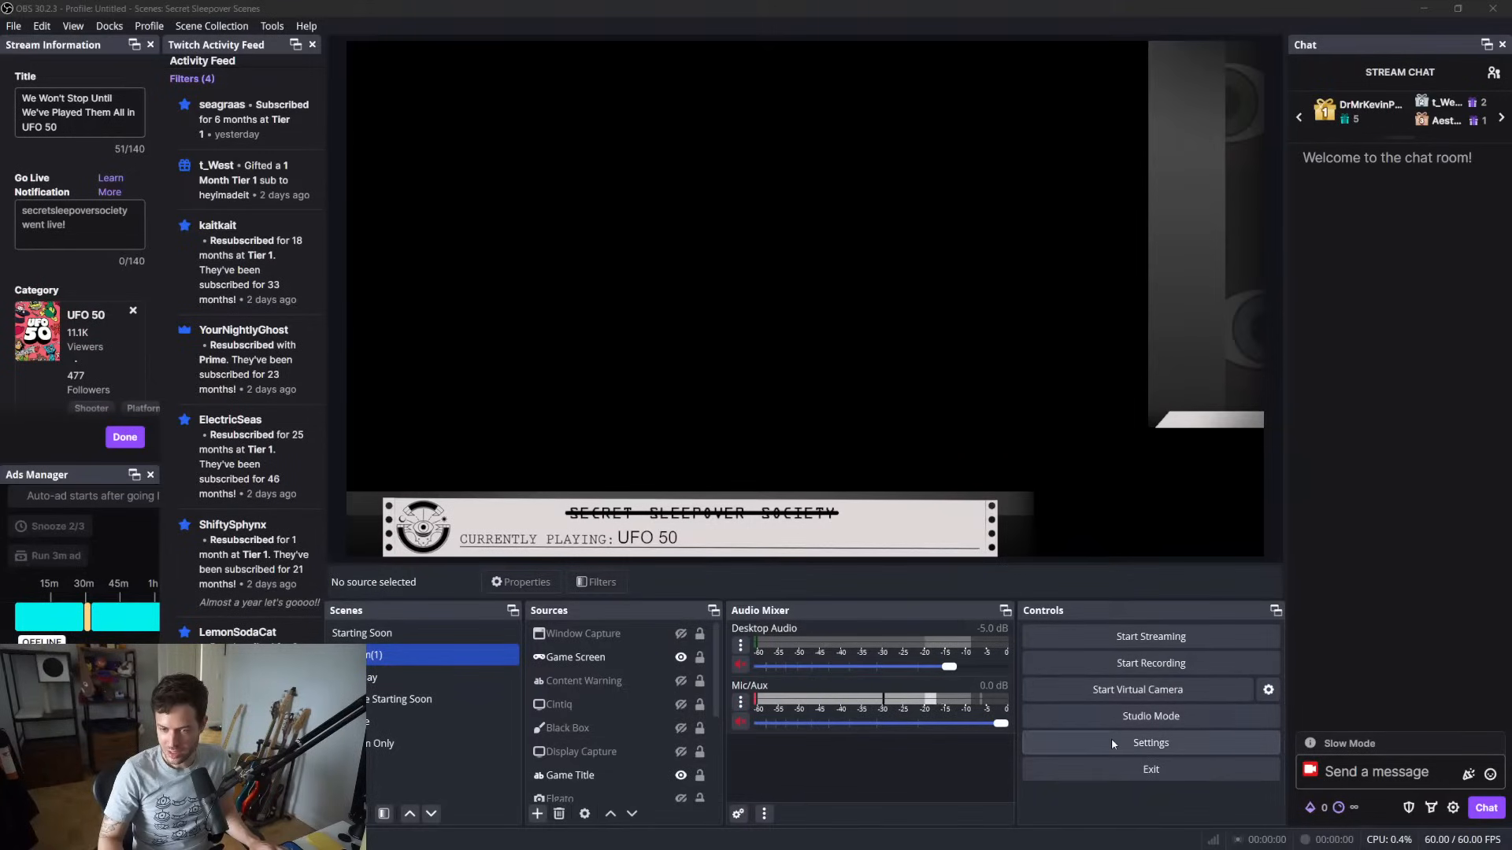
Hide the Chat and Stream Information docks from the workspace
left_click(109, 26)
left_click(114, 24)
left_click(111, 28)
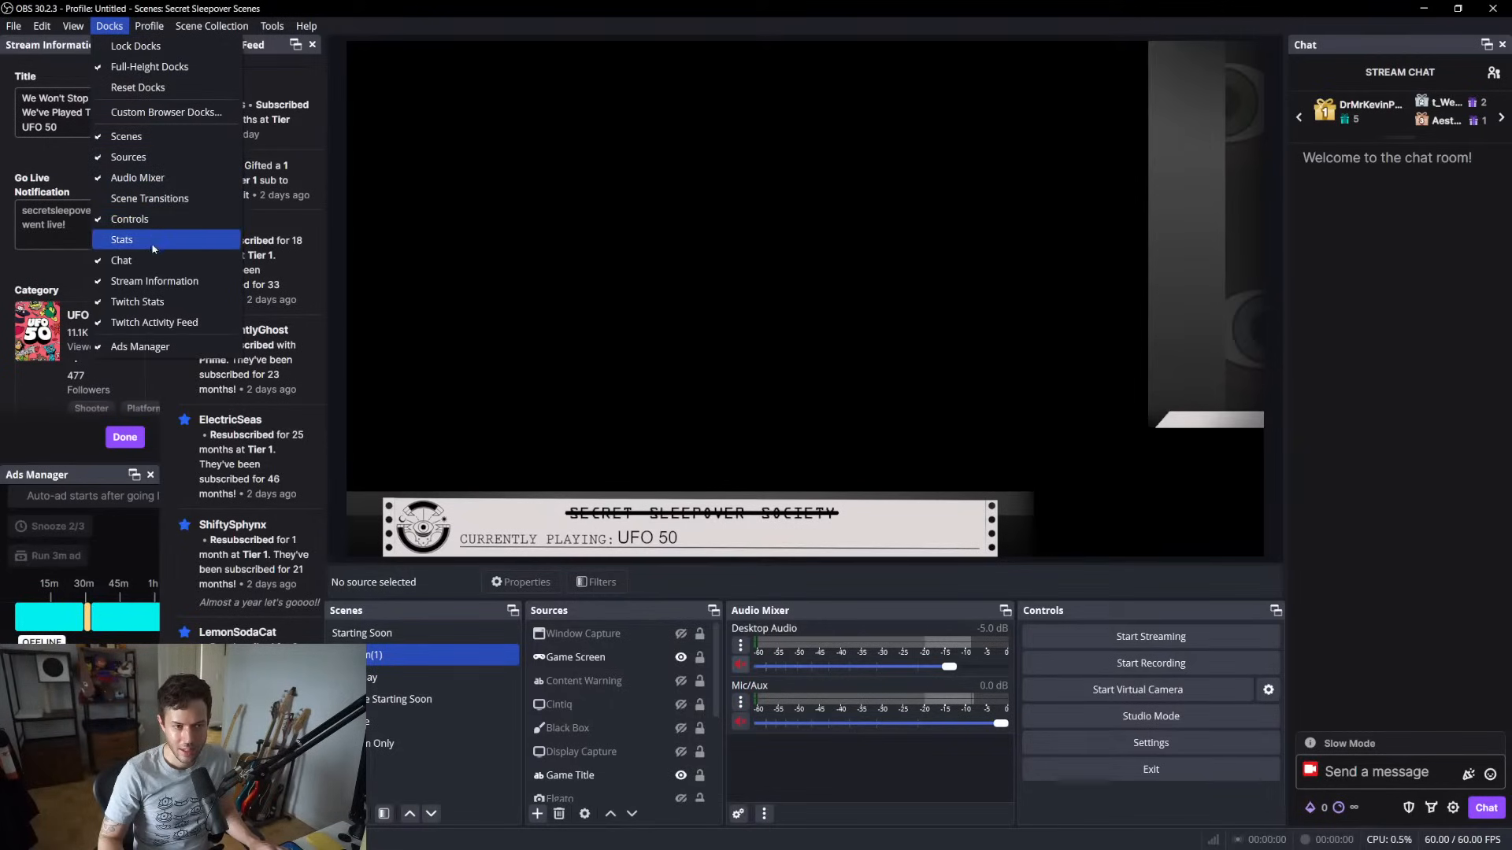
left_click(163, 267)
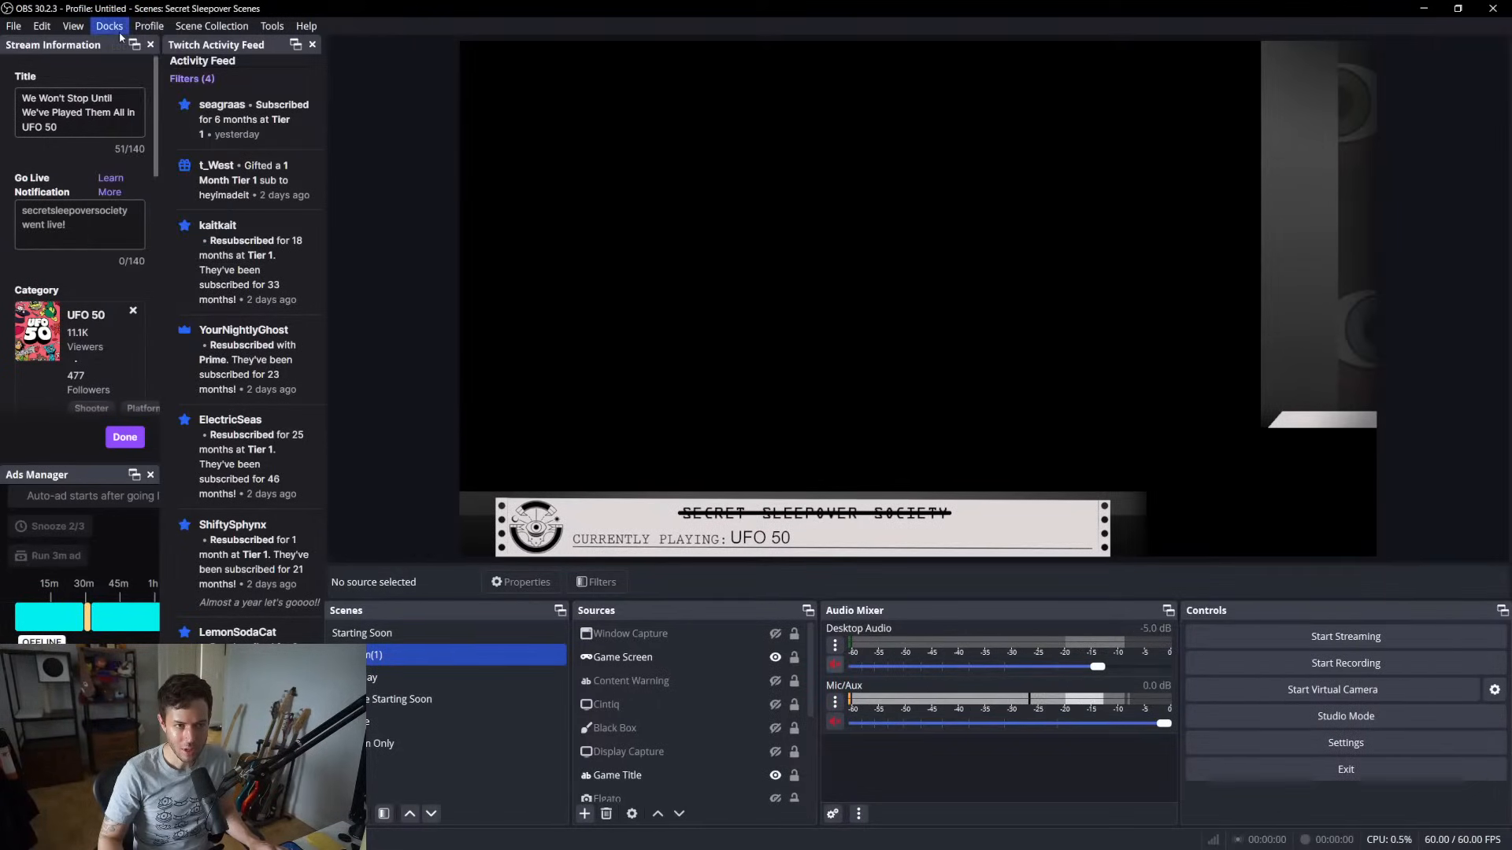
left_click(114, 28)
left_click(163, 283)
Hide the Twitch Stats, Twitch Activity Feed and Ads Manager docks
left_click(109, 26)
left_click(157, 301)
left_click(110, 26)
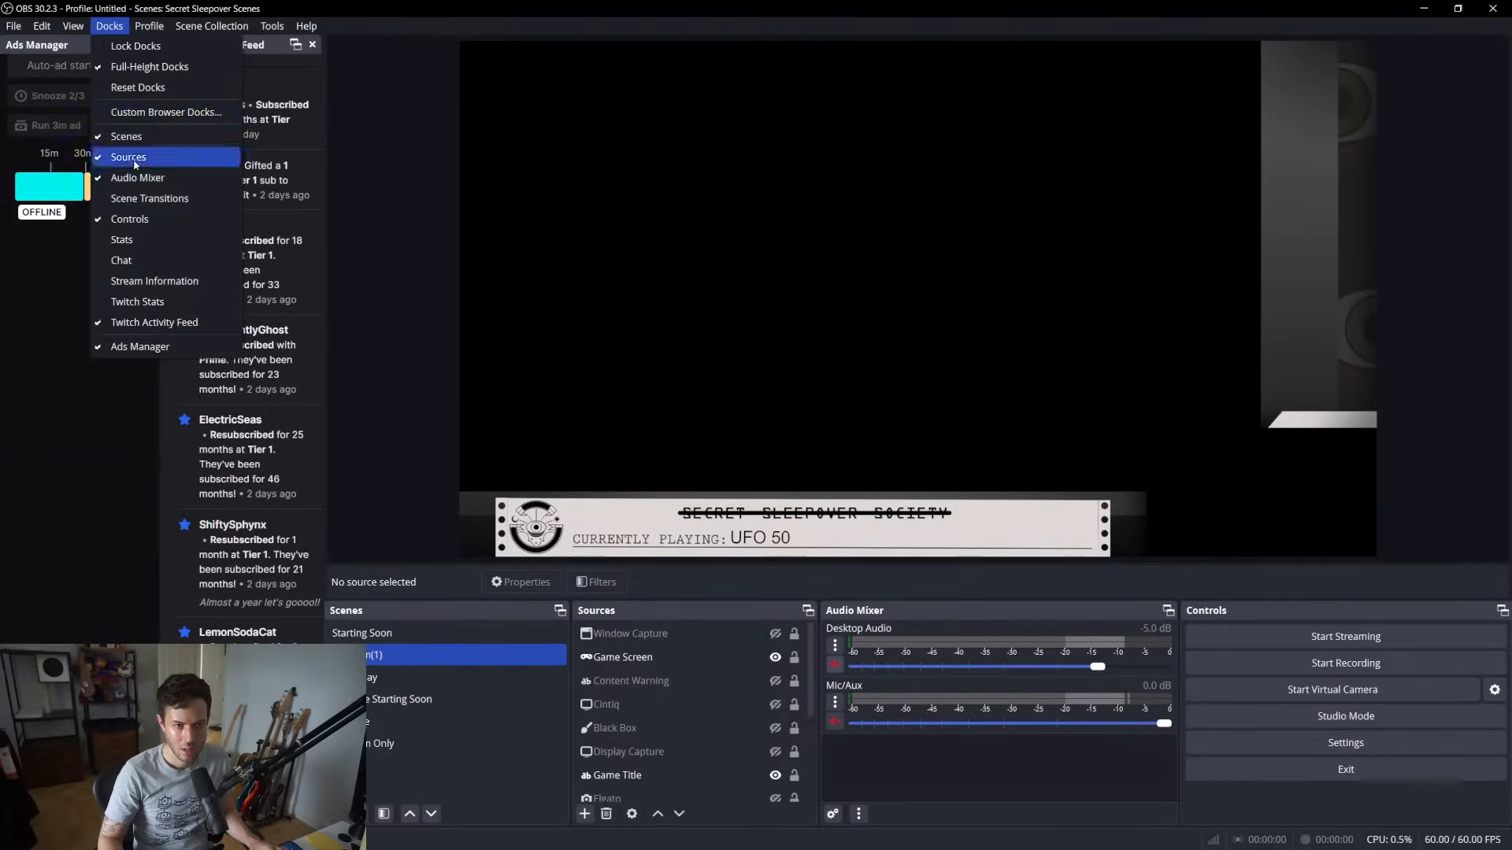
left_click(155, 323)
left_click(109, 26)
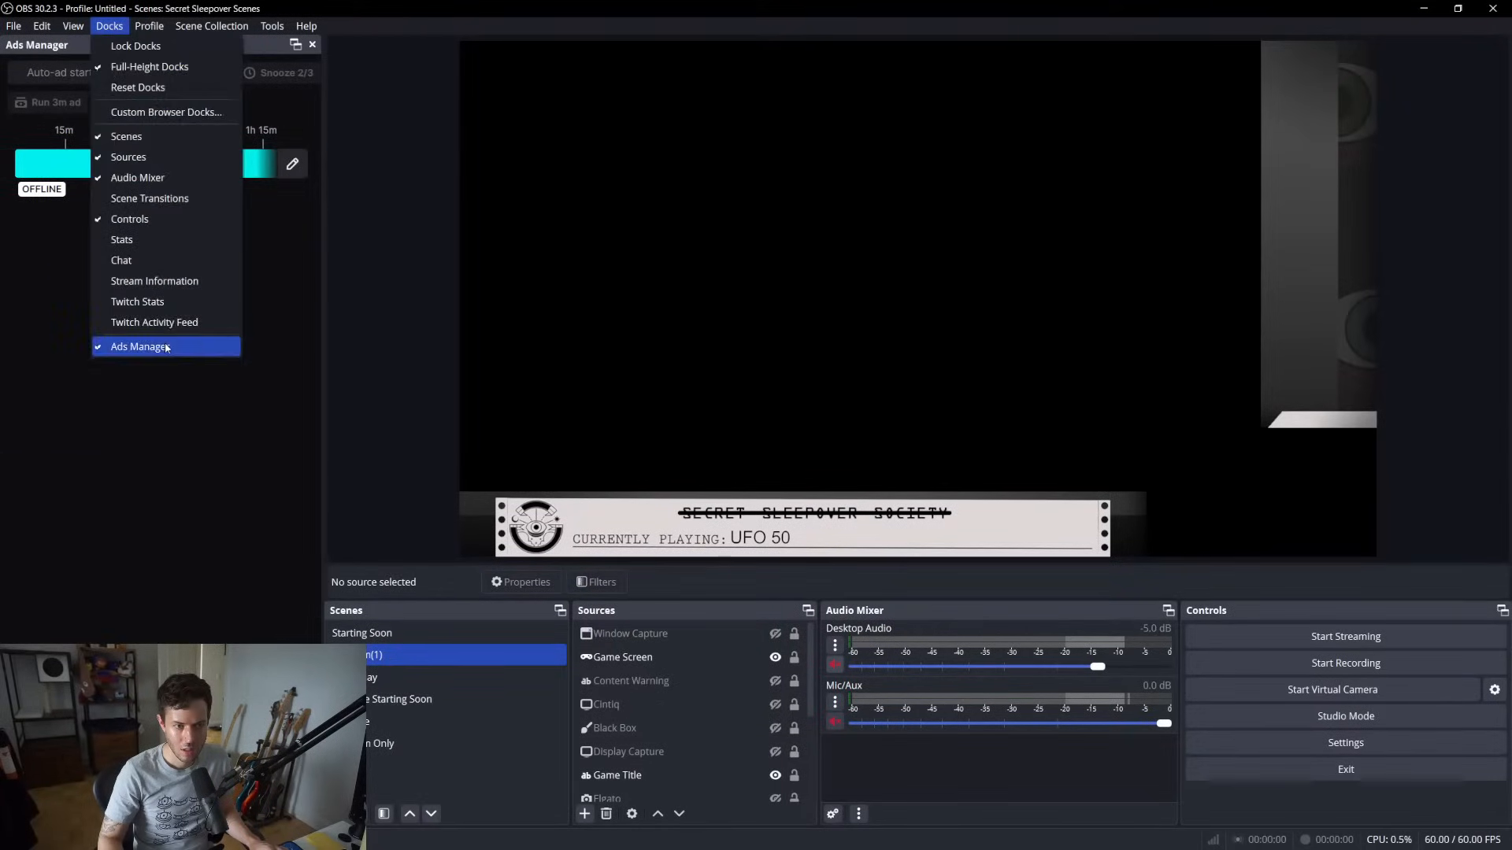
left_click(164, 343)
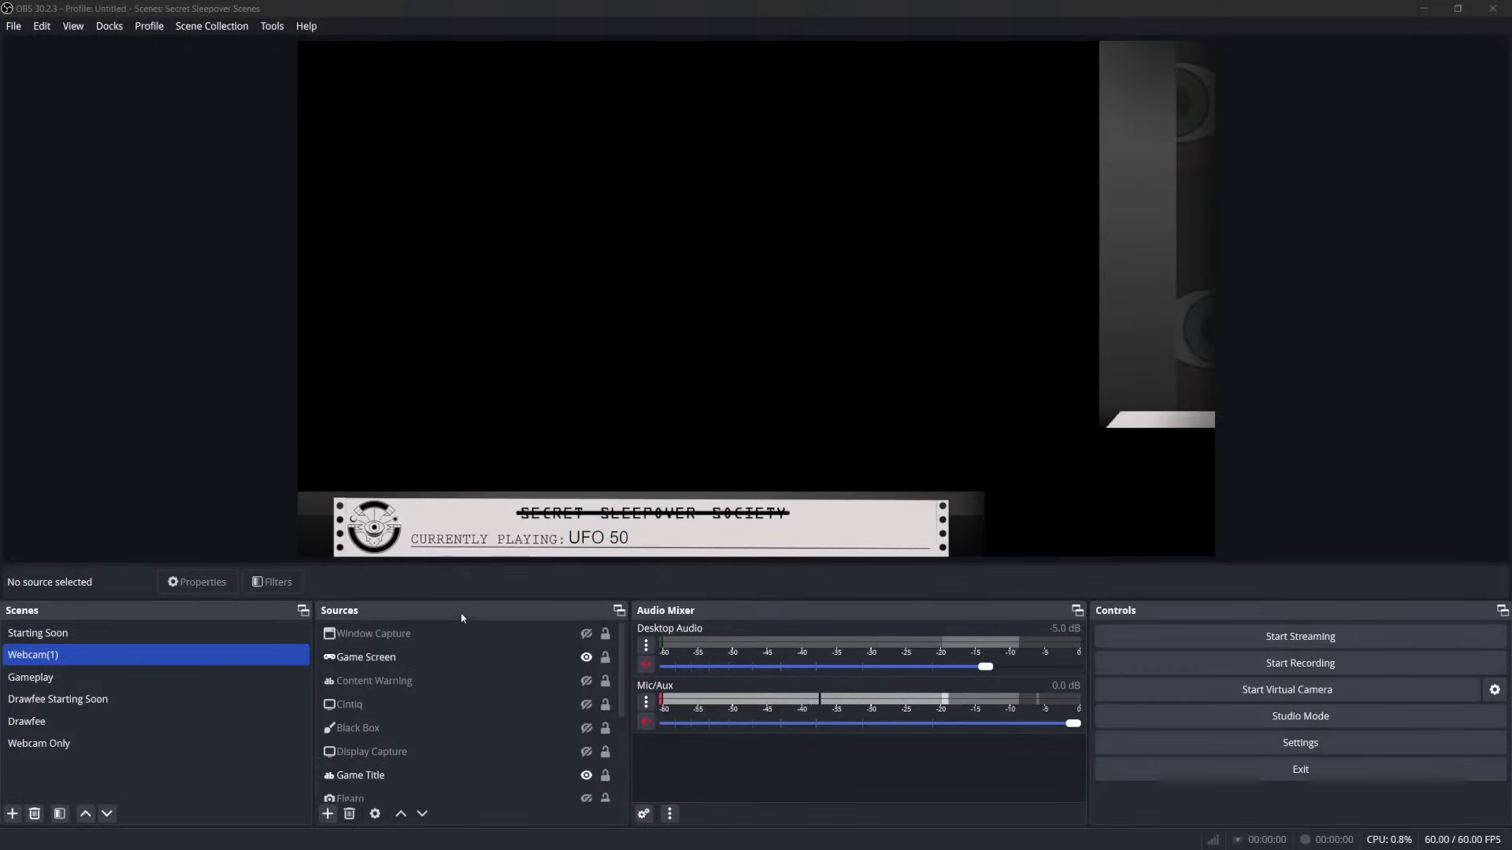
Switch to the Starting Soon scene and mute the Baseball Bat music track
left_click(98, 635)
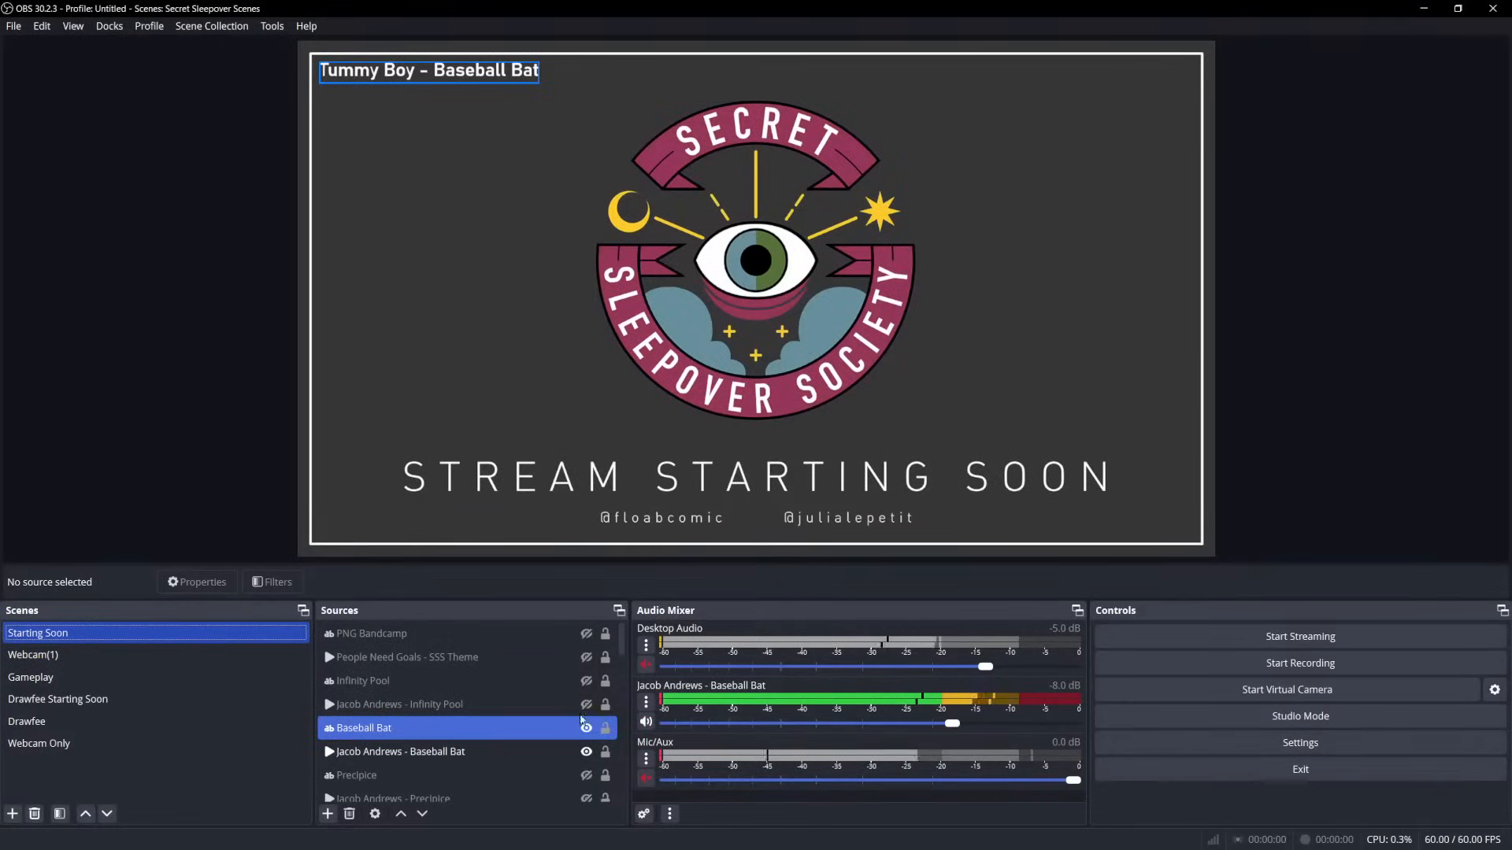
left_click(646, 723)
Hide the Baseball Bat media source in the Starting Soon scene, leaving its text title source shown
scroll(516, 697, "down", 3)
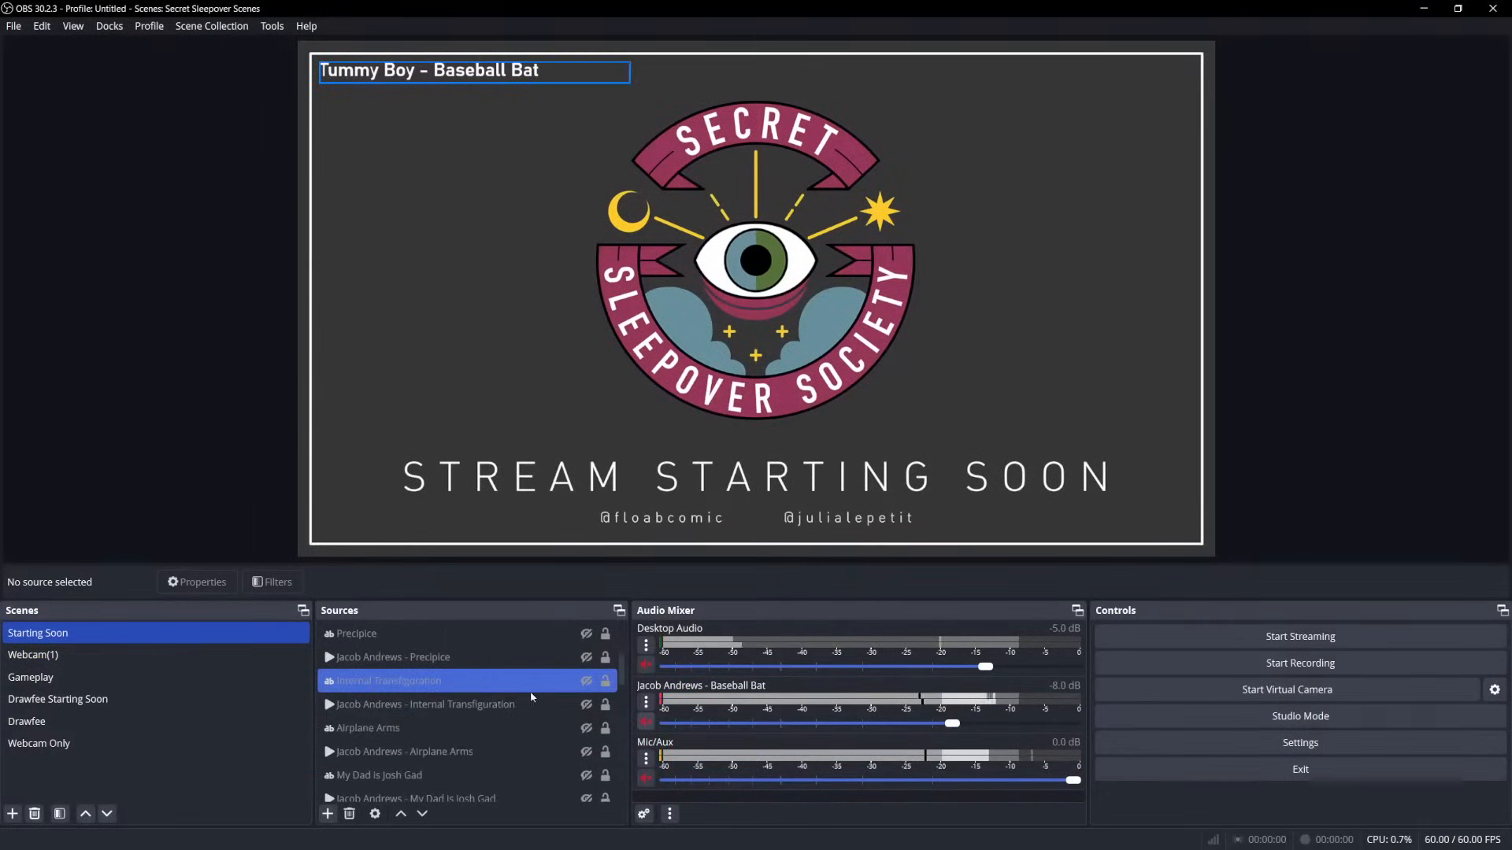
scroll(532, 693, "up", 2)
left_click(586, 681)
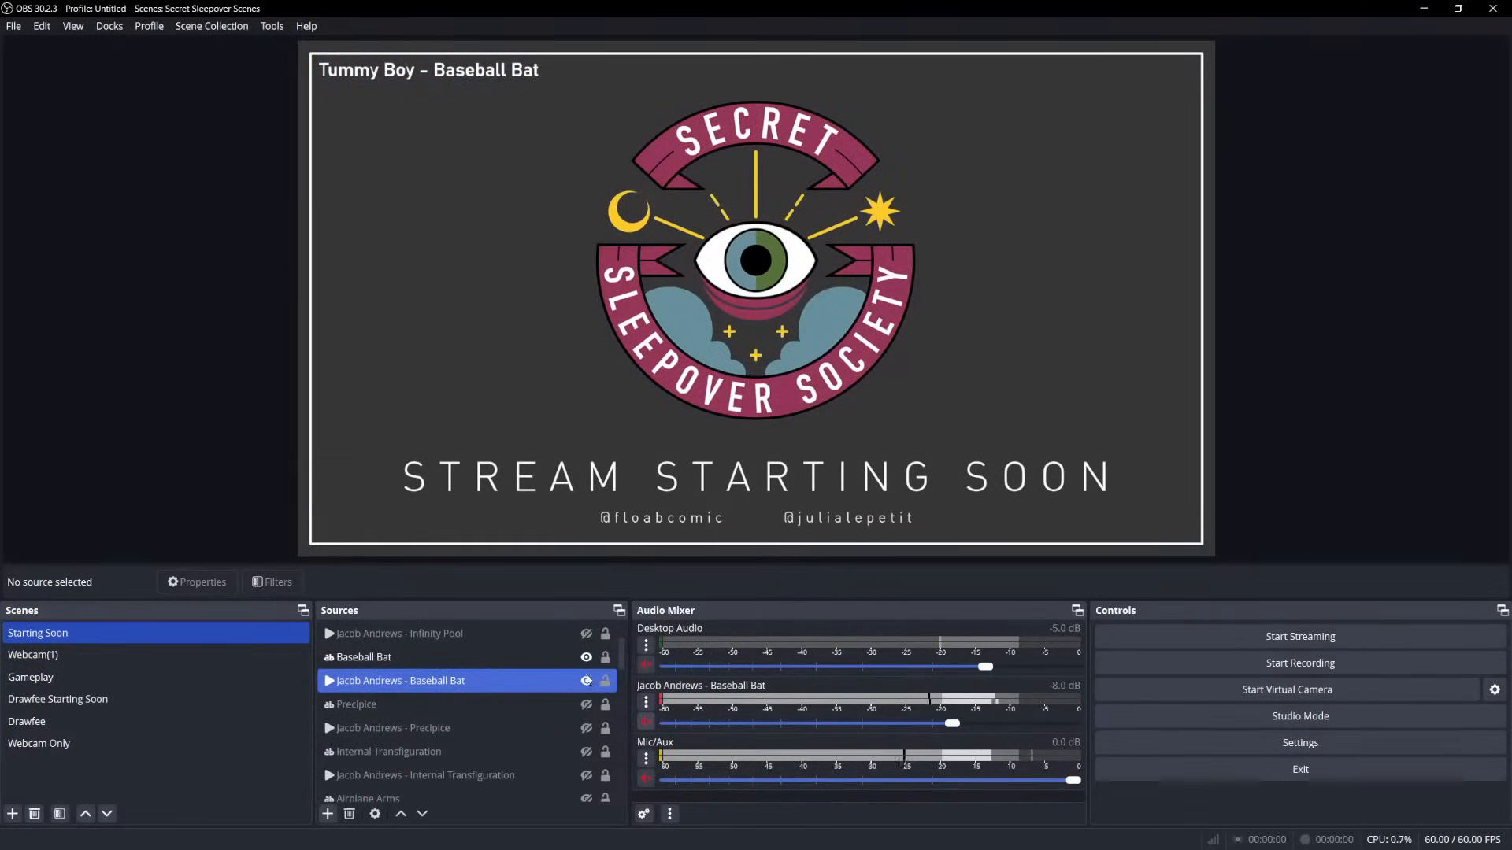
left_click(587, 669)
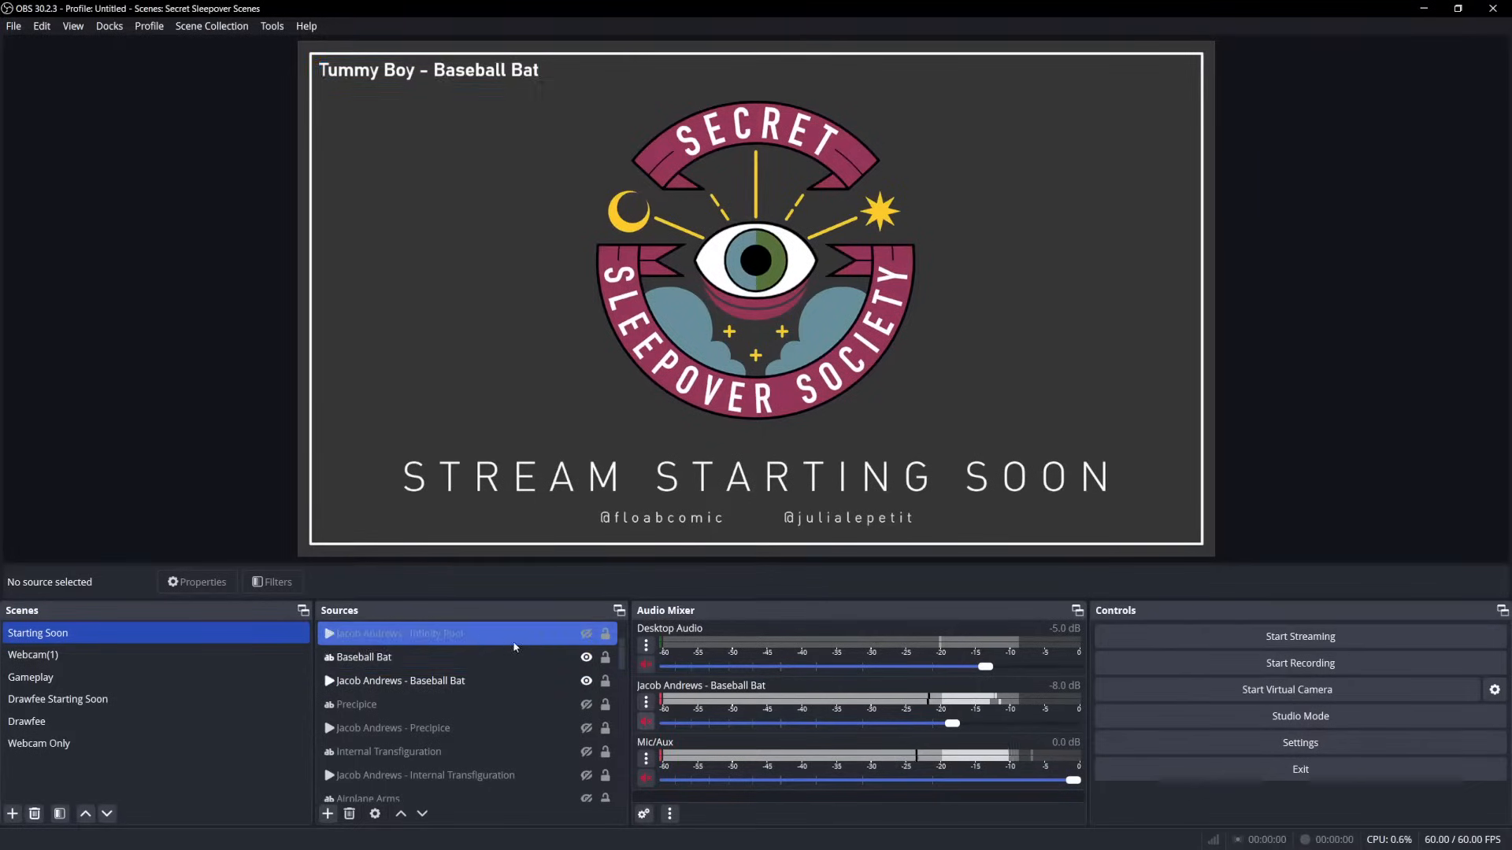
left_click(525, 677)
left_click(461, 657)
left_click(504, 680)
left_click(586, 681)
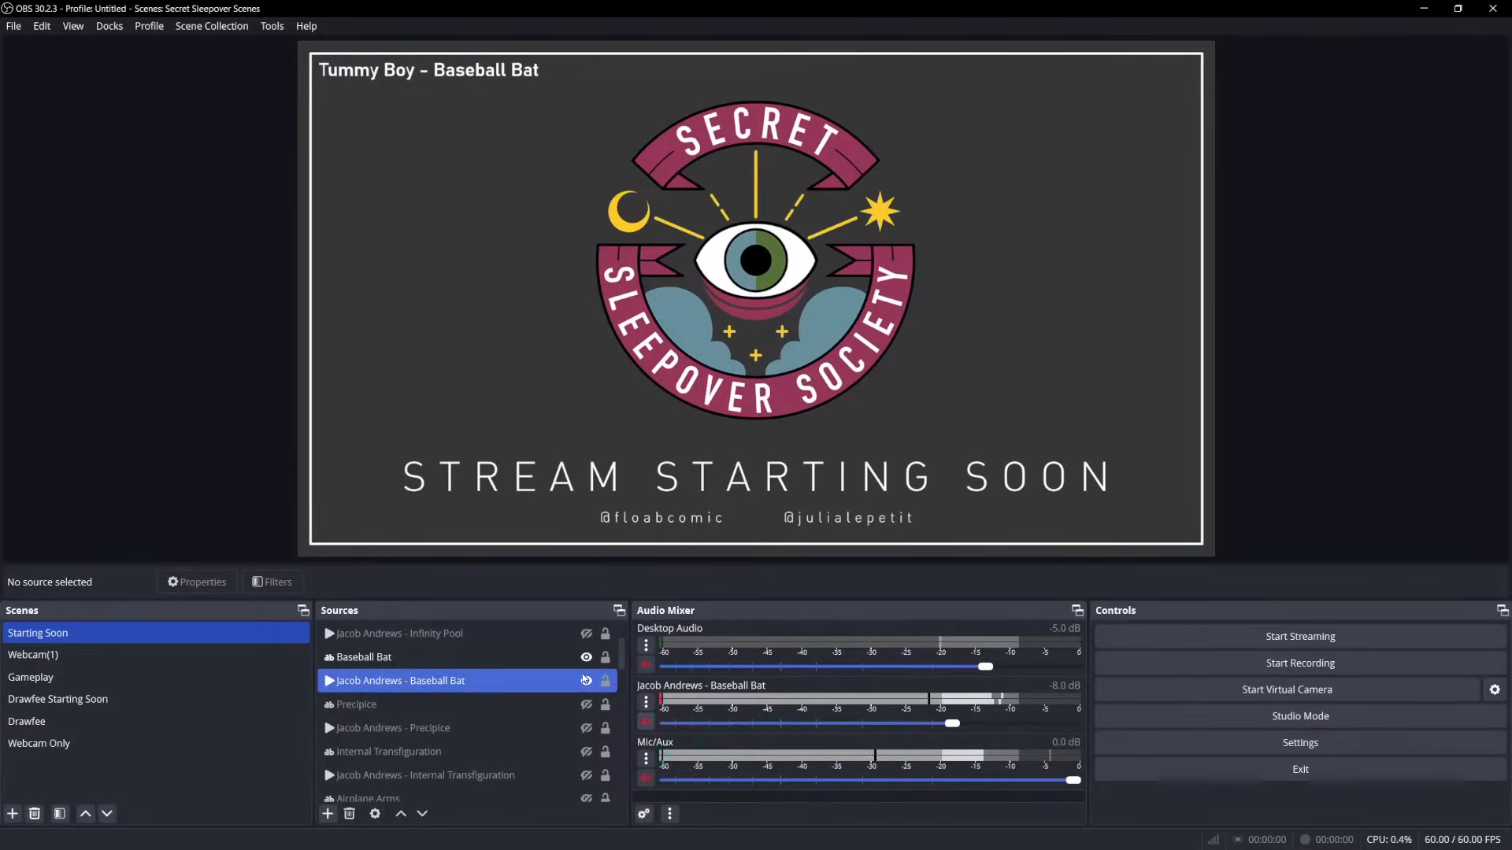
left_click(587, 683)
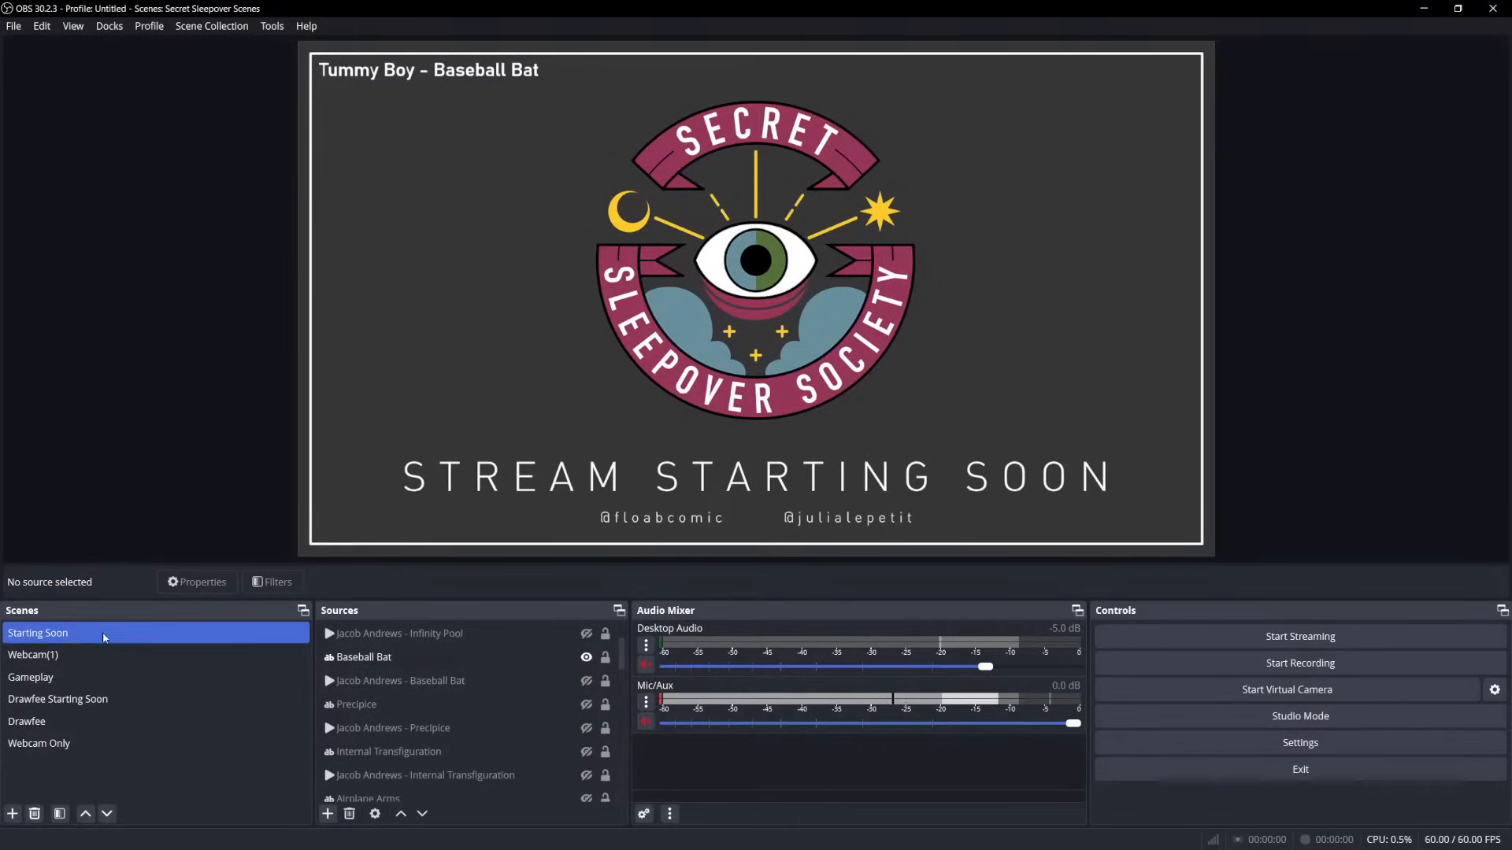
Look through the paired song title and music sources of the Starting Soon scene
scroll(472, 693, "up", 1)
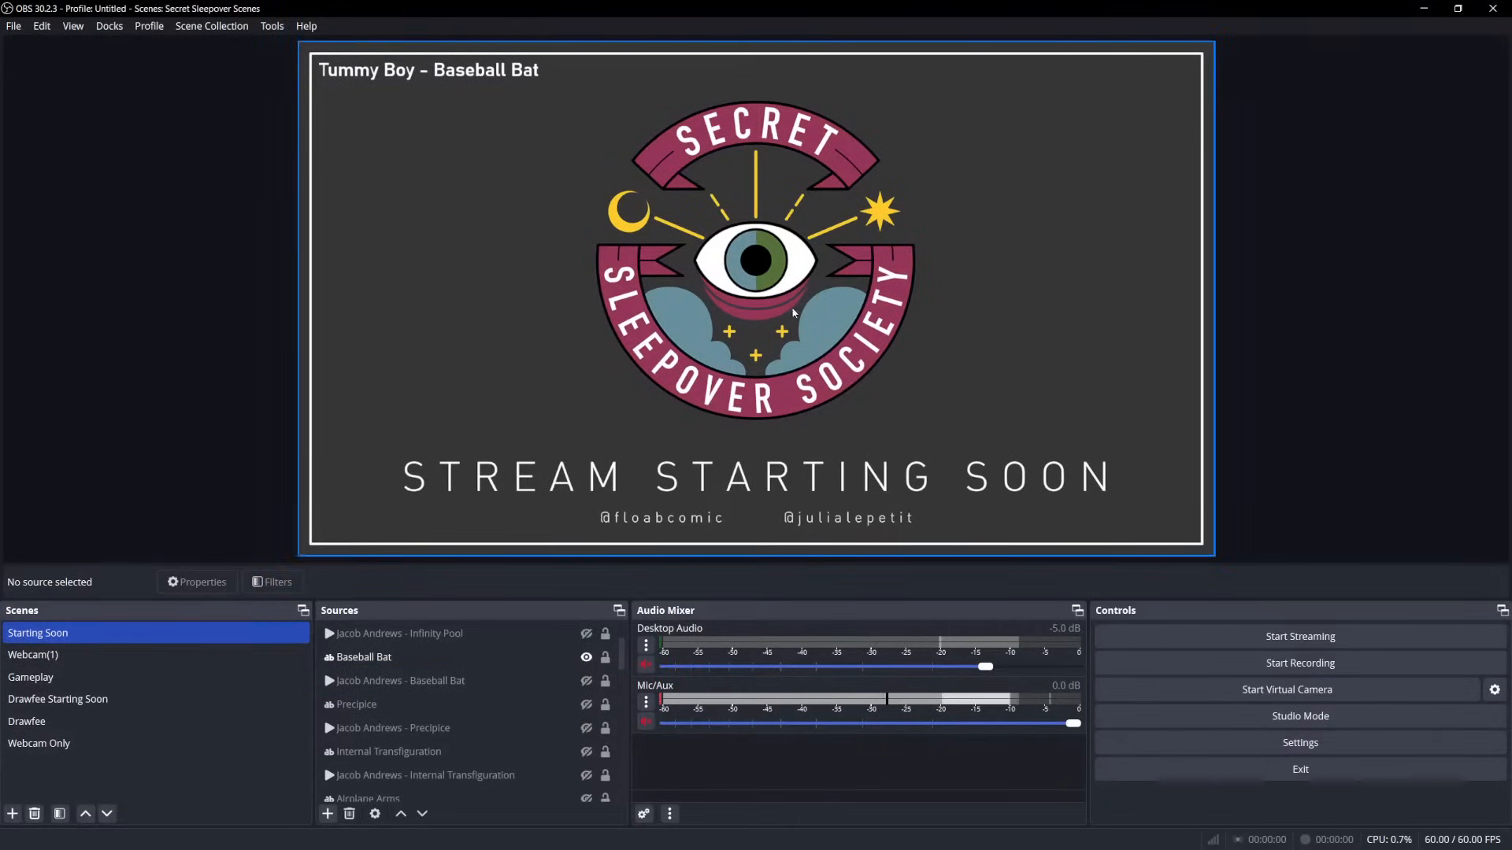
left_click(498, 682)
scroll(498, 696, "down", 3)
scroll(498, 696, "up", 1)
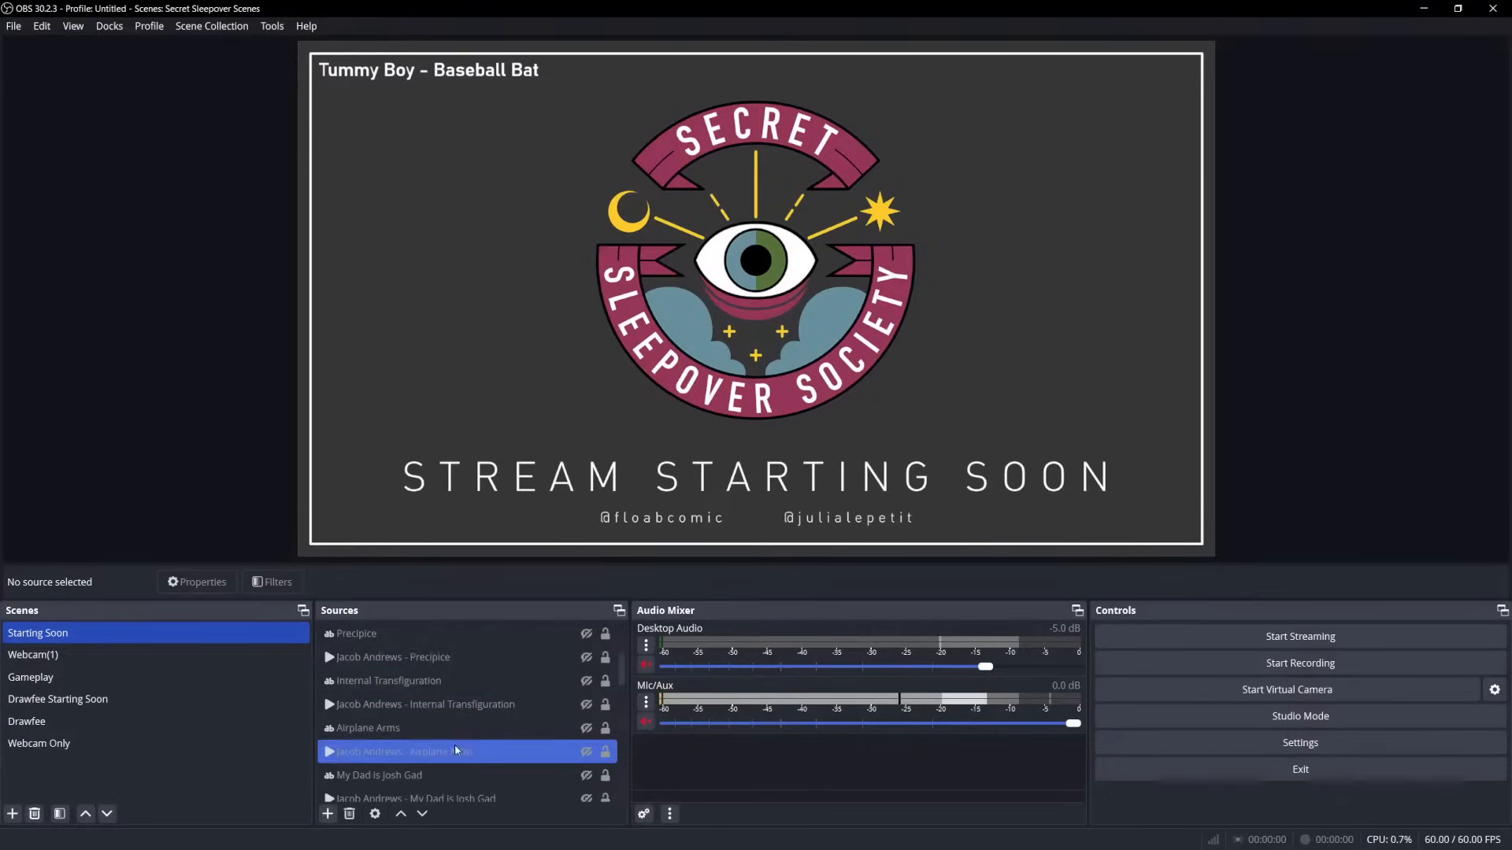
scroll(504, 690, "down", 2)
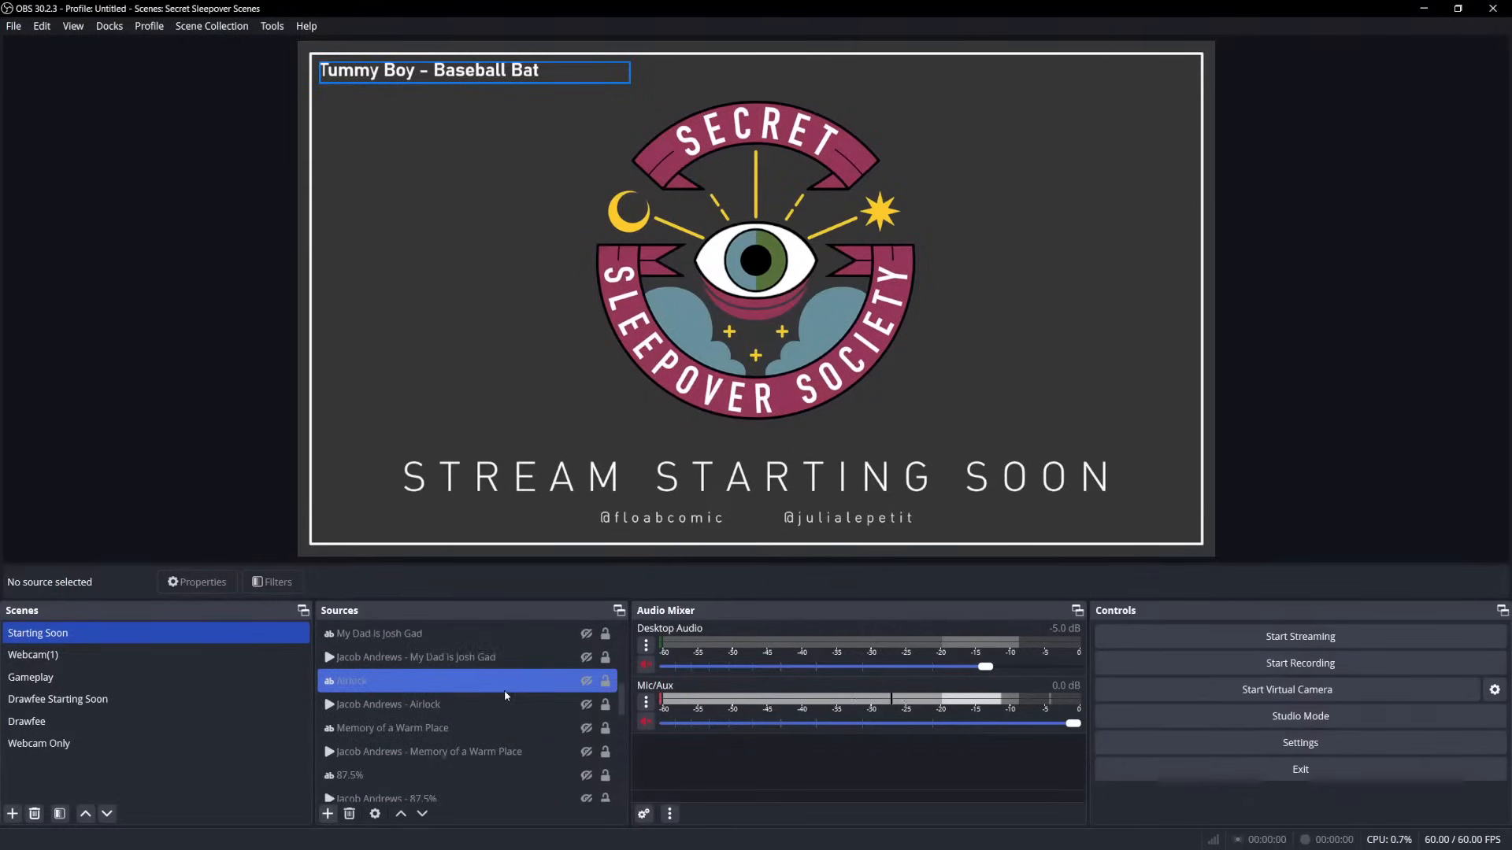
scroll(626, 712, "up", 4)
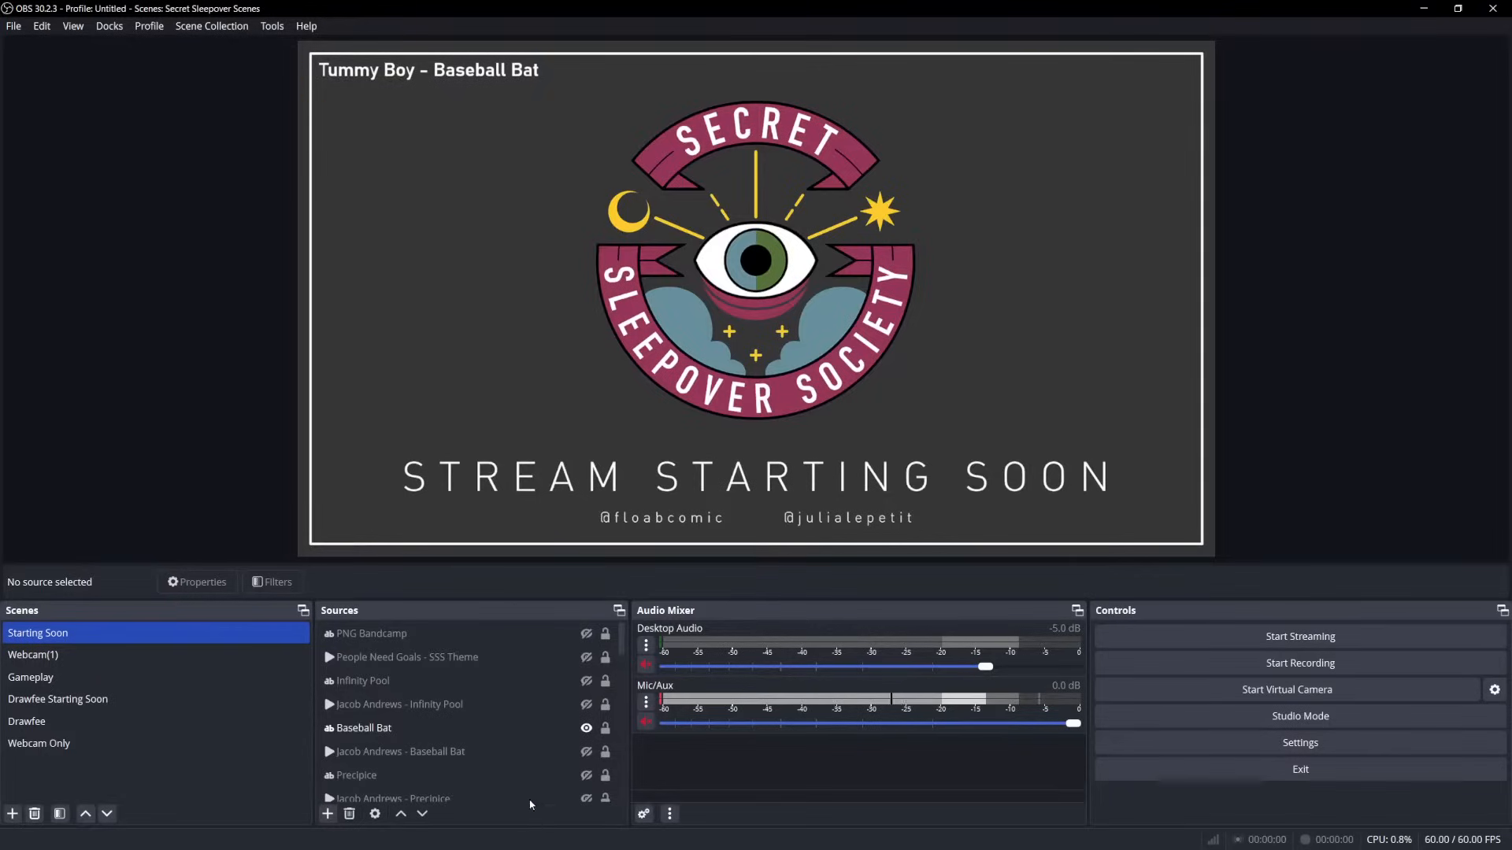
left_click_drag(625, 641, 659, 640)
Compare the Webcam(1), Gameplay and Drawfee Starting Soon scenes by showing each one in the preview
left_click(106, 657)
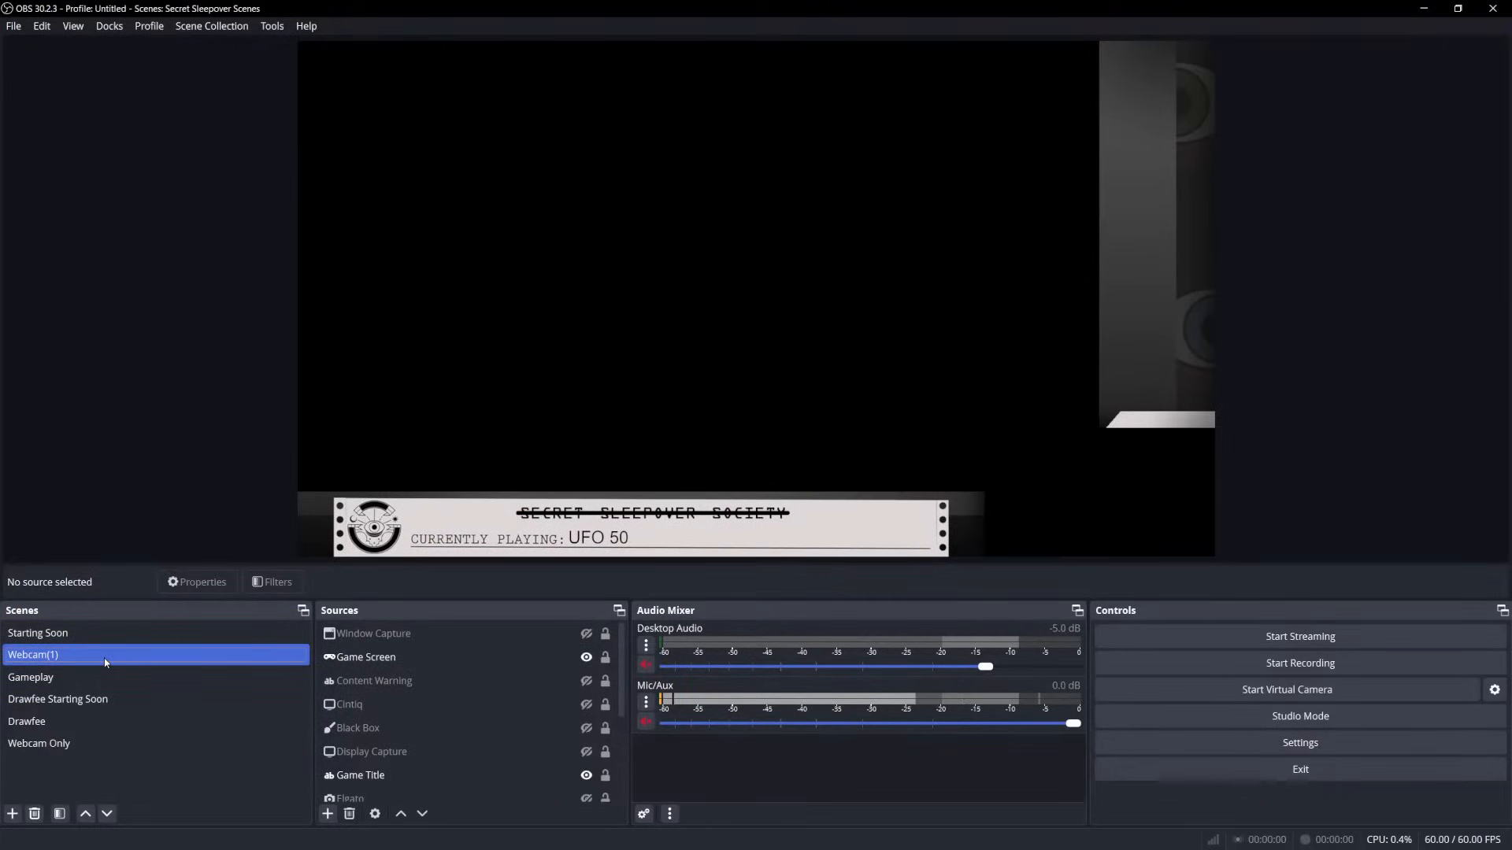
left_click(520, 656)
left_click(263, 682)
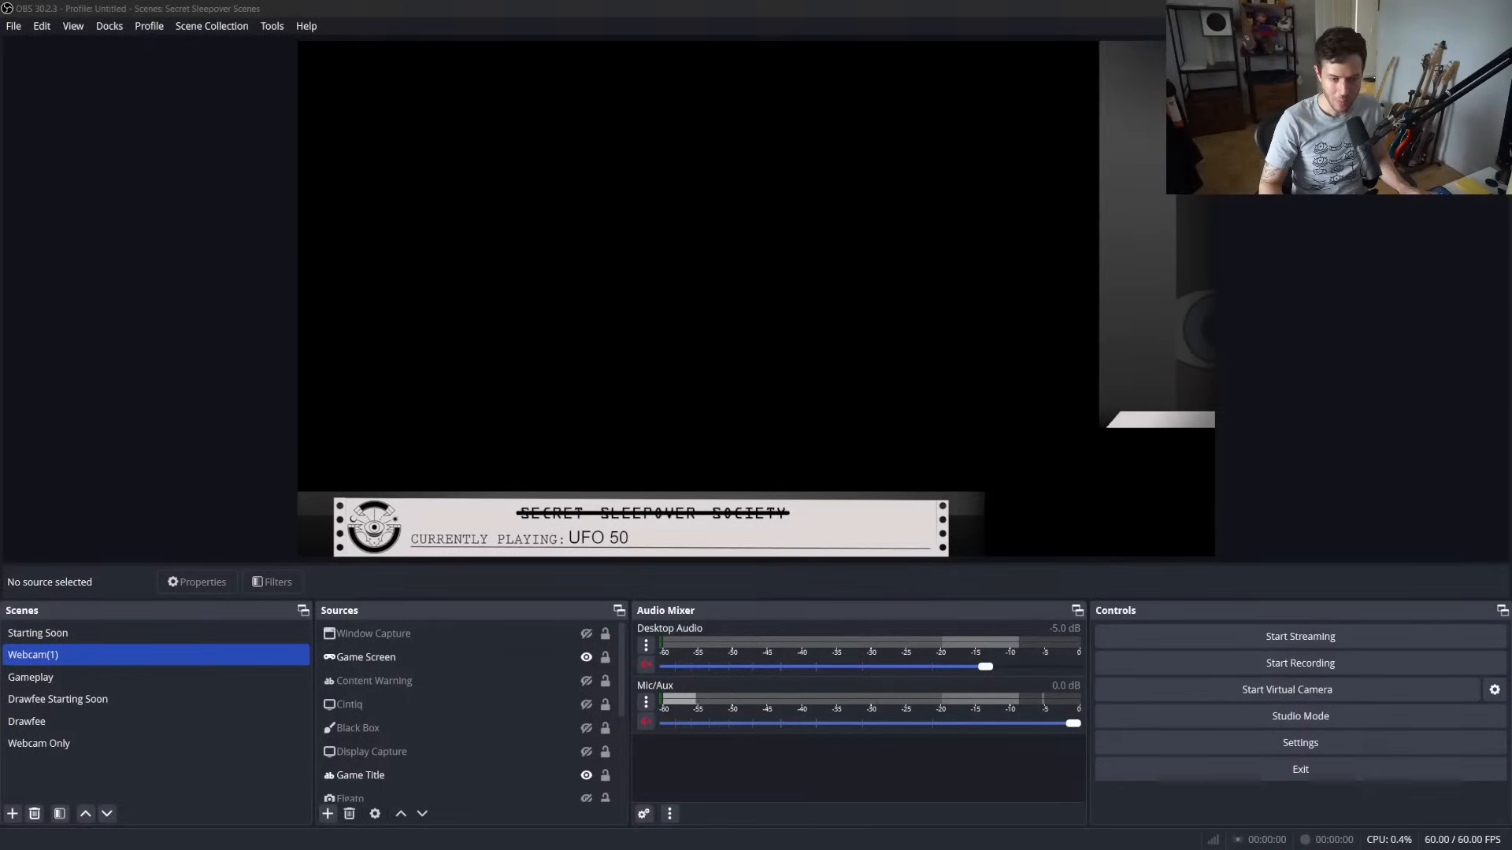
left_click(90, 673)
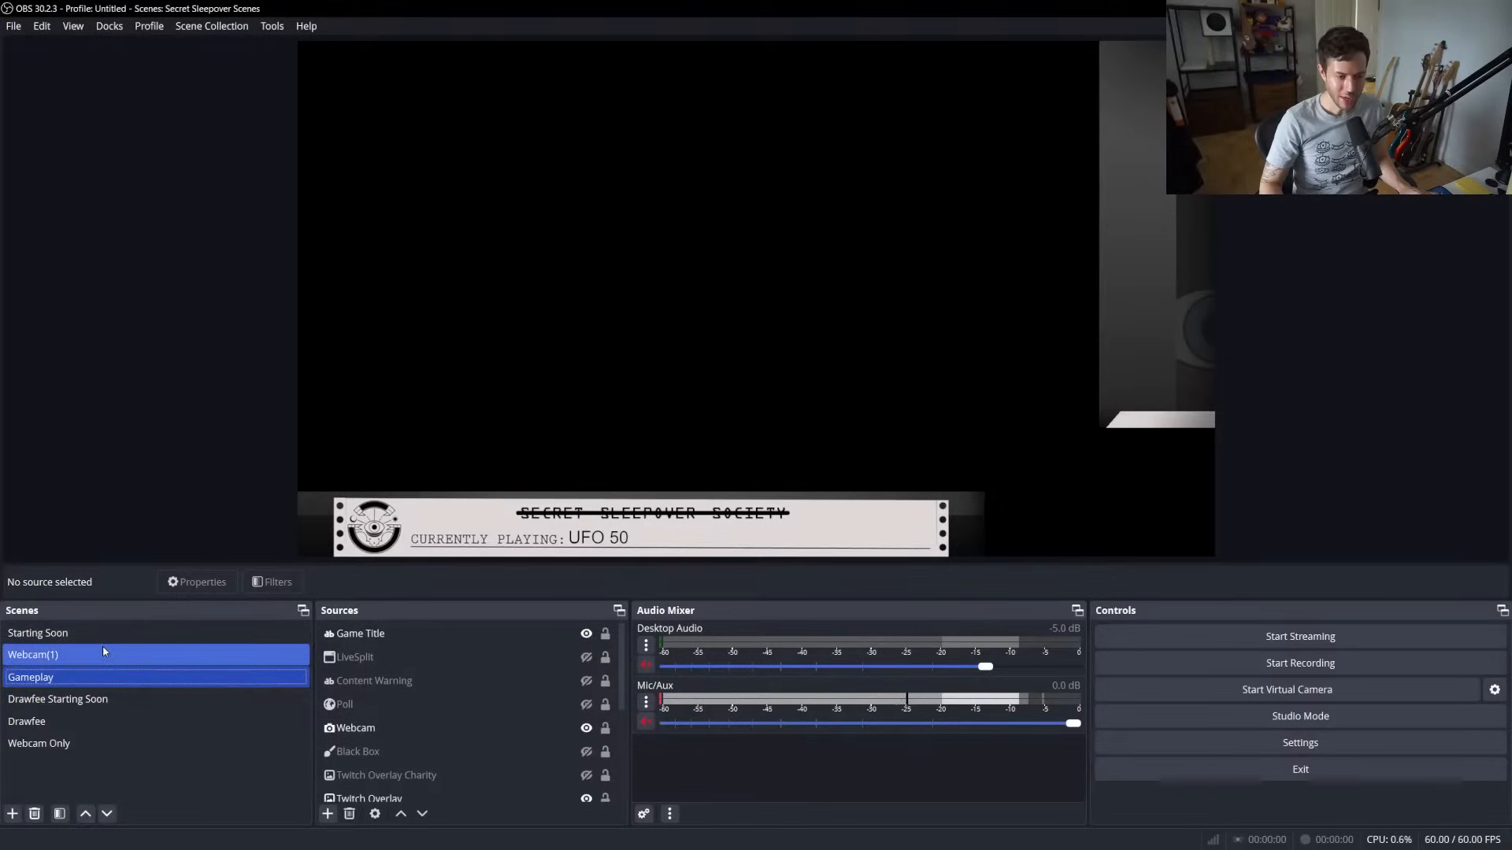
left_click(103, 652)
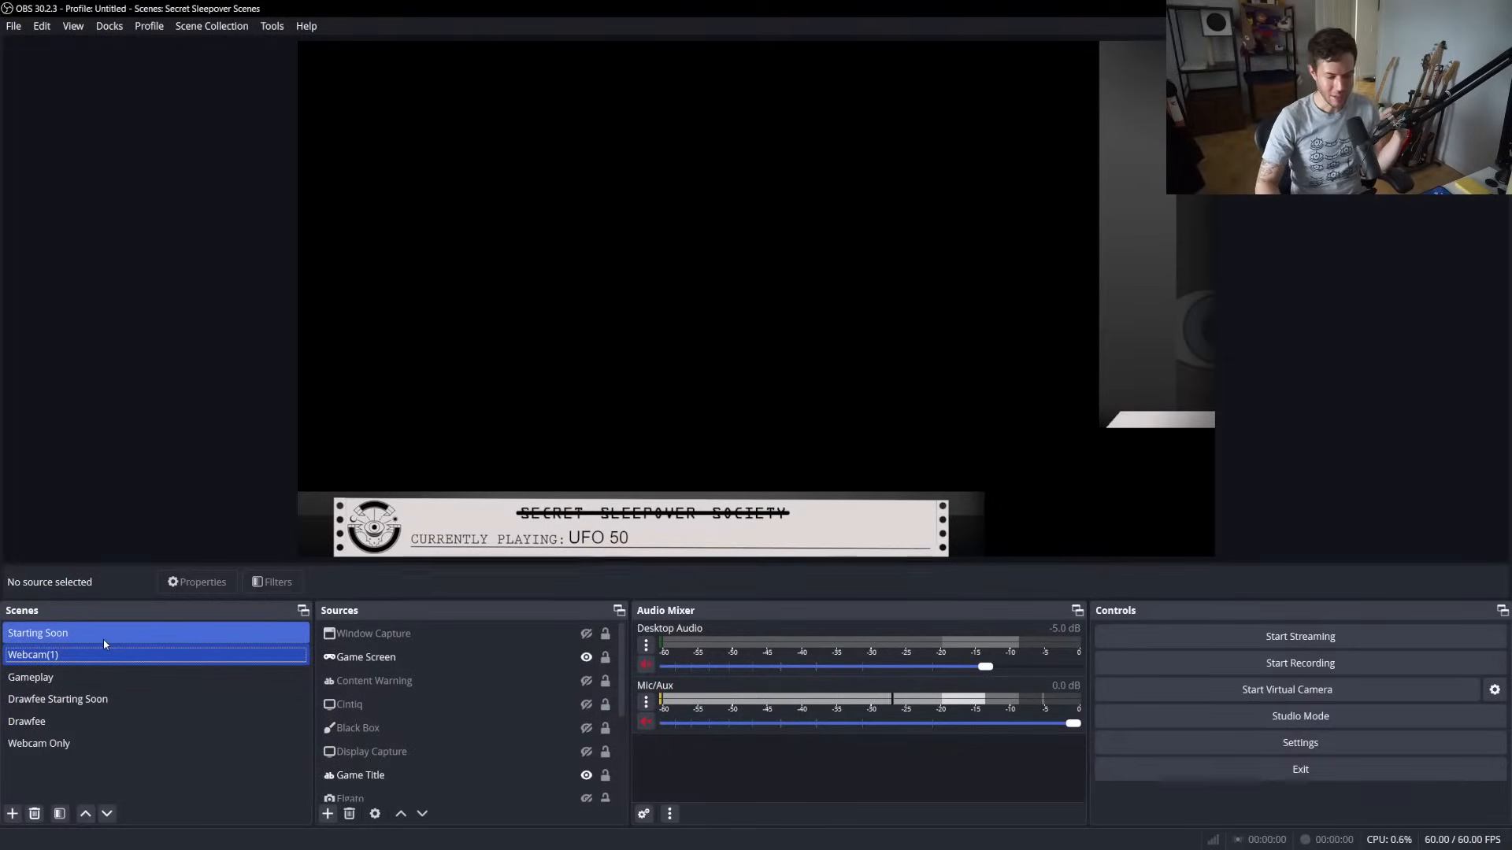
left_click(82, 674)
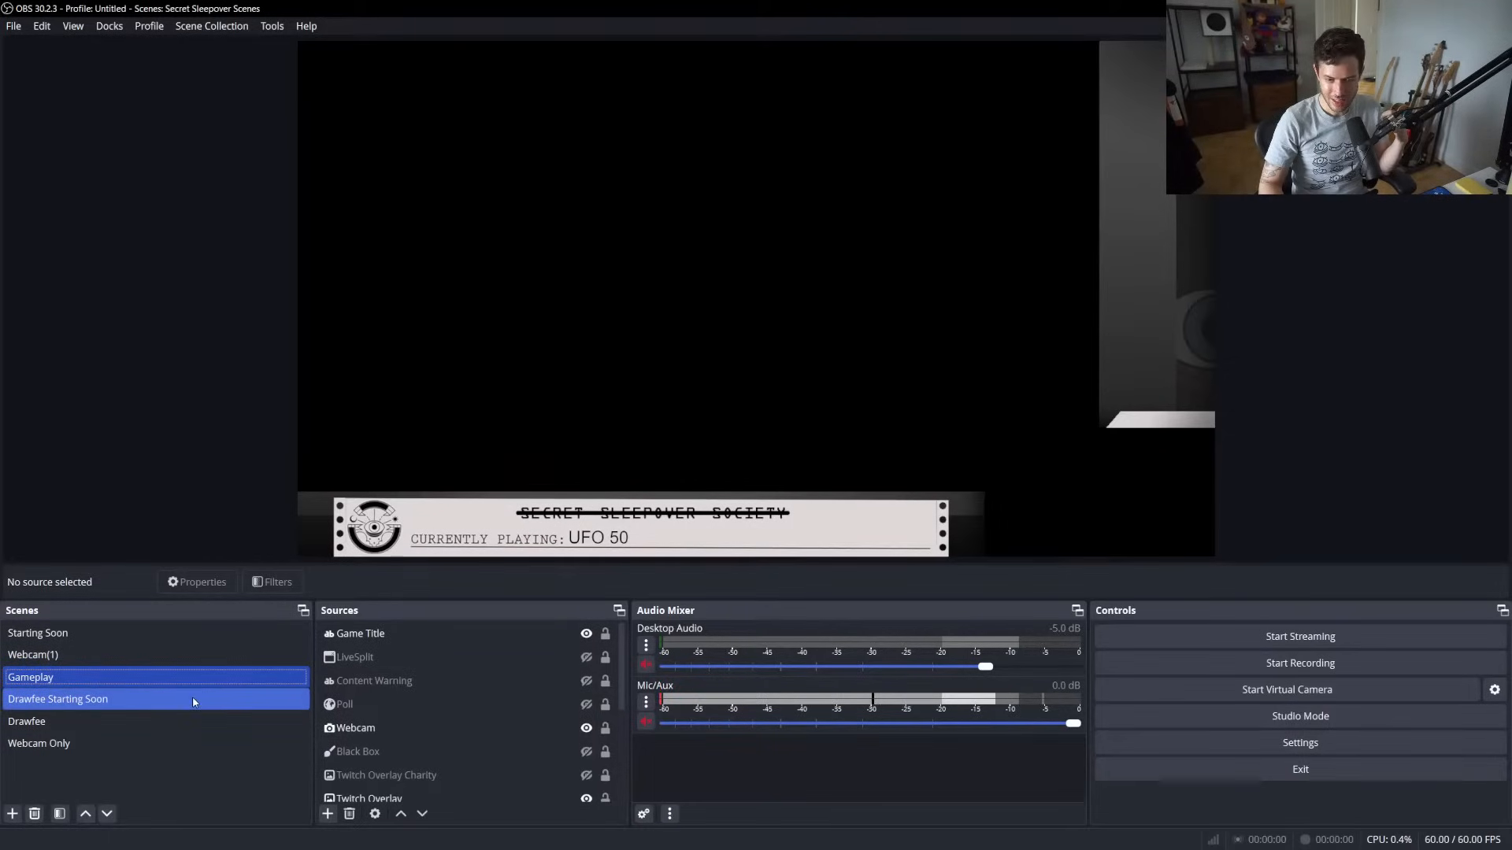
left_click(239, 700)
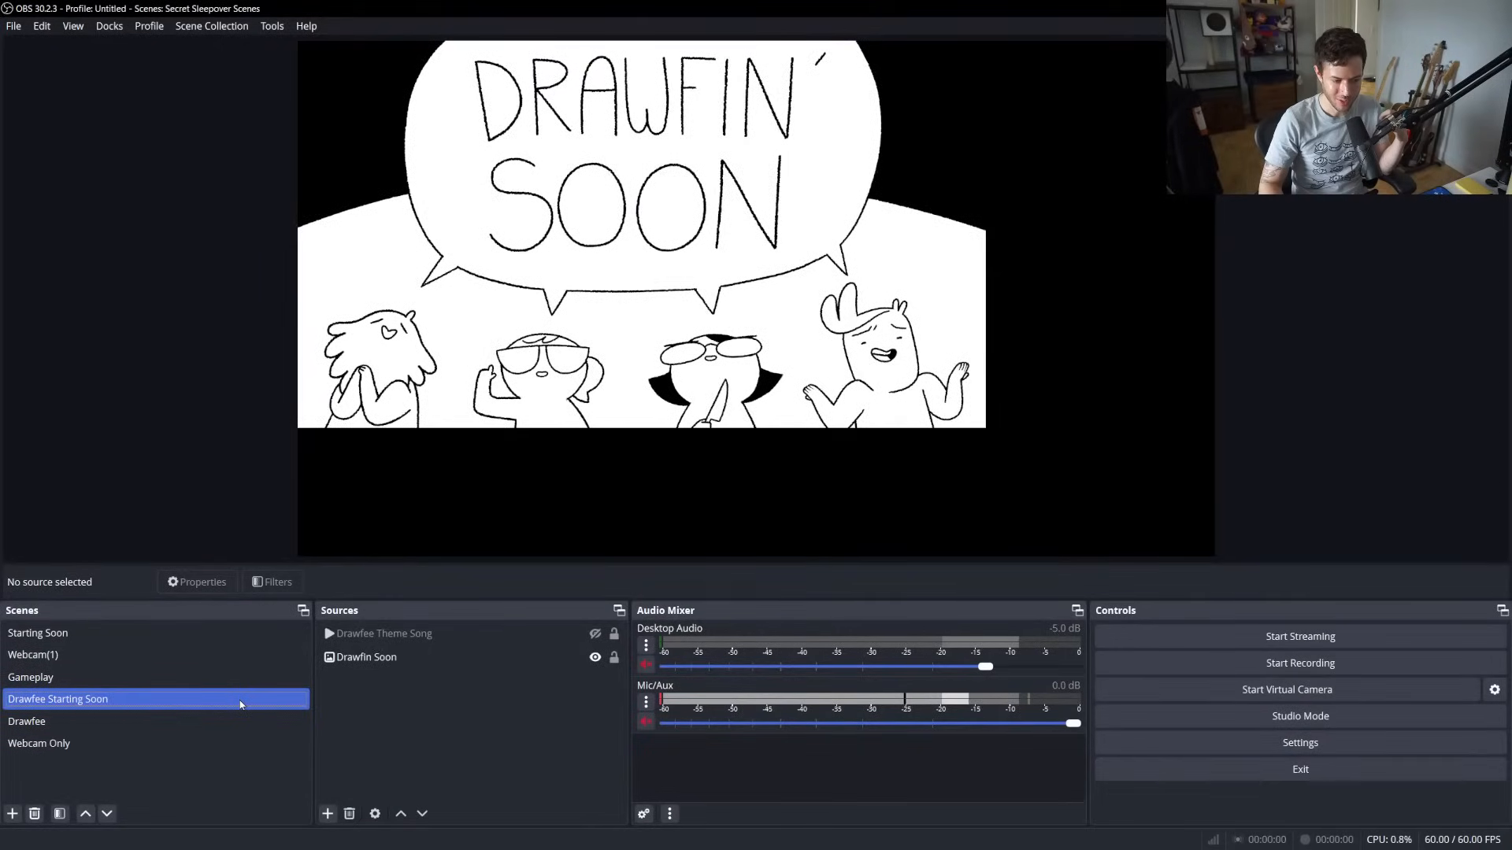
double_click(191, 697)
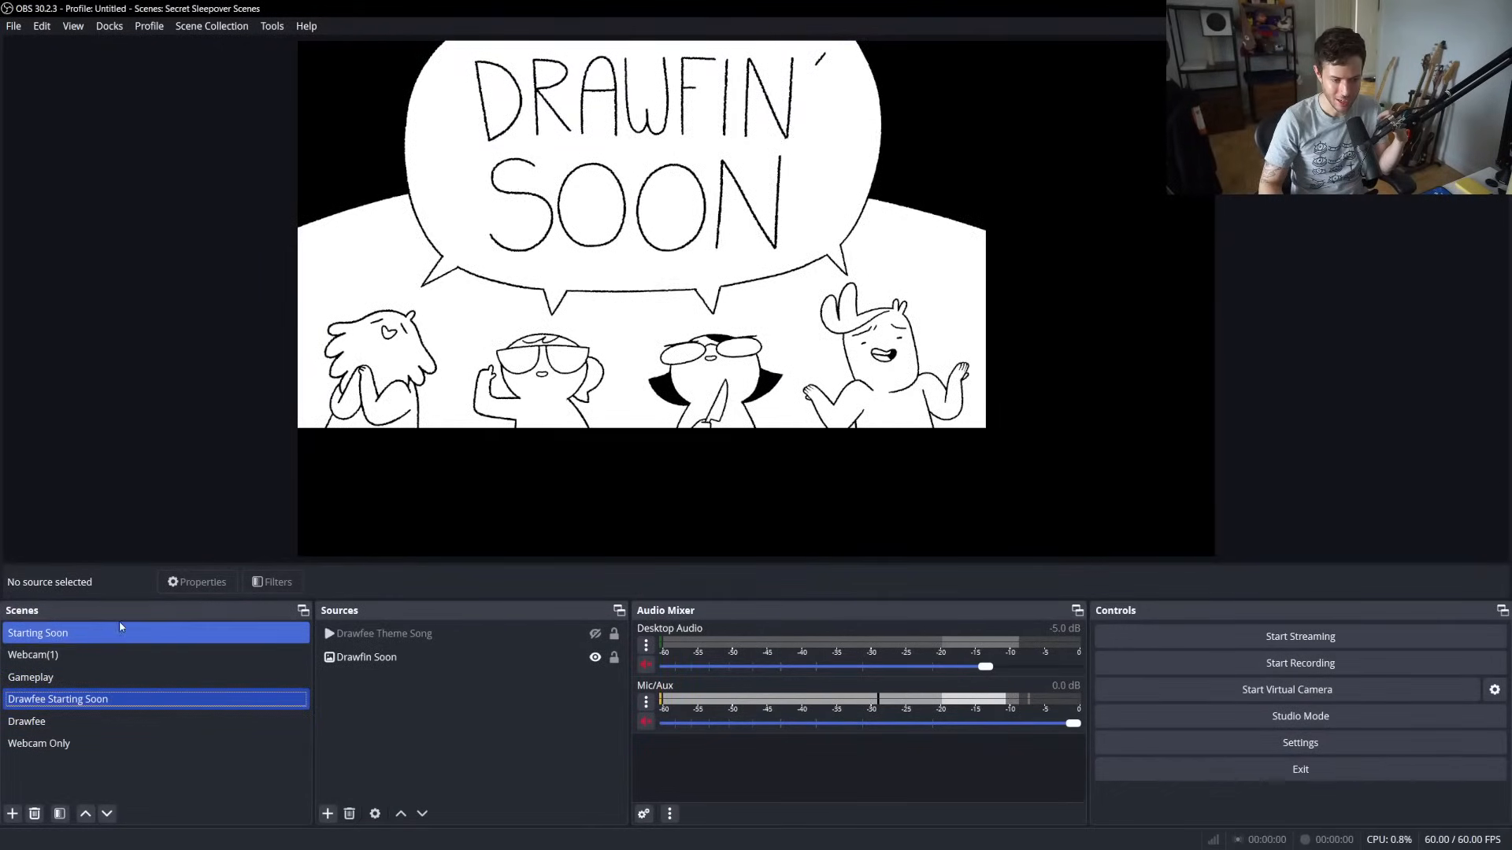
left_click(107, 654)
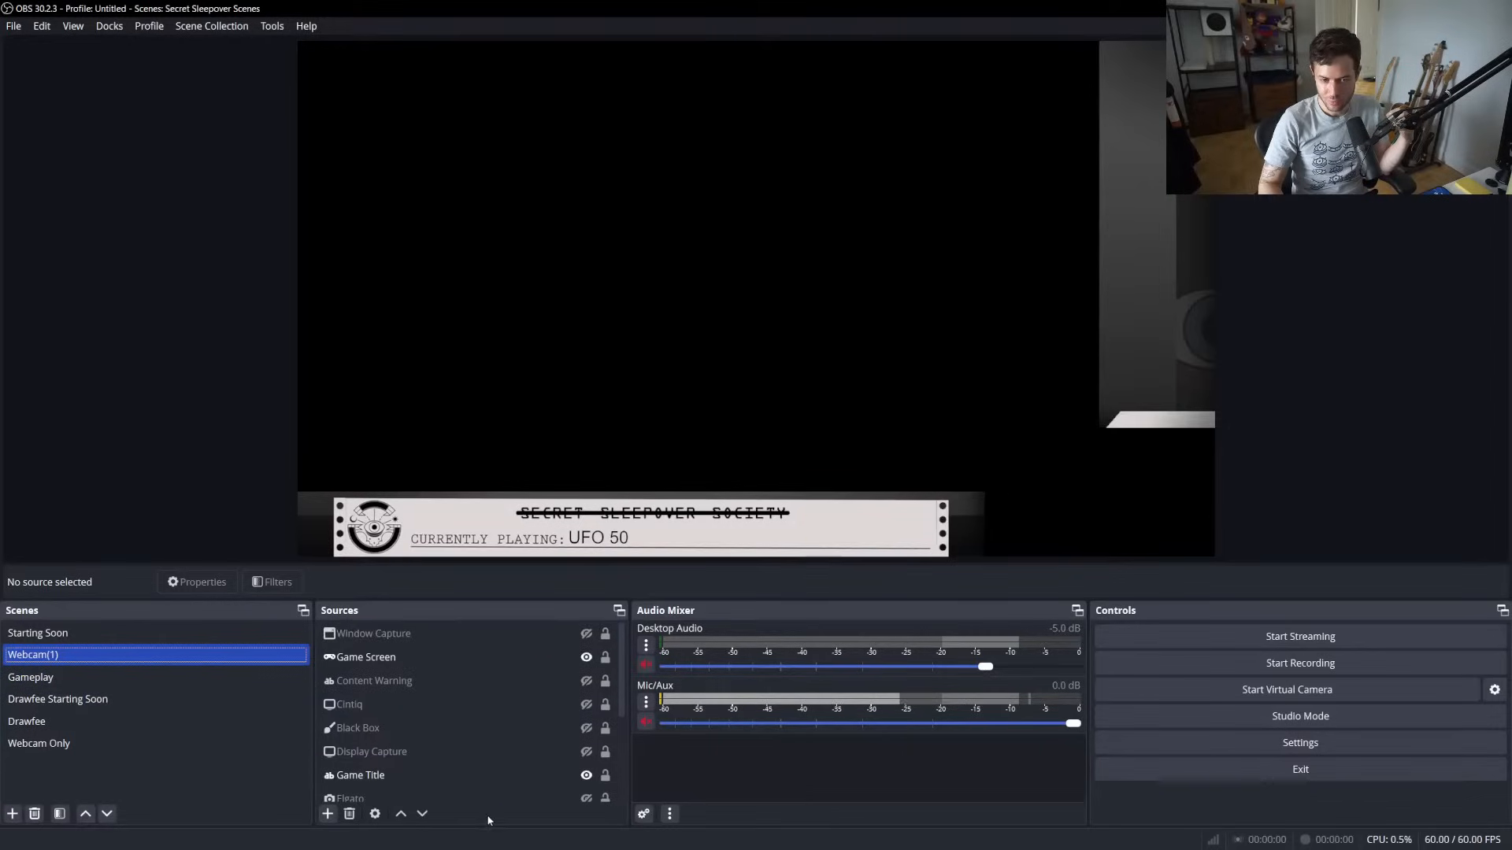
Make Gameplay the active scene
left_click(138, 680)
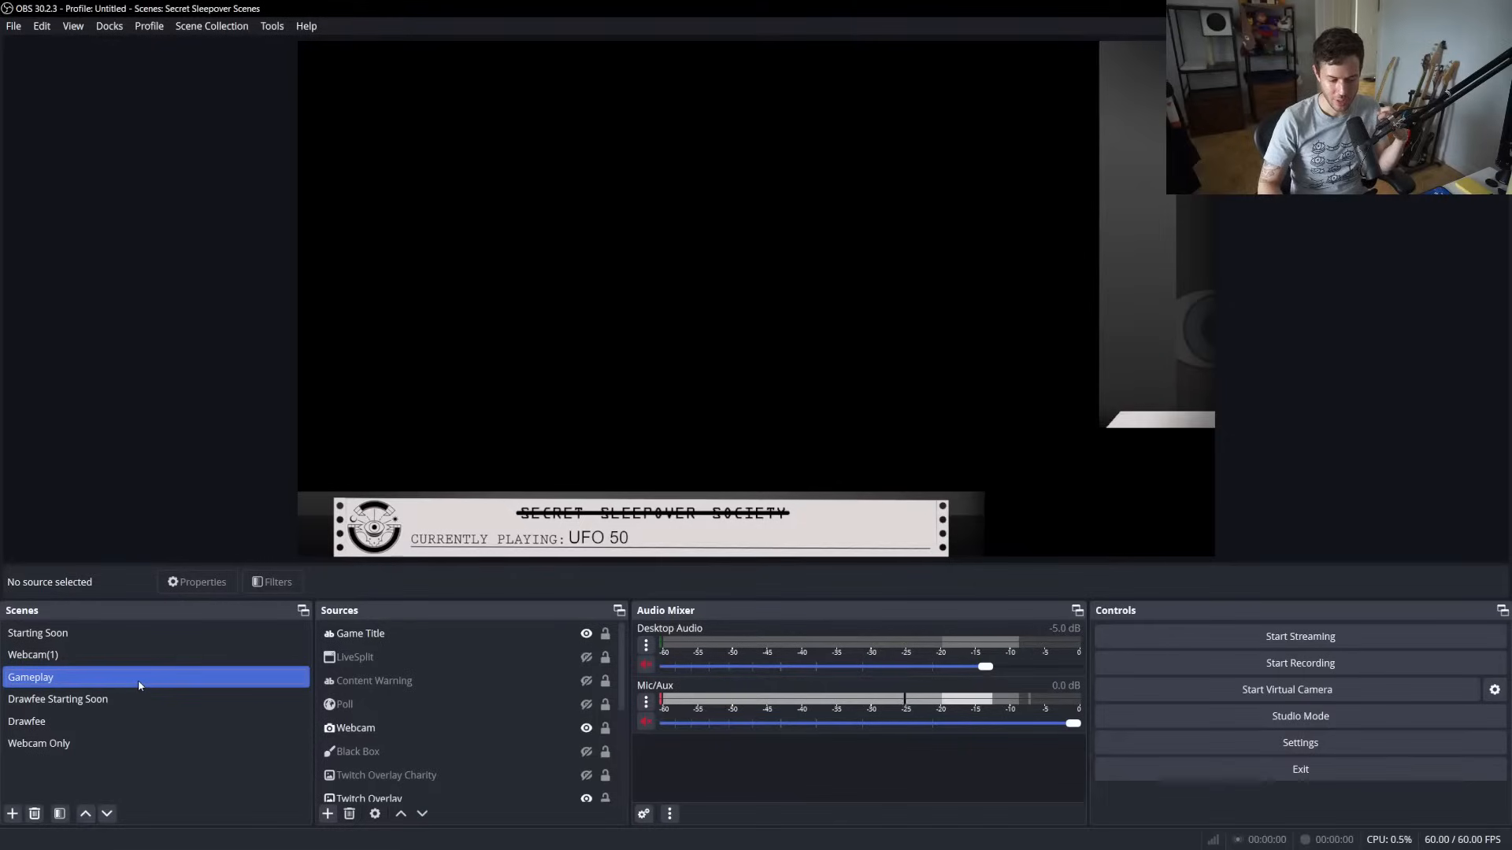
left_click(167, 664)
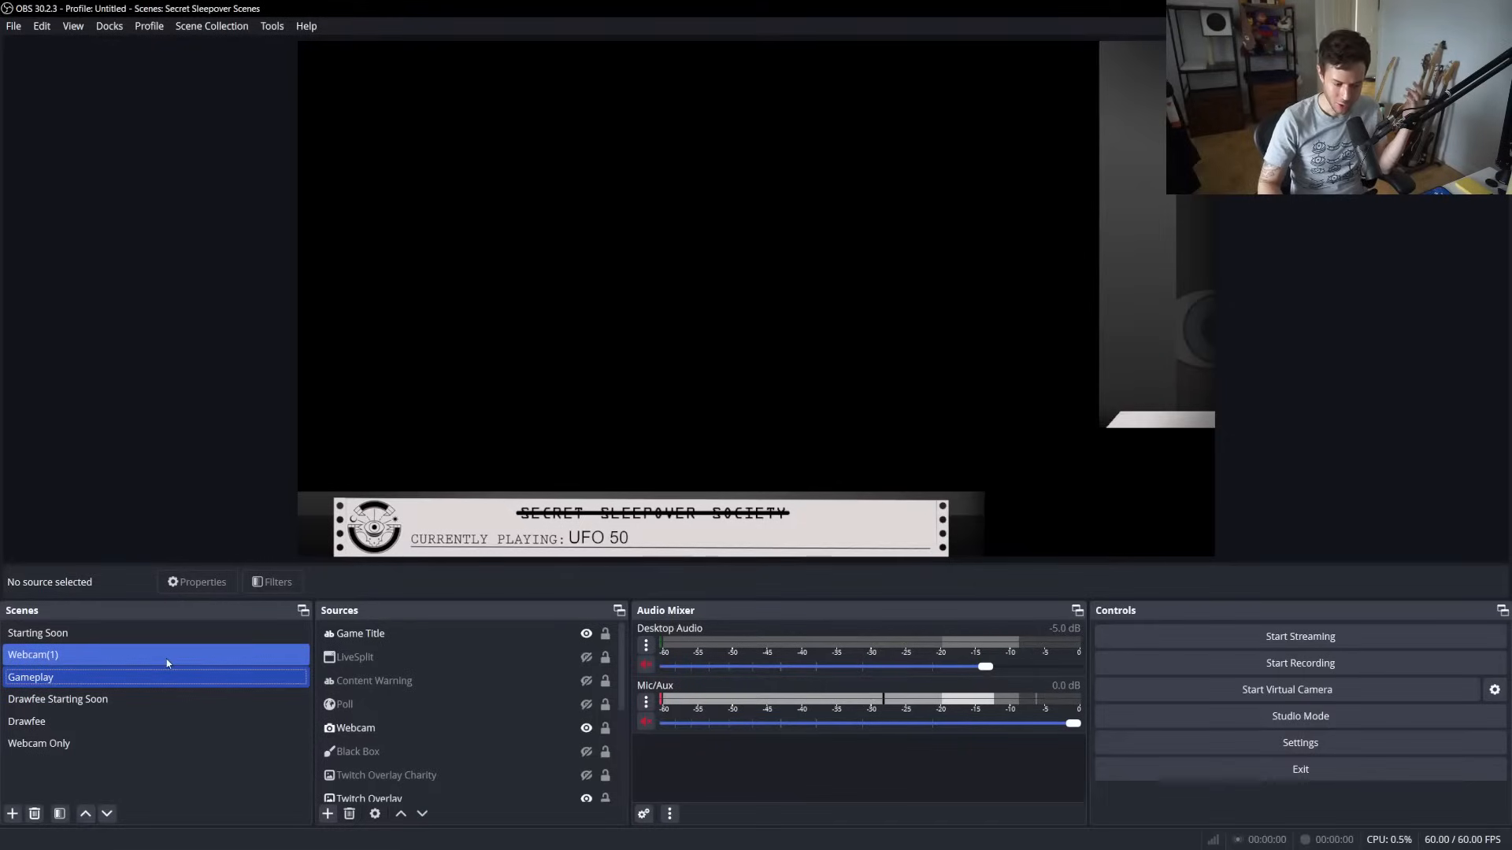
left_click(289, 669)
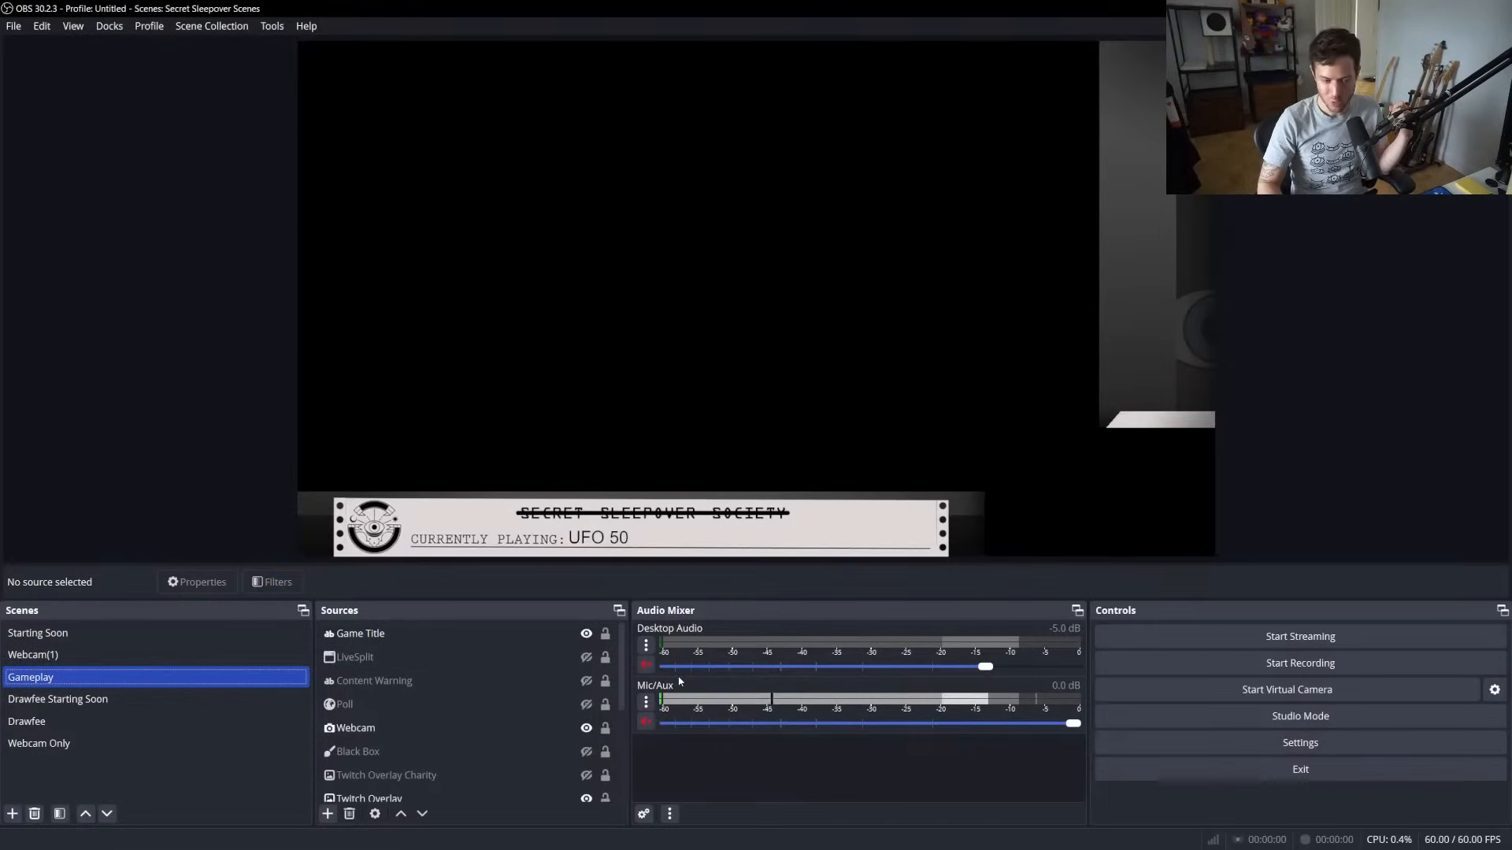
Examine the Gameplay scene's sources, checking where Game Title, Black Box and Twitch Overlay sit in the preview
left_click(507, 636)
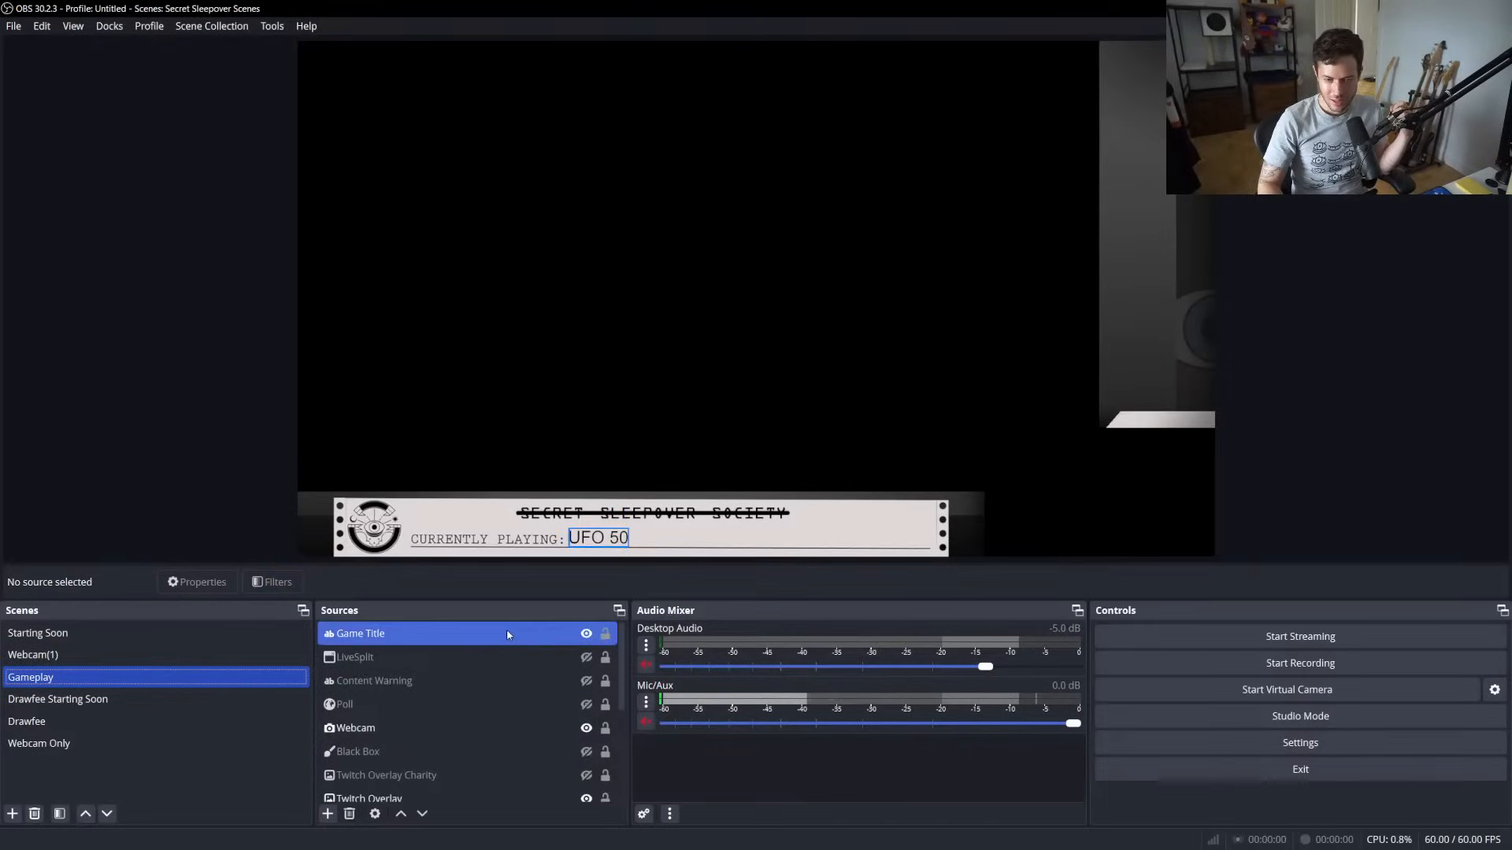
scroll(497, 645, "down", 1)
left_click(498, 680)
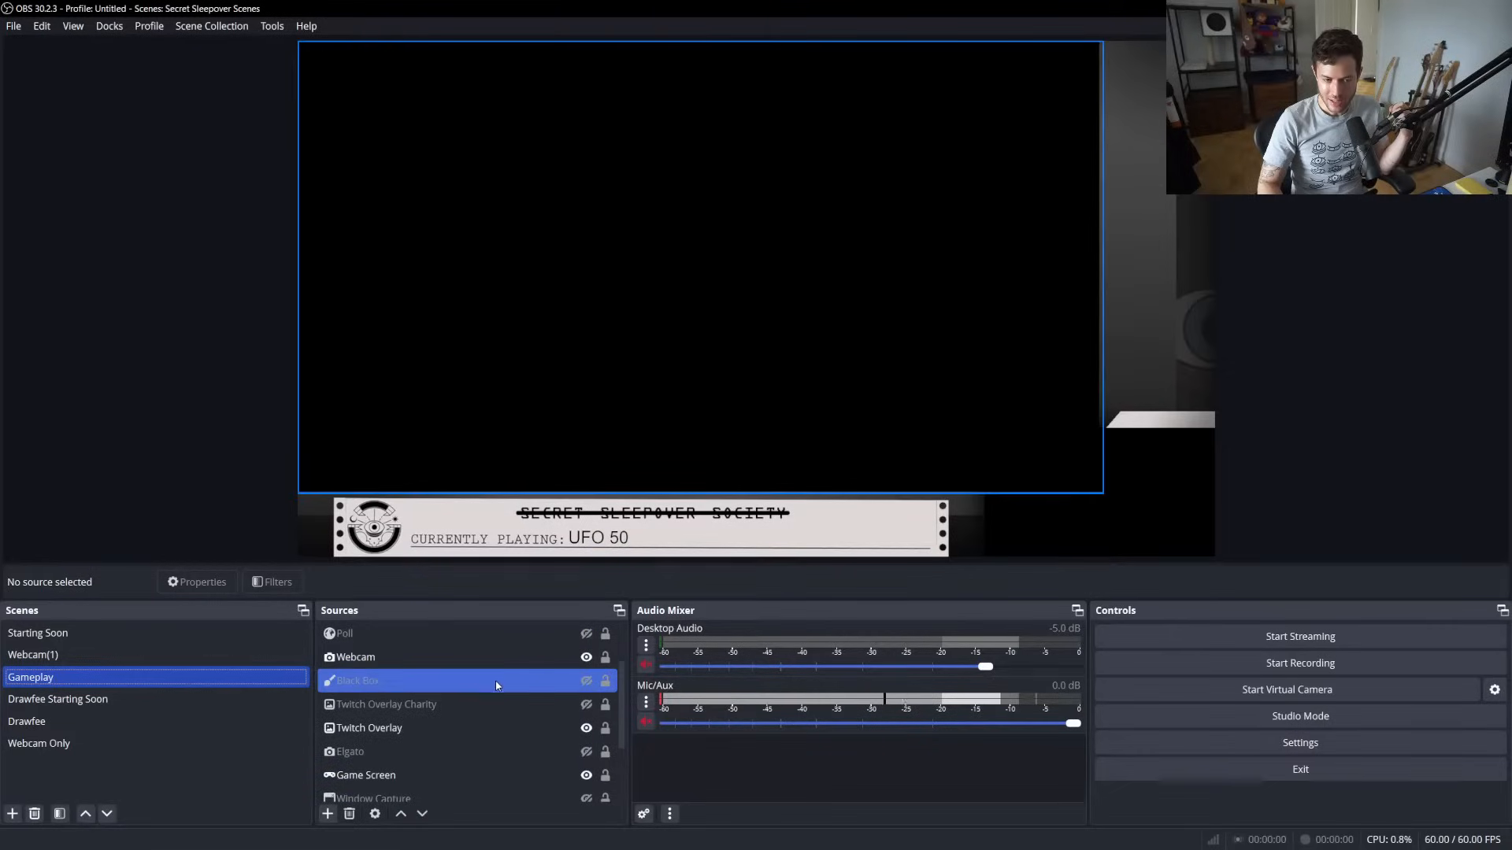
left_click(464, 728)
scroll(463, 728, "up", 1)
scroll(463, 733, "down", 1)
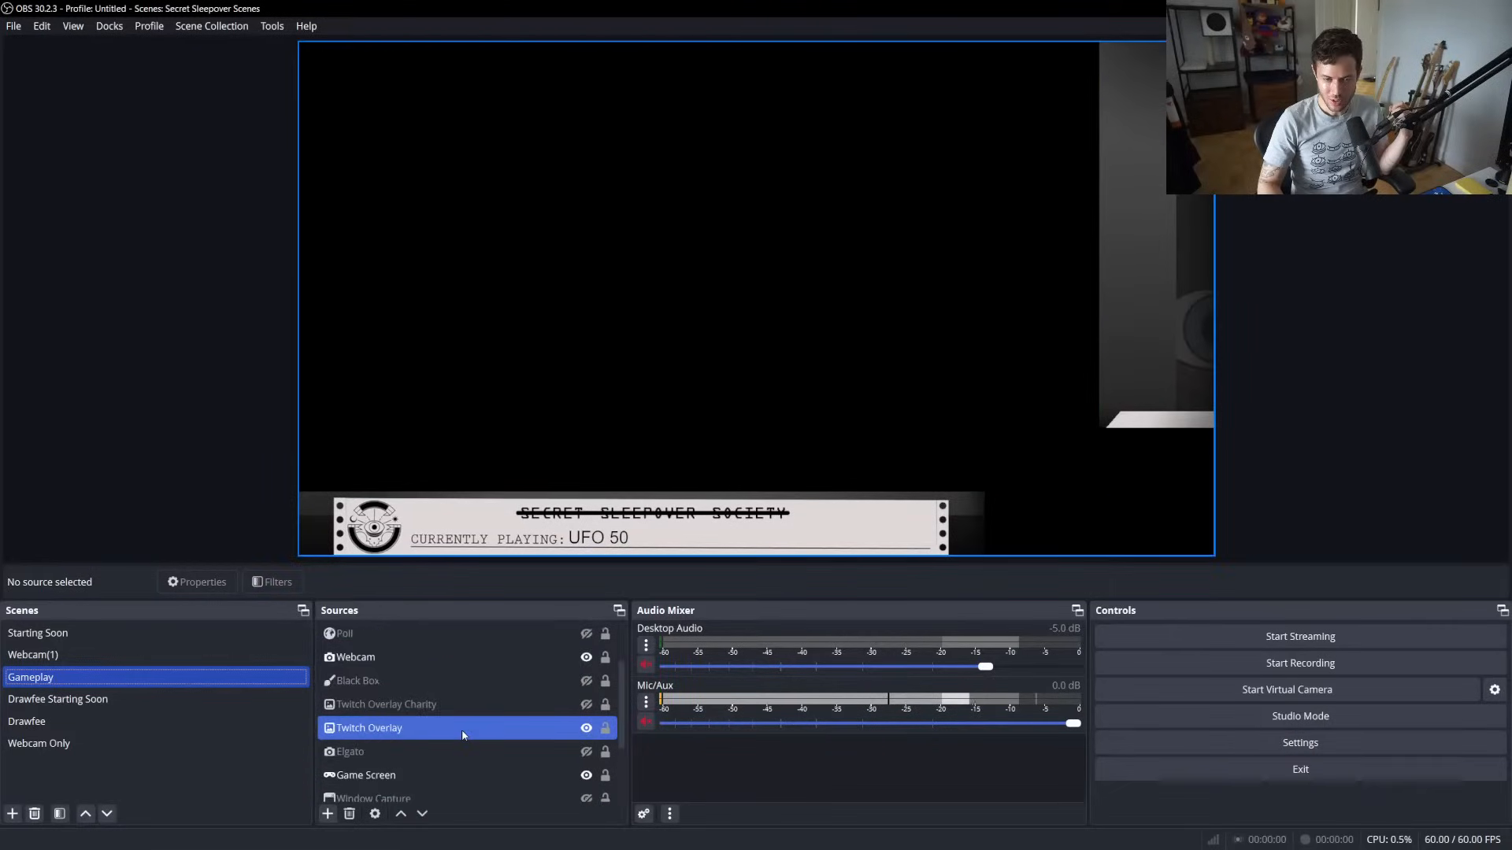
scroll(463, 733, "up", 1)
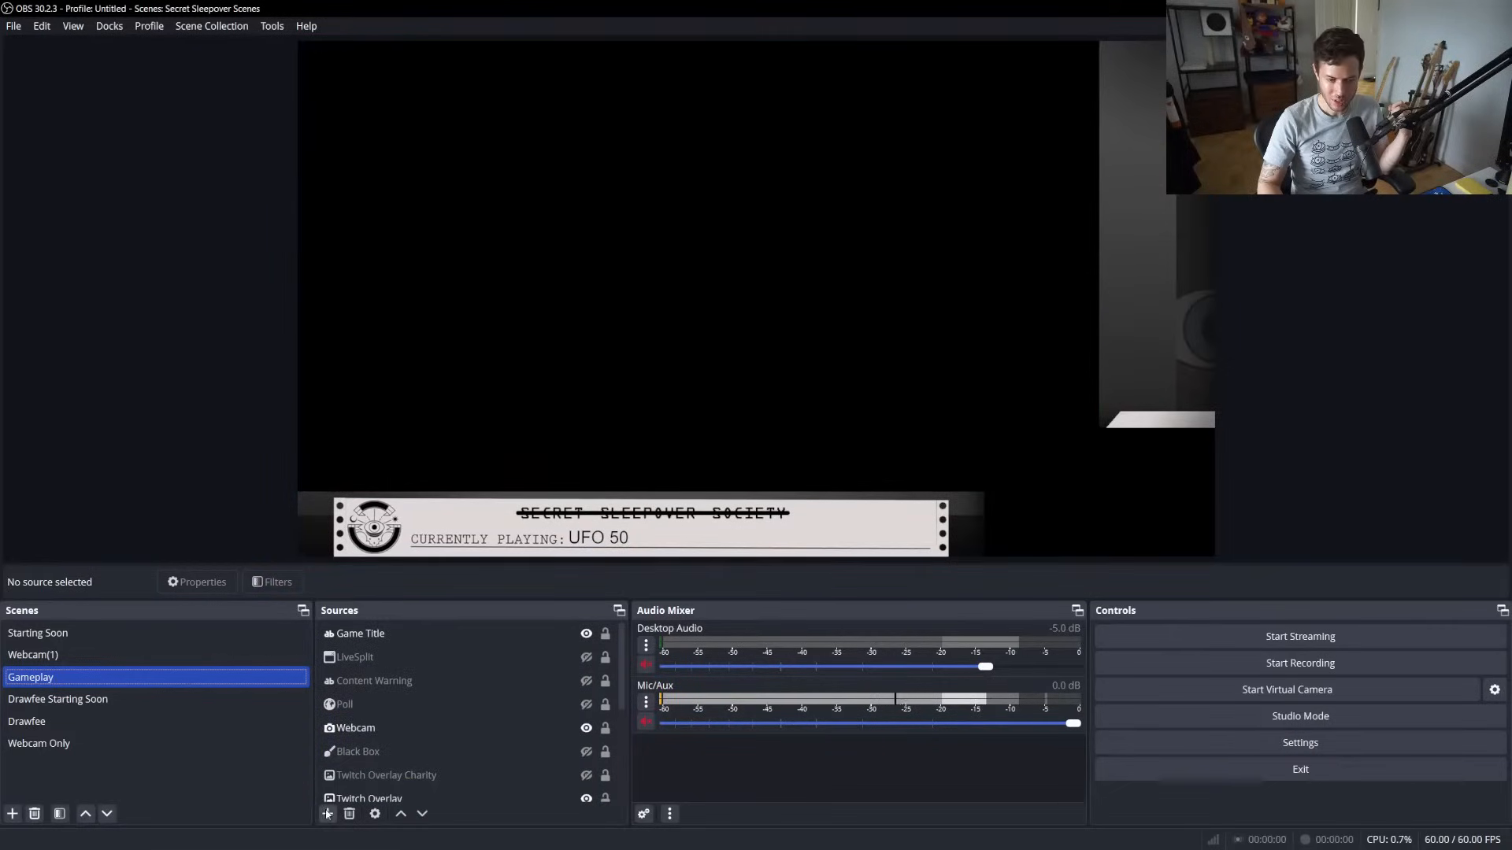
scroll(377, 747, "down", 1)
scroll(376, 746, "up", 1)
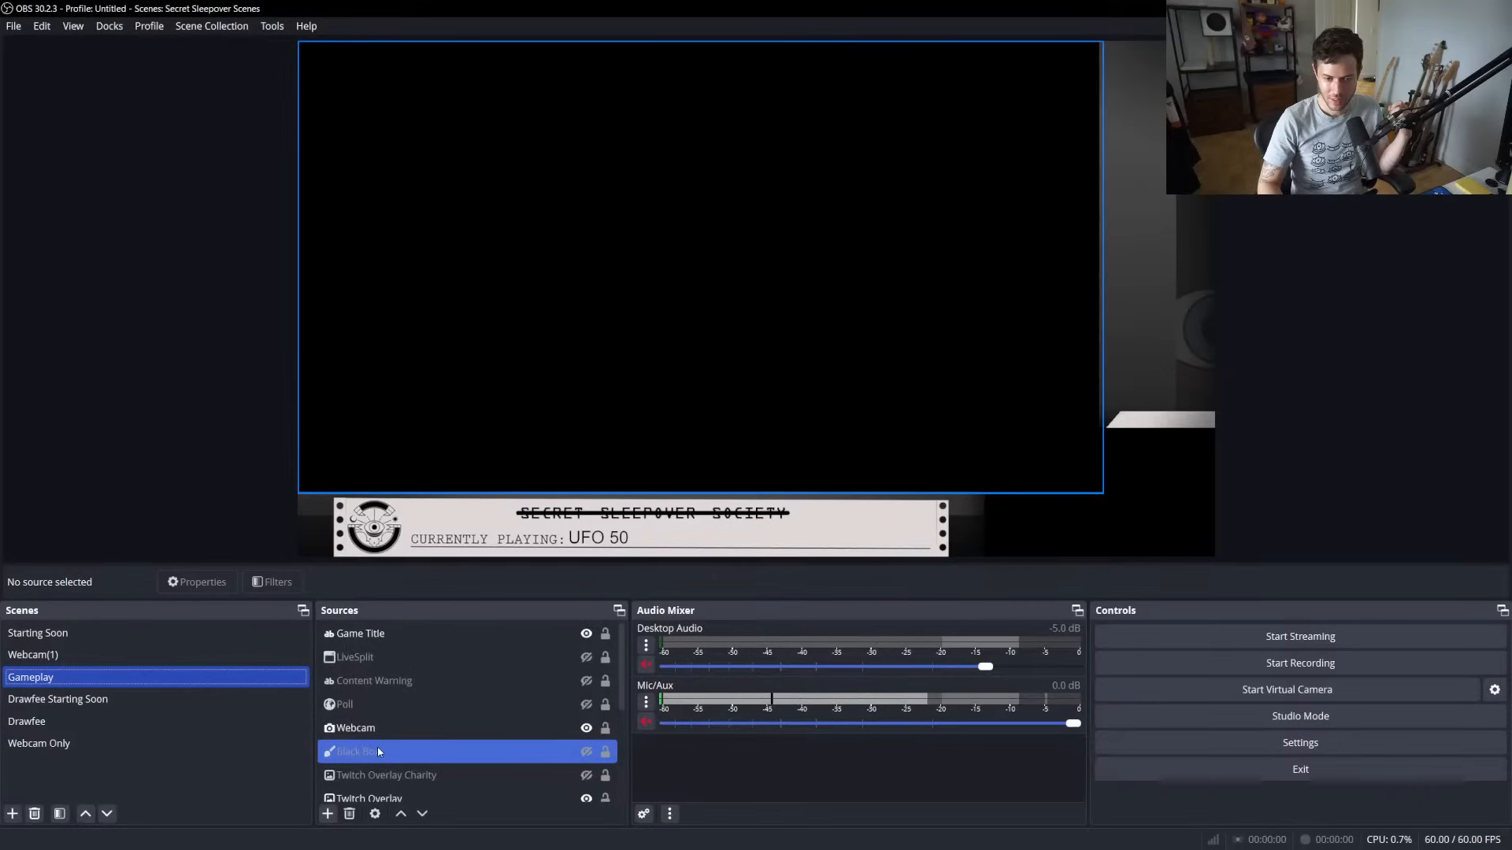
left_click(327, 815)
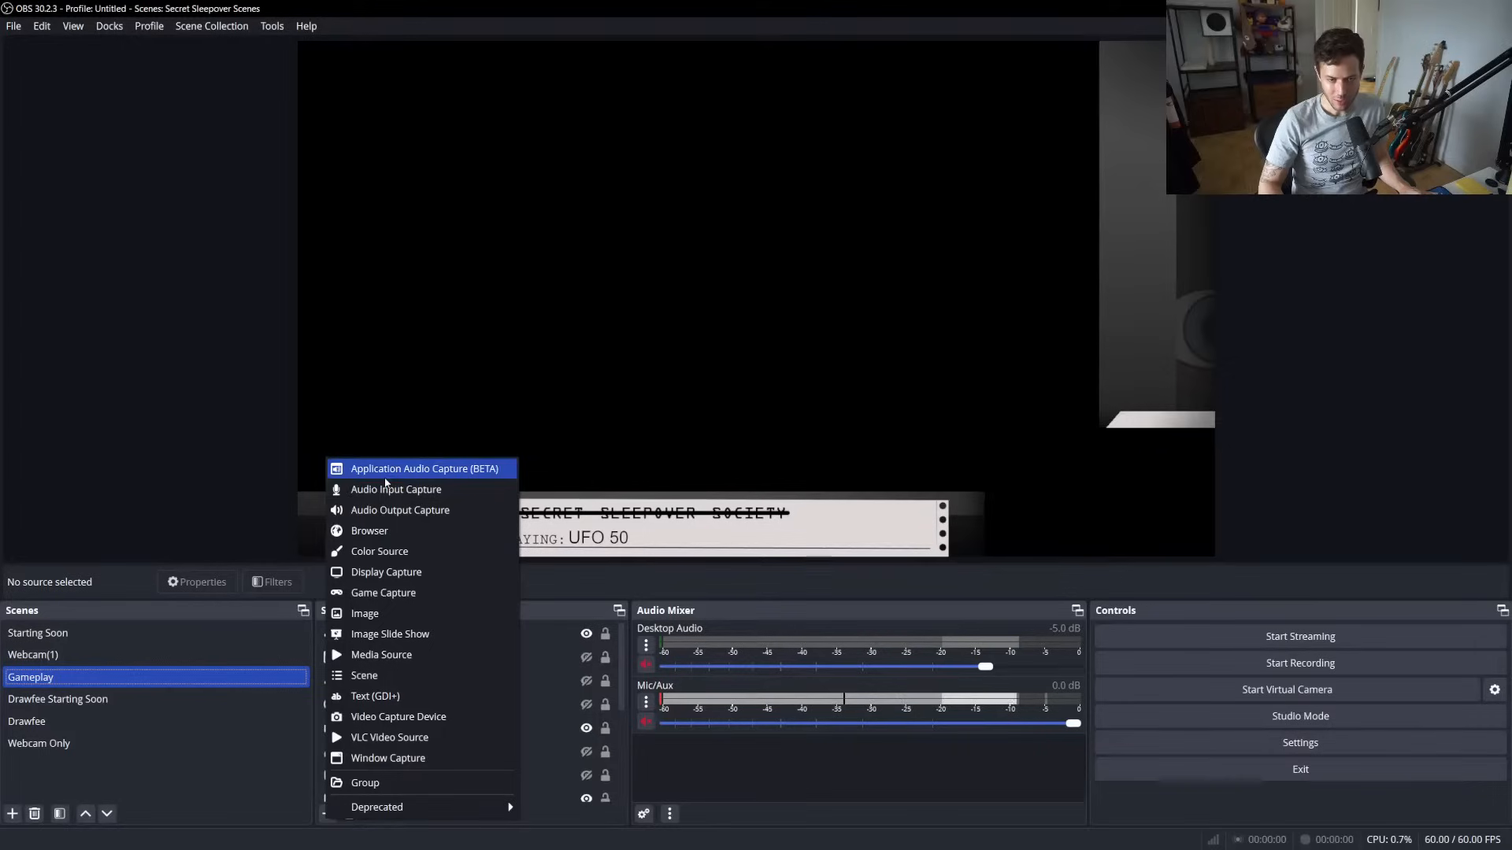
left_click(471, 494)
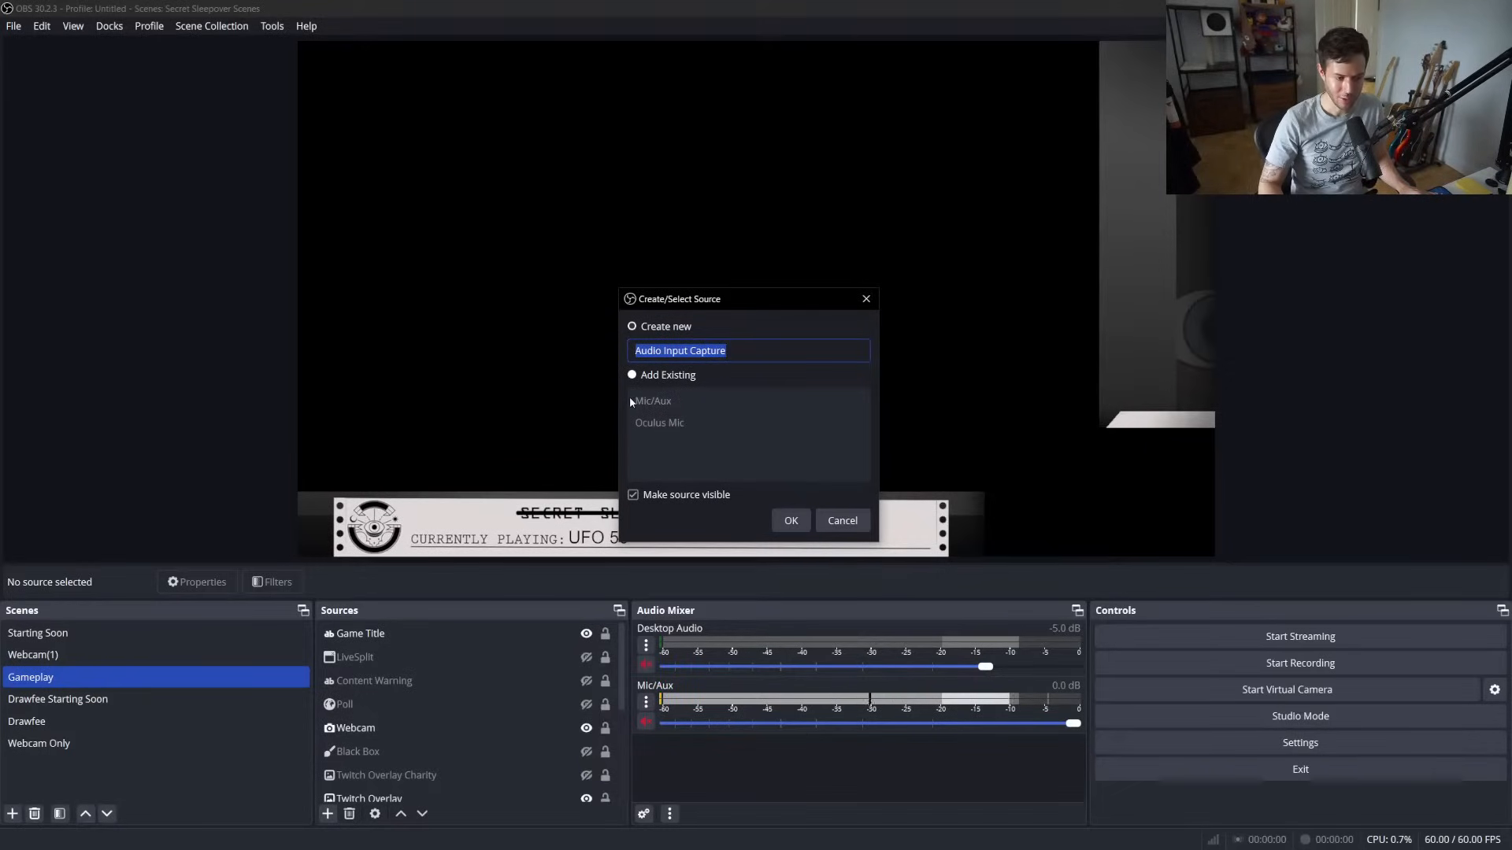
left_click(843, 522)
Check the dialog for adding an Audio Output Capture source, cancel it, and review the list of available source types
left_click(329, 814)
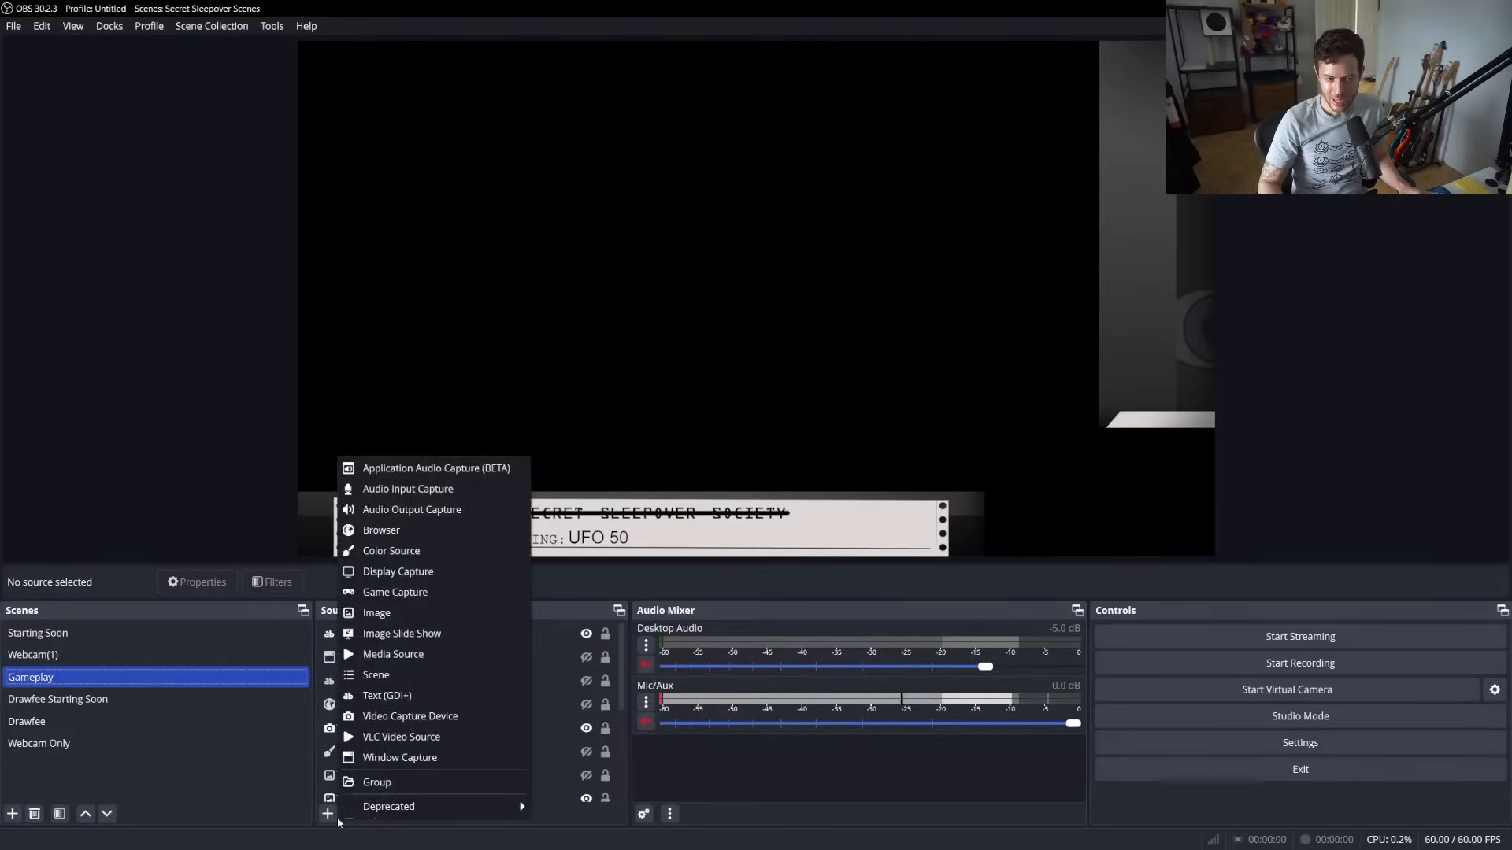
left_click(461, 517)
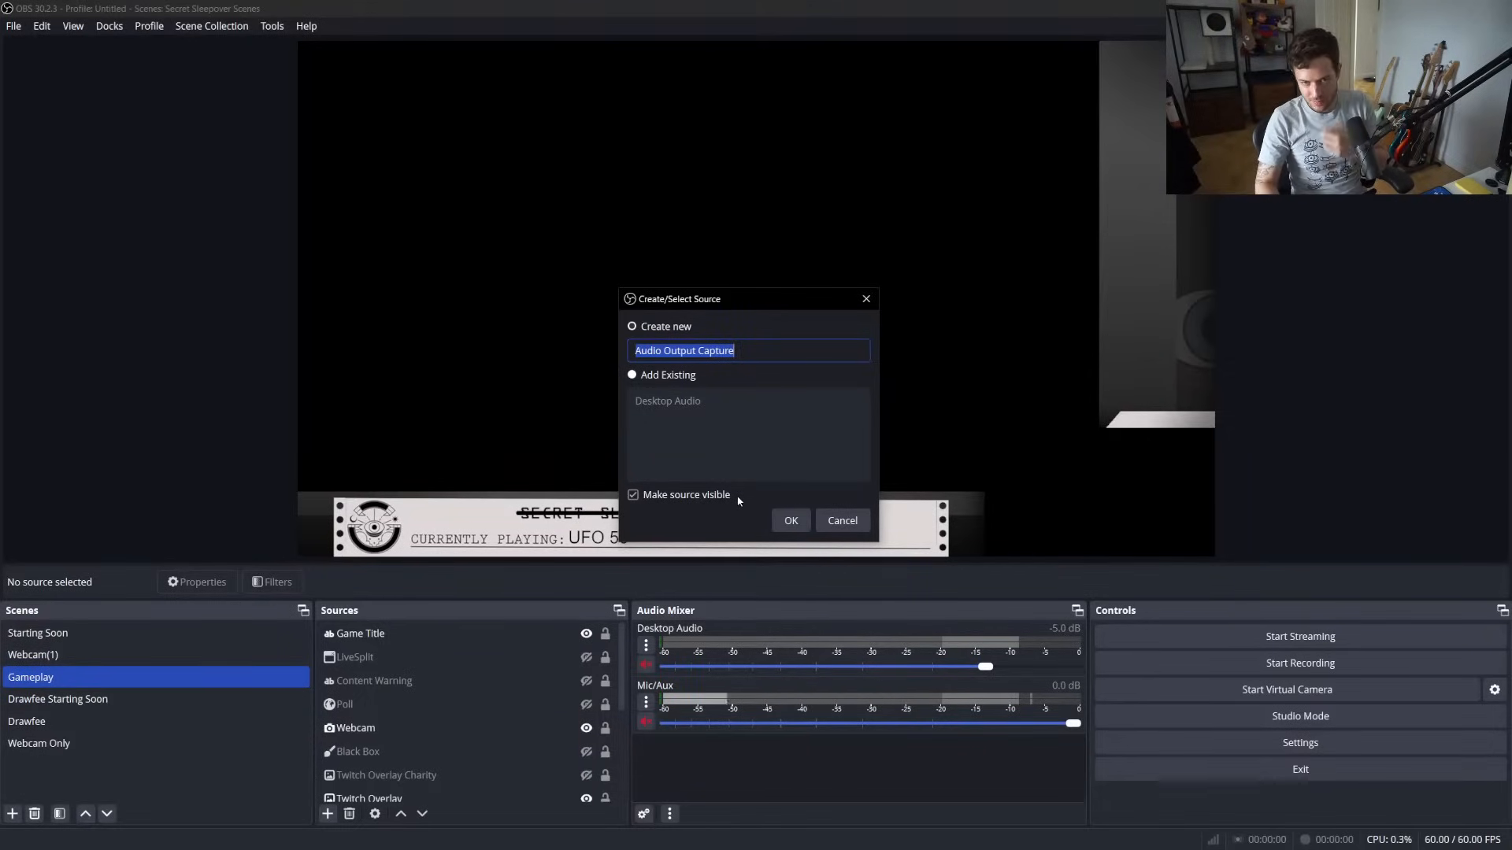
left_click(833, 521)
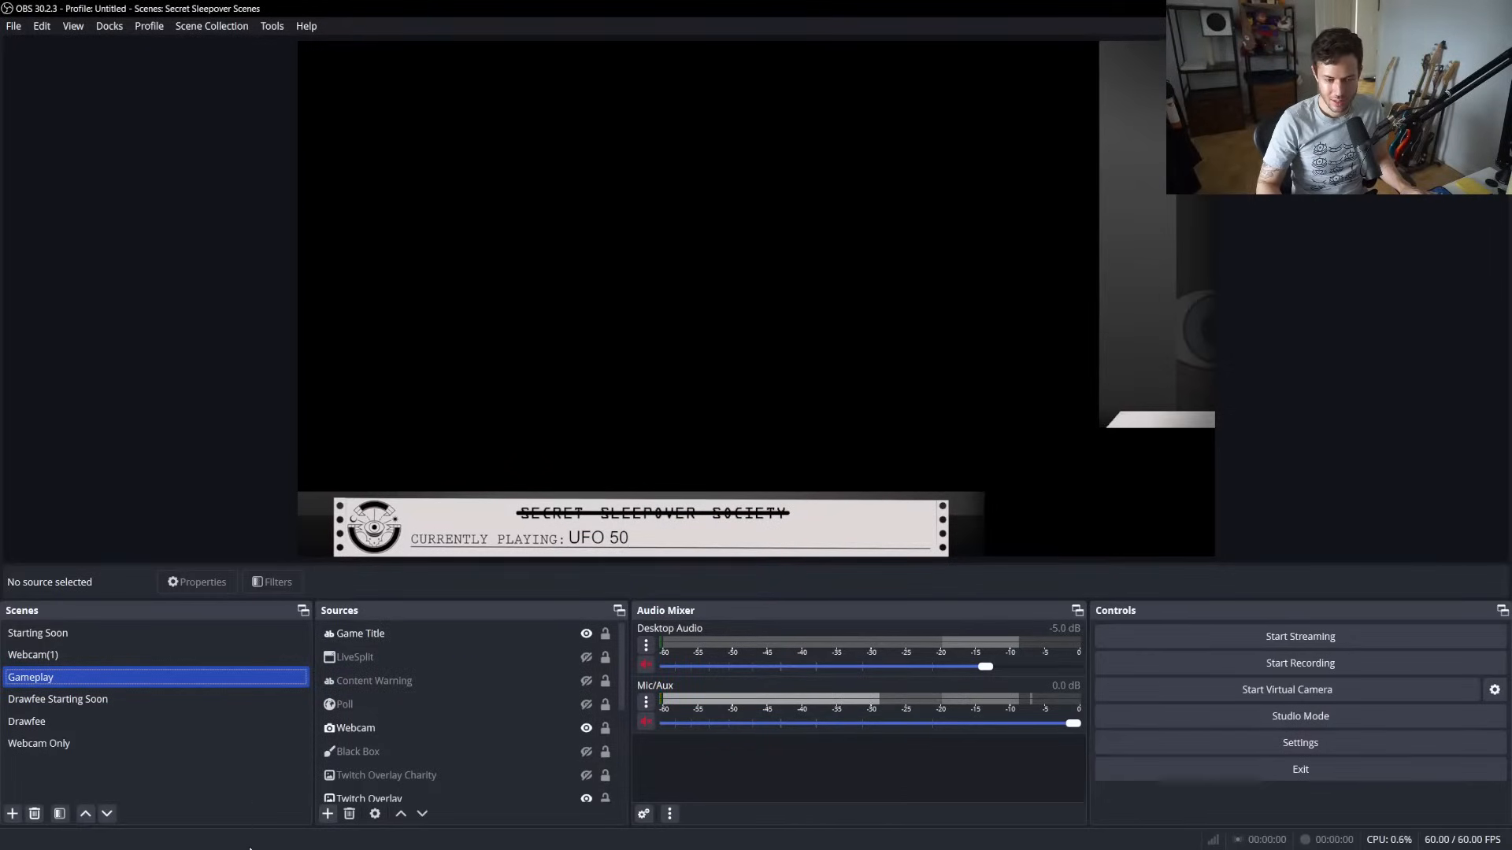
left_click(327, 814)
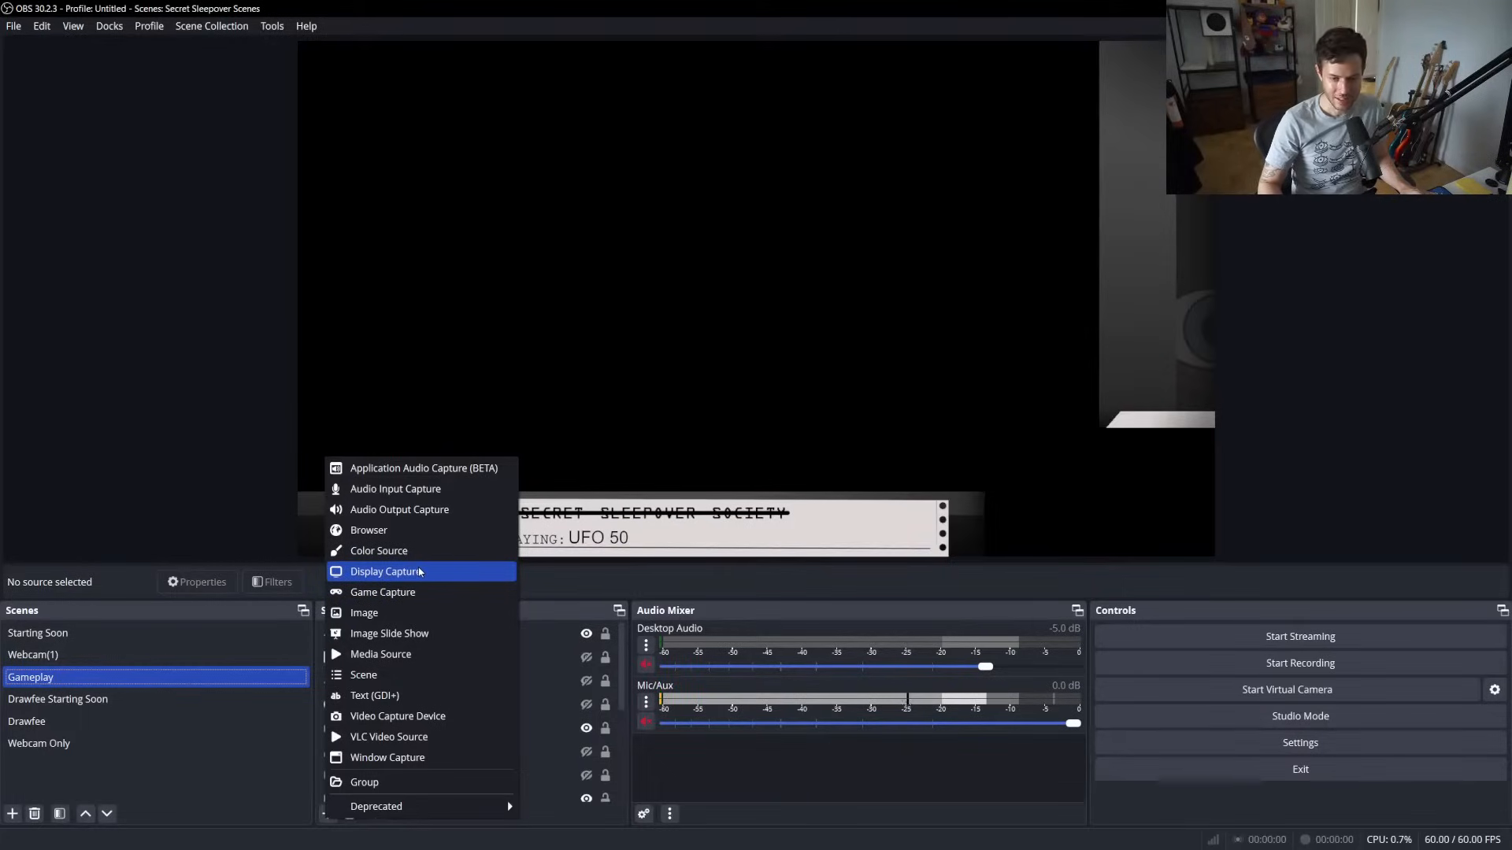
left_click(743, 758)
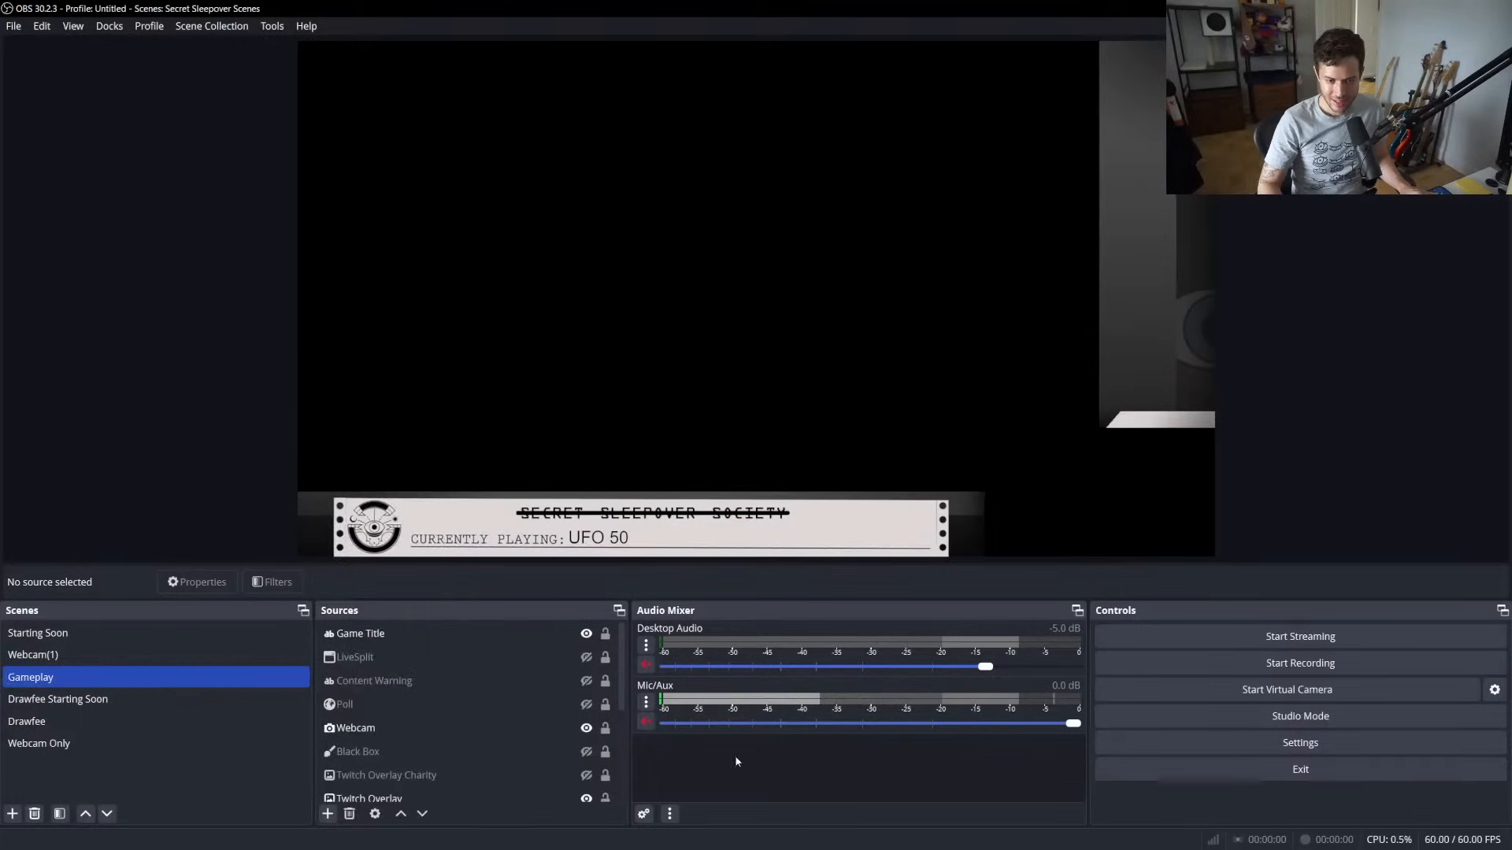
Examine the capture method and display settings of the Gameplay scene's Display Capture source
scroll(476, 701, "down", 2)
left_click(476, 700)
left_click(452, 726)
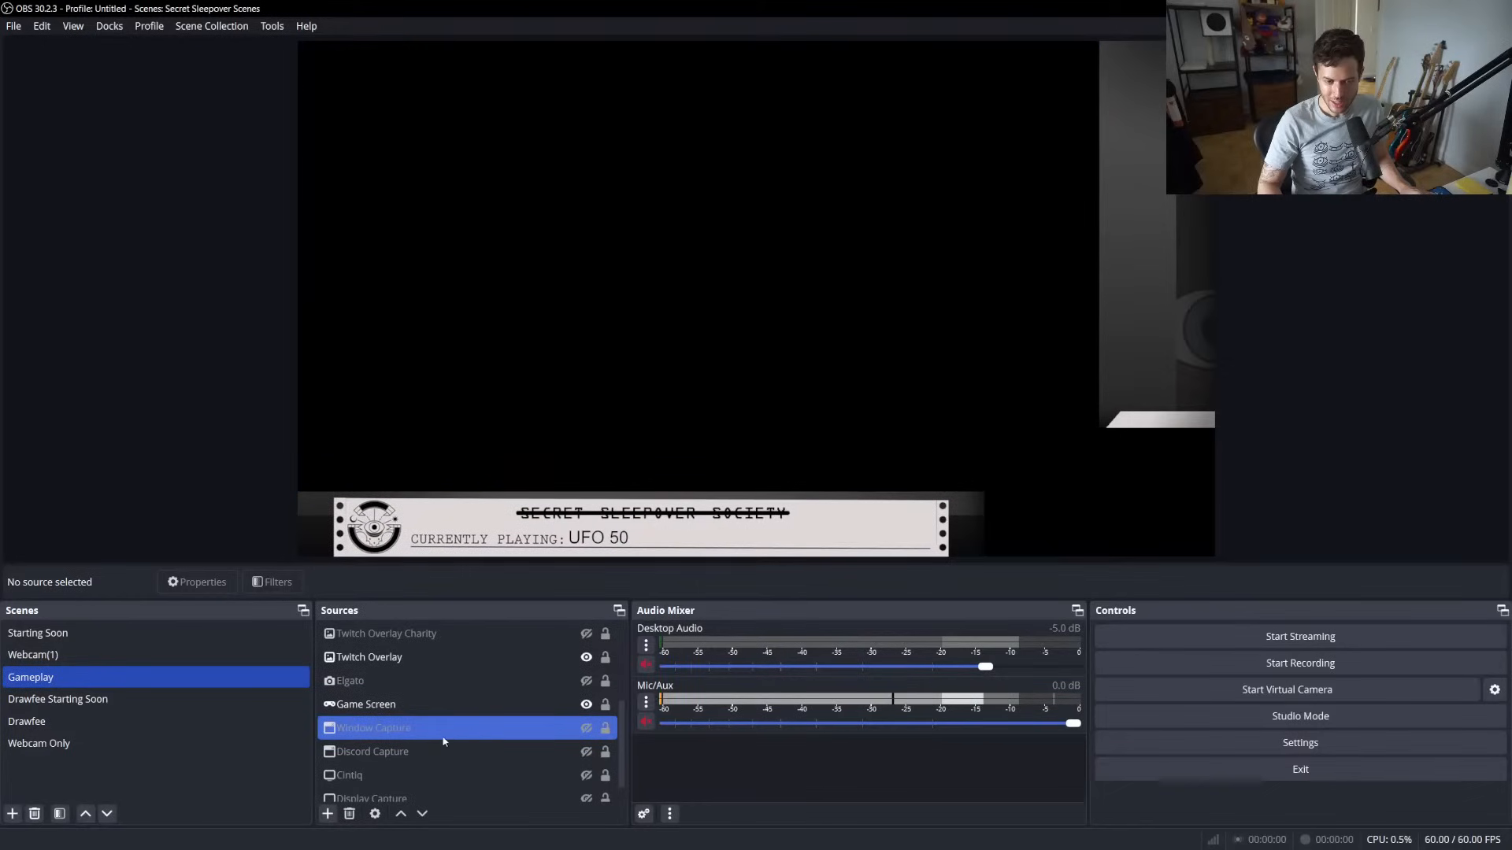
scroll(470, 743, "down", 1)
left_click(532, 778)
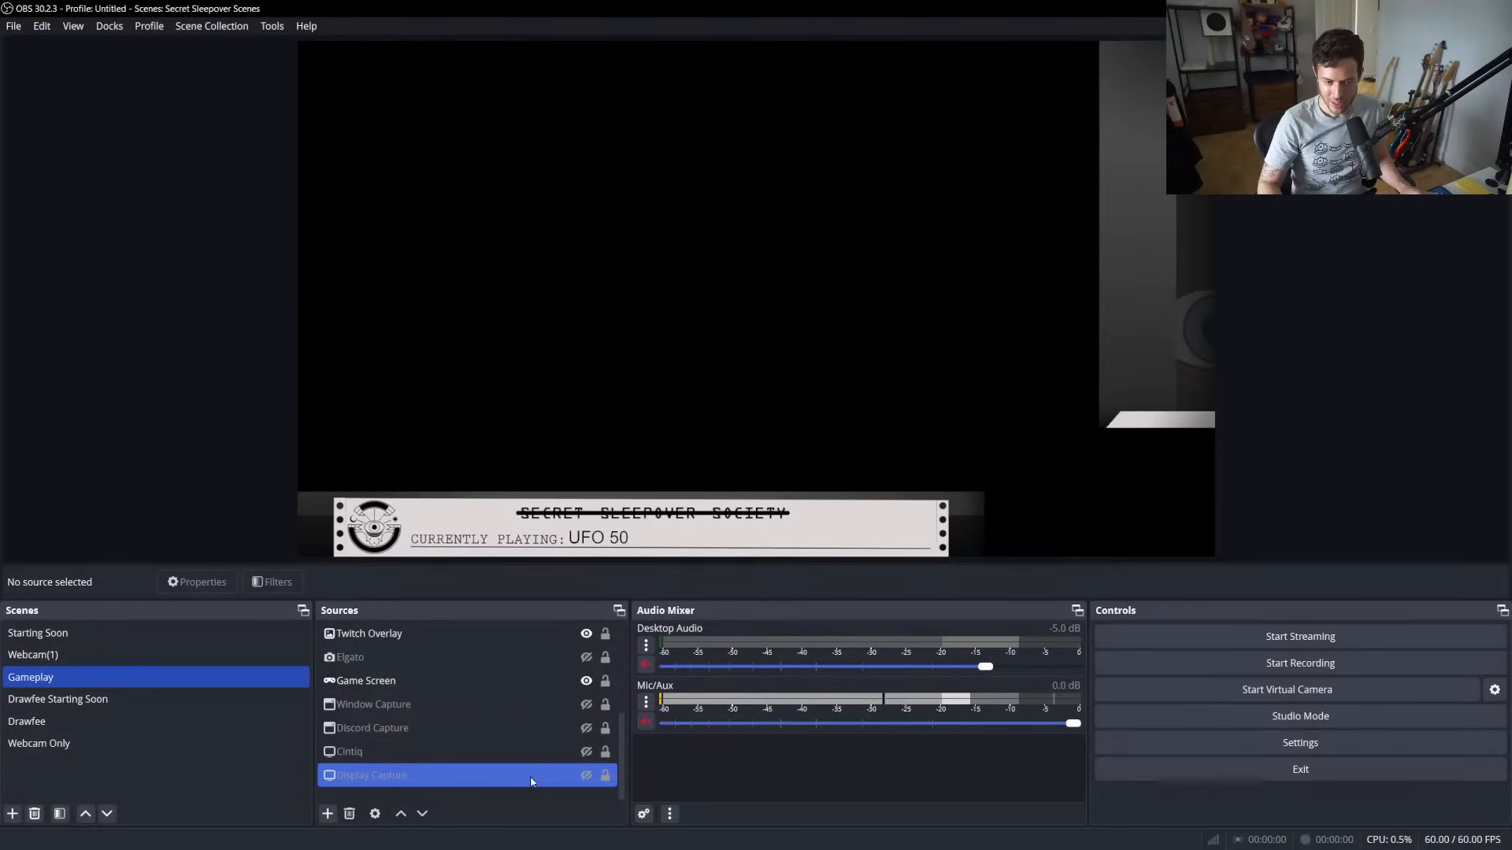
double_click(531, 778)
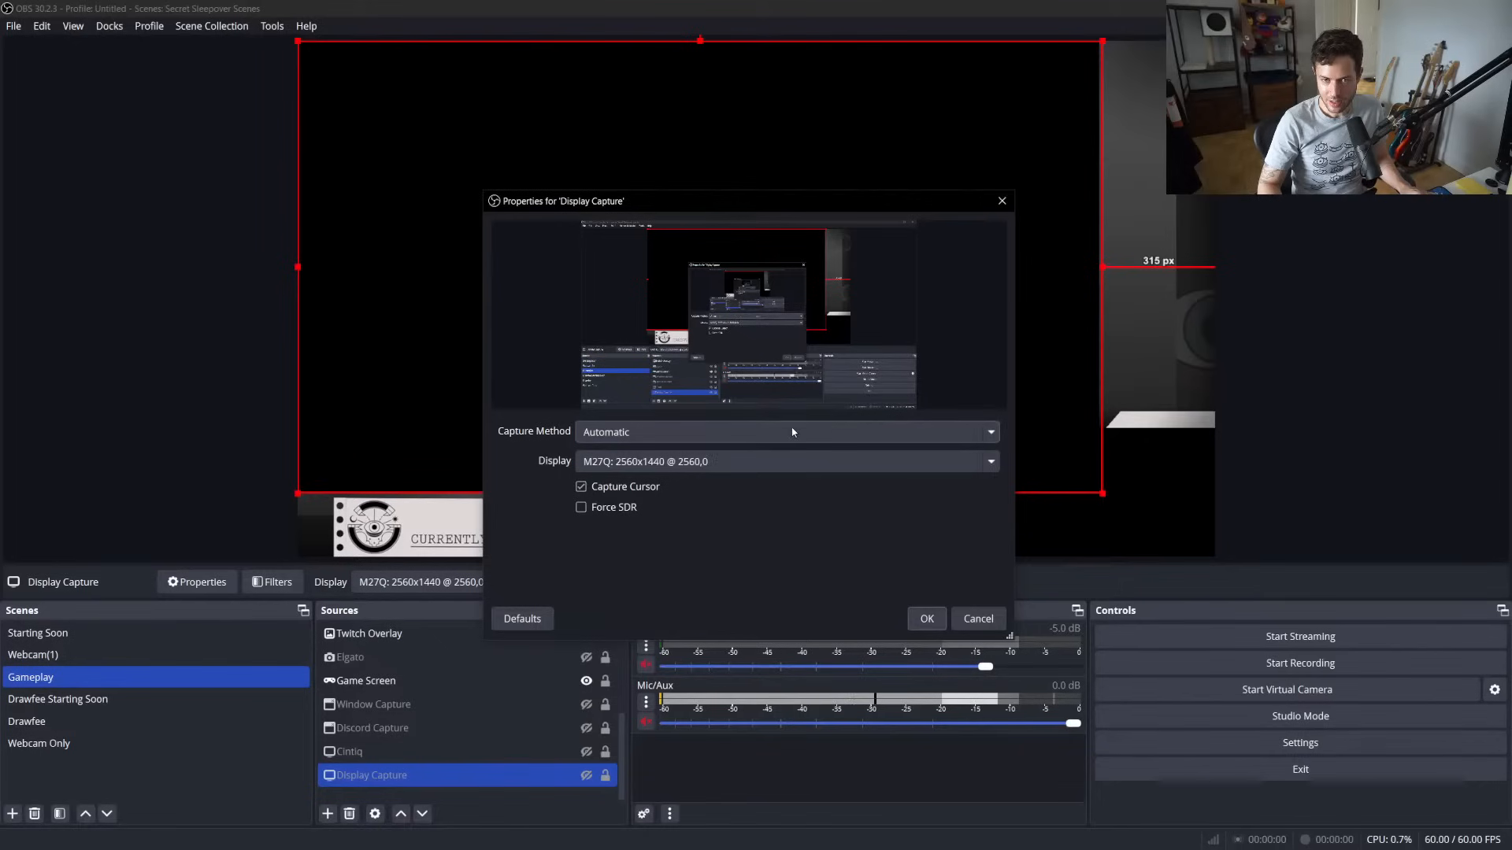
left_click(927, 619)
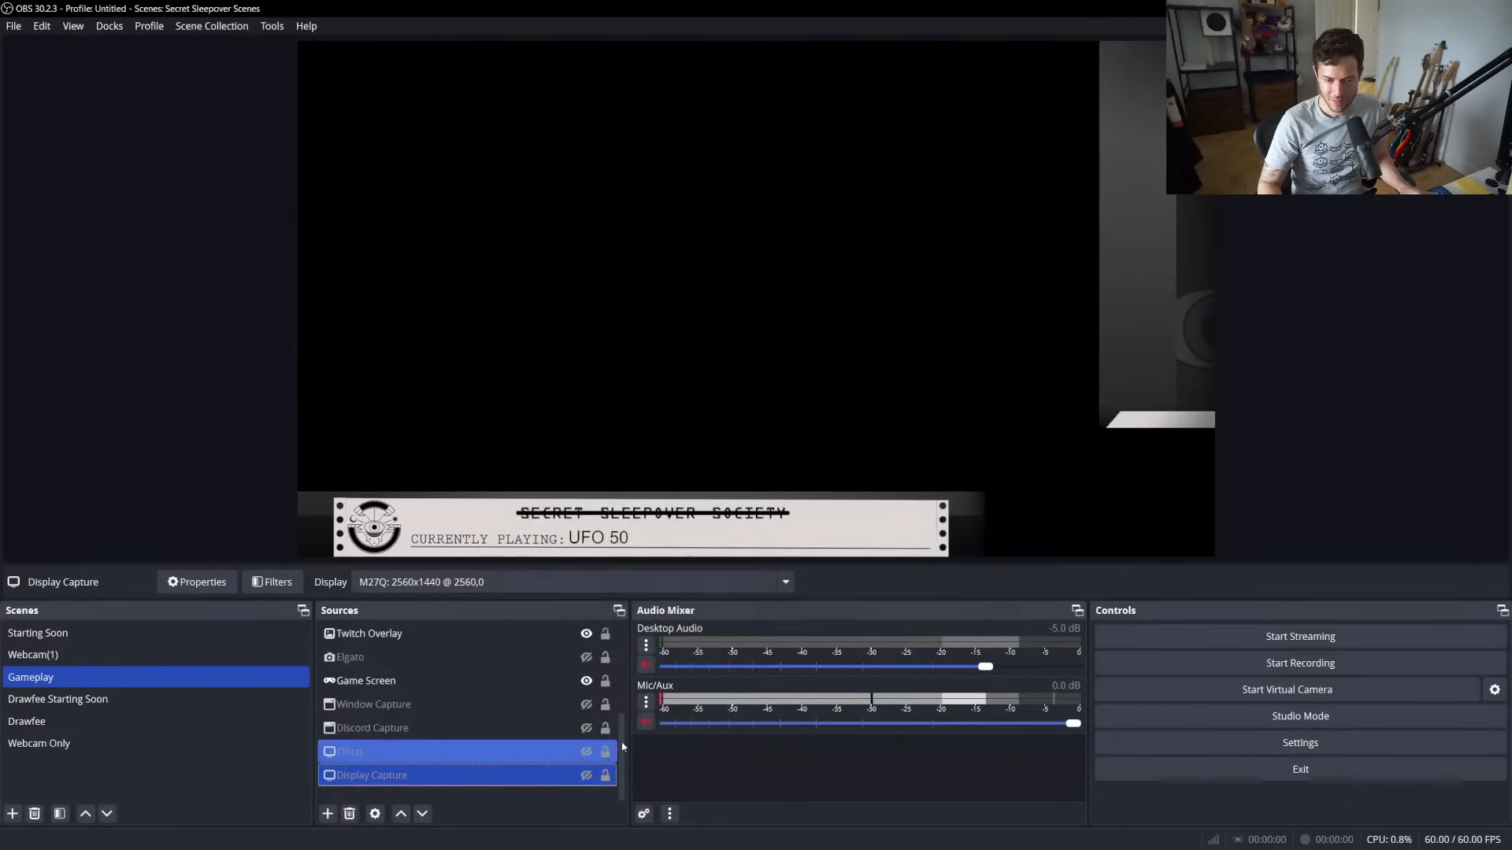
Show Display Capture briefly in the preview, hide it again, and check which window the Window Capture source uses
left_click(586, 777)
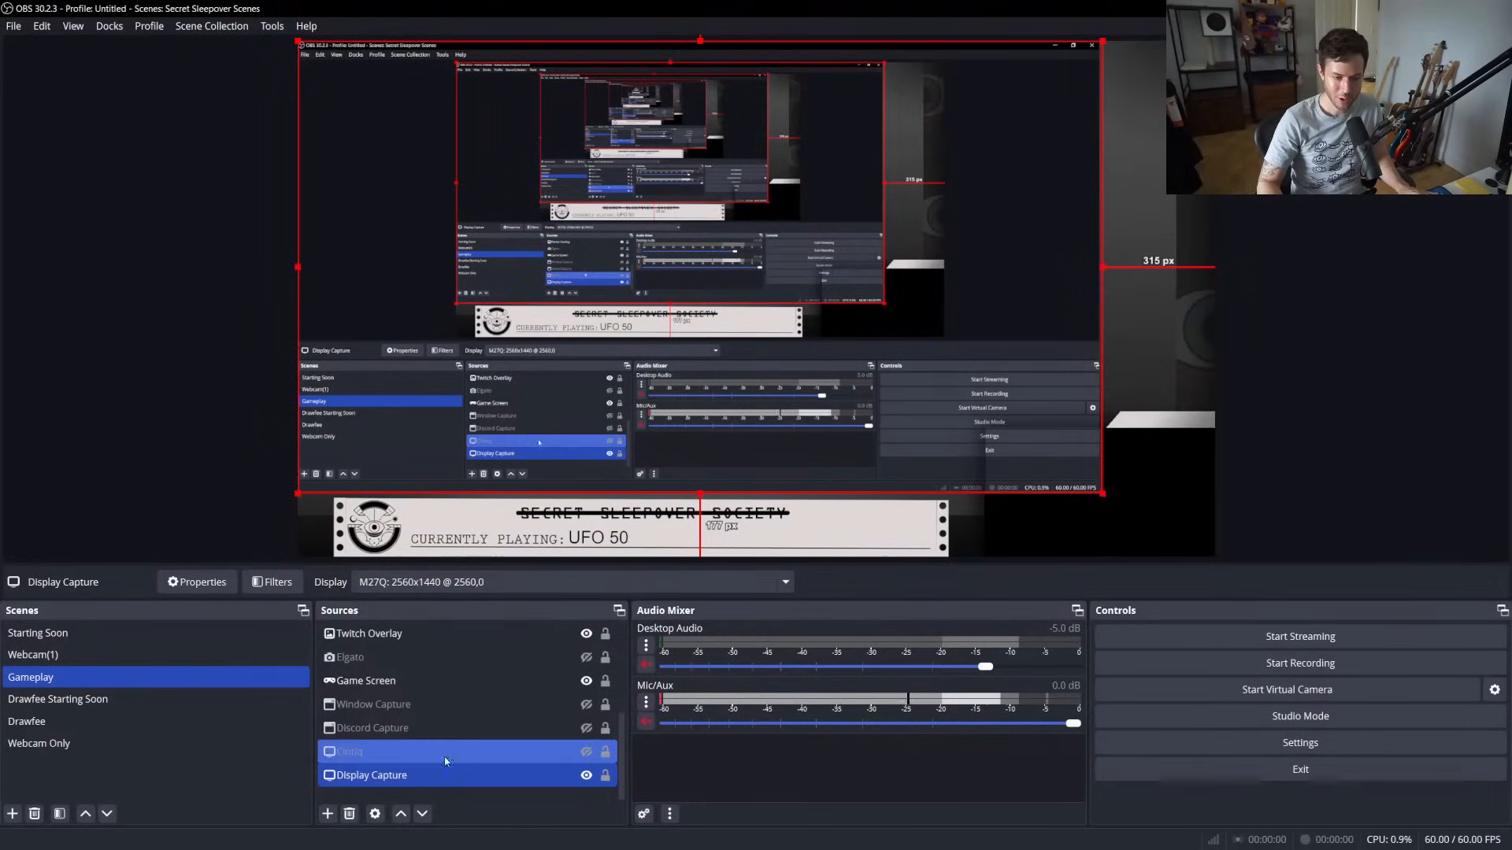
left_click(587, 776)
left_click(451, 705, "ctrl")
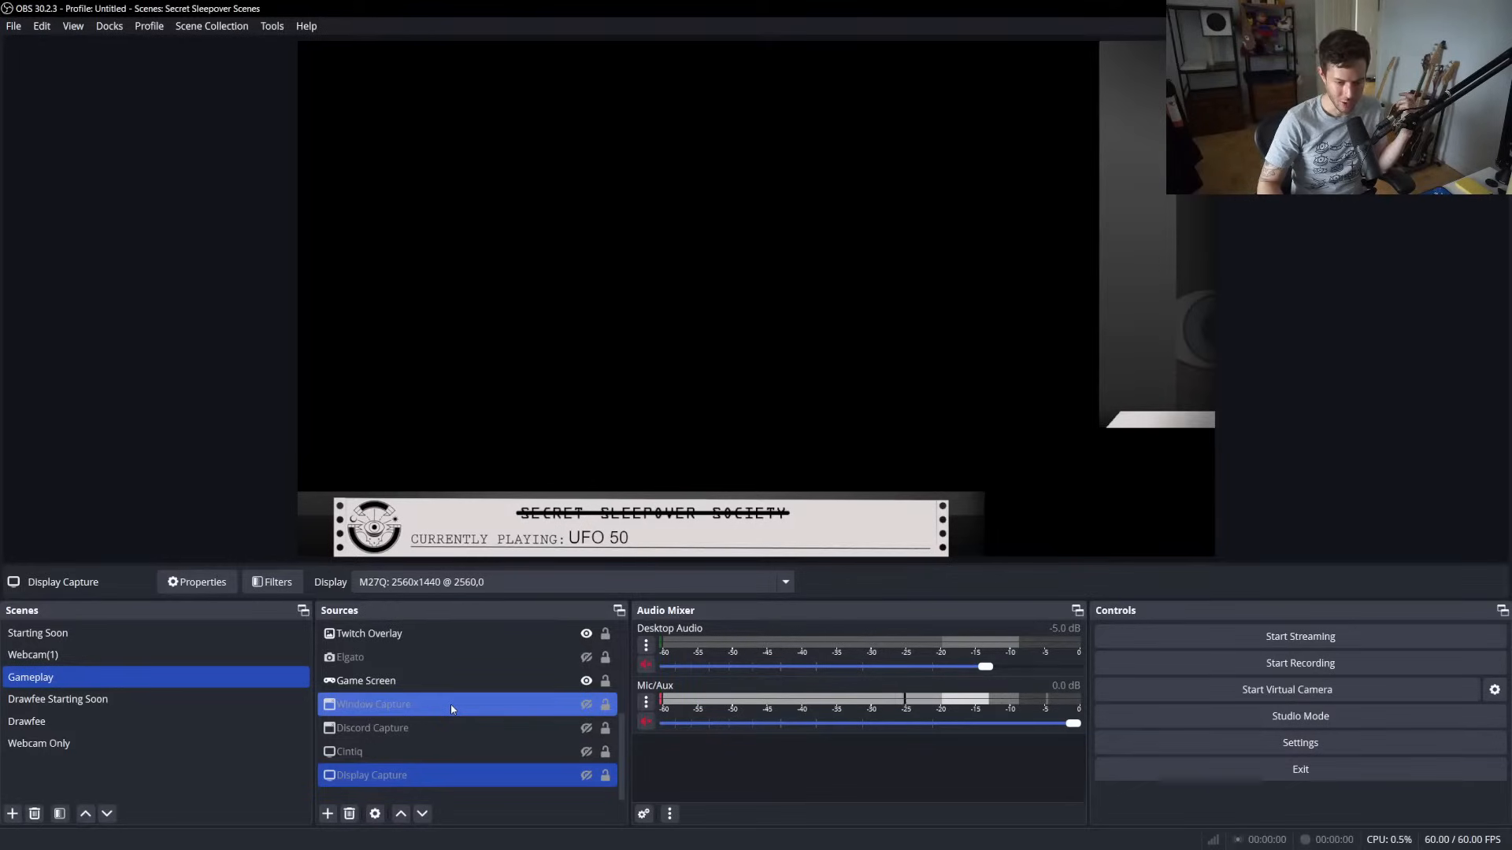
left_click(452, 709)
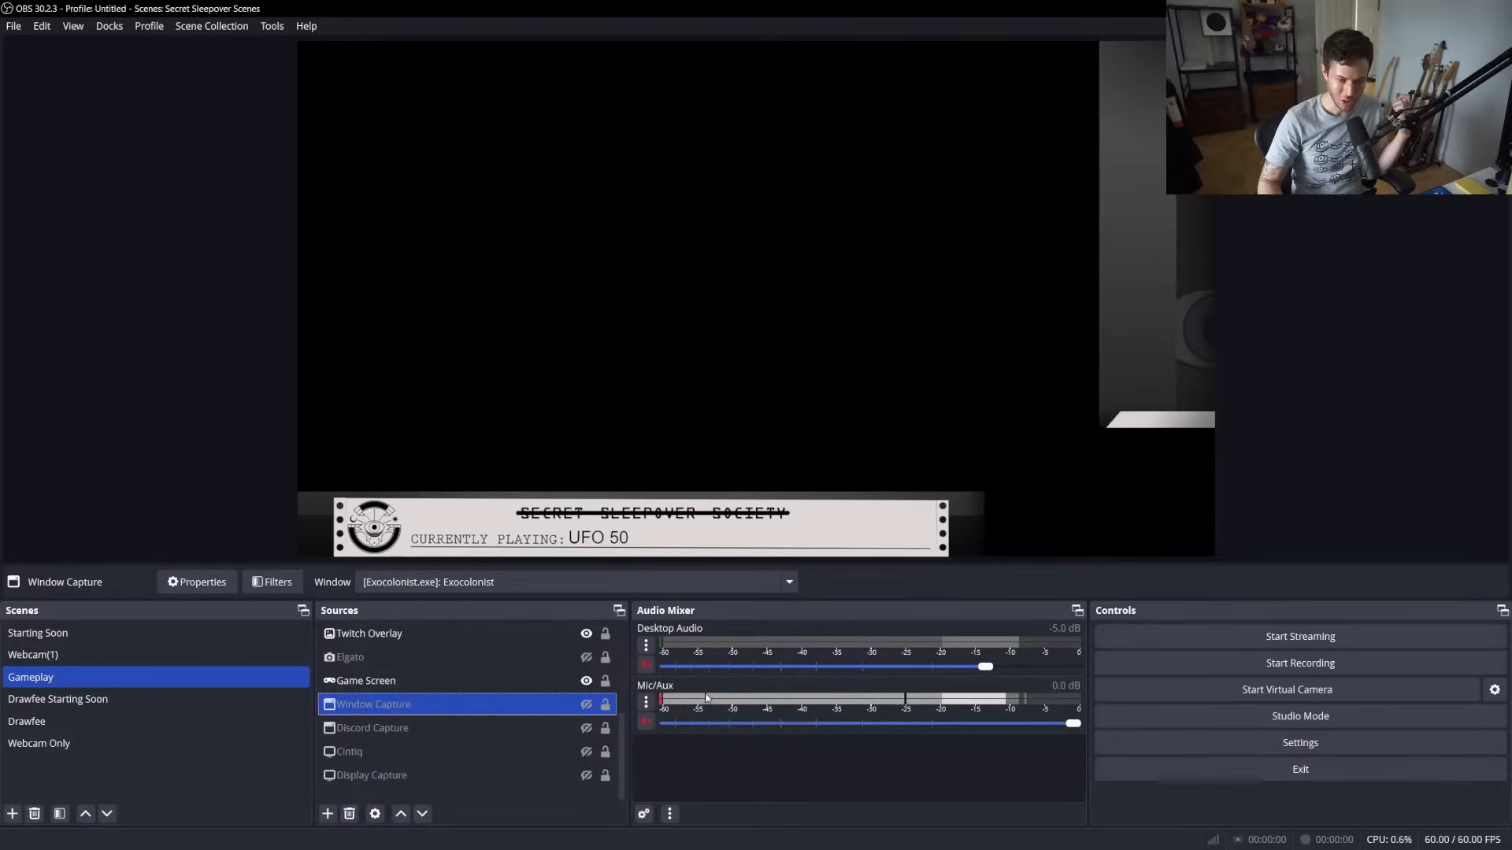
left_click(562, 745, "ctrl")
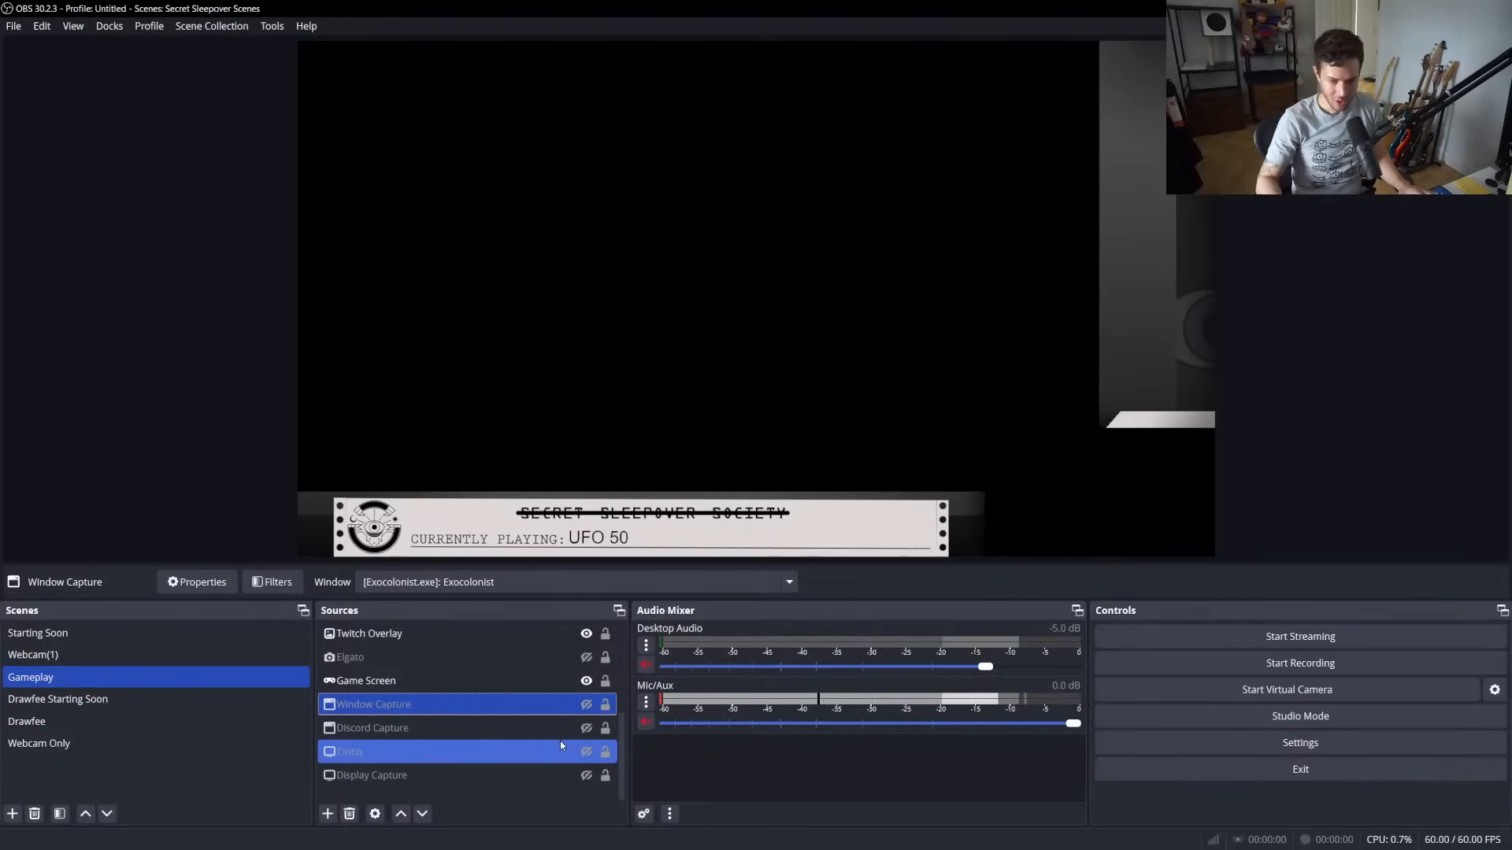
scroll(524, 736, "up", 1)
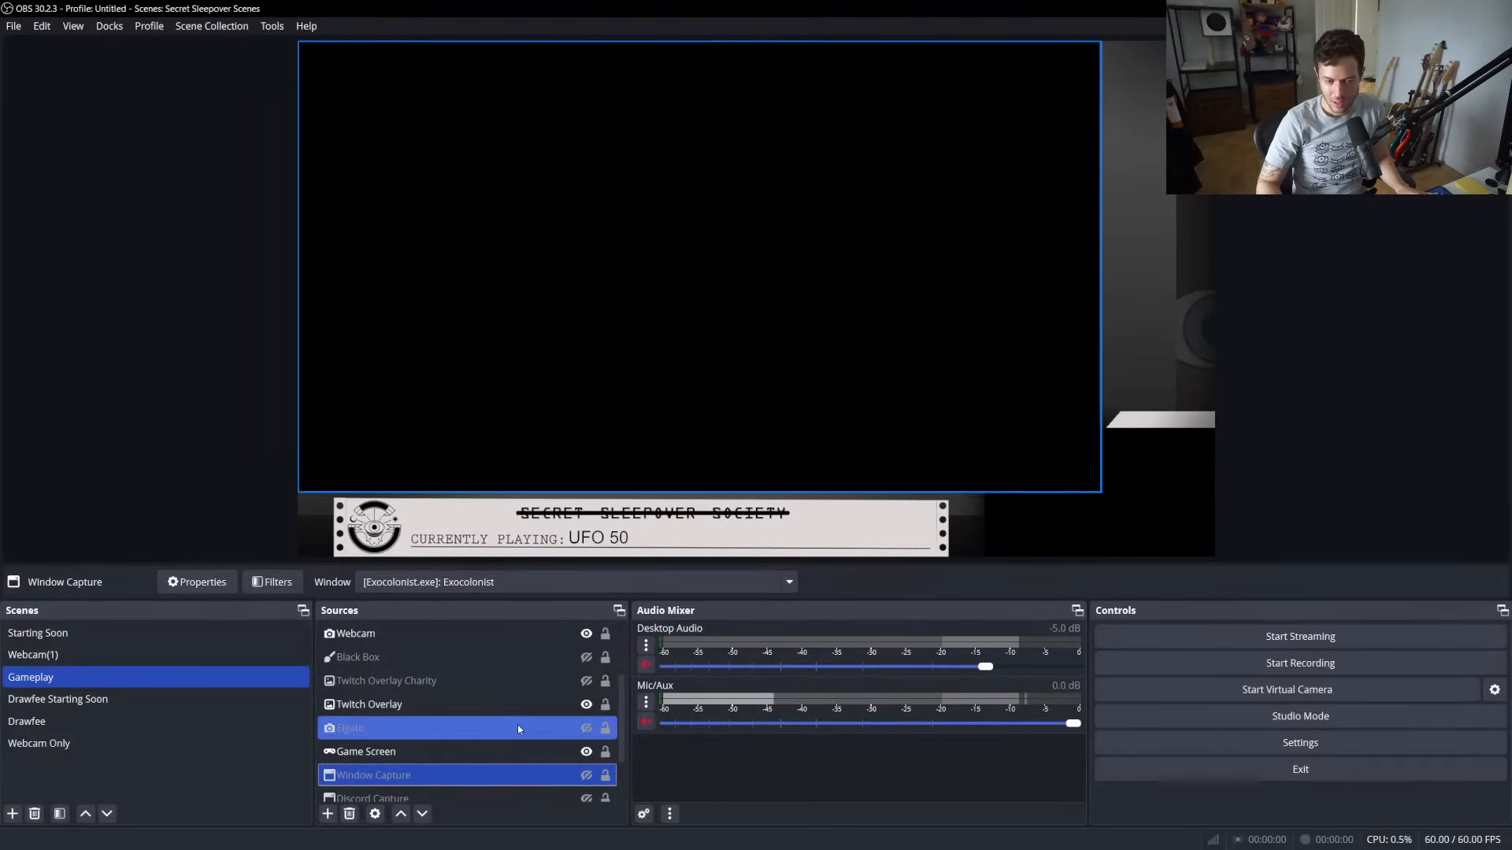
Review the capture modes of the Game Screen source and keep Capture specific window
left_click(328, 814)
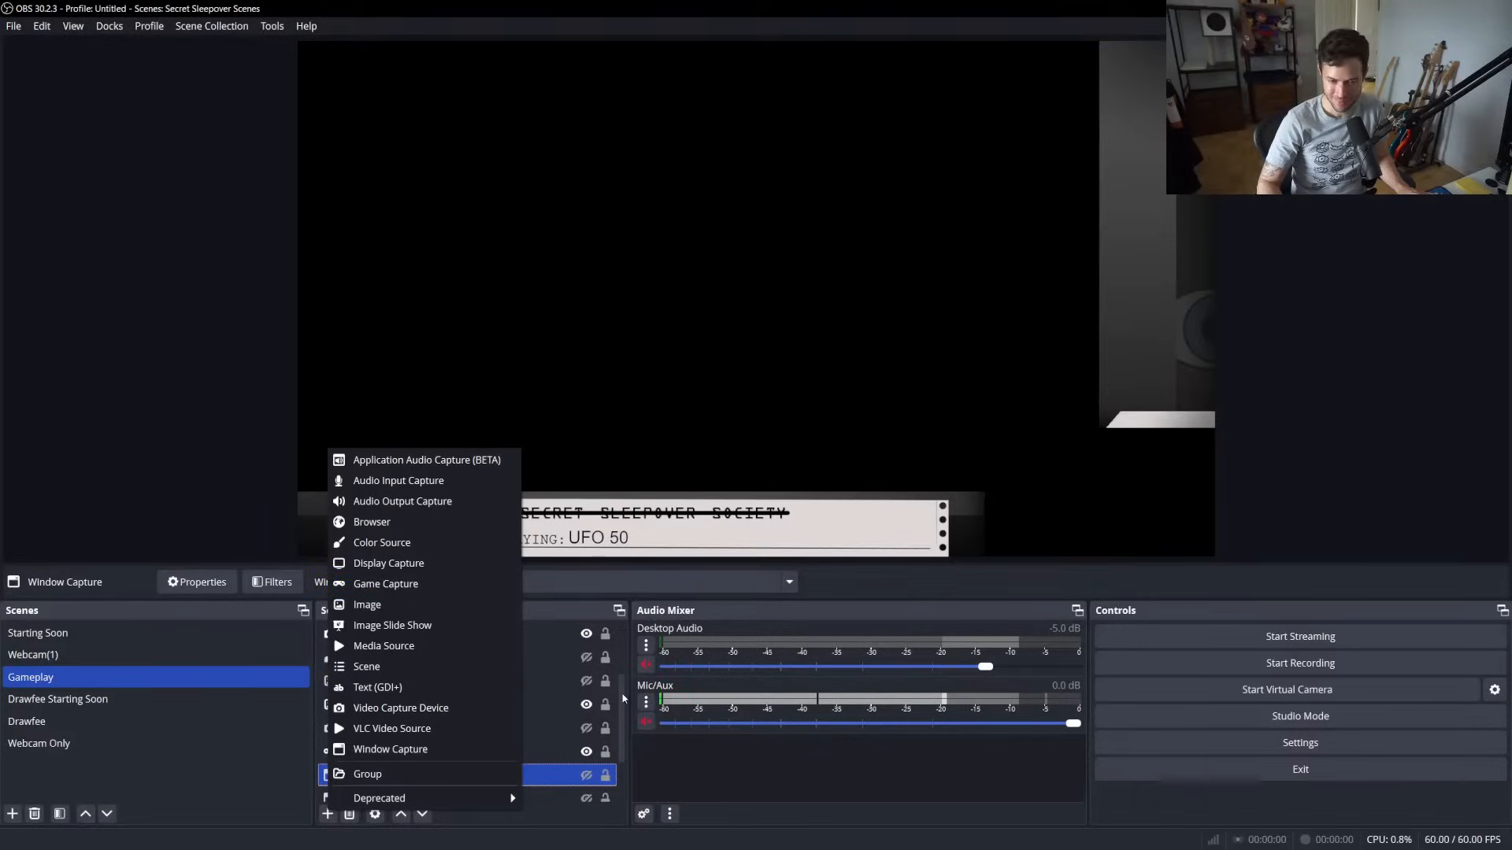
left_click(712, 792)
scroll(510, 726, "down", 2)
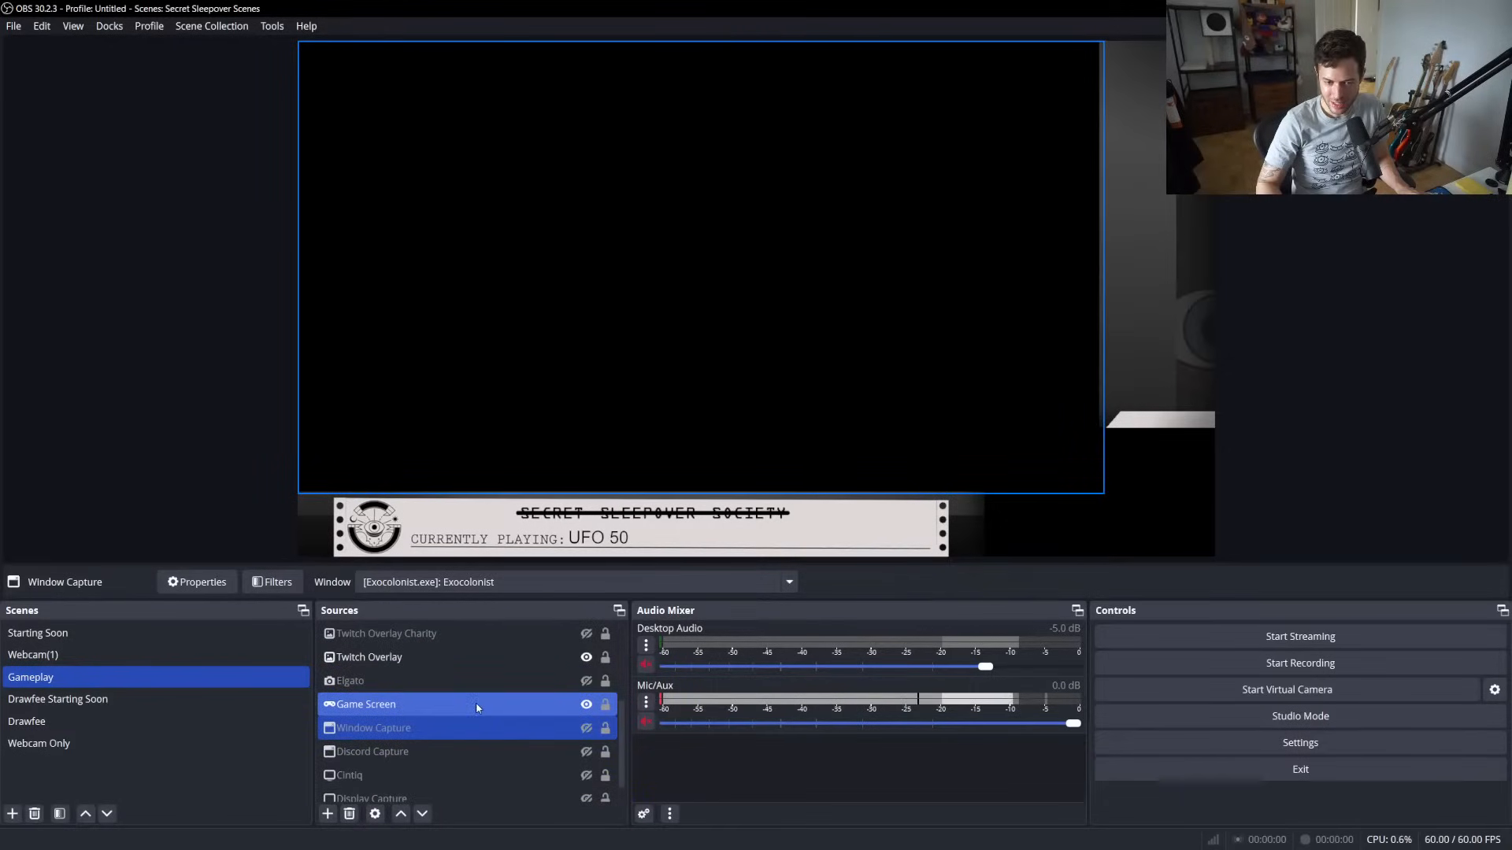
double_click(477, 702)
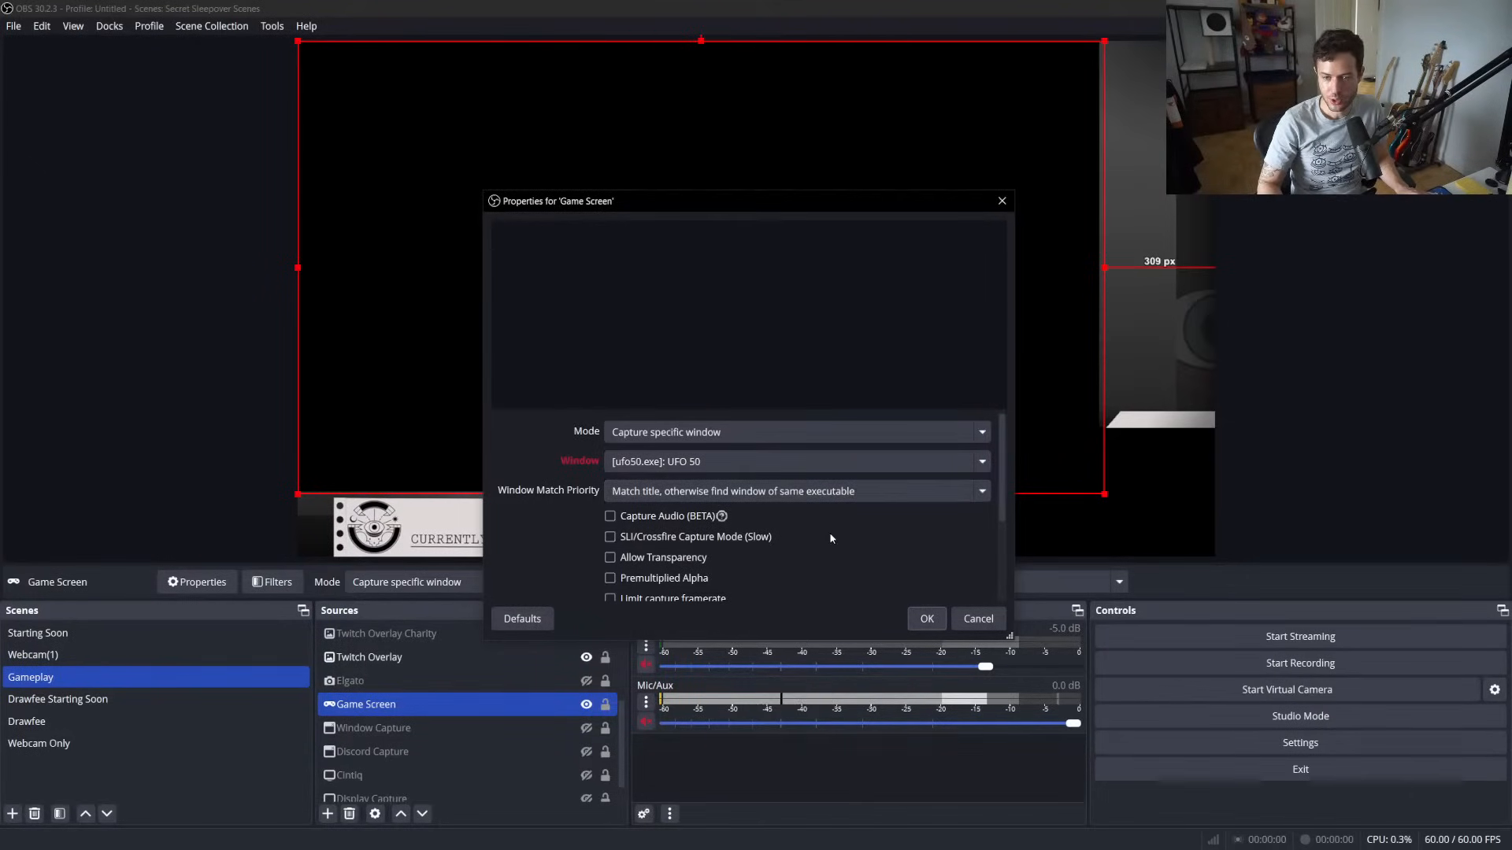
left_click(775, 433)
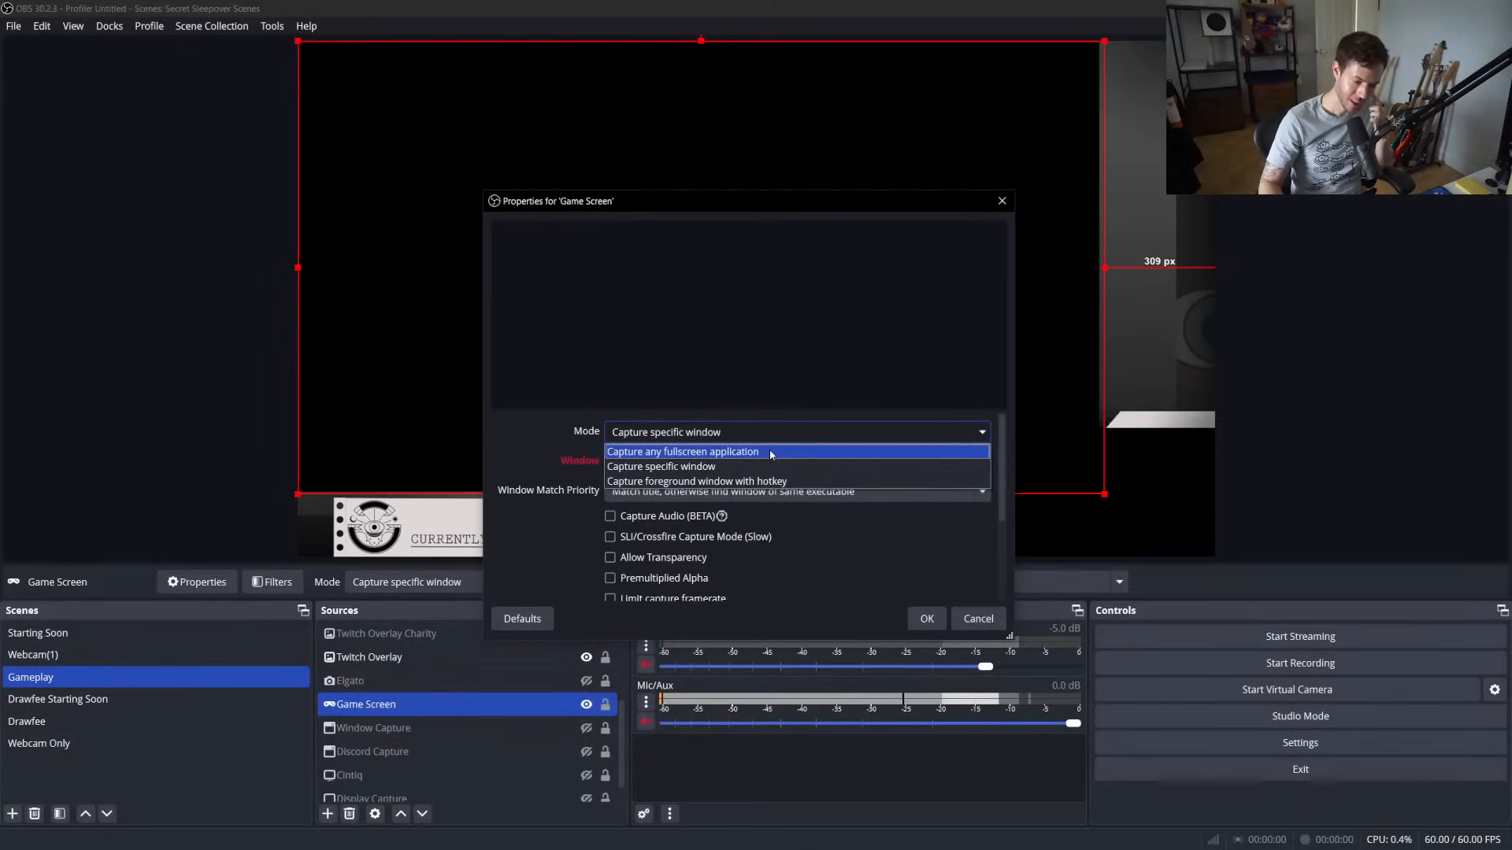
left_click(715, 467)
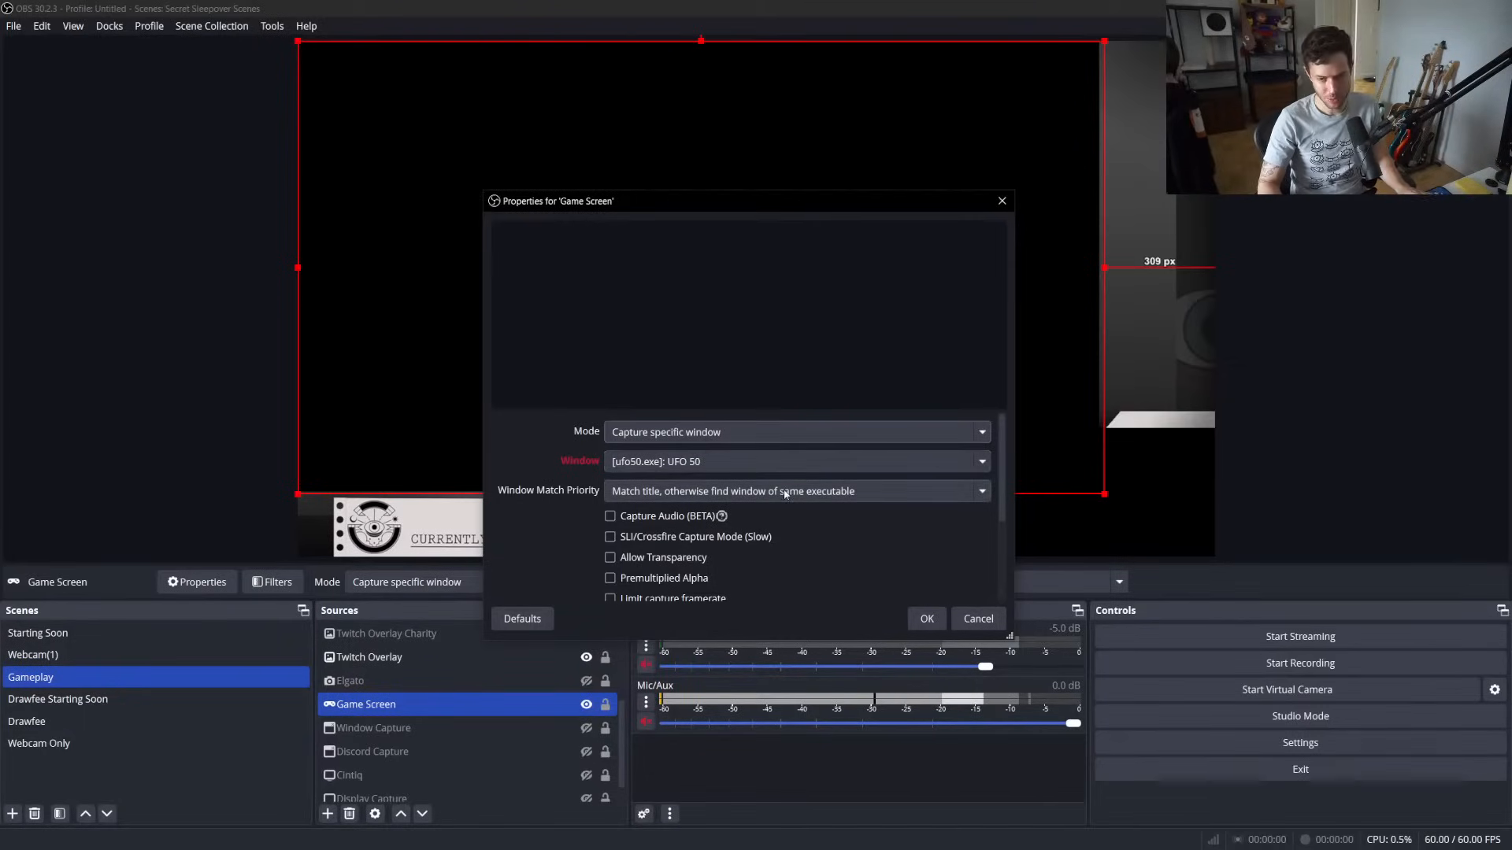
left_click(926, 619)
Look through the Gameplay scene's source list between Game Title and Game Screen to review the layer order
scroll(482, 723, "up", 1)
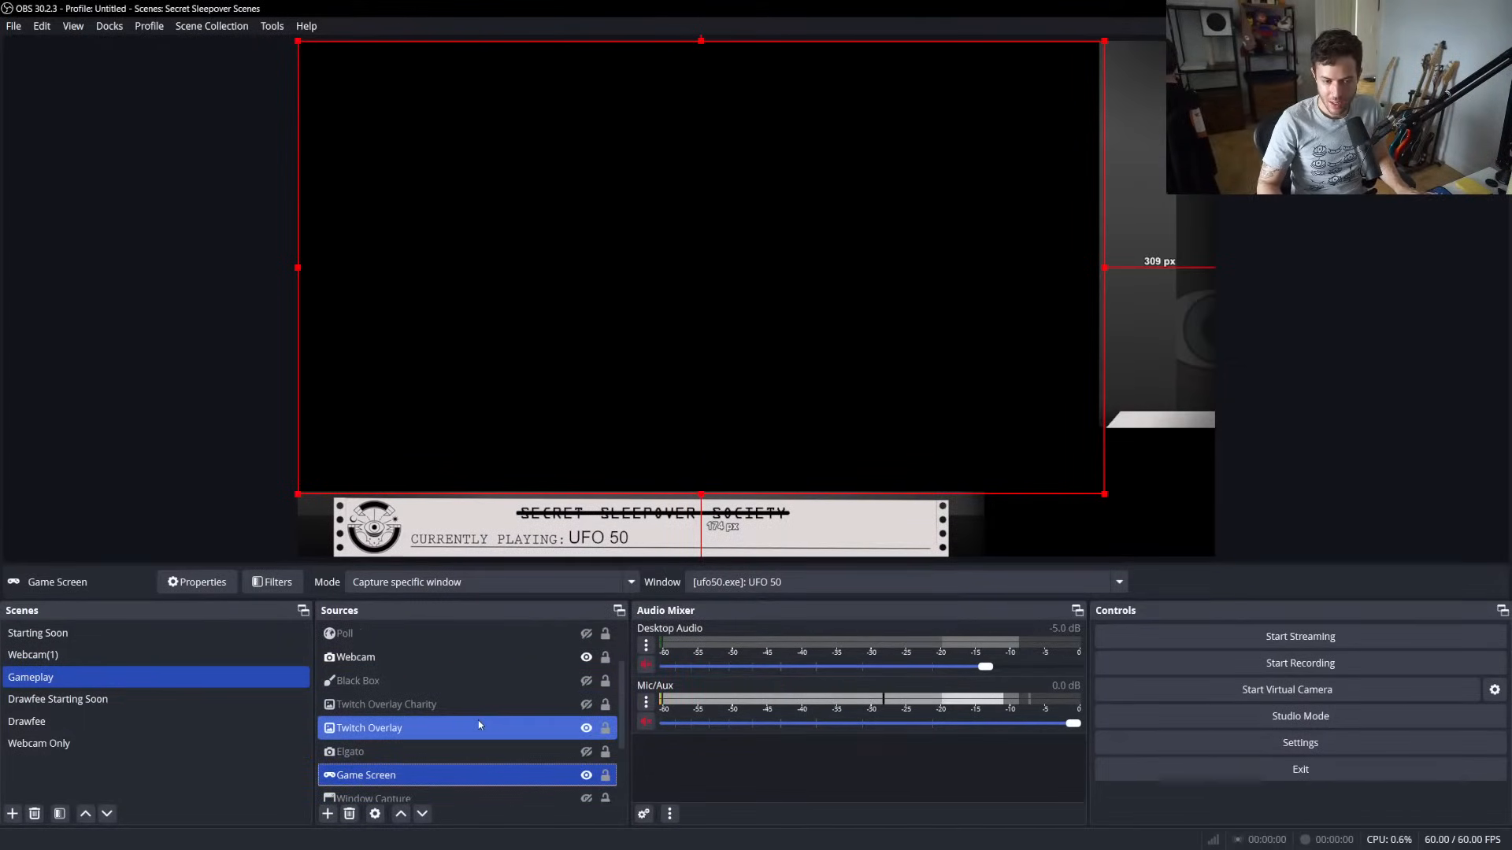
scroll(435, 724, "up", 1)
scroll(434, 724, "down", 2)
scroll(435, 723, "up", 2)
scroll(434, 724, "down", 1)
scroll(435, 724, "up", 1)
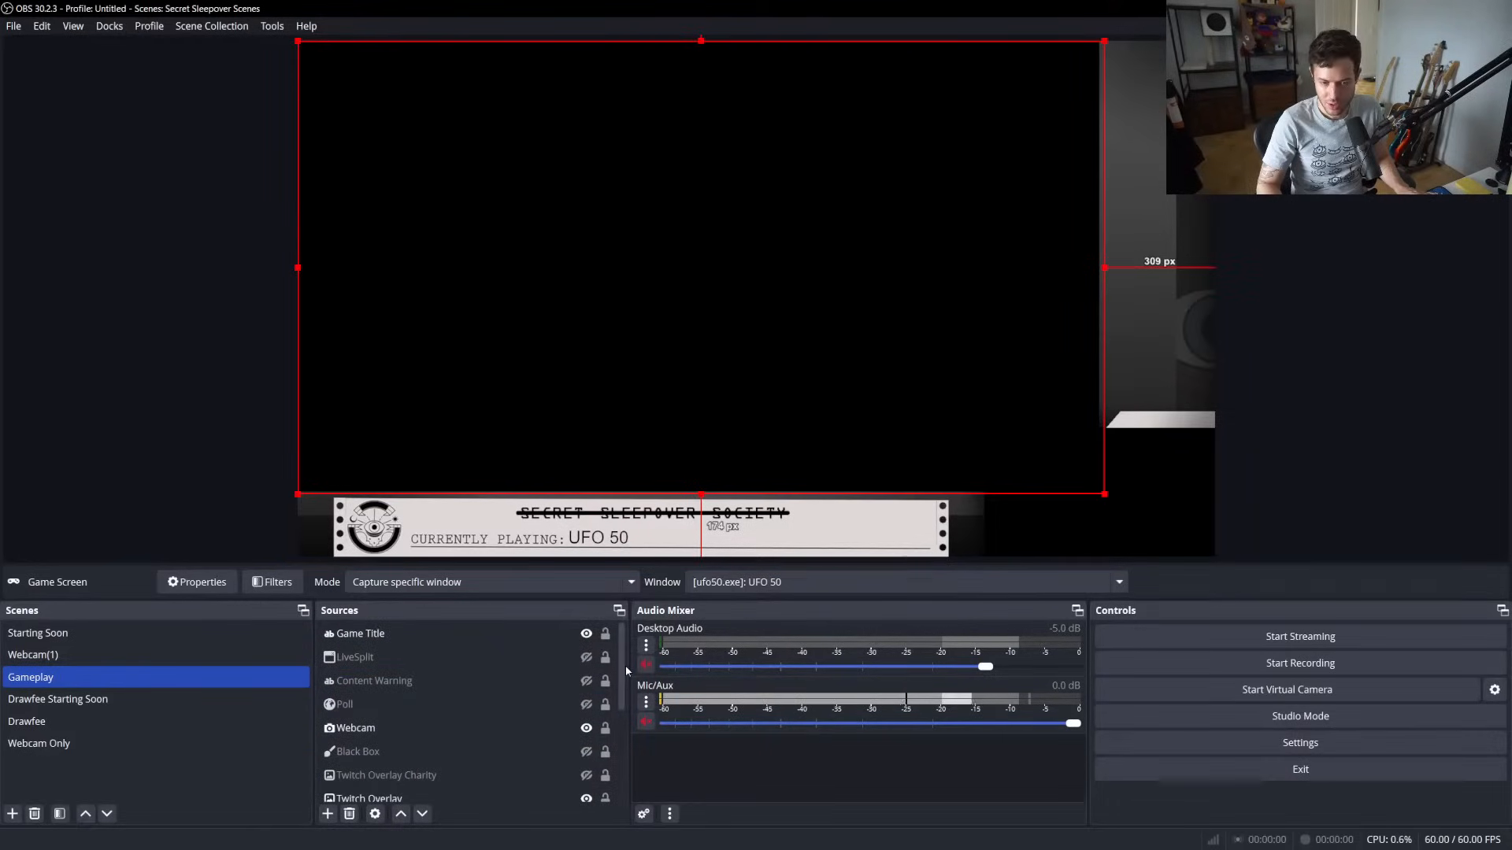
left_click_drag(625, 666, 625, 719)
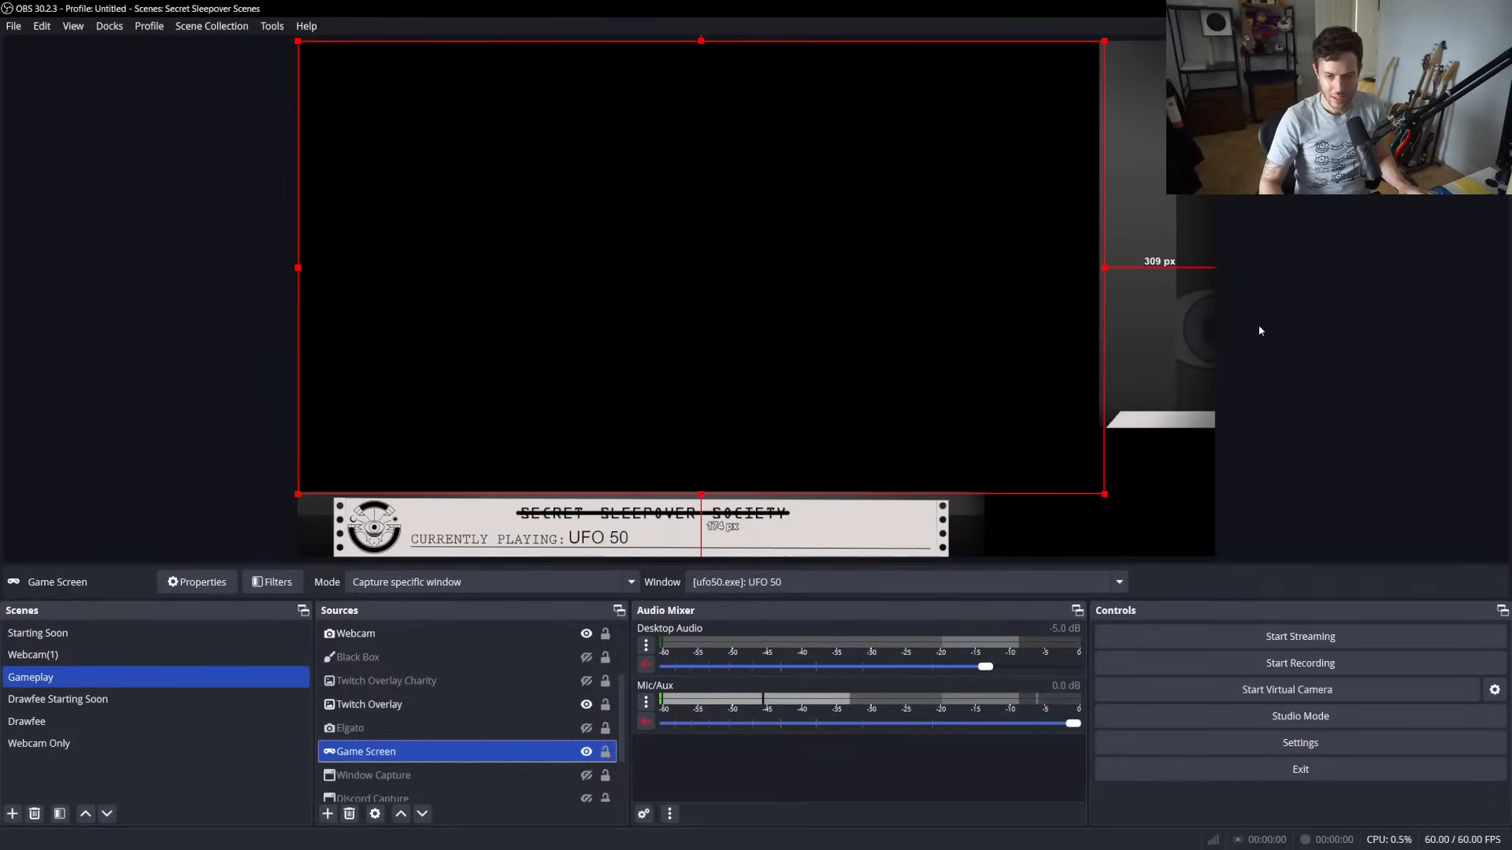
Demonstrate the Display Capture source in the preview with nothing selected, and hide it again
scroll(528, 725, "down", 3)
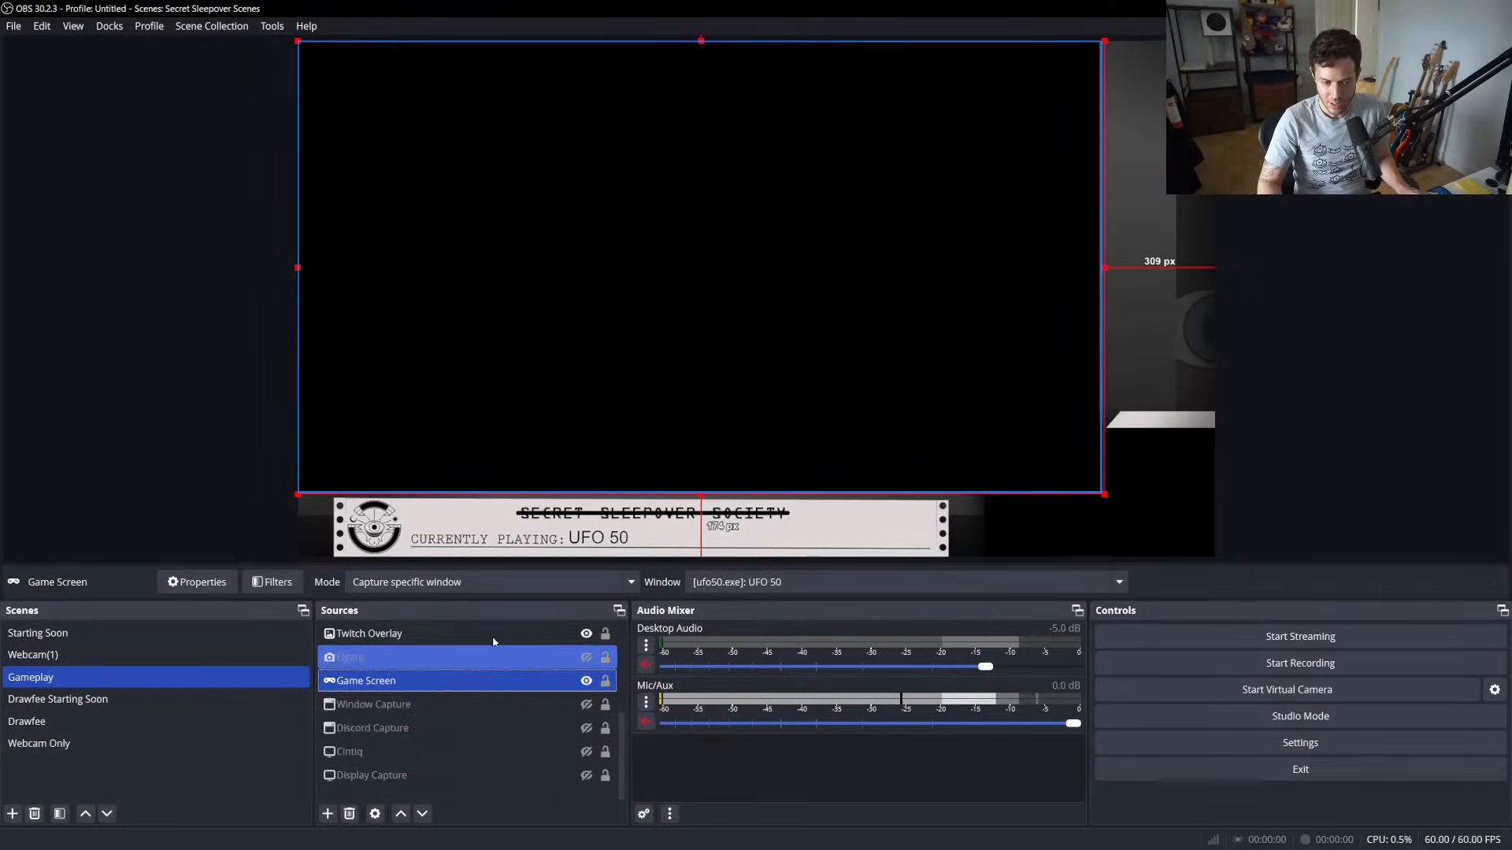
left_click(587, 777)
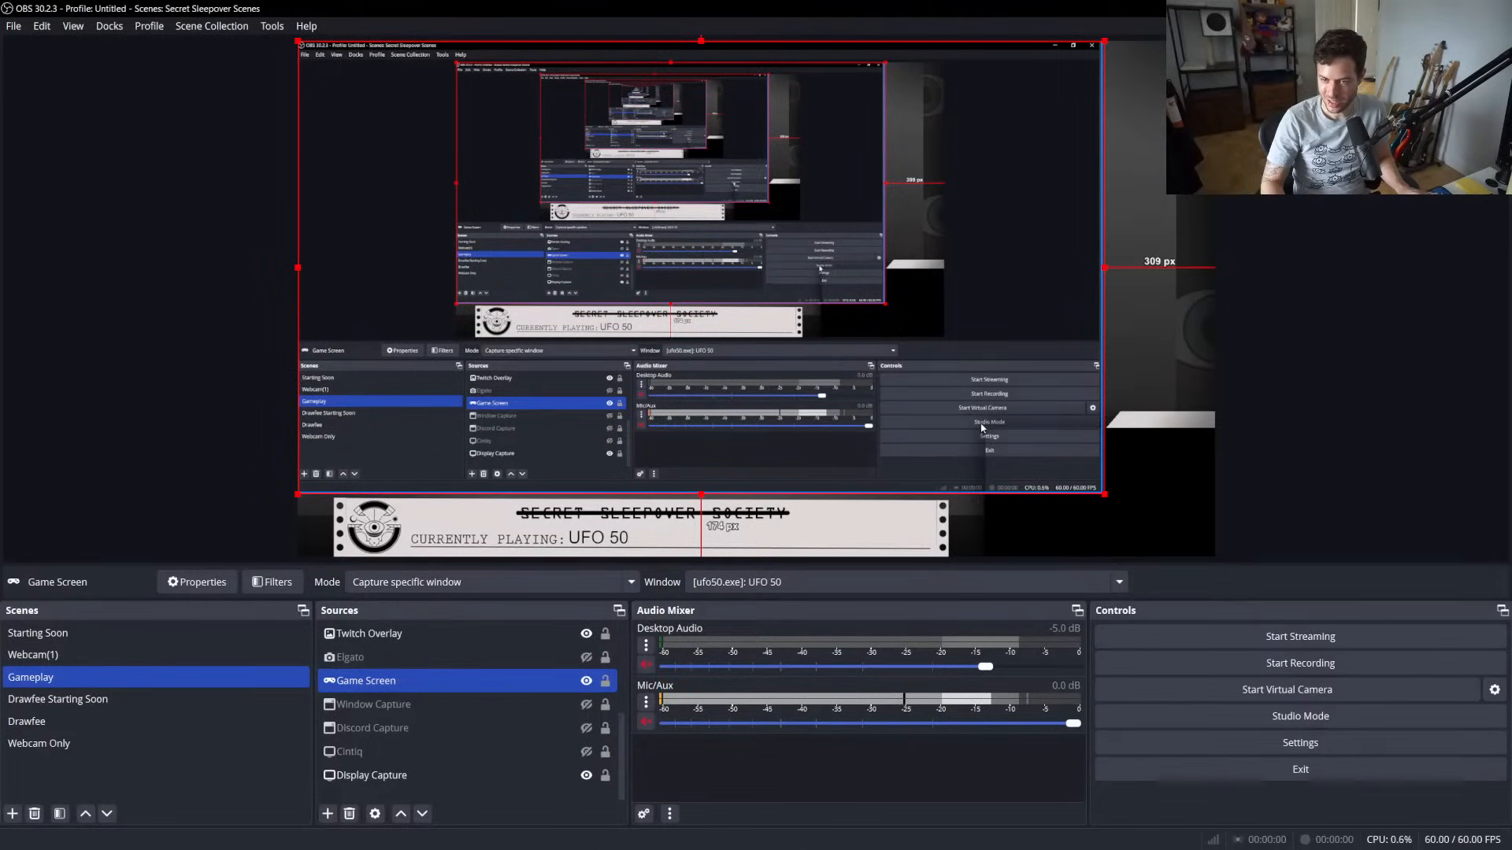
left_click(1438, 466)
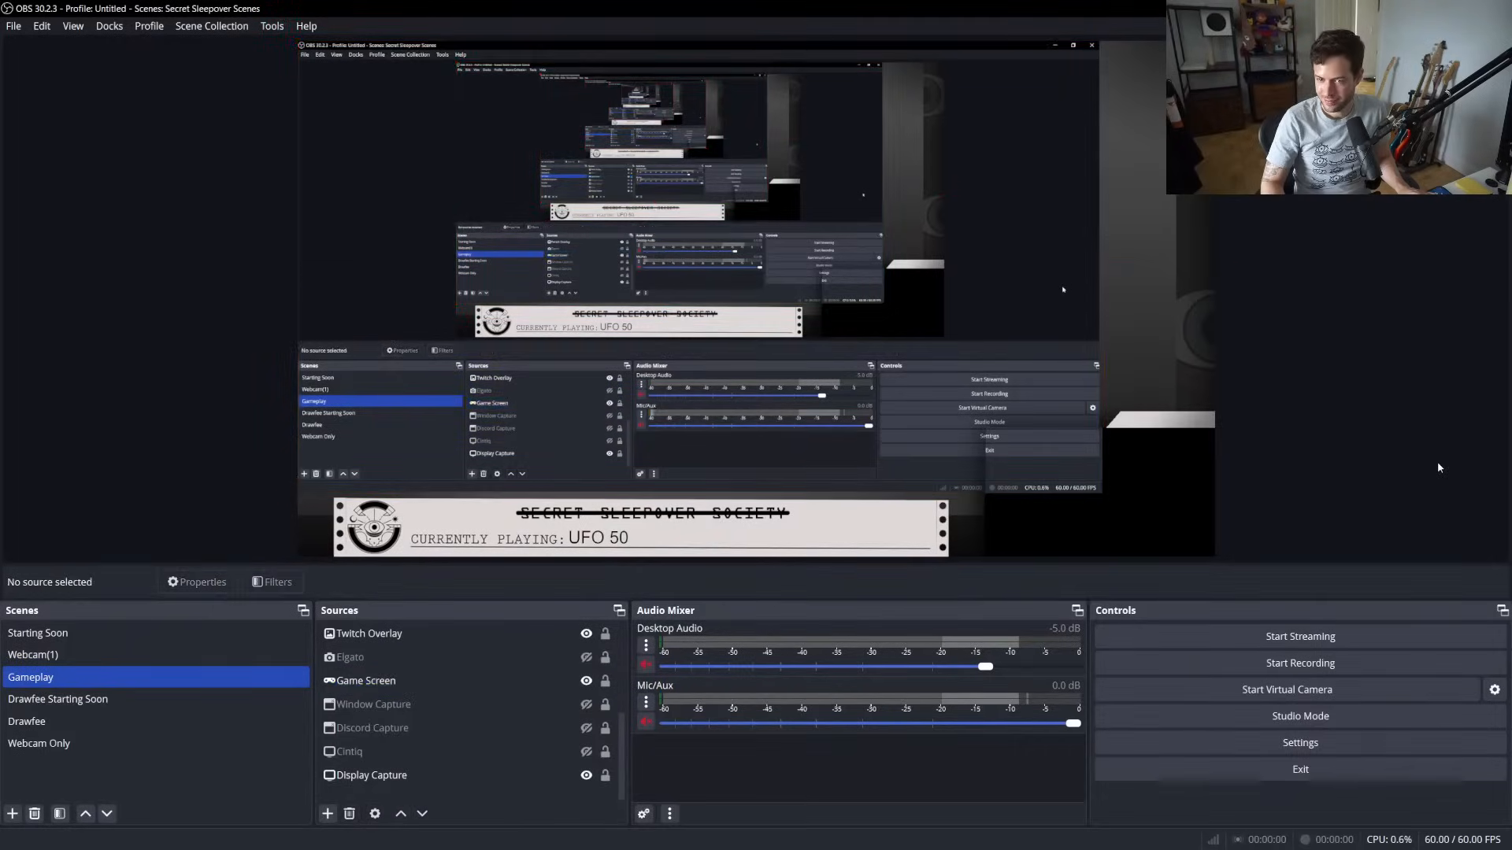
left_click(586, 775)
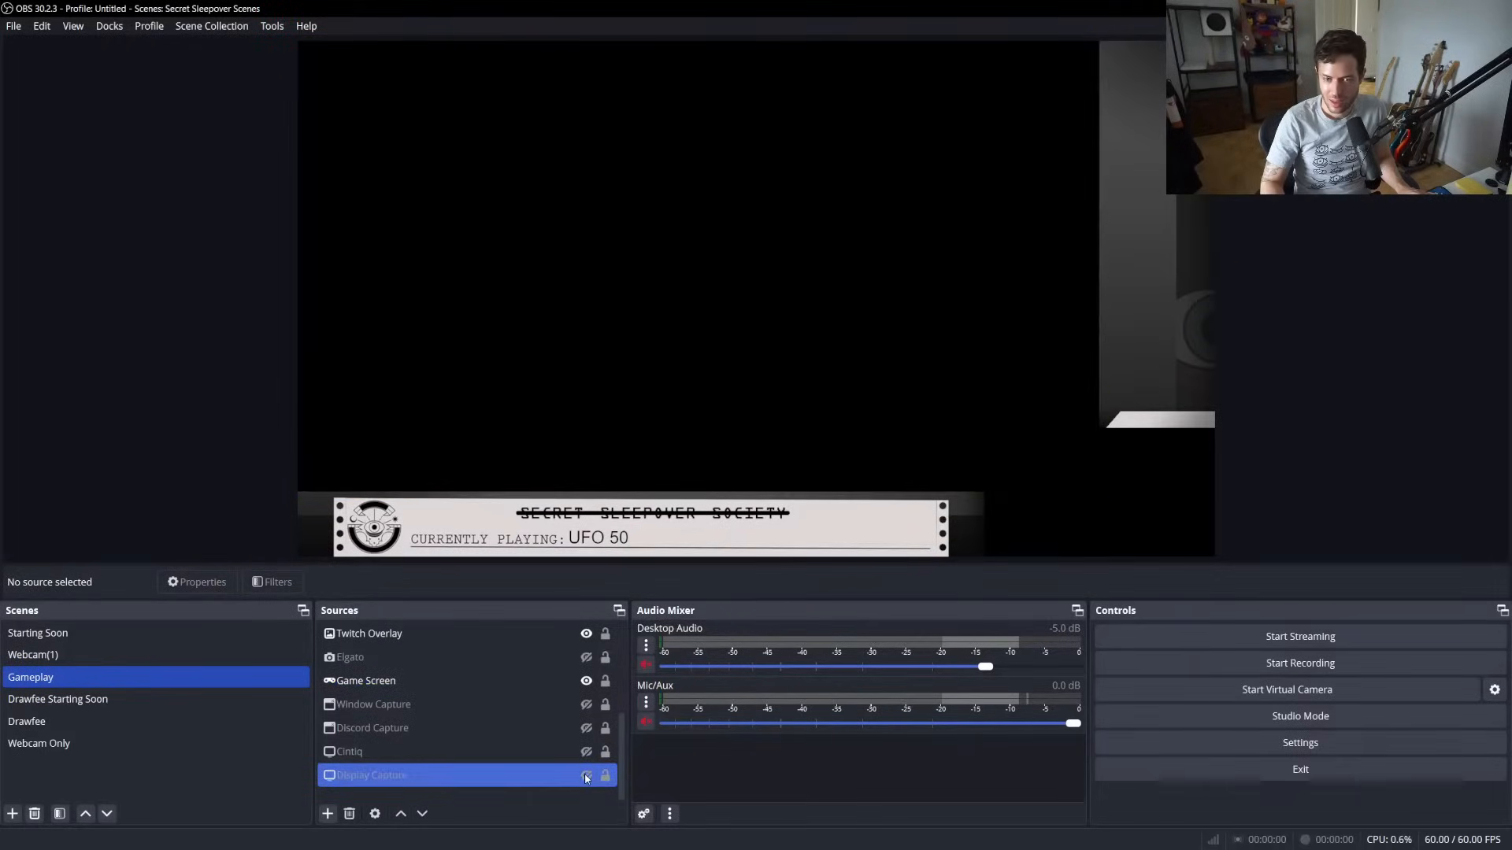
Review the Gameplay scene's sources, comparing the Game Screen, Window Capture, Cintiq and Display Capture entries
left_click(473, 752)
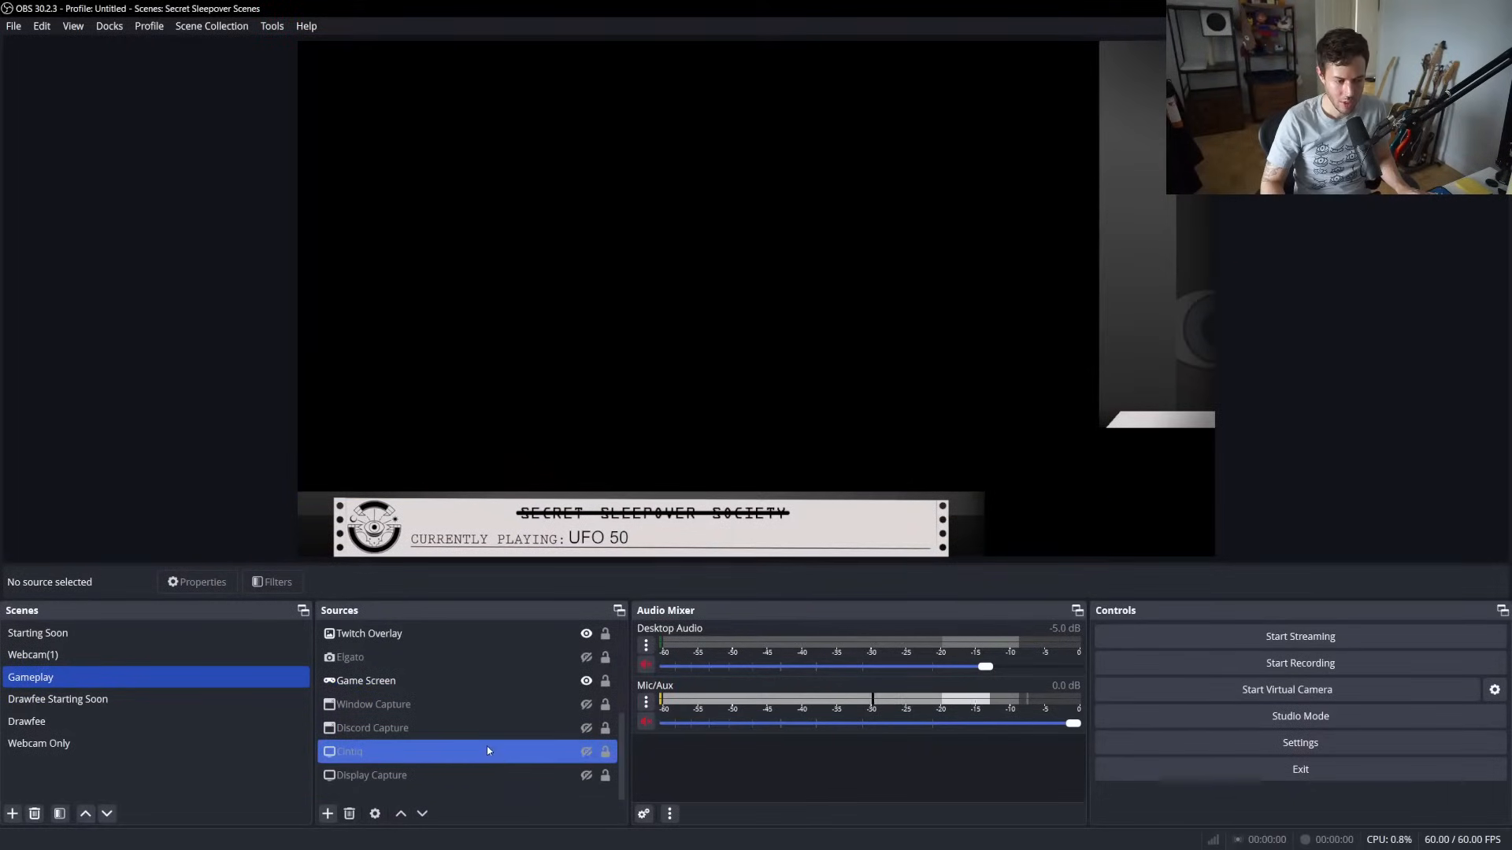
scroll(496, 729, "up", 3)
scroll(496, 729, "down", 2)
scroll(496, 729, "up", 1)
scroll(495, 727, "up", 1)
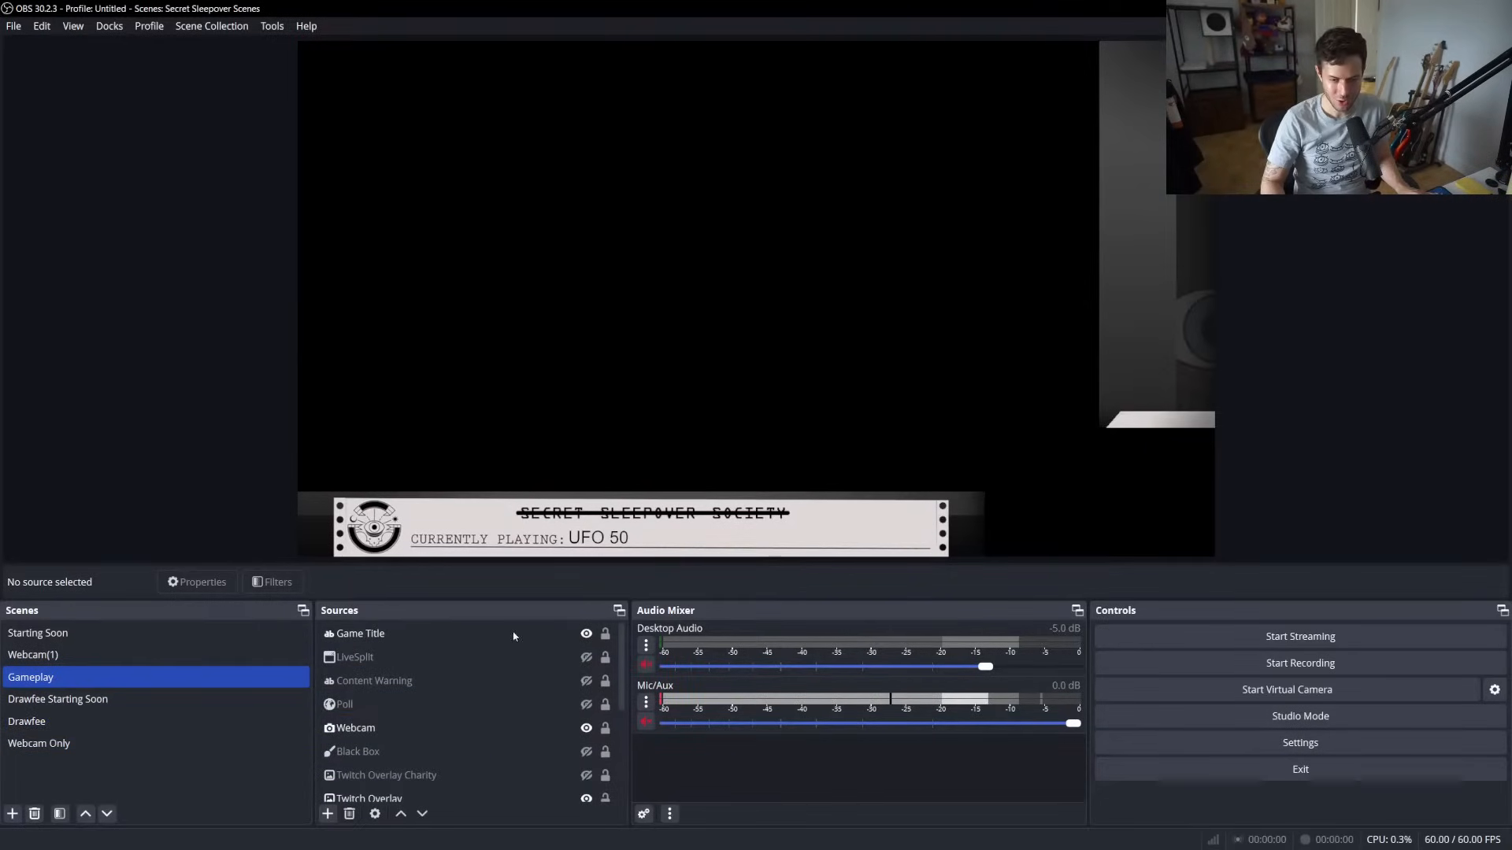
left_click(548, 776)
scroll(546, 768, "down", 3)
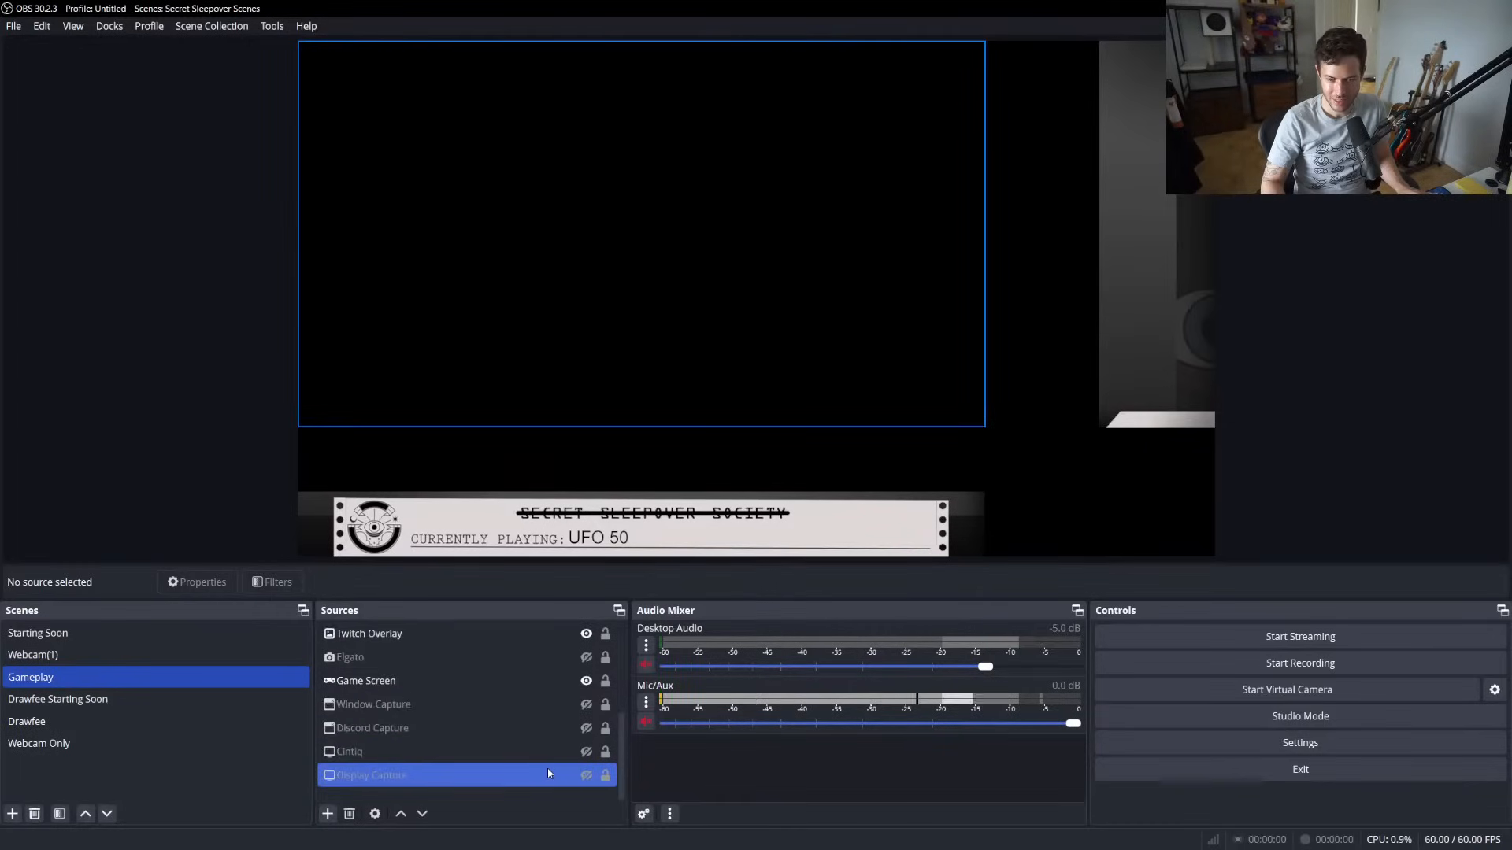
left_click(479, 705)
left_click(526, 683)
left_click(473, 752)
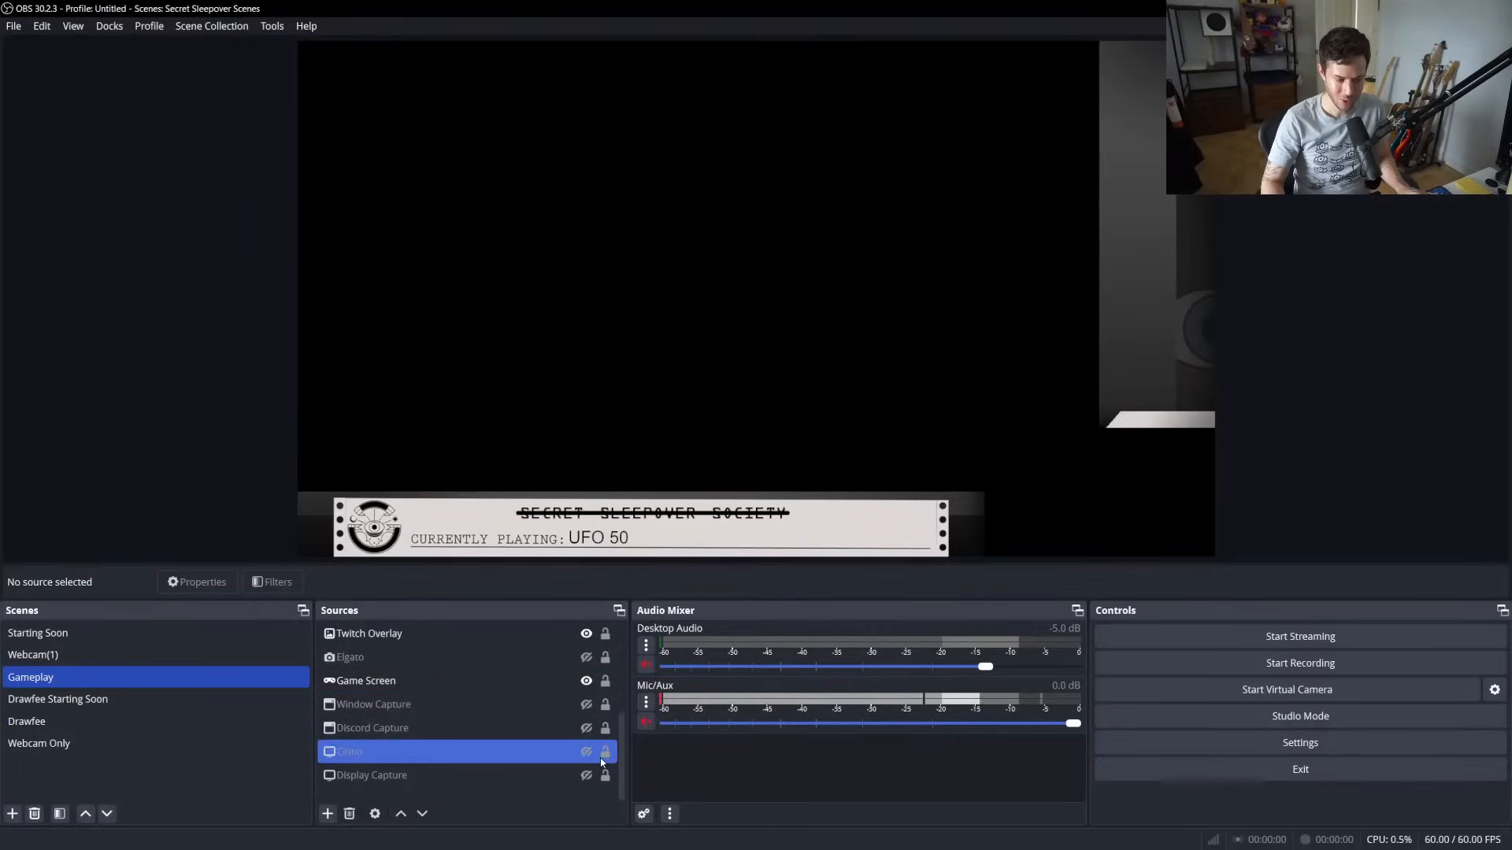
left_click(370, 545)
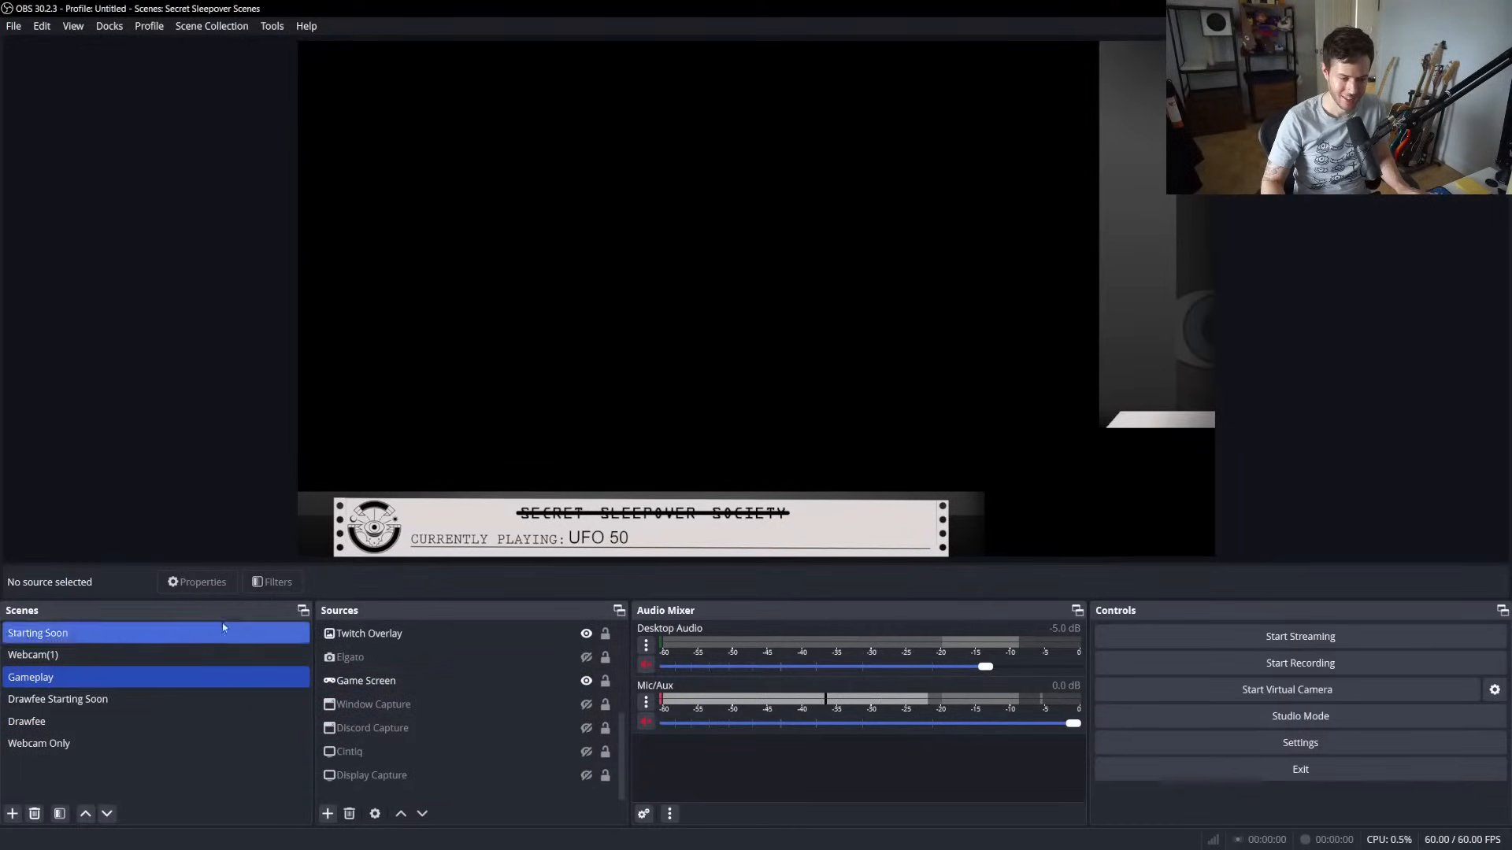
left_click(515, 701)
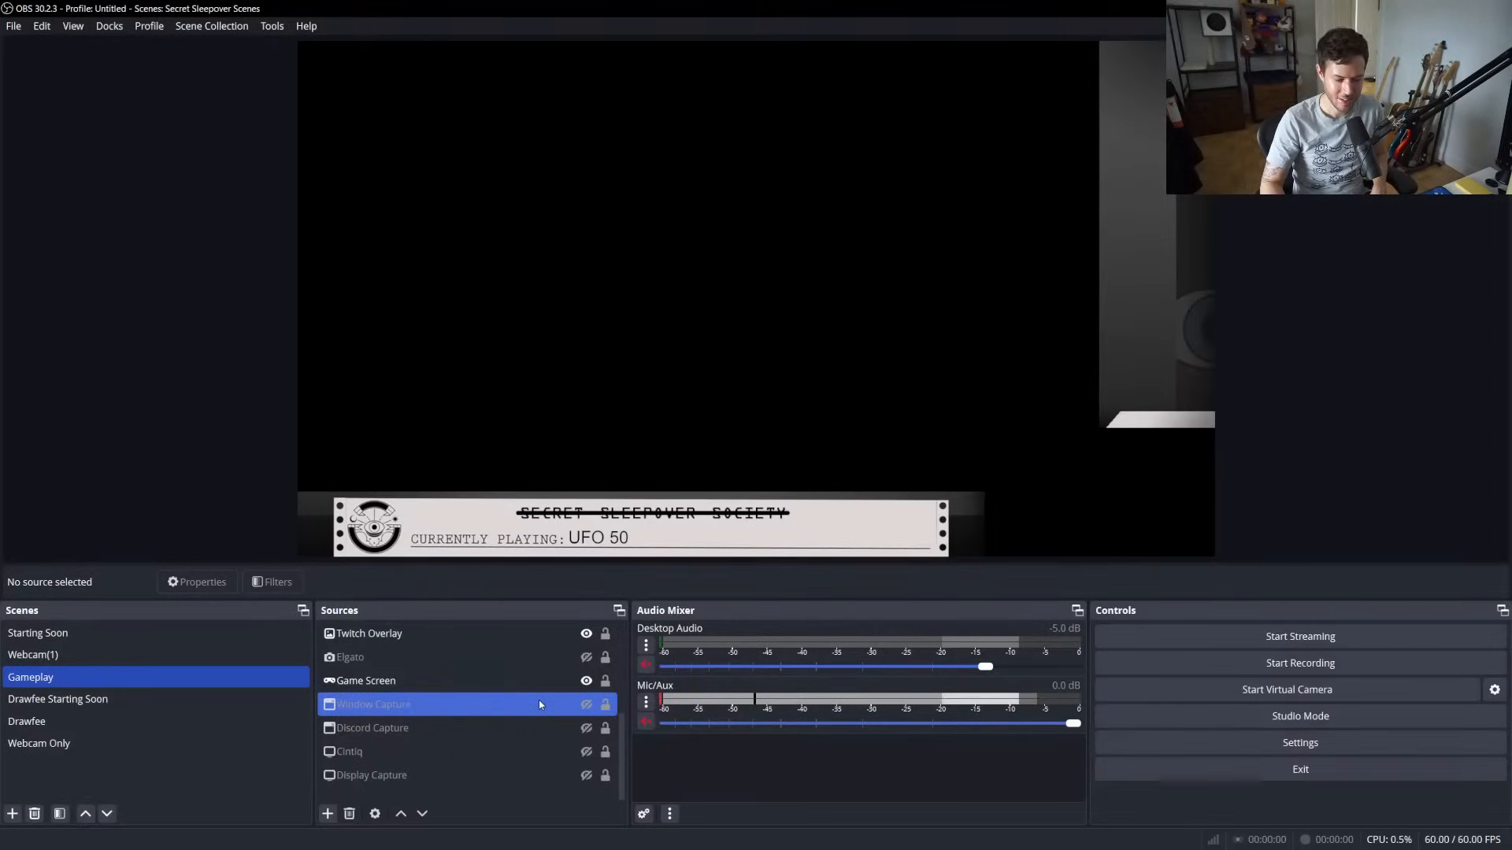
left_click(462, 687)
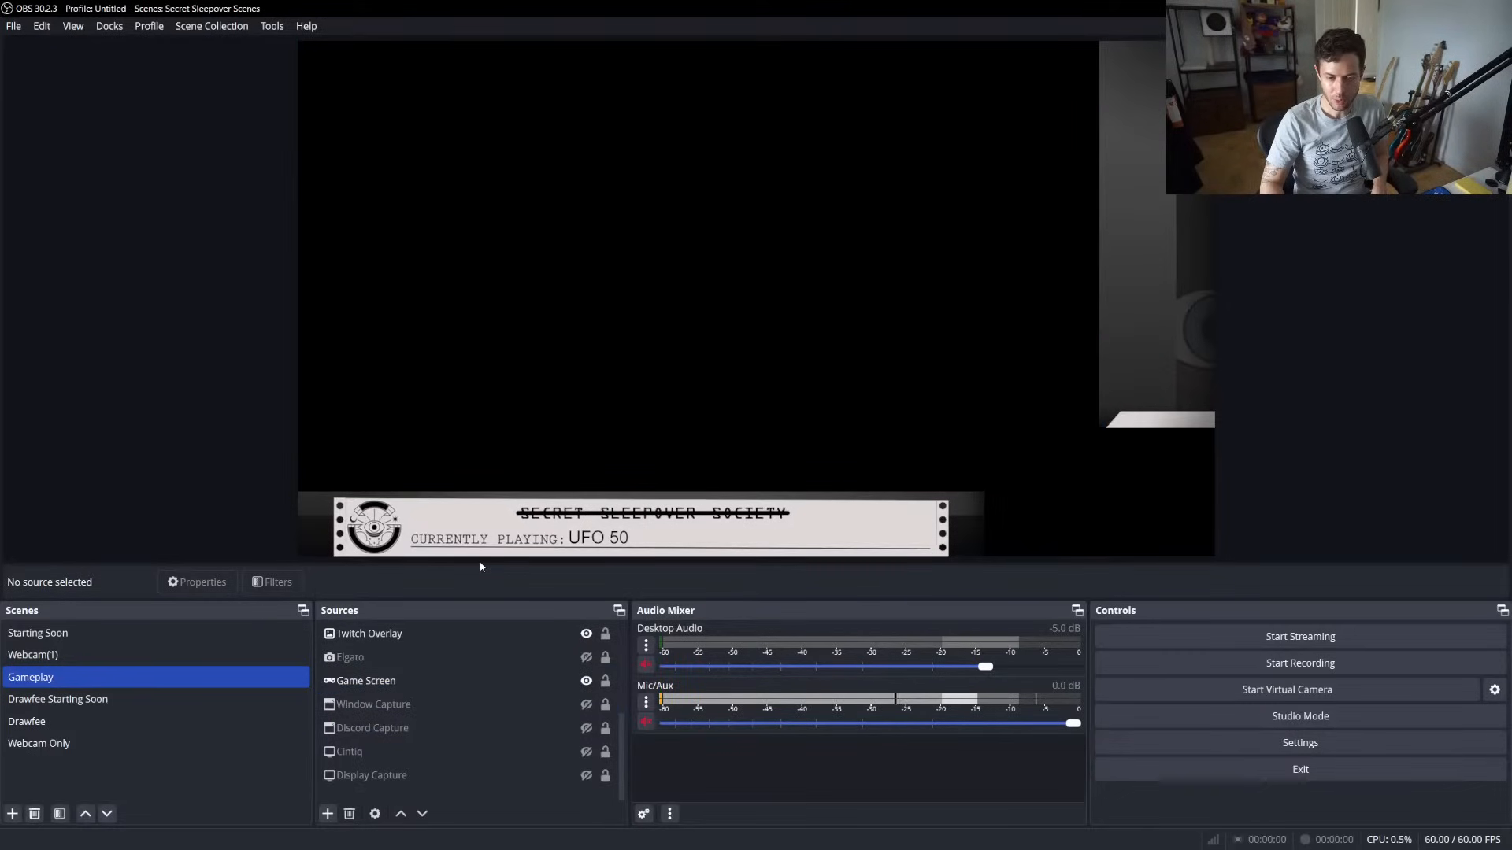
scroll(499, 740, "up", 3)
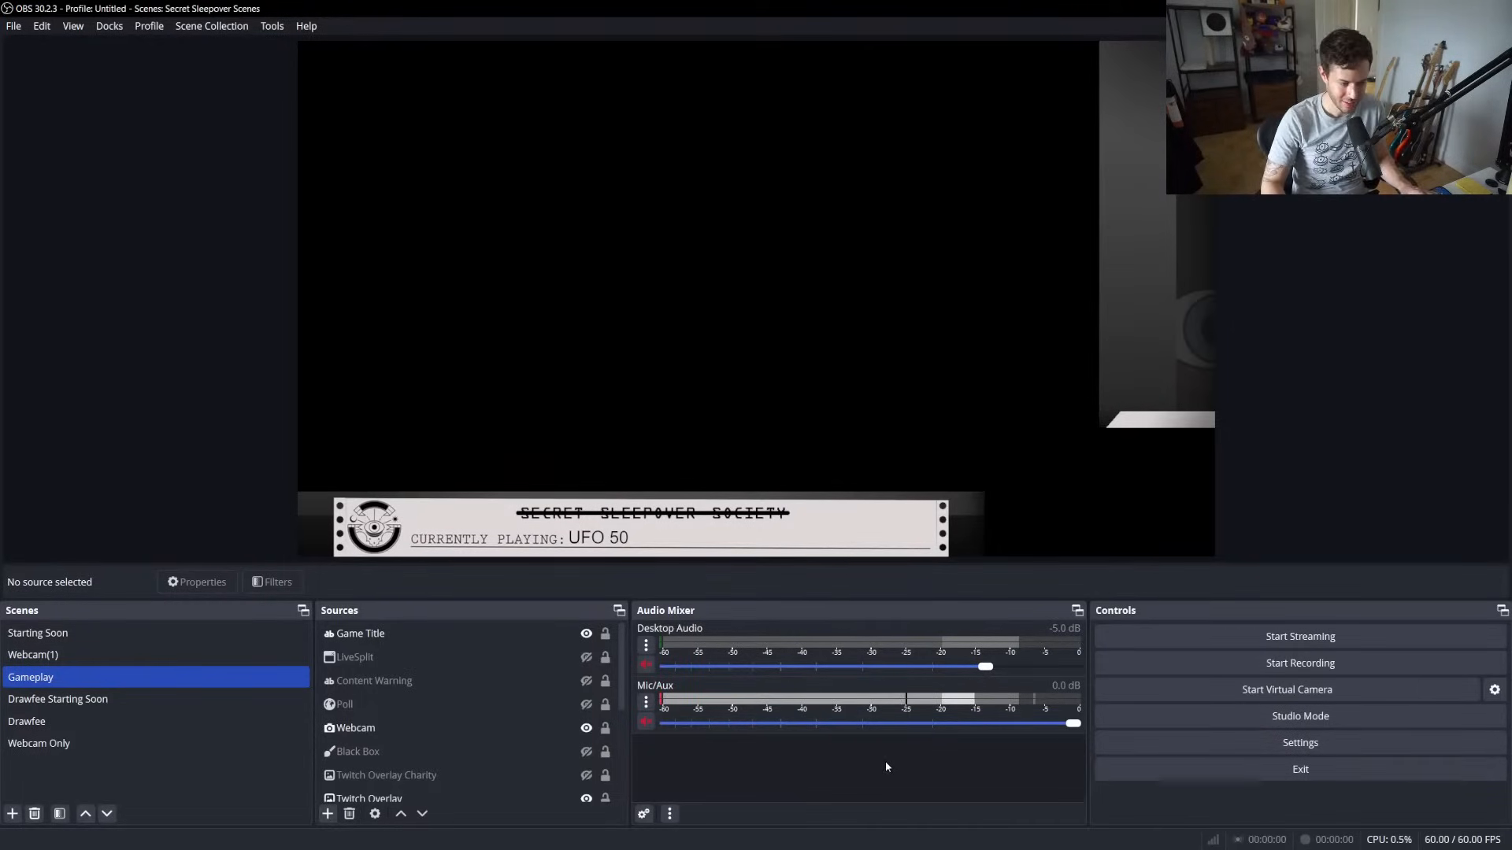
Look over the Mic/Aux channel's options and volume level in the audio mixer
left_click(647, 703)
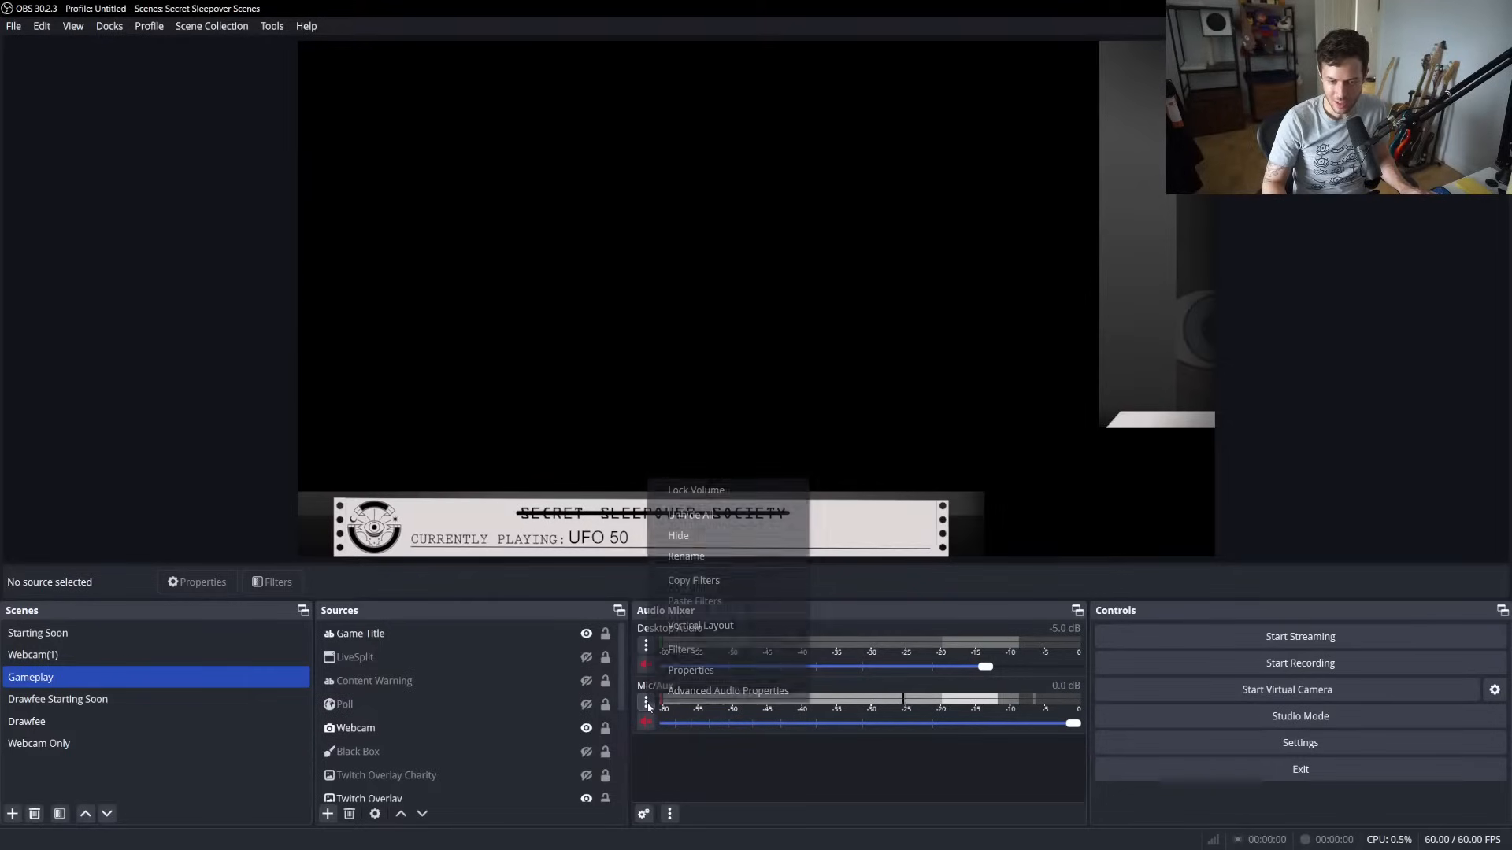
left_click(744, 742)
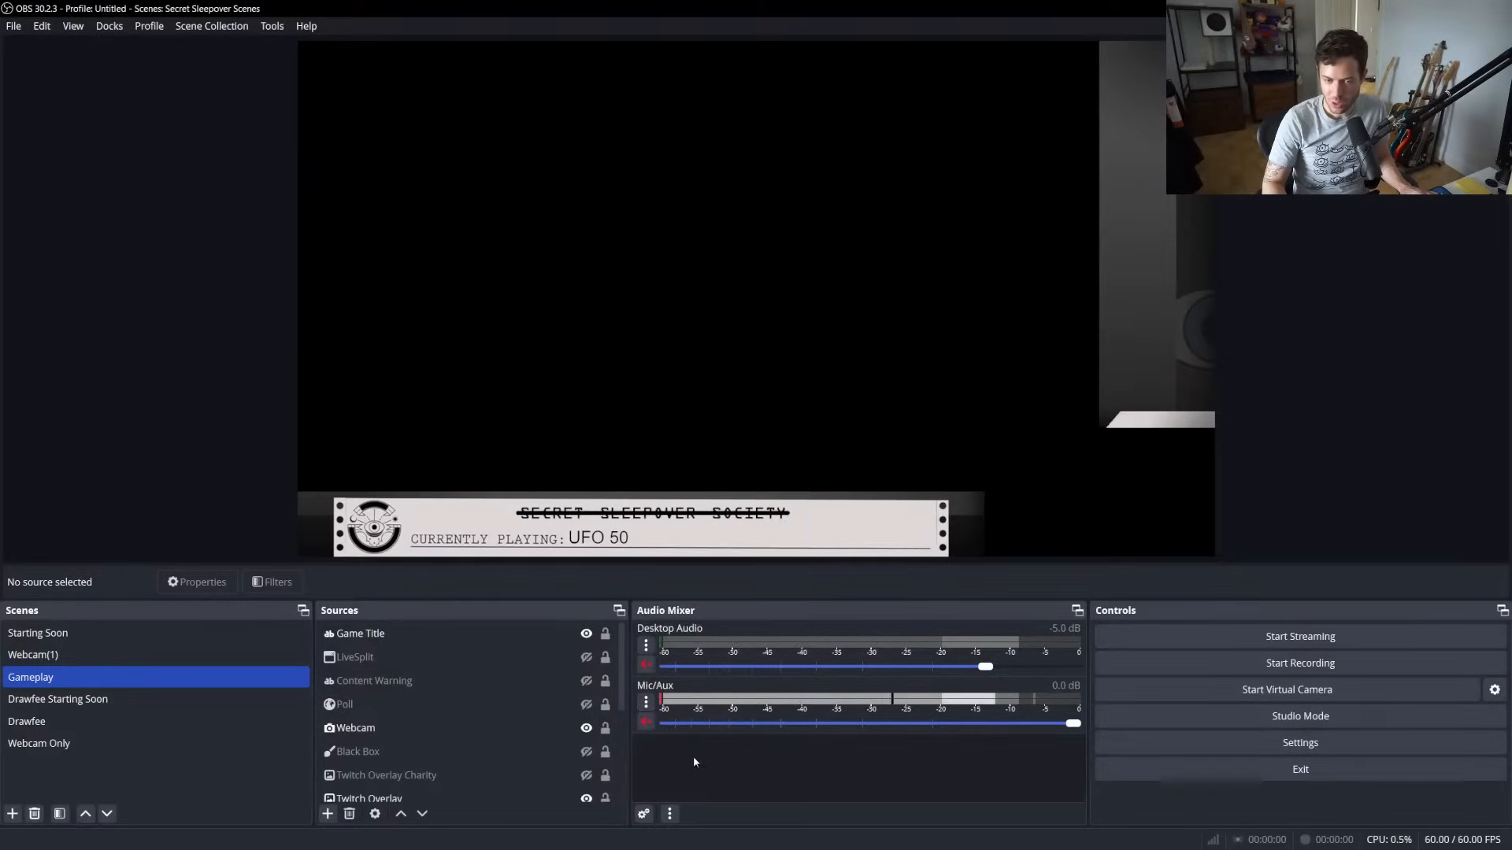
left_click(473, 758)
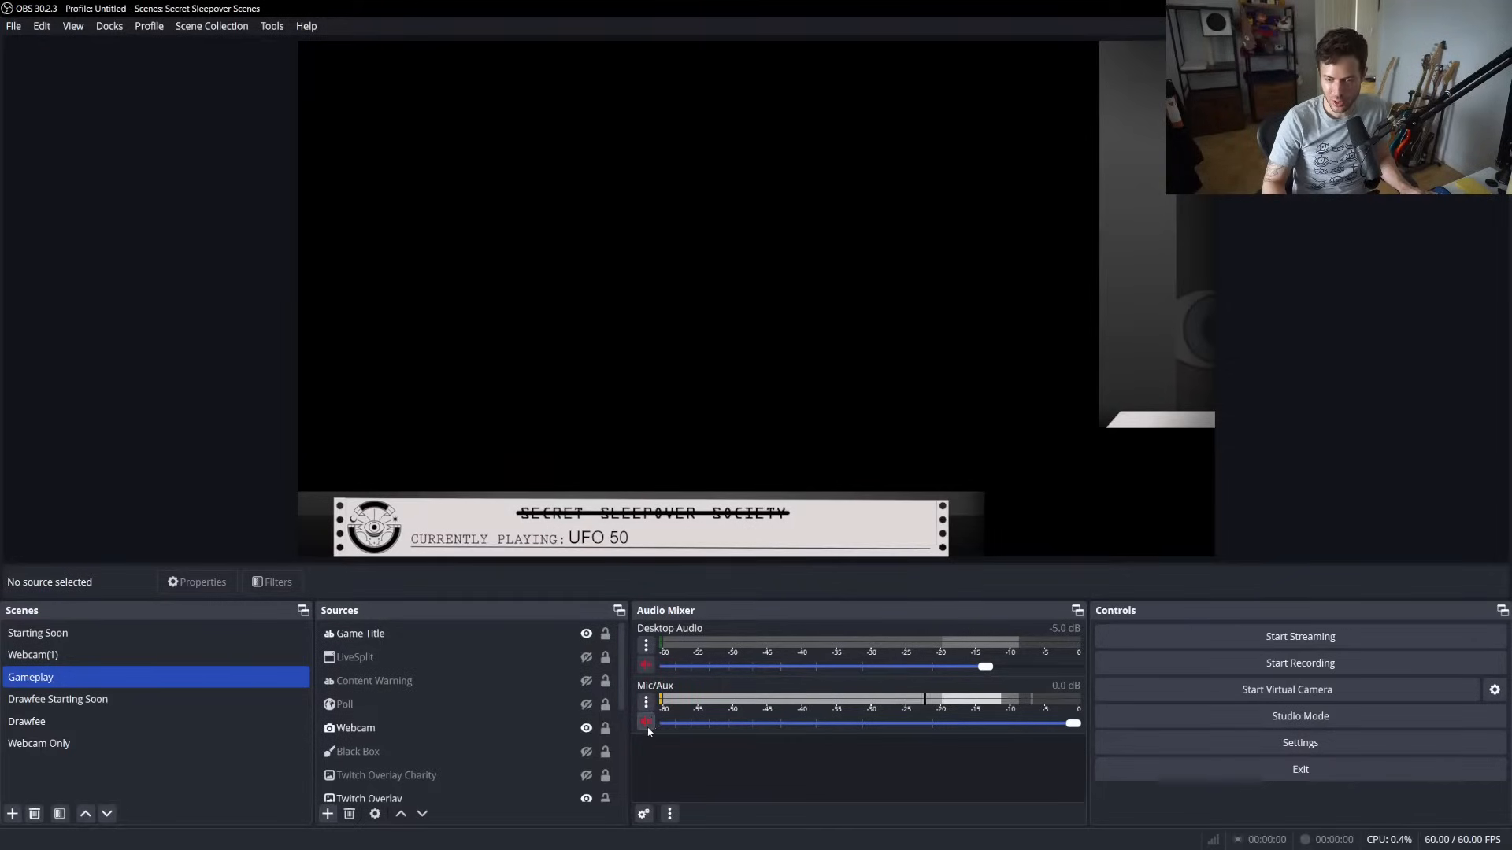
mouse_move(1072, 723)
left_mouse_down()
mouse_move(808, 724)
mouse_move(1100, 716)
left_mouse_up()
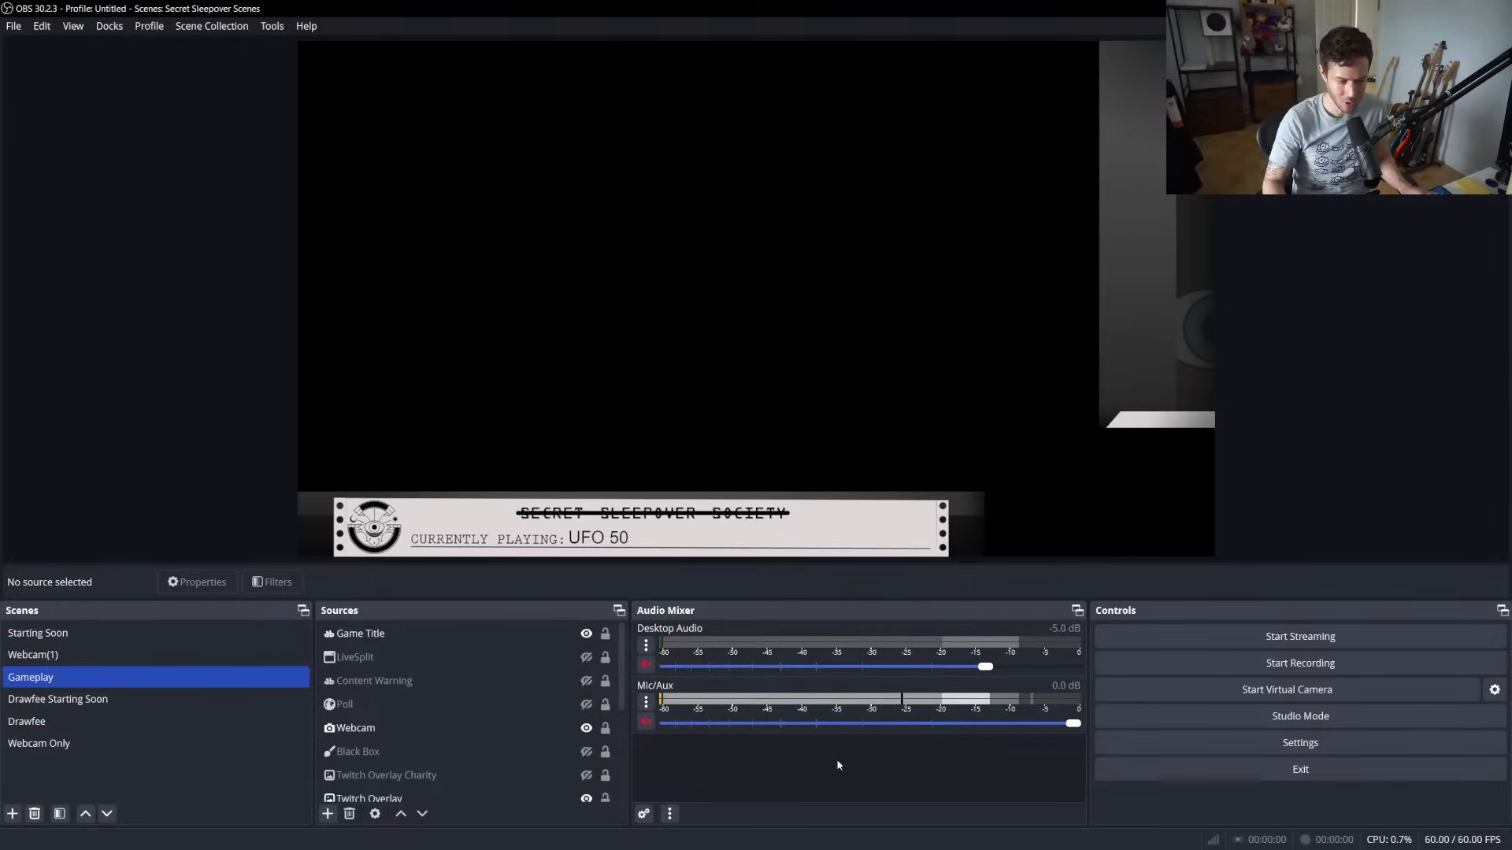
Open the Mic/Aux filters and review the Gain, Noise Suppression, Noise Gate and Compressor settings
left_click(649, 702)
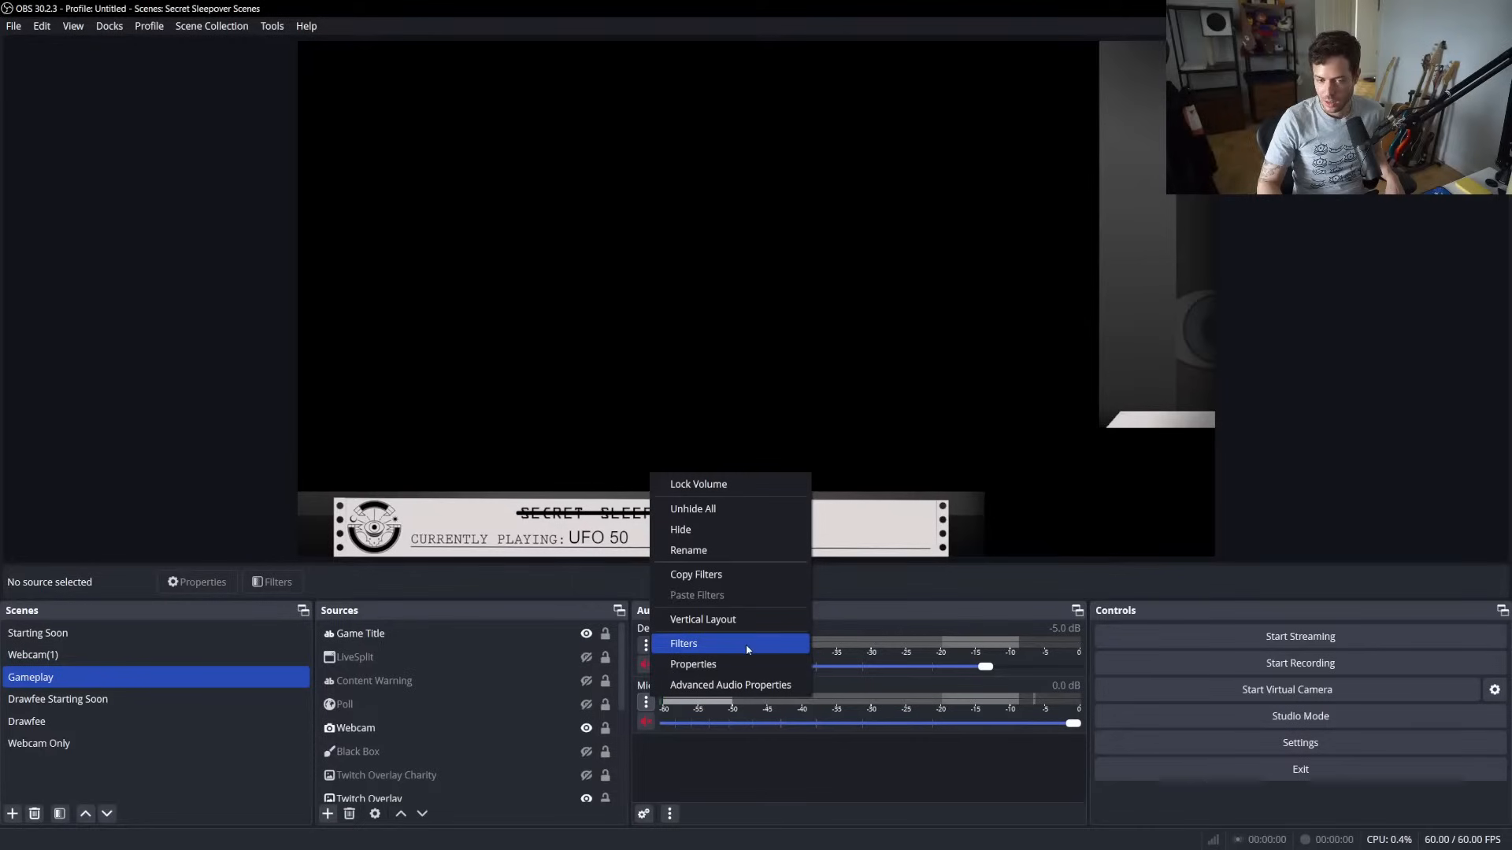
left_click(786, 773)
left_click(646, 702)
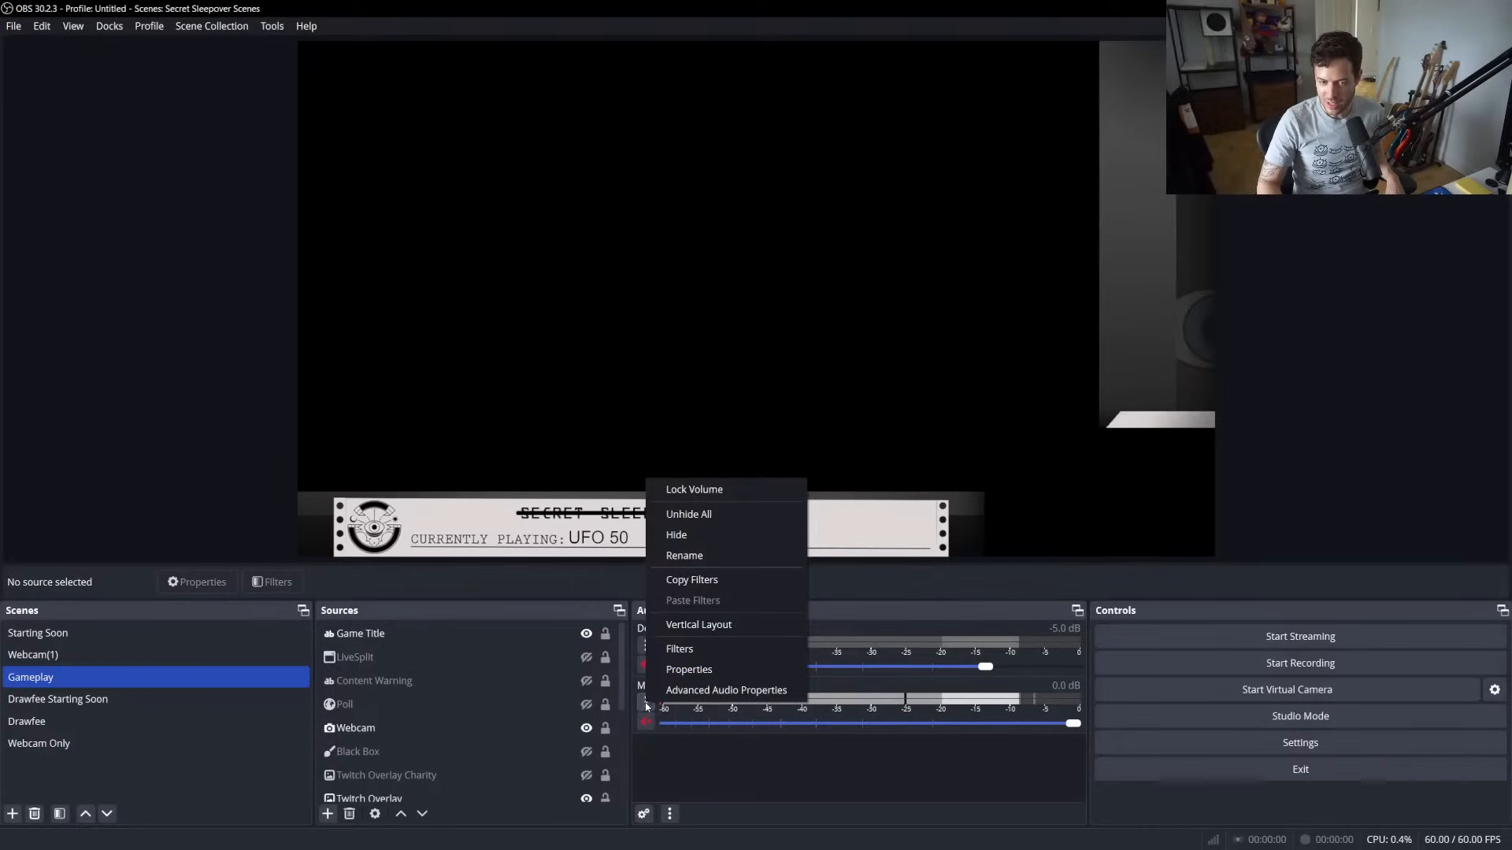
left_click(744, 657)
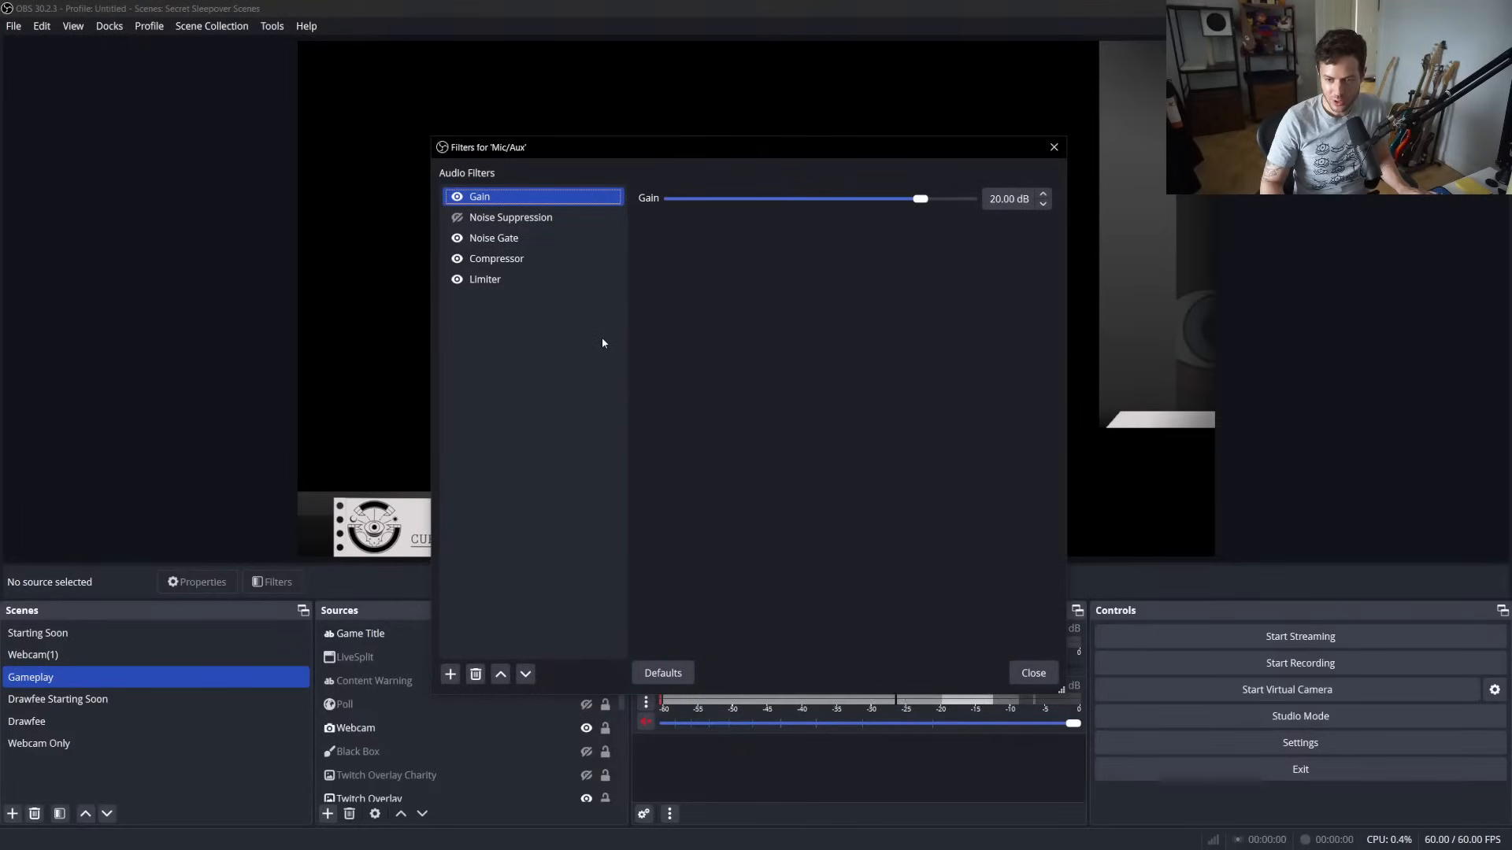
mouse_move(720, 146)
left_mouse_down()
mouse_move(675, 134)
mouse_move(690, 140)
left_mouse_up()
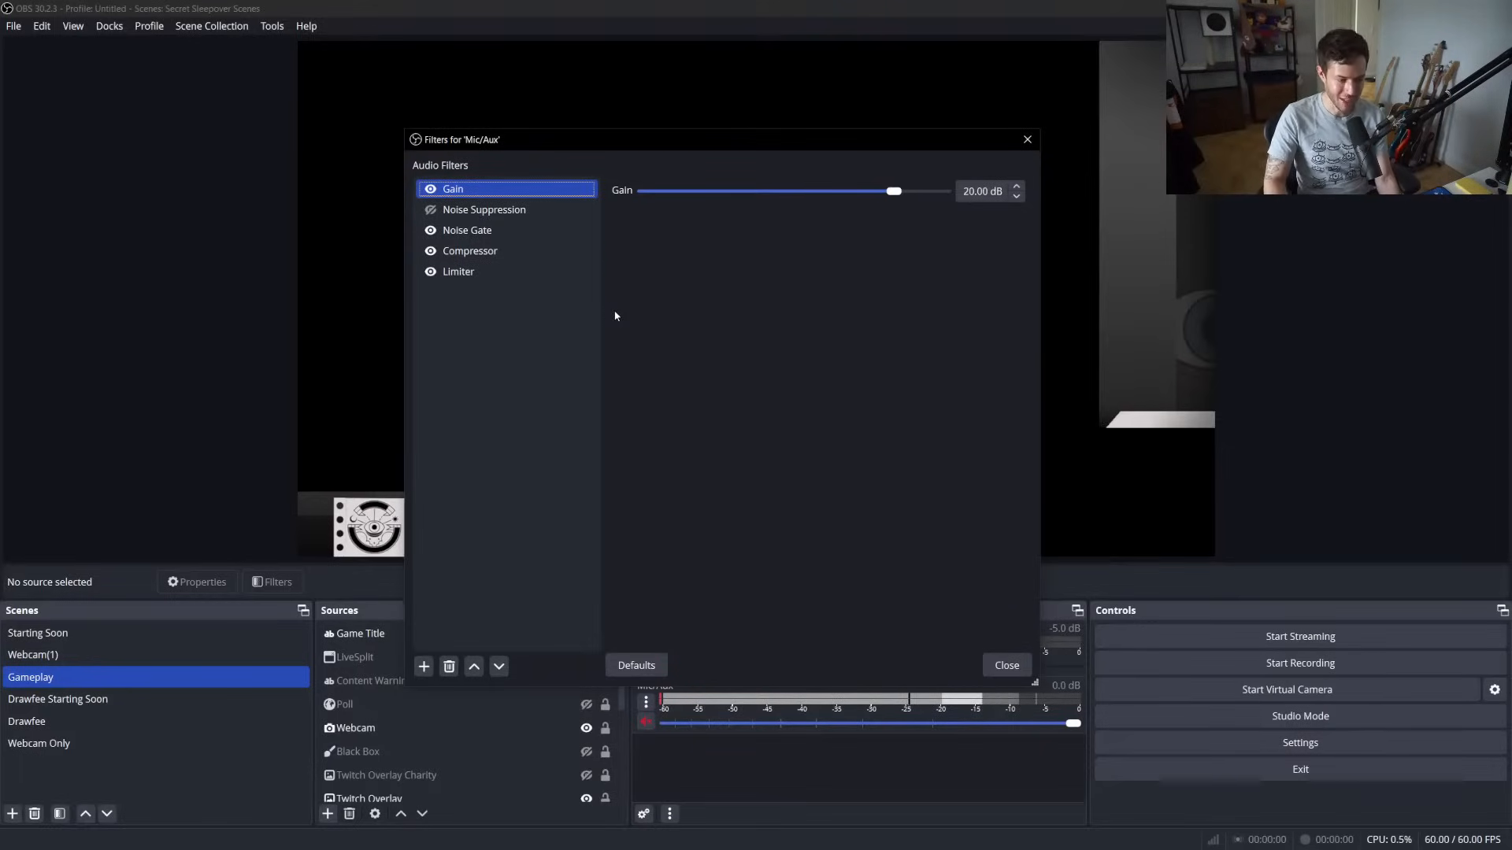
left_click(498, 213)
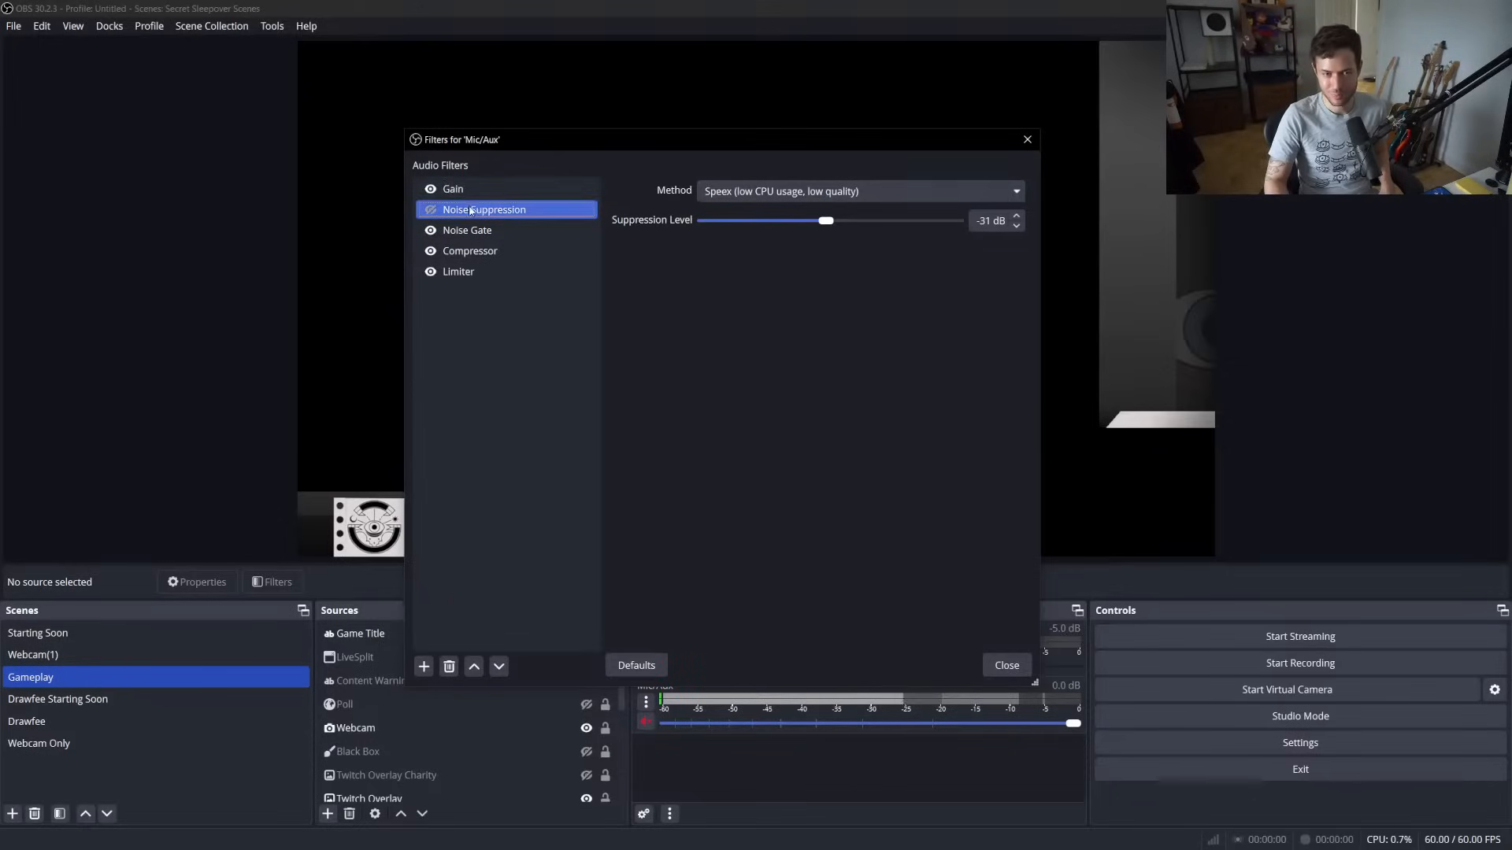
left_click(482, 238)
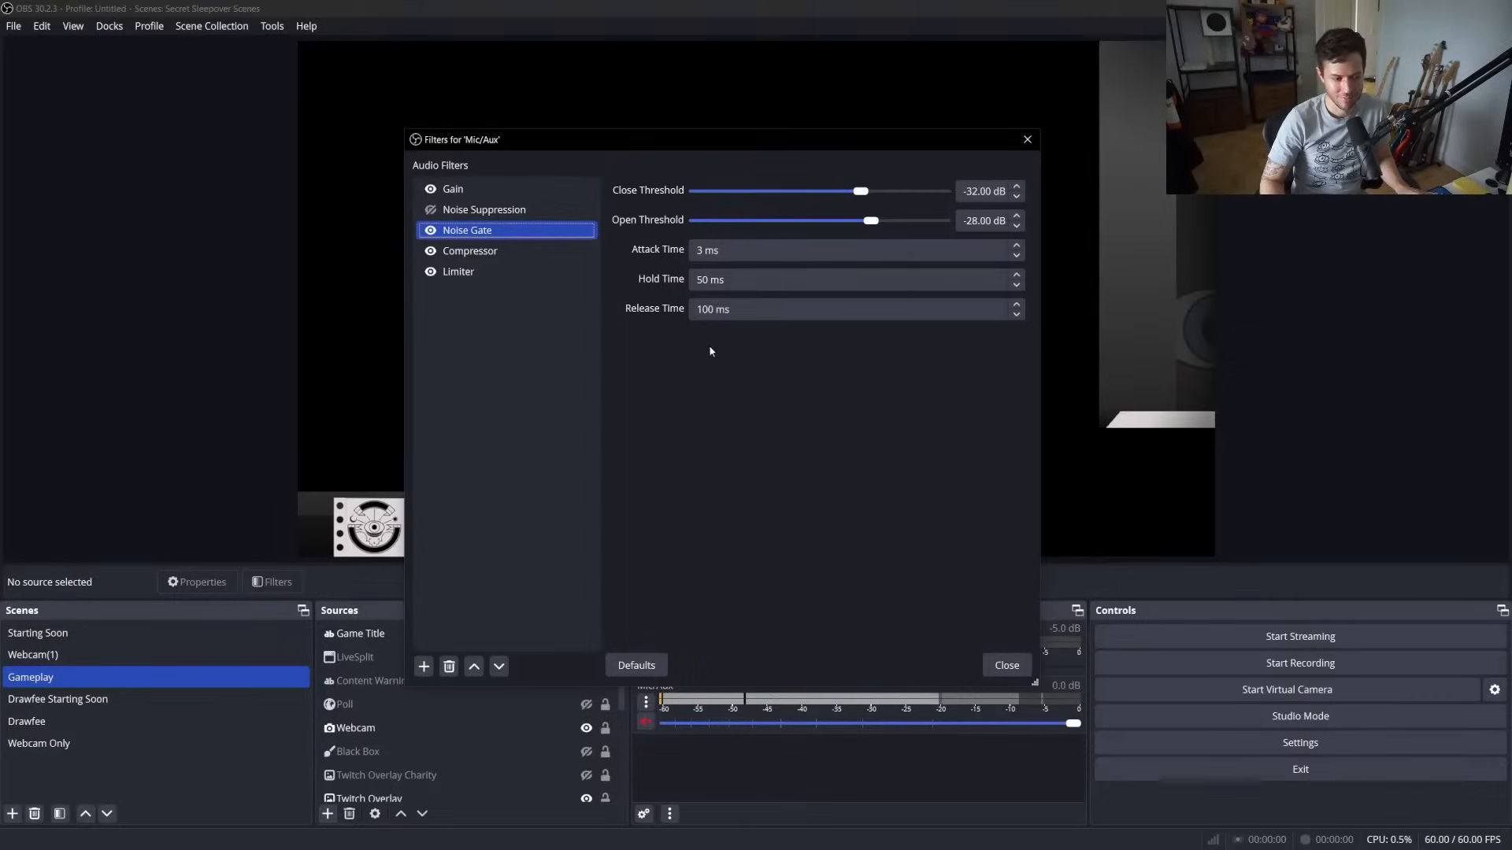
left_click(494, 254)
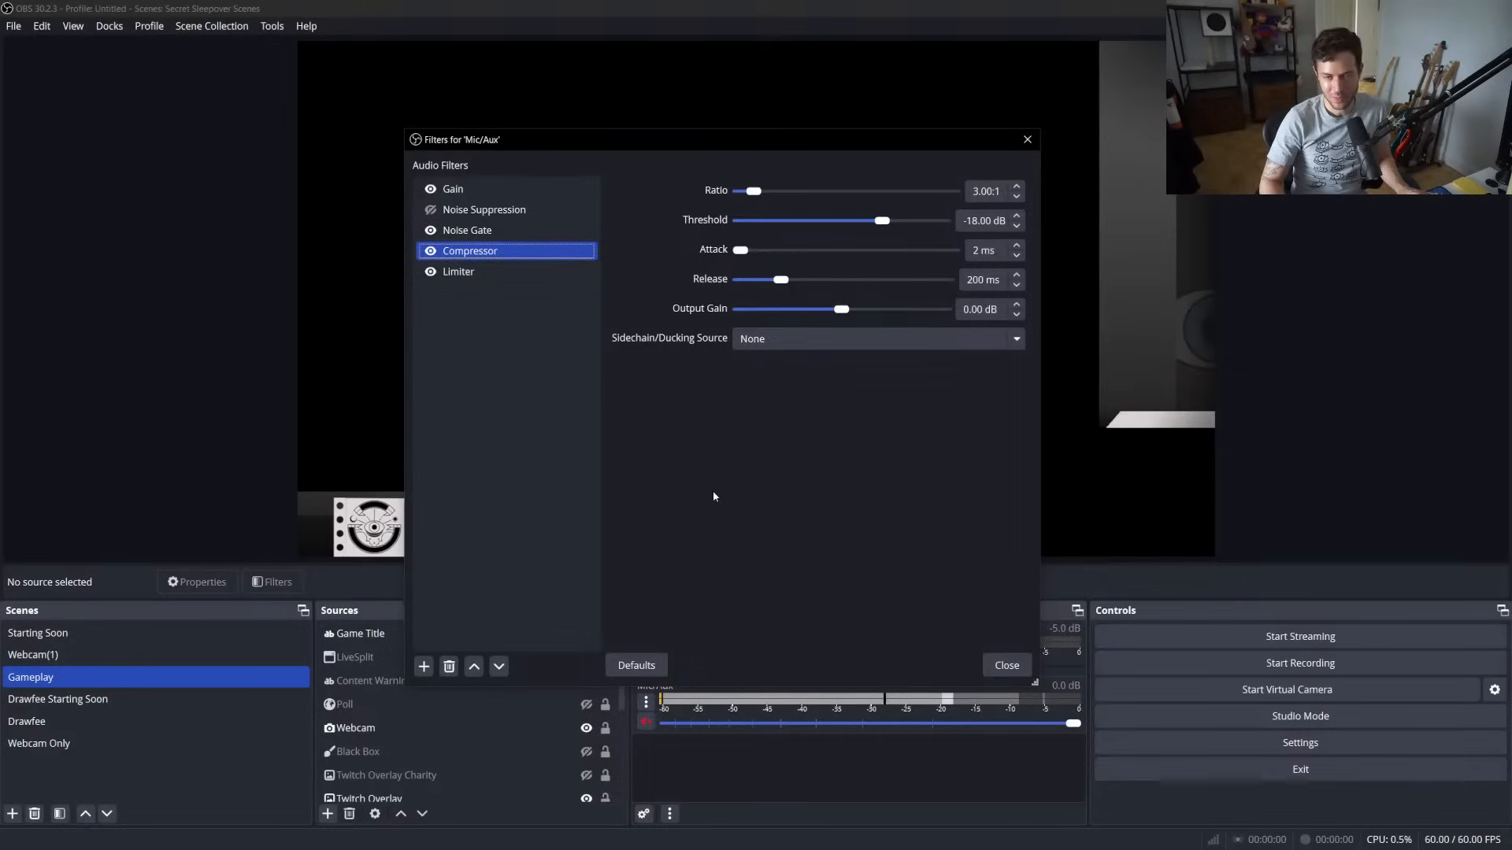
Compare the Mic/Aux Gain filter with the Compressor, and examine the Limiter's threshold and release settings
left_click(504, 185)
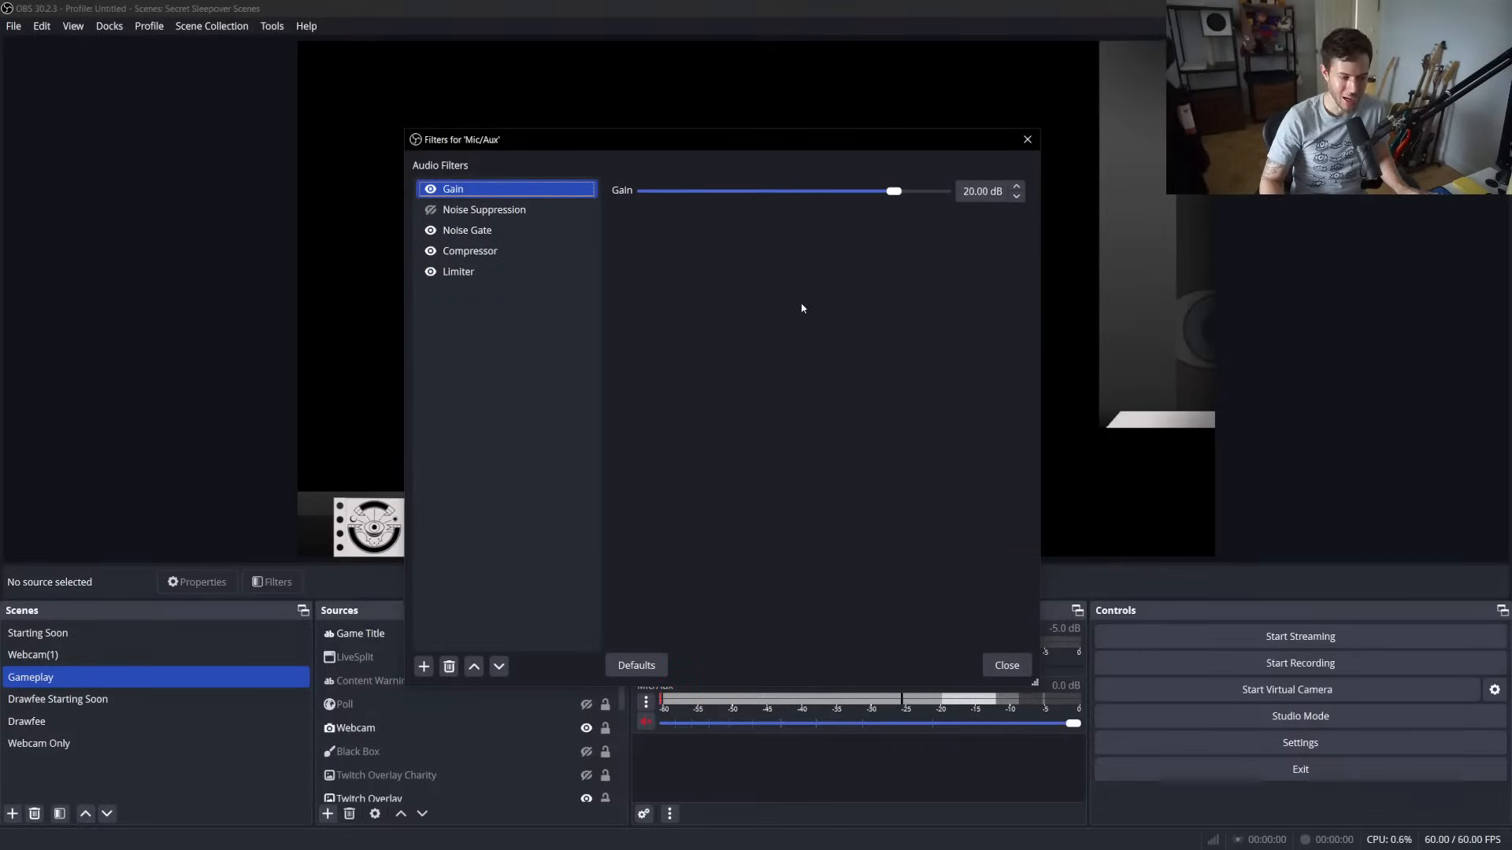
left_click(496, 250)
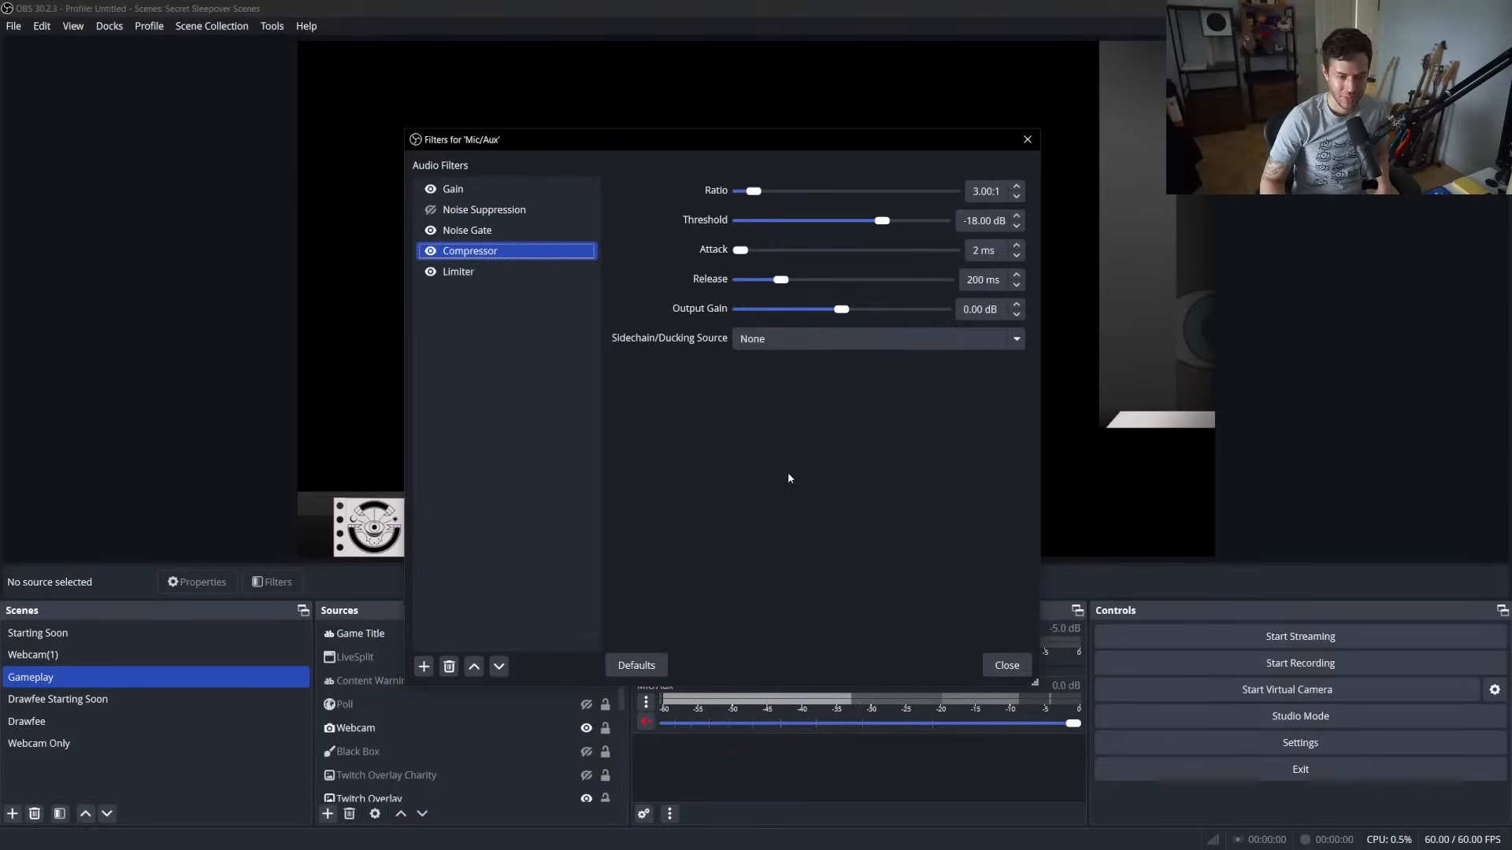
left_click(500, 186)
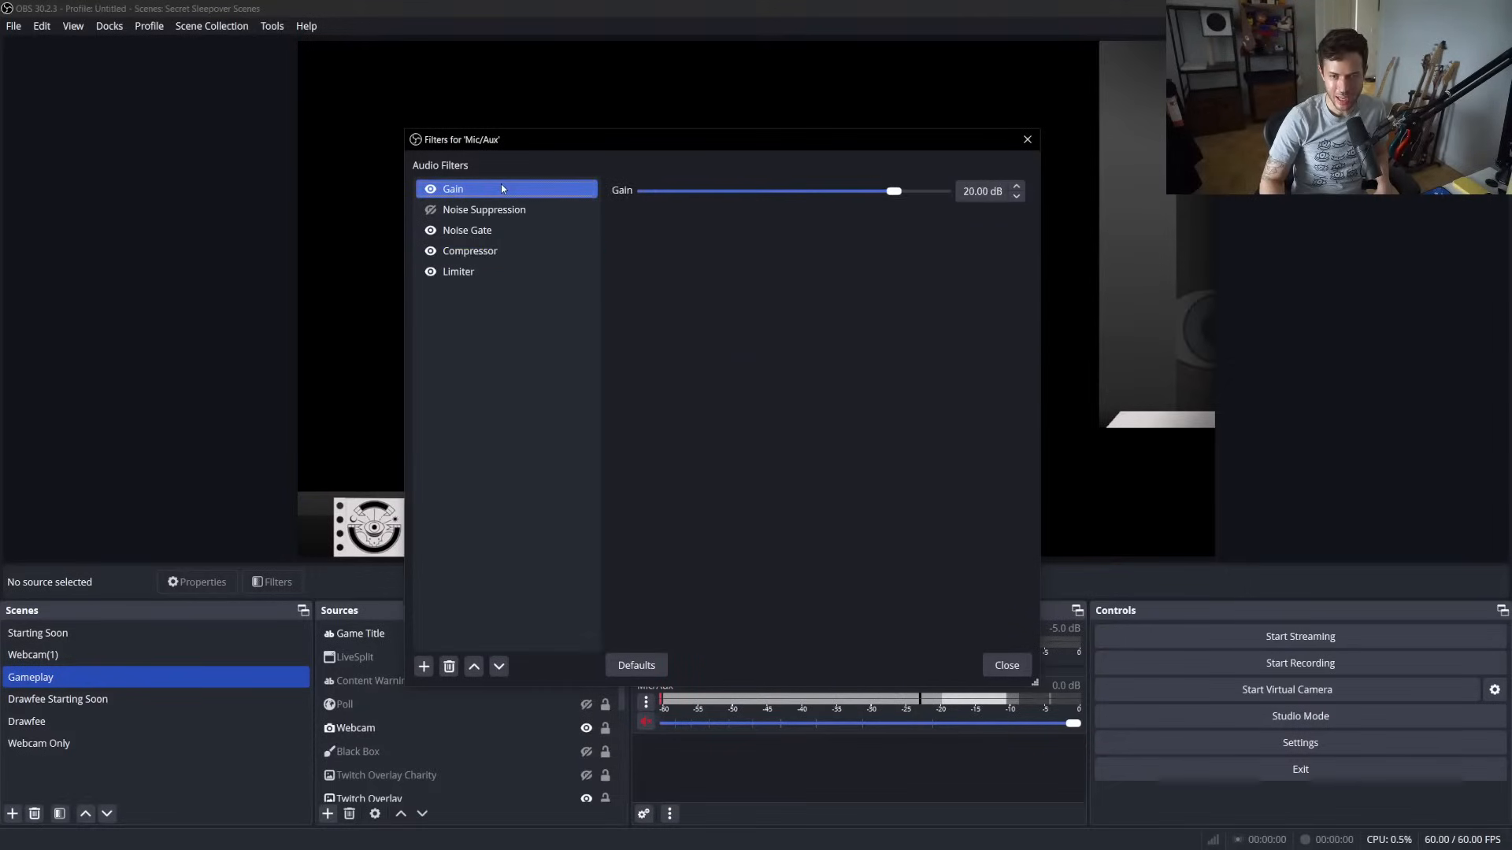
left_click(501, 255)
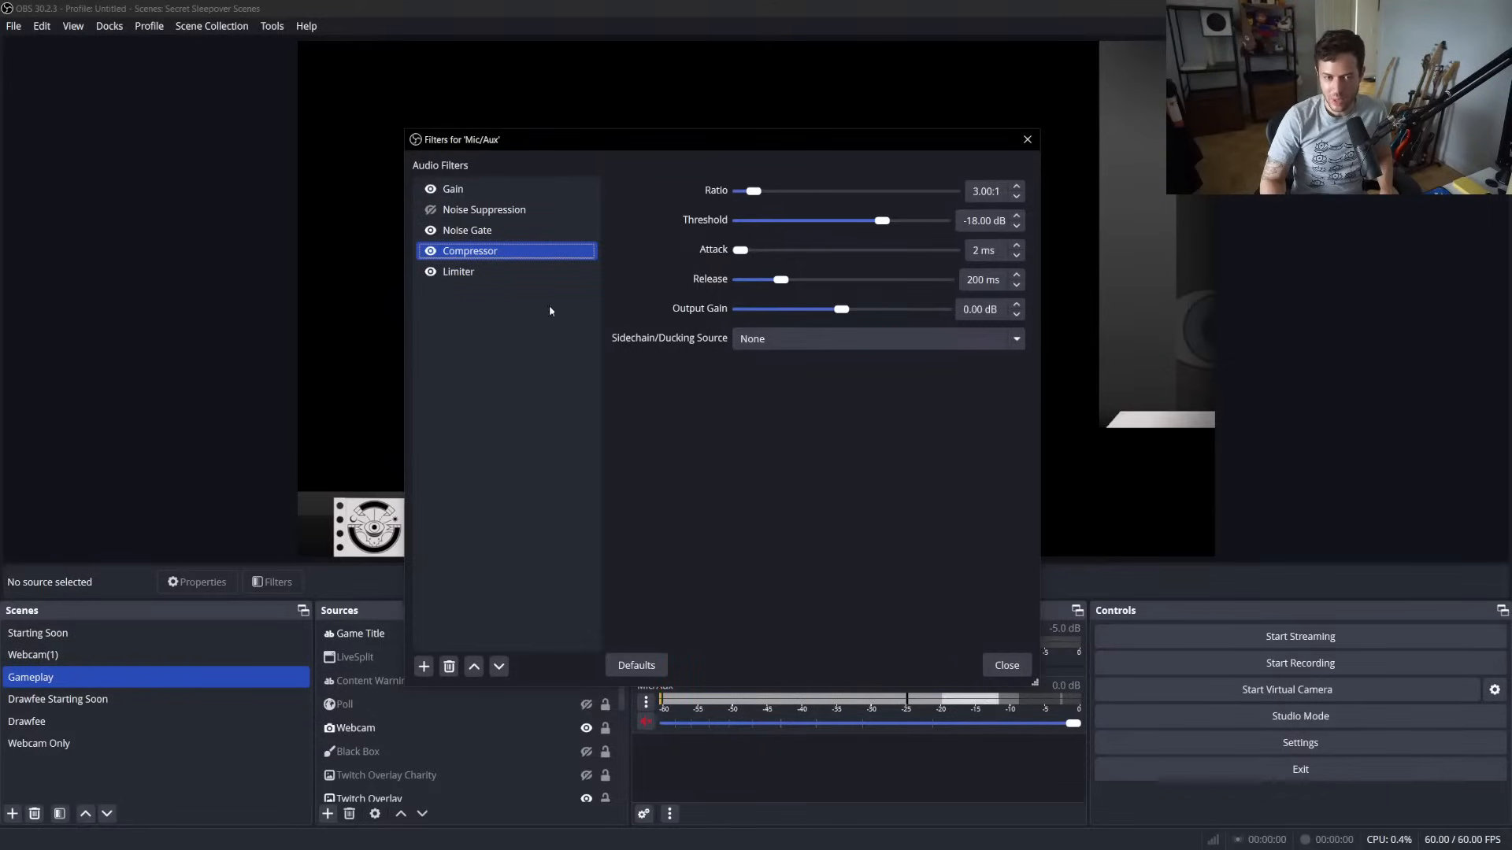
left_click(493, 273)
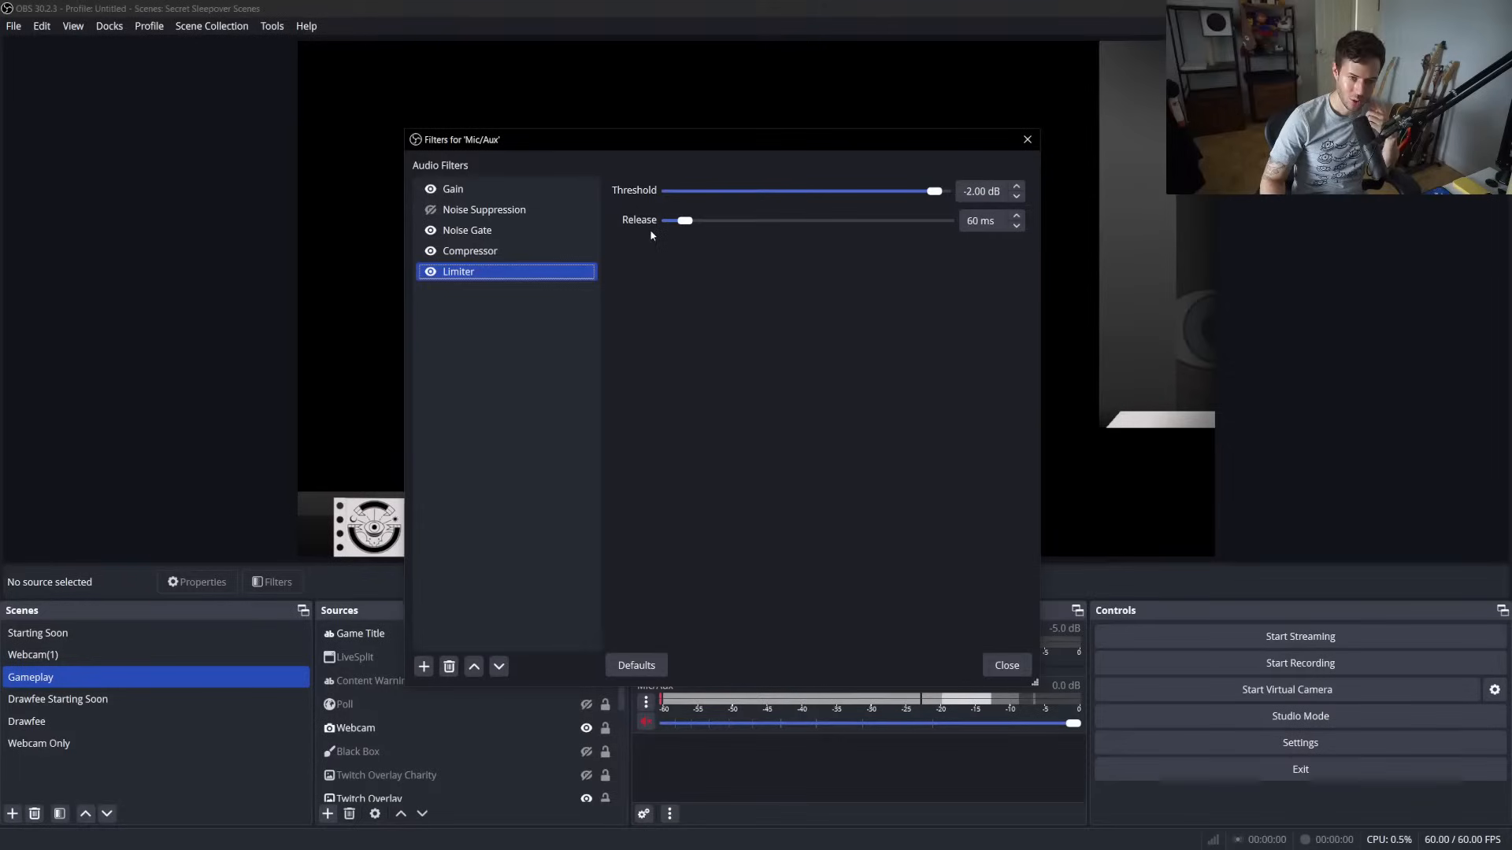
Review how the Mic/Aux Gain, Compressor, Limiter and Noise Gate filters work together, and close the filter window
left_click(508, 193)
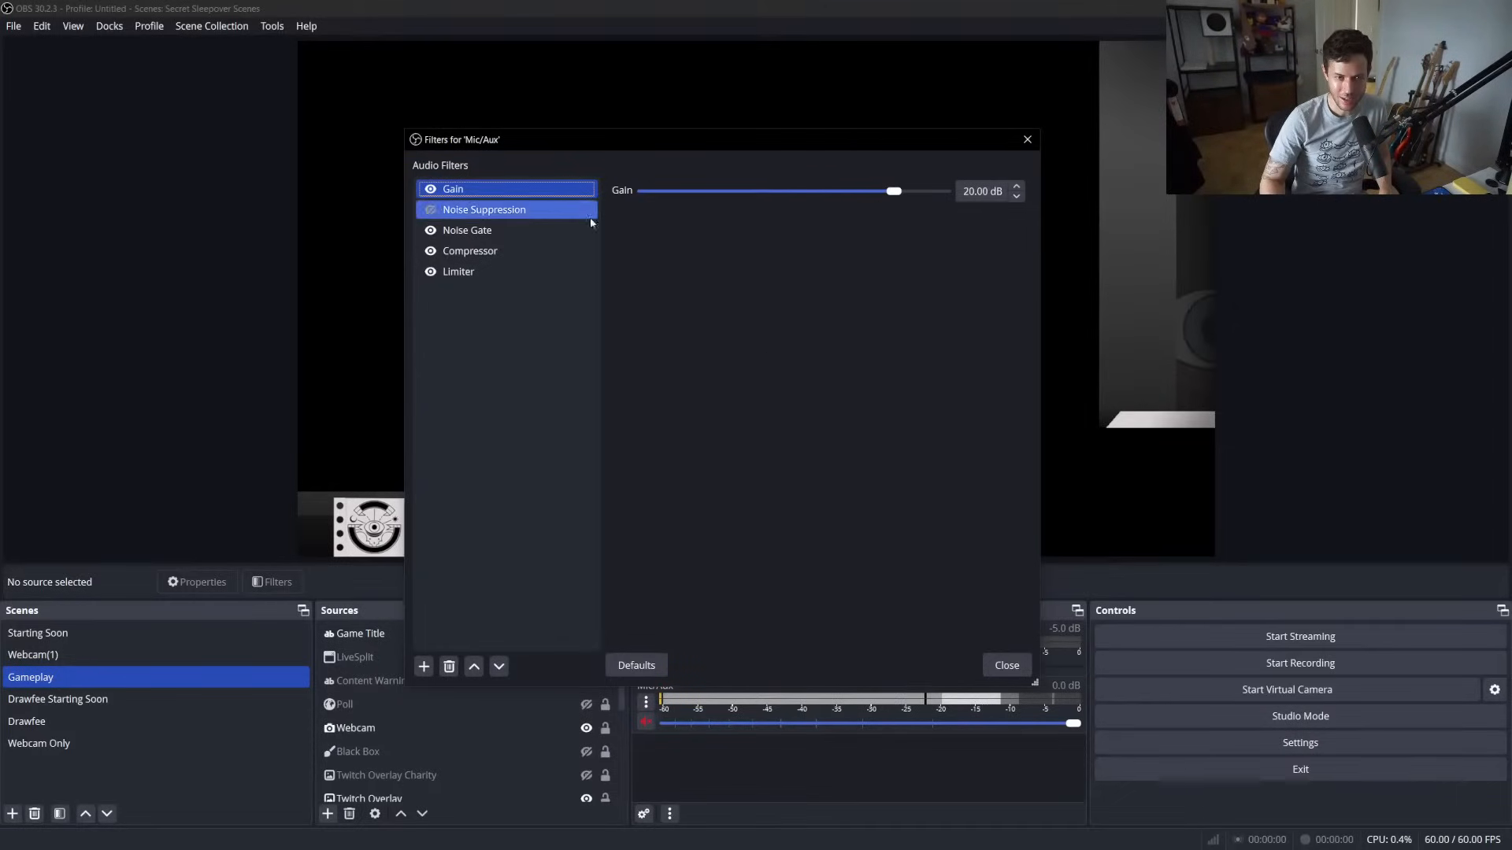
left_click(511, 259)
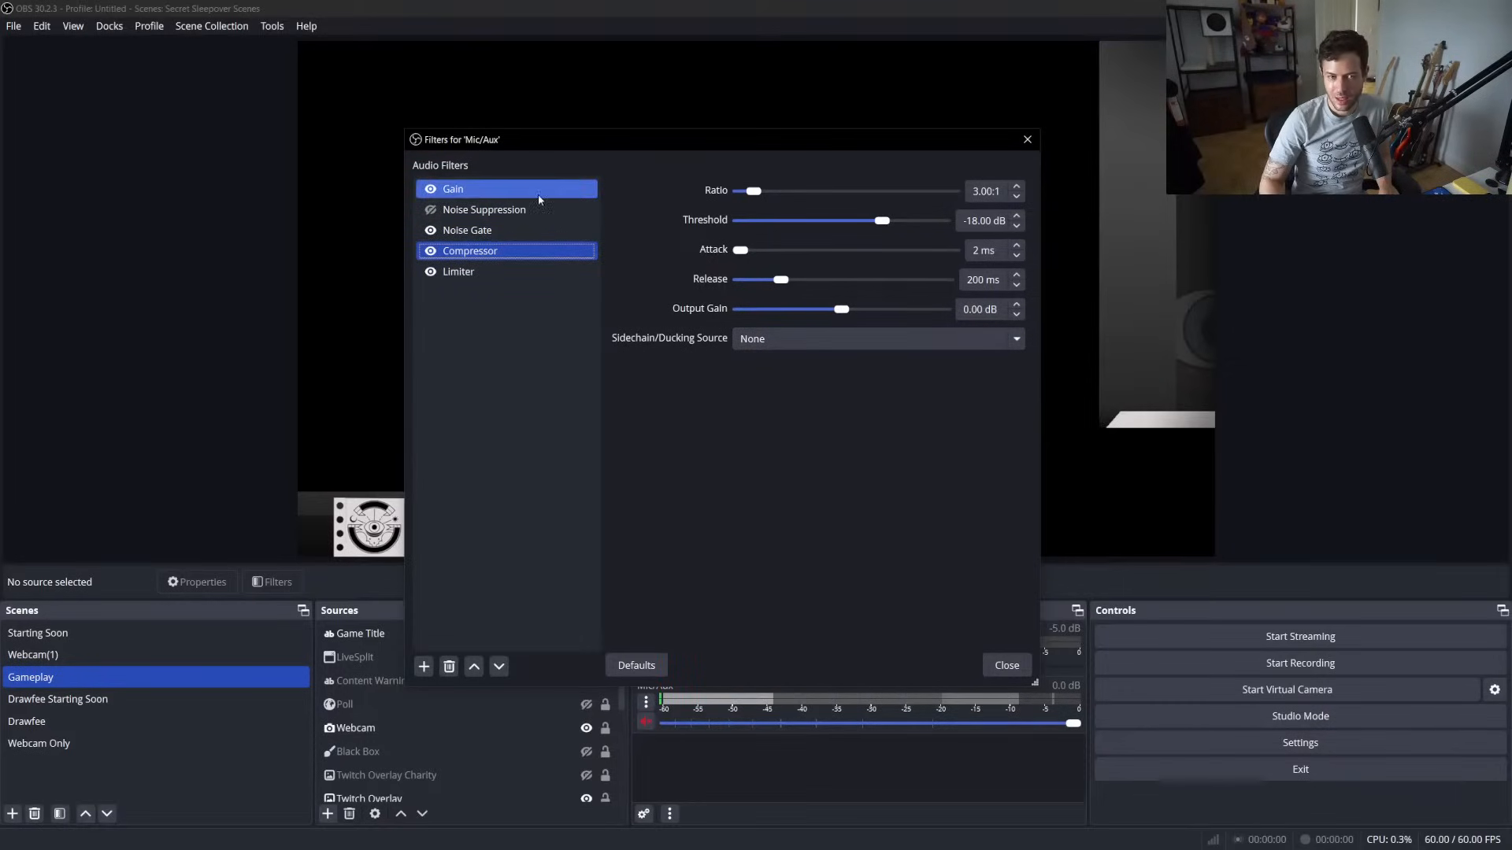
left_click(490, 194)
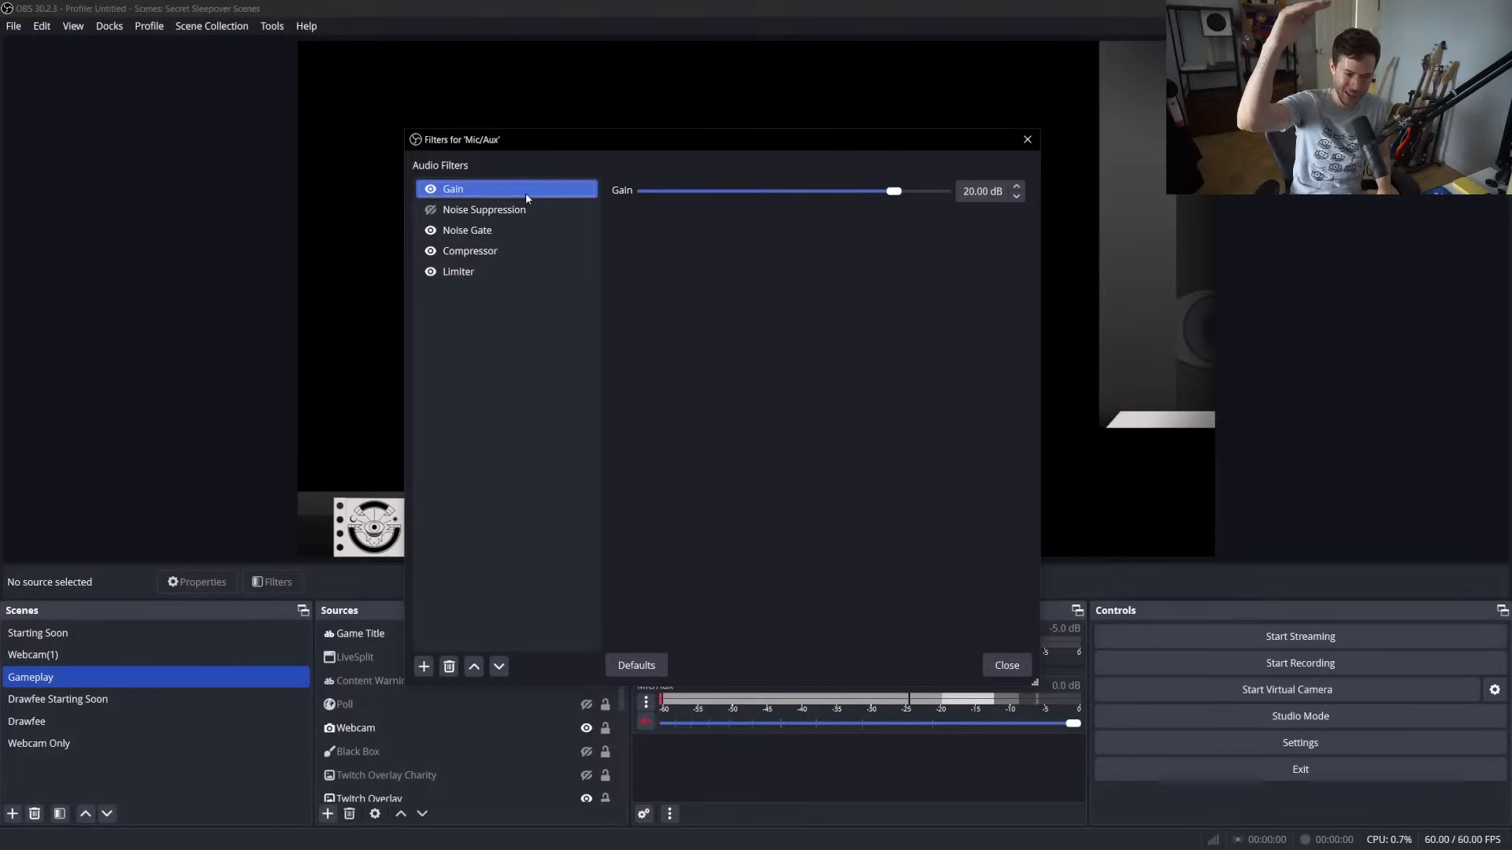
left_click(520, 250)
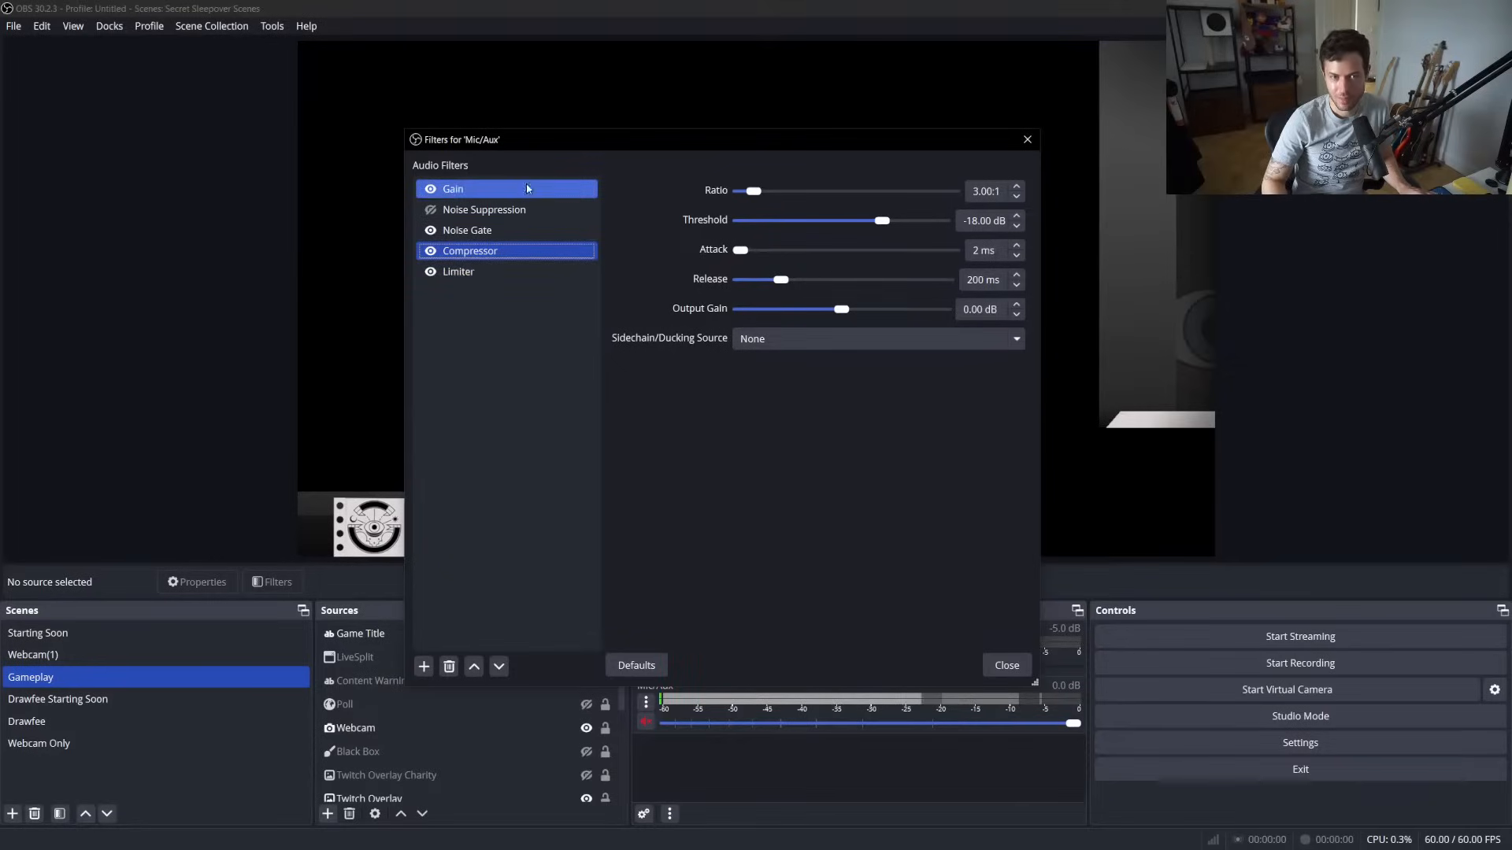
left_click(509, 273)
left_click(509, 252)
left_click(507, 232)
left_click(508, 190)
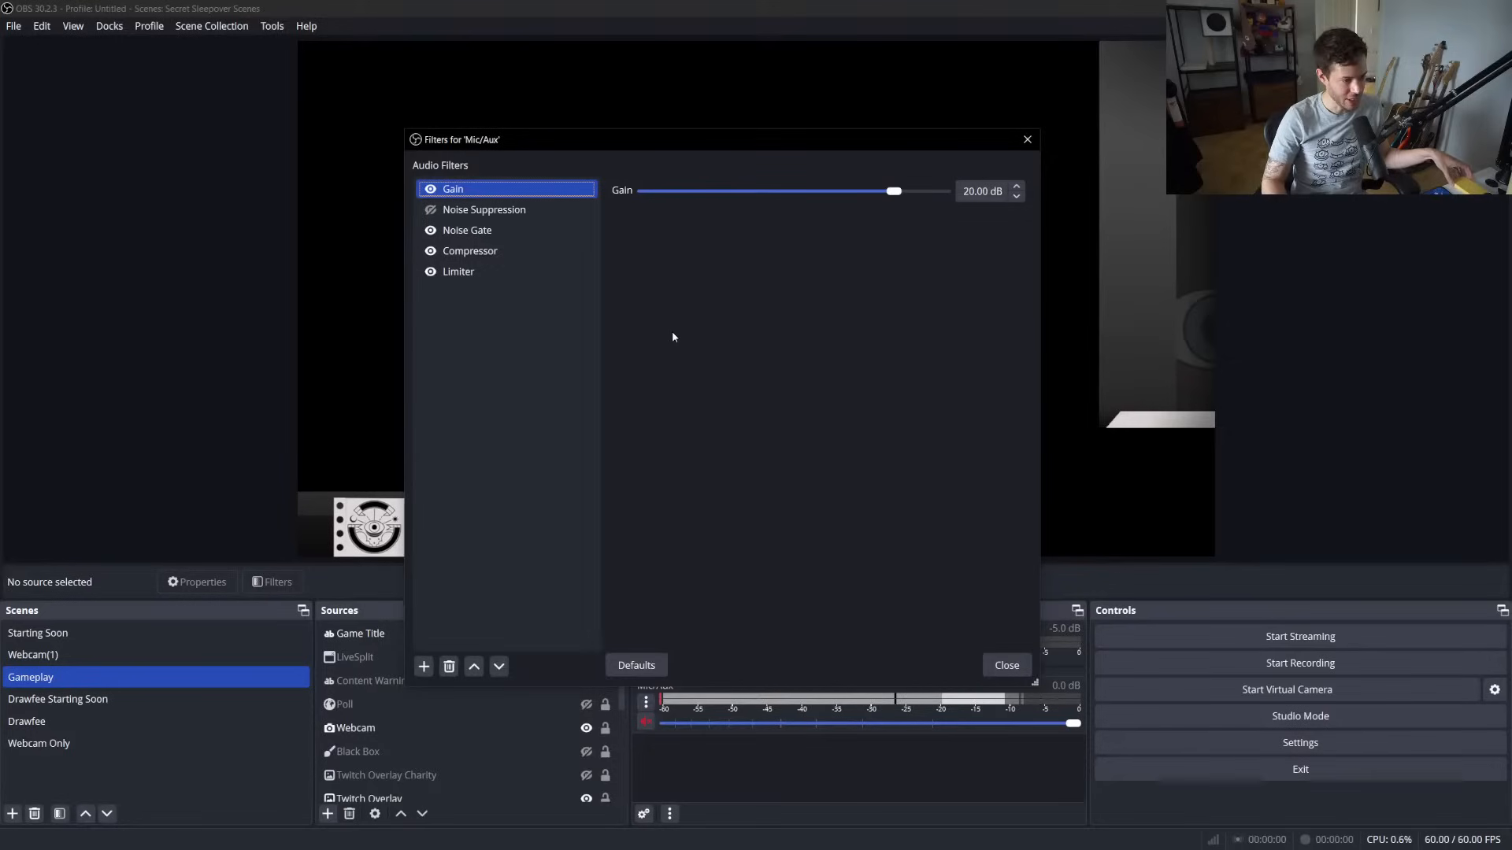
left_click(993, 667)
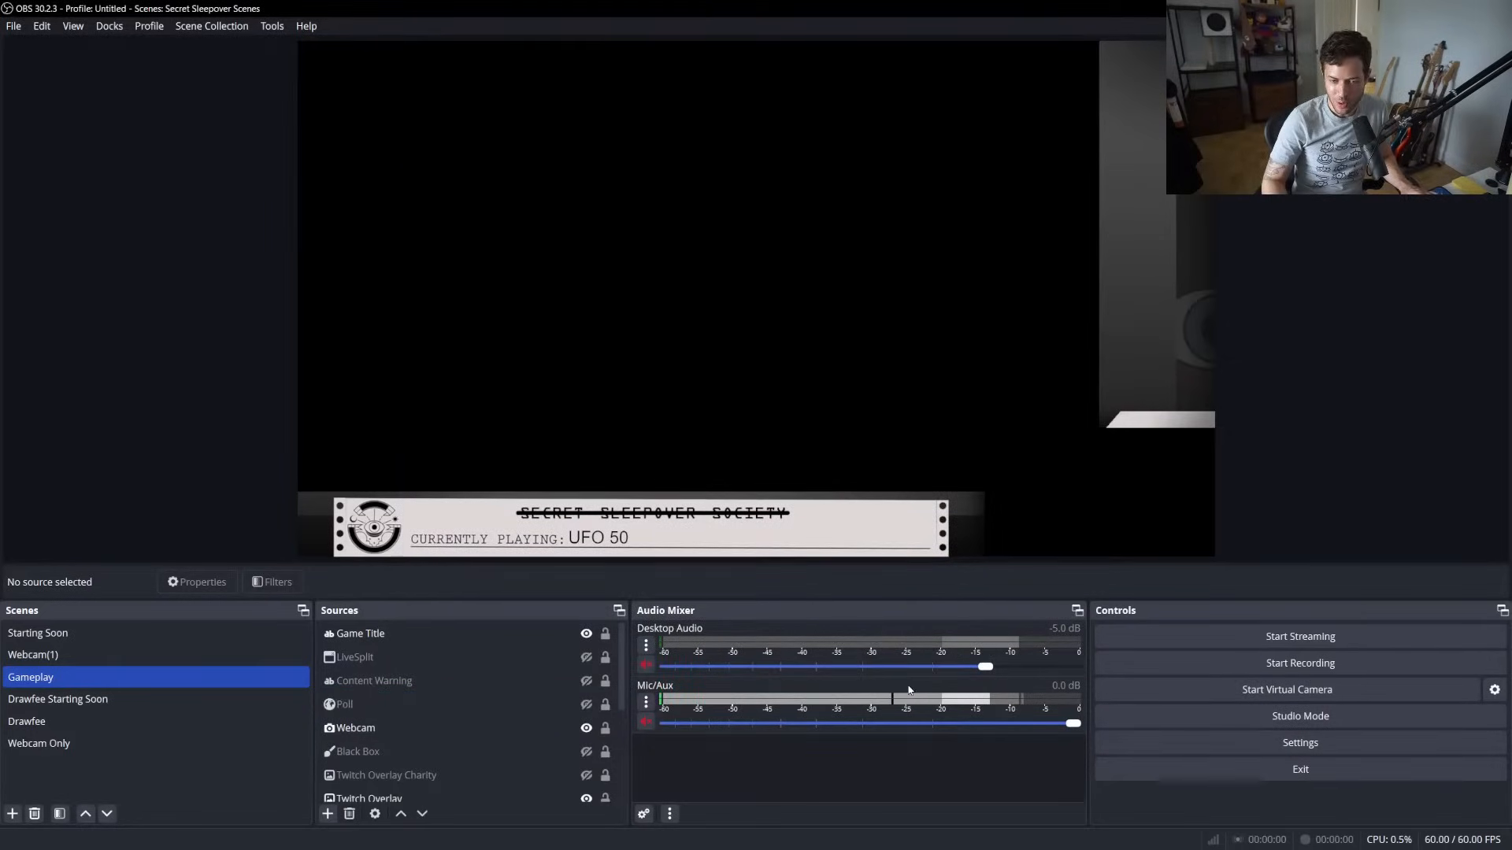
Review the Ducking and Limiter filters of the Desktop Audio channel, and close its filter window
left_click(647, 649)
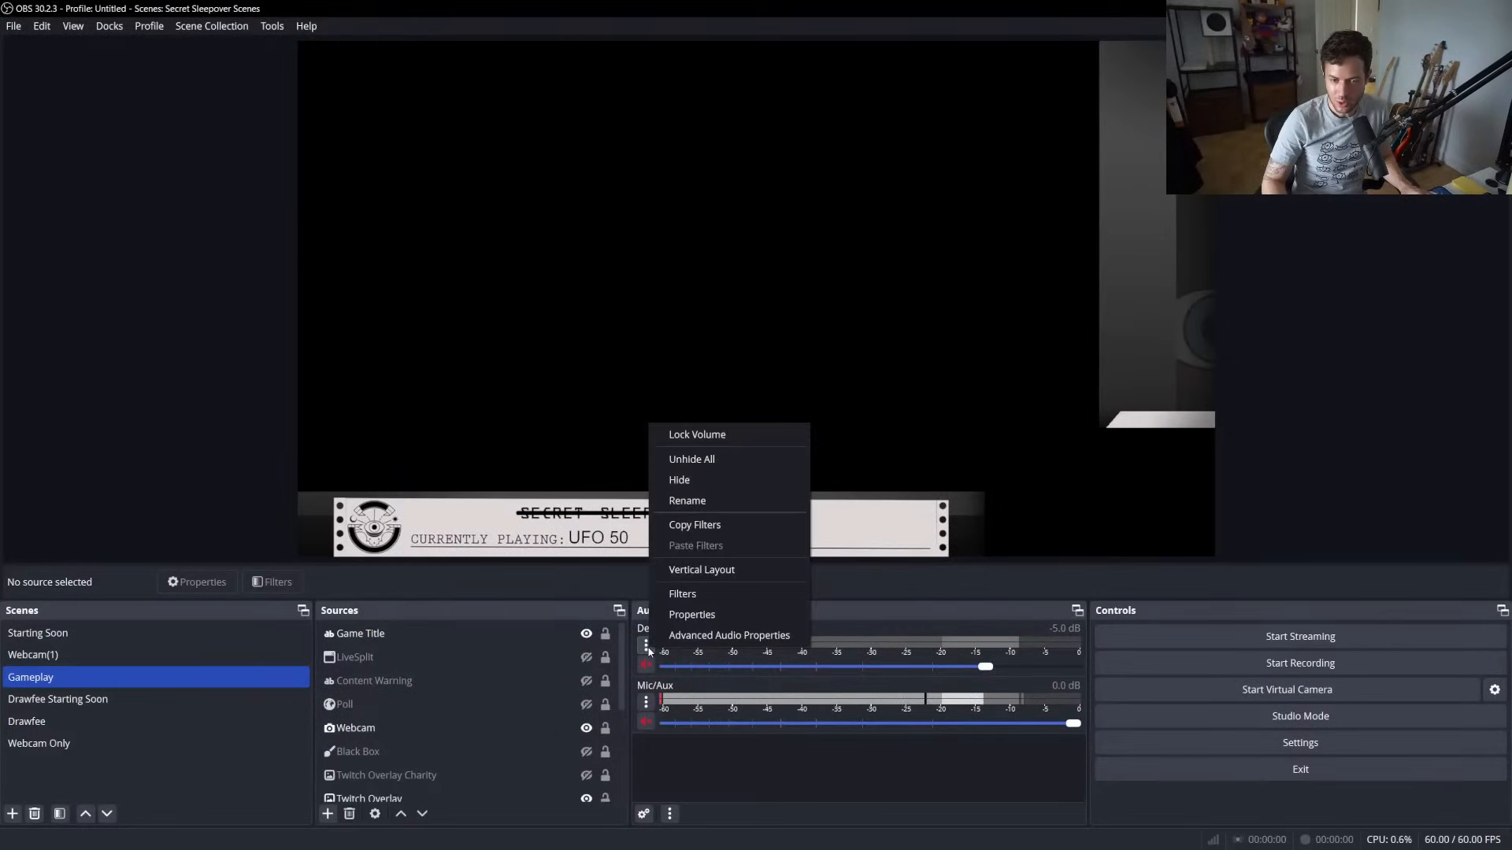
left_click(769, 595)
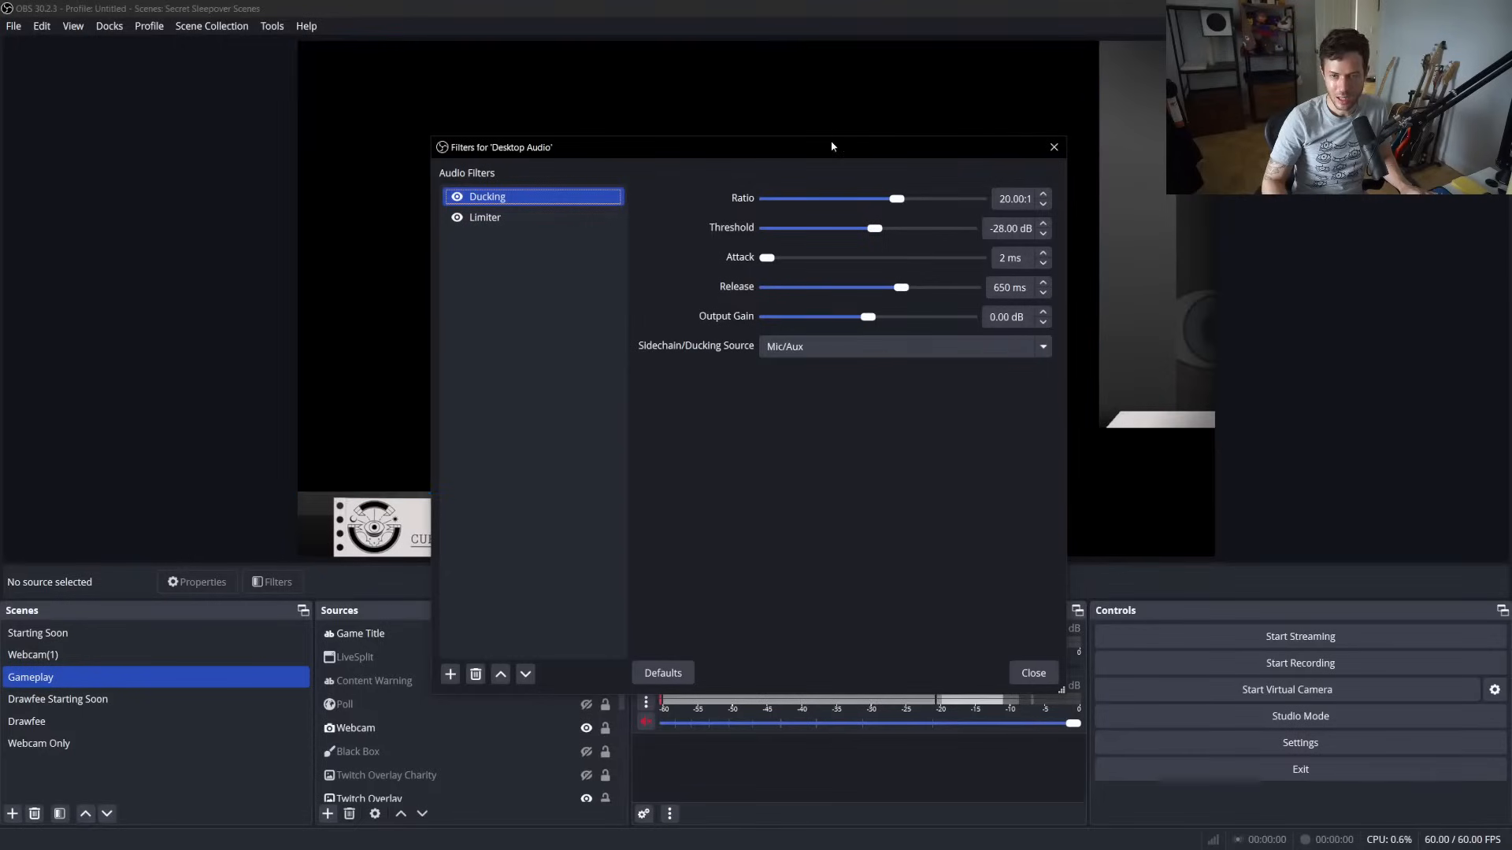
left_click_drag(824, 148, 474, 218)
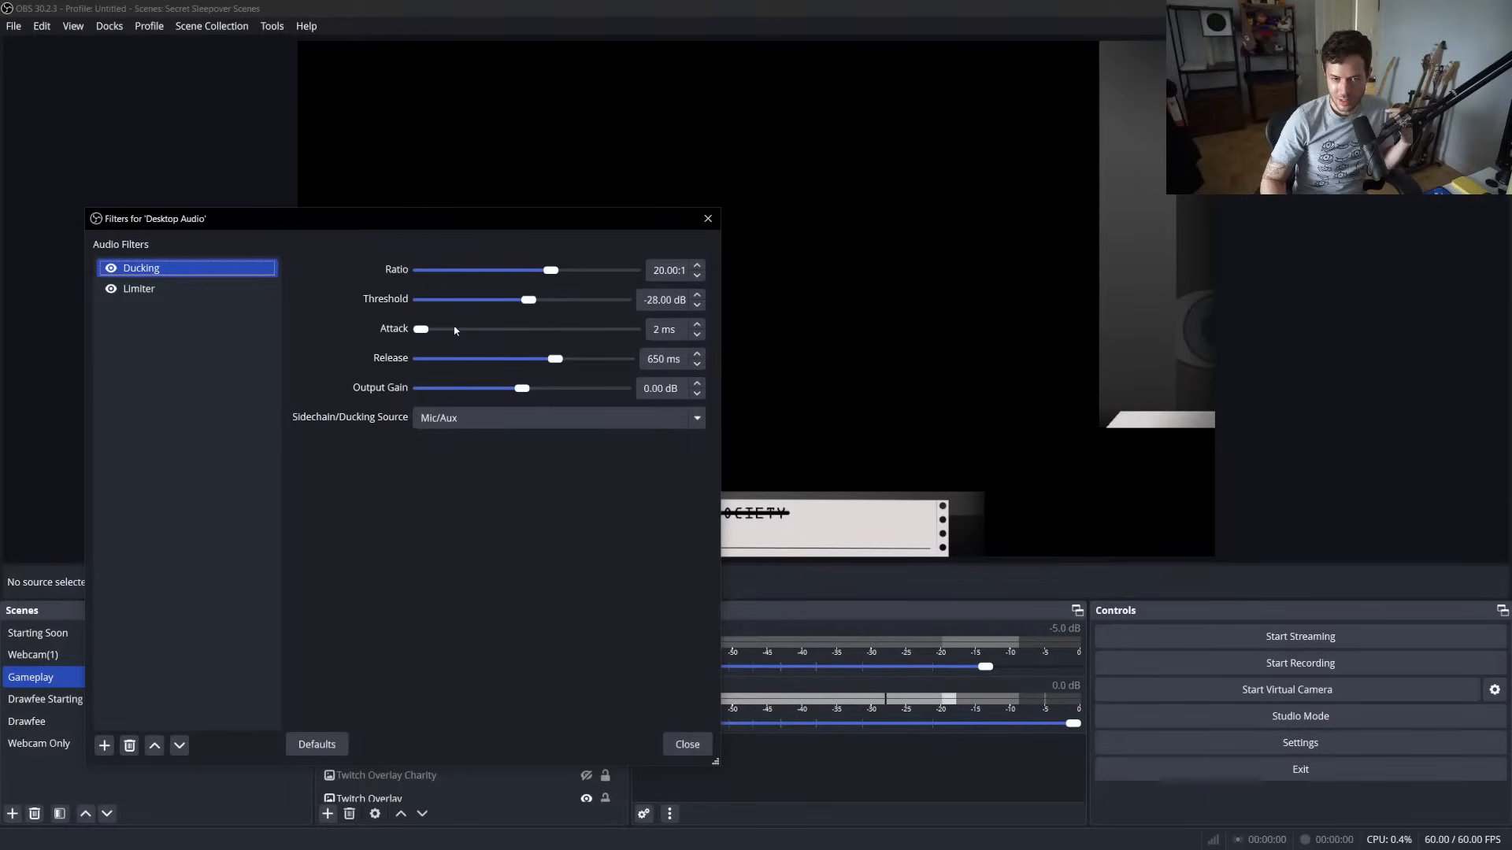
left_click_drag(449, 219, 512, 199)
left_click(263, 270)
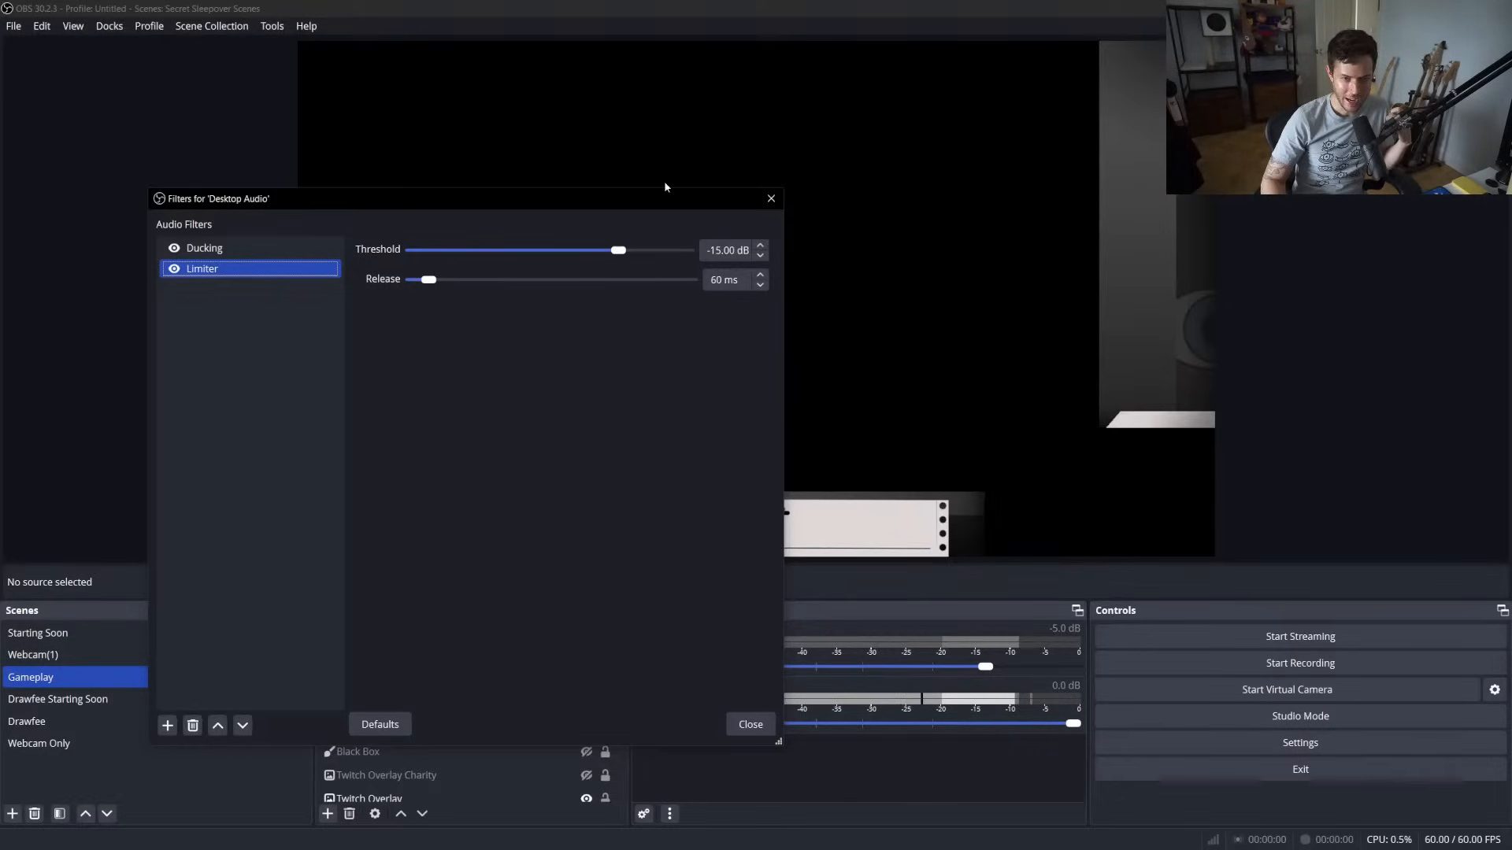
left_click_drag(651, 199, 540, 152)
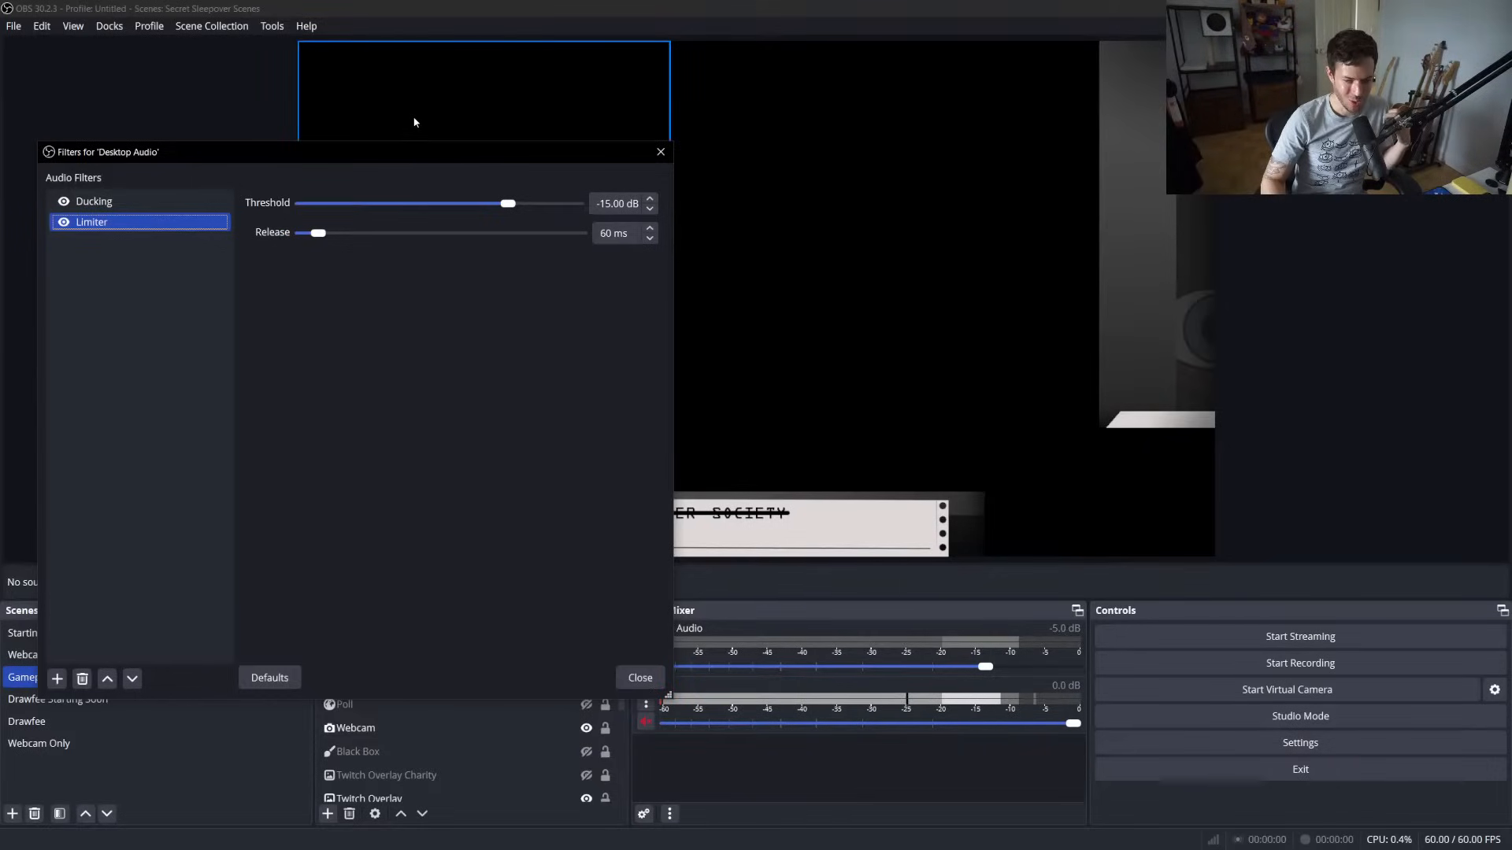
left_click(630, 680)
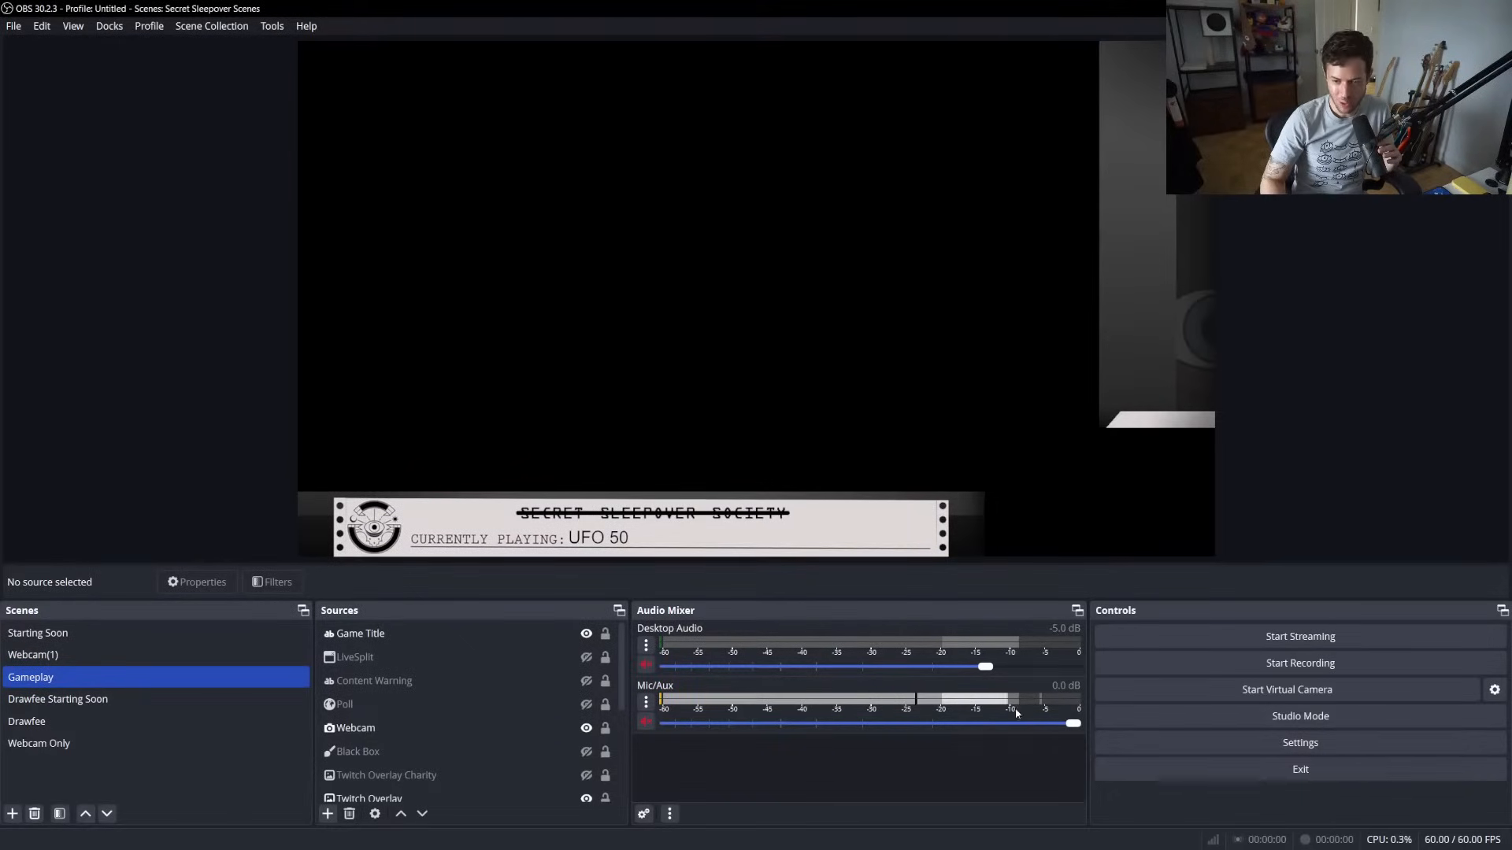
Unmute the Mic/Aux channel, and demonstrate the Desktop Audio volume by lowering it to -5.5 dB and restoring it to -5.0 dB
left_click(599, 712)
left_click(646, 722)
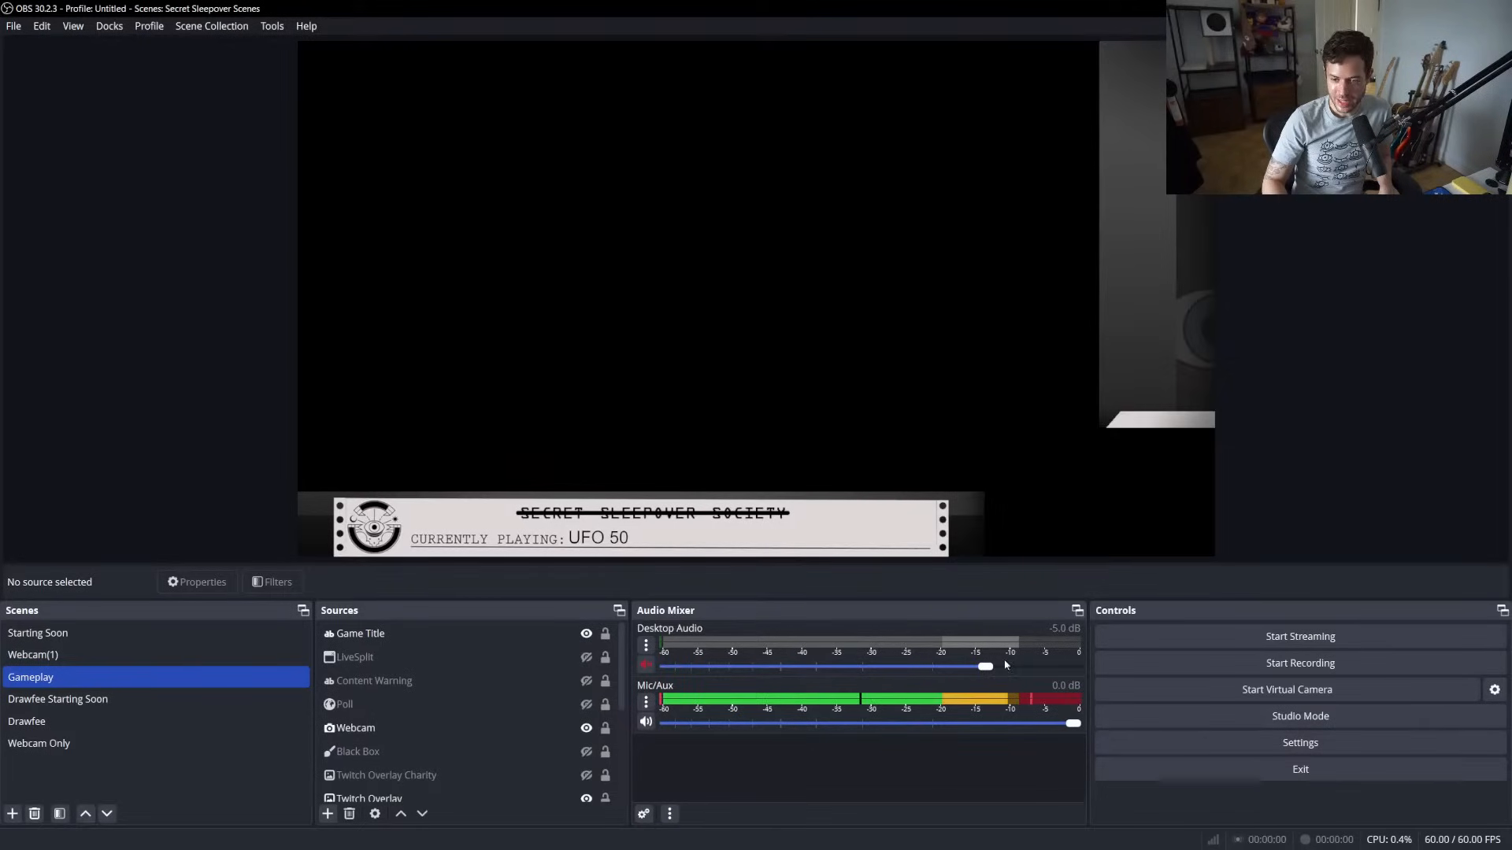
mouse_move(985, 667)
left_mouse_down()
mouse_move(897, 669)
mouse_move(995, 669)
mouse_move(933, 668)
mouse_move(982, 667)
left_mouse_up()
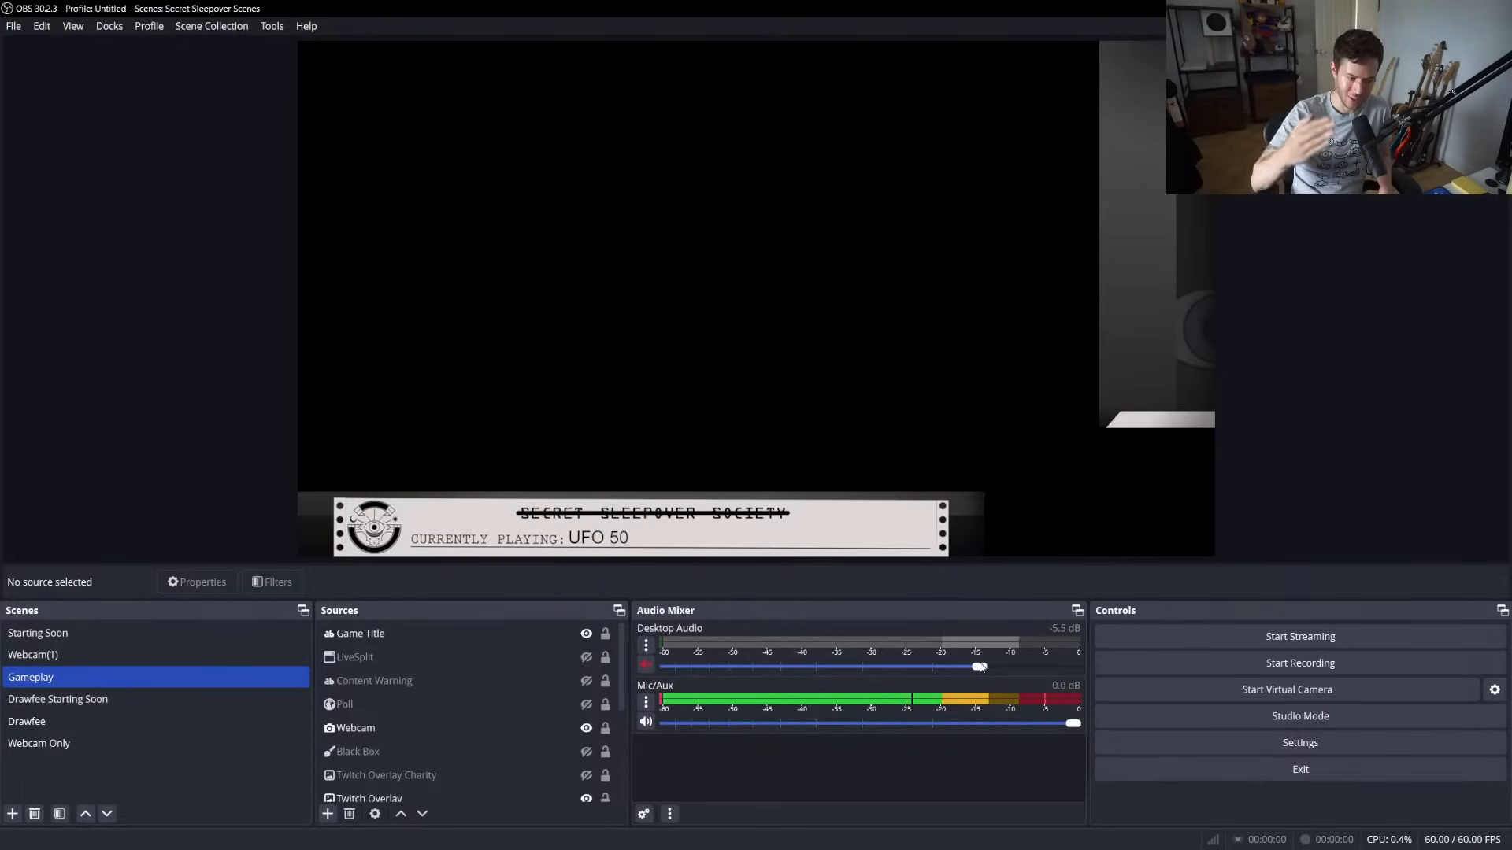
left_click_drag(982, 668, 989, 666)
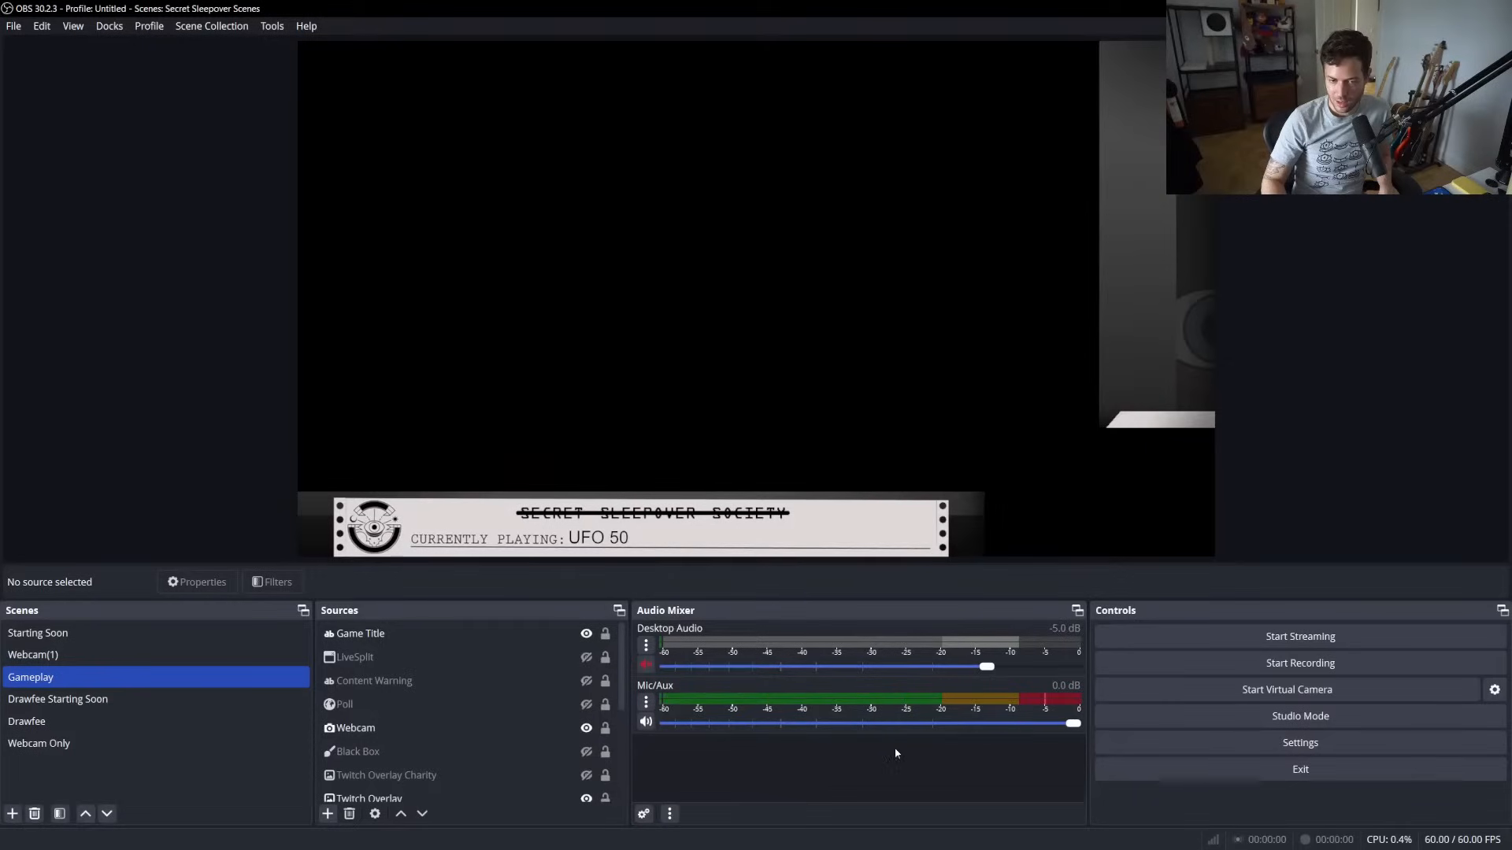
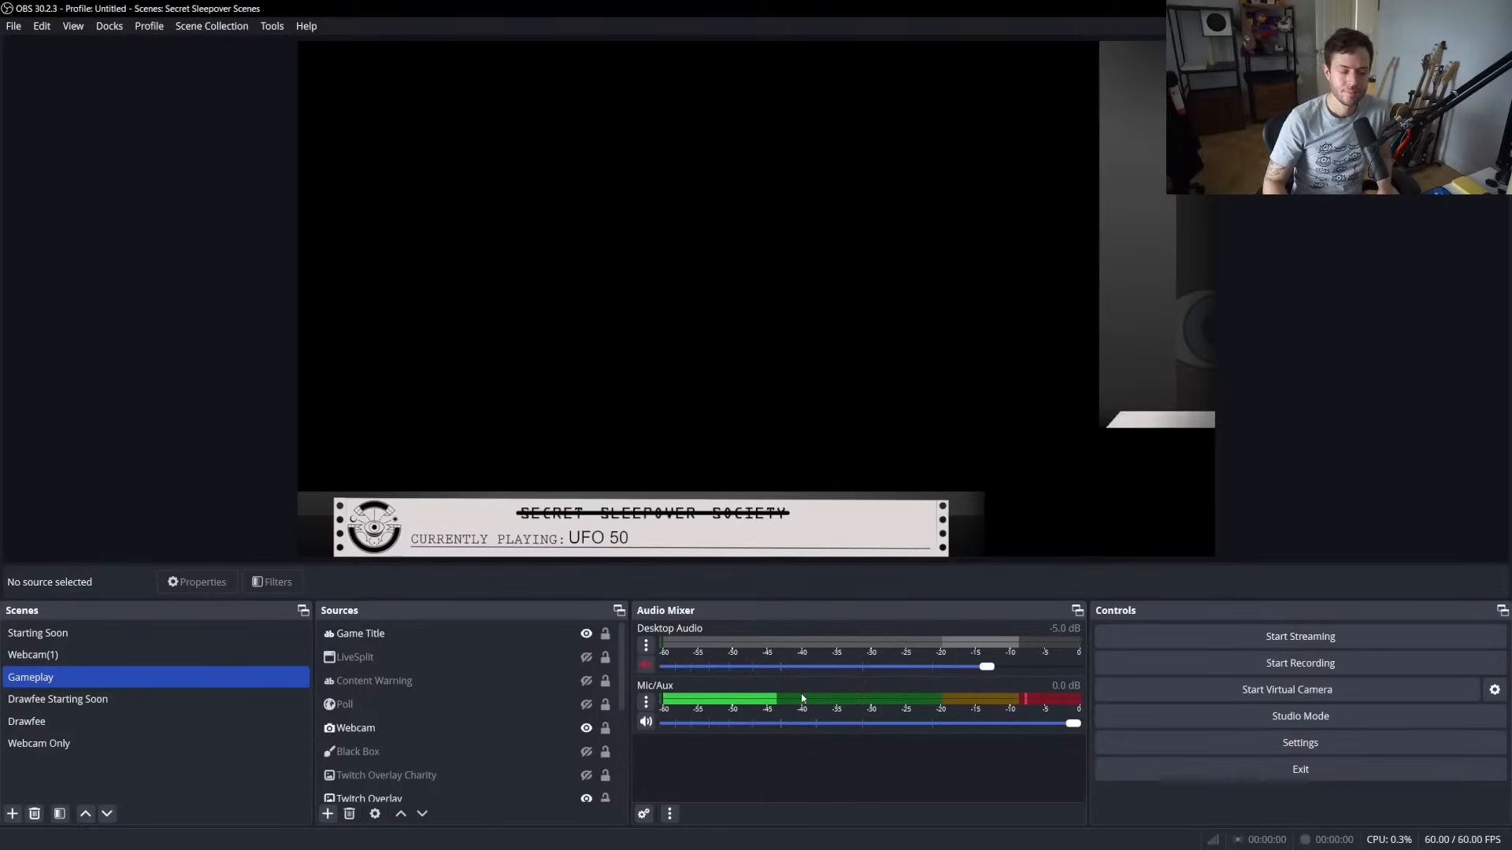
left_click(438, 679)
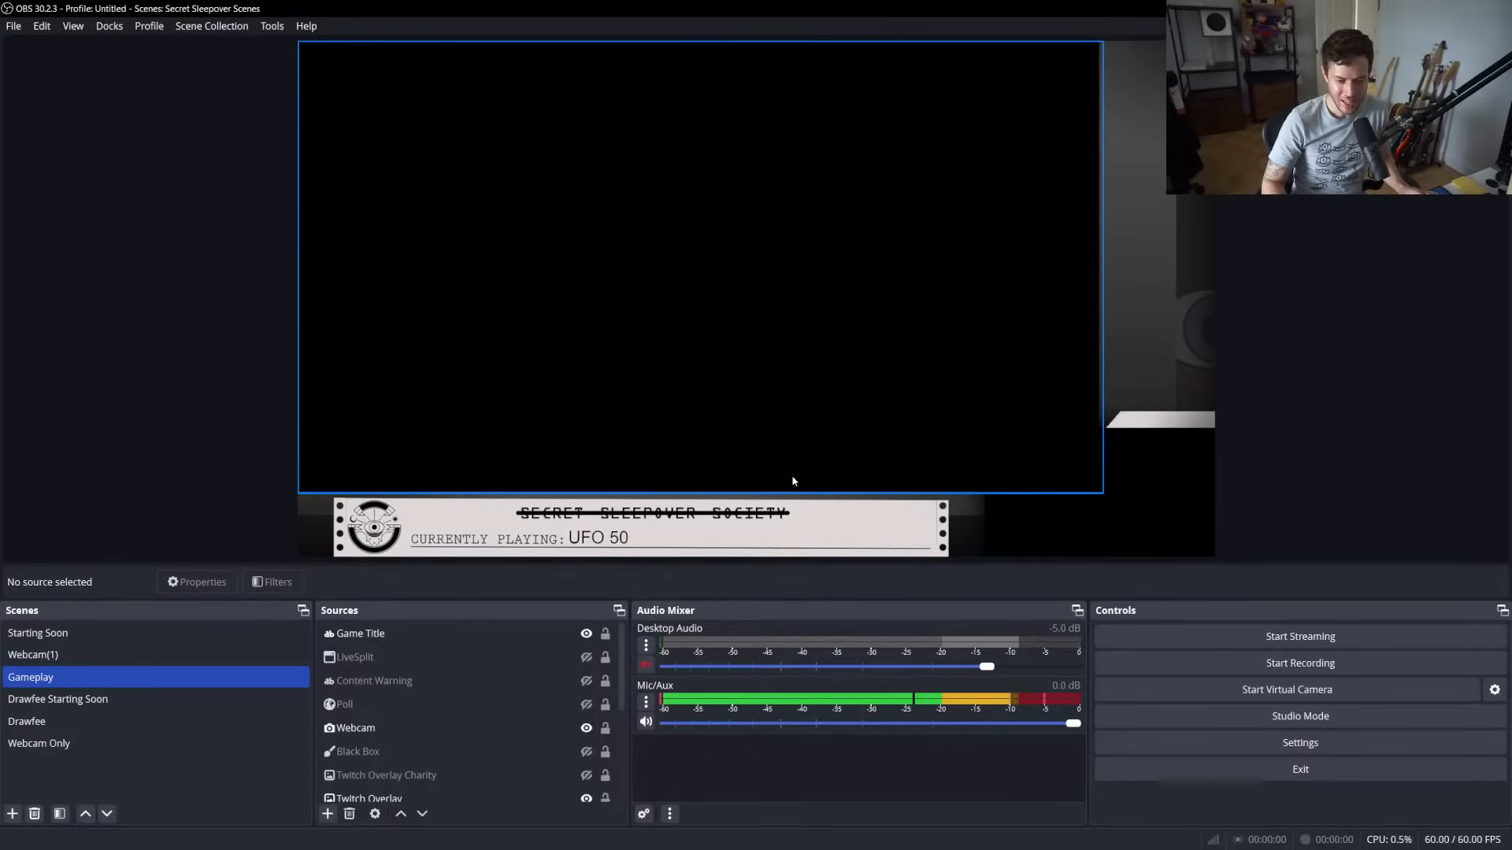
left_click(540, 661)
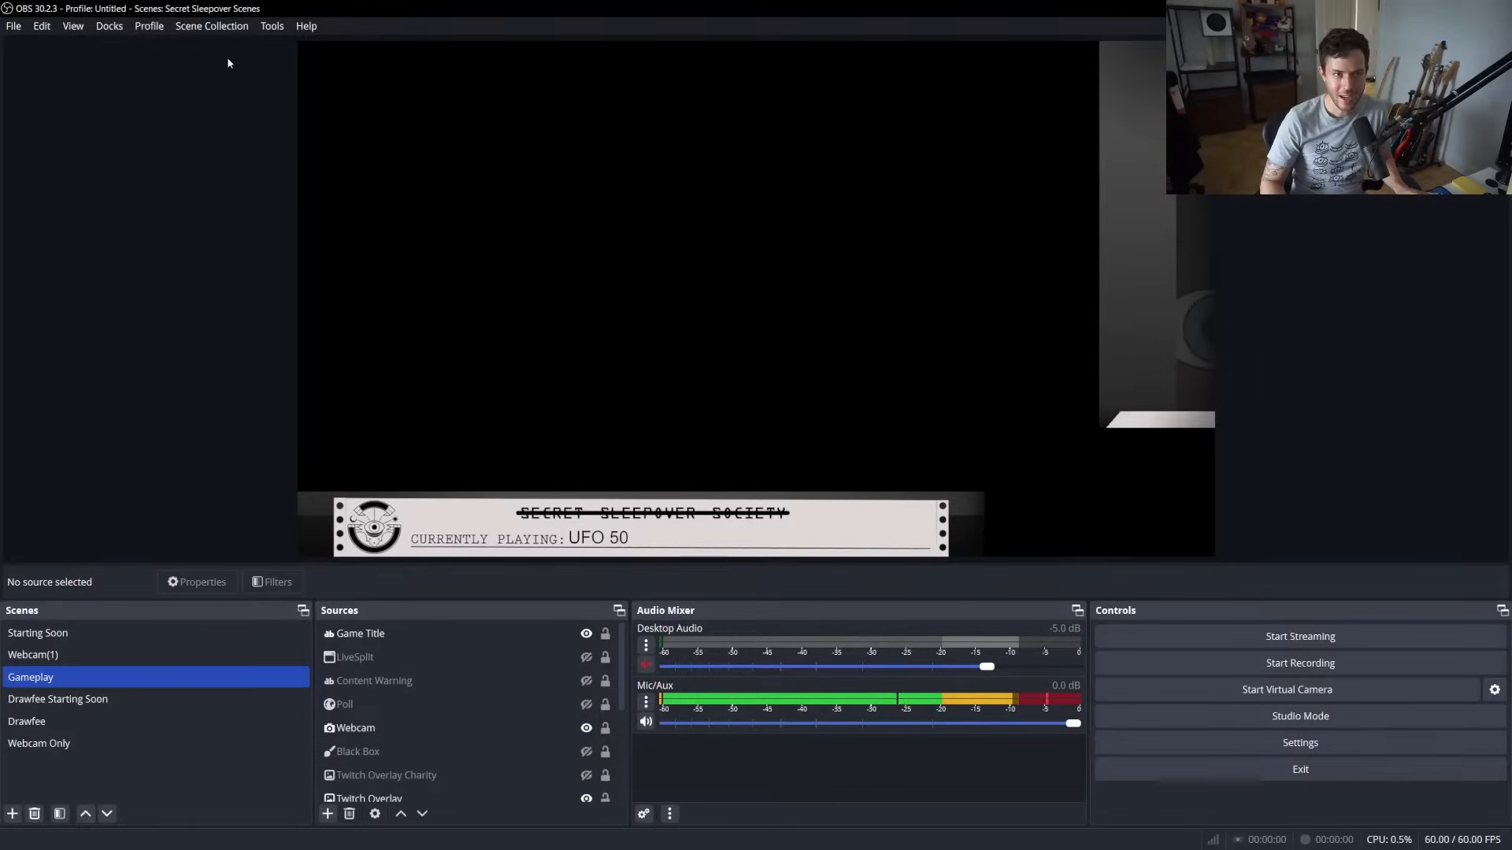
Show the Chat dock in the main window
left_click(109, 30)
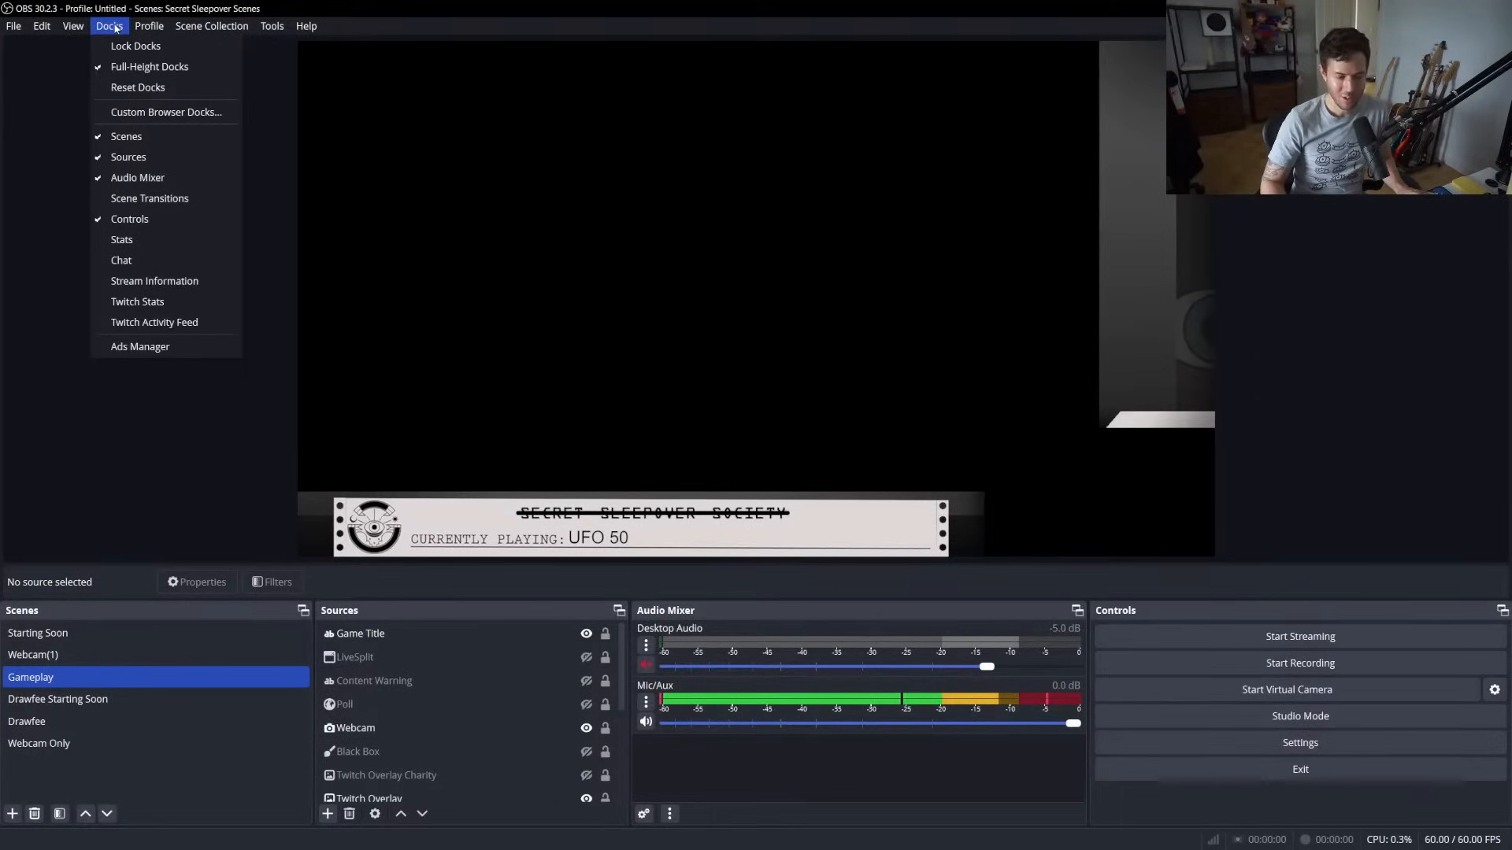
mouse_move(212, 27)
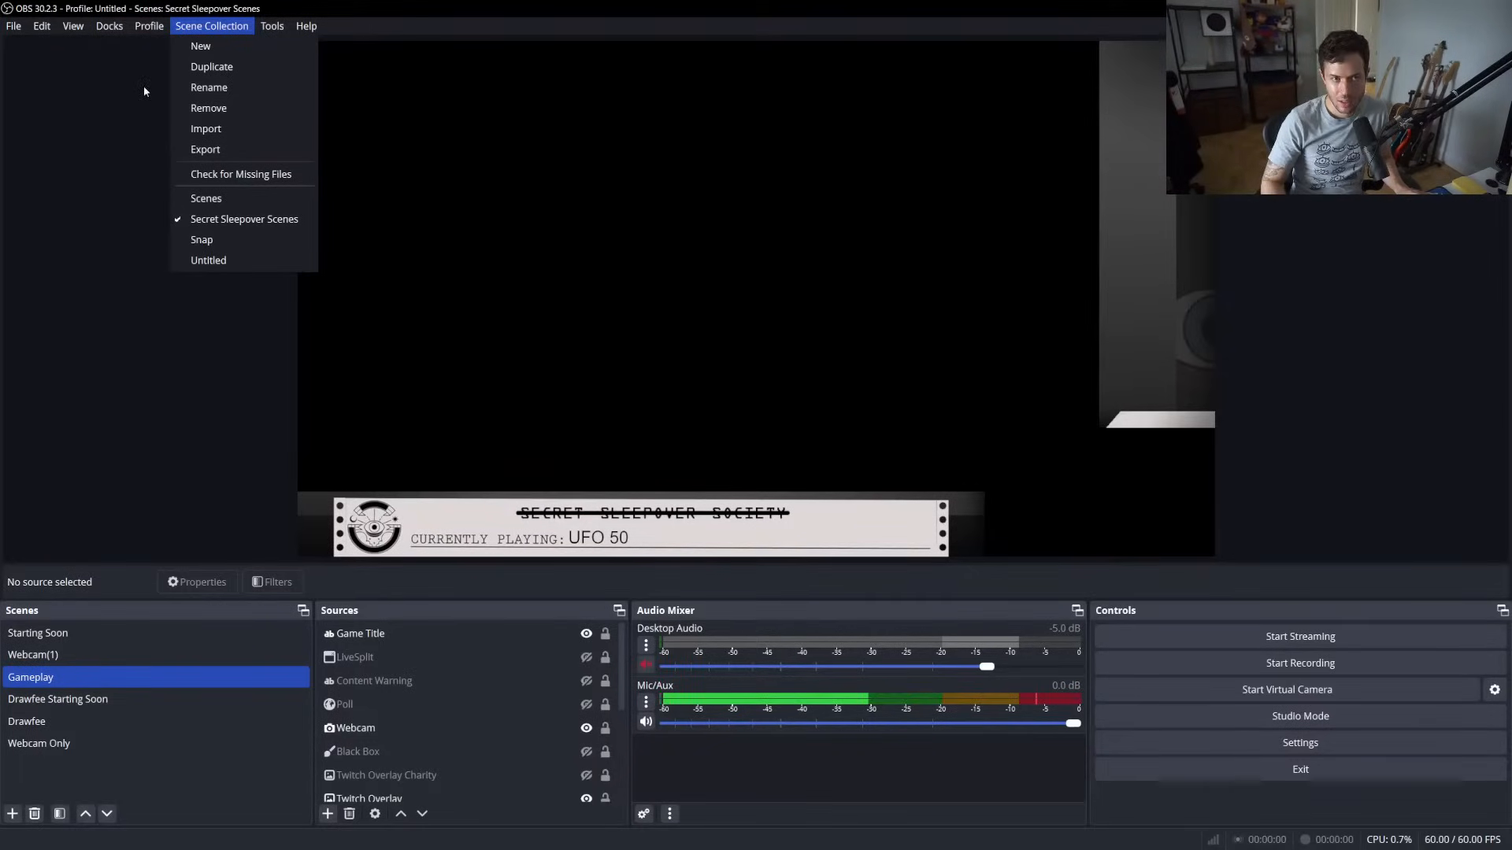
mouse_move(109, 26)
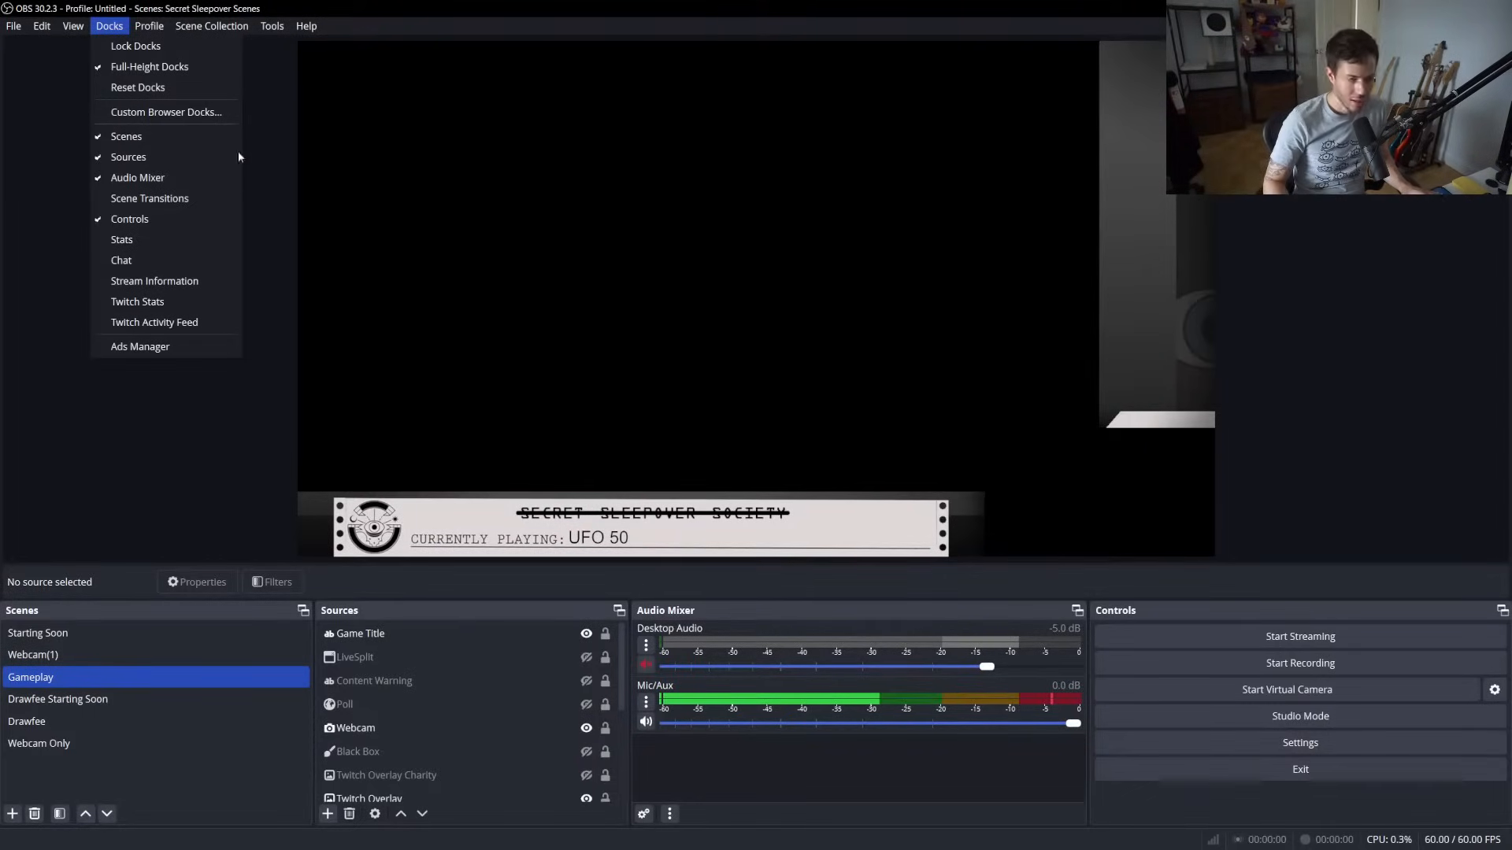
left_click(188, 260)
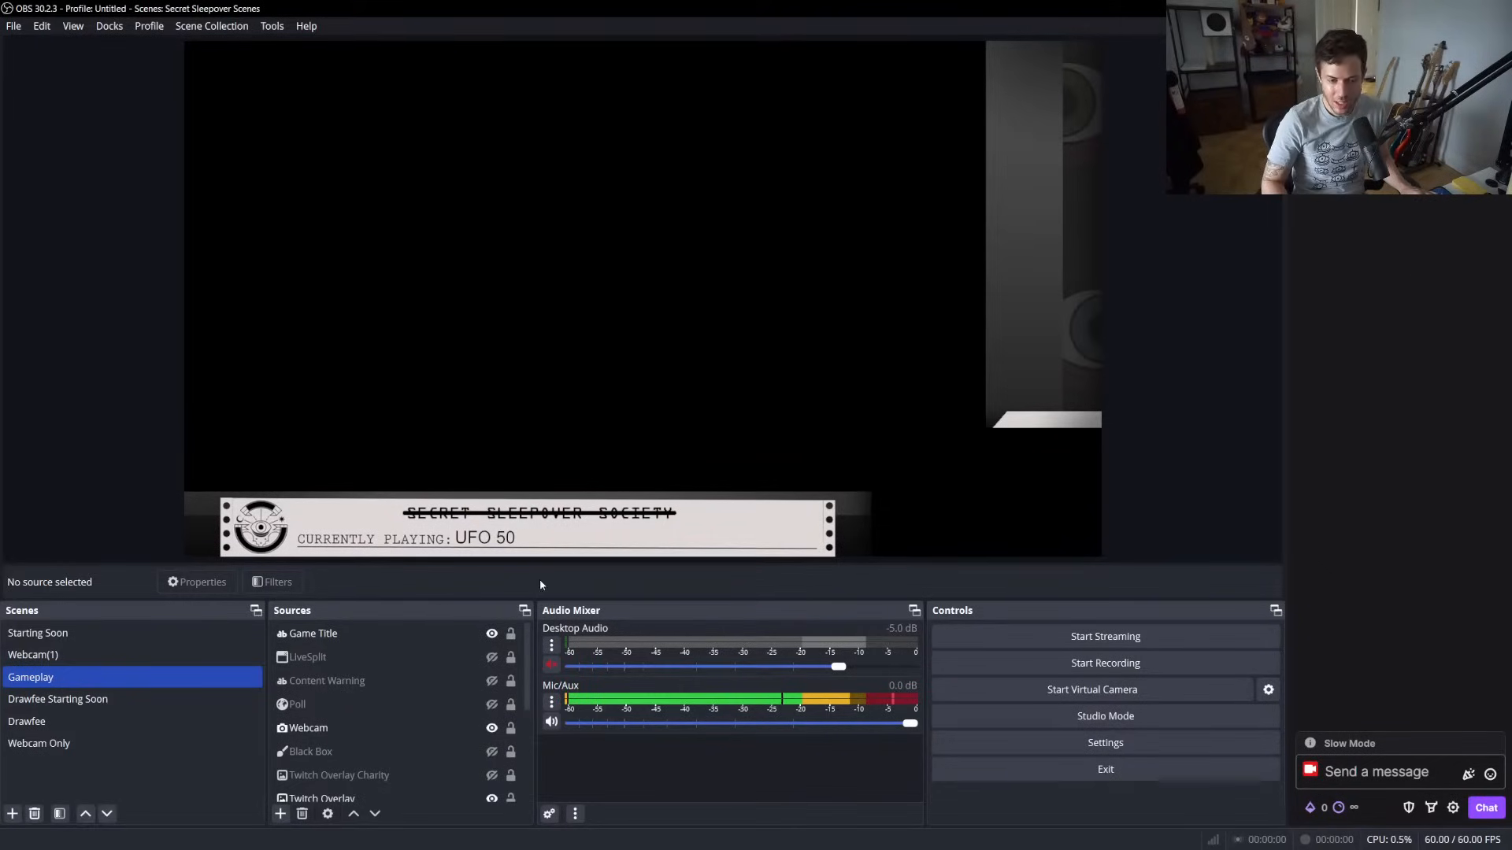
left_click(487, 690)
scroll(479, 690, "down", 1)
left_click(451, 690)
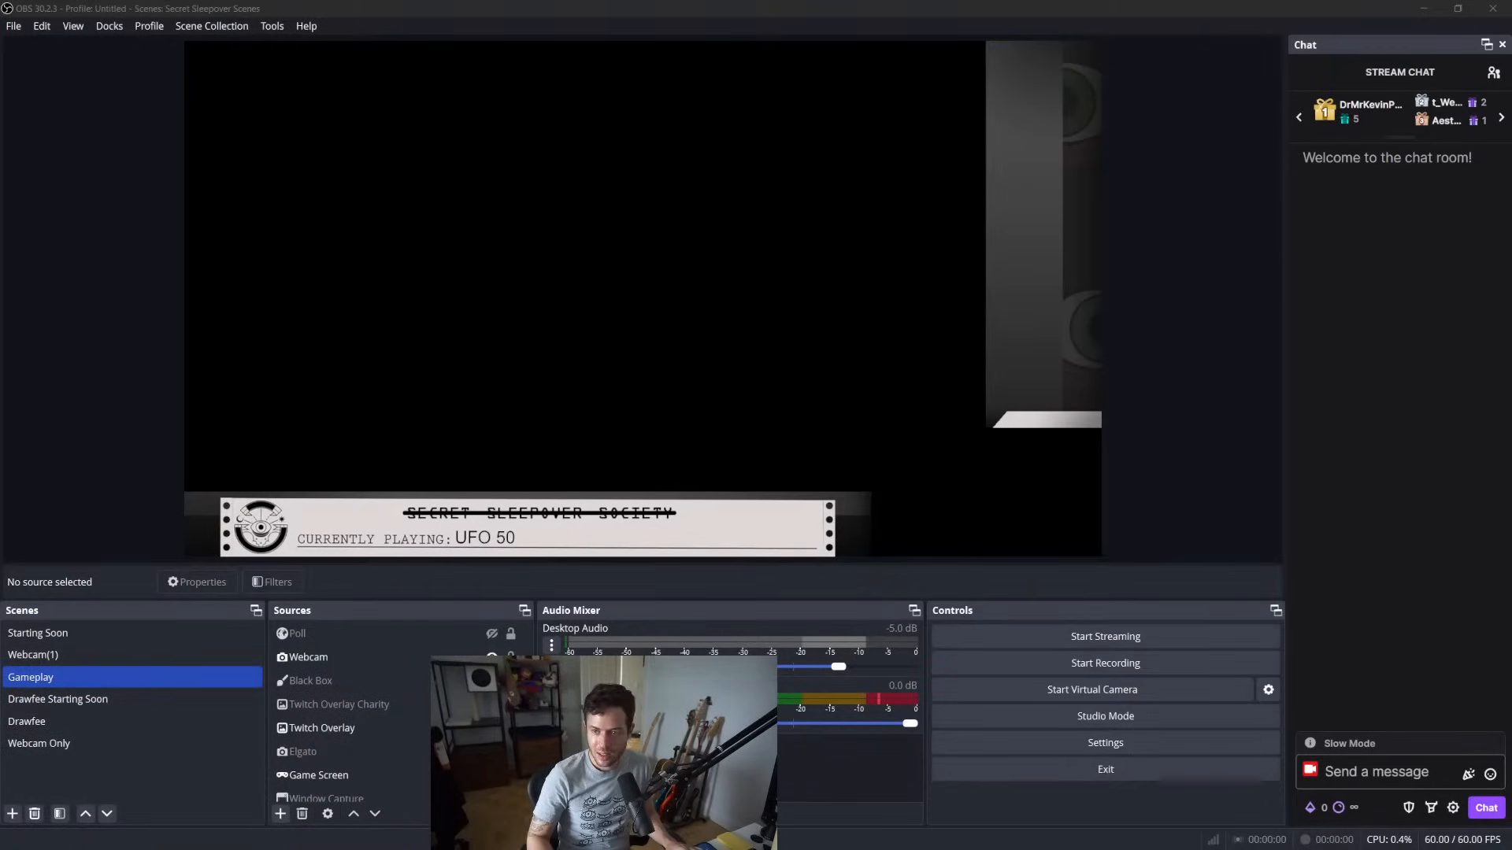
left_click(602, 580)
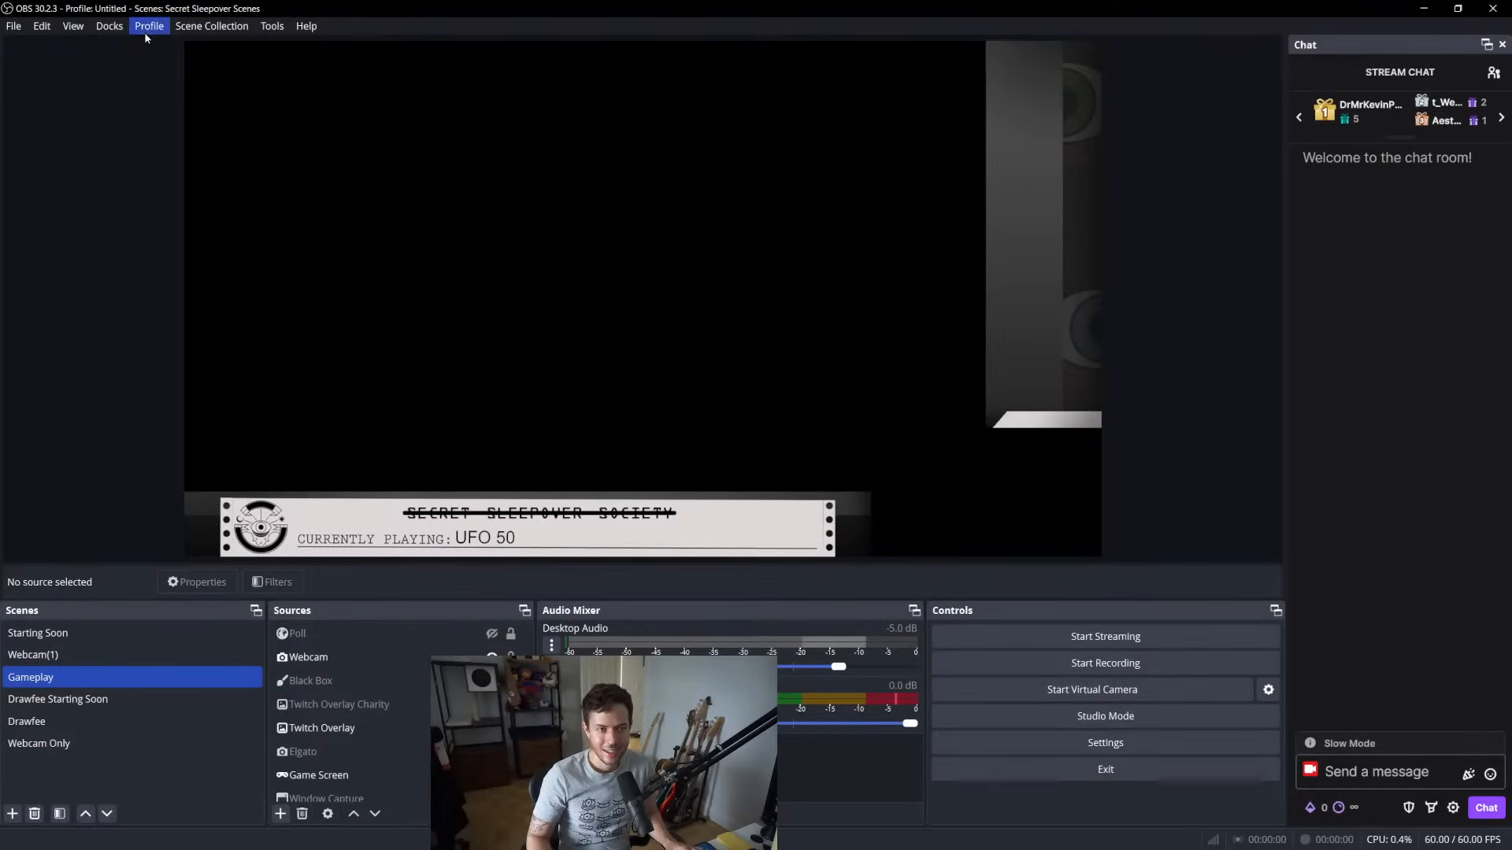
Show the Stream Information dock, and review its title, category, audience, tags, language and content classification fields
left_click(108, 27)
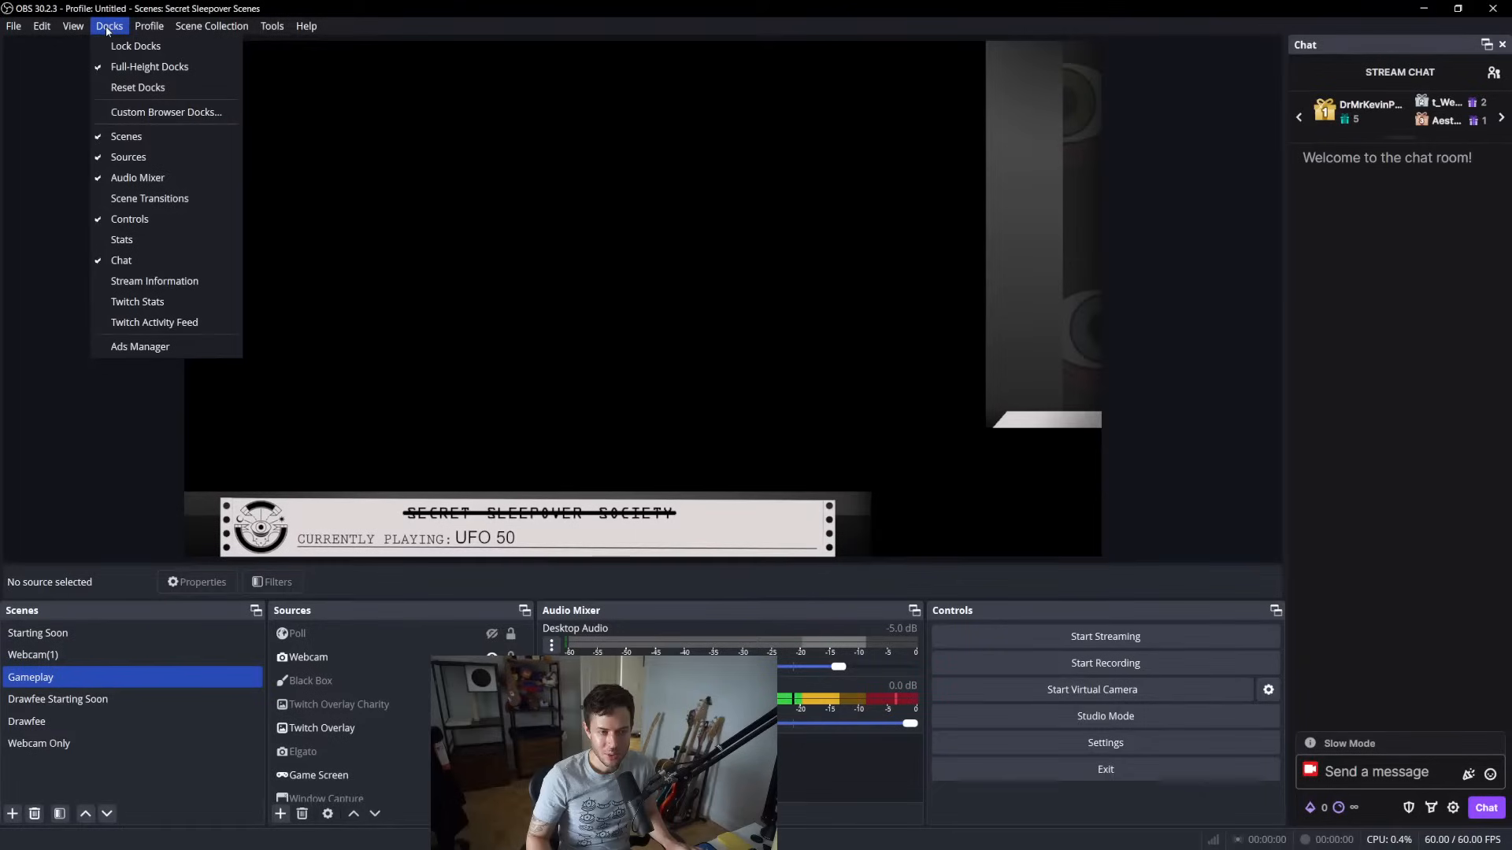
left_click(155, 239)
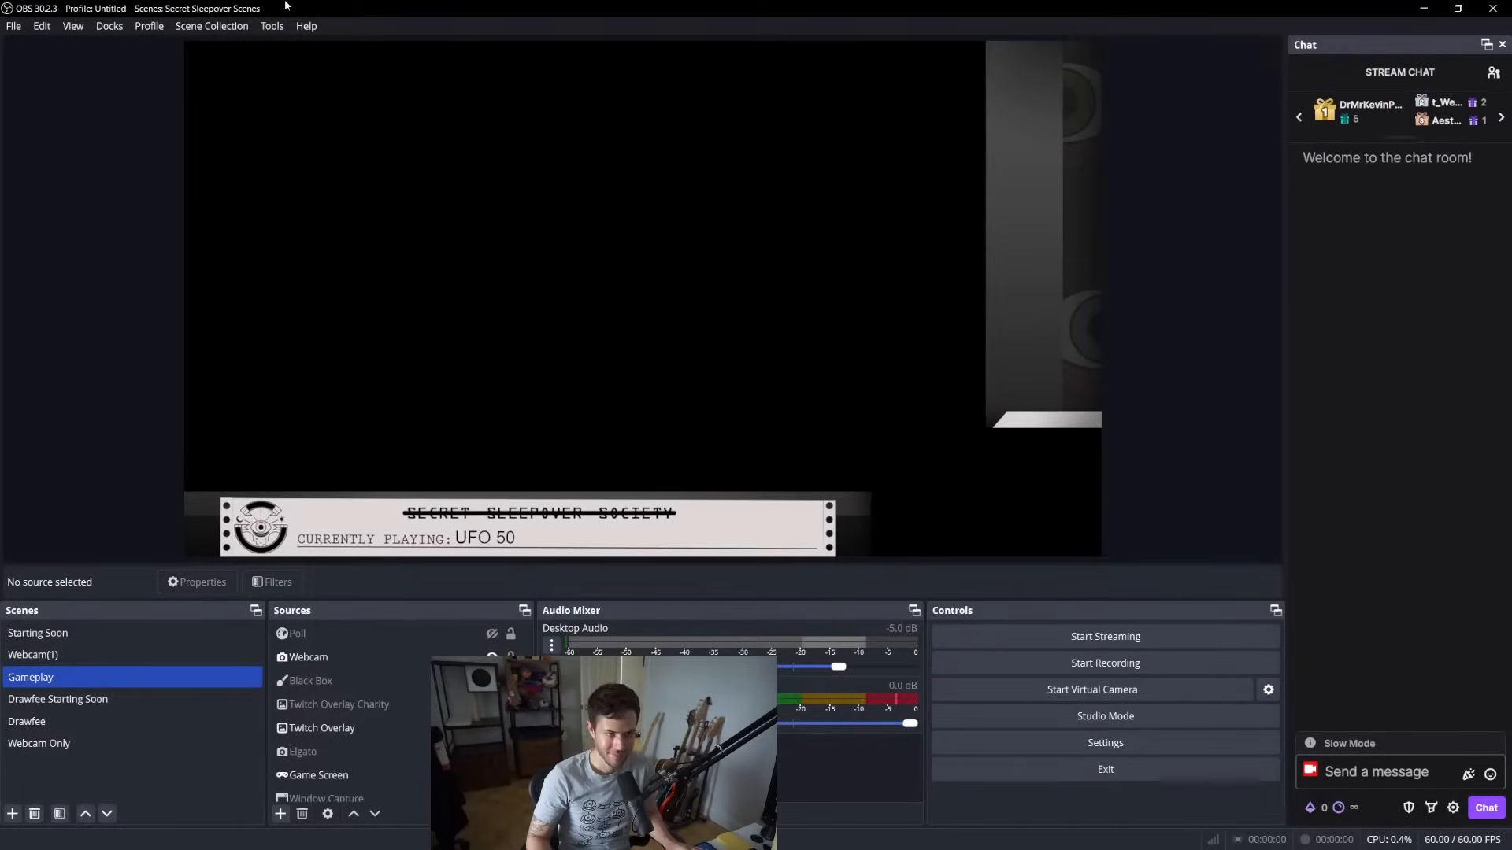
left_click(120, 29)
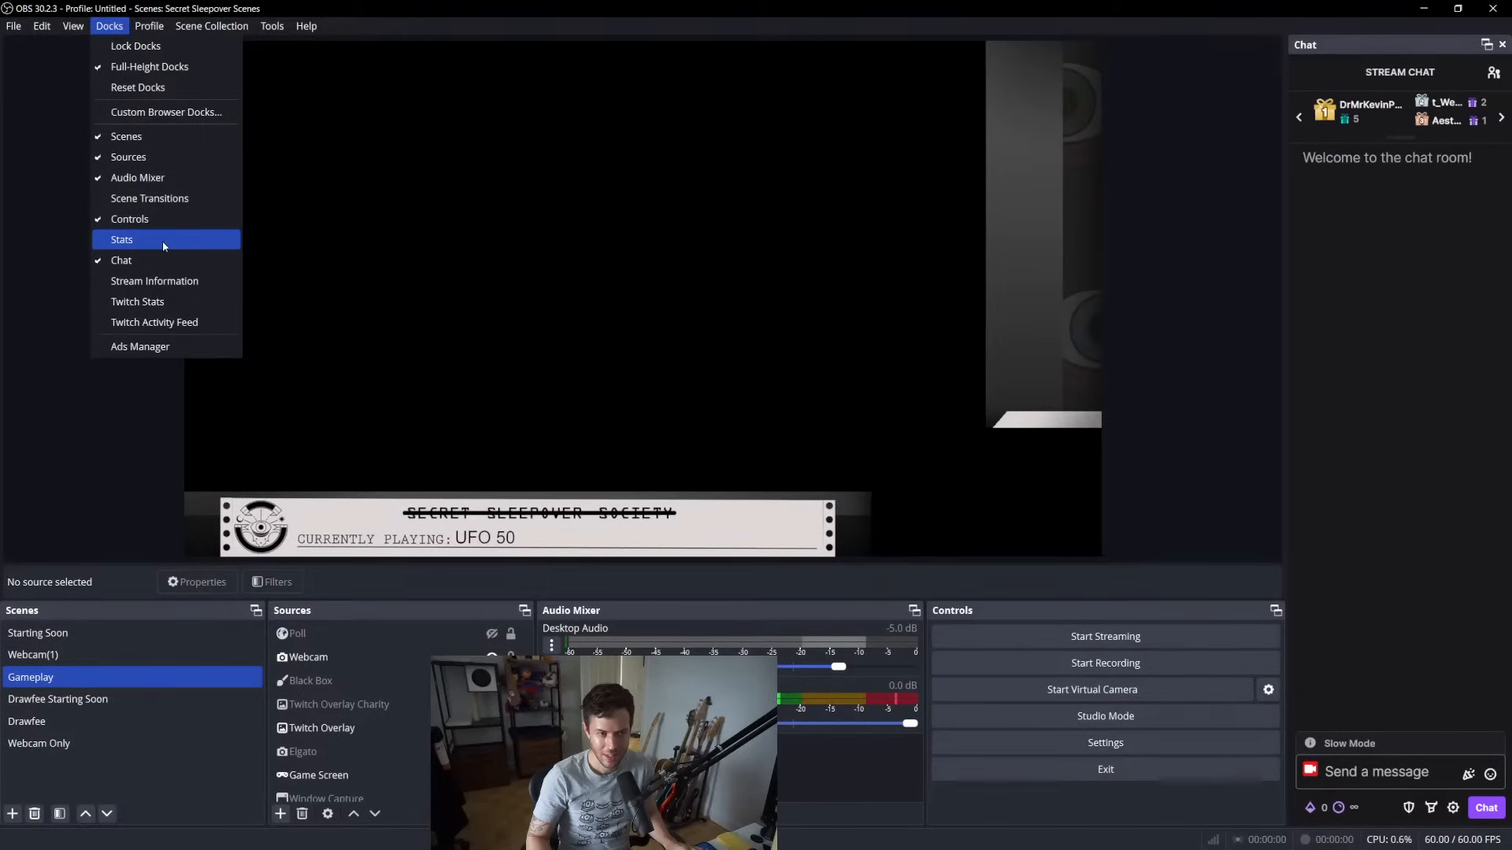
left_click(158, 285)
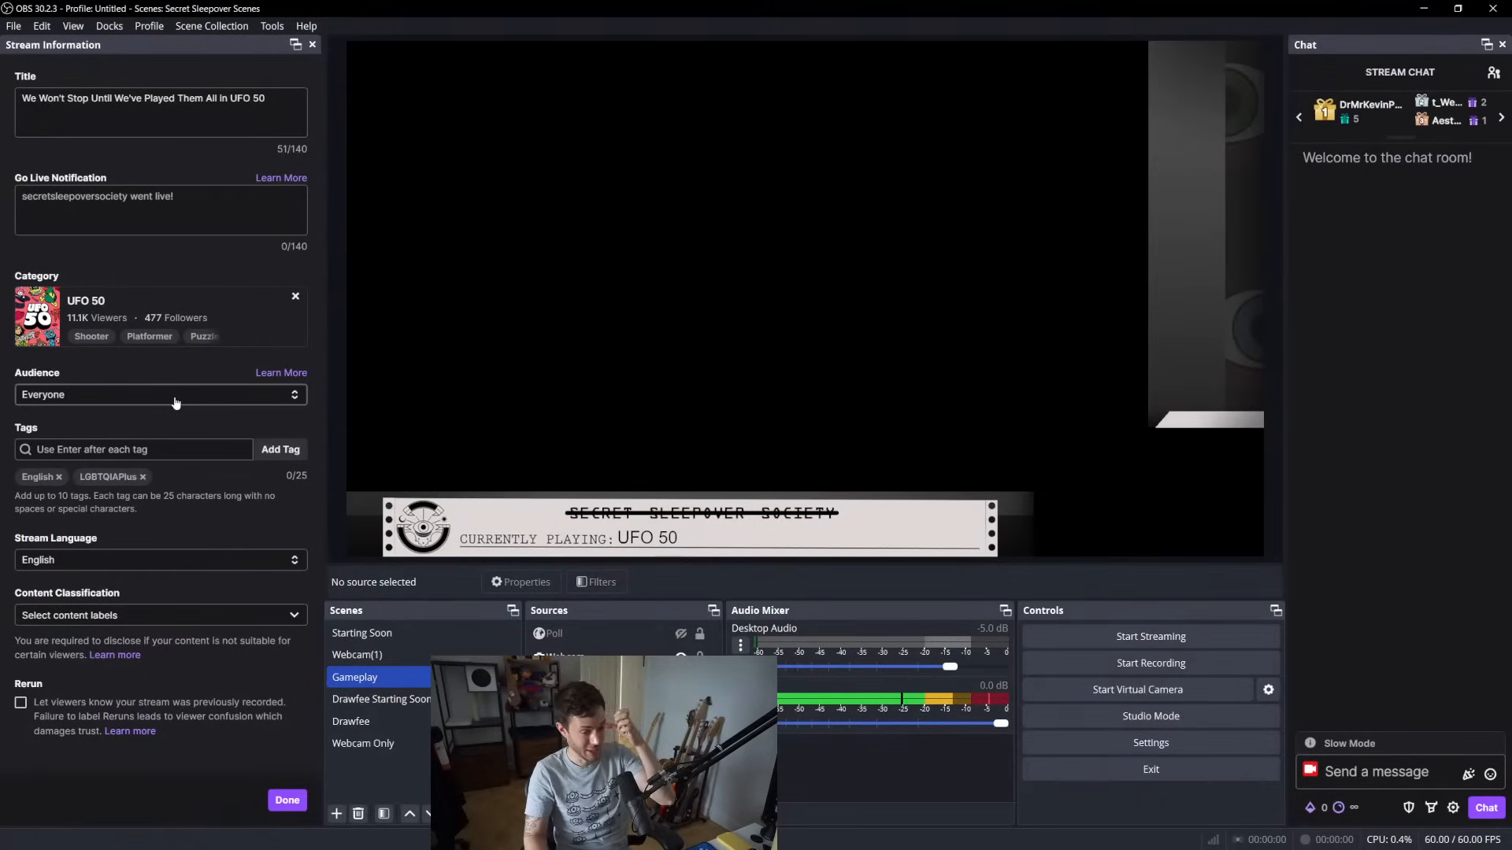
scroll(176, 402, "down", 2)
scroll(175, 402, "up", 1)
scroll(173, 402, "down", 1)
scroll(173, 397, "down", 1)
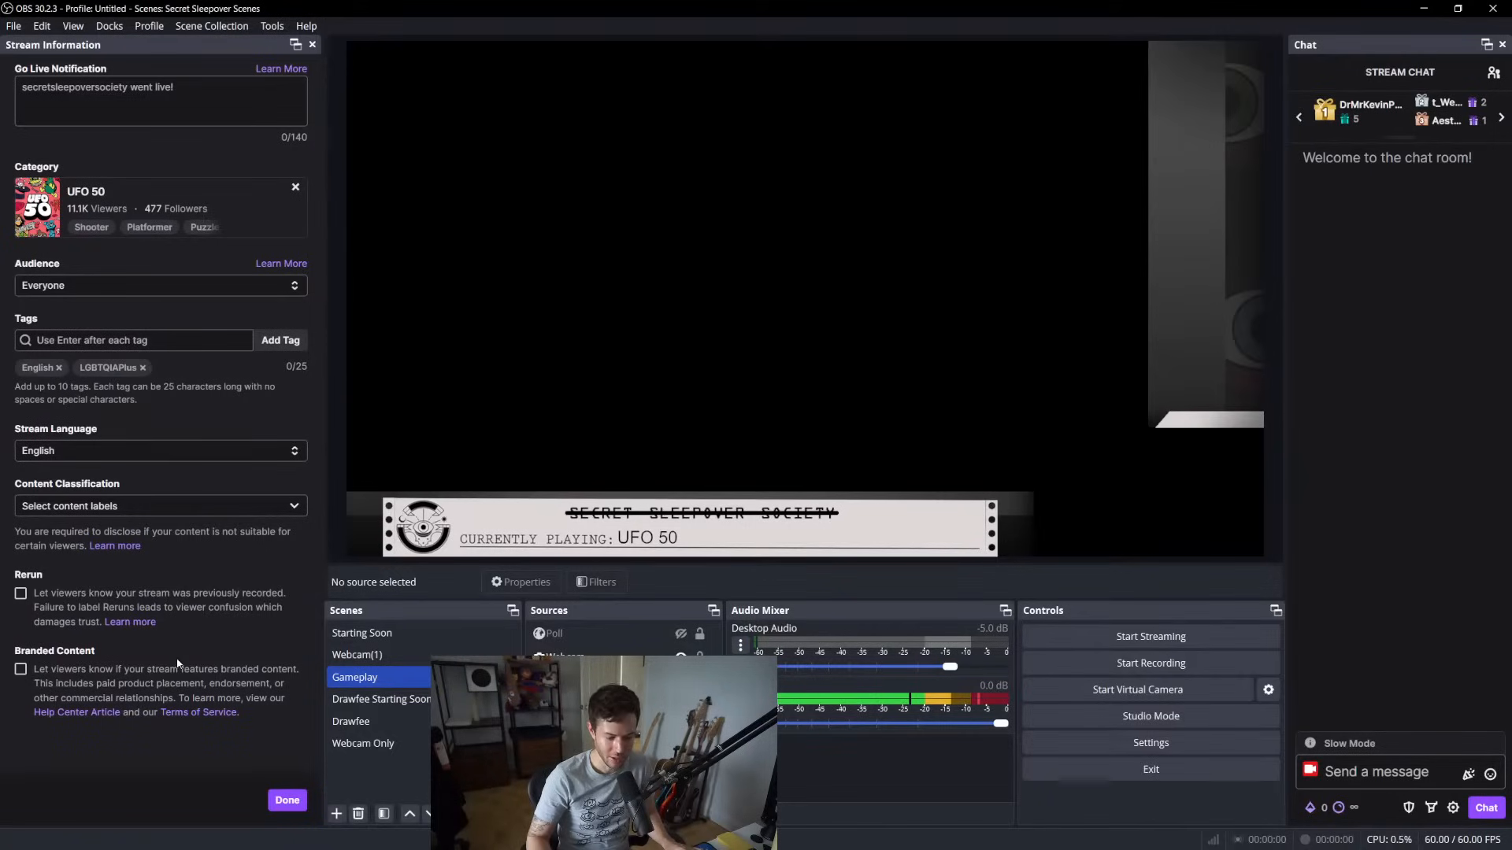
scroll(219, 646, "up", 3)
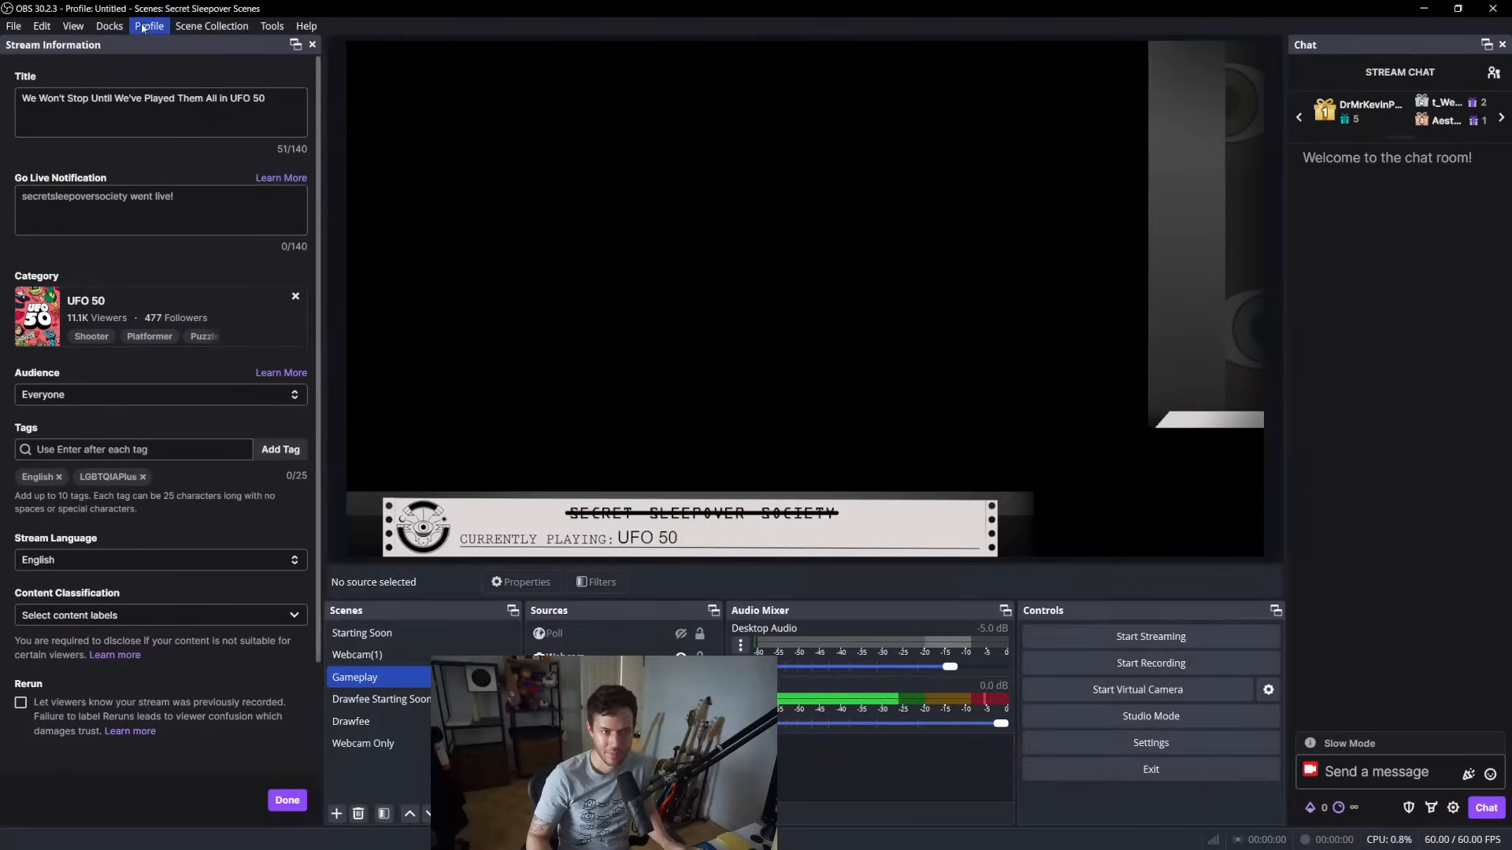
Show the Twitch Stats and Twitch Activity Feed docks, and review the event types in the feed's filter
left_click(110, 26)
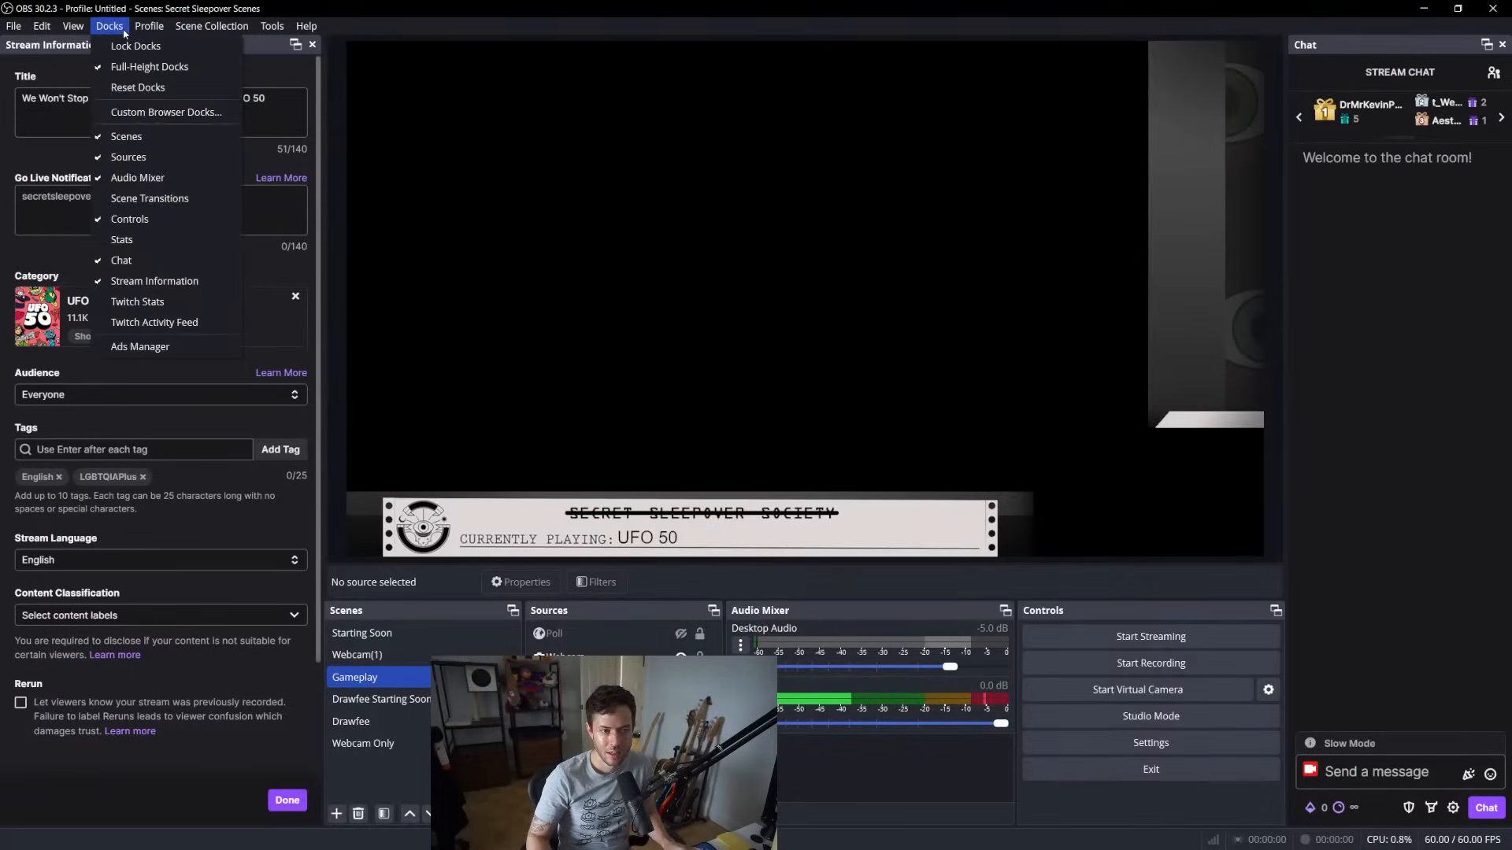
left_click(209, 314)
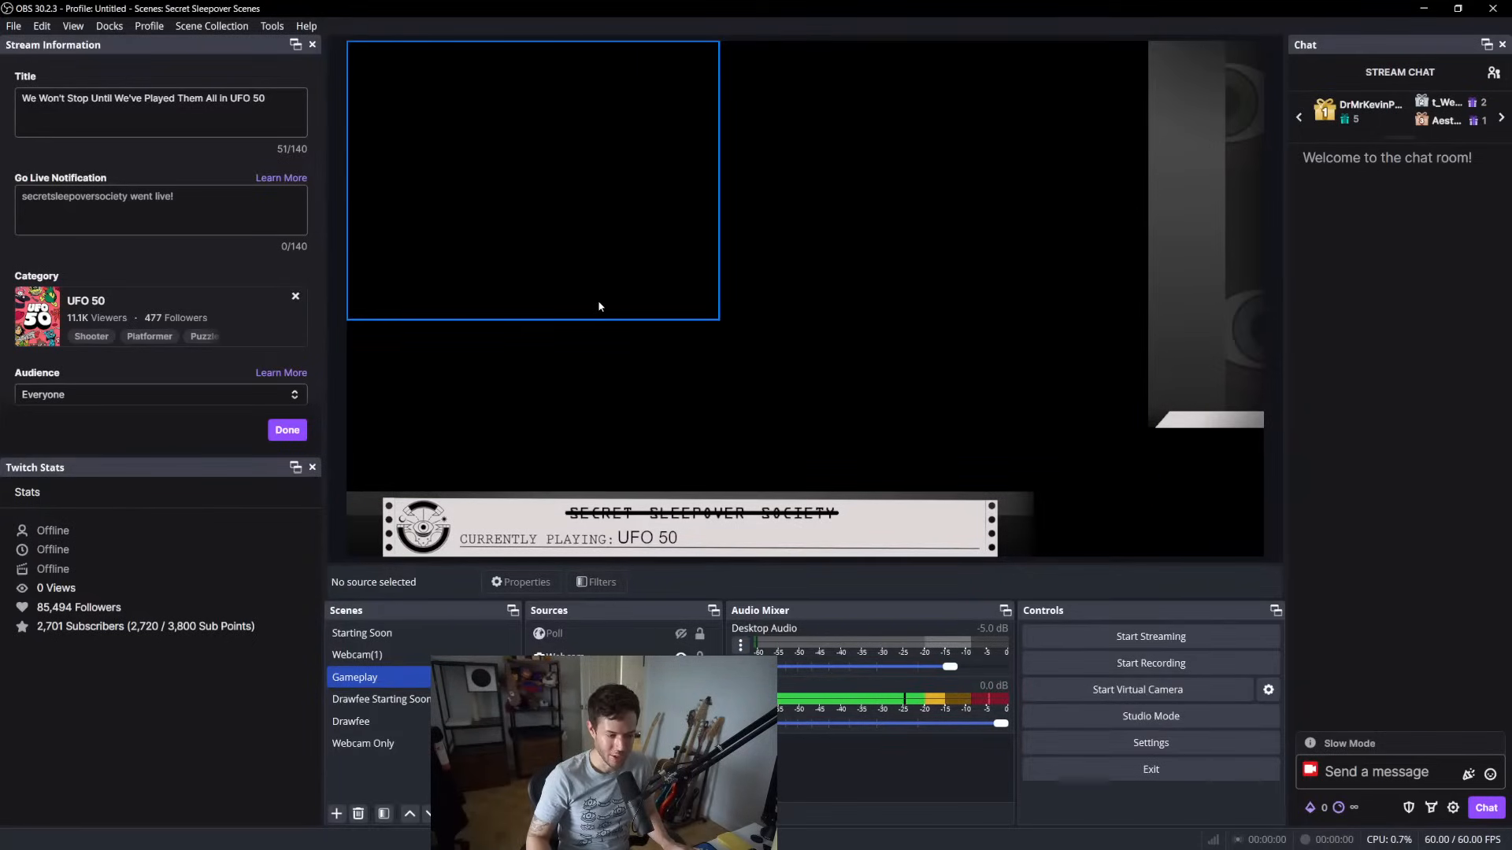
left_click(109, 26)
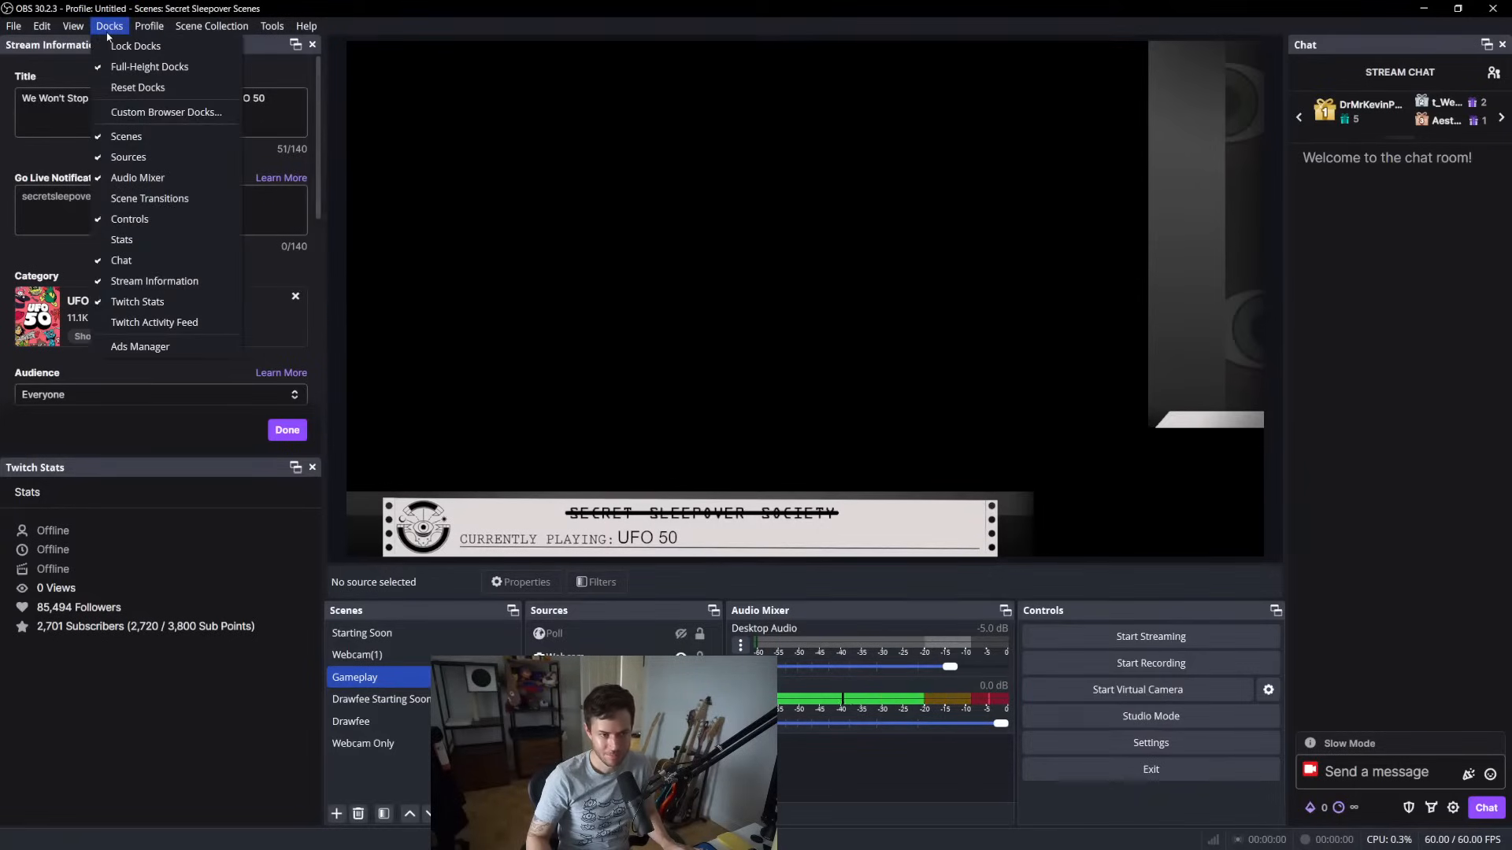
left_click(200, 323)
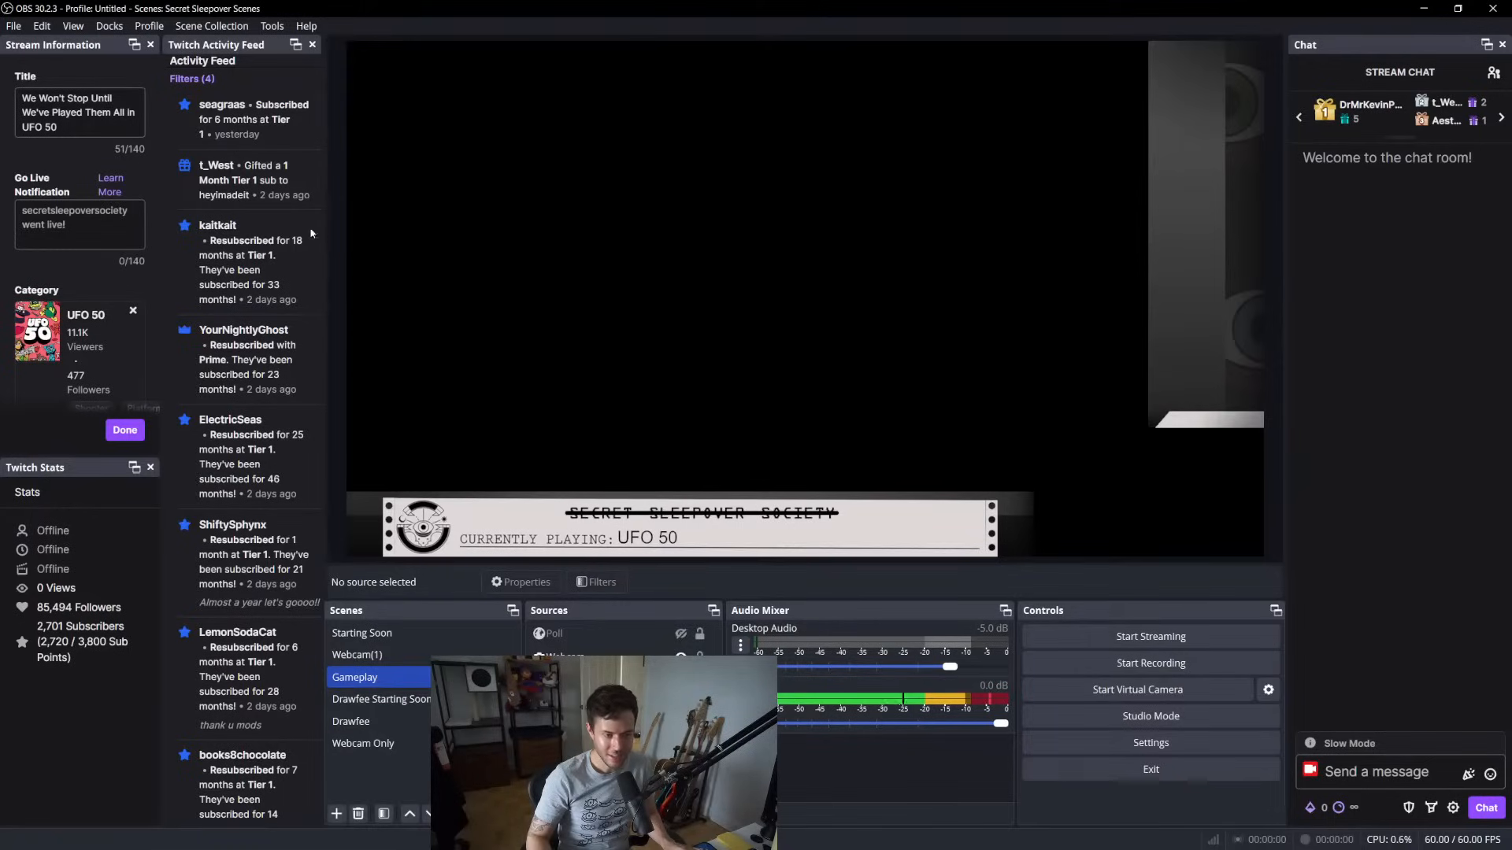
left_click(192, 80)
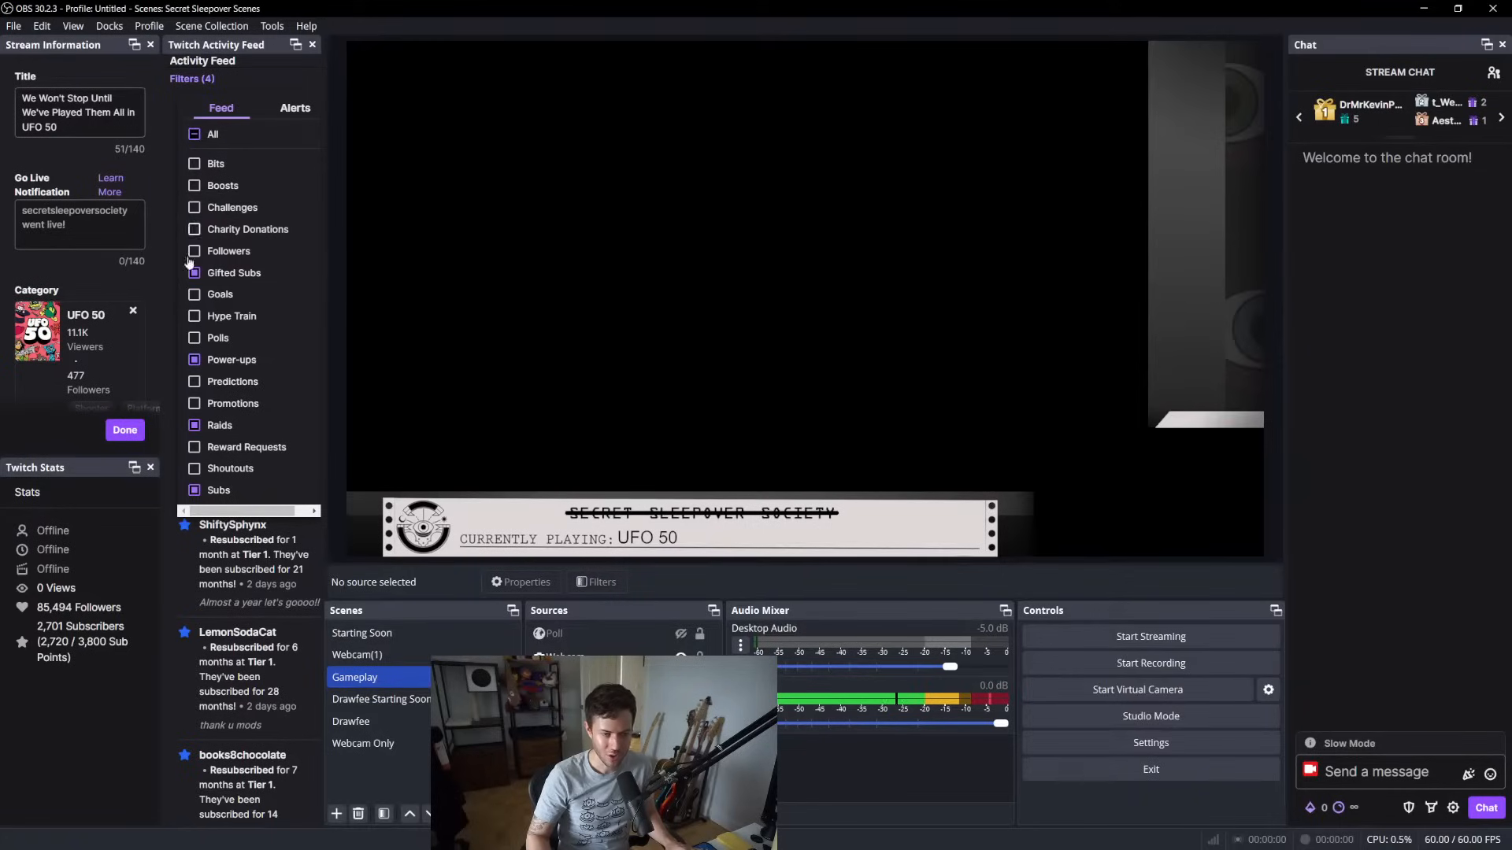
left_click(192, 79)
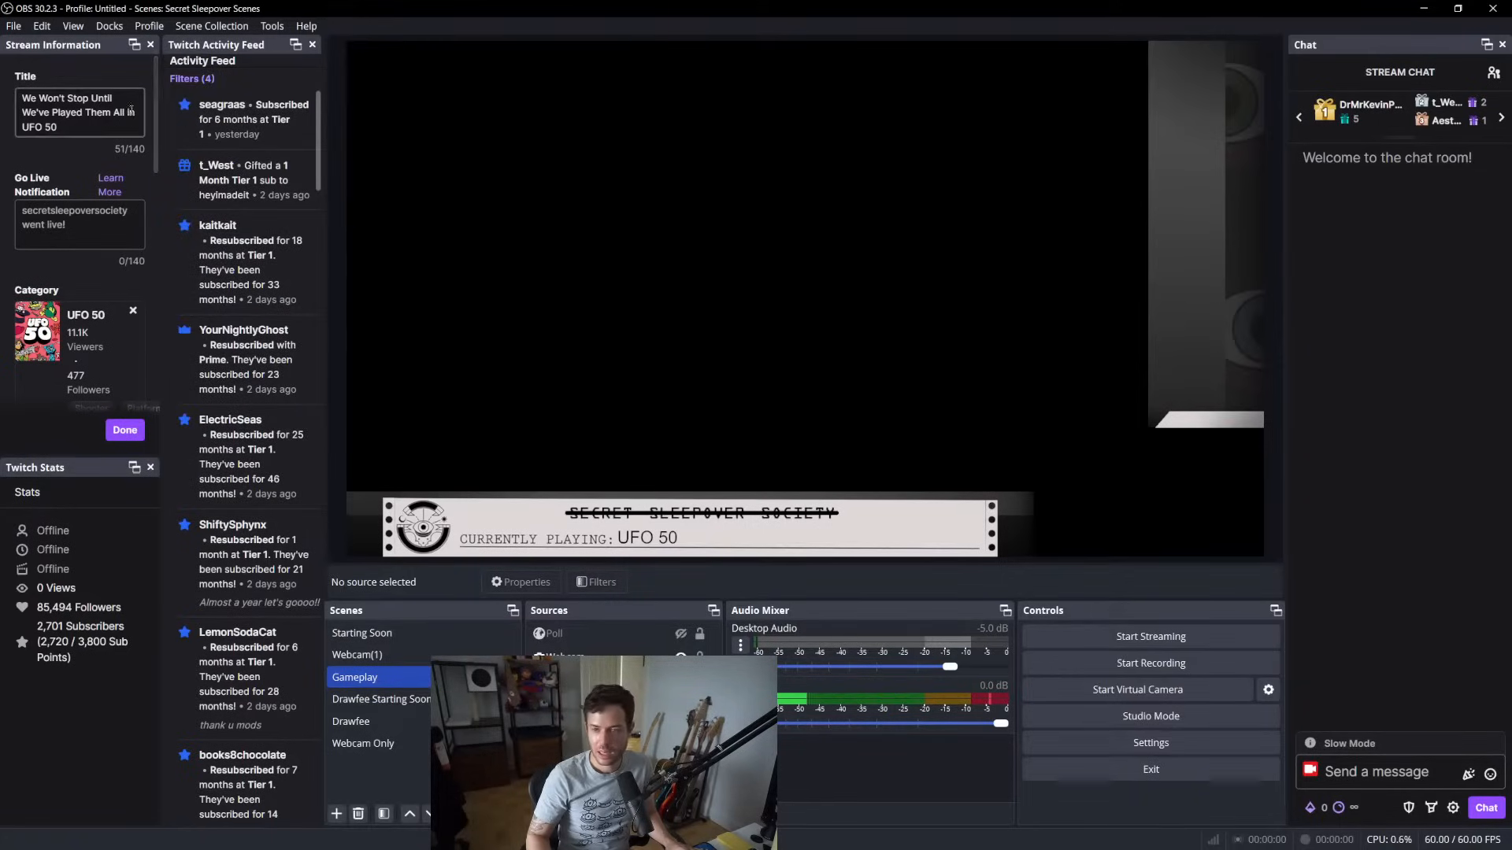
Show the Ads Manager dock, and resize the docks so the Activity Feed is wider than the Stream Information column
left_click(110, 26)
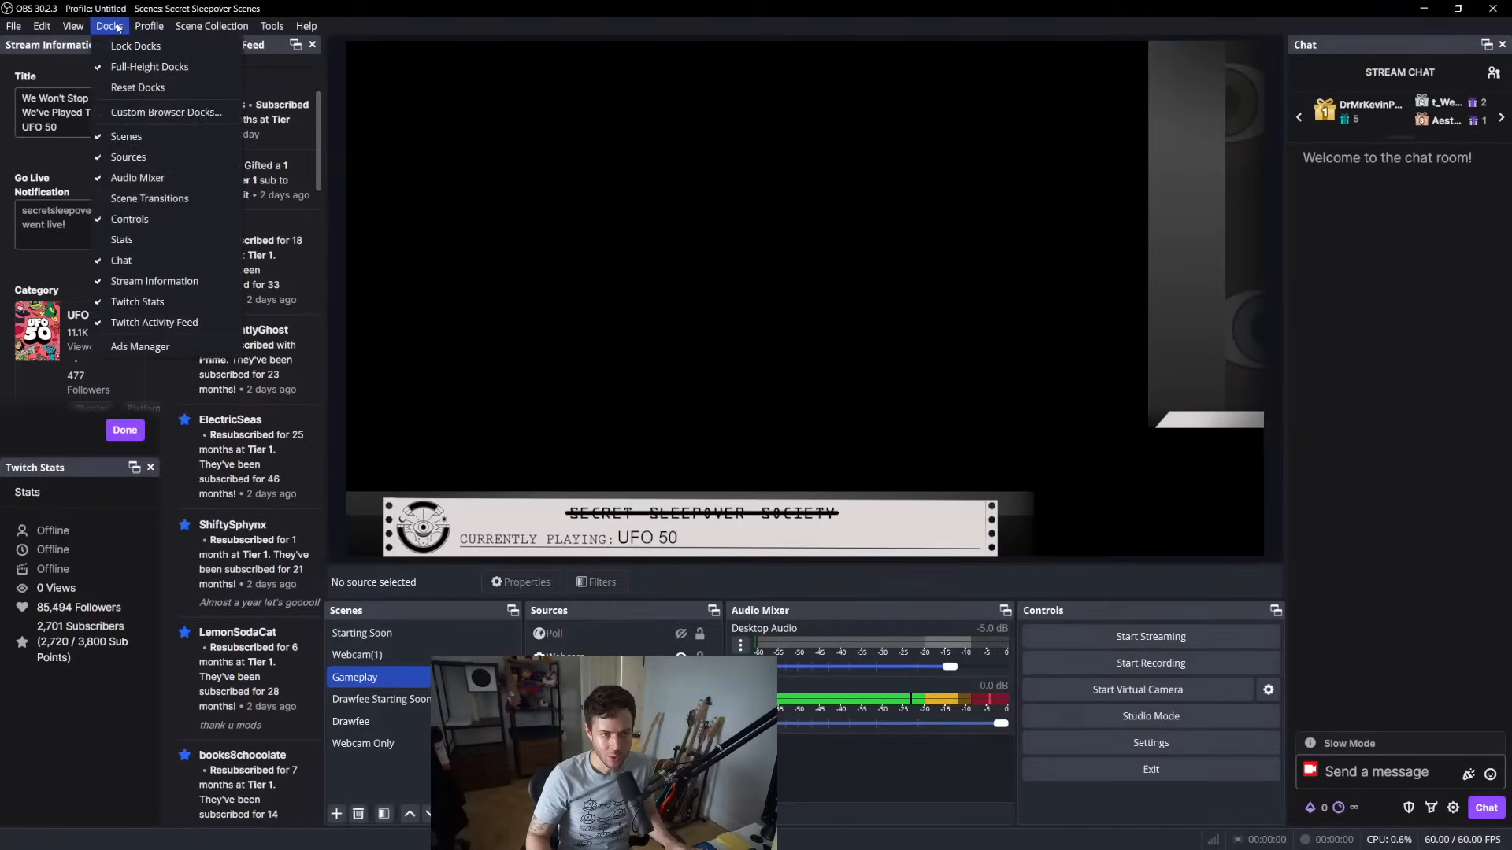
left_click(178, 348)
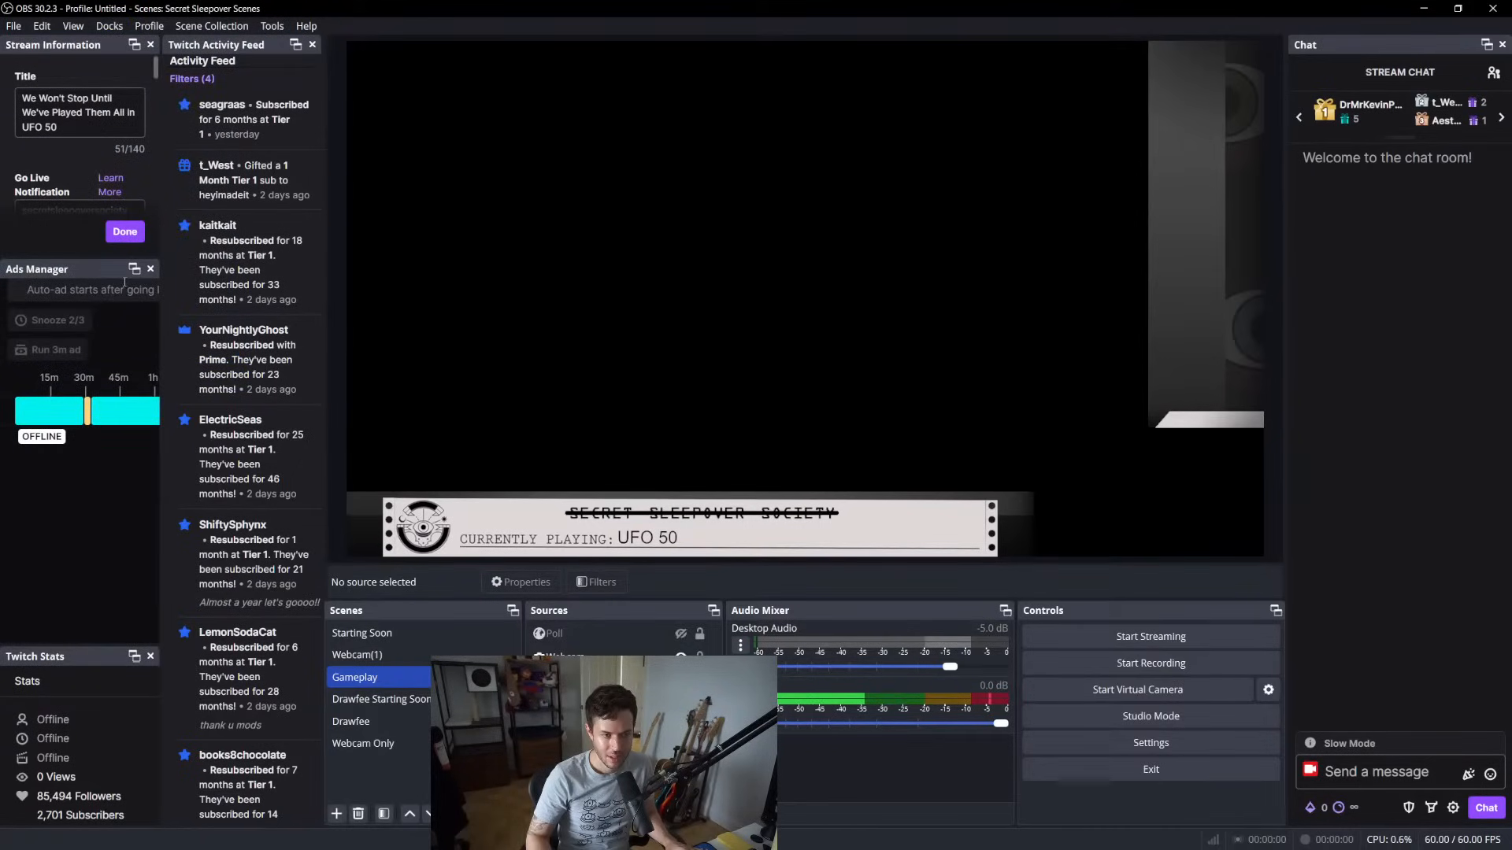
left_click_drag(93, 261, 437, 412)
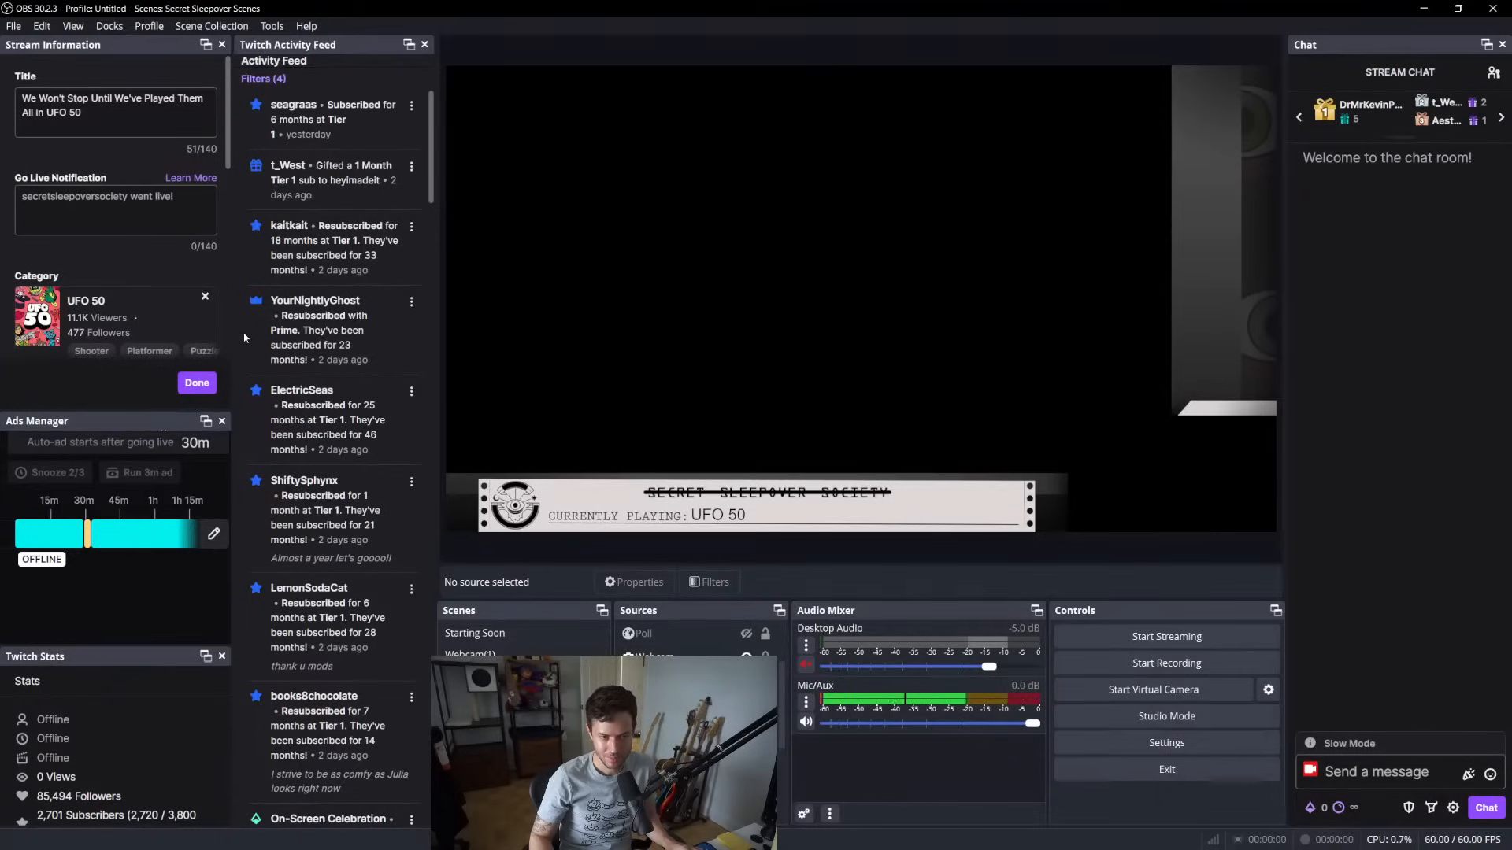
left_click_drag(231, 339, 216, 342)
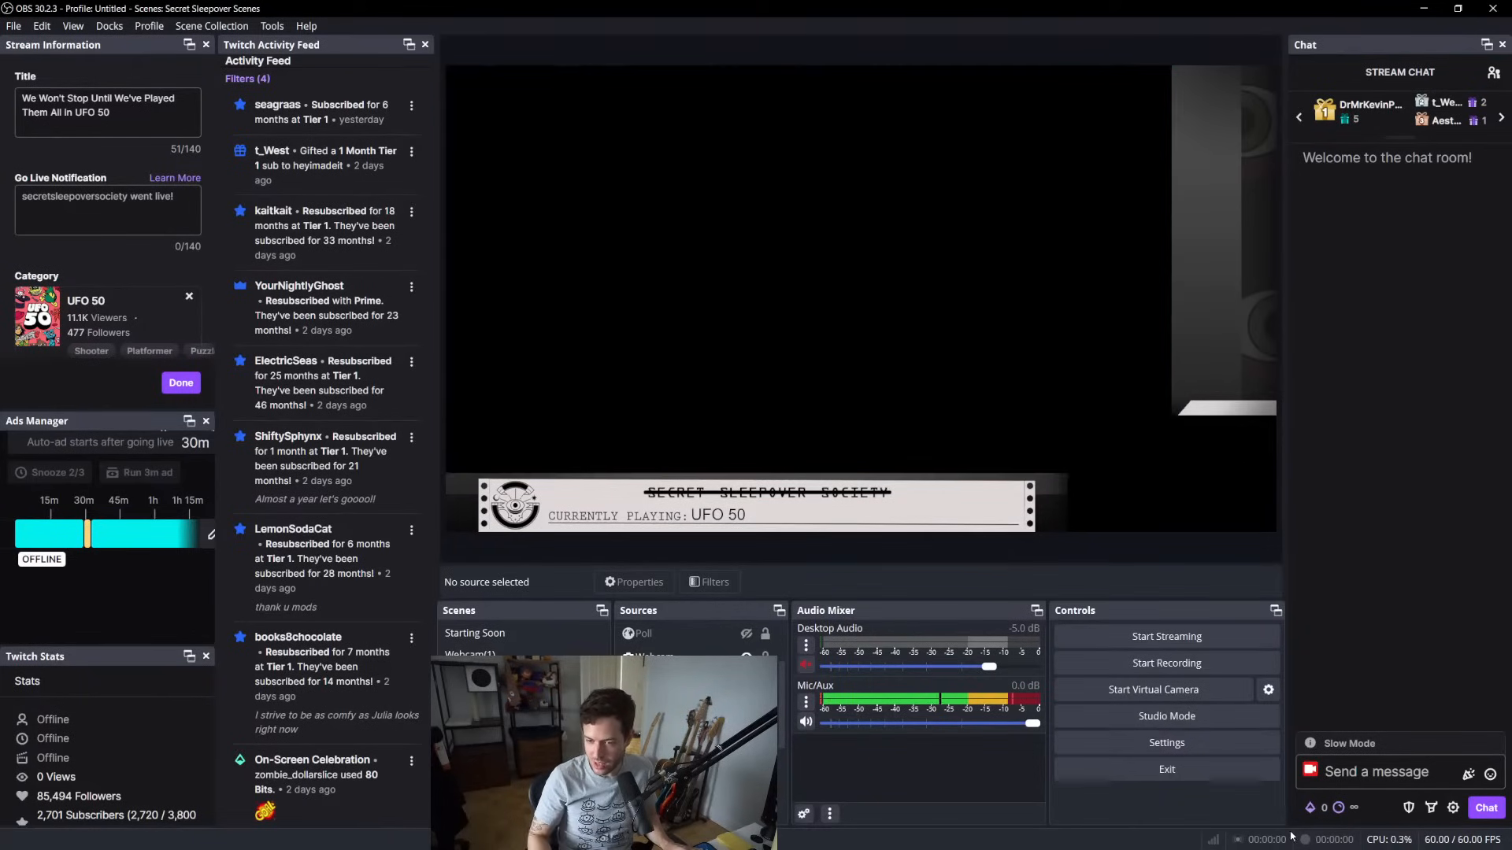
Open the settings and review the Stream options for the Twitch service, server and connected account
left_click(1217, 739)
left_click_drag(748, 146, 532, 163)
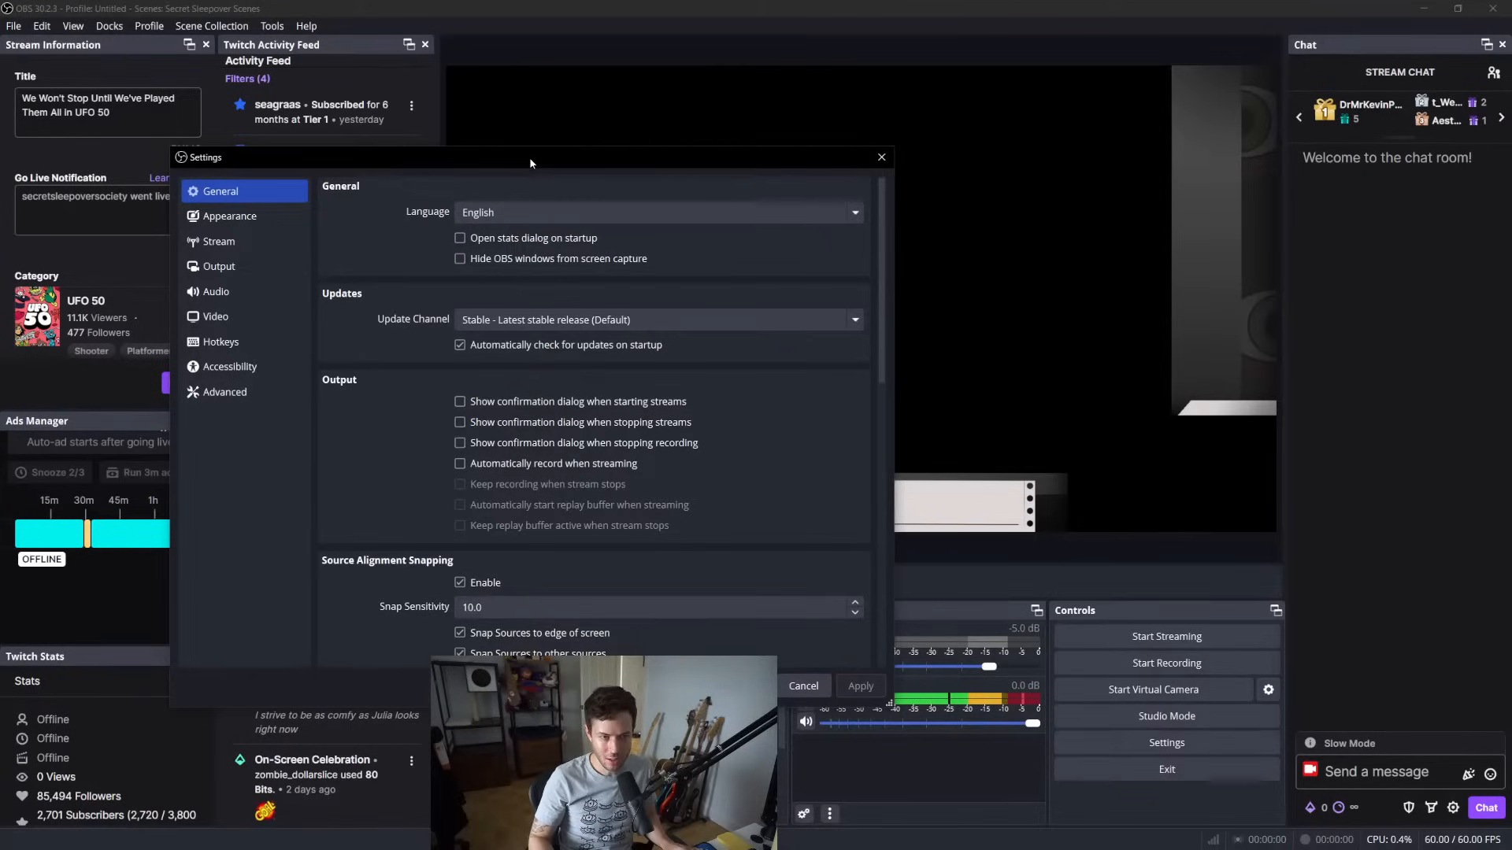
left_click(260, 242)
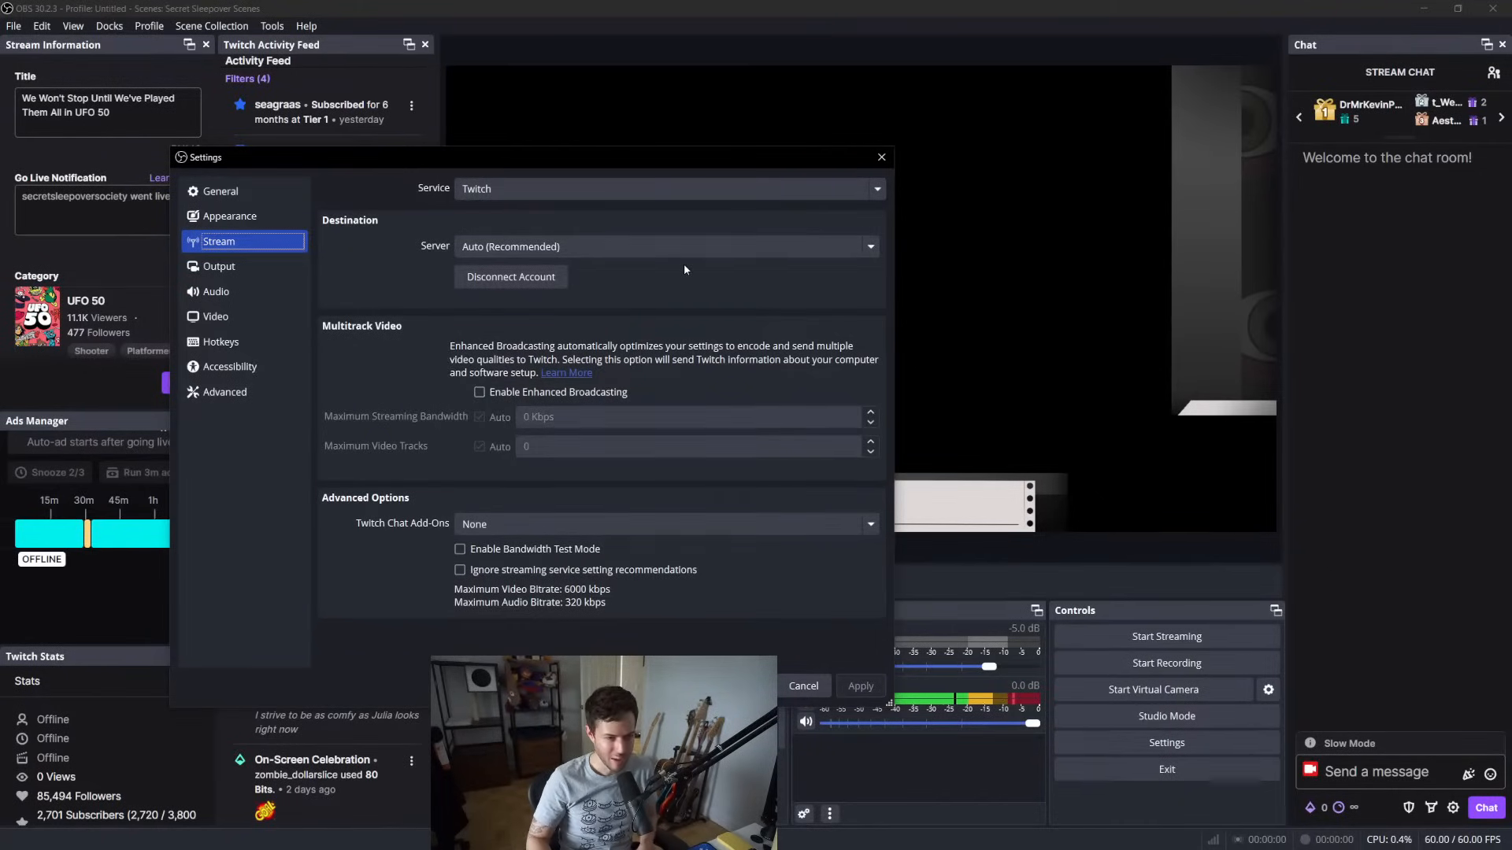
Review the streaming encoder settings under Output, inspect the rate control options and choose CBR
left_click(226, 272)
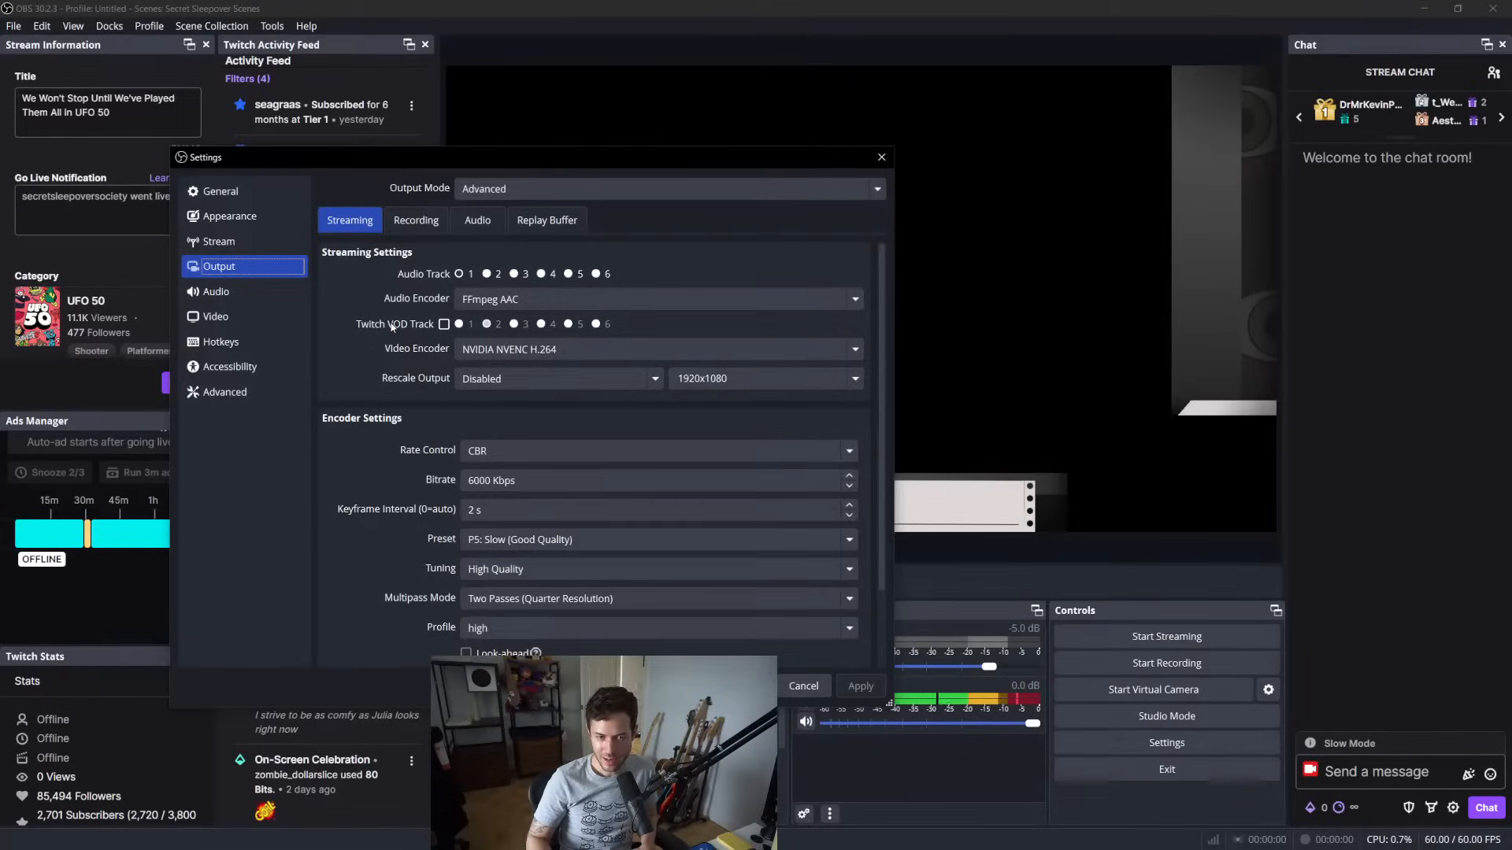
scroll(393, 326, "down", 2)
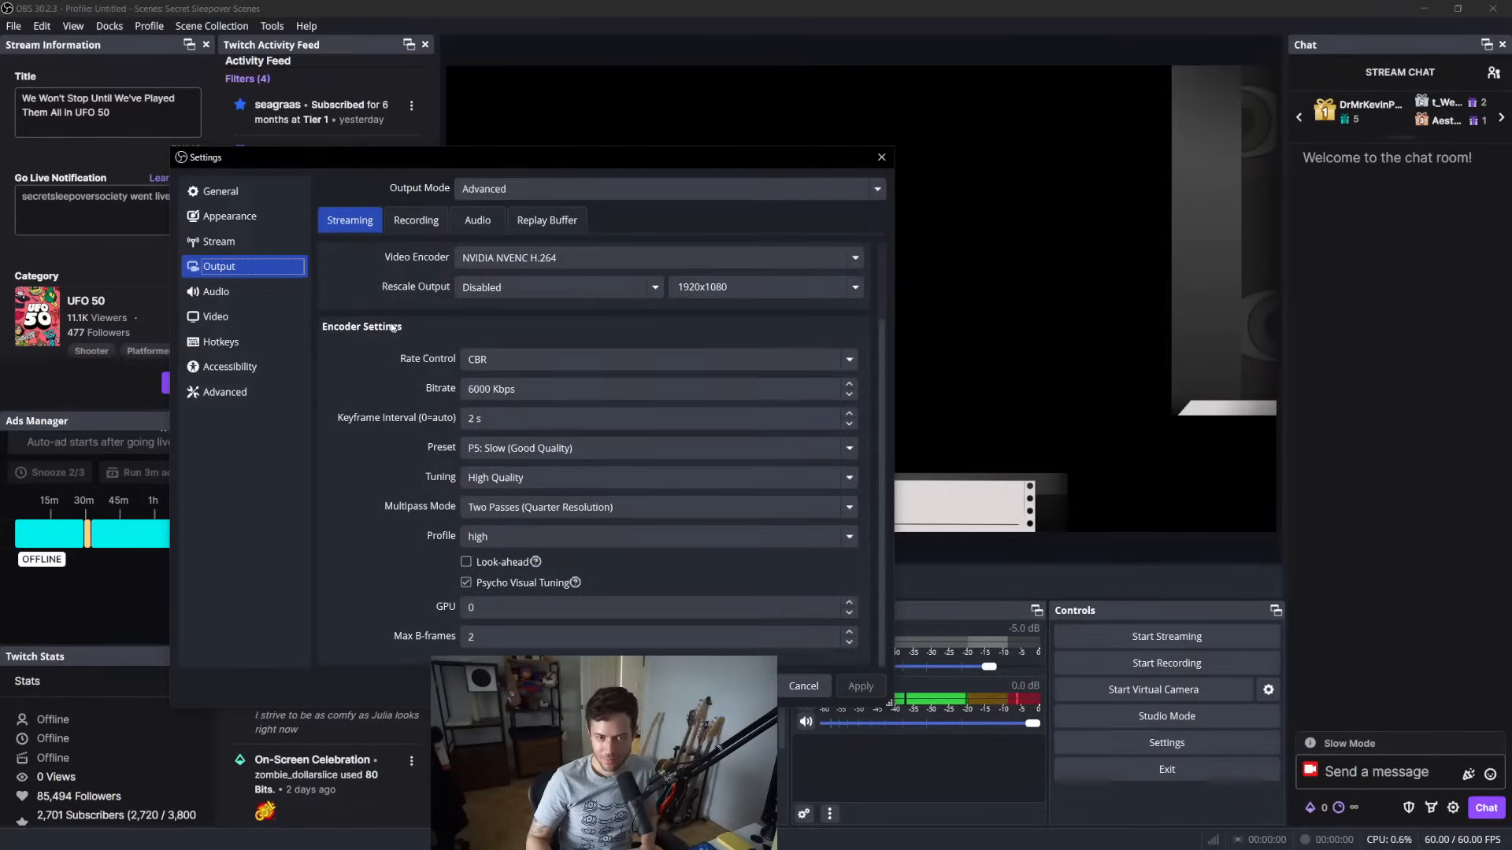
scroll(392, 327, "up", 2)
scroll(336, 328, "down", 2)
scroll(335, 329, "up", 2)
scroll(880, 437, "down", 2)
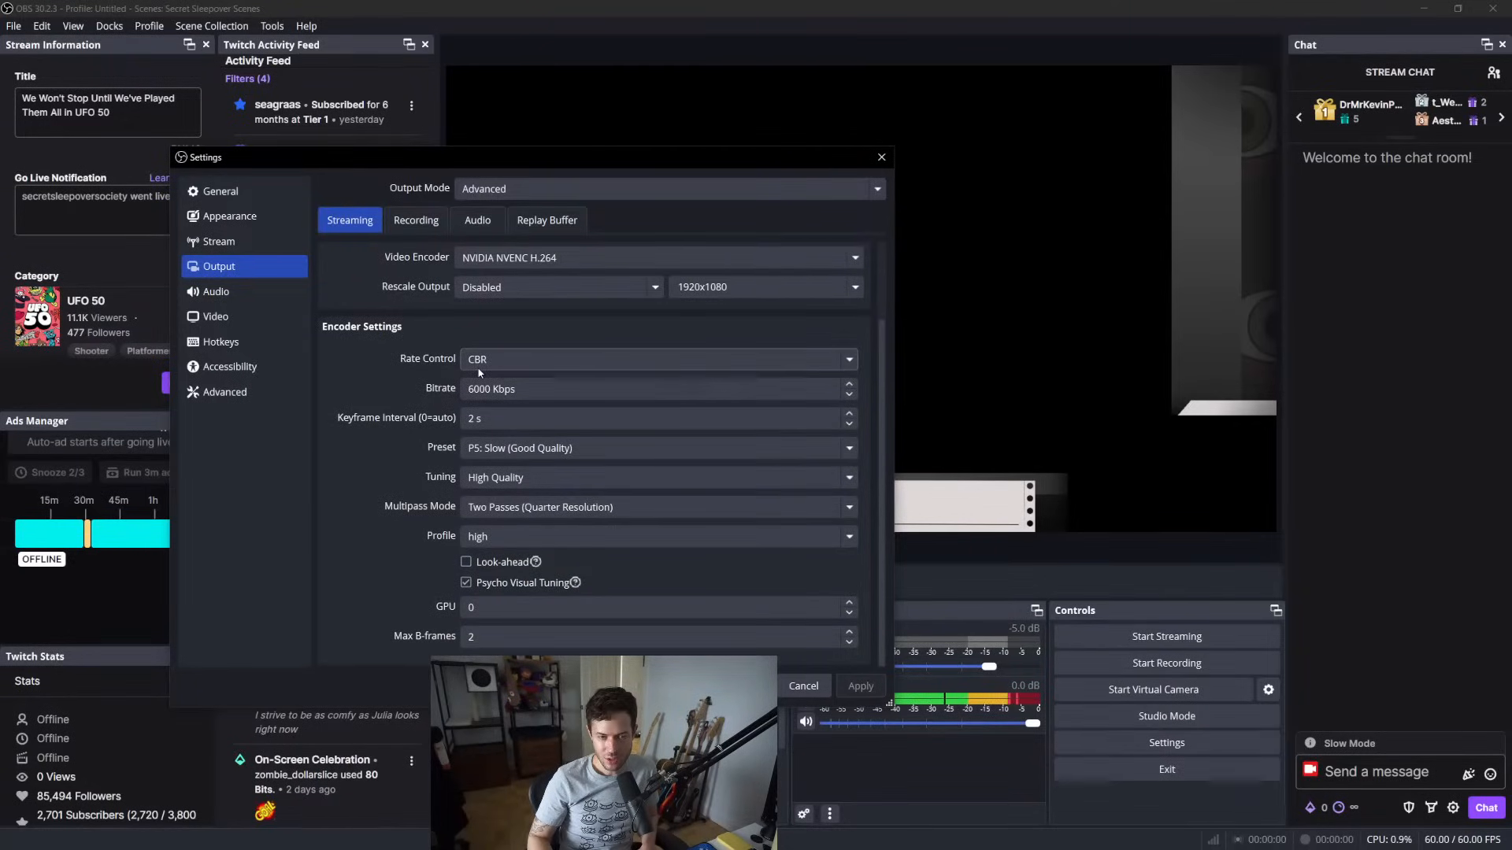
left_click(584, 377)
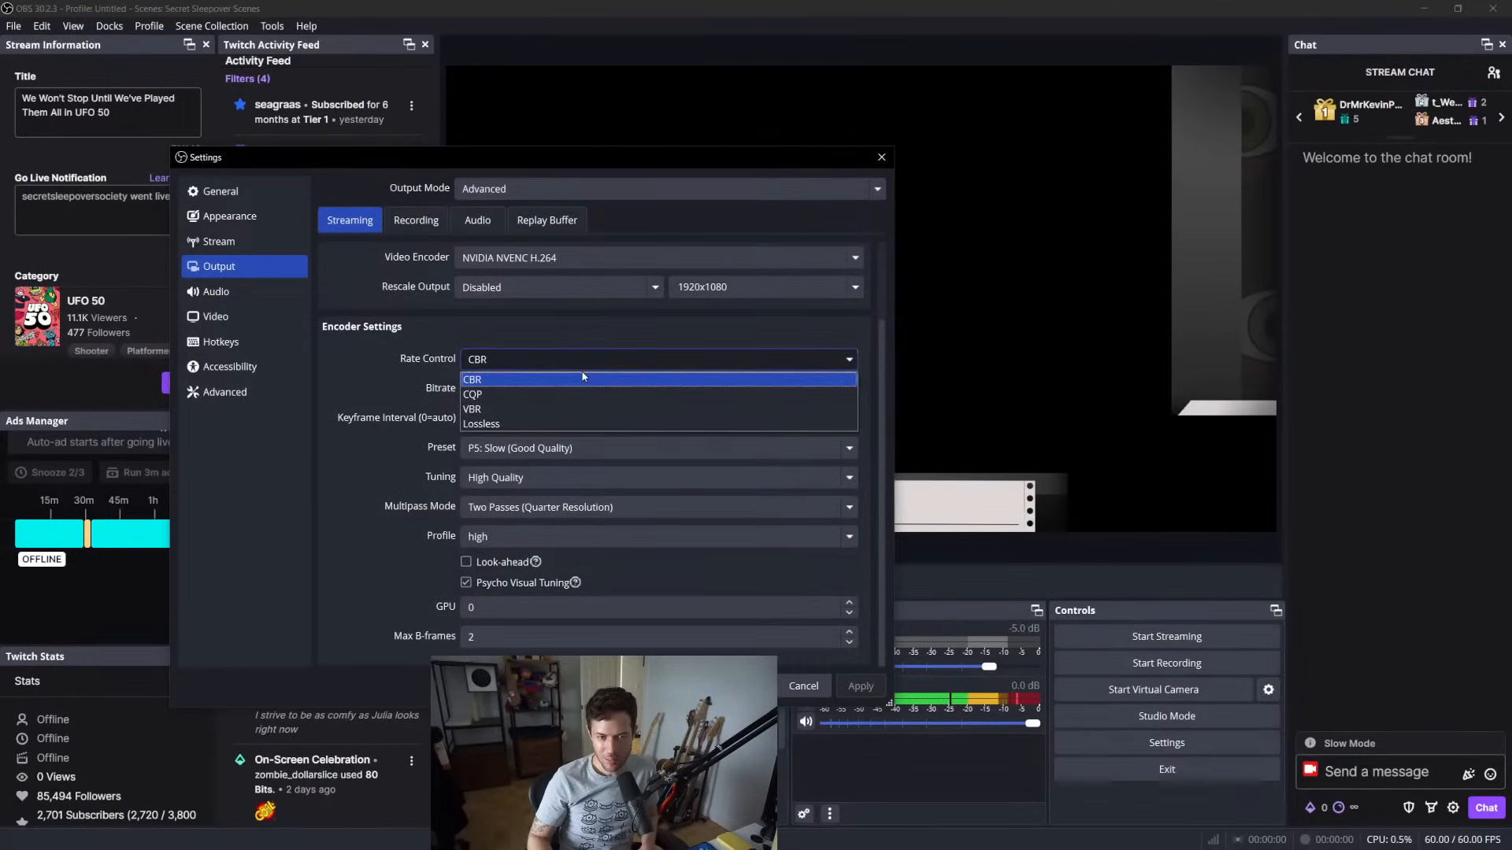
left_click(531, 380)
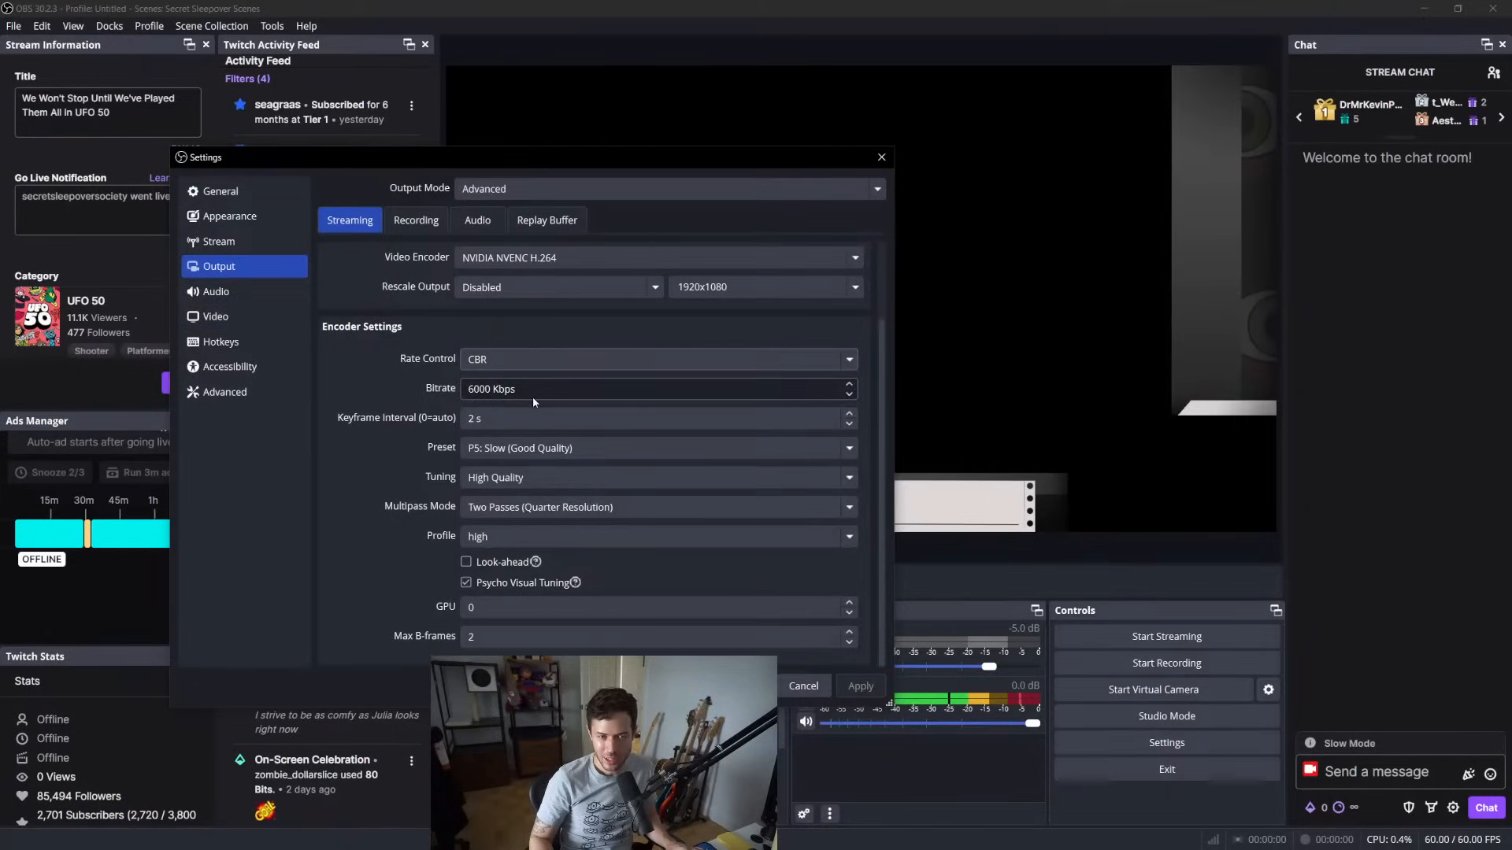
Review the Audio device settings, and the Video settings for canvas resolution, output resolution and the common FPS values
left_click(230, 292)
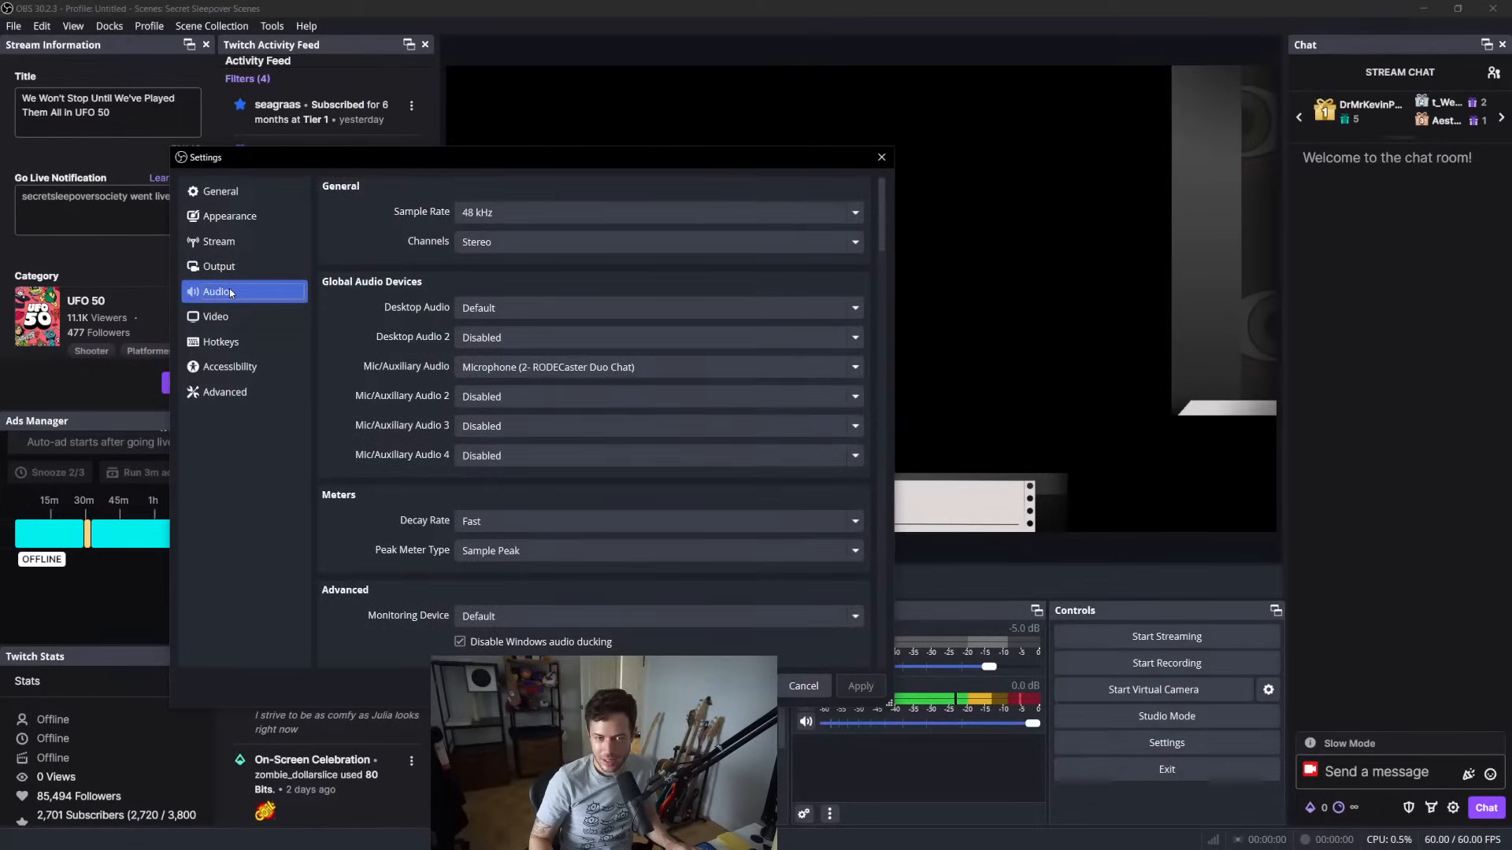
left_click(226, 324)
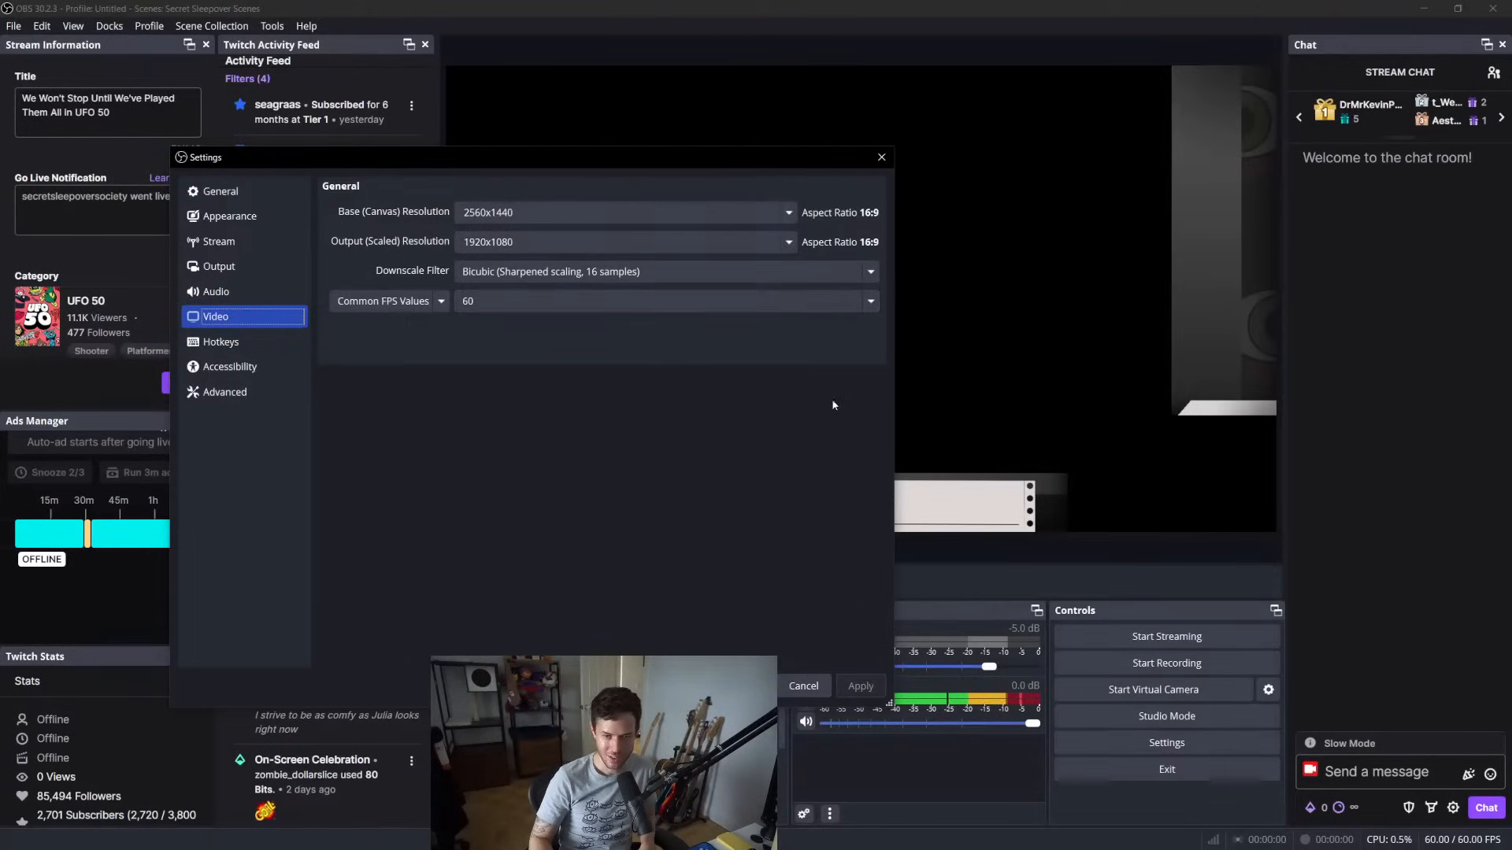
left_click(870, 301)
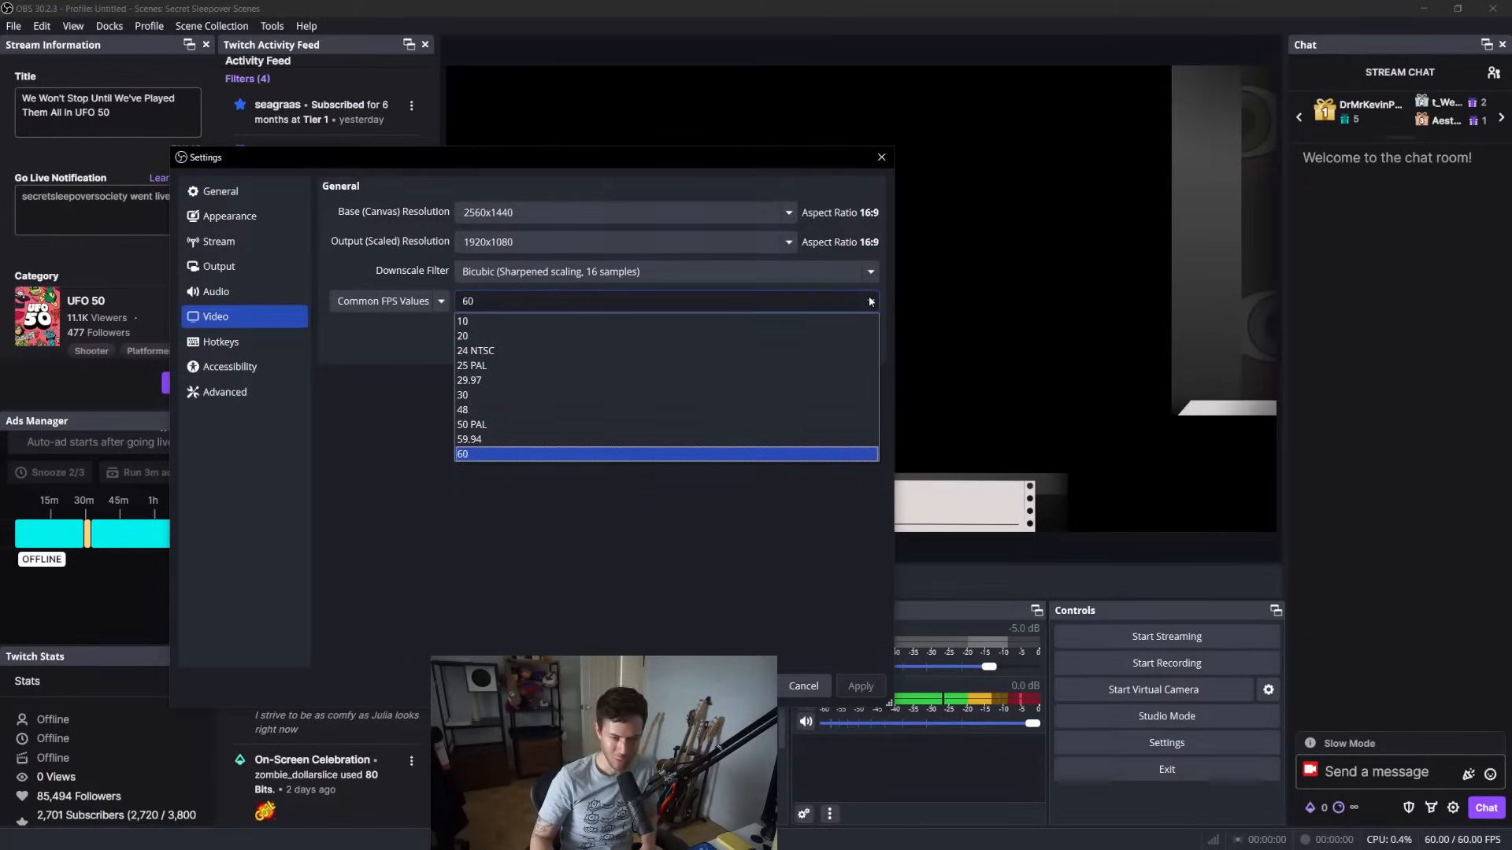
left_click(871, 301)
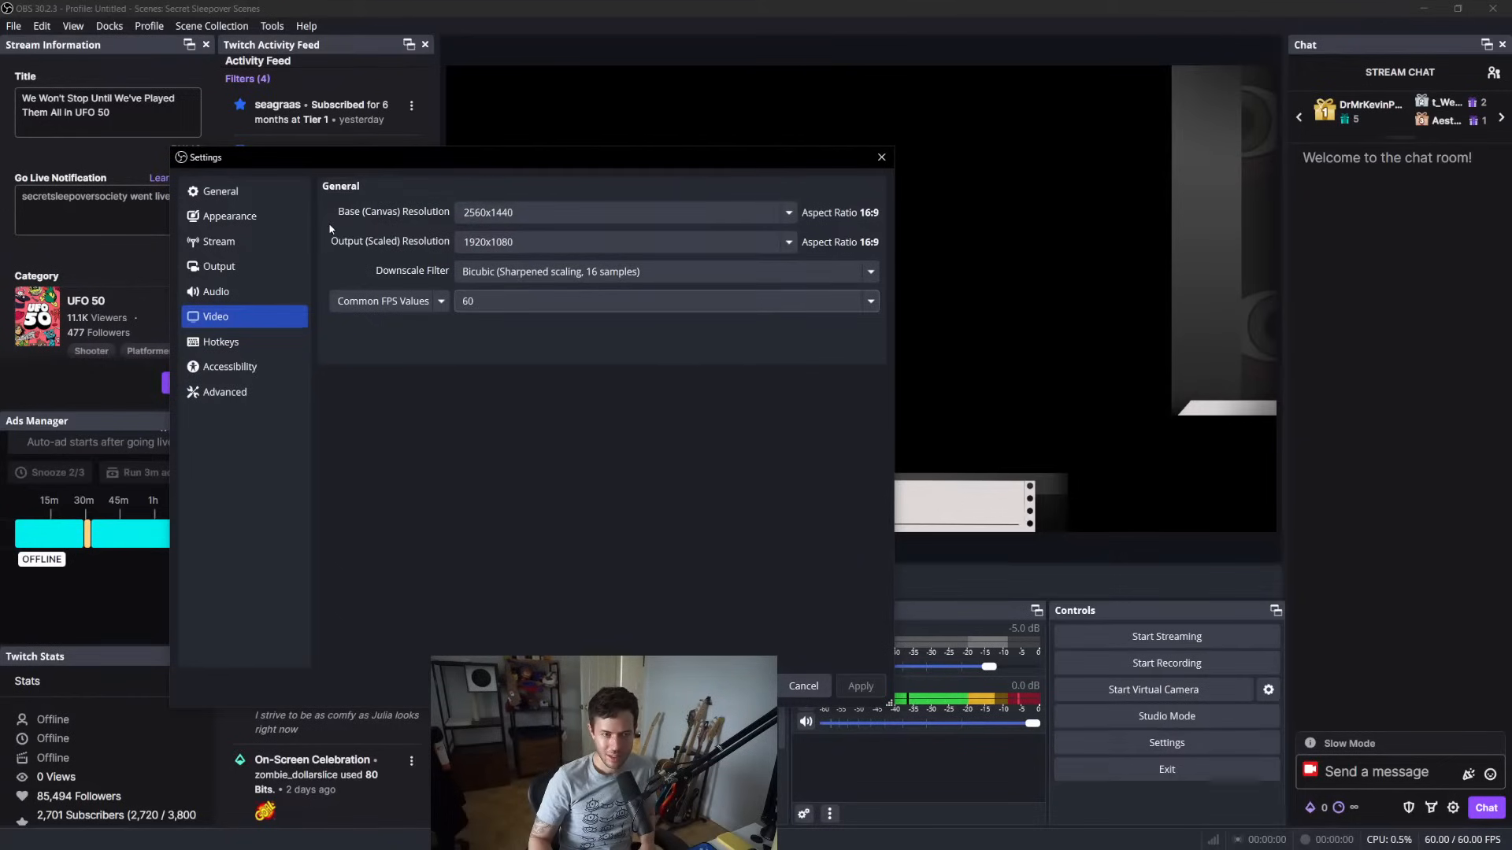
Review the General settings for updates, output confirmations and source alignment snapping, and close the settings without saving
left_click(276, 198)
scroll(646, 568, "down", 8)
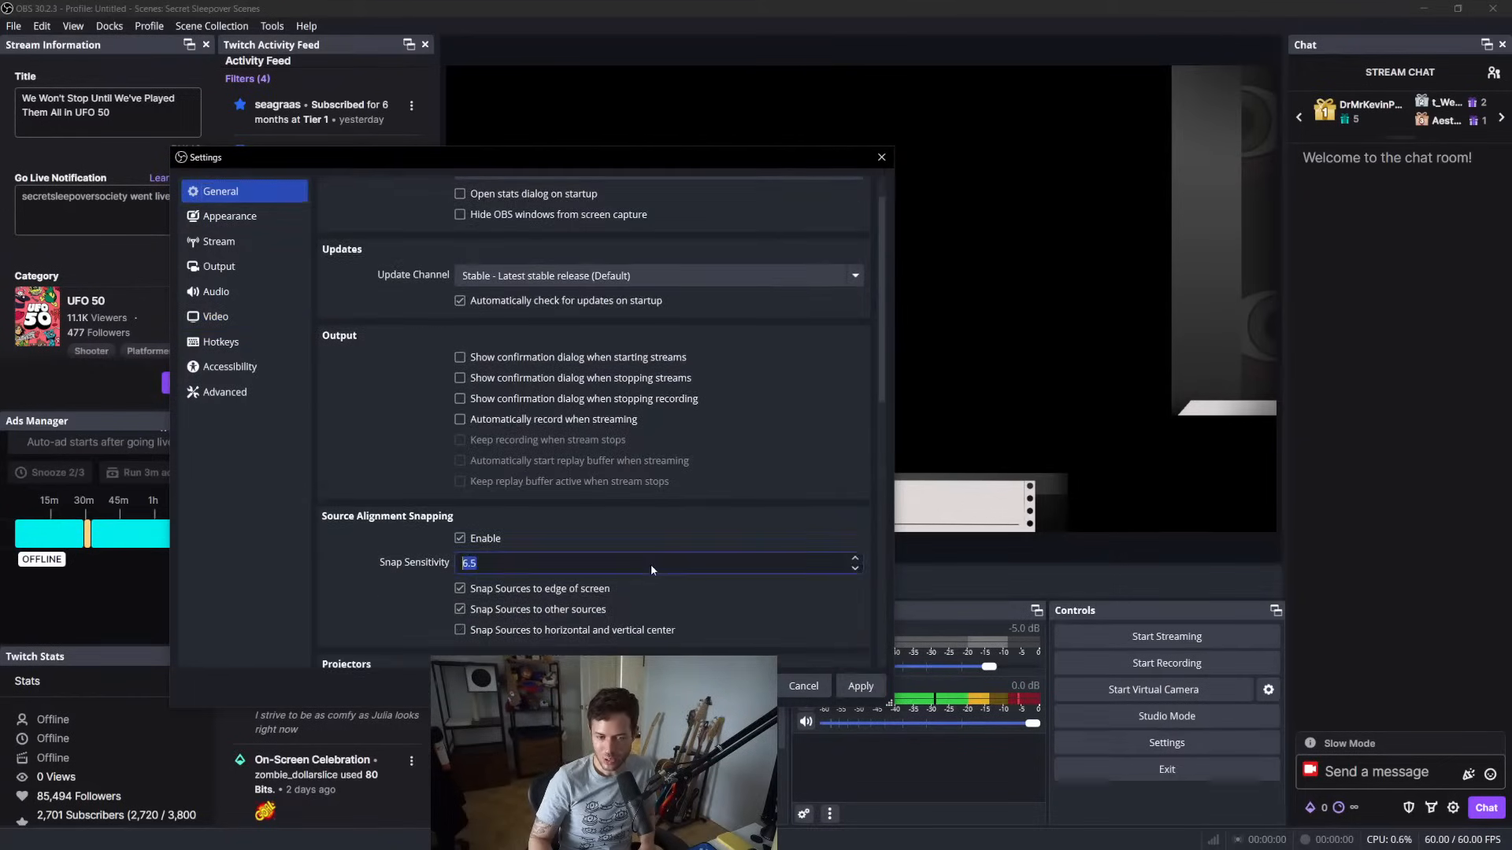
scroll(670, 521, "up", 1)
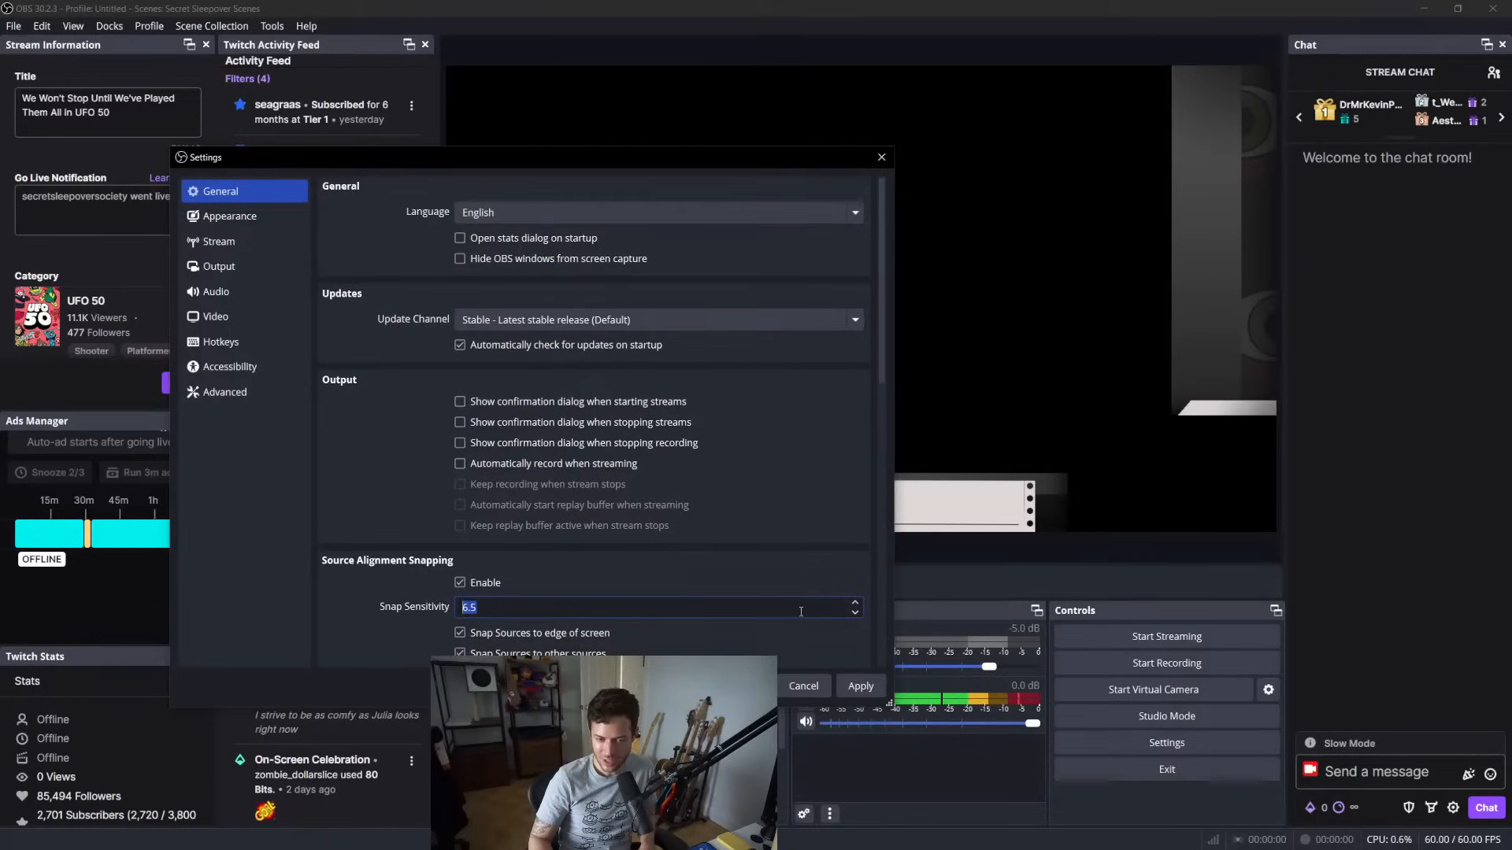
scroll(732, 607, "up", 4)
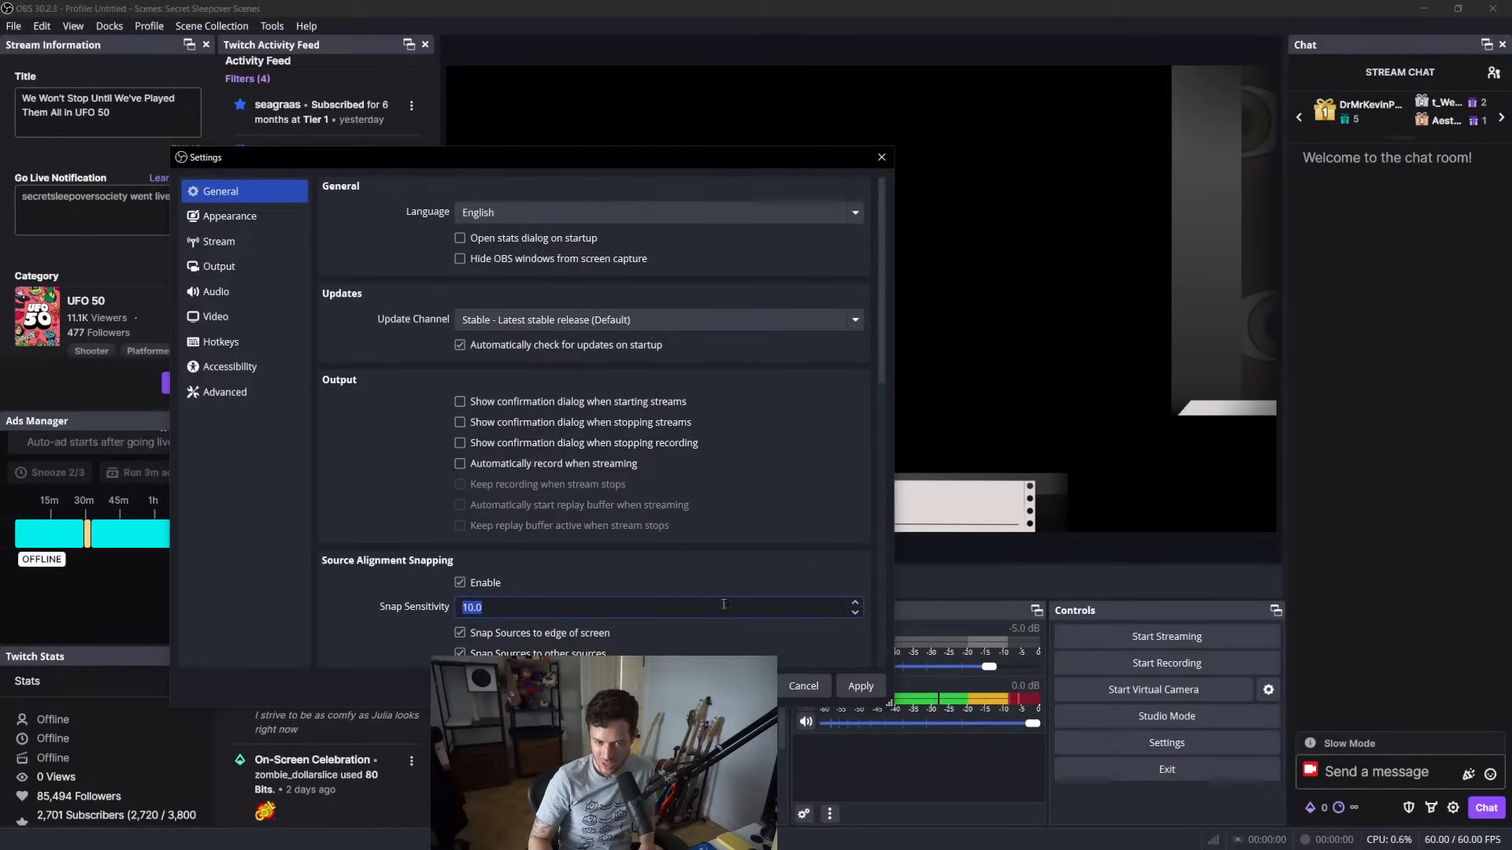
left_click(804, 686)
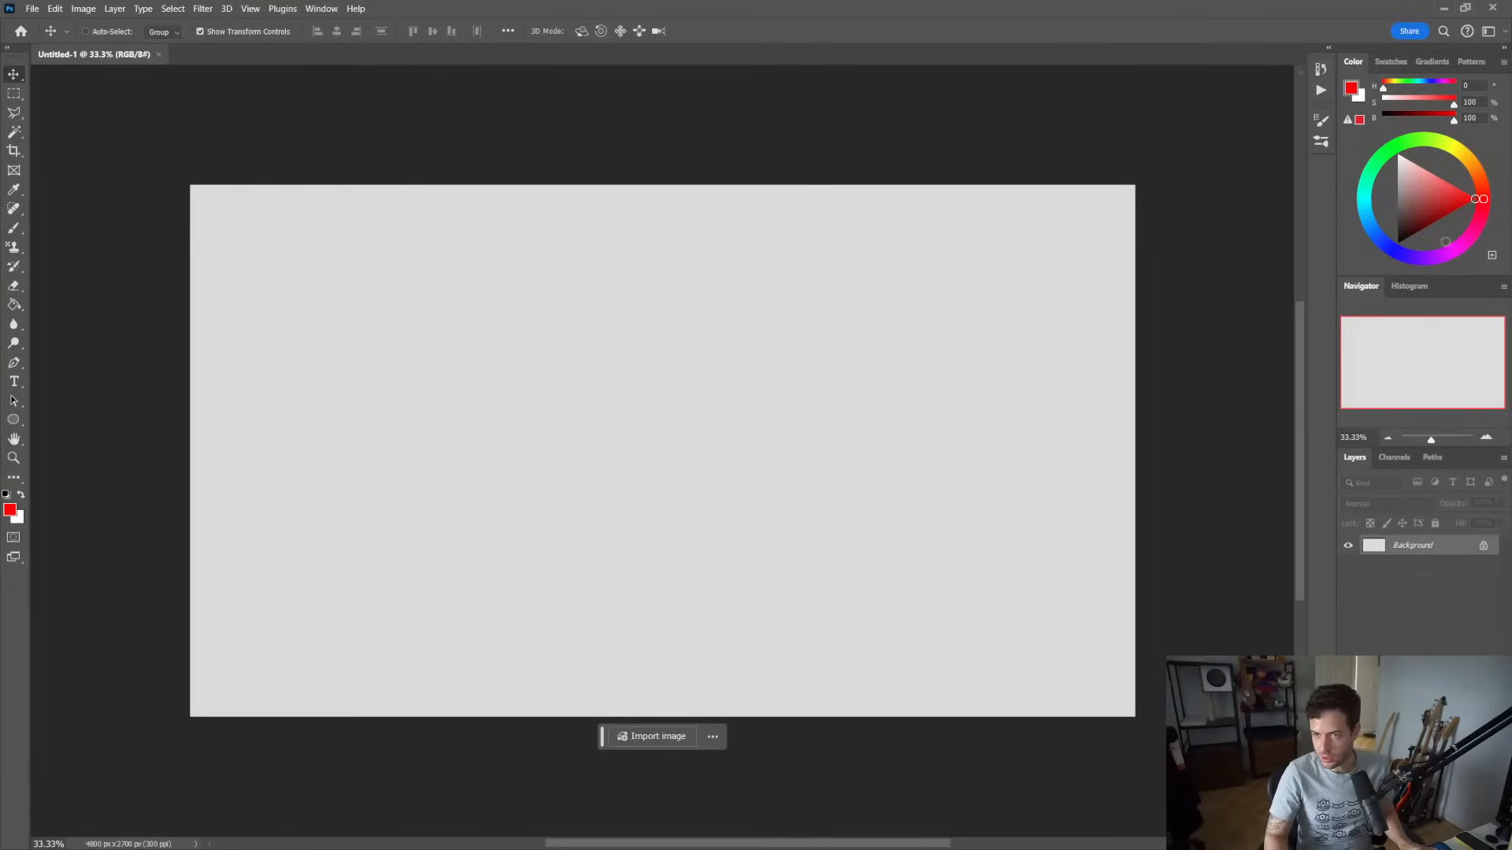
In Photoshop, set the foreground color to light gray #bfbfbf and fill the Background layer with it
left_click(1398, 193)
left_click_drag(1398, 193, 1398, 176)
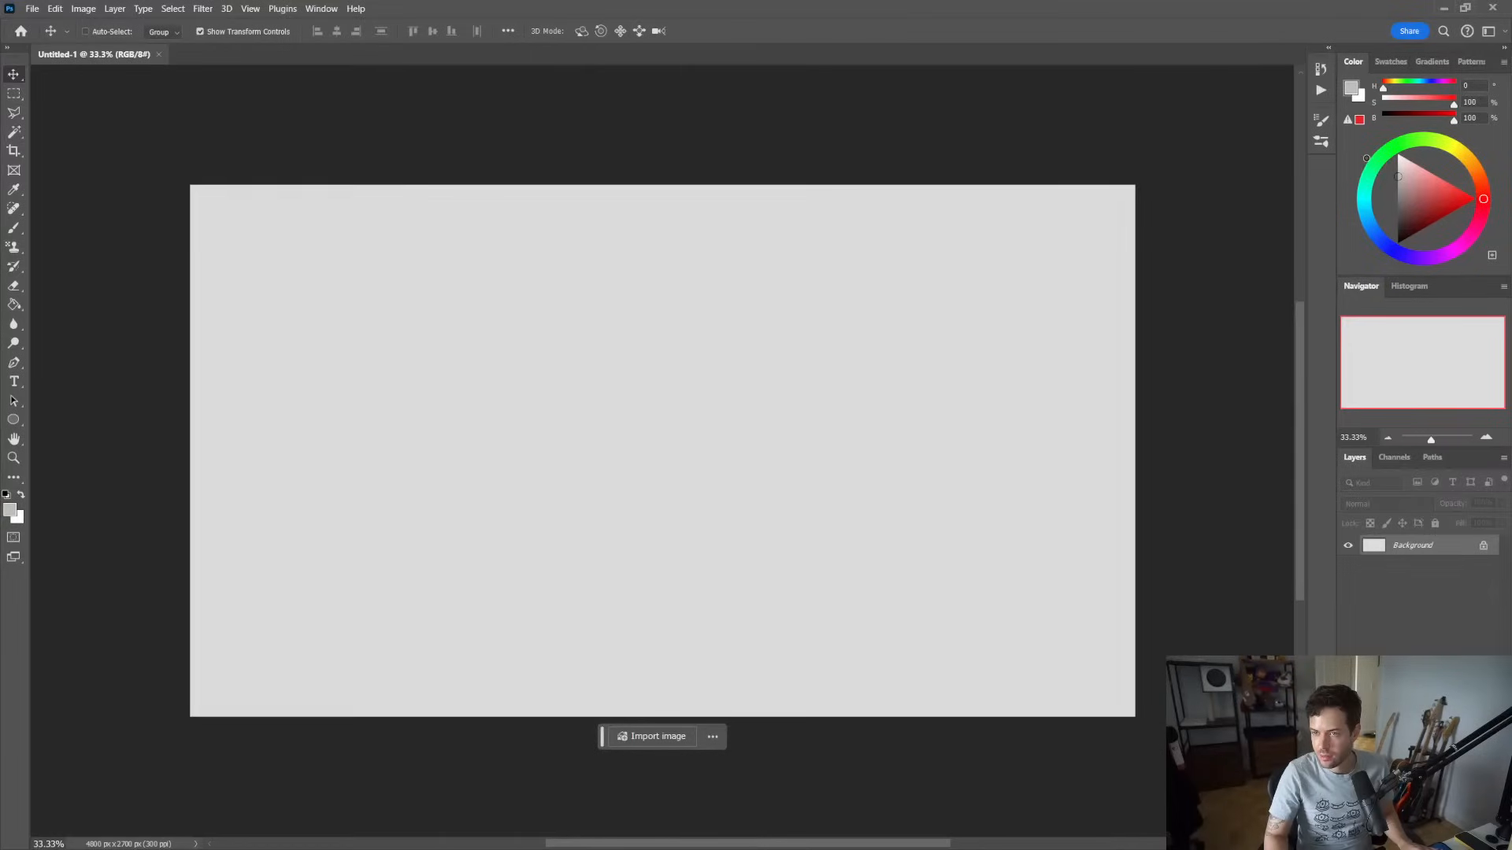
key("g")
left_click(823, 356)
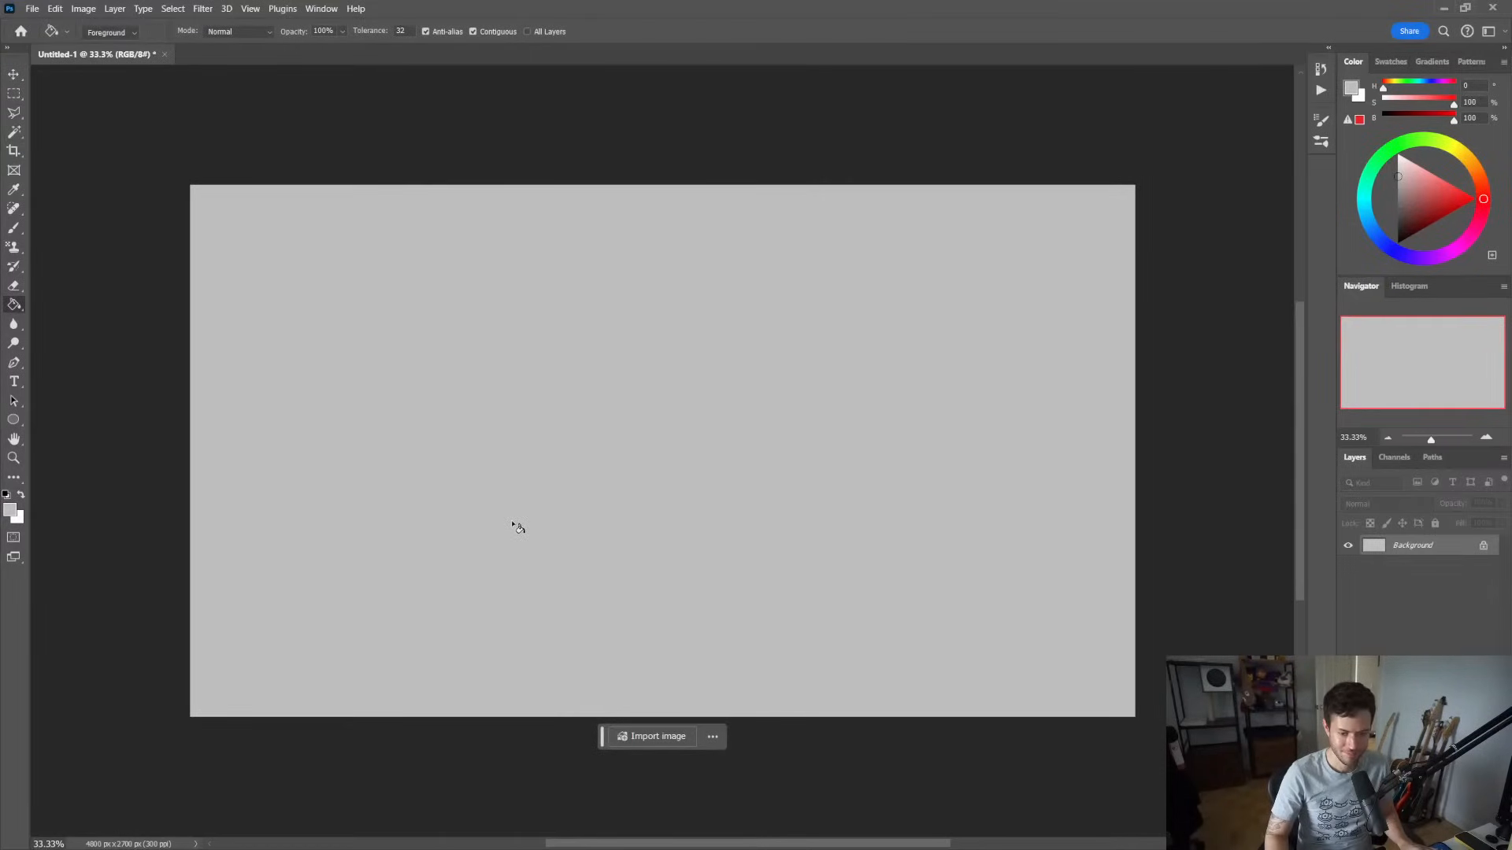
Fit the whole canvas to the screen and hide the contextual task bar
key("z")
left_click(658, 497)
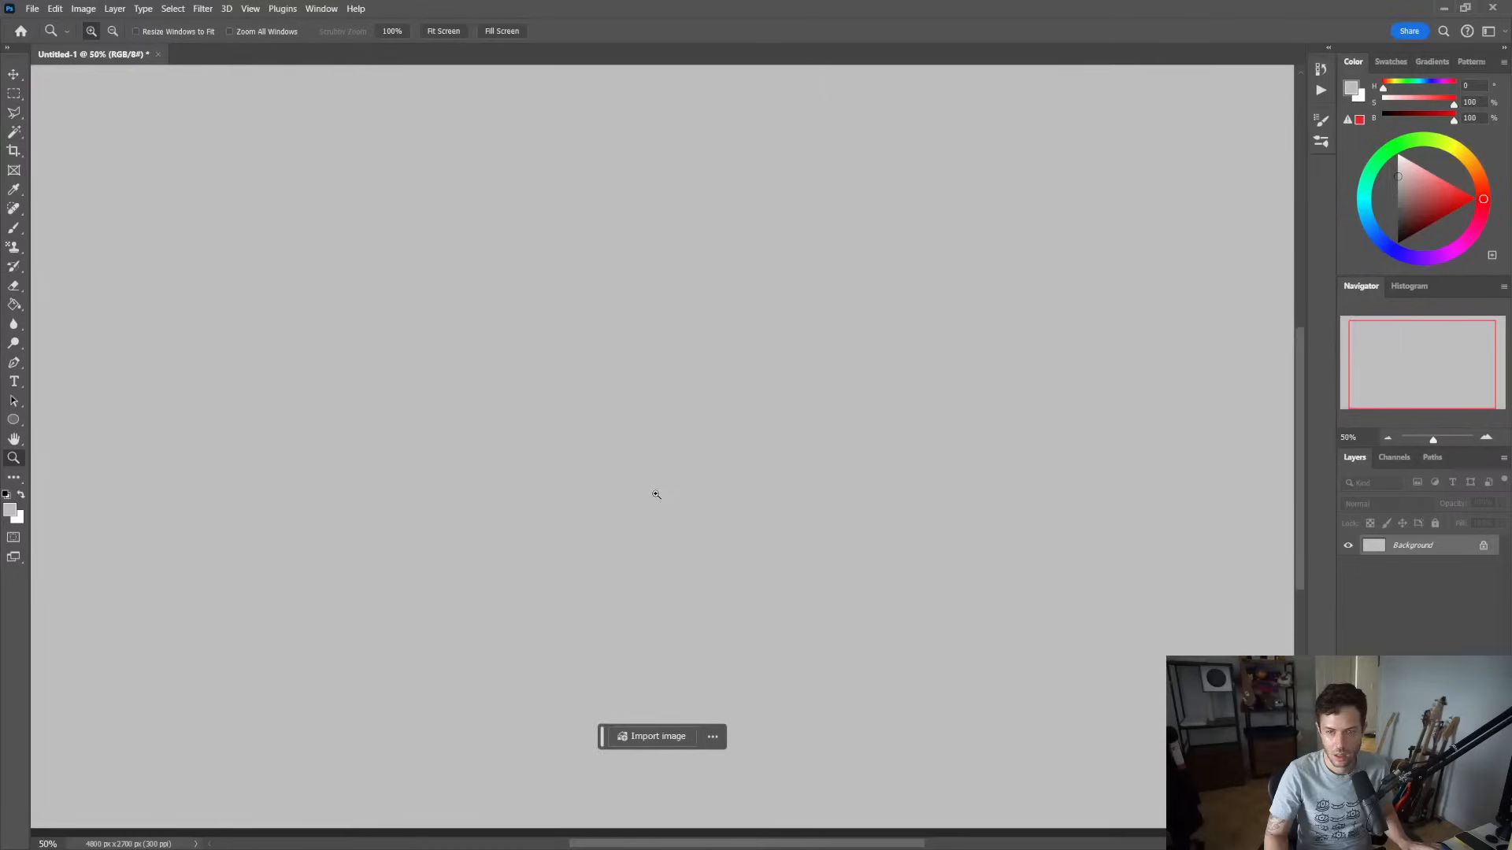
left_click(443, 31)
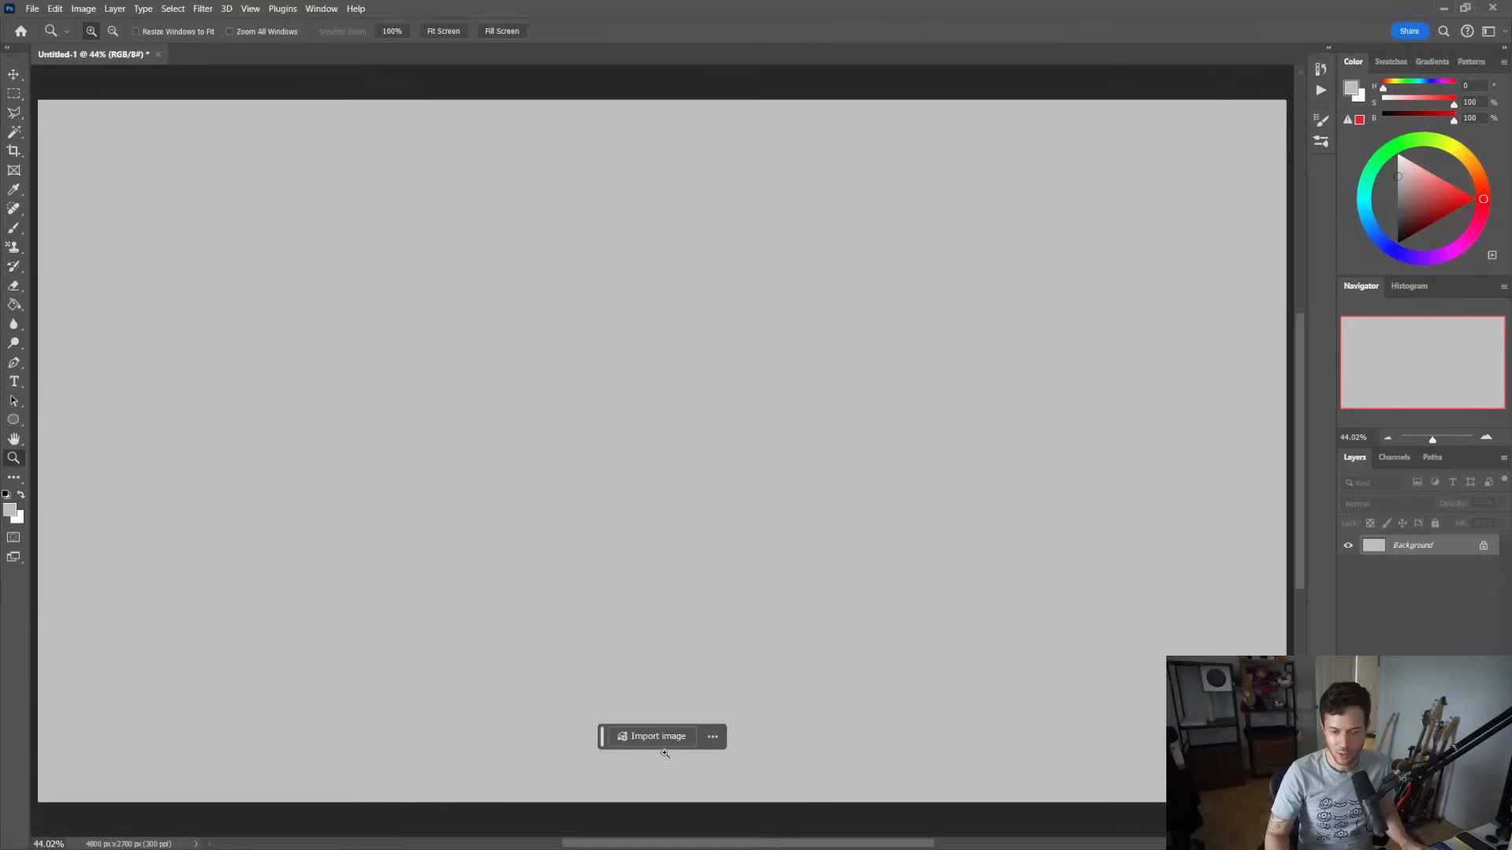
left_click(713, 736)
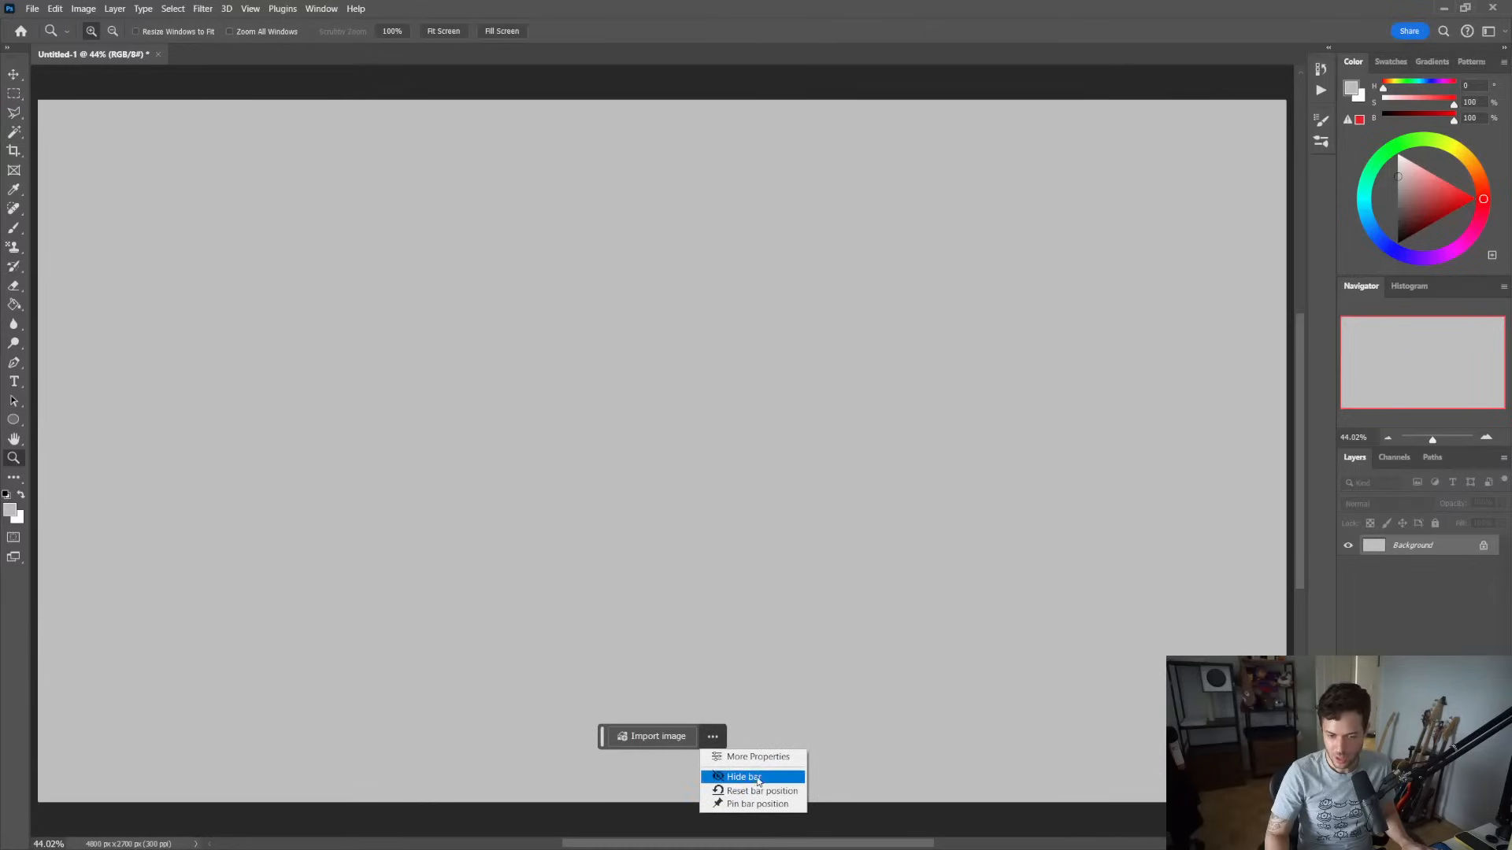
left_click(759, 781)
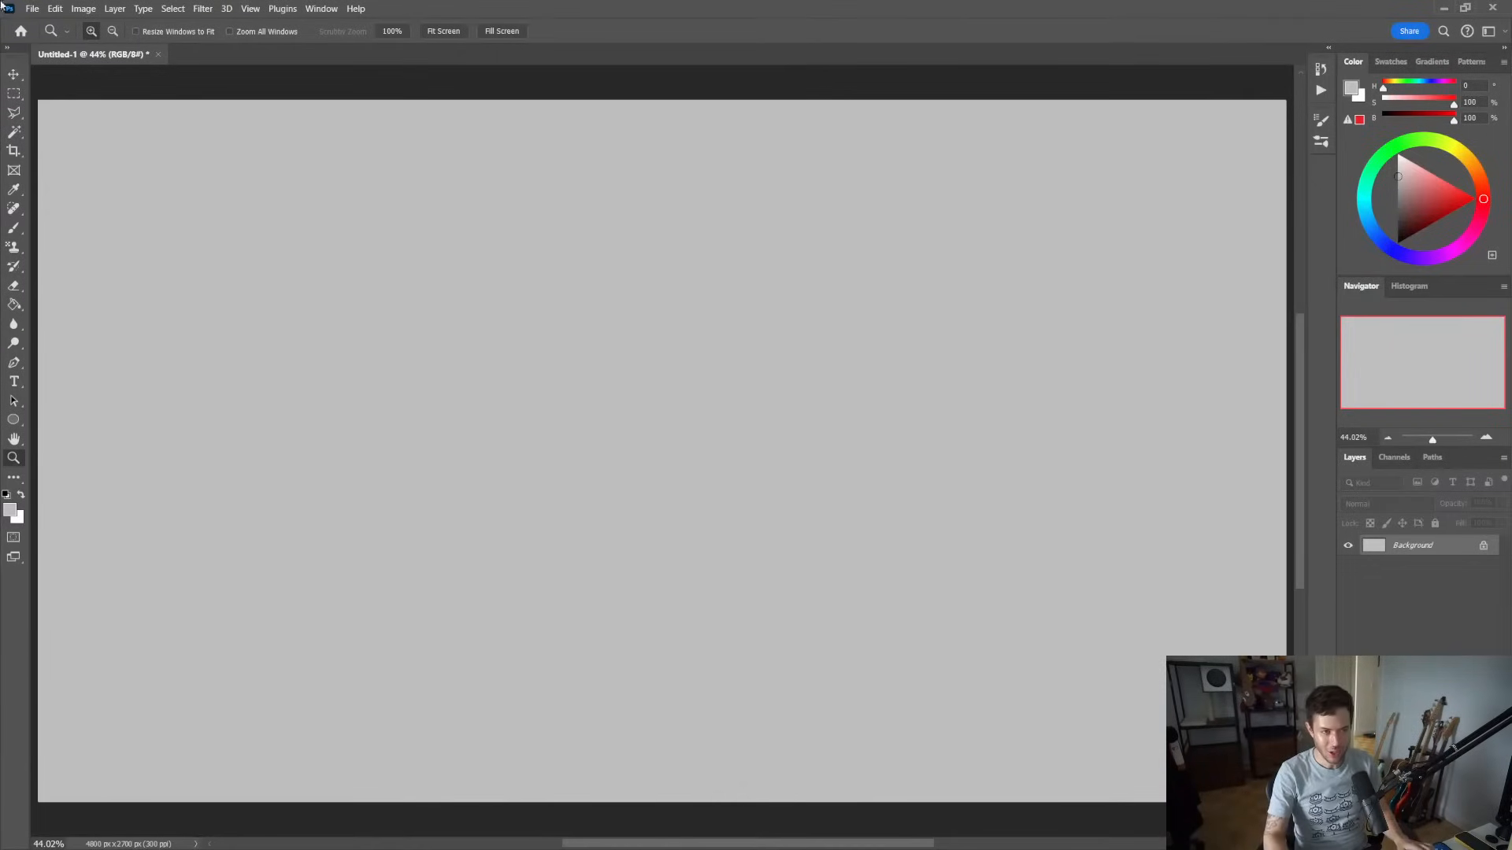
Inspect the canvas size in pixels and in inches, and leave the canvas size dialog without changing it
left_click(82, 9)
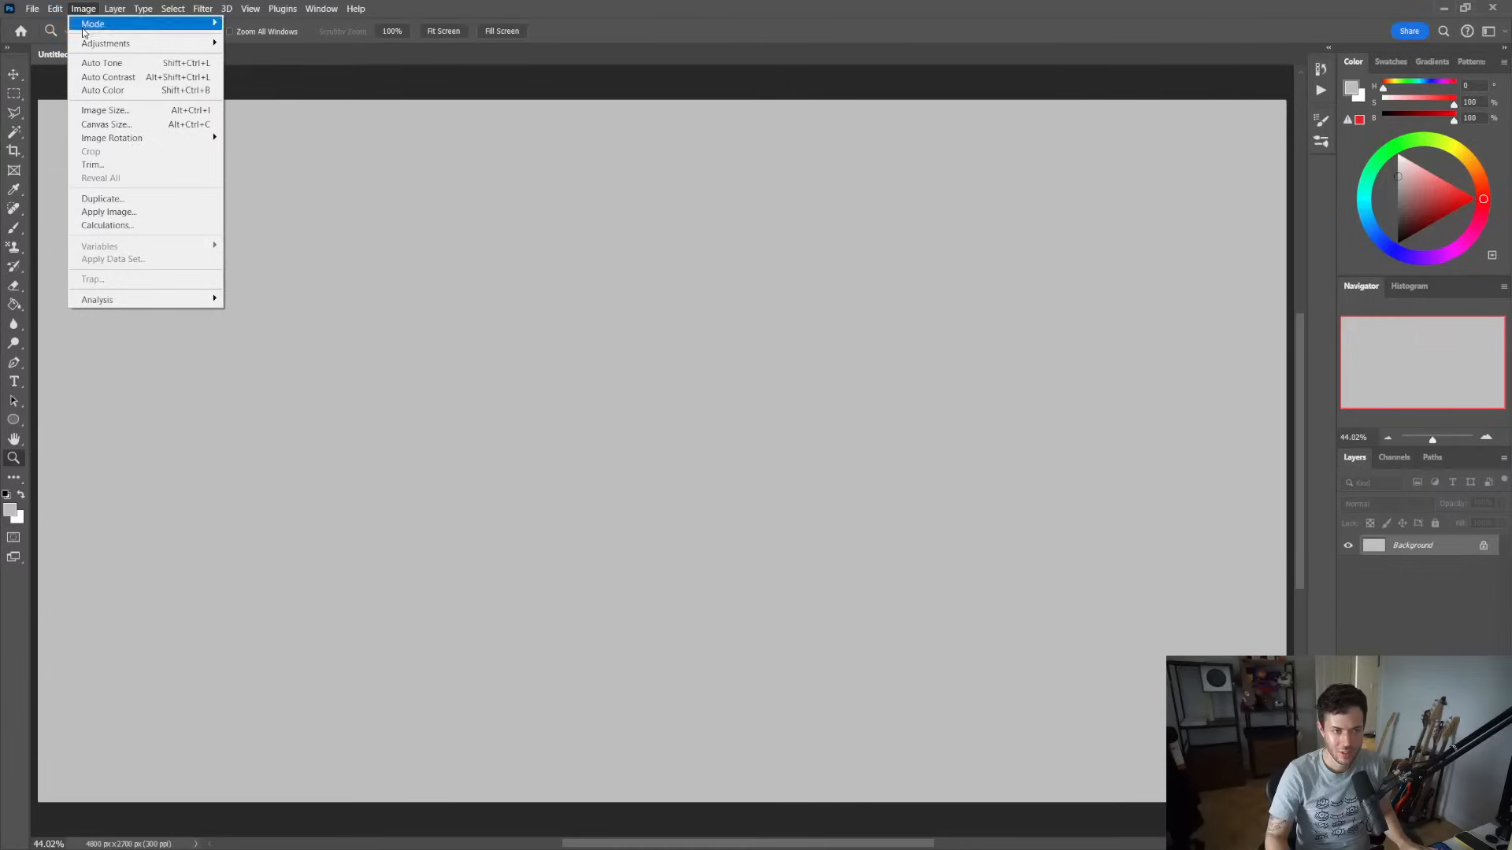
left_click(106, 123)
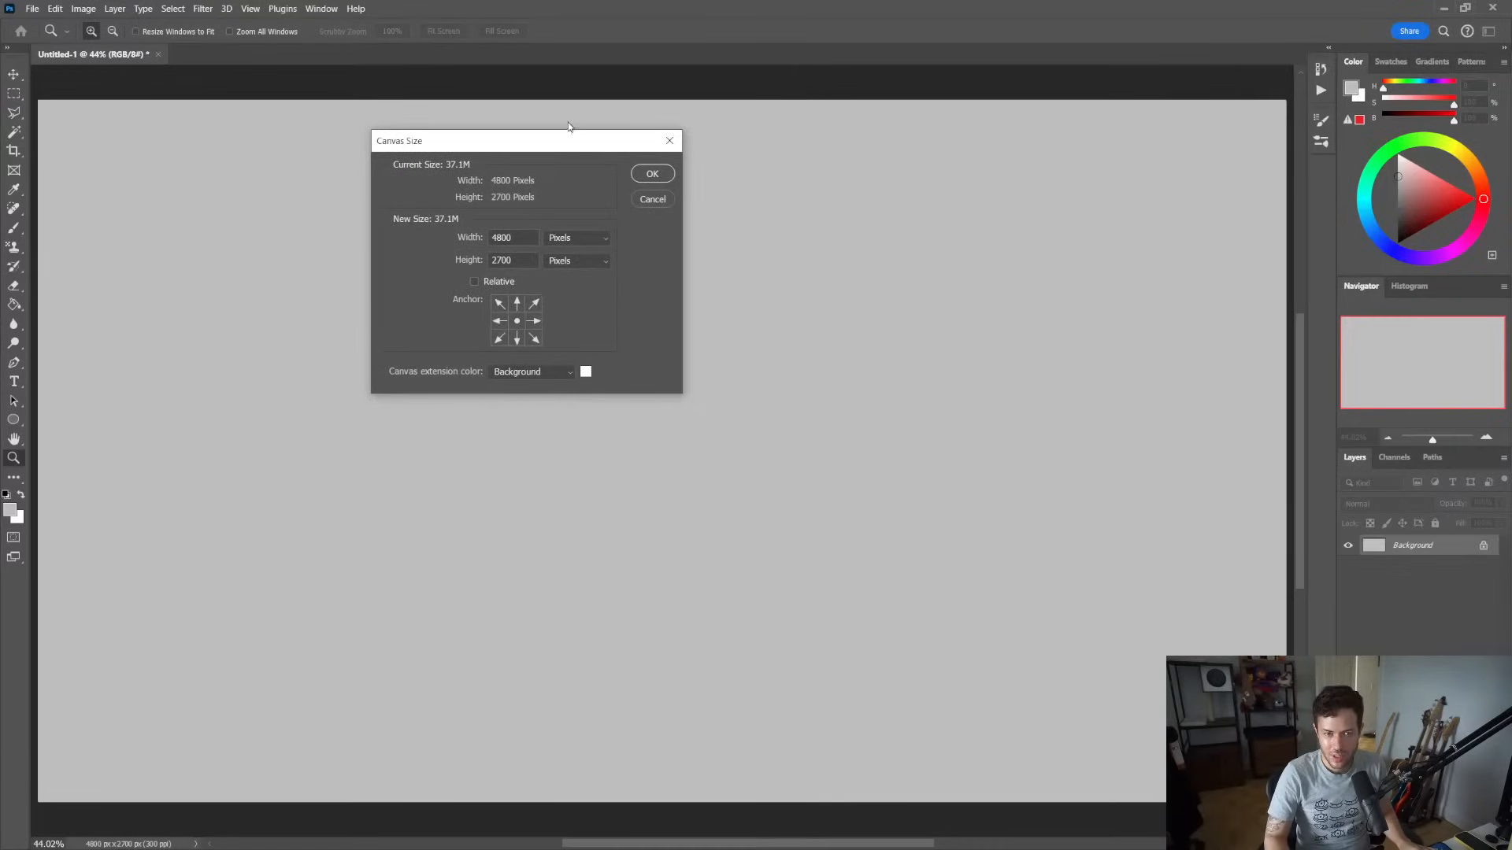
left_click(608, 241)
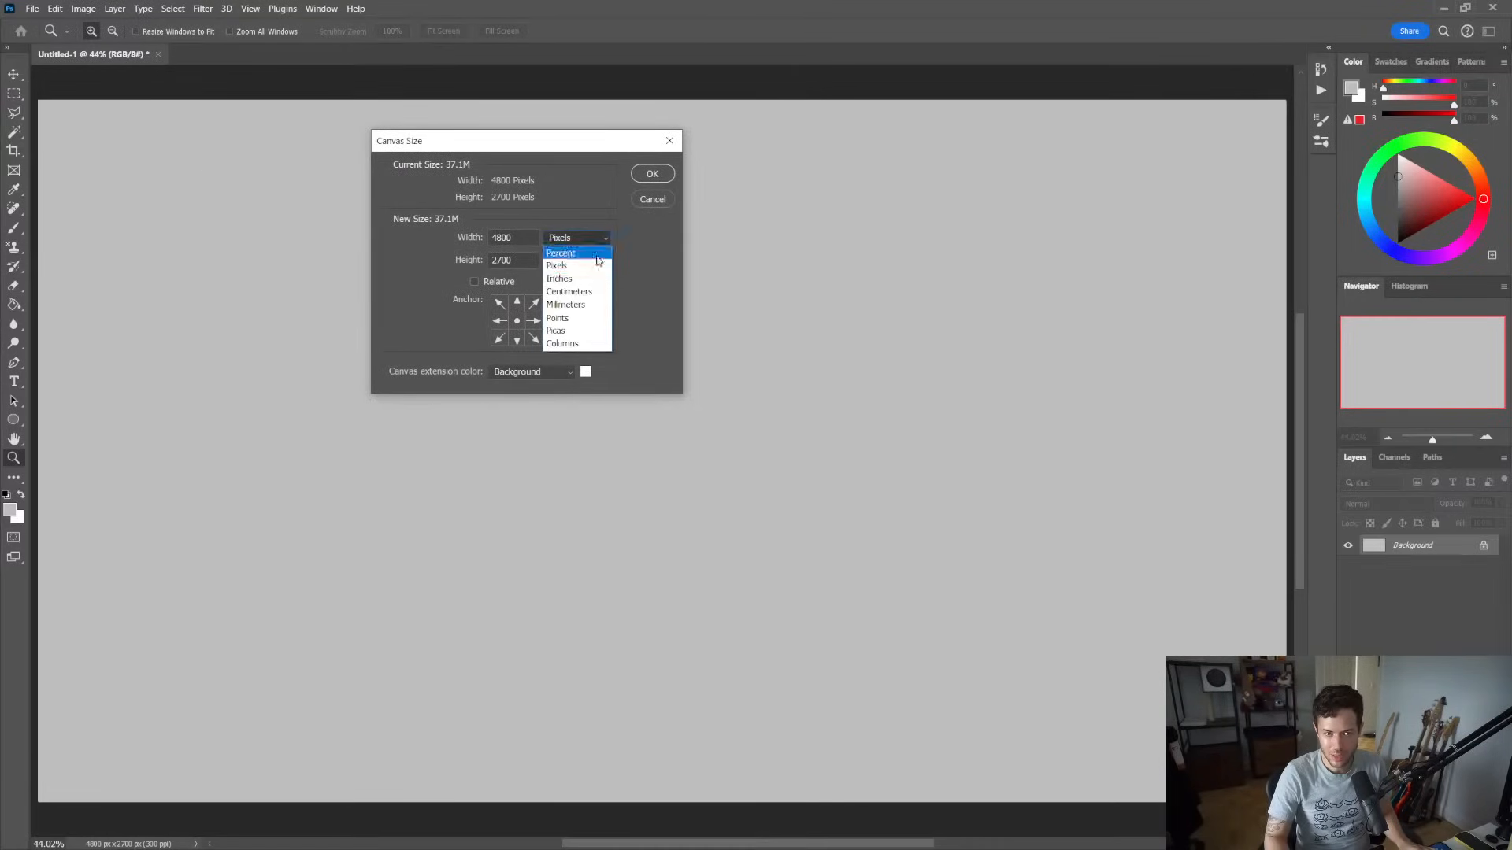
left_click(584, 287)
left_click(591, 243)
left_click(579, 269)
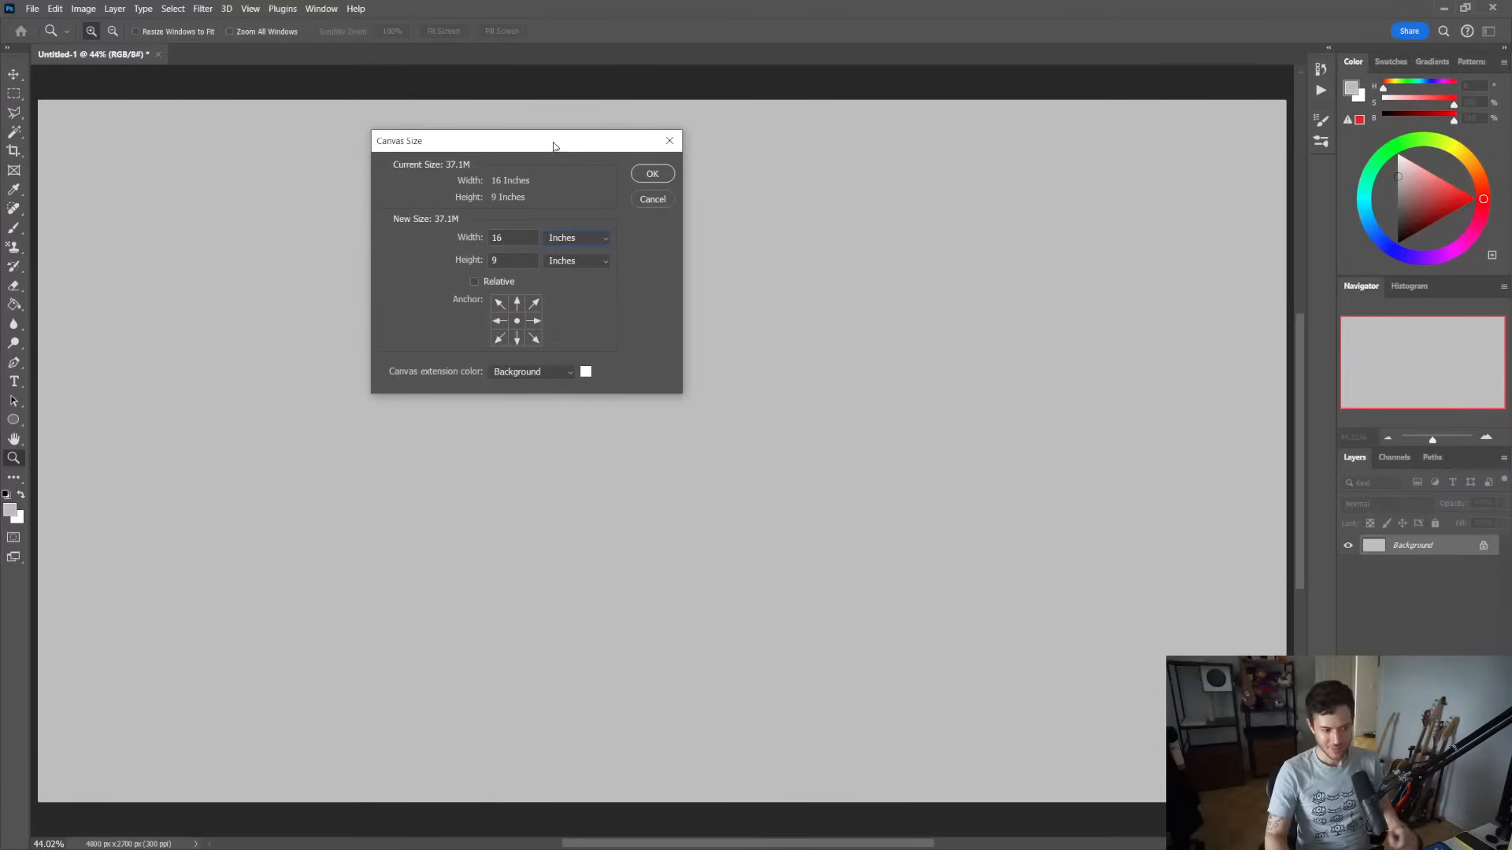
left_click_drag(559, 134, 455, 262)
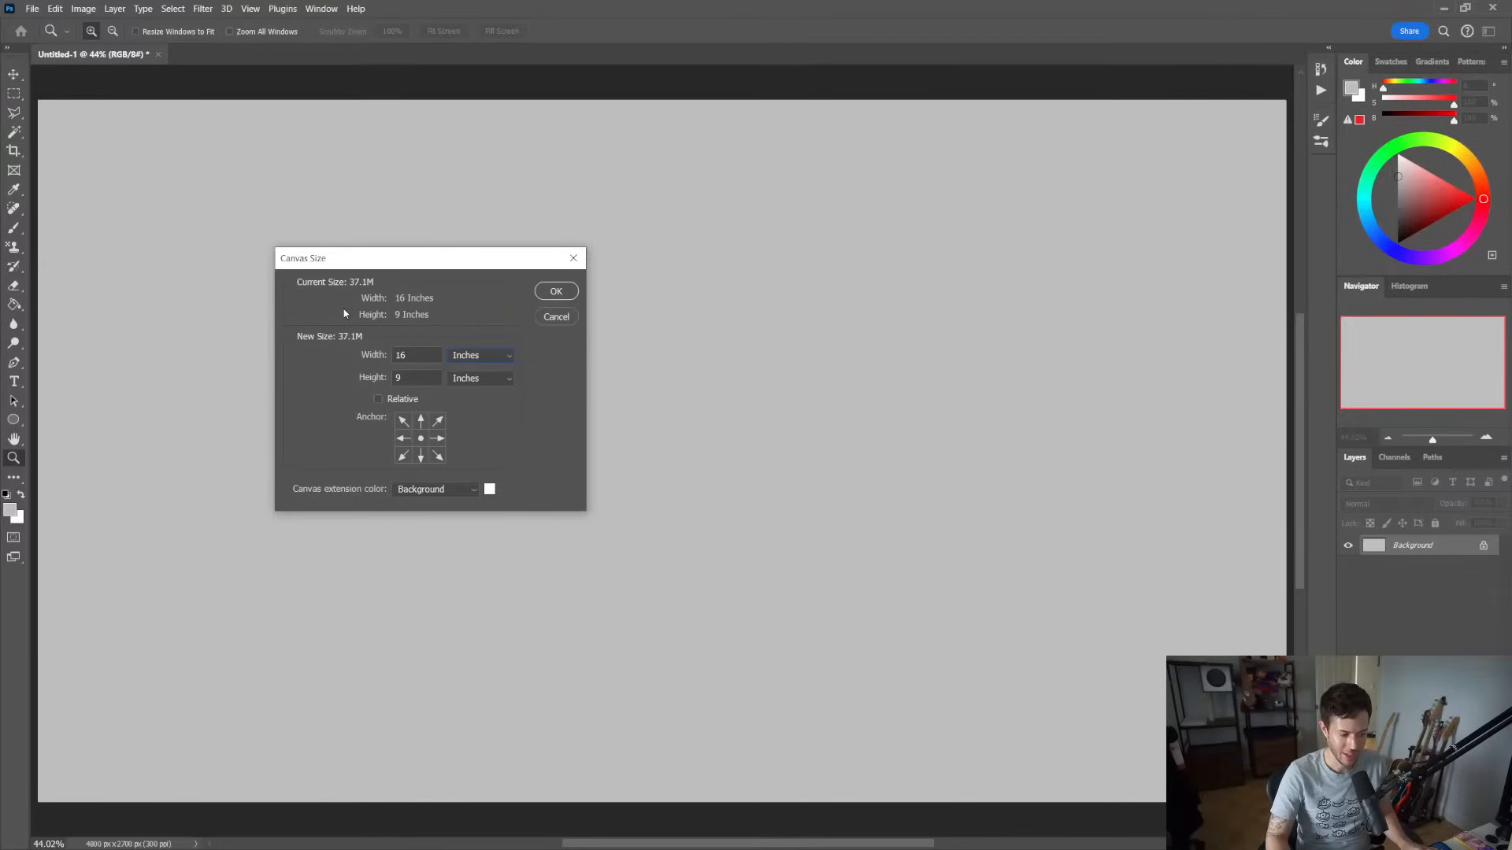
left_click(552, 321)
Inspect the image size in inches and its resolution in pixels per inch, and leave the dialog without applying anything
left_click(82, 8)
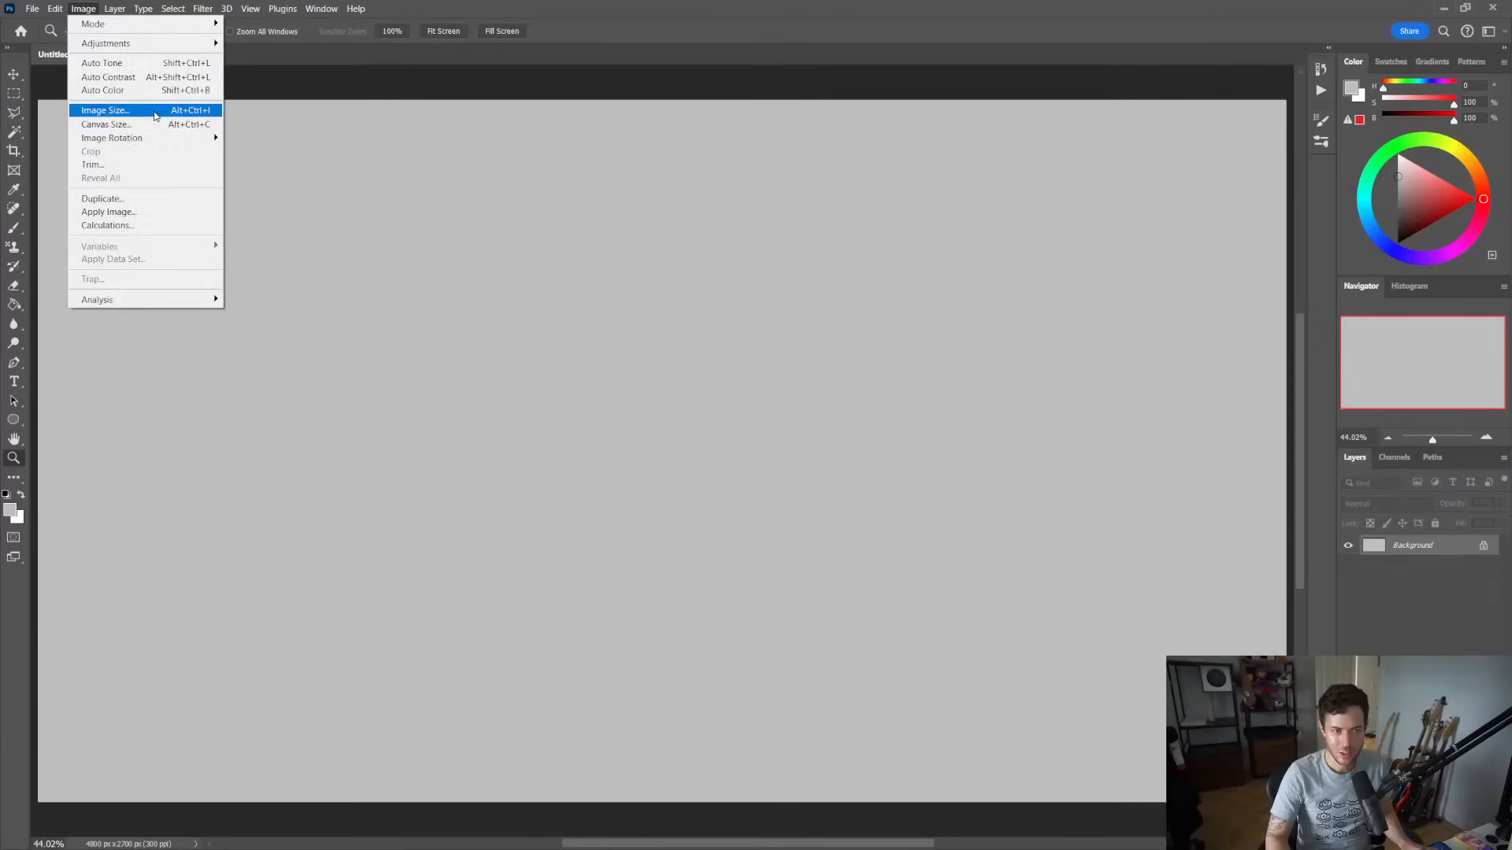
left_click(155, 116)
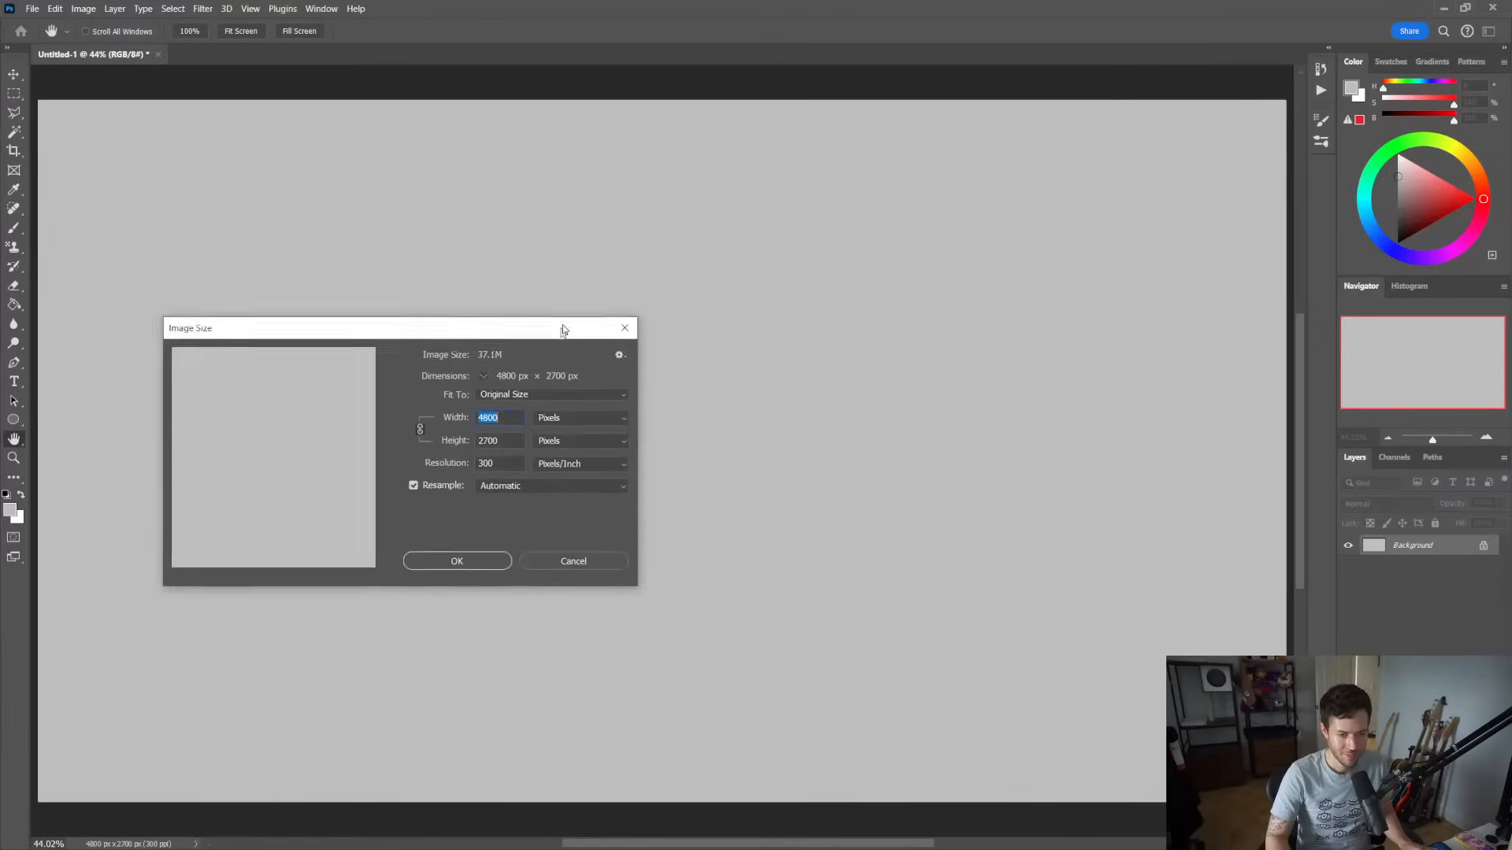
left_click(574, 397)
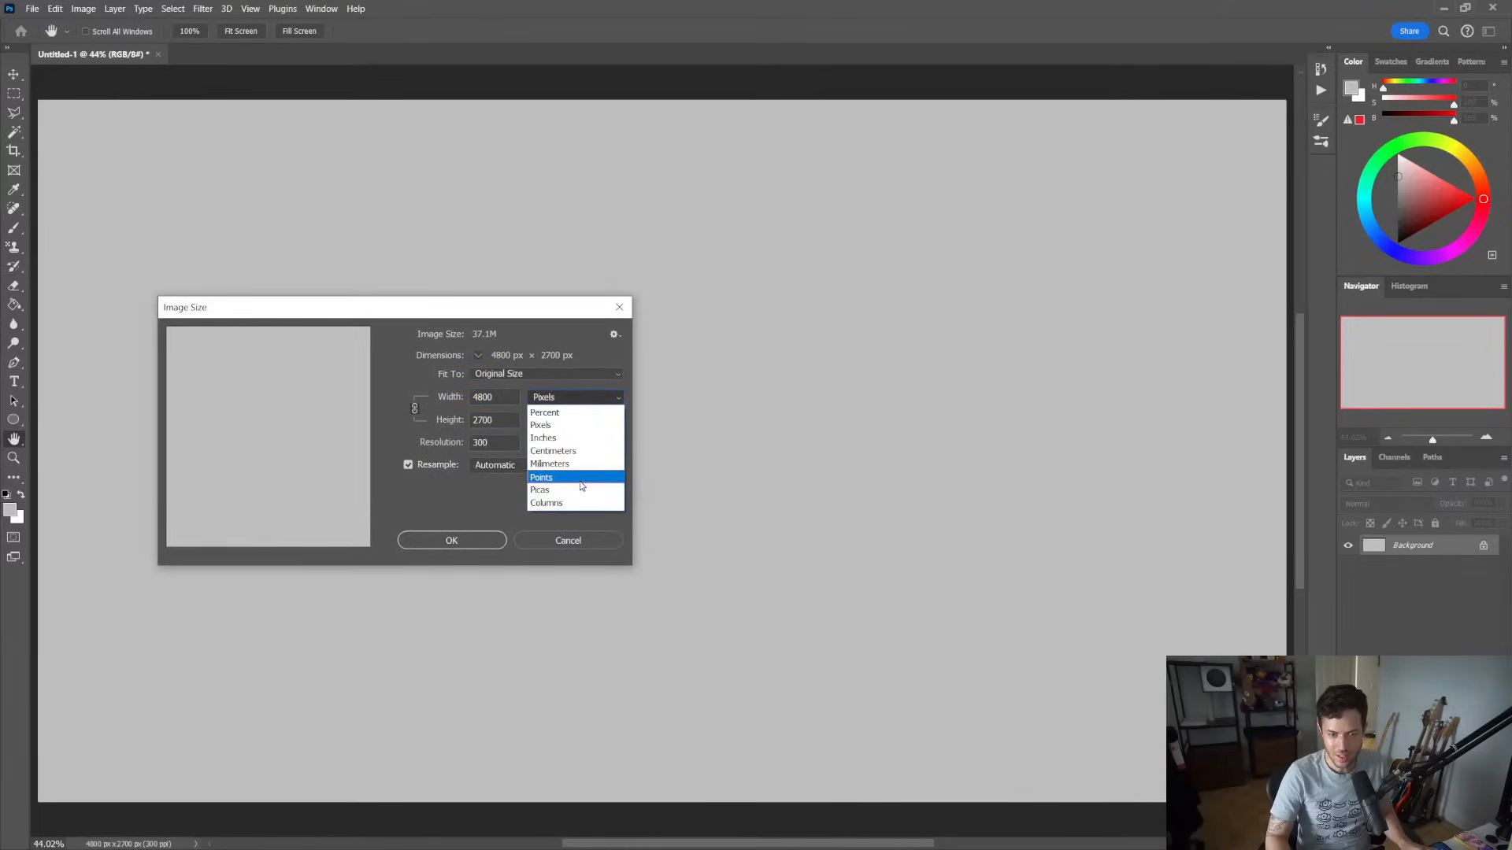
left_click(548, 438)
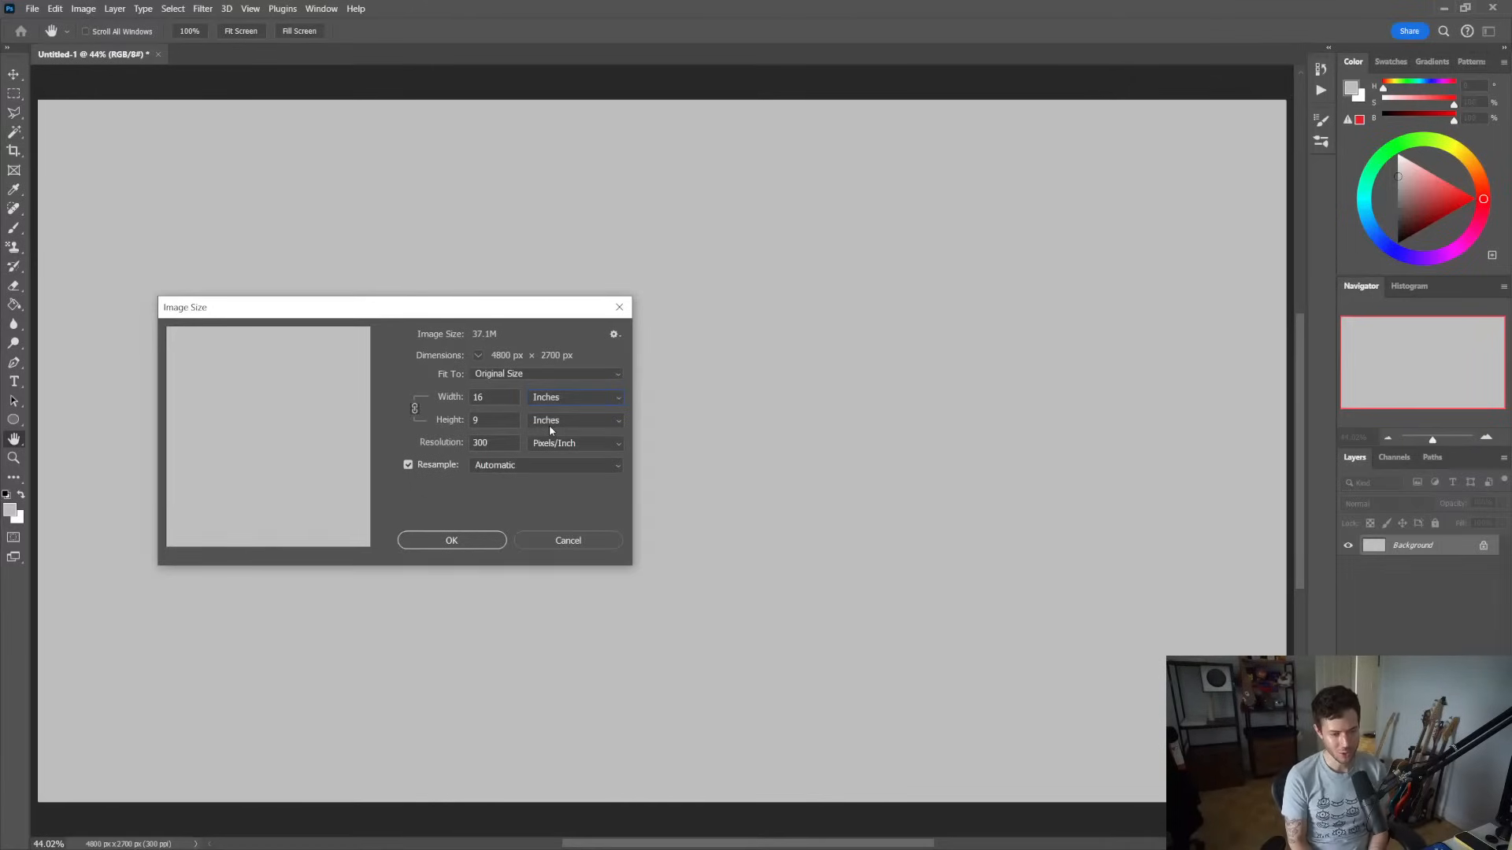
double_click(497, 445)
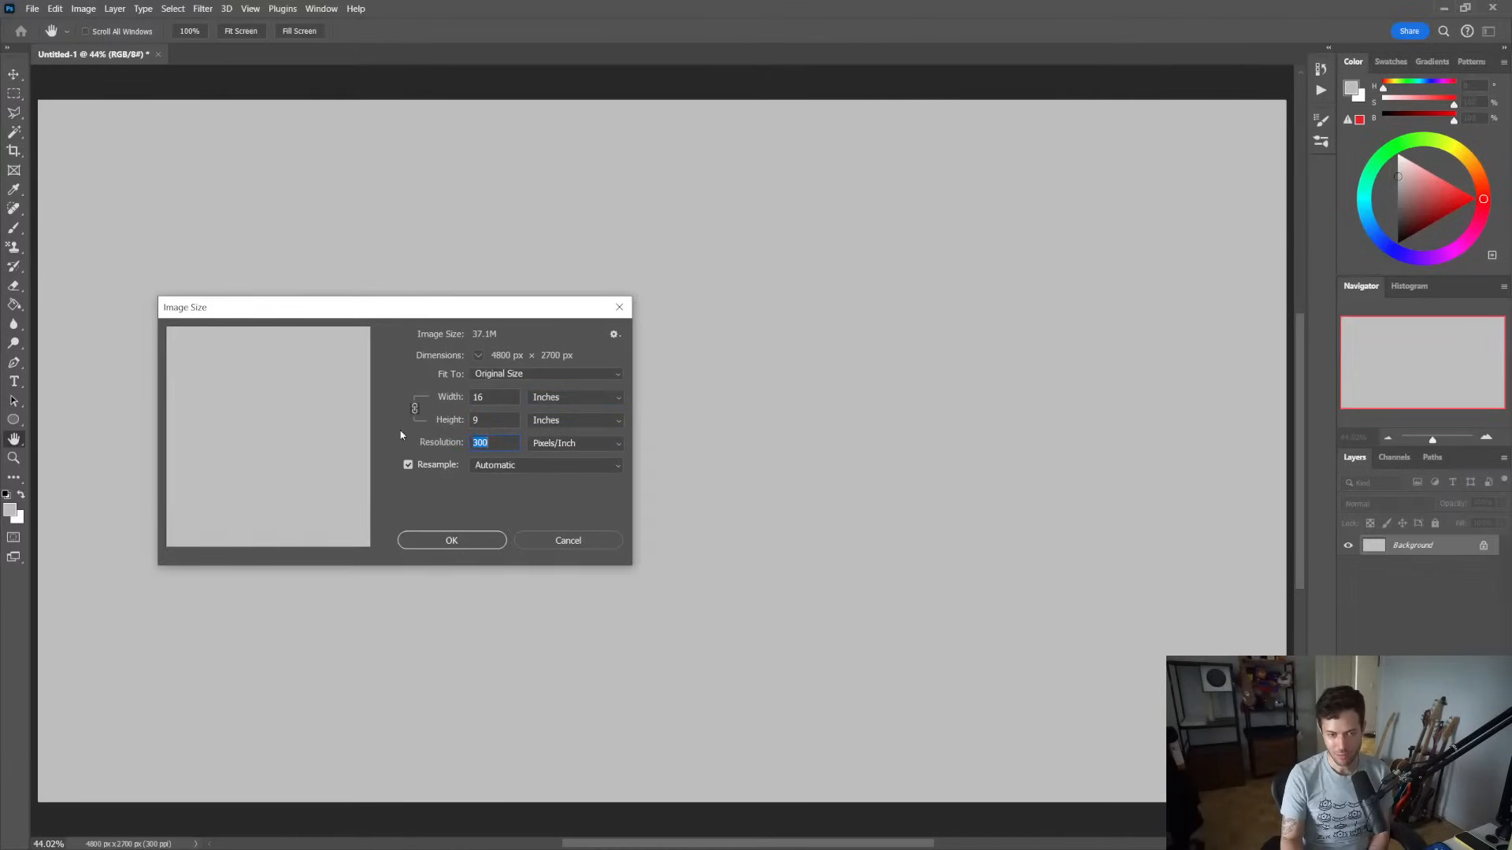
left_click(567, 541)
Select the entire canvas and fit it to the screen
key("z")
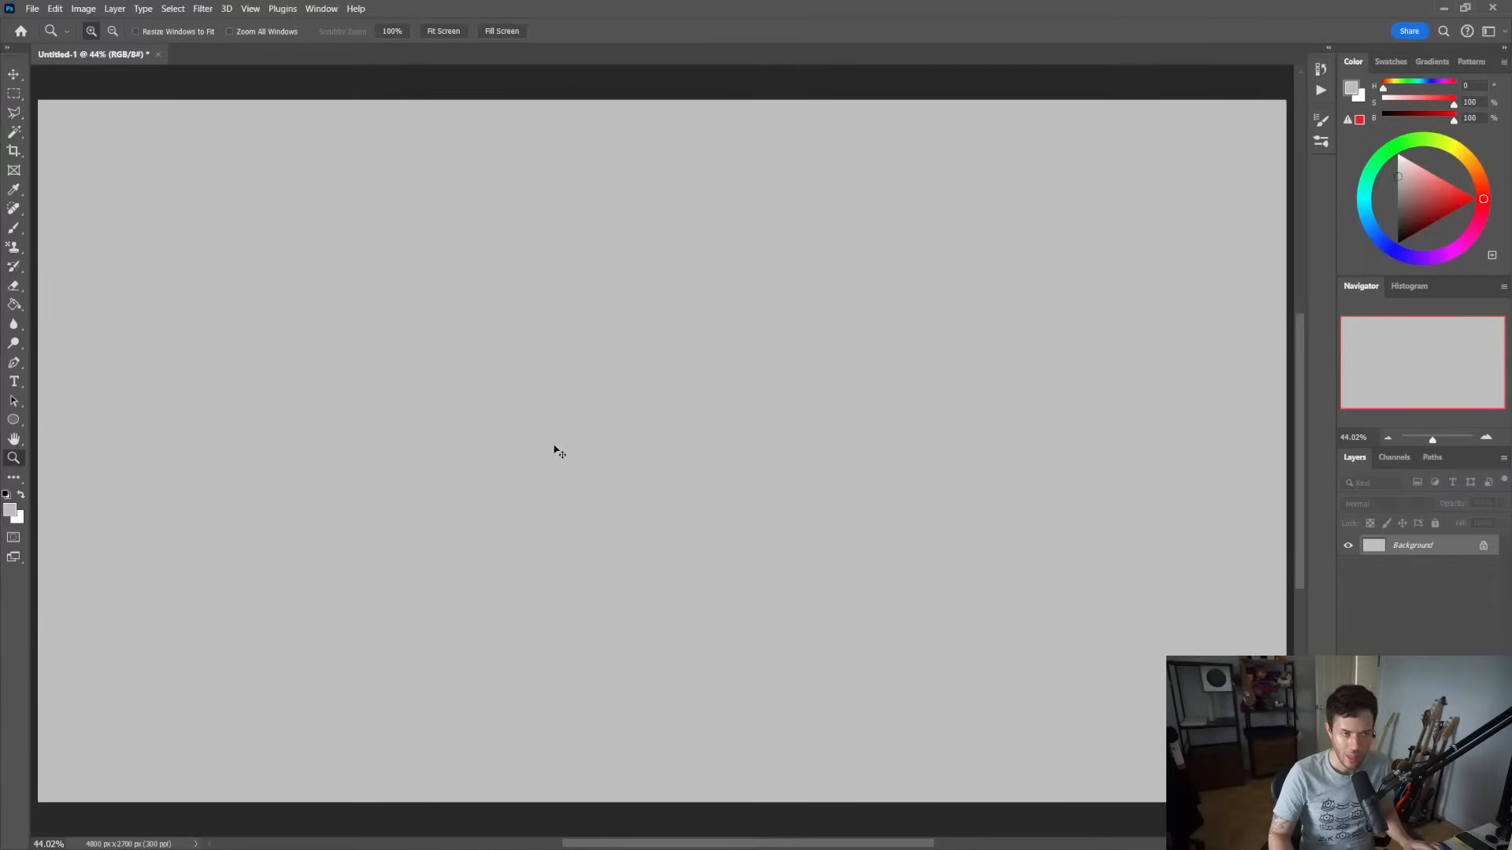
key("ctrl+a")
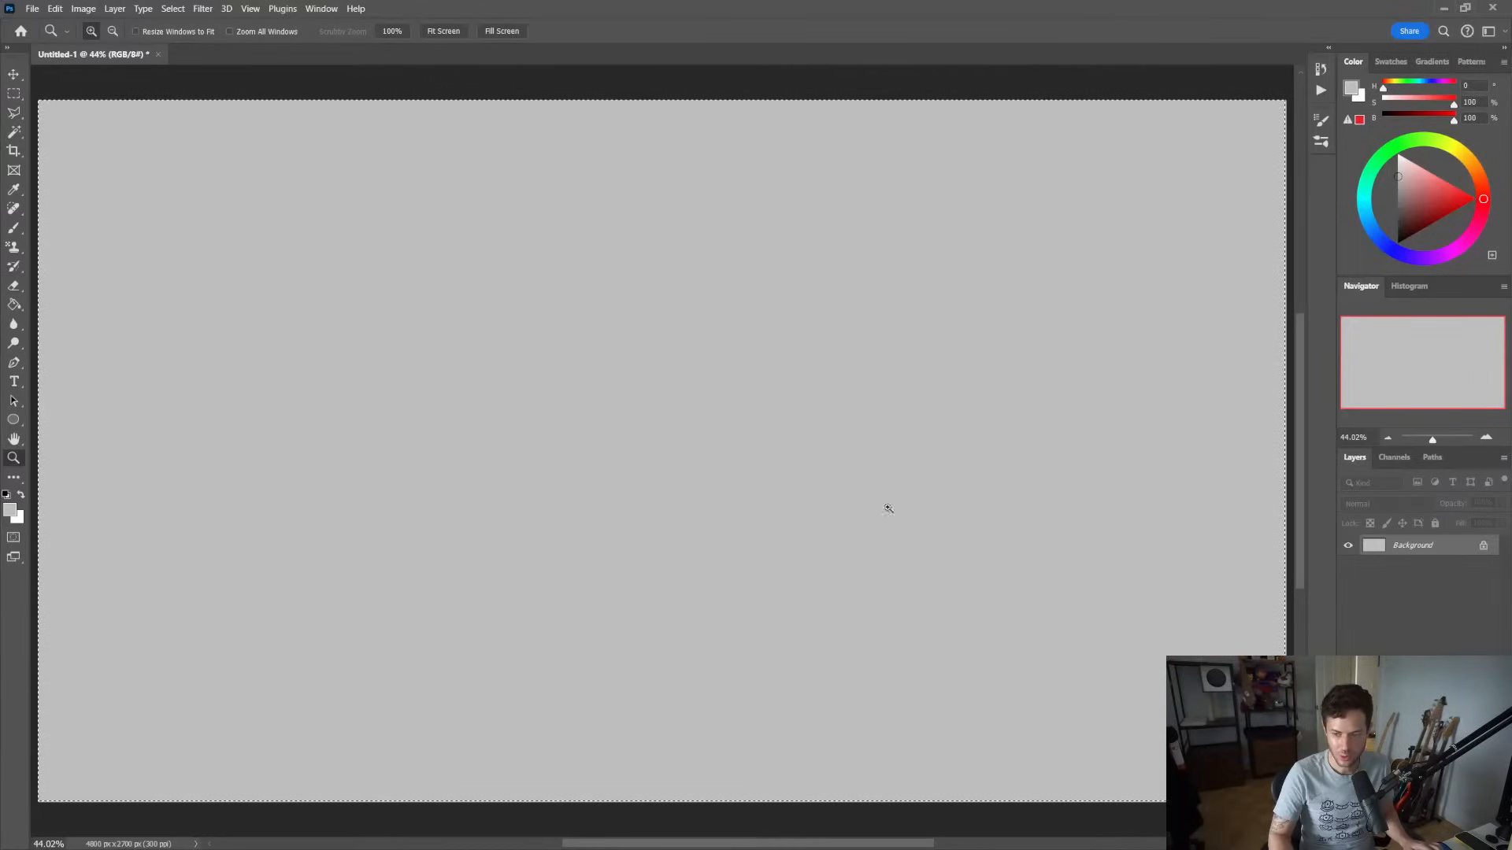
left_click(1153, 741)
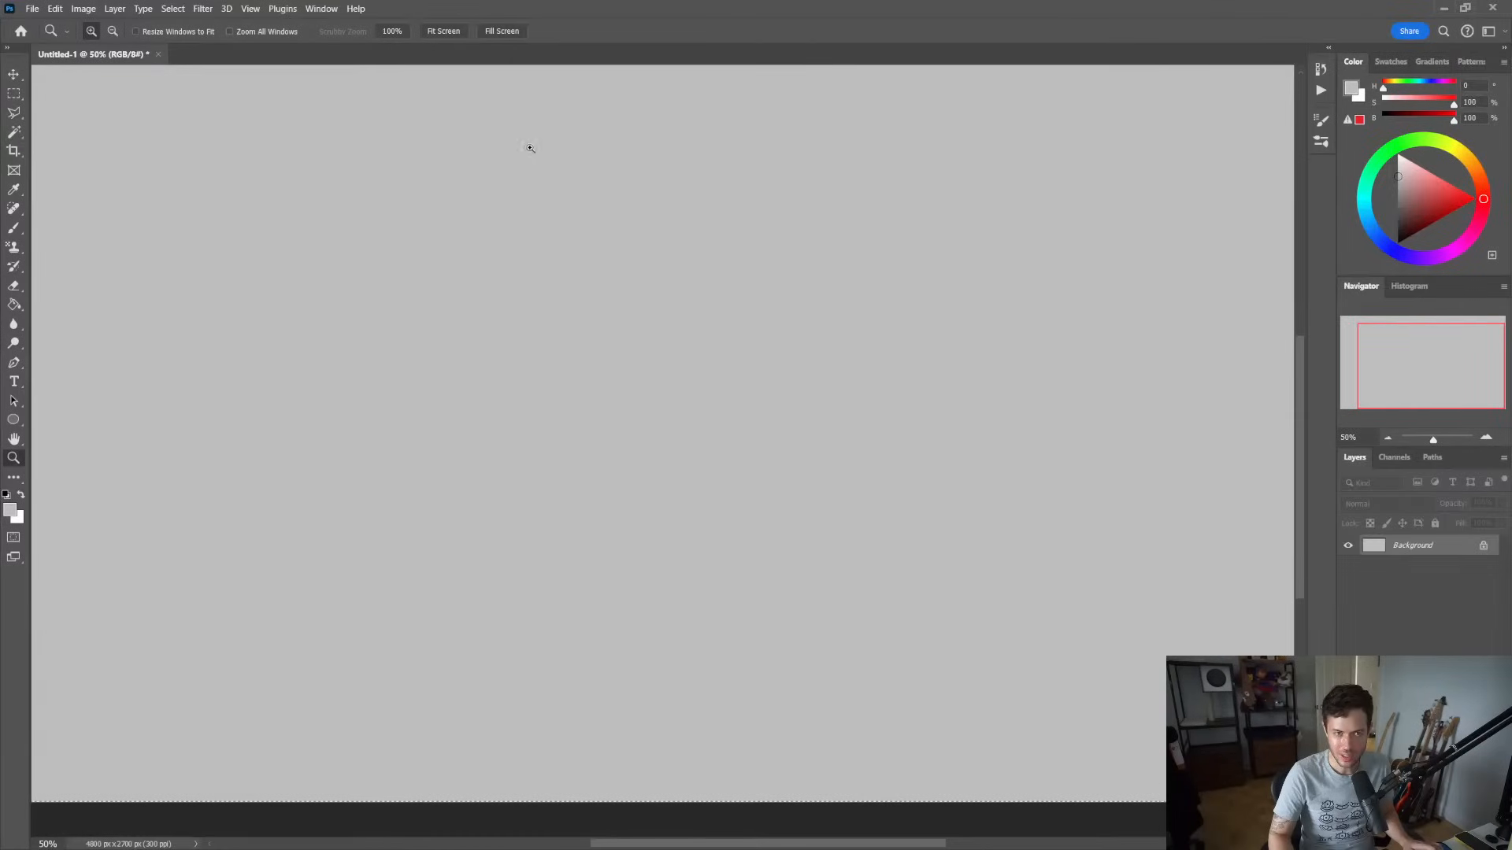
left_click(446, 30)
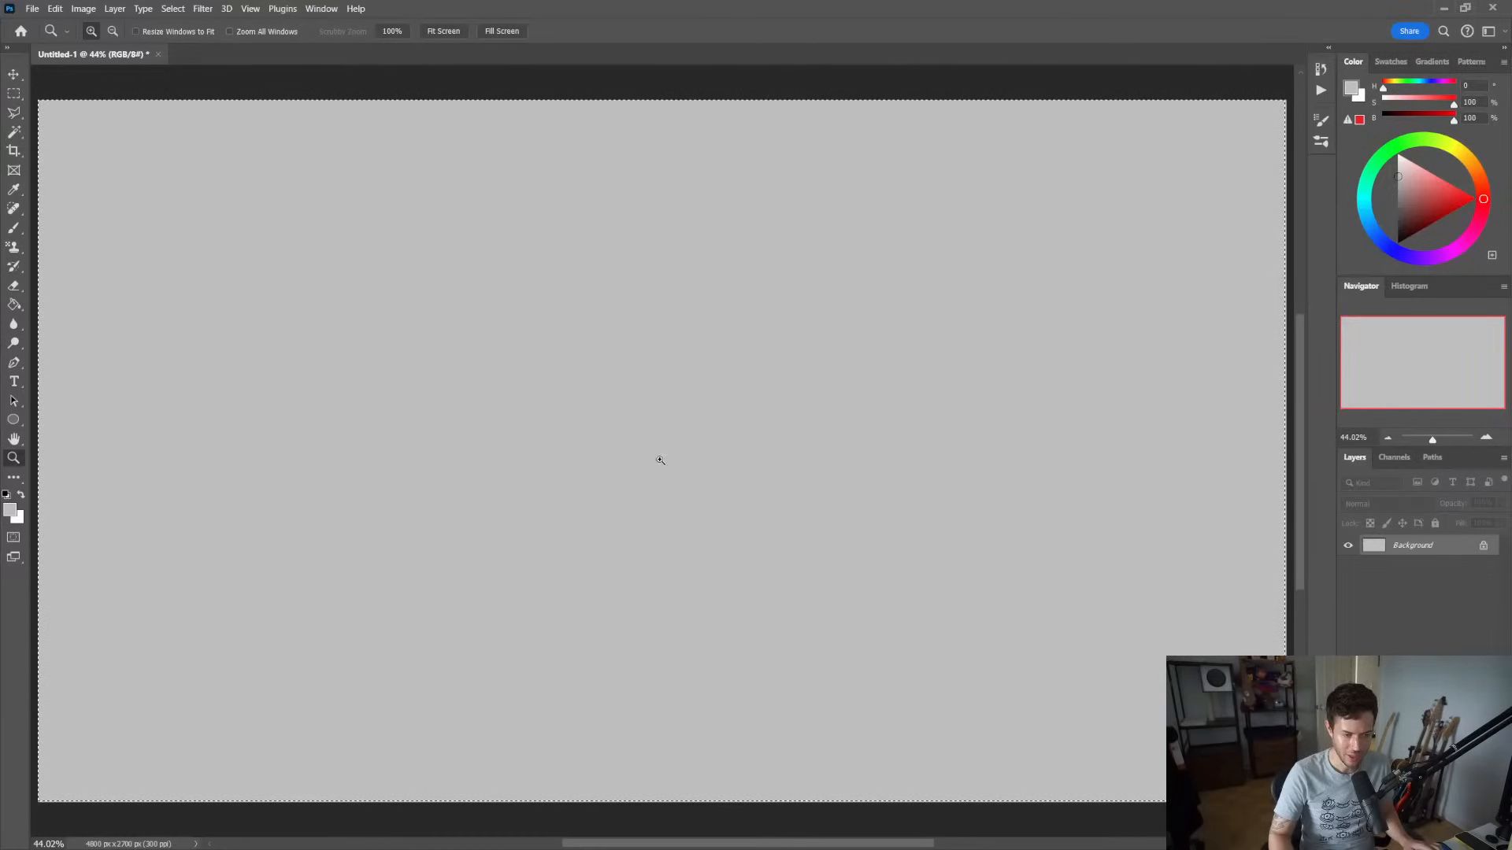
Set the foreground color to red #c44141 in the Color Picker
left_click(11, 514)
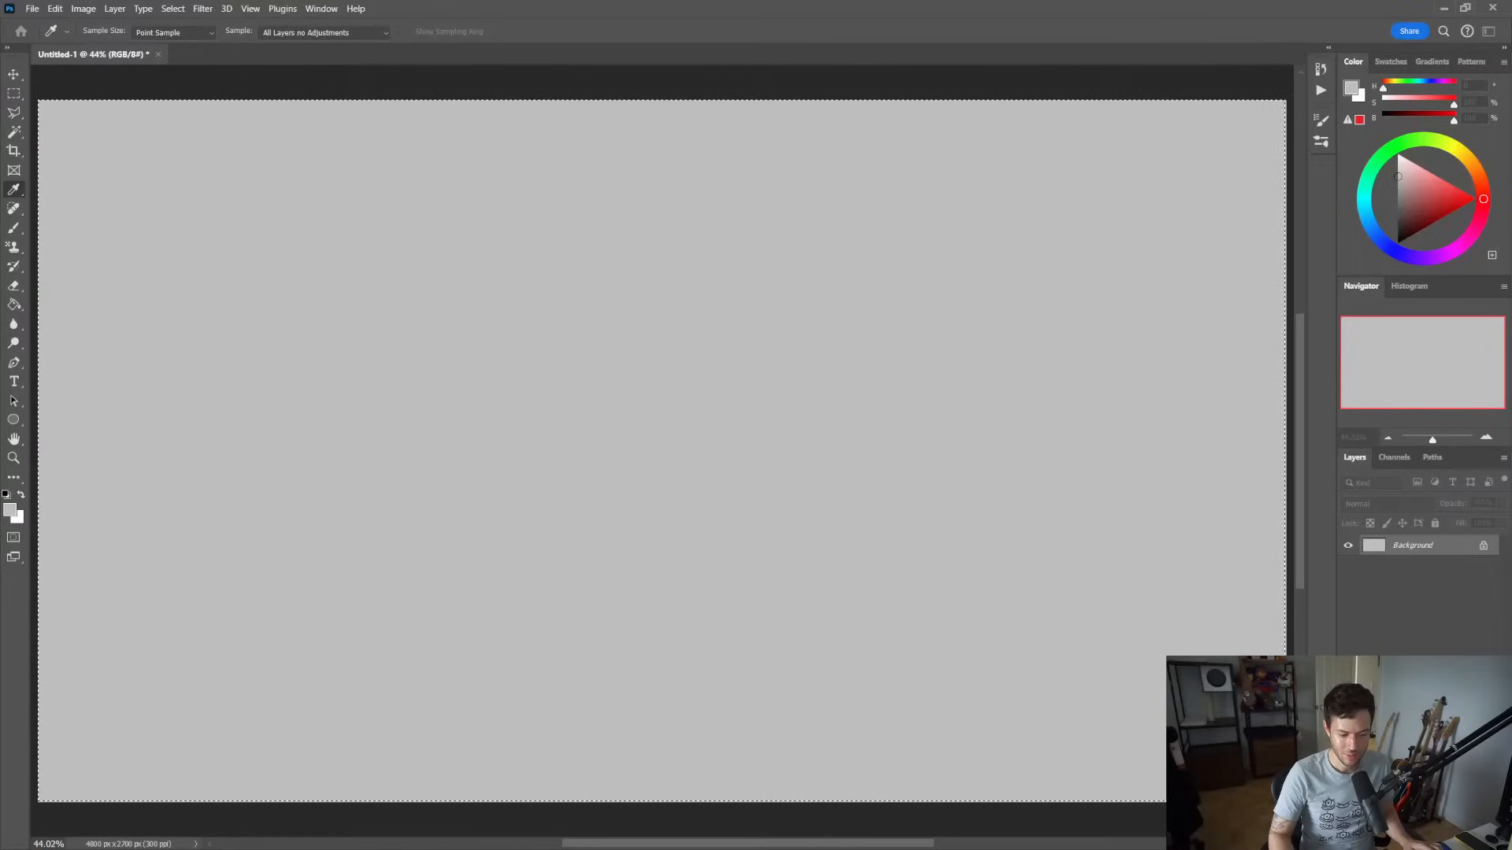
left_click_drag(489, 333, 527, 228)
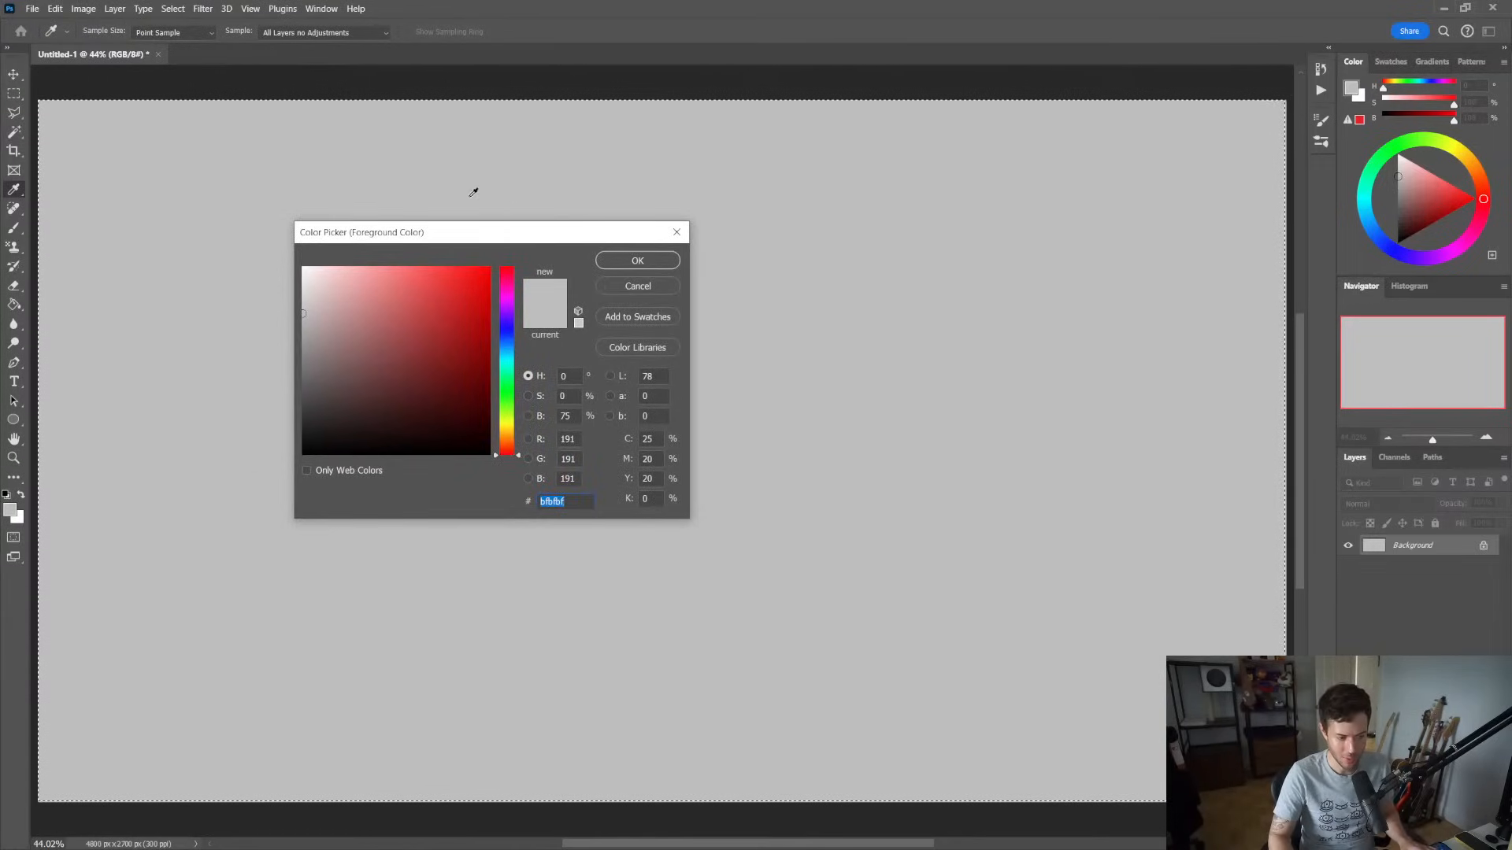
left_click(427, 310)
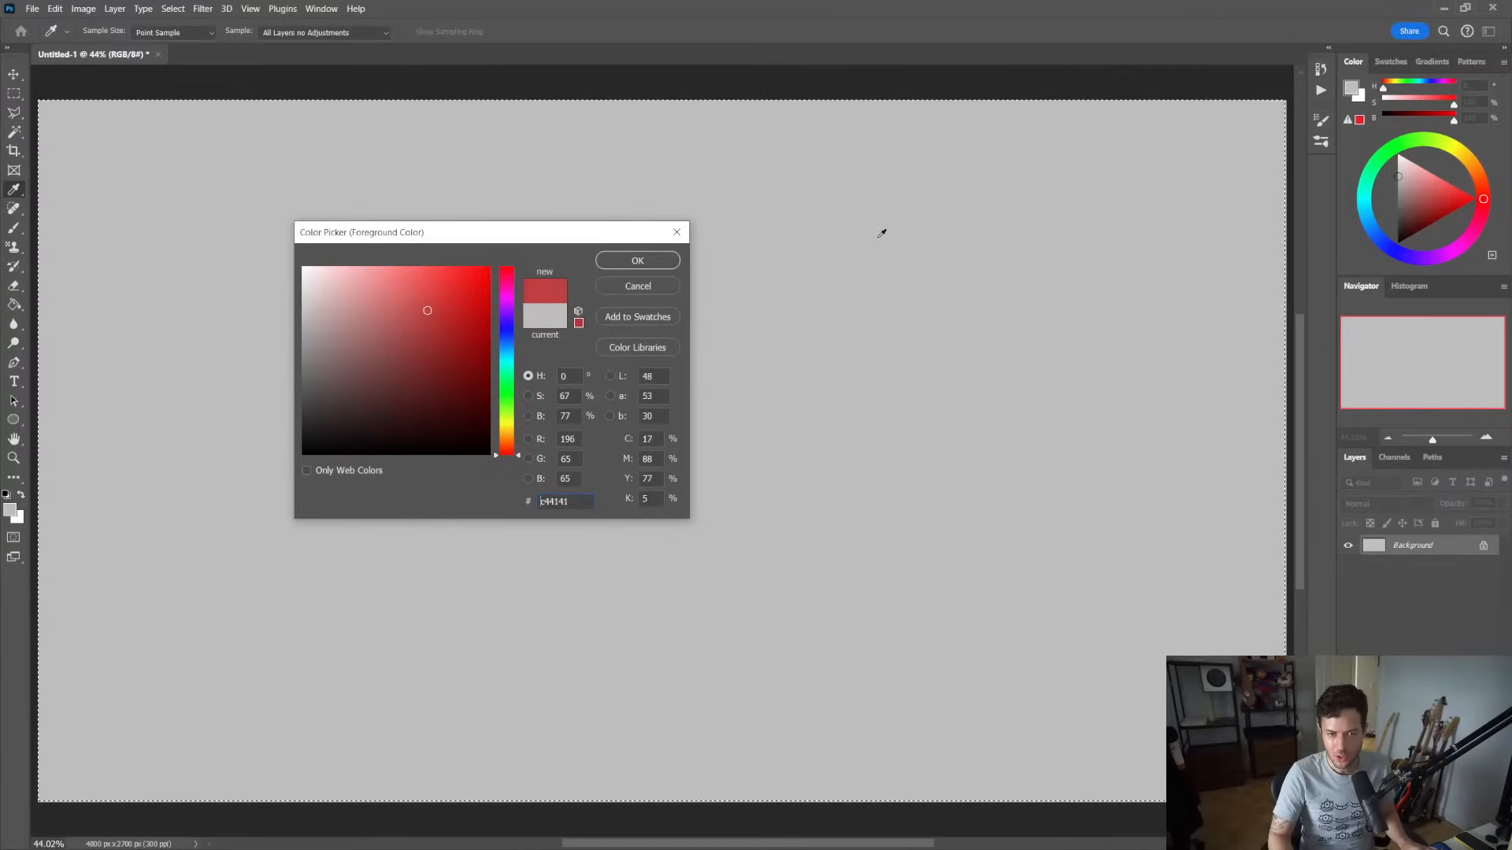
left_click(638, 261)
Undo the red fill on the Background, add a new layer above it and fill that layer with the red
key("g")
left_click(629, 325)
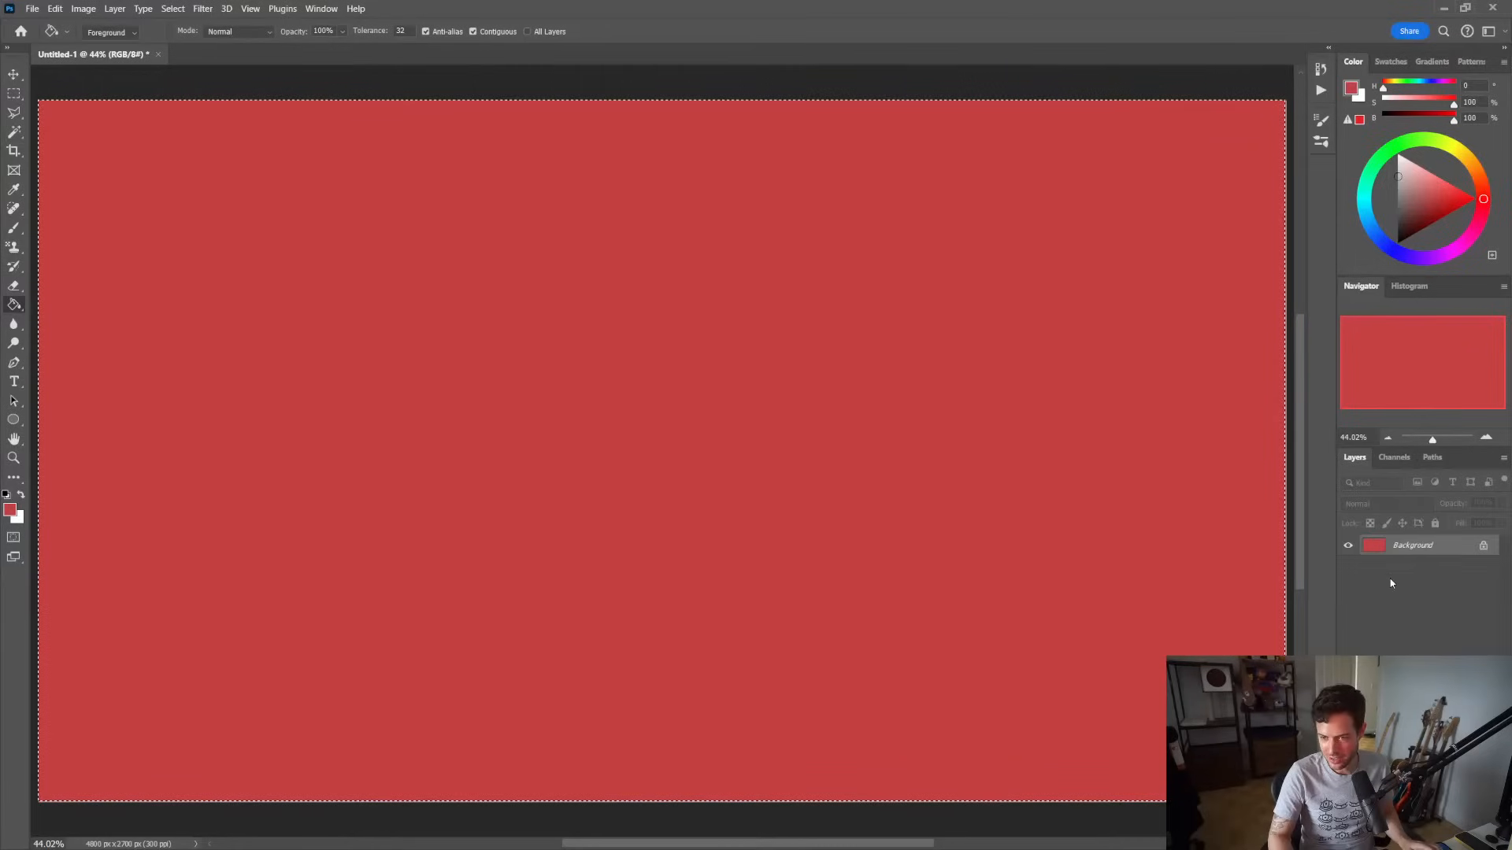
key("ctrl+z")
key("ctrl+shift+alt+n")
left_click(796, 459)
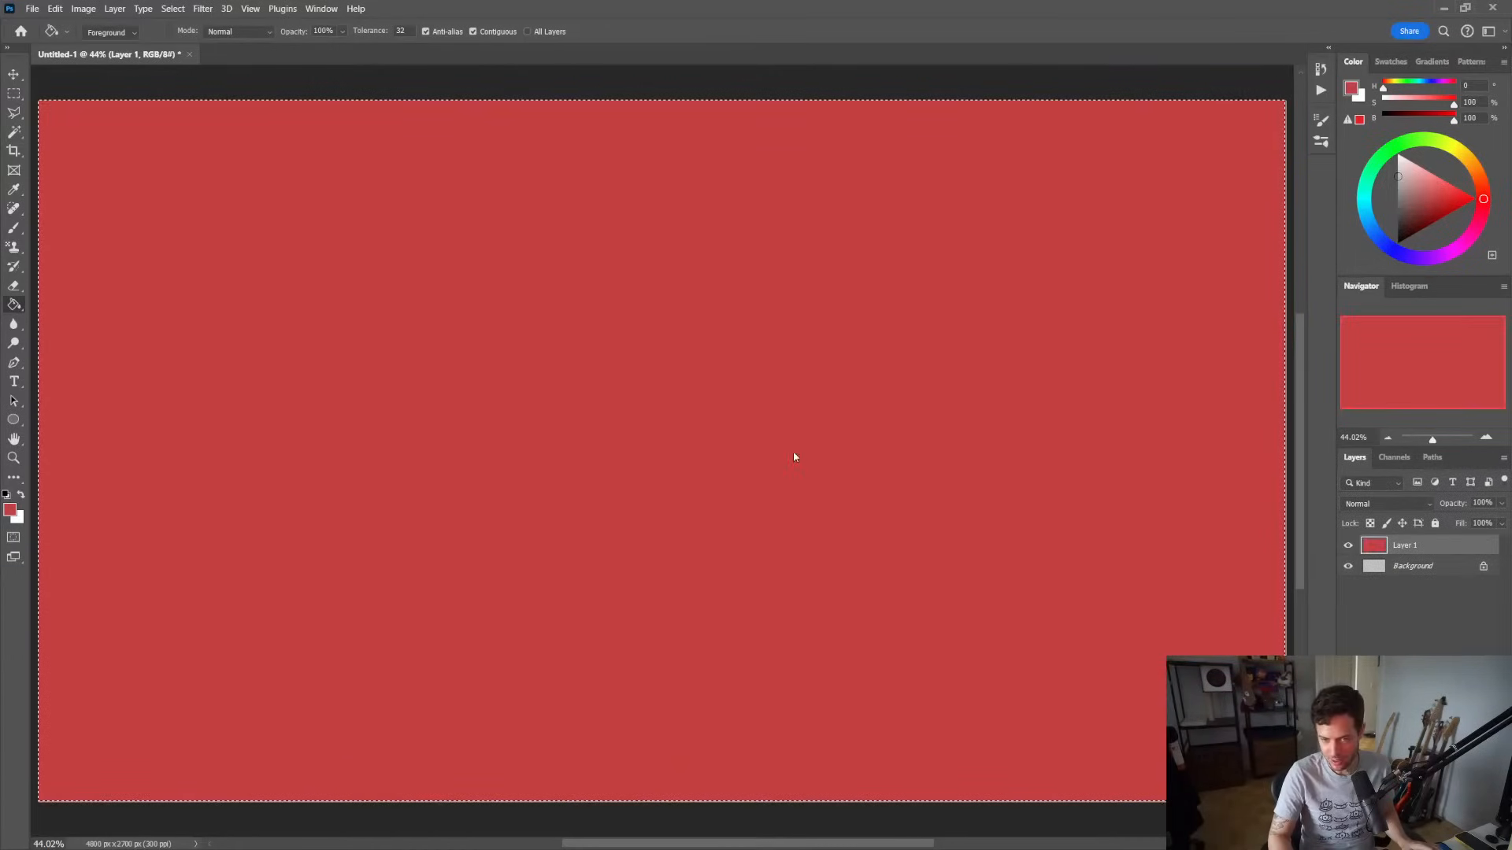
Scale the red layer proportionally to about 92.46%, offset it slightly from the canvas's upper-left corner, and deselect it
key("v")
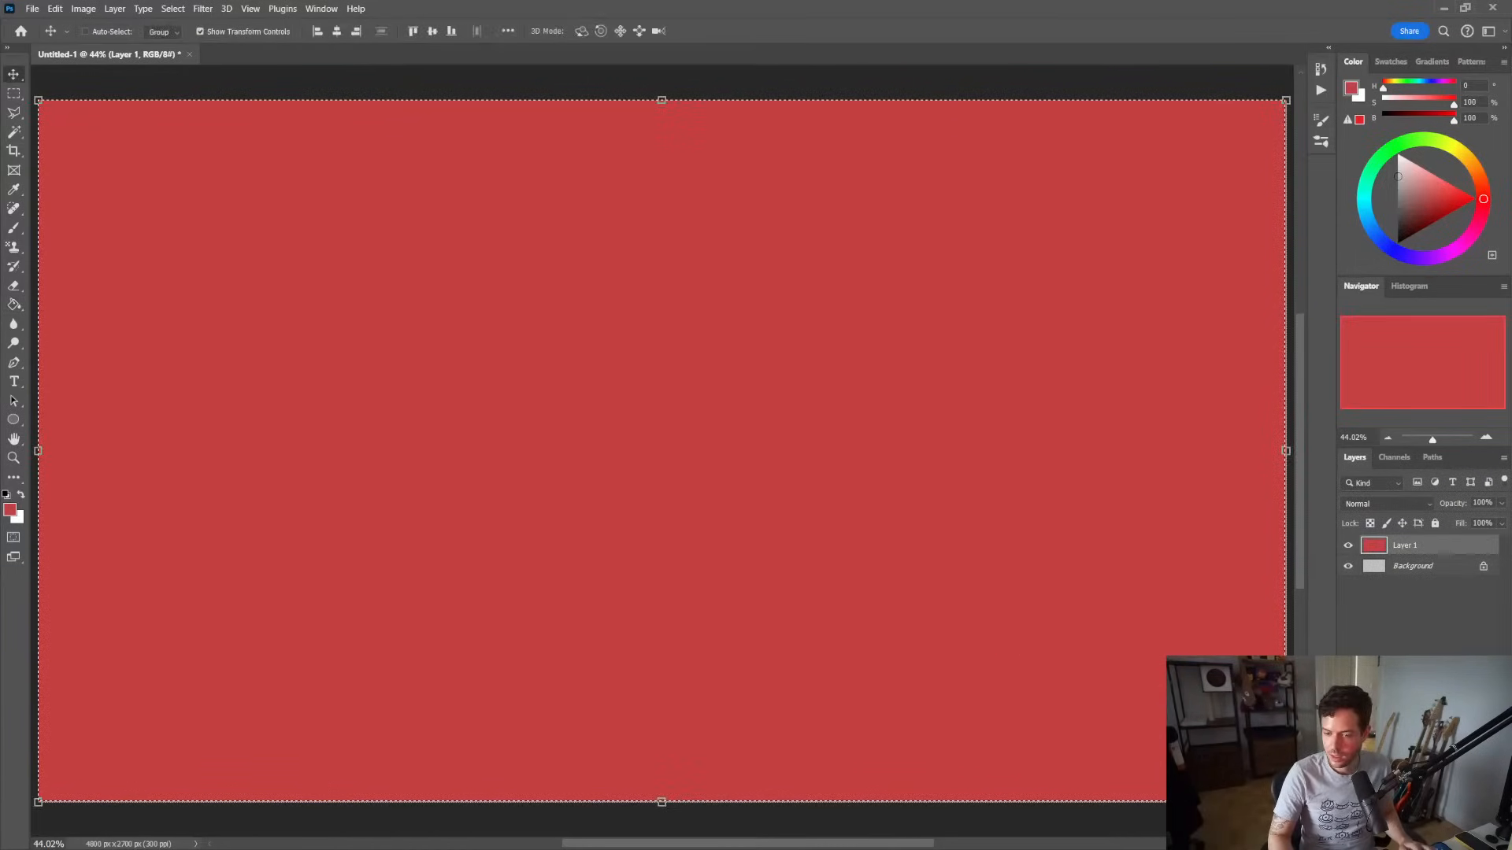
left_click_drag(1286, 802, 1191, 749)
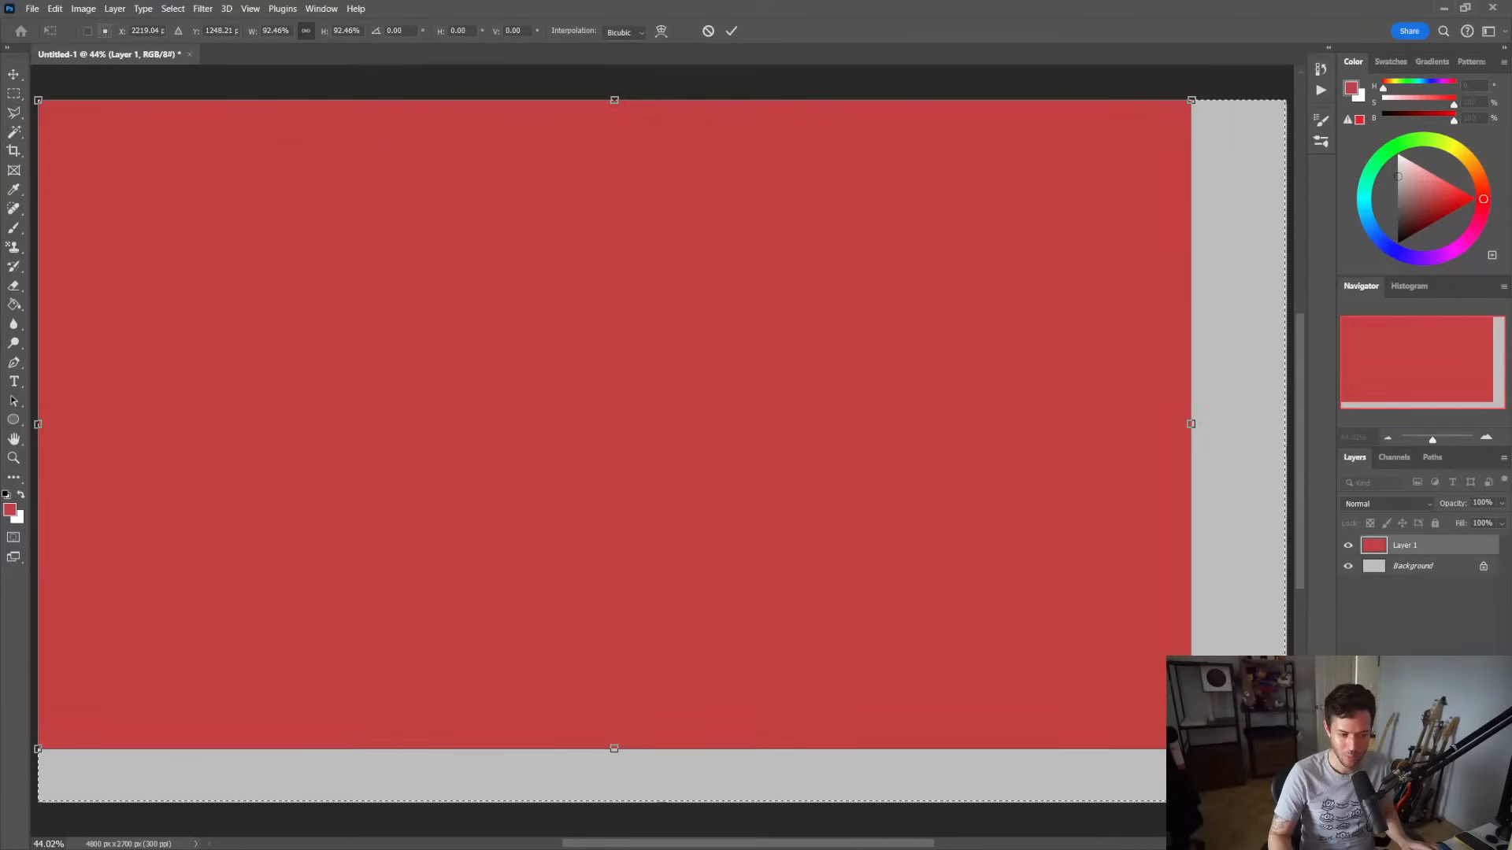
left_click_drag(1104, 611, 1113, 615)
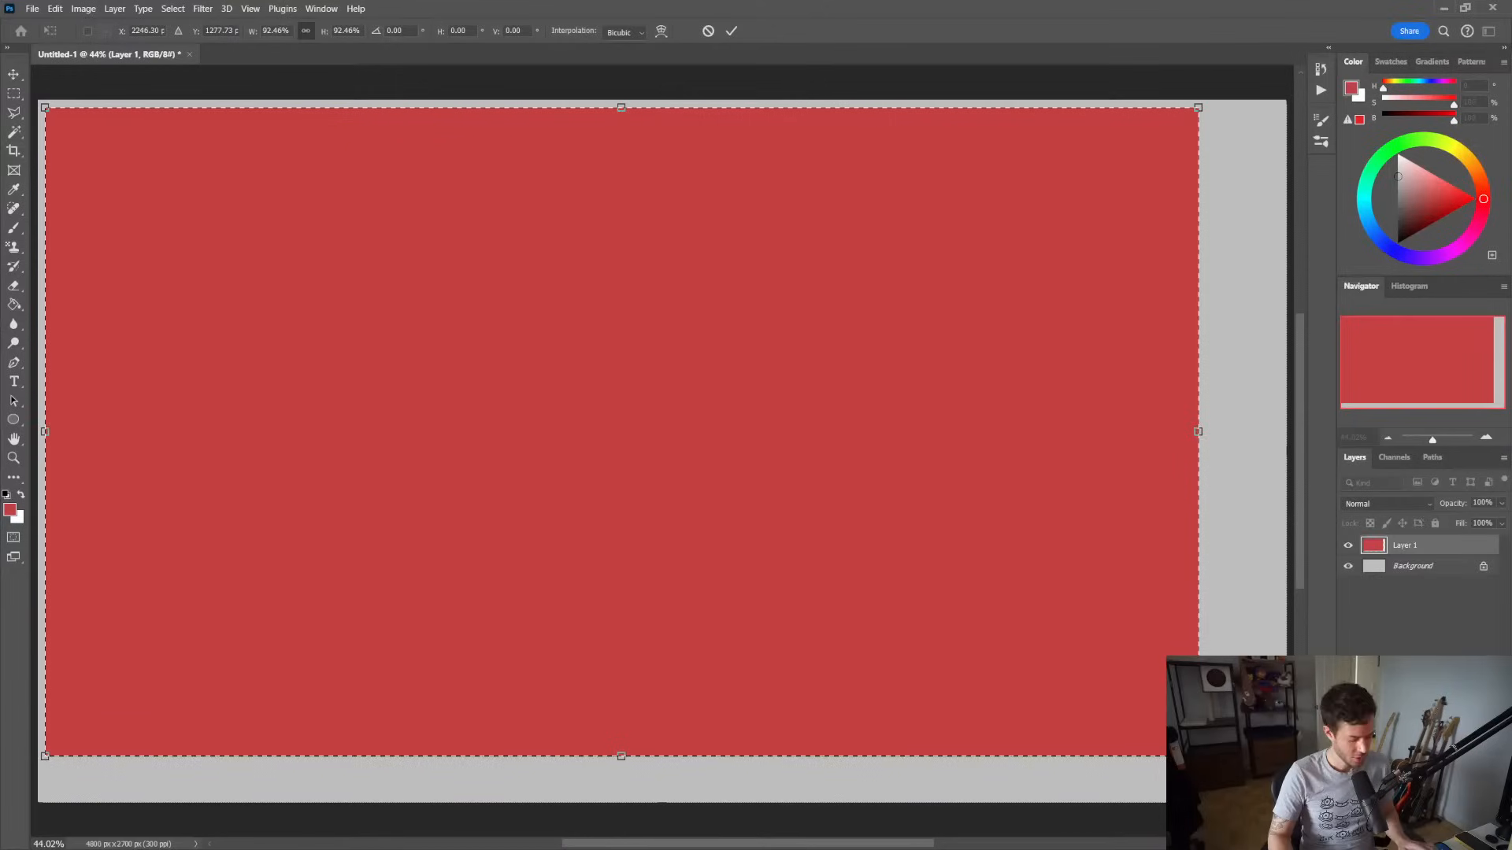
key("Return")
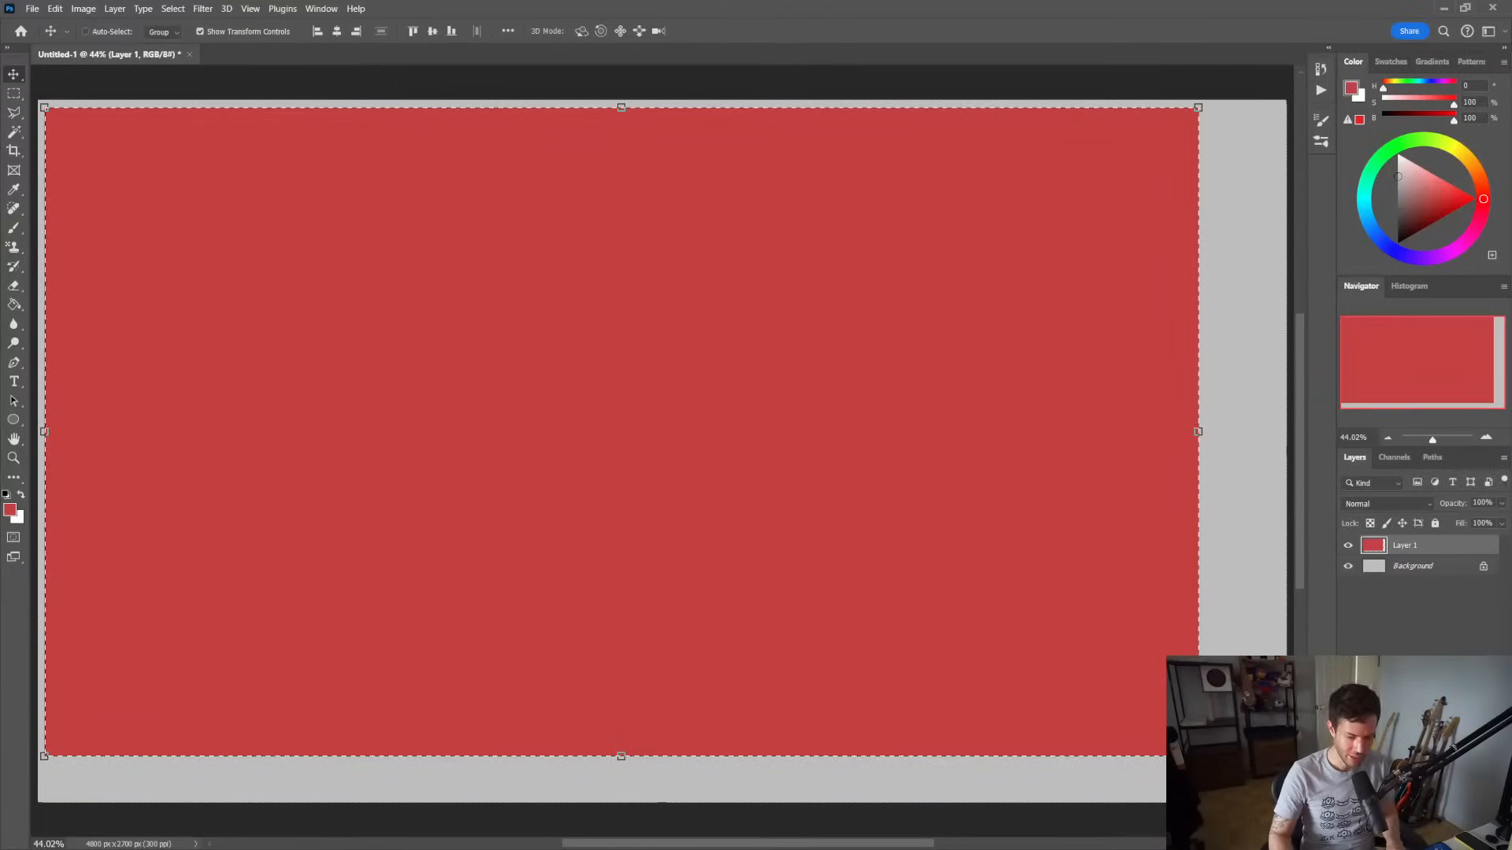
key("l")
key("ctrl+d")
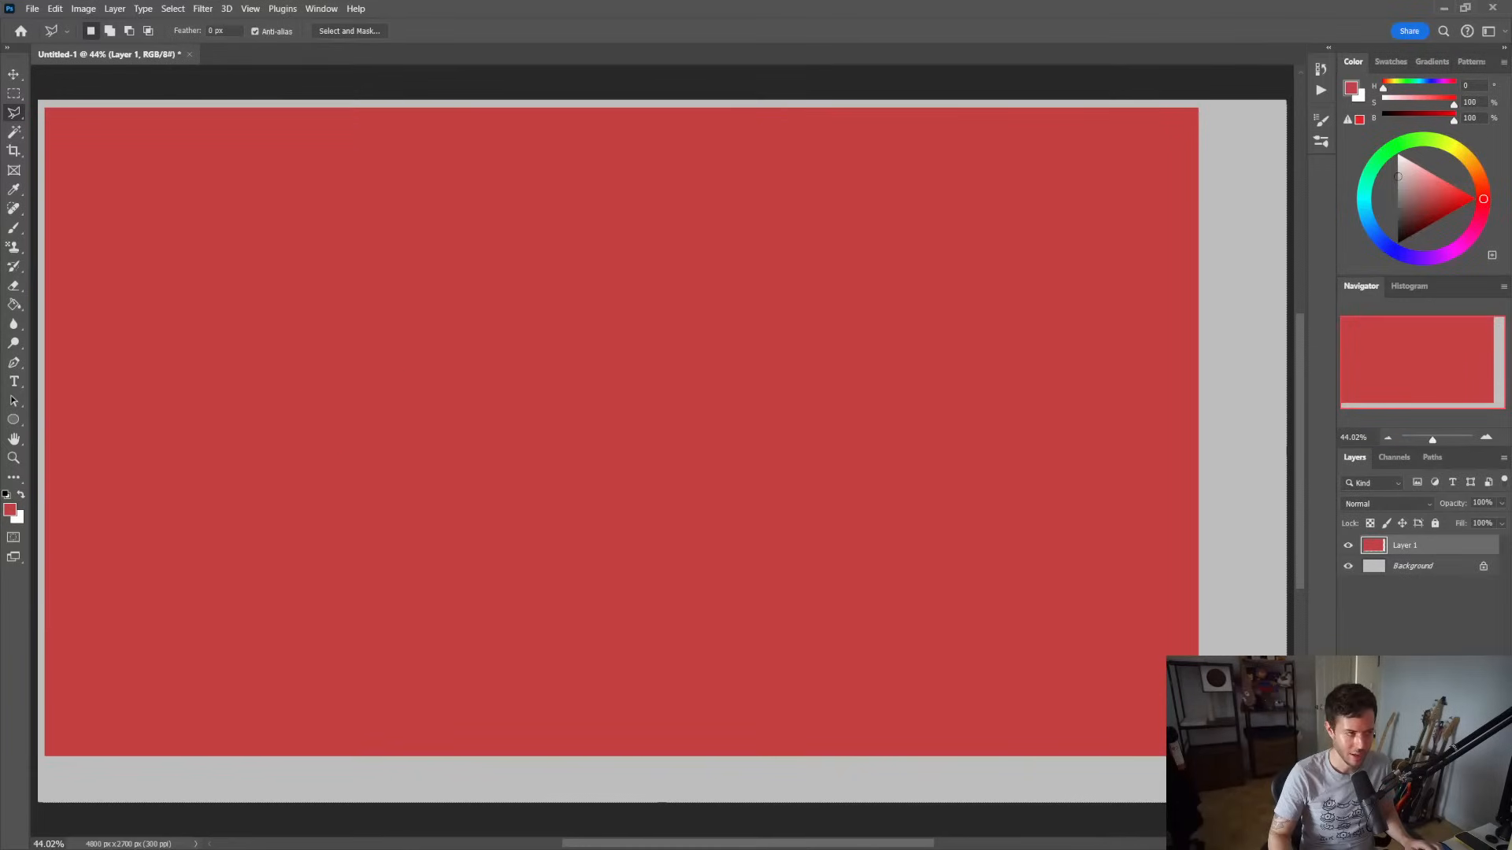
key("alt+Tab")
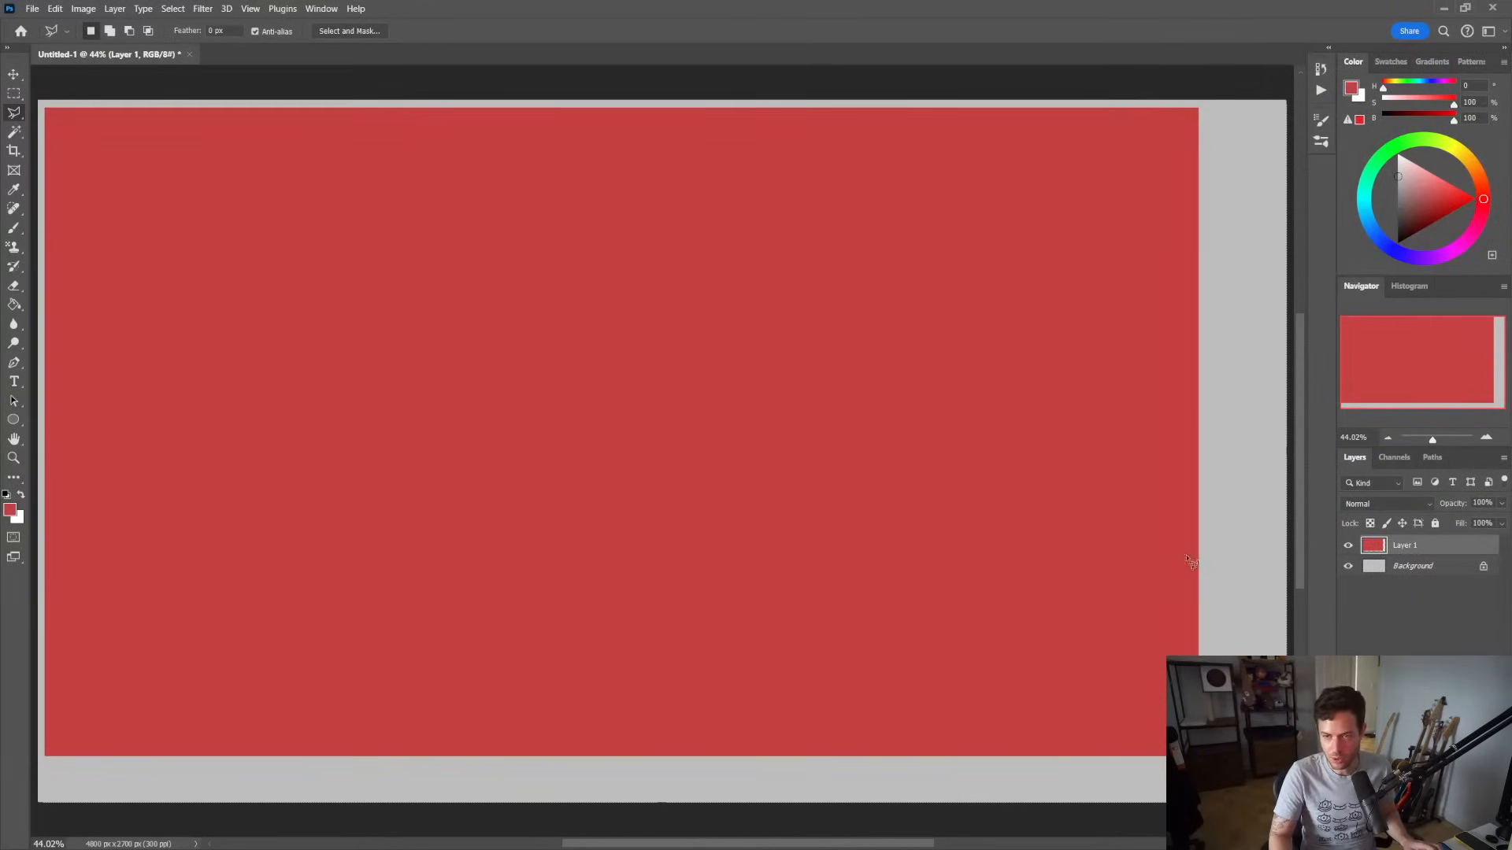
Scale the red layer proportionally to 76.46%, position it near the centre of the canvas, and apply the transform
key("v")
left_click_drag(845, 504, 837, 494)
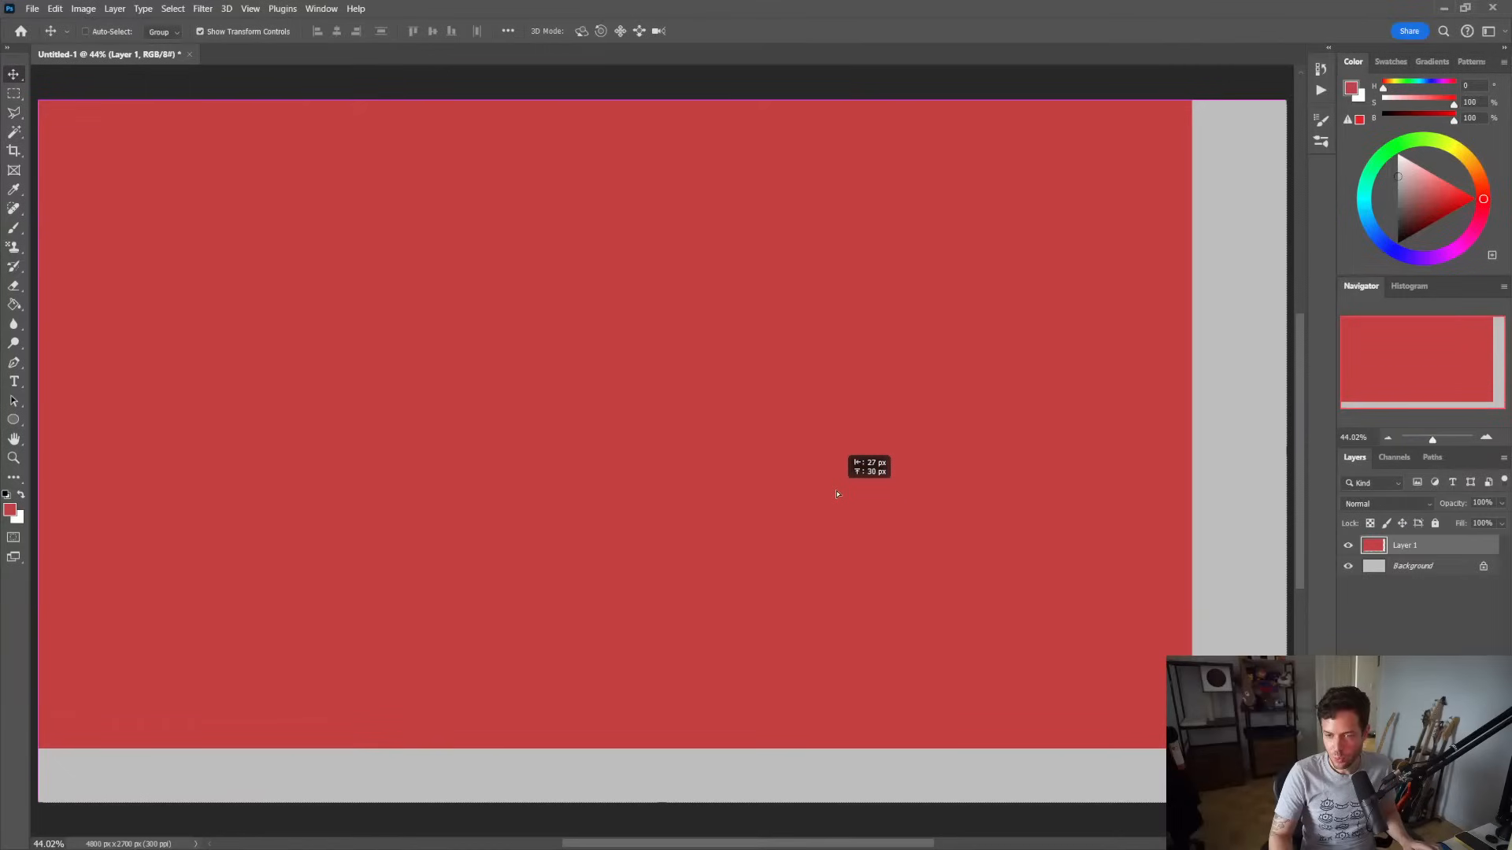
left_click_drag(837, 494, 862, 513)
left_click_drag(864, 522, 883, 523)
left_click_drag(1237, 775, 986, 577)
left_click_drag(884, 530, 997, 564)
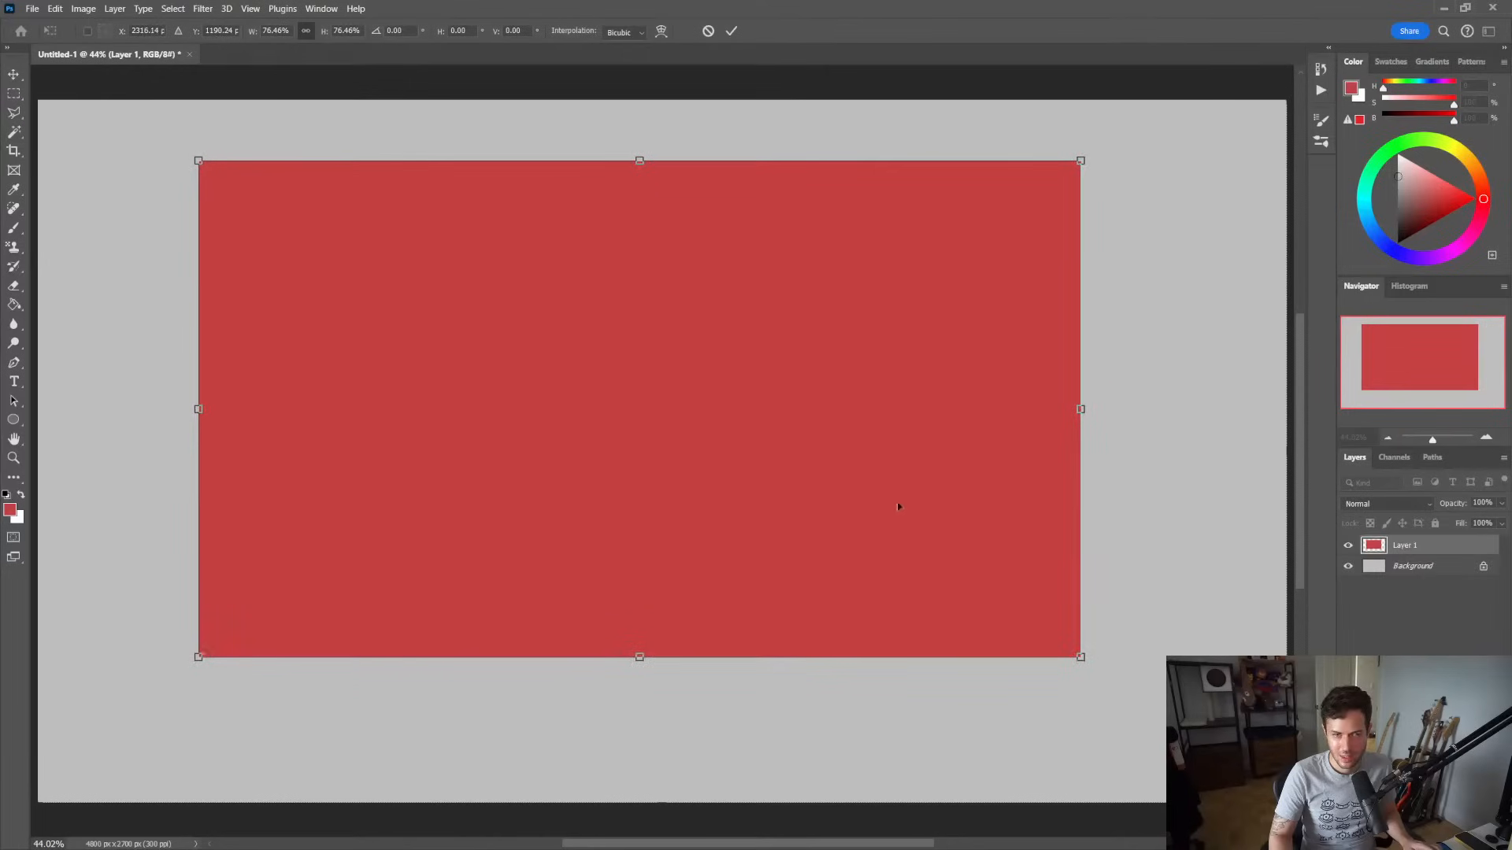
left_click(55, 9)
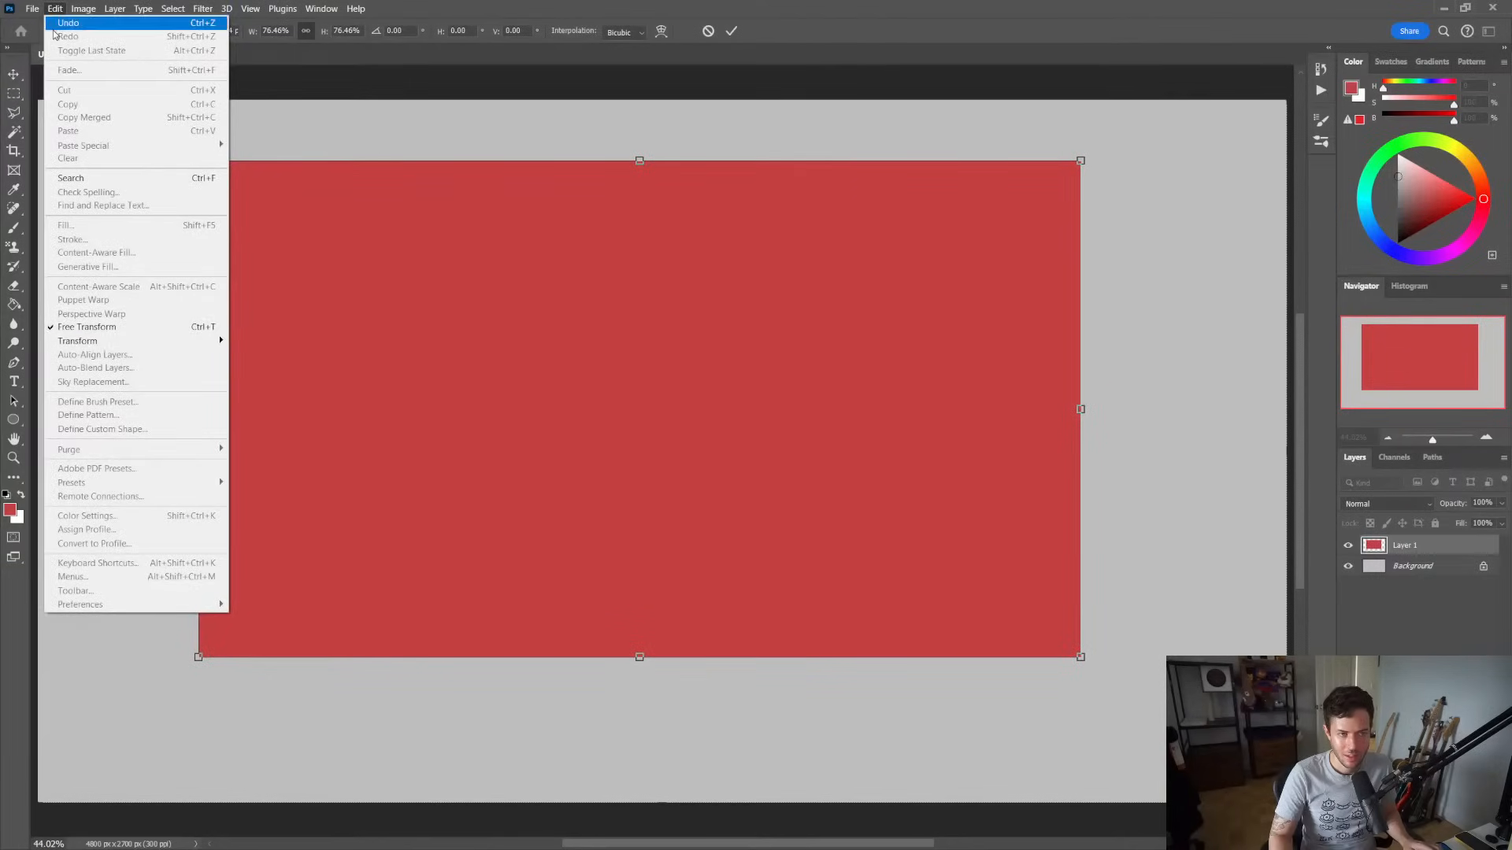
left_click(1438, 574)
left_click(1427, 549)
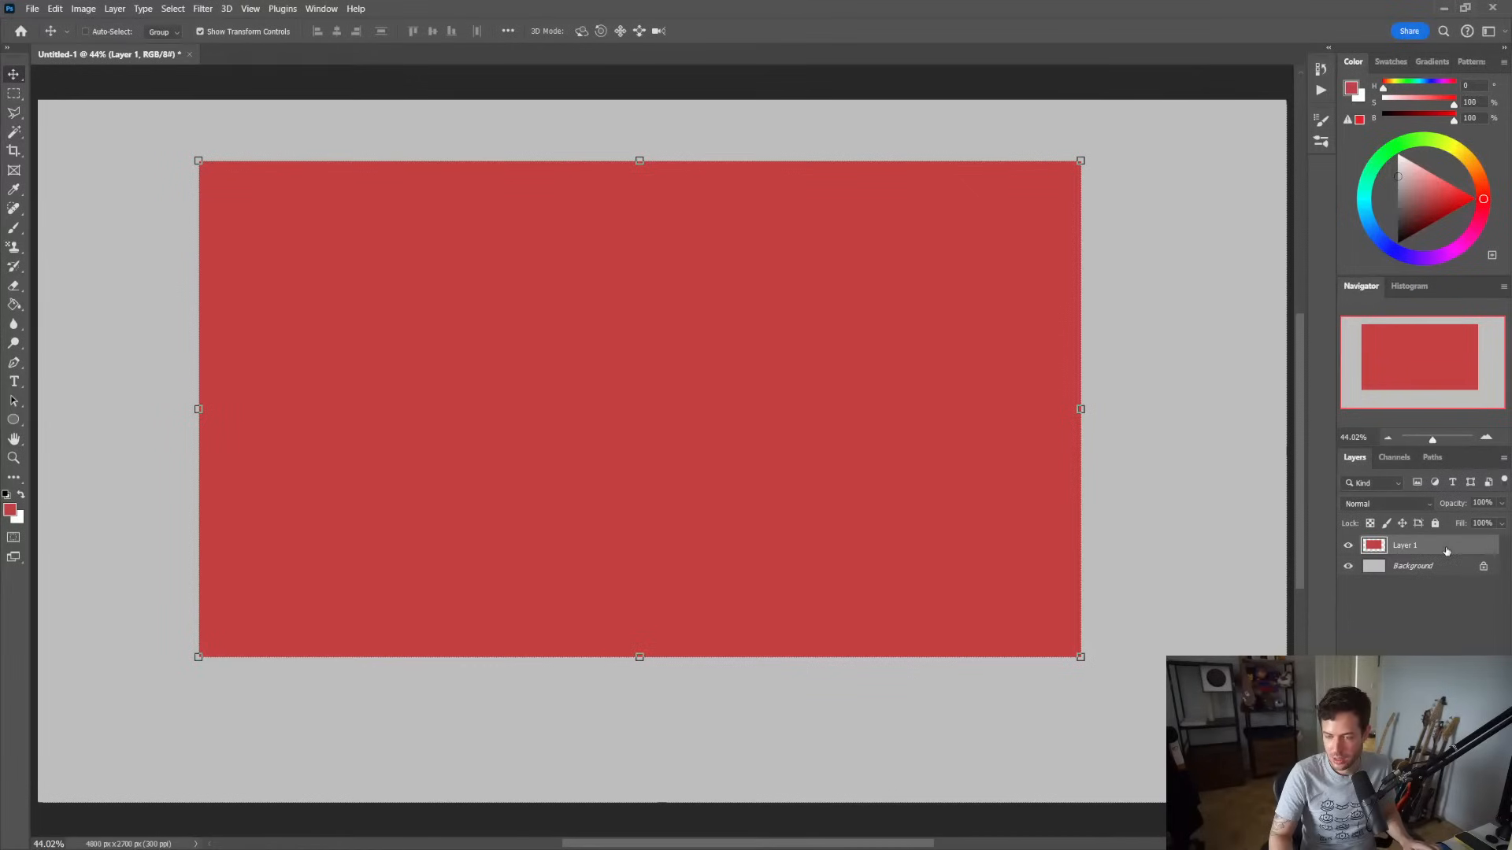
Add a white 54 px outside Stroke and a Bevel & Emboss effect to Layer 1
key("space")
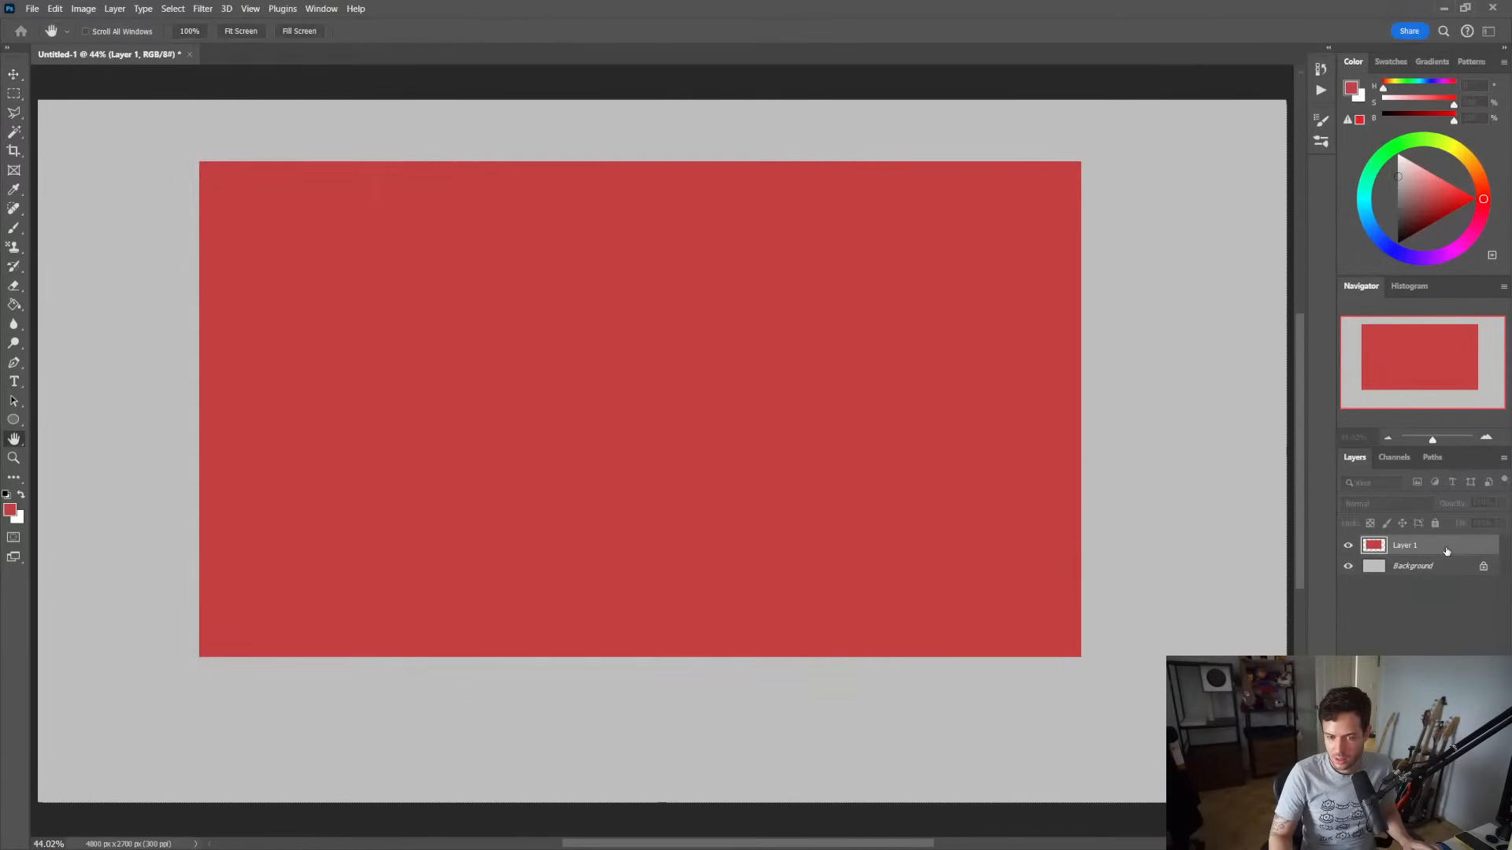
left_click_drag(142, 849, 1020, 263)
left_click(691, 425)
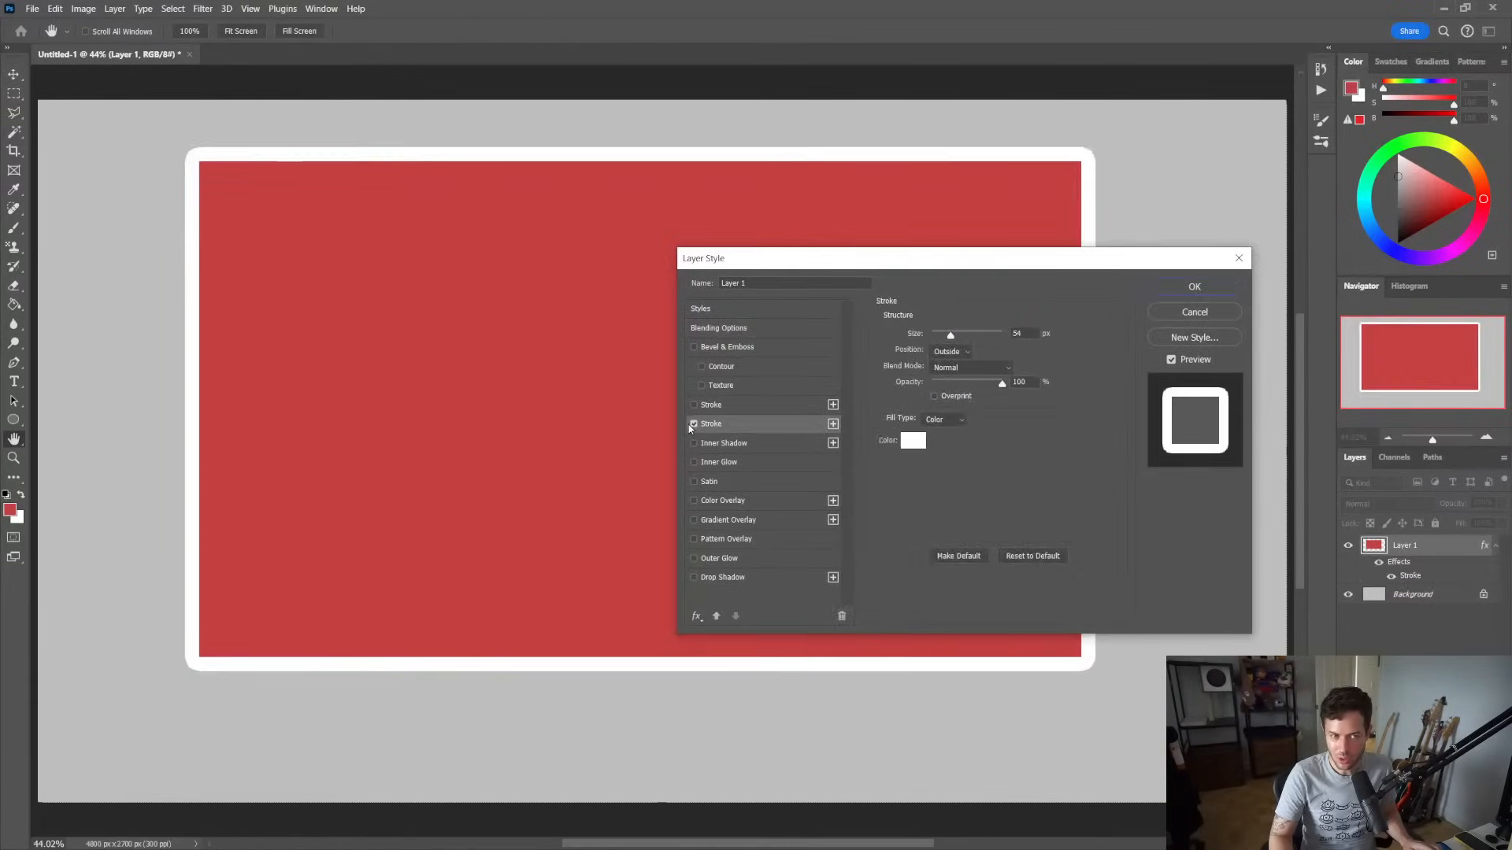
left_click(693, 348)
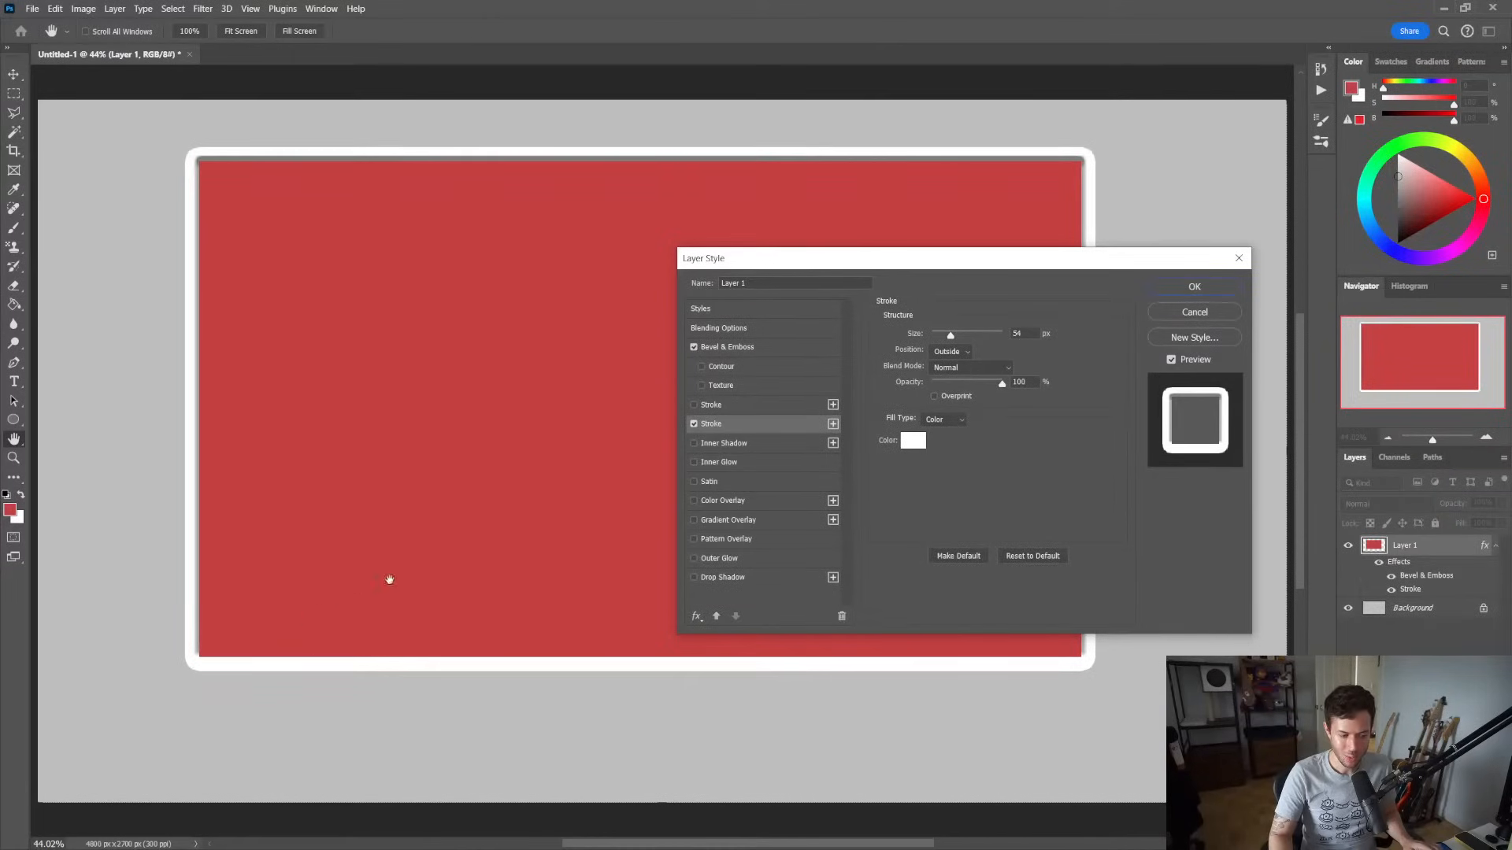
Add a Drop Shadow to Layer 1 with angle 140°, distance 36 px, spread 100% and size 54 px, and apply the layer styles
left_click_drag(871, 265, 512, 337)
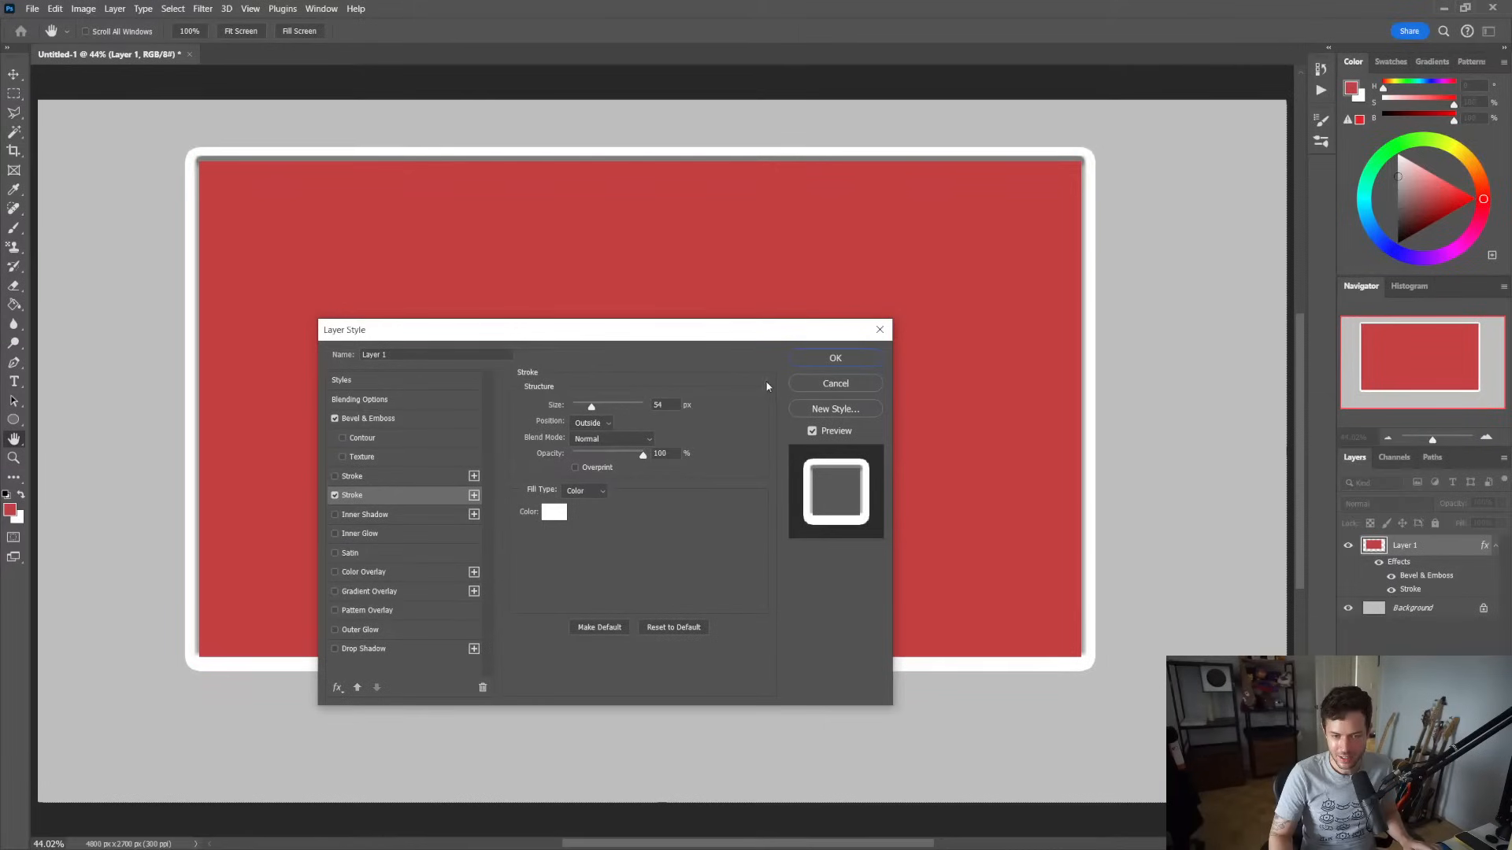
left_click(335, 649)
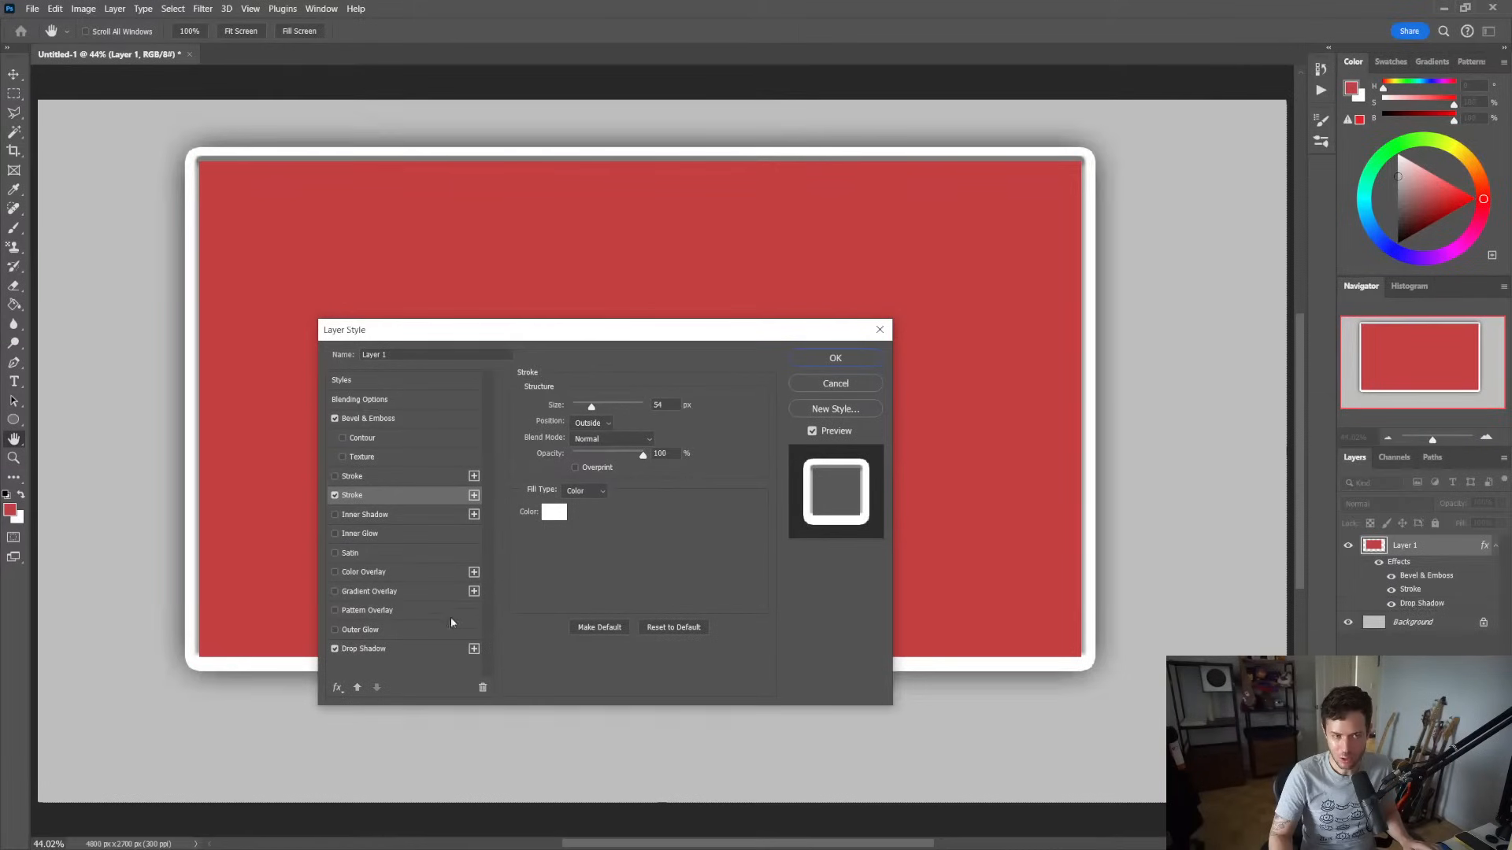
left_click(409, 655)
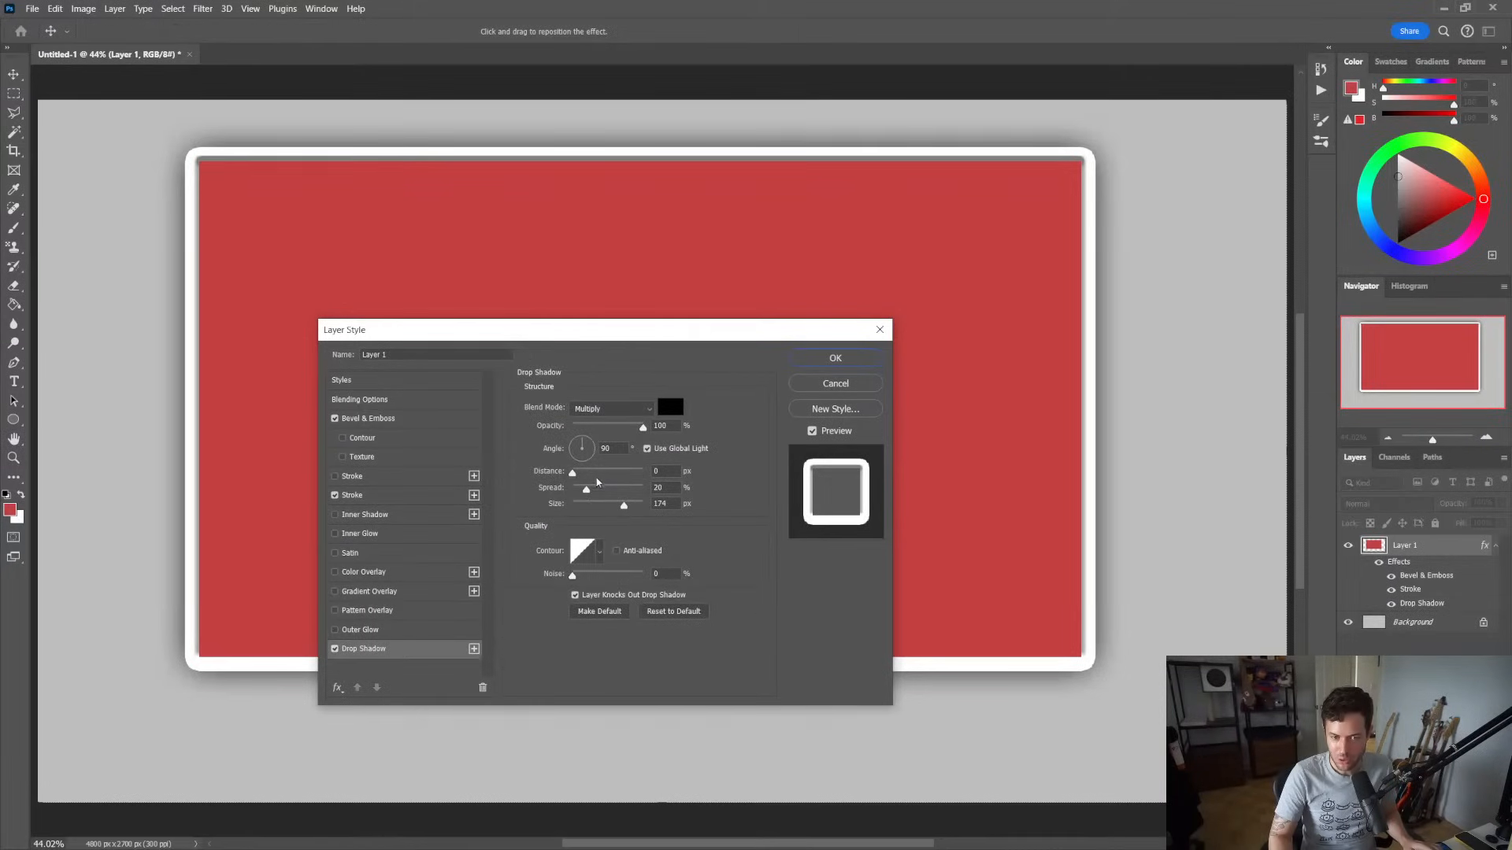
mouse_move(586, 489)
left_mouse_down()
mouse_move(690, 497)
mouse_move(591, 508)
mouse_move(589, 473)
mouse_move(611, 472)
left_mouse_up()
left_click(574, 442)
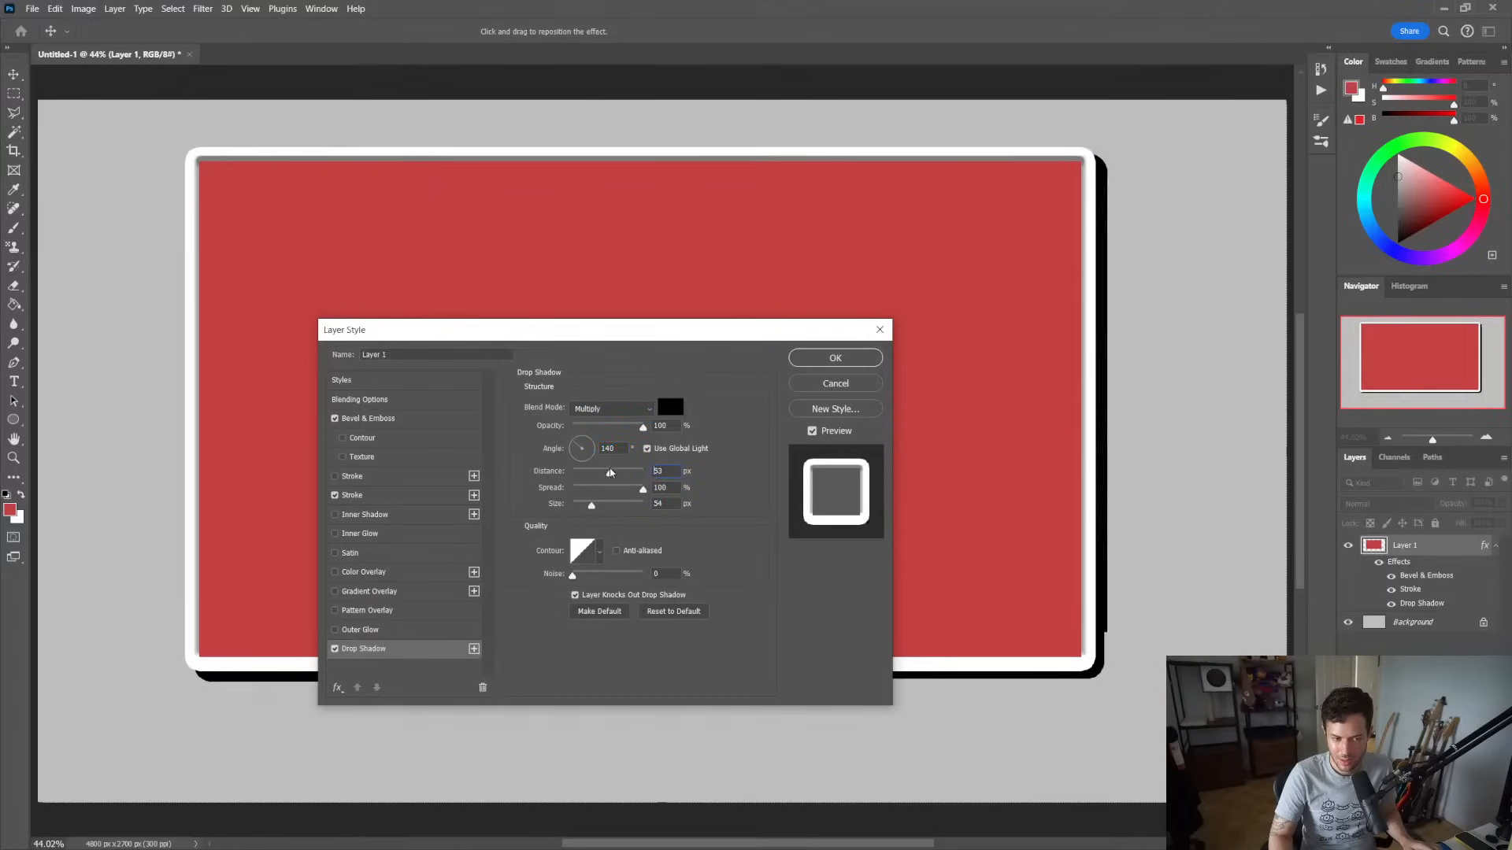
key("ctrl+z")
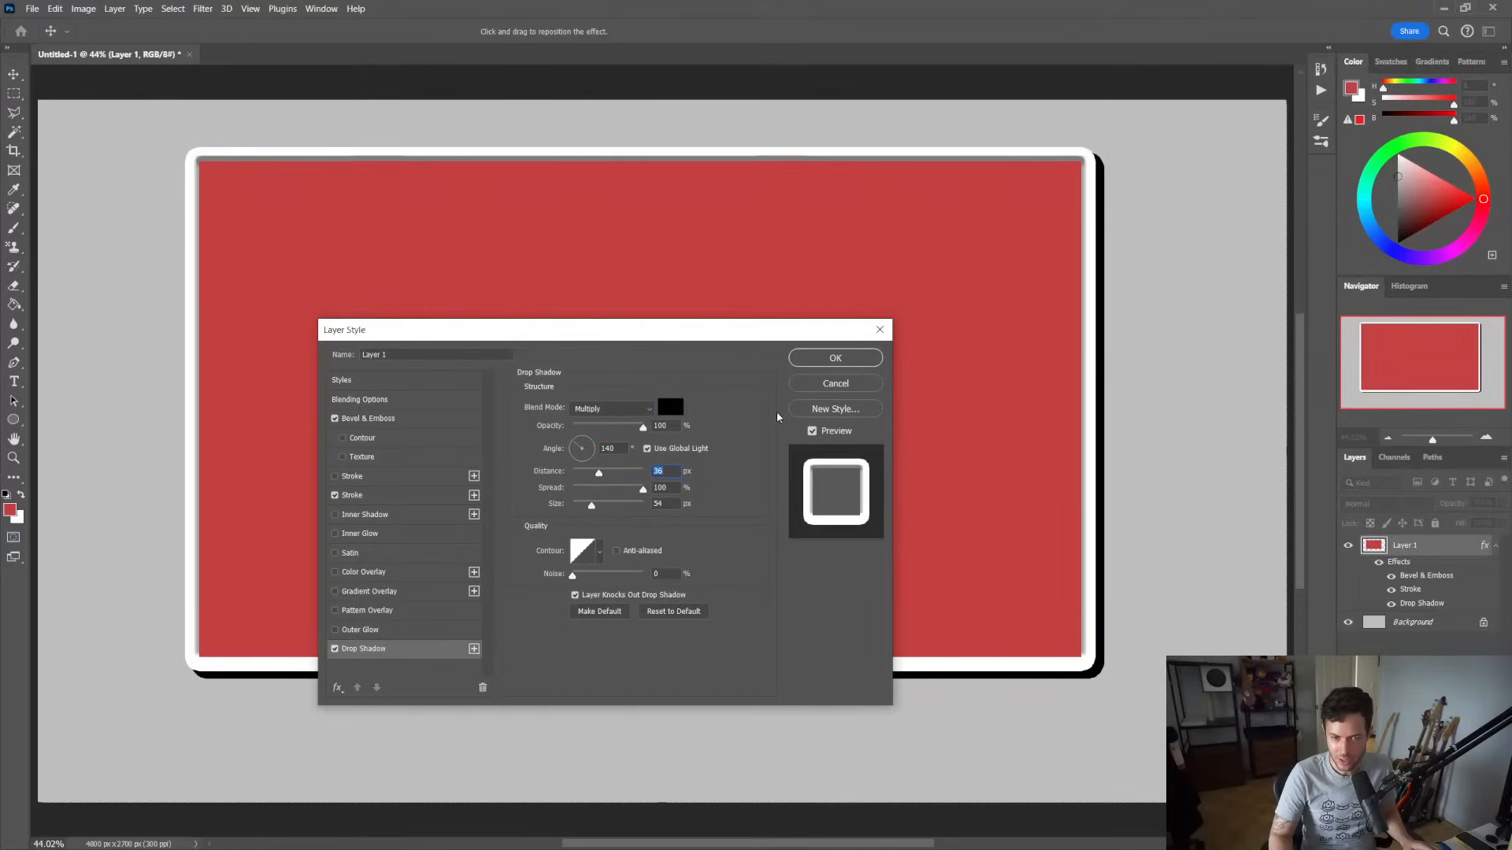
left_click(804, 360)
key("z")
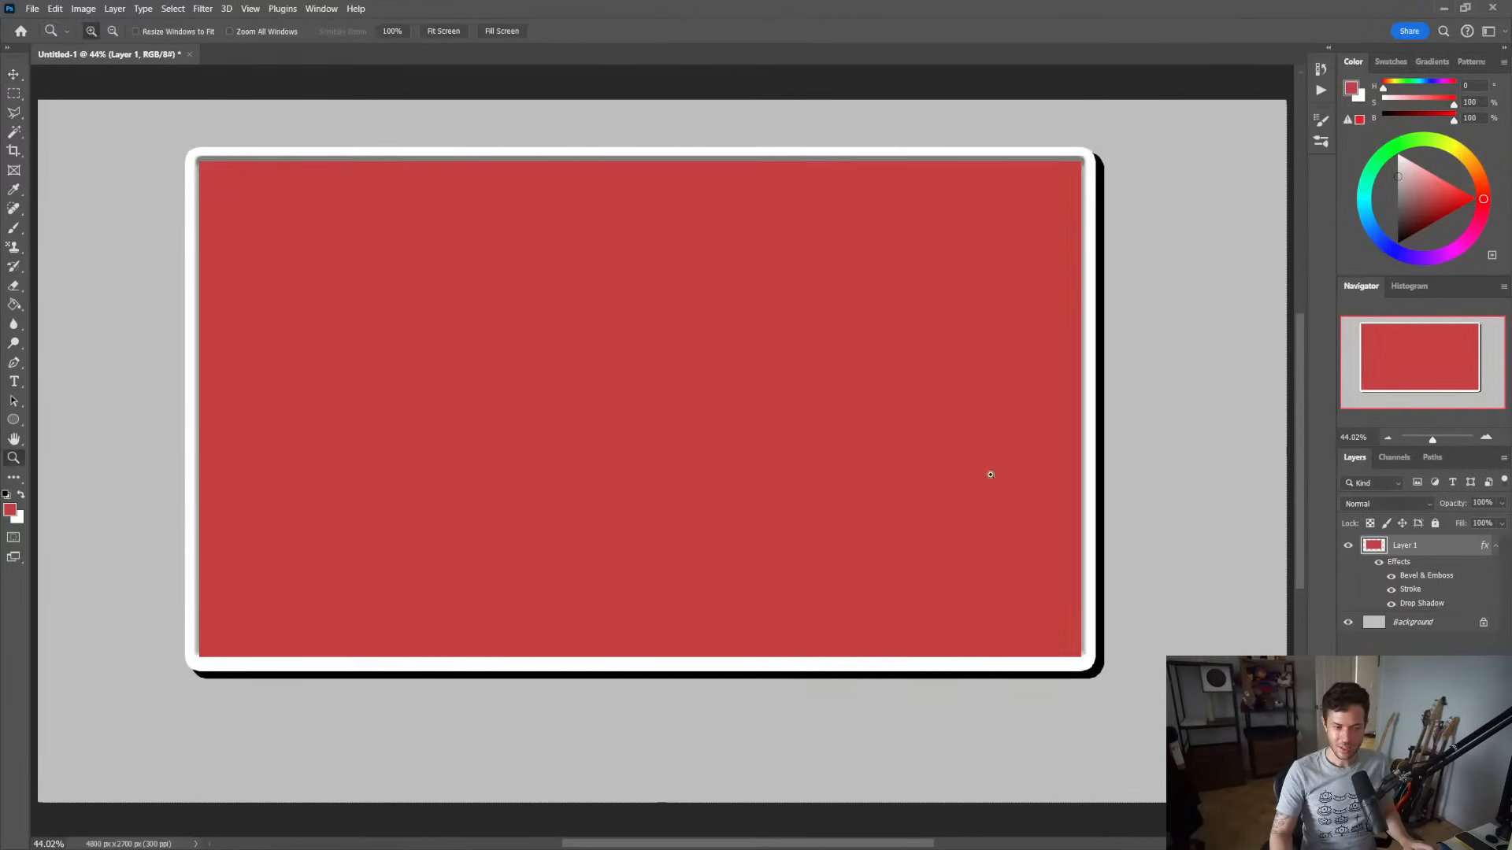
Hide the Background layer and move the framed red rectangle slightly down on the transparent canvas
left_click(1348, 623)
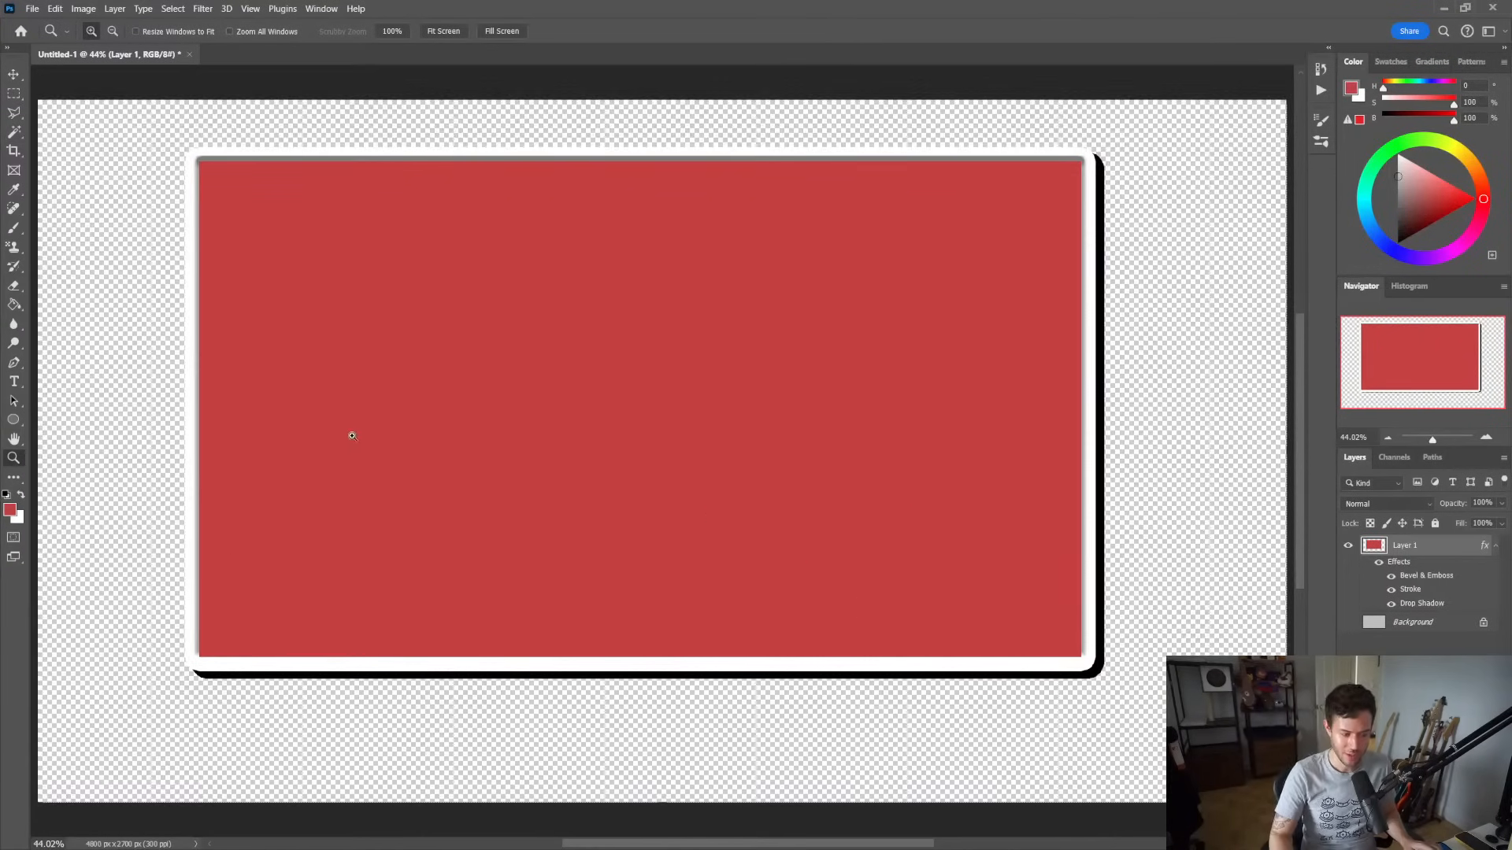
key("v")
left_click_drag(693, 456, 702, 486)
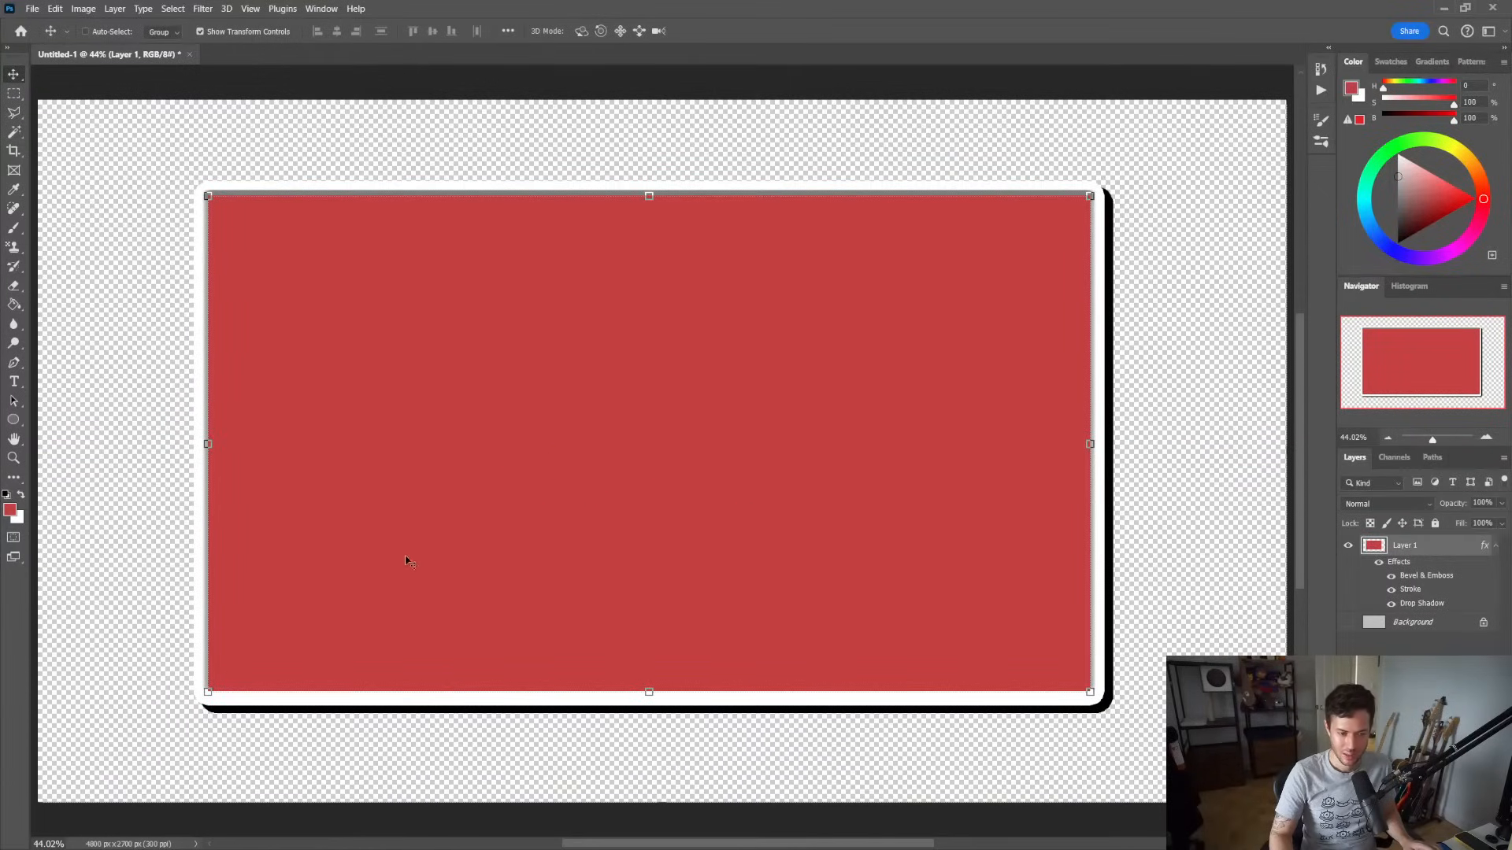
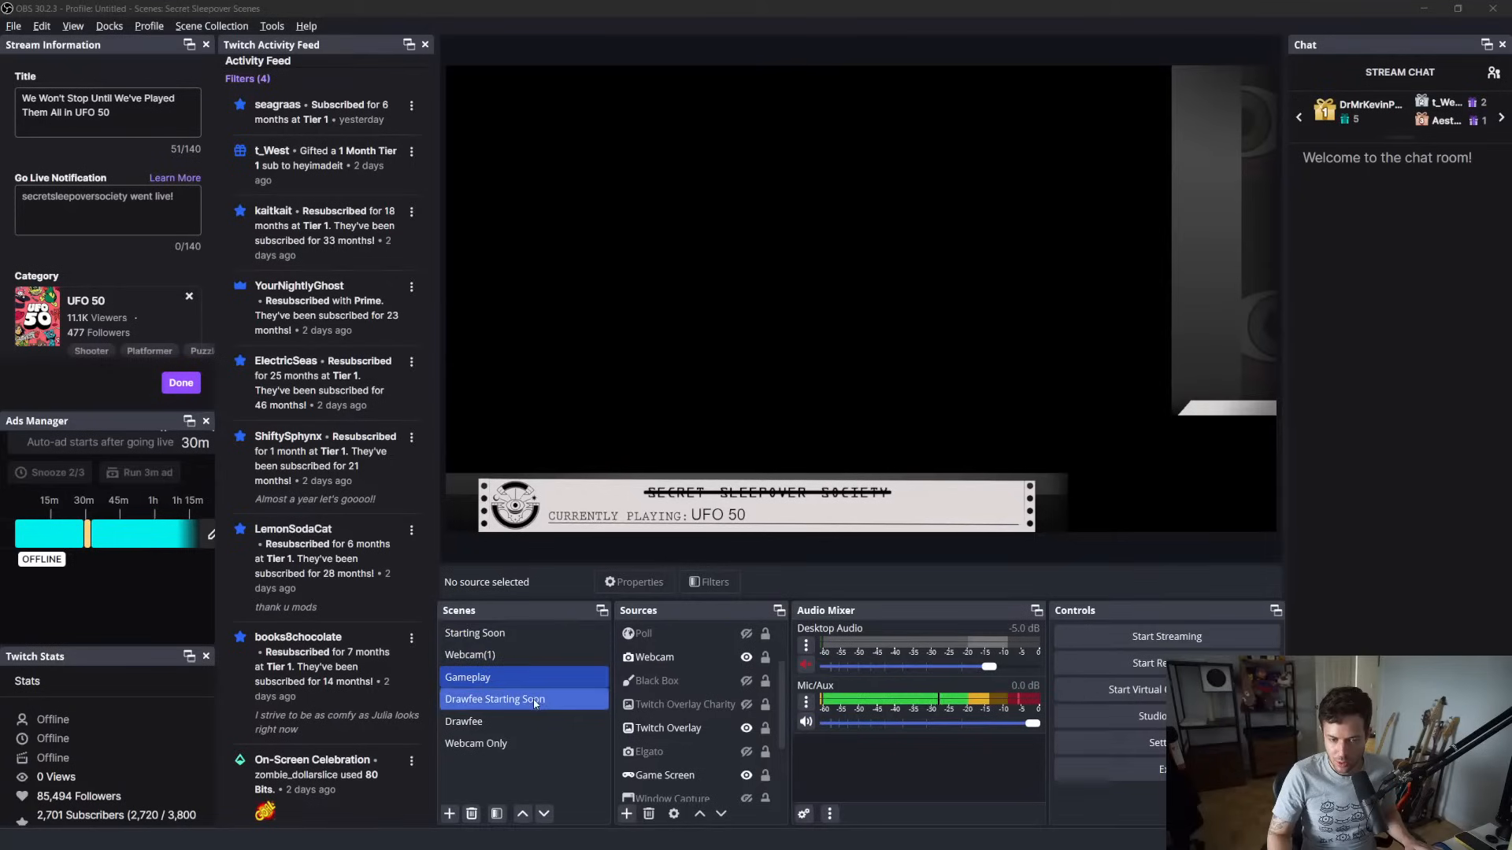
Switch to OBS and add an Image source to the Webcam Only scene using webcam border.png
left_click(541, 748)
left_click(709, 693)
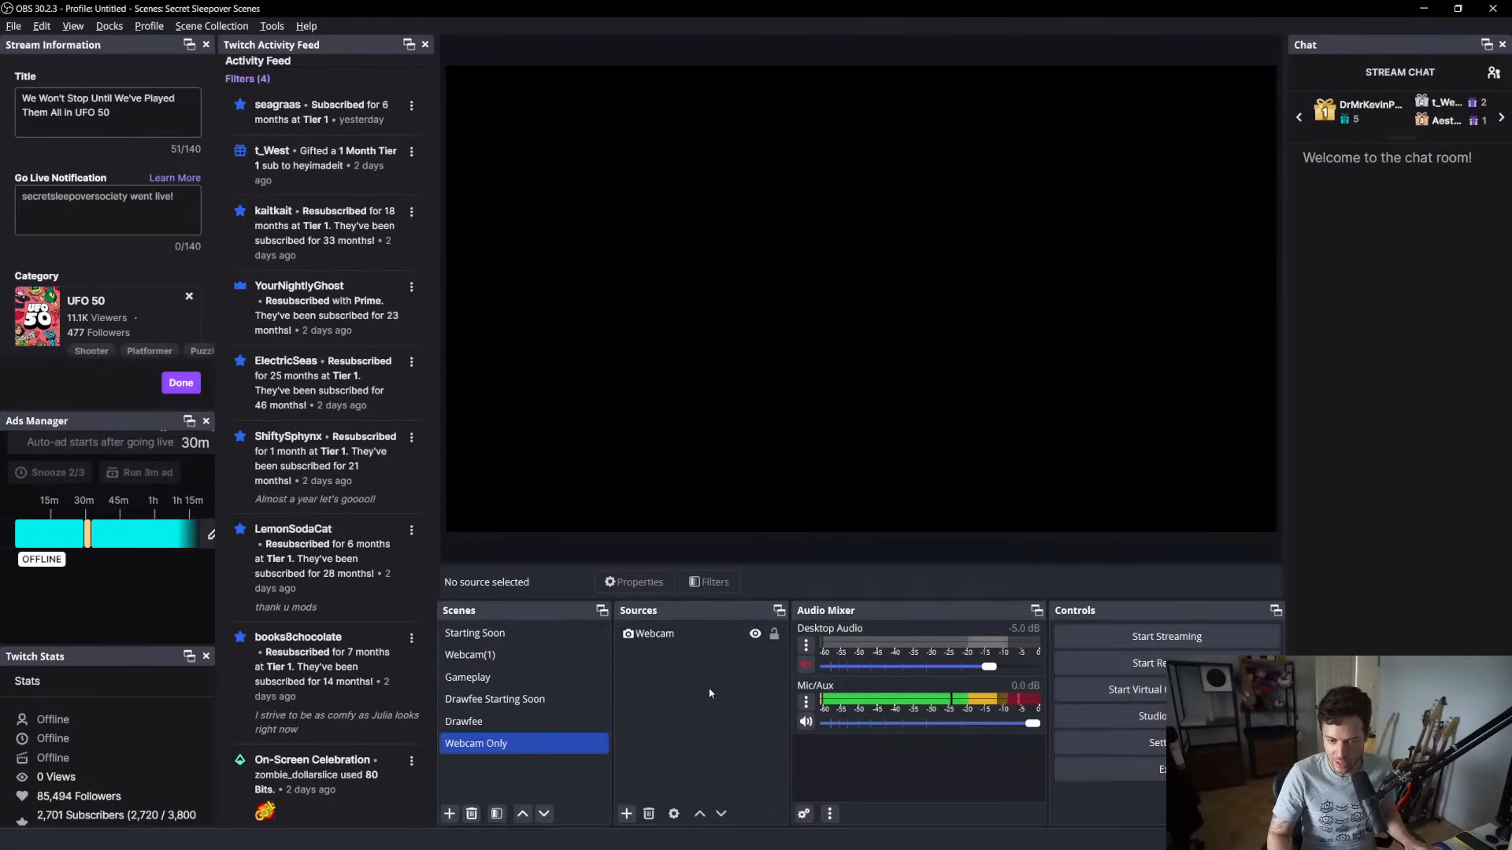
left_click(626, 814)
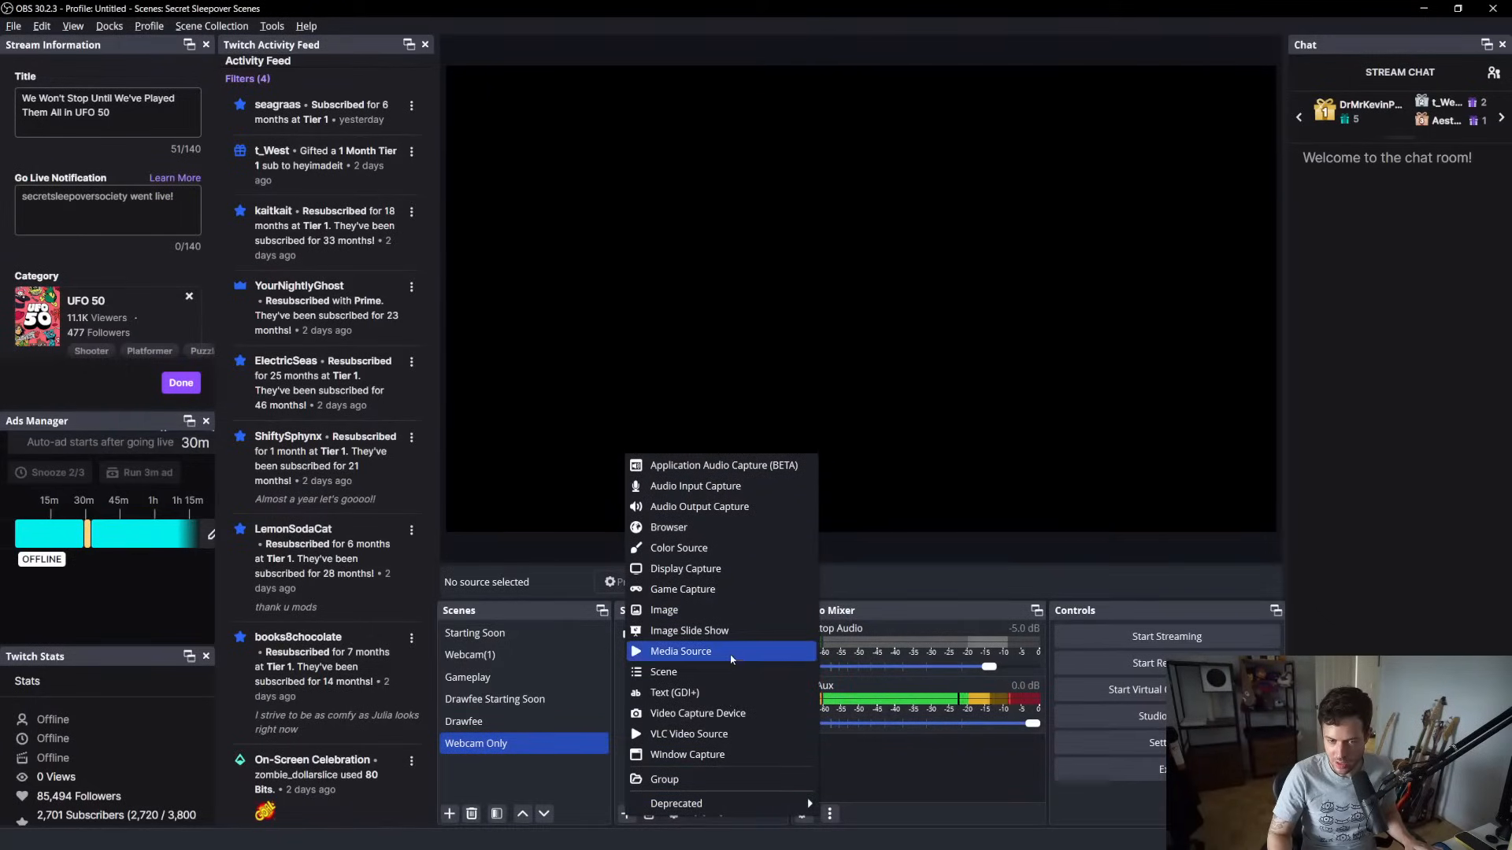
left_click(736, 611)
left_click_drag(752, 300, 408, 317)
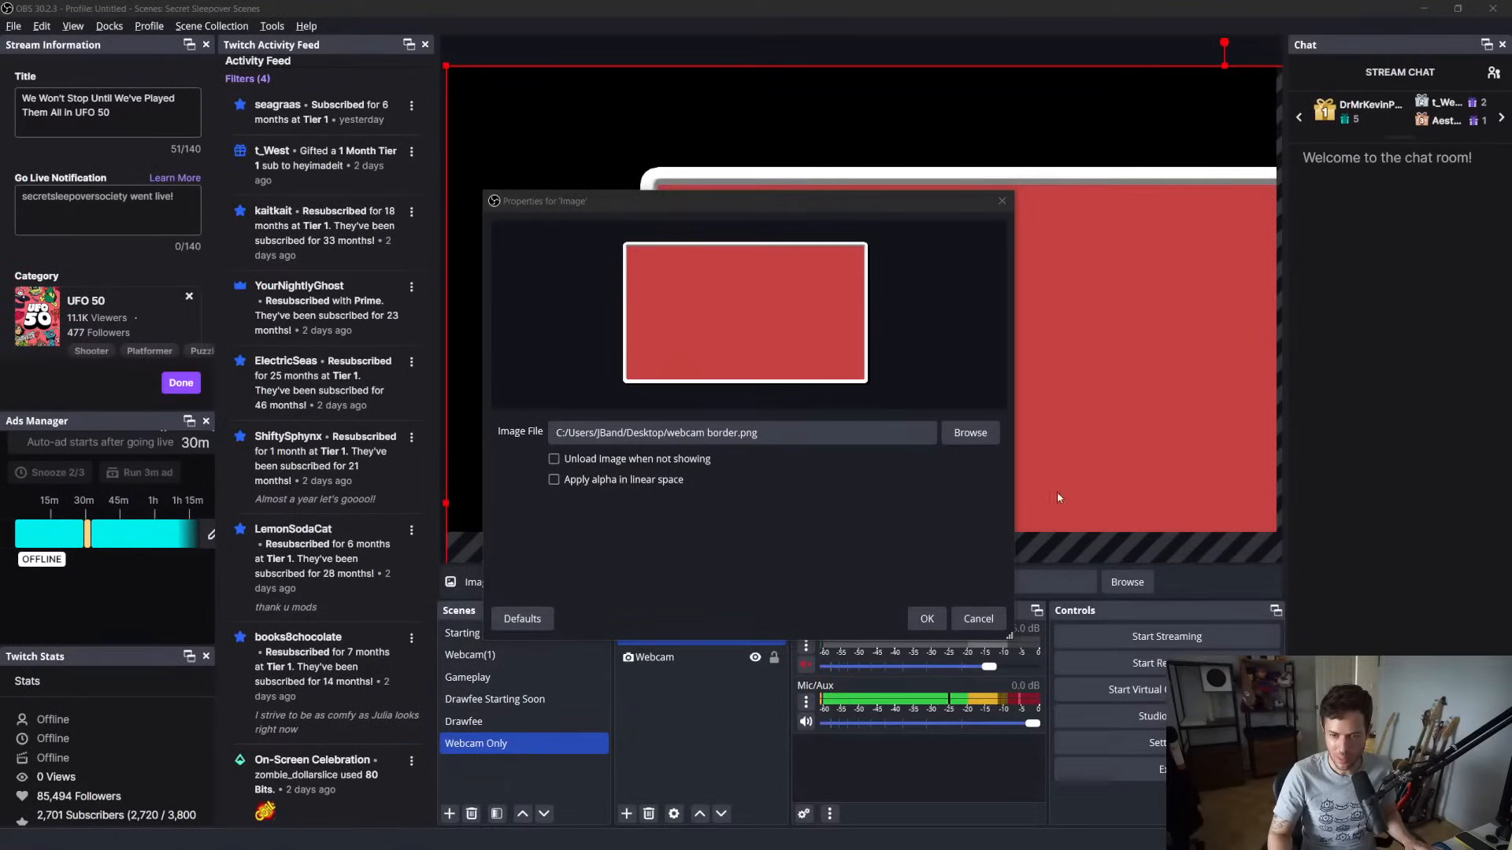
left_click(929, 619)
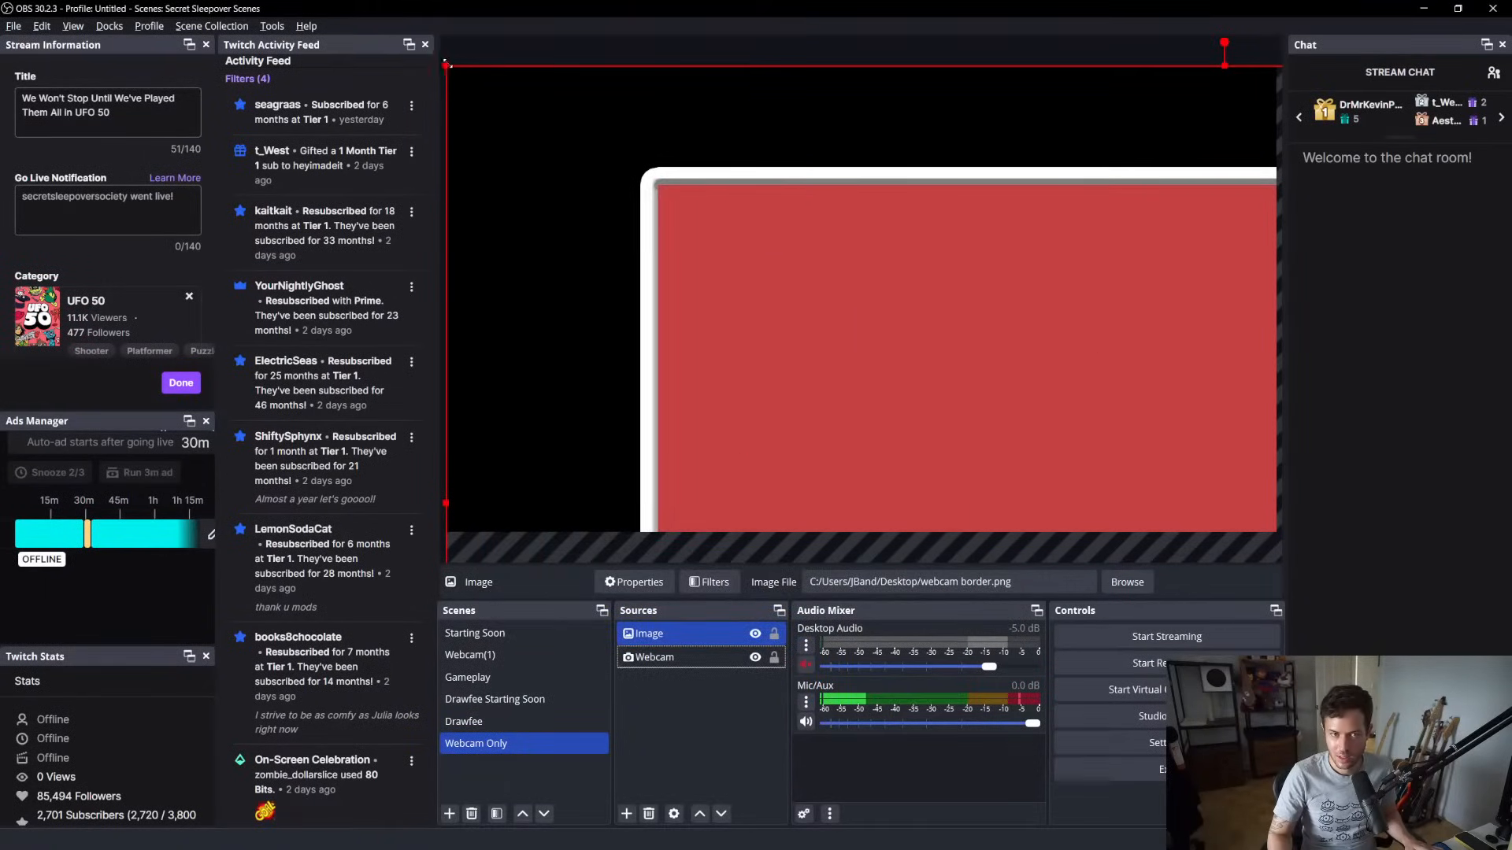
Shrink the Image source proportionally to a small webcam frame and place it at the scene's left edge, around mid-height
left_click_drag(554, 67, 790, 399)
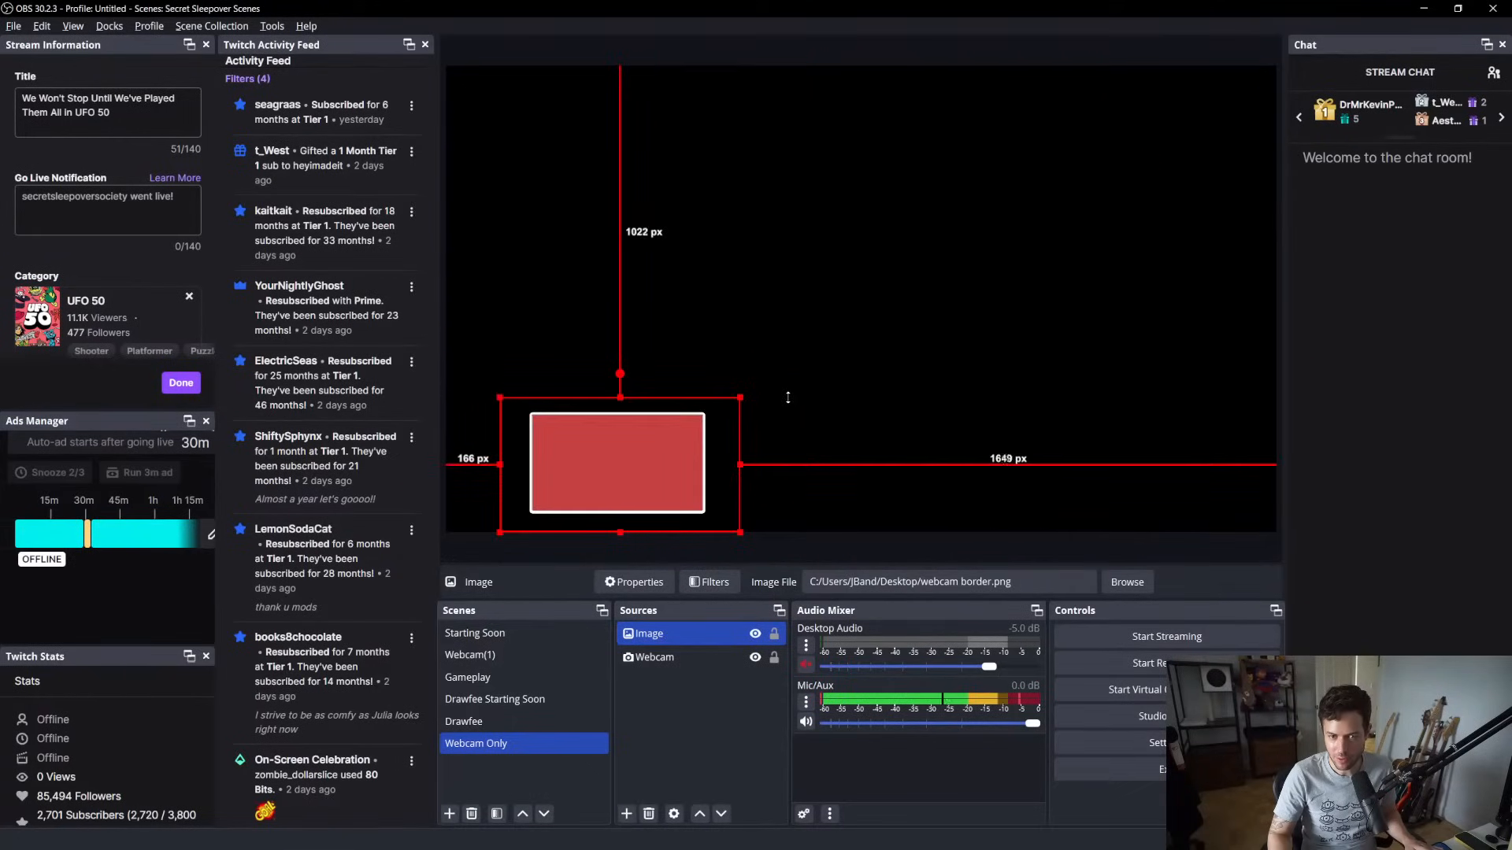
left_click_drag(624, 444, 581, 315)
left_click(785, 408)
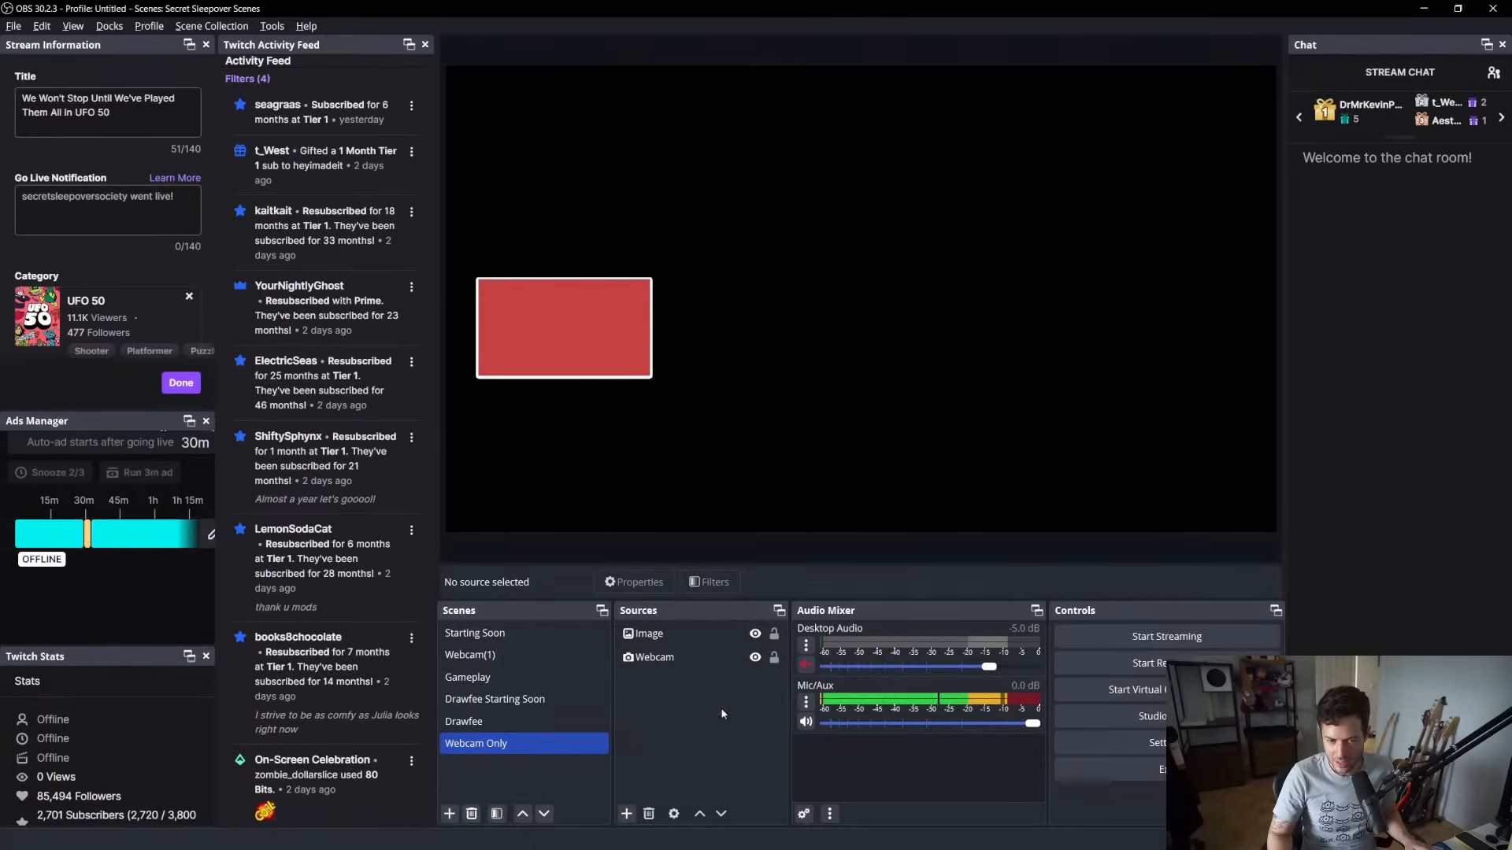
Group the Image and Webcam sources in the Webcam Only scene, keeping the group name Group
left_click(724, 665)
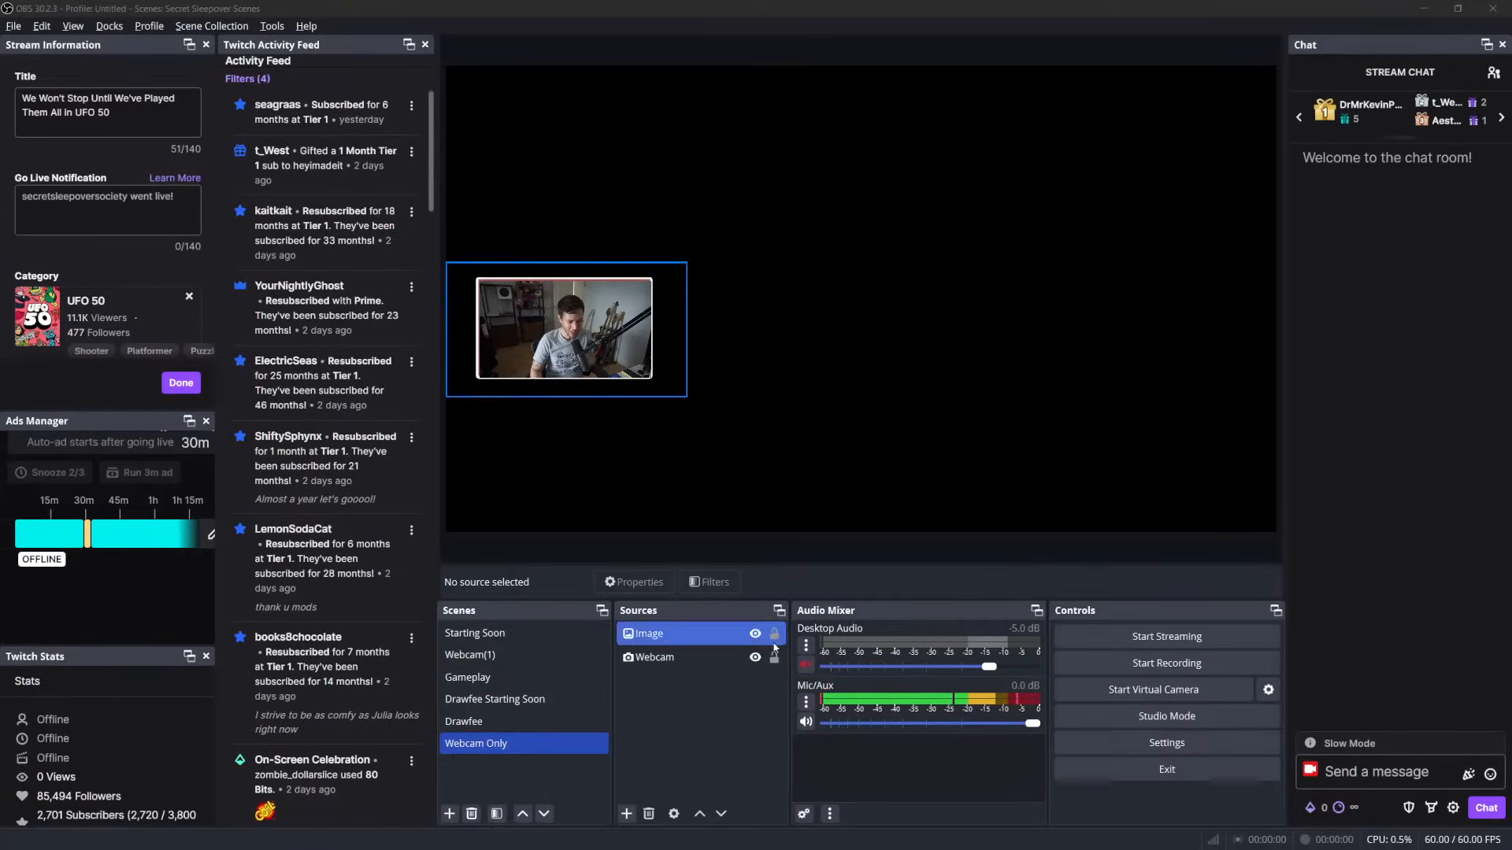
left_click(673, 657)
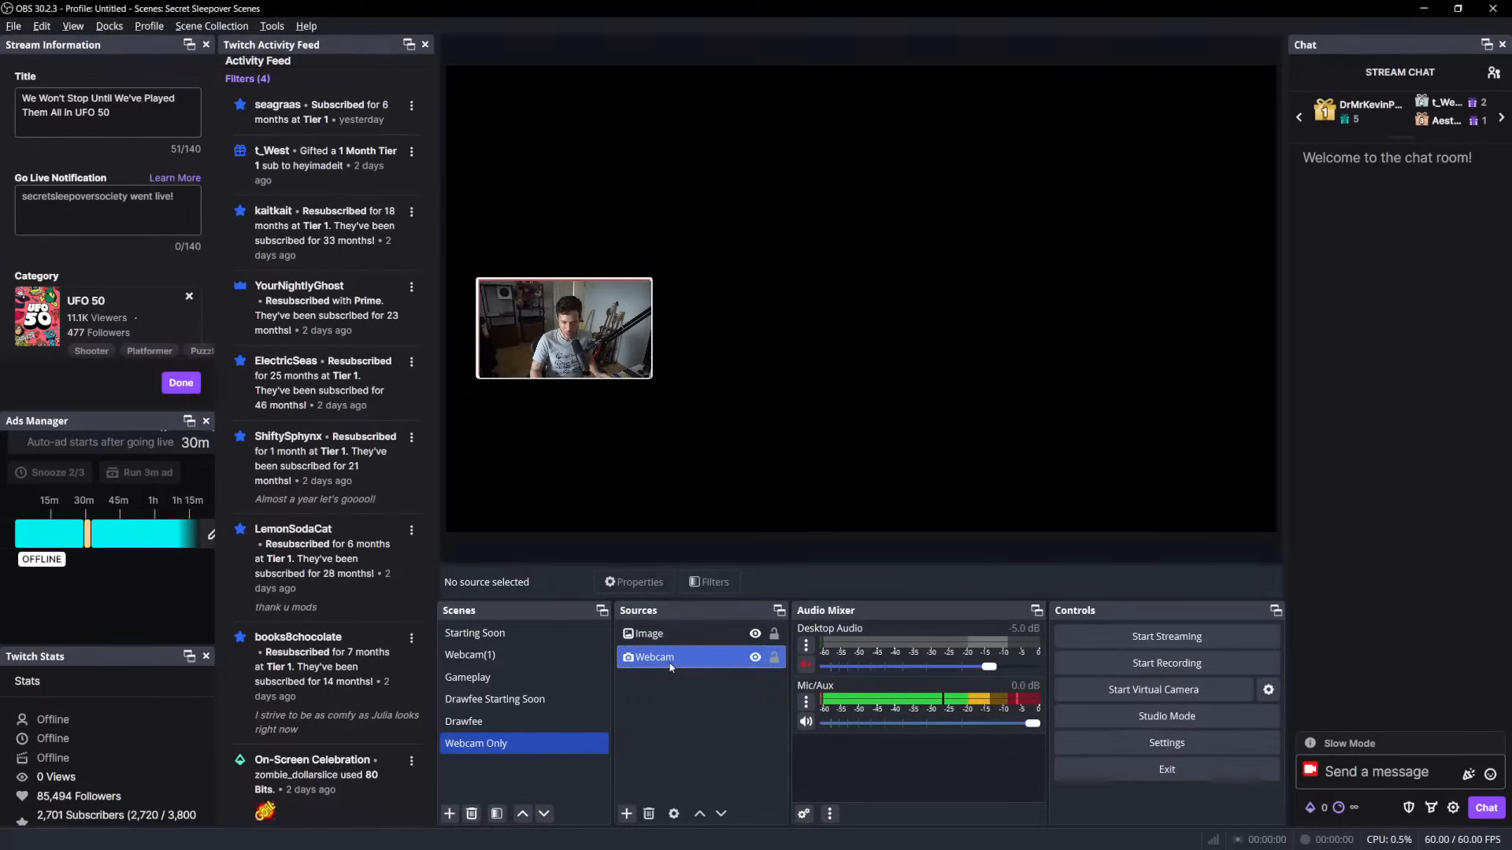
left_click(696, 632)
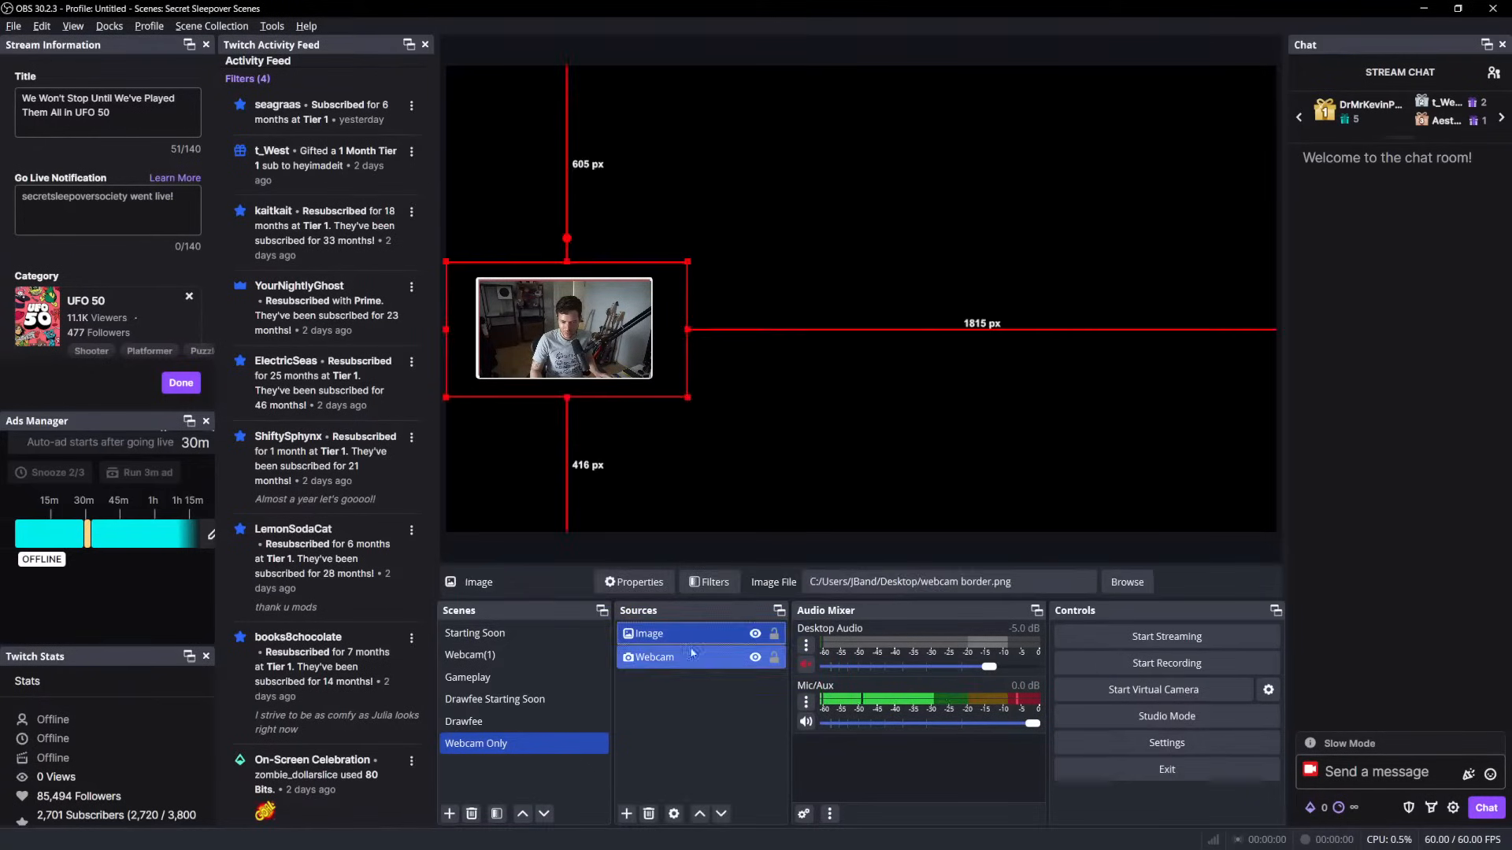
right_click(692, 656)
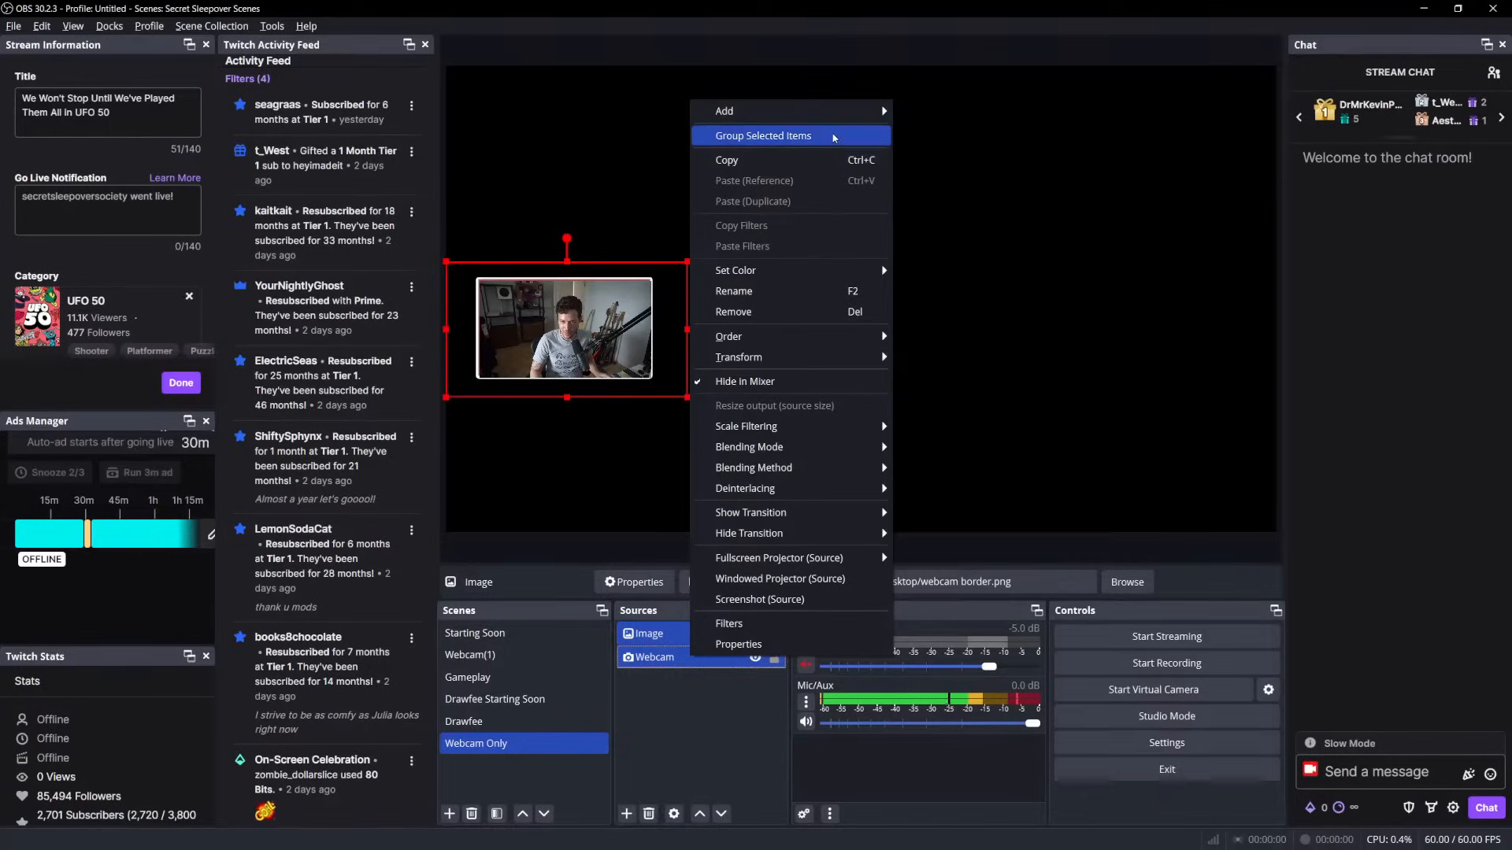
left_click(788, 135)
left_click(739, 634)
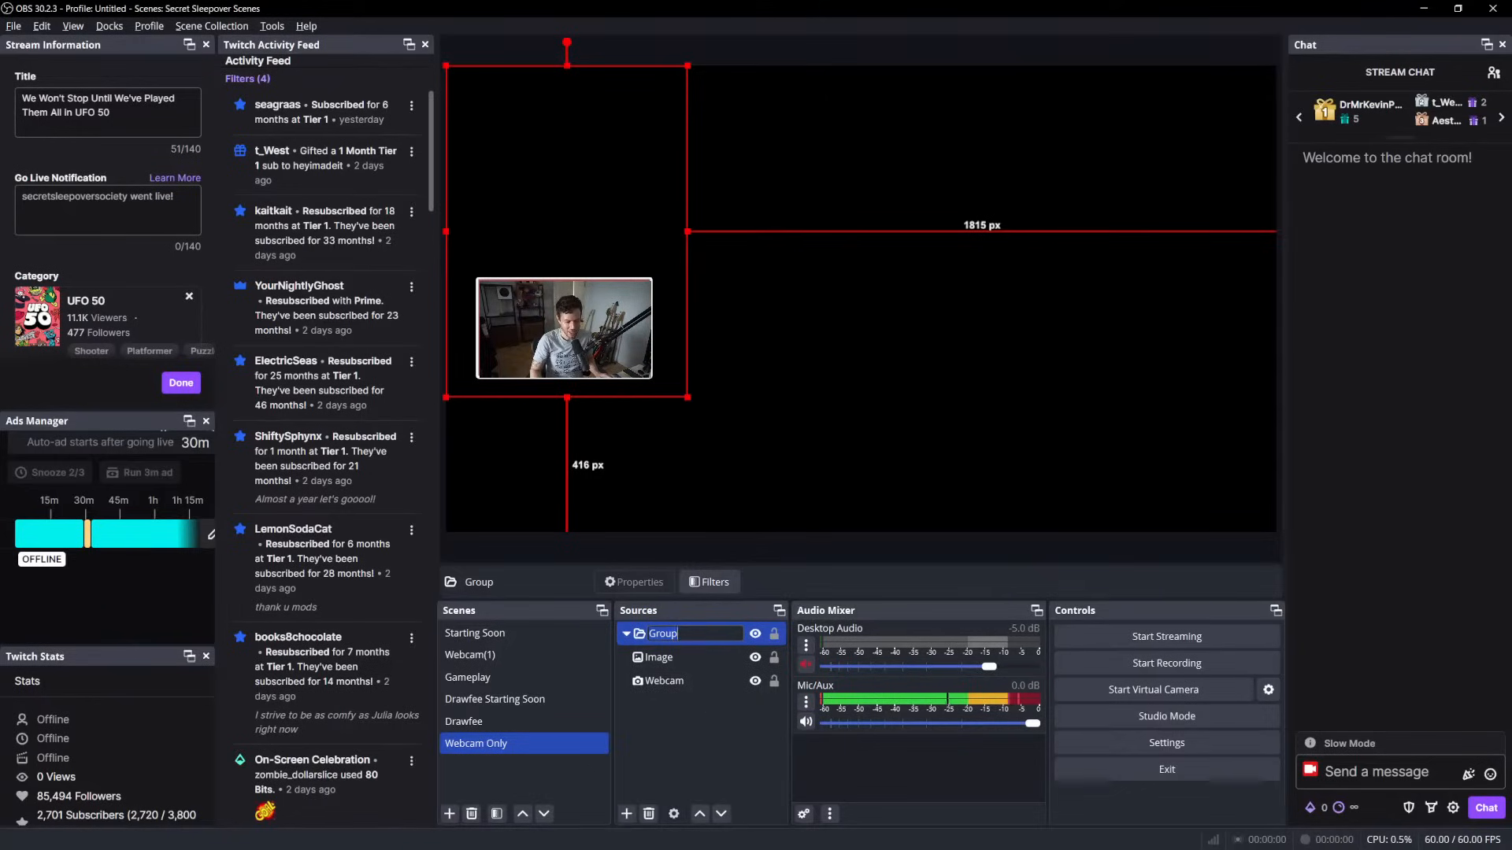
left_click(697, 729)
Undo the grouping and the last placement and scaling changes to the Image source
key("ctrl+z")
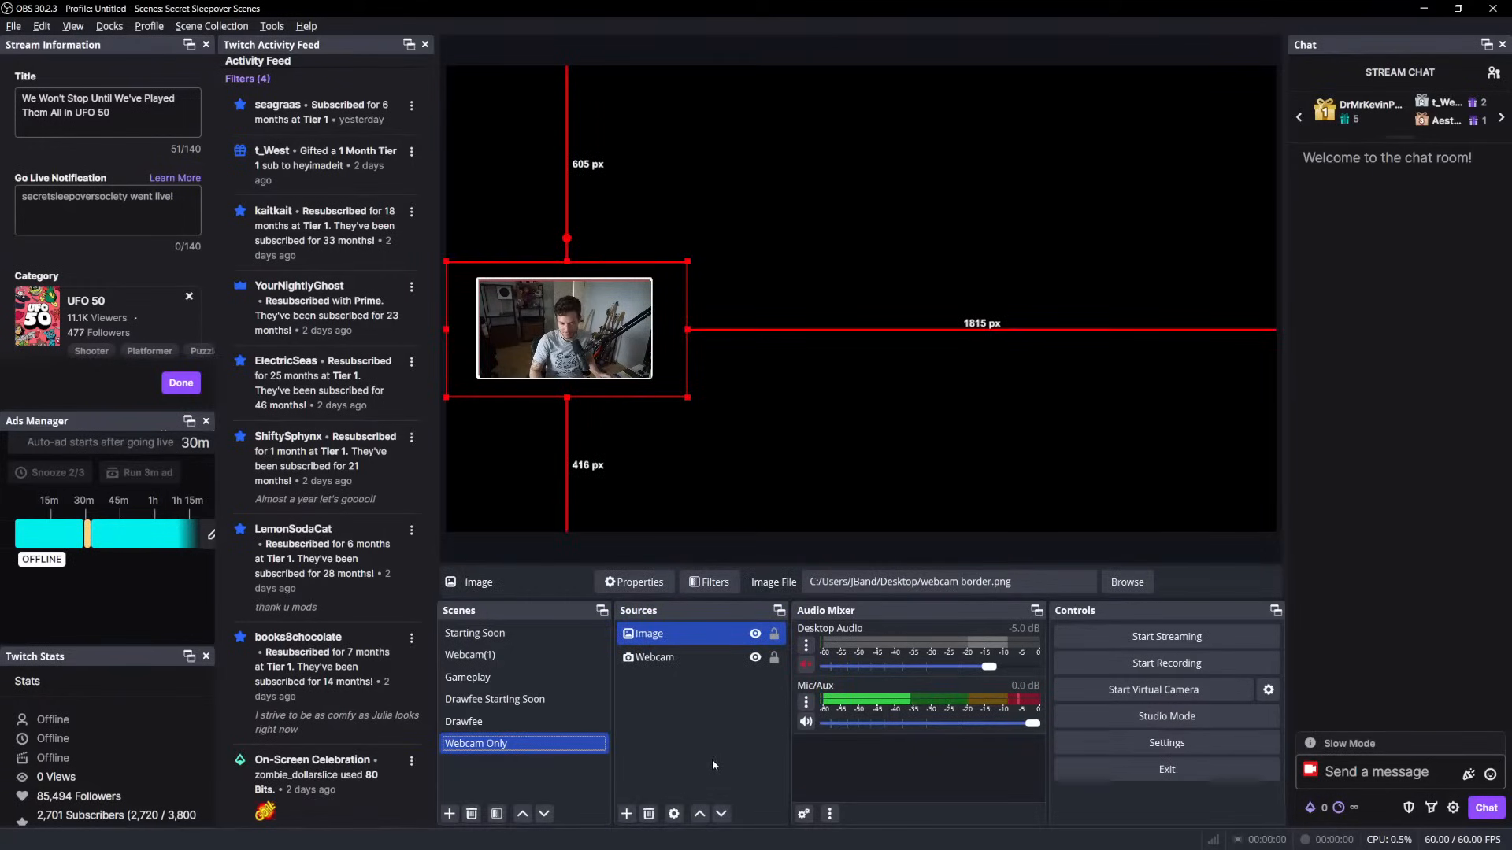
key("ctrl+z")
key("ctrl+z")
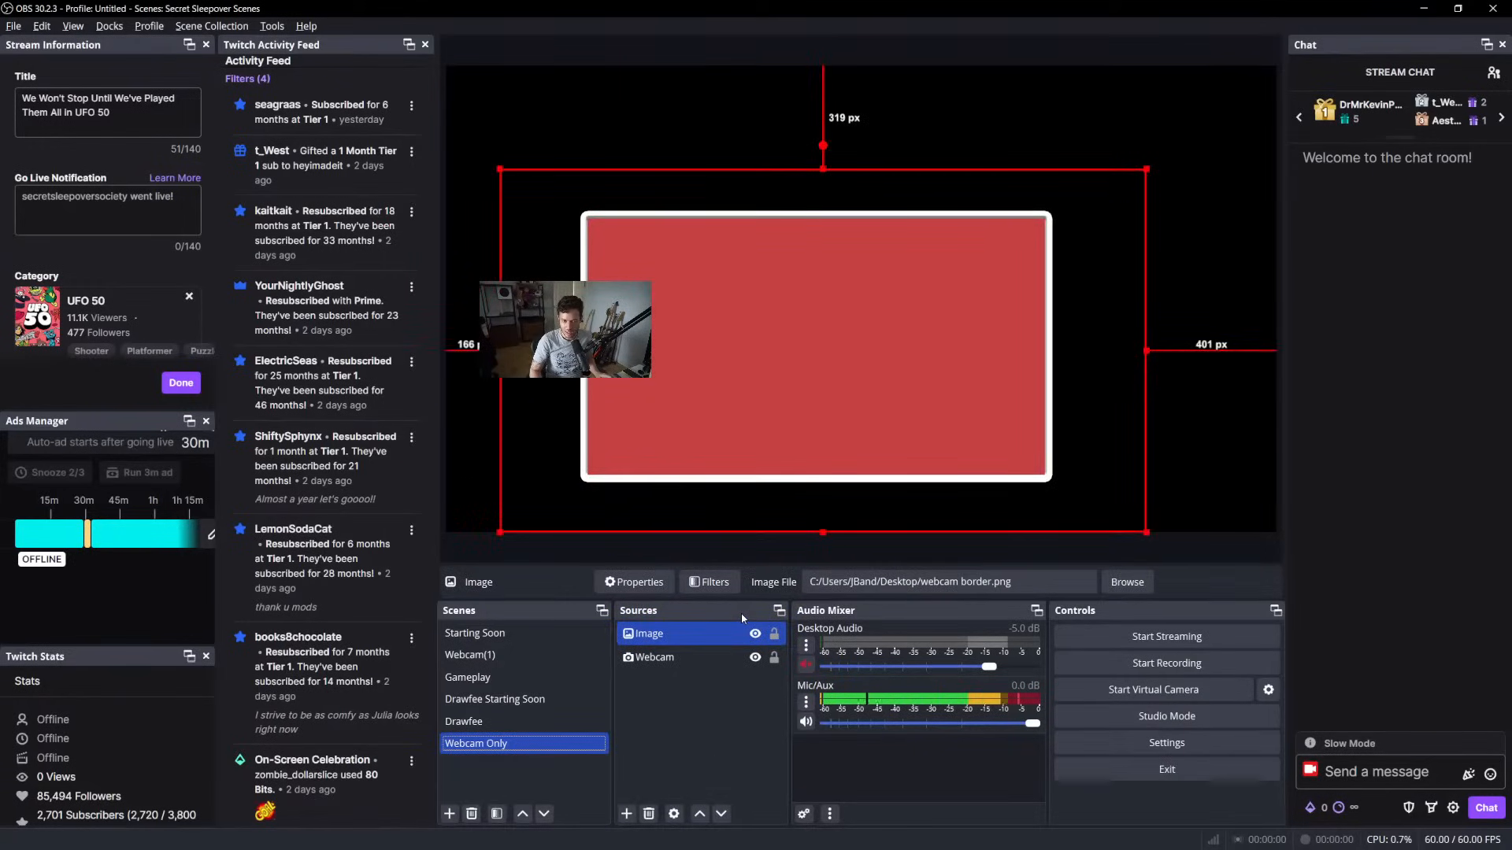
Move the Image source below the Webcam source in the Webcam Only scene
right_click(715, 634)
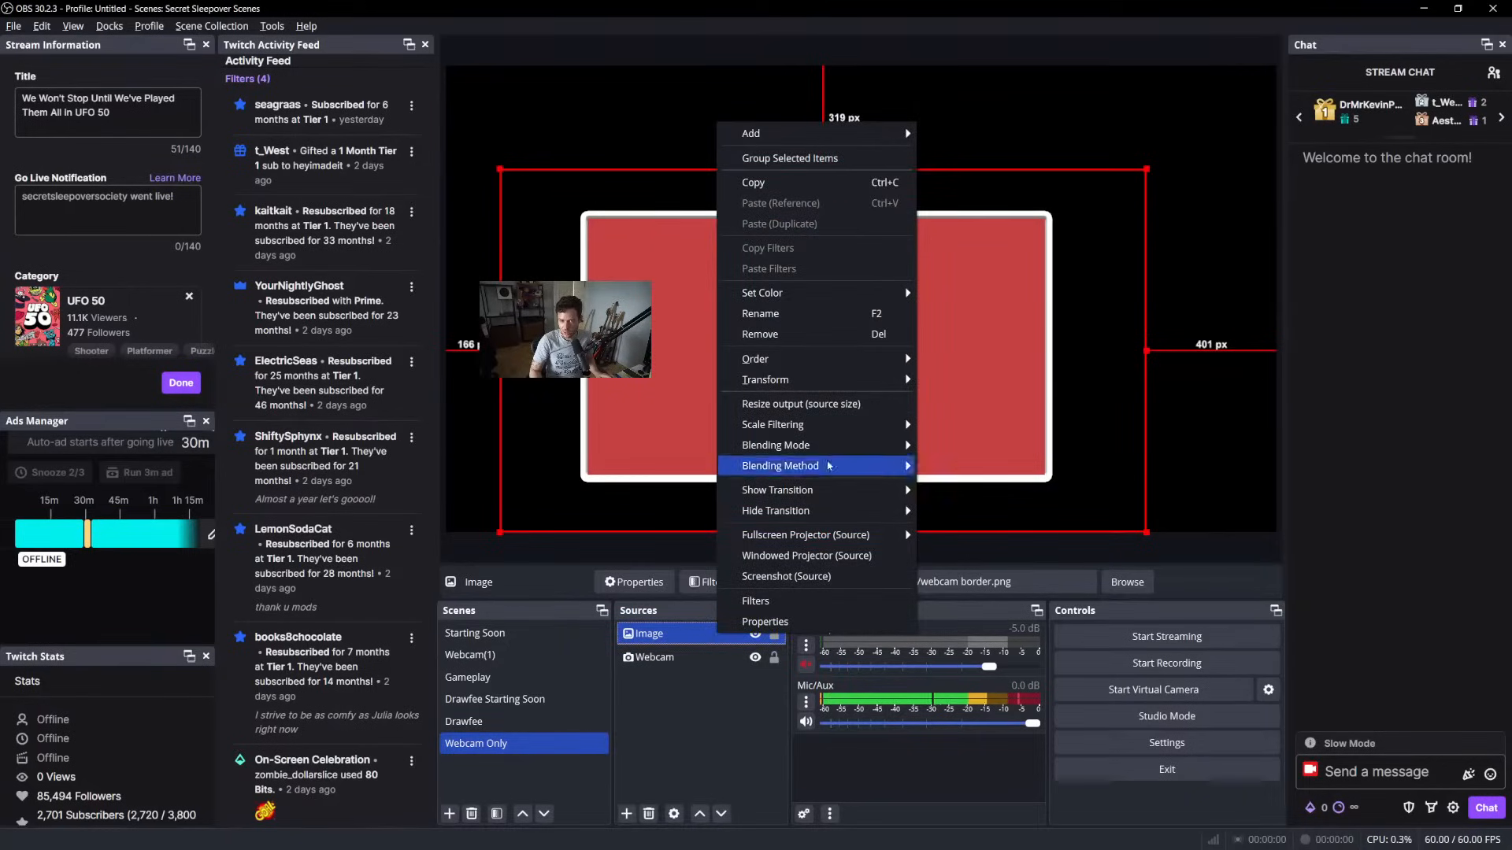
left_click(715, 712)
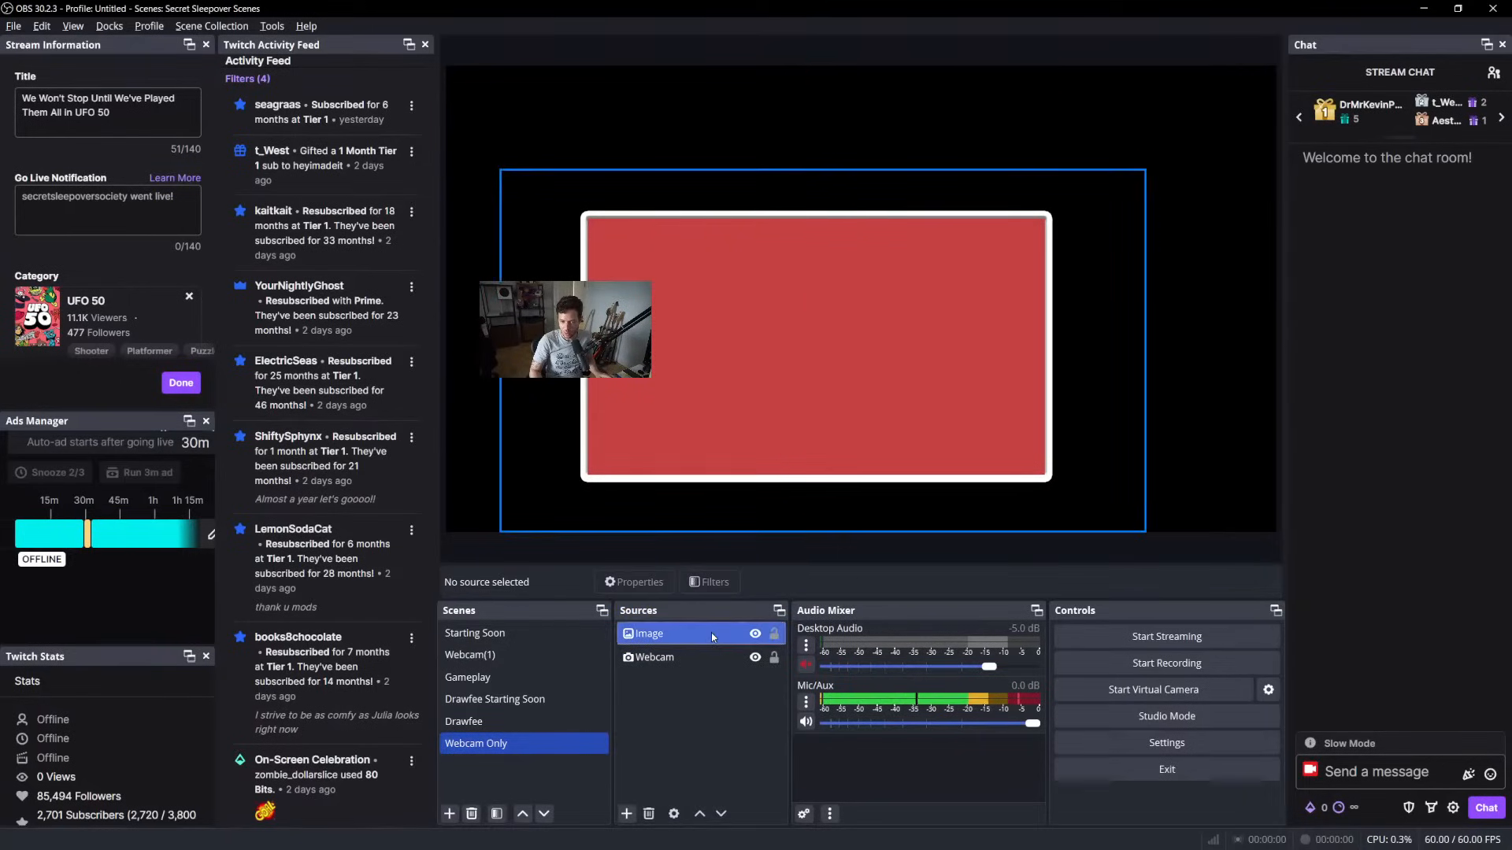
left_click_drag(712, 633, 715, 710)
left_click(716, 710)
Remove the Webcam source from the scene and undo its removal
left_click_drag(711, 634, 649, 815)
left_click(649, 815)
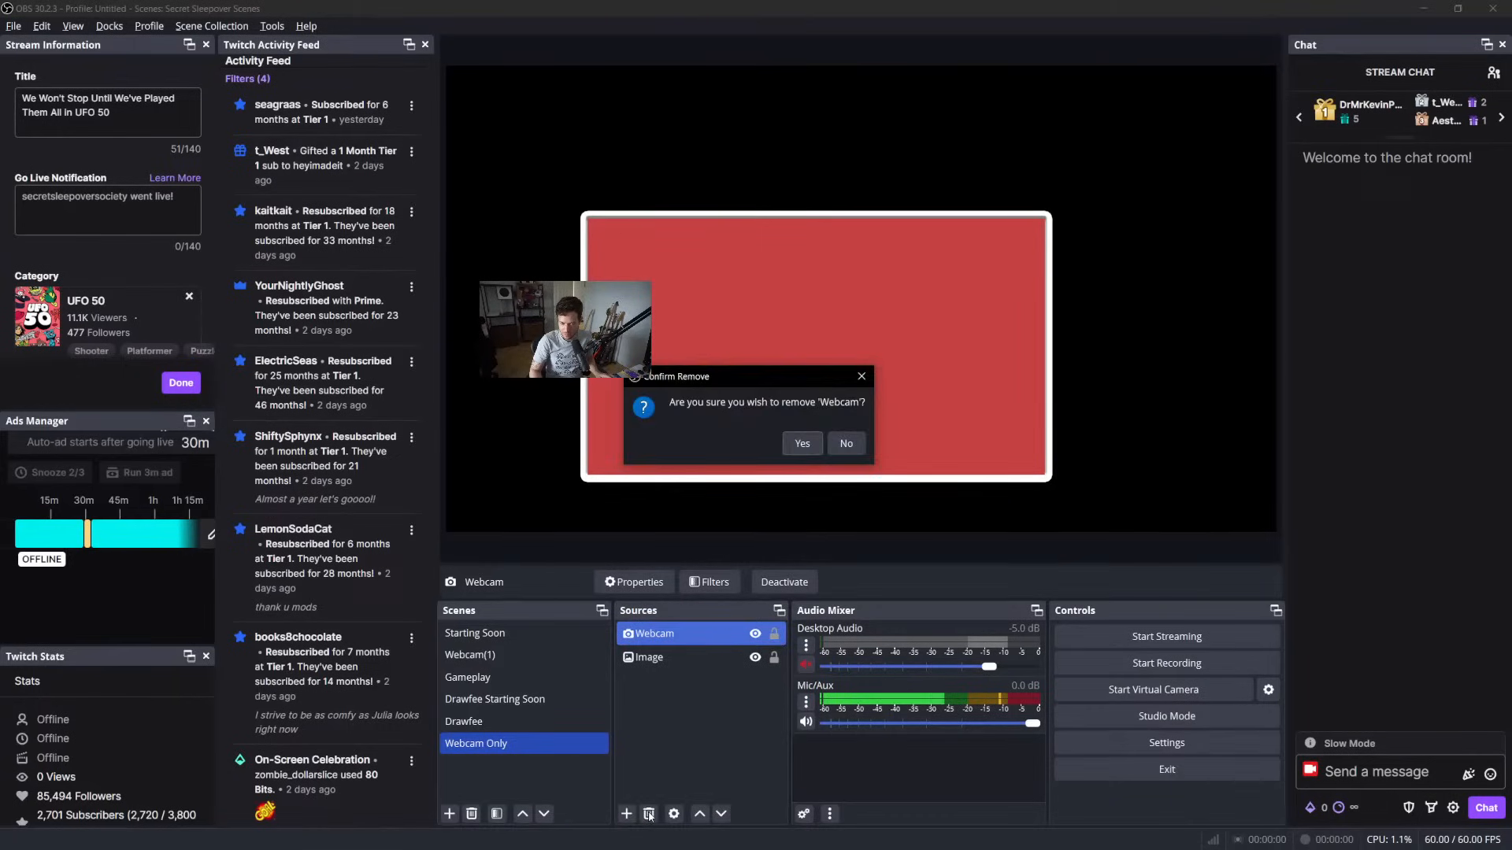
left_click(805, 441)
key("ctrl+z")
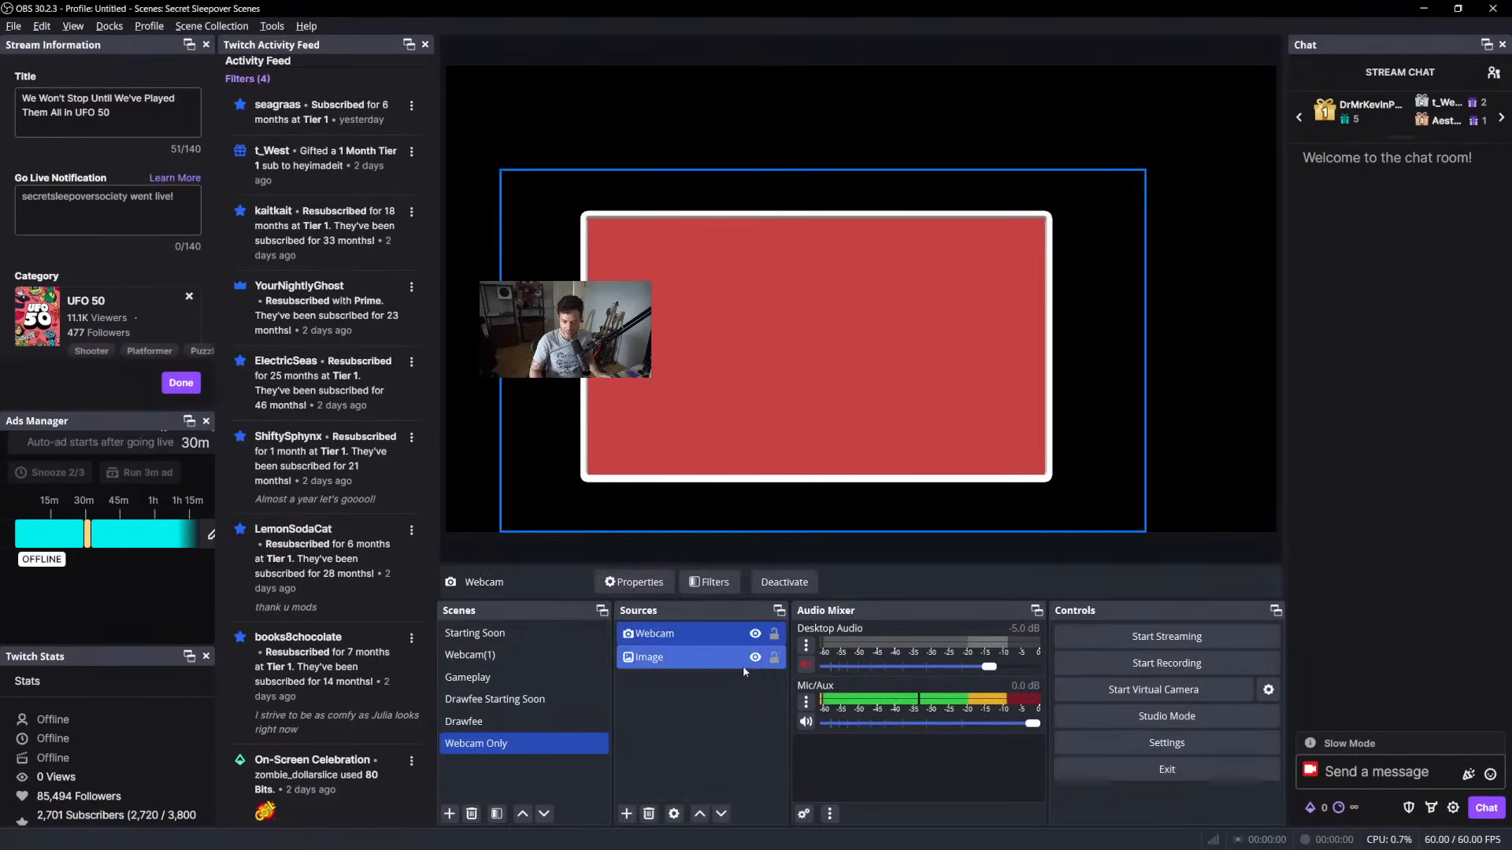
Remove the Image source from the Webcam Only scene
left_click(744, 658)
left_click(649, 813)
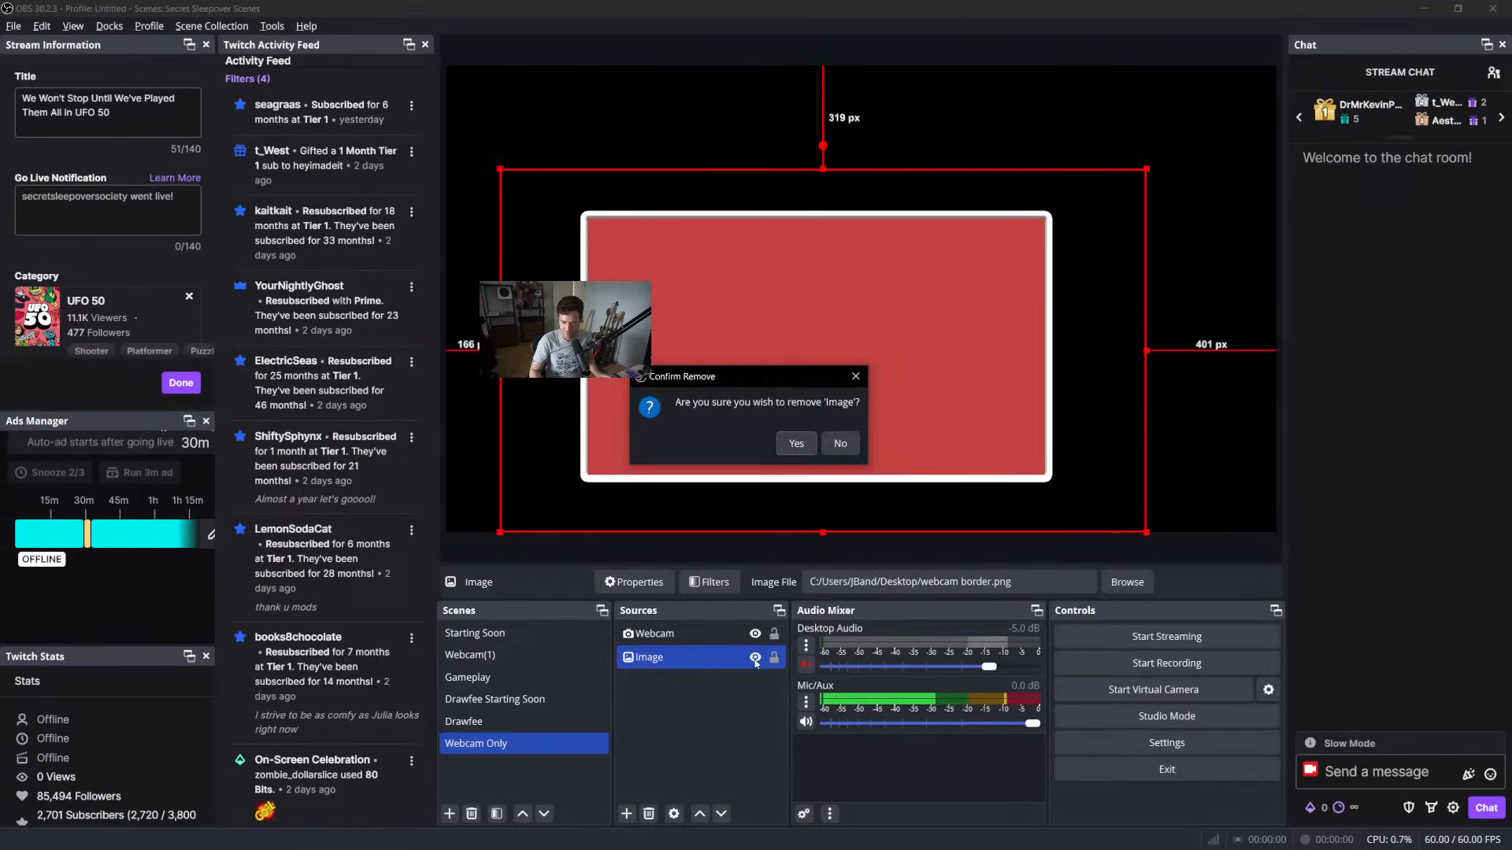
left_click(795, 442)
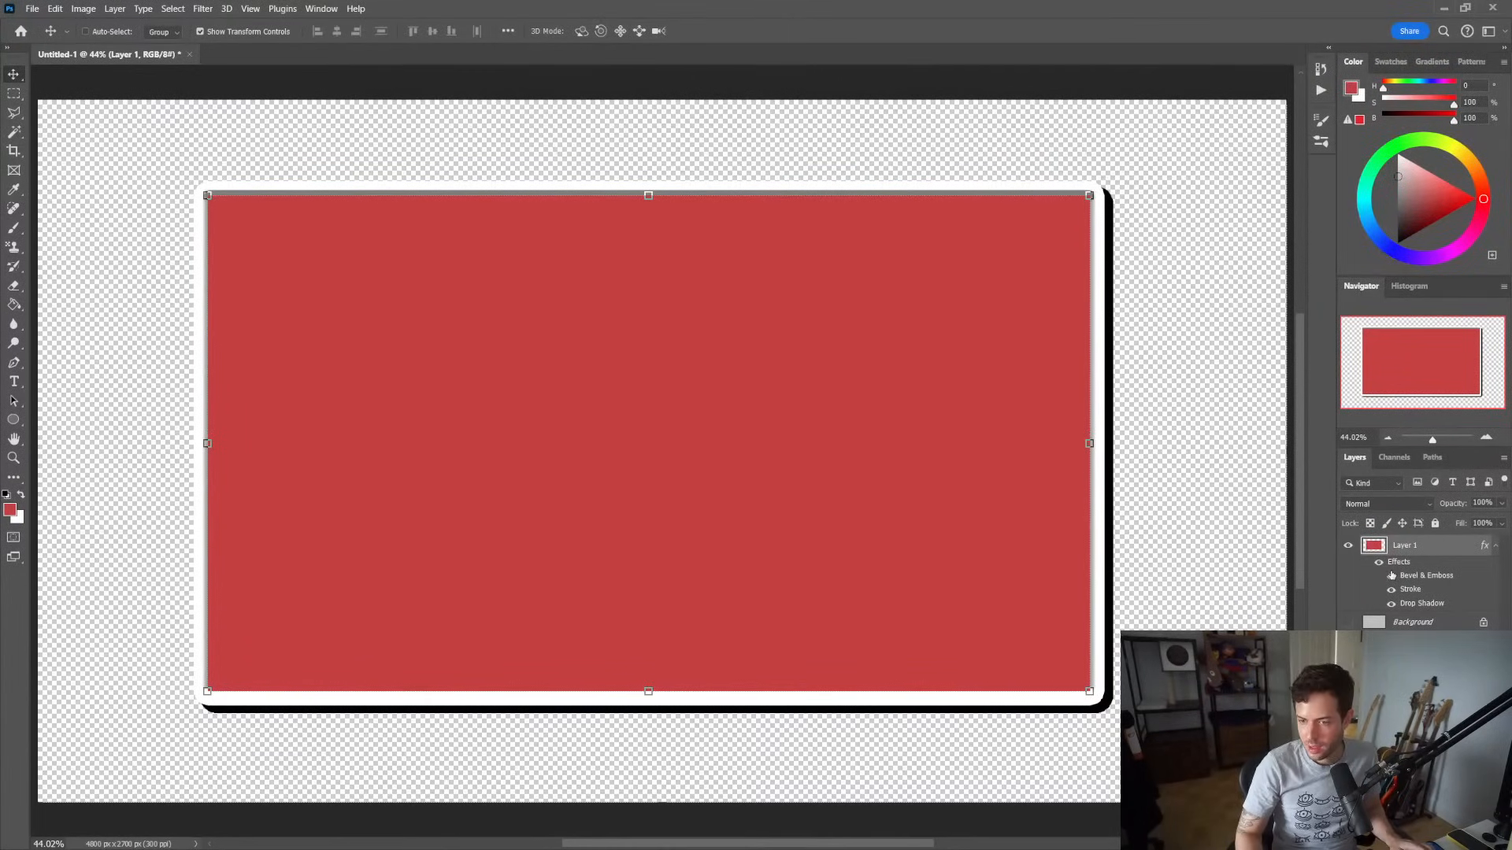
Hide Layer 1's effects, move the red rectangle to the canvas's upper-left corner, and scale it up to about 128%
left_click(1380, 563)
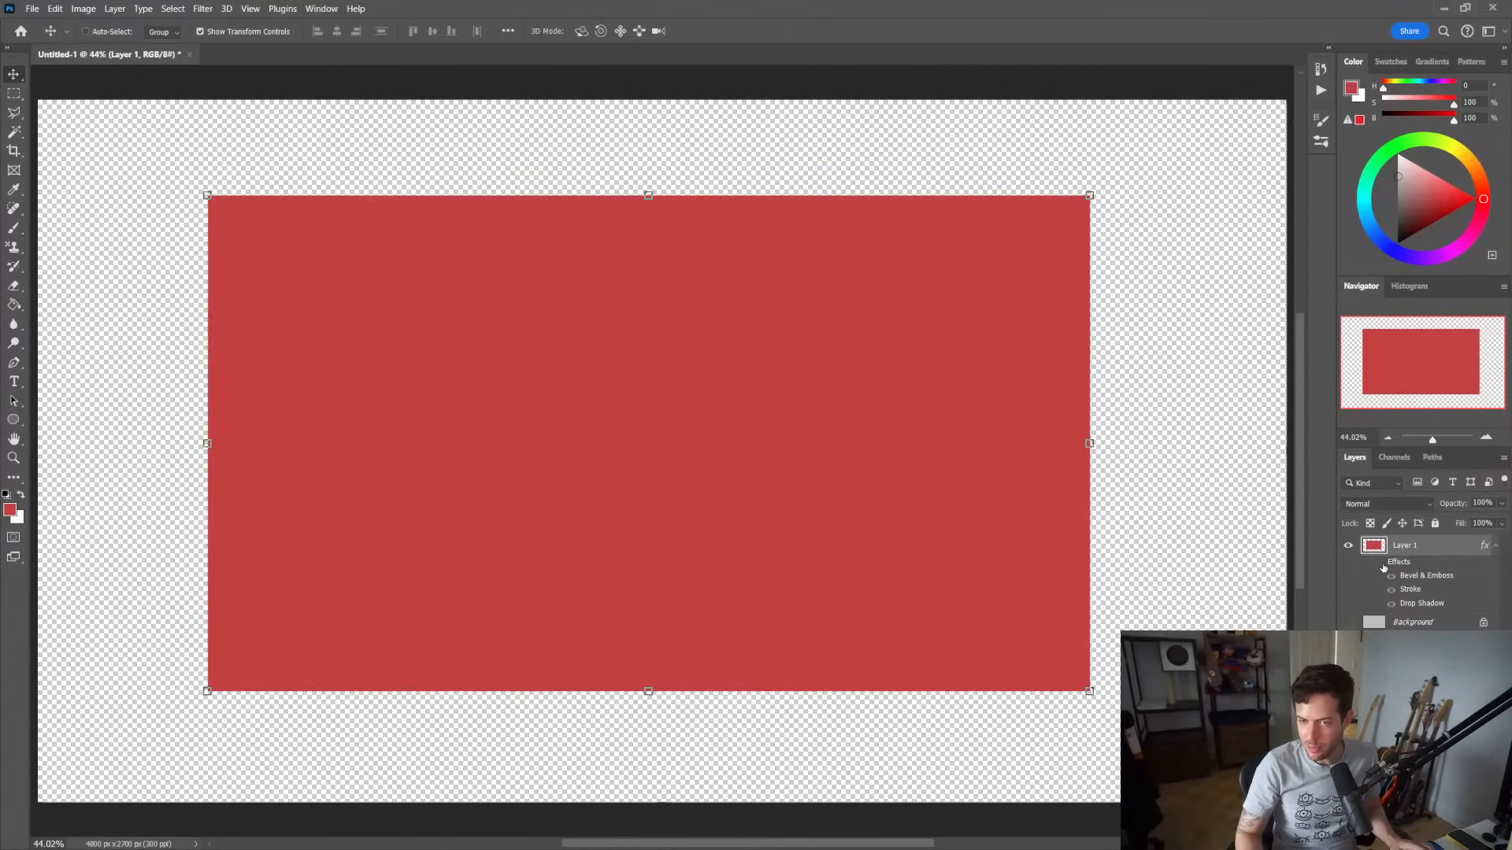
left_click_drag(893, 536, 706, 423)
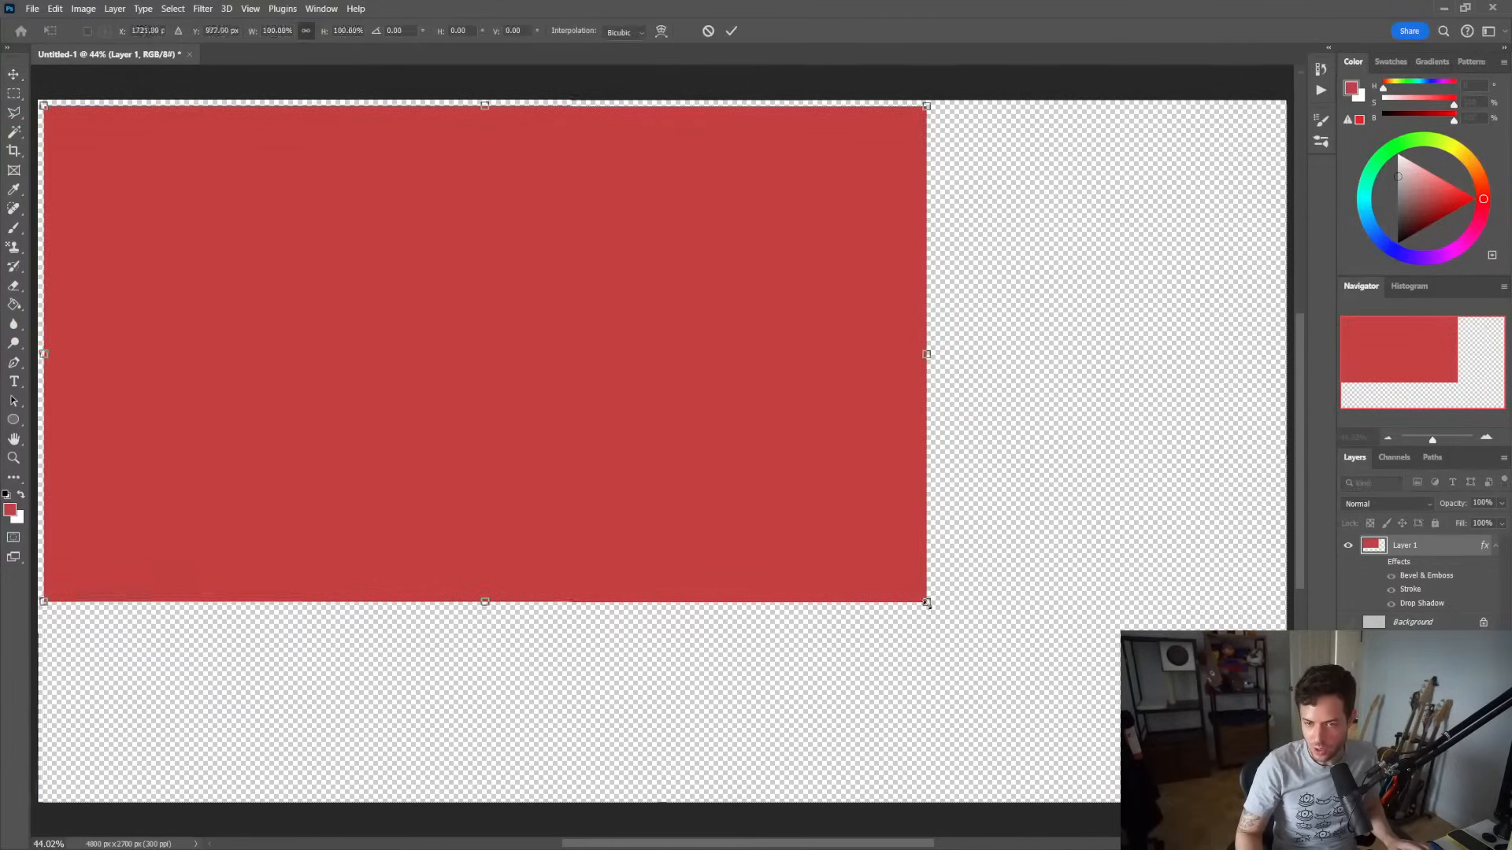
left_click_drag(927, 603, 1177, 741)
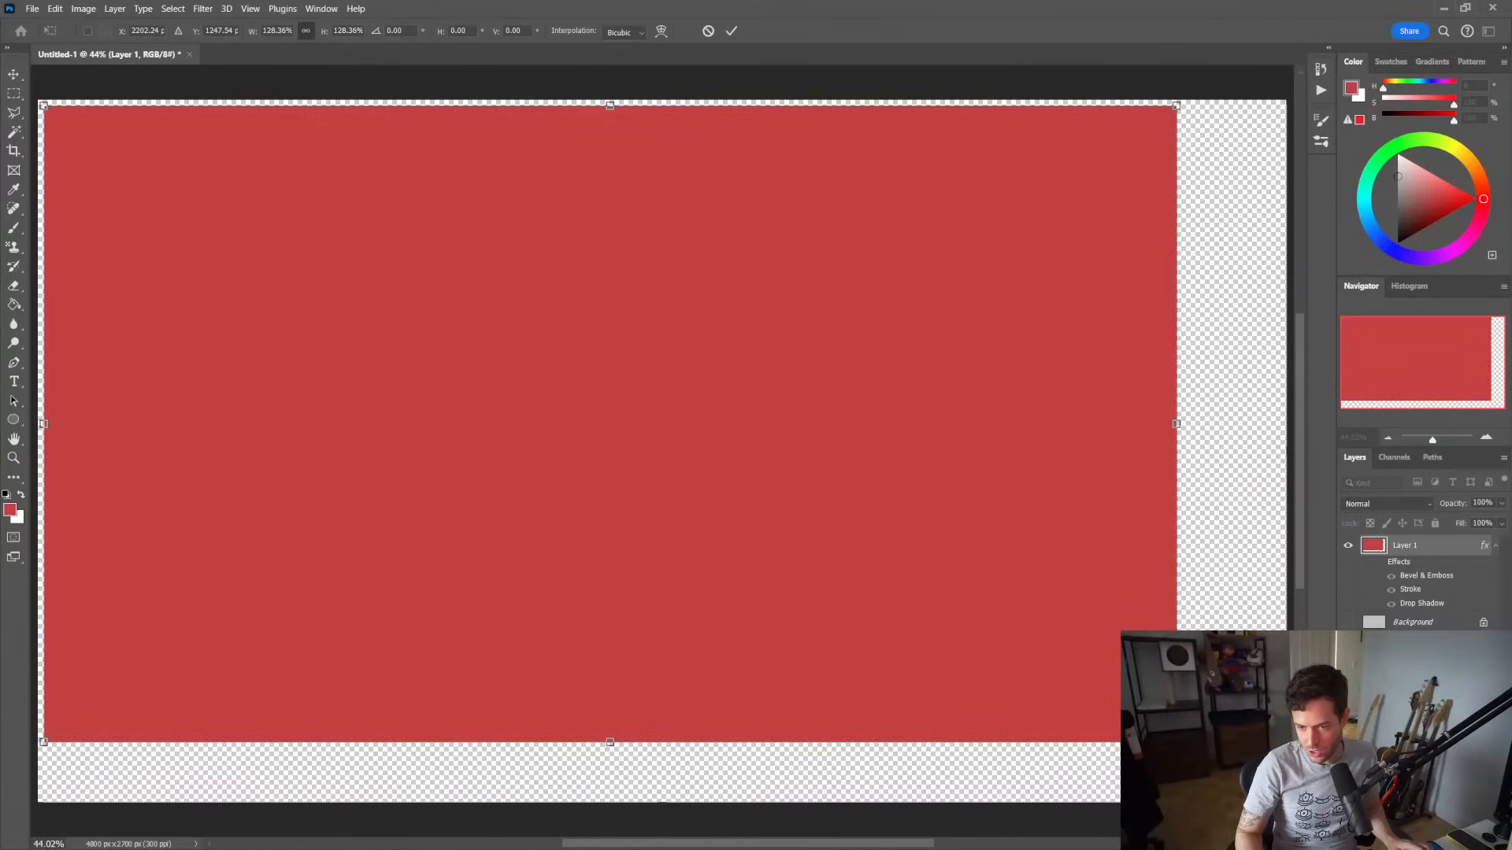
key("Return")
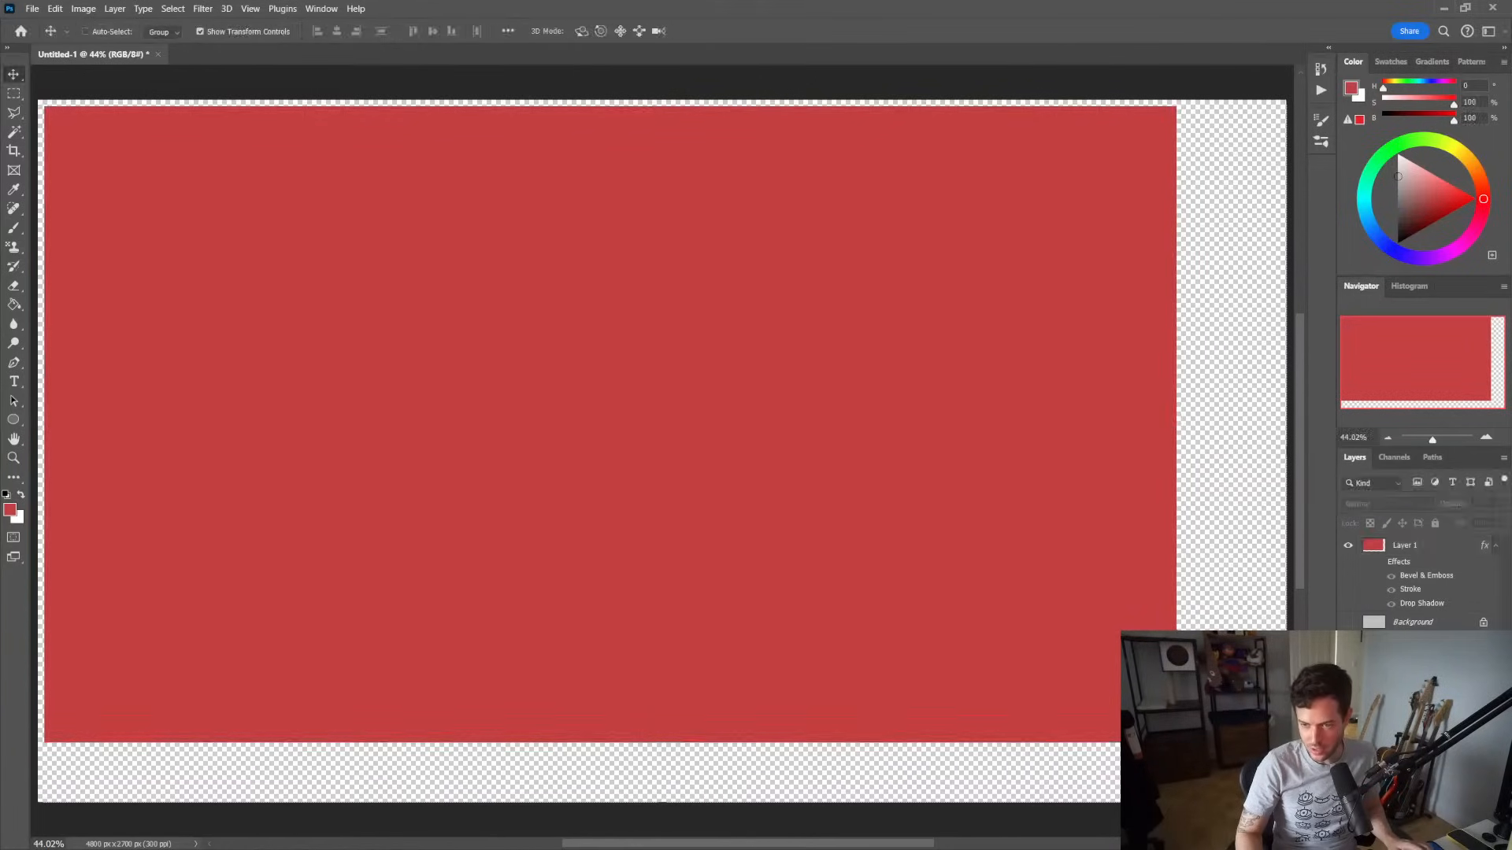
Clear the layer style from Layer 1
right_click(1447, 552)
key("Escape")
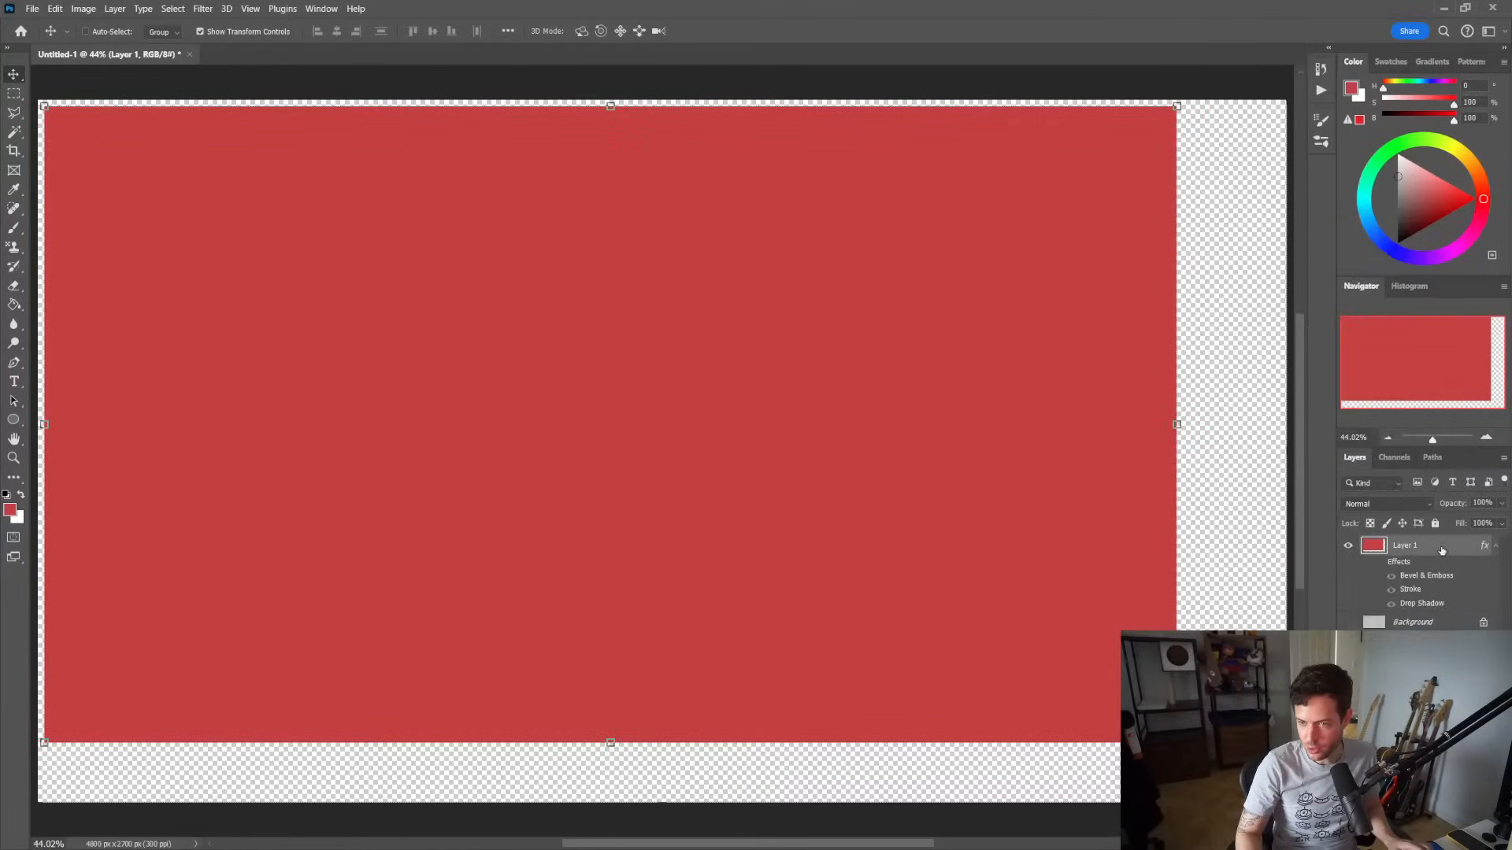
right_click(1428, 569)
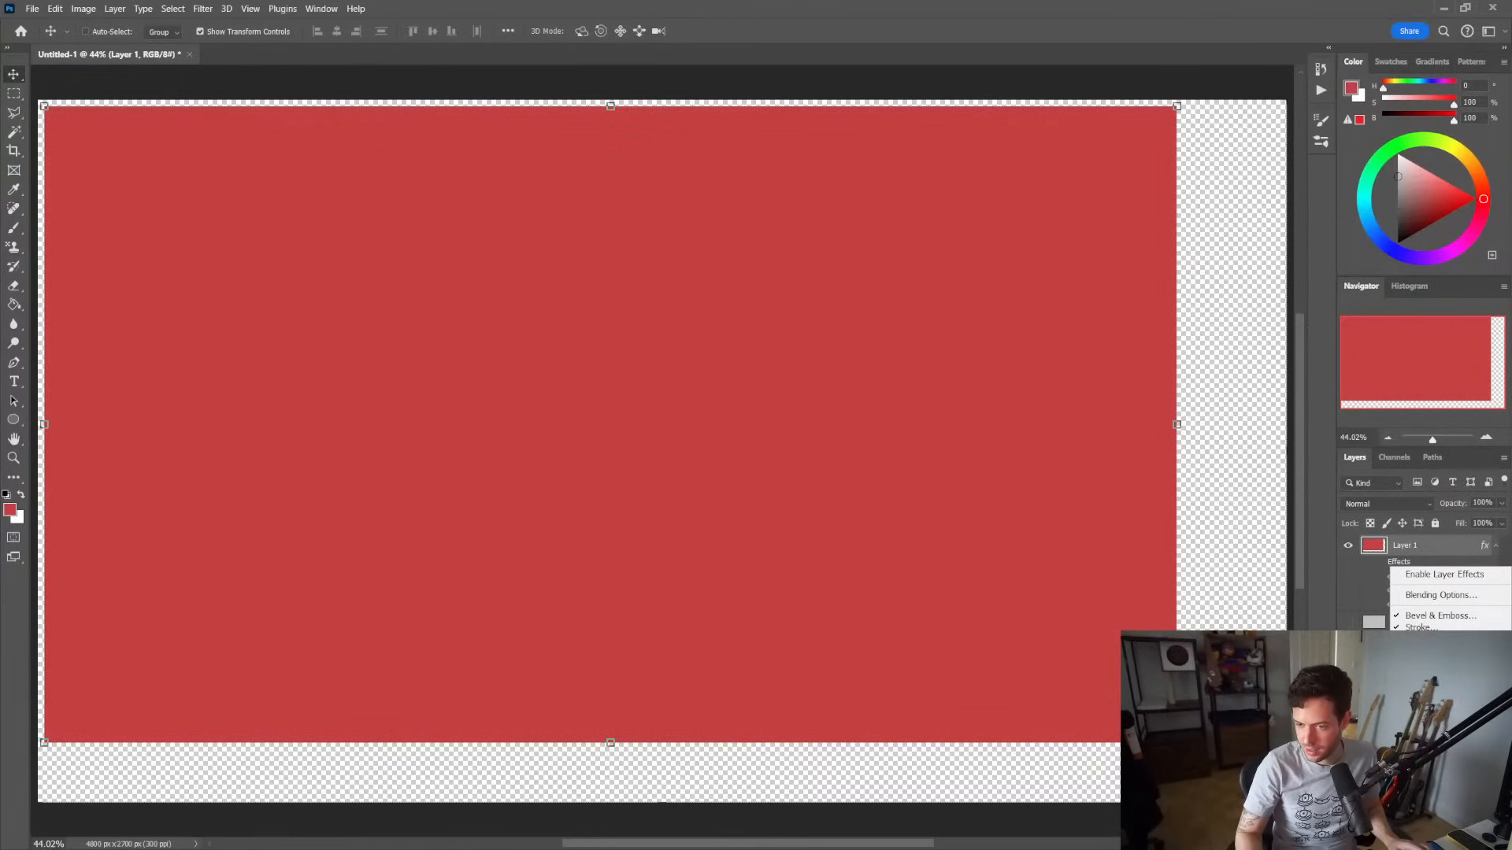
left_click(1433, 780)
Duplicate Layer 1 within the same document, keeping the name Layer 1 copy
right_click(1446, 545)
left_click(1384, 323)
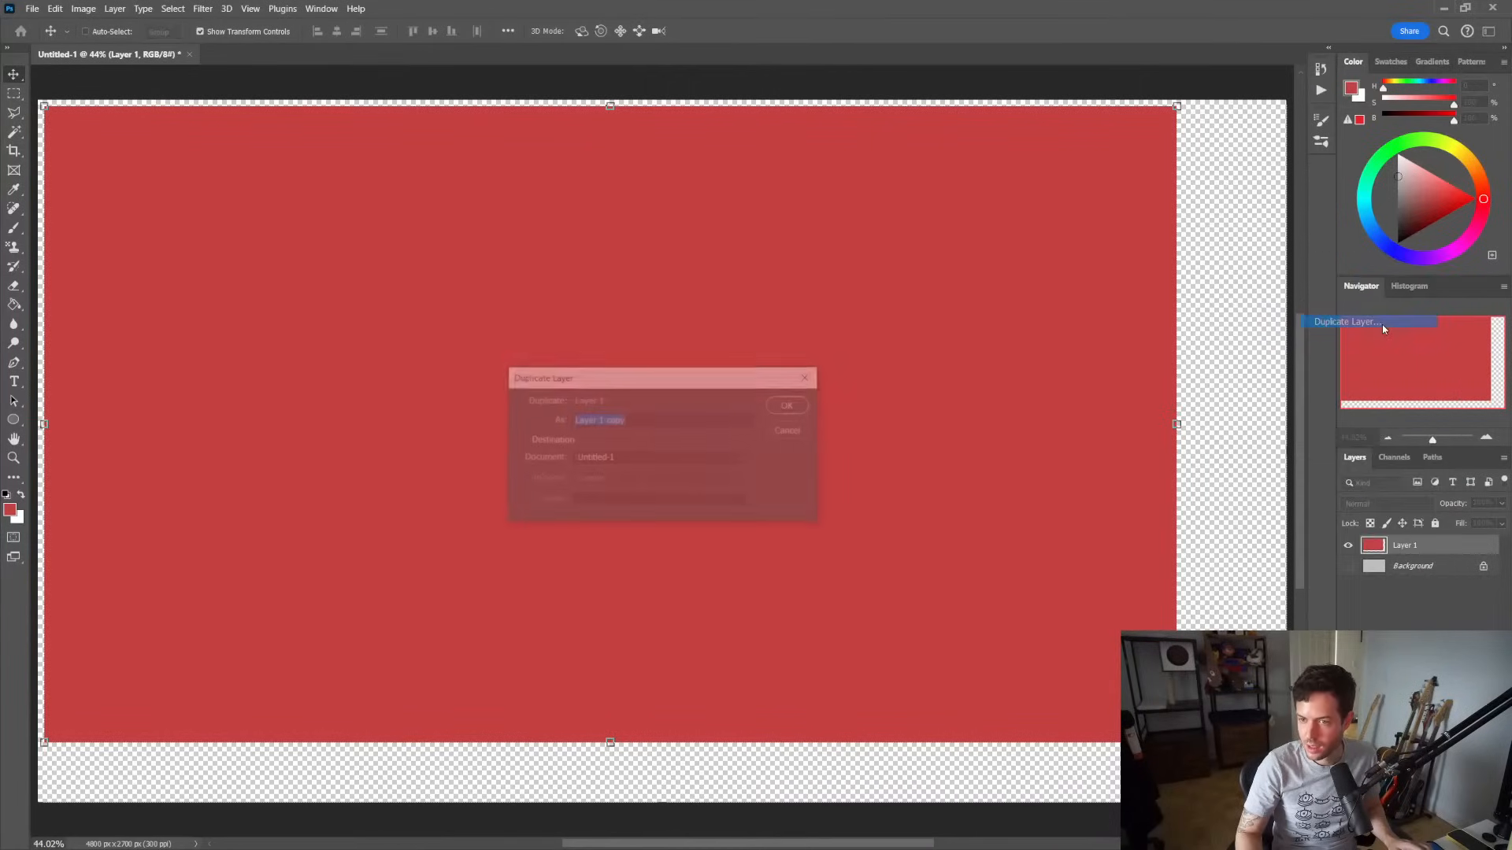
left_click(787, 405)
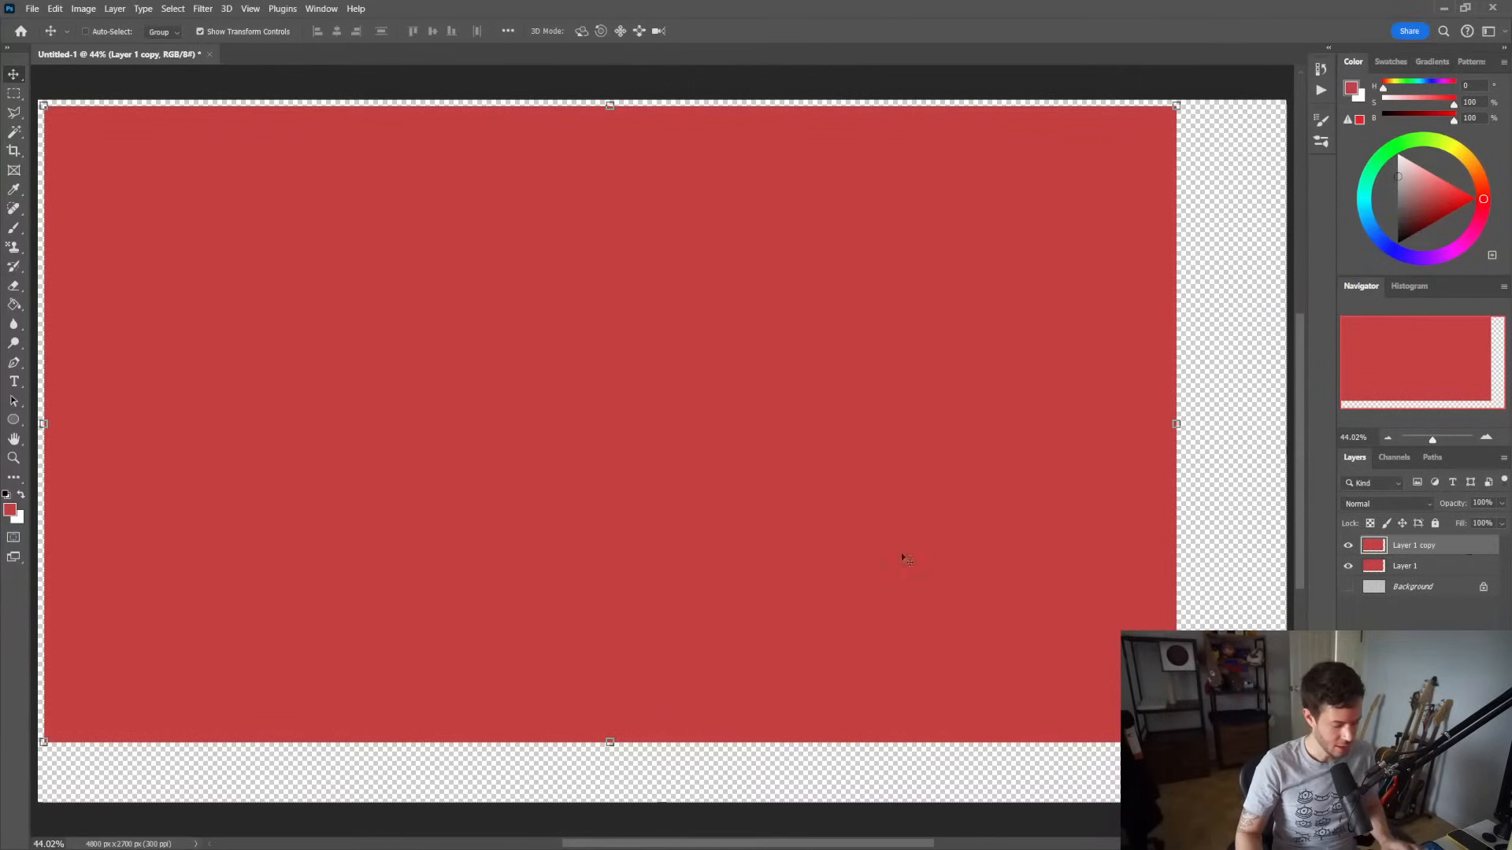
Change the foreground colour's hue to blue-violet and fill the rectangle on Layer 1 copy with it
left_click(10, 510)
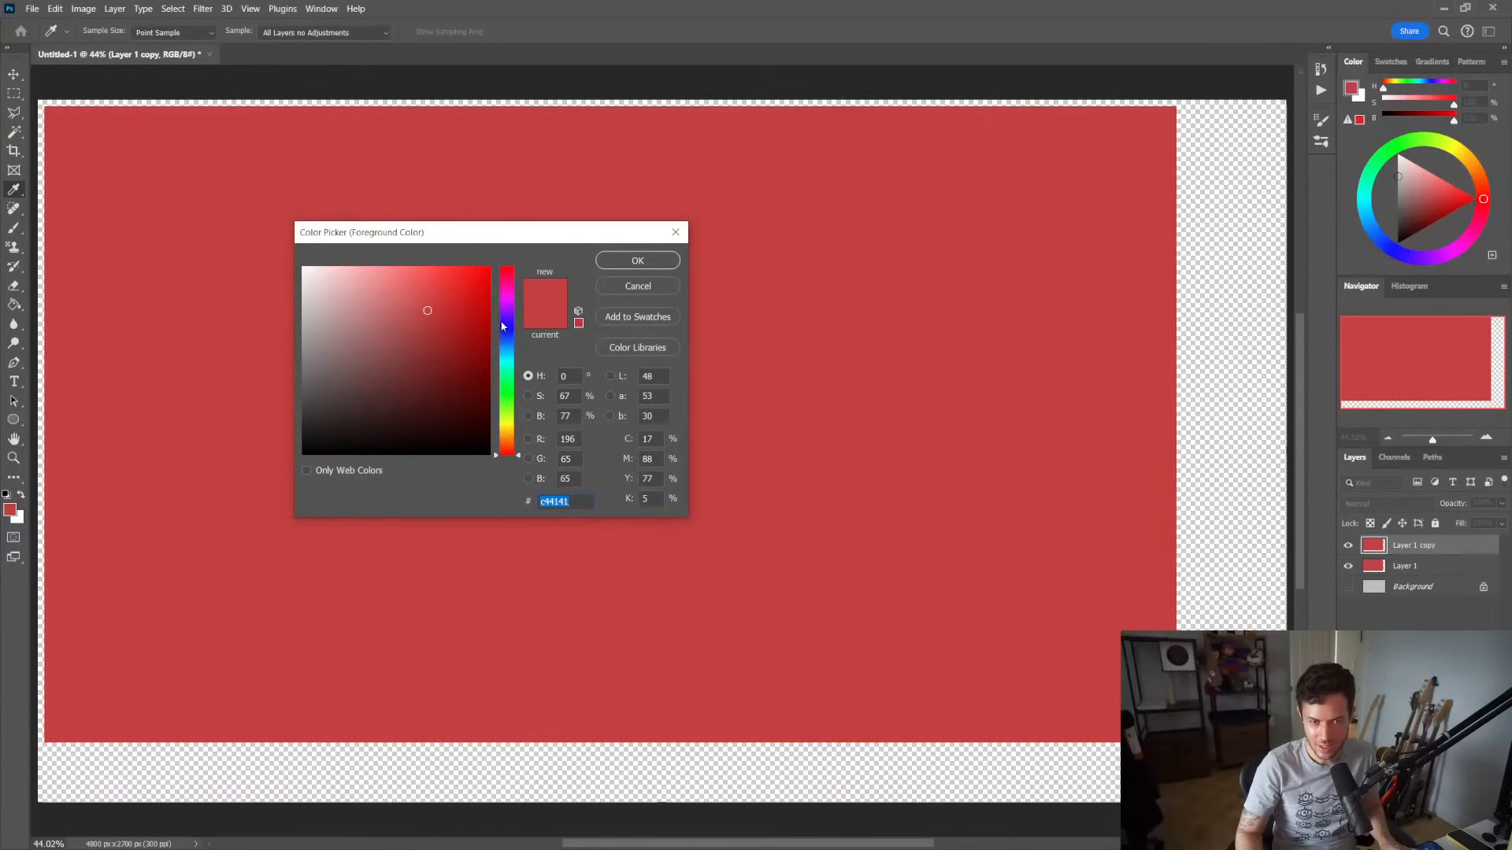
left_click(502, 325)
left_click(639, 260)
key("g")
left_click(786, 417)
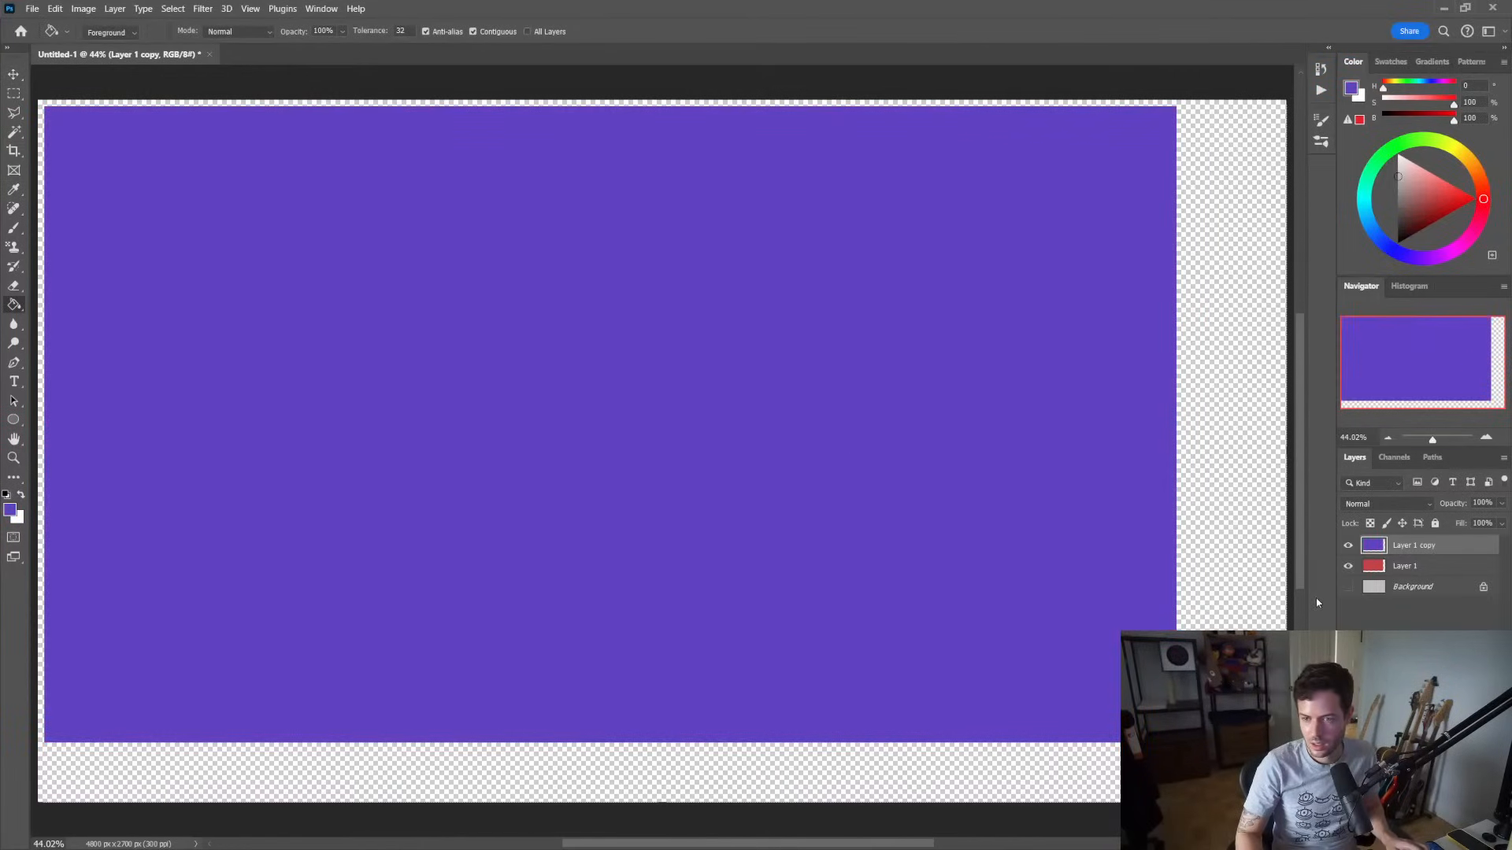
Scale the blue-violet rectangle down to about 29% and place it in the canvas's lower-right corner
key("v")
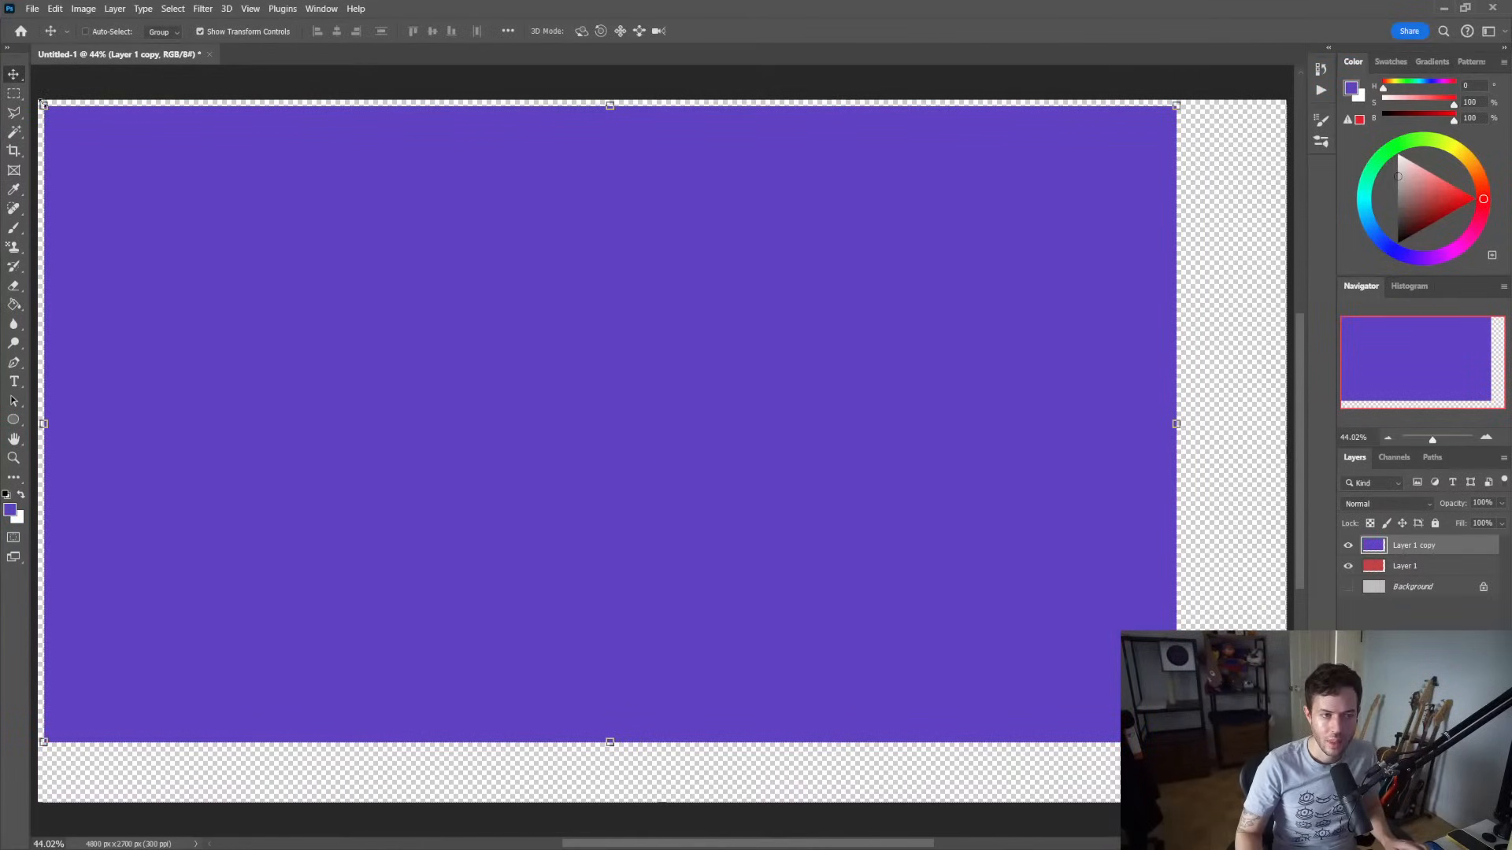
left_click_drag(43, 105, 815, 540)
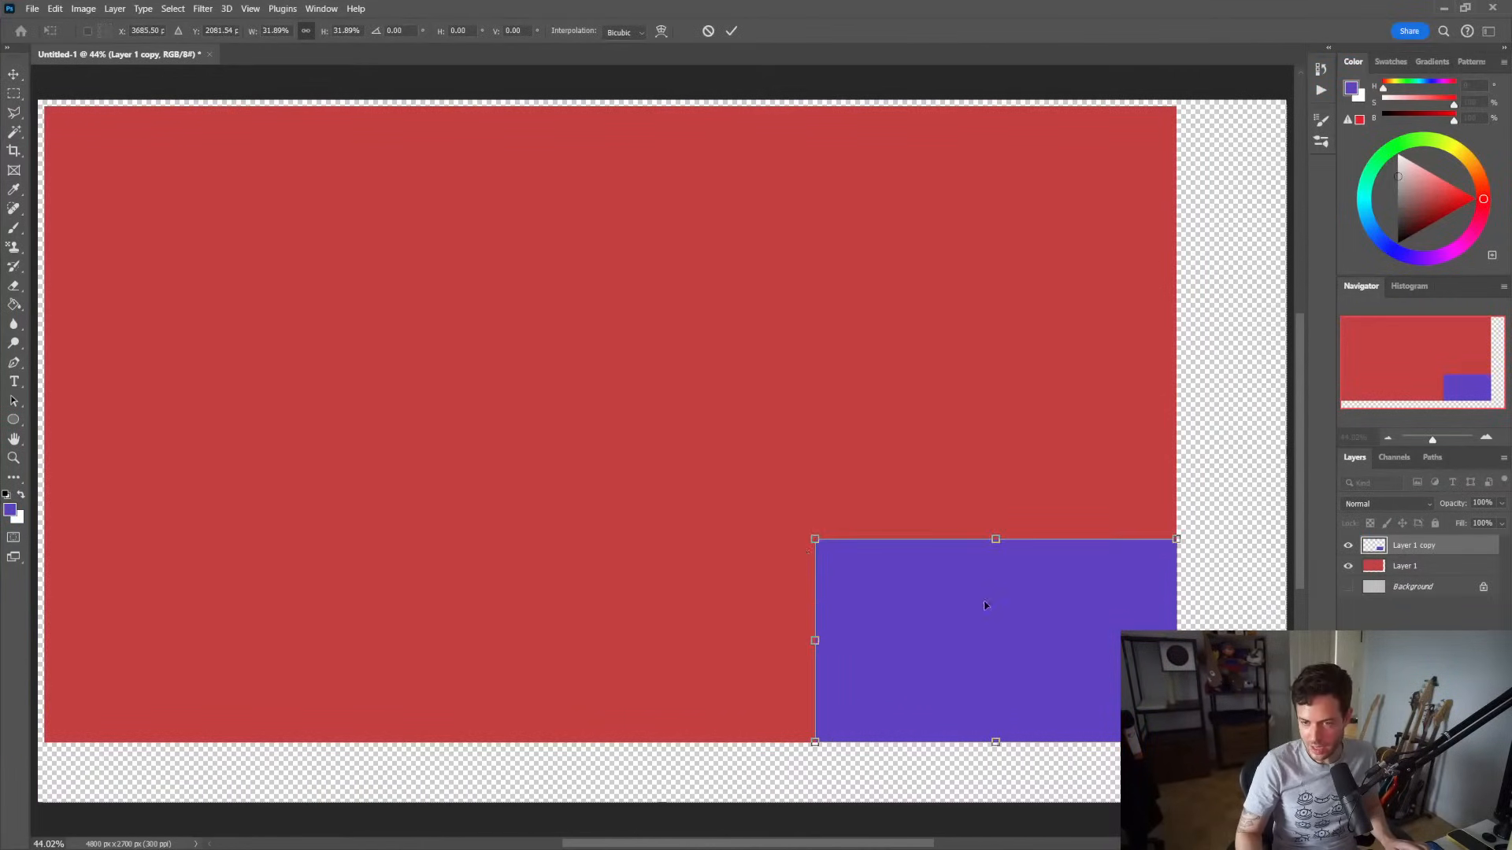
left_click_drag(985, 604, 1094, 666)
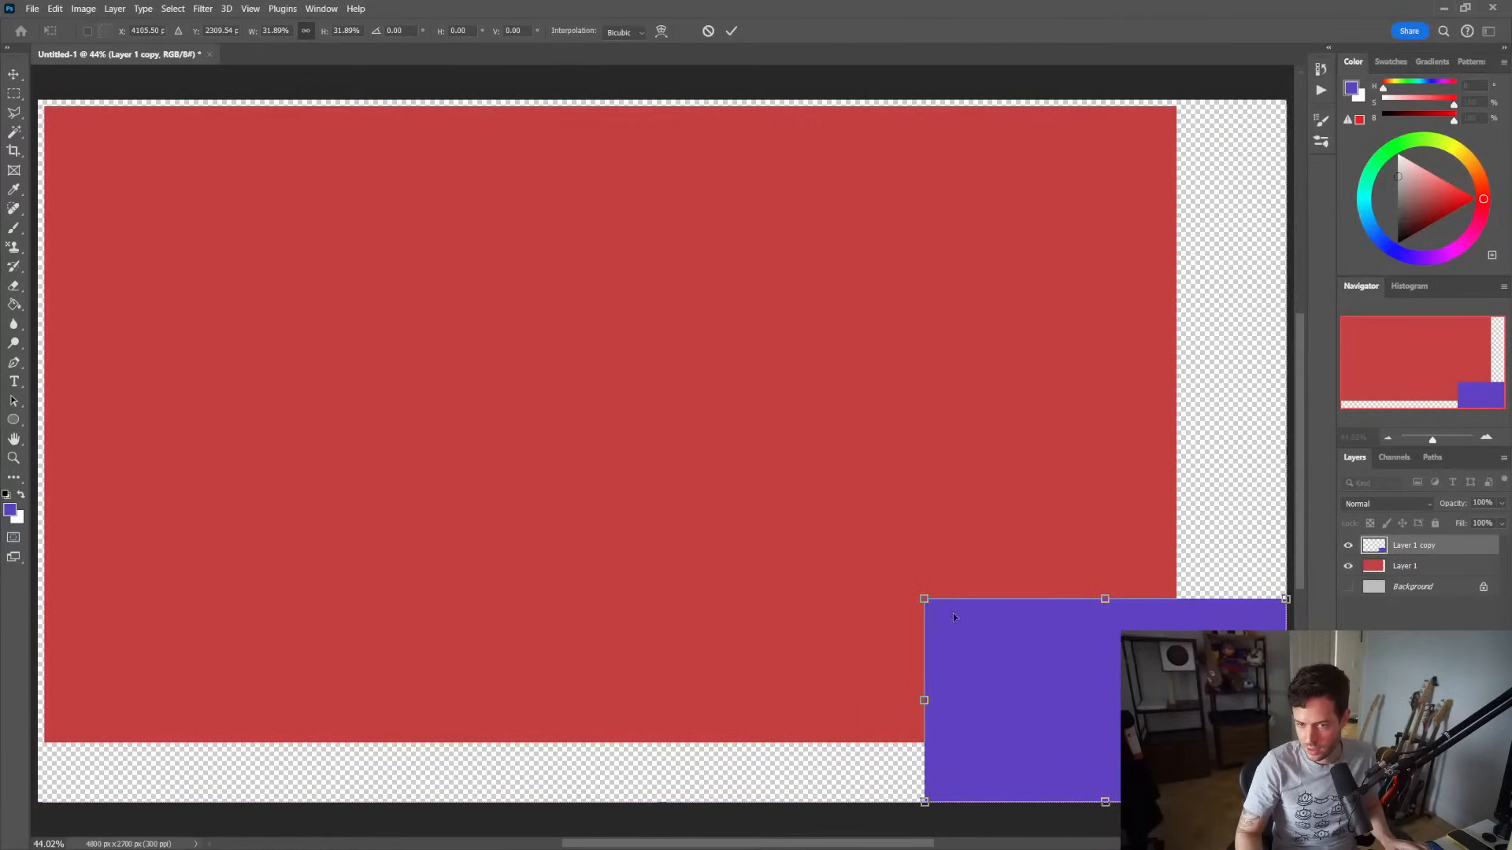
left_click_drag(924, 598, 967, 638)
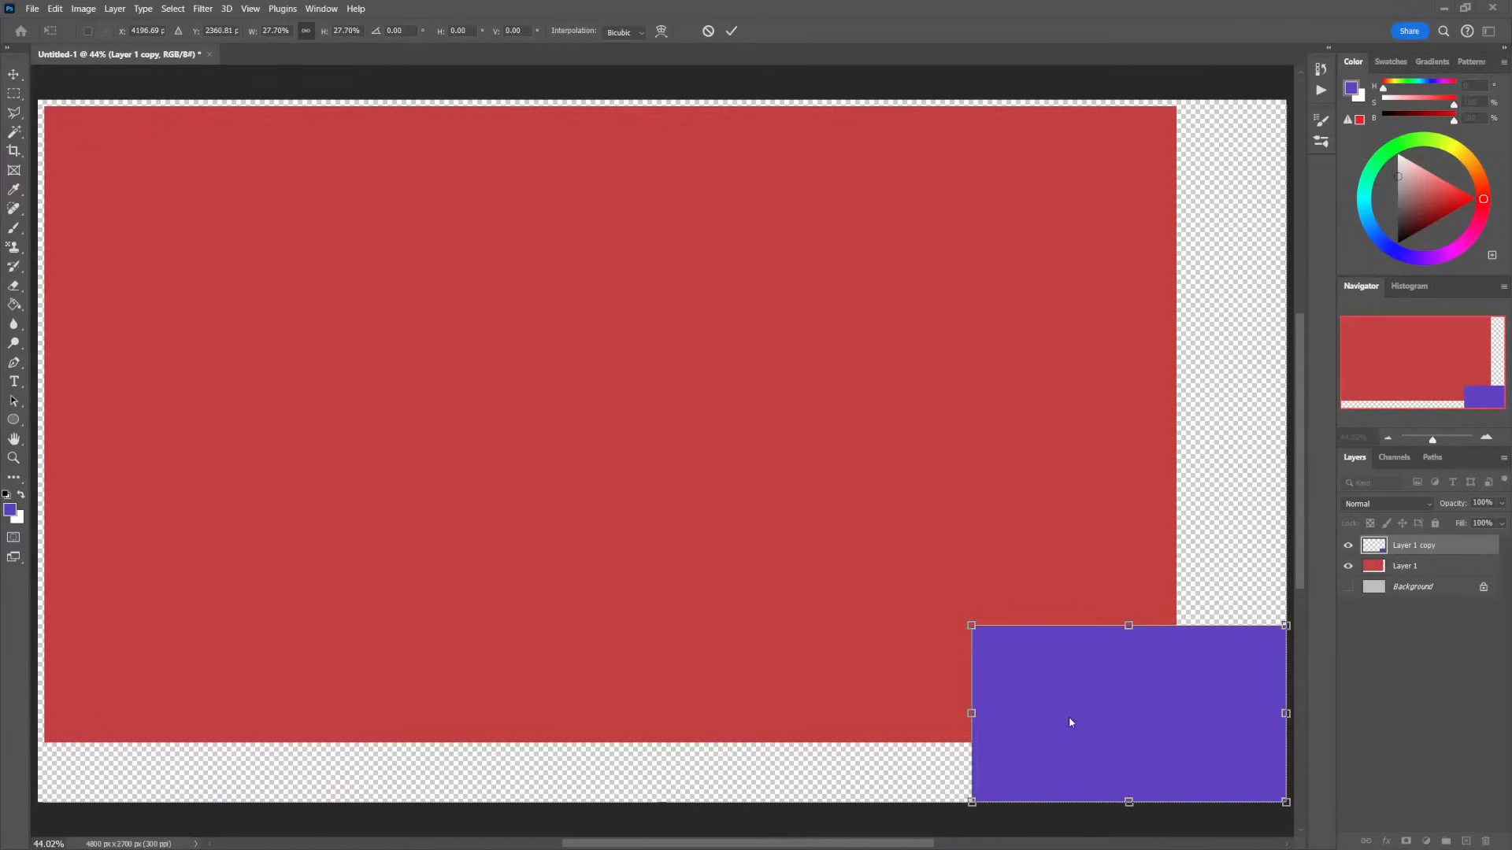
left_click_drag(974, 626, 961, 613)
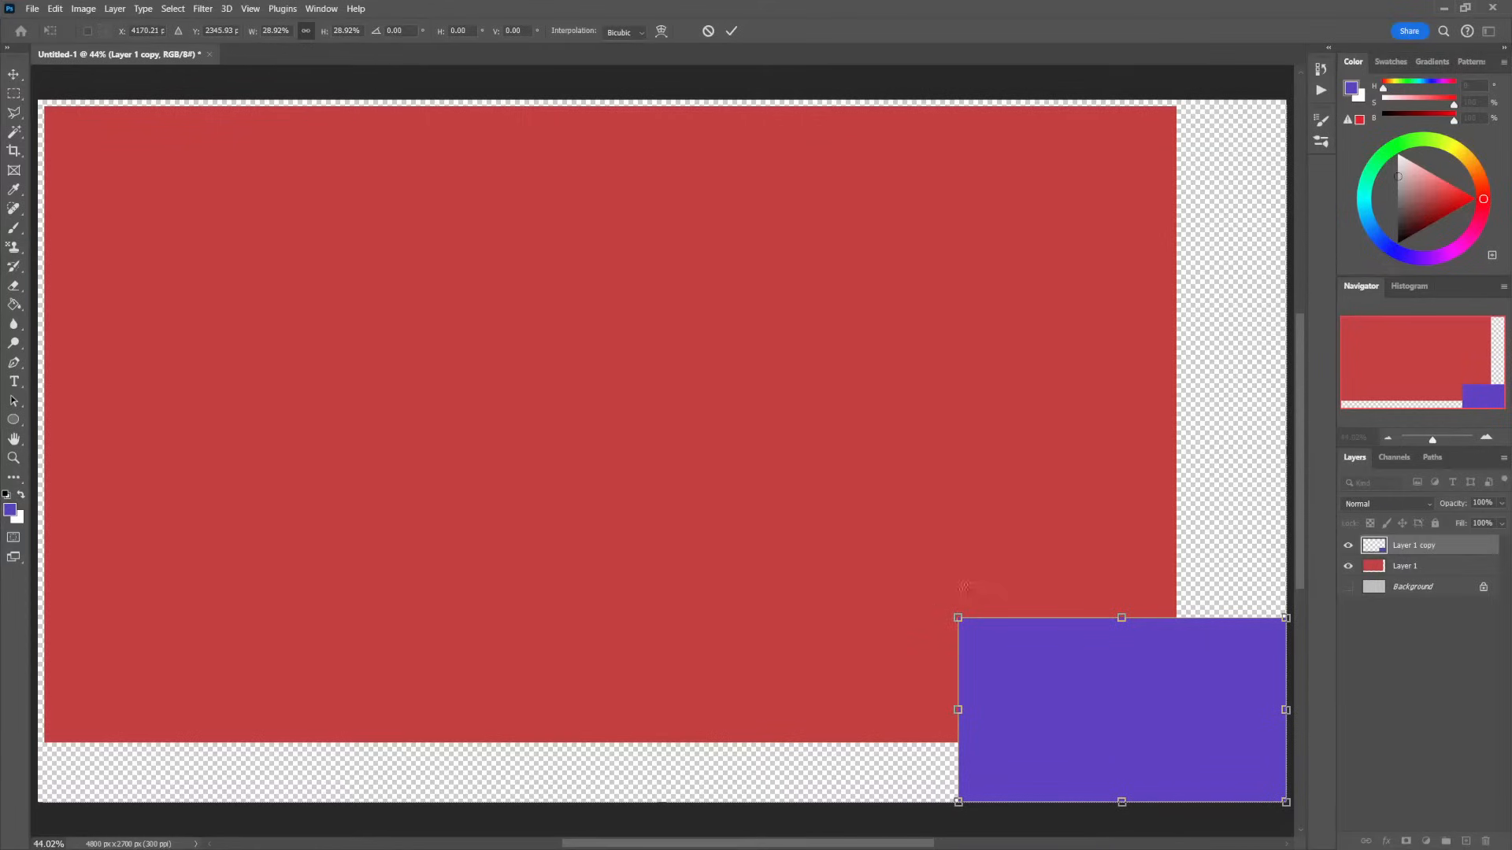
key("Return")
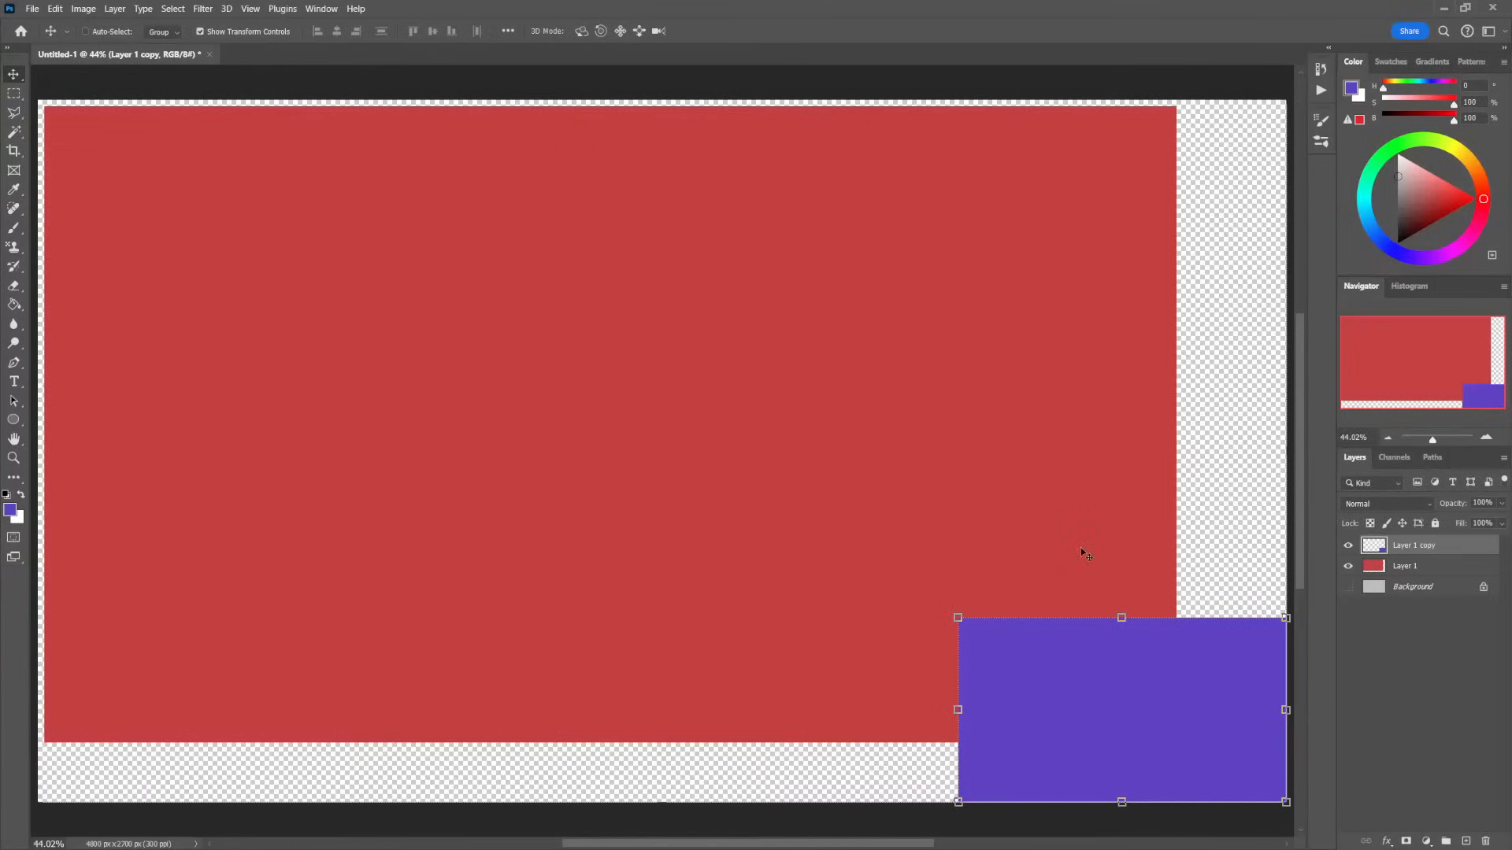
Add the thick white stroke to Layer 1 copy, leaving the thin black stroke off
left_click(1441, 597)
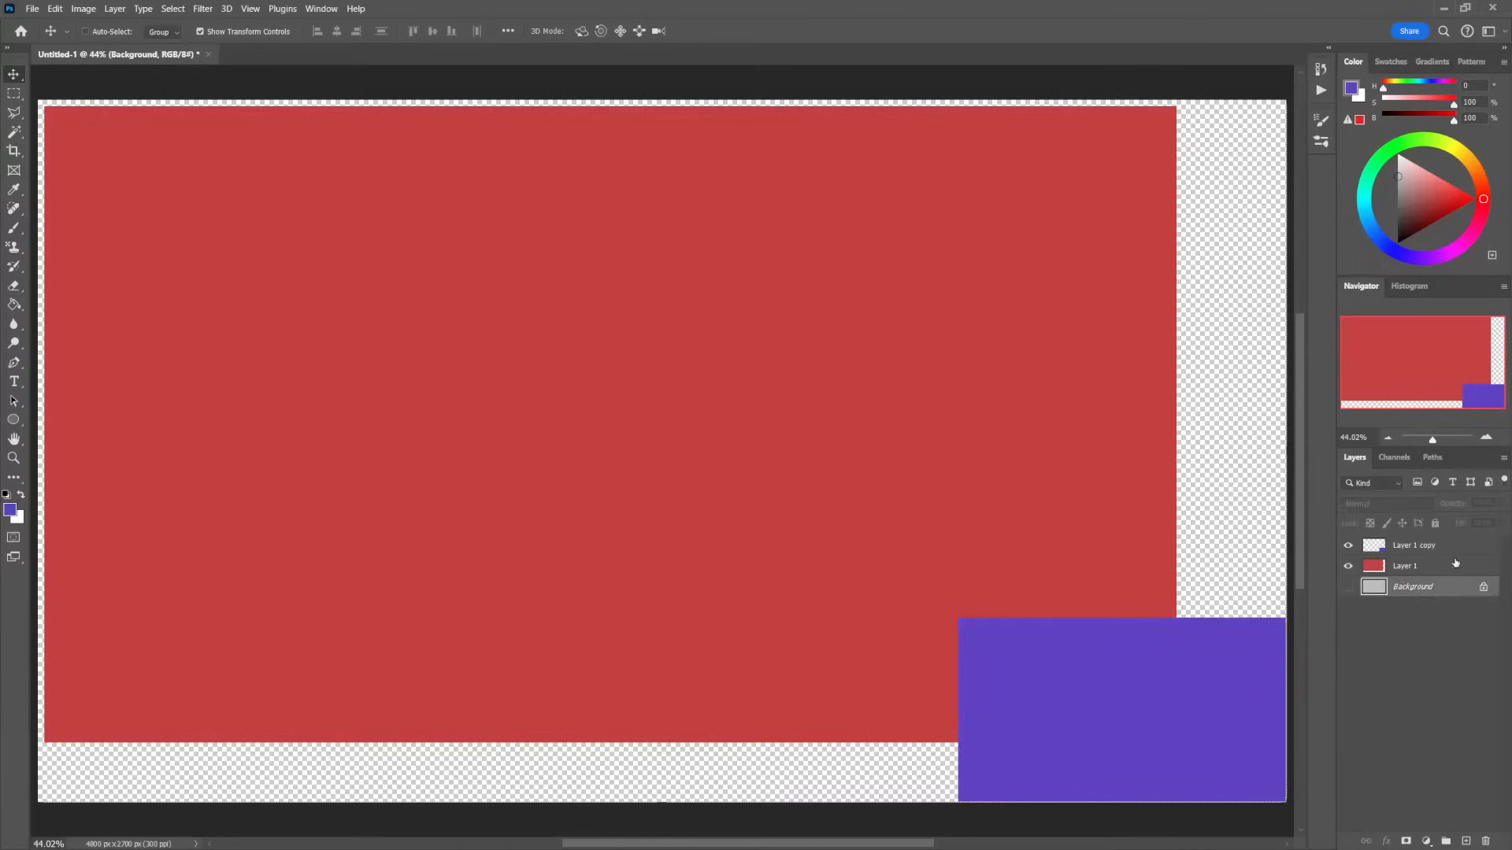
left_click(1452, 573)
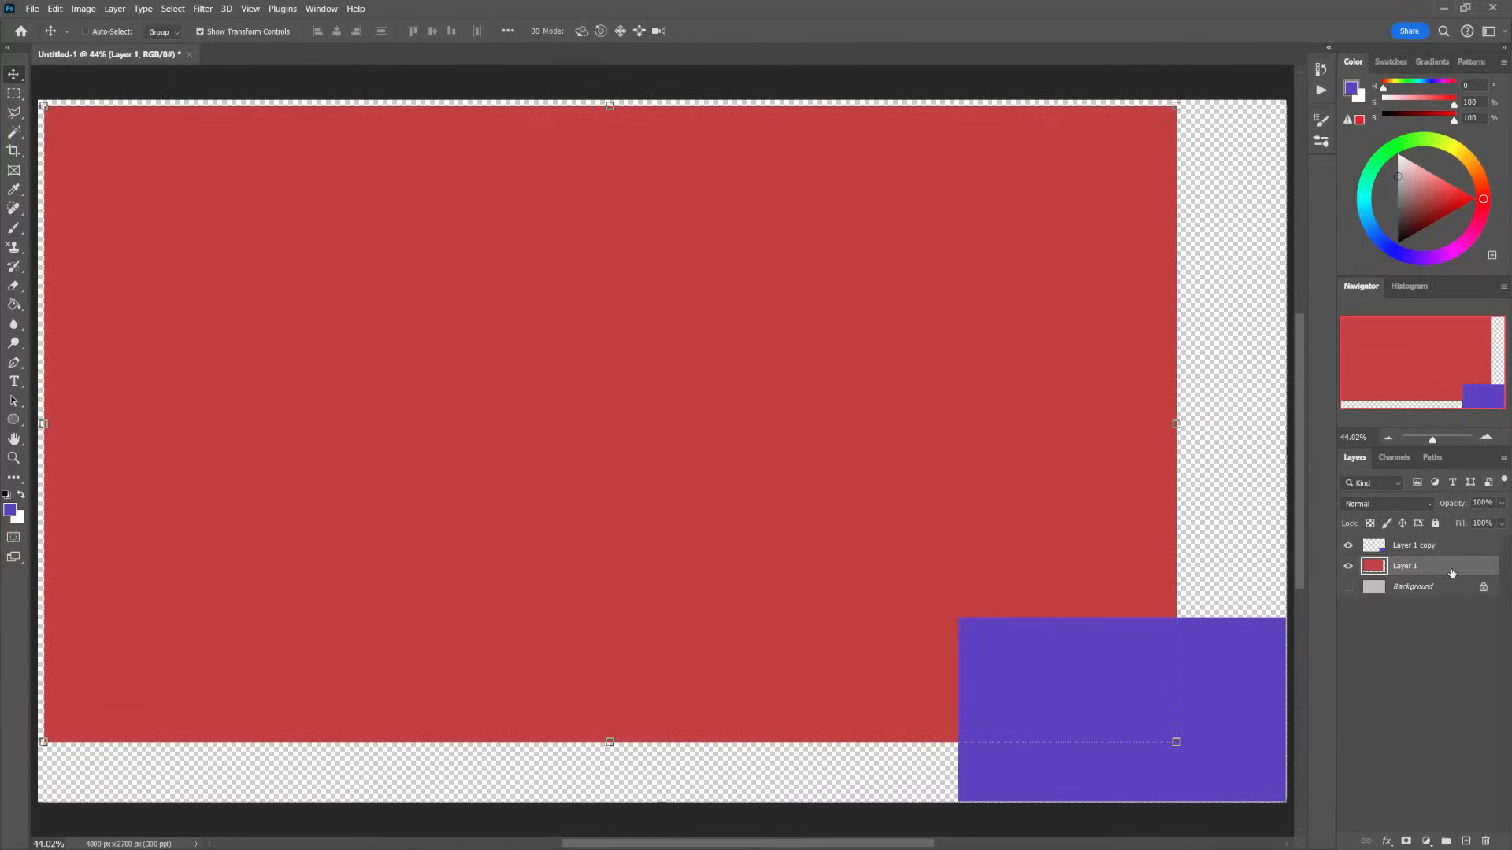
left_click(1447, 548)
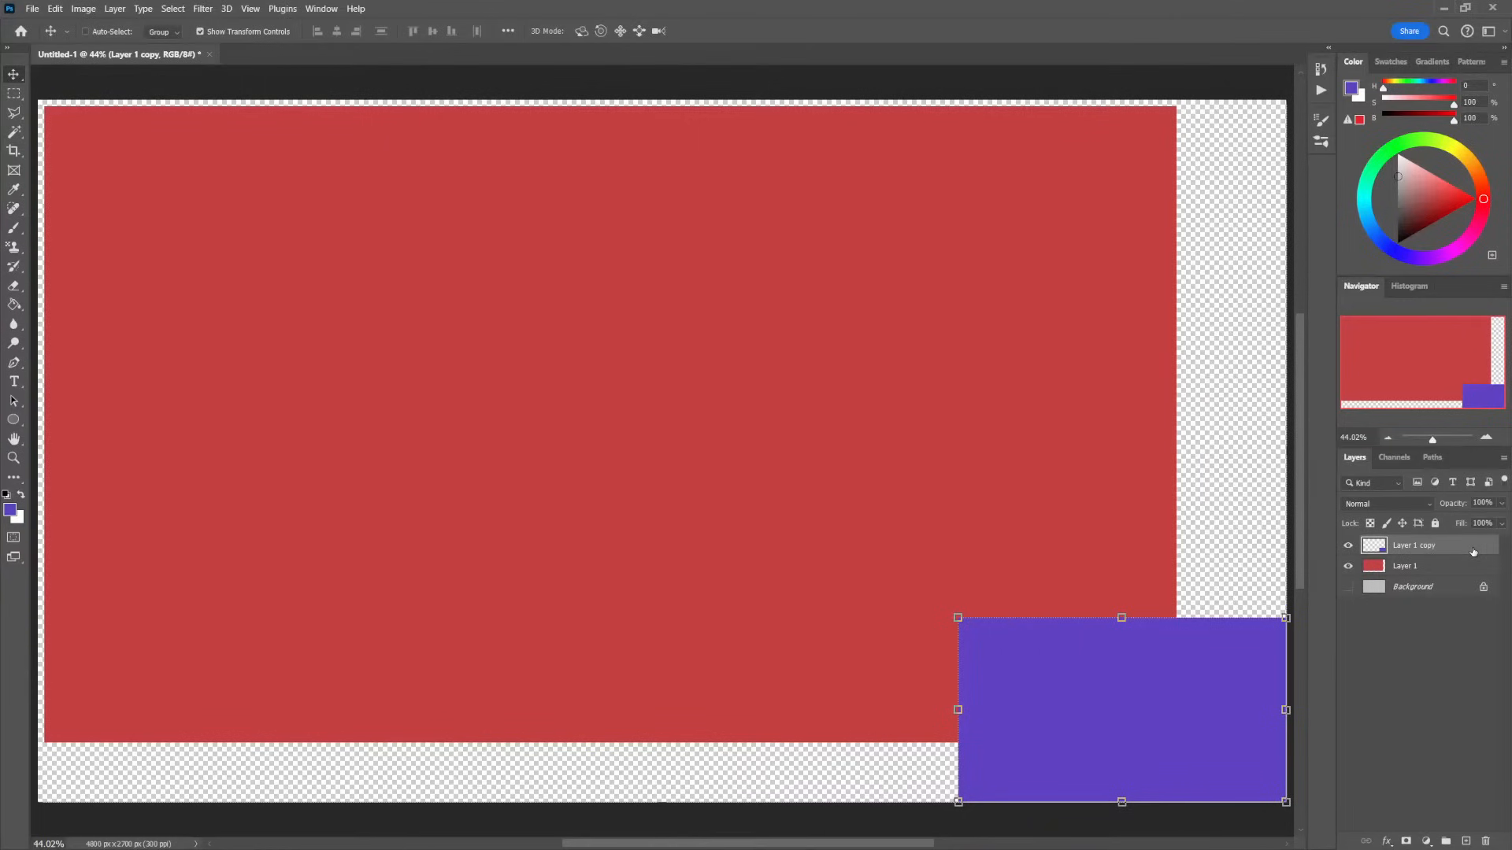
double_click(1474, 552)
left_click_drag(655, 334, 458, 296)
left_click(134, 436)
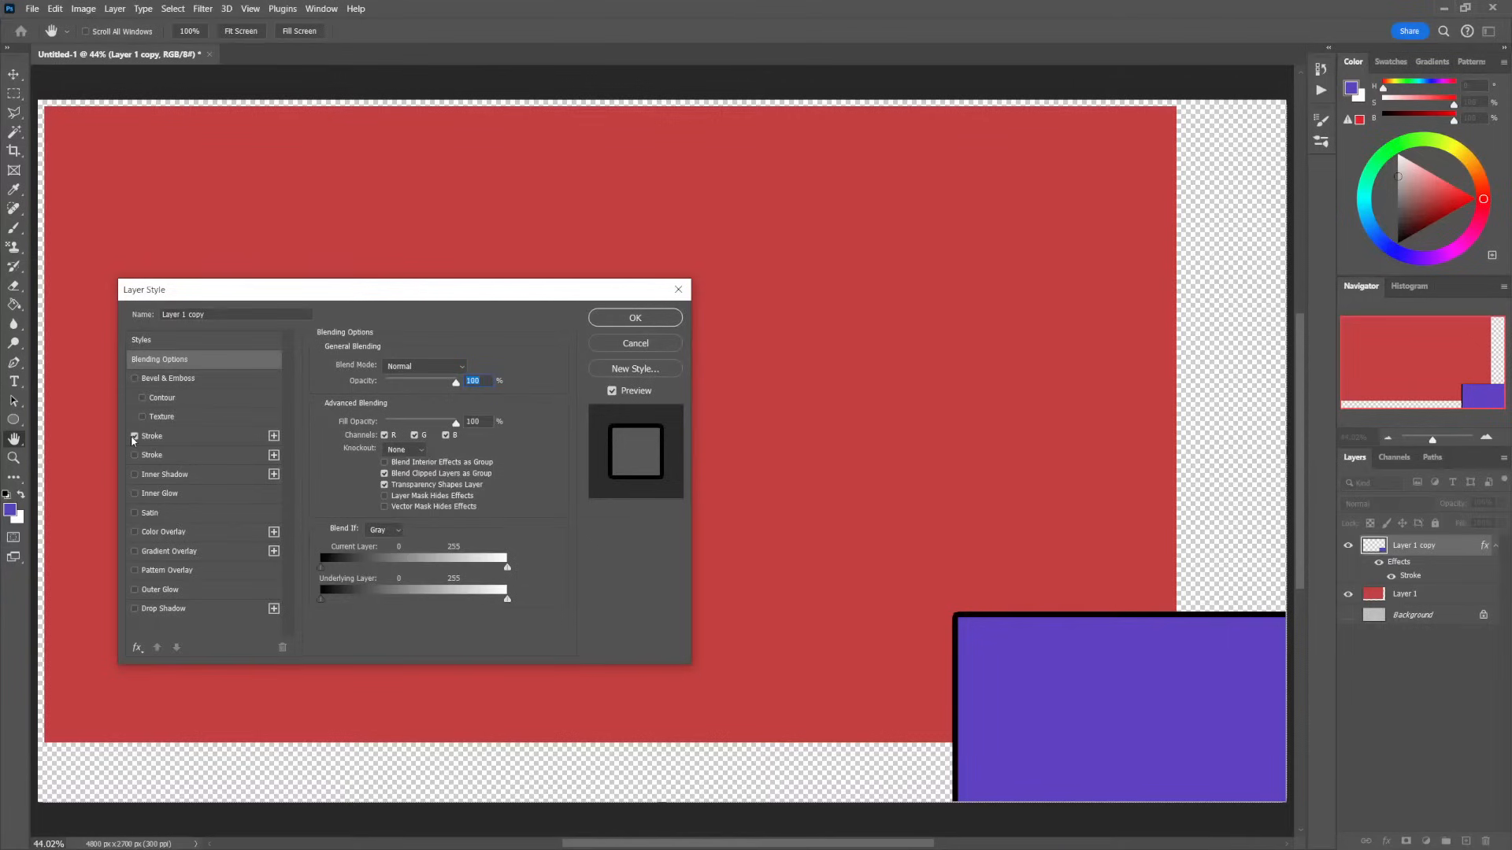
left_click(134, 436)
left_click(134, 455)
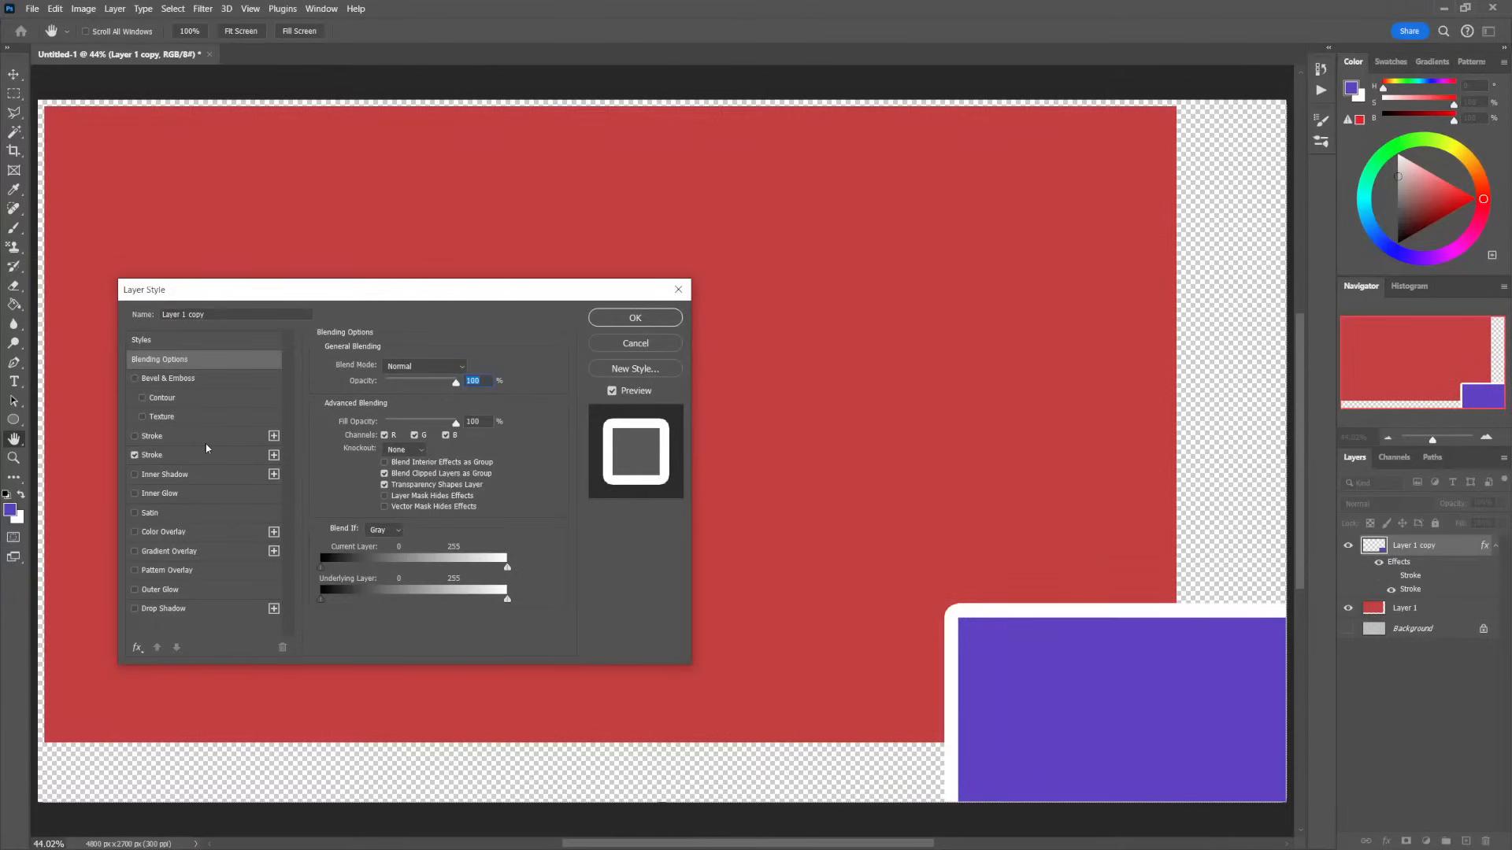
Add a Bevel & Emboss effect to Layer 1 copy with a depth of about 138%
left_click(134, 380)
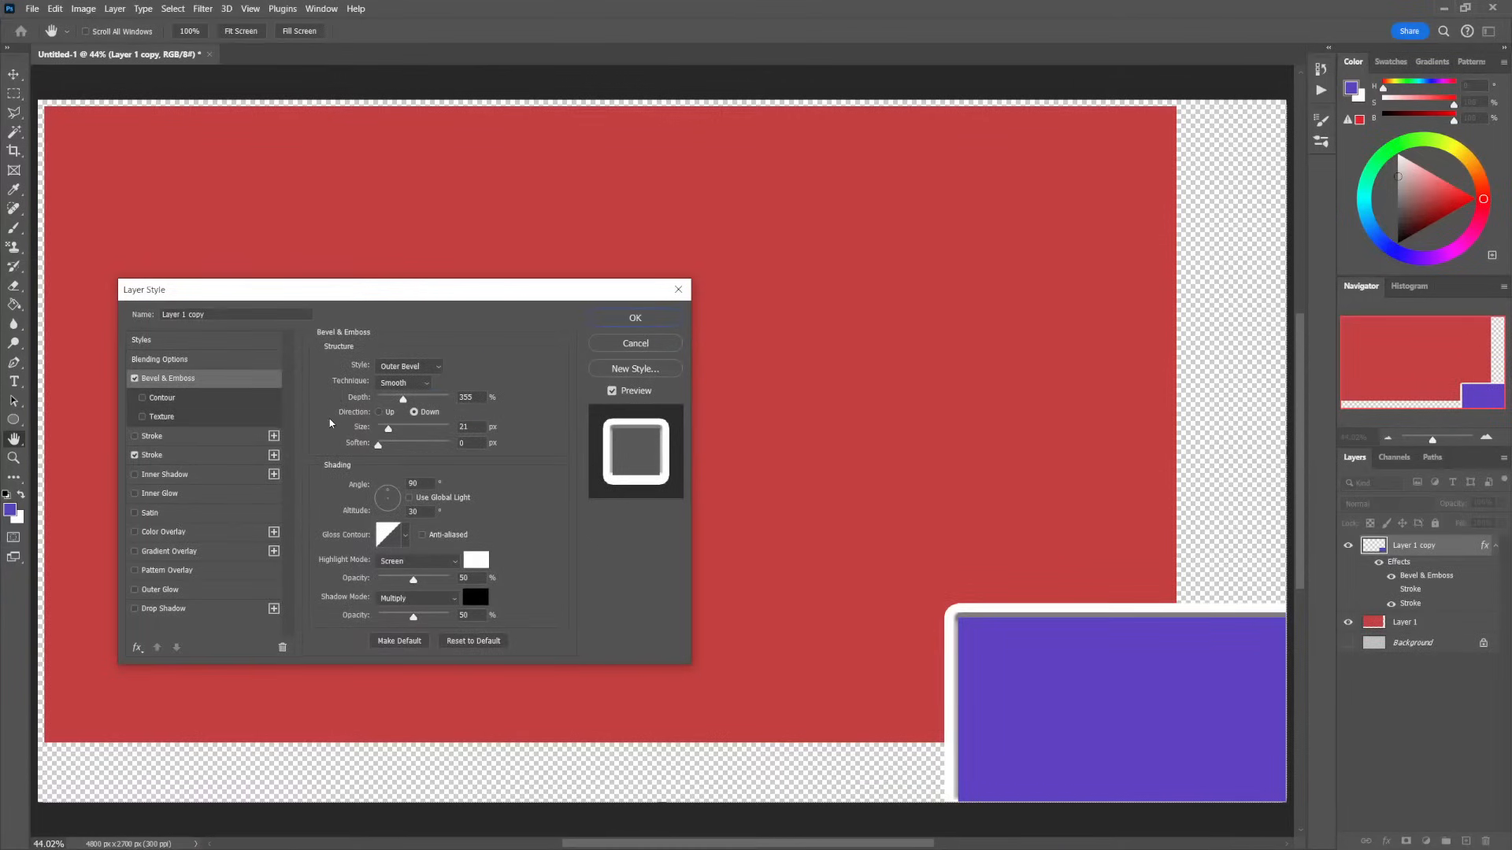
left_click_drag(402, 399, 389, 400)
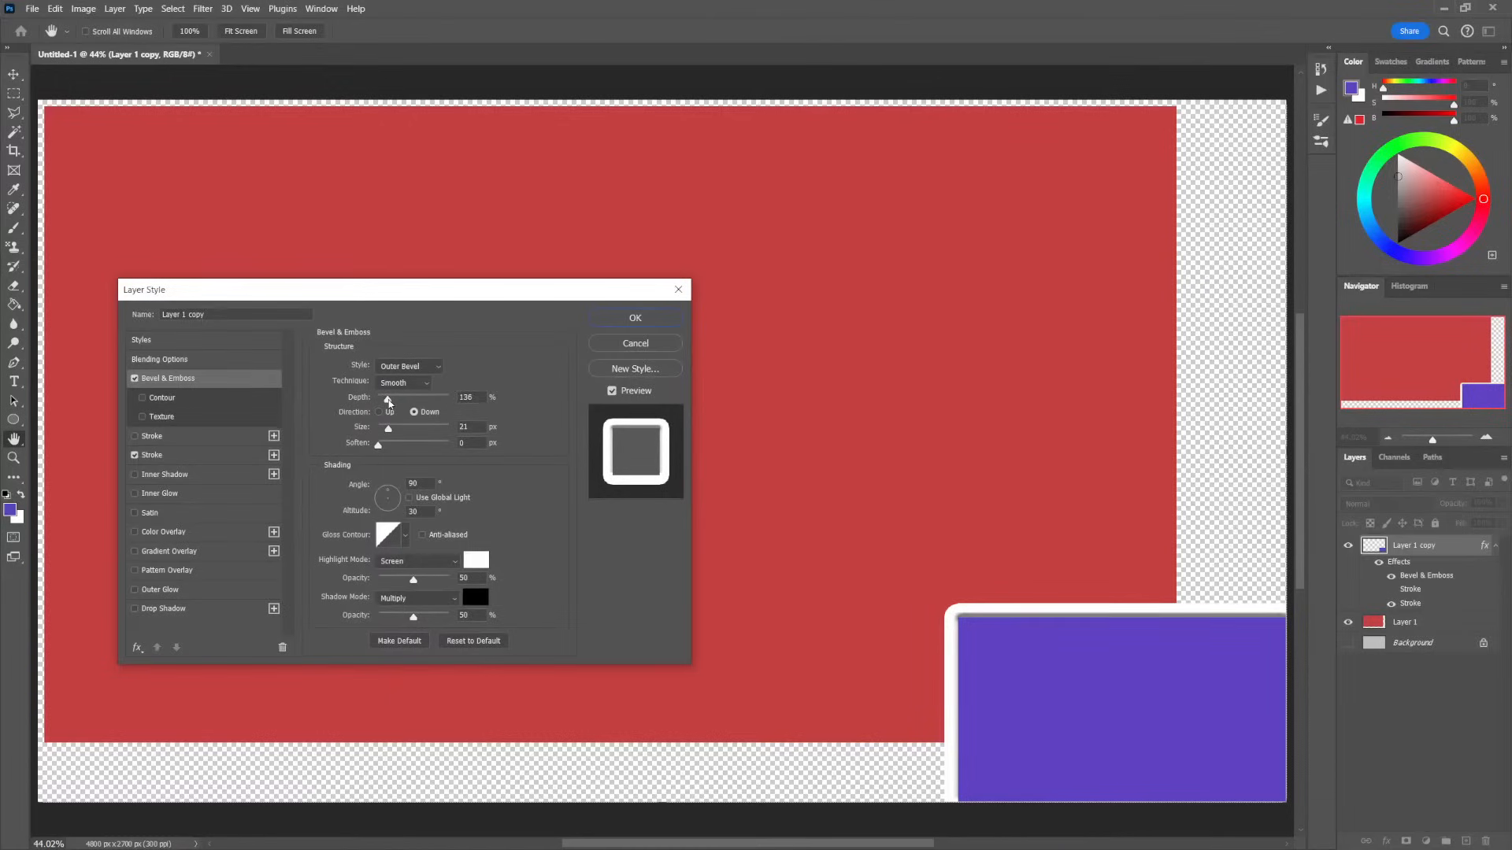
left_click(389, 402)
Add a soft drop shadow to Layer 1 copy with distance 0 px, spread about 18% and size about 158 px
left_click(134, 609)
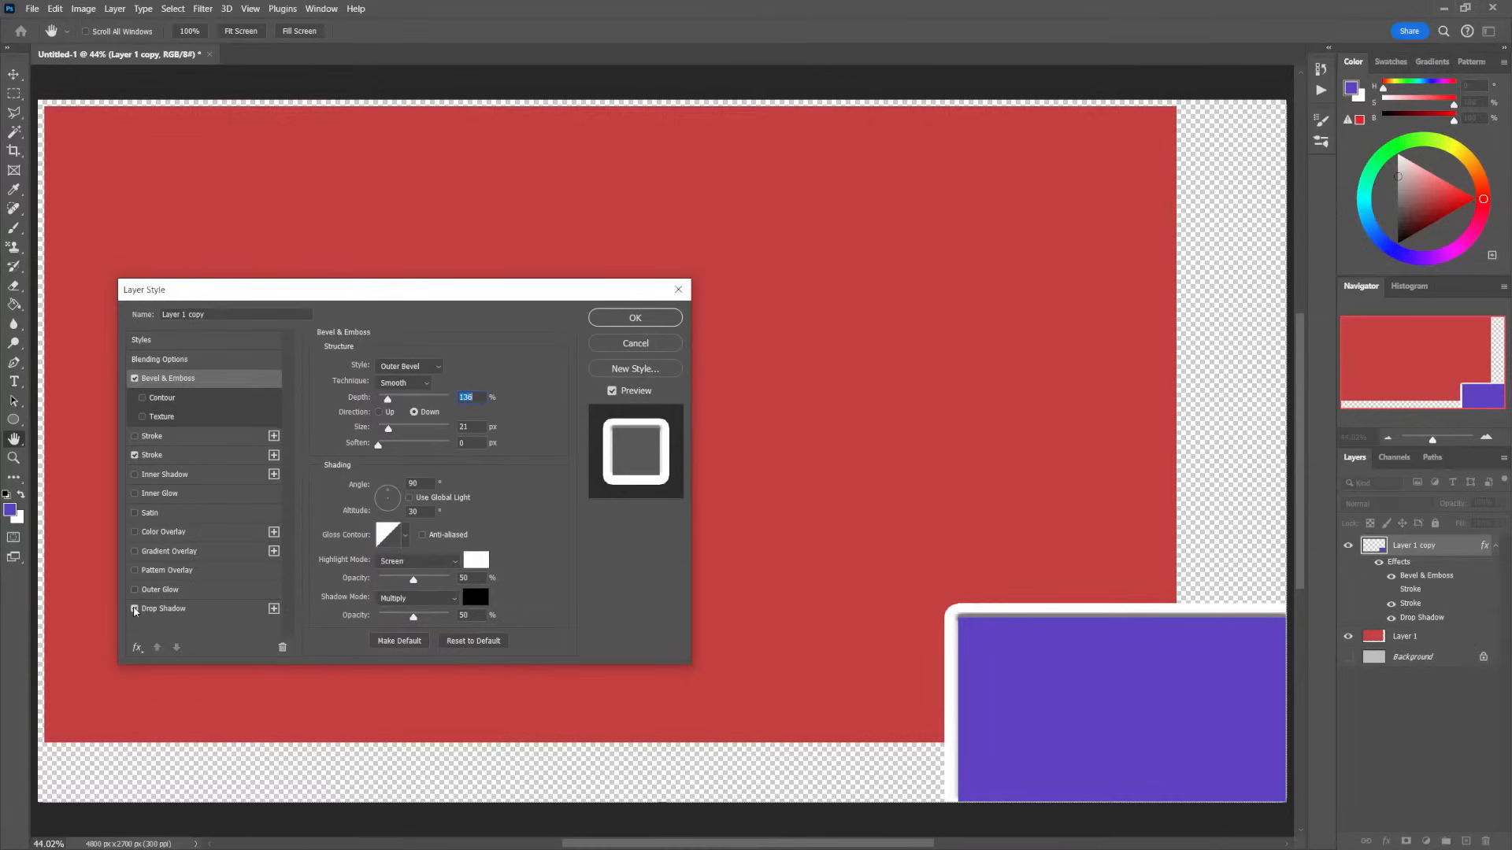
left_click(169, 610)
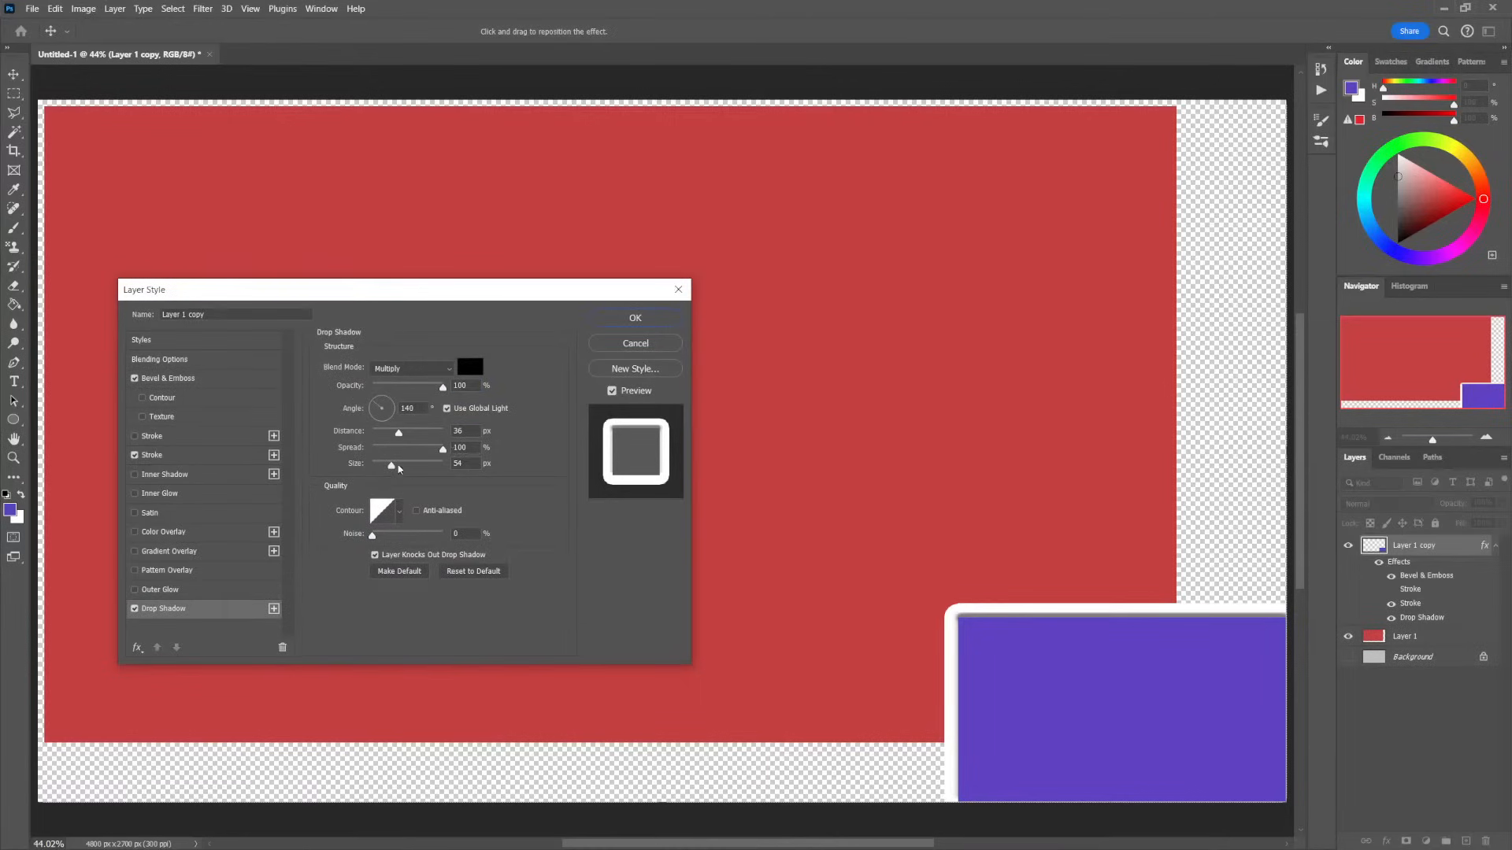
mouse_move(391, 465)
left_mouse_down()
mouse_move(419, 465)
mouse_move(372, 450)
mouse_move(411, 432)
mouse_move(378, 433)
mouse_move(387, 451)
left_mouse_up()
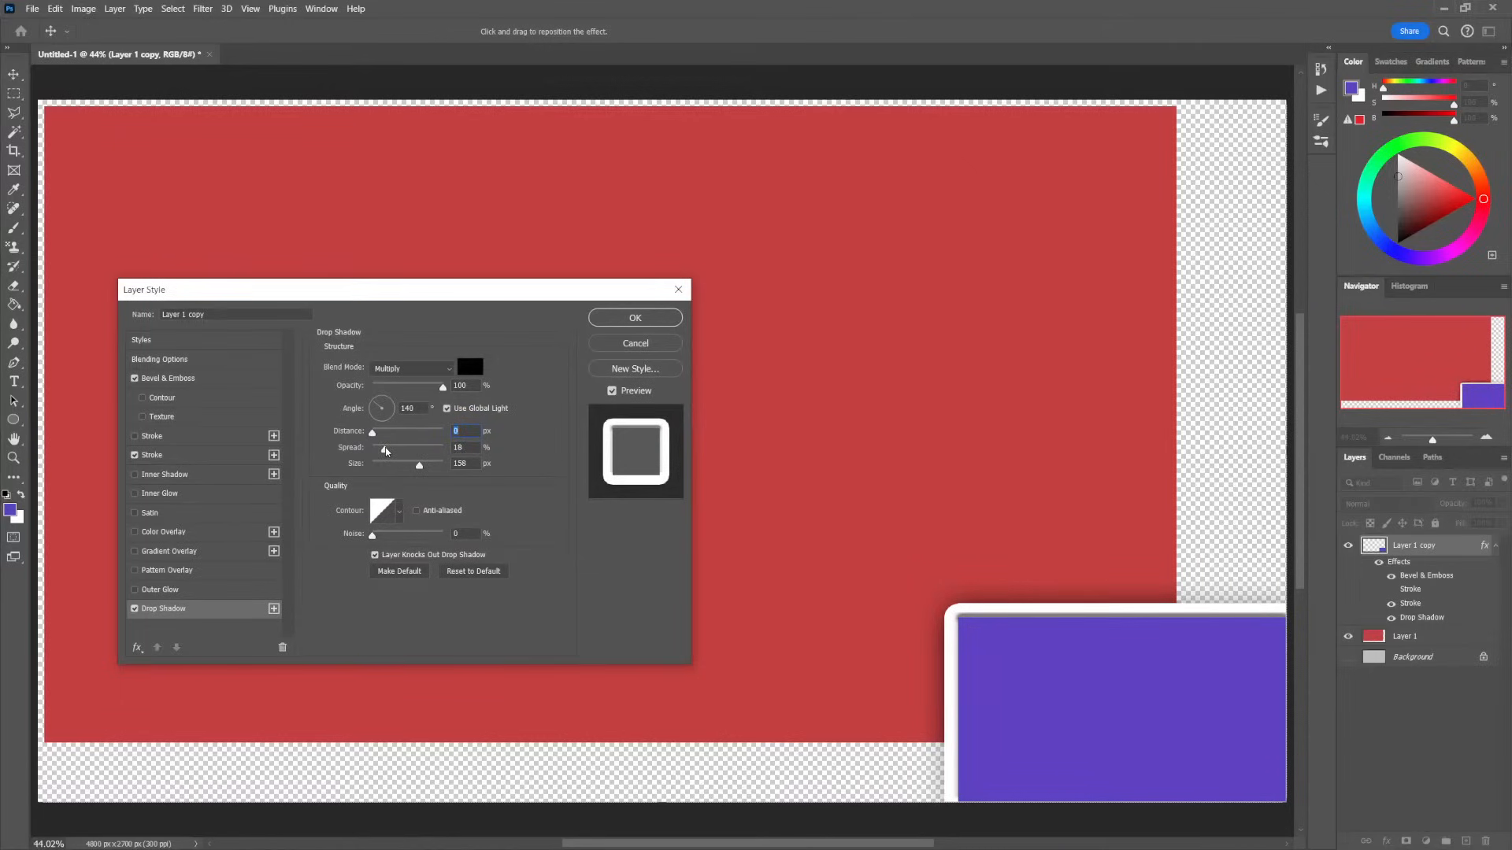
key("Tab")
left_click(619, 319)
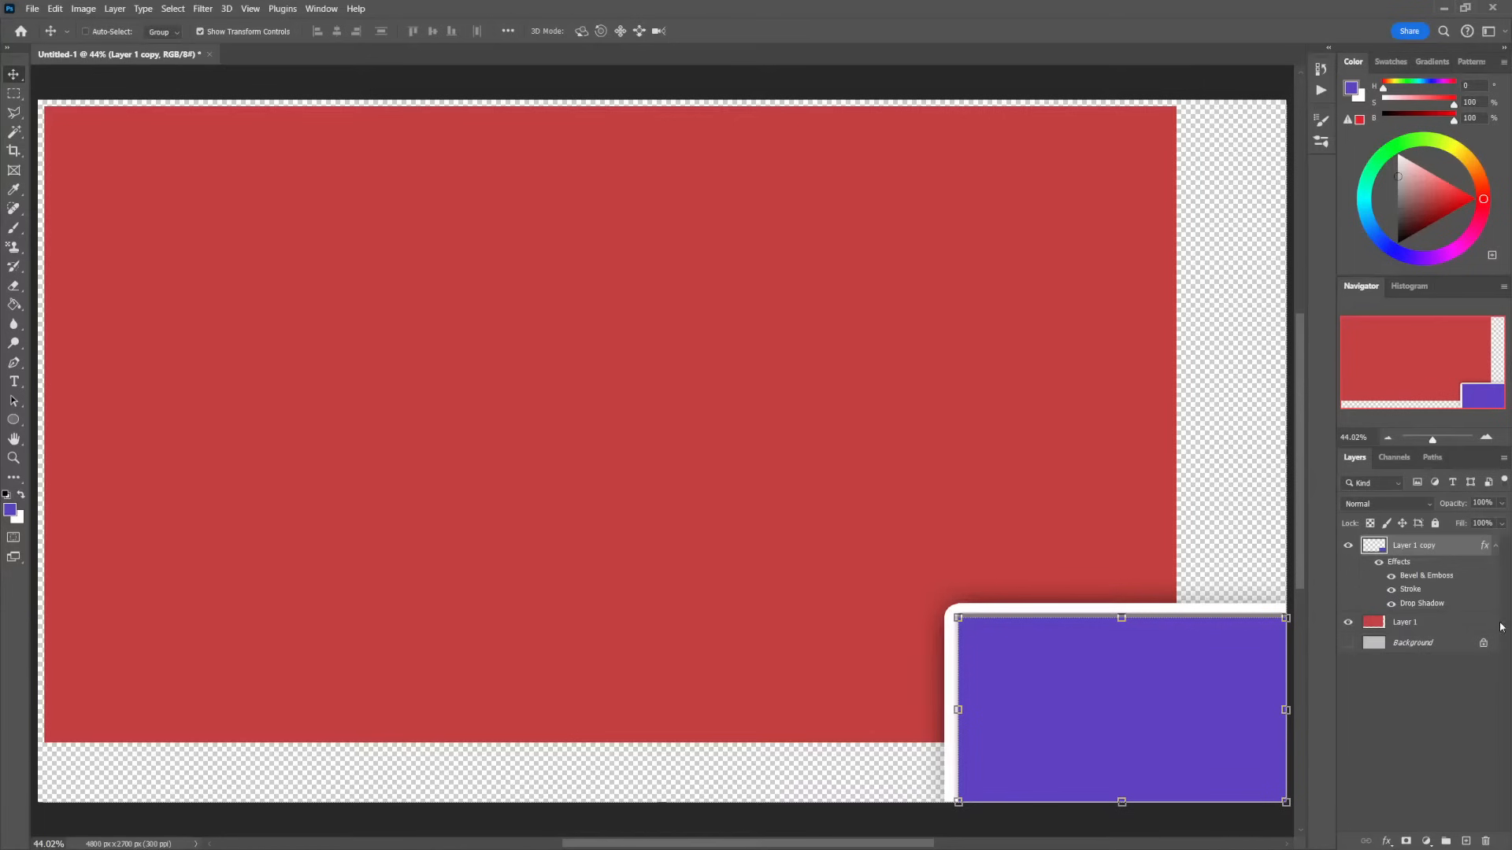
Hide and show Layer 1 and Layer 1 copy in turn to view each graphic on its own
left_click(1349, 623)
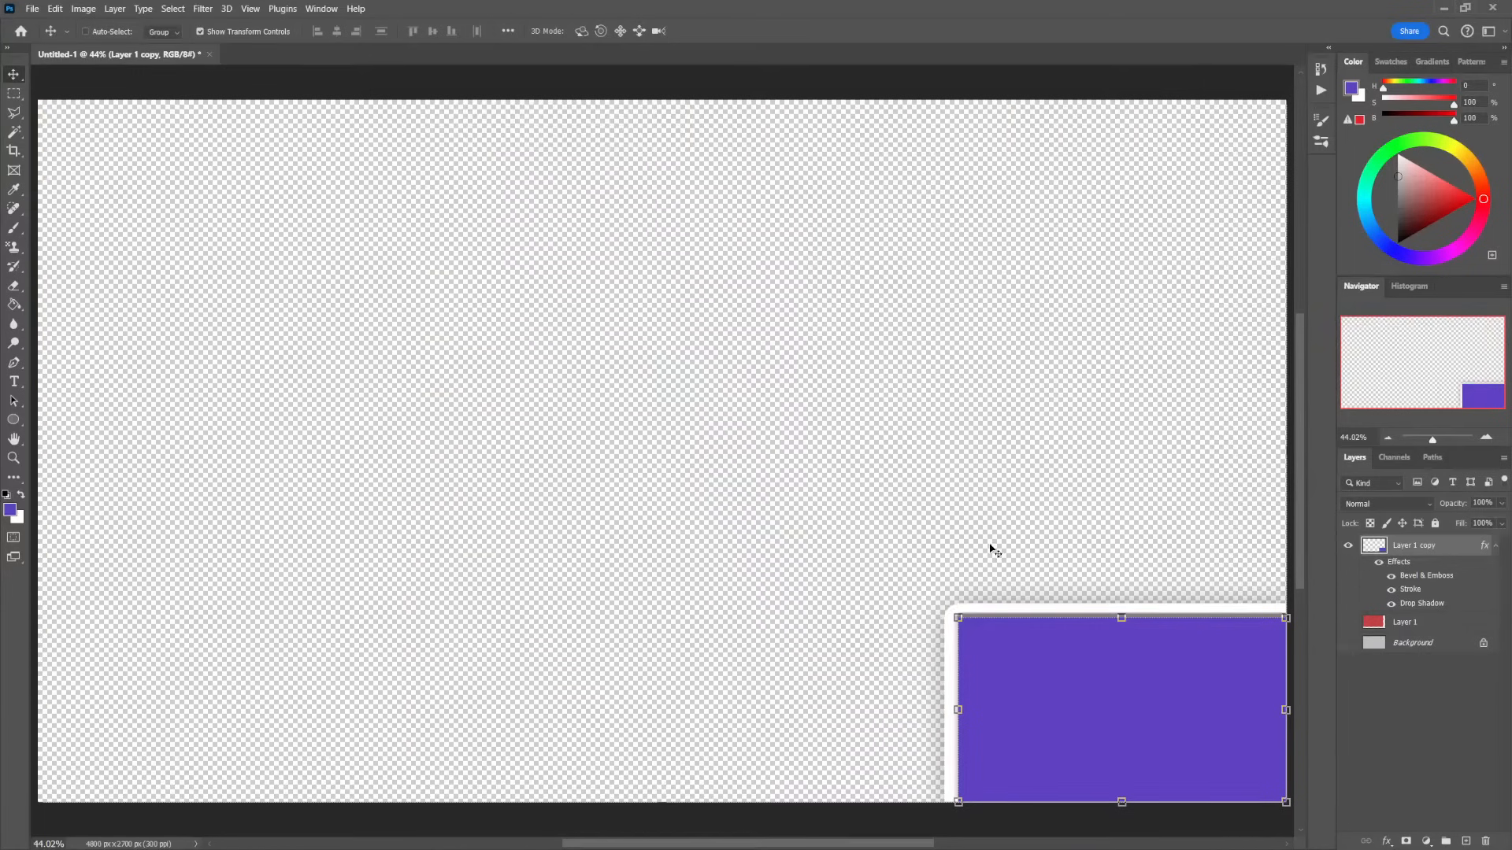
left_click(1348, 545)
left_click(1351, 624)
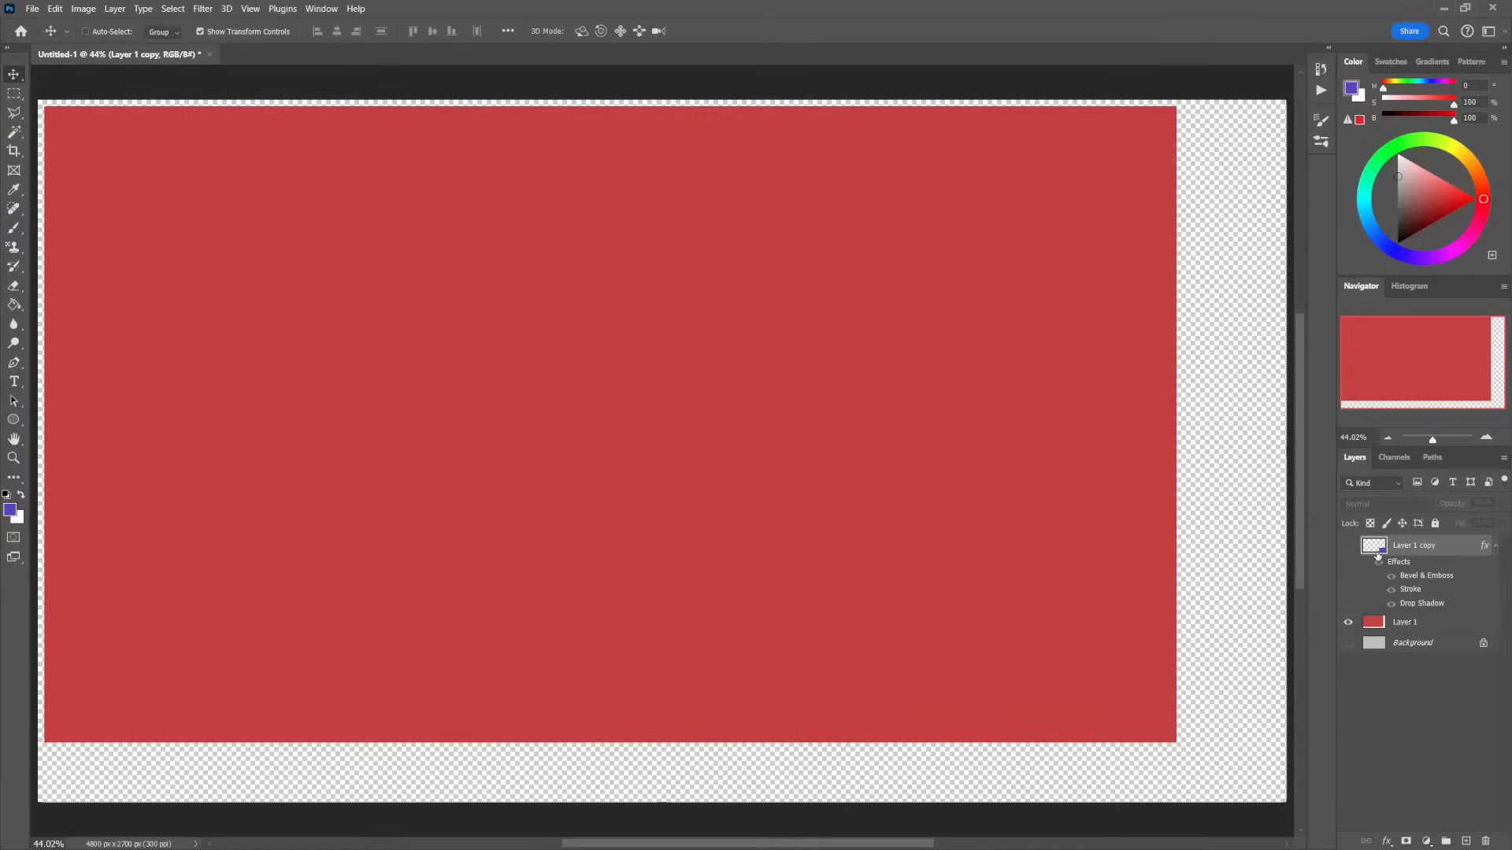
left_click(1349, 546)
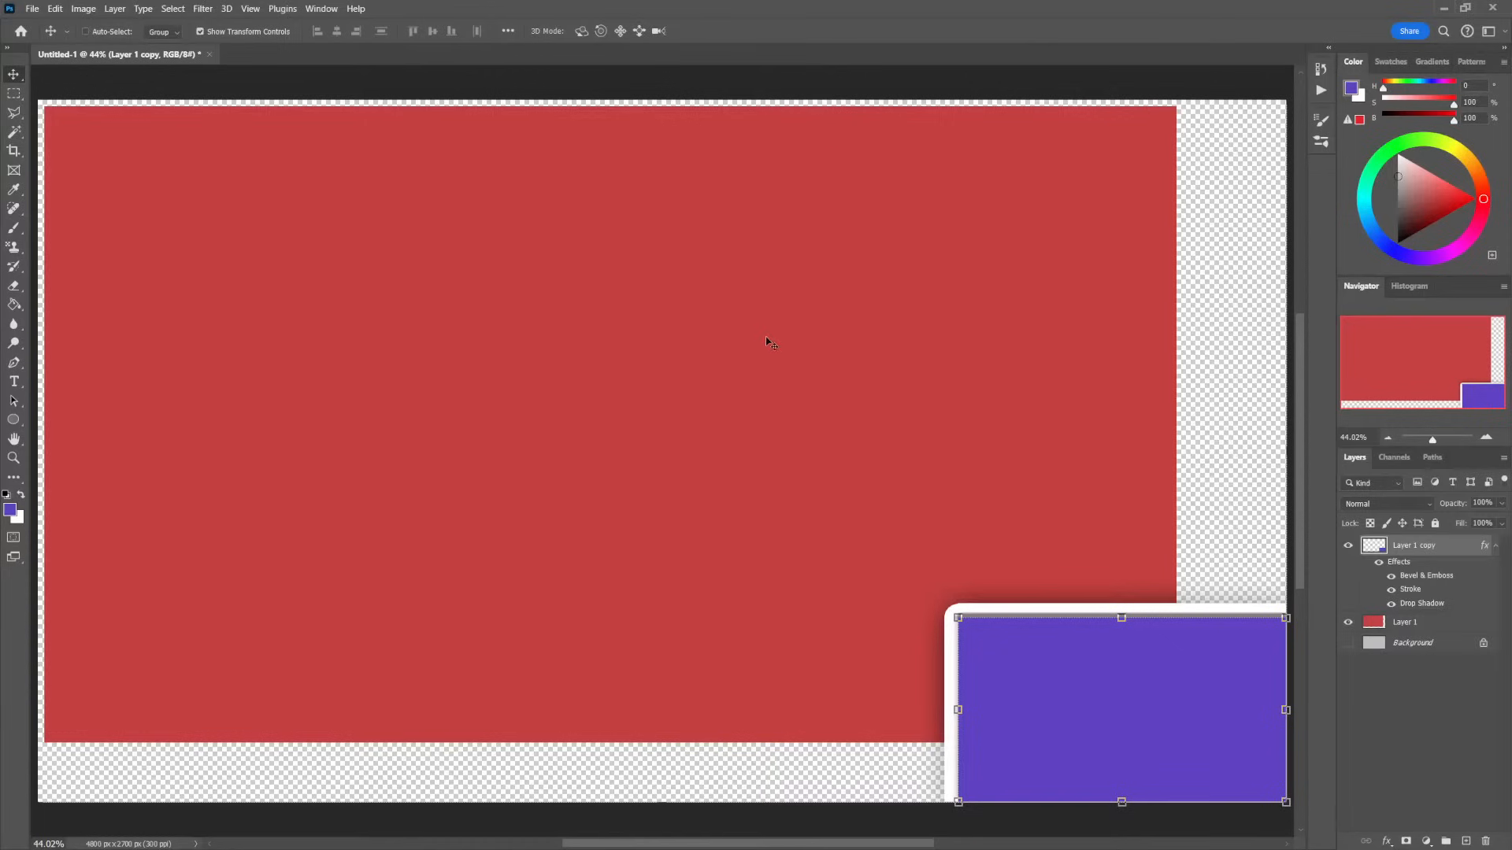
Fill the Layer 1 screen area with light grey #dcdcdc, hiding Layer 1 copy for the fill and showing it again
left_click(1448, 624)
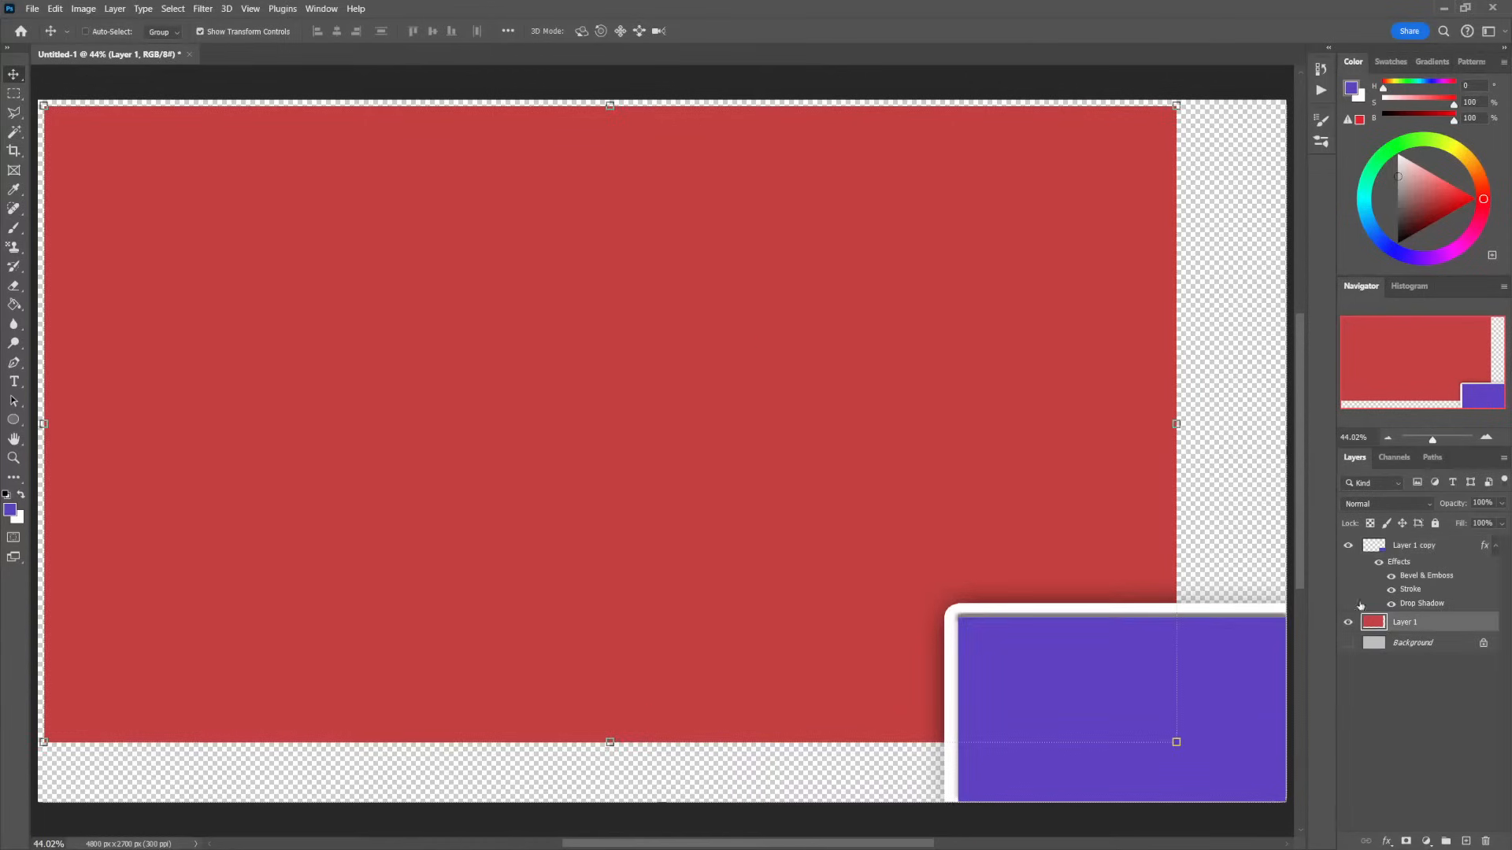
left_click(1348, 545)
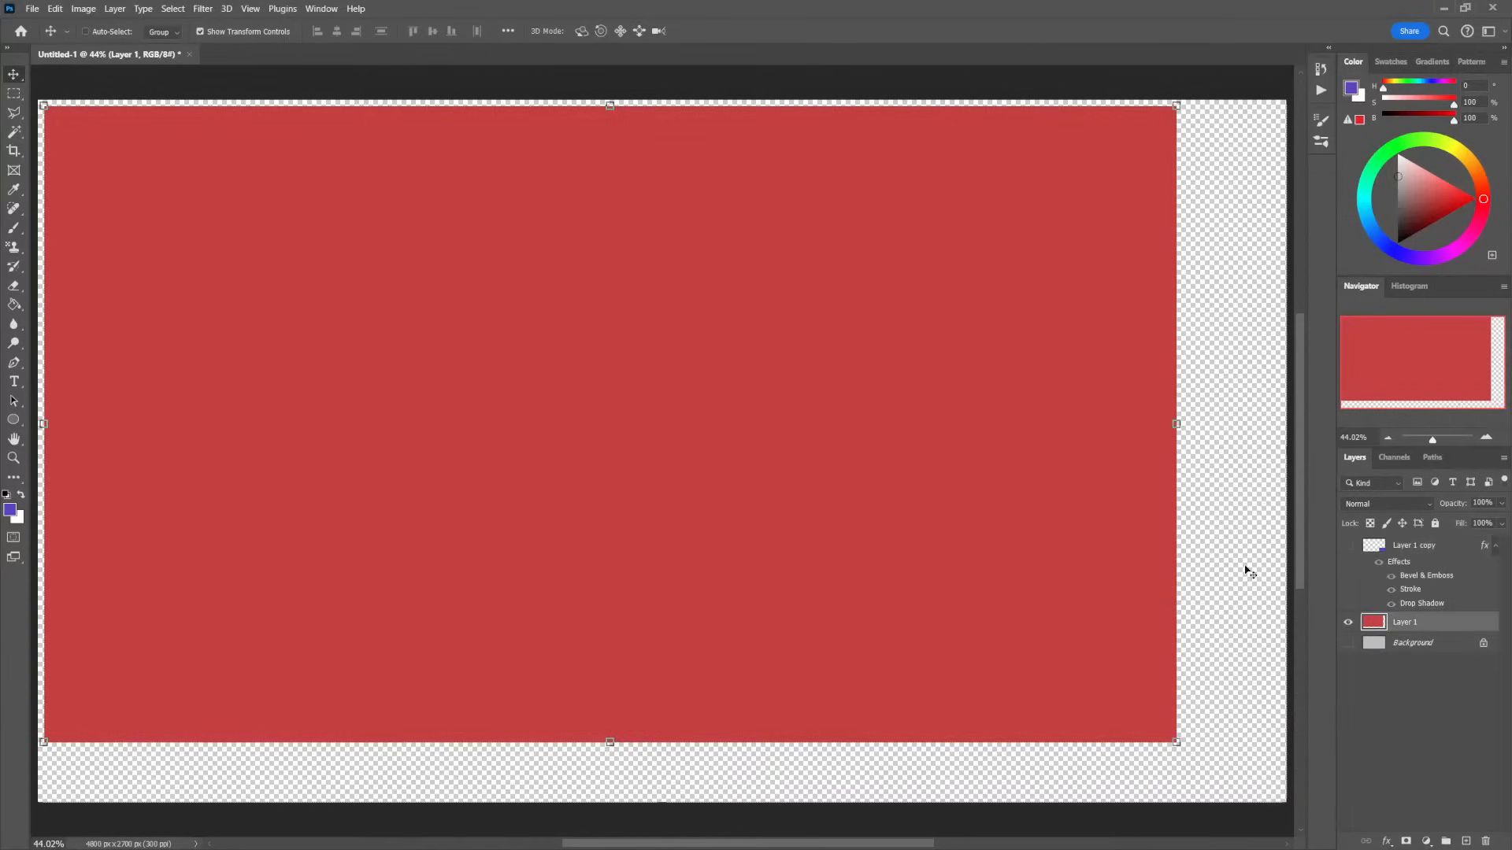
left_click(22, 495)
left_click(10, 509)
left_click_drag(371, 372, 281, 288)
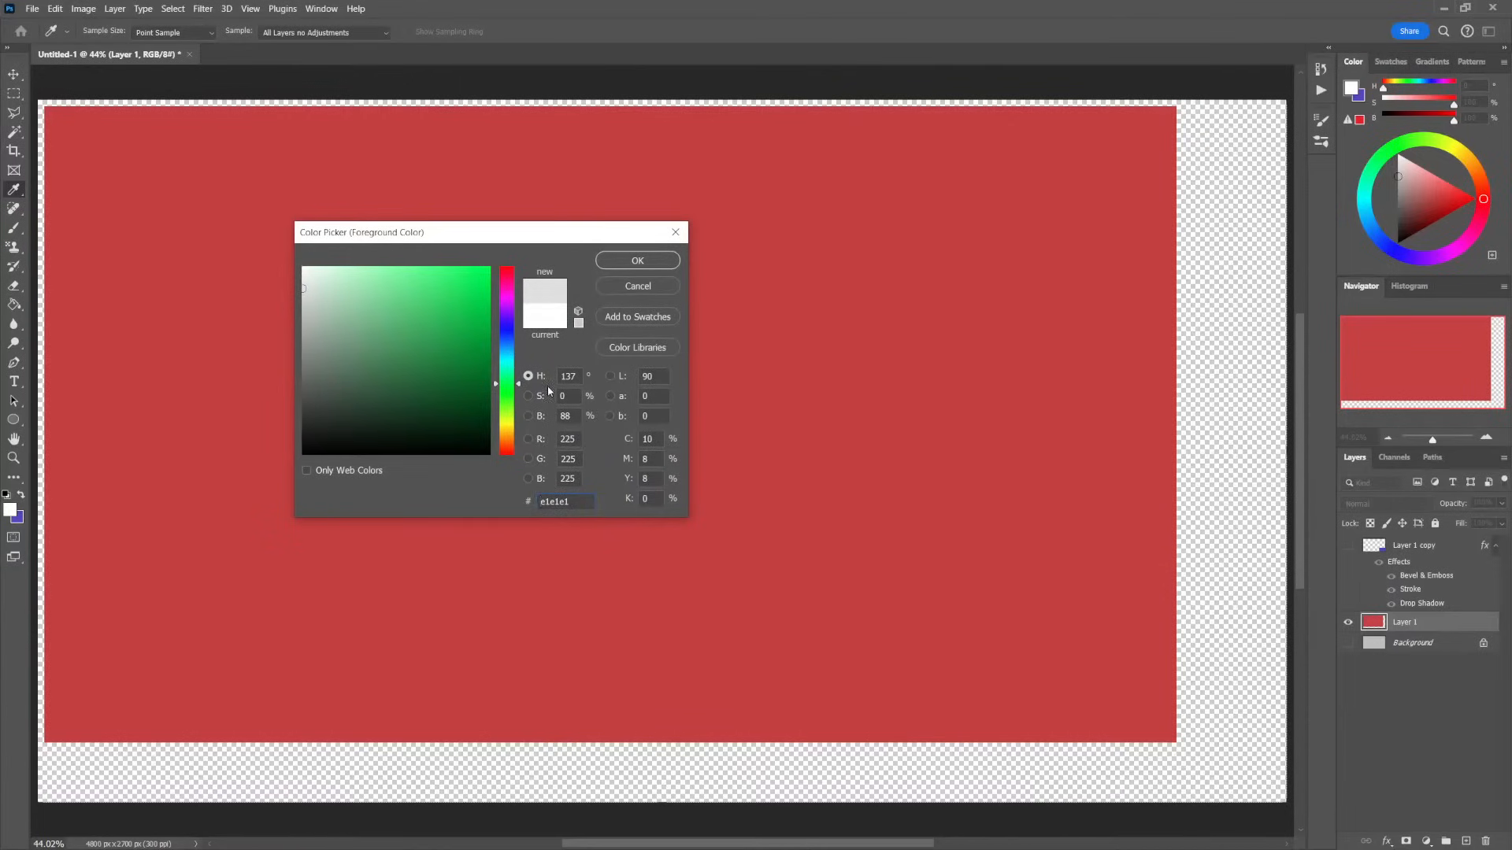
left_click_drag(578, 504, 434, 513)
type("dcdcdc")
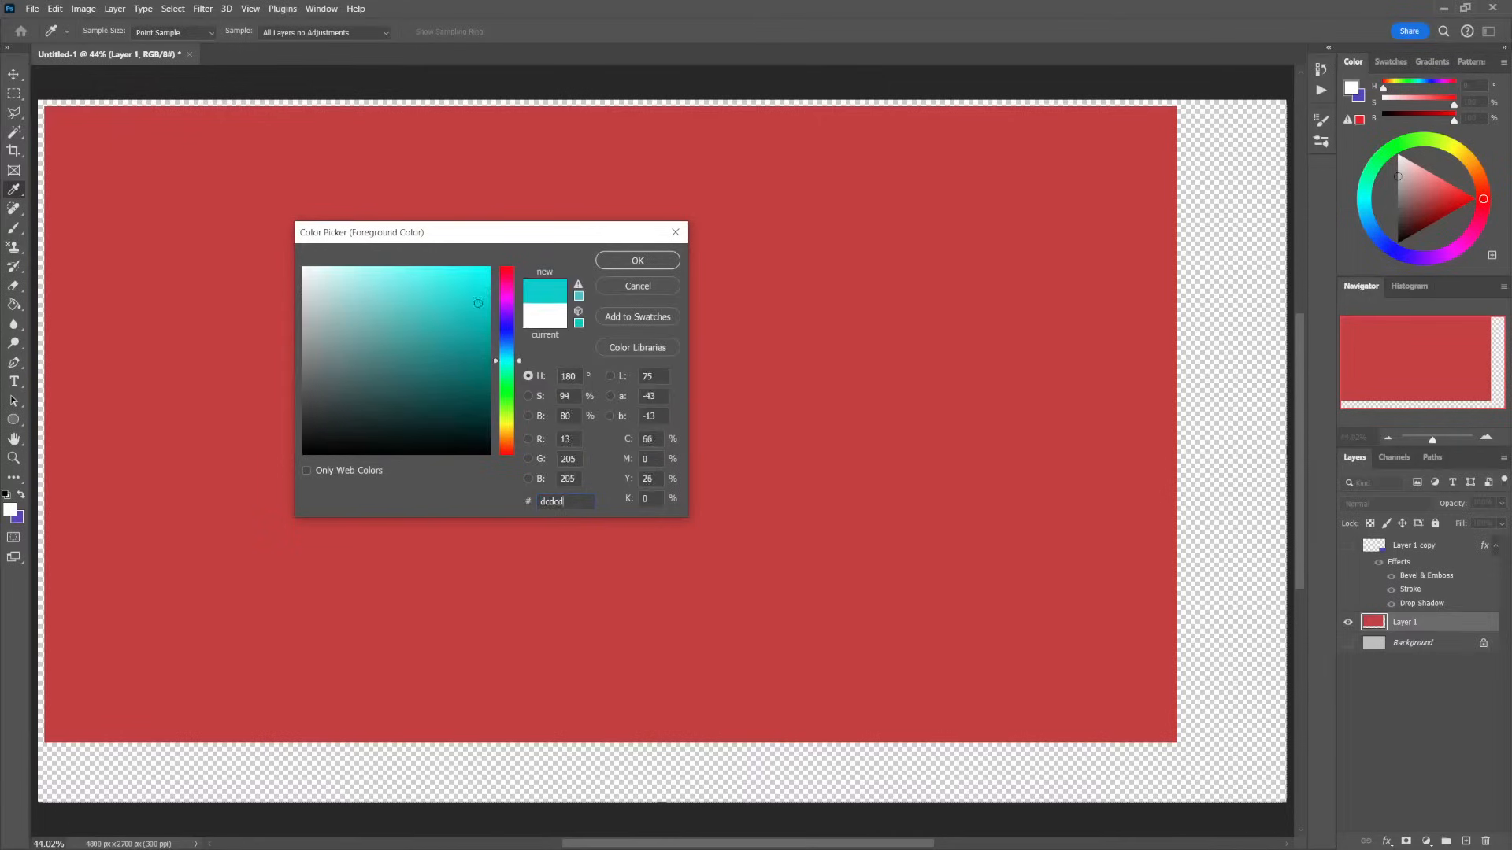
left_click(651, 262)
key("g")
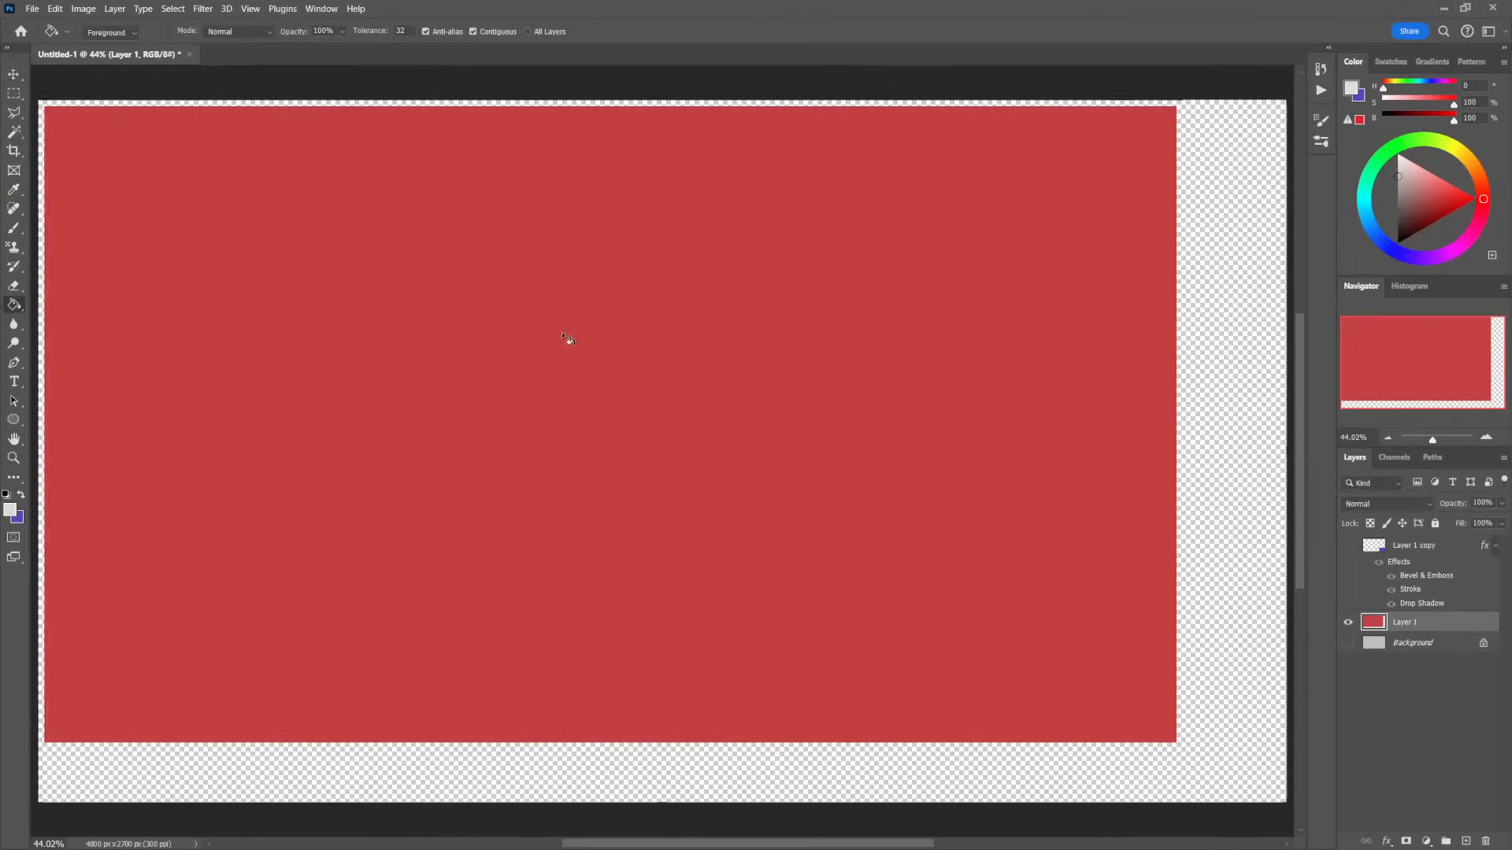
left_click(564, 339)
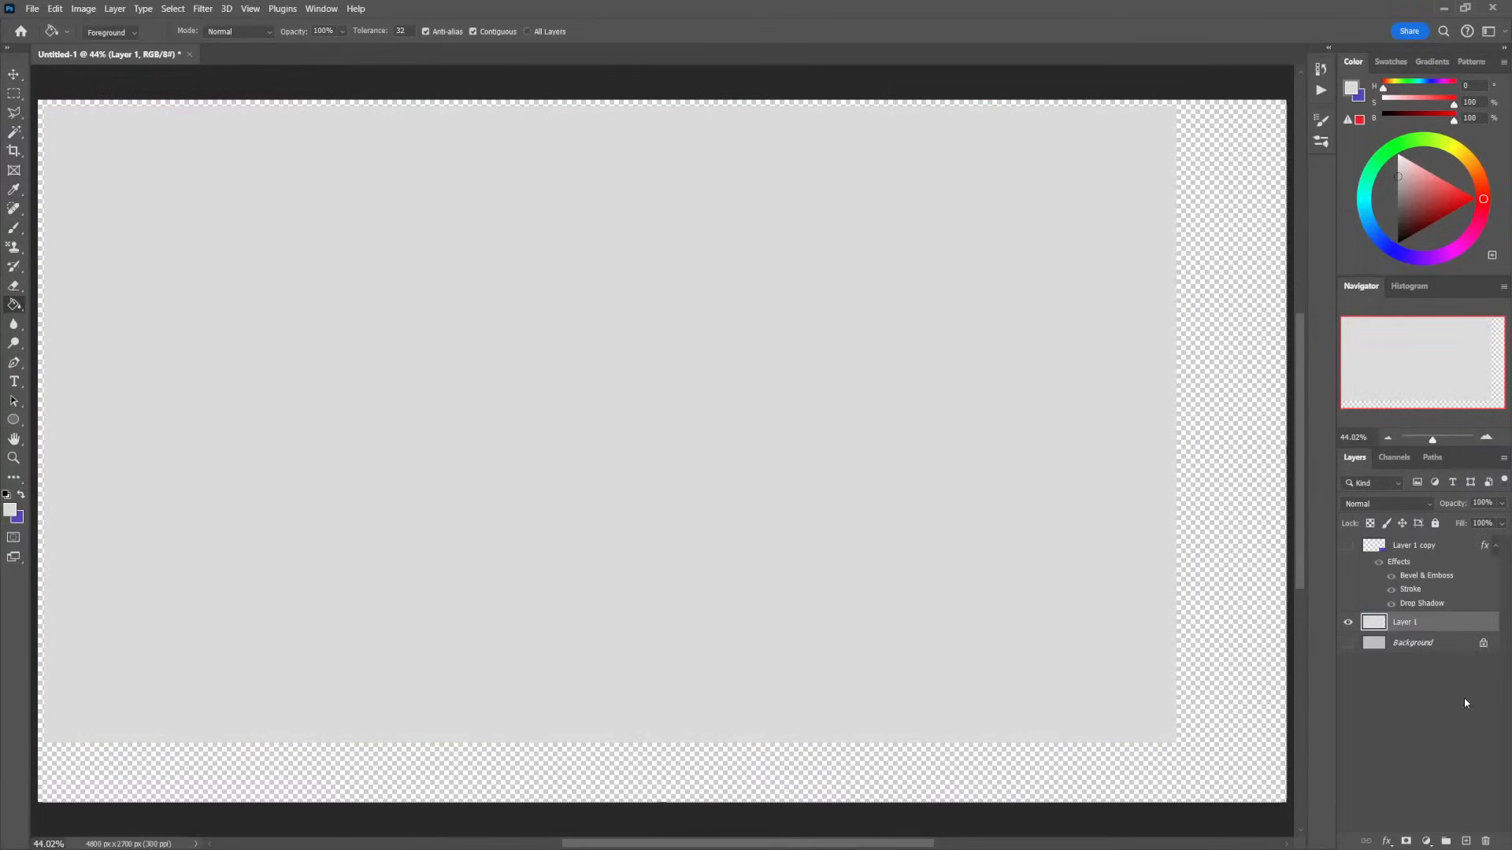
left_click(1348, 545)
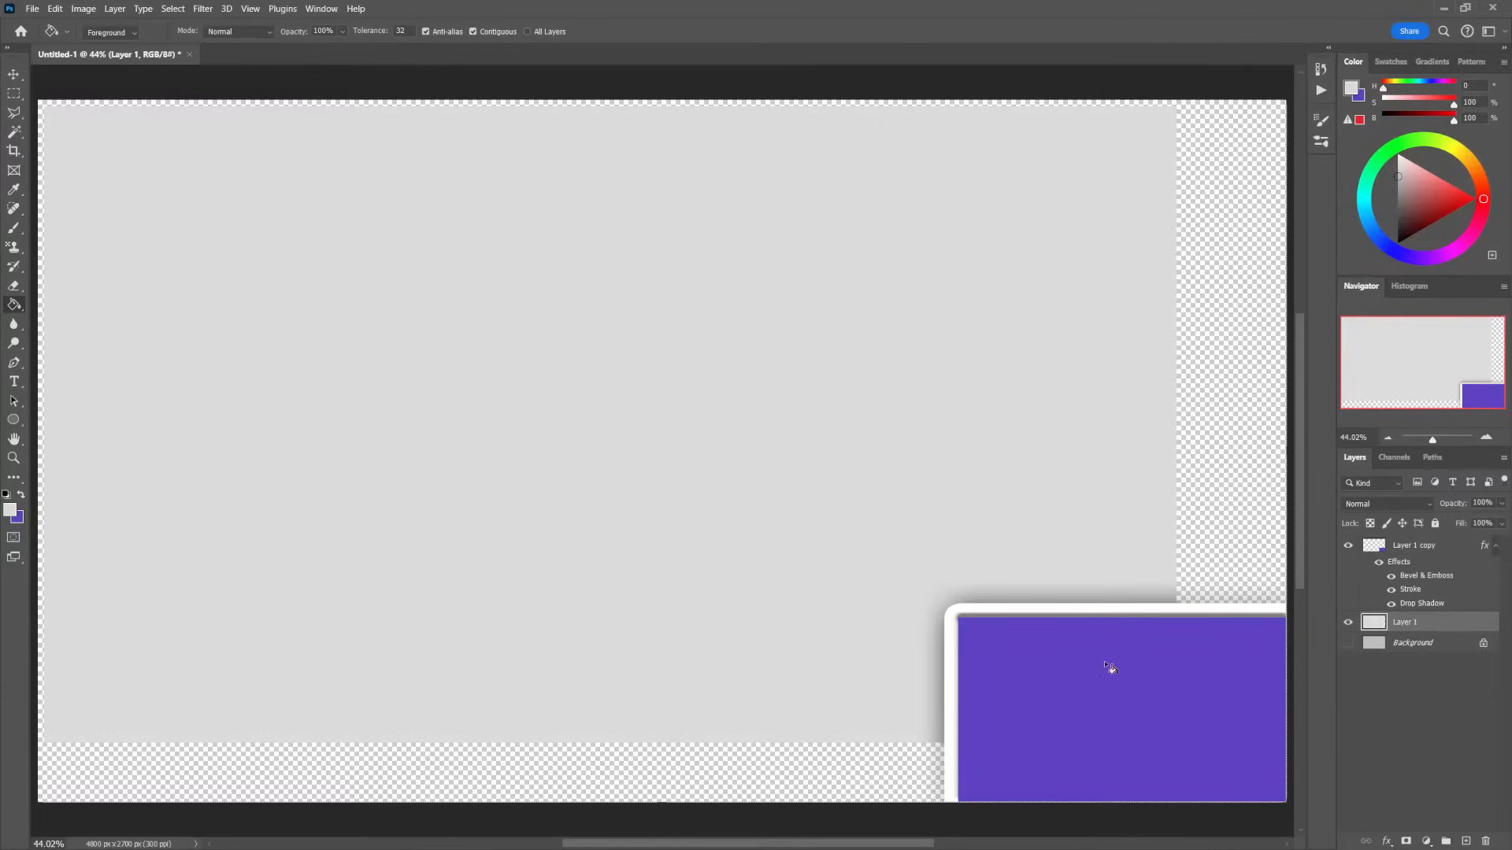
Add a drop shadow to Layer 1 with a size of about 51 px
double_click(1435, 624)
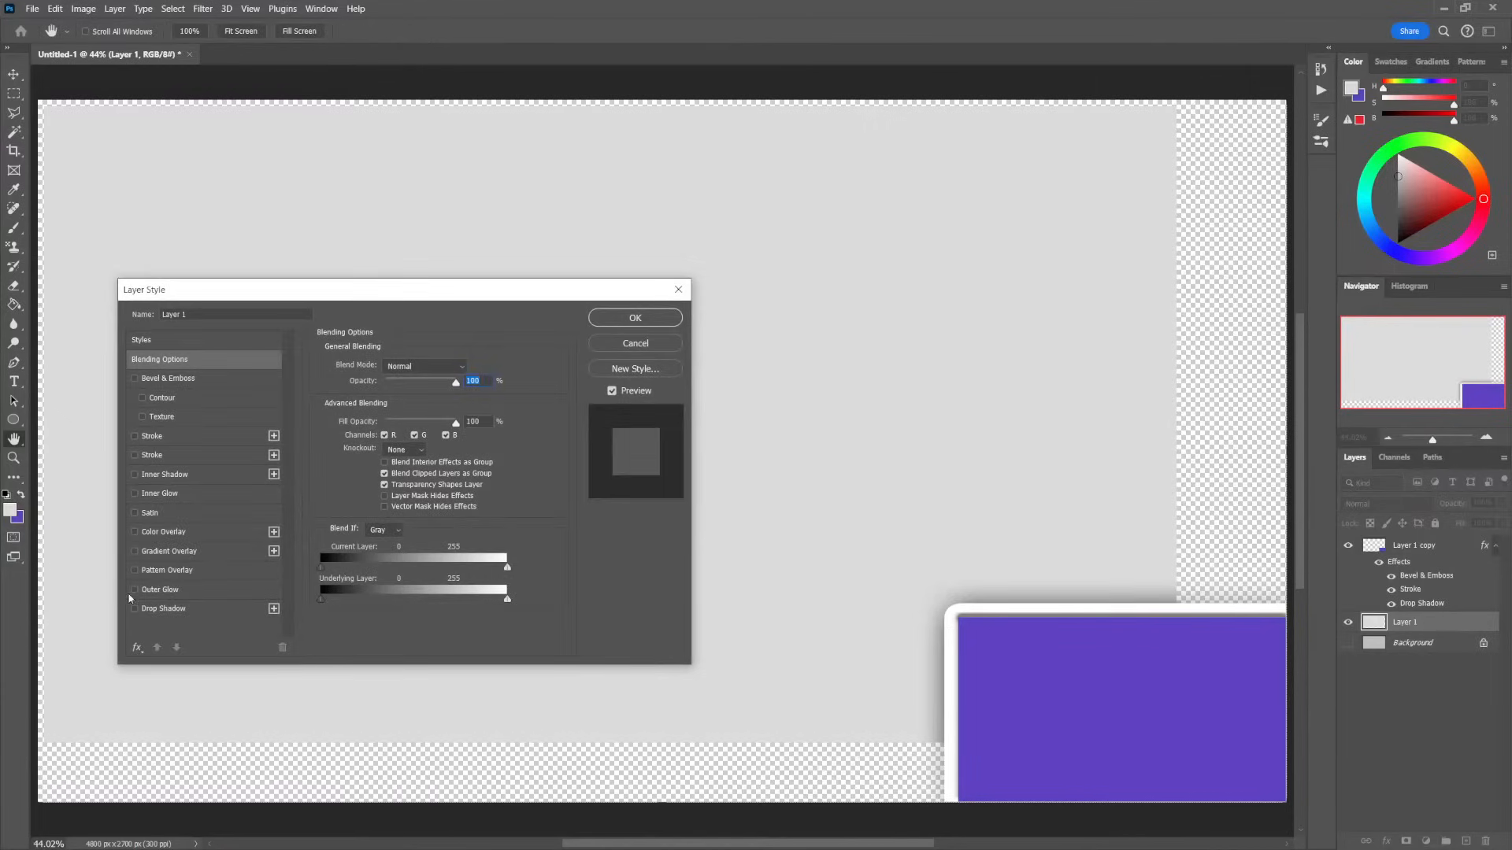
left_click(143, 611)
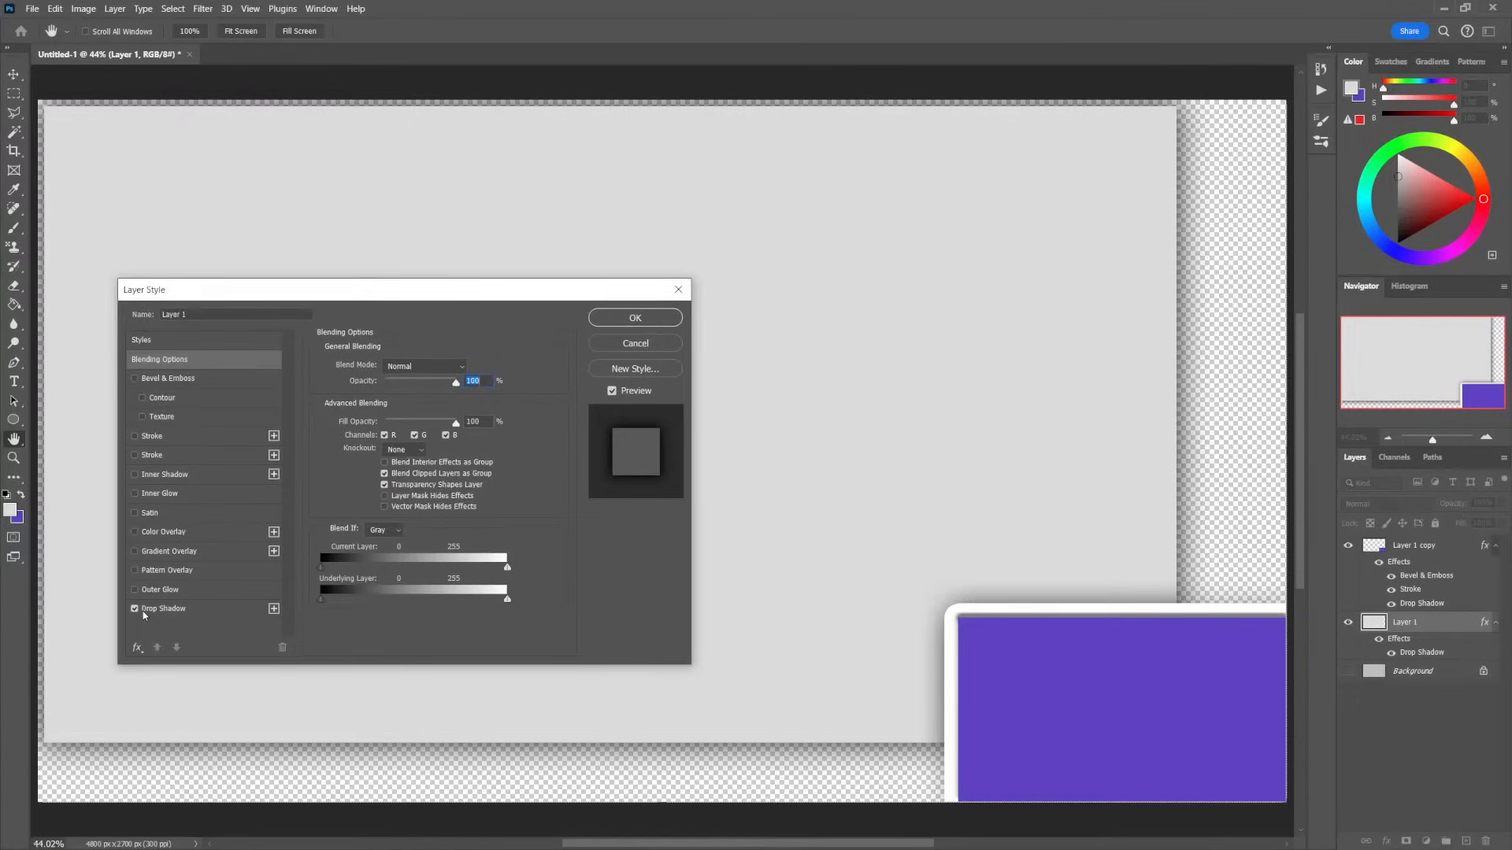
left_click(224, 610)
left_click_drag(404, 470, 391, 467)
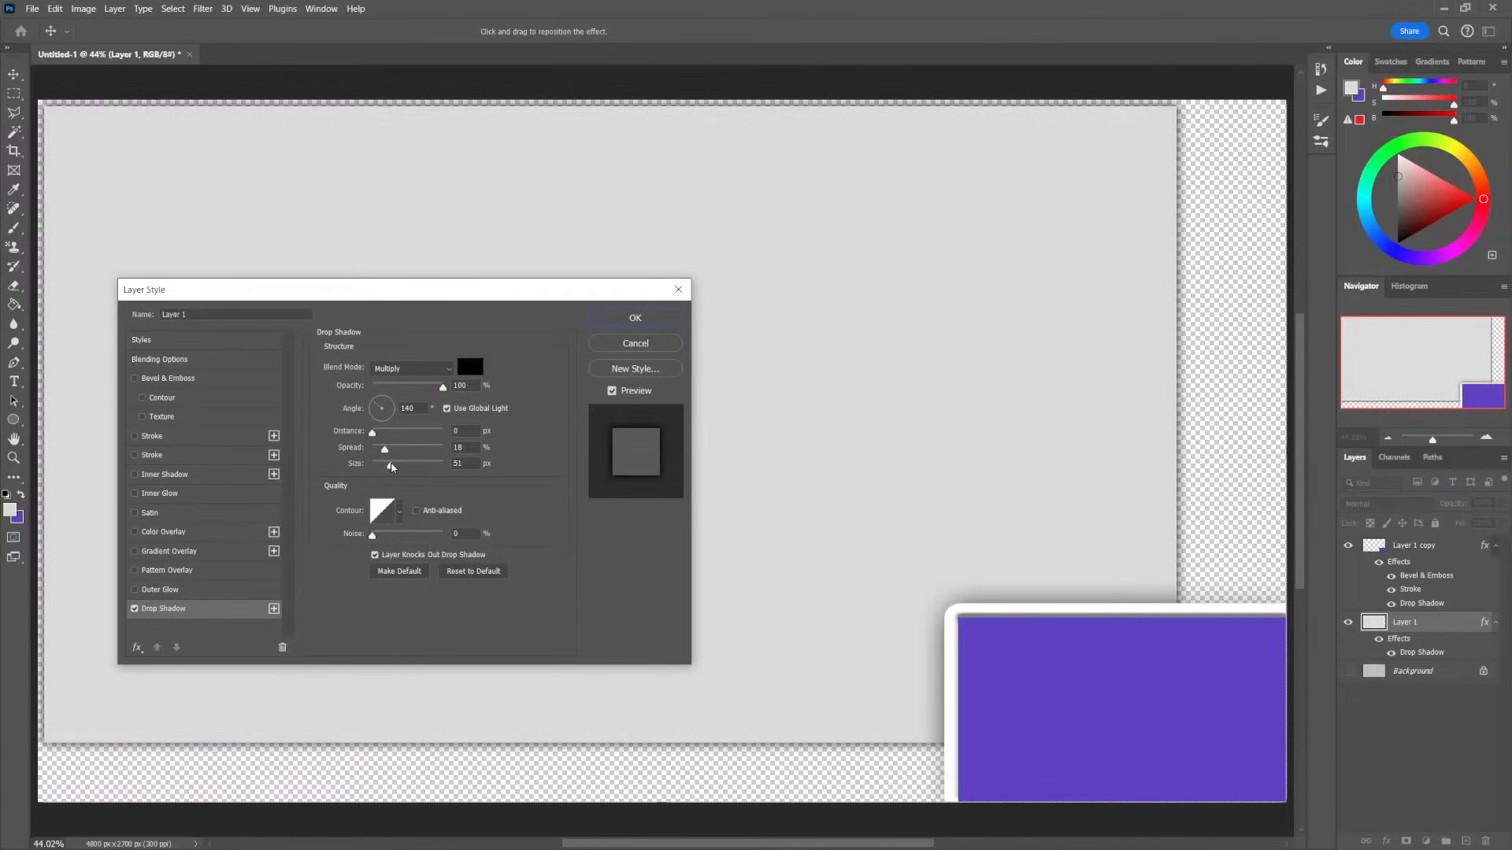
left_click(626, 319)
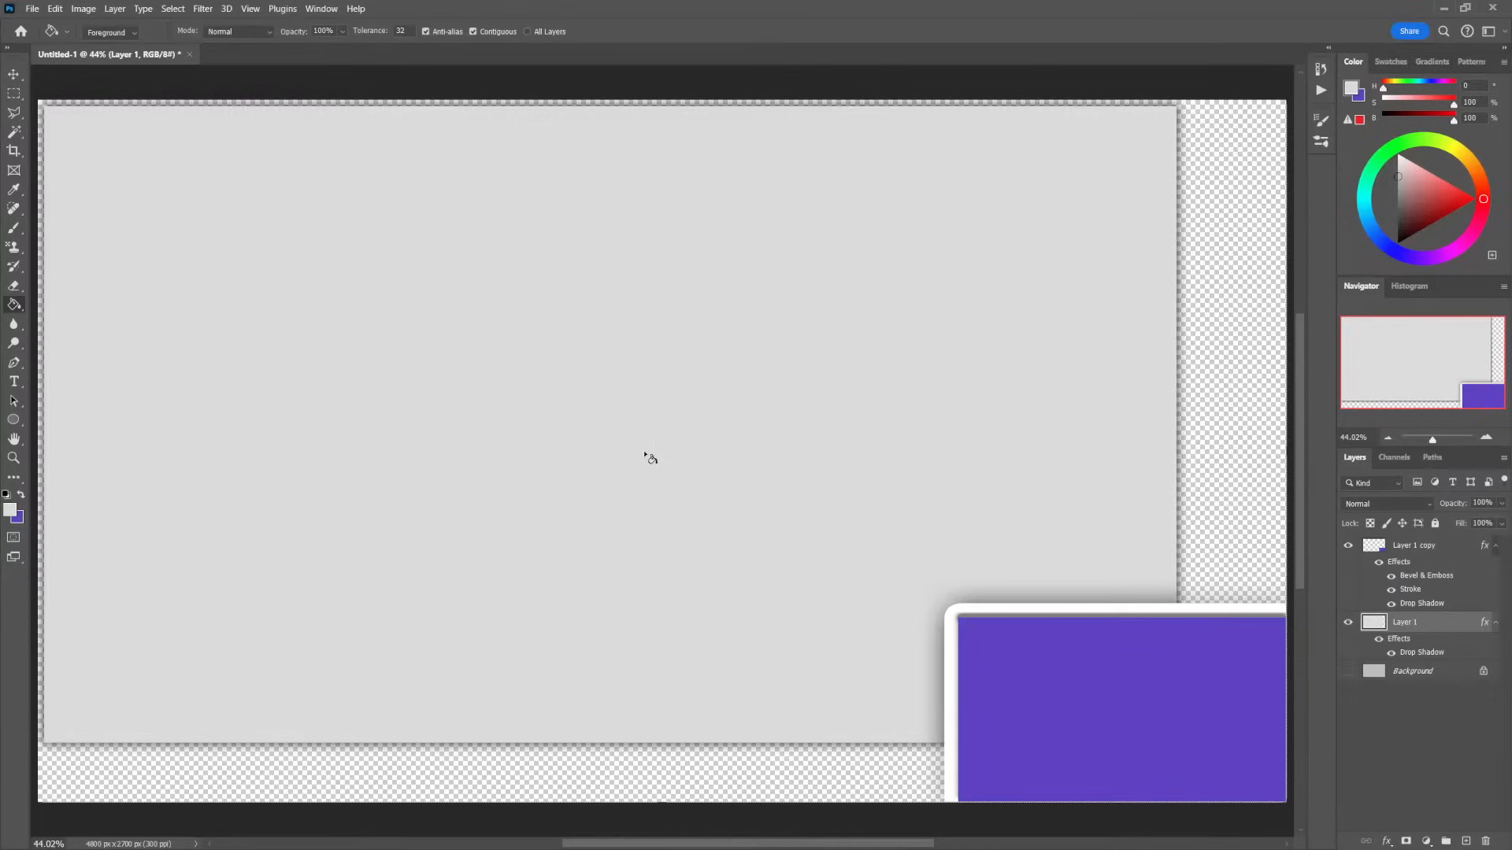
Bring the DrawfeeNewLogo image in as the topmost layer and scale it down to about 6.6%
left_click(1423, 677)
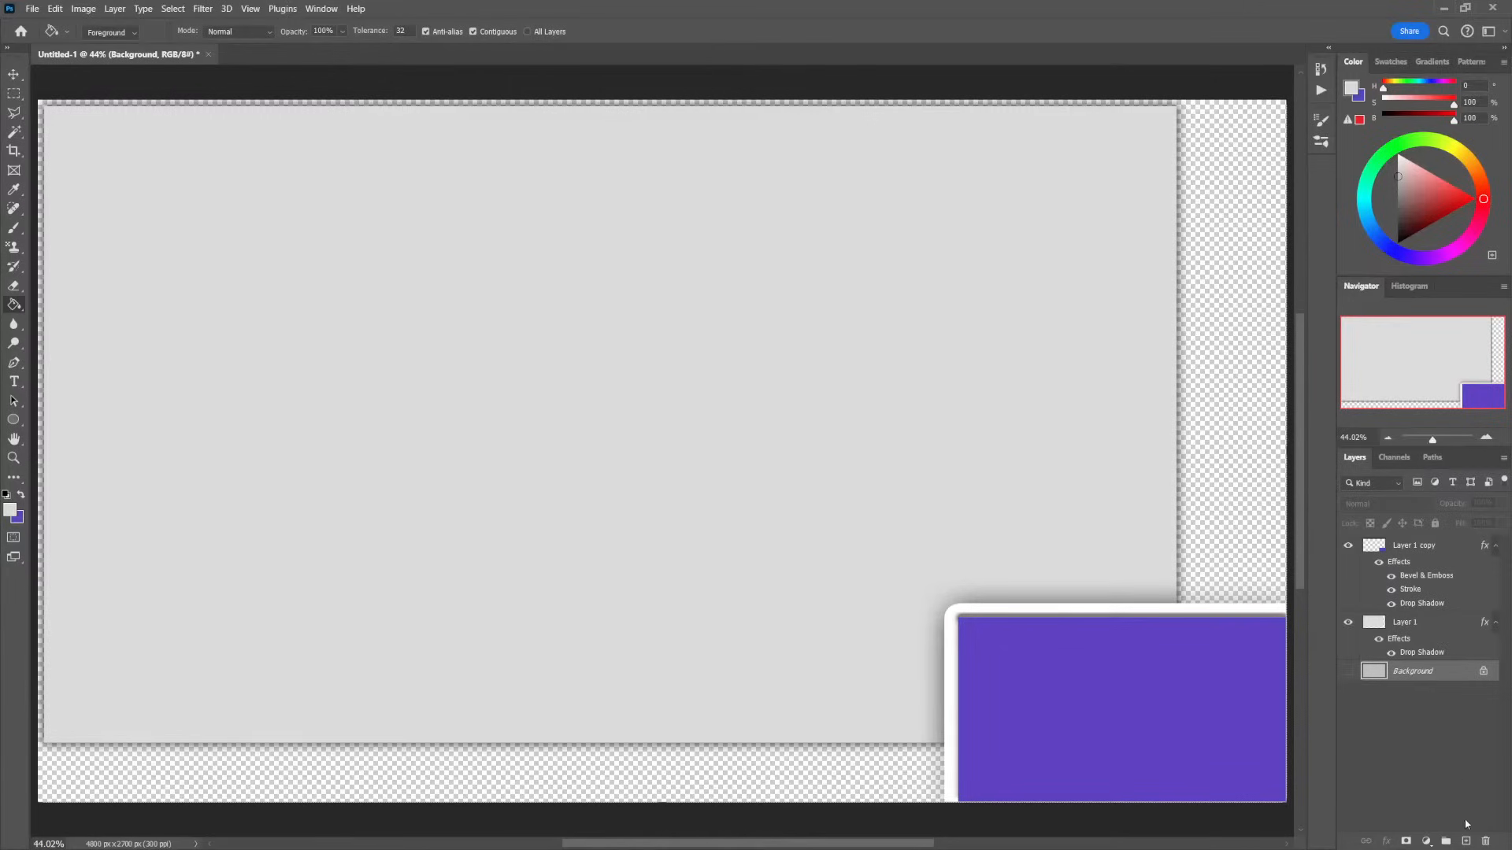
left_click(1466, 839)
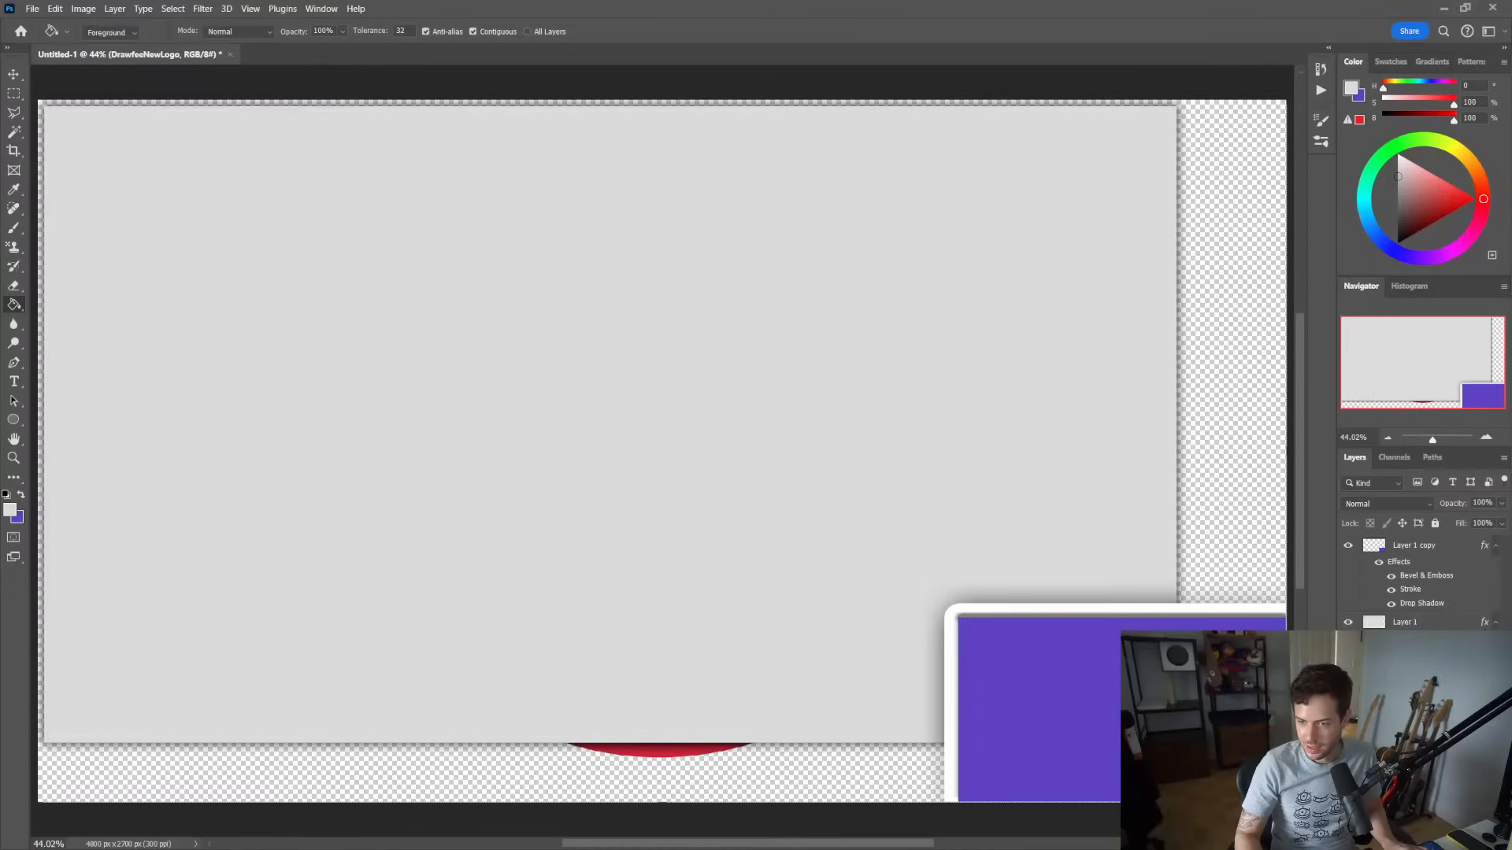
left_click_drag(1422, 698, 1424, 542)
key("v")
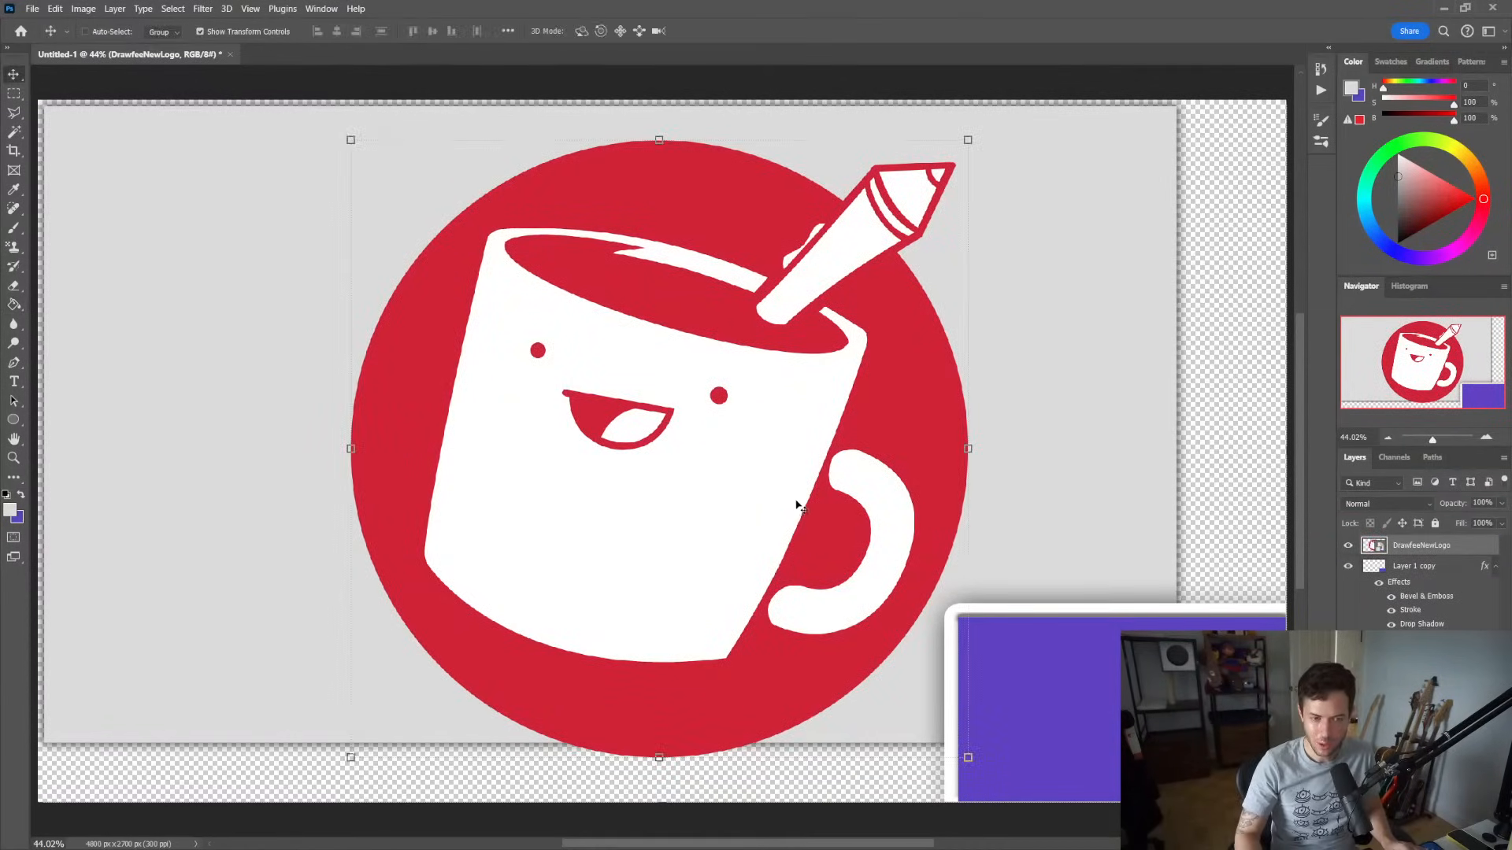
left_click_drag(797, 499, 717, 484)
left_click_drag(890, 435, 485, 489)
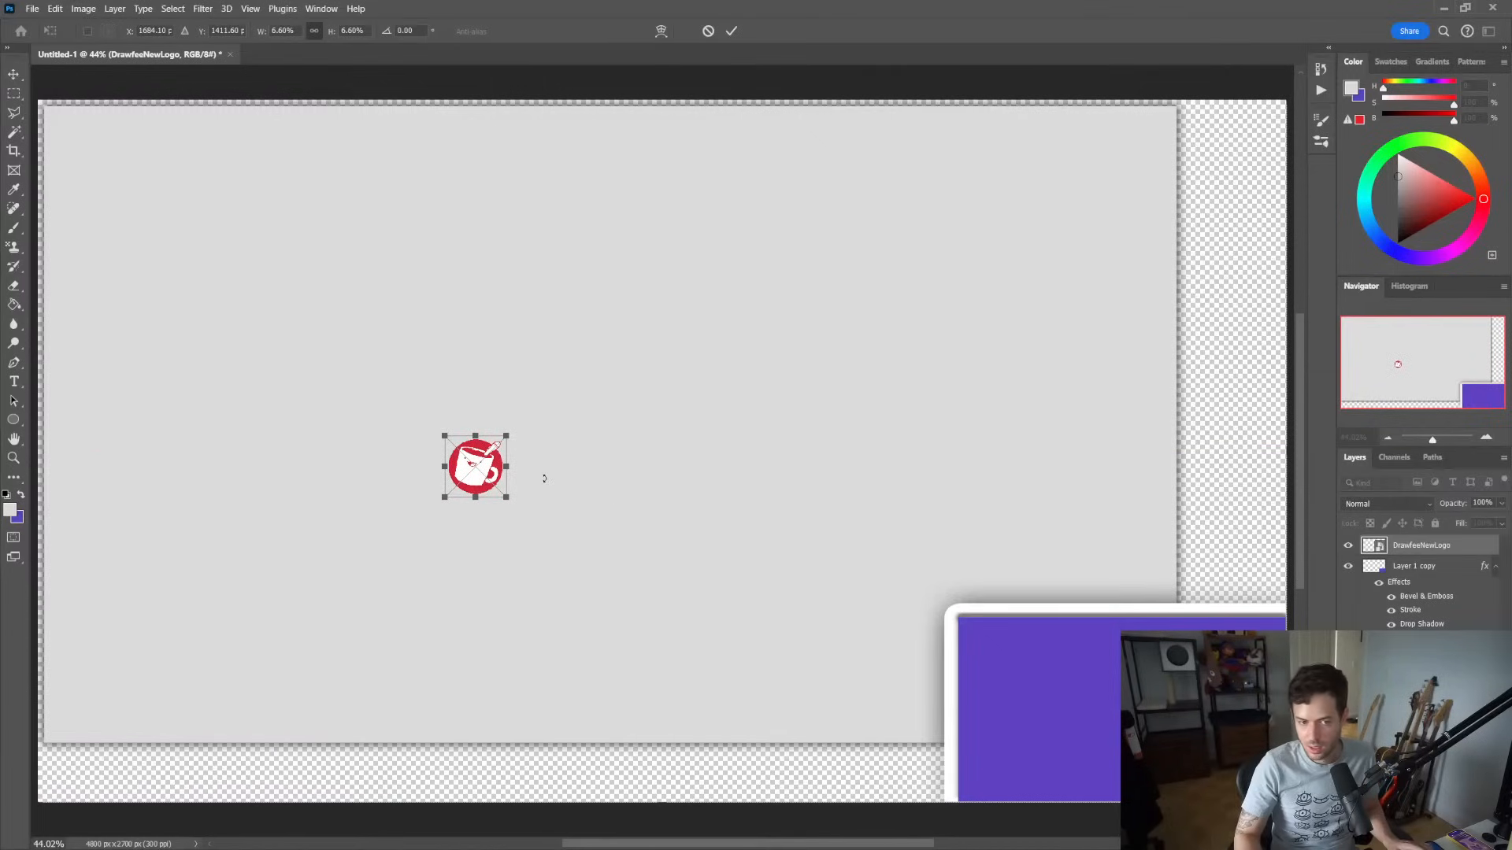
Hide the screen and webcam layers and enlarge the logo to about 24% near the middle of the canvas
left_click(1348, 566)
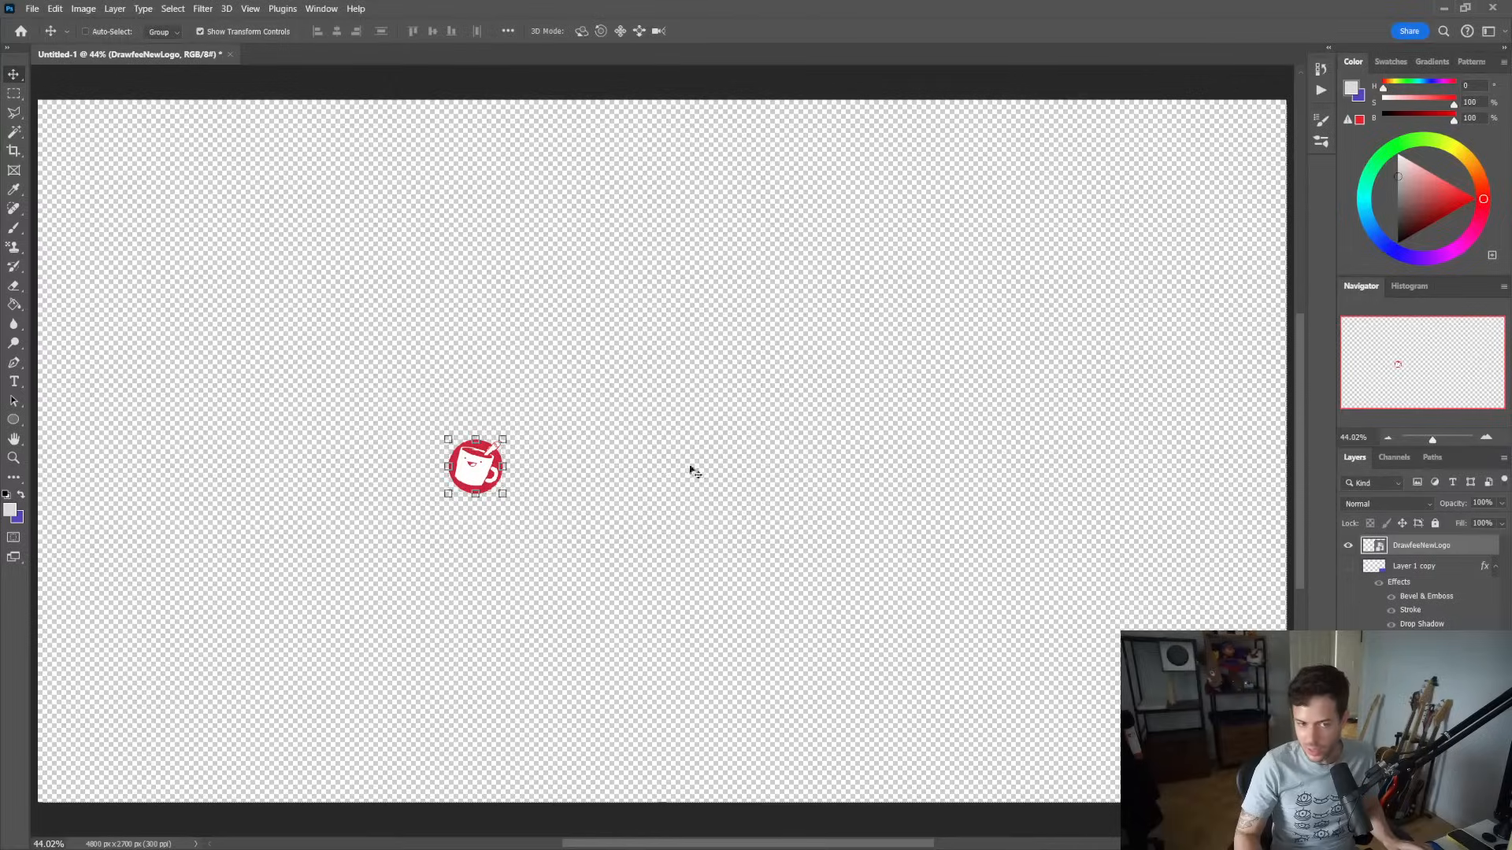
key("z")
scroll(492, 466, "down", 1)
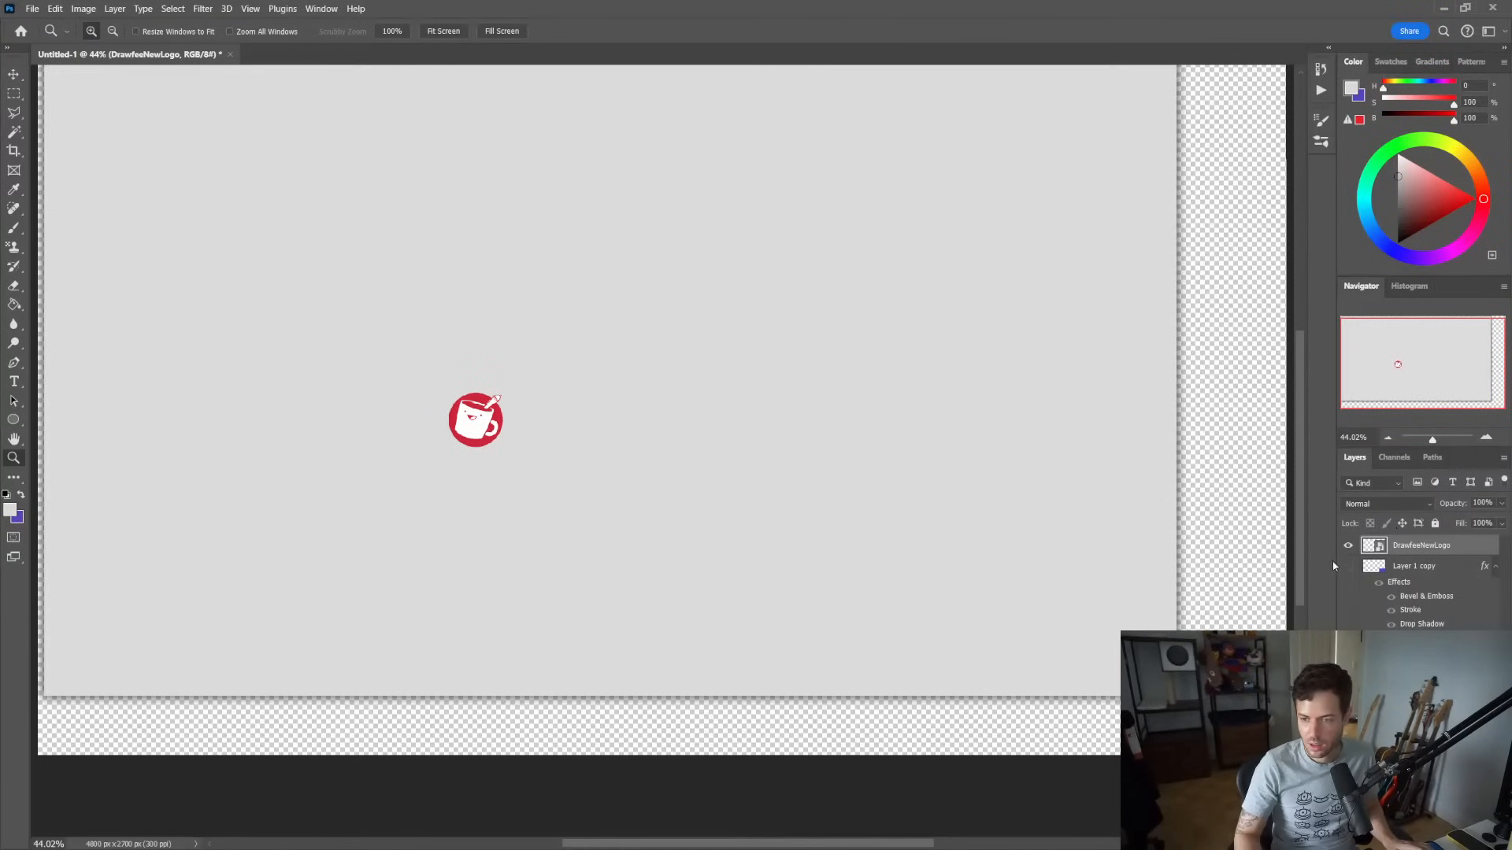
key("v")
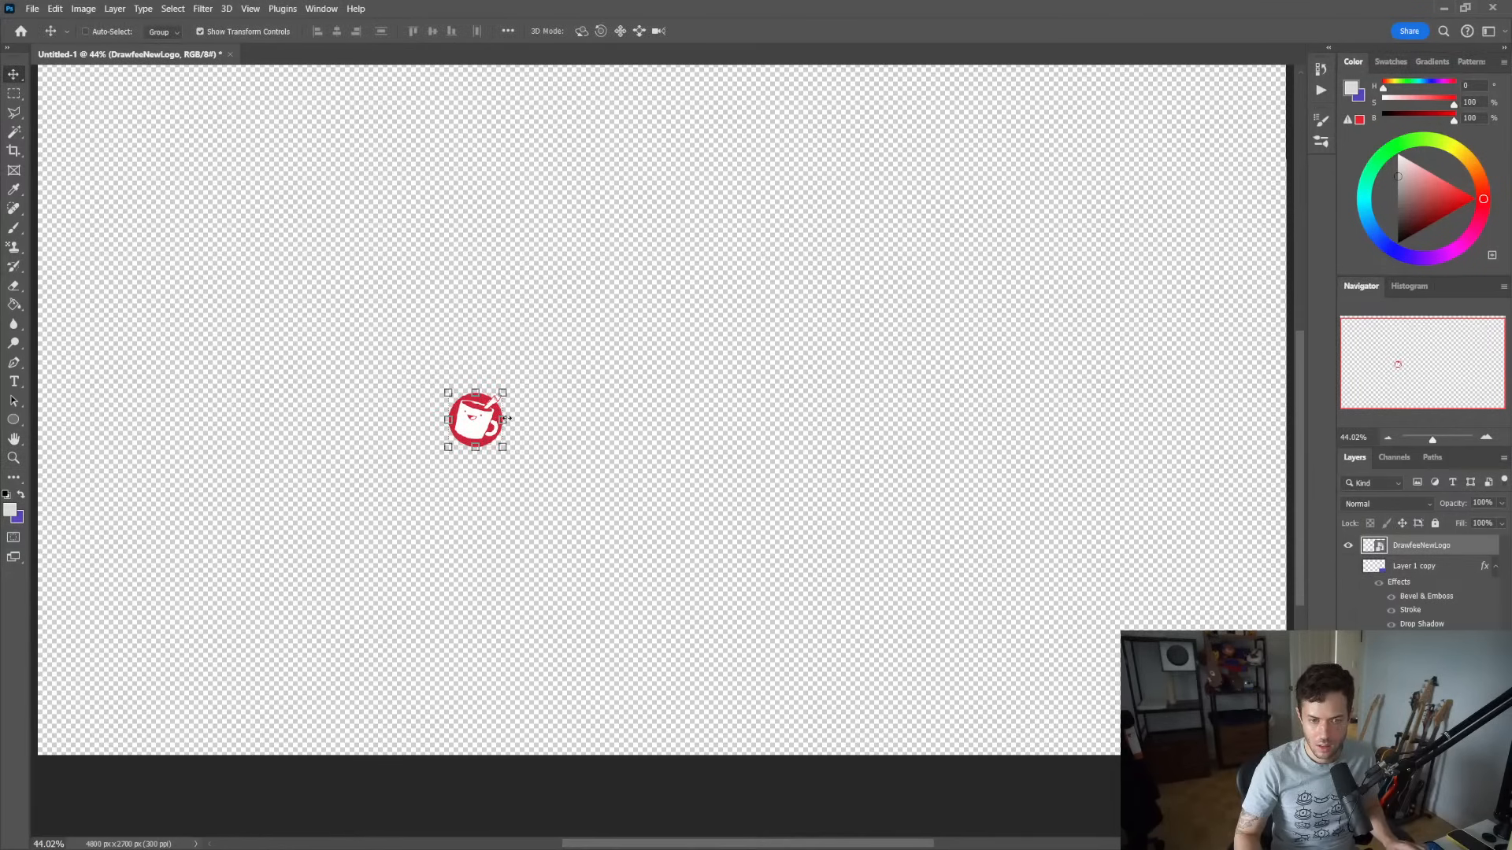
left_click_drag(504, 419, 682, 368)
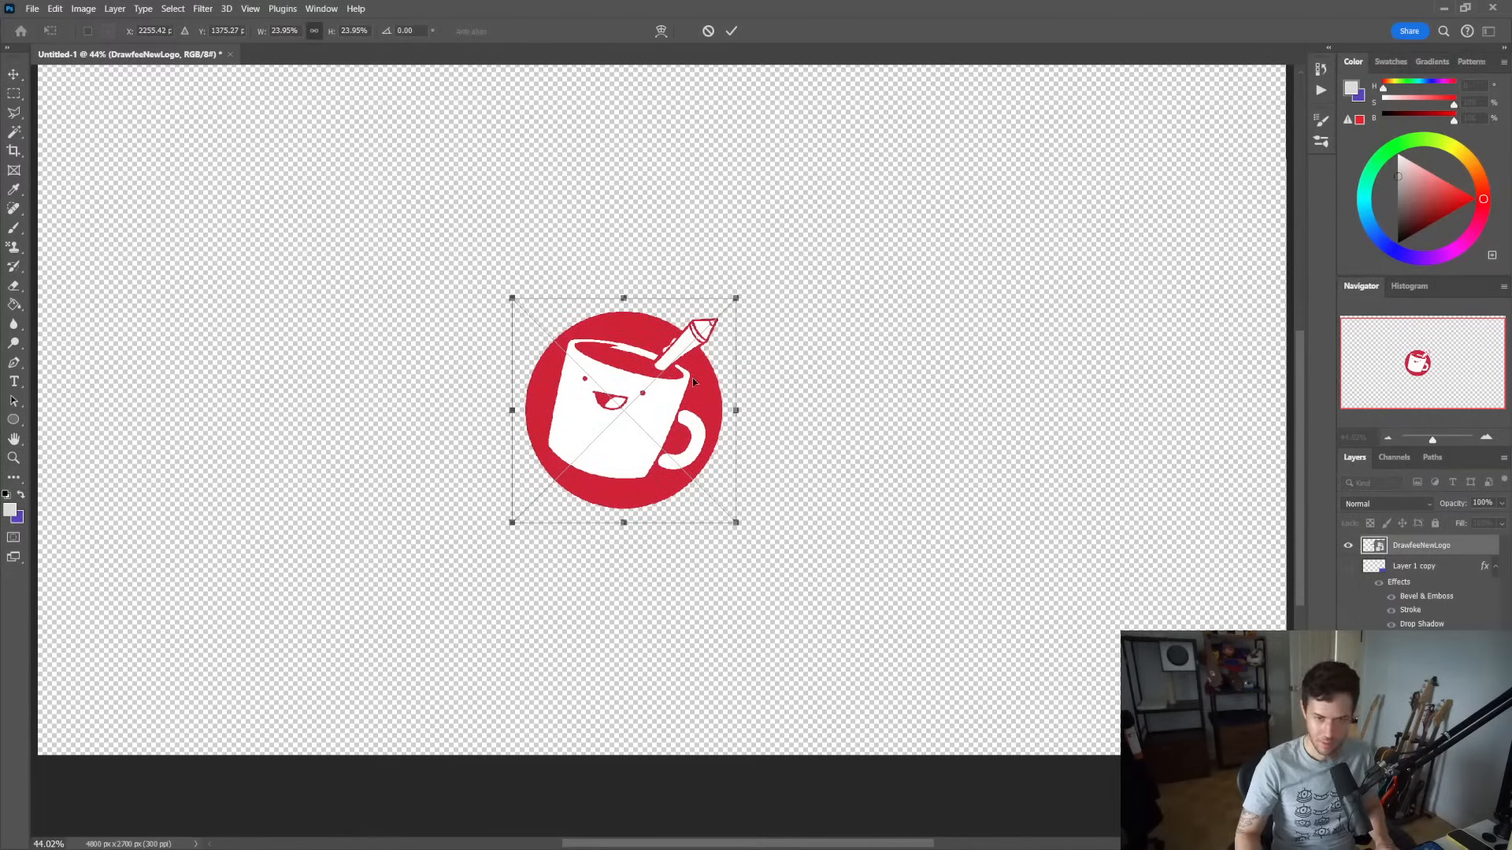
left_click(731, 31)
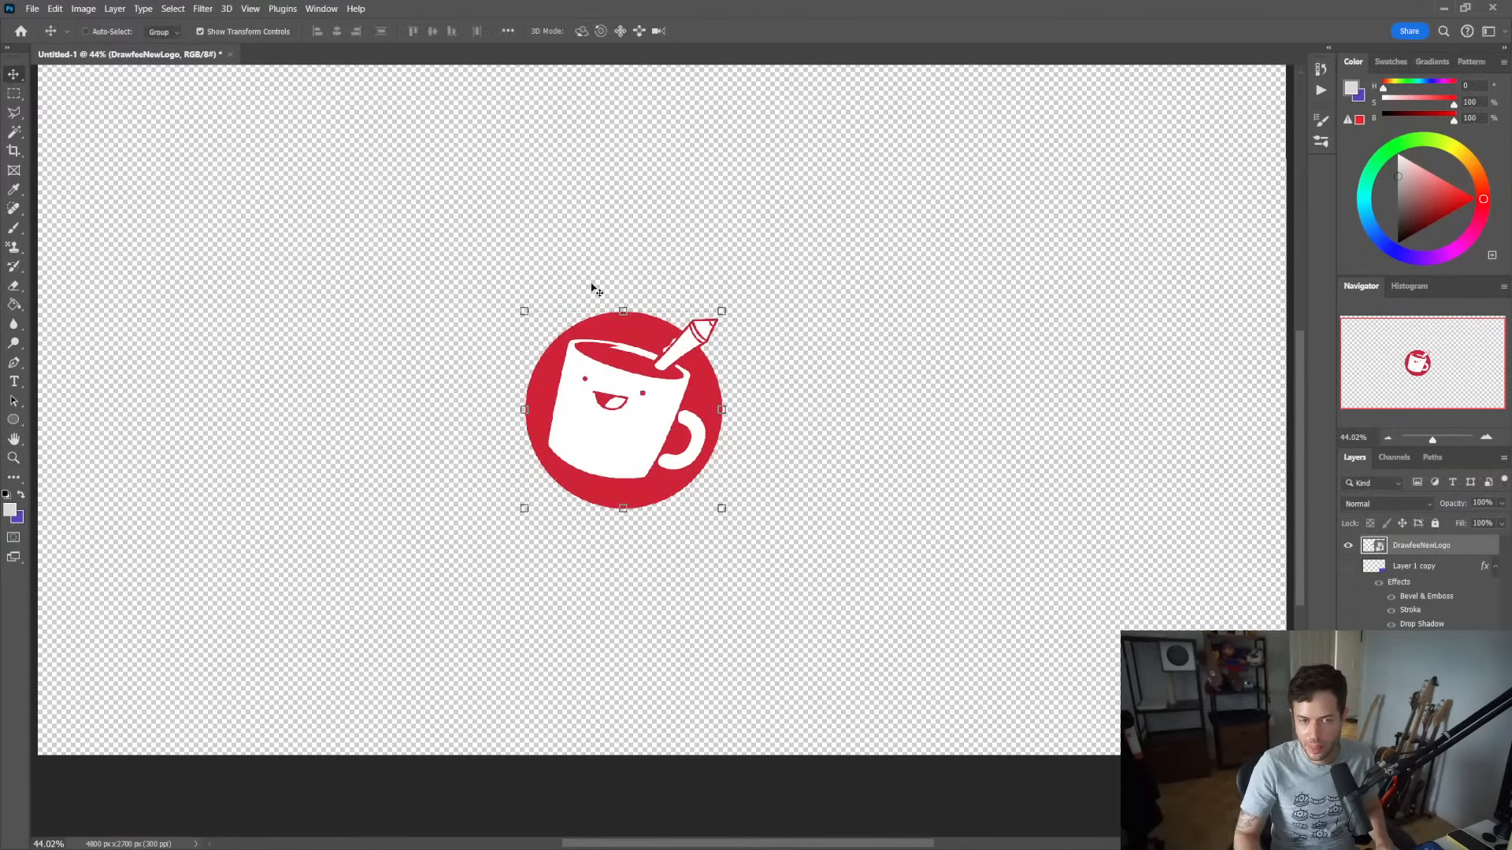
Sample the logo's red as the foreground color and create a new layer directly beneath the logo
key("m")
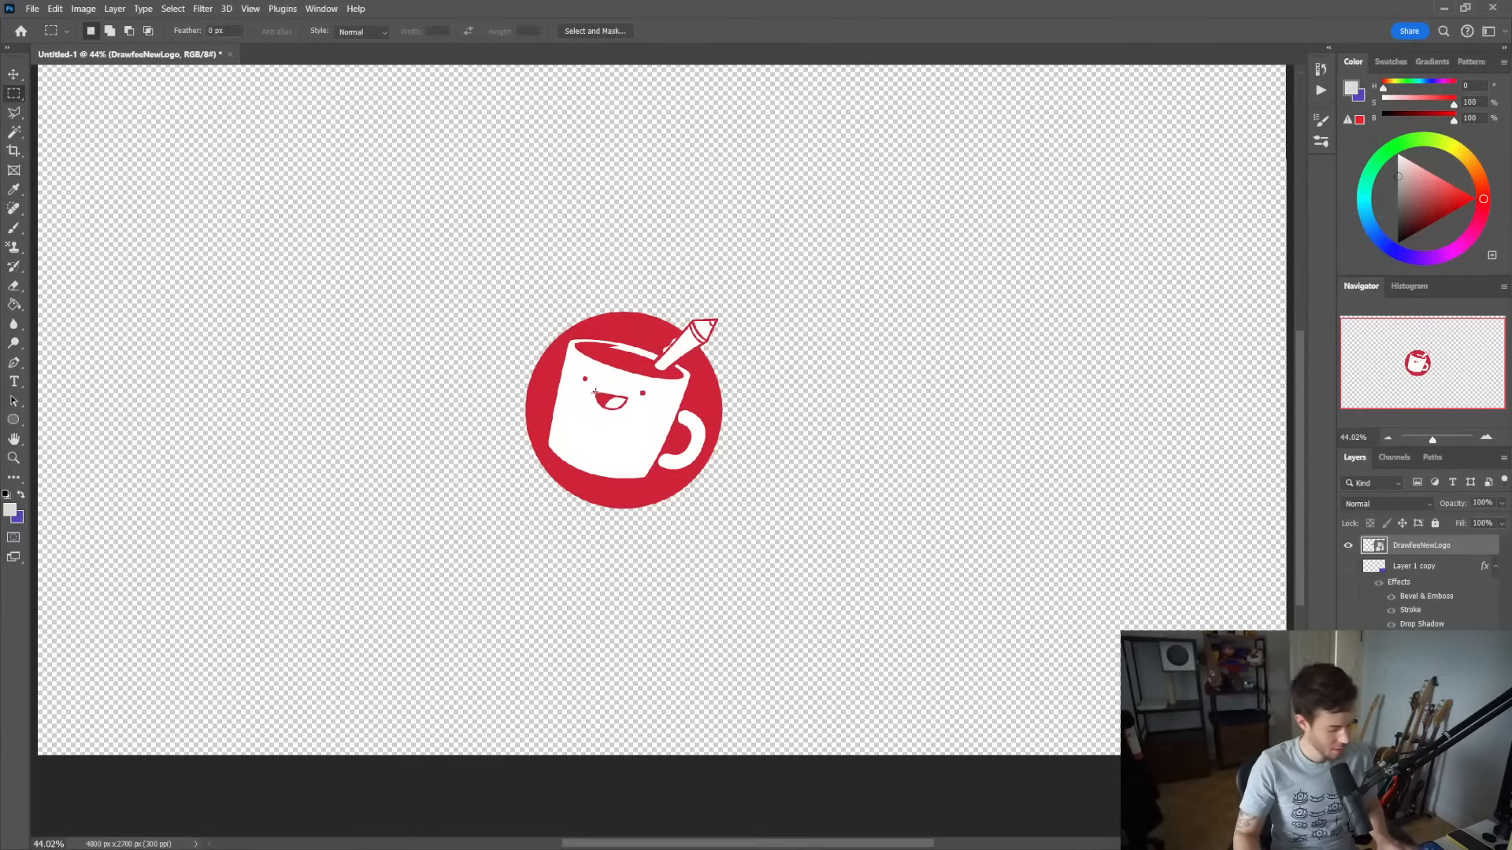
key("i")
left_click(551, 433)
key("m")
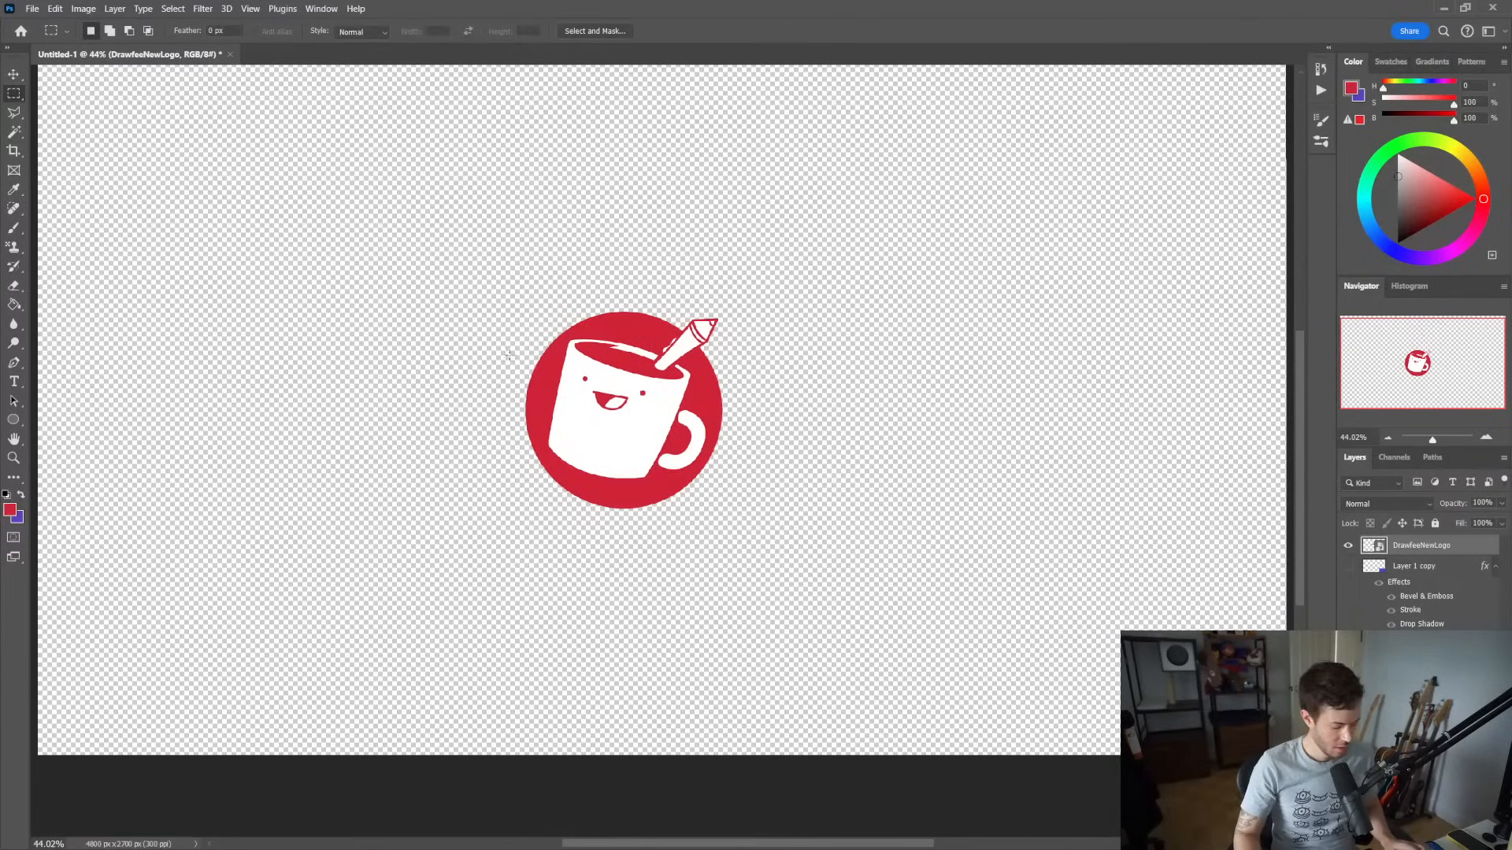
left_click(1418, 569)
key("ctrl+shift+alt+n")
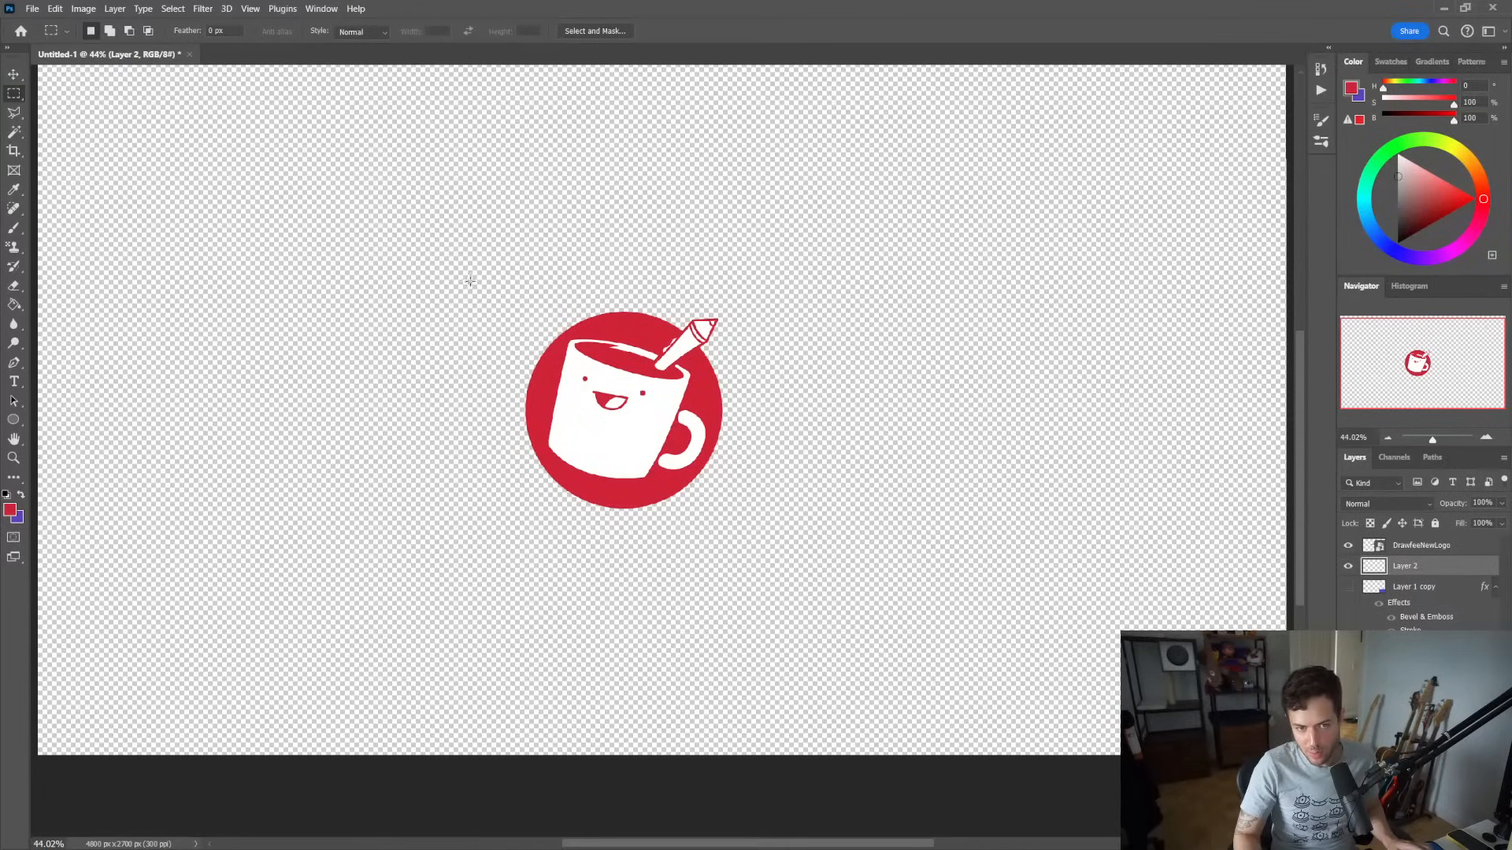
Select a square area around the logo on Layer 2 and fill it with the sampled red
left_click_drag(454, 267, 801, 579)
left_click_drag(381, 215, 758, 592)
left_click_drag(651, 523, 709, 524)
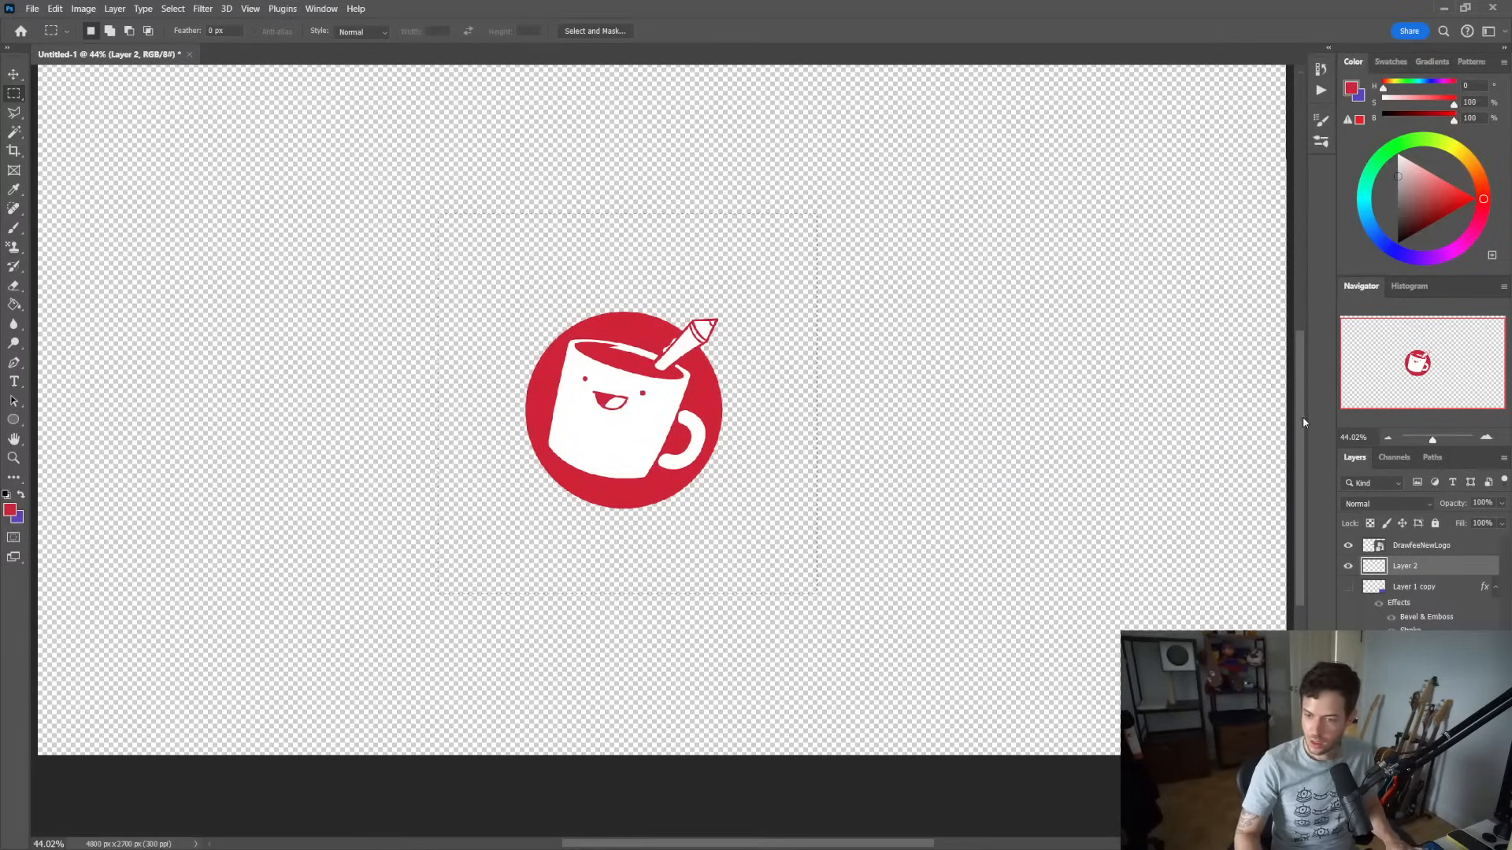
key("g")
left_click(764, 450)
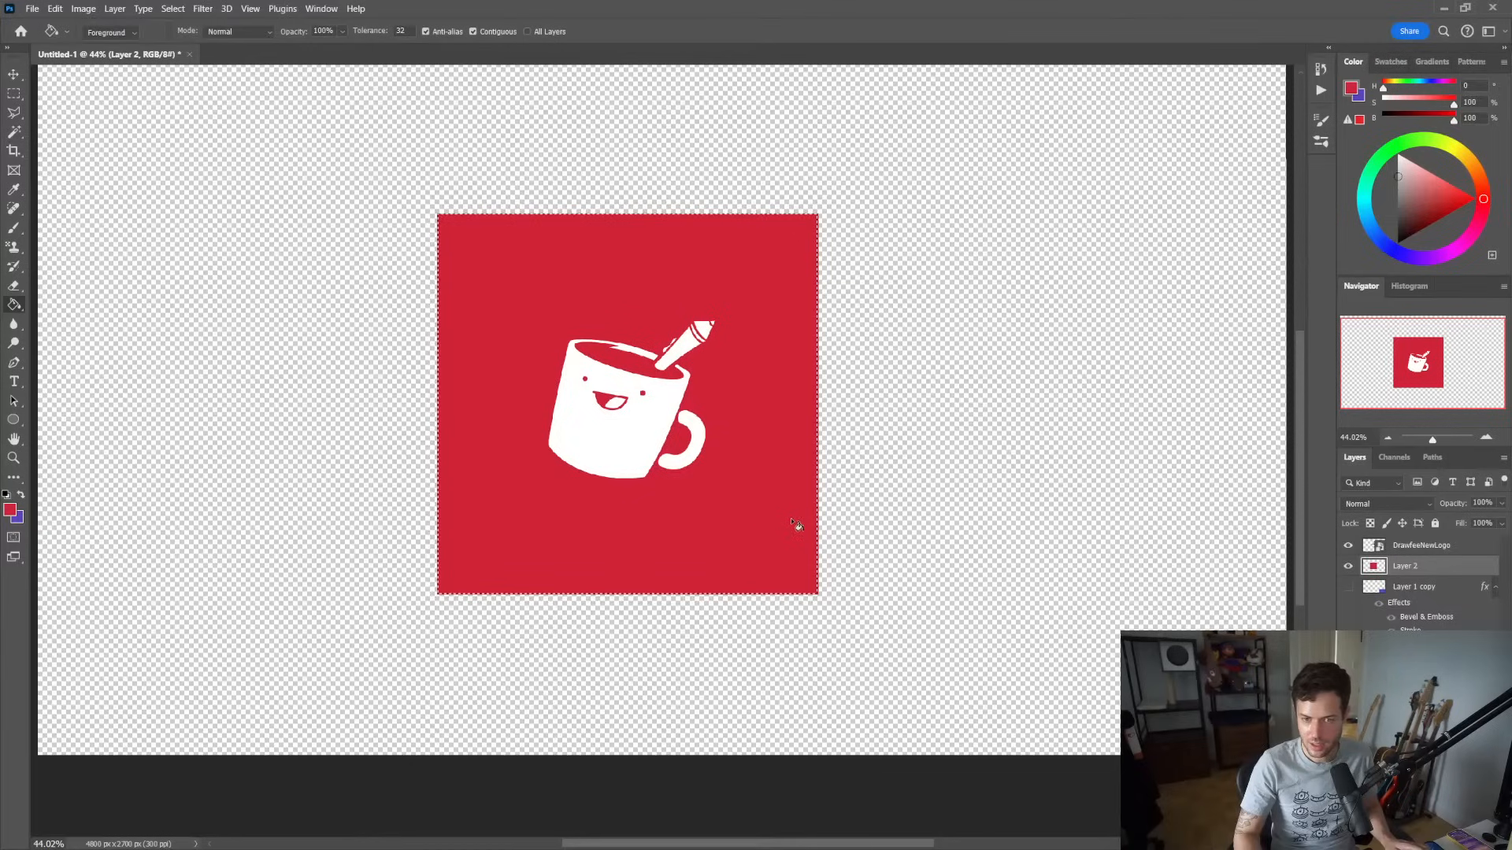
Deselect the square area and reposition the mug logo so it sits centered on the red square
key("alt+bracketright")
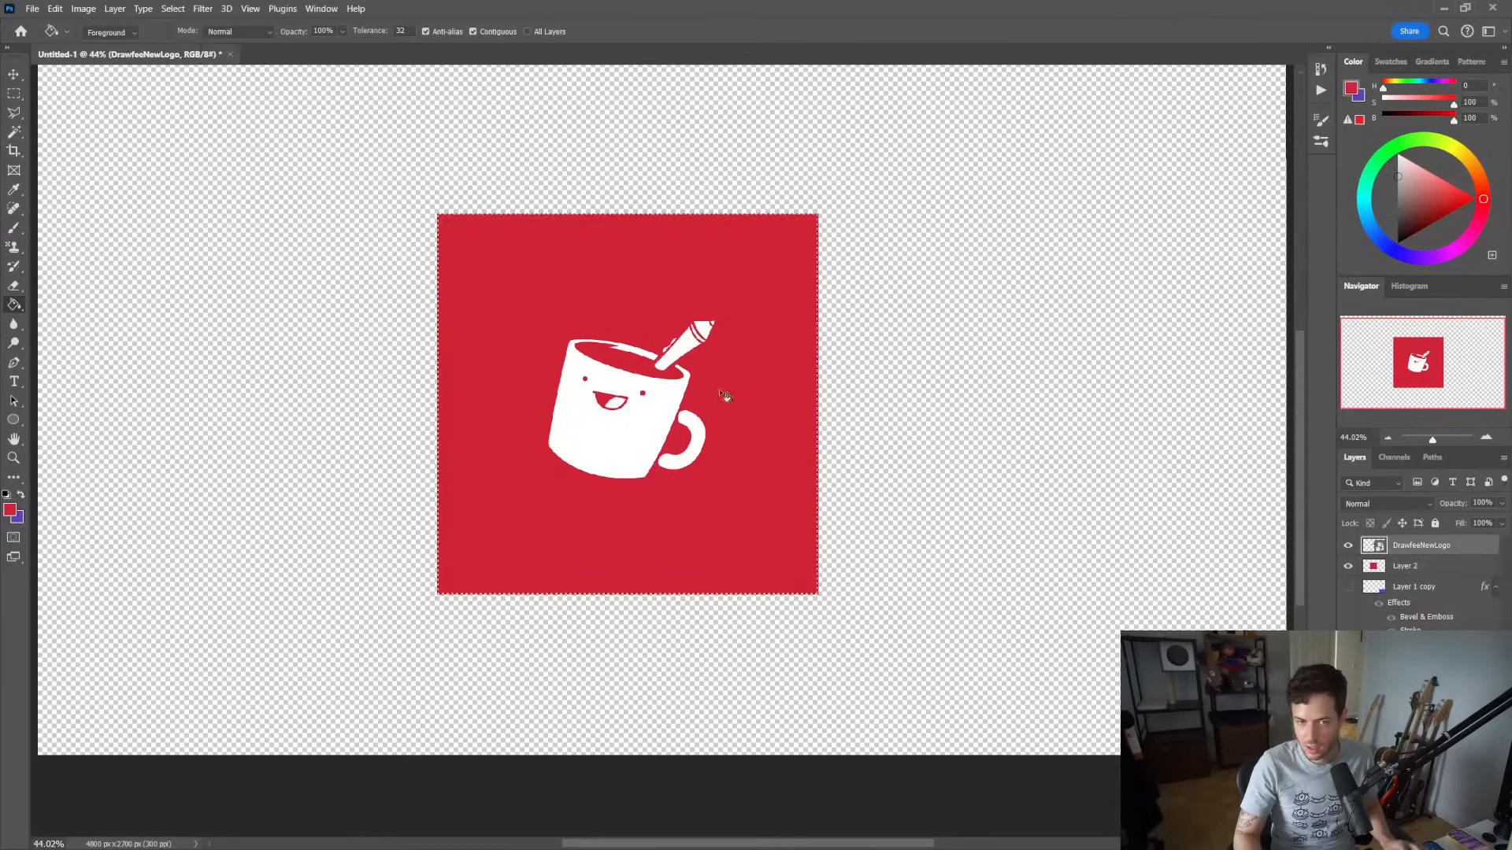
key("v")
mouse_move(666, 385)
left_mouse_down()
mouse_move(719, 402)
mouse_move(662, 386)
mouse_move(668, 398)
left_mouse_up()
key("z")
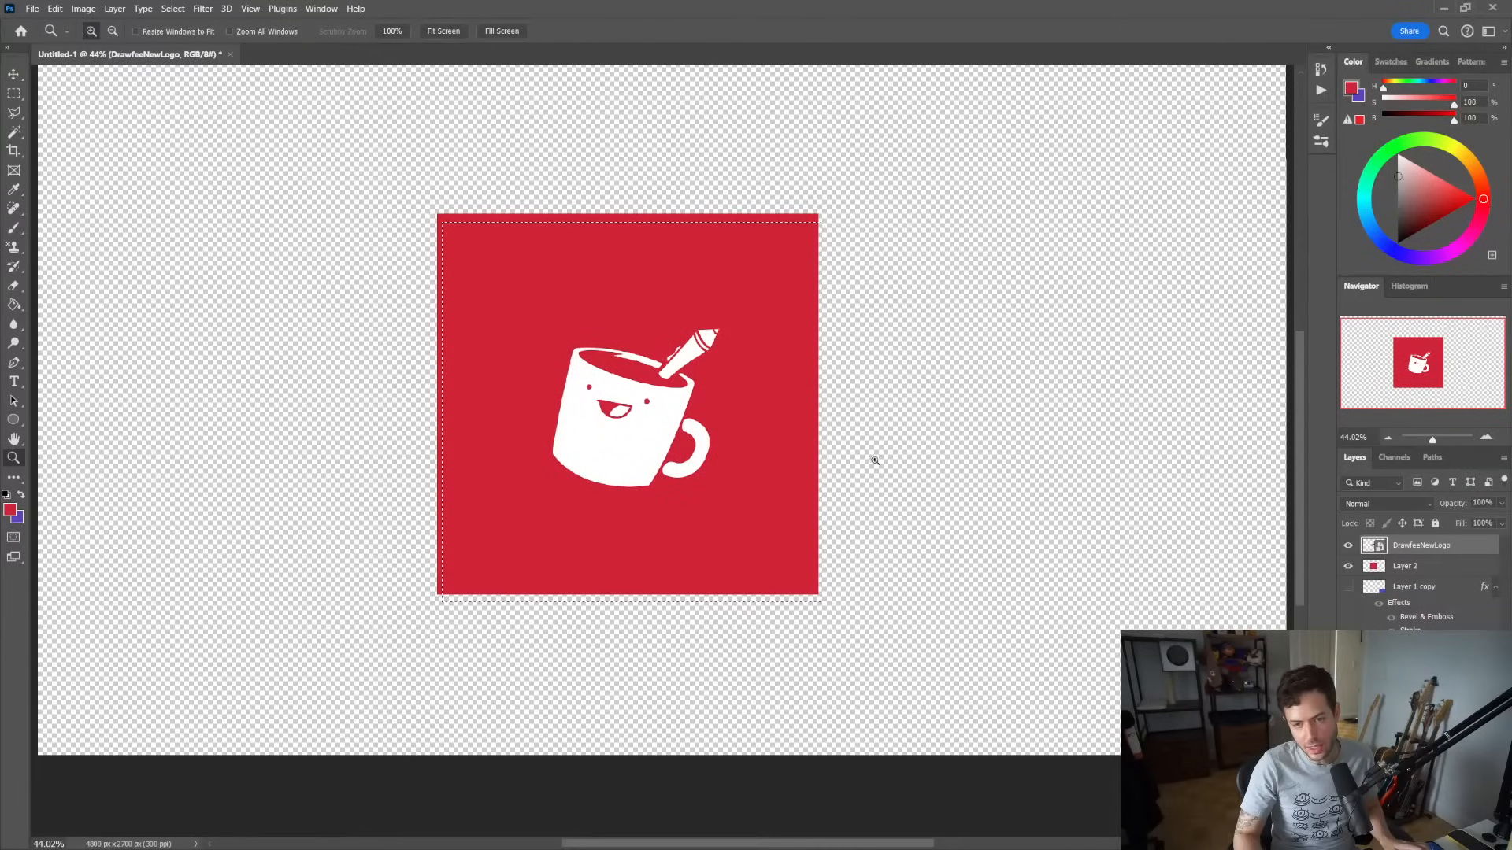
left_click(1094, 482)
key("ctrl+d")
key("v")
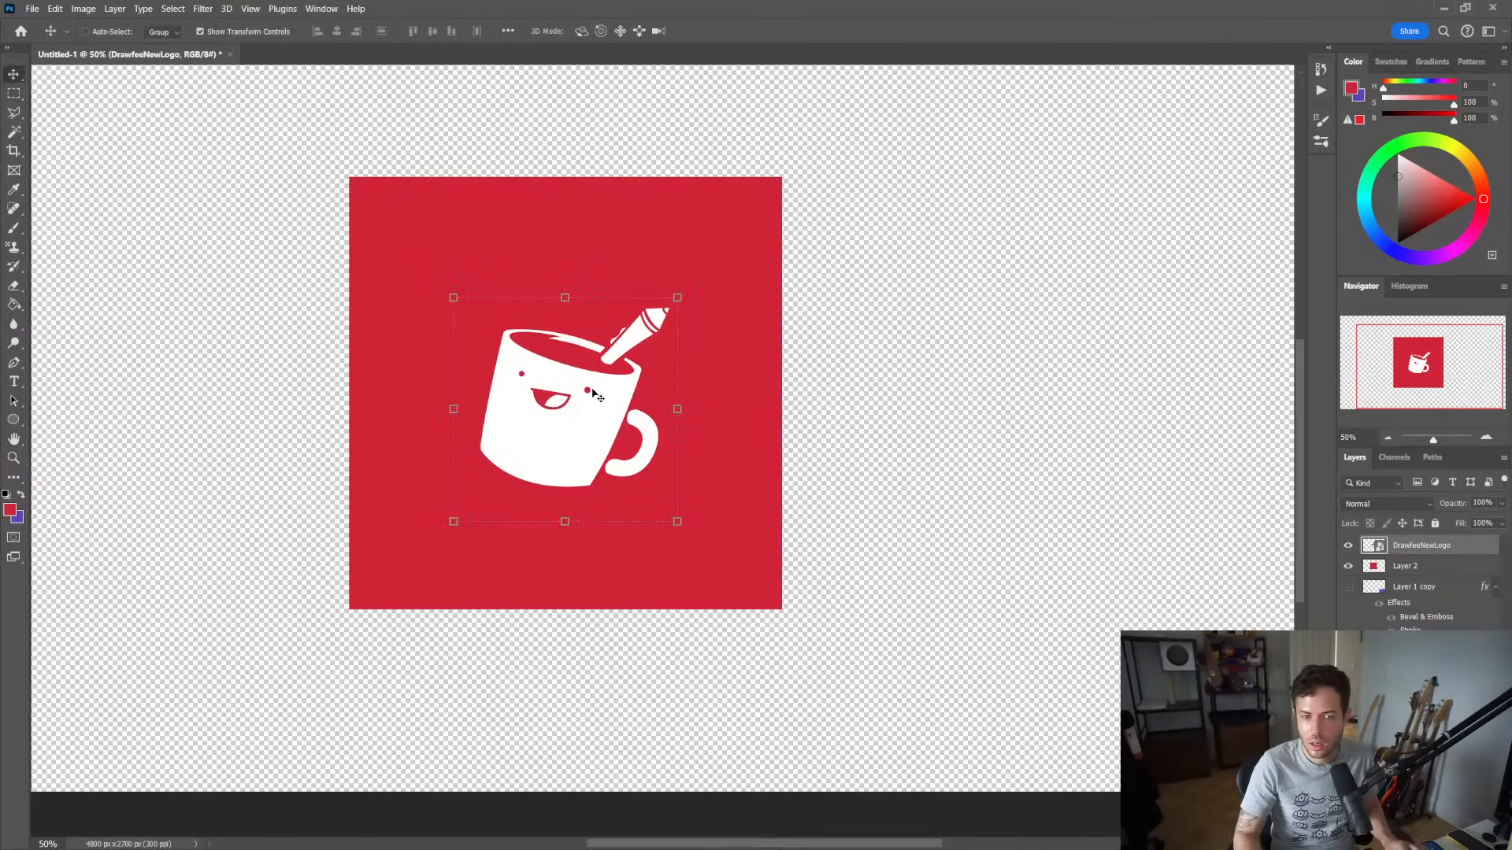
left_click_drag(596, 393, 590, 384)
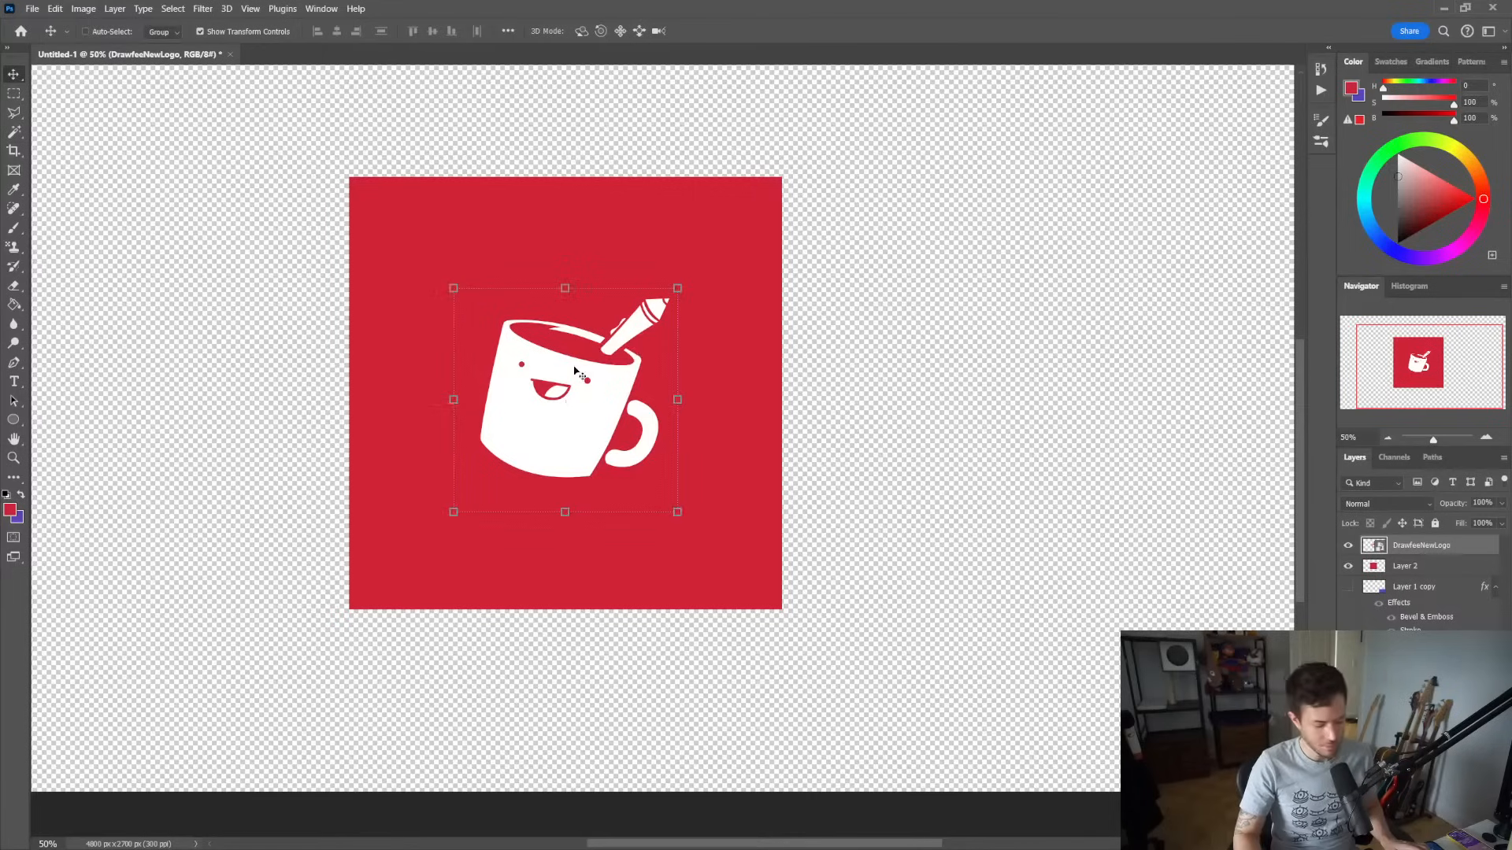
Merge the DrawfeeNewLogo layer and the red square on Layer 2 into a single layer
key("m")
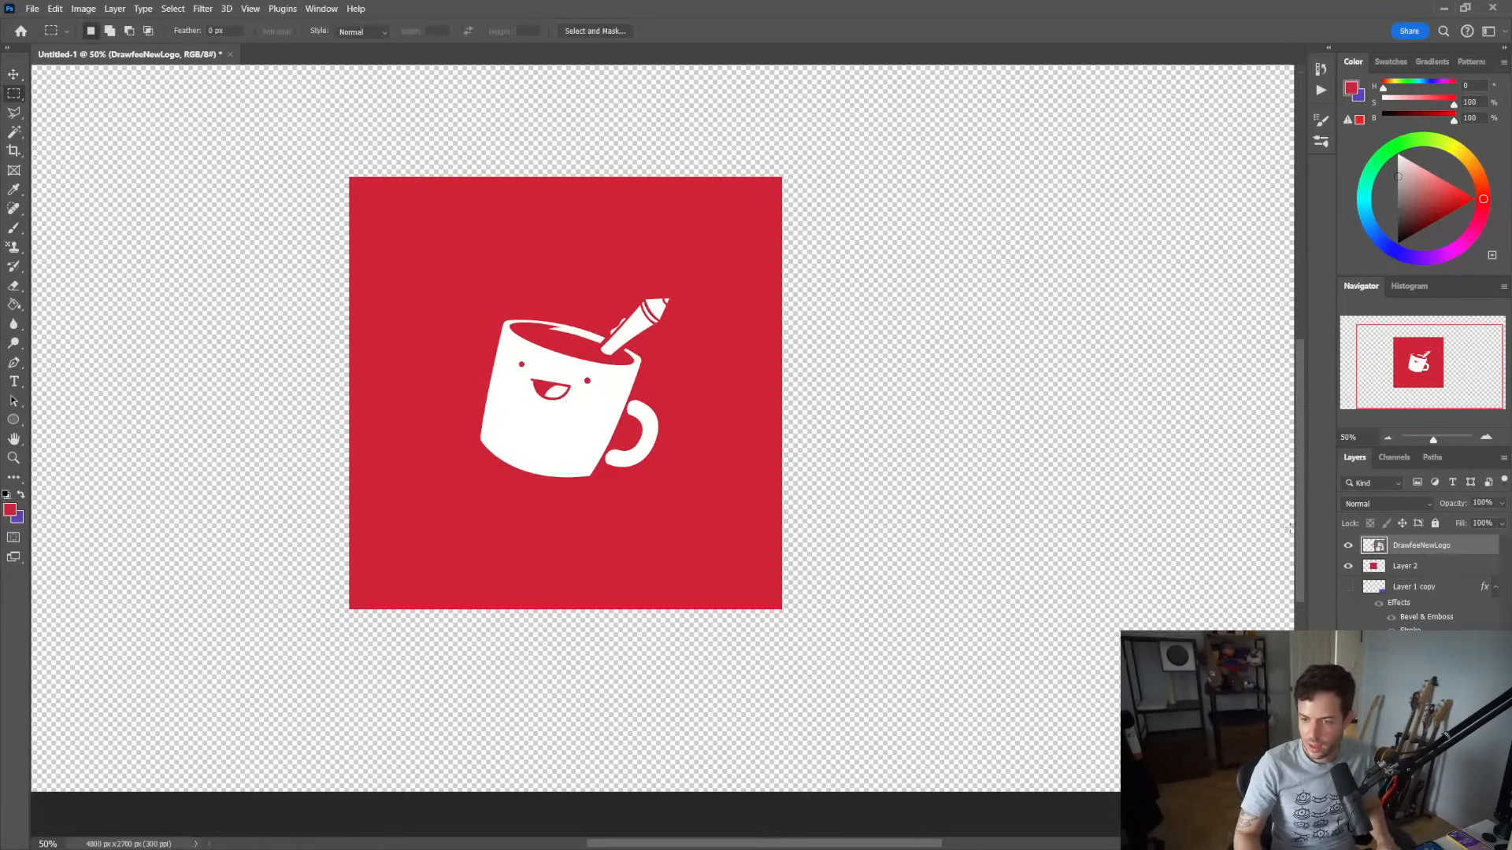
left_click(1447, 568, "shift")
right_click(1446, 568)
left_click(1324, 710)
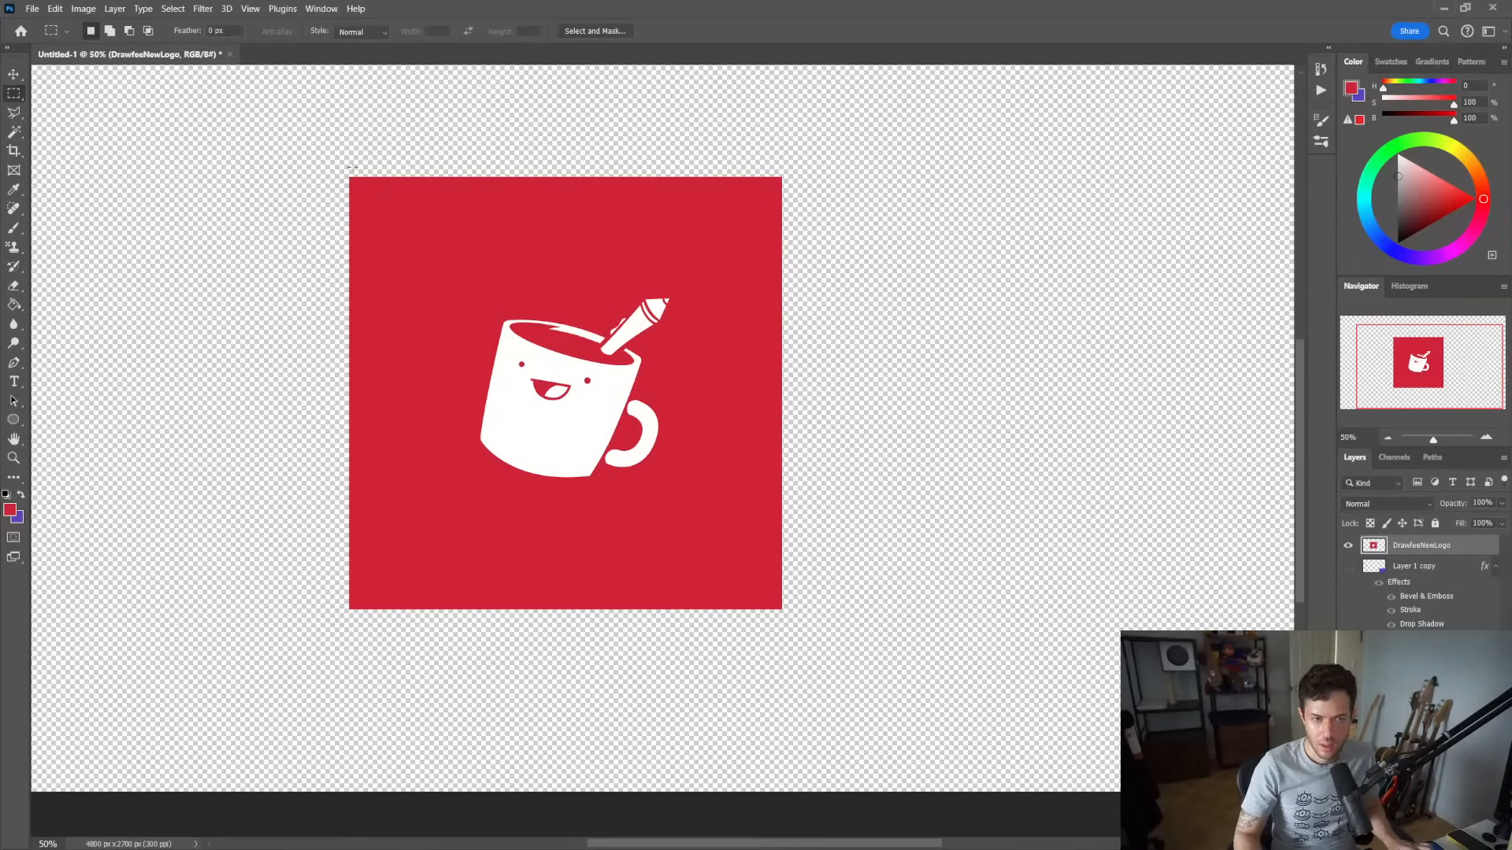
left_click_drag(331, 160, 810, 620)
right_click(647, 393)
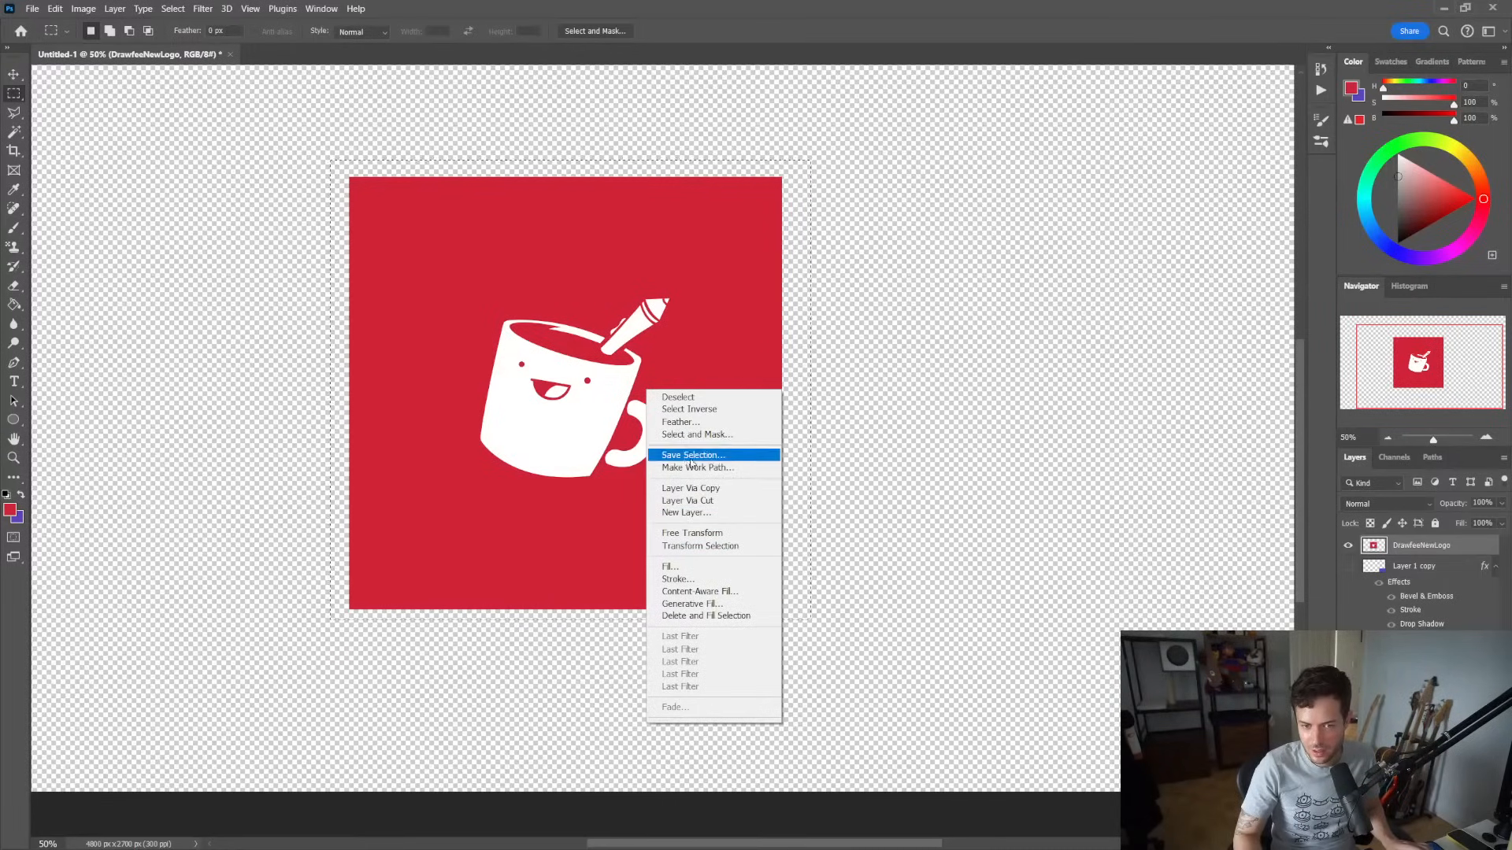
left_click(983, 433)
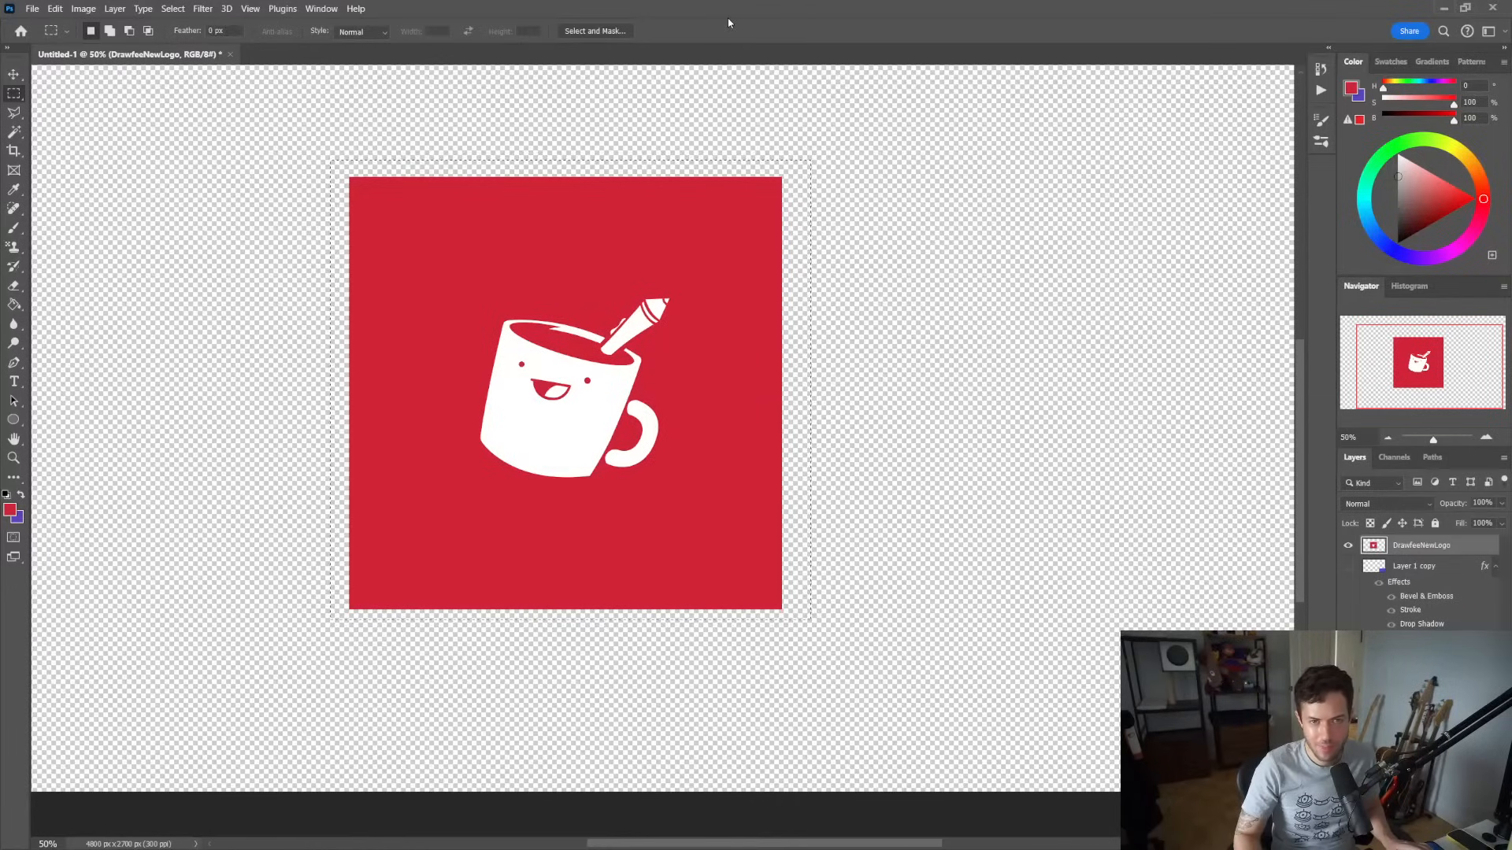
key("g")
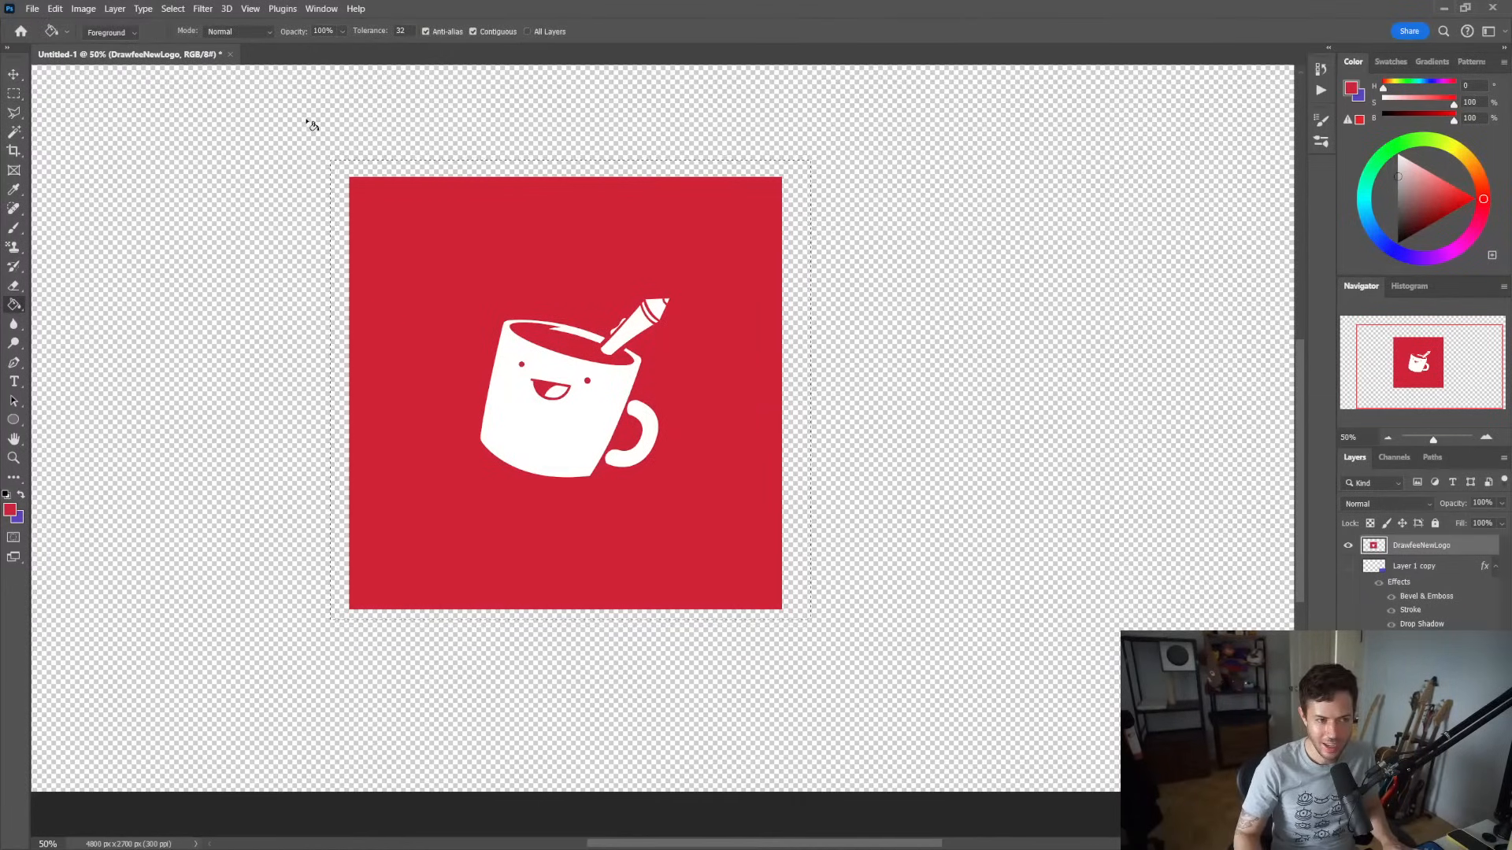
right_click(15, 305)
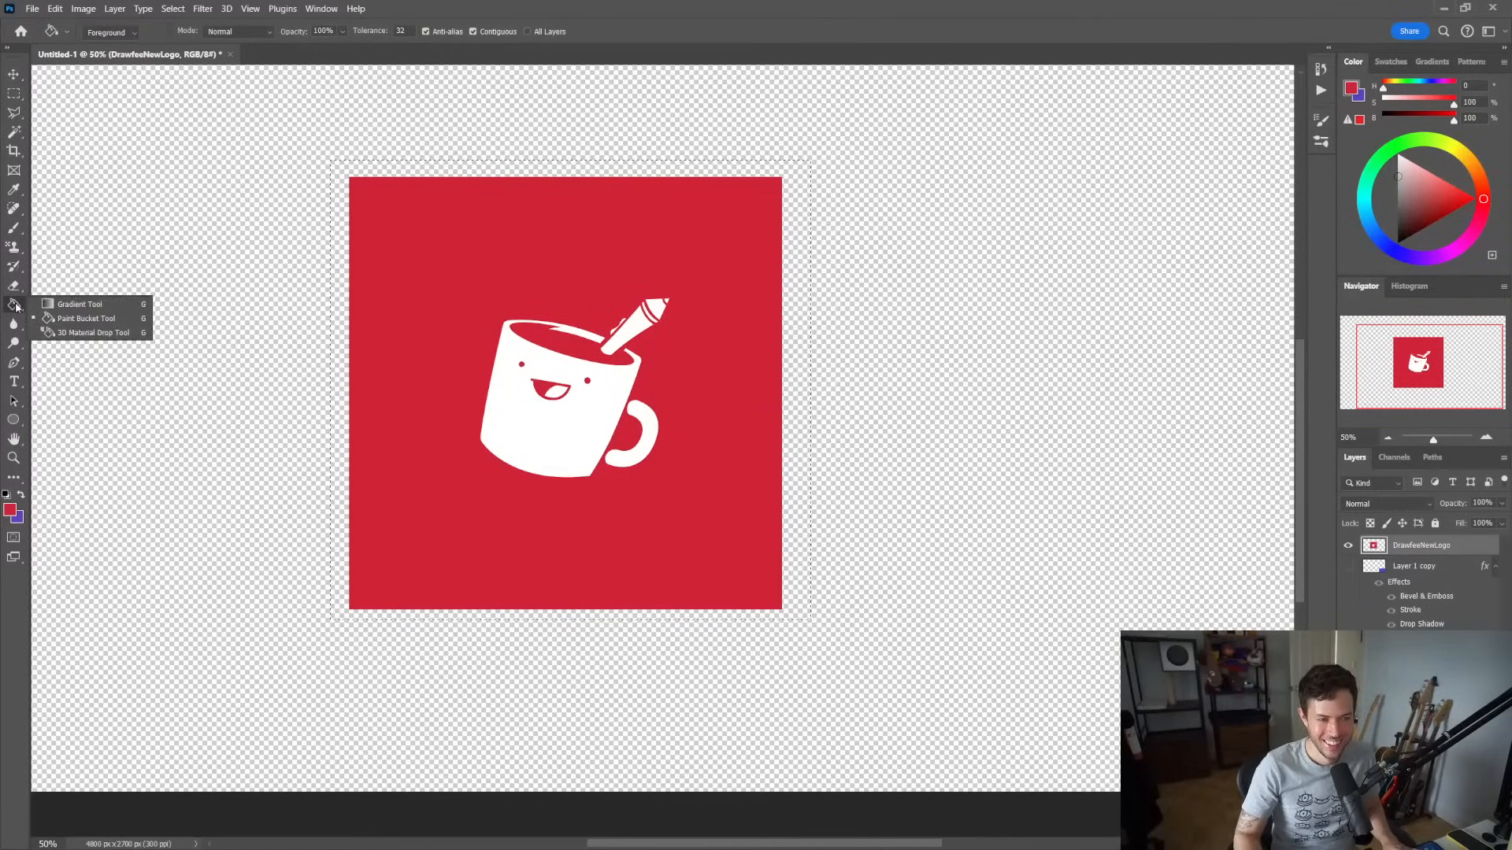
left_click(16, 307)
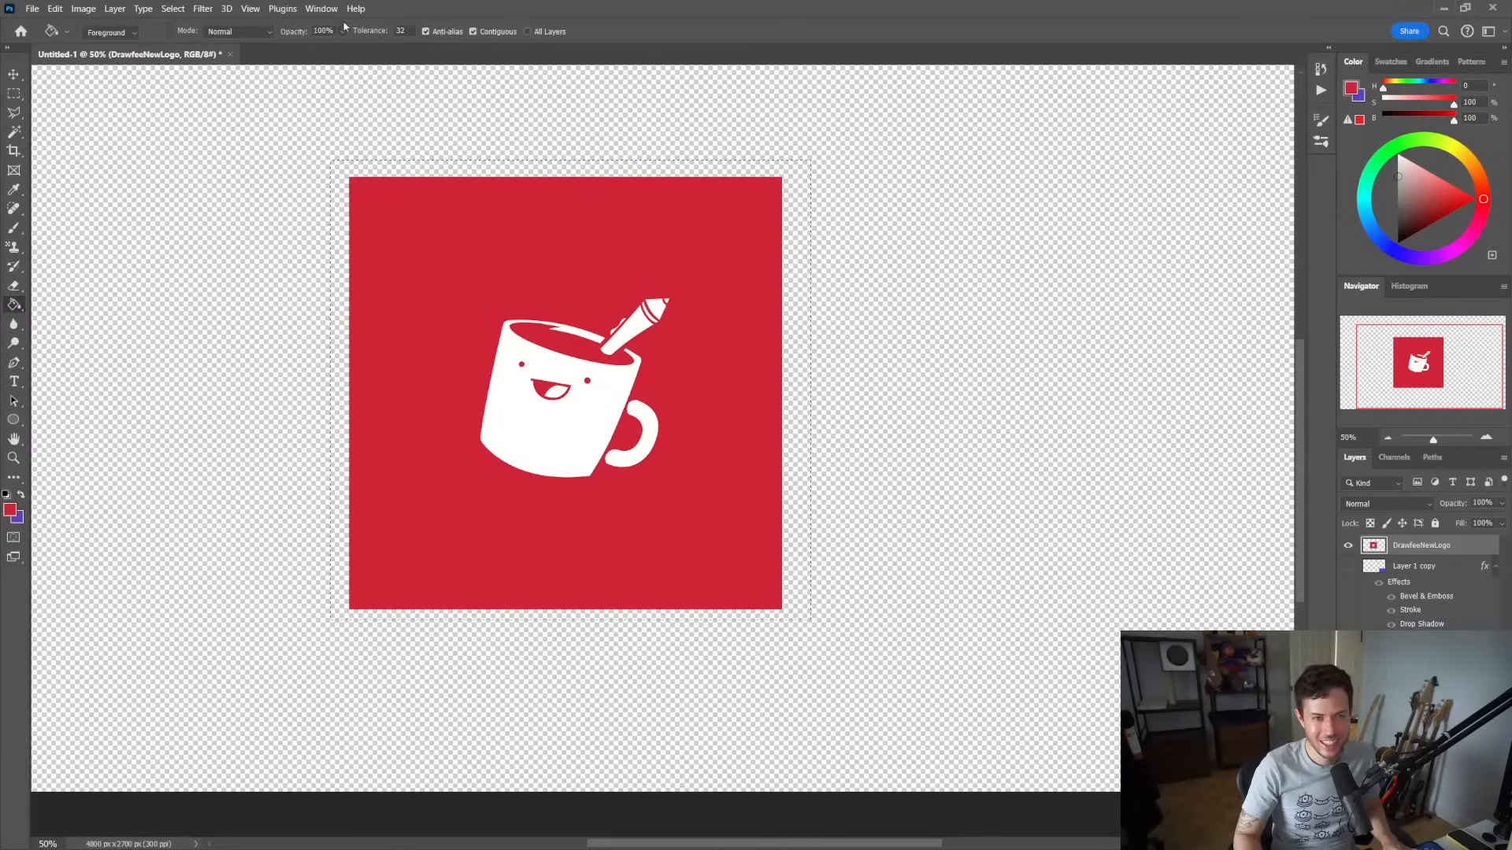
left_click(14, 248)
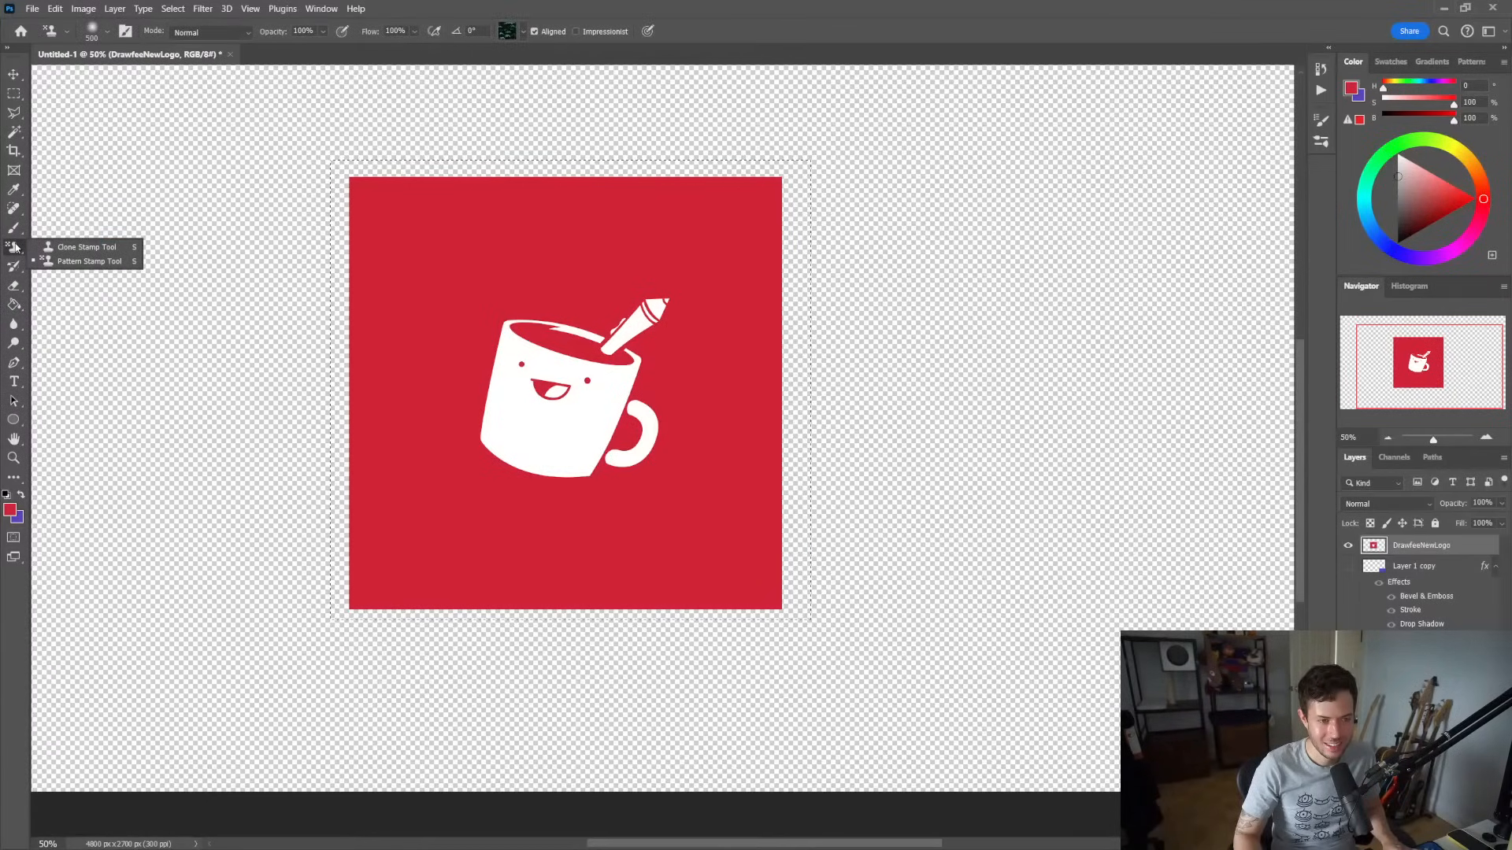
left_click(15, 248)
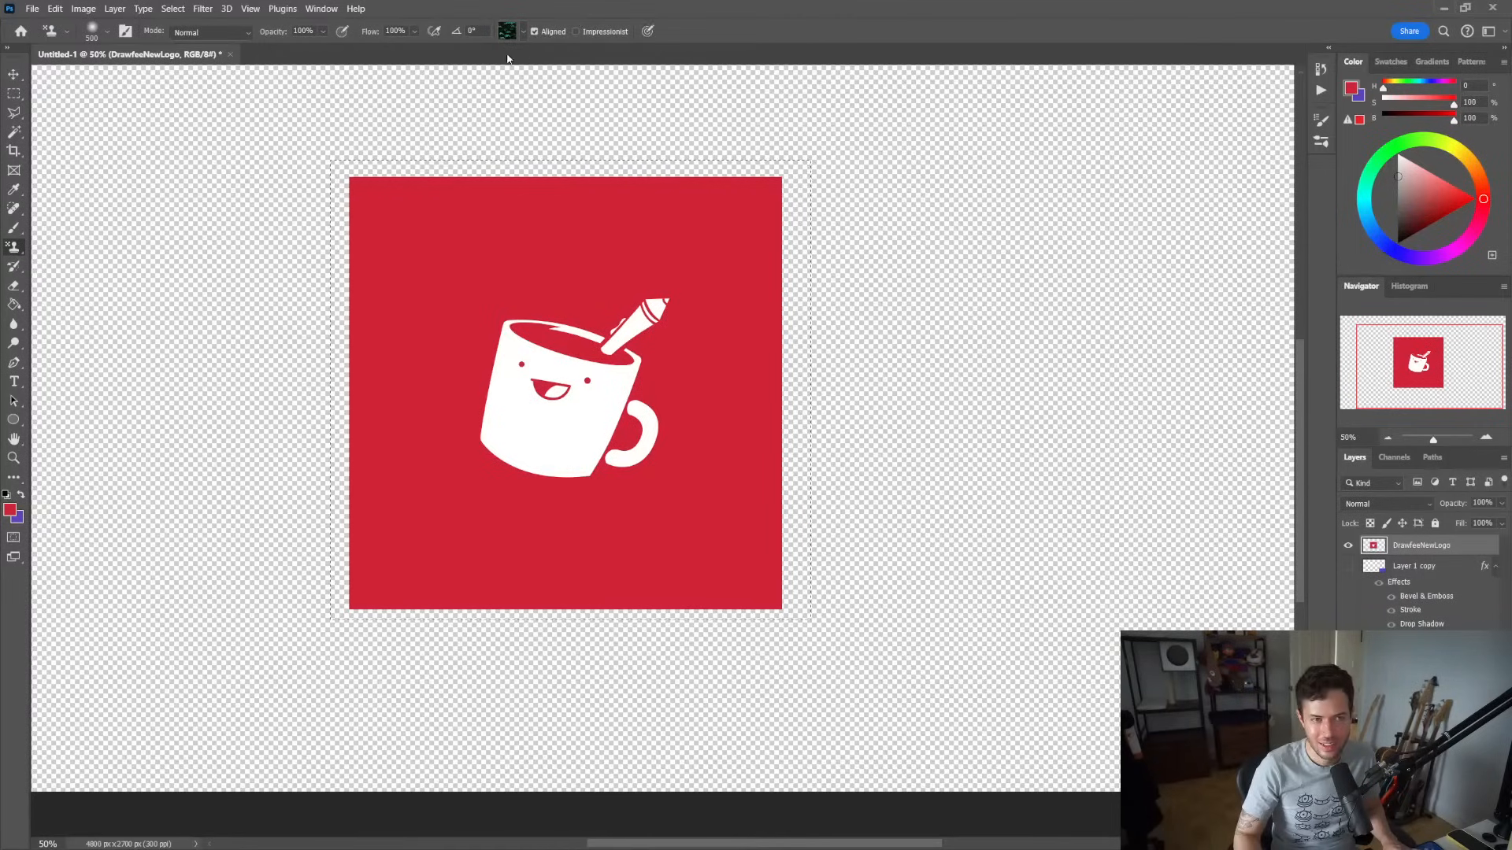
Set the Paint Bucket's fill source to Pattern
key("g")
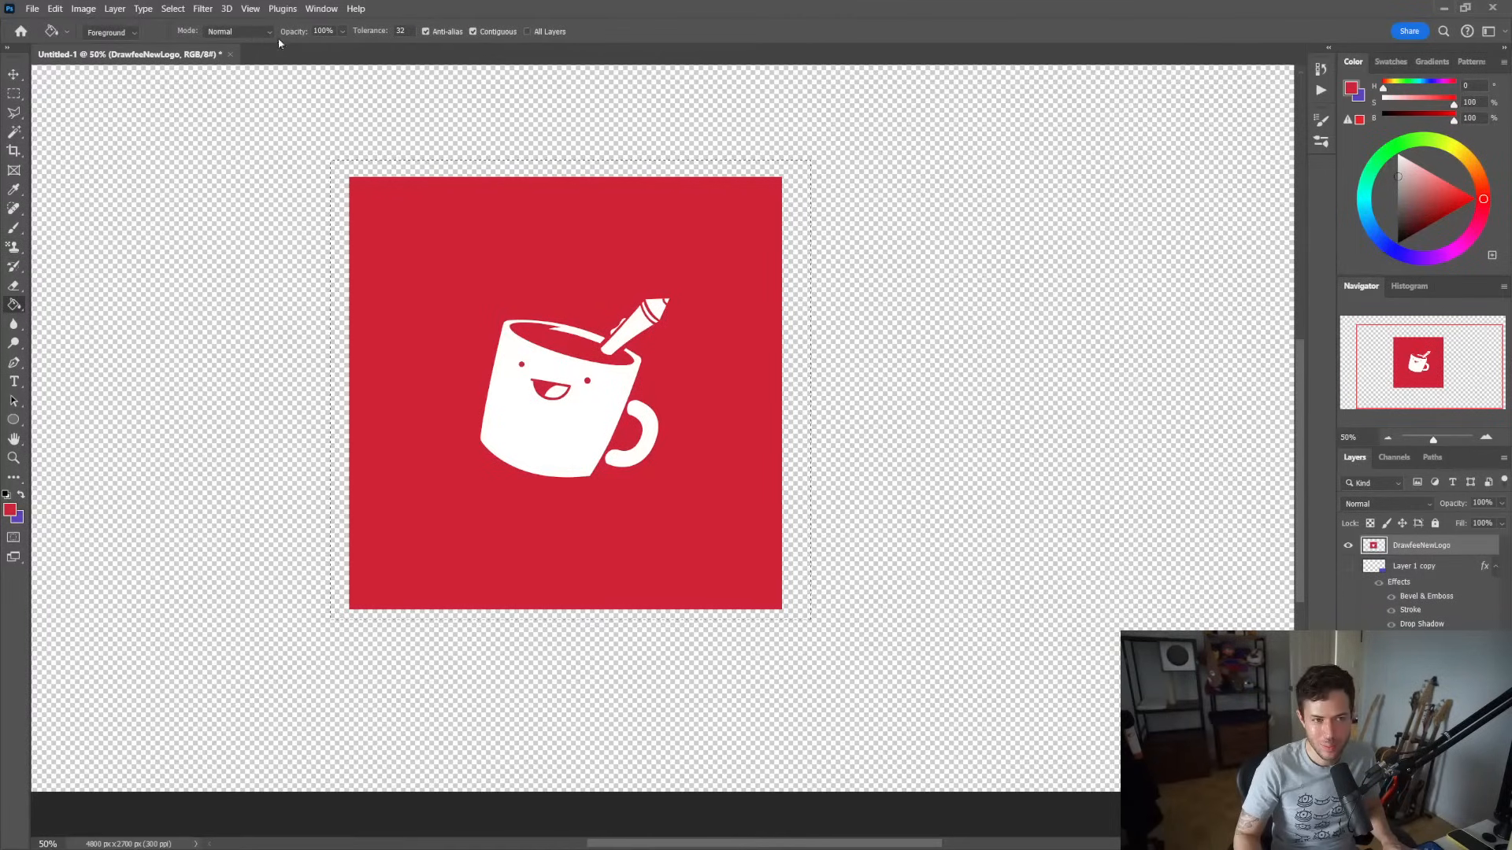
left_click(118, 32)
left_click(122, 59)
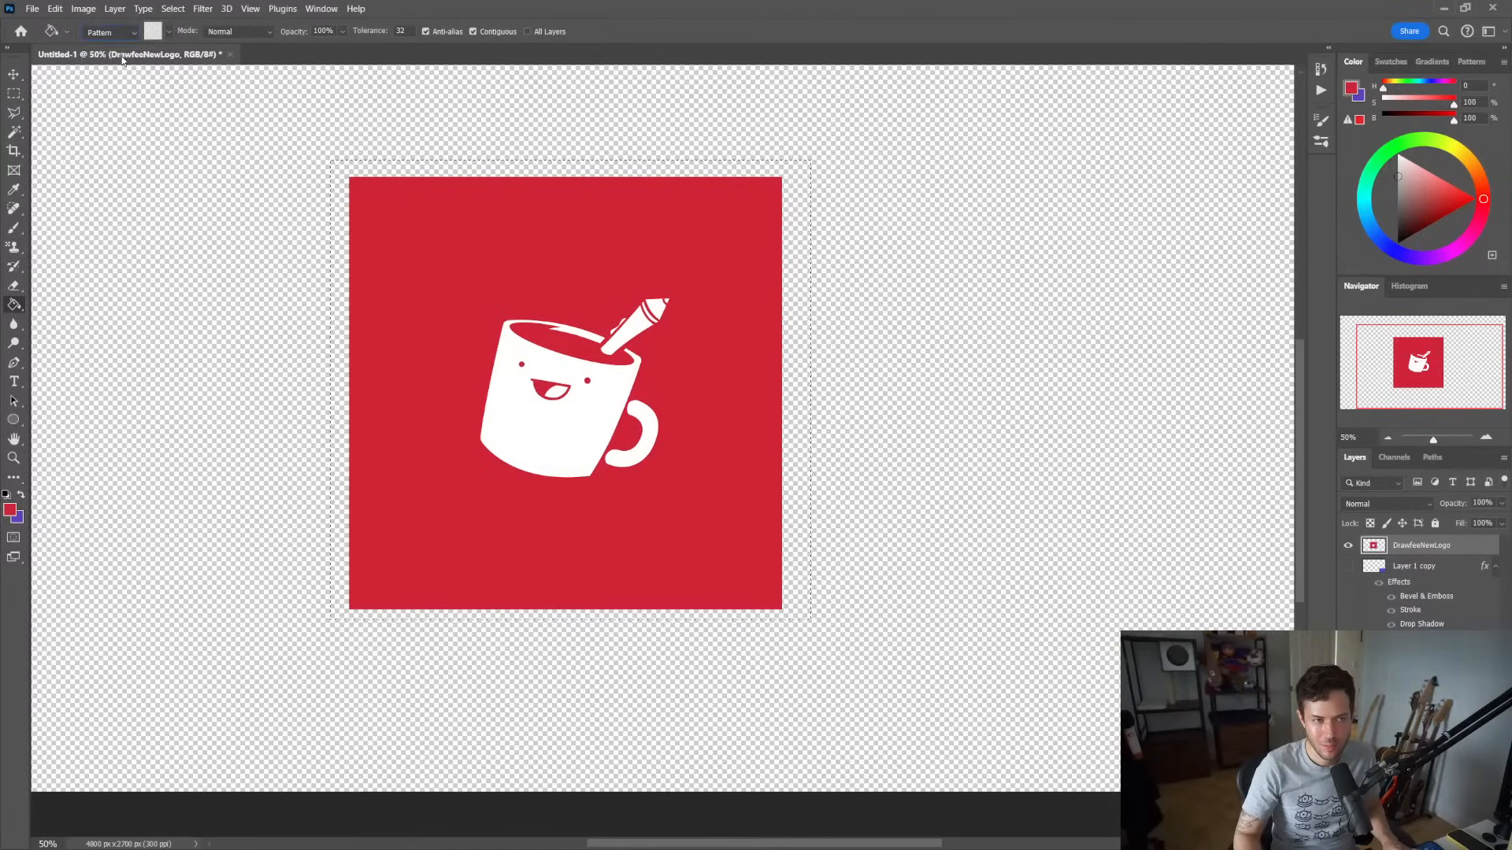
Try to create a new pattern from the selected logo square, and deselect the area
left_click(167, 36)
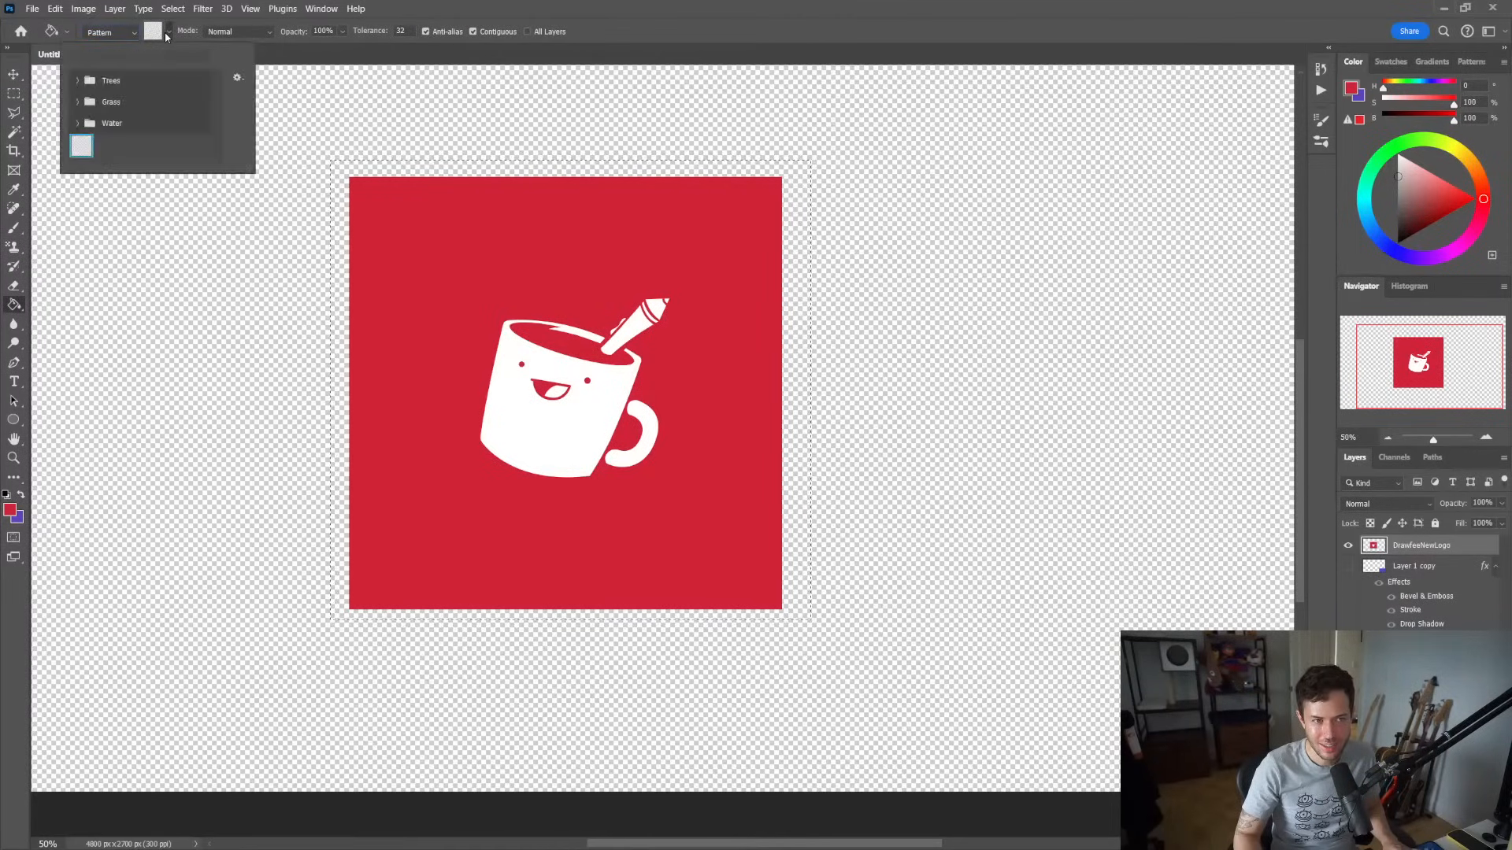
left_click(238, 77)
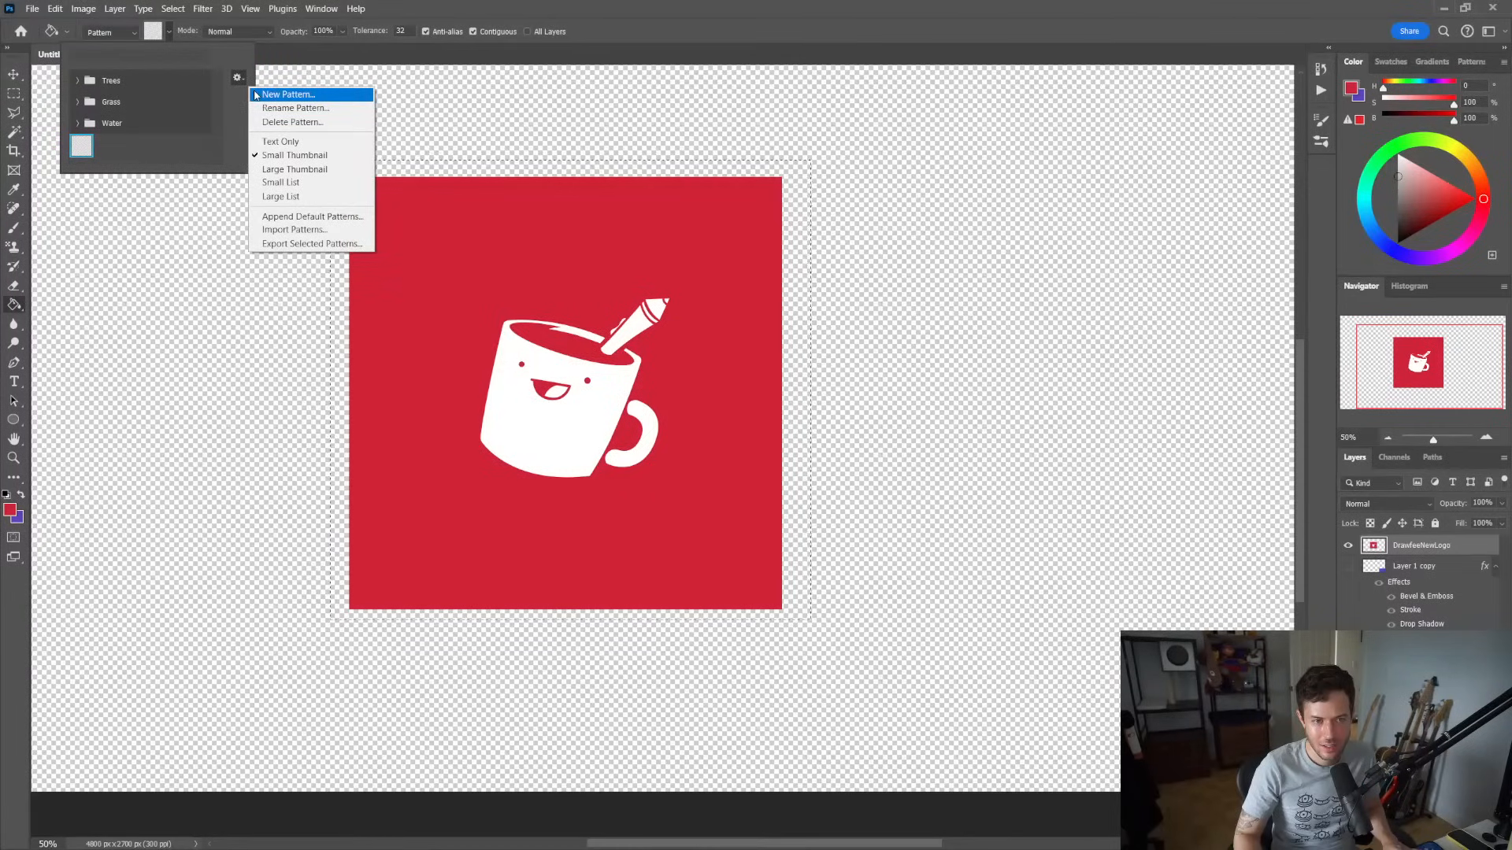
left_click(256, 94)
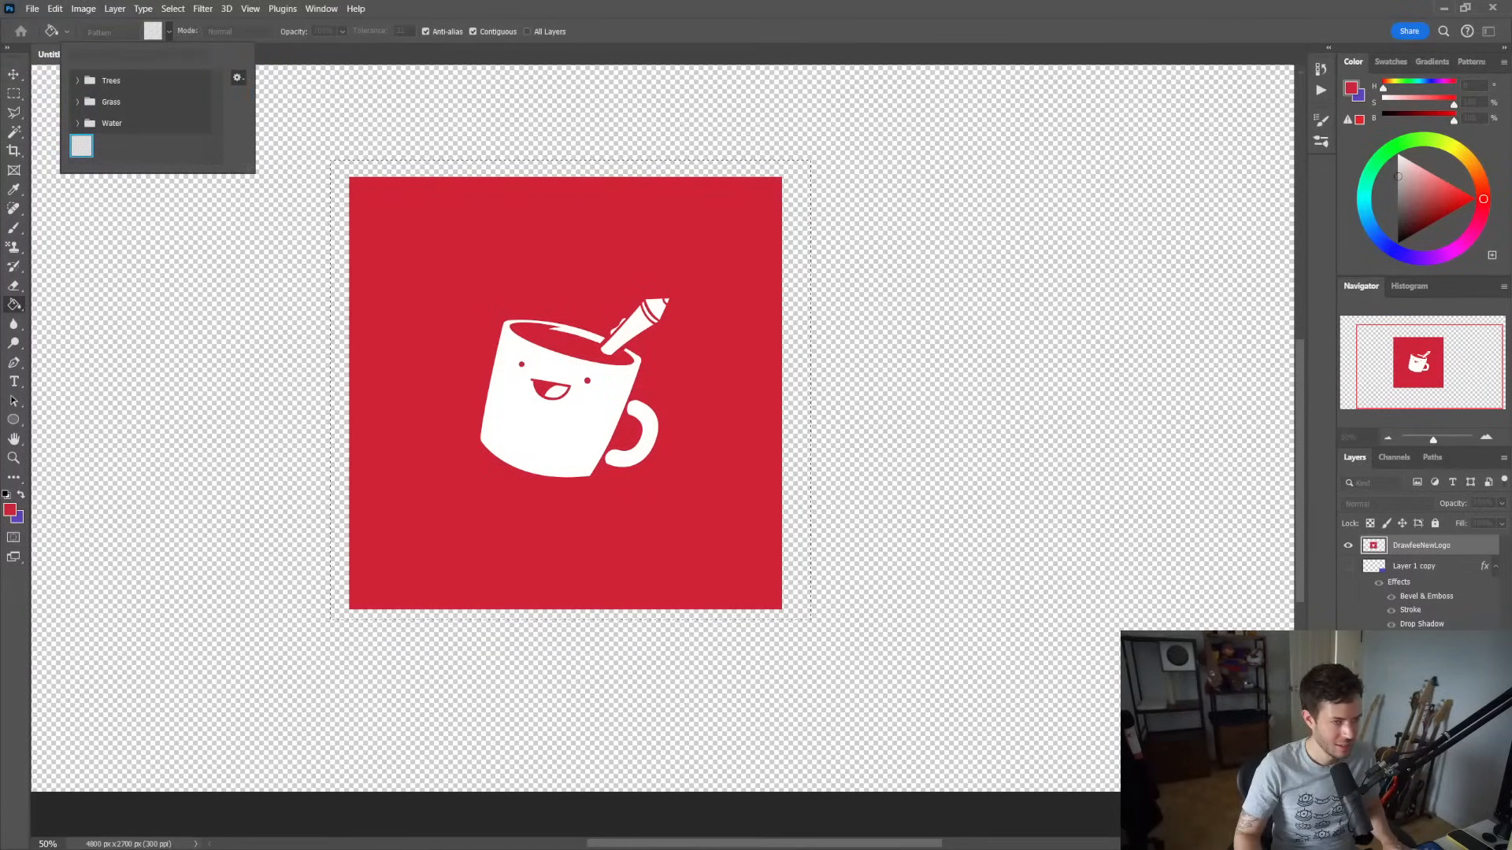
key("Return")
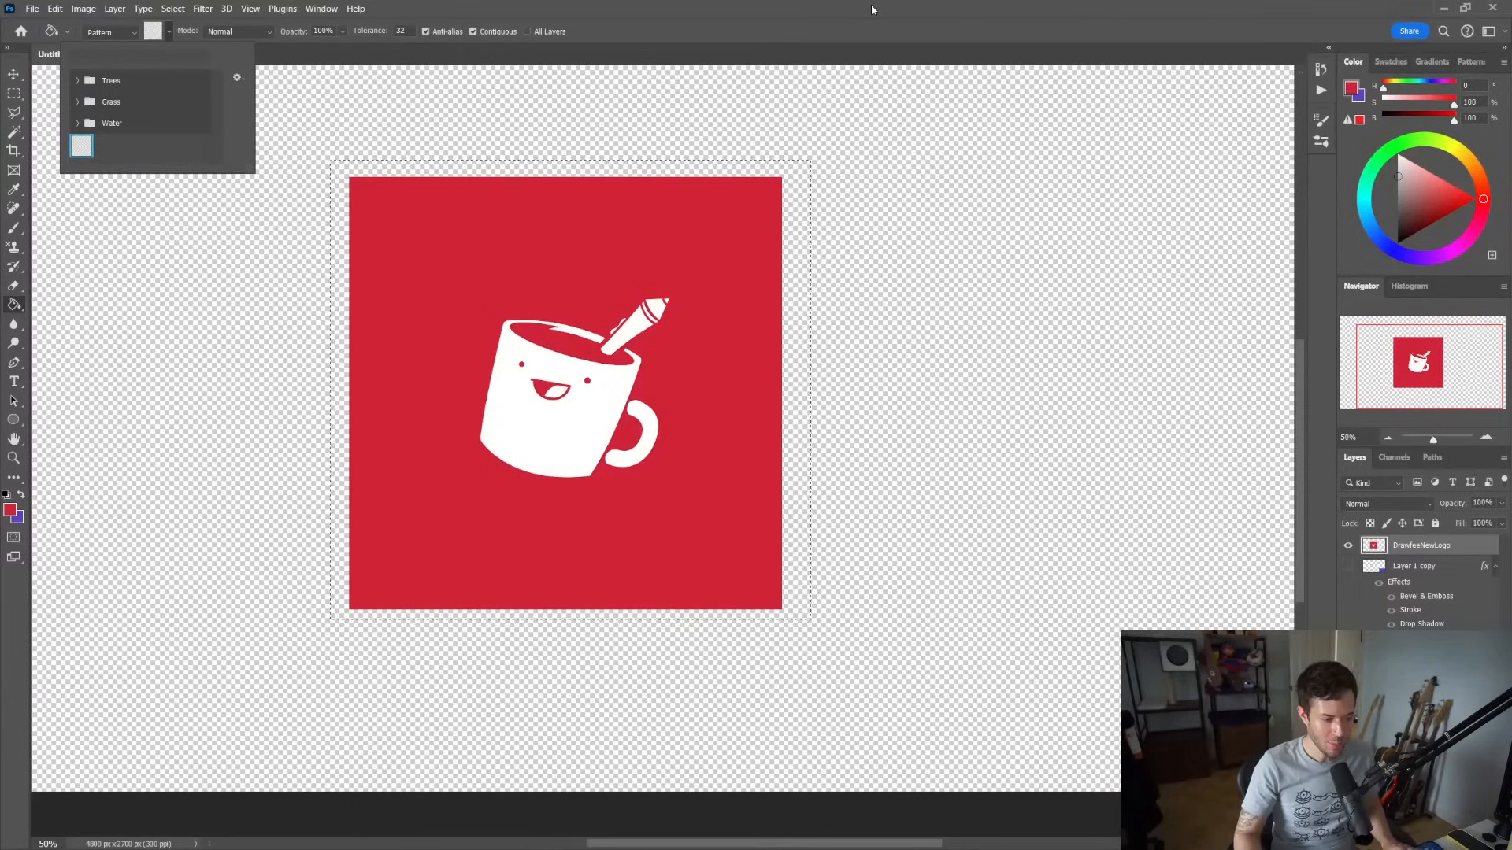
left_click(712, 15)
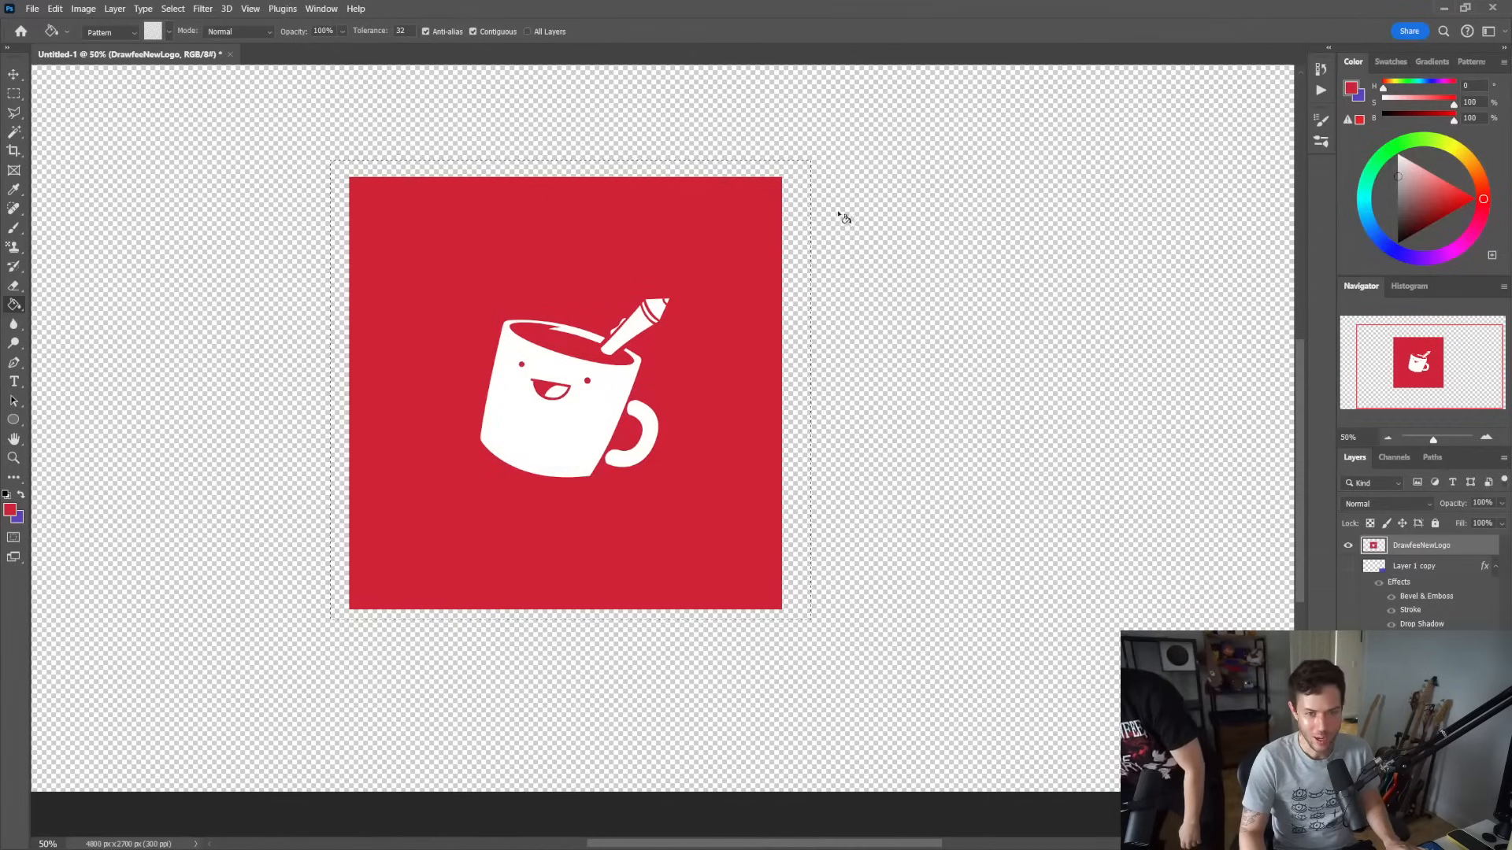
key("m")
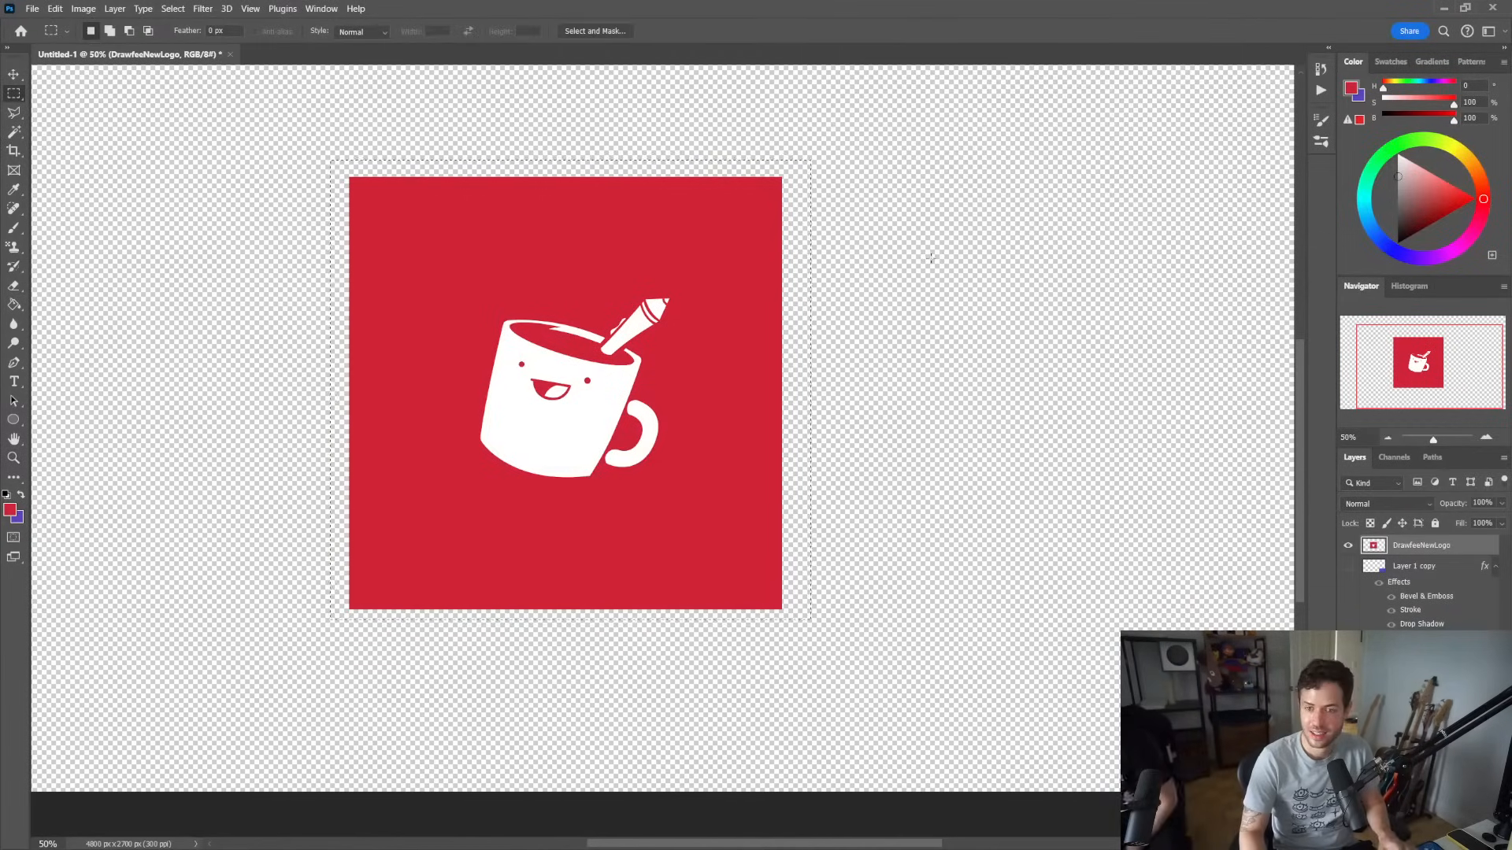
key("ctrl+d")
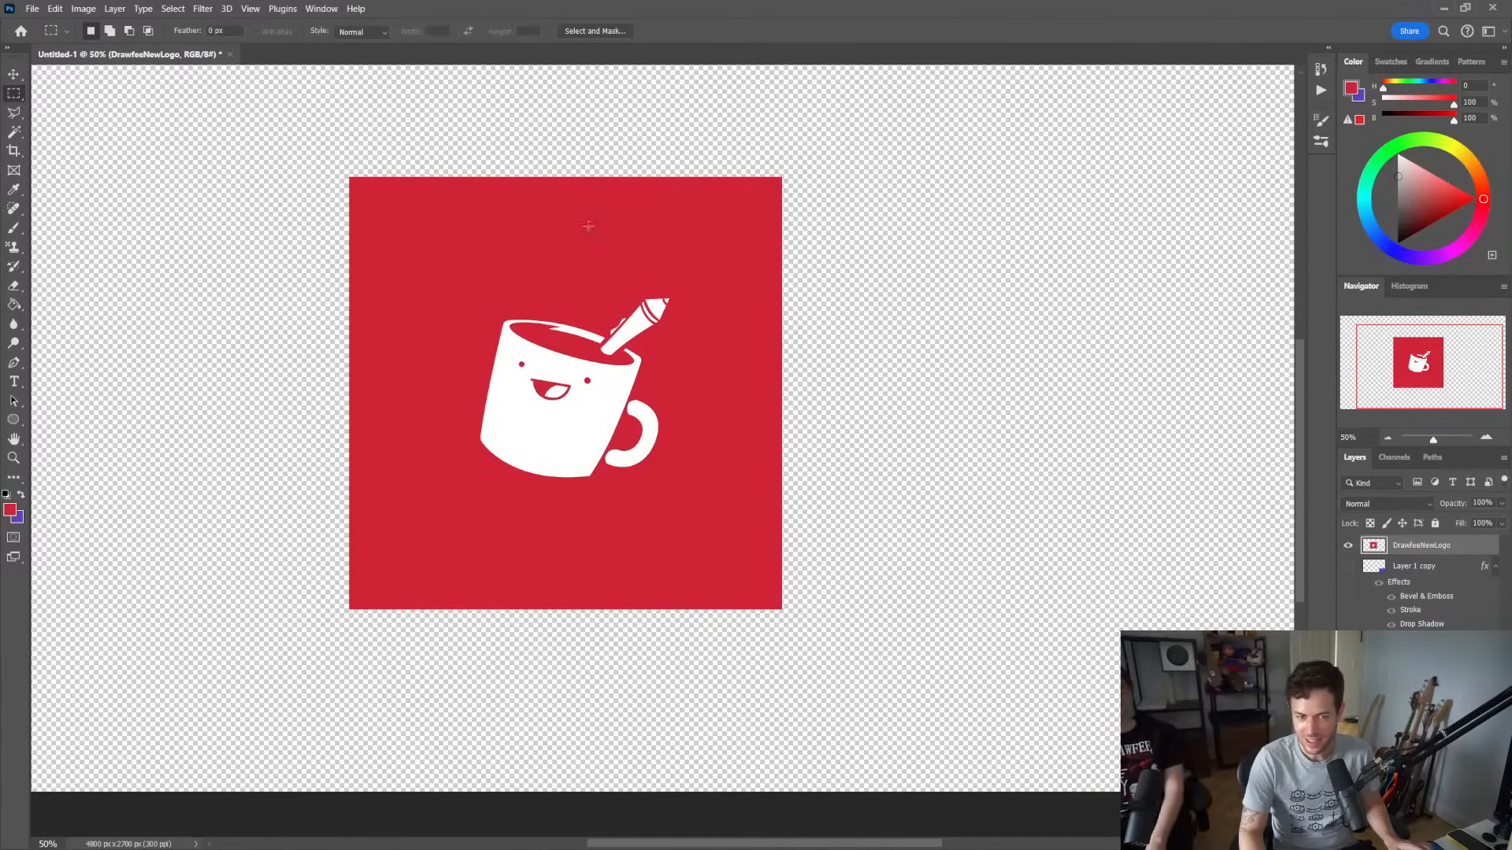
left_click(1347, 547)
left_click(1347, 547)
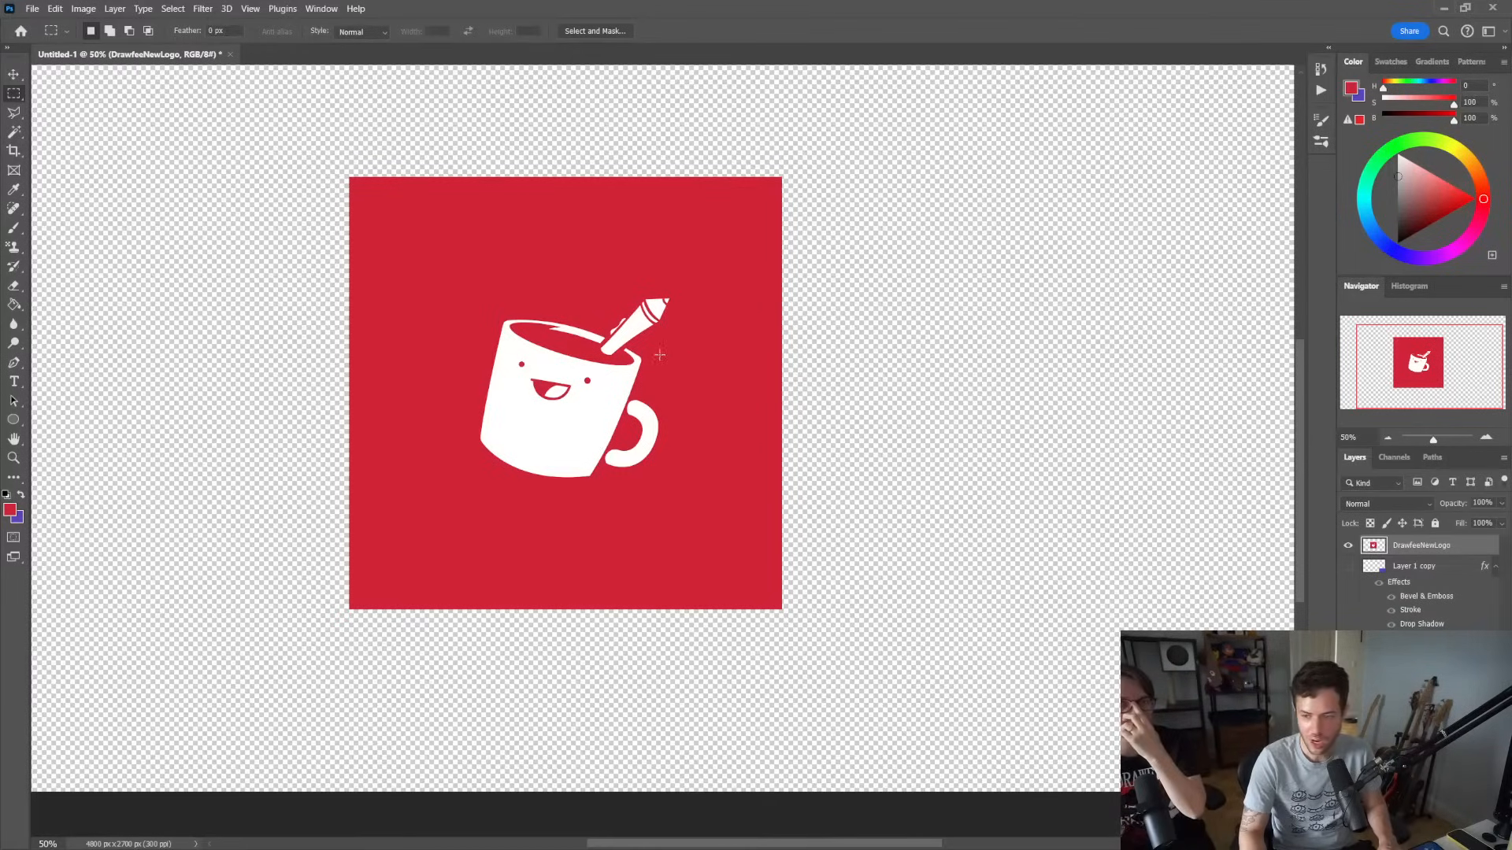
key("z")
scroll(793, 399, "down", 3)
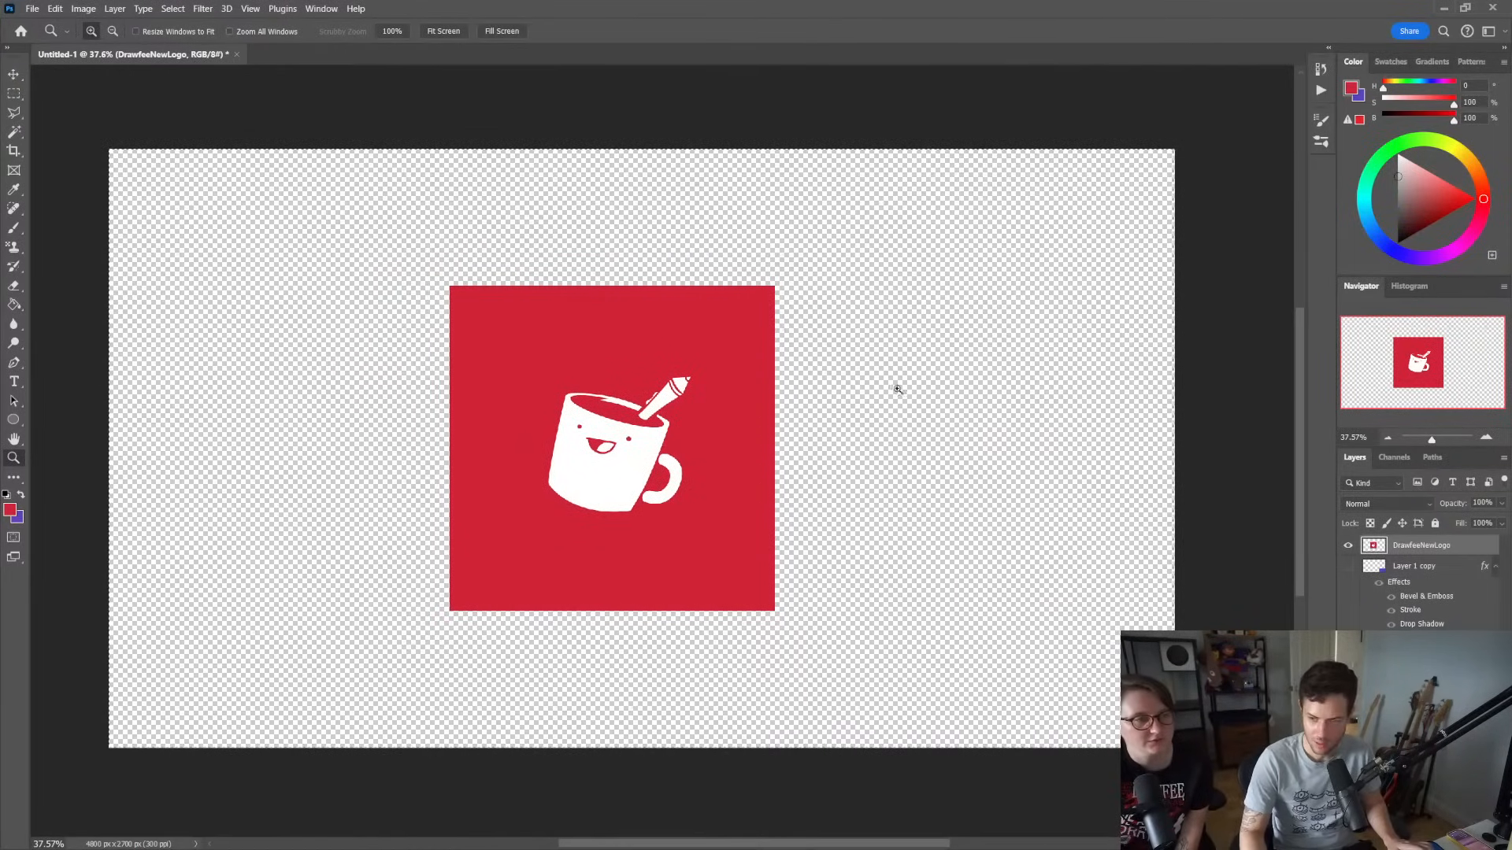
right_click(1461, 548)
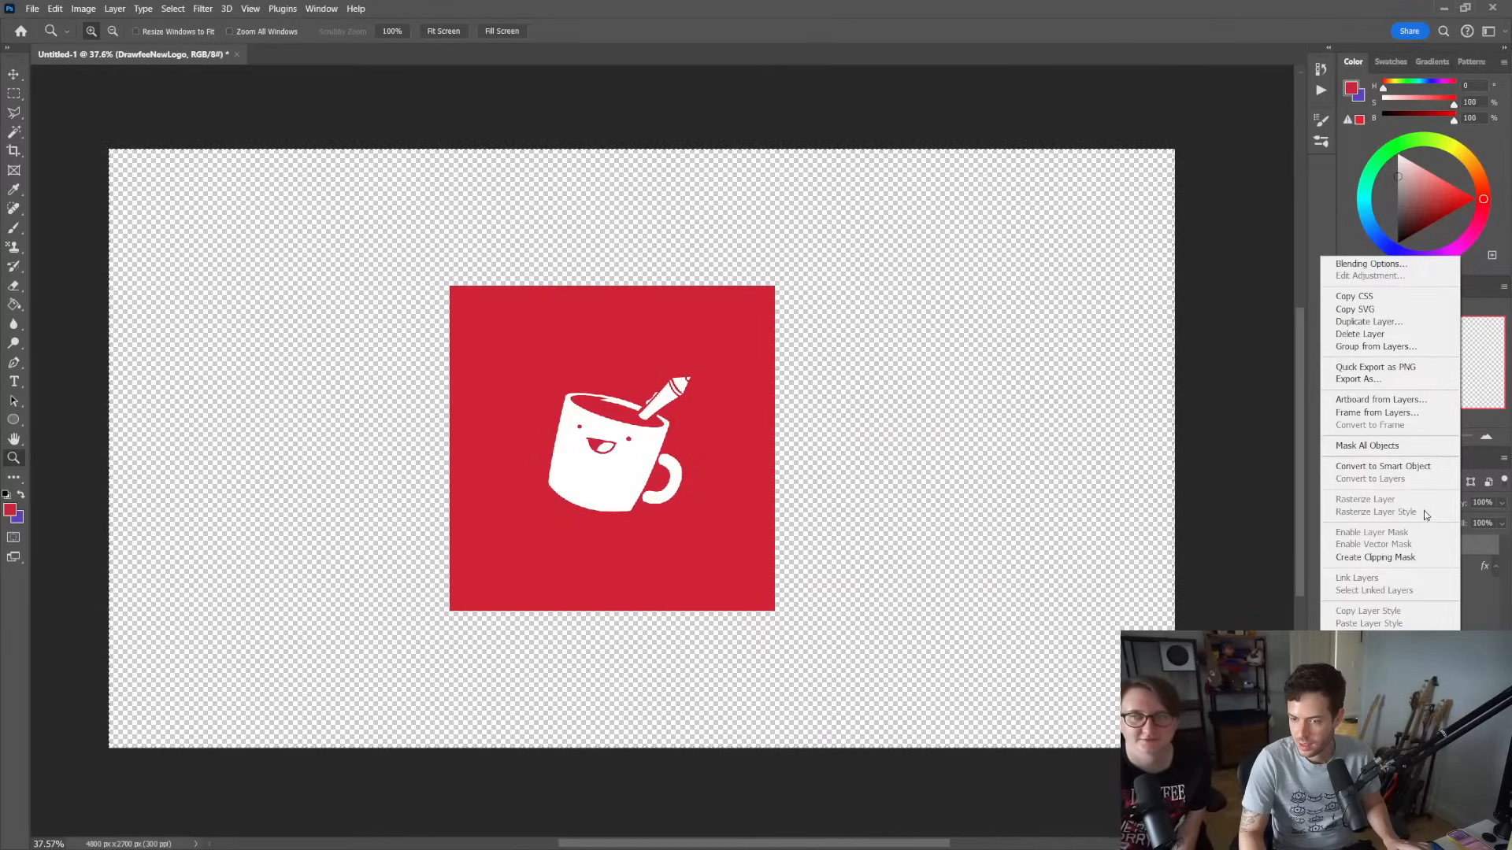
left_click(1273, 530)
left_click(1491, 591)
Copy the red logo square from the DrawfeeNewLogo layer and paste it into a new document matching its size
left_click(1421, 545)
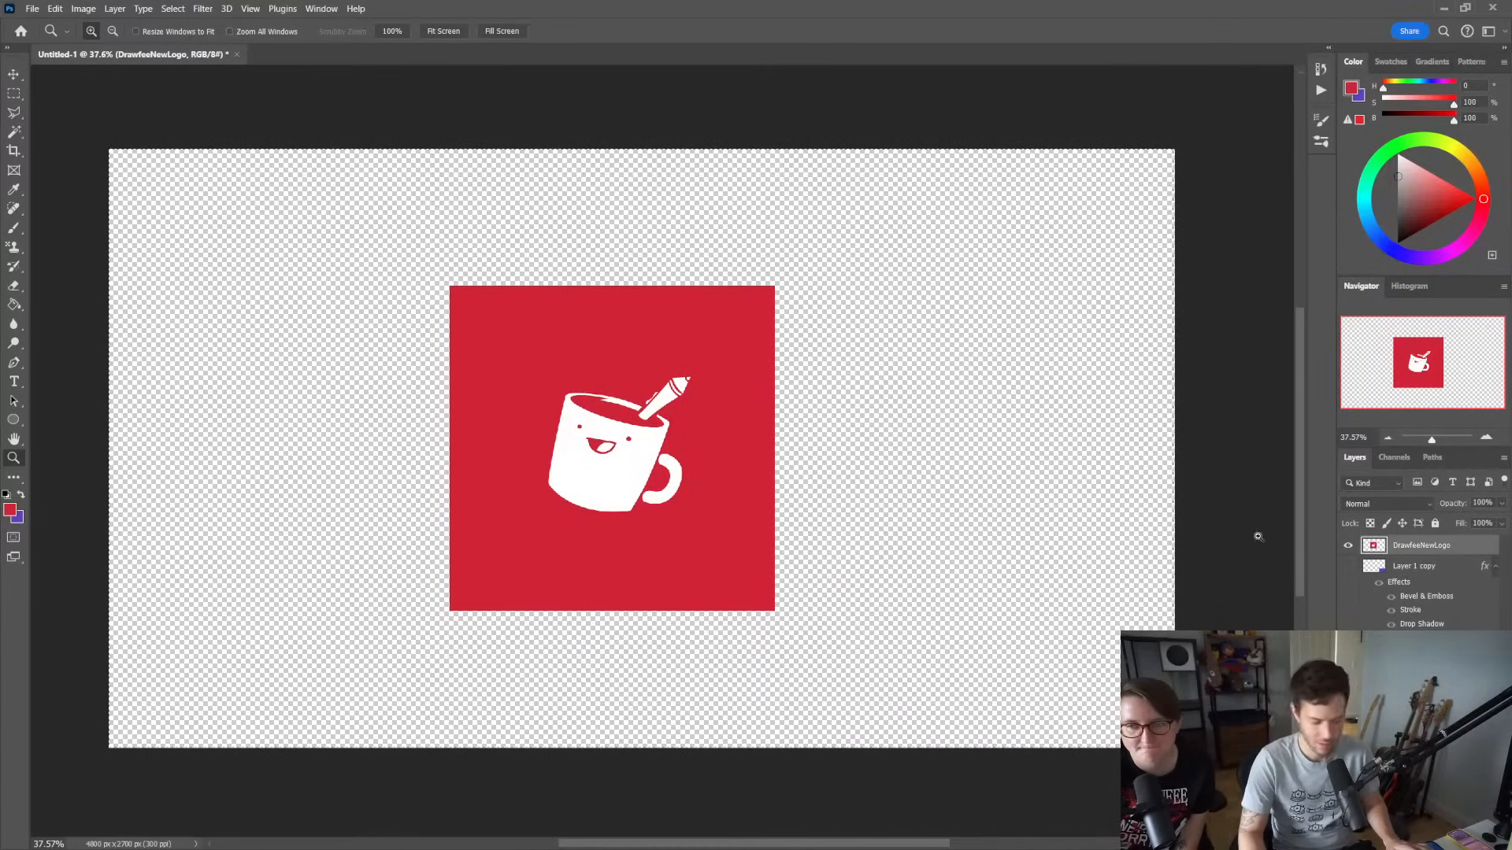
left_click(32, 9)
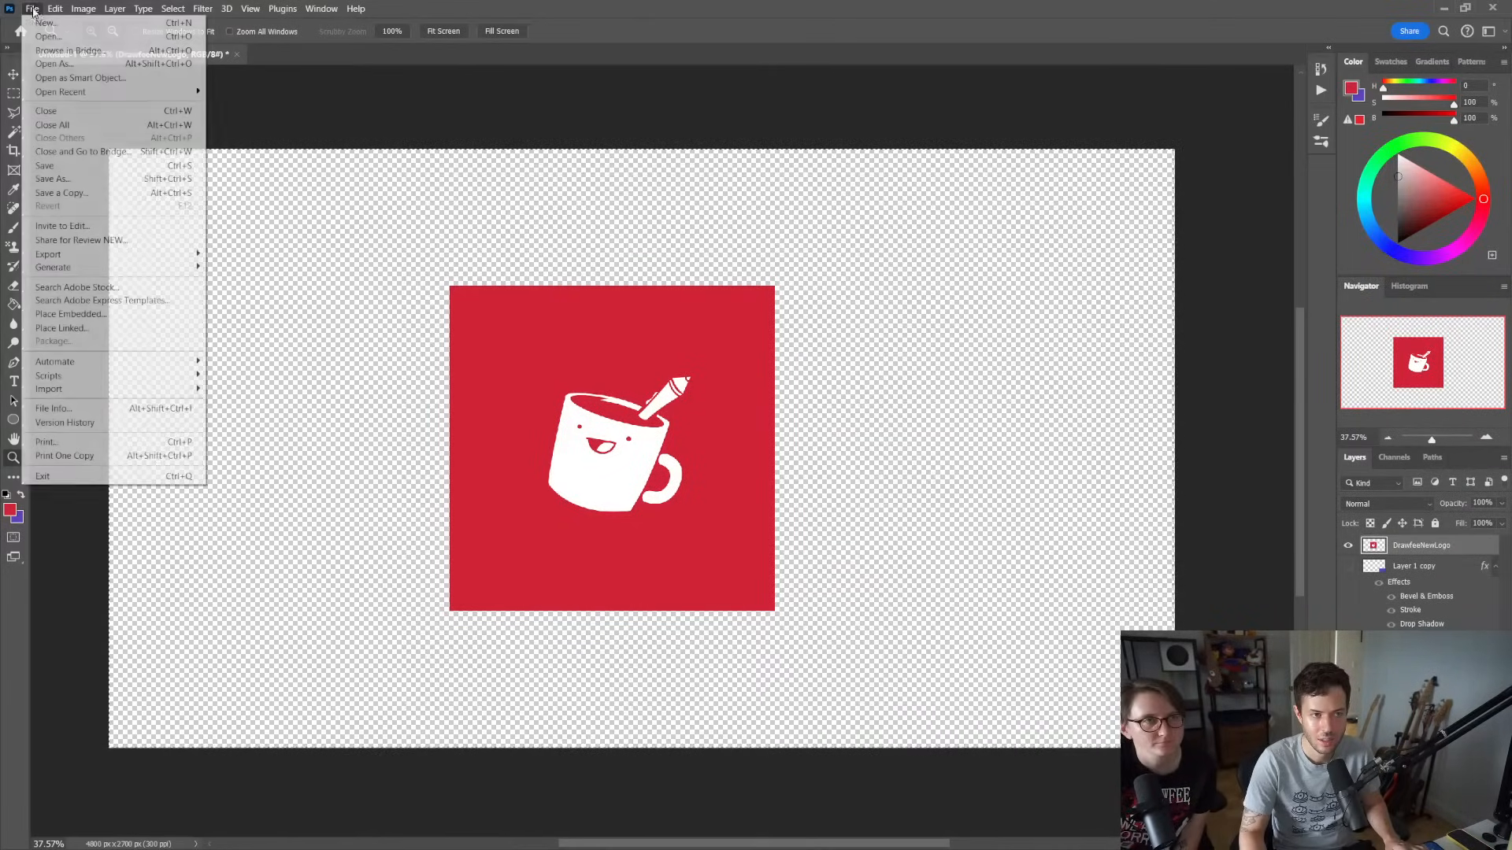
left_click(48, 23)
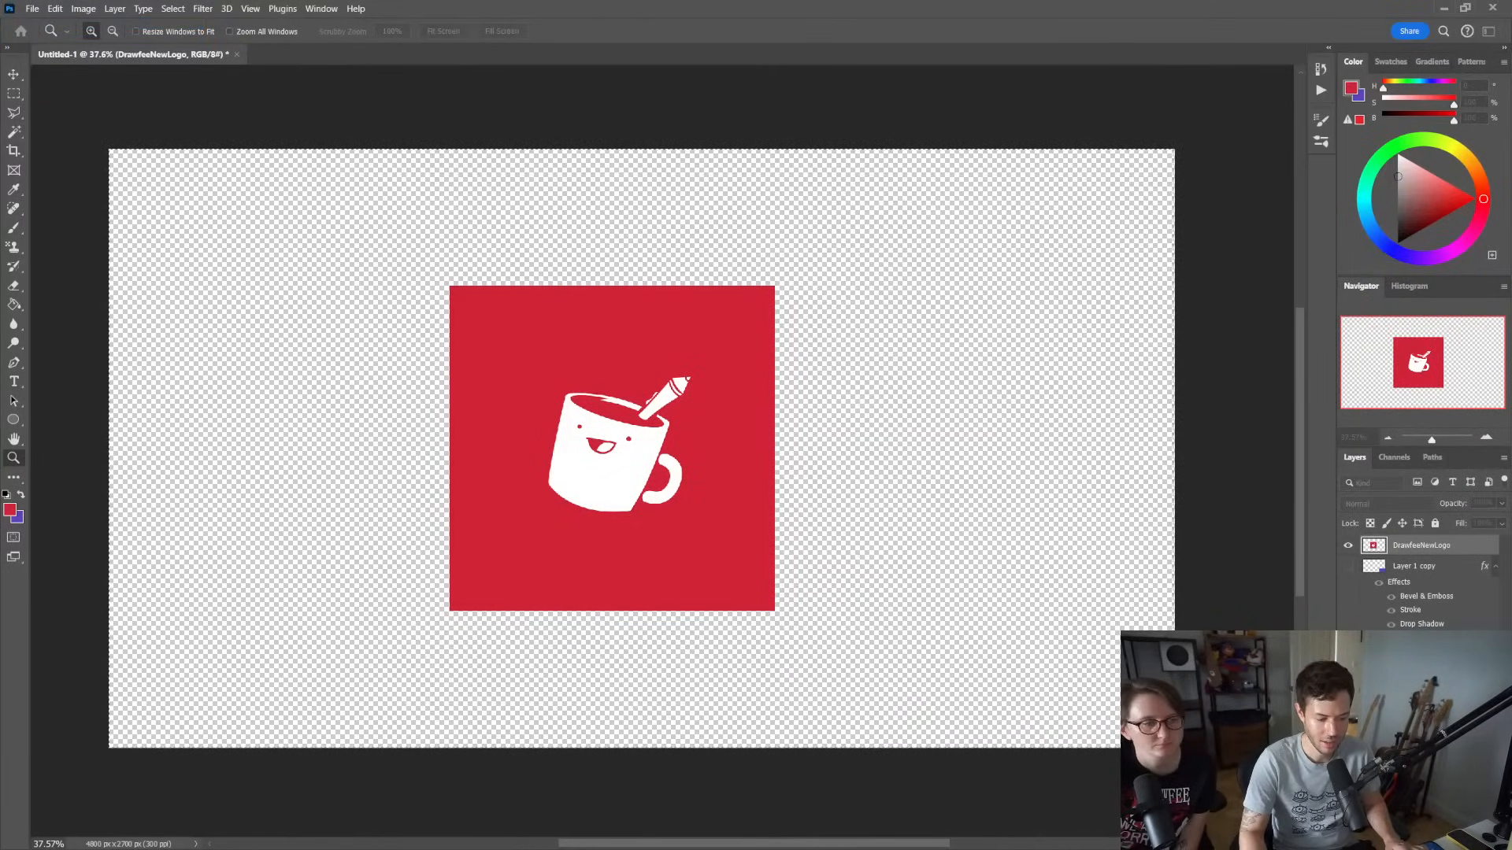
key("Return")
key("ctrl+v")
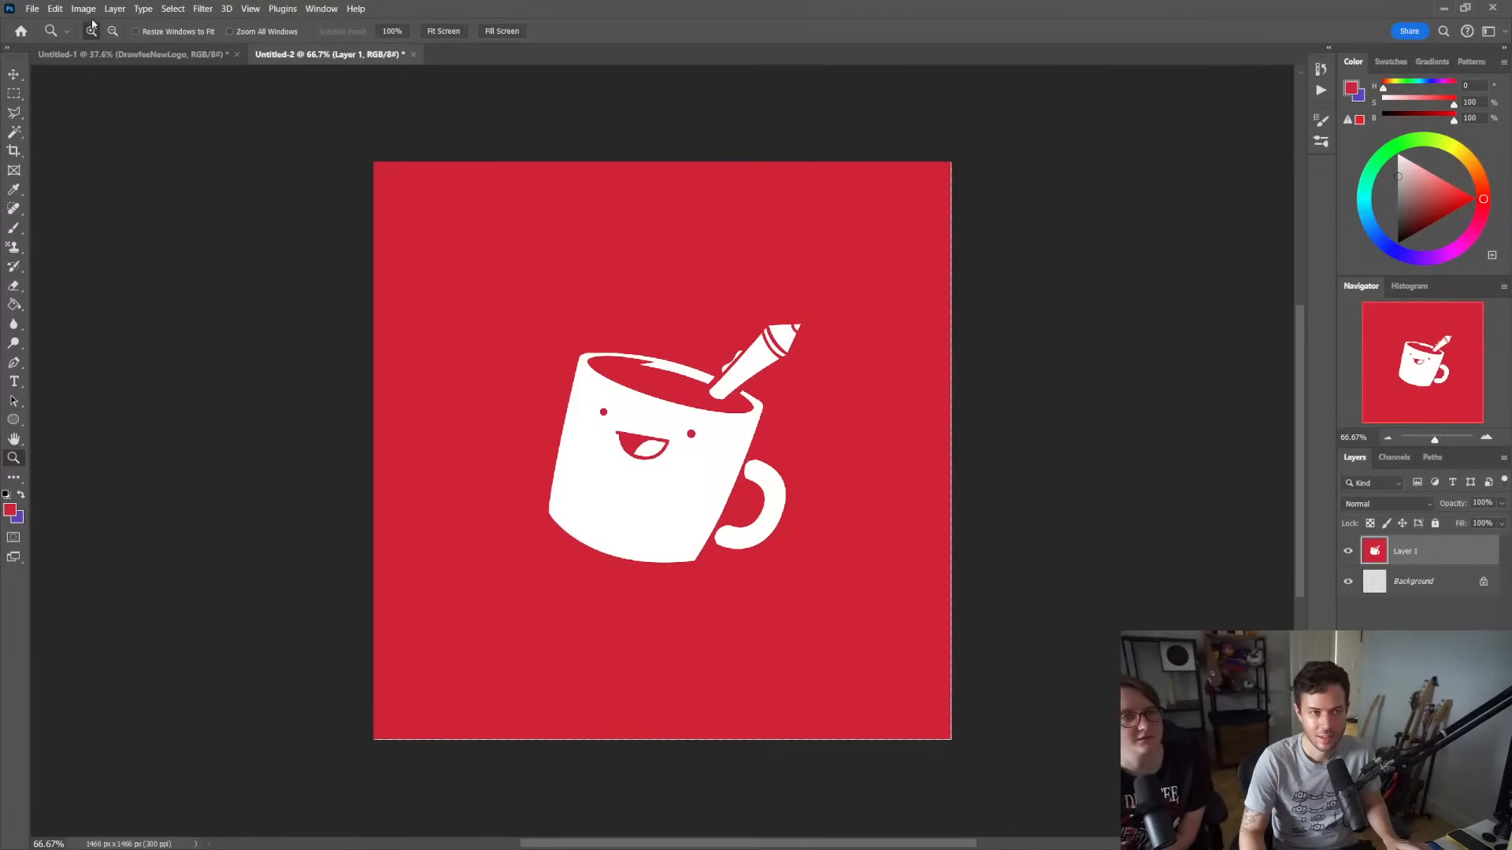
Define the pasted logo square as a pattern named "Drawfee Pat"
left_click(55, 9)
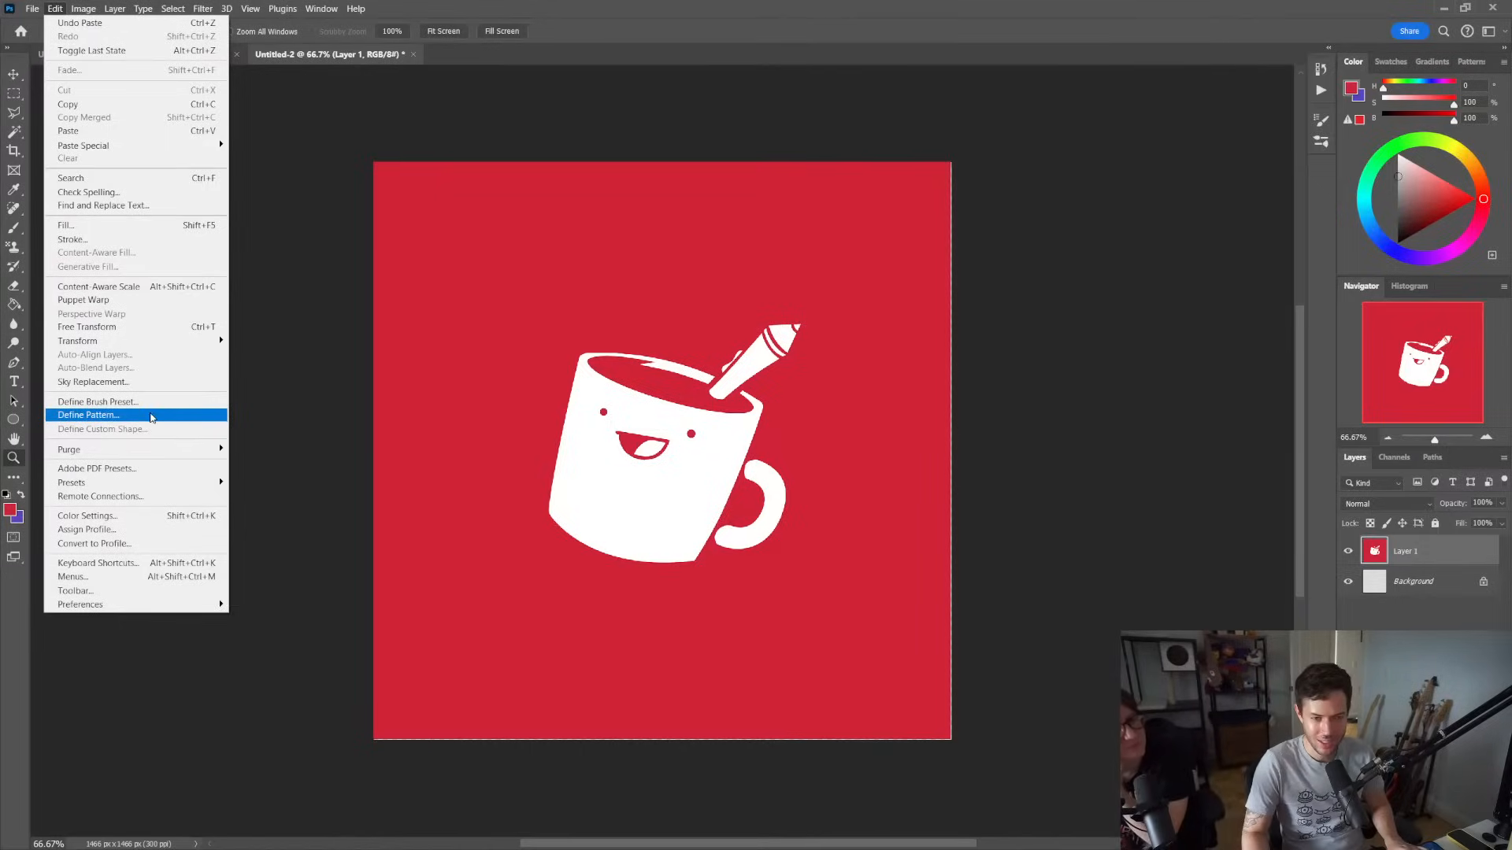
left_click(153, 416)
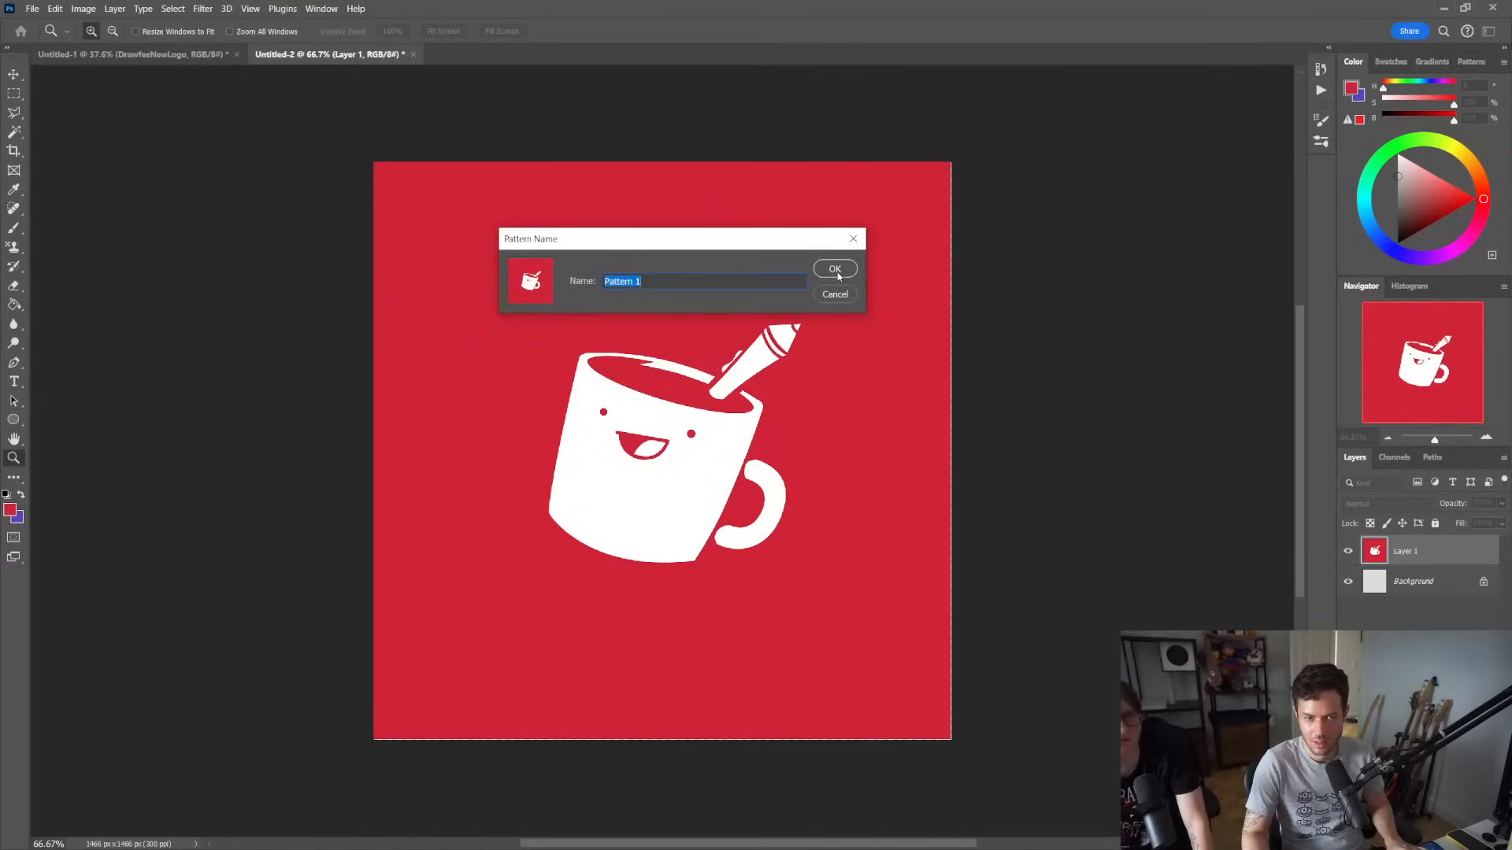
type("Drawfee")
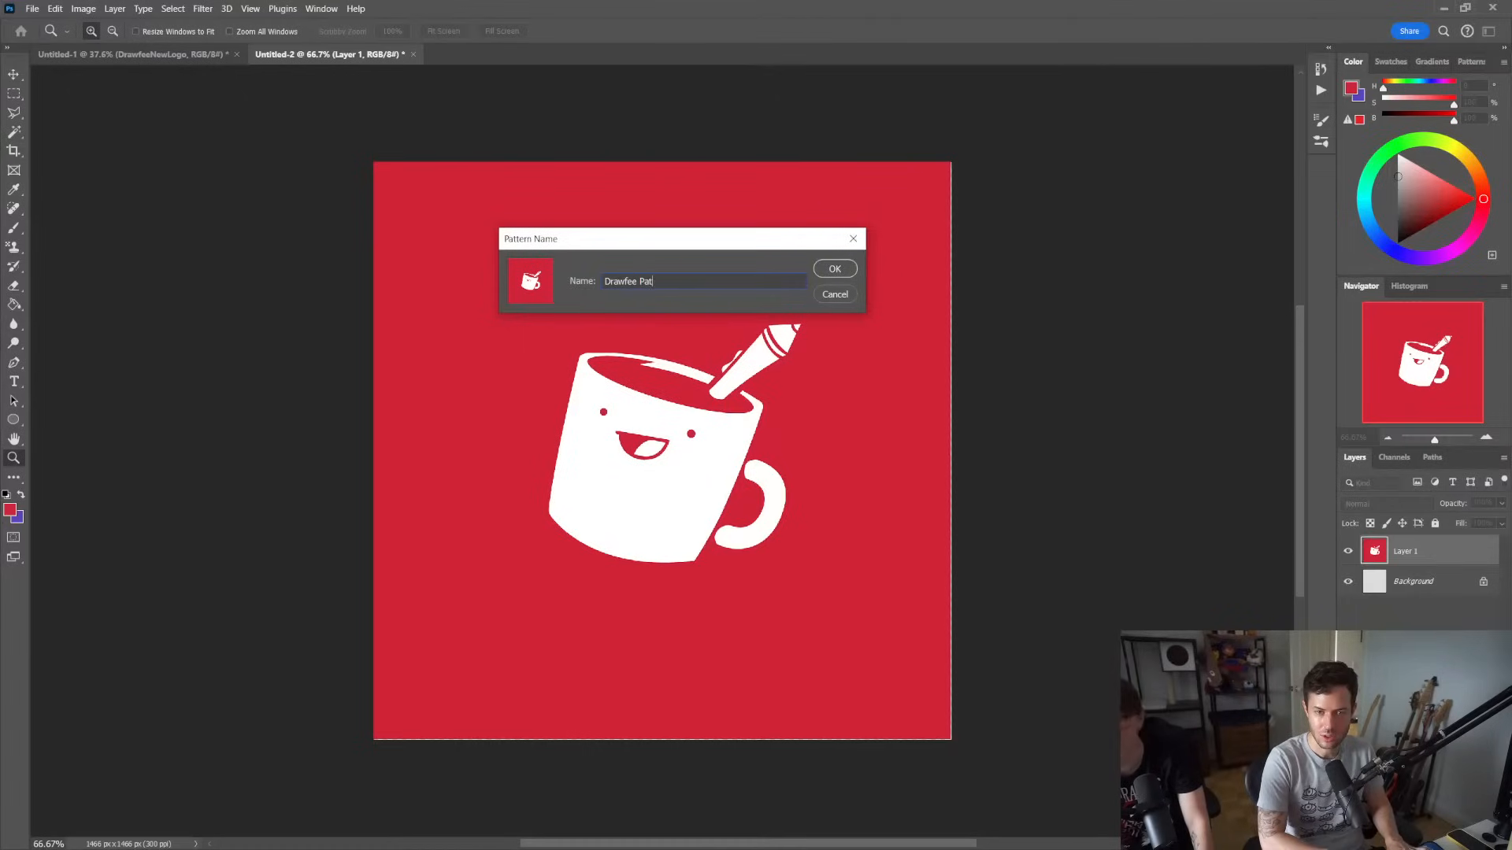
left_click(836, 272)
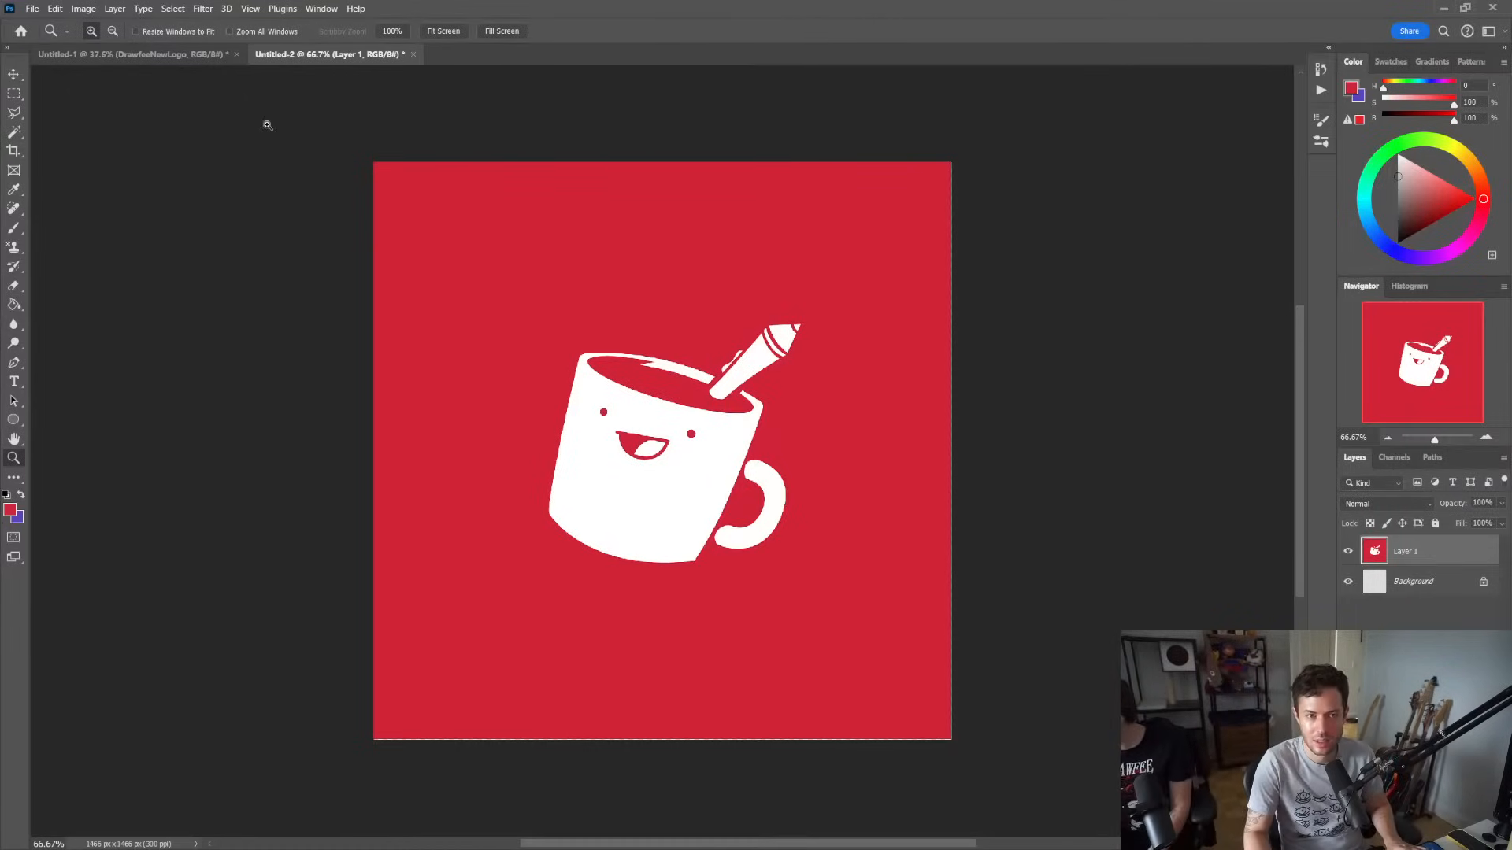
Return to the Untitled-1 document, hide the DrawfeeNewLogo layer and choose the red mug pattern for the Paint Bucket
left_click(131, 58)
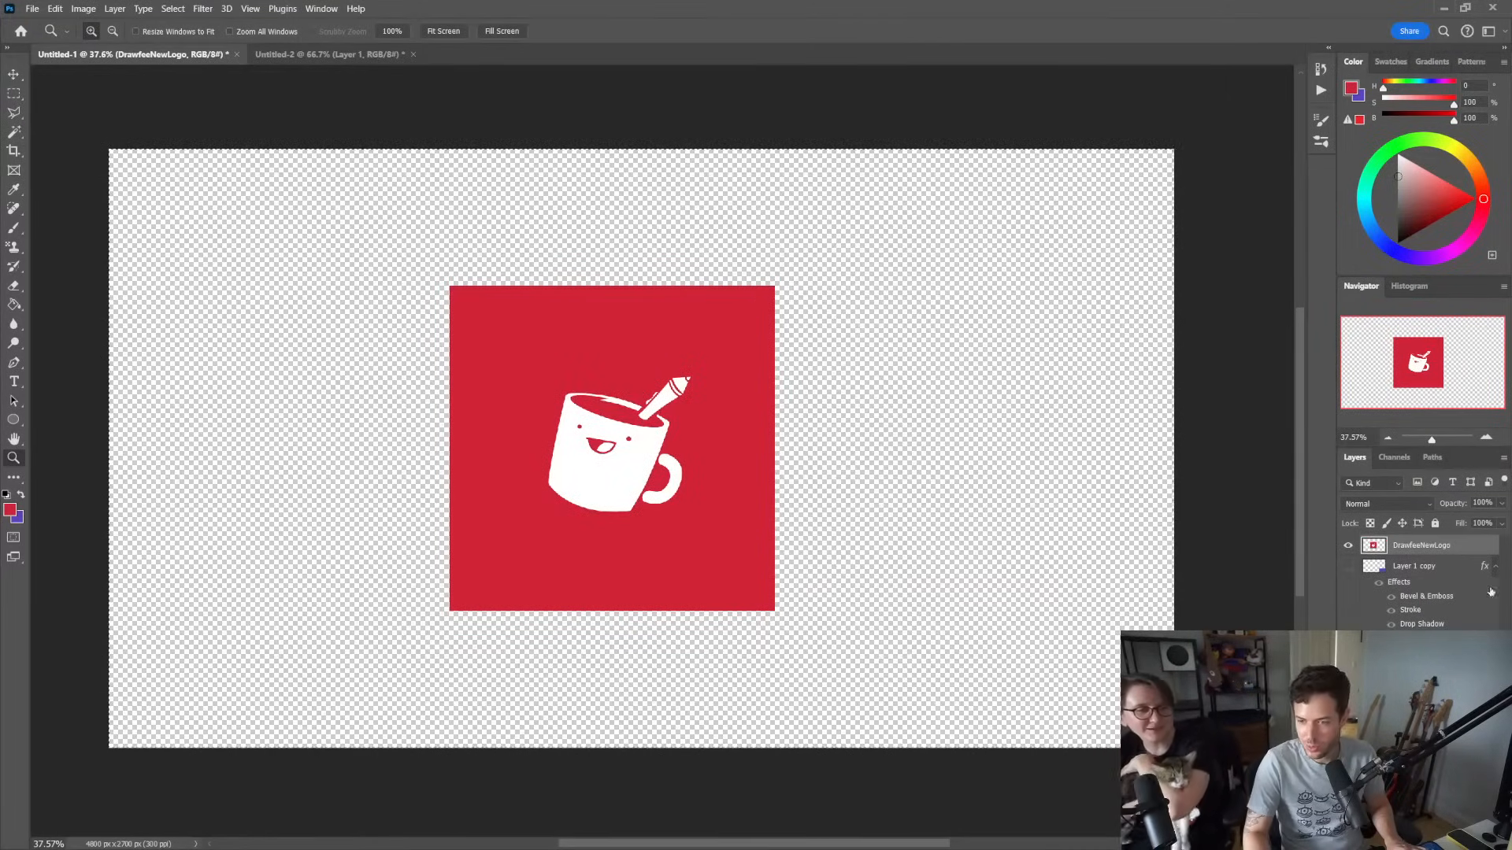
left_click(1349, 549)
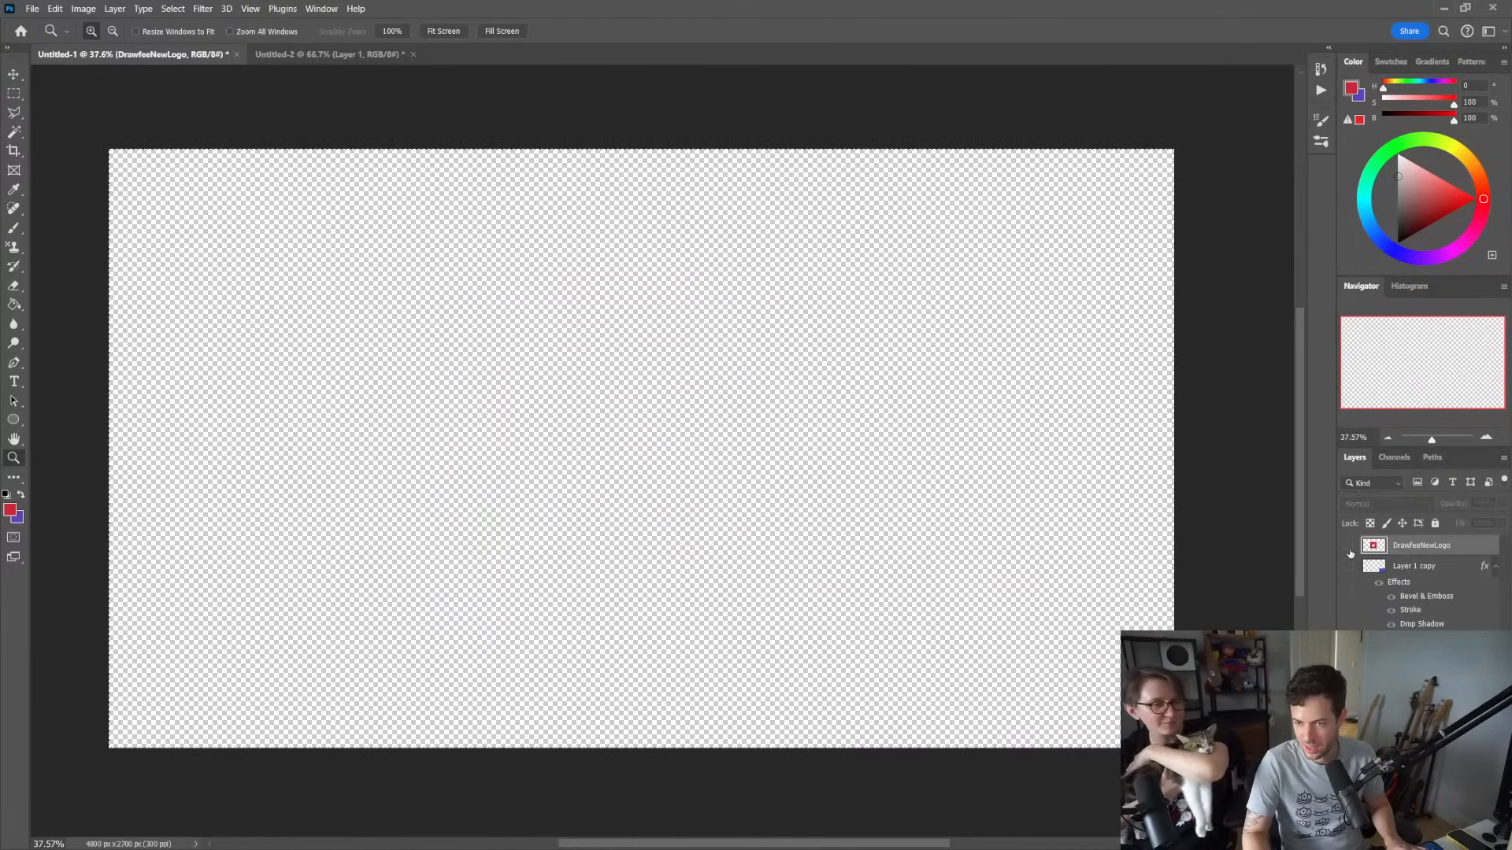
key("g")
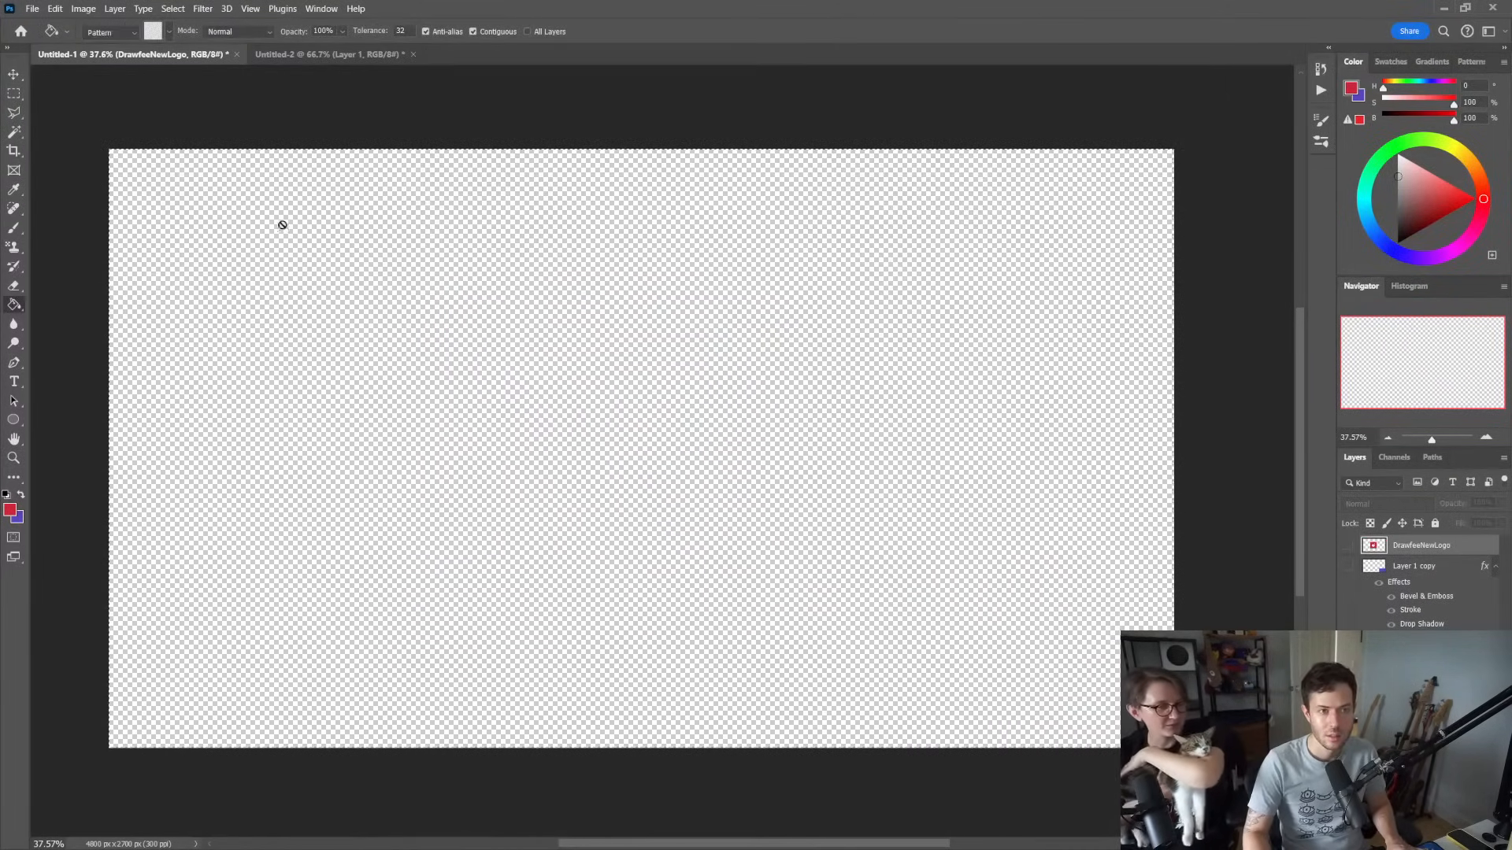
left_click(166, 31)
left_click(105, 146)
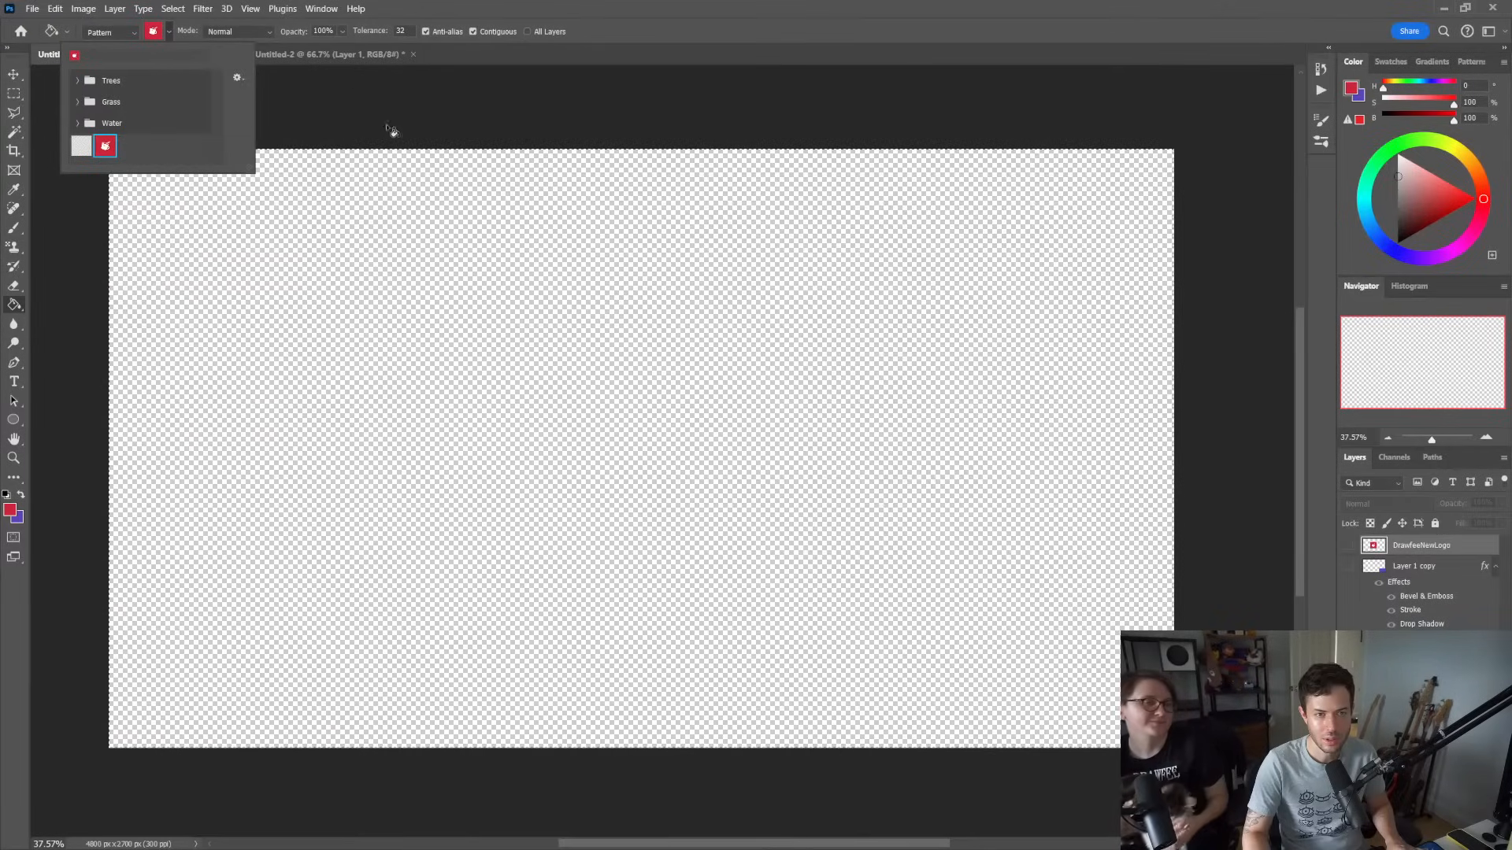
Create a new layer above the Background layer and fill the whole canvas with the red mug pattern
left_click(540, 275)
left_click(780, 317)
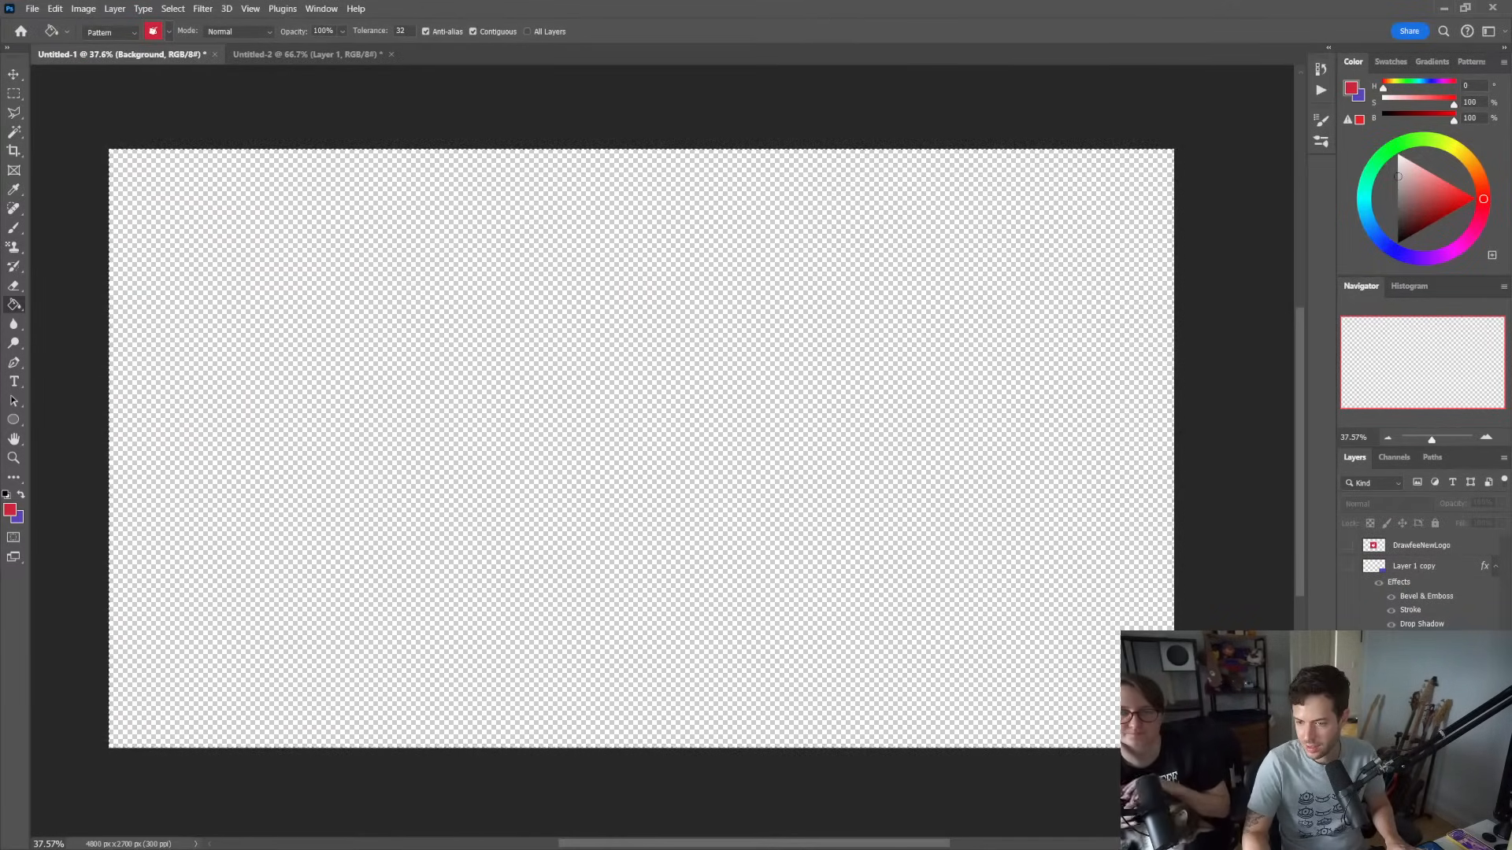
key("ctrl+shift+alt+n")
left_click(797, 532)
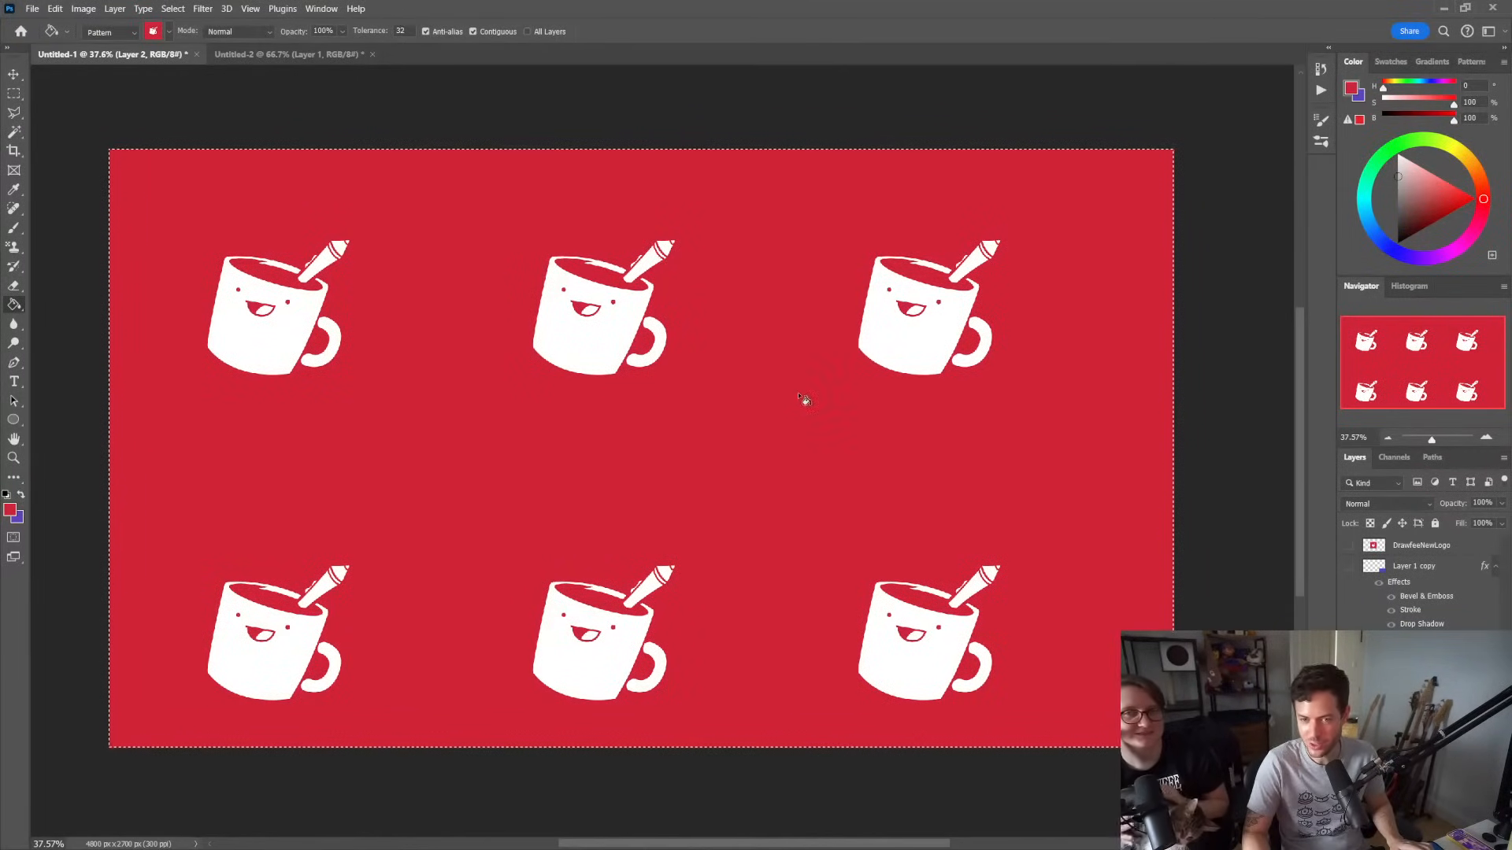
Undo the red mug pattern fill and check the options for the Paint Bucket's patterns
key("ctrl+z")
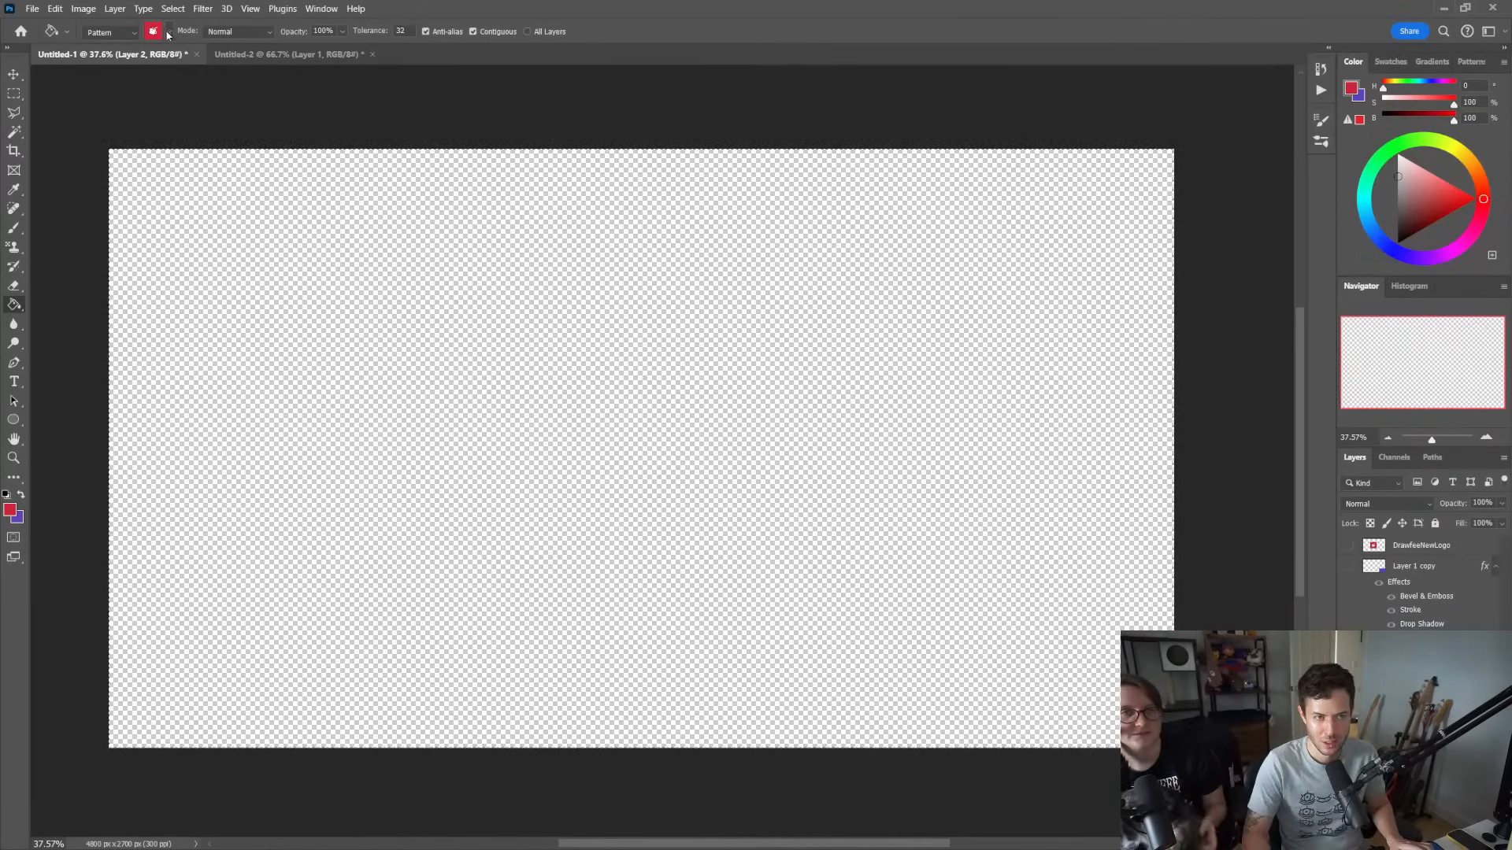
left_click(168, 33)
left_click(237, 77)
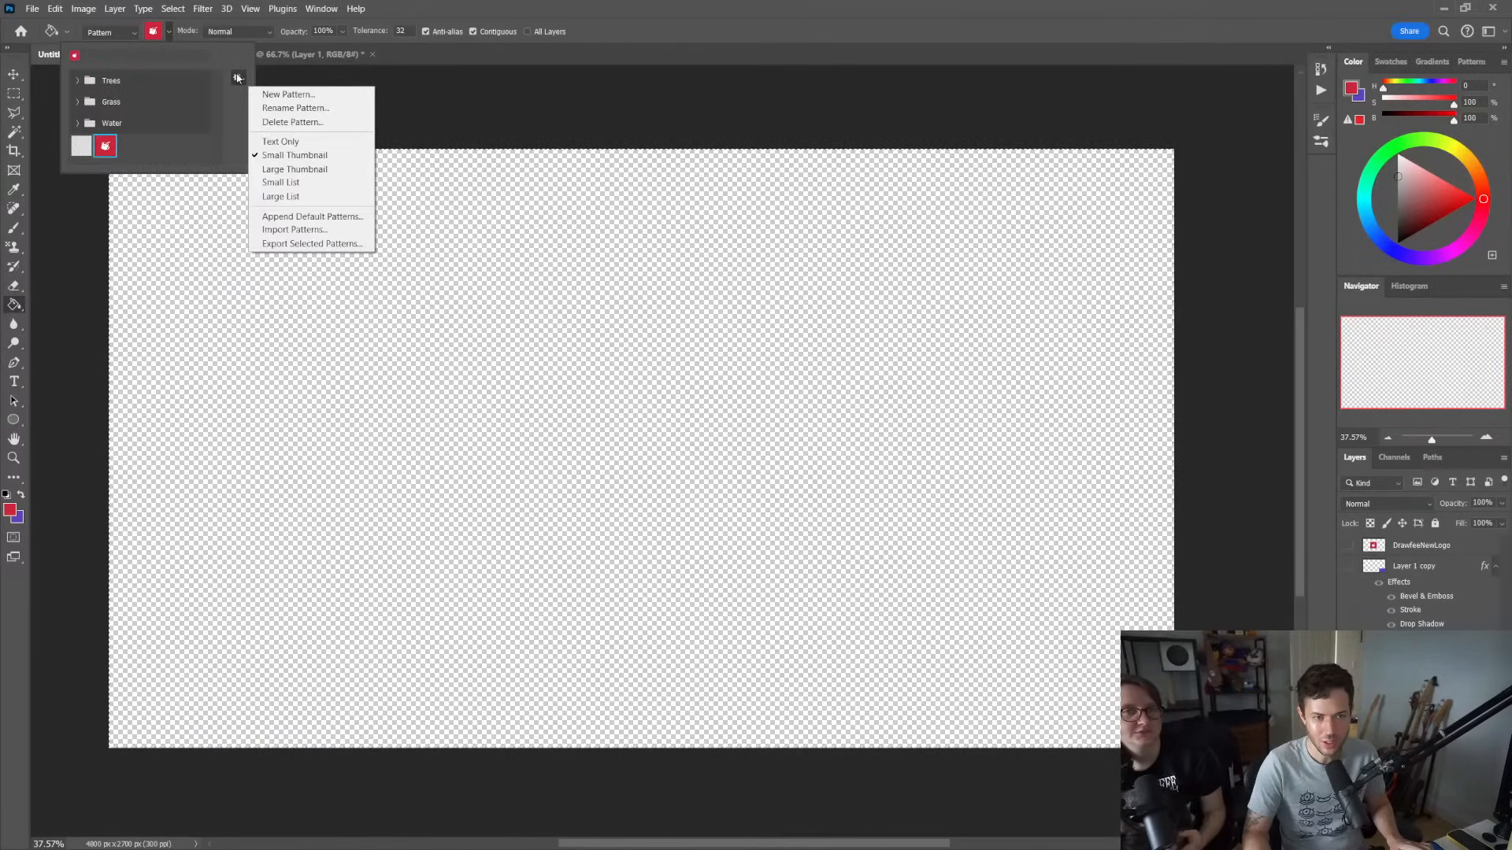
left_click(238, 77)
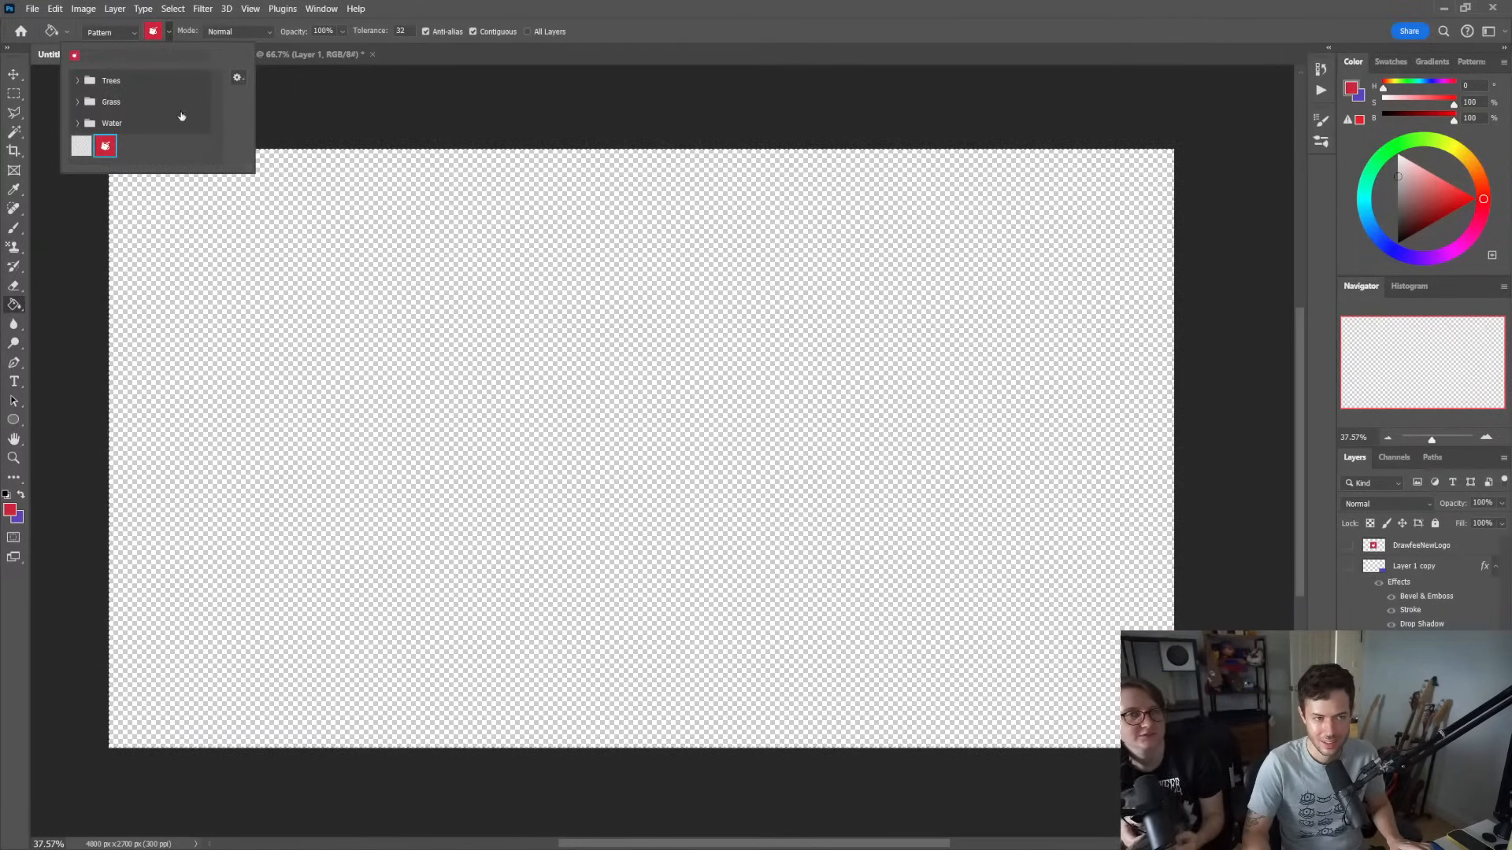
Refill the canvas with the red mug pattern and try to resize the filled layer with Free Transform
left_click(426, 180)
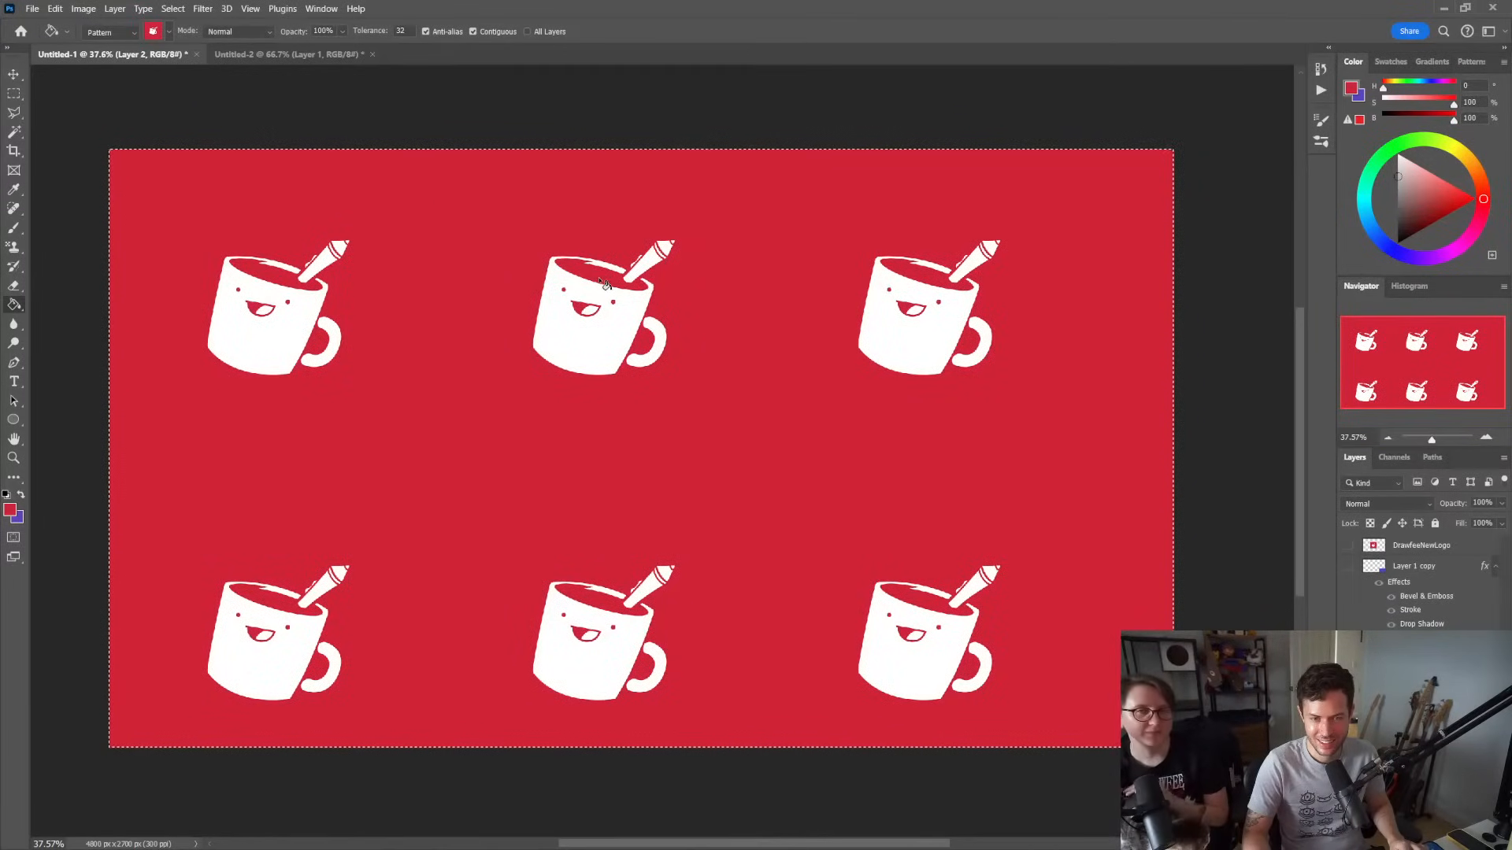
key("ctrl+t")
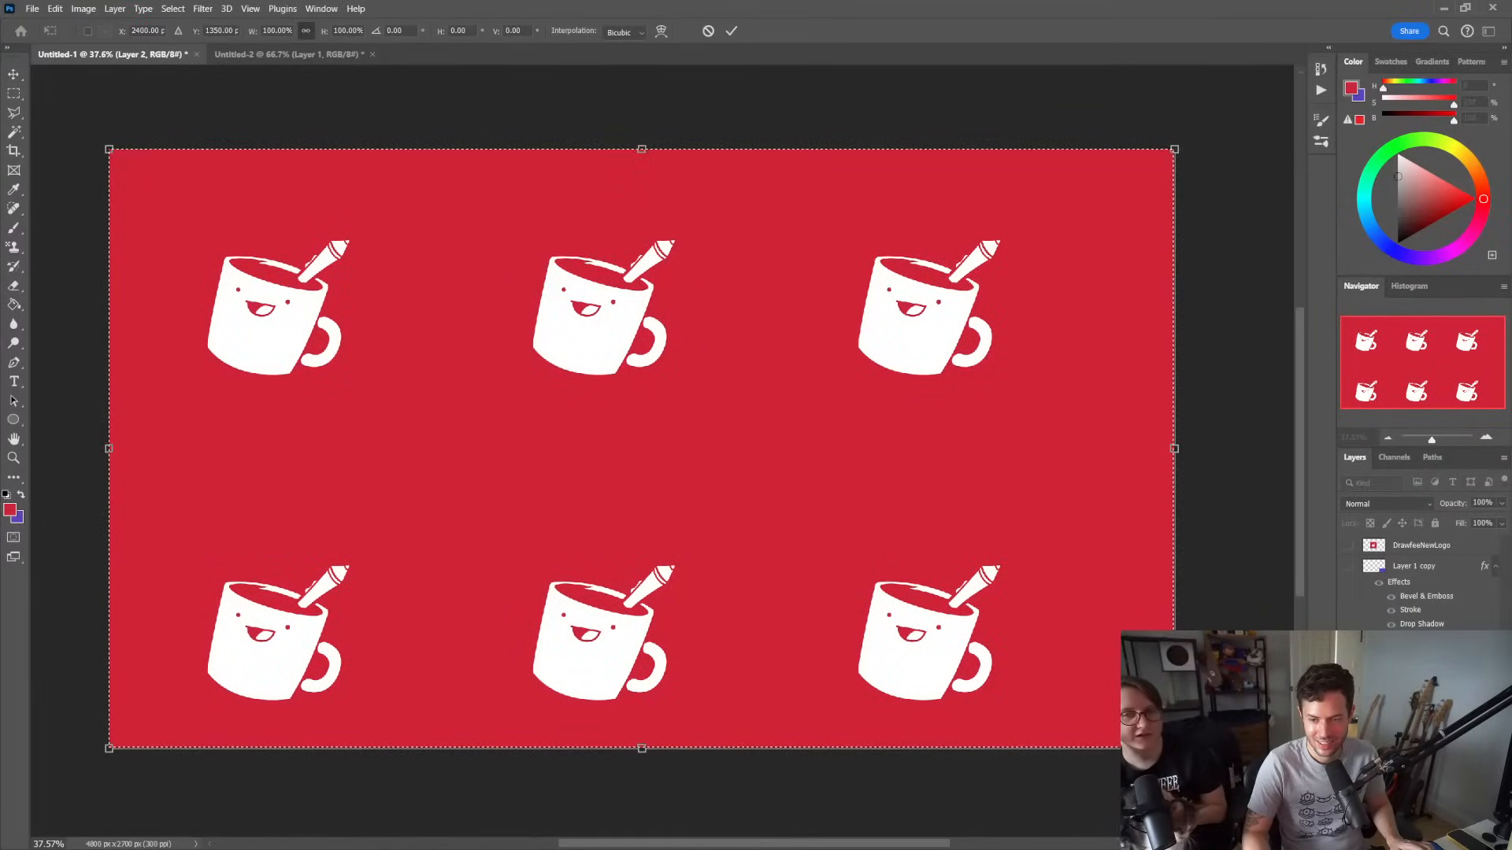
mouse_move(1174, 748)
left_mouse_down()
mouse_move(1047, 666)
mouse_move(1174, 748)
left_mouse_up()
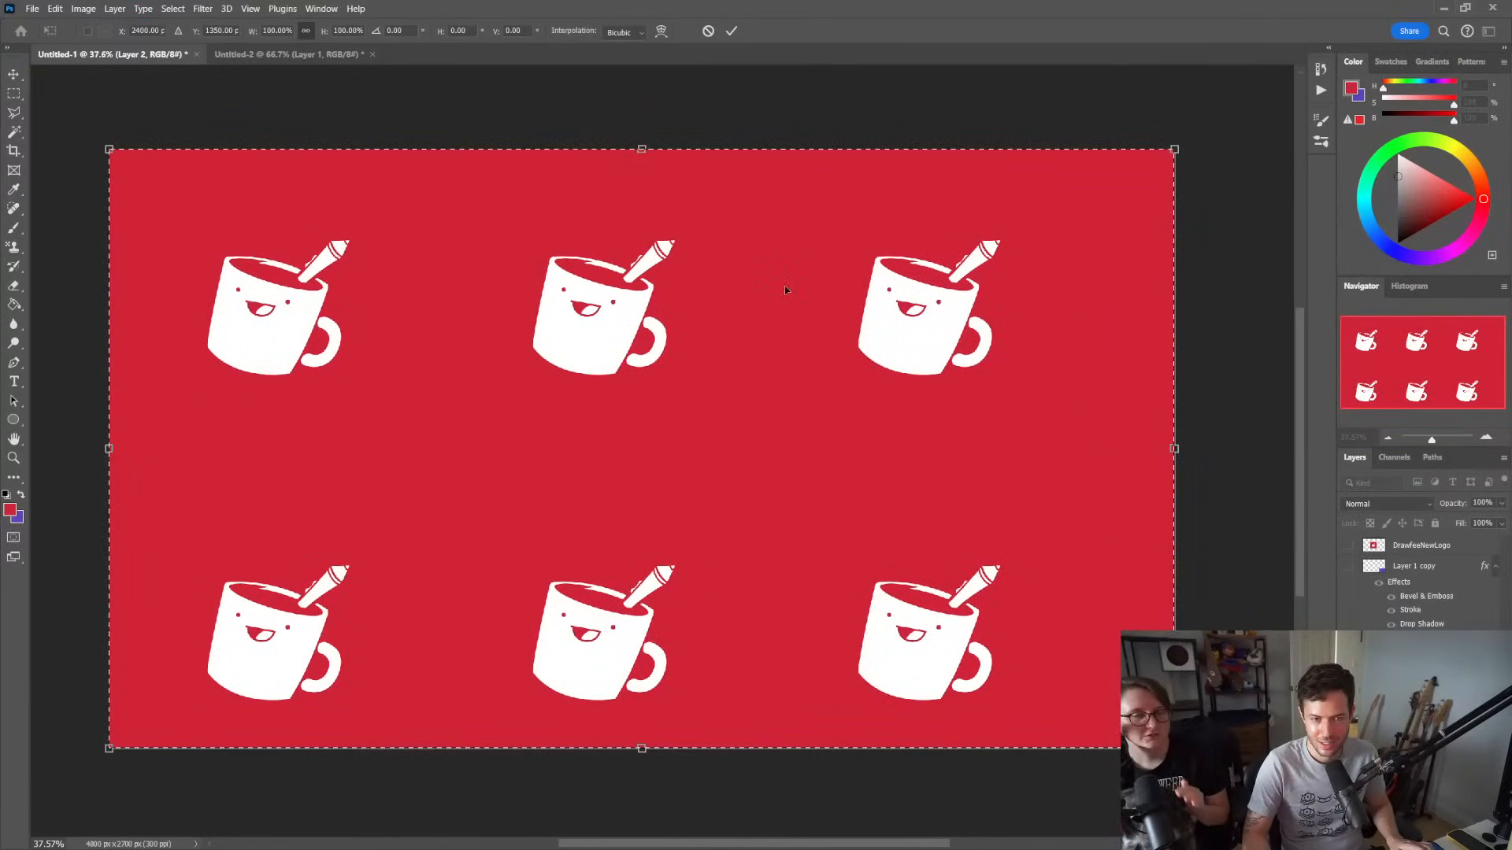
left_click(708, 30)
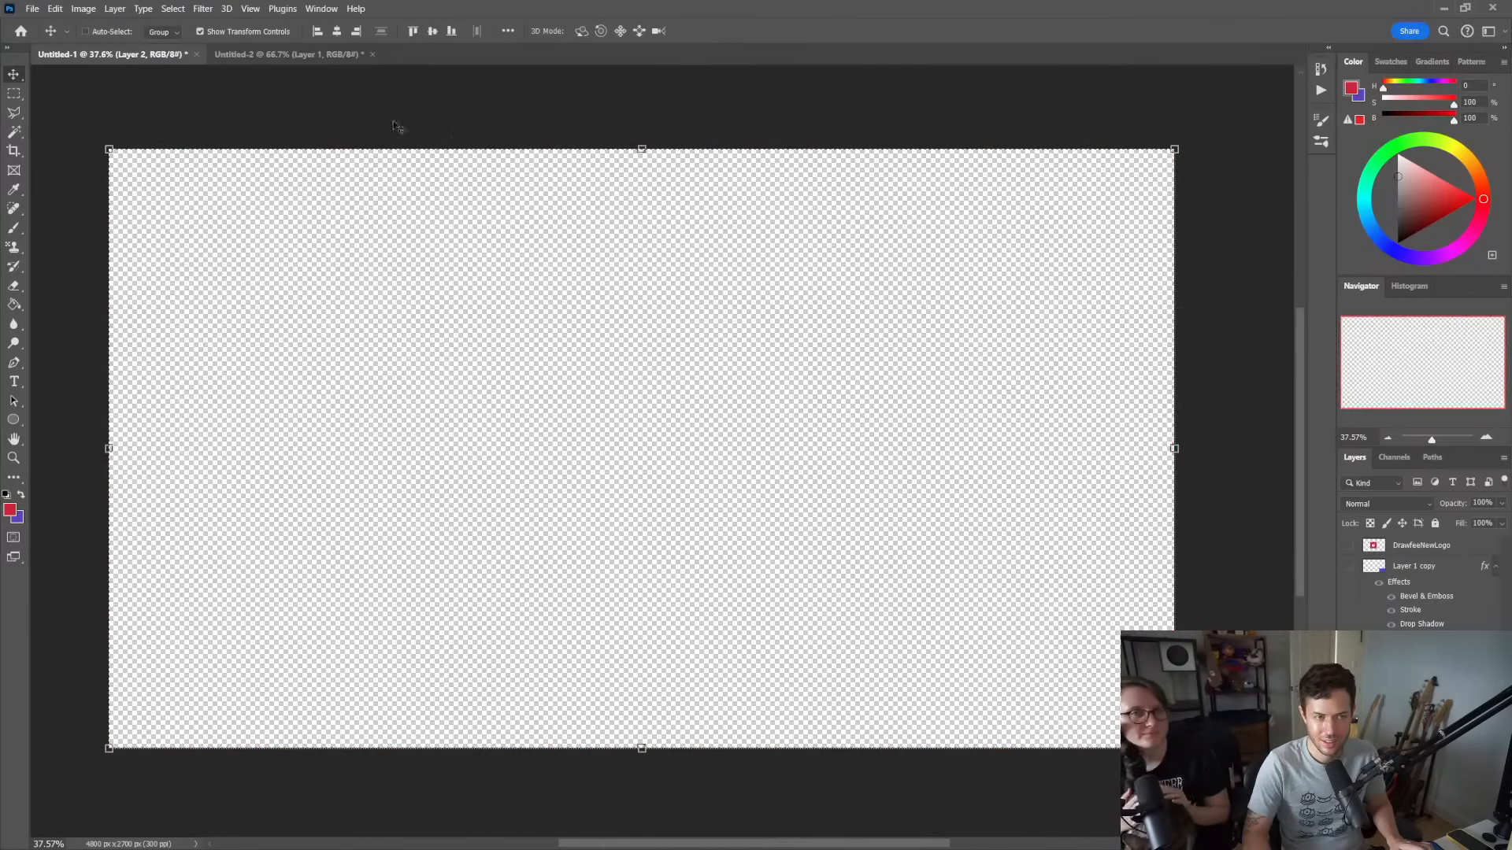
Return to the Paint Bucket and examine which commands are available for the selected red mug pattern
key("g")
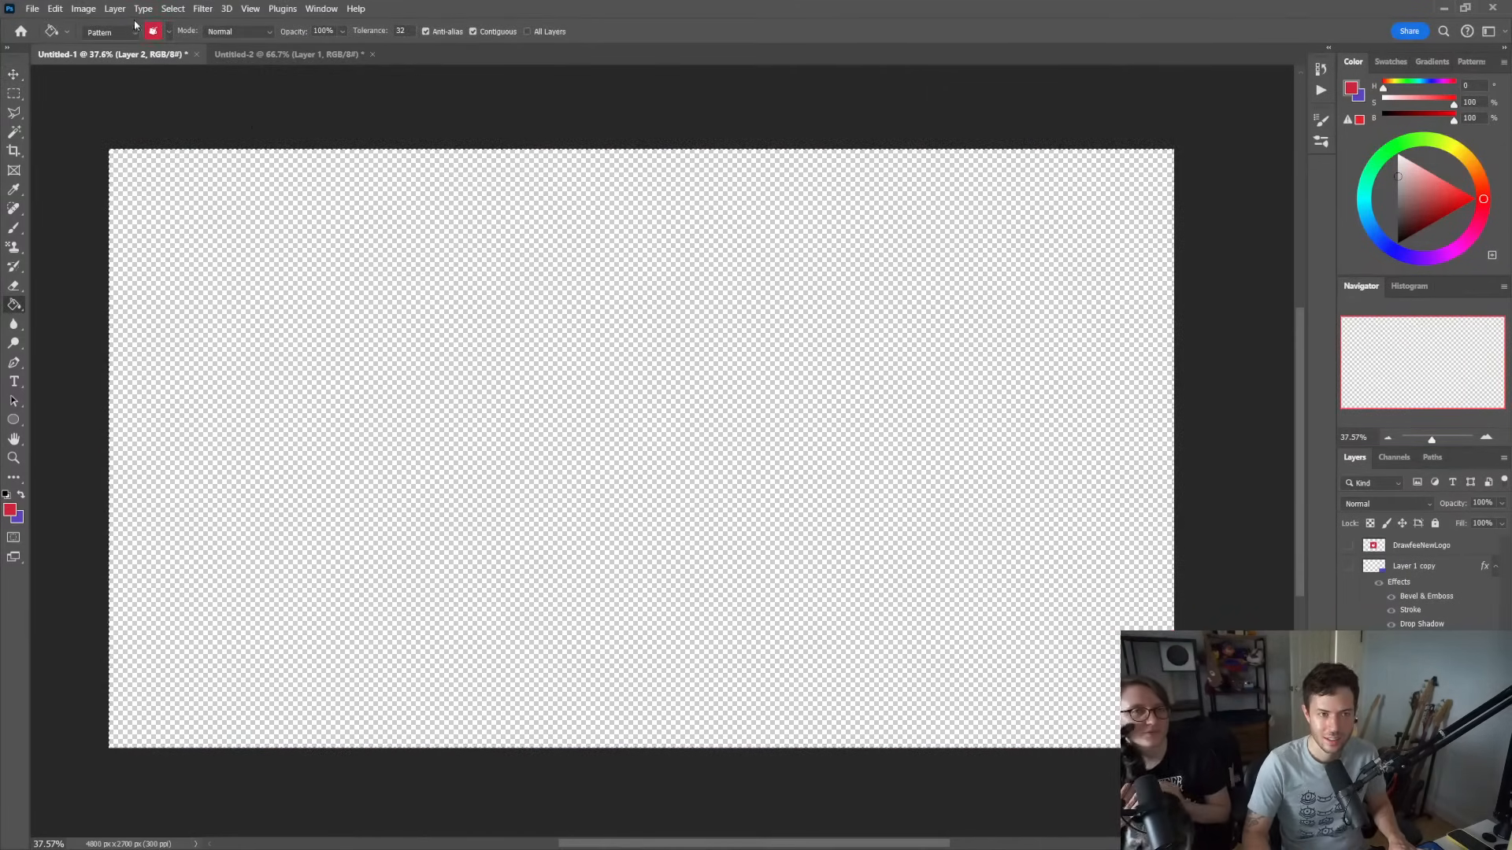
left_click(154, 31)
right_click(106, 144)
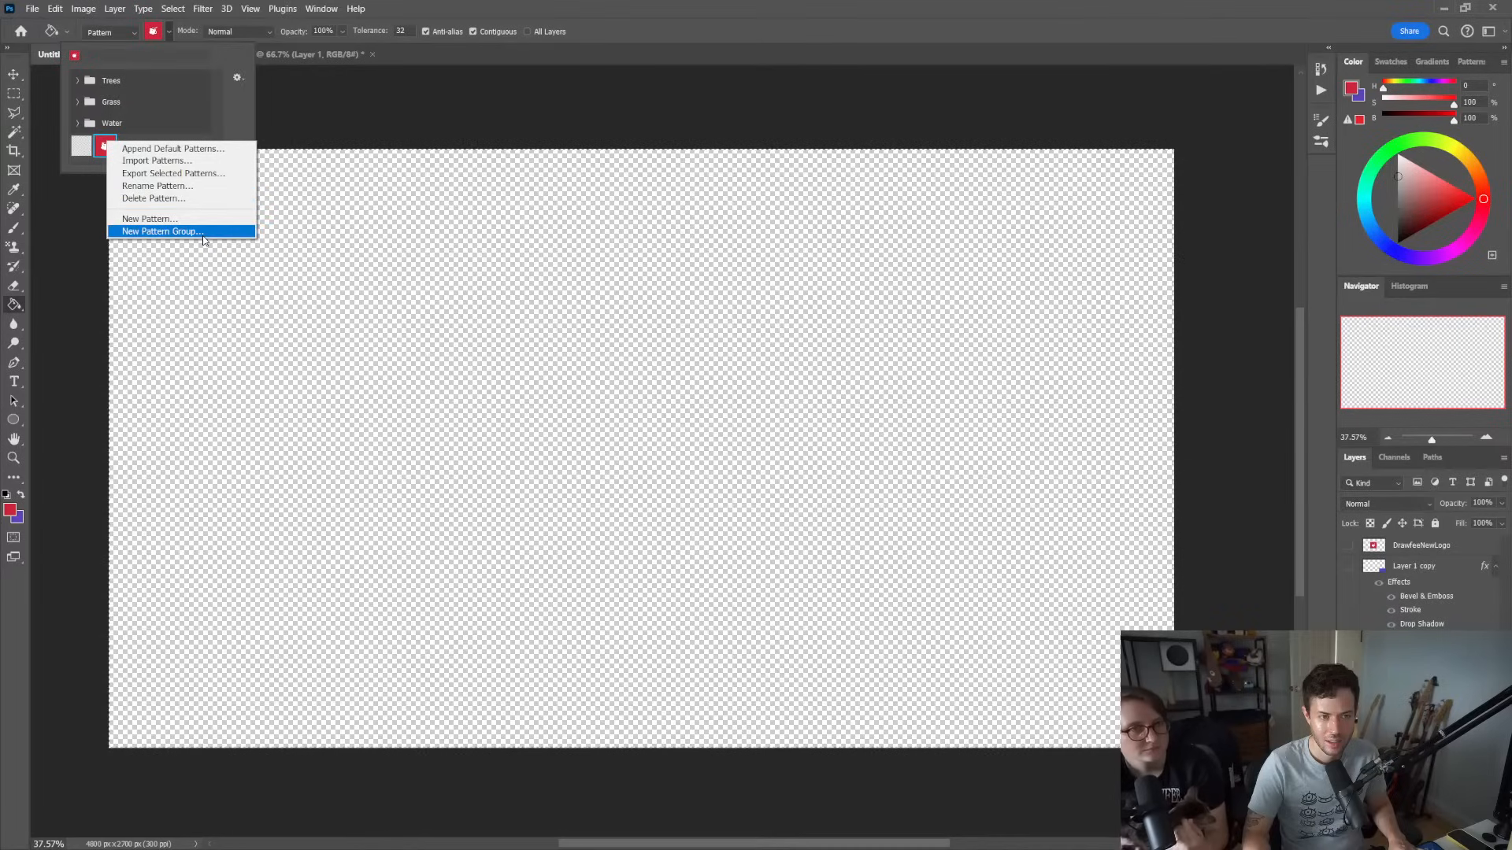
left_click(233, 121)
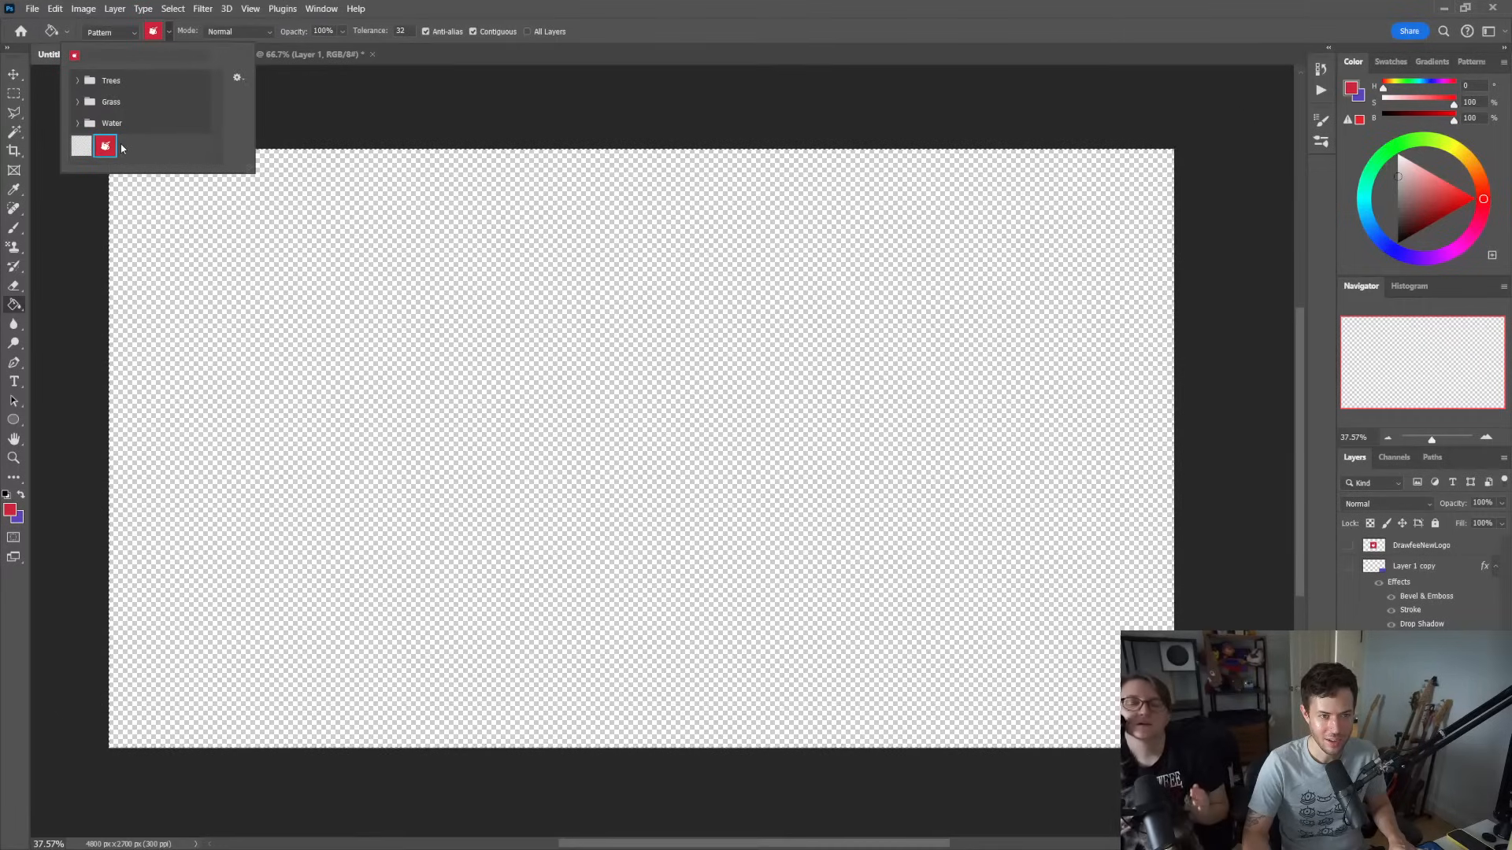
left_click(237, 77)
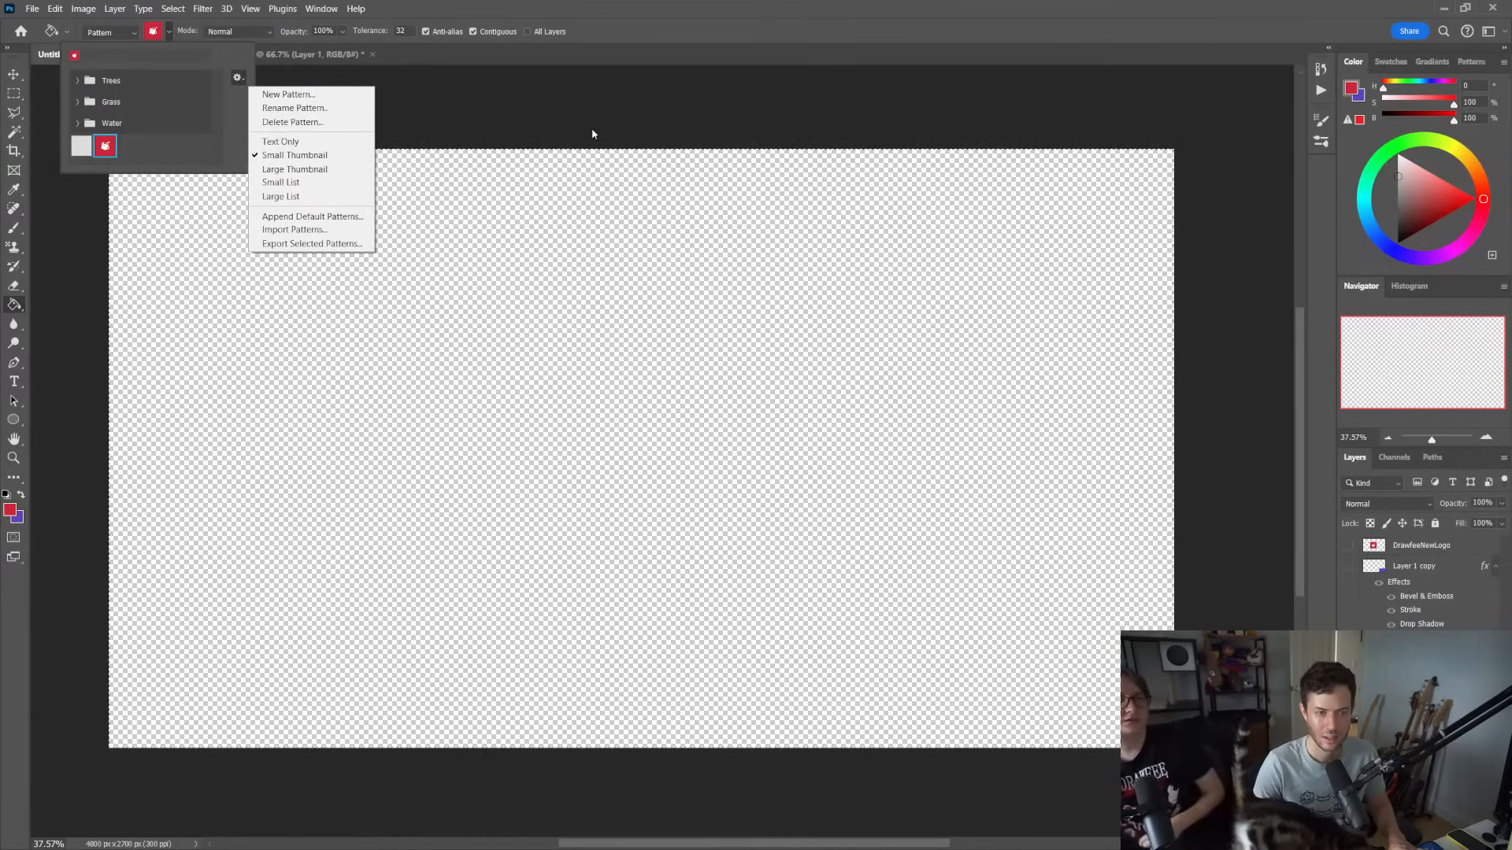
left_click(550, 116)
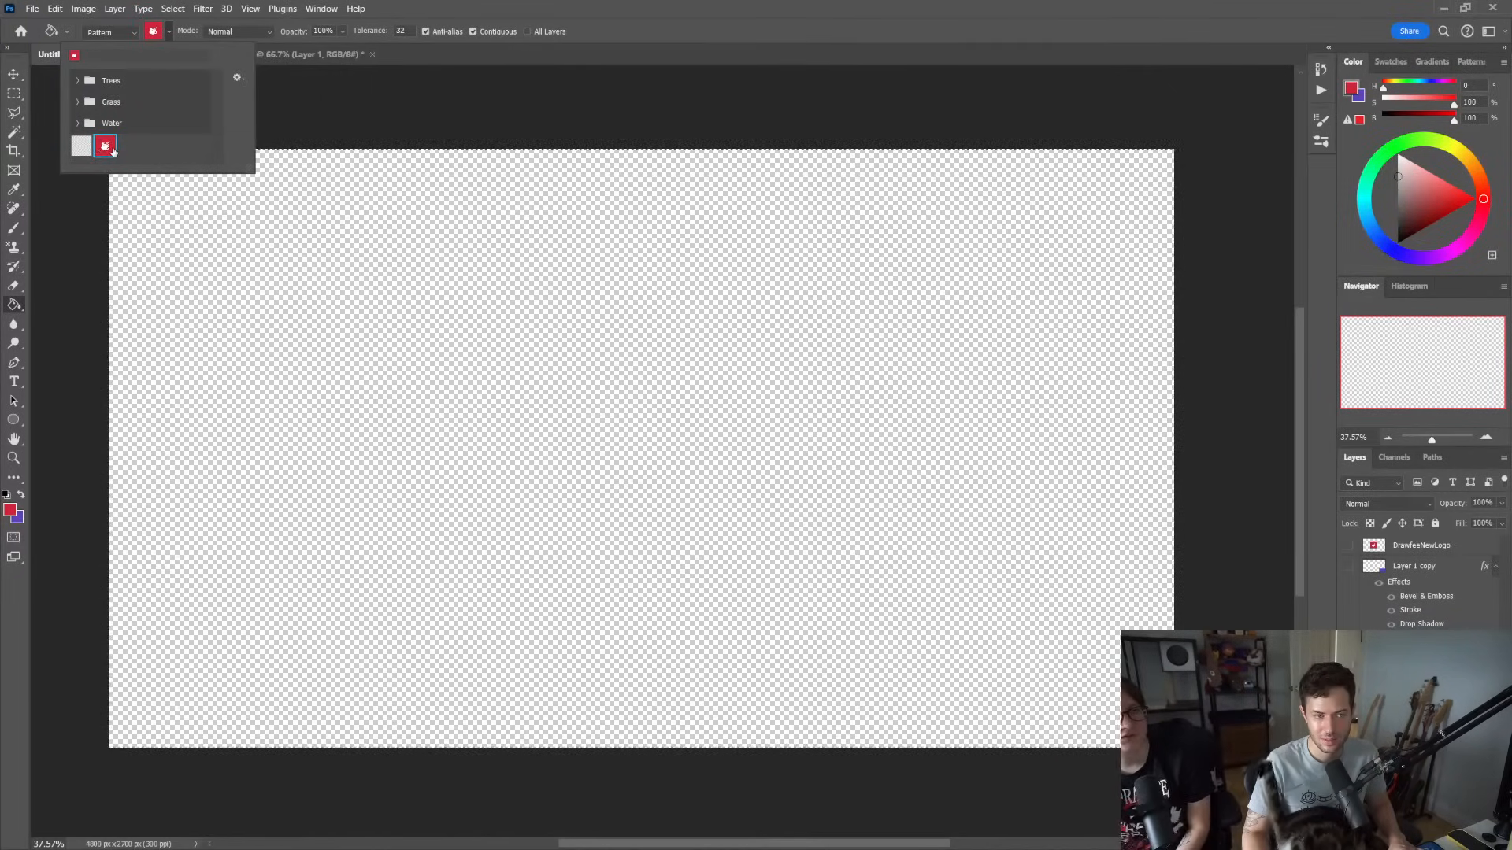
left_click(81, 150)
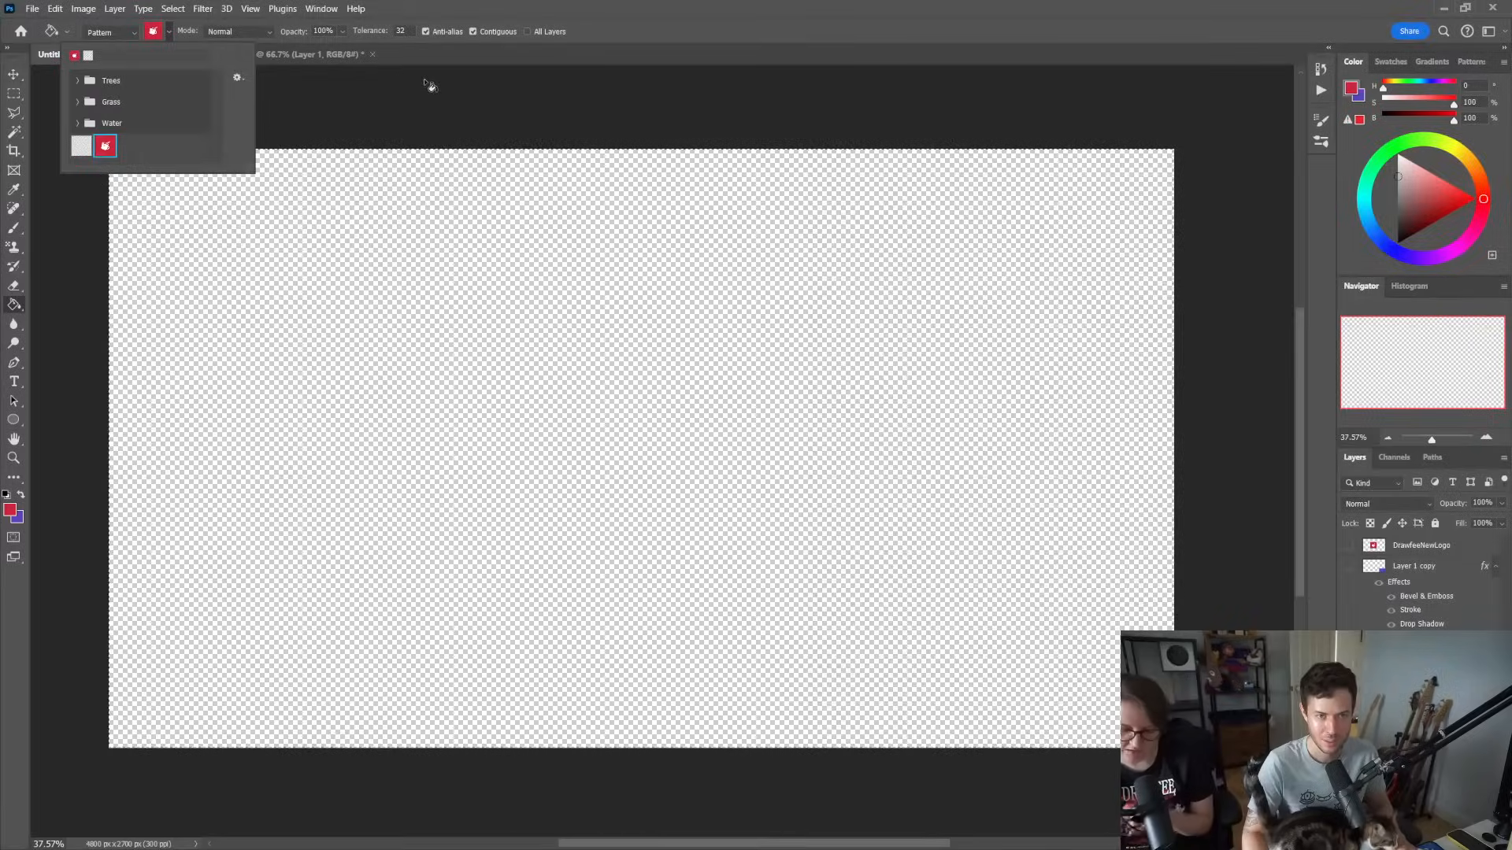
left_click(432, 50)
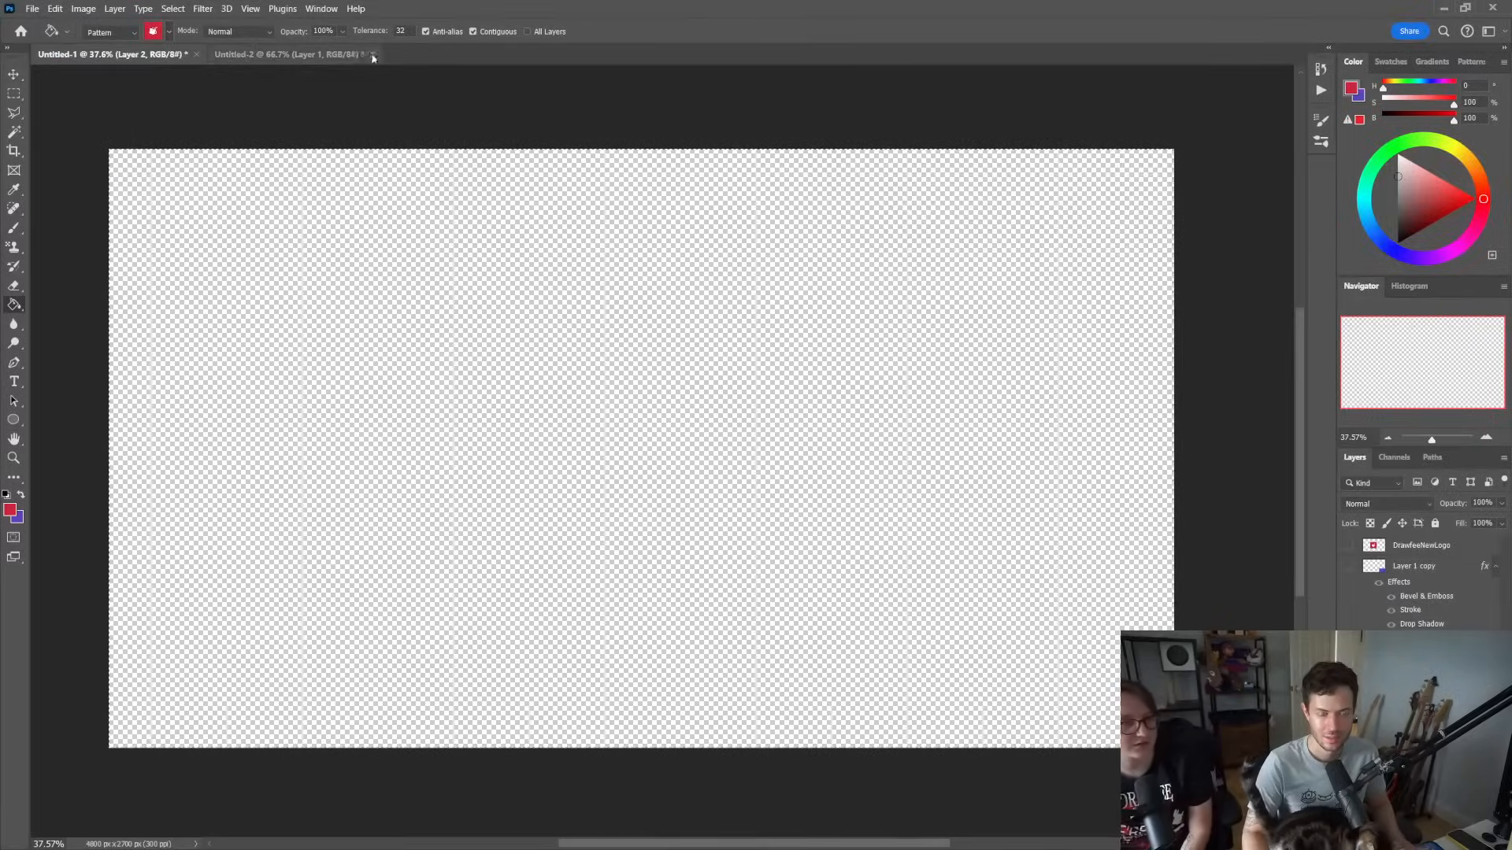
left_click(337, 55)
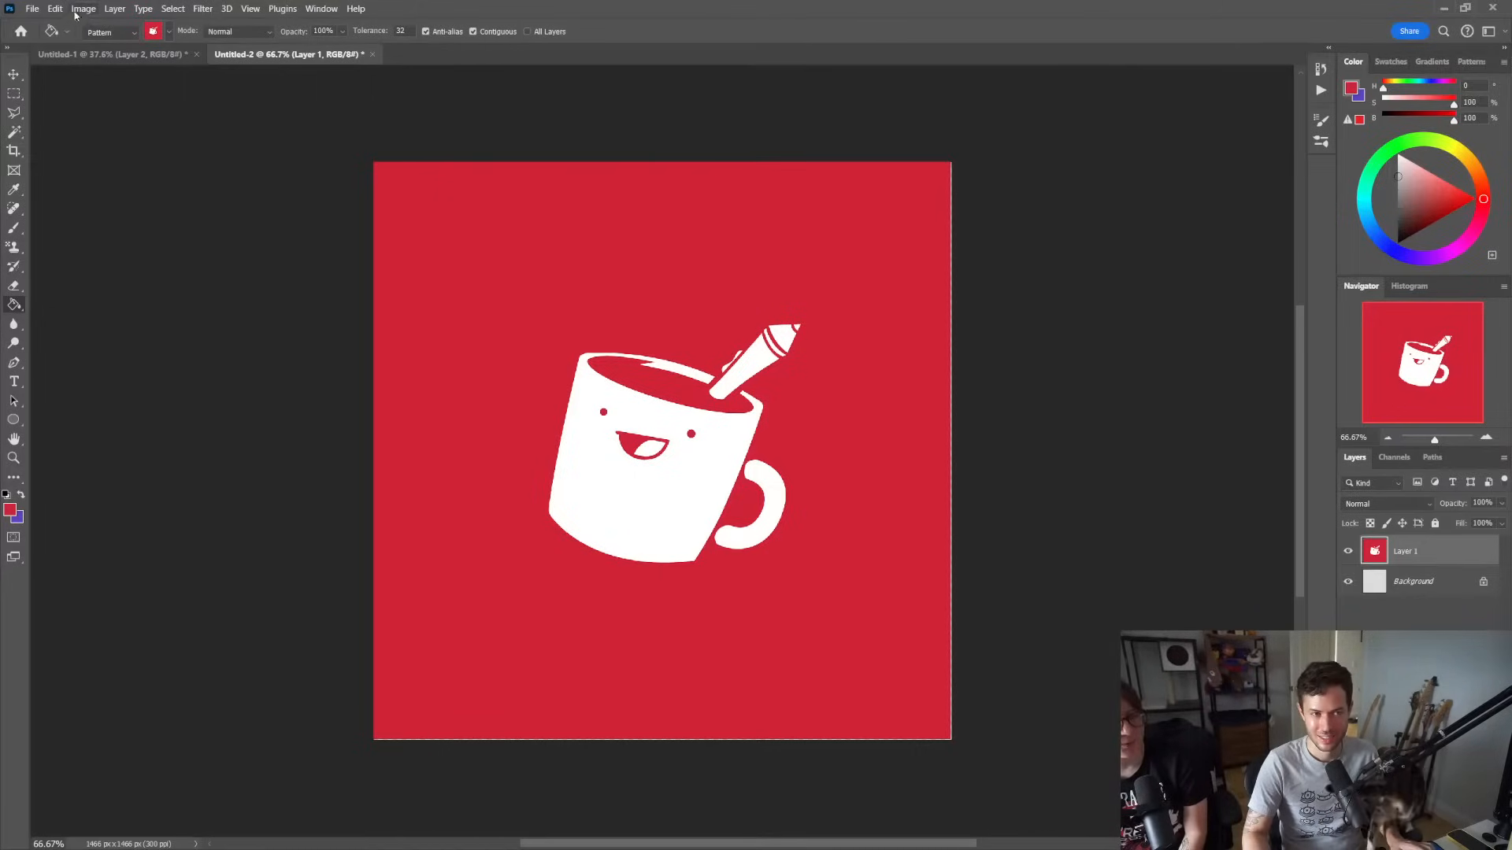
left_click(110, 54)
left_click(67, 32)
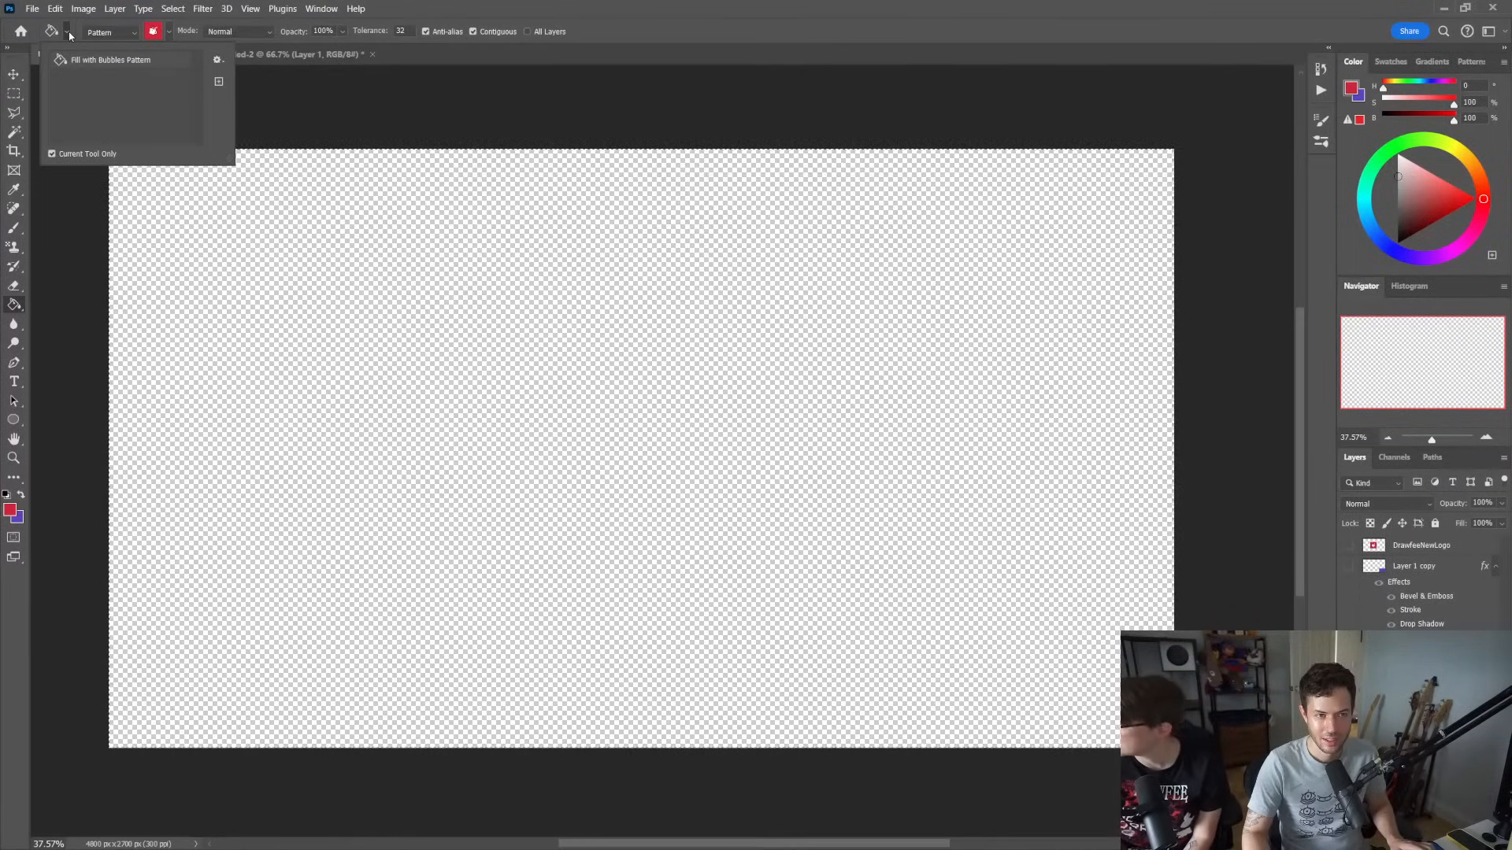
left_click(68, 33)
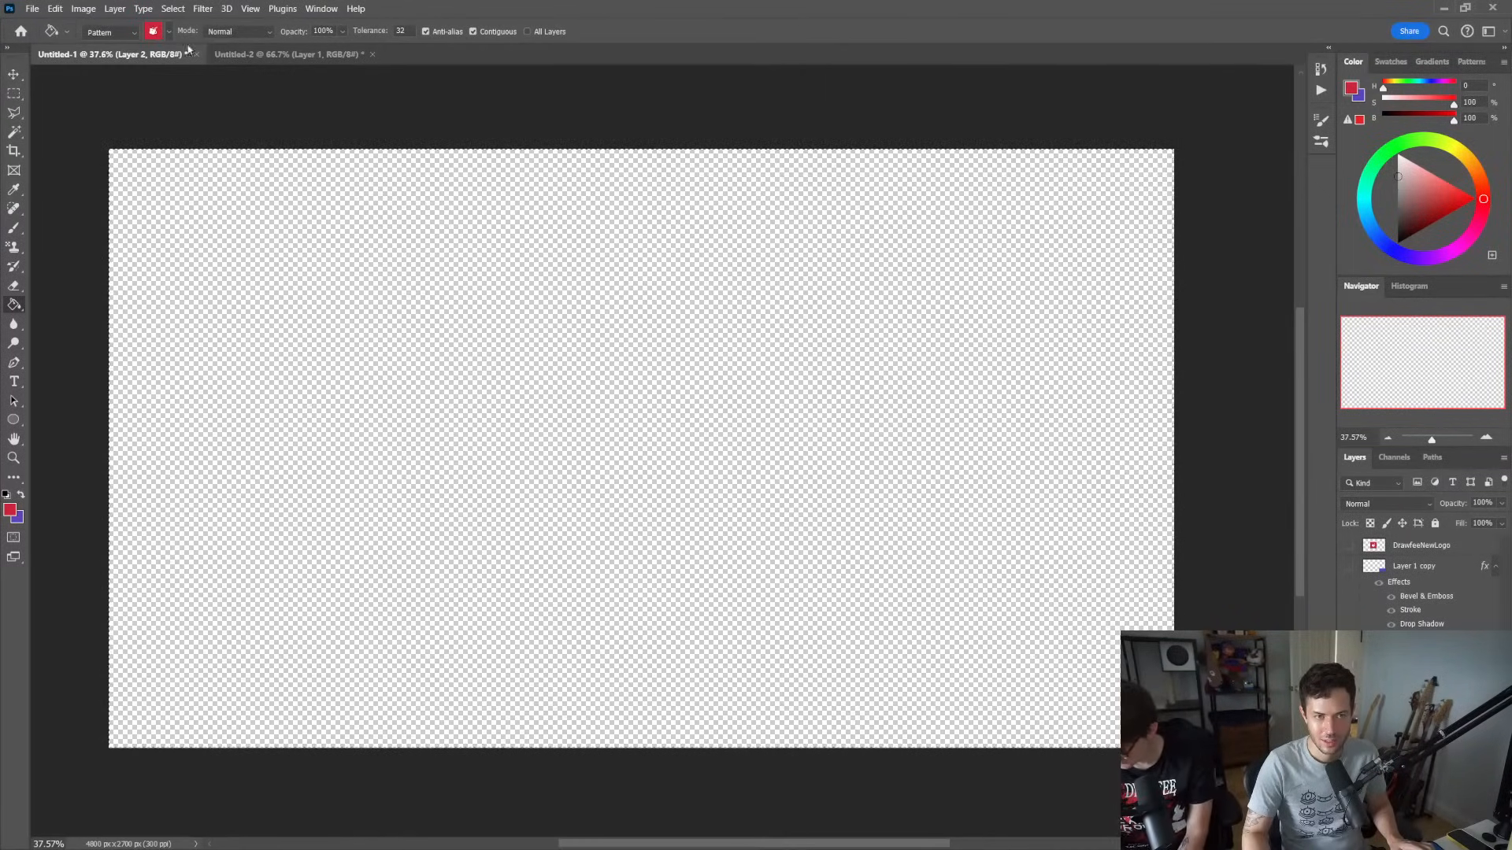
Try painting a leaf-pattern stroke on the empty layer with the Pattern Stamp tool
left_click(15, 249, "alt")
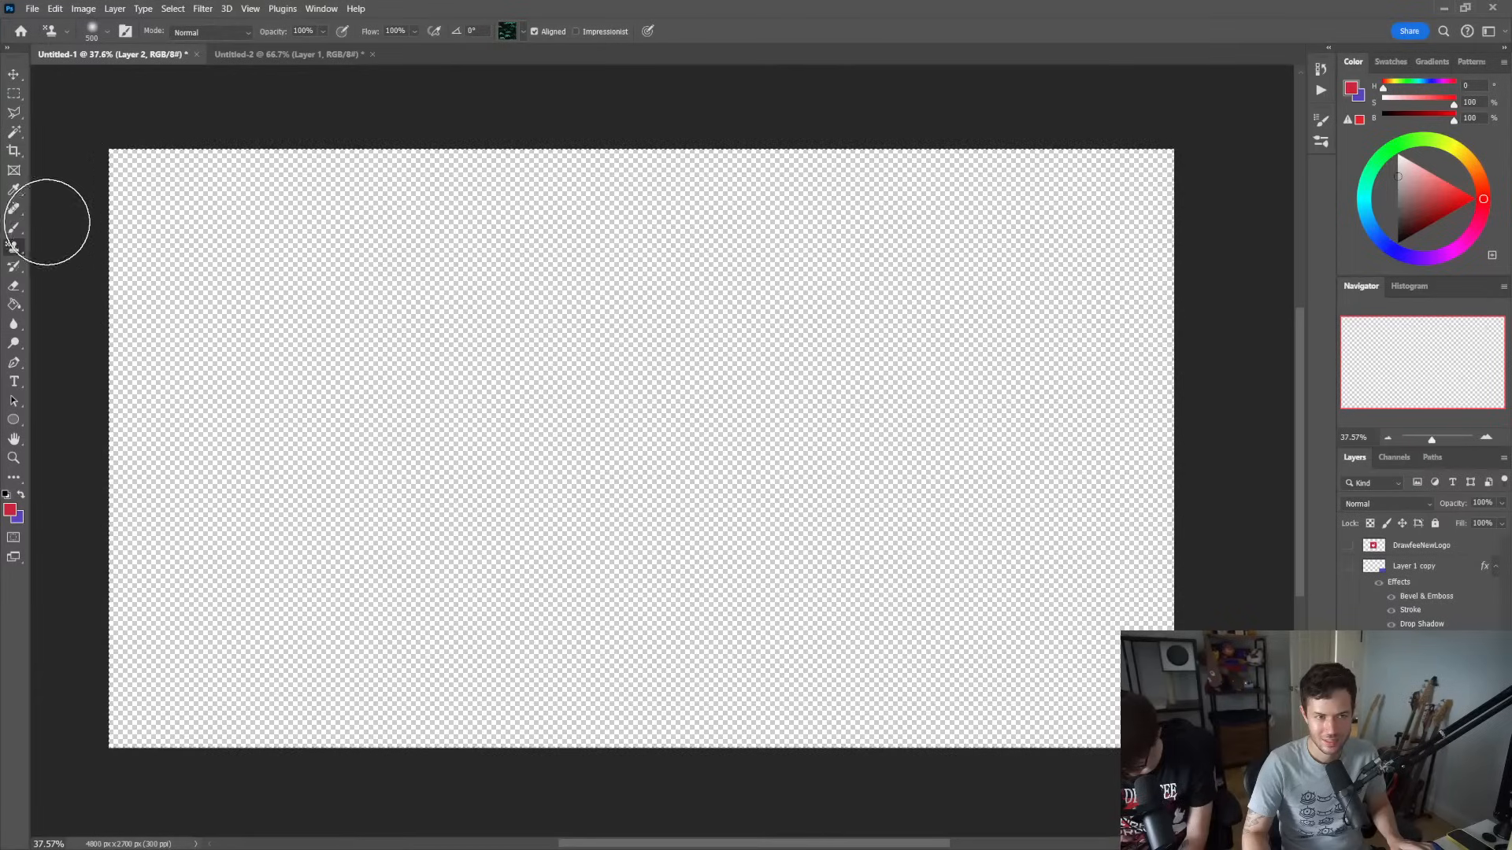
mouse_move(477, 280)
left_mouse_down()
mouse_move(490, 340)
mouse_move(606, 498)
left_mouse_up()
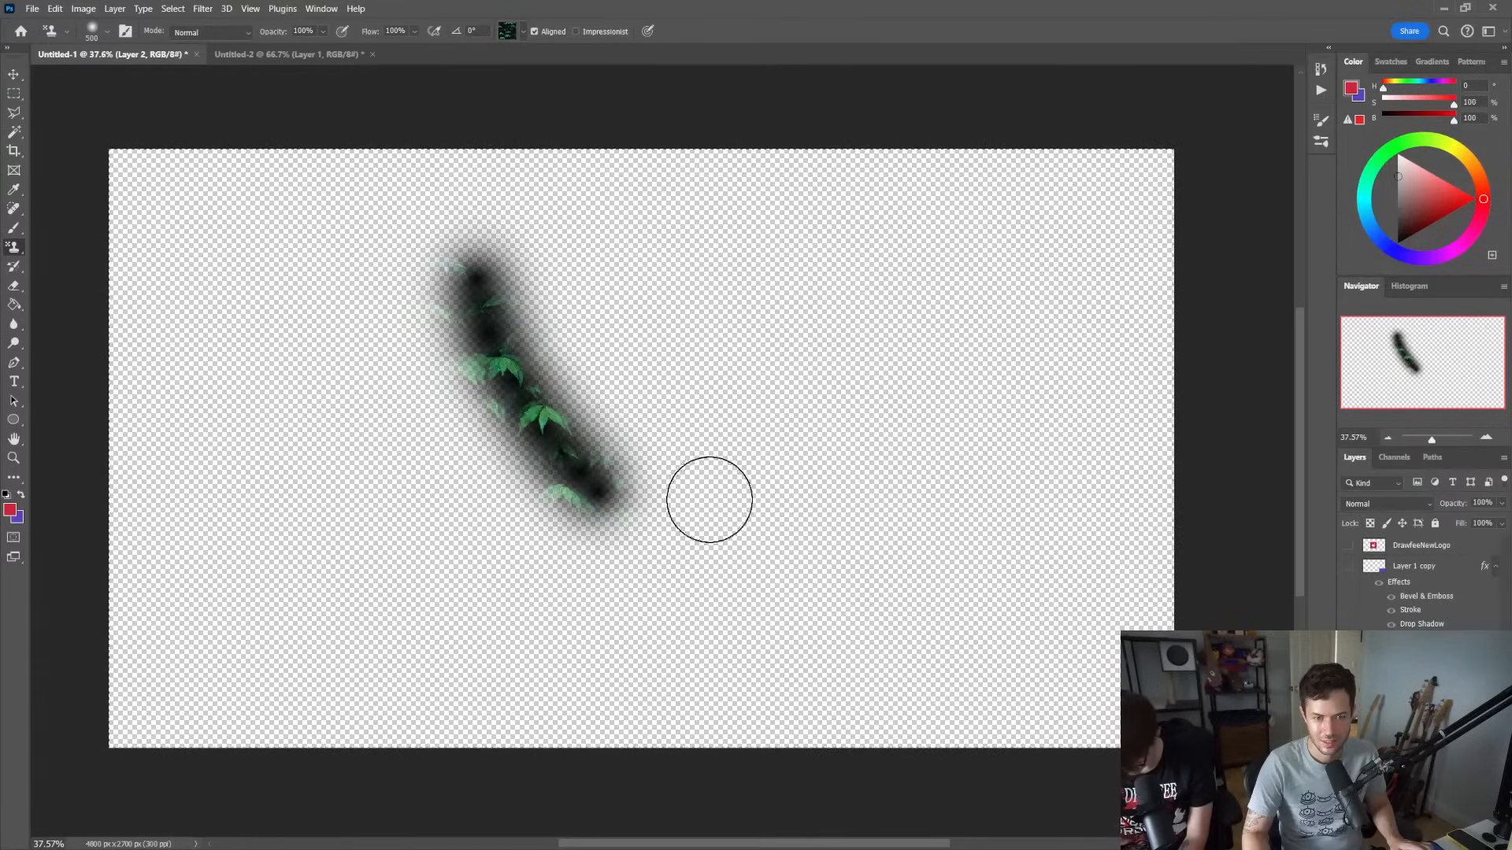
key("ctrl+z")
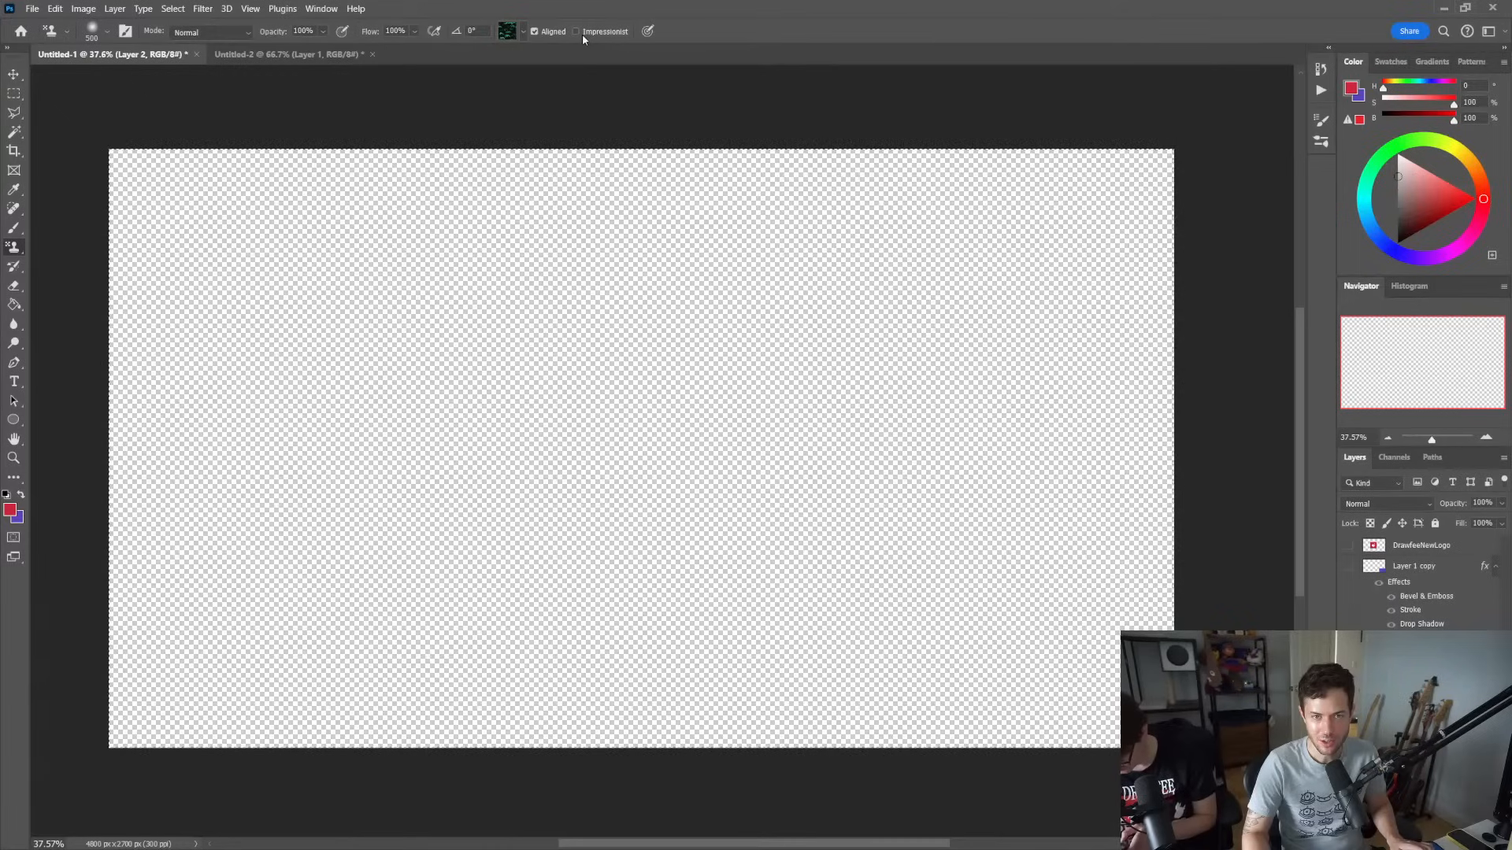
key("g")
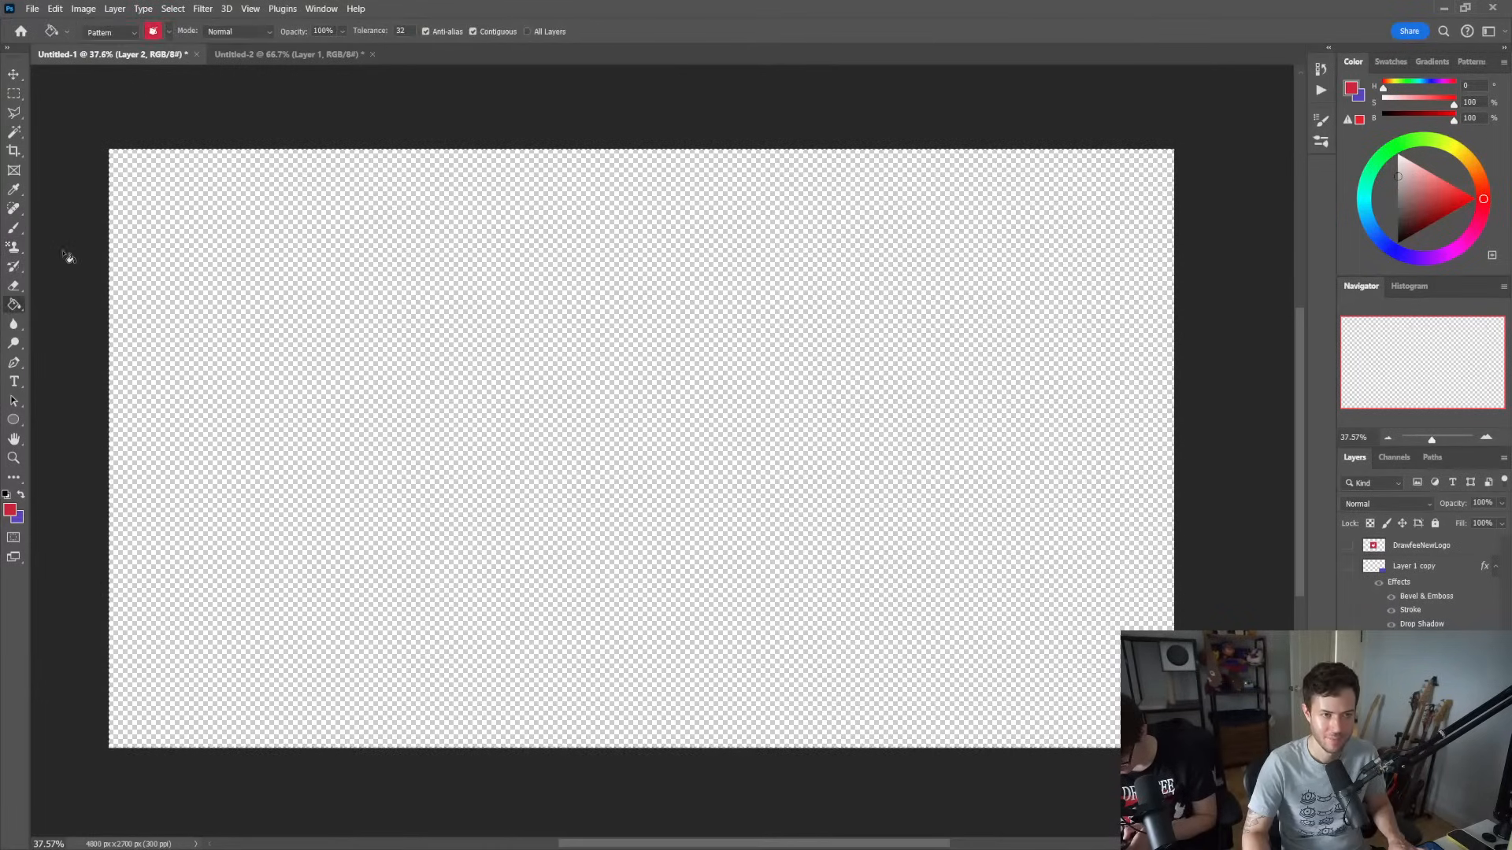
Examine the Paint Bucket's blend modes and the options for managing the saved logo pattern
left_click(254, 33)
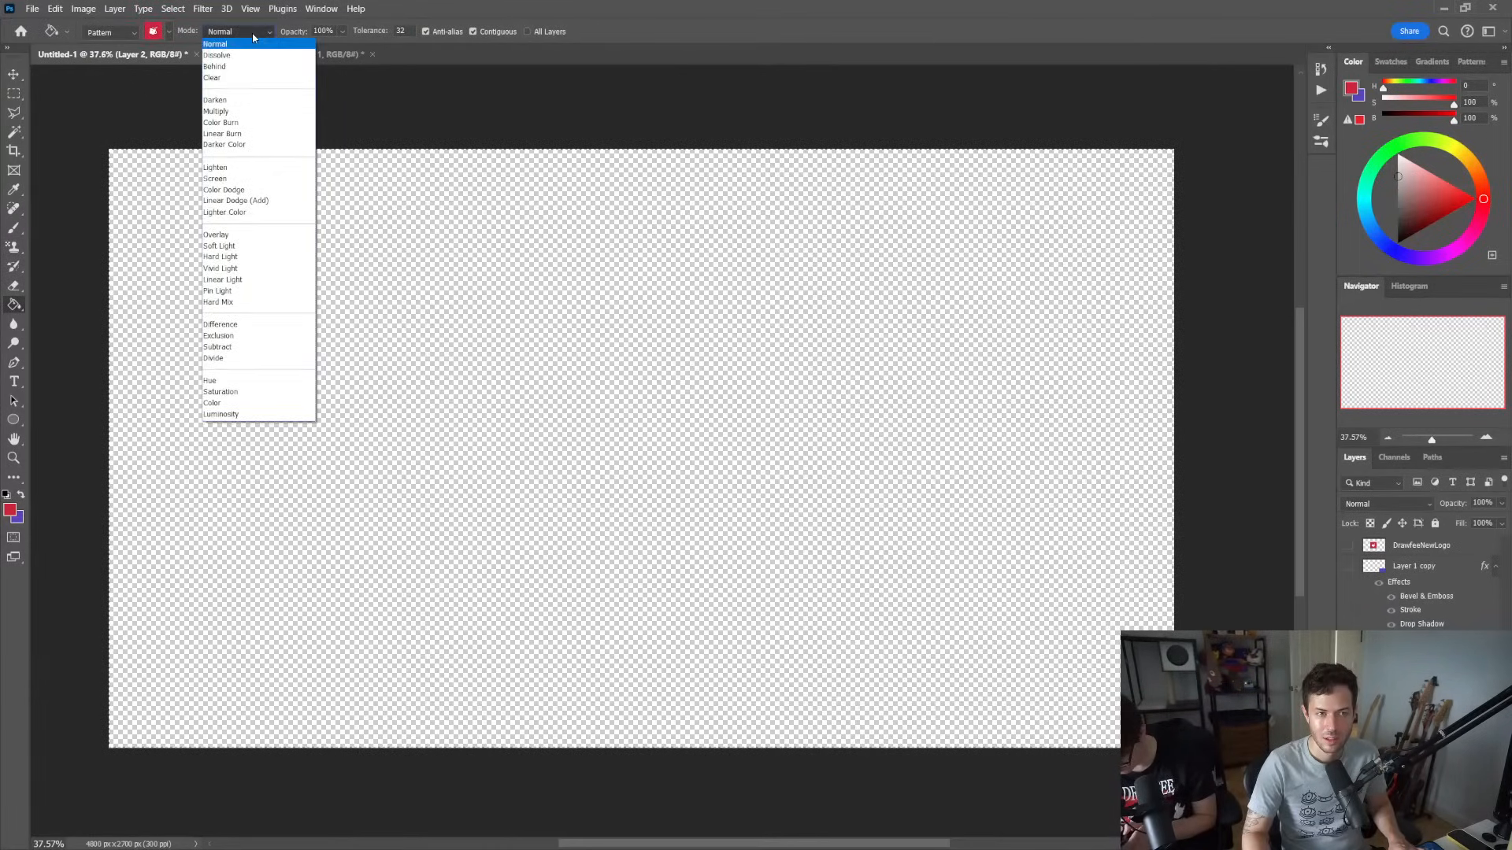
left_click(257, 37)
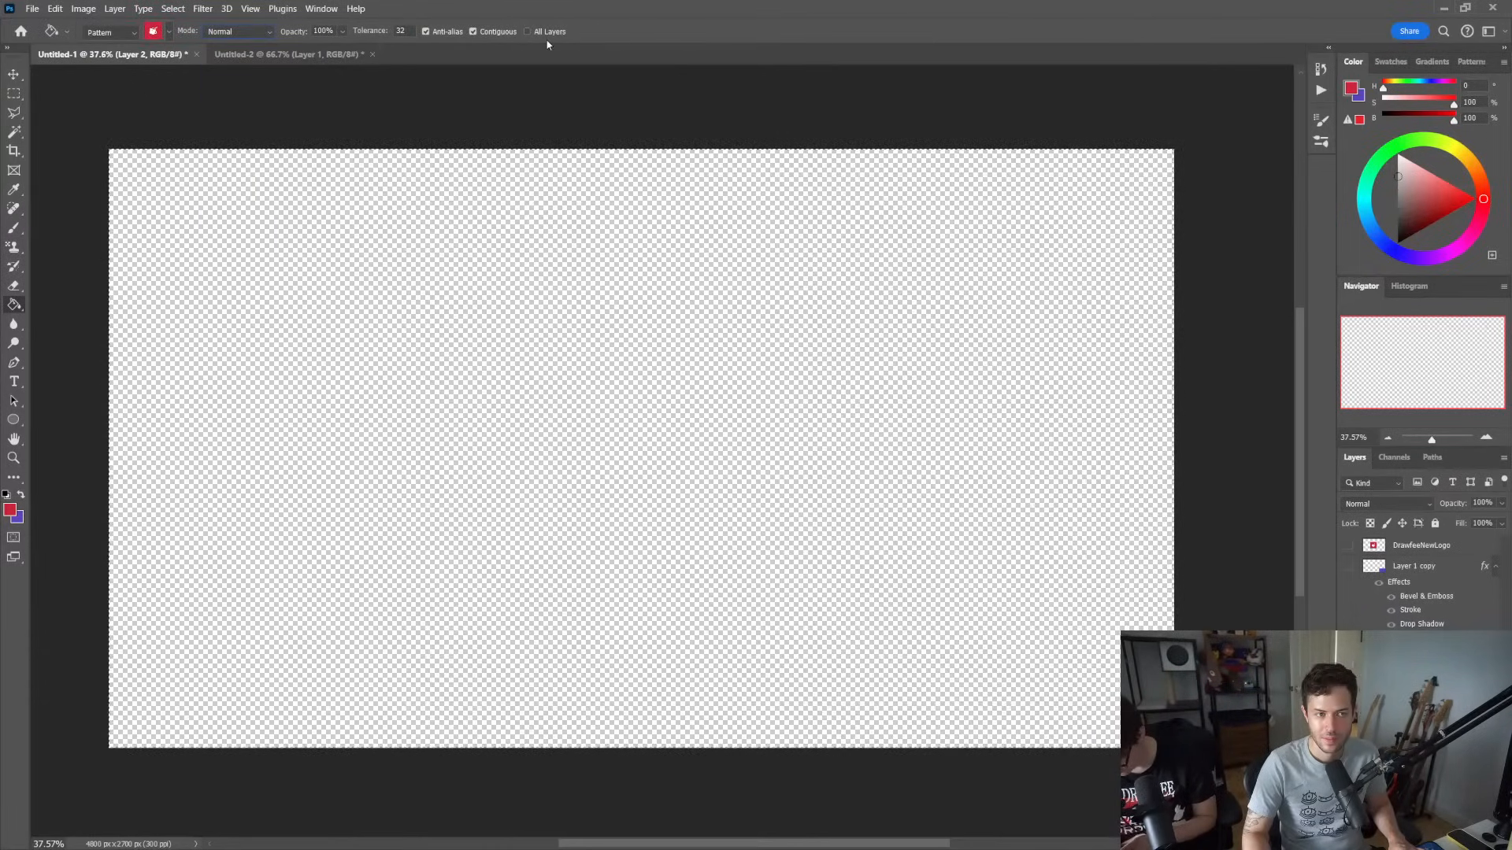
left_click(170, 32)
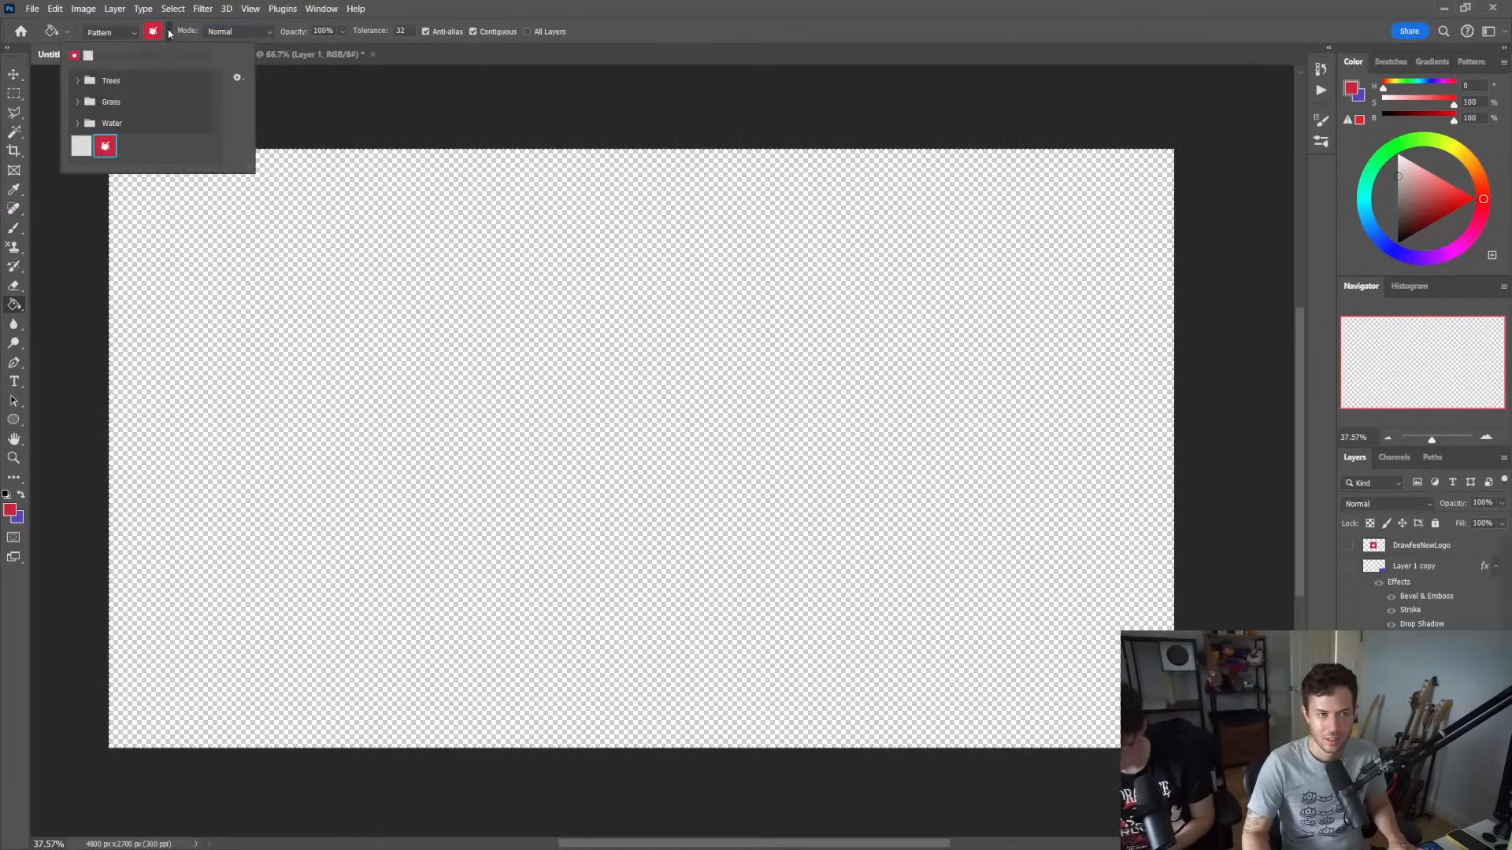
right_click(110, 153)
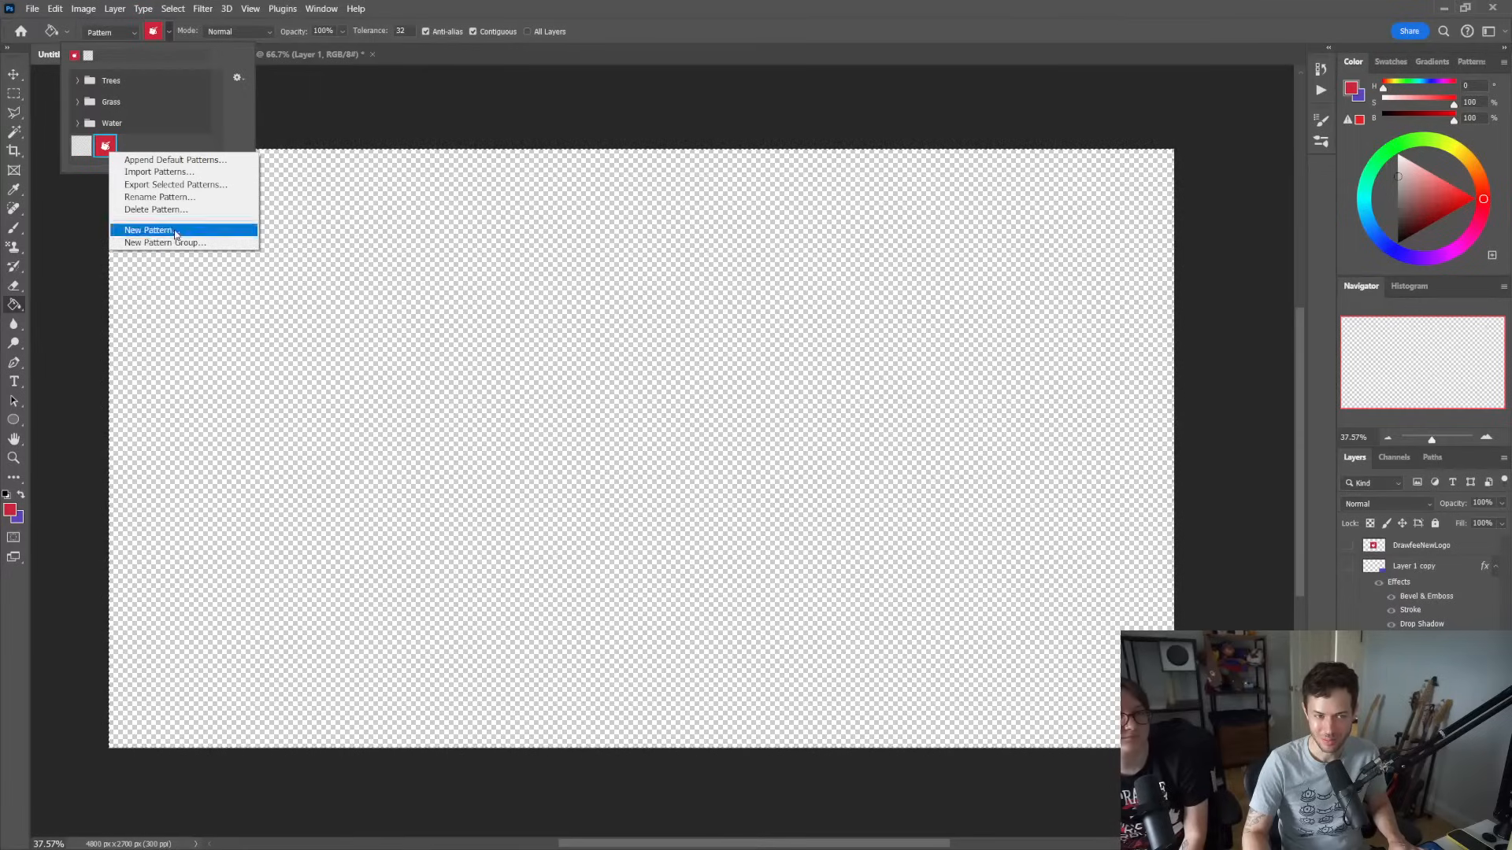
left_click(230, 106)
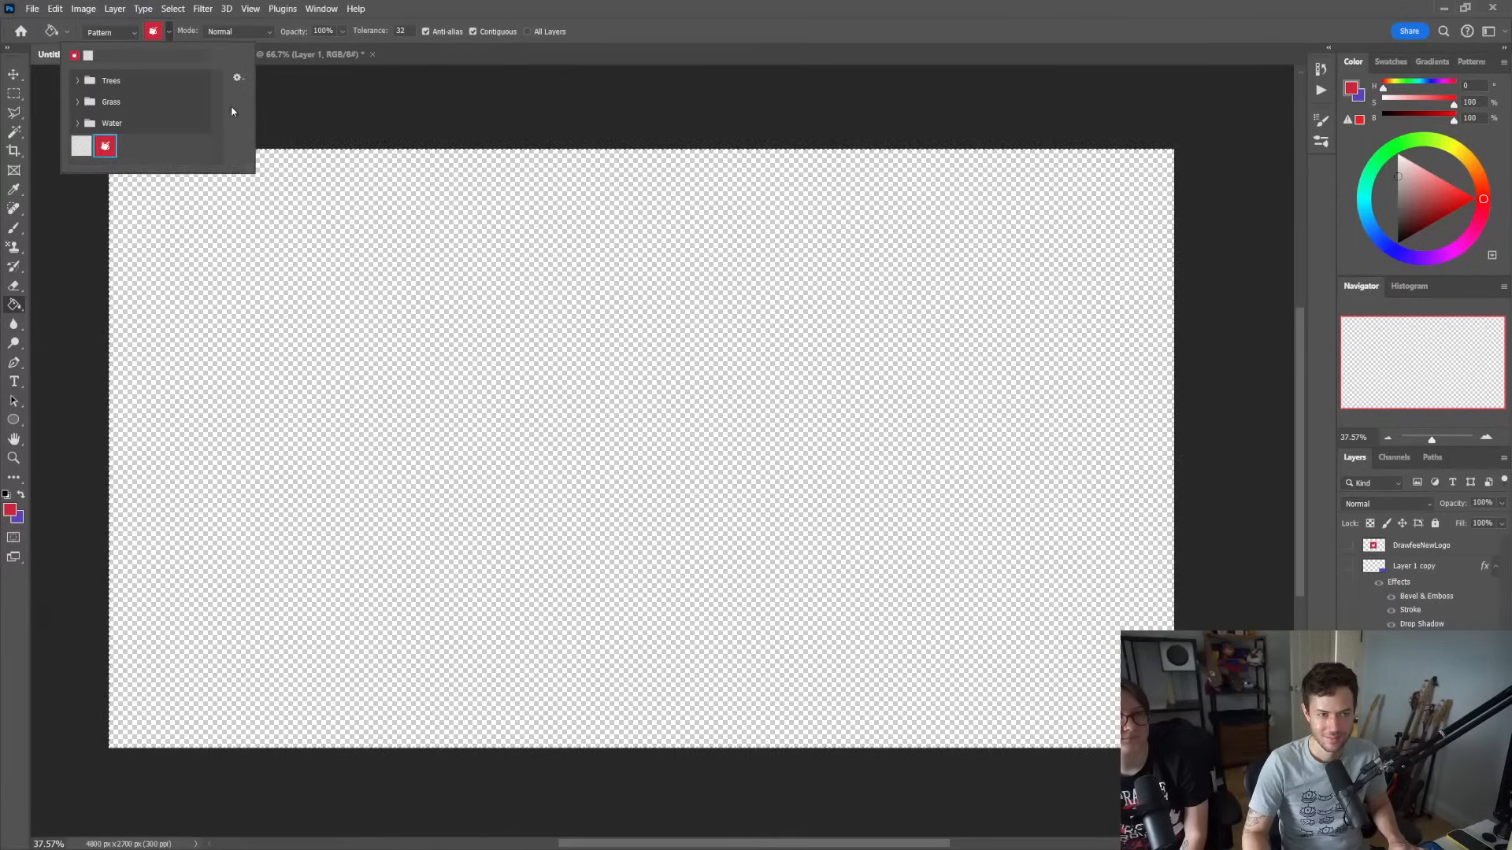
left_click(238, 78)
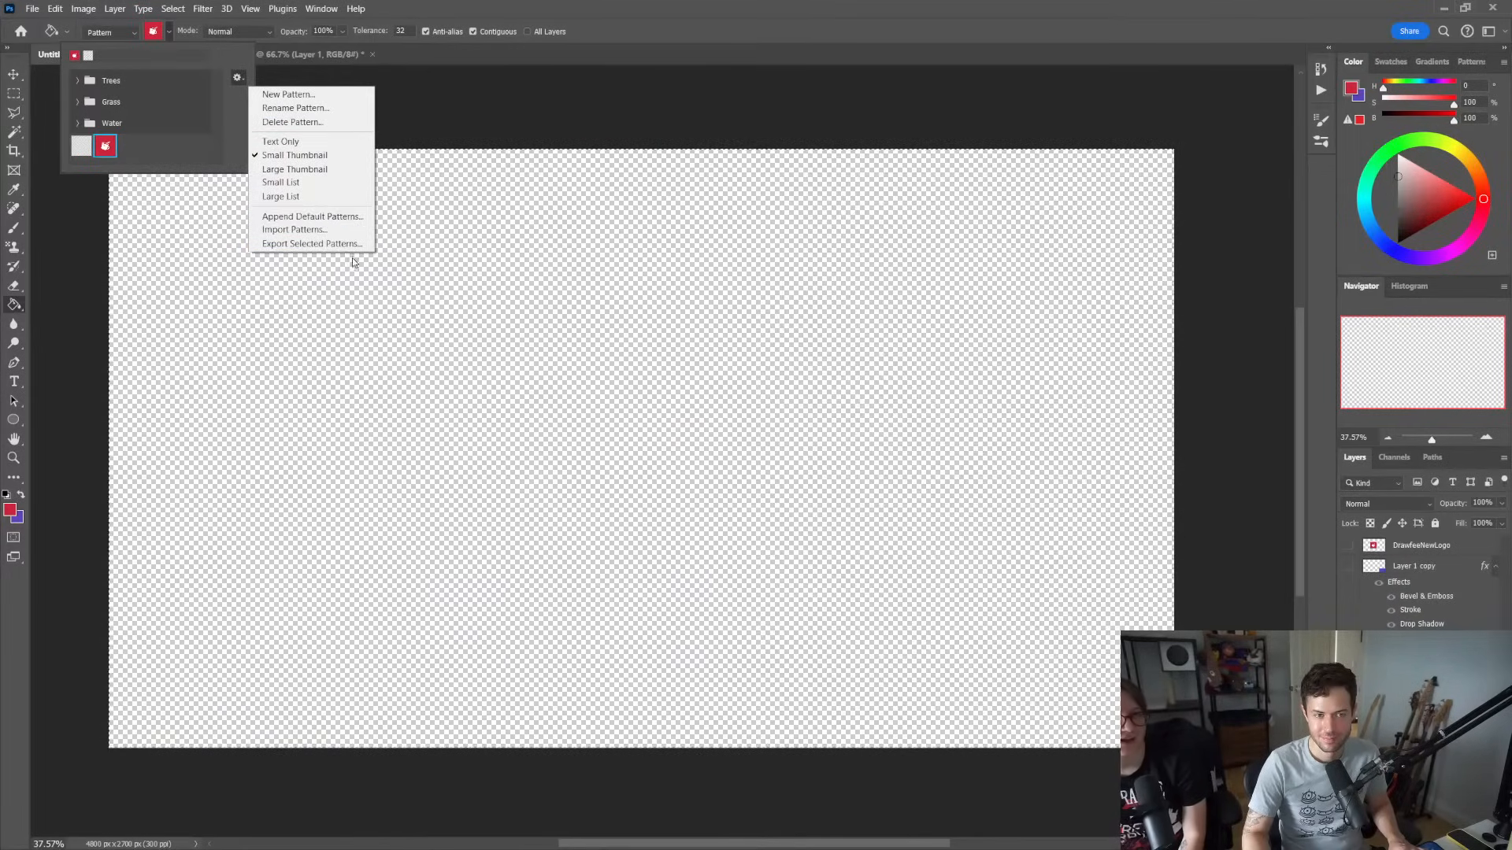
left_click(272, 65)
Try resizing the mug logo image in Untitled-2 to 500 × 500 pixels and view it fitted to the screen
left_click(311, 62)
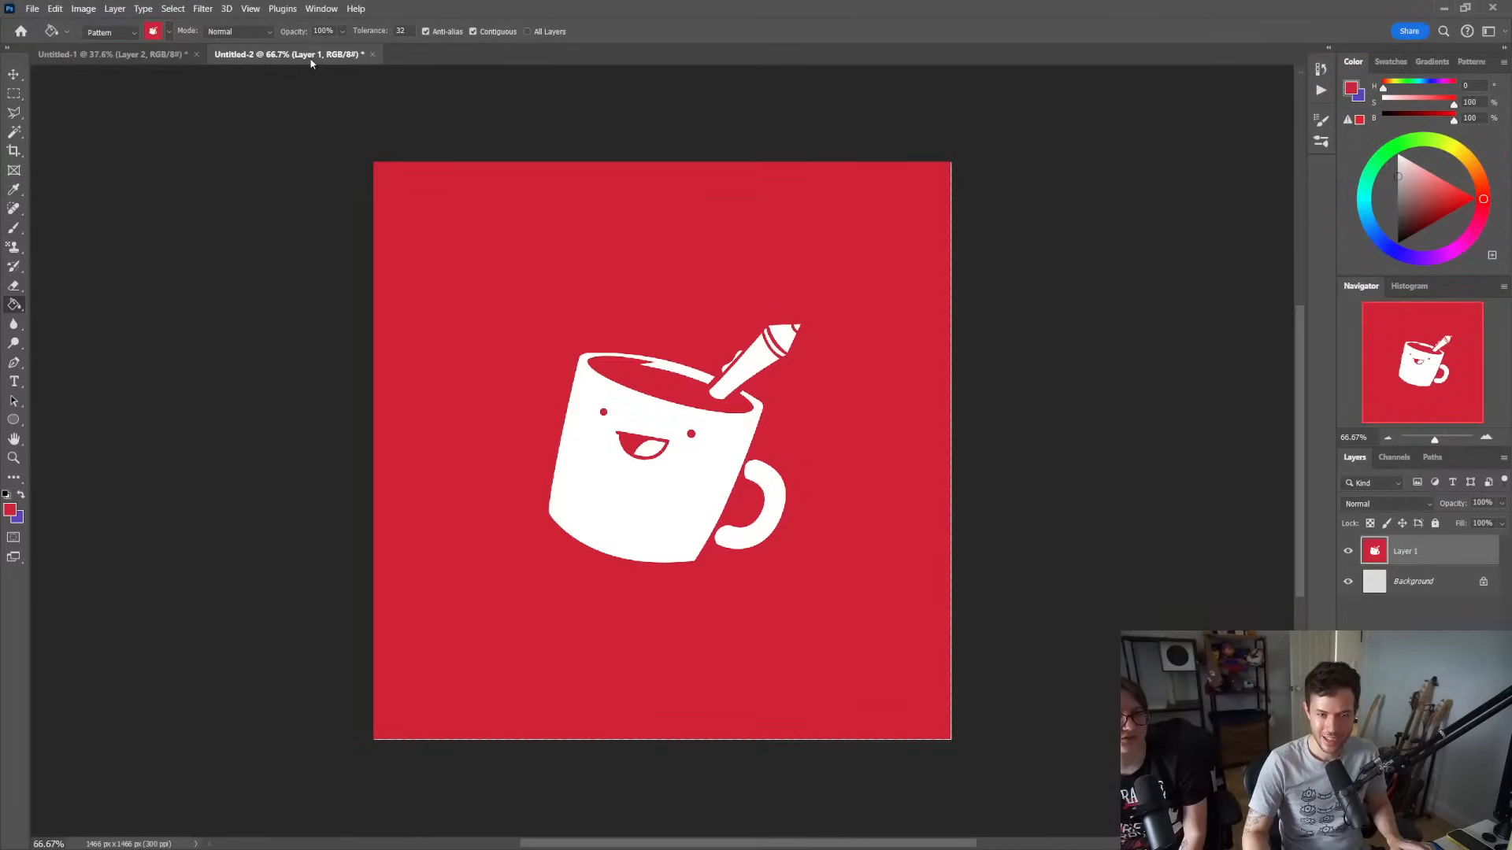
left_click(83, 8)
left_click(102, 111)
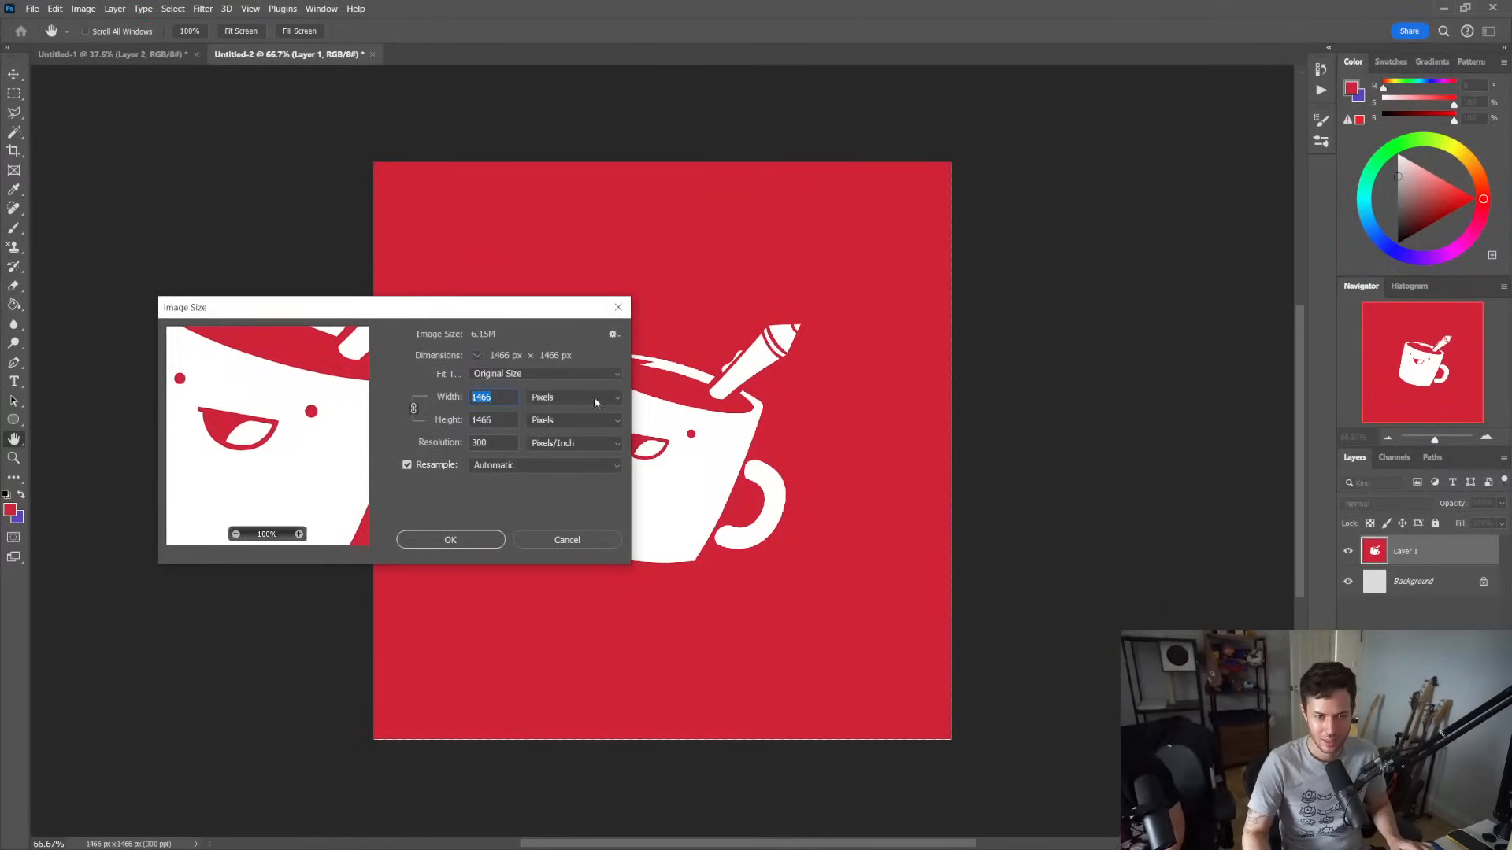
type("500")
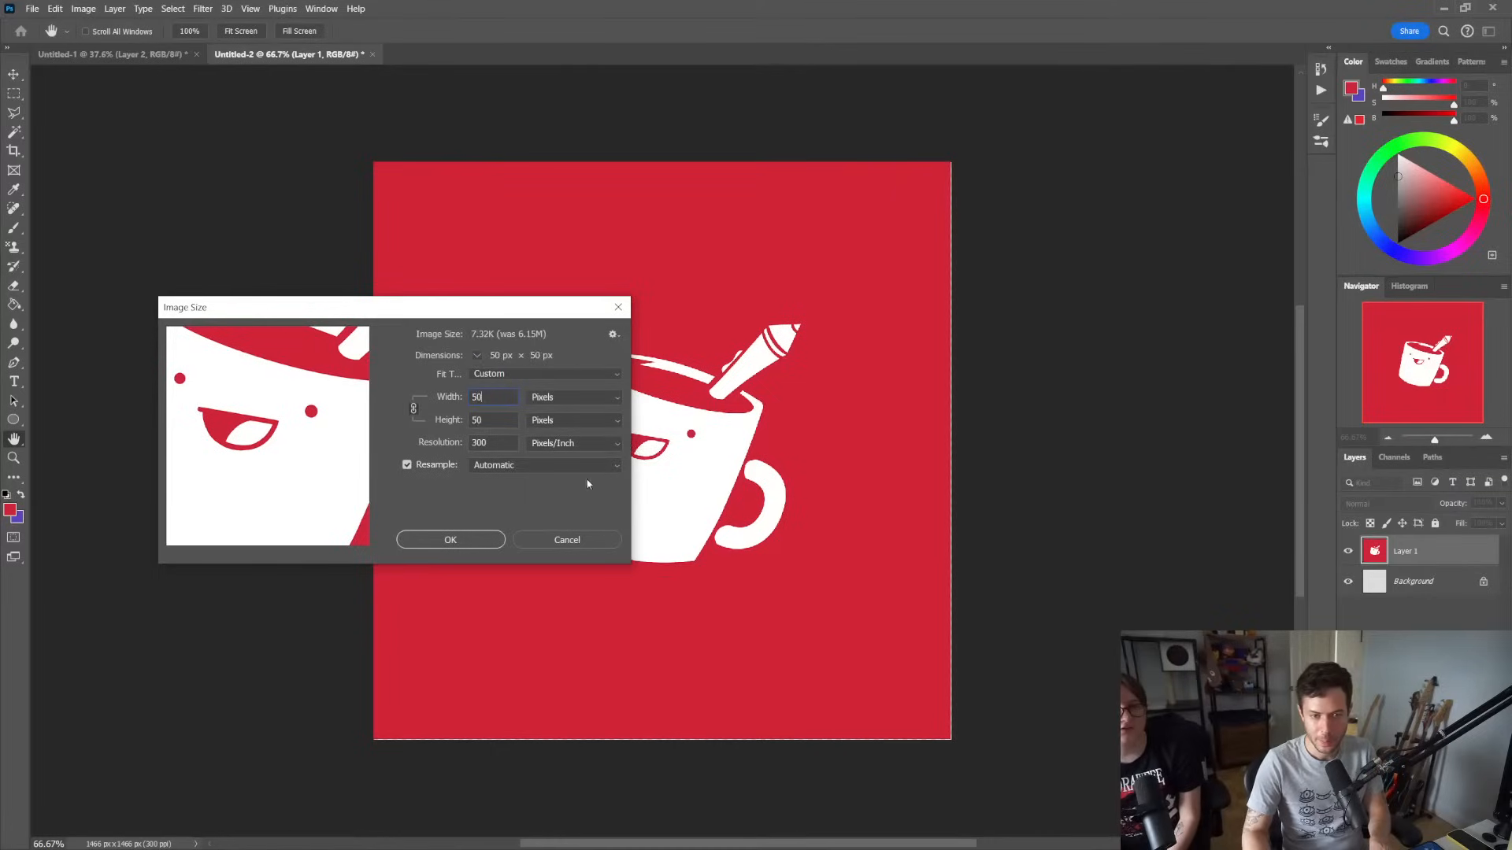
left_click(482, 541)
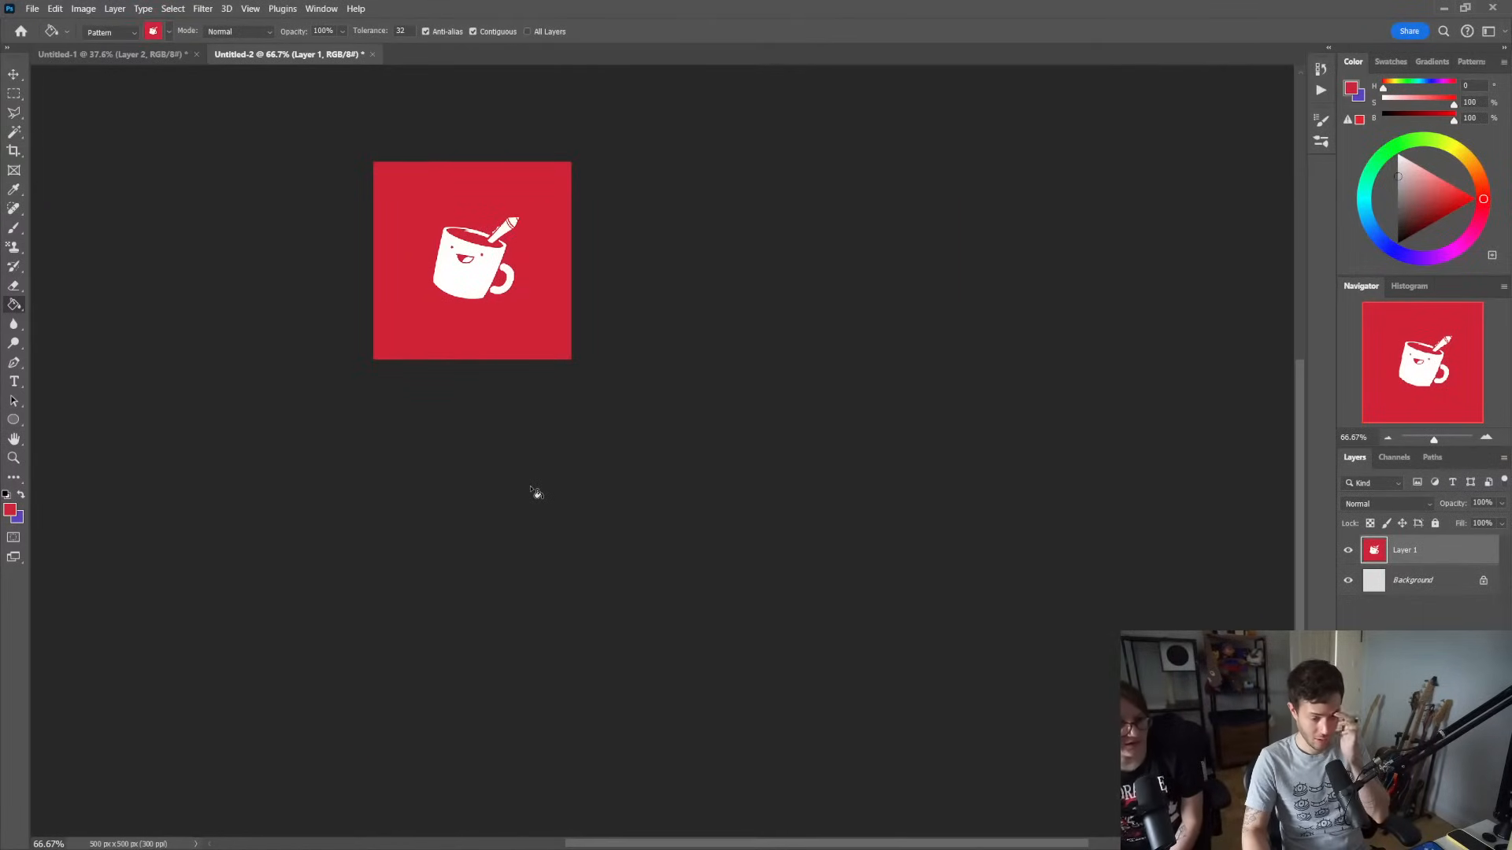
key("z")
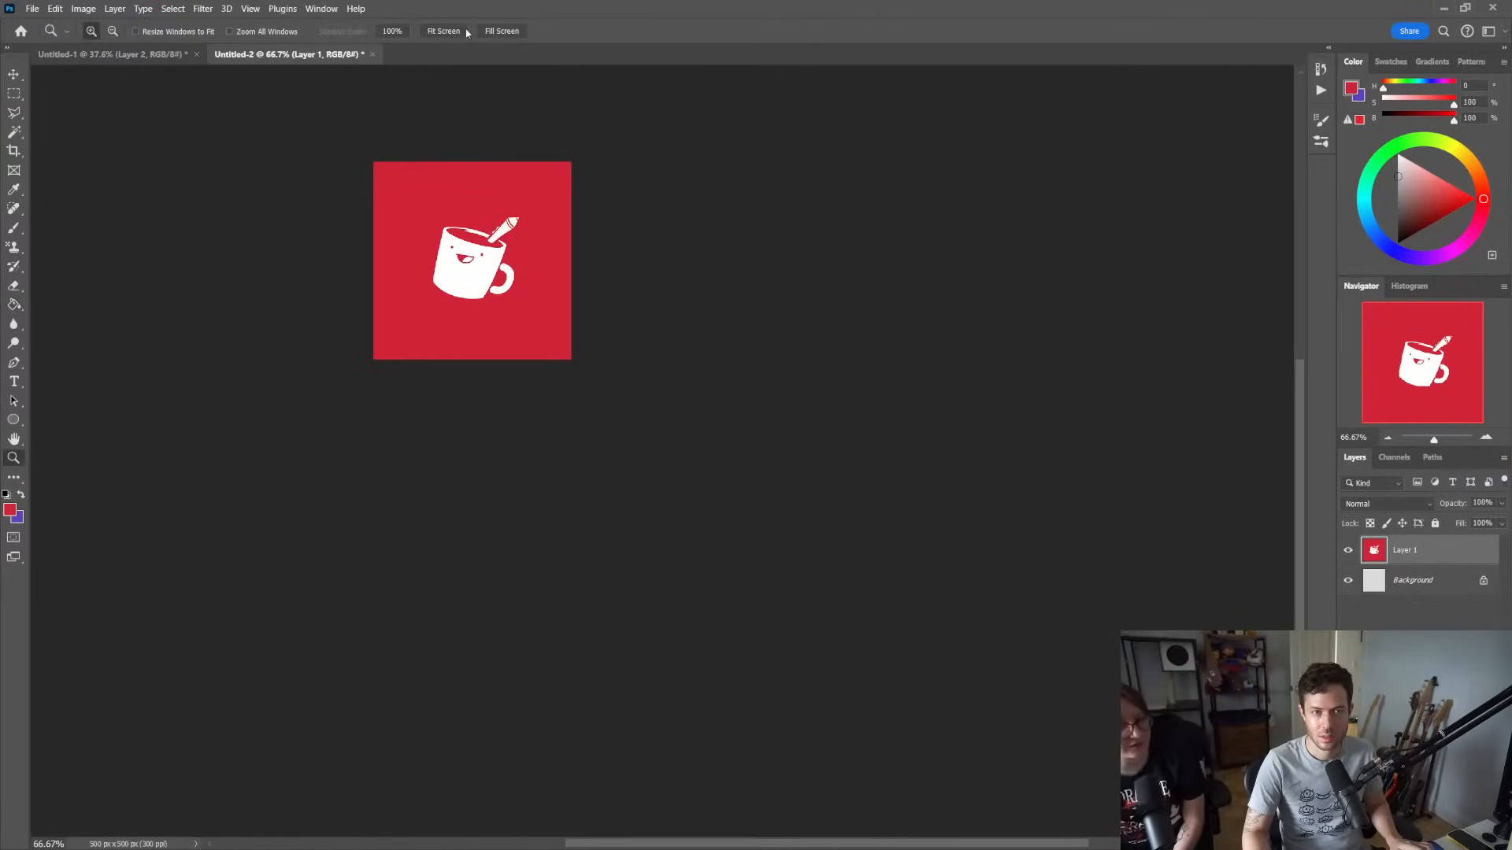
left_click(445, 32)
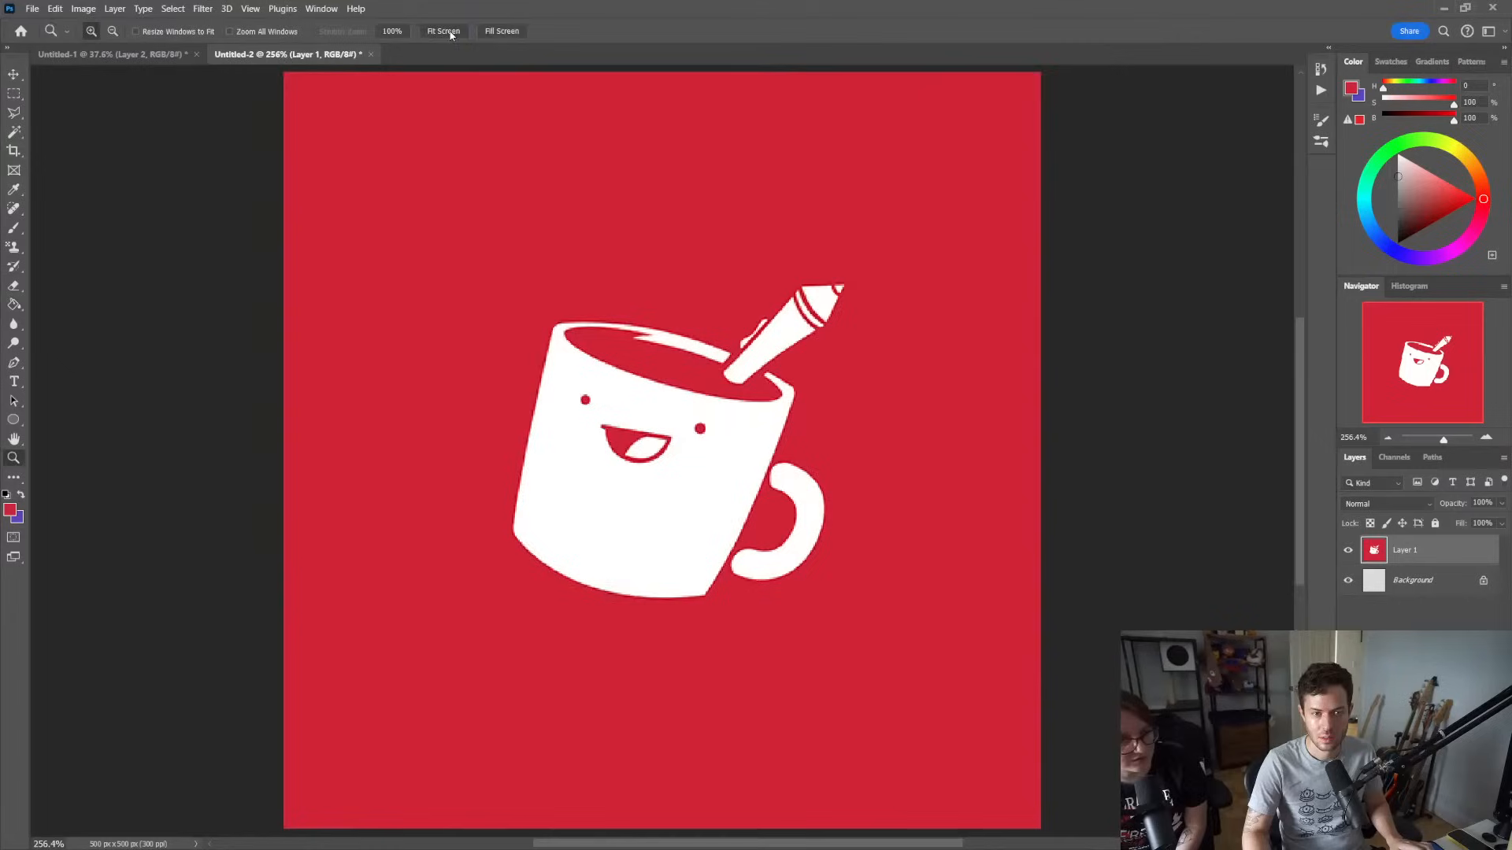
Undo the last resize of the mug logo image
left_click(845, 450, "alt")
left_click(847, 453)
left_click(846, 450, "alt")
left_click(846, 451, "alt")
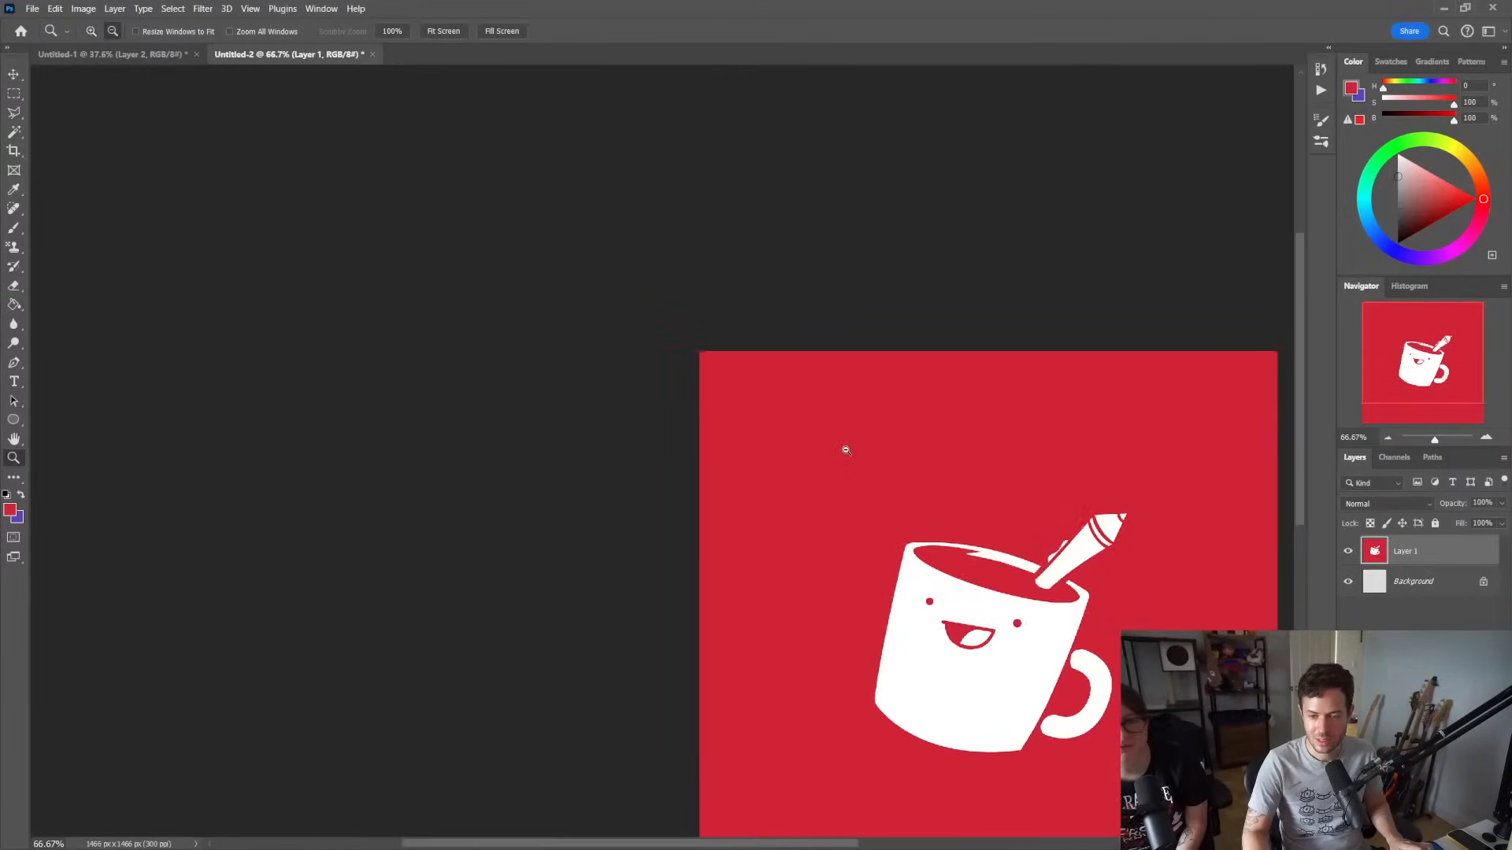
Convert the mug logo's Layer 1 to a smart object
left_click_drag(921, 479, 378, 330)
right_click(1424, 546)
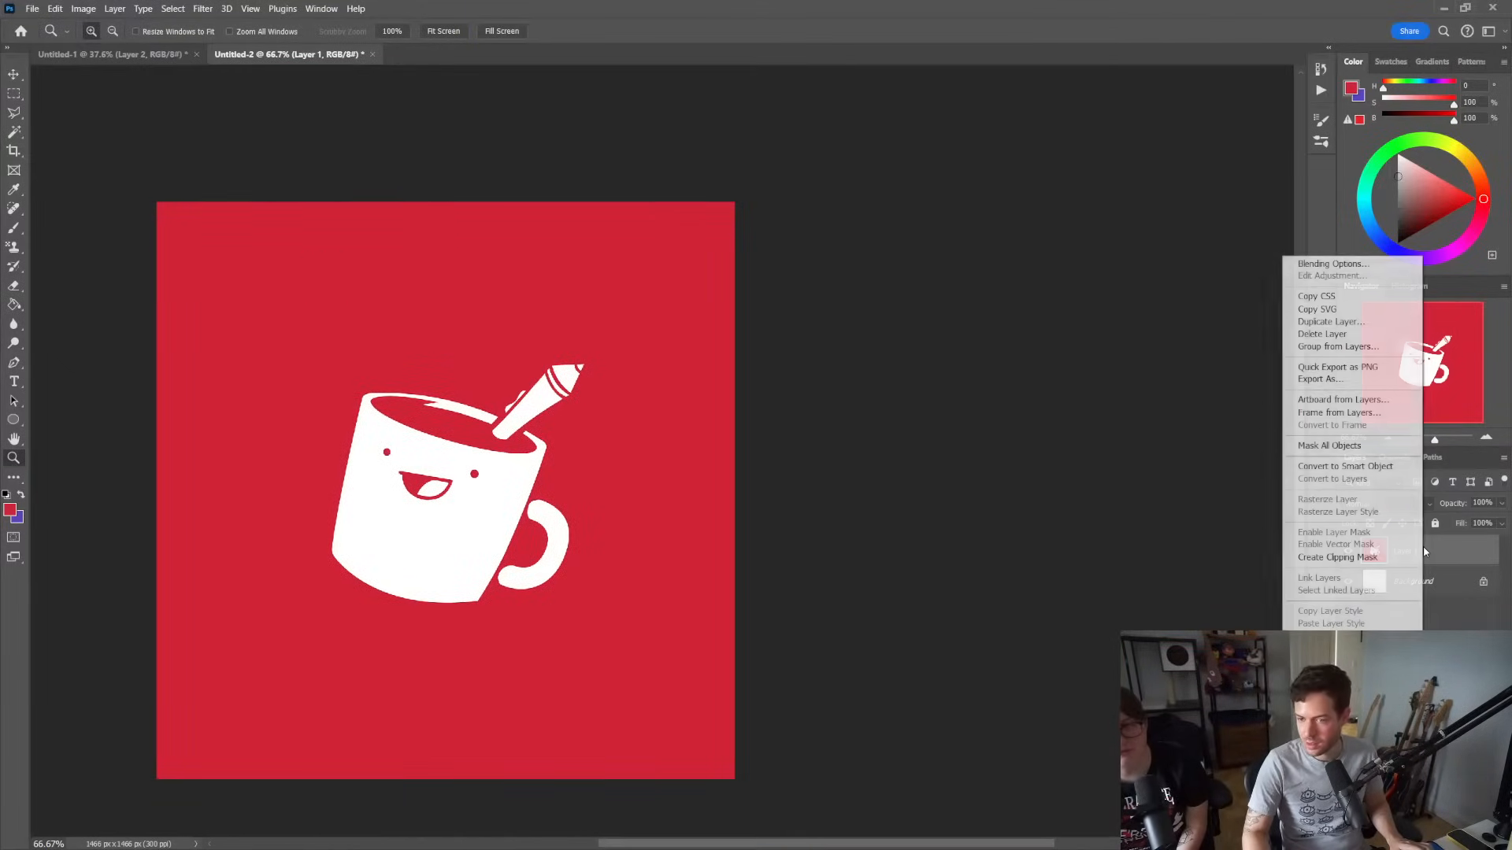
left_click(1409, 469)
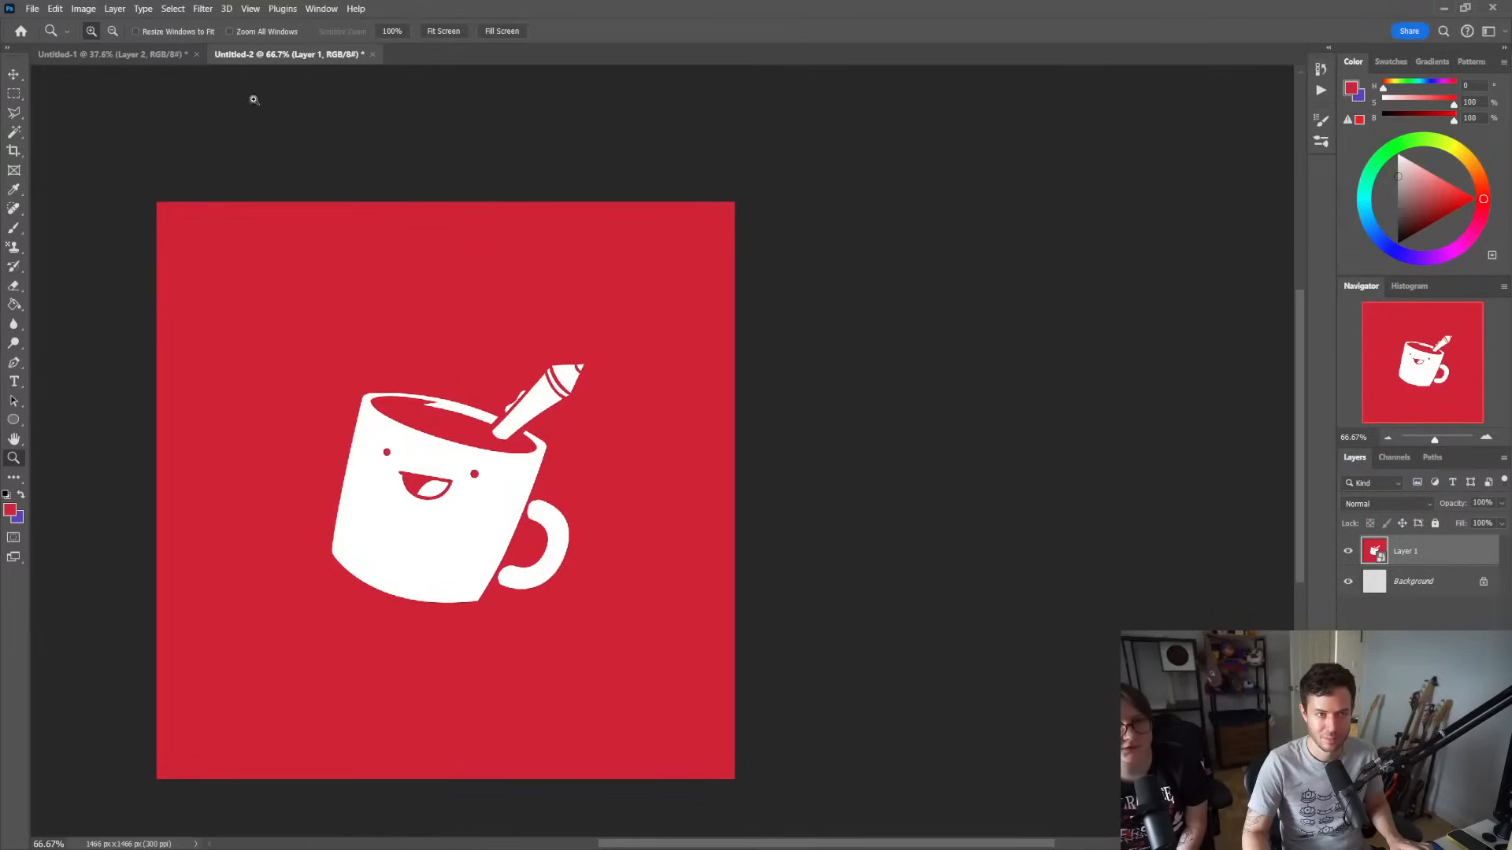
Resize the mug logo image to 500 × 500 pixels with the proportions linked
left_click_drag(362, 160, 495, 147)
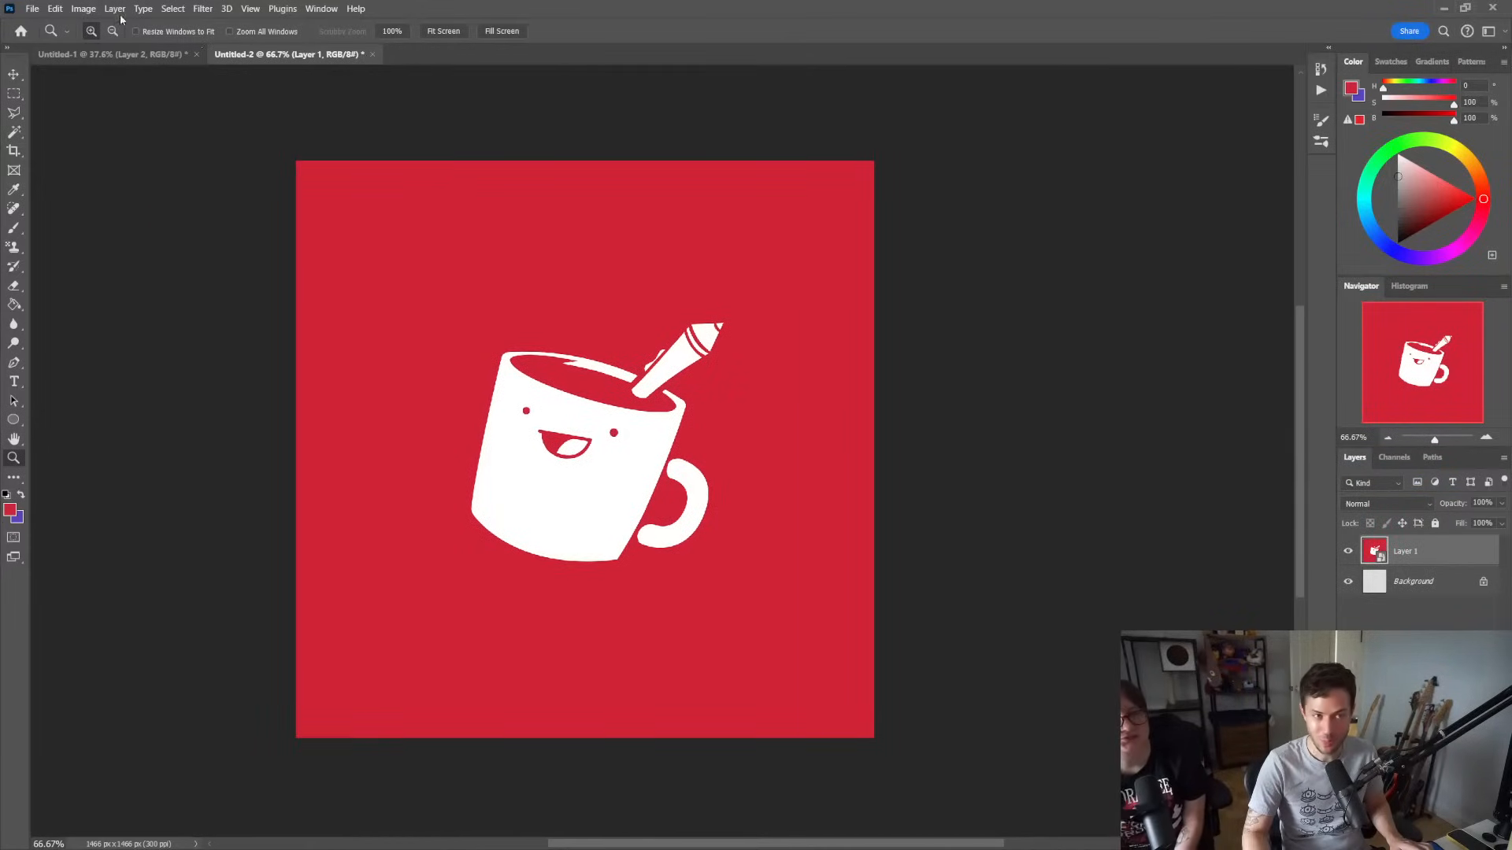
left_click(83, 9)
left_click(102, 118)
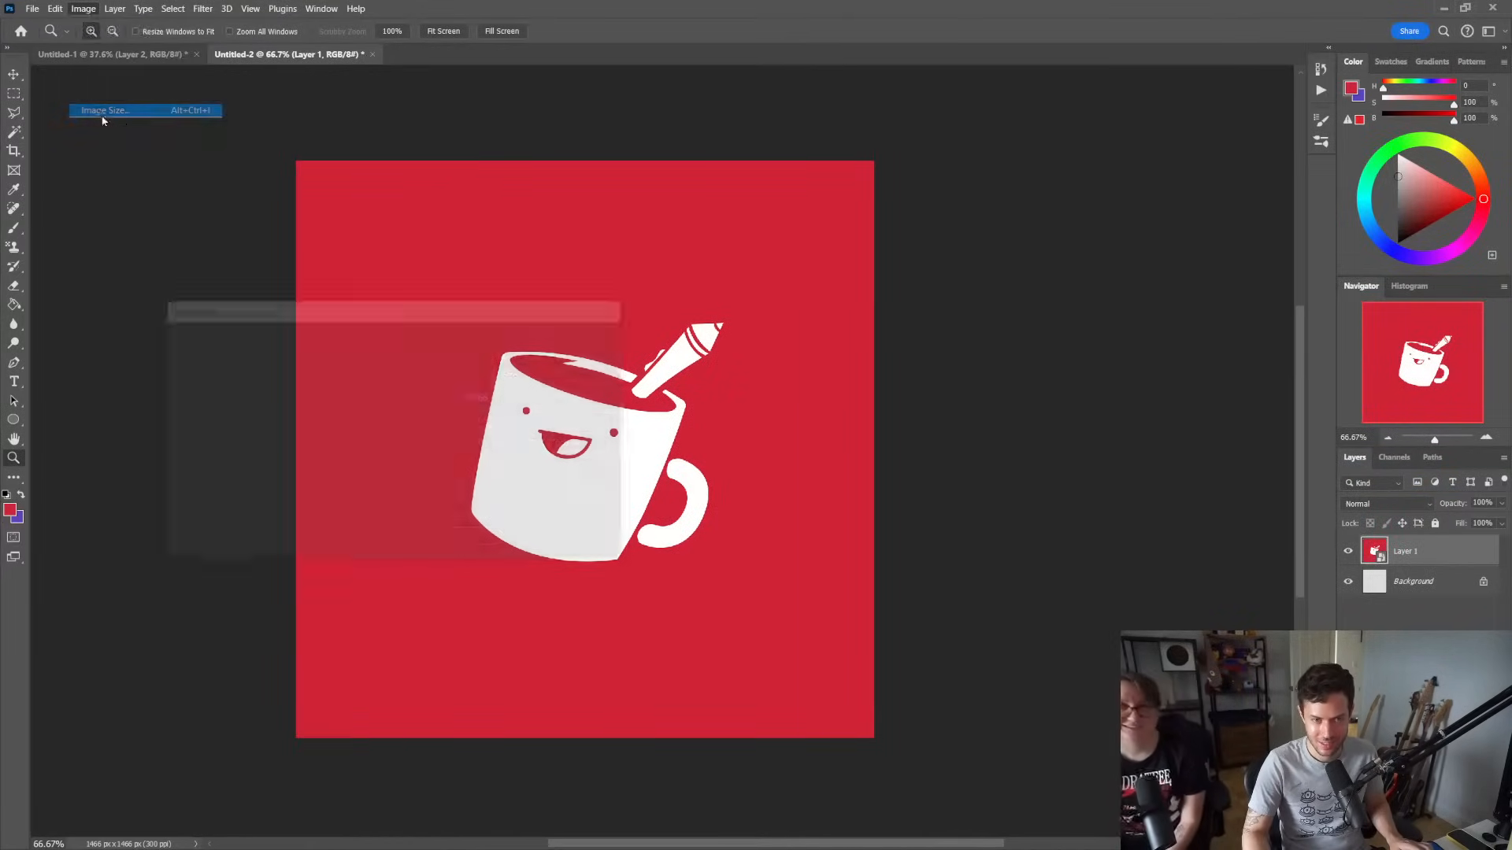
type("599")
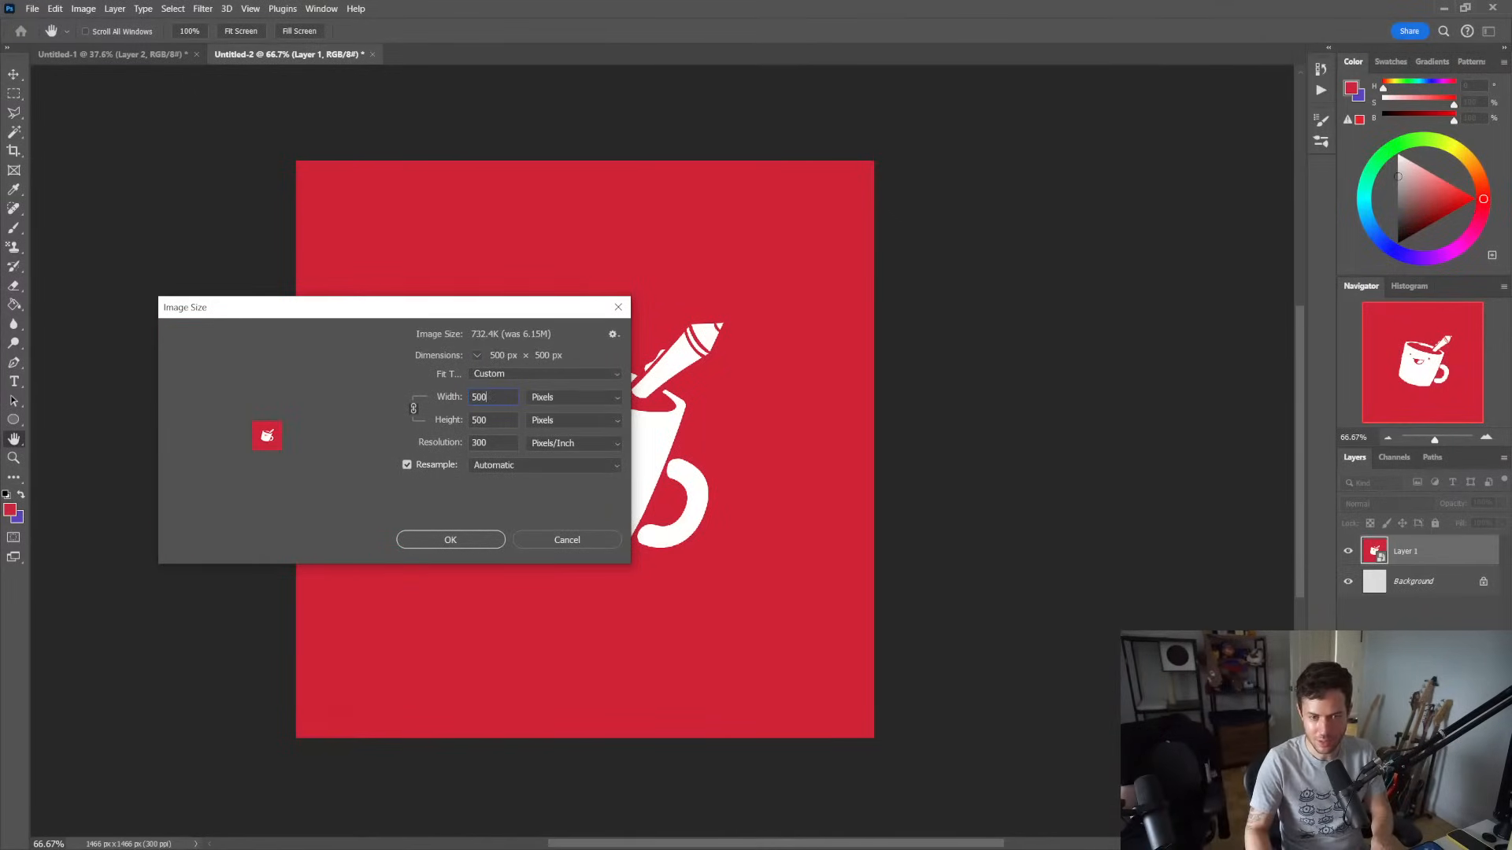
left_click(467, 538)
key("z")
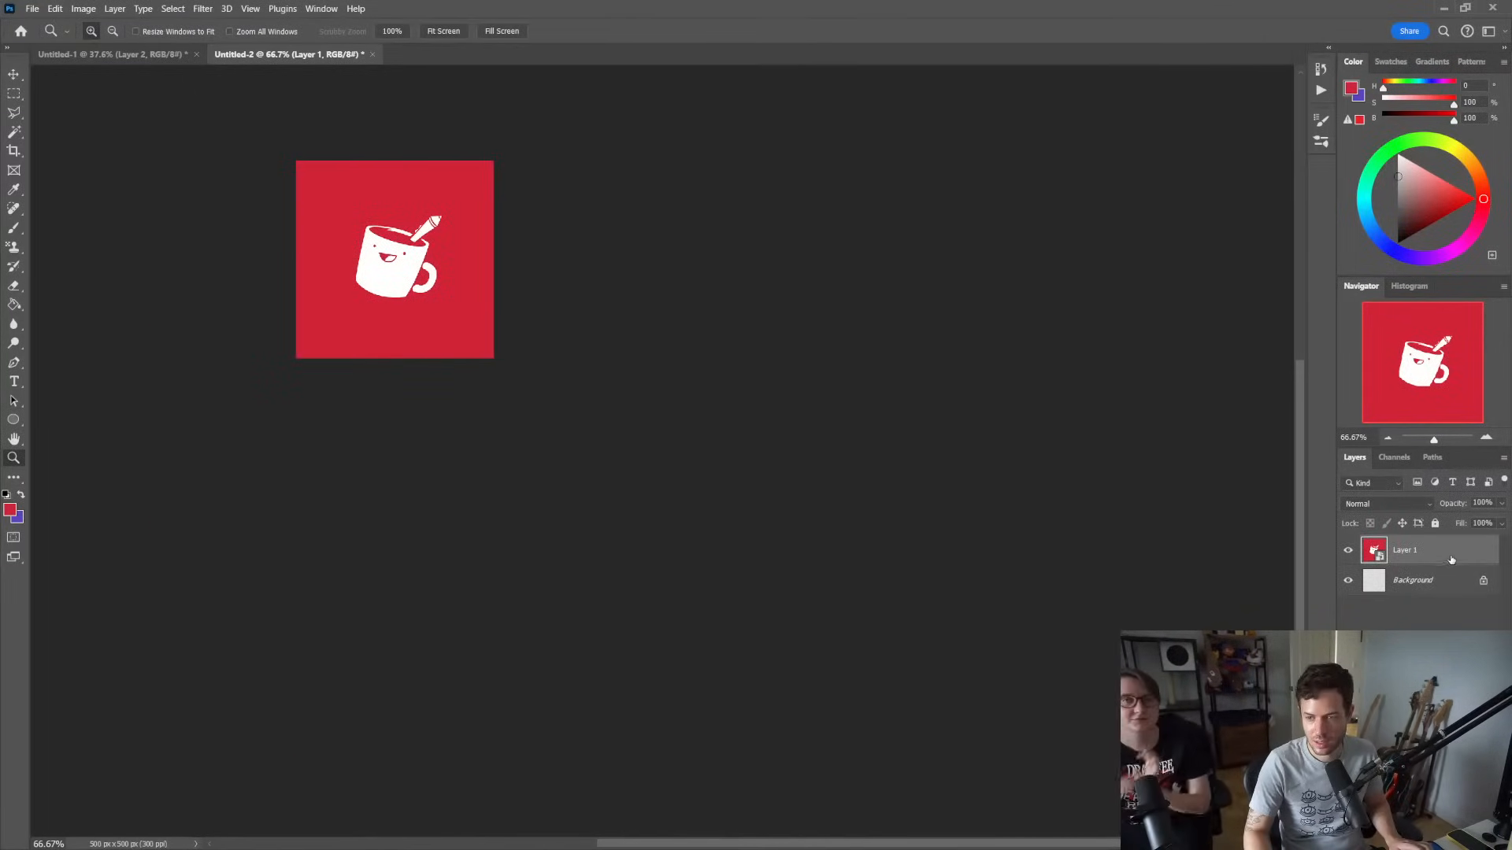
Define the resized mug logo image as a new pattern named "Drawfee Pattern"
left_click(55, 8)
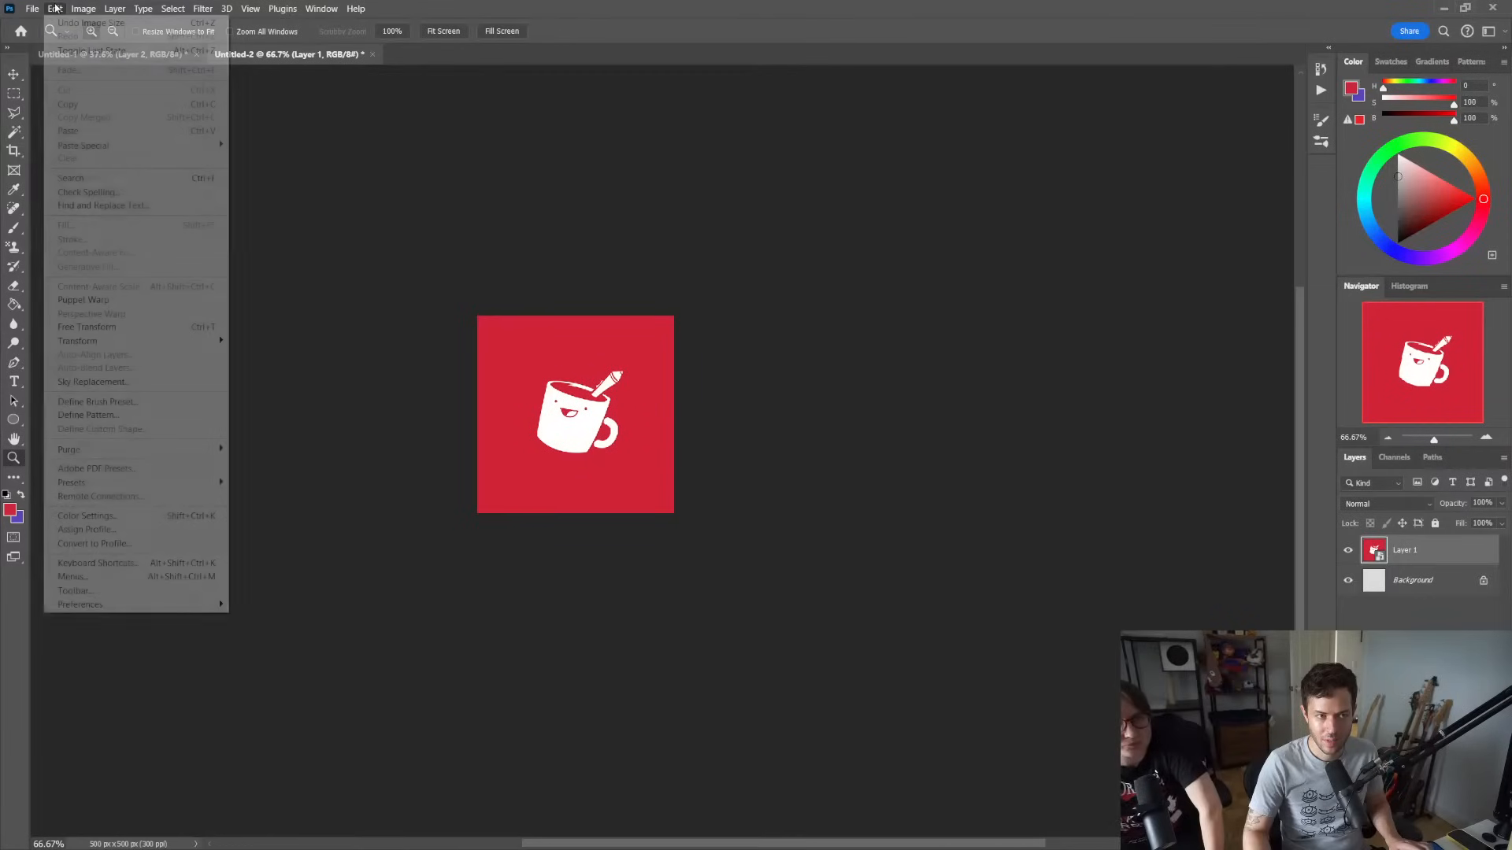
left_click(172, 415)
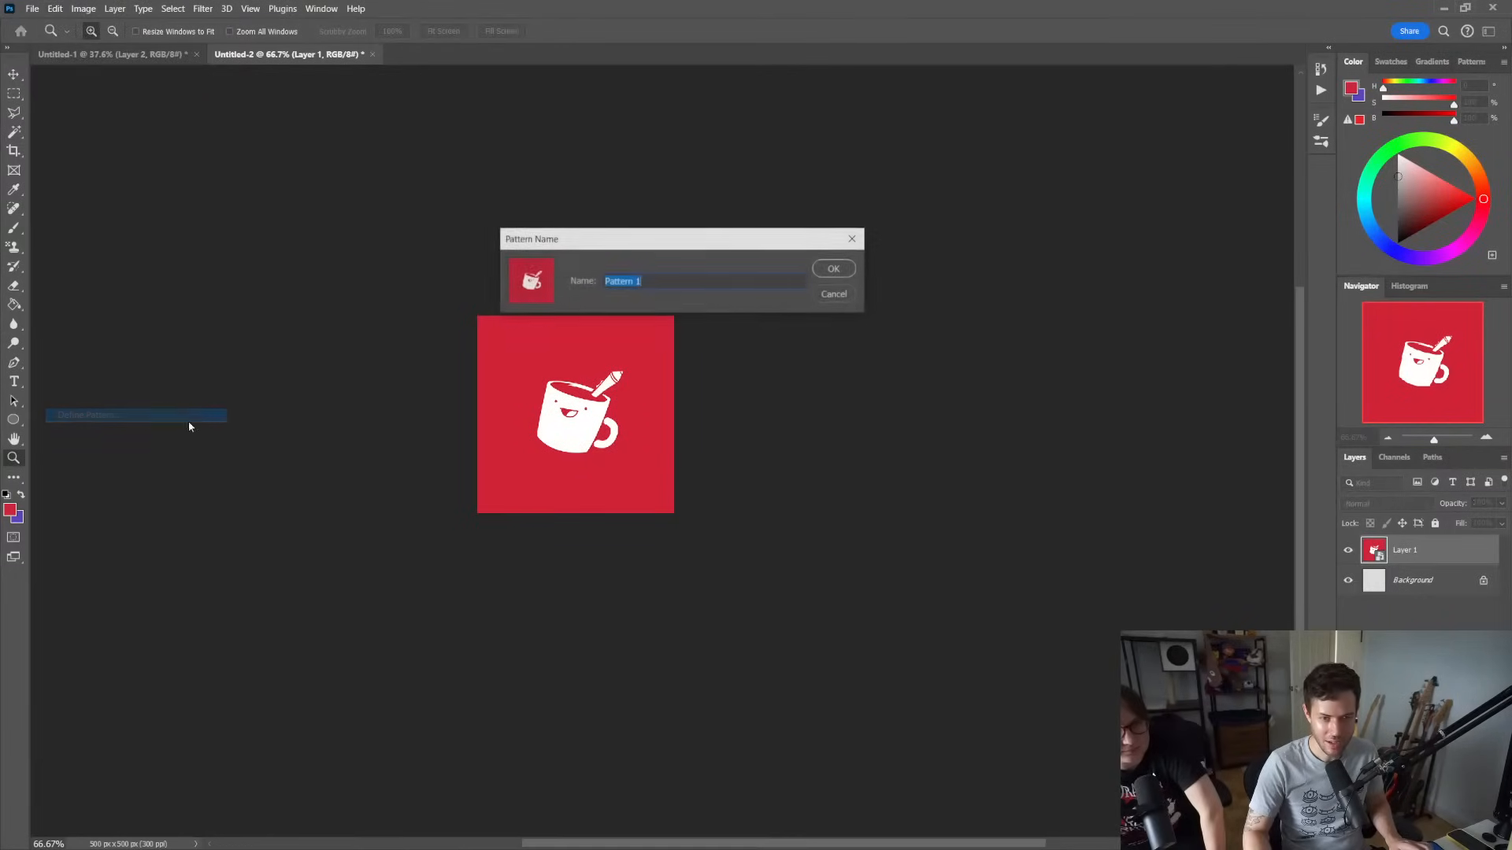
type("Drawf")
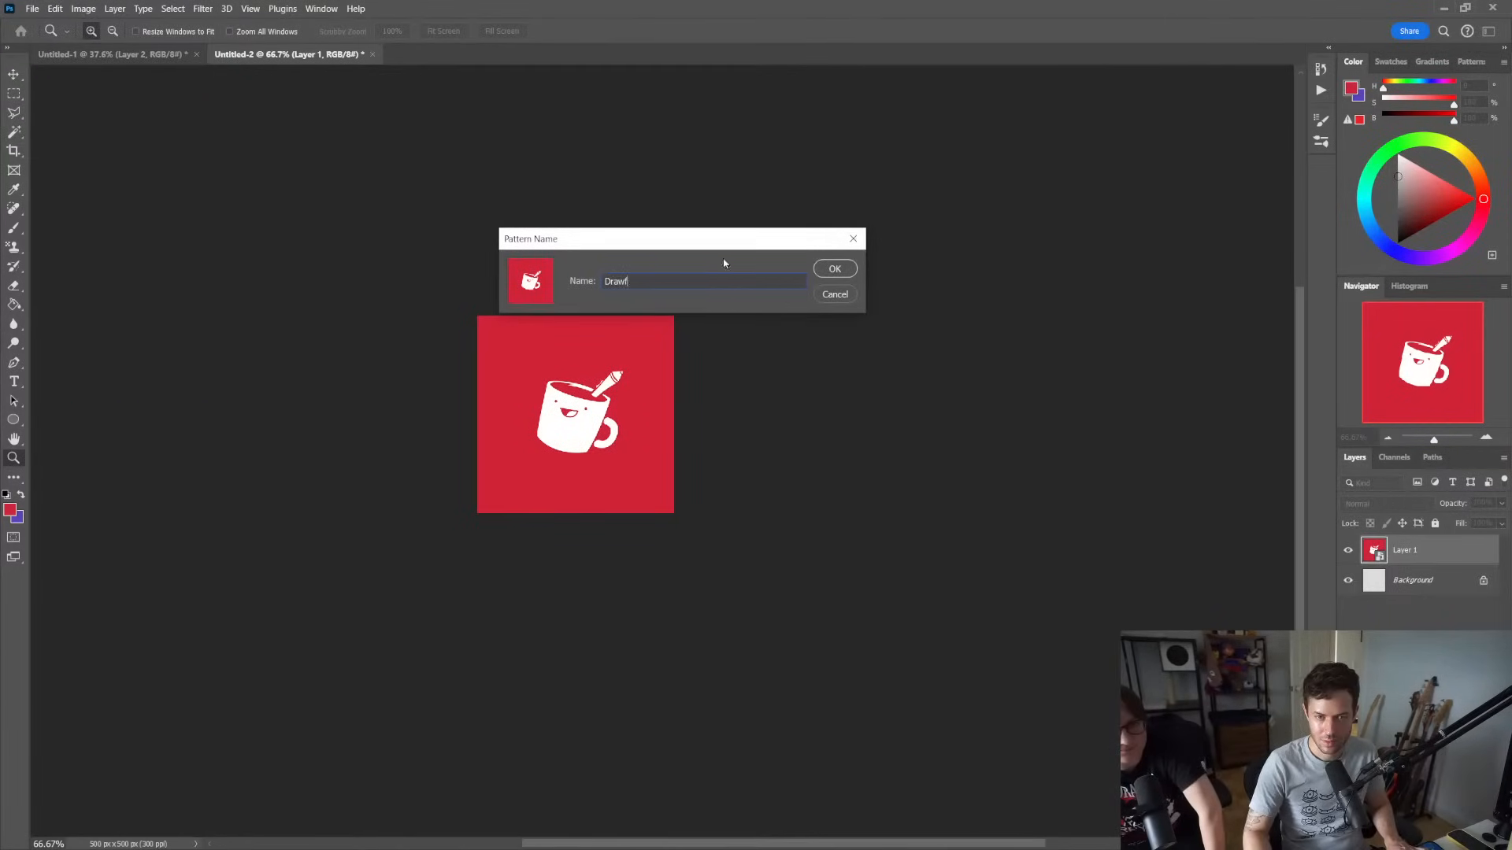
type("ee Patter")
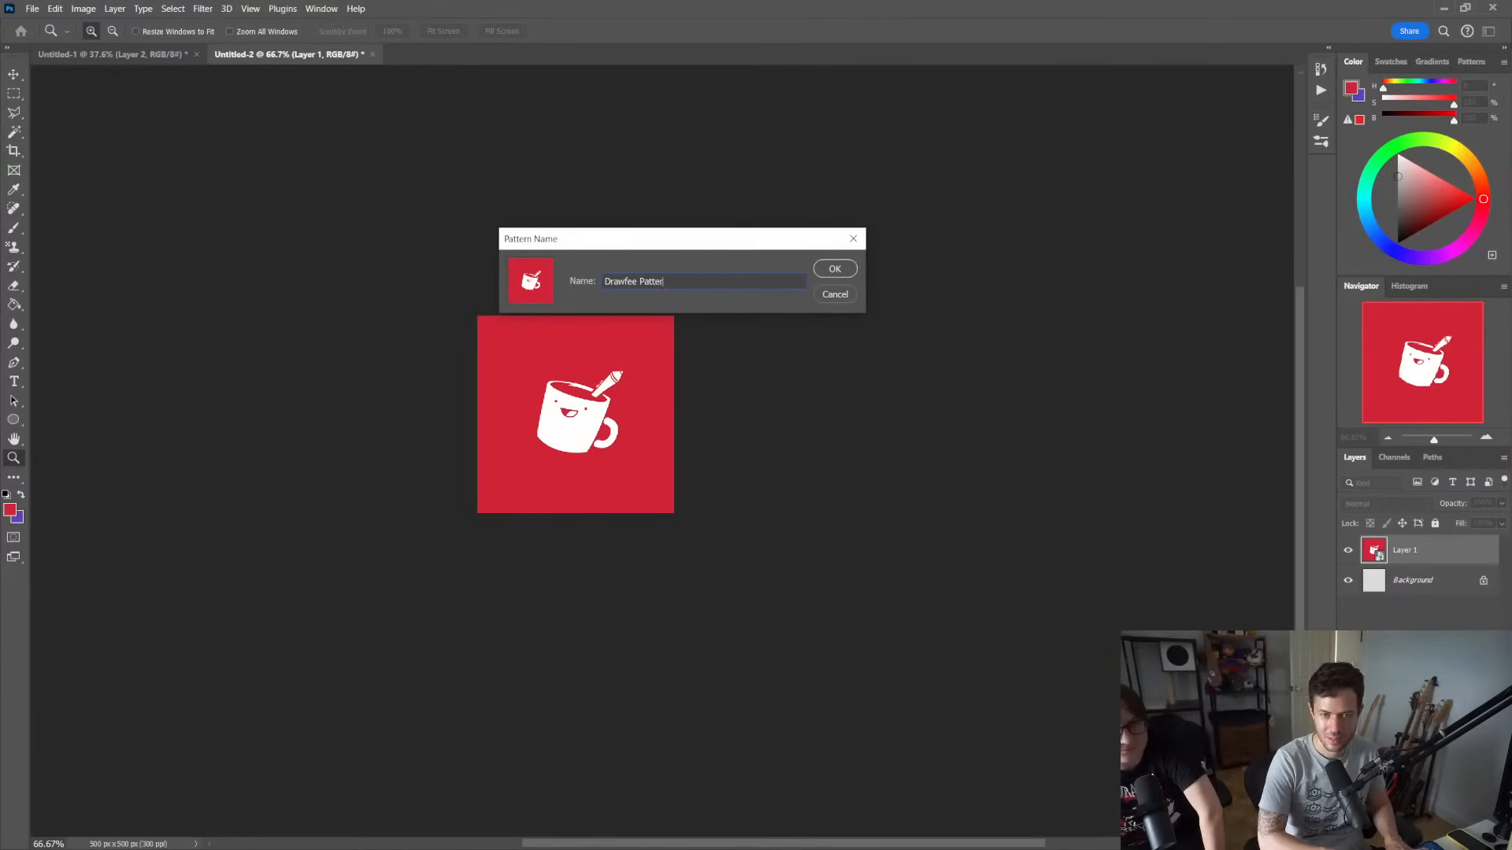
type("n")
left_click(834, 269)
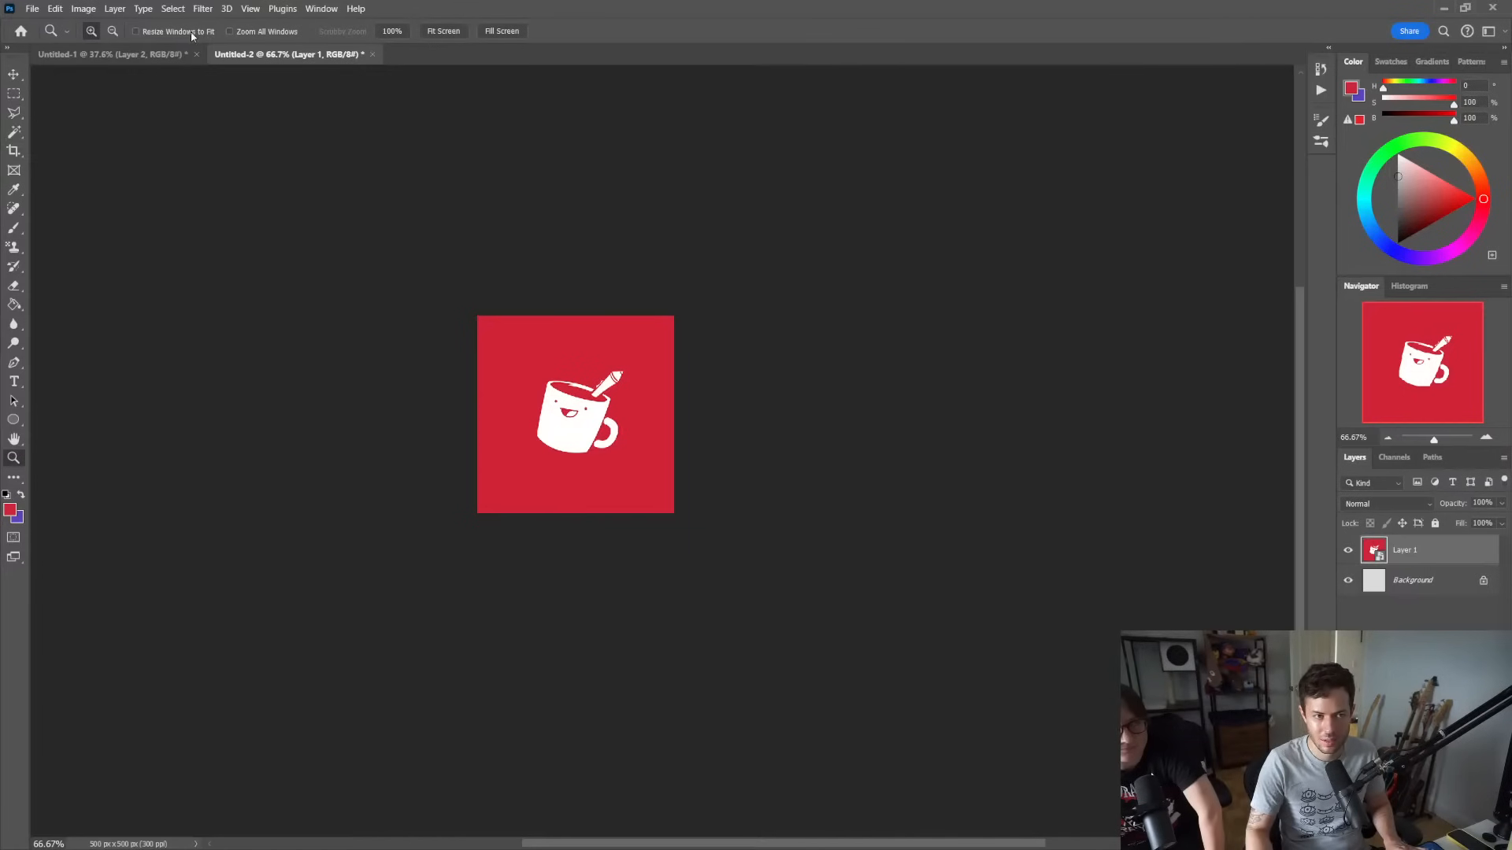
Switch to the Untitled-1 document and fill its blank layer with the newly defined mug pattern using the Paint Bucket
left_click(162, 55)
key("g")
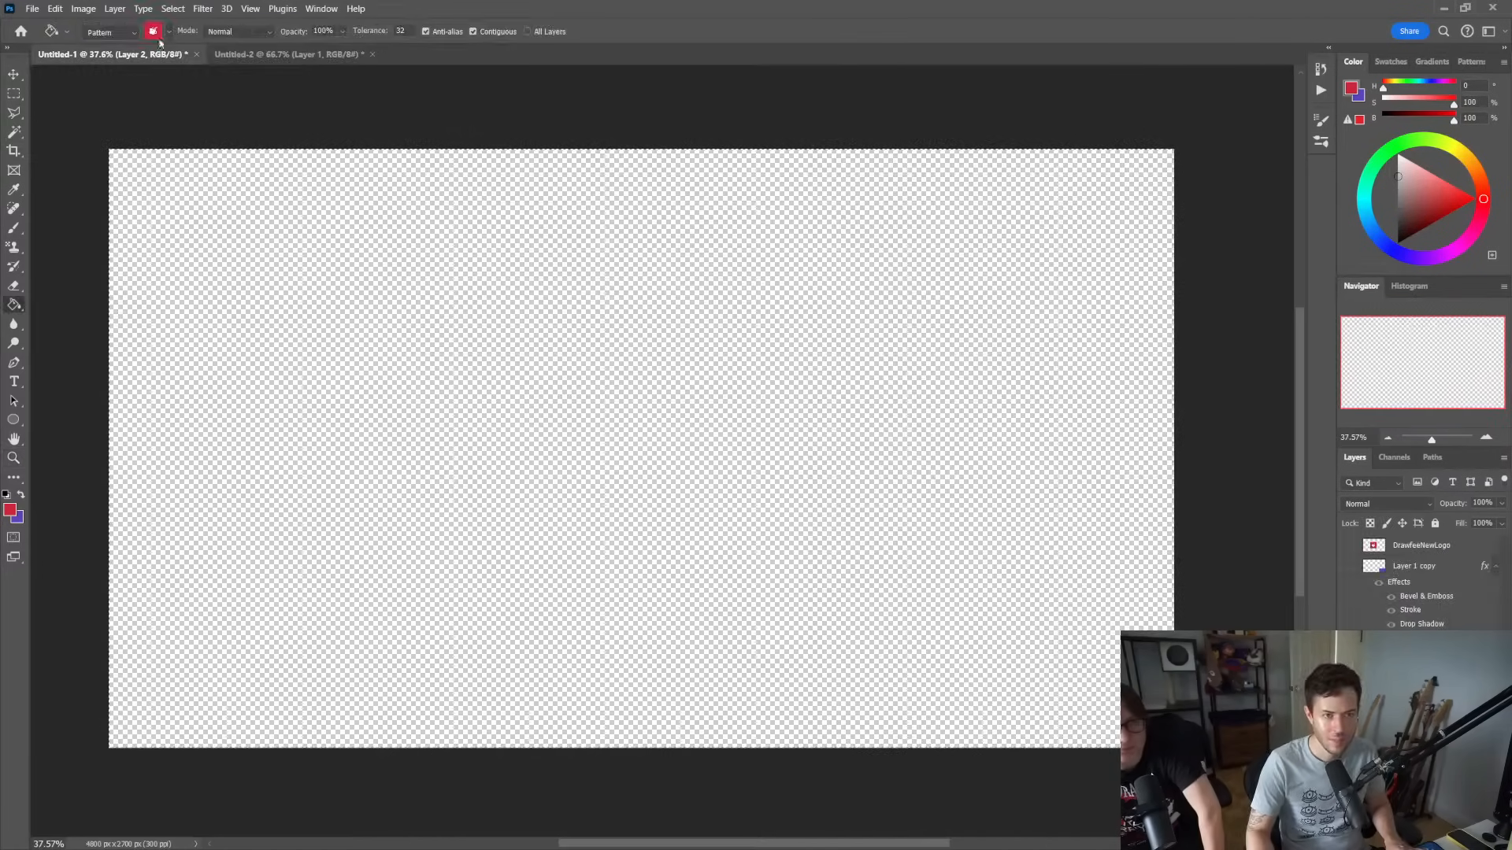
left_click(154, 31)
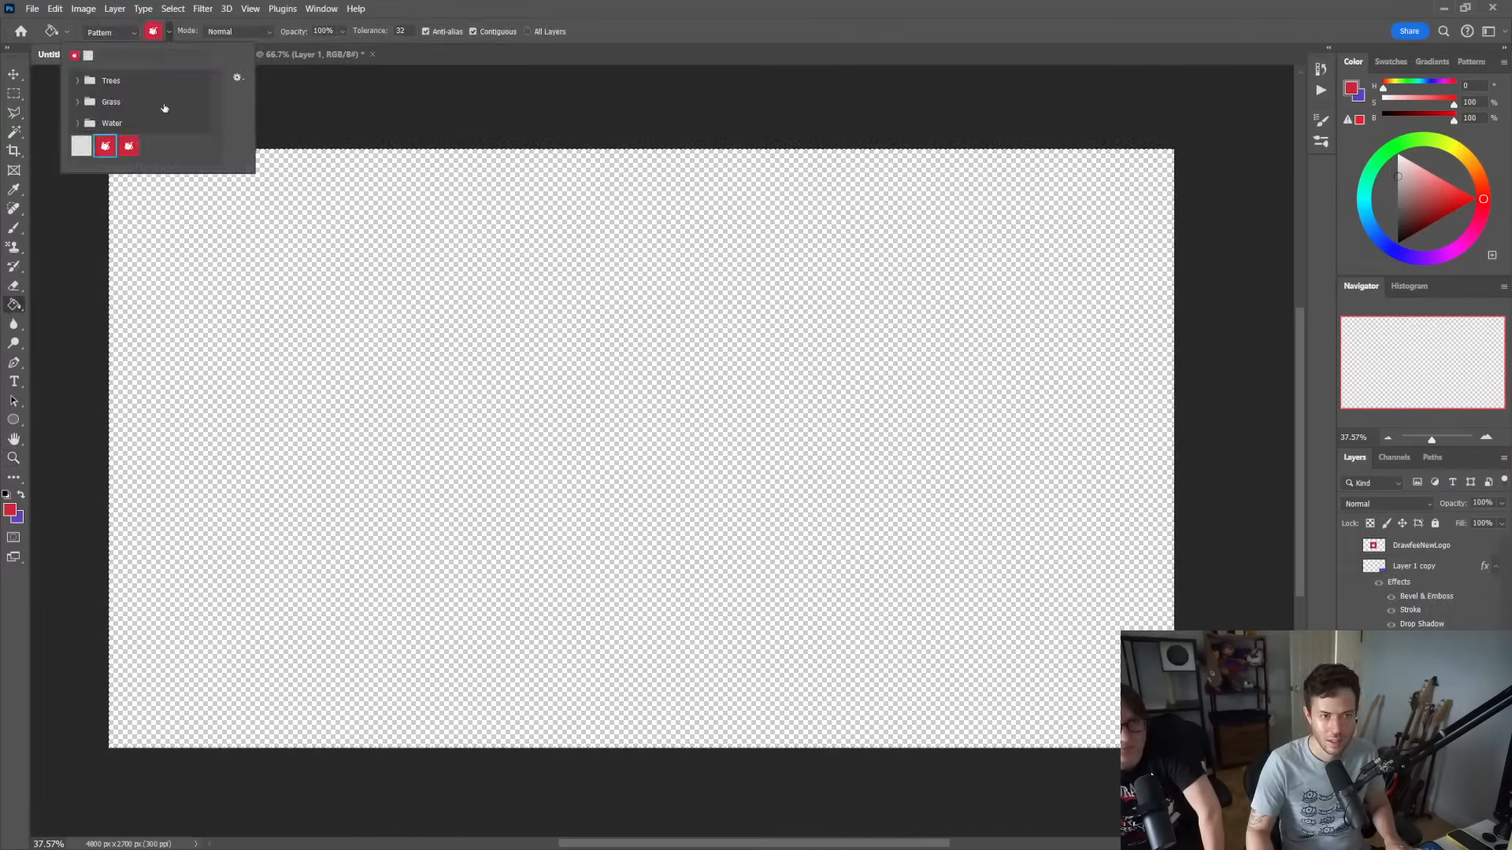
left_click(524, 348)
left_click(524, 348)
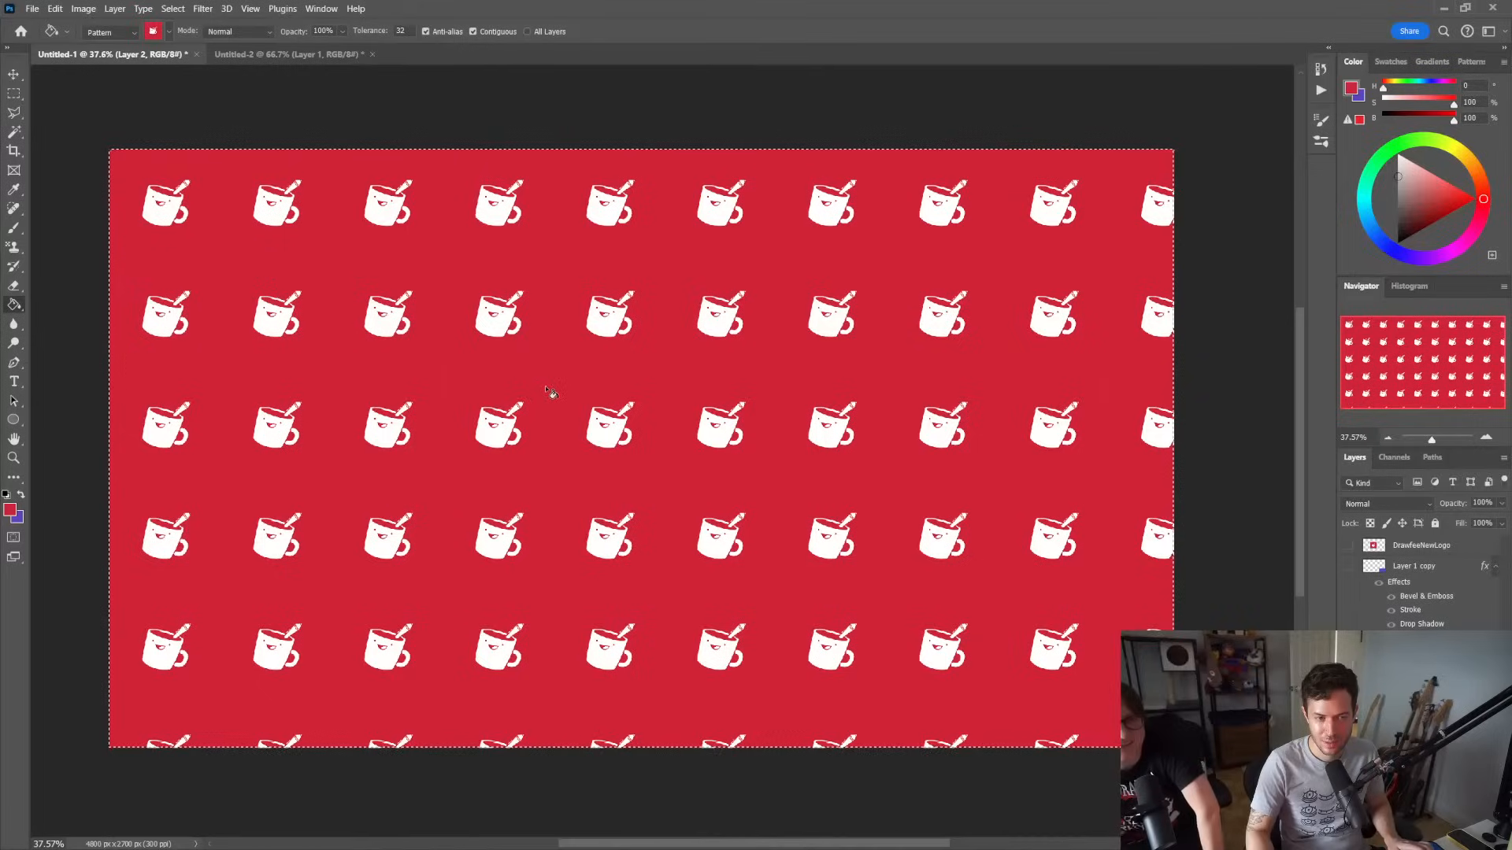
Show the large grey panel above the pattern and try nudging the mug pattern layer to the left
left_click(1348, 641)
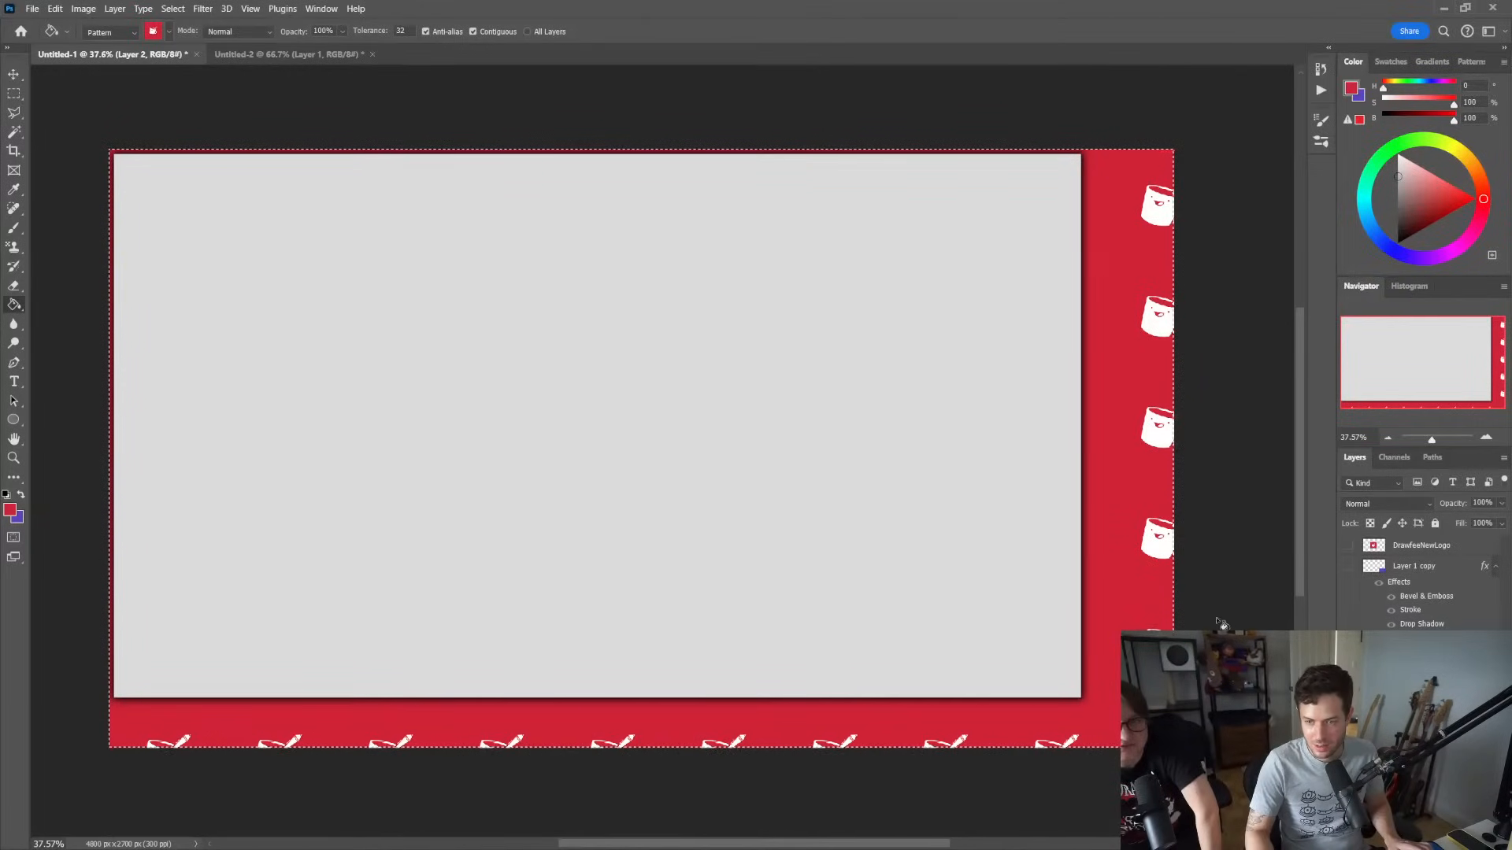
key("v")
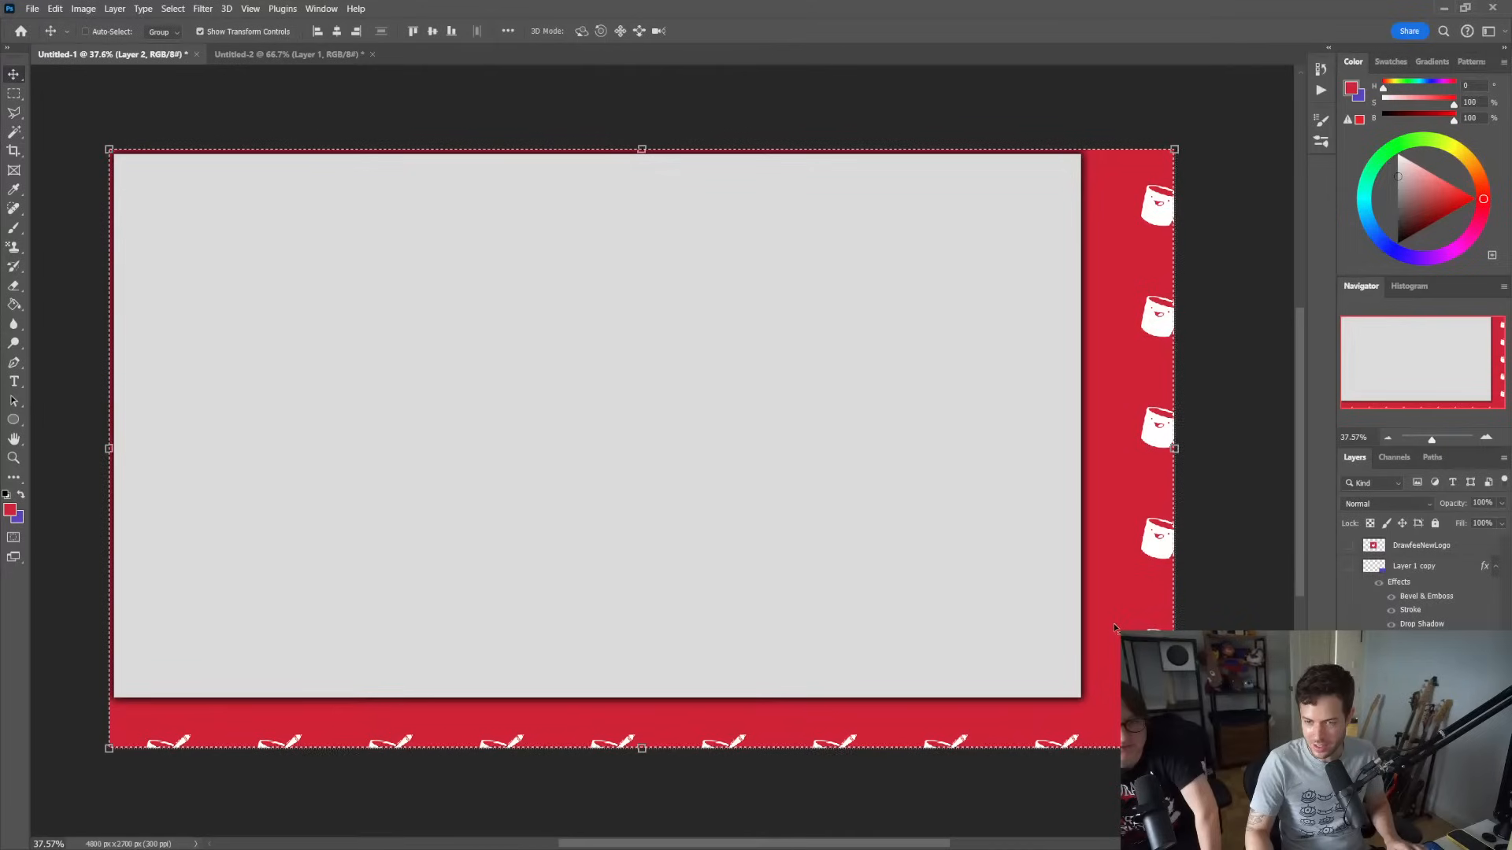
key("shift+Left")
key("shift+Left")
key("shift+Left")
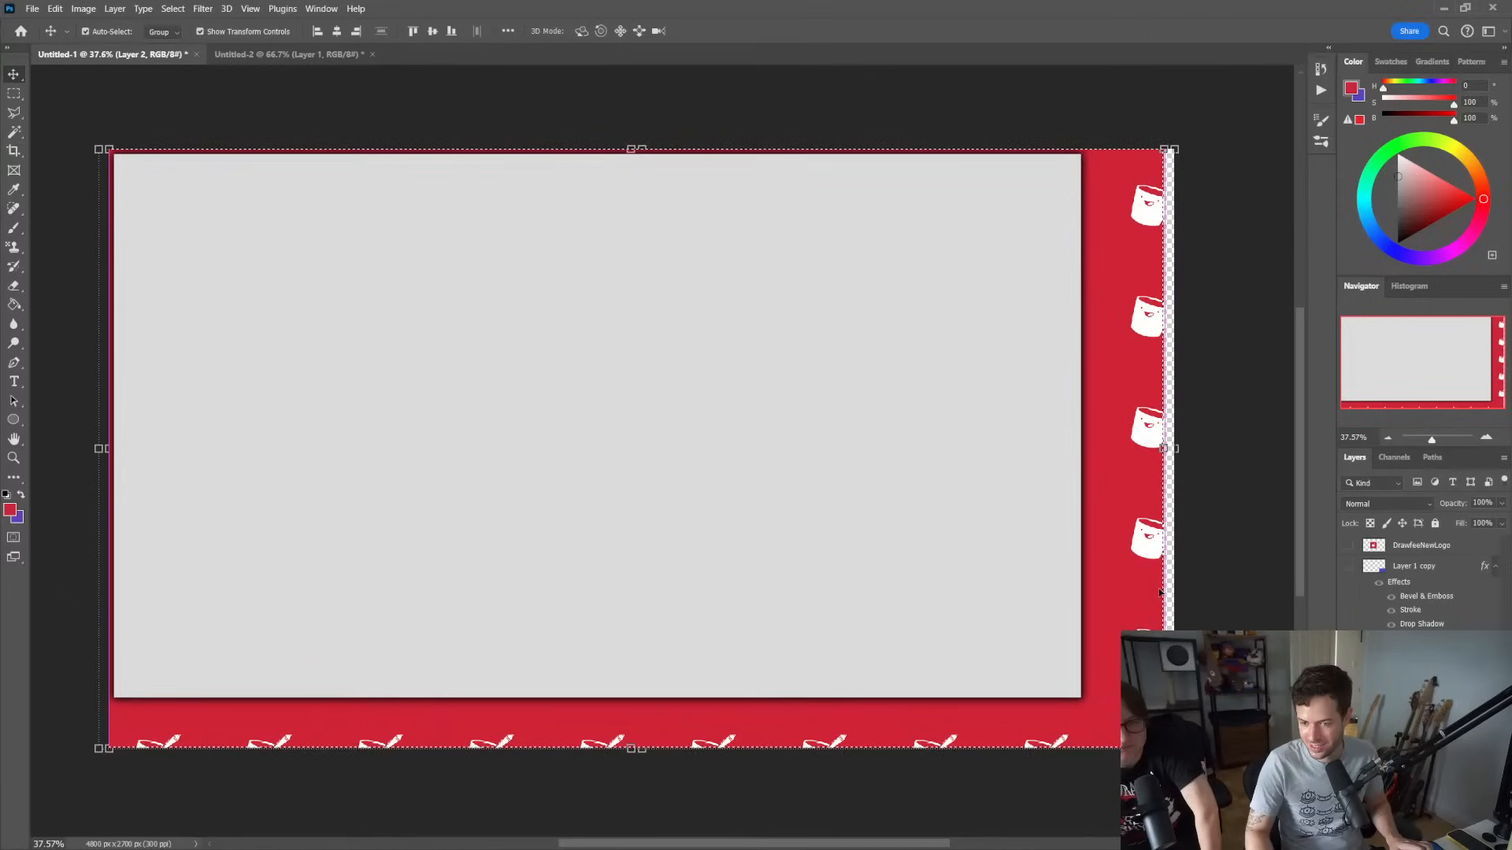
Undo the nudge and the pattern fill to return the document to its blank layer
key("ctrl+z")
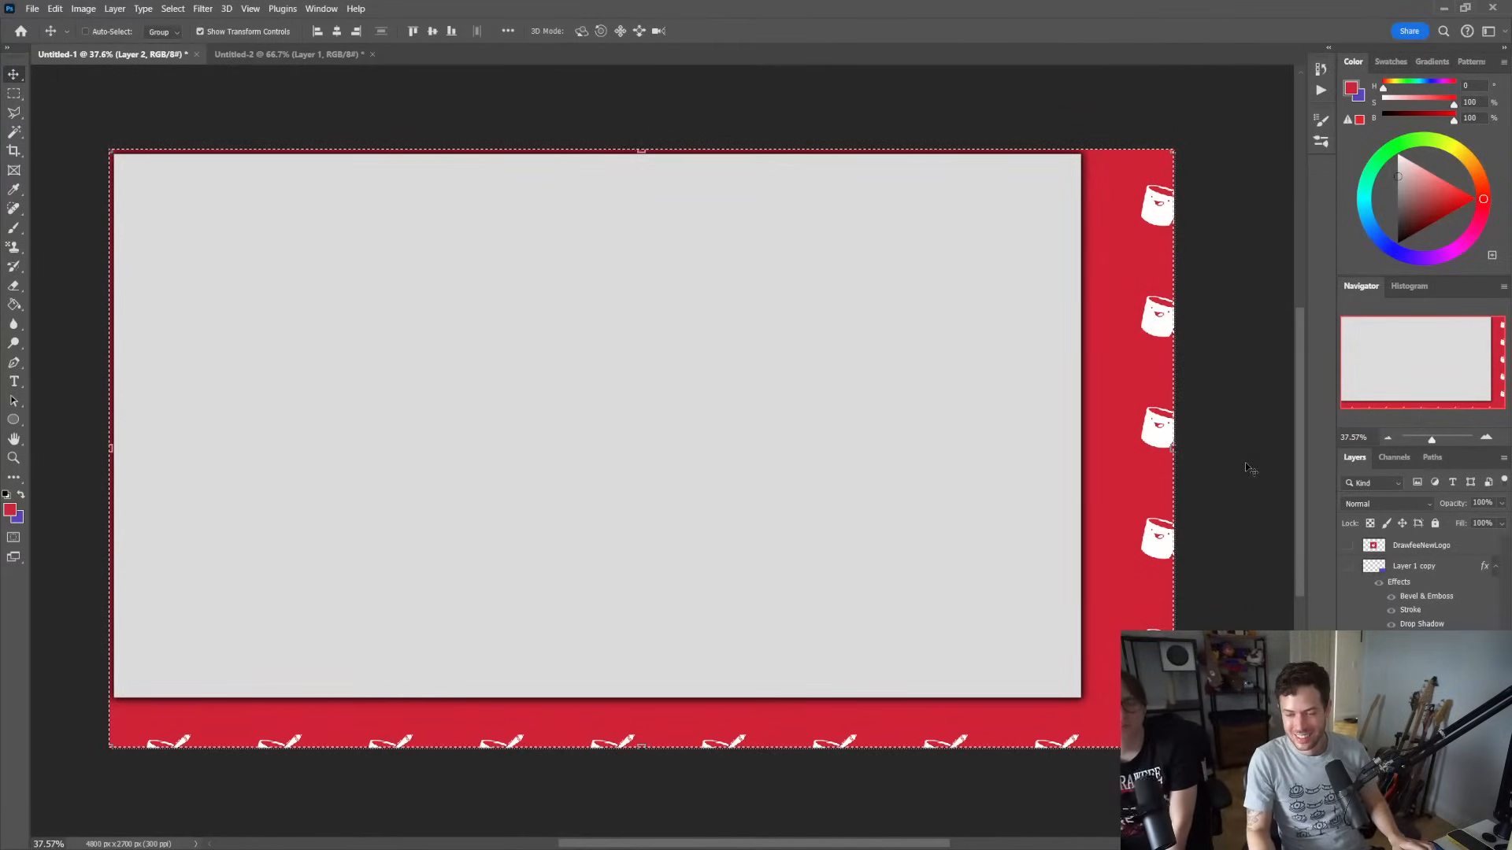
key("ctrl+z")
key("ctrl+z")
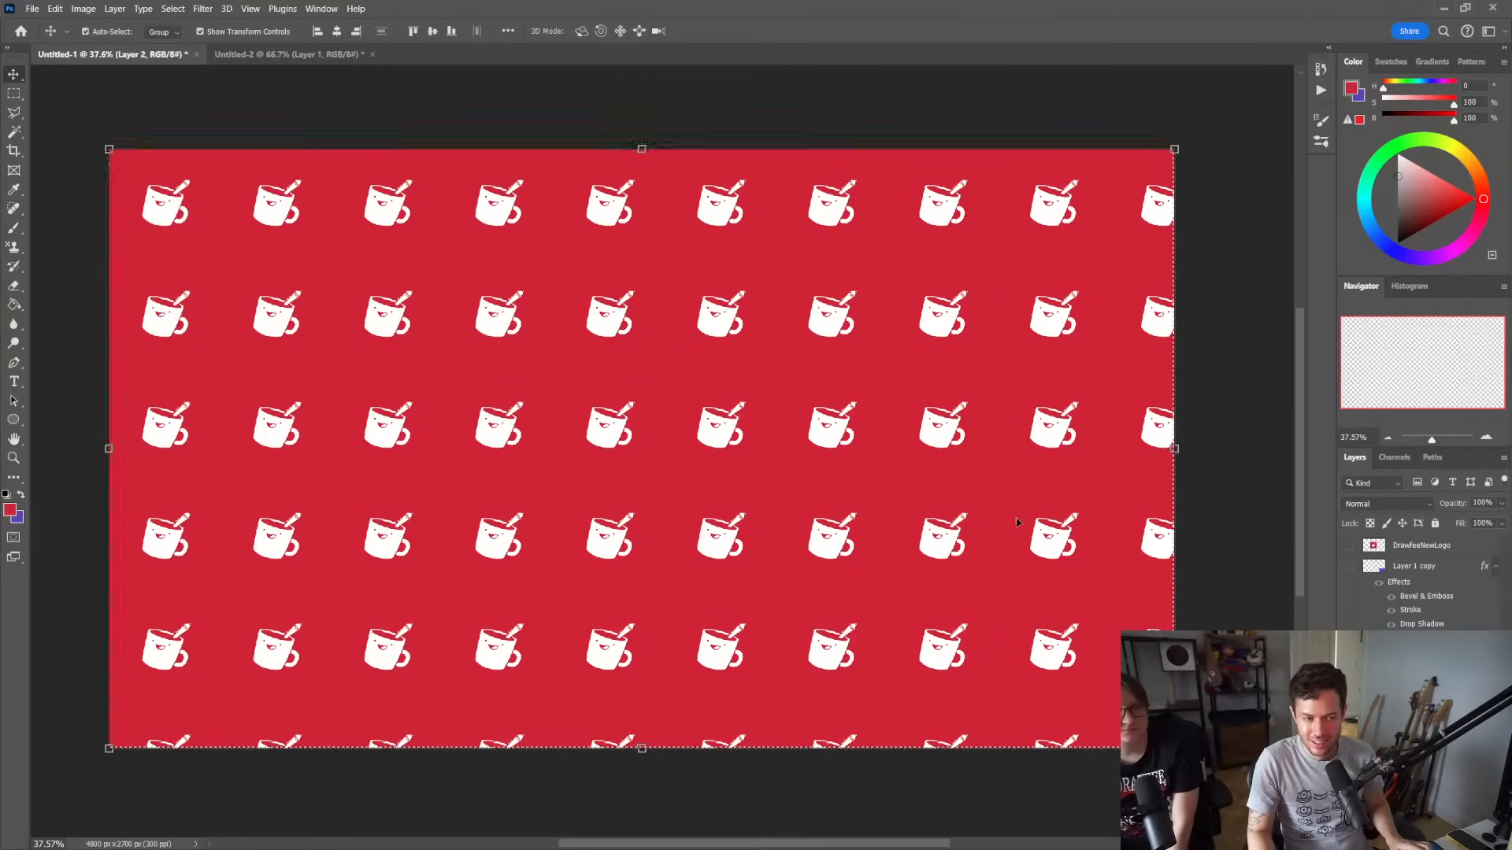
Try a Pattern Stamp stroke on the blank layer with the current leaf pattern and undo it
left_click(13, 247)
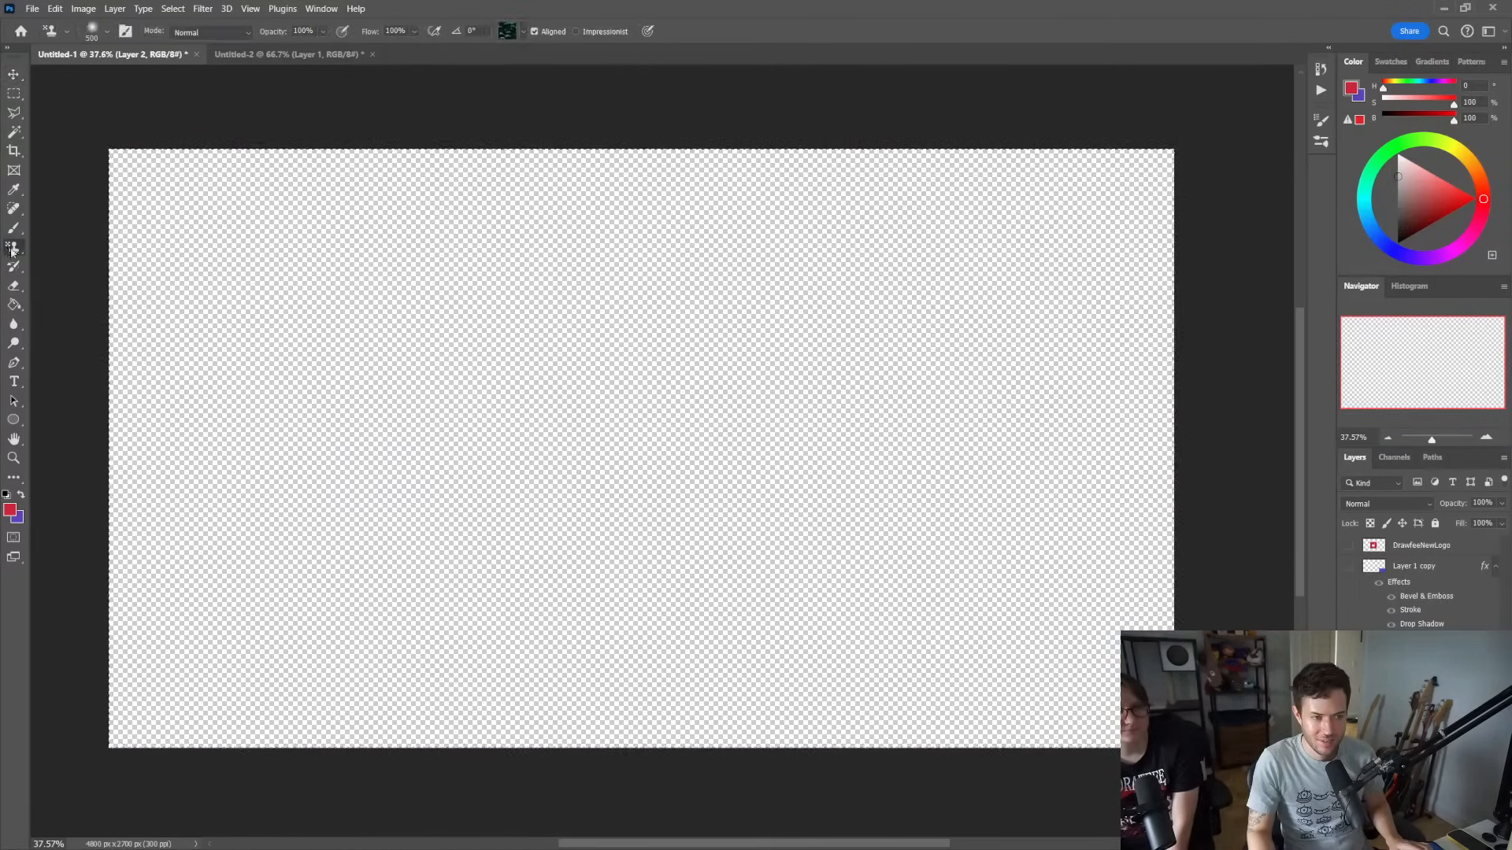
left_click_drag(375, 317, 477, 500)
key("ctrl+z")
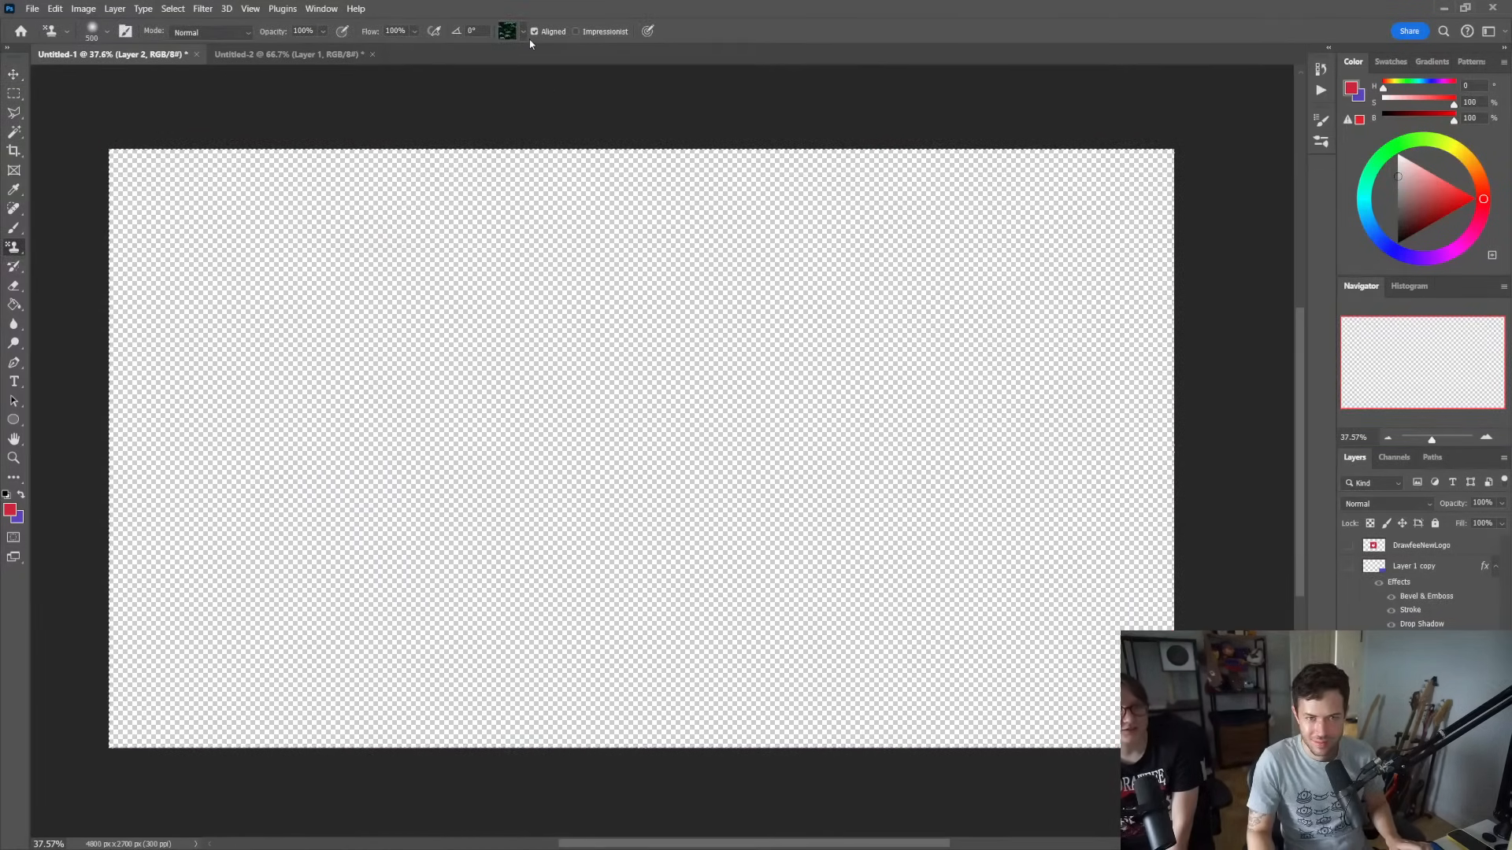
Try painting the mug logo pattern across the whole layer with the Pattern Stamp at brush size 500, and clear the layer
left_click(523, 32)
left_click(483, 146)
left_click(614, 128)
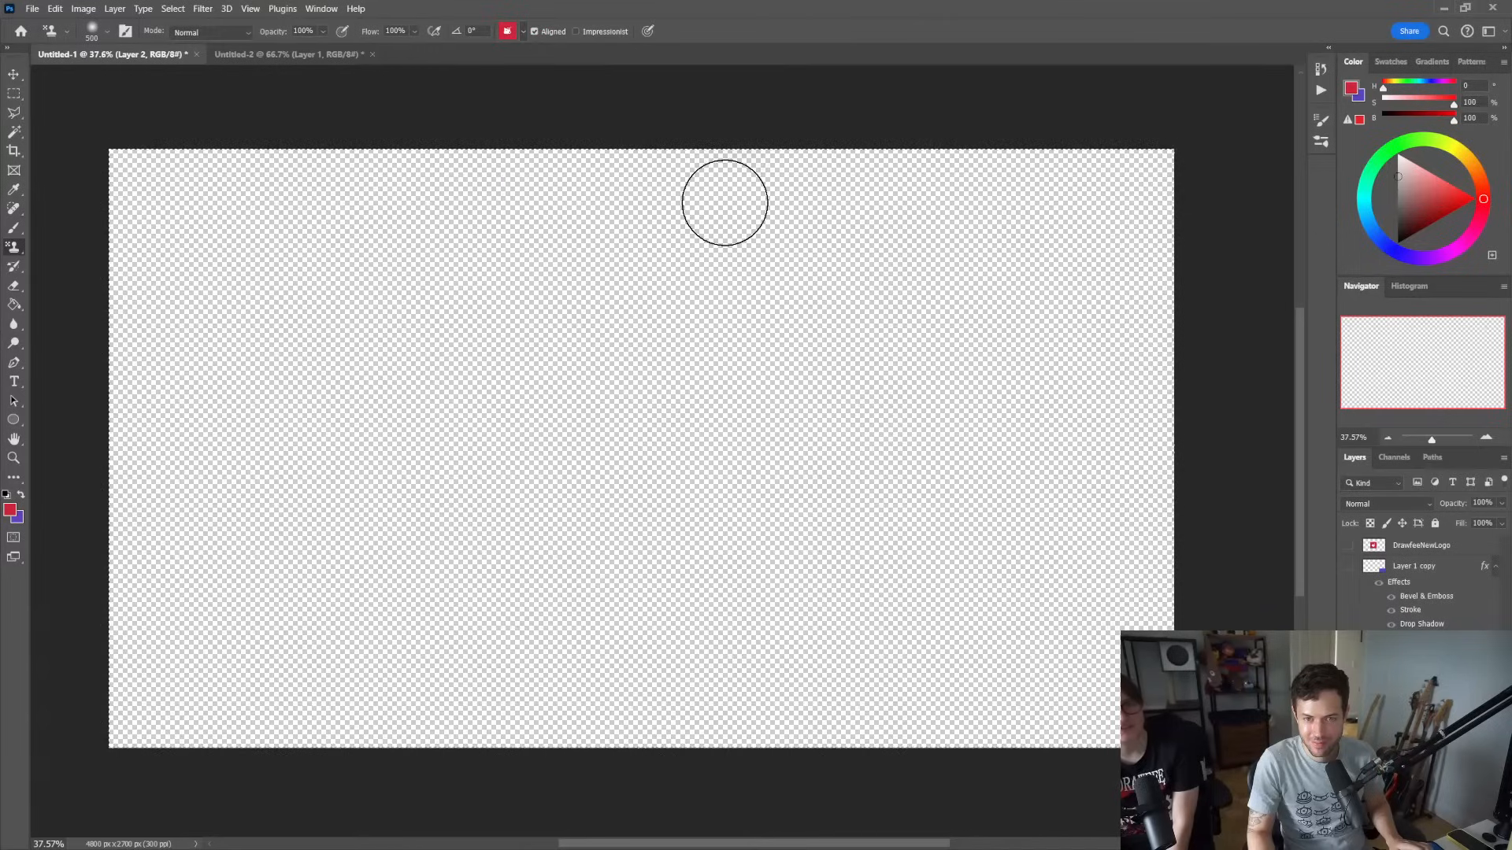
mouse_move(725, 202)
left_mouse_down()
mouse_move(716, 396)
mouse_move(811, 400)
mouse_move(779, 330)
mouse_move(920, 342)
mouse_move(954, 372)
mouse_move(940, 463)
mouse_move(818, 540)
mouse_move(939, 591)
mouse_move(992, 535)
mouse_move(987, 558)
mouse_move(1136, 524)
mouse_move(1184, 454)
mouse_move(1153, 440)
mouse_move(1122, 286)
mouse_move(1066, 266)
mouse_move(1007, 283)
mouse_move(989, 321)
mouse_move(899, 268)
mouse_move(1065, 190)
mouse_move(746, 161)
mouse_move(909, 200)
mouse_move(920, 242)
mouse_move(862, 184)
mouse_move(133, 160)
mouse_move(550, 183)
mouse_move(866, 254)
mouse_move(653, 383)
mouse_move(123, 409)
mouse_move(45, 515)
mouse_move(417, 697)
mouse_move(1079, 701)
left_mouse_up()
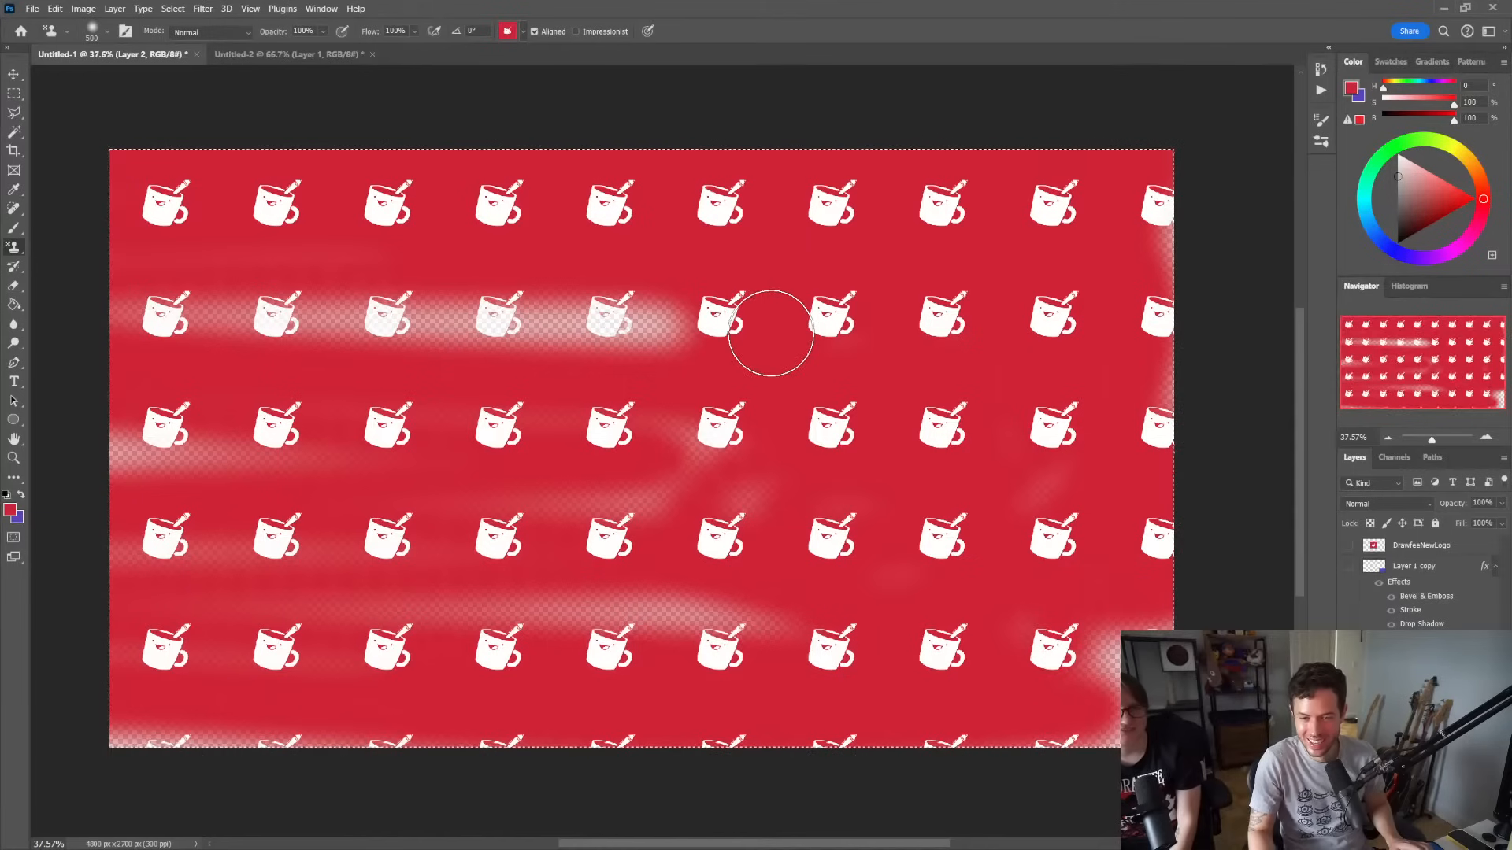
key("Delete")
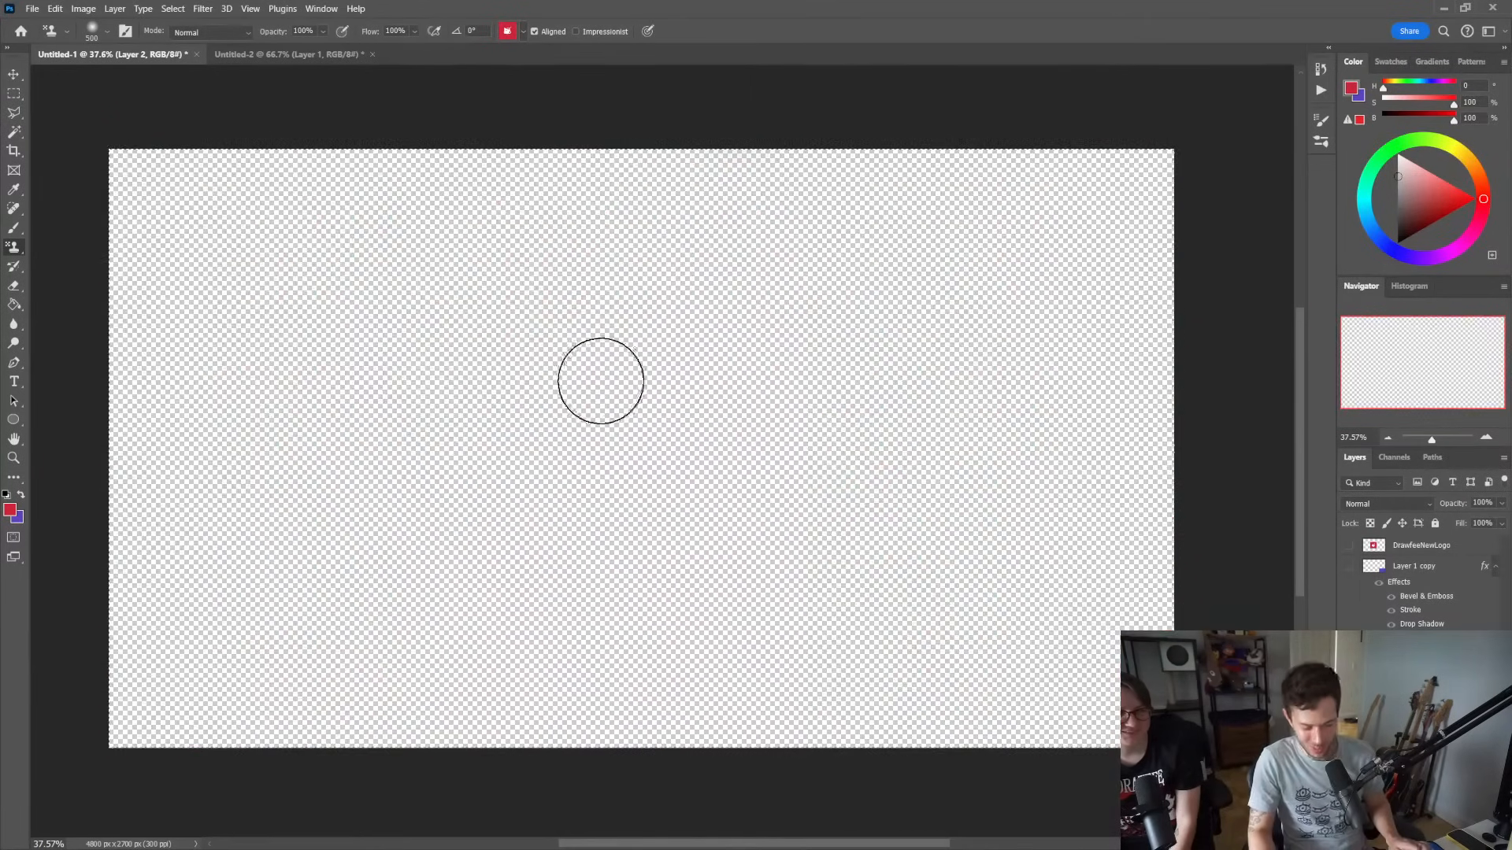
Try stamping the mug pattern near the canvas centre with a much larger Pattern Stamp brush, undoing each stamp
key("bracketright")
key("bracketright")
key("bracketright")
key("bracketright")
key("bracketright")
key("bracketright")
key("bracketright")
key("bracketright")
key("bracketright")
key("bracketright")
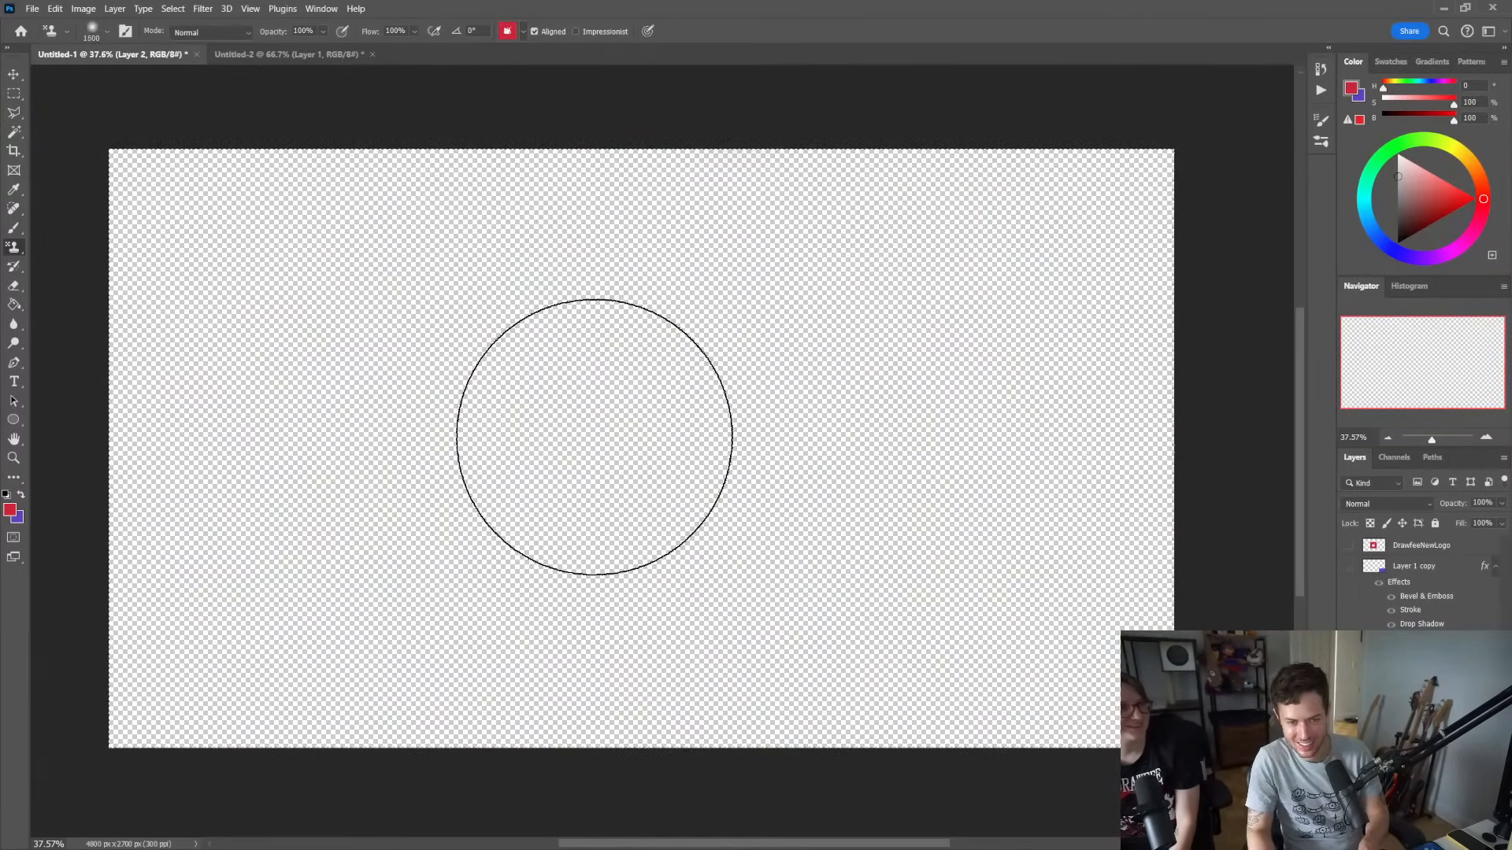
left_click(597, 433)
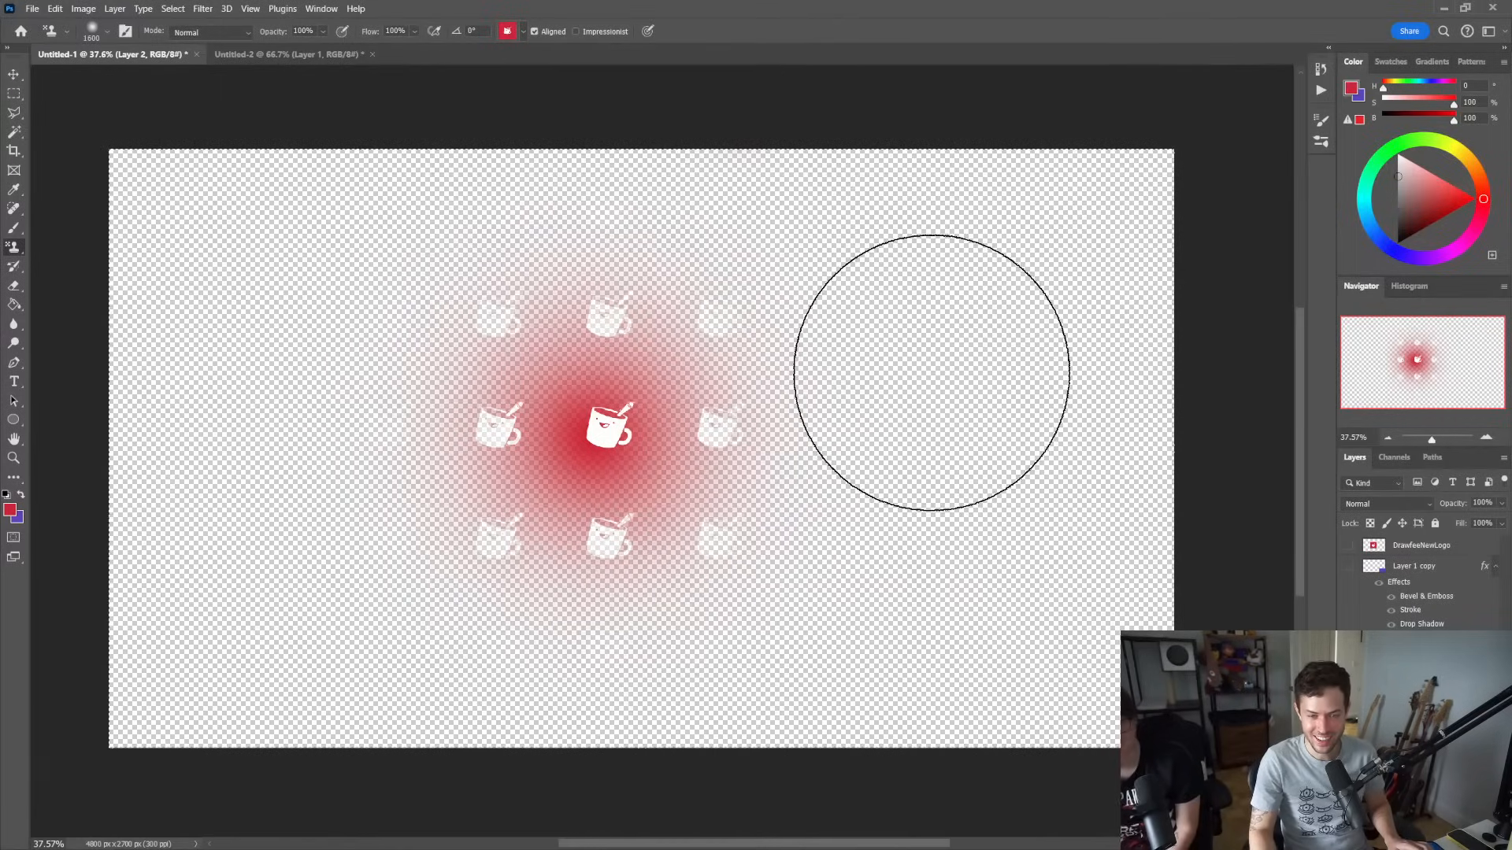
key("ctrl+z")
left_click(609, 427)
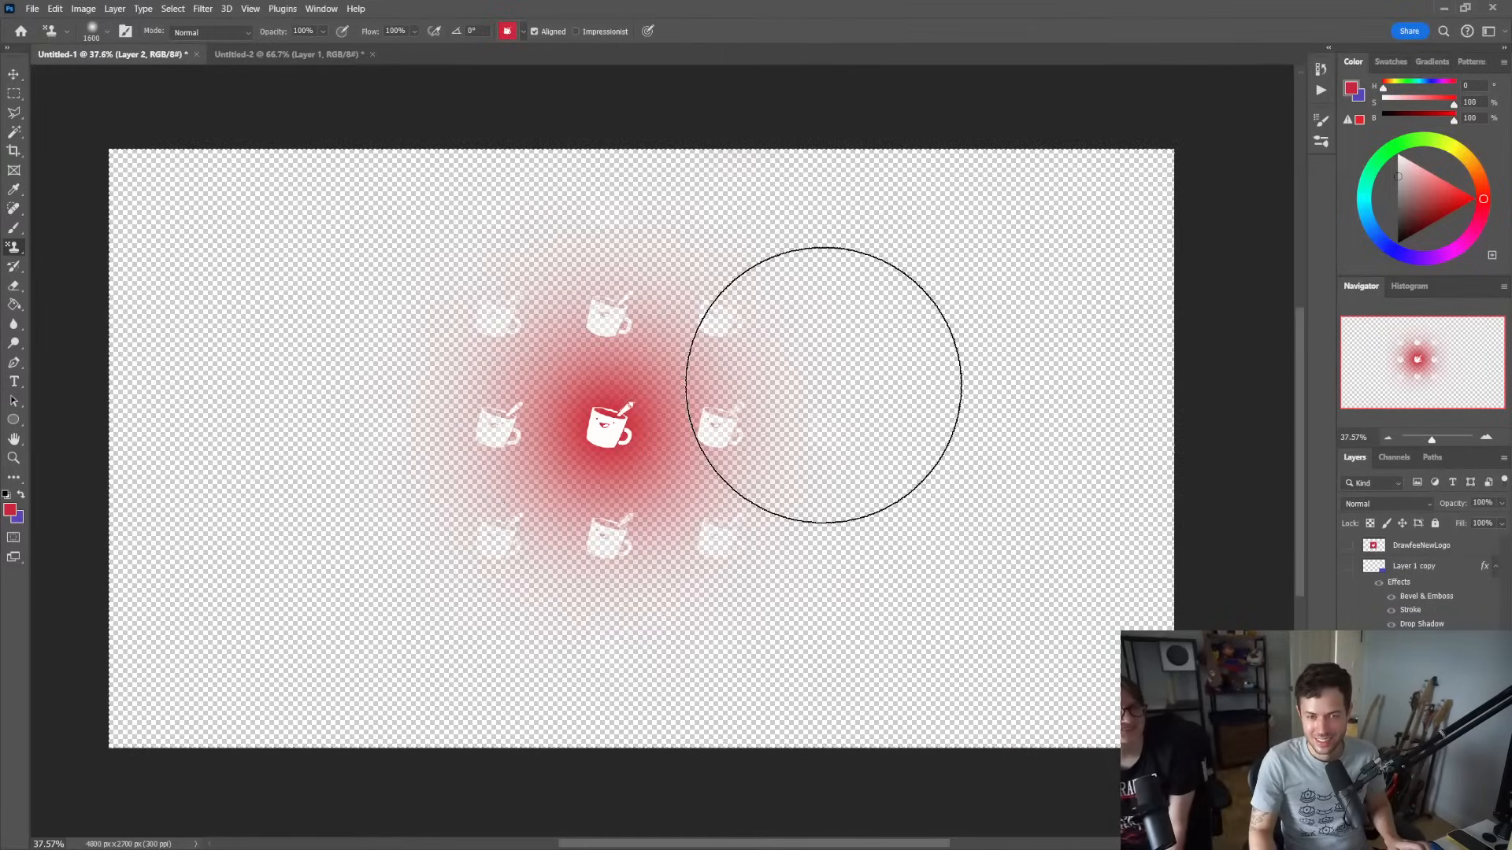
key("ctrl+z")
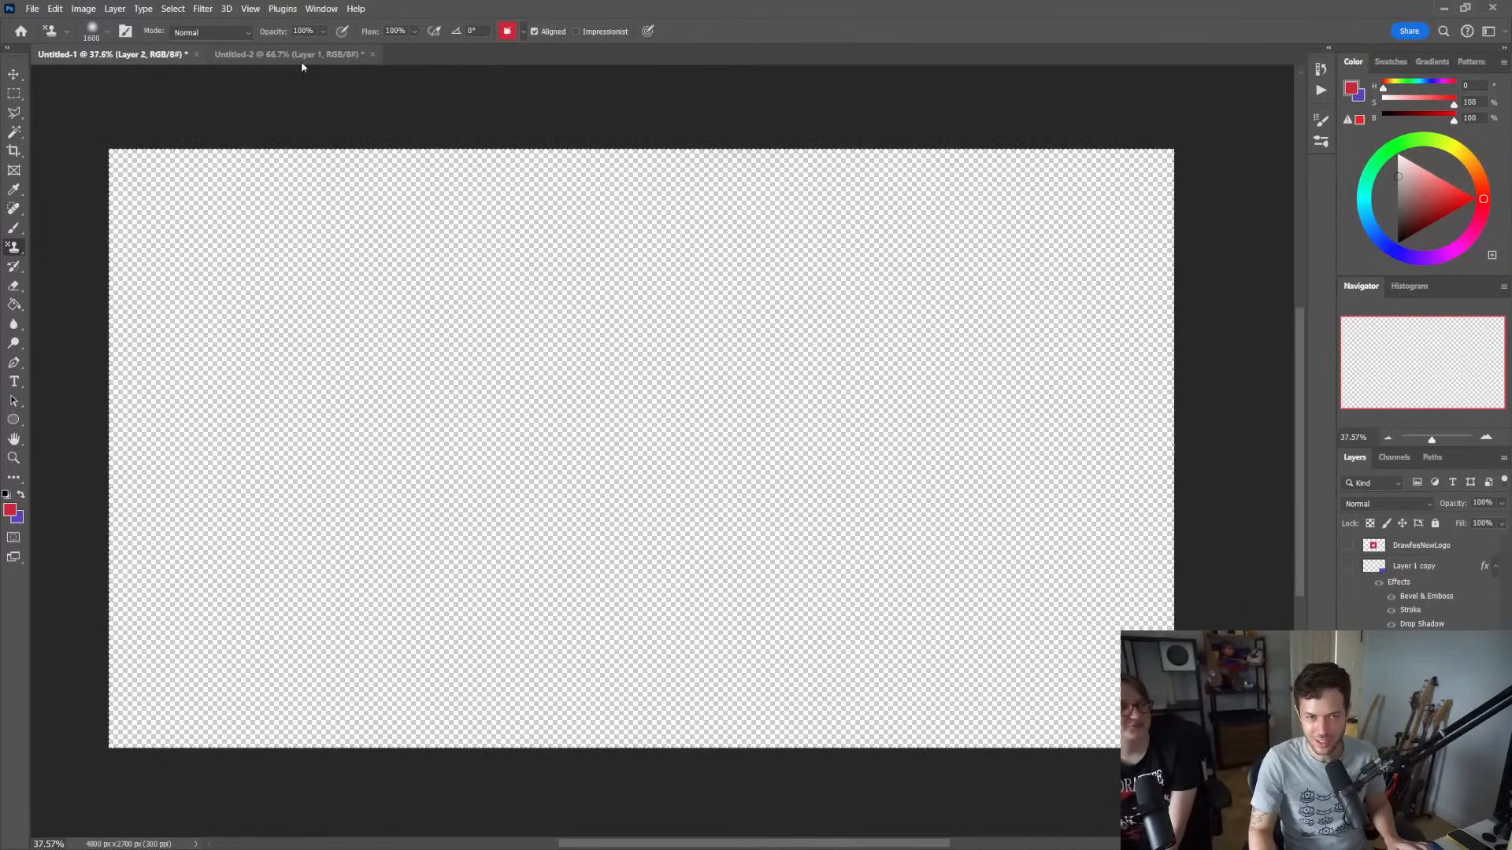
Check the fill source and available patterns for the Paint Bucket
key("g")
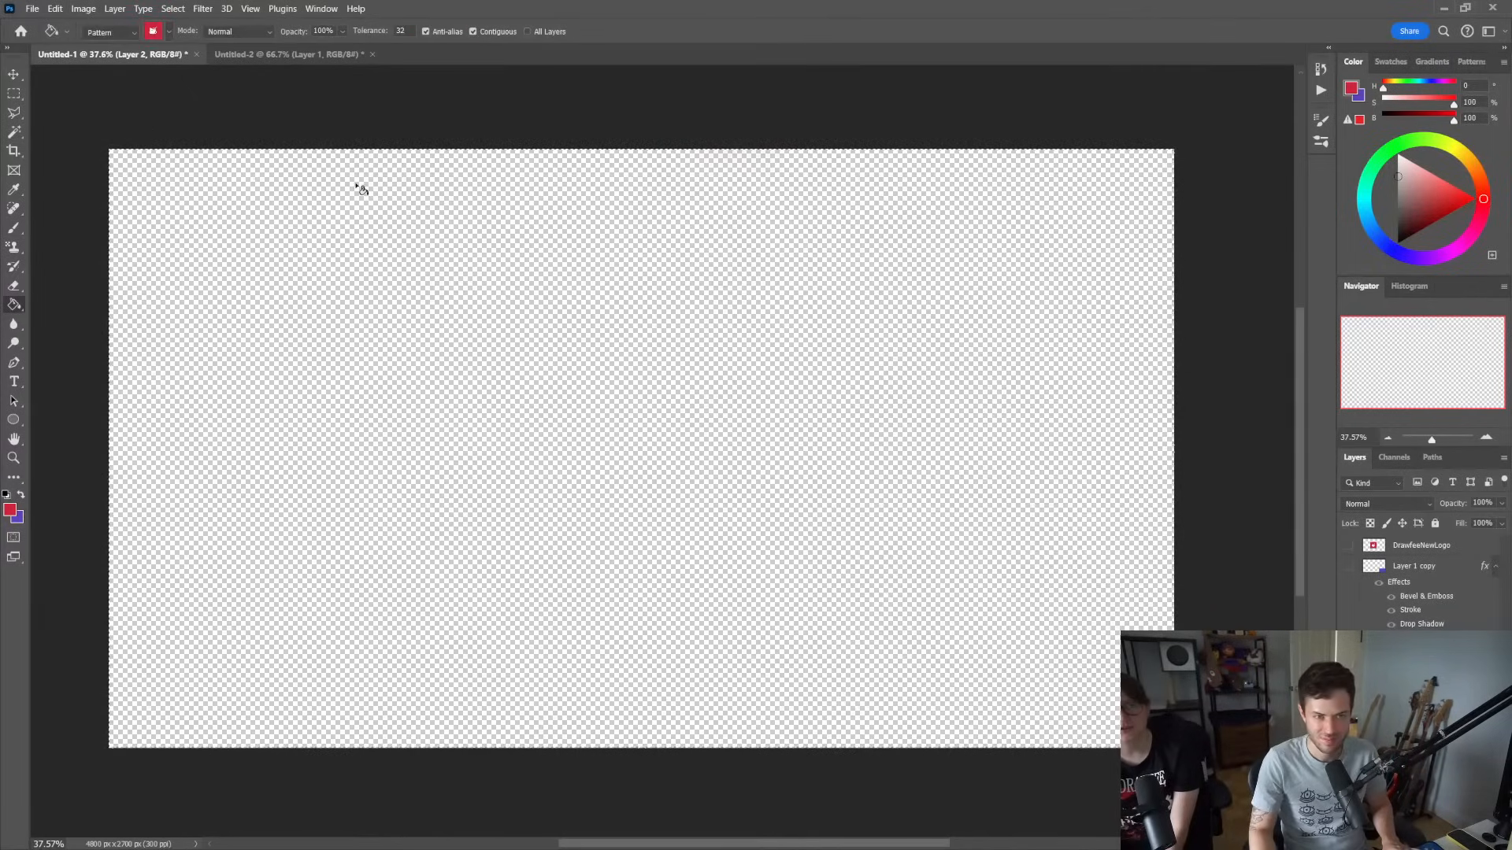
left_click(134, 34)
left_click(134, 37)
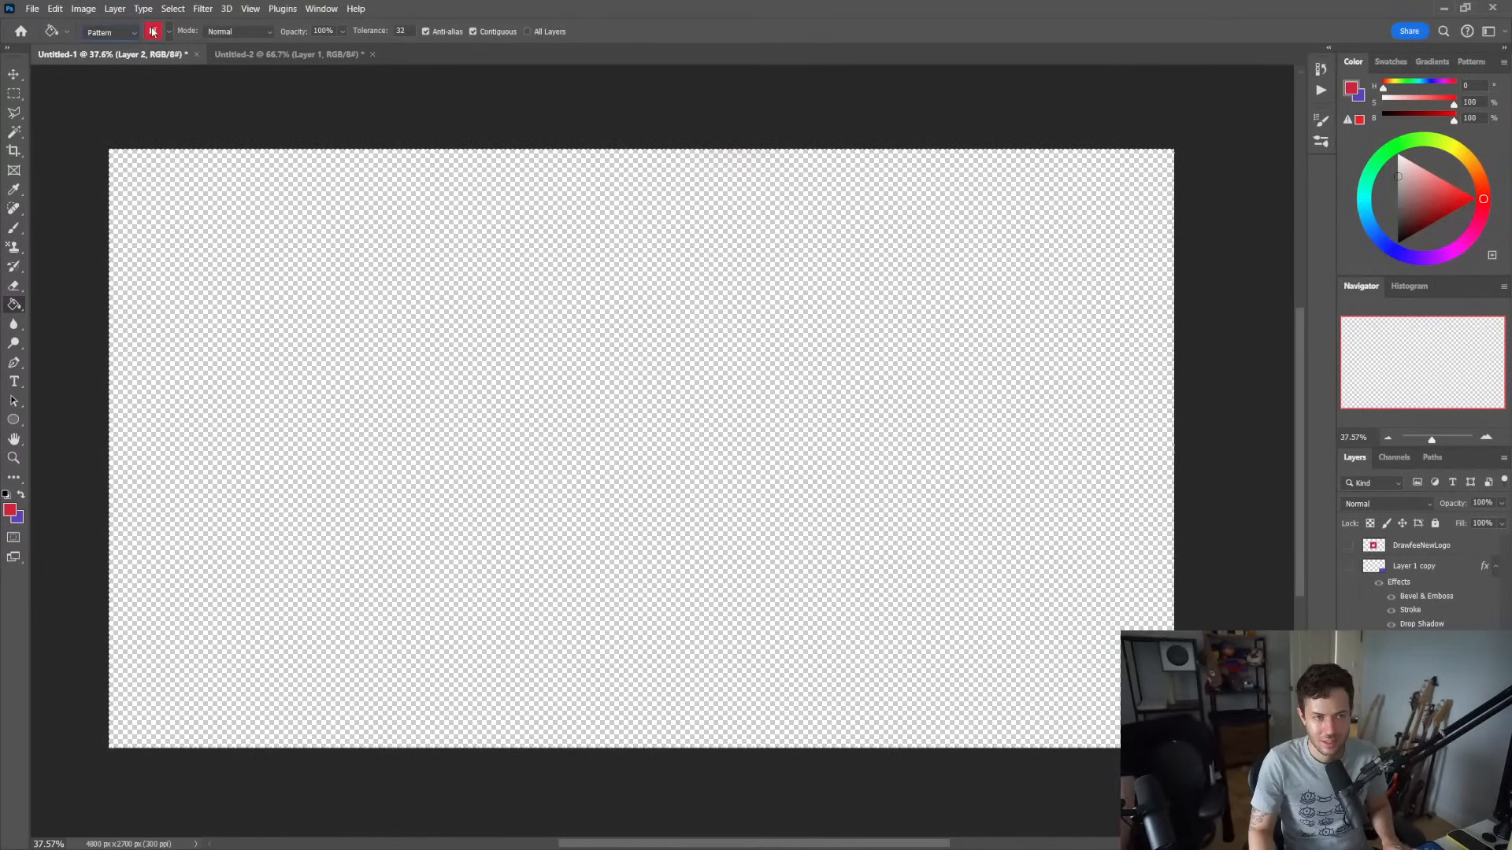
left_click(160, 37)
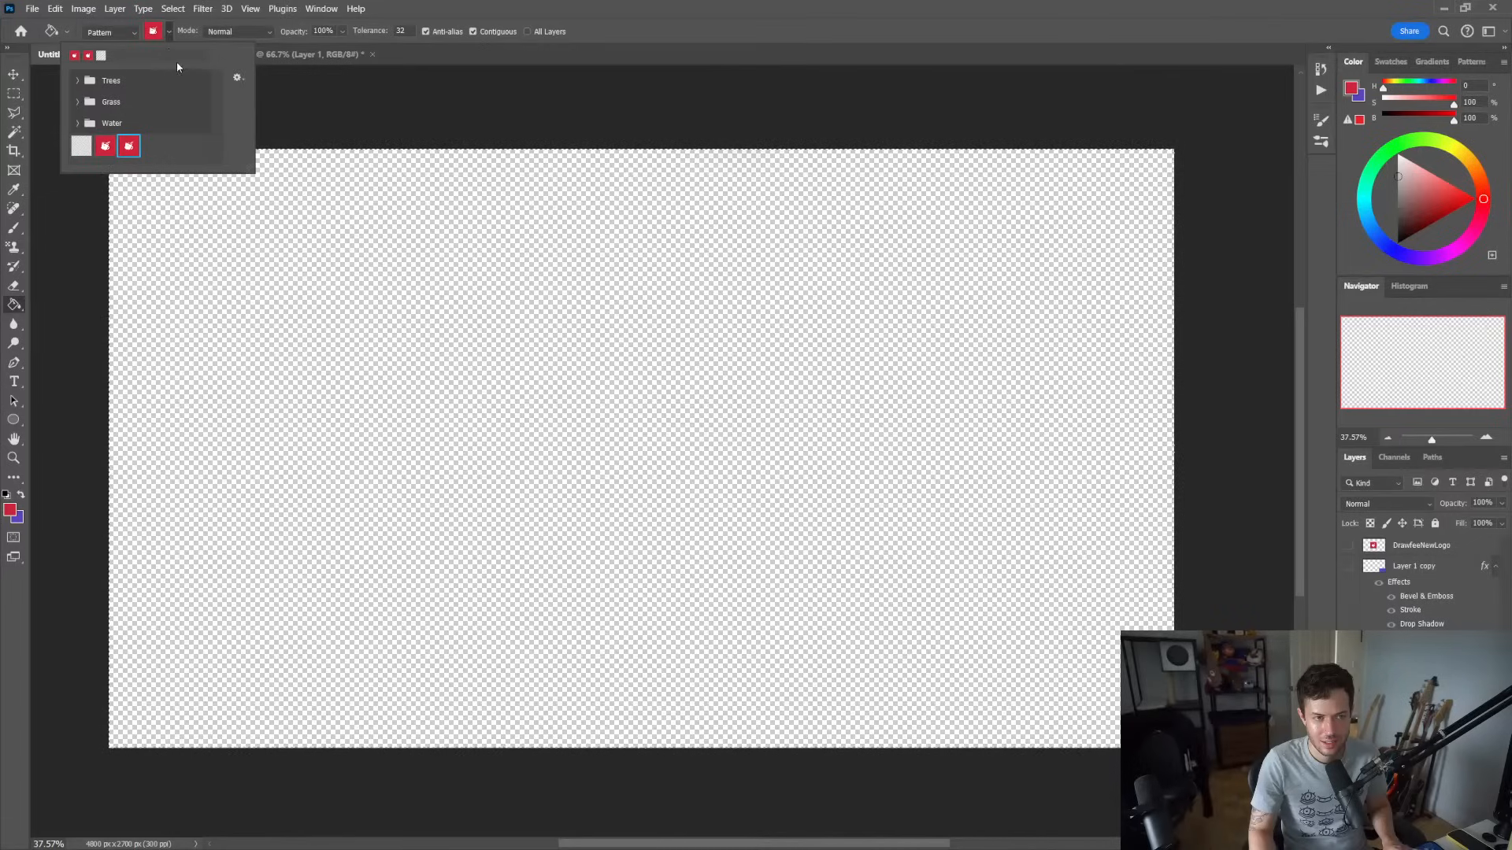
left_click(152, 35)
left_click(152, 35)
left_click(152, 34)
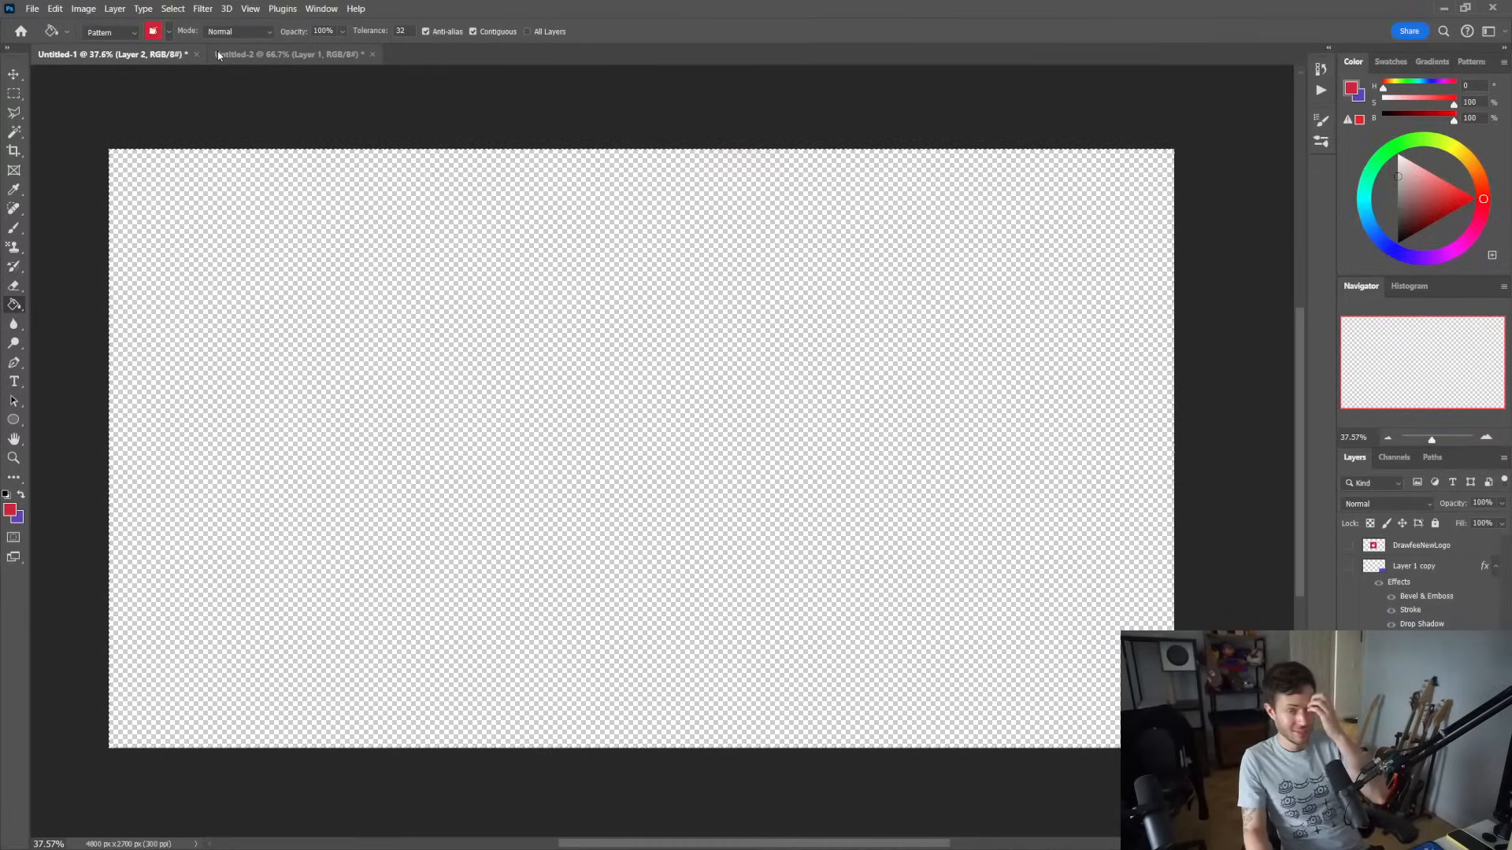
Show the purple corner box and large grey panel layers, and add a pattern fill layer in Normal mode at 100% opacity
left_click(1348, 567)
left_click(1348, 644)
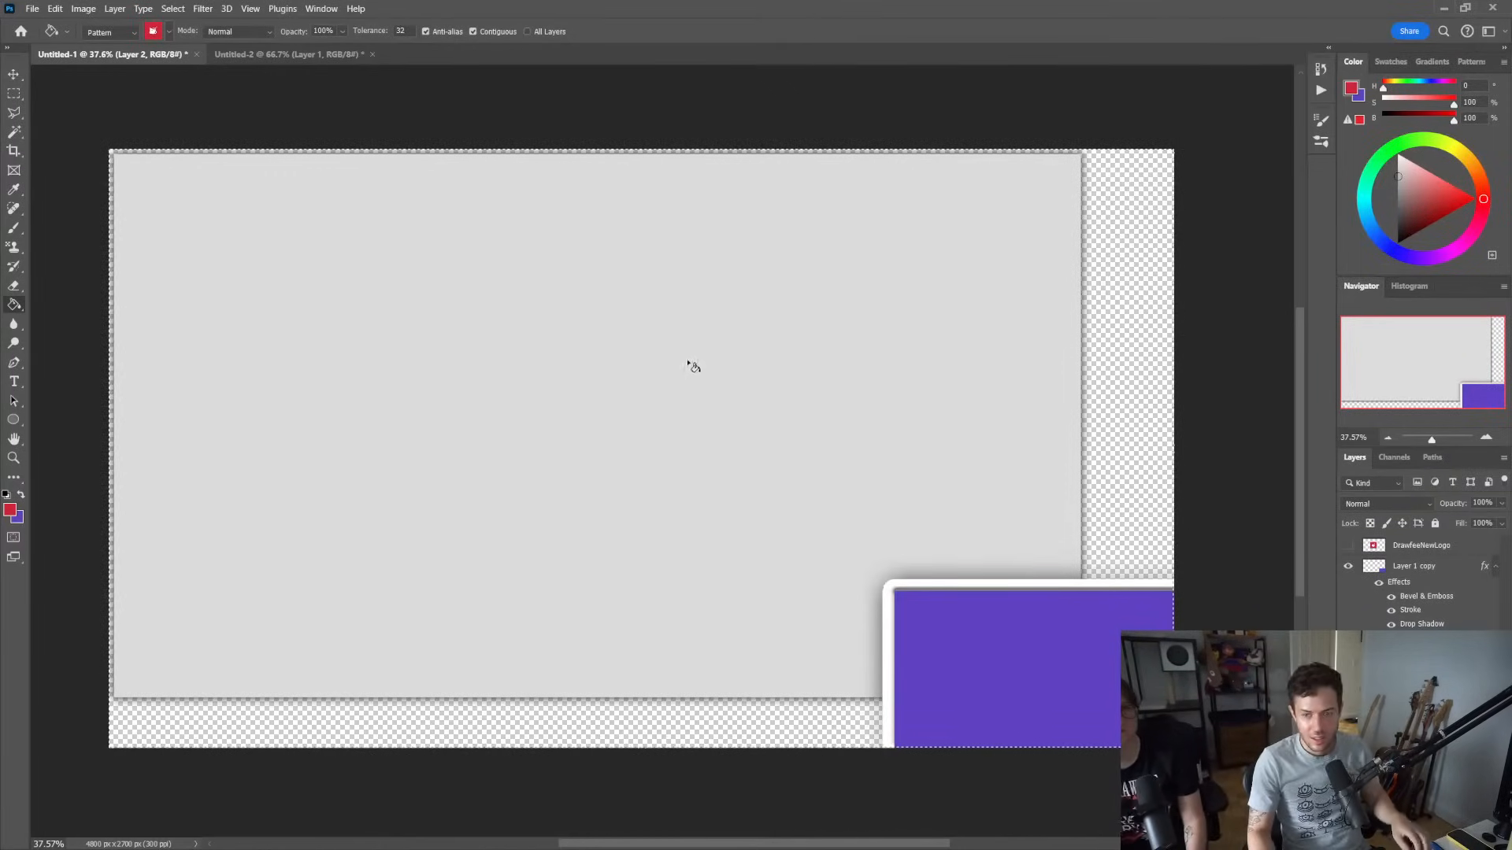
left_click(115, 9)
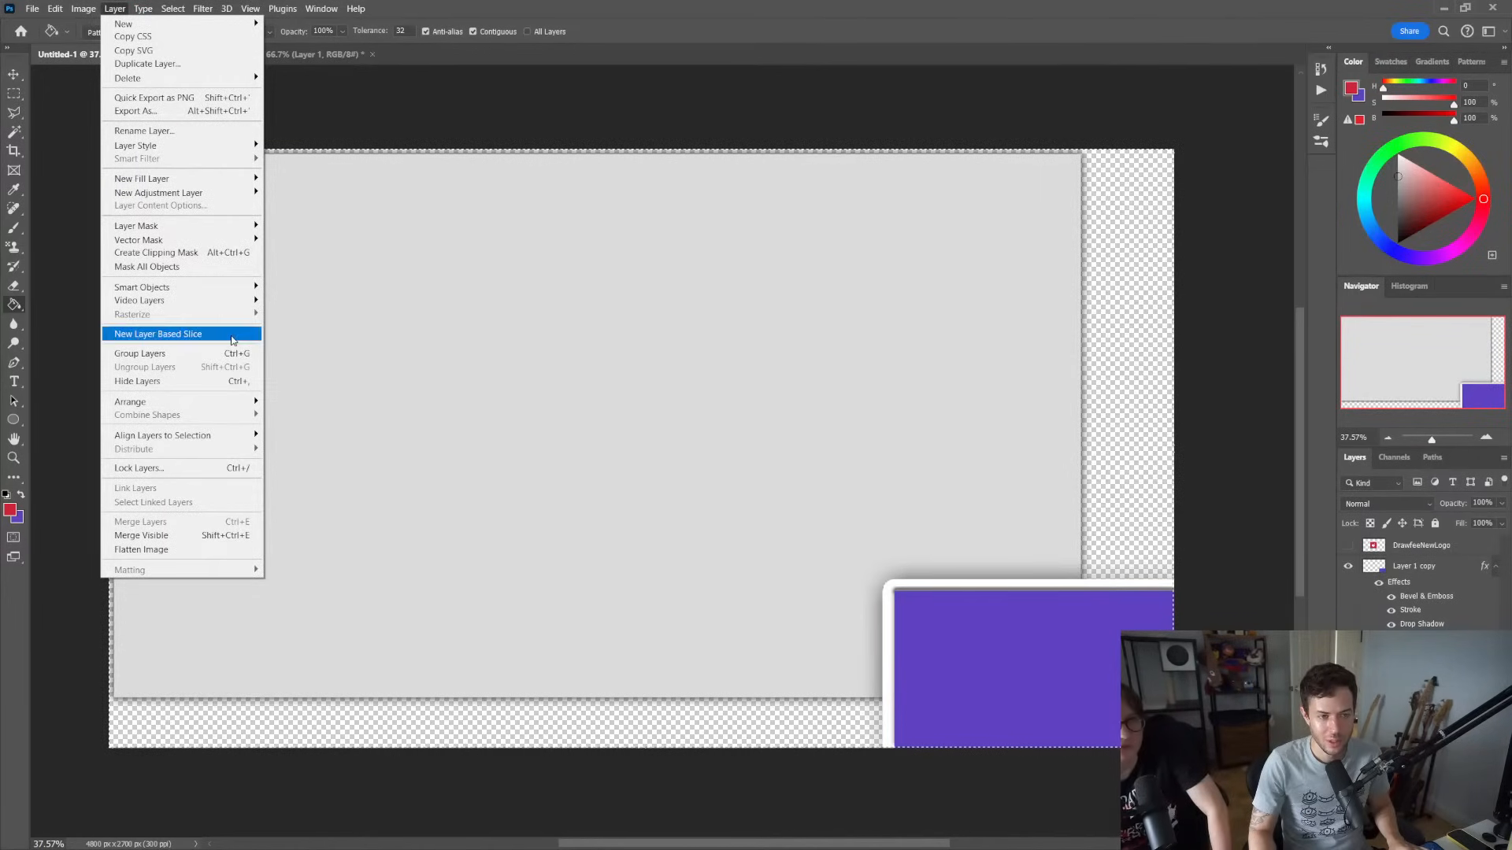
mouse_move(247, 177)
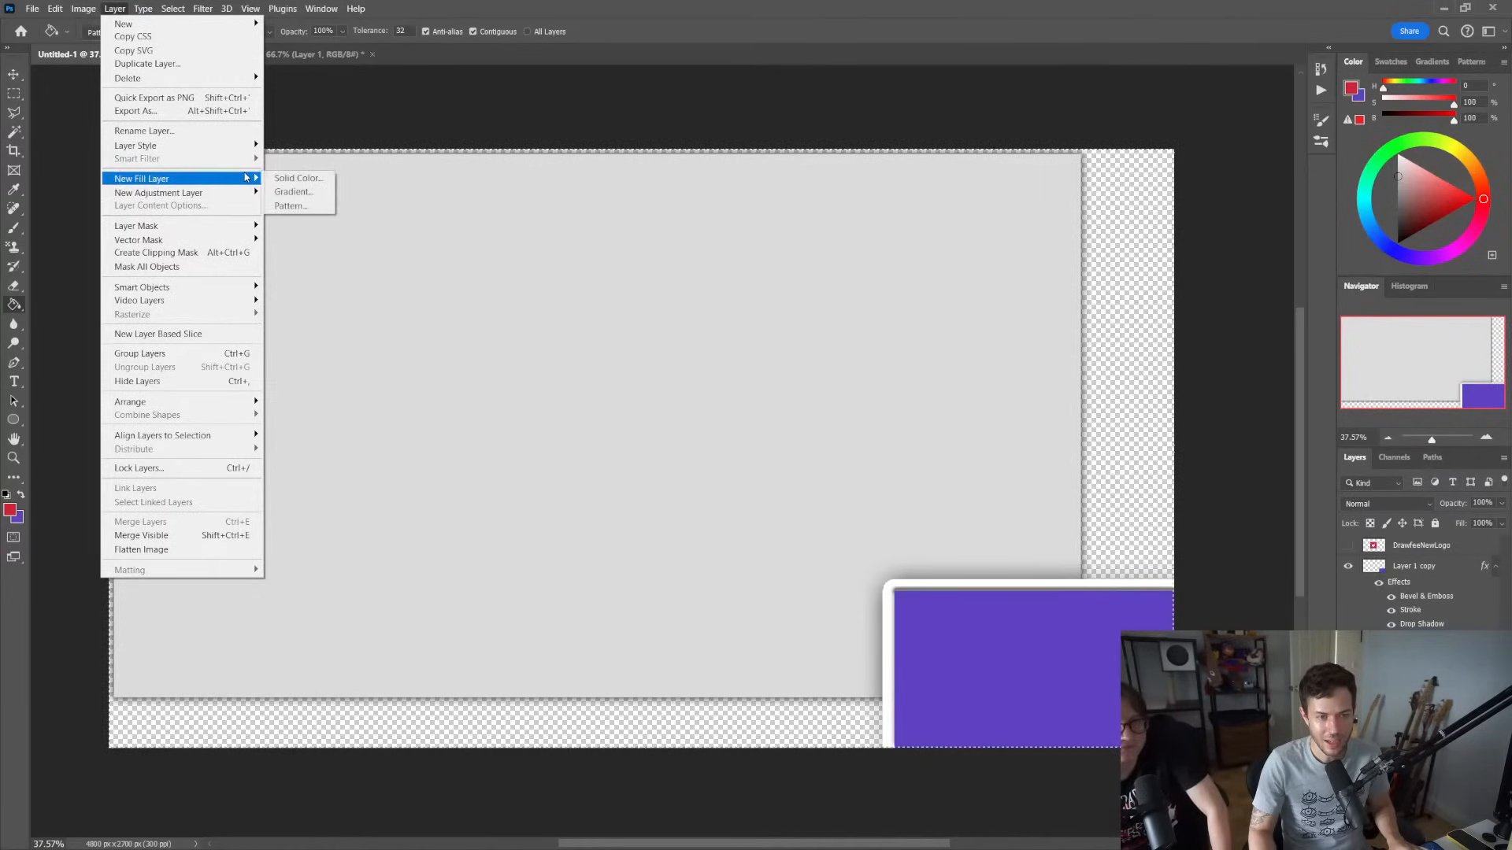
left_click(306, 207)
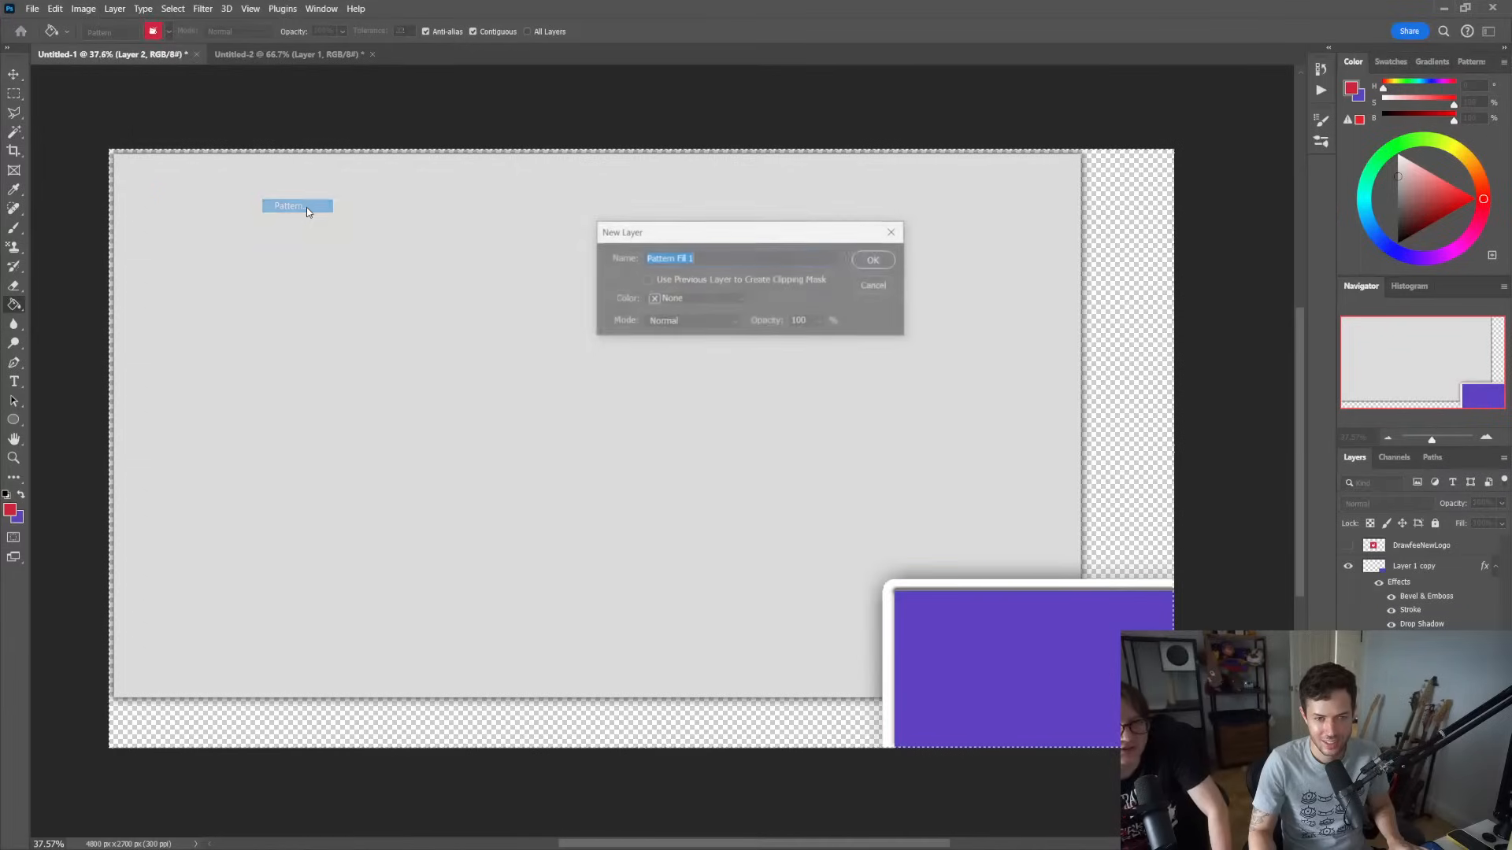
left_click(734, 299)
left_click(734, 298)
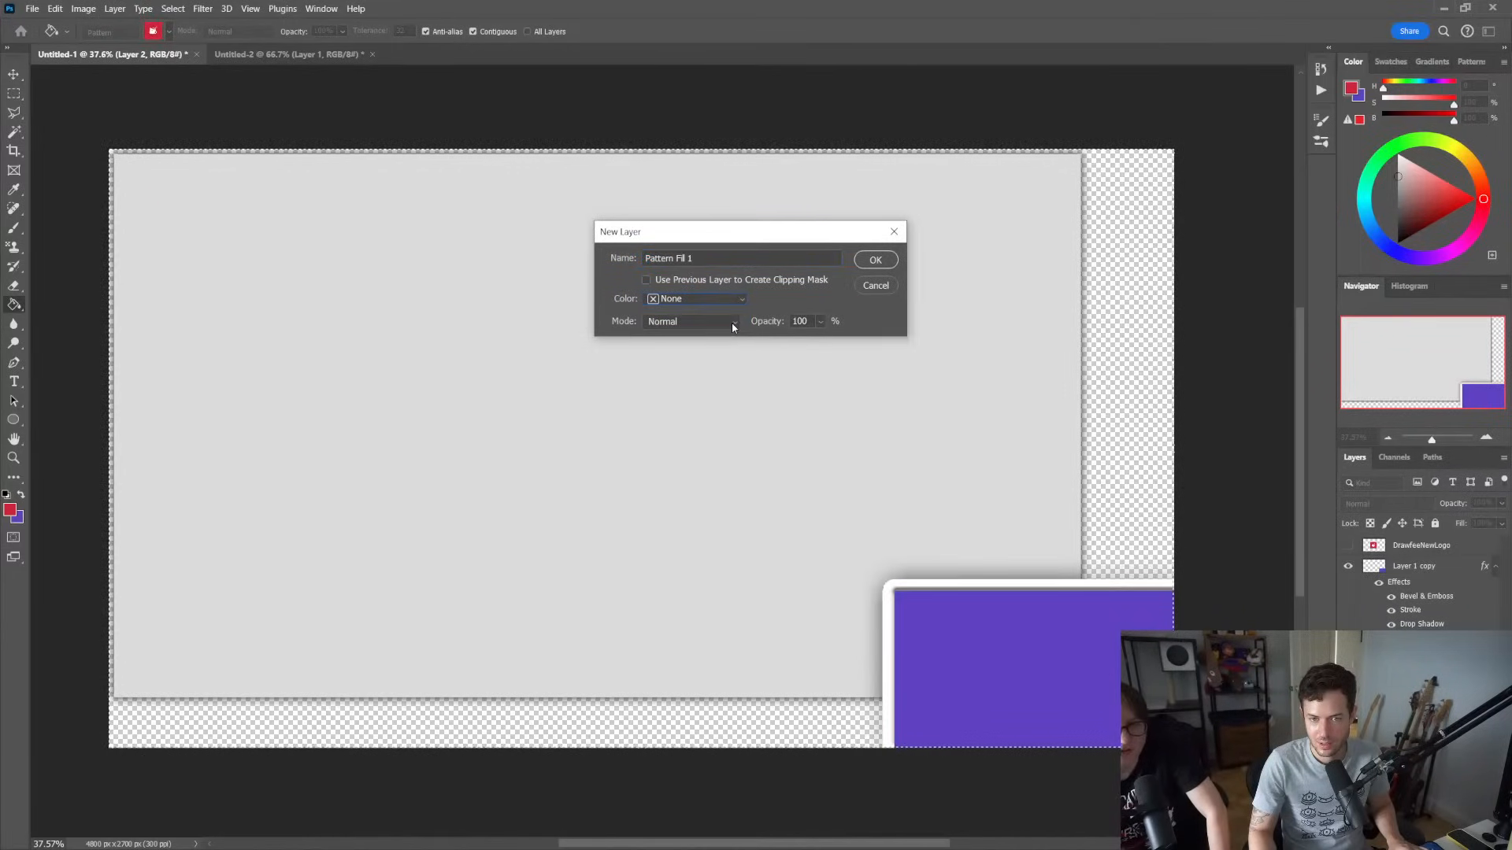
left_click(879, 261)
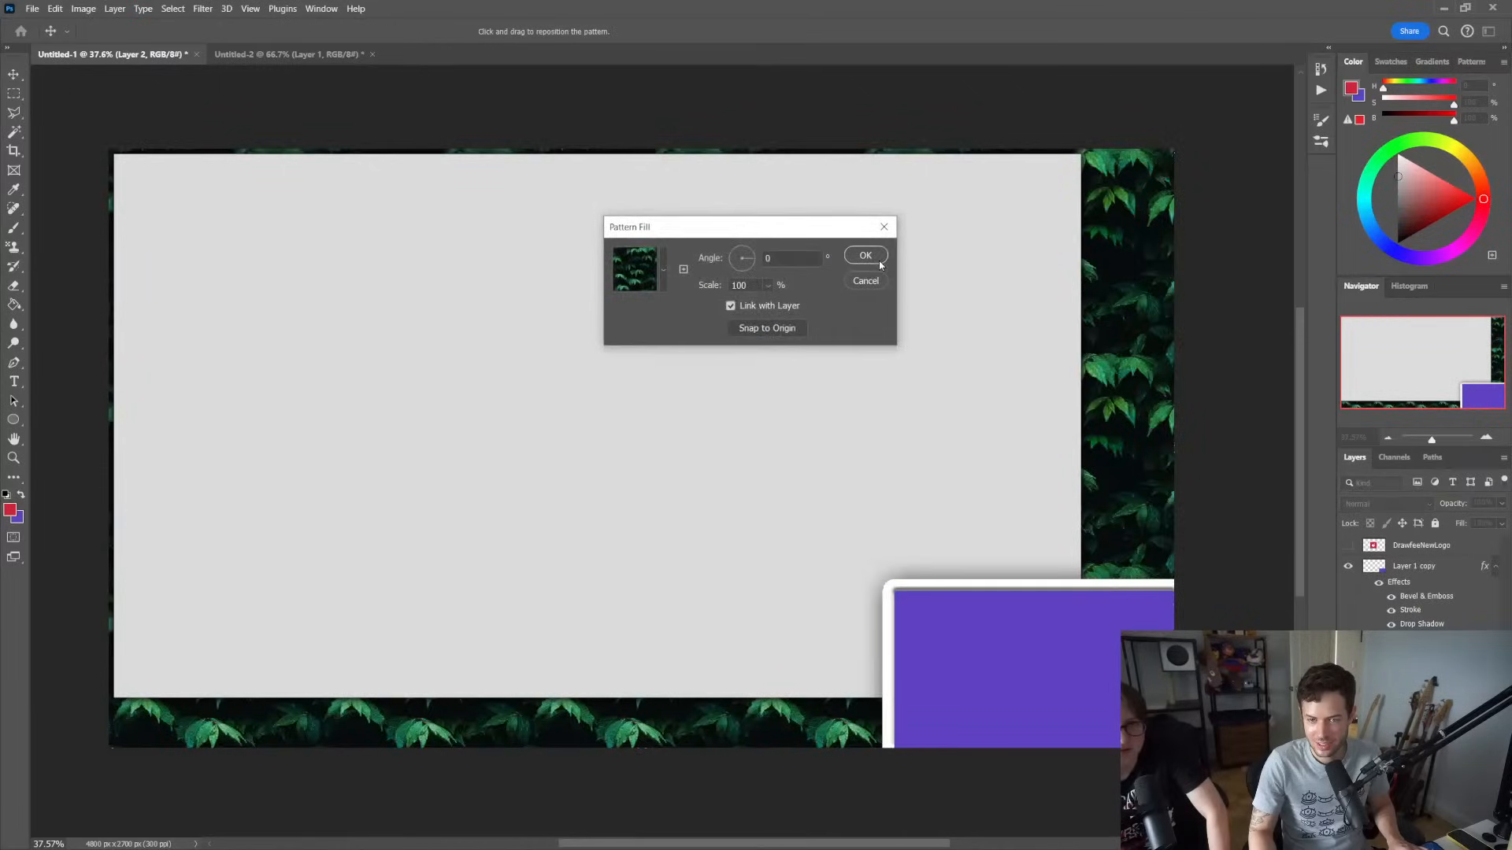
Choose the newest mug logo pattern for the fill layer and set its scale to 88%
left_click(663, 267)
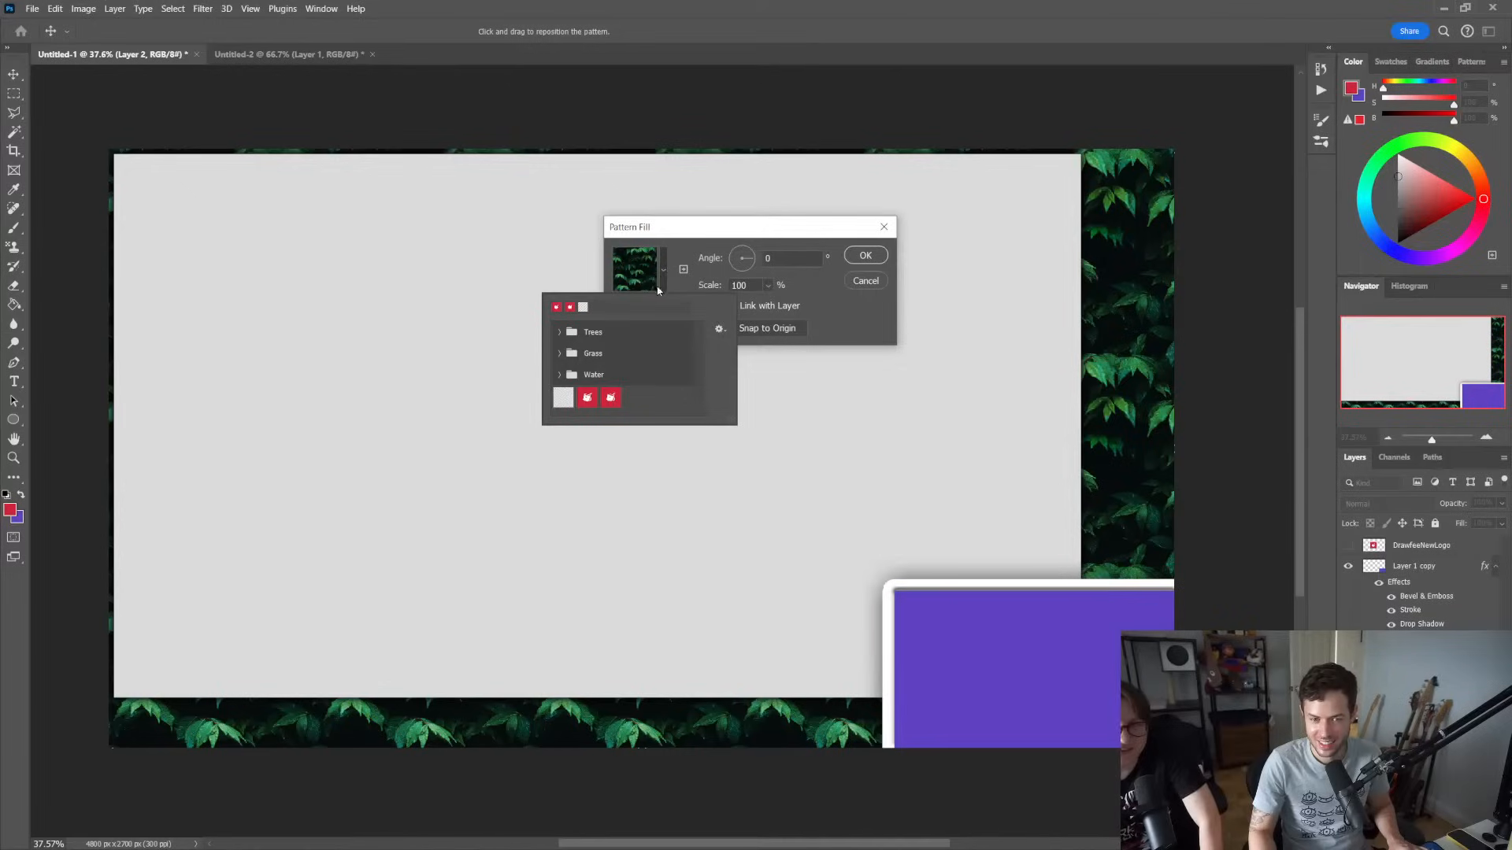
left_click(610, 398)
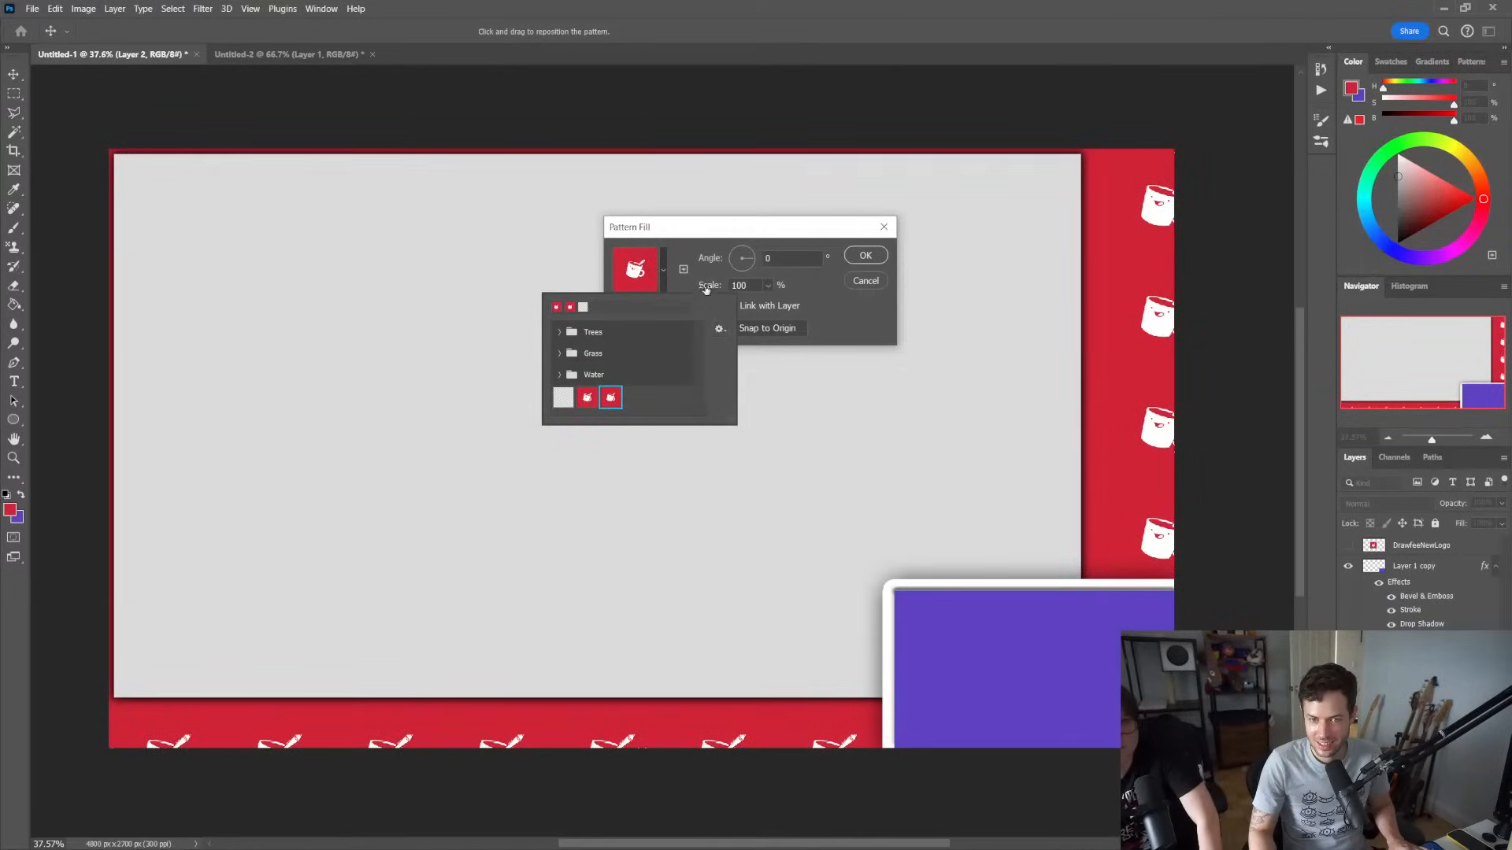
left_click(835, 310)
left_click_drag(714, 288, 721, 286)
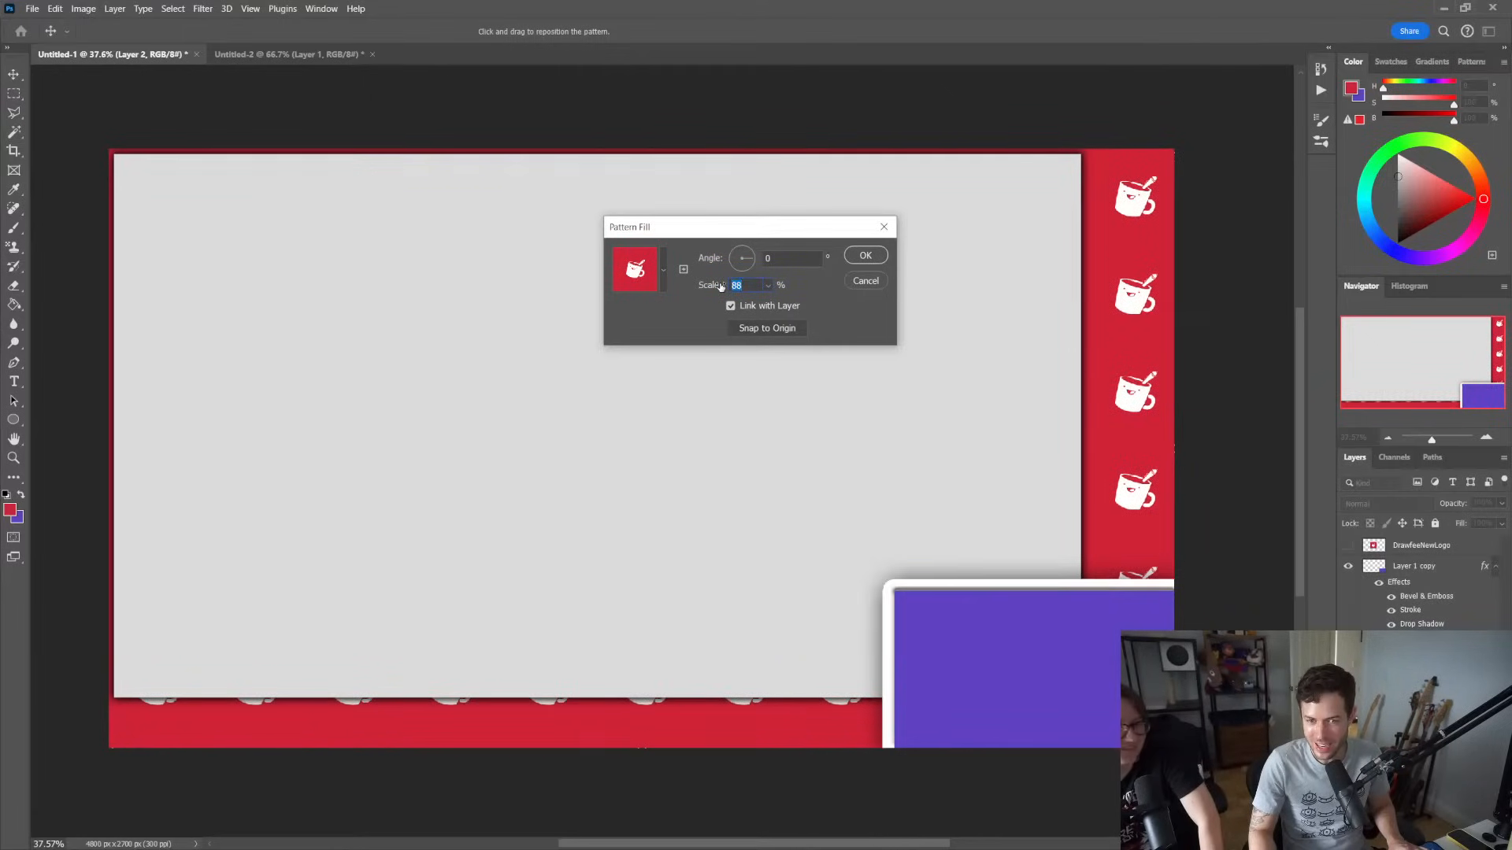
Reposition the mug pattern within the exposed border strips, reduce its scale well below 88%, and apply the pattern fill
left_click_drag(1109, 347, 1099, 384)
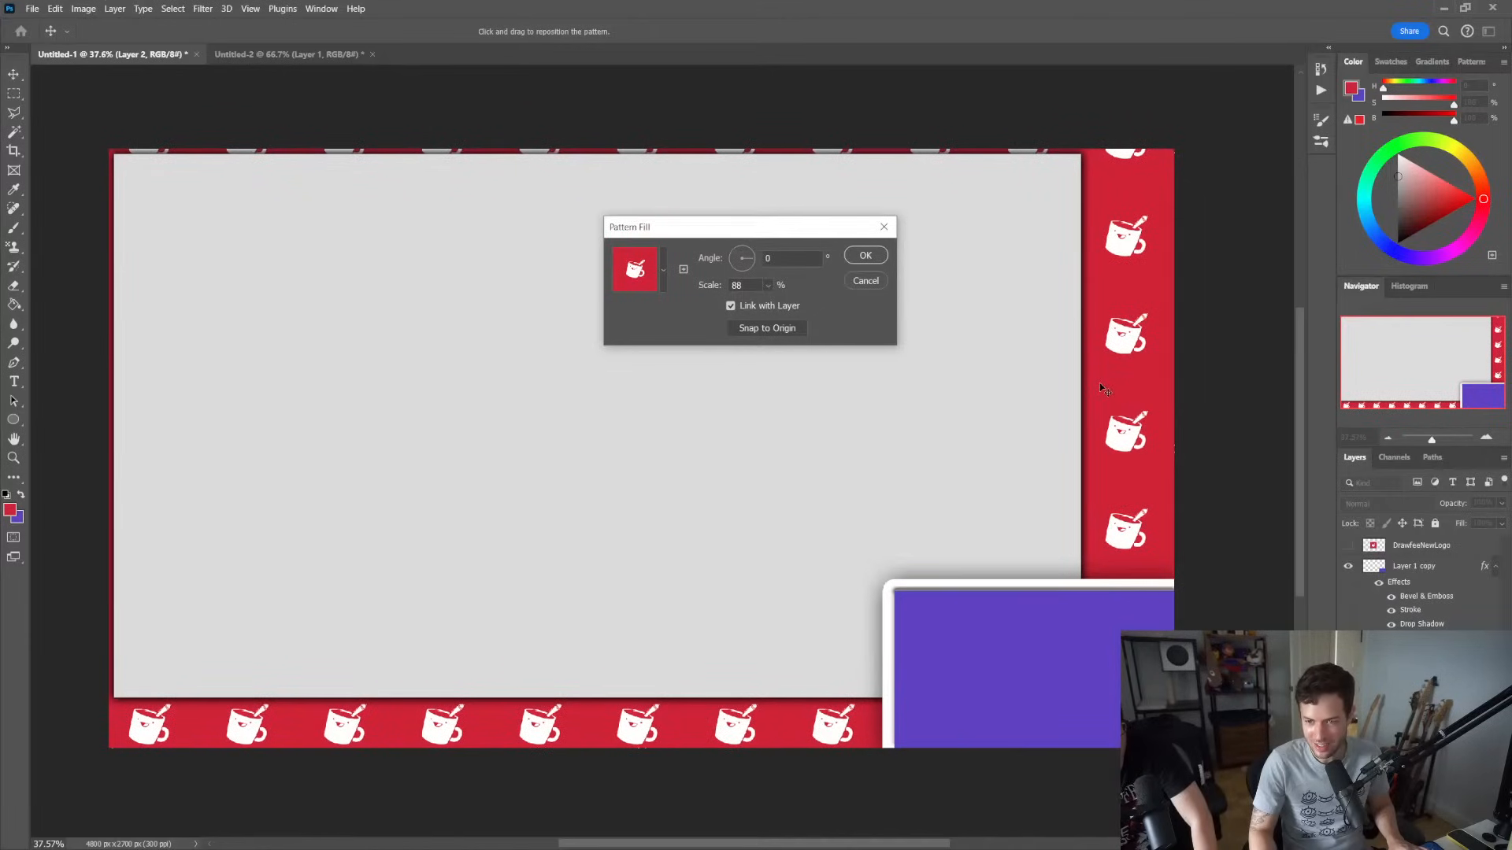
left_click_drag(1099, 383, 1102, 383)
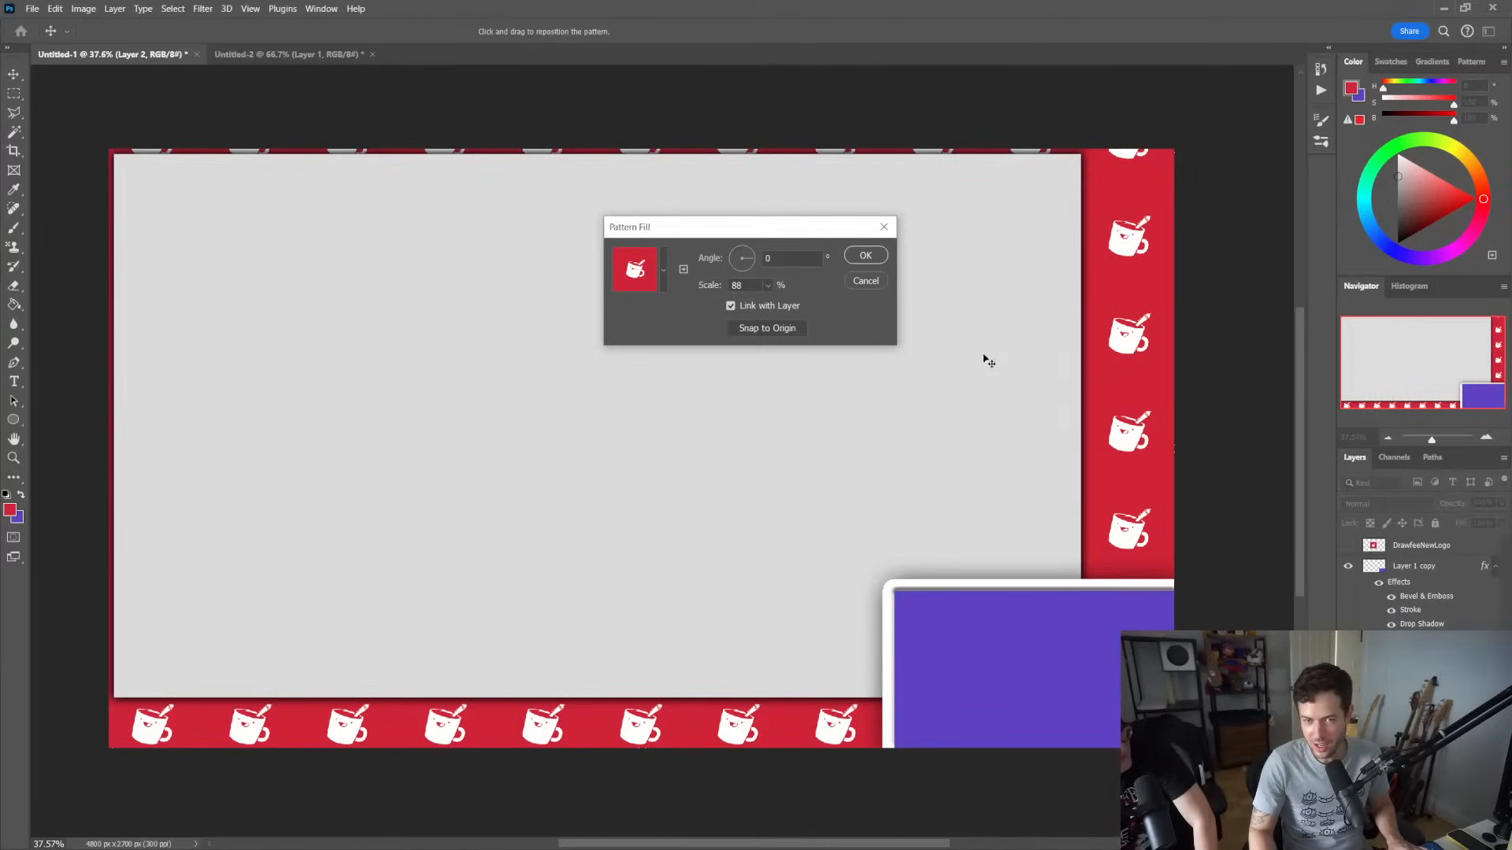
left_click_drag(711, 287, 649, 286)
key("Return")
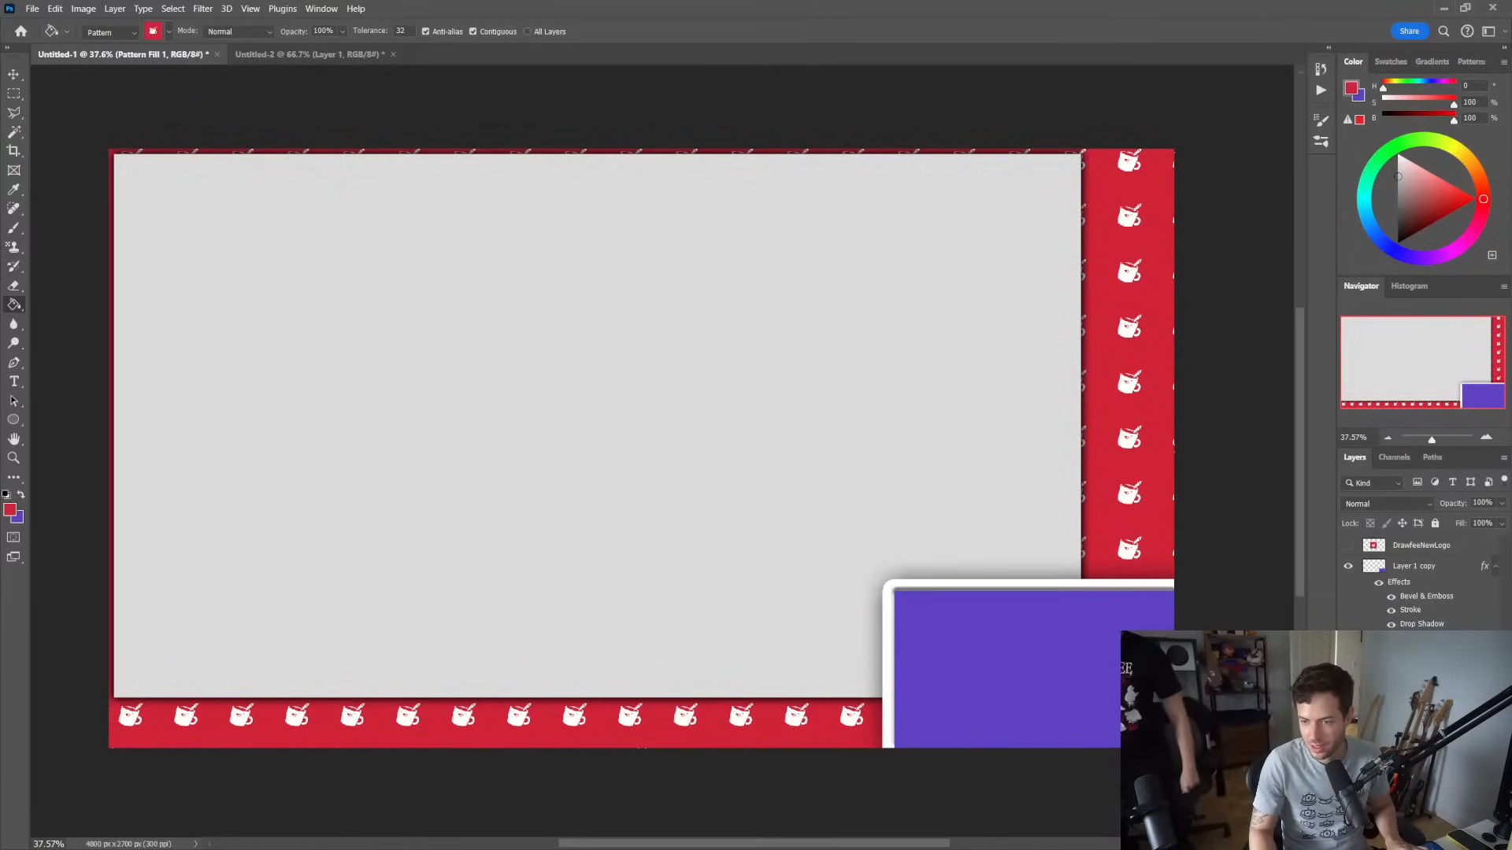
double_click(1406, 717)
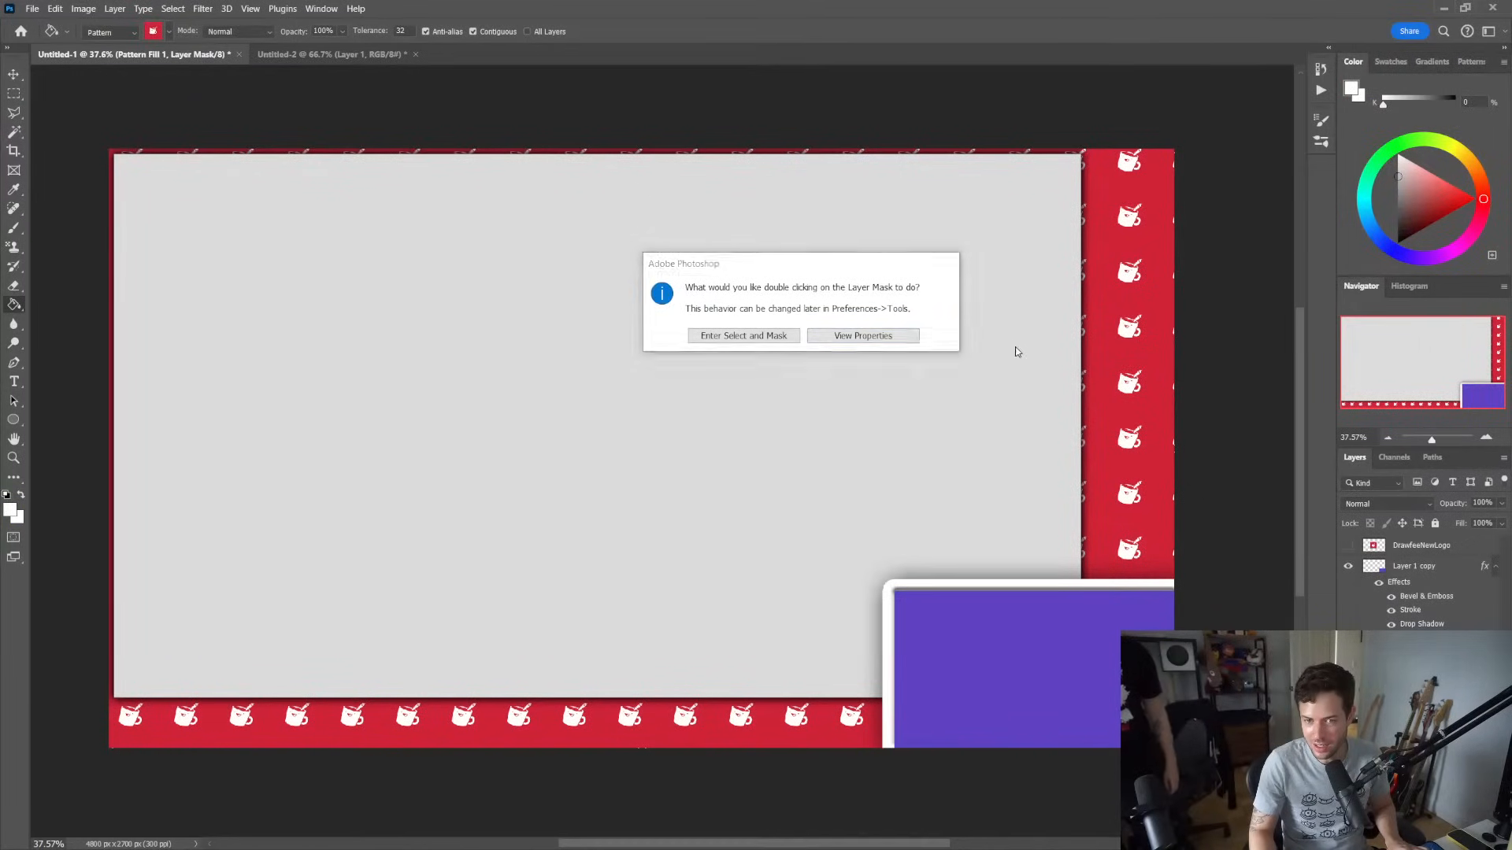
left_click(790, 337)
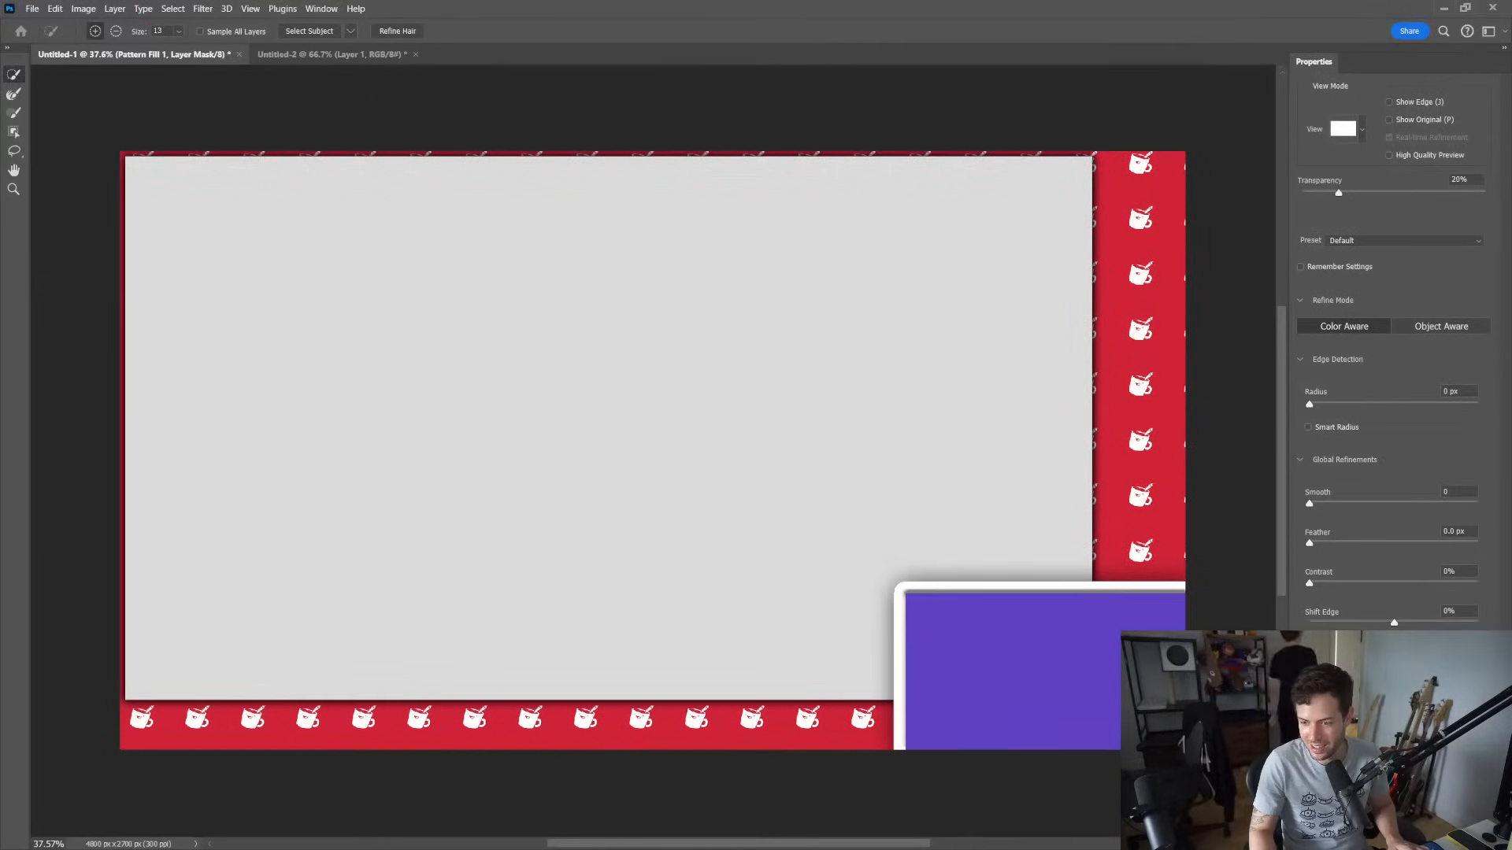
key("Escape")
Rotate the mug pattern fill to an angle of 24.36° at 50% scale, reposition the mugs within the border strips, and apply
left_click(1374, 718)
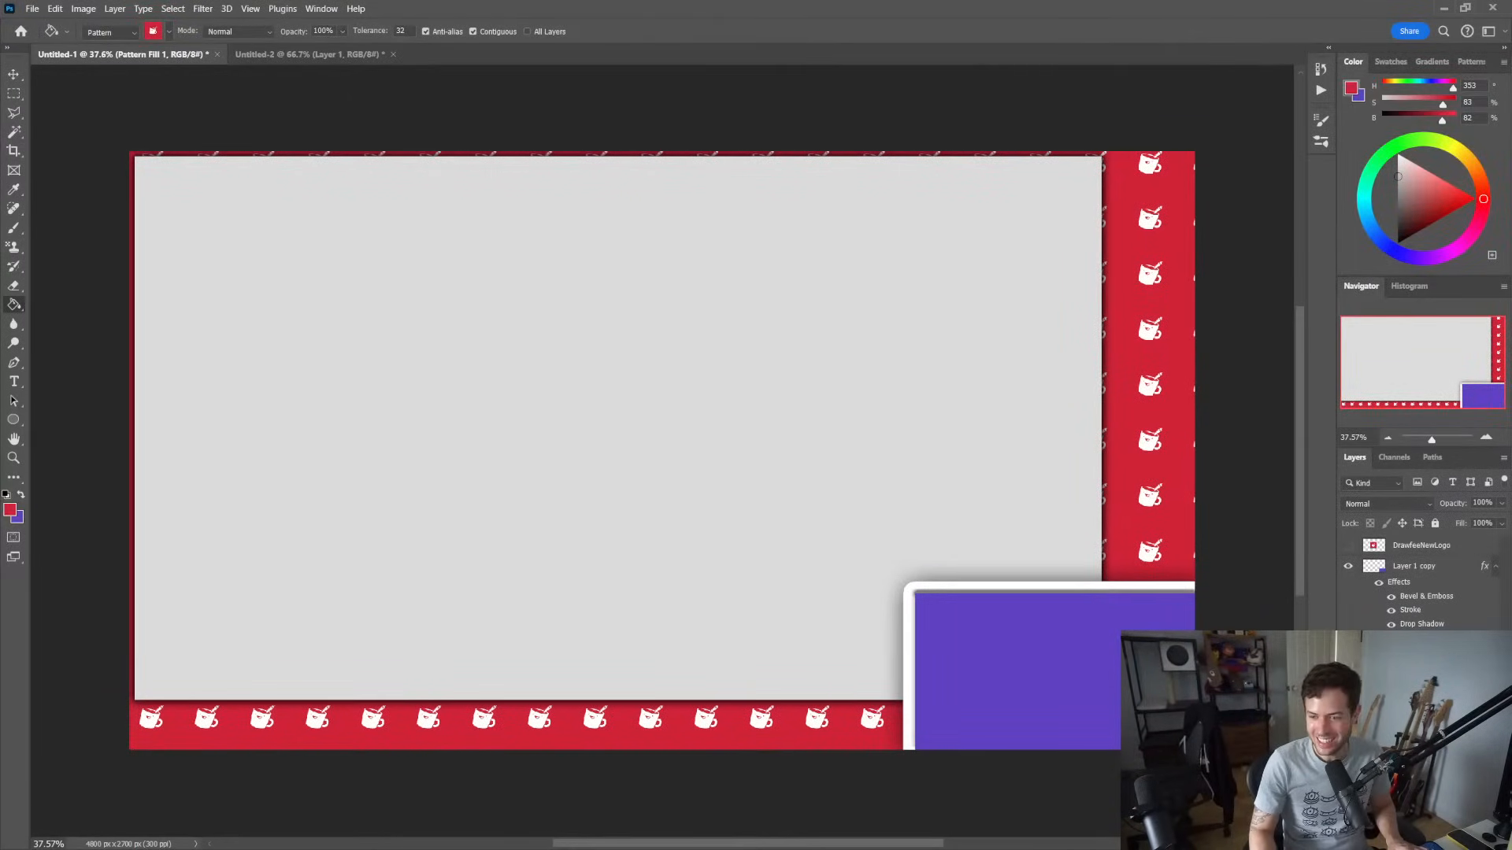
double_click(1374, 717)
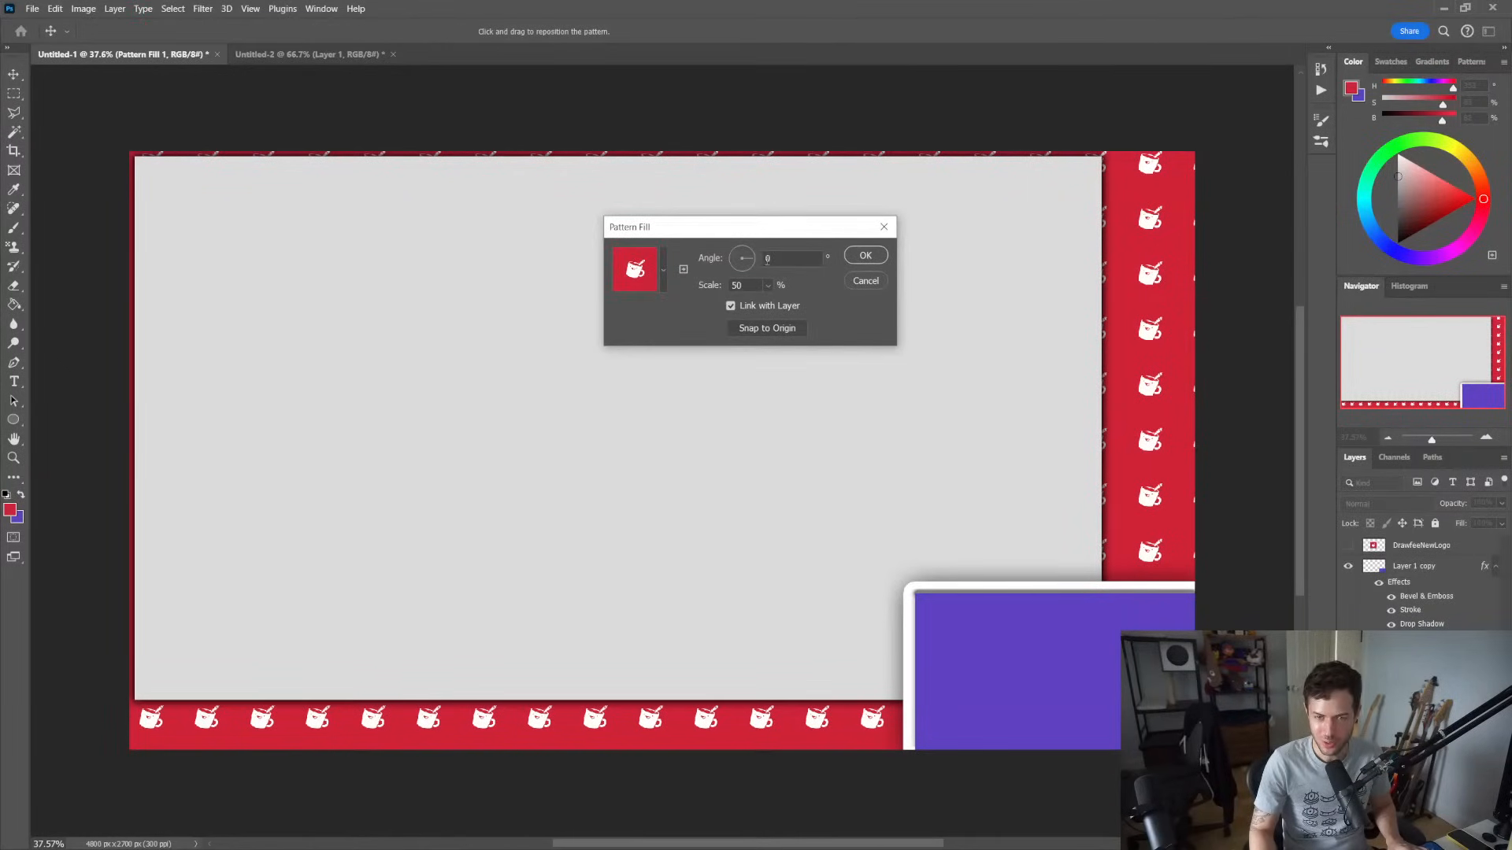
left_click_drag(742, 262, 753, 259)
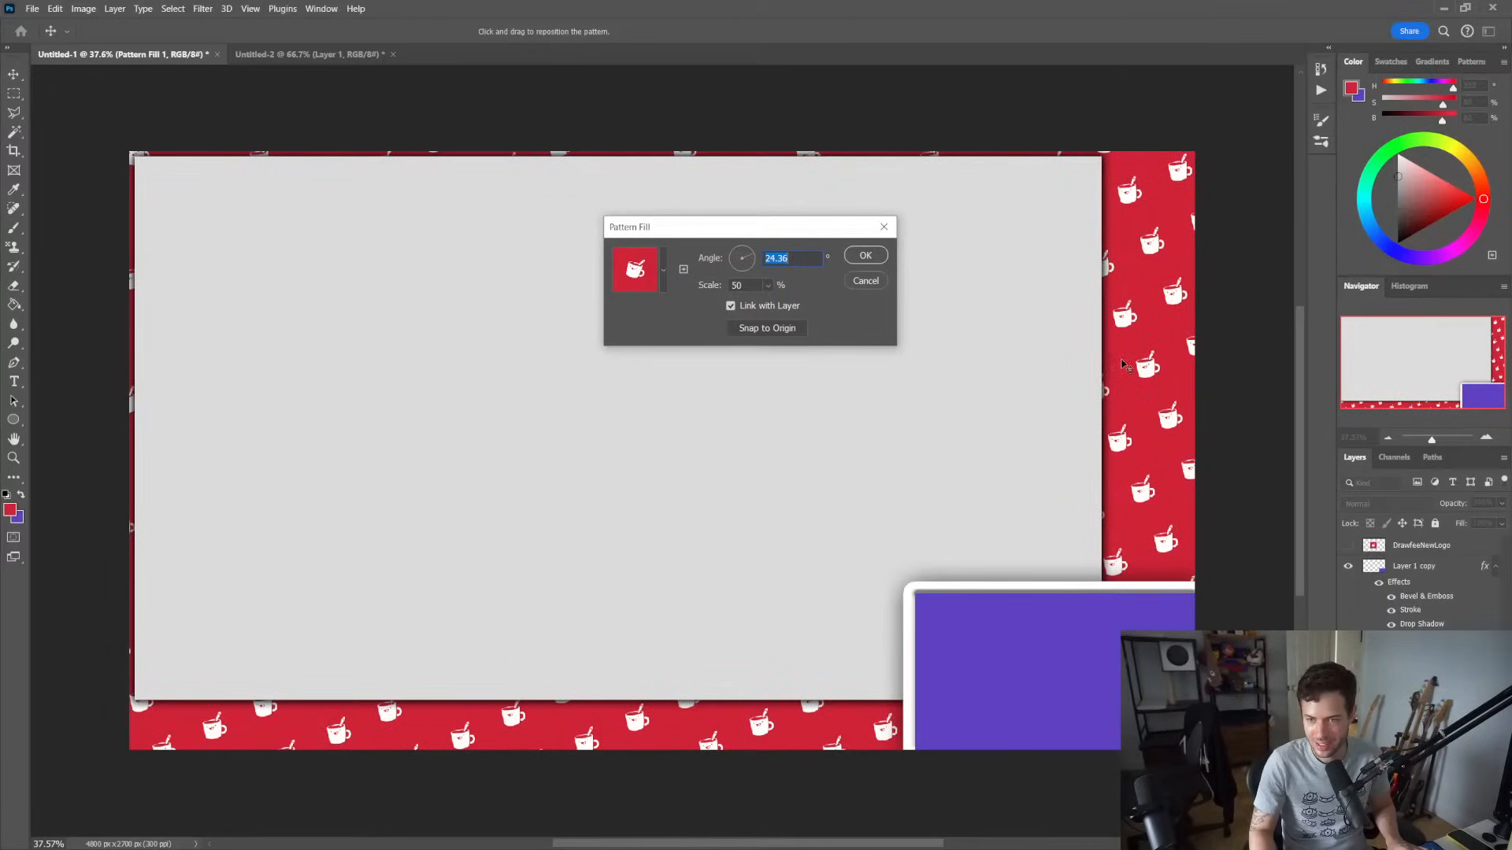
mouse_move(1149, 368)
left_mouse_down()
mouse_move(1131, 379)
mouse_move(1139, 344)
mouse_move(1141, 358)
left_mouse_up()
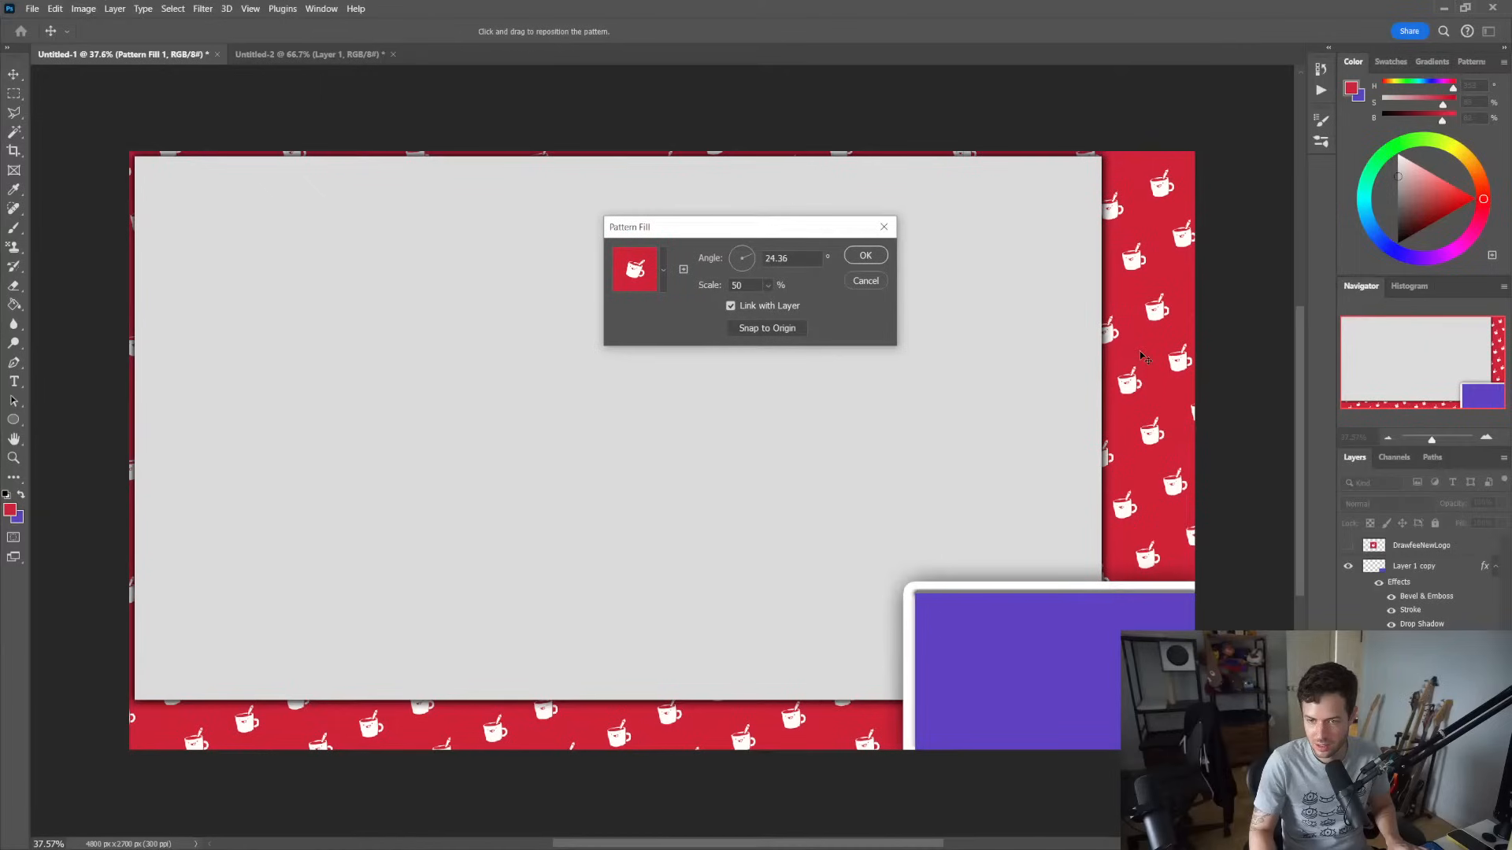
left_click_drag(1141, 355, 1146, 355)
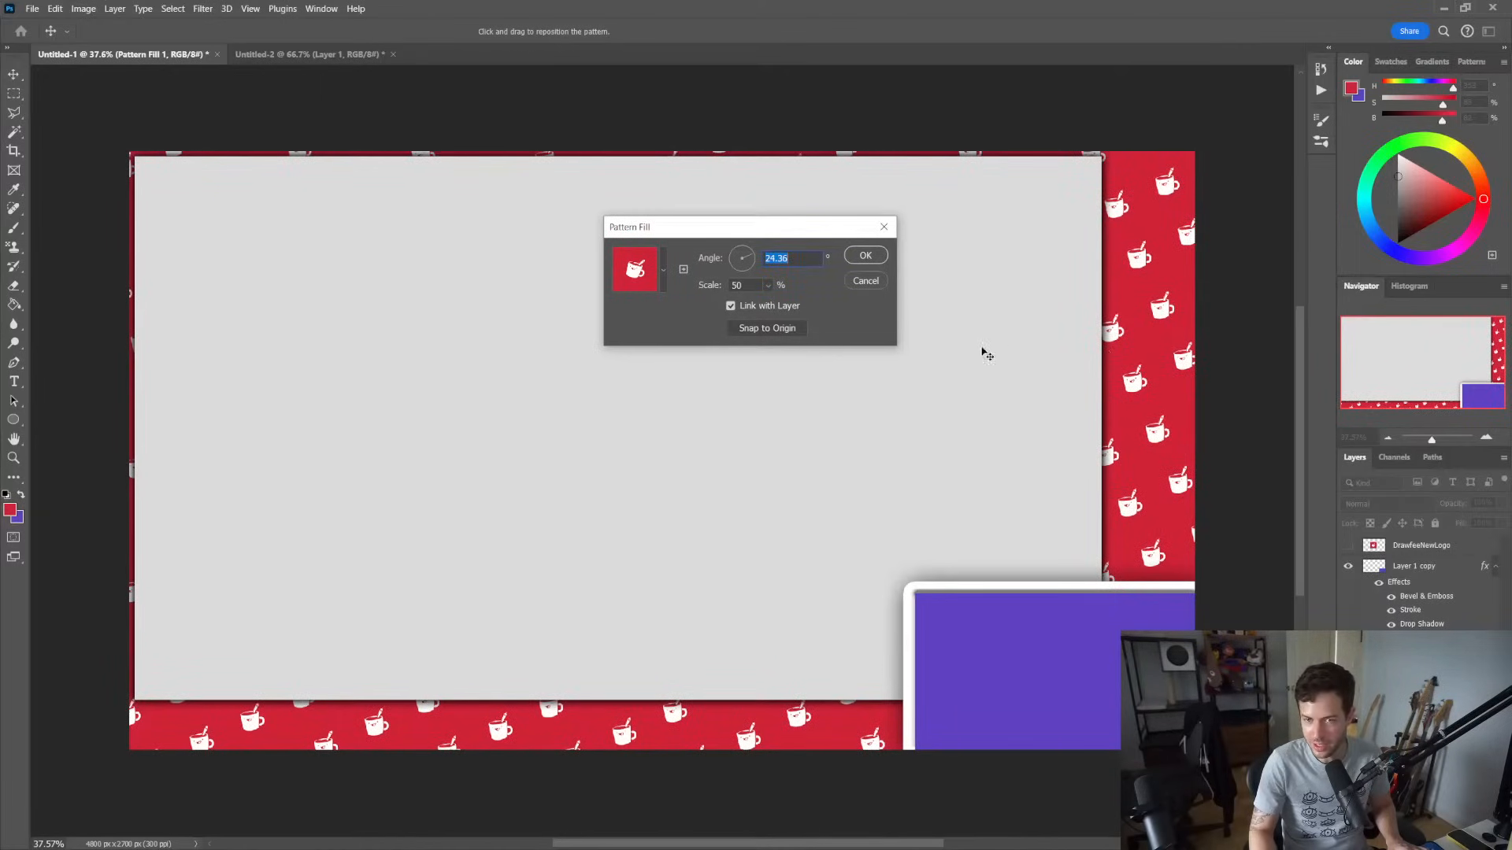
left_click(864, 256)
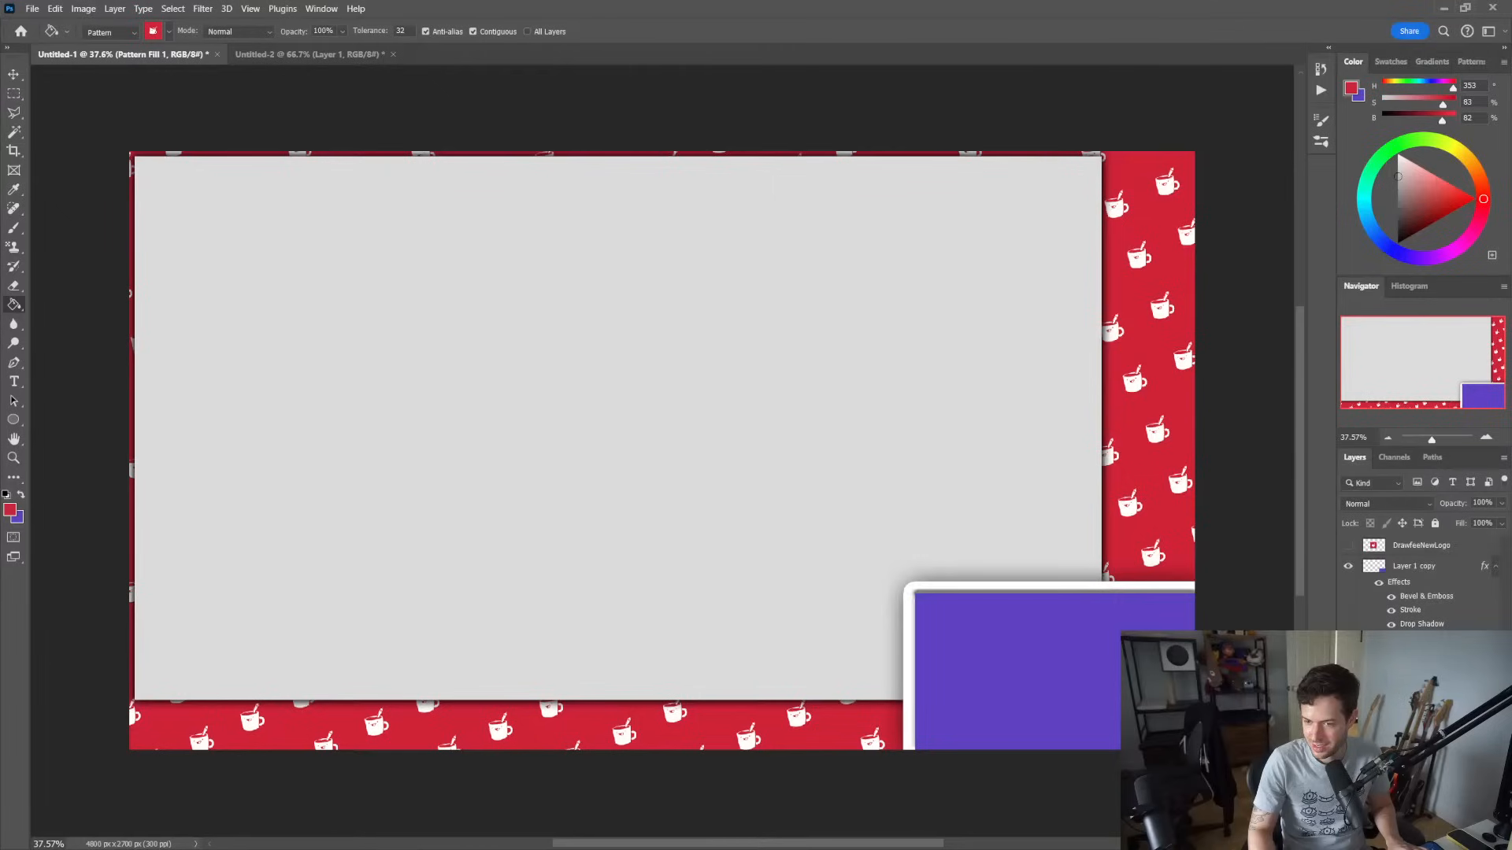
Select Layer 2, set the Paint Bucket's fill source to Foreground, and choose white (ffffff) as the foreground color
left_click(1418, 736)
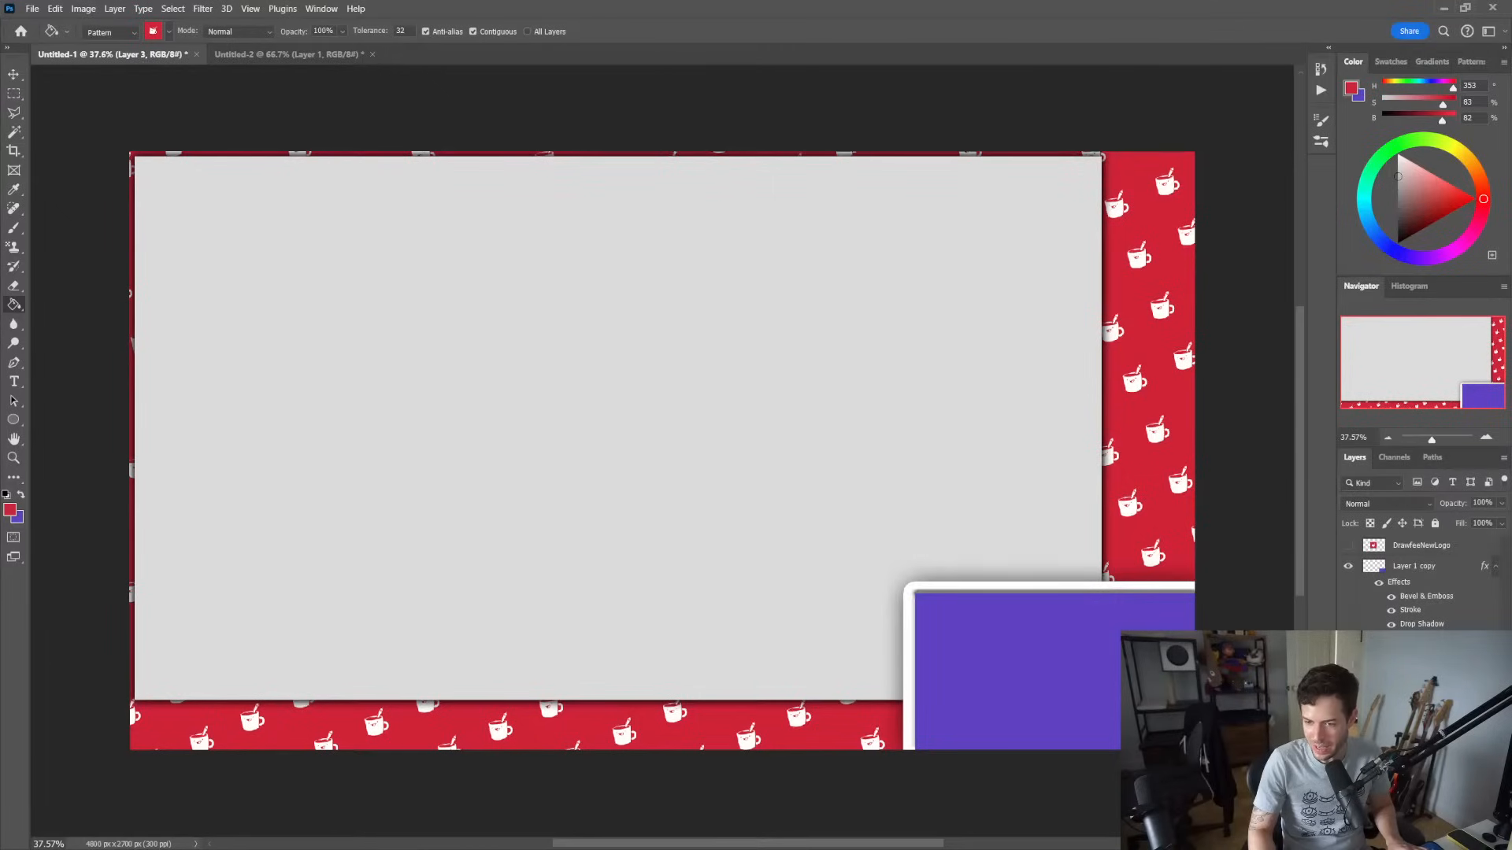
key("ctrl+z")
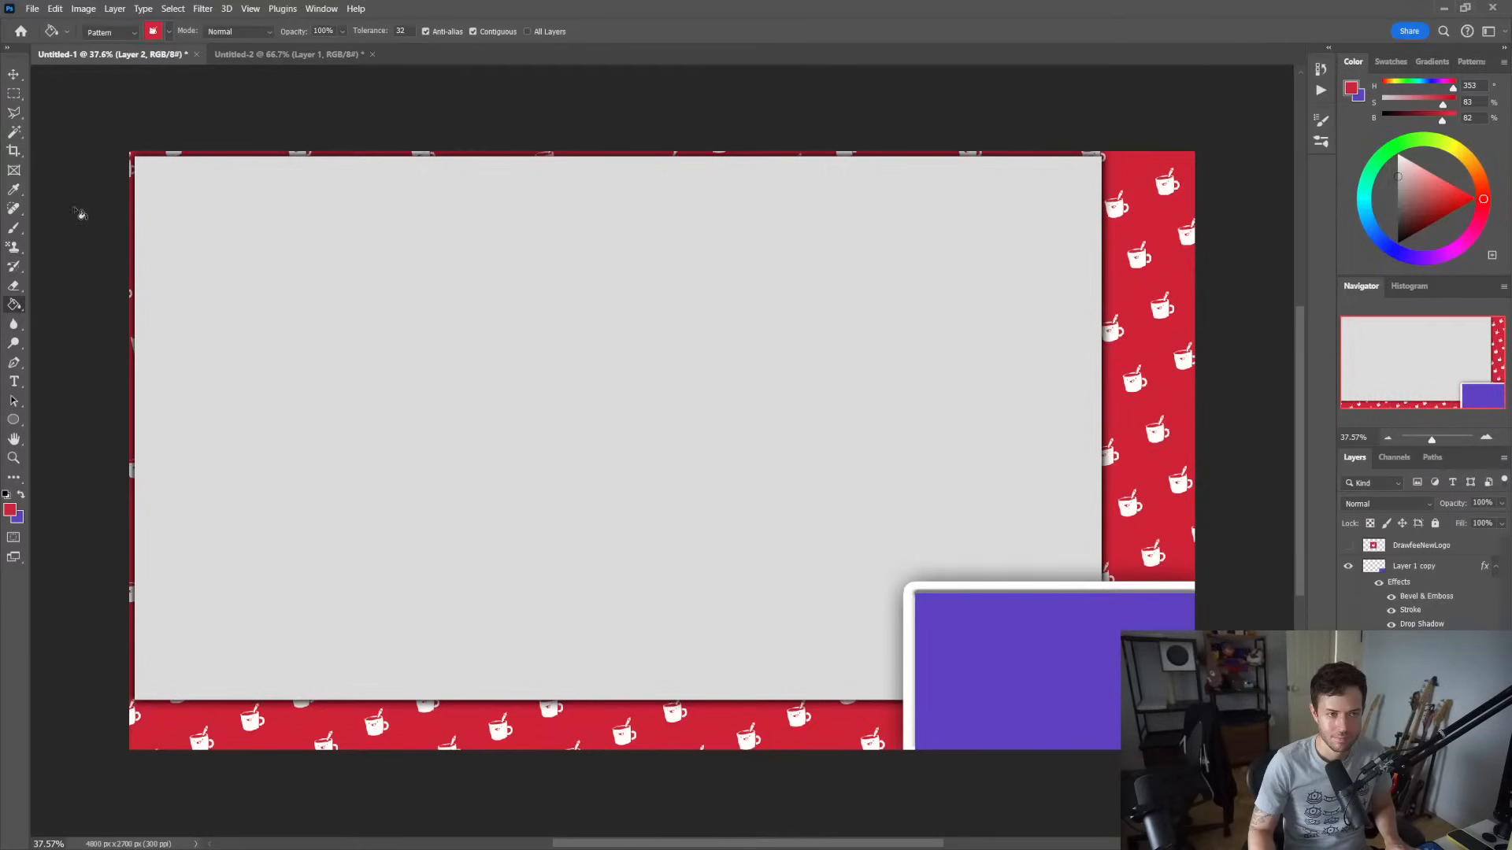
left_click(118, 32)
left_click(107, 47)
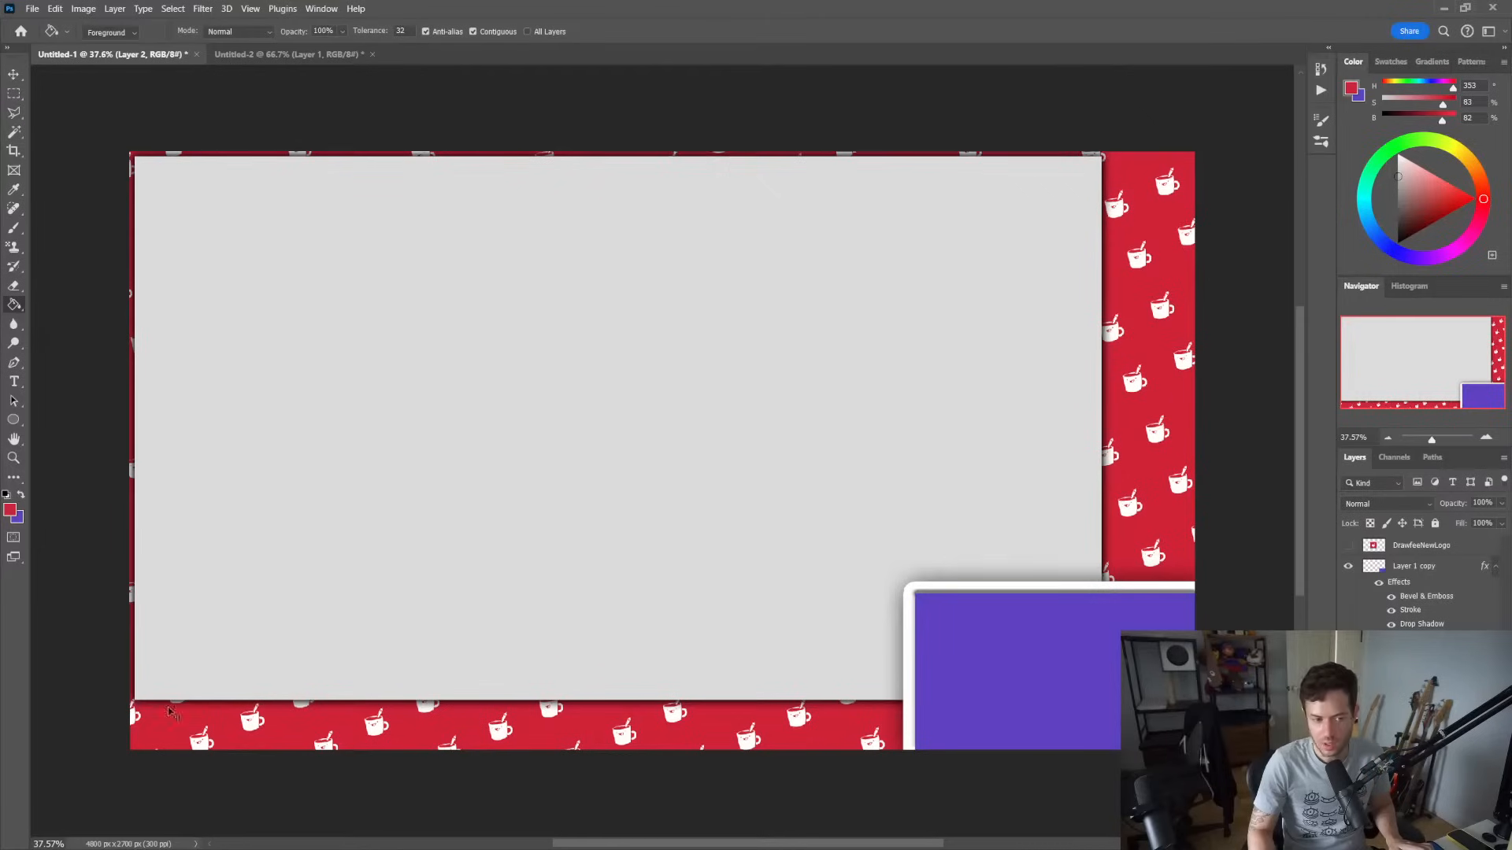
left_click(9, 510)
left_click_drag(481, 417, 277, 186)
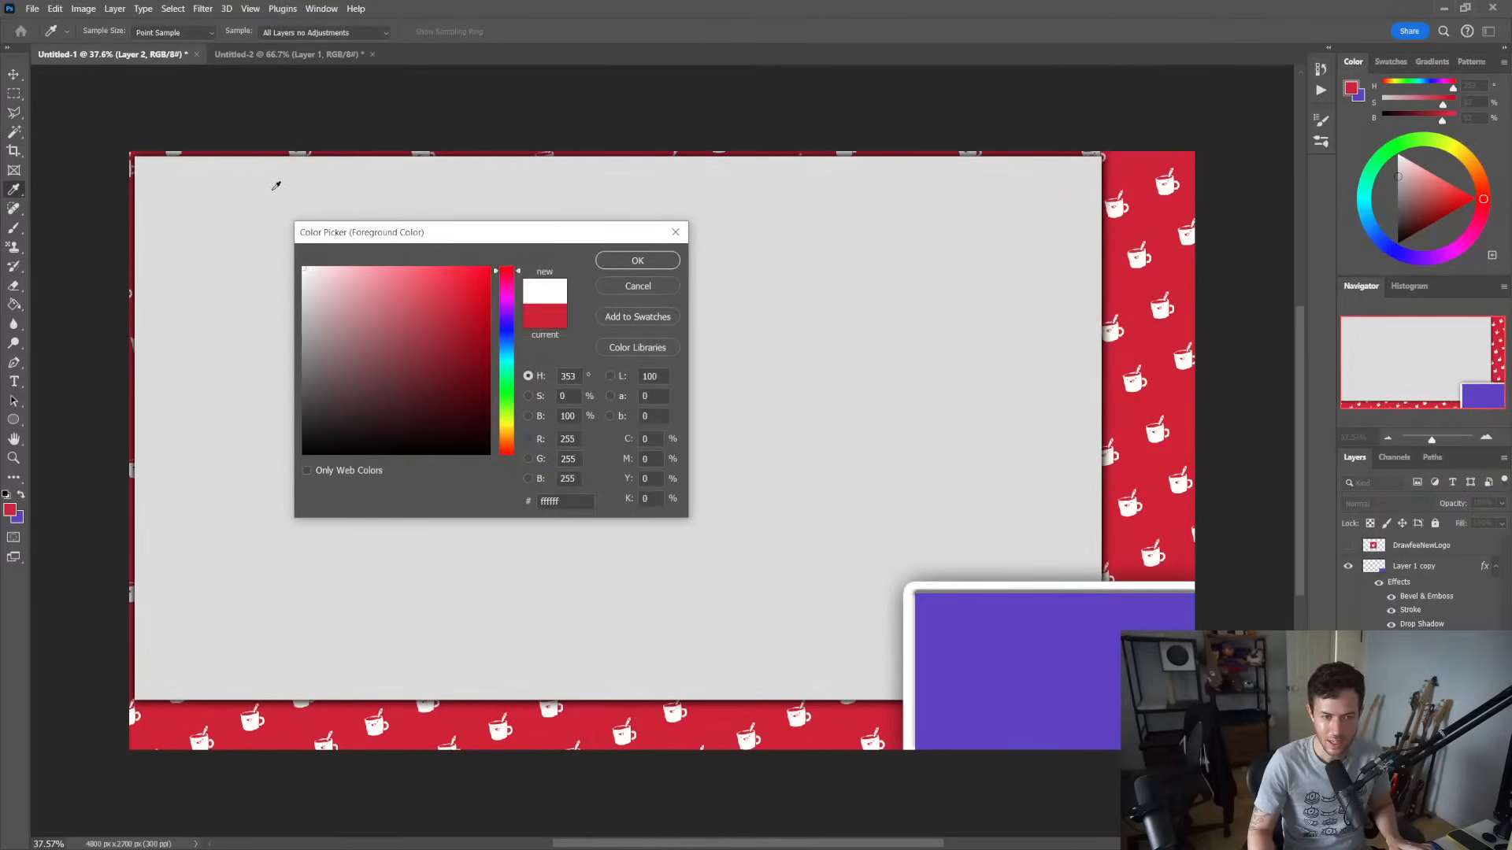
left_click(658, 262)
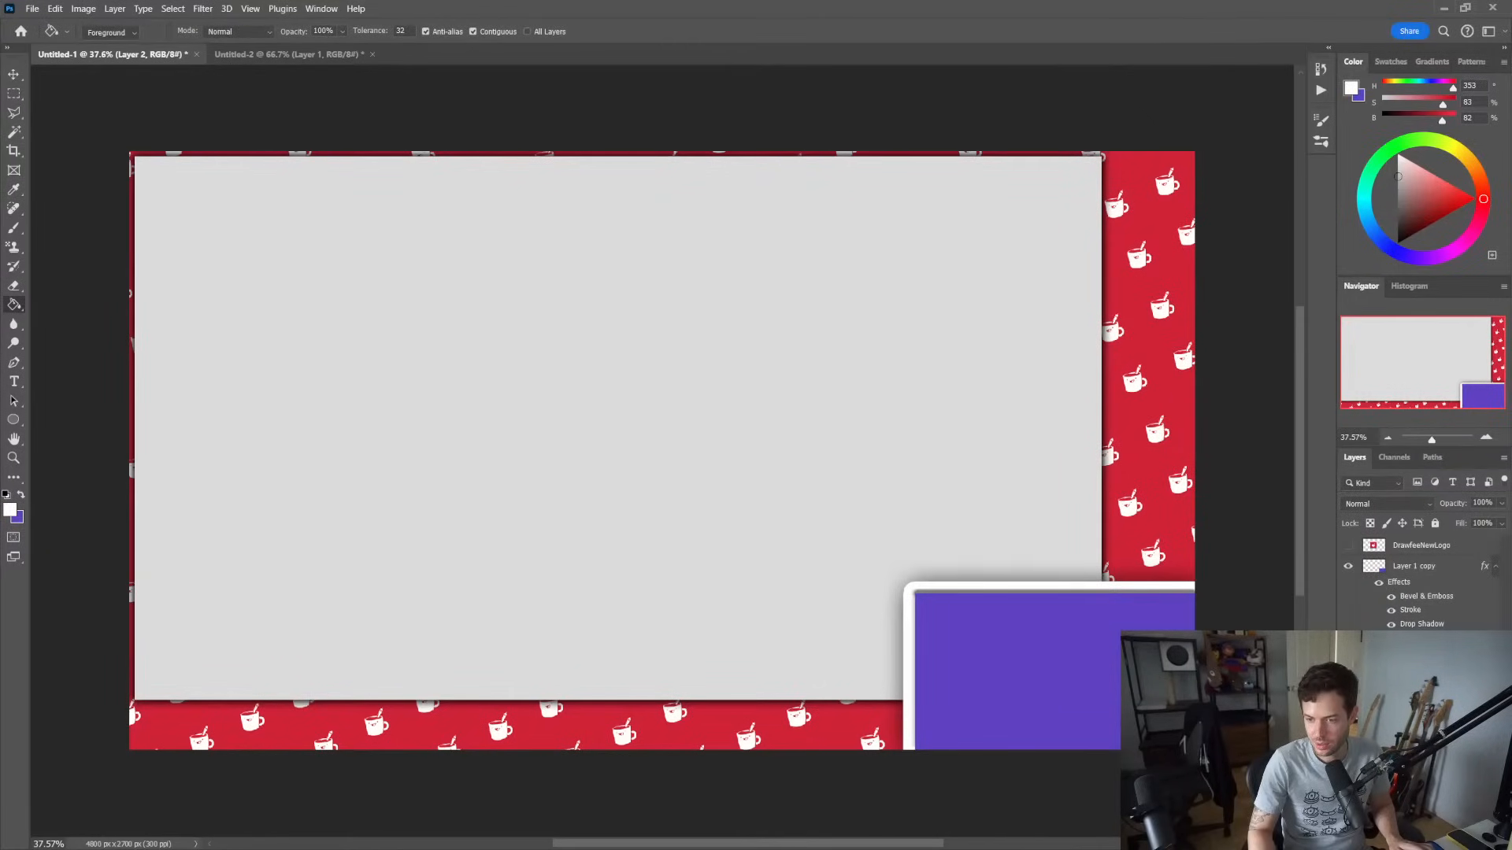
Lower the opacity of the mug pattern fill layer to 75%
left_click(1421, 734)
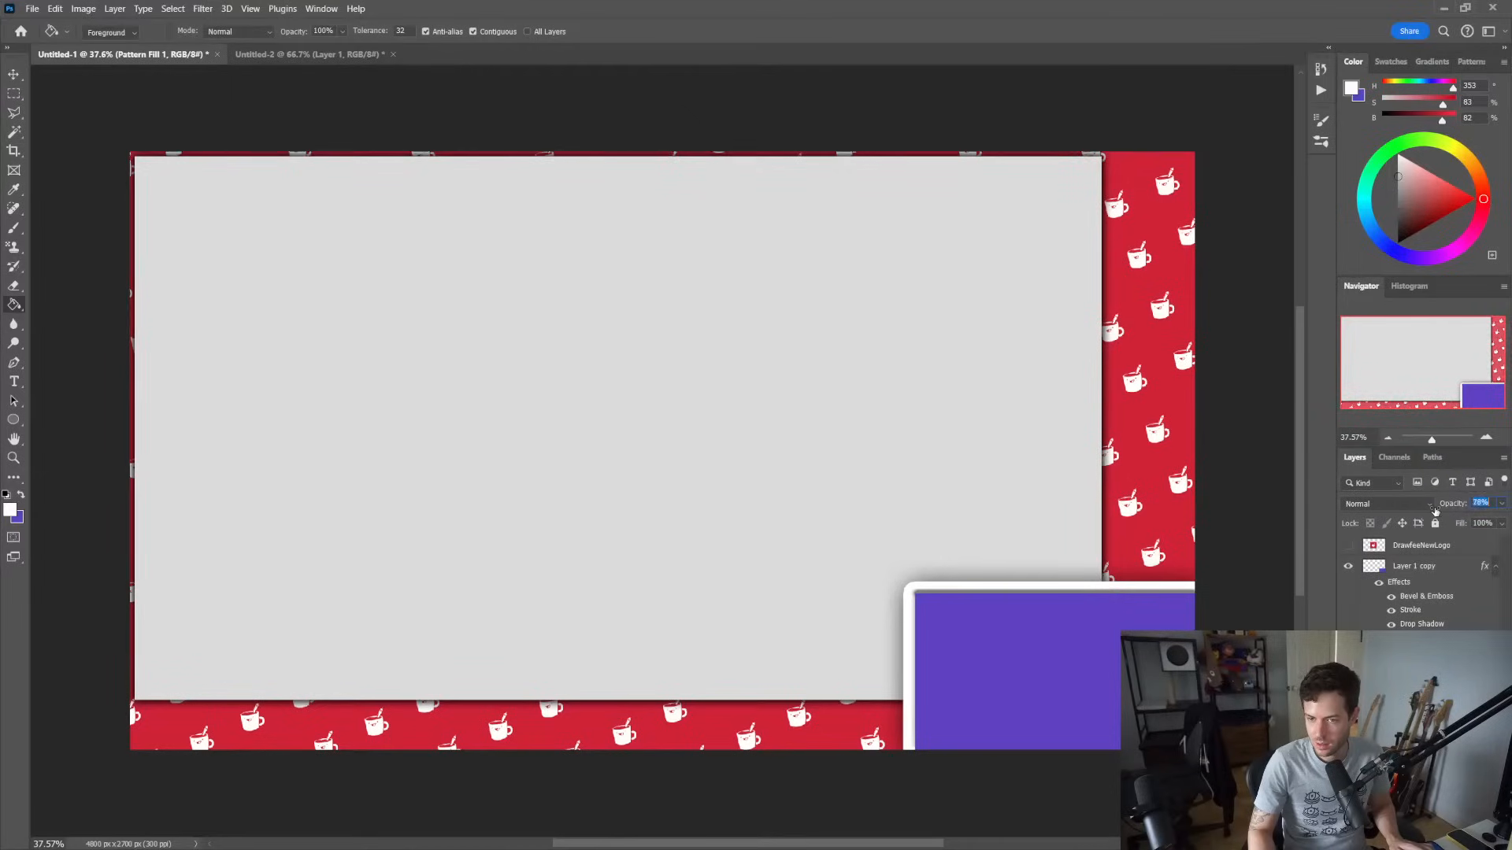
left_click_drag(1452, 508, 1415, 512)
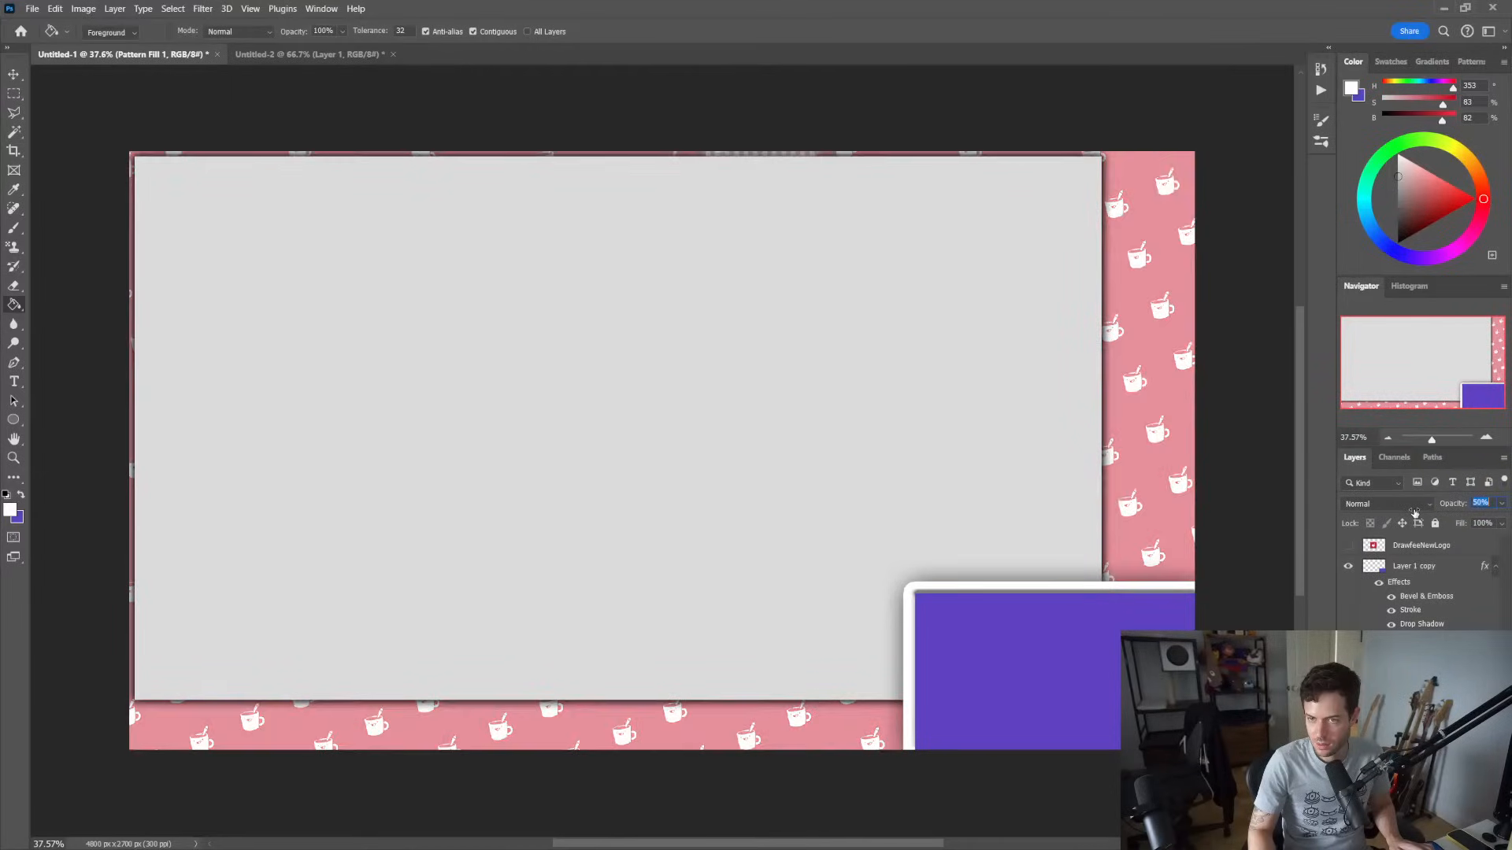
mouse_move(1415, 512)
left_mouse_down()
mouse_move(1398, 516)
mouse_move(1421, 511)
left_mouse_up()
left_click_drag(1417, 511, 1427, 508)
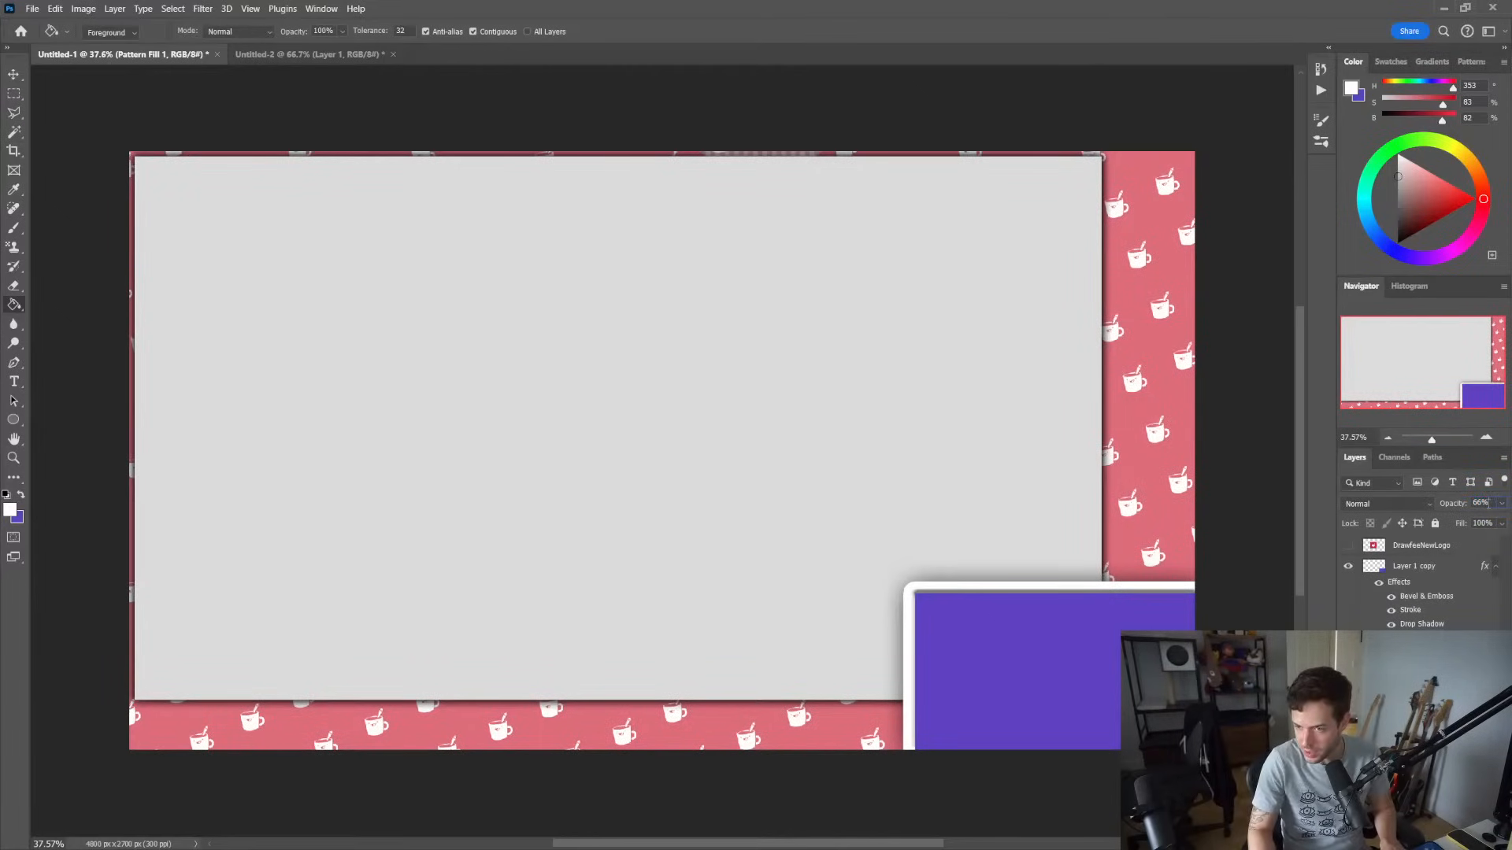
left_click(1489, 502)
type("75")
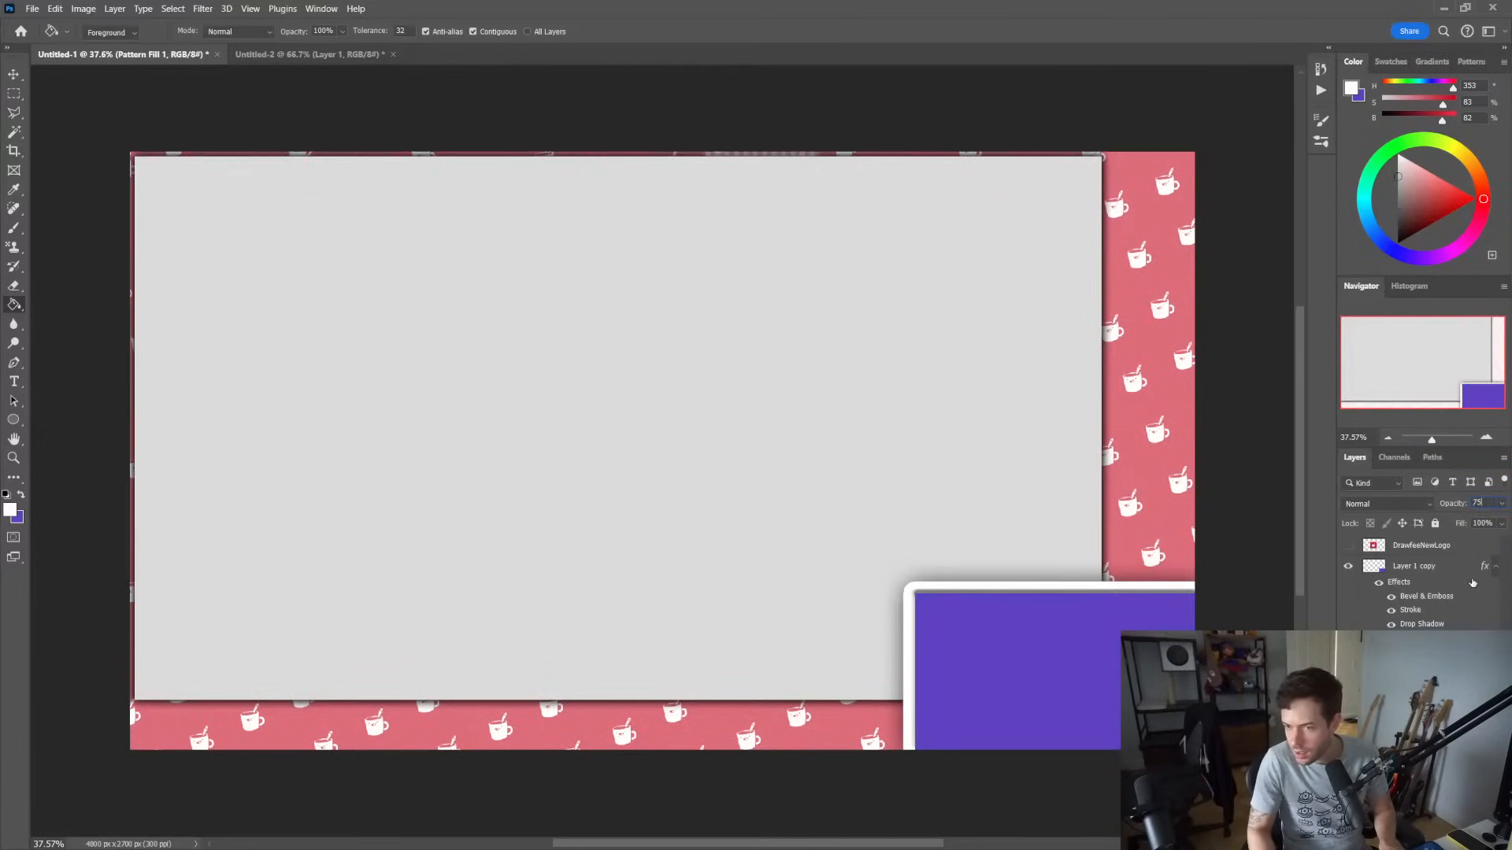
key("Return")
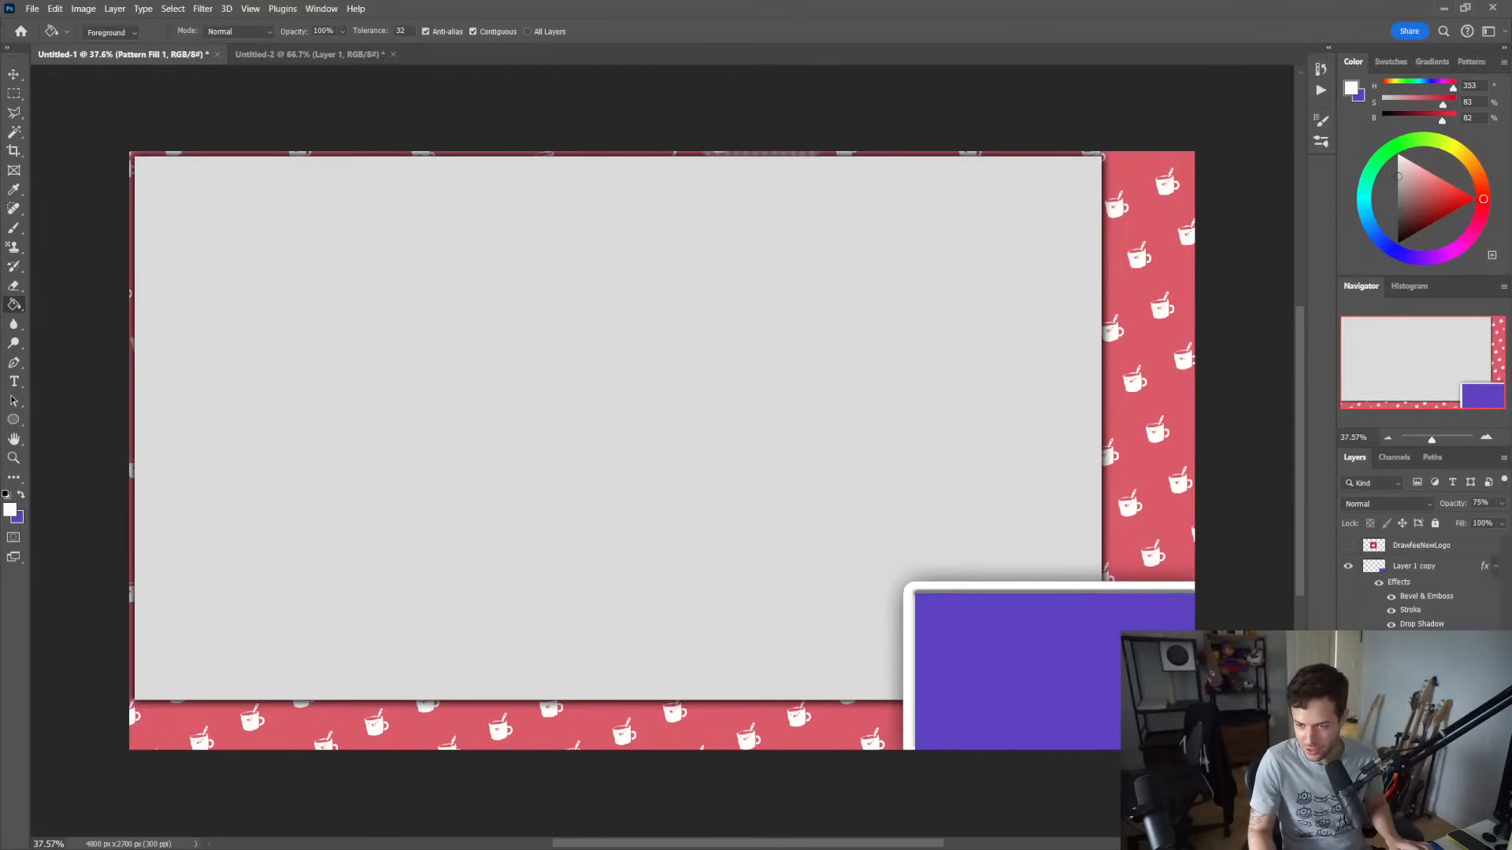
Set the foreground color to black (000000) and fill the purple corner box on Layer 1 copy with it
left_click(1447, 569)
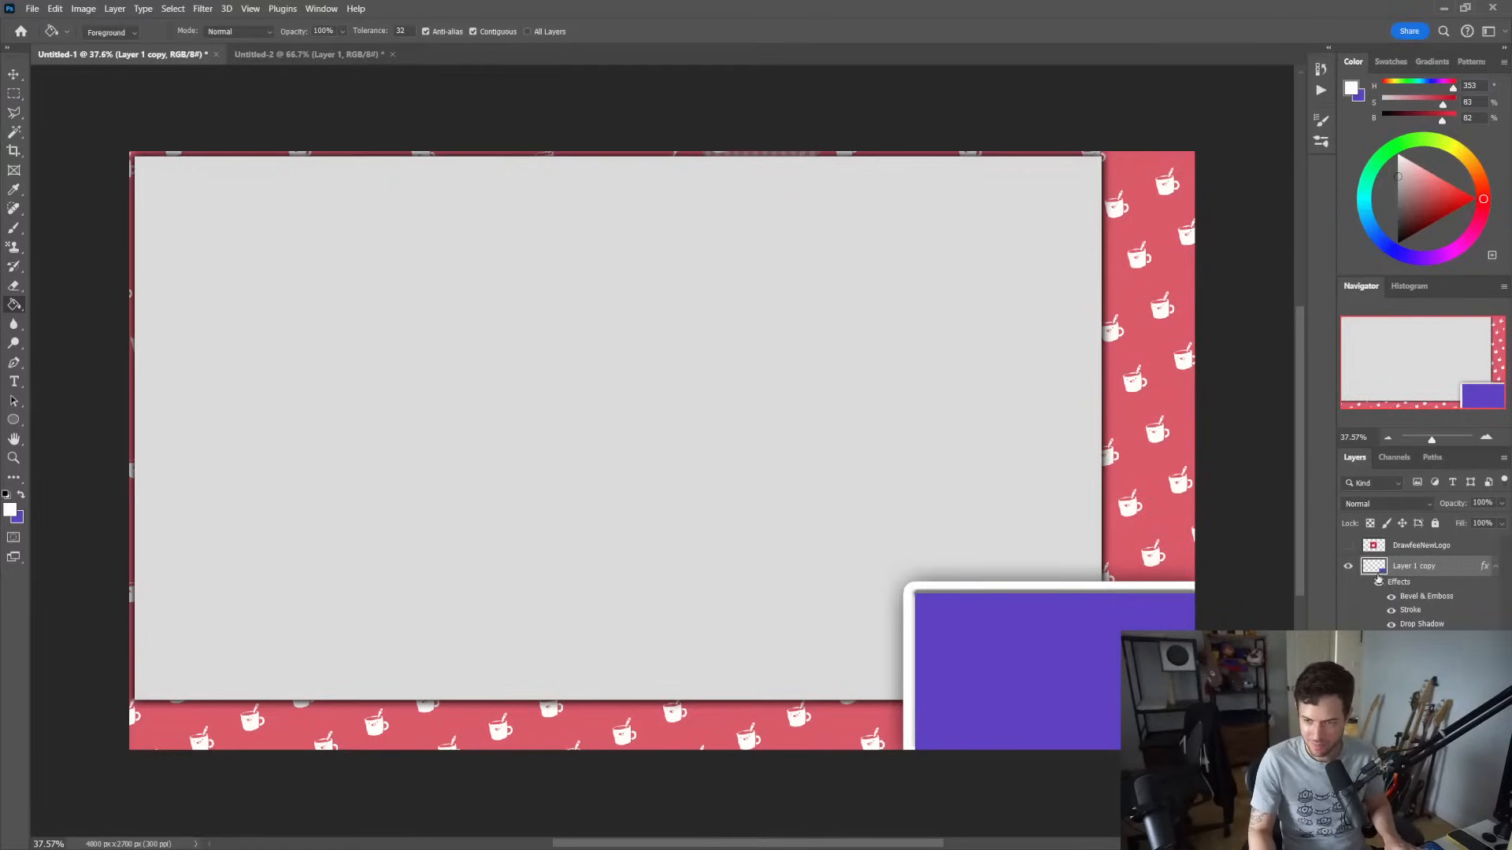
left_click(22, 495)
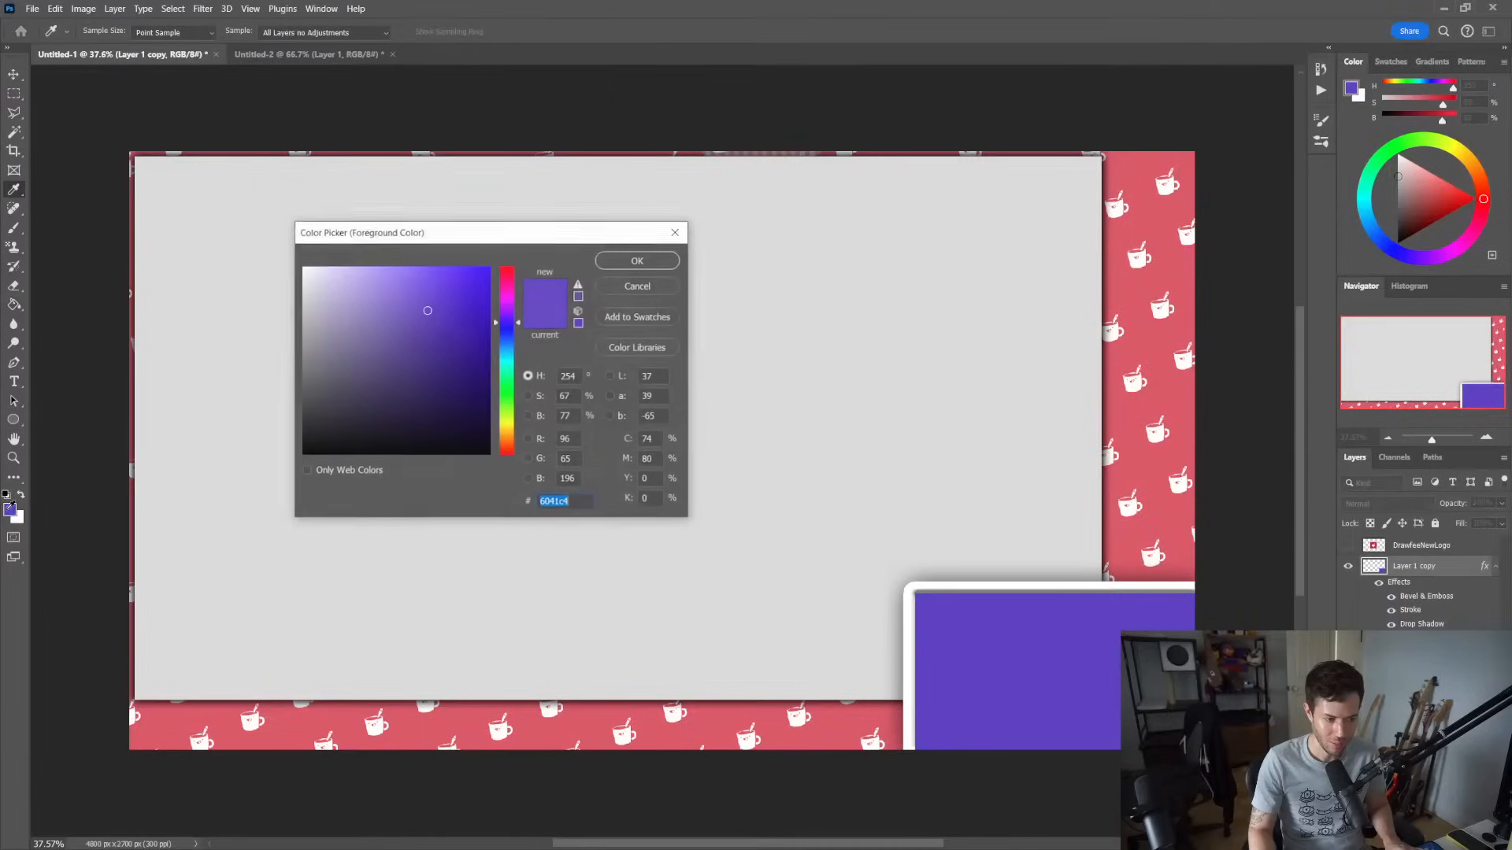
left_click(11, 510)
left_click_drag(325, 443, 255, 498)
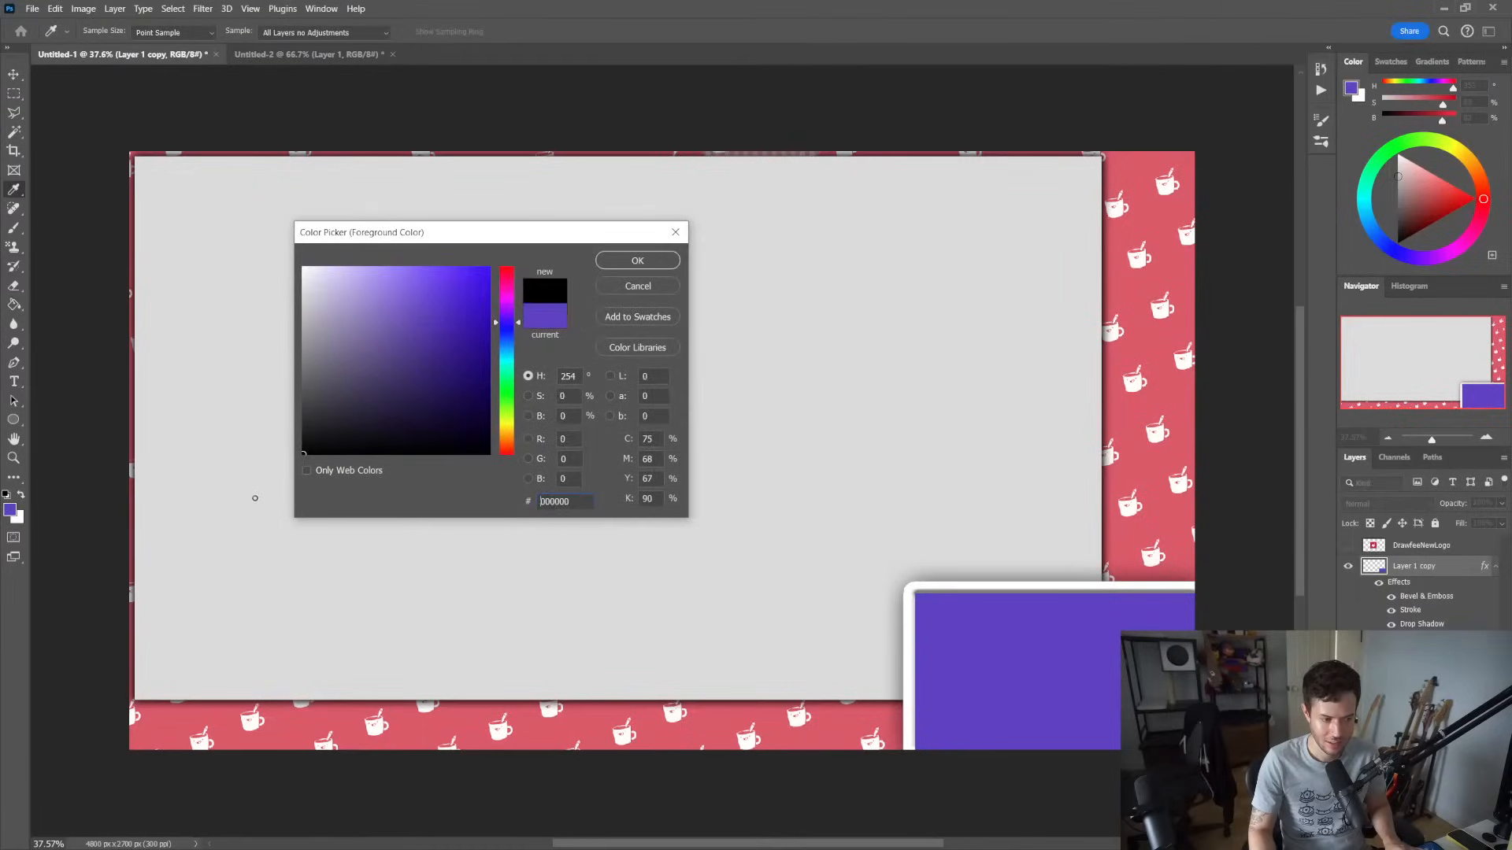
left_click(638, 260)
key("g")
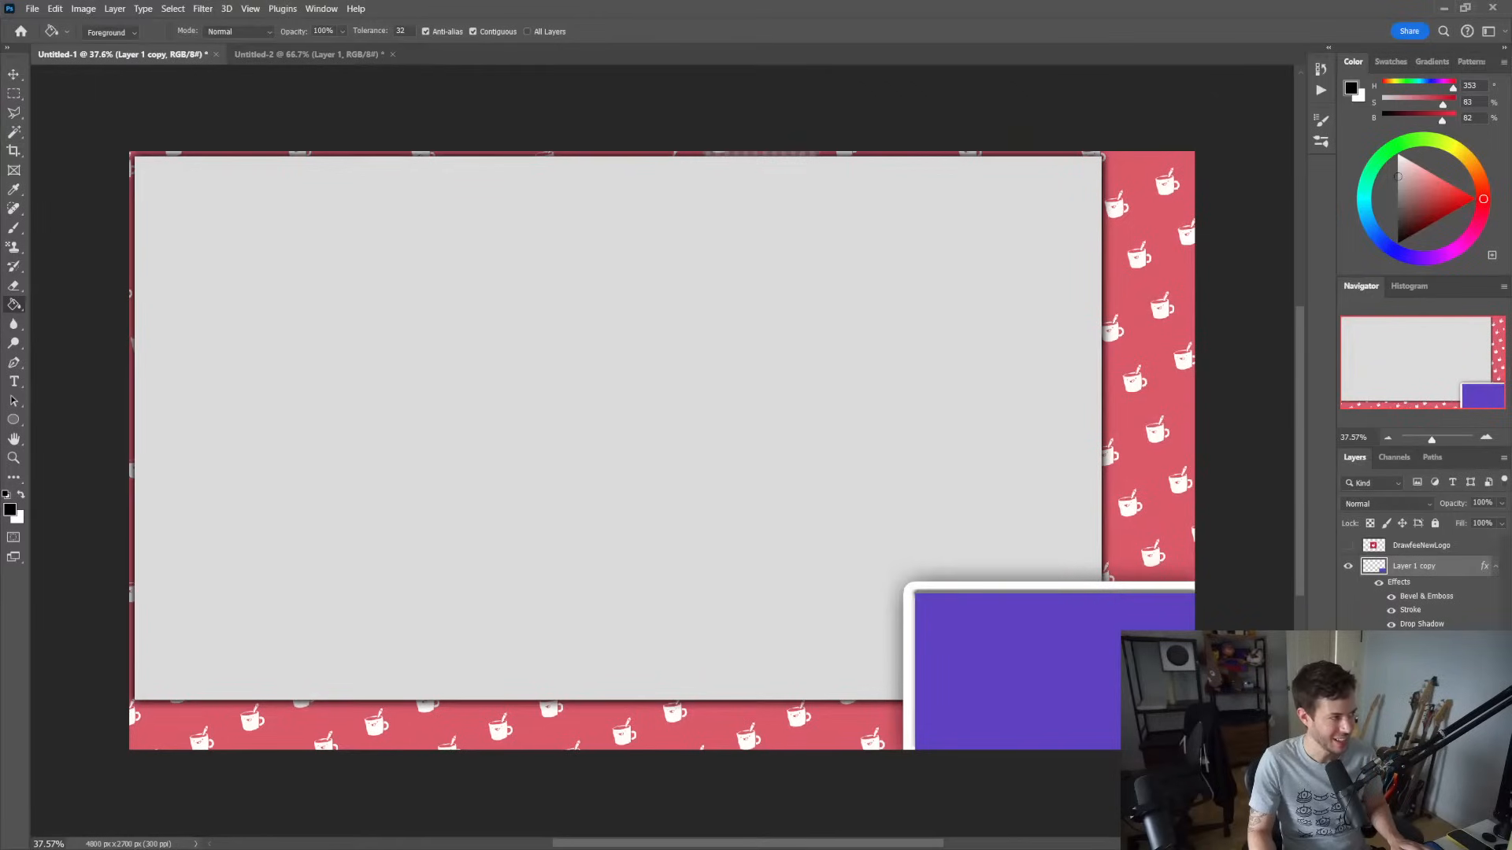
left_click(1050, 652)
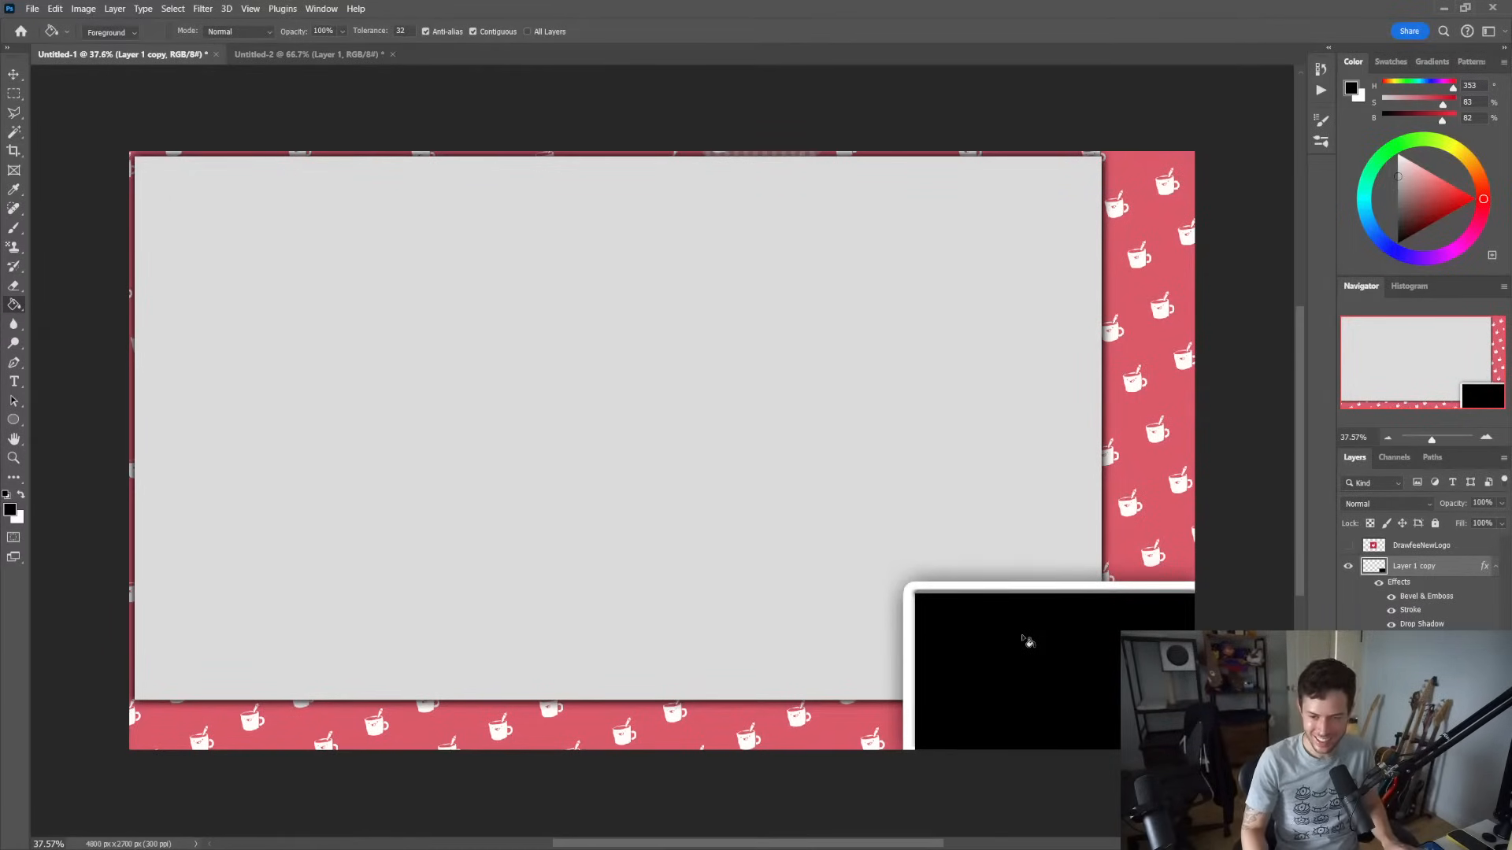
Move the black corner box slightly inward from the canvas corner and set its white outside stroke size to 35 px
key("v")
left_click_drag(1040, 647, 1014, 632)
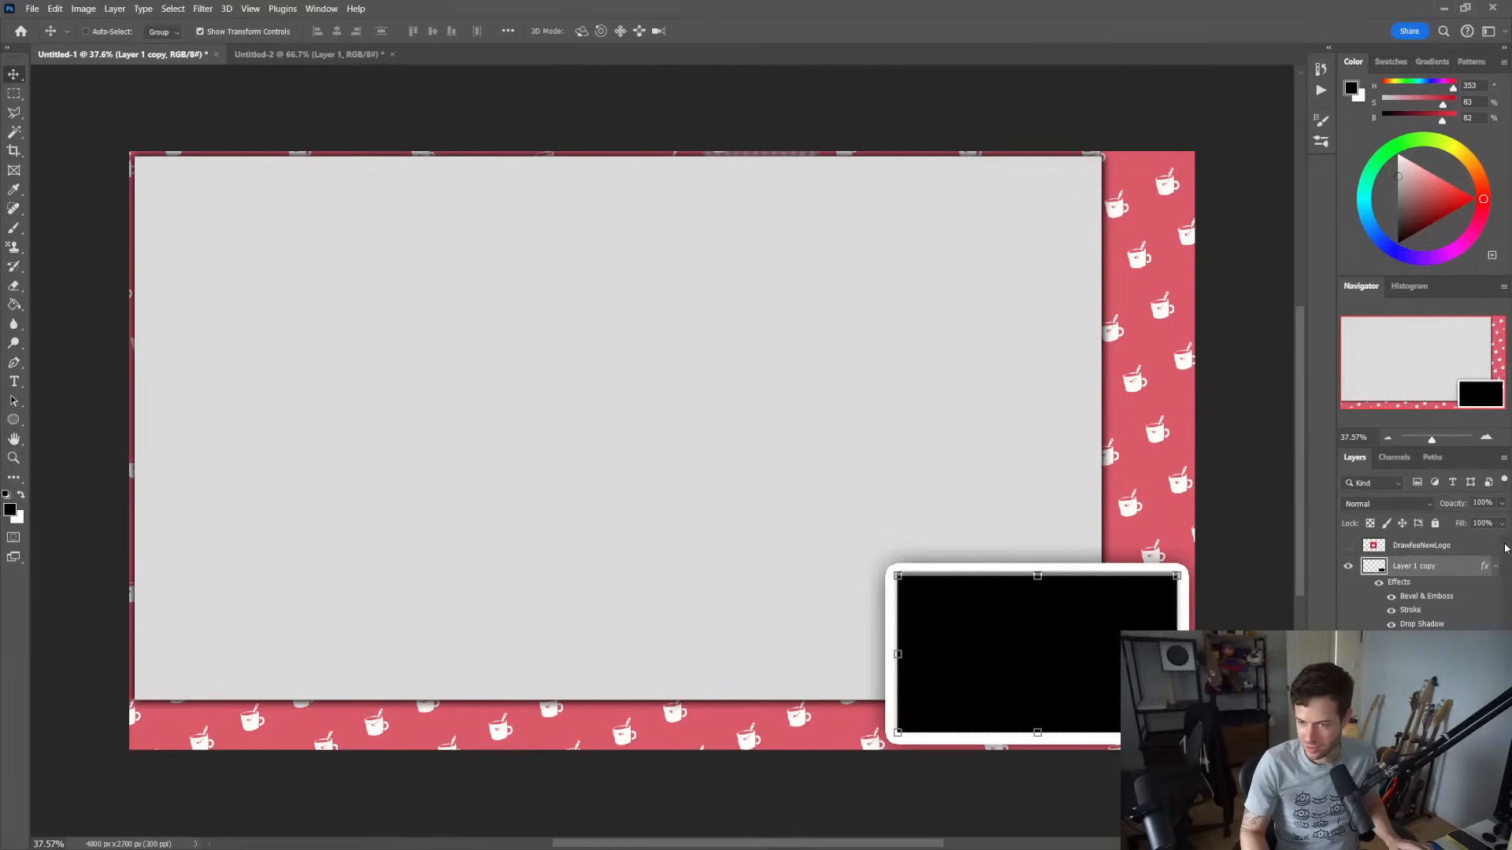
double_click(1453, 572)
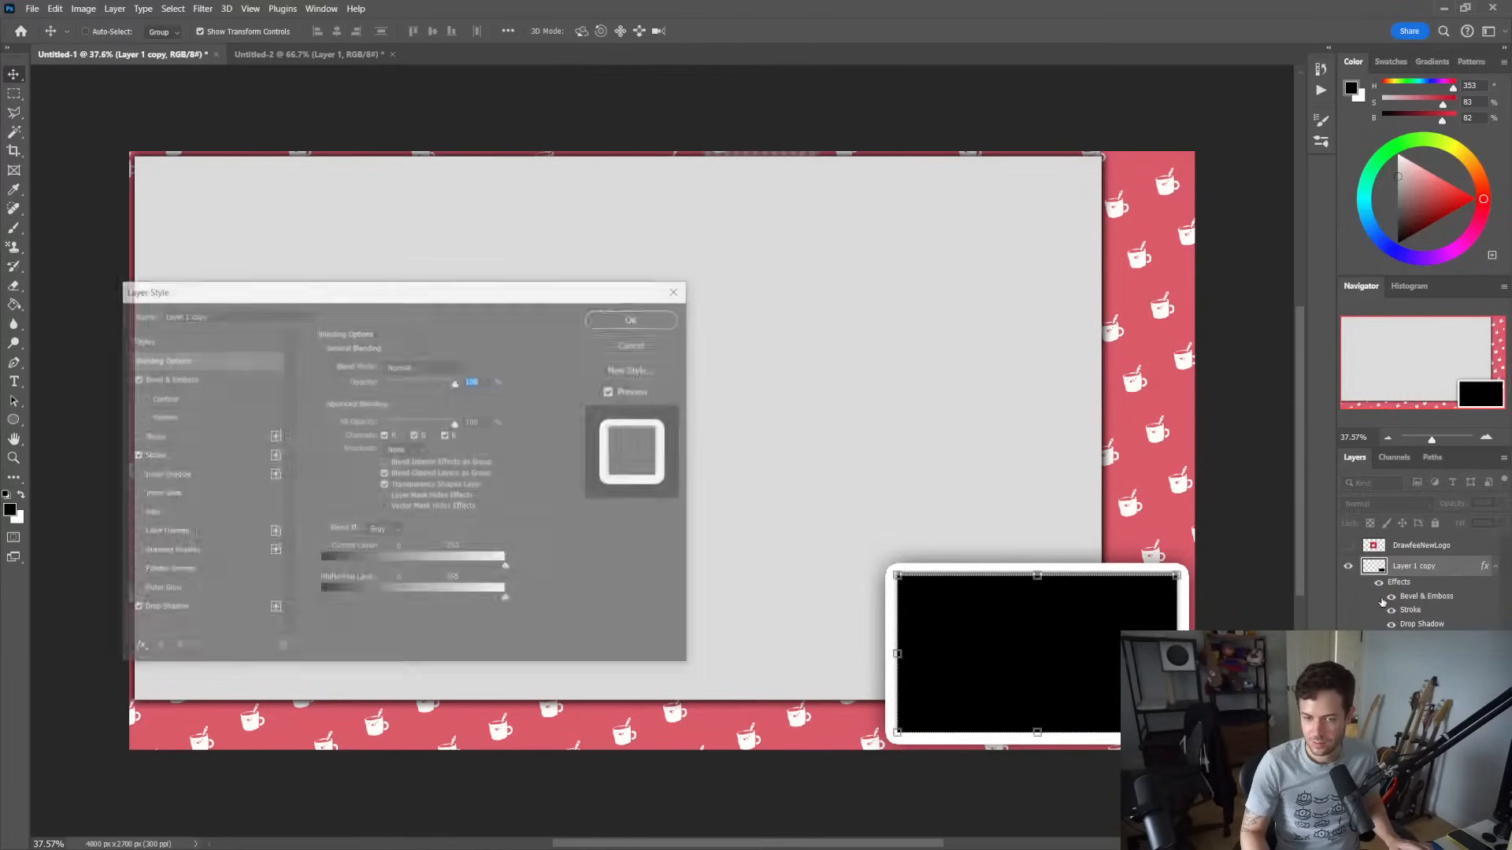
left_click(206, 461)
left_click_drag(413, 368, 387, 368)
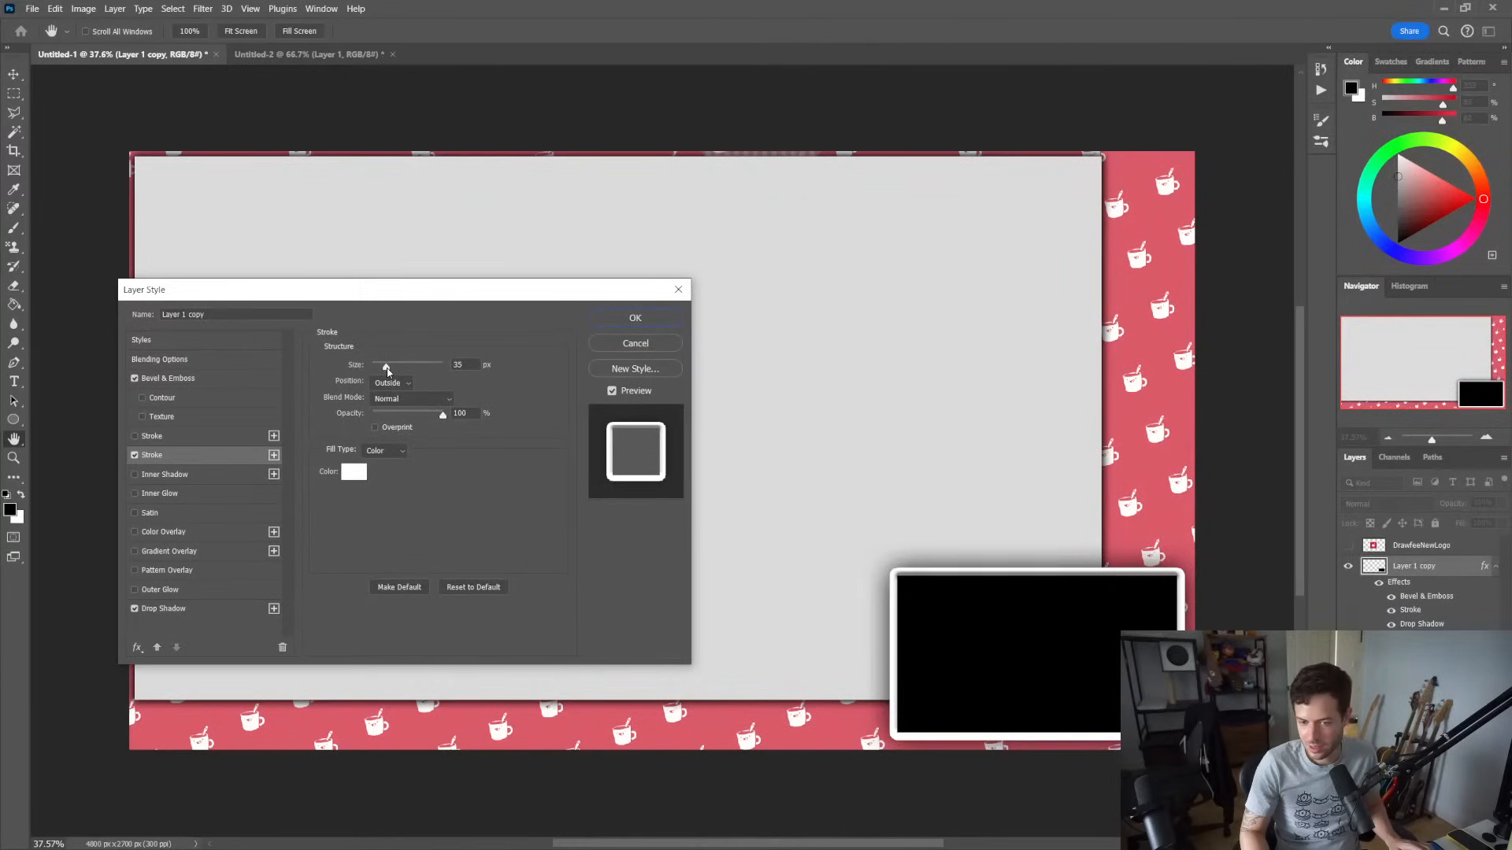
left_click(635, 318)
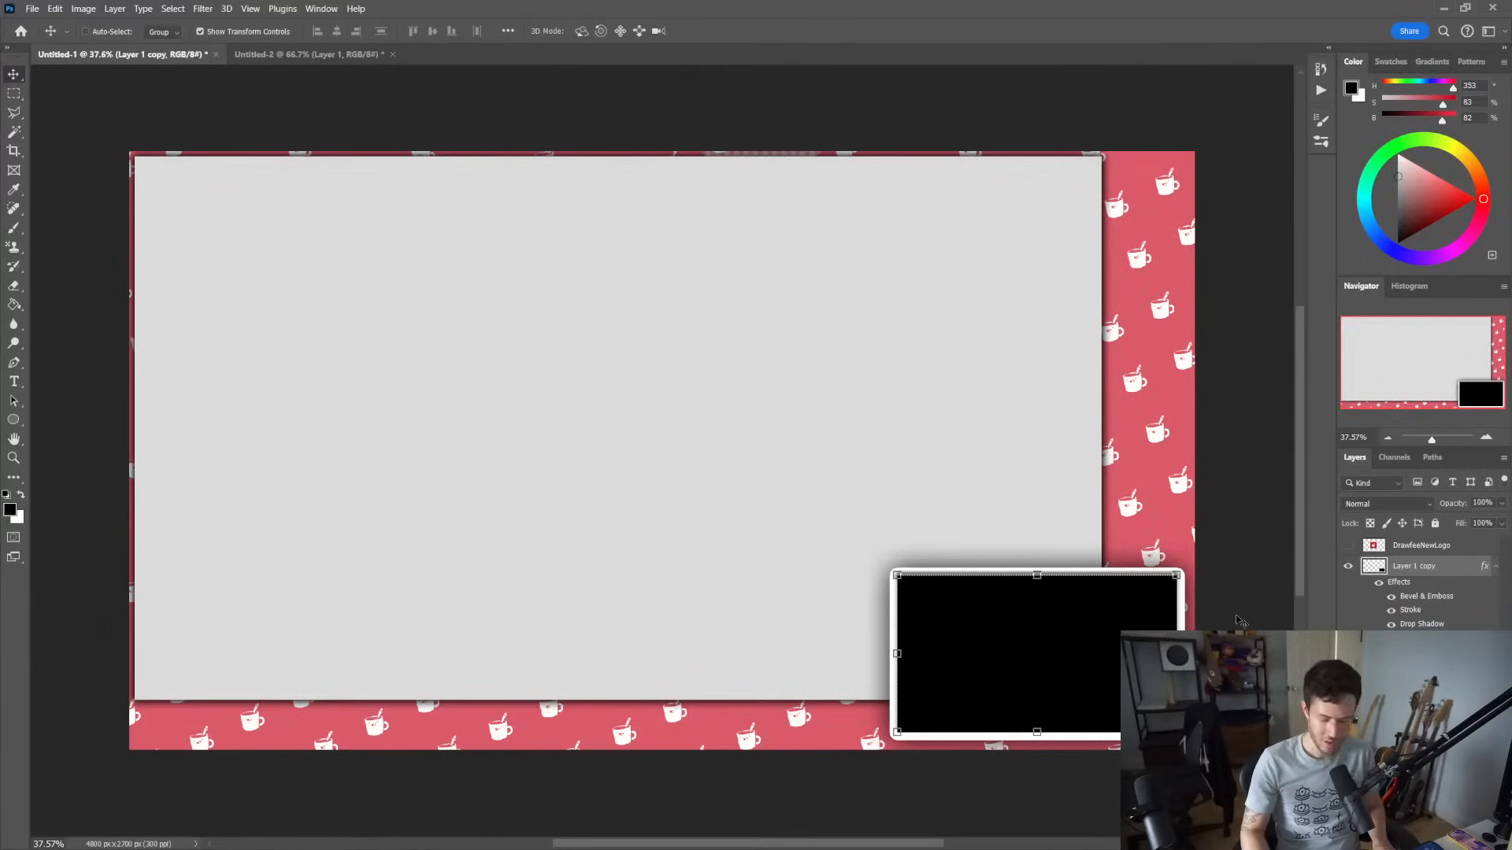
Try adding a stroke and Bevel & Emboss to the large grey panel on Layer 1
key("m")
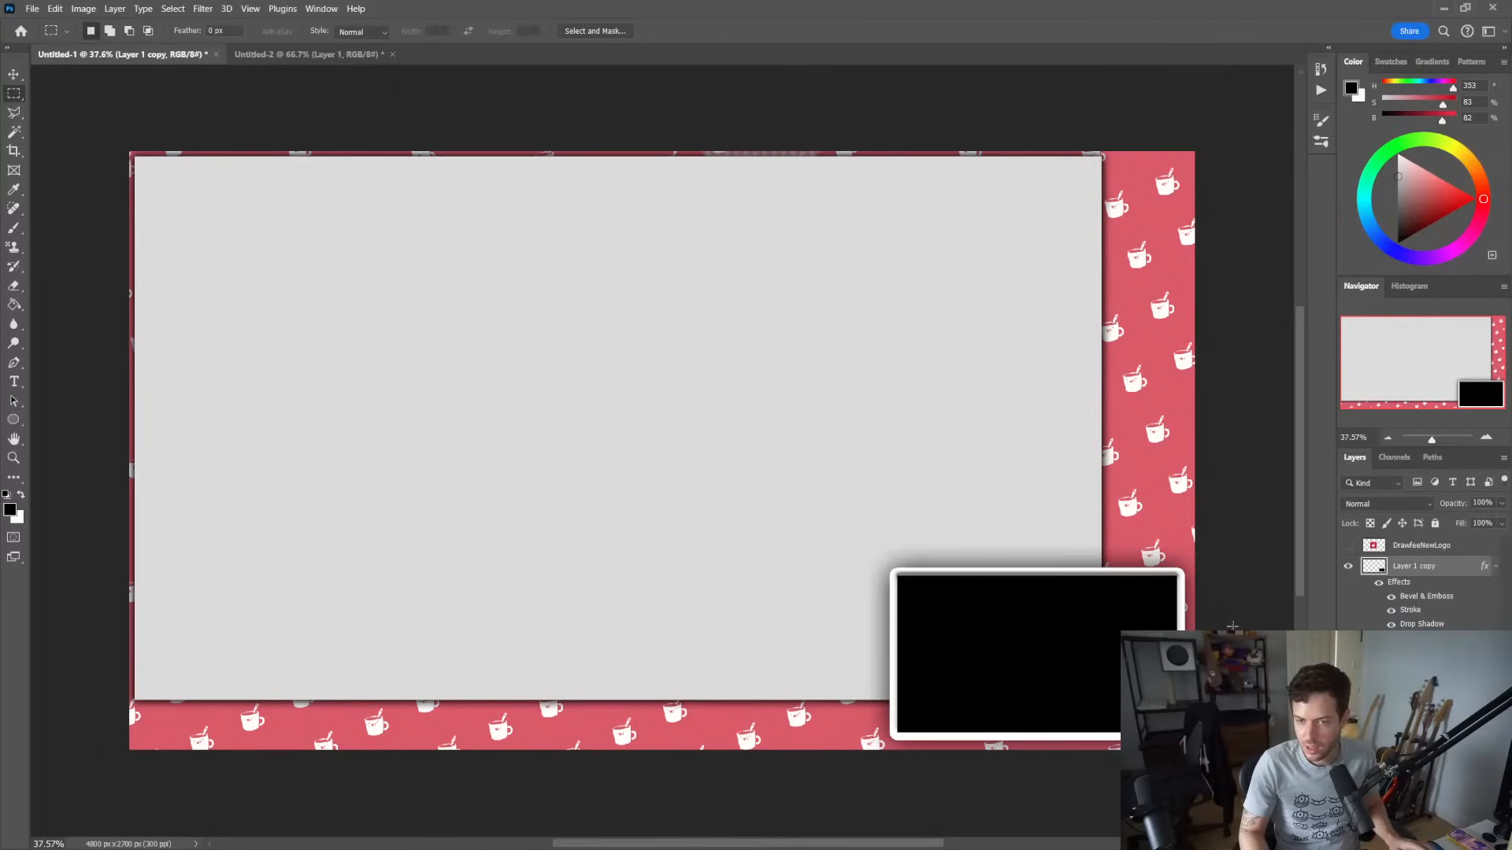
key("alt+bracketleft")
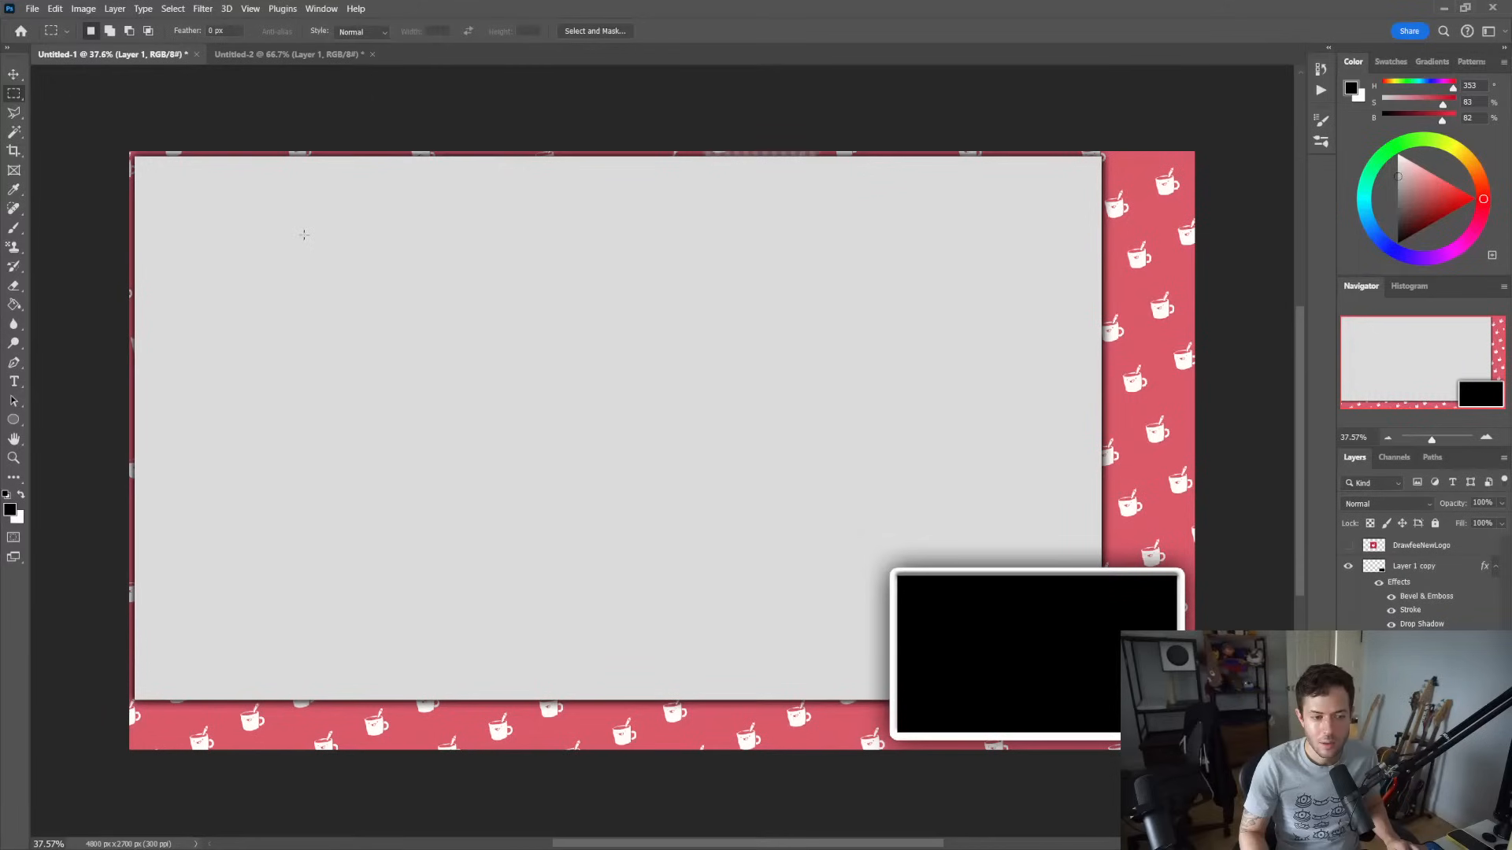
double_click(1449, 642)
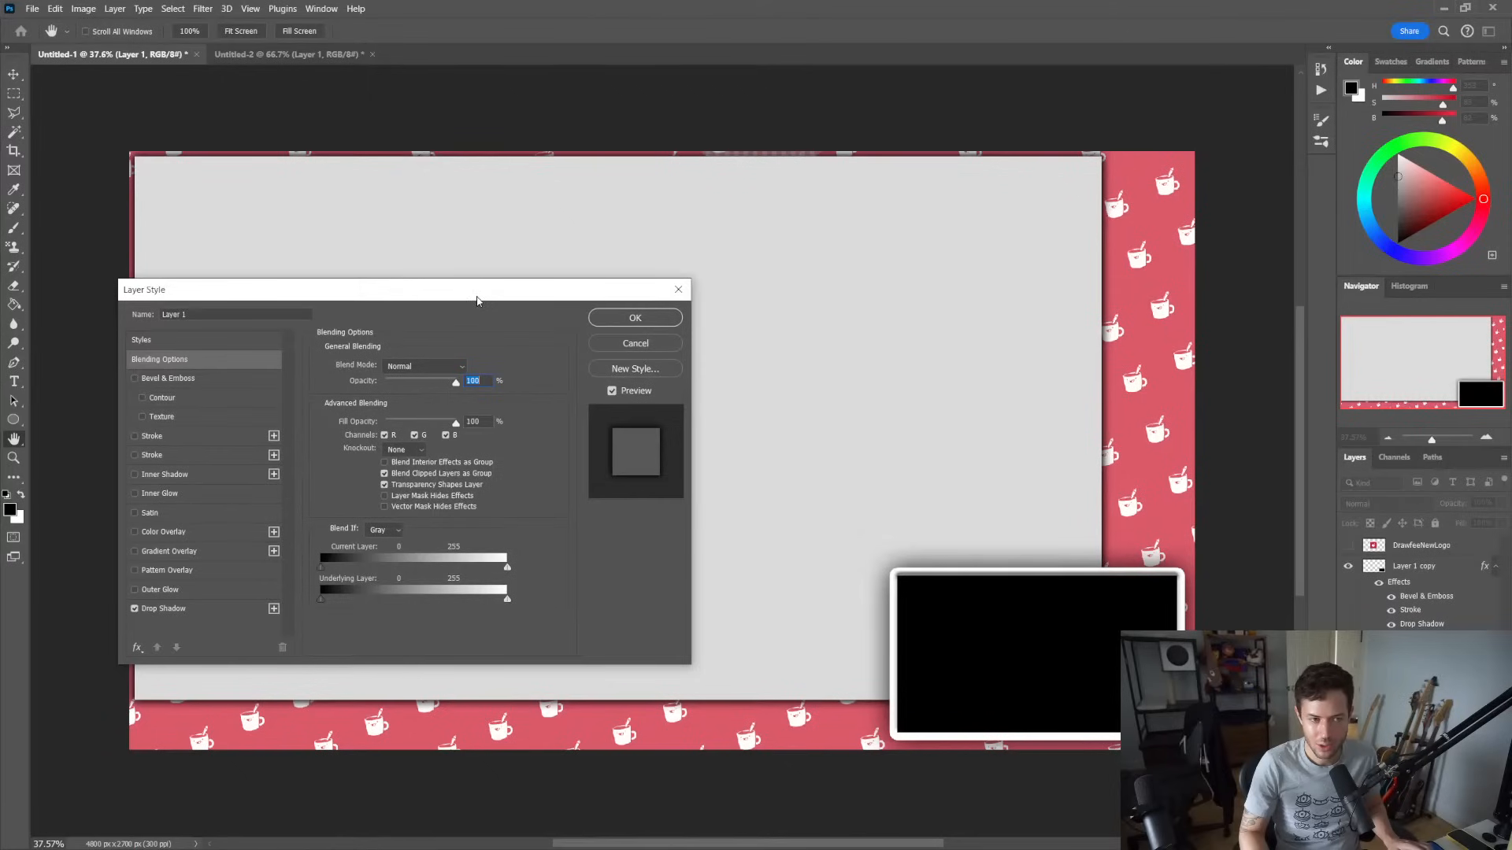
left_click_drag(476, 300, 623, 318)
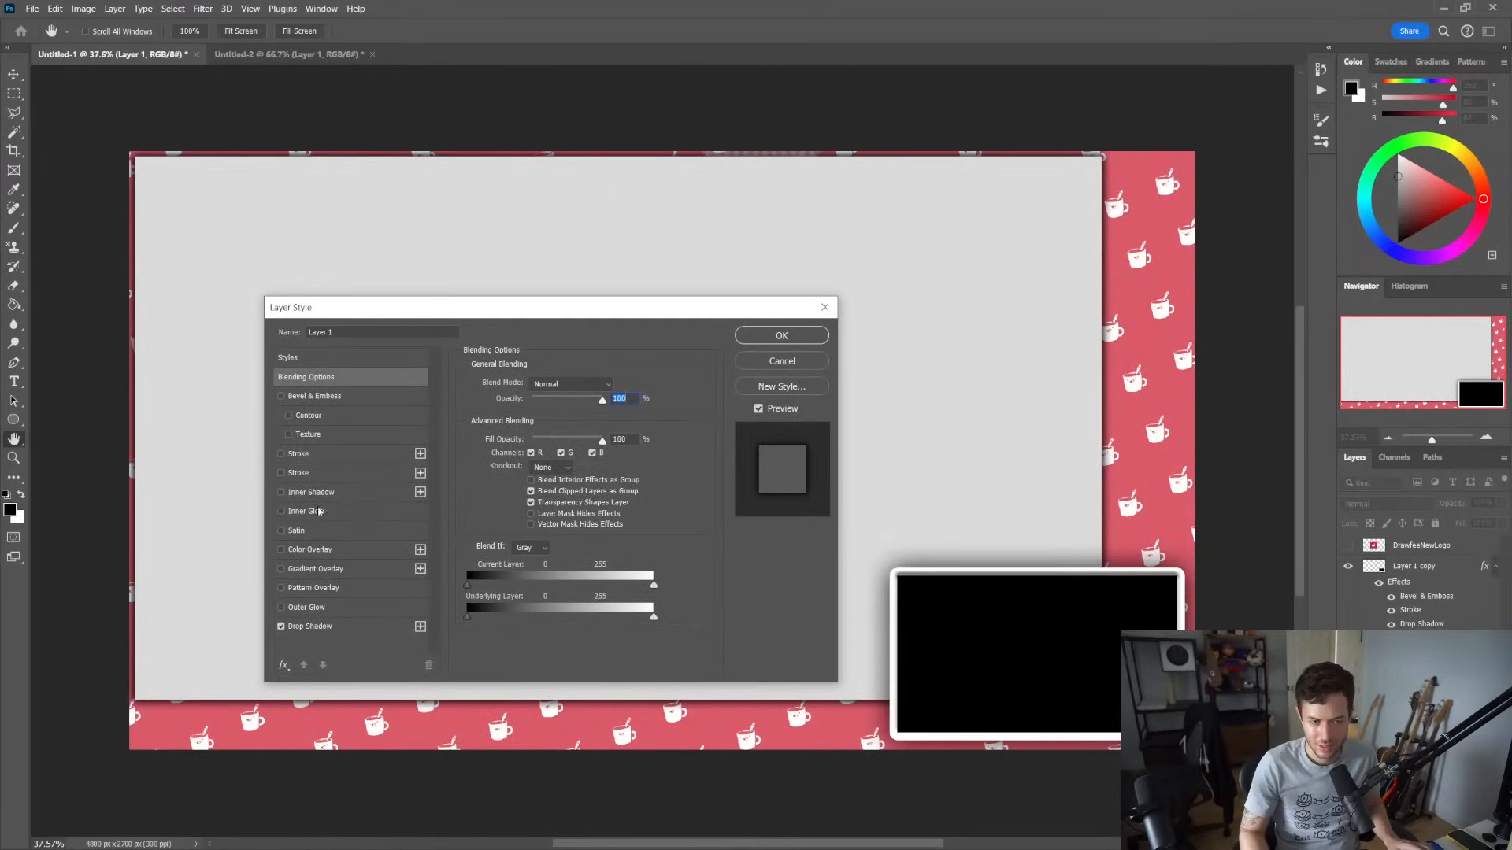
left_click(282, 474)
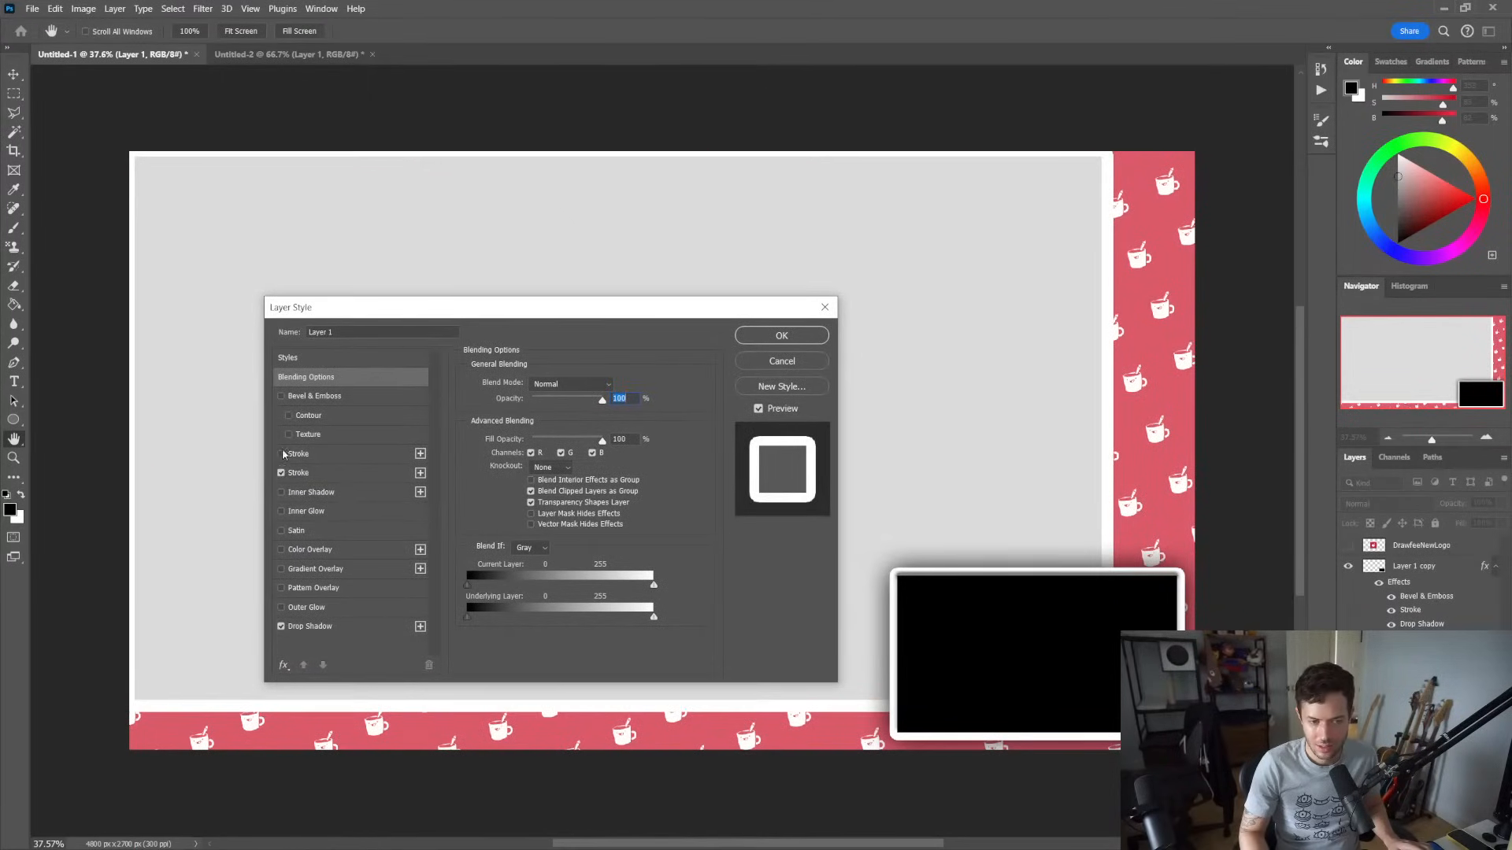
left_click(282, 397)
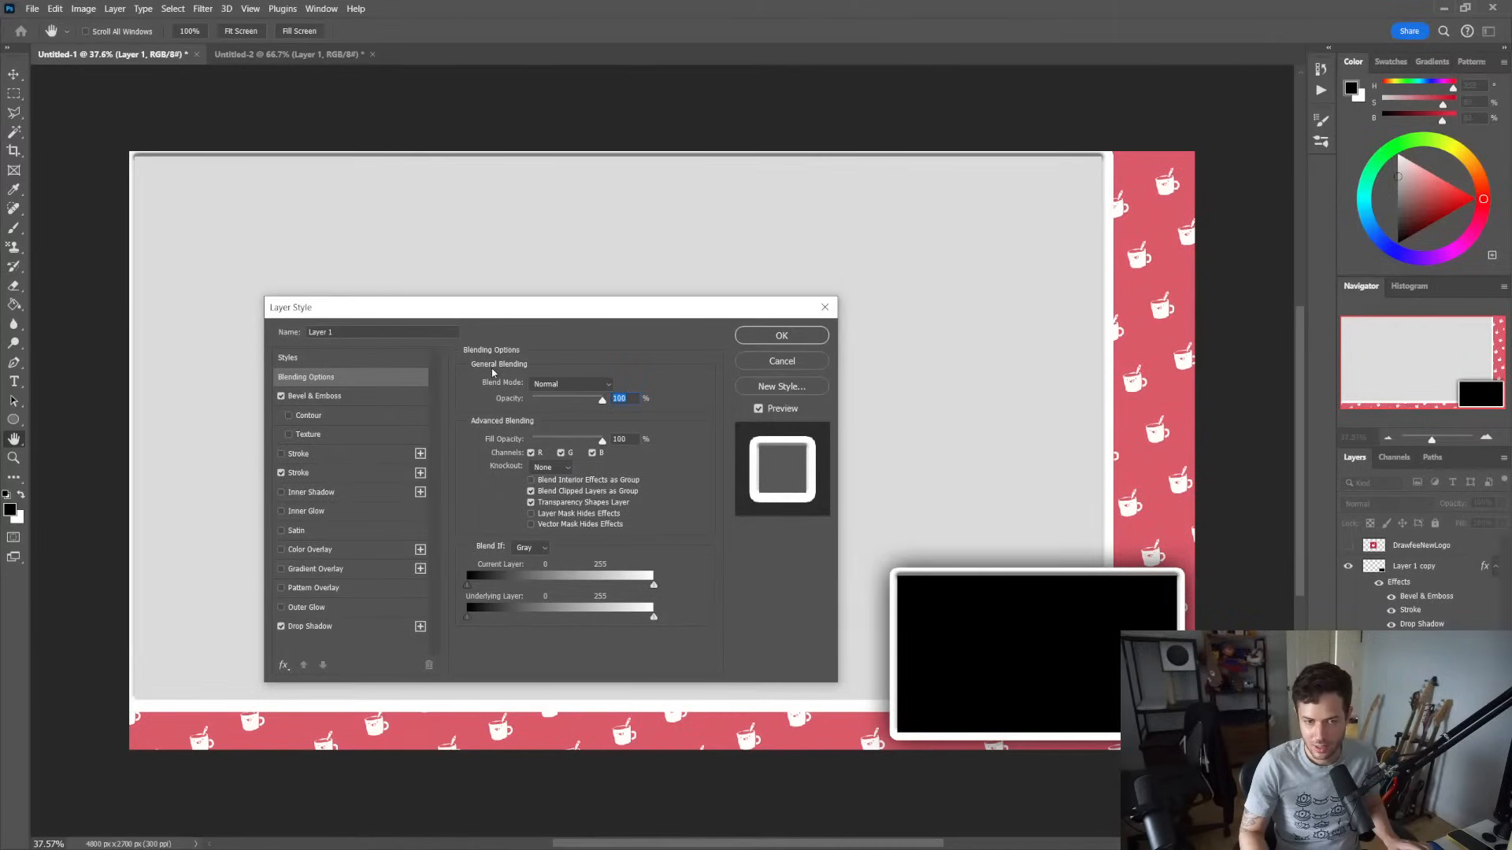
left_click(810, 365)
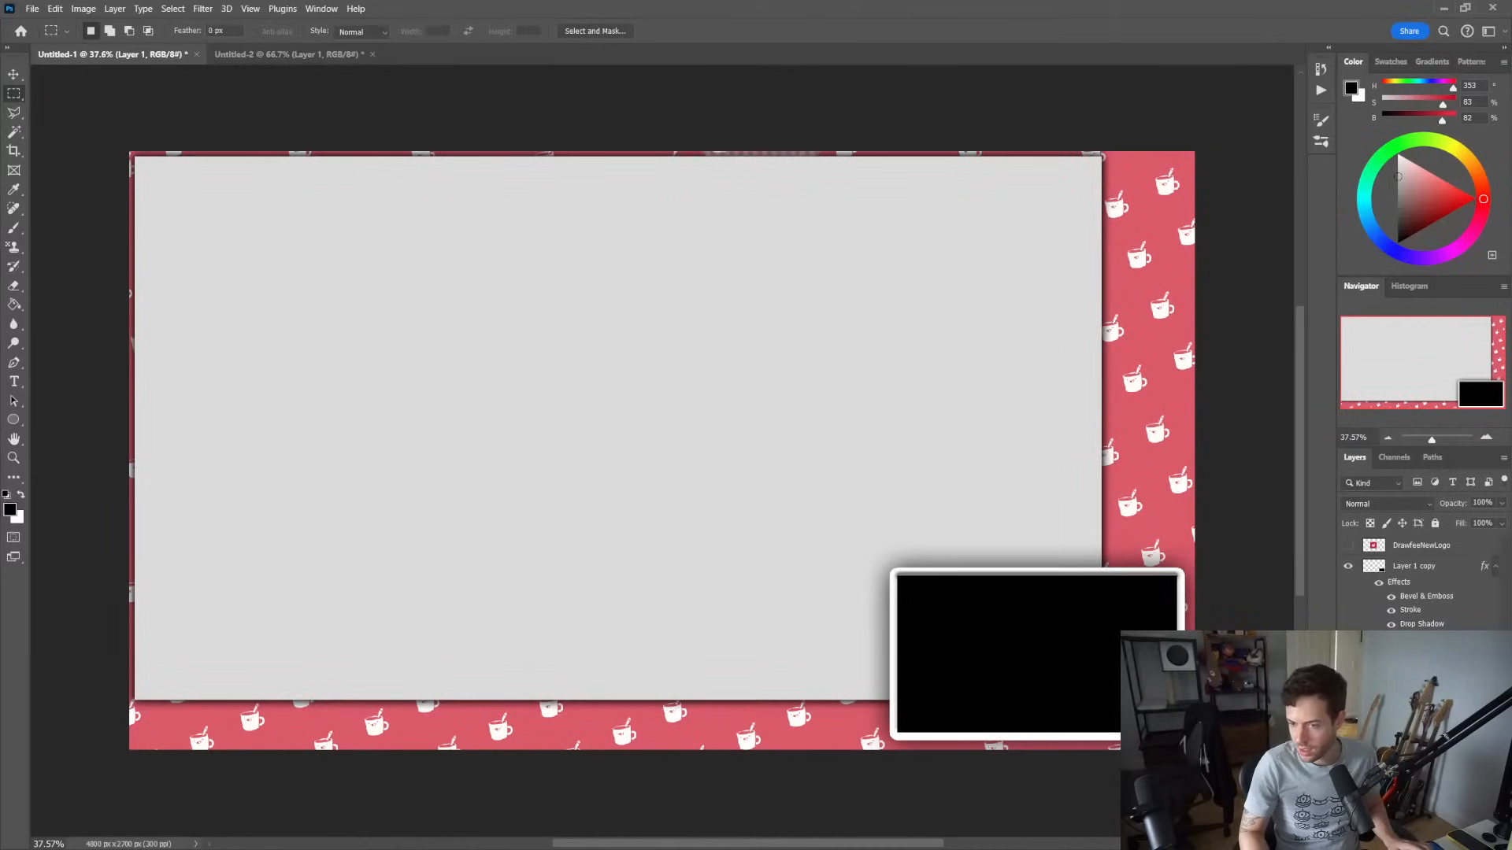
Copy the layer style from Layer 1 copy and paste it onto the large grey panel on Layer 1
right_click(1446, 570)
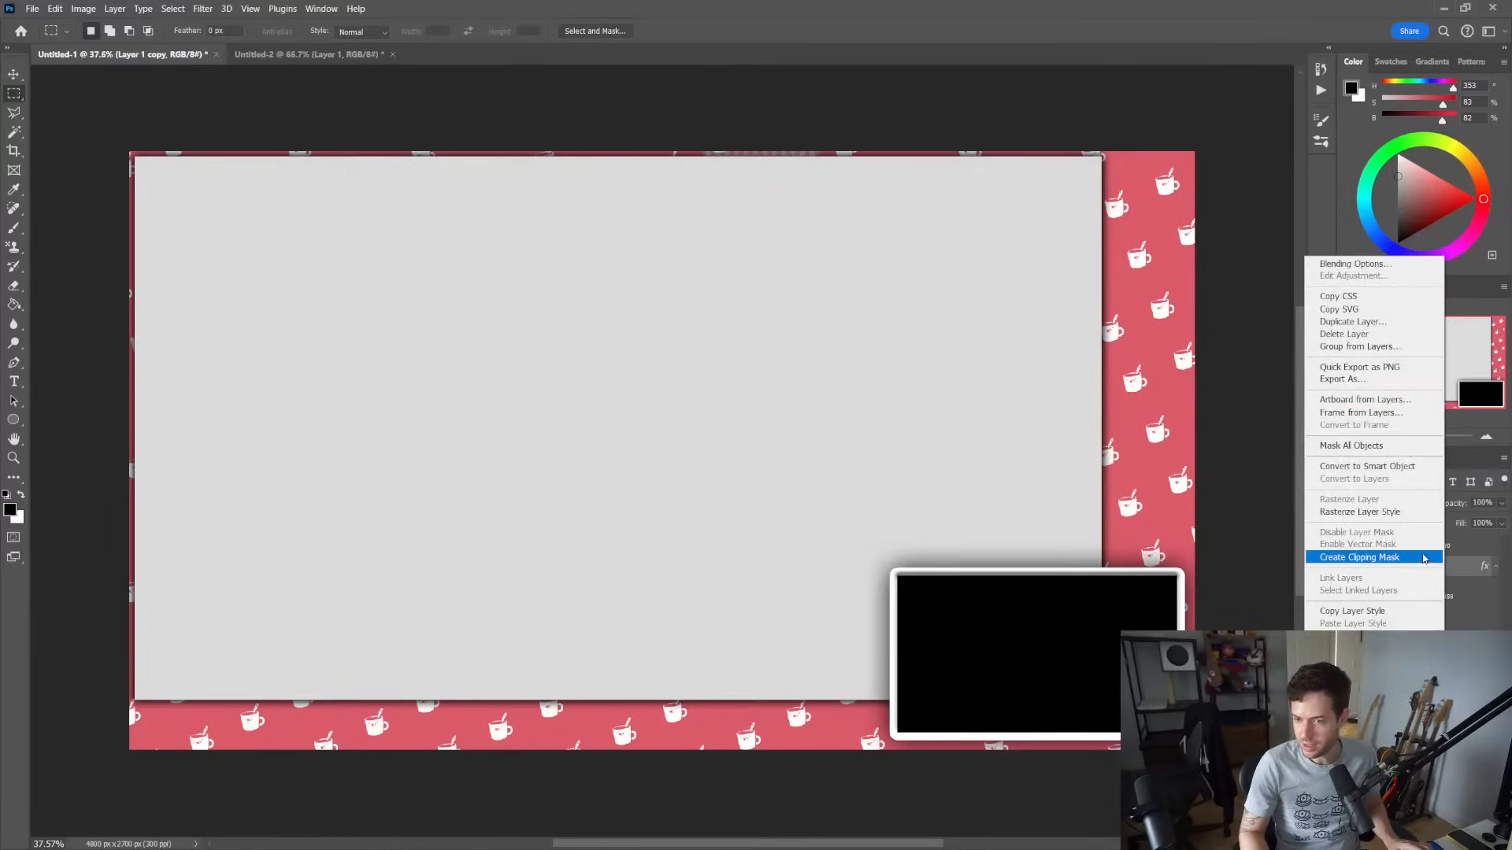
left_click(1391, 609)
right_click(1457, 567)
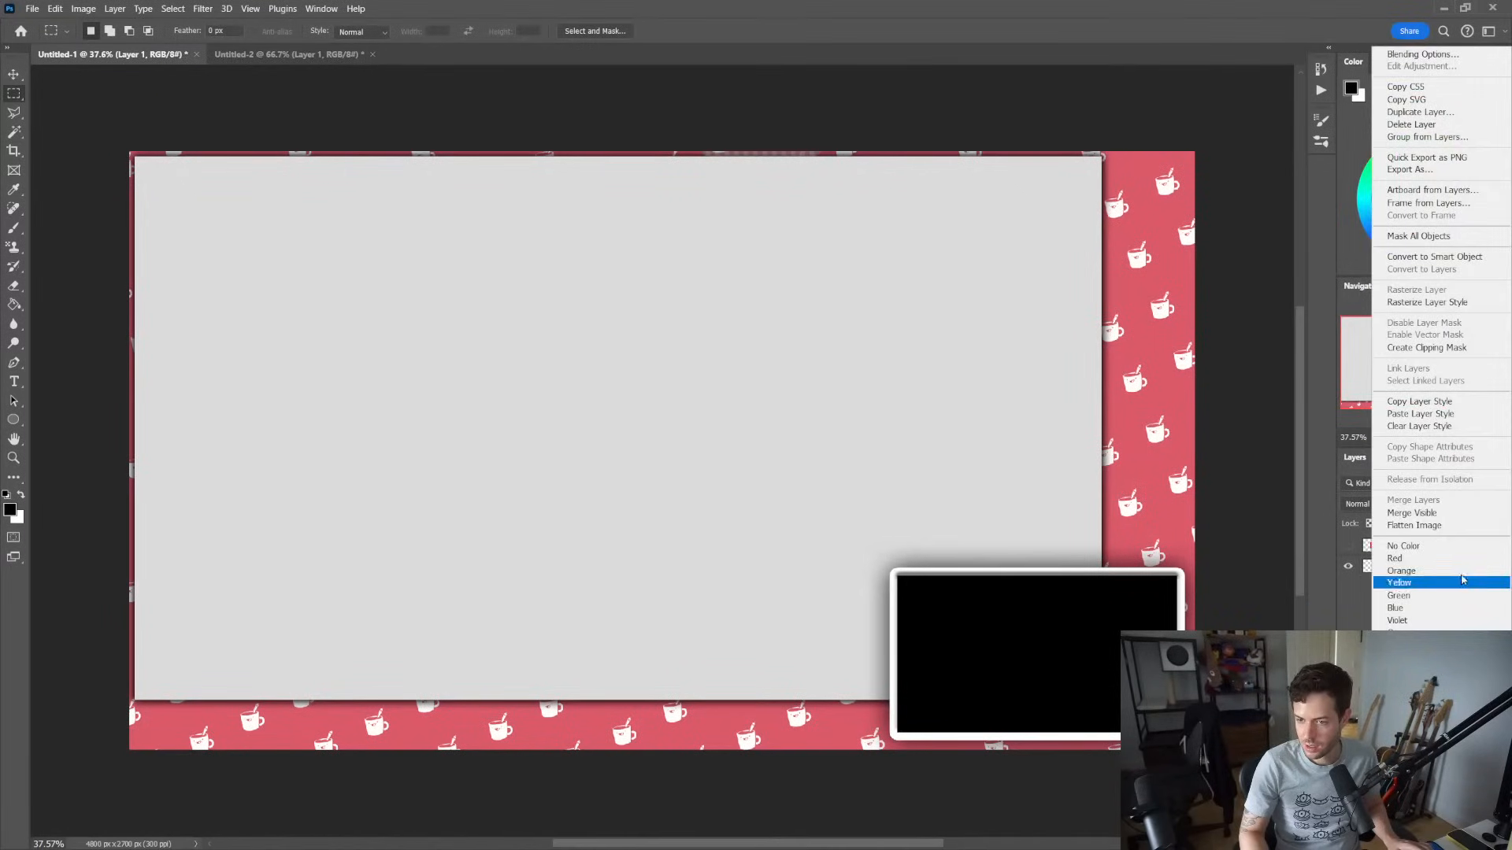
left_click(1490, 414)
Move the large grey panel about 48 px right and 40 px down, away from the canvas corner
key("v")
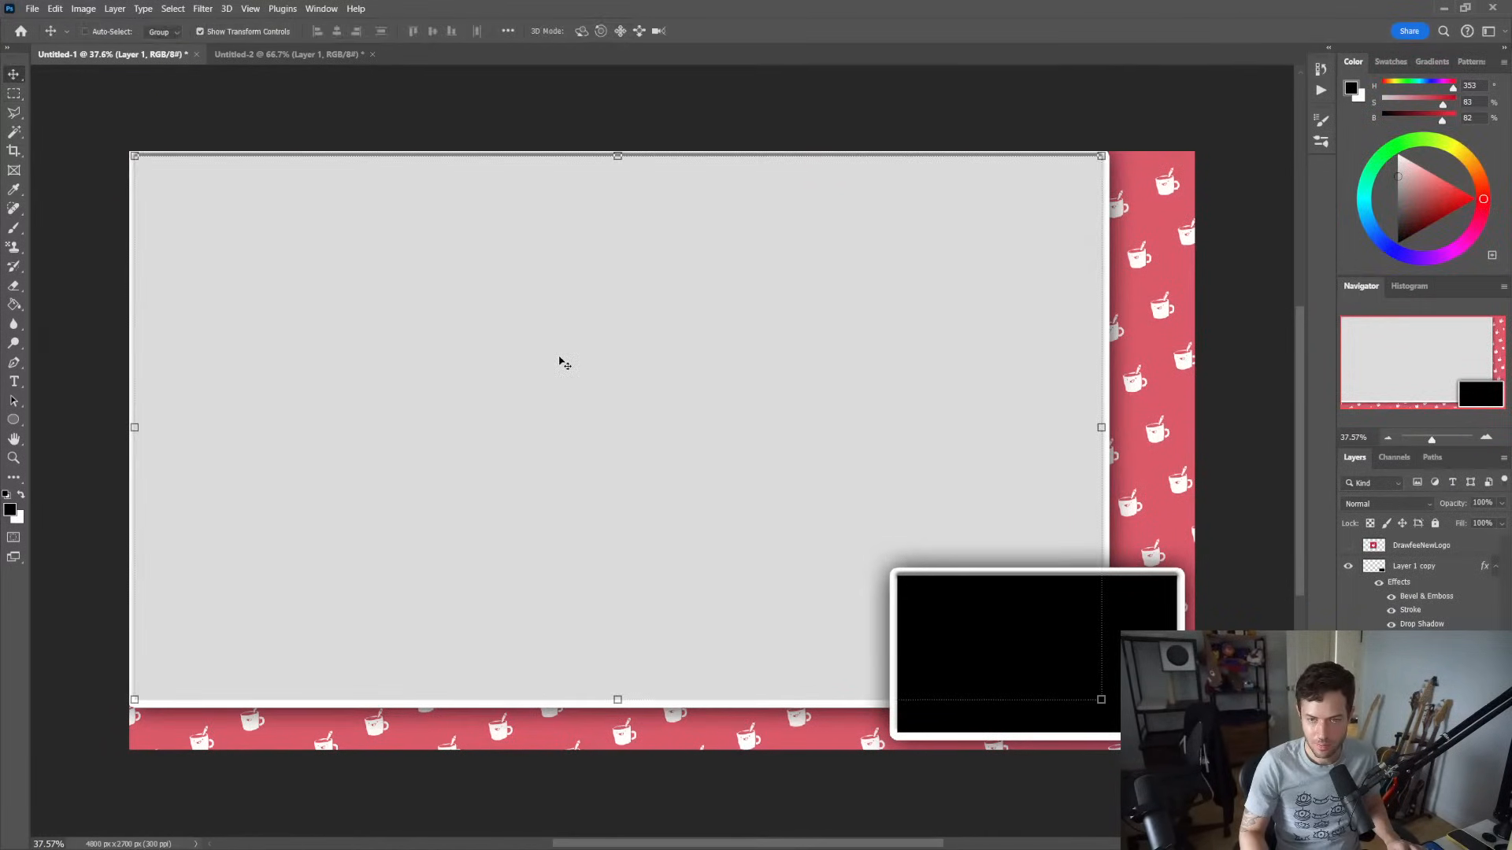
left_click_drag(567, 356, 579, 367)
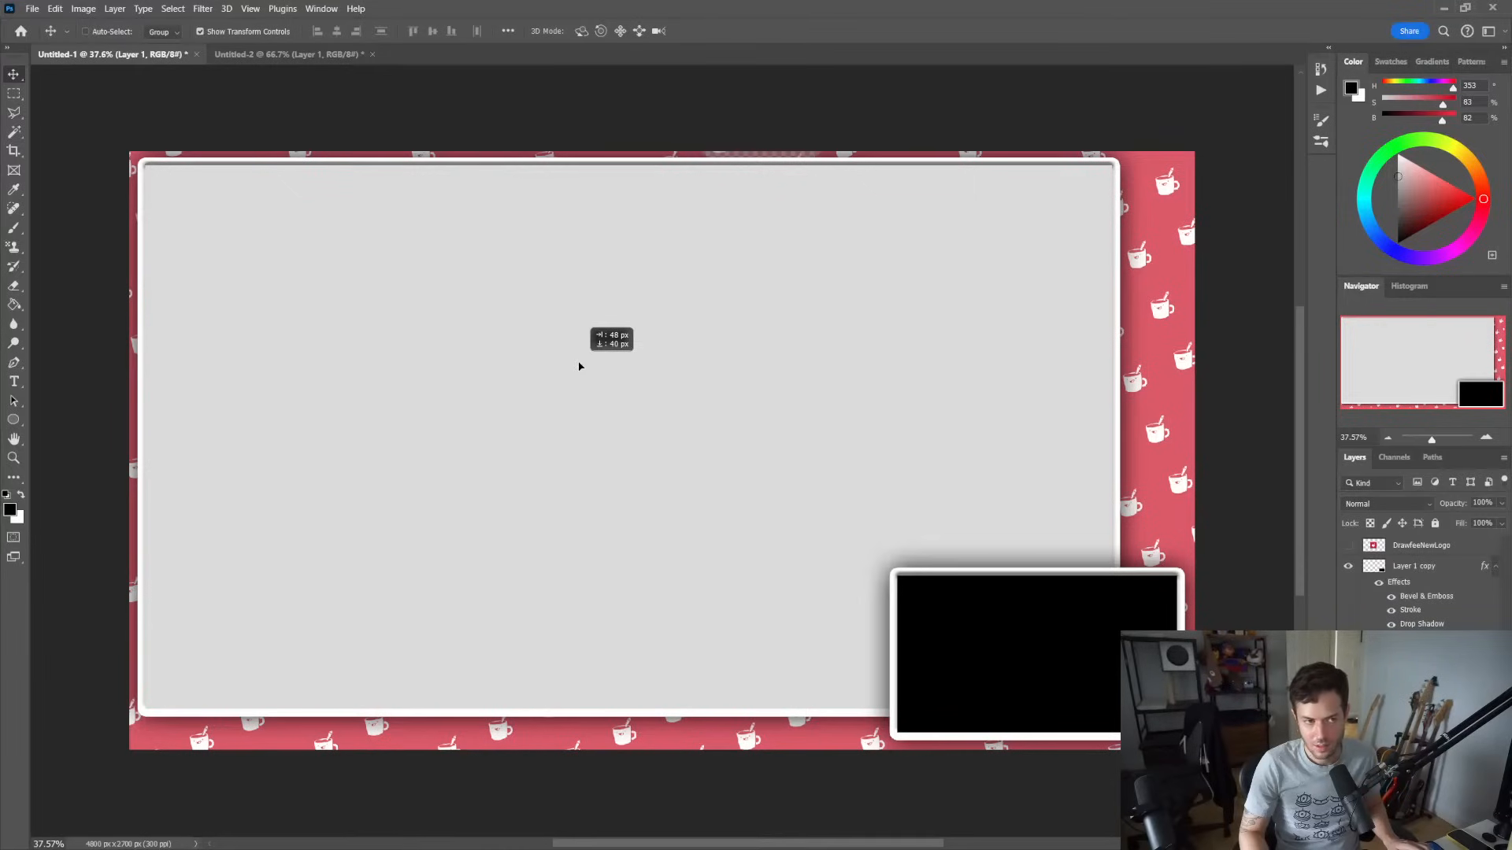
left_click_drag(579, 366, 581, 370)
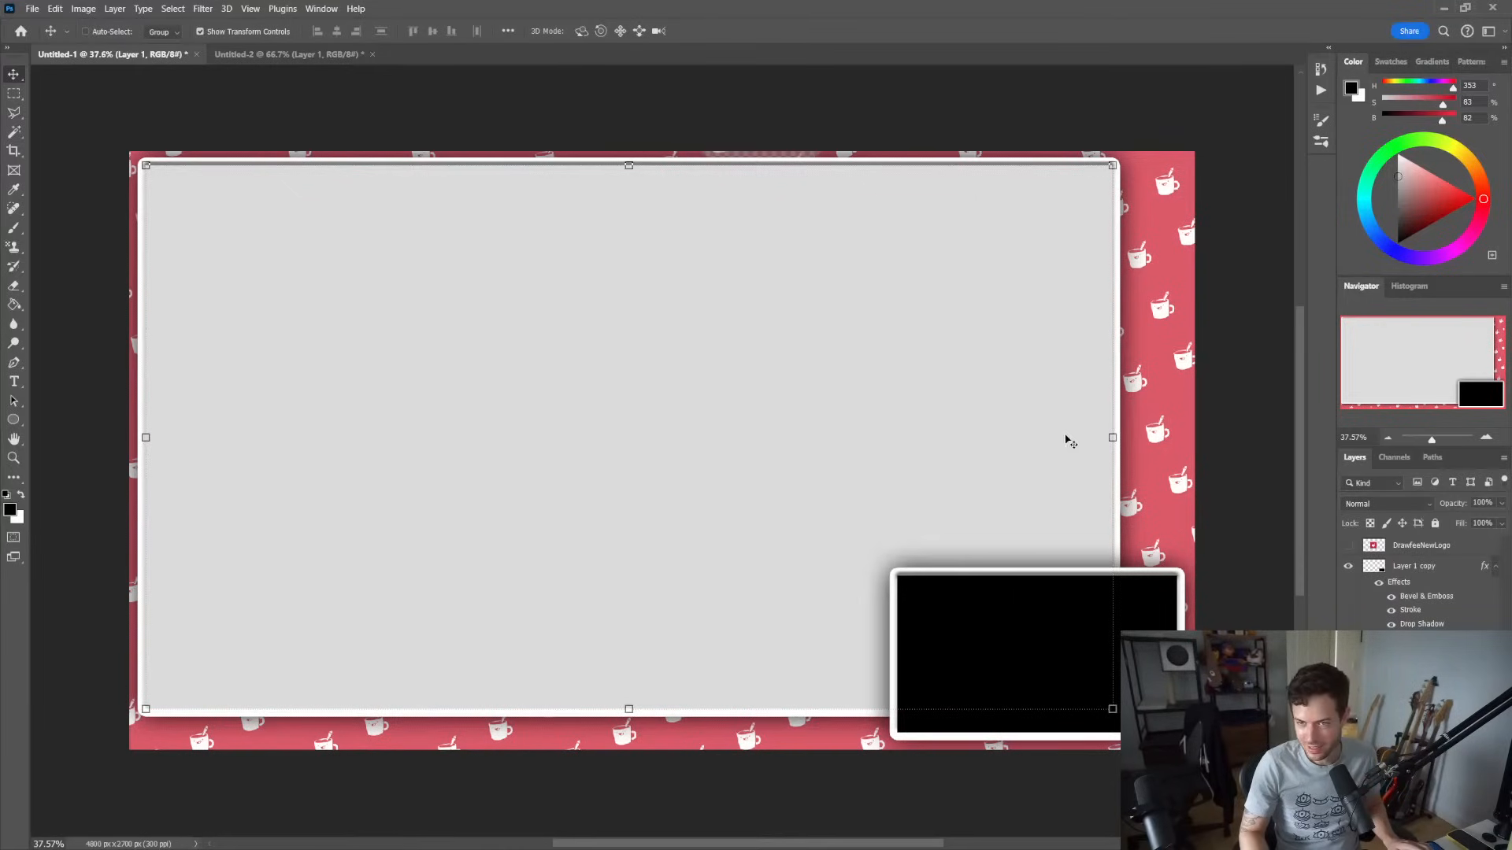
Reduce the drop shadow size of the large grey panel on Layer 1 to 90 px
key("z")
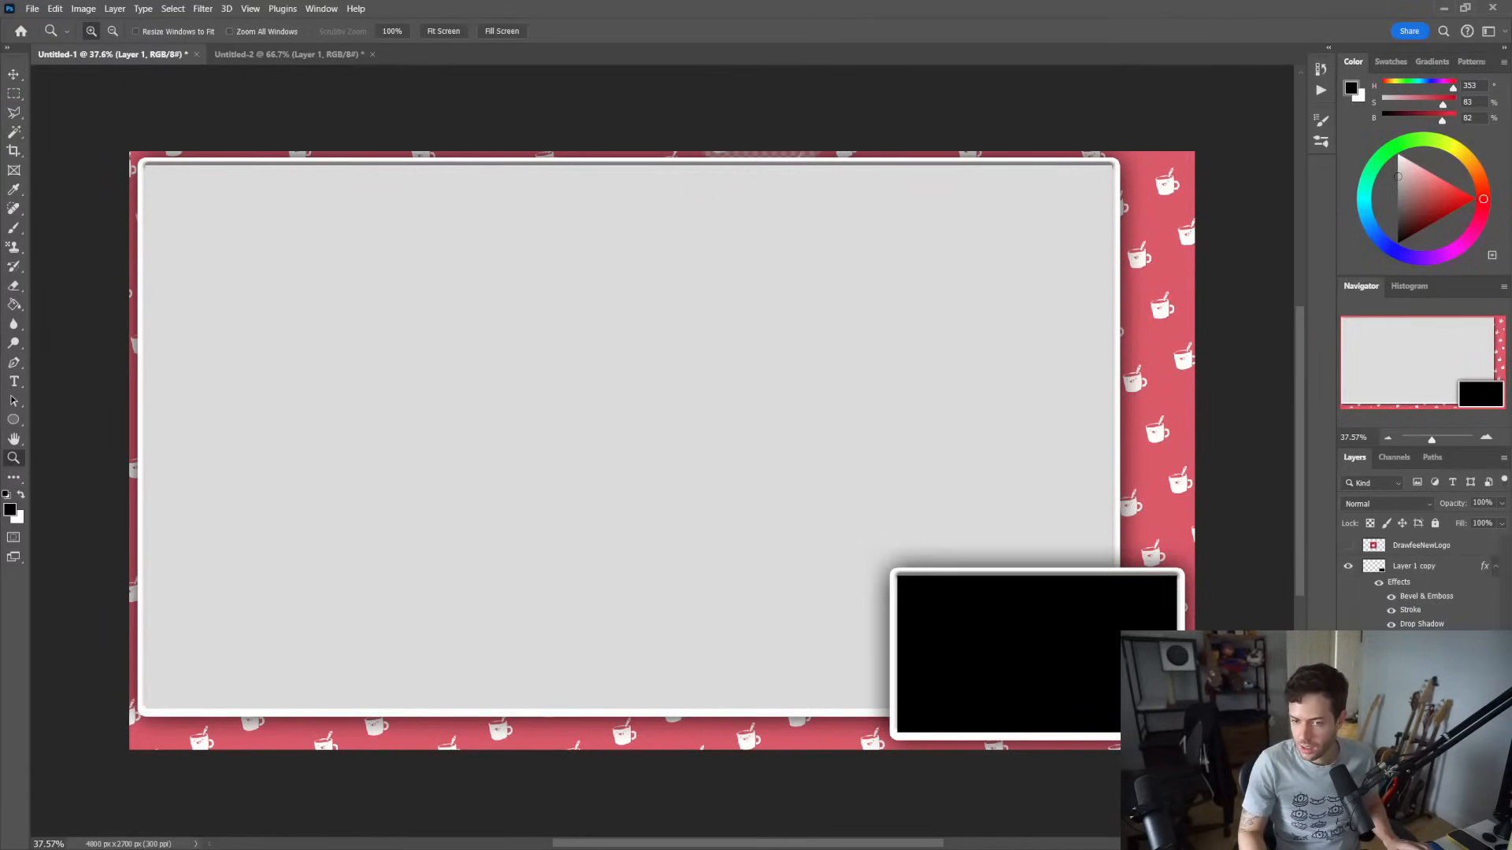
double_click(1449, 643)
left_click(371, 629)
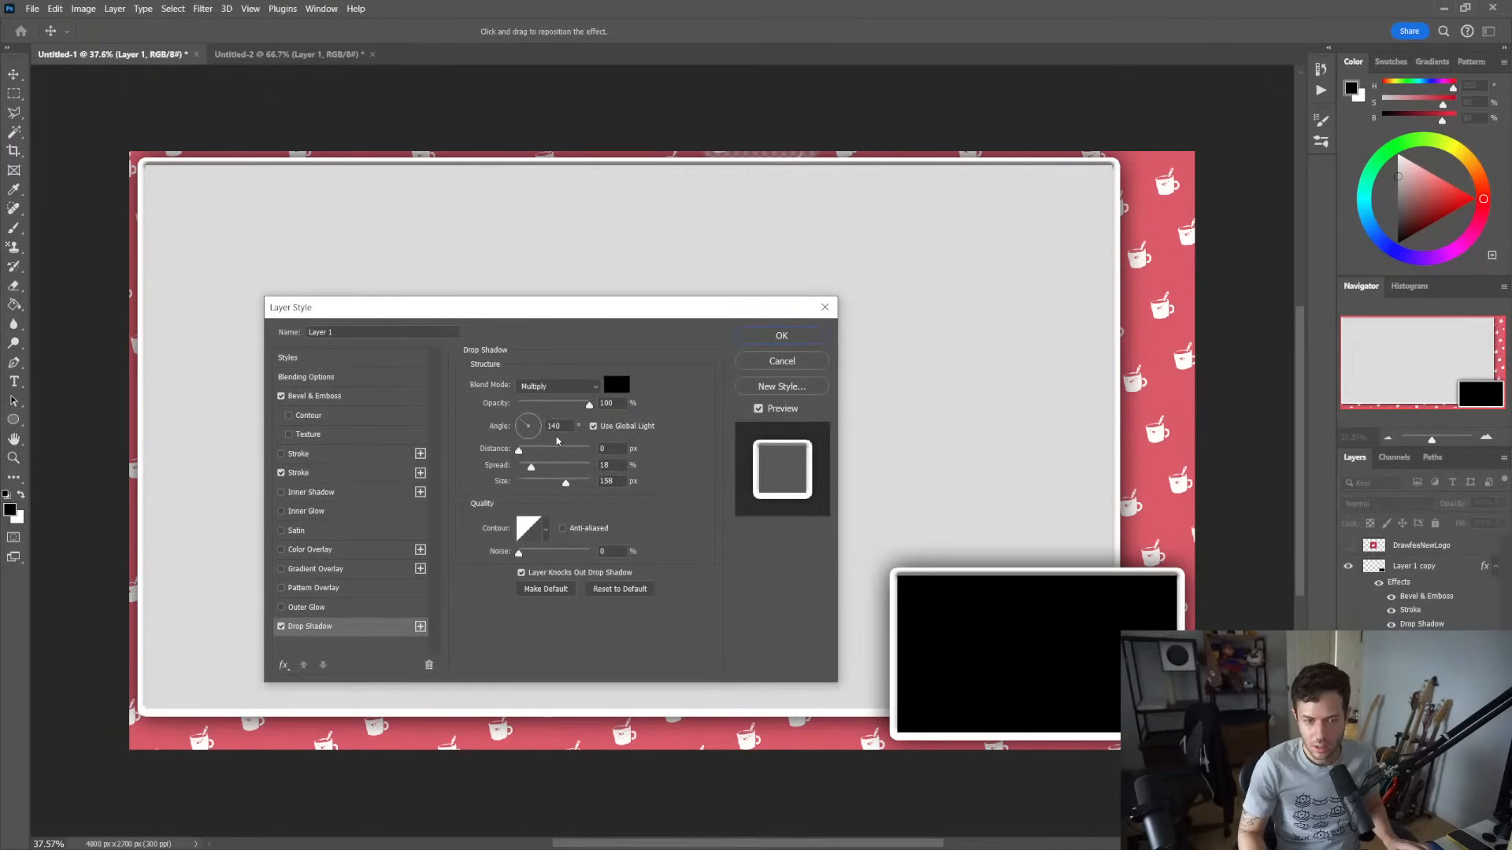
left_click_drag(567, 486, 548, 486)
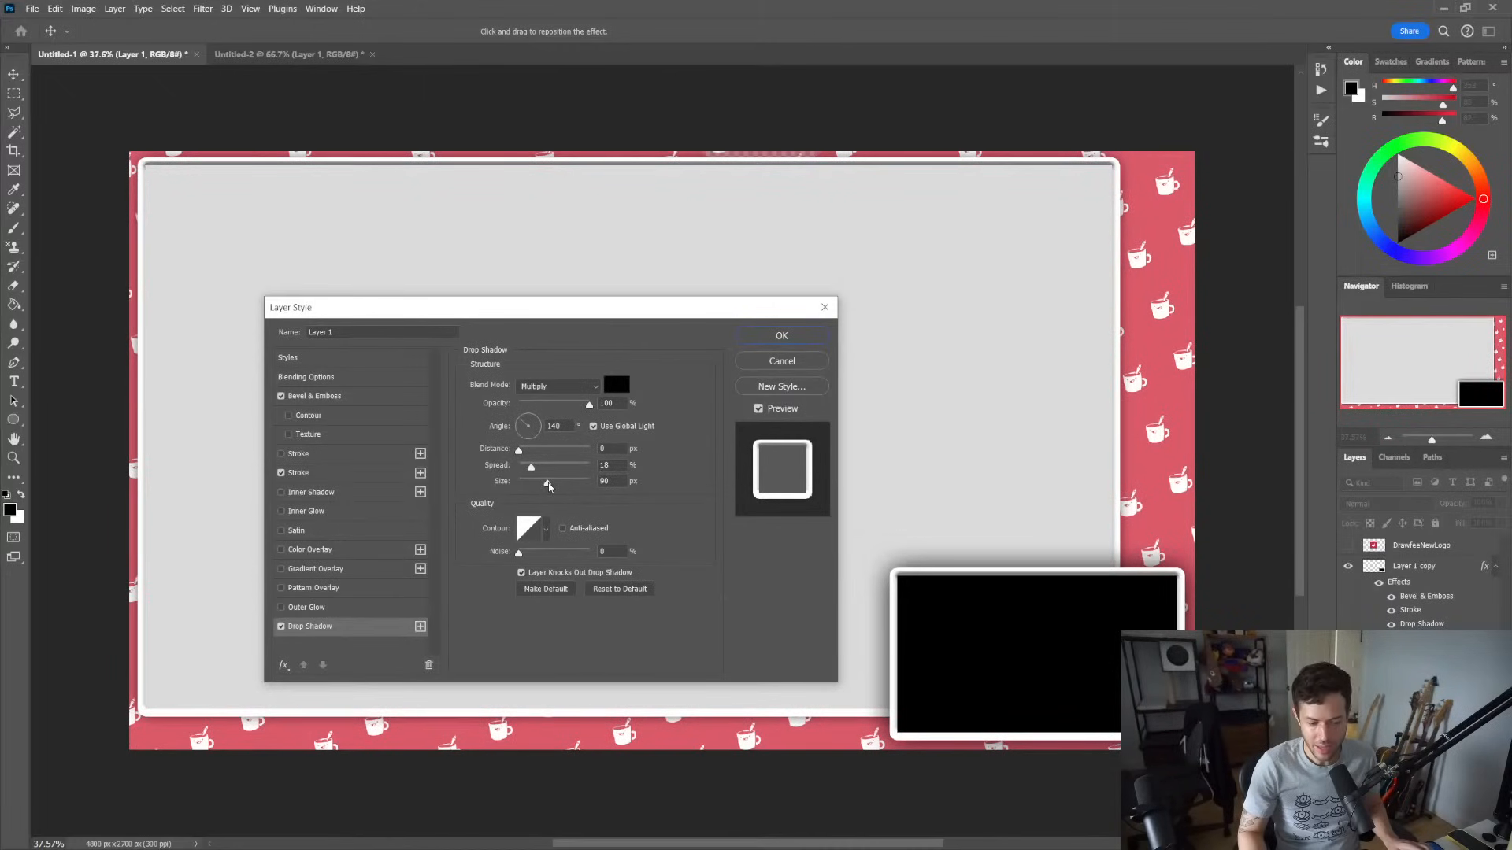
left_click_drag(549, 486, 549, 486)
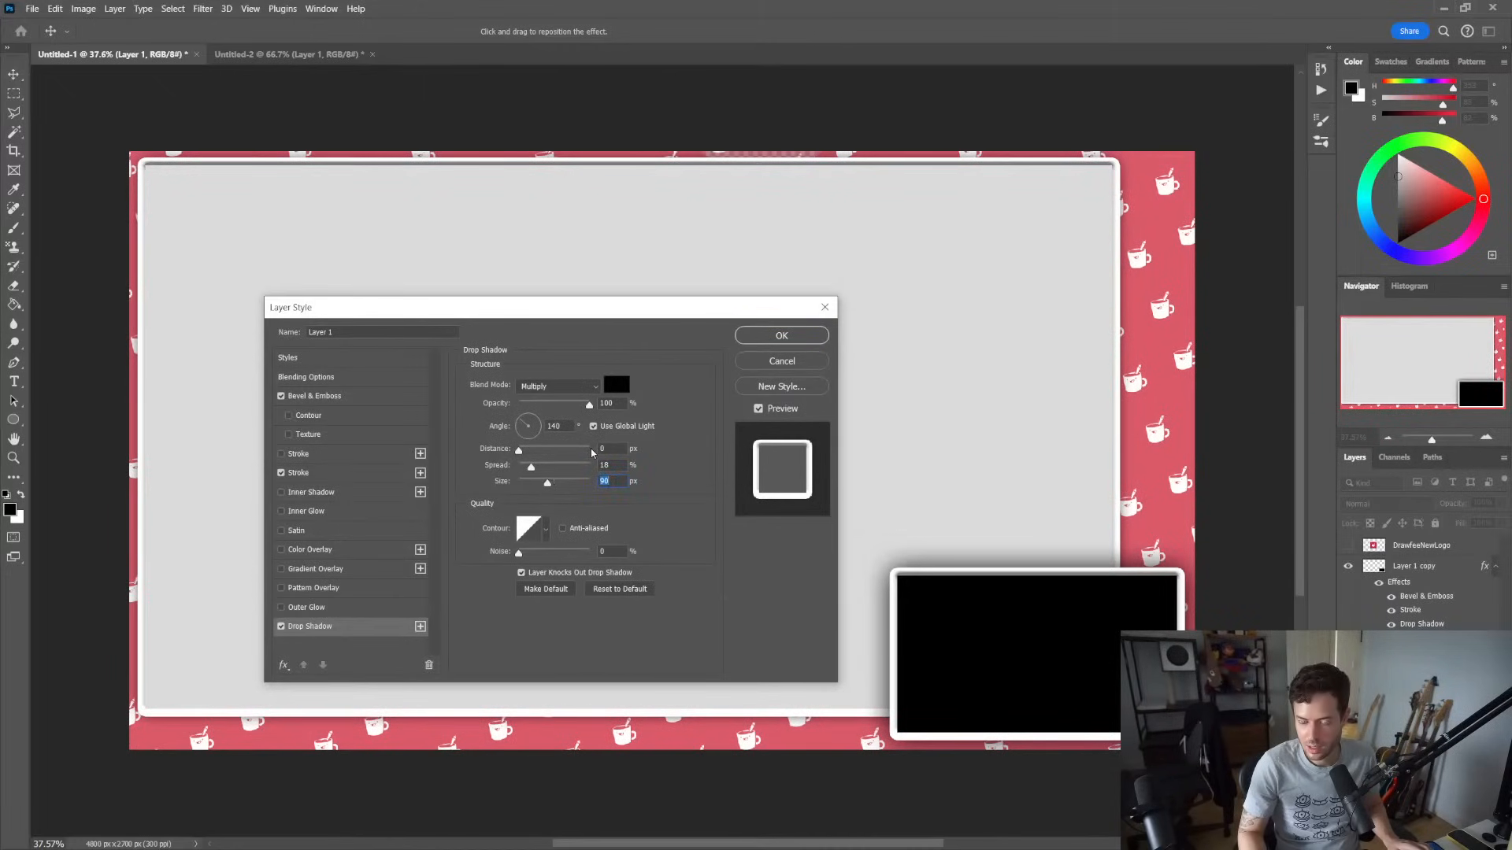
left_click(797, 344)
With Layer 3 active, make white the foreground color and set the Gradient tool to the white-to-transparent preset from the Basics group
key("z")
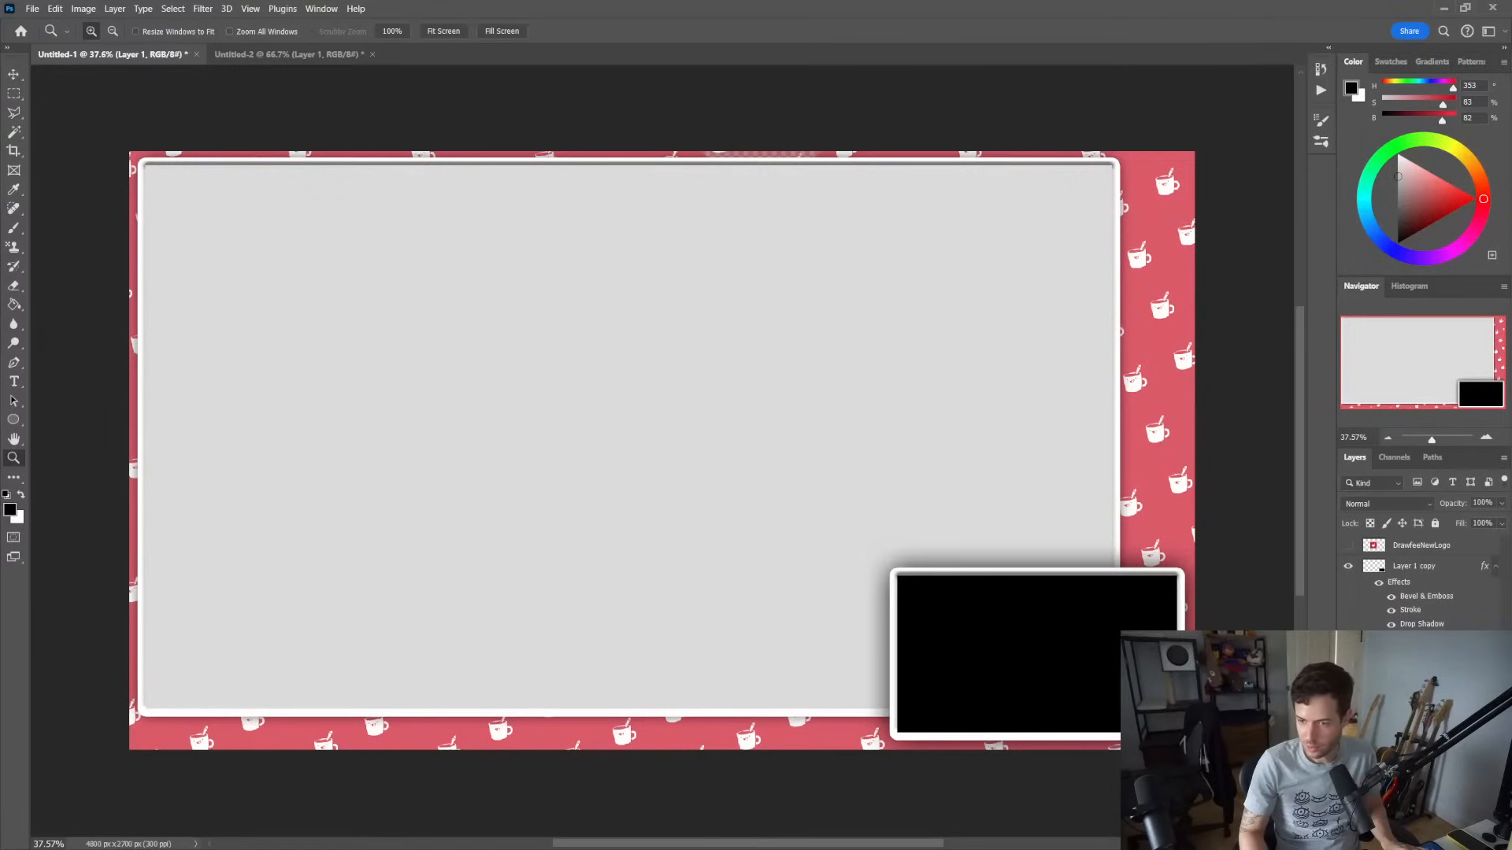
left_click(1418, 719)
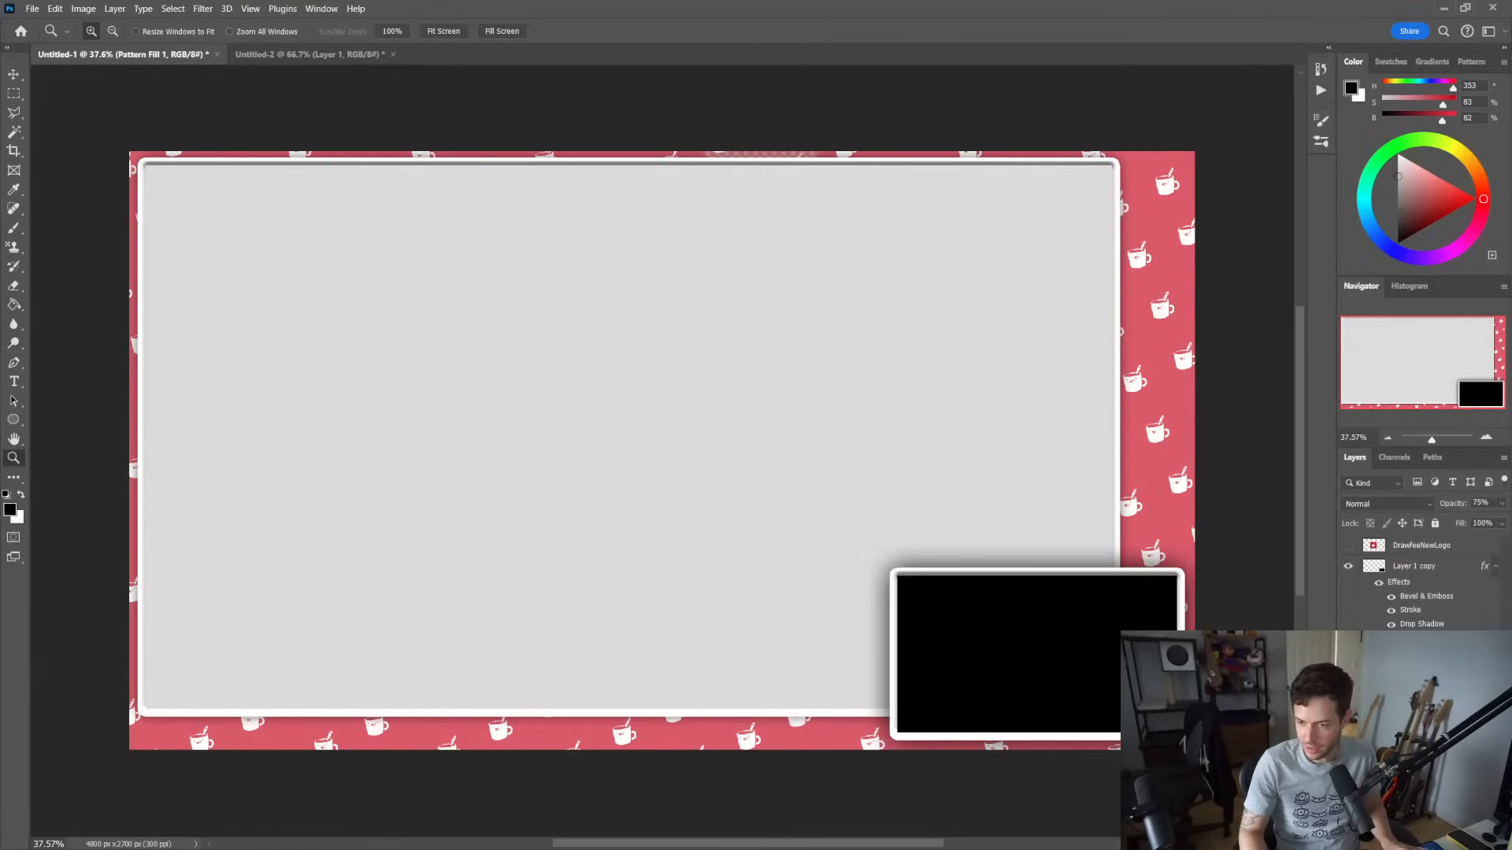
left_click(1417, 737)
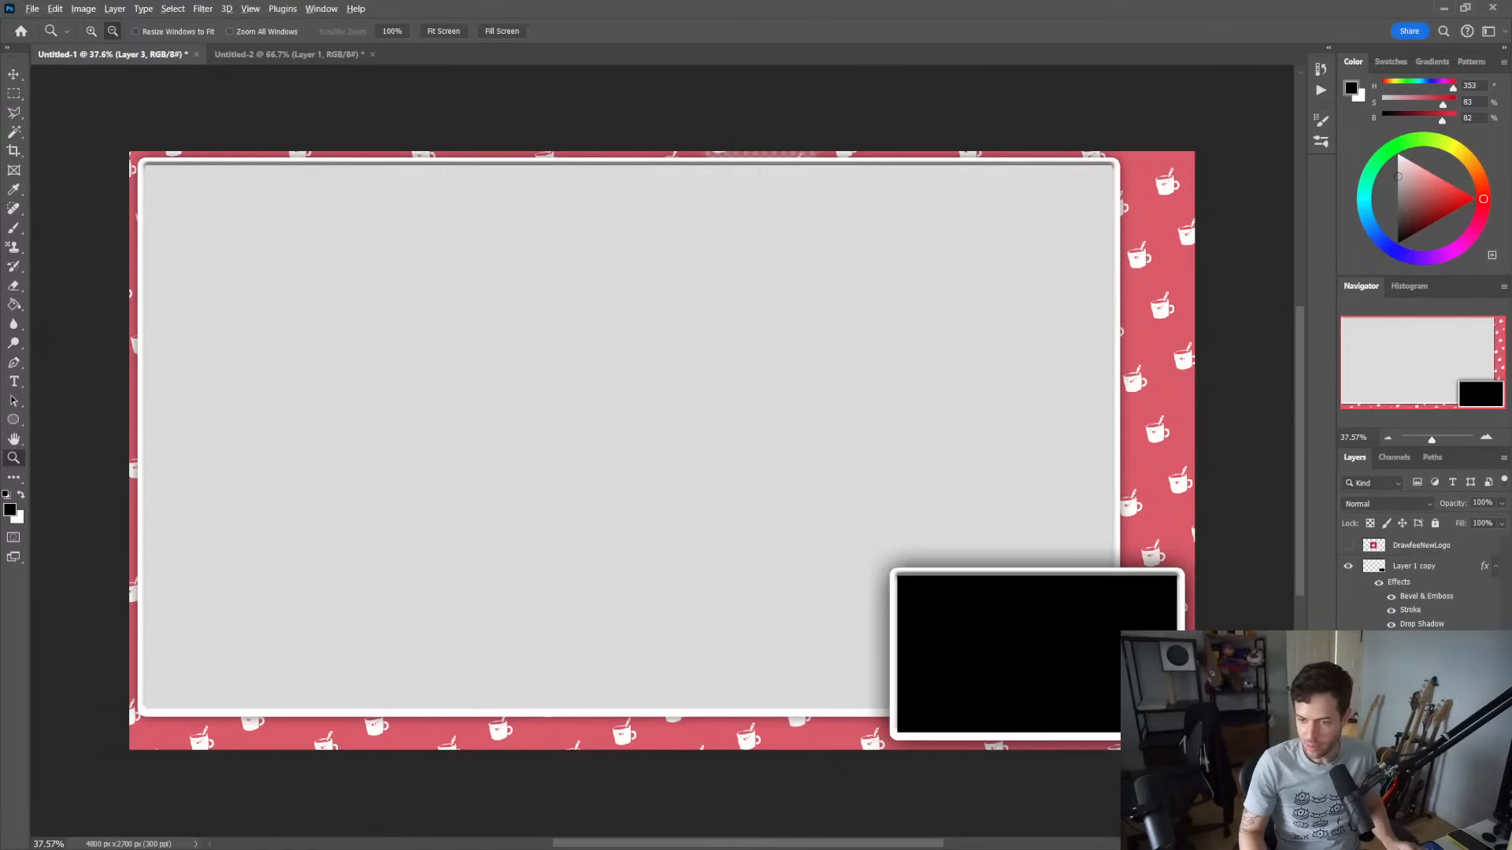
left_click(1418, 725, "alt")
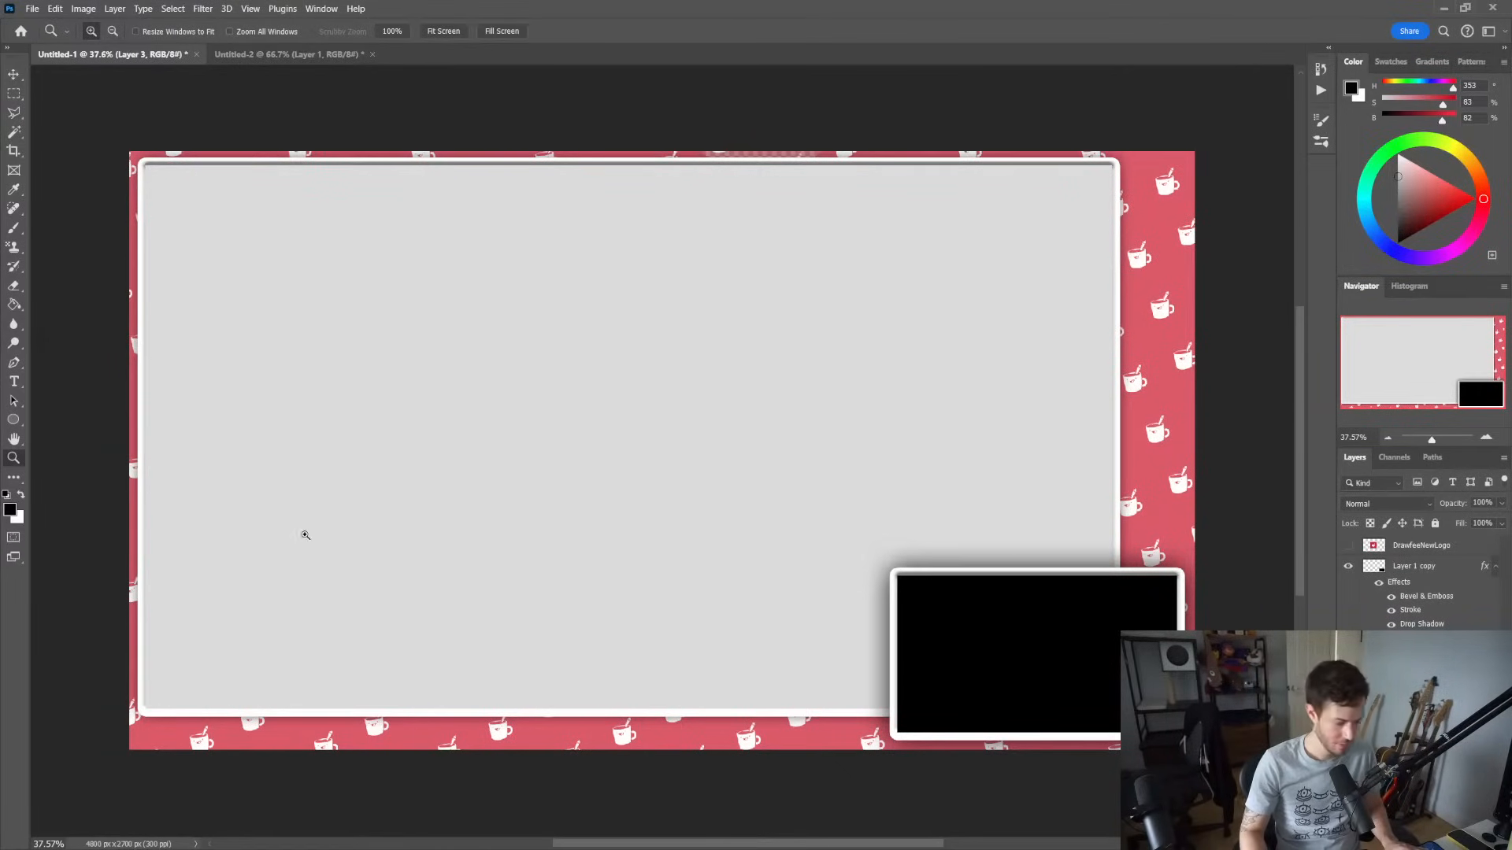
left_click(21, 496)
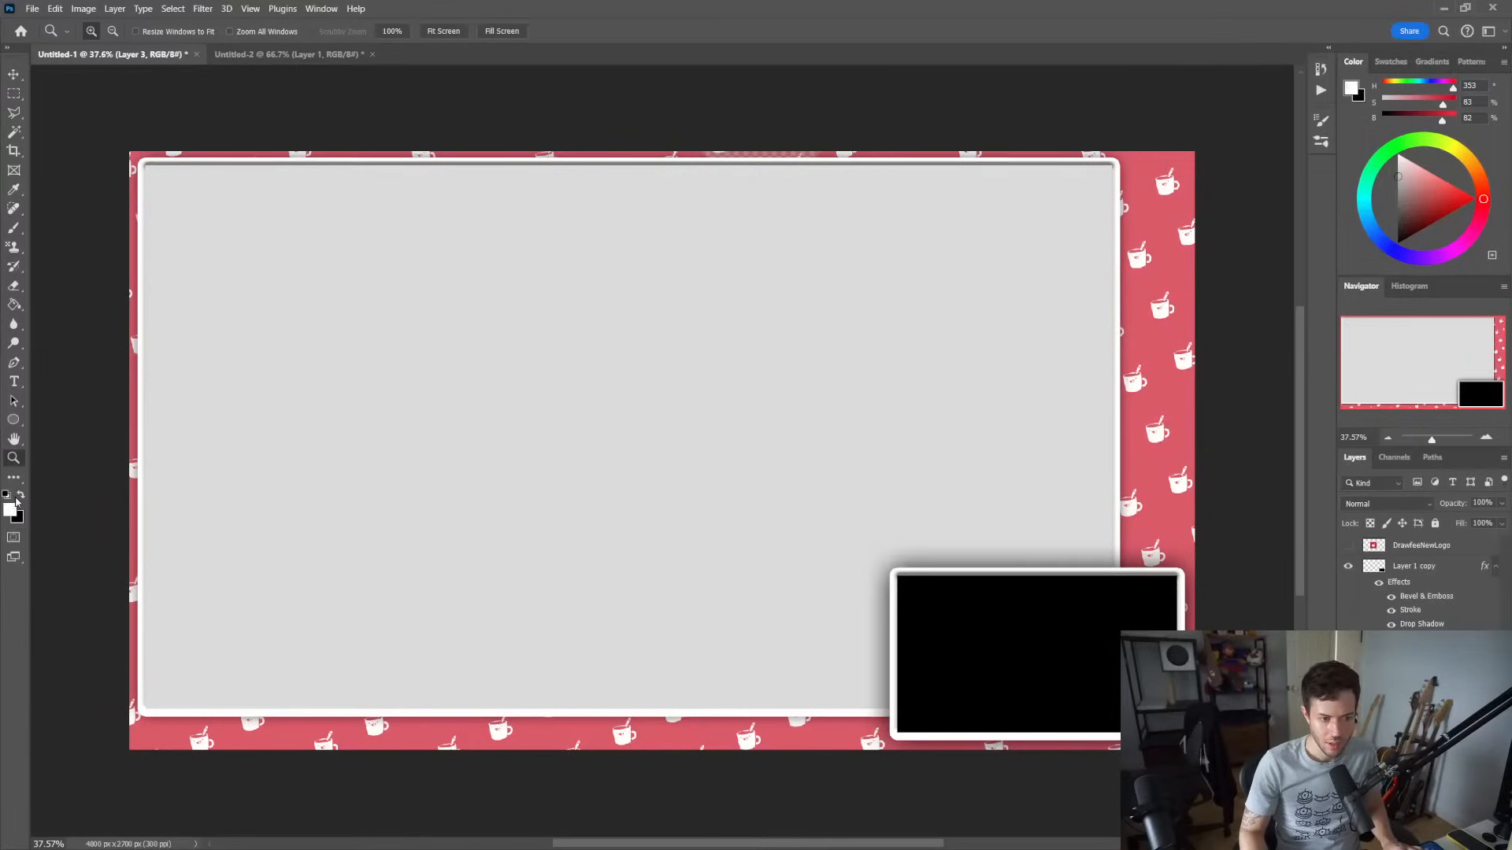
right_click(14, 305)
left_click(45, 301)
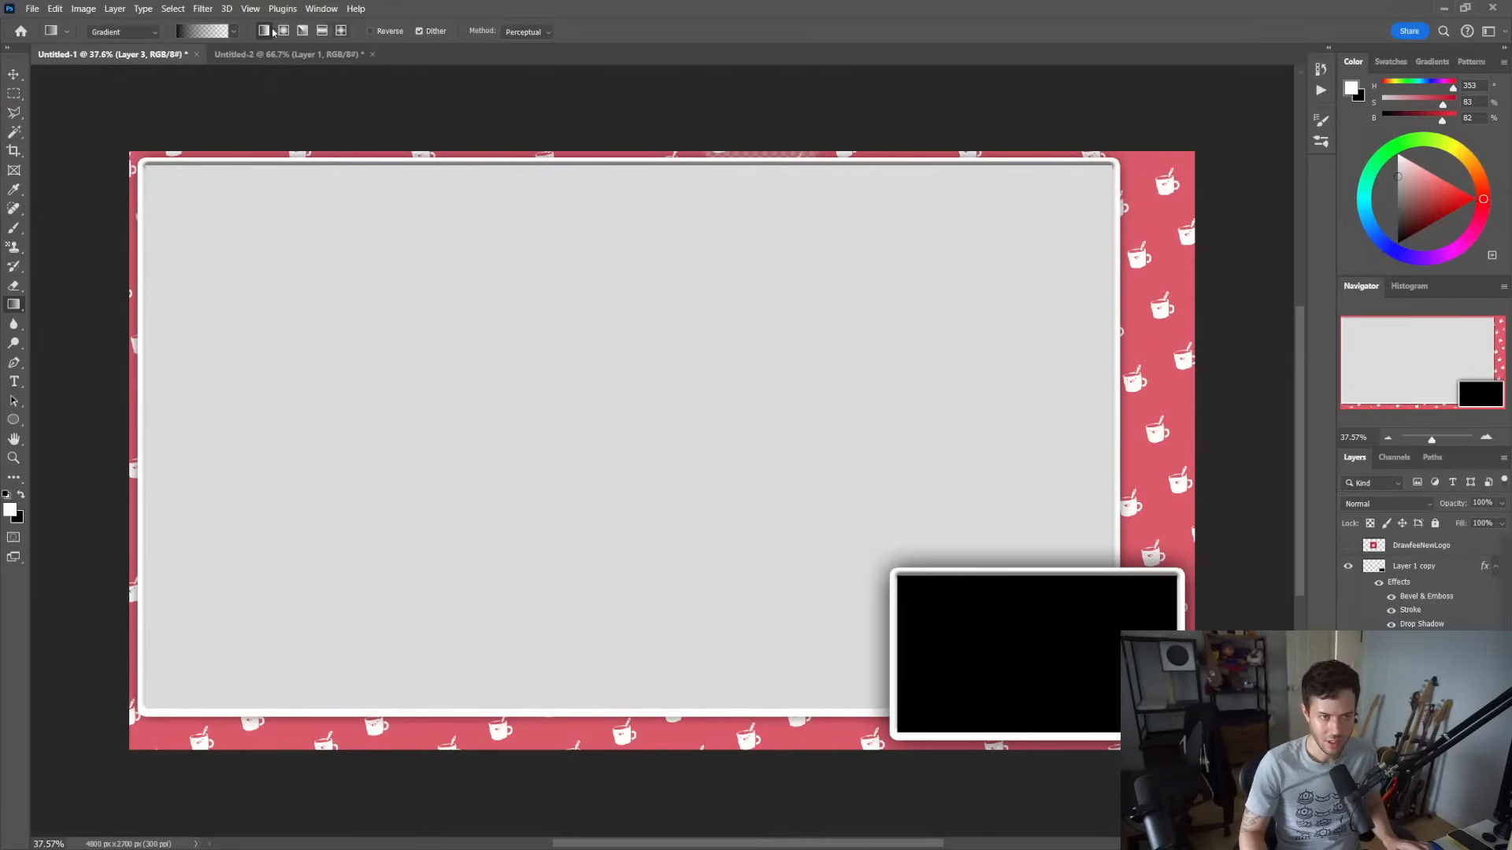
left_click(231, 34)
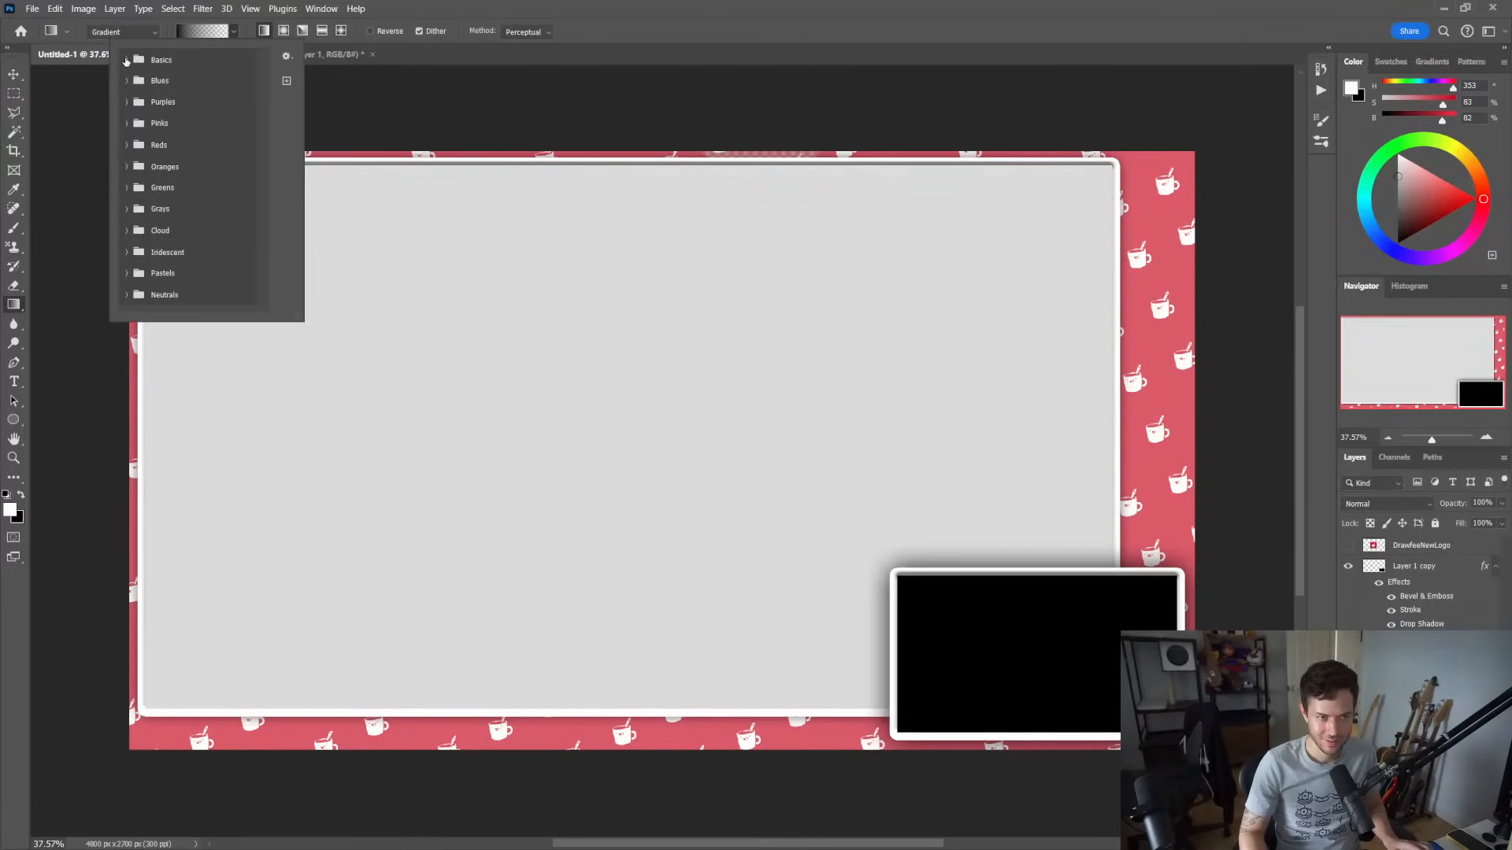
left_click(127, 60)
left_click(170, 82)
key("Return")
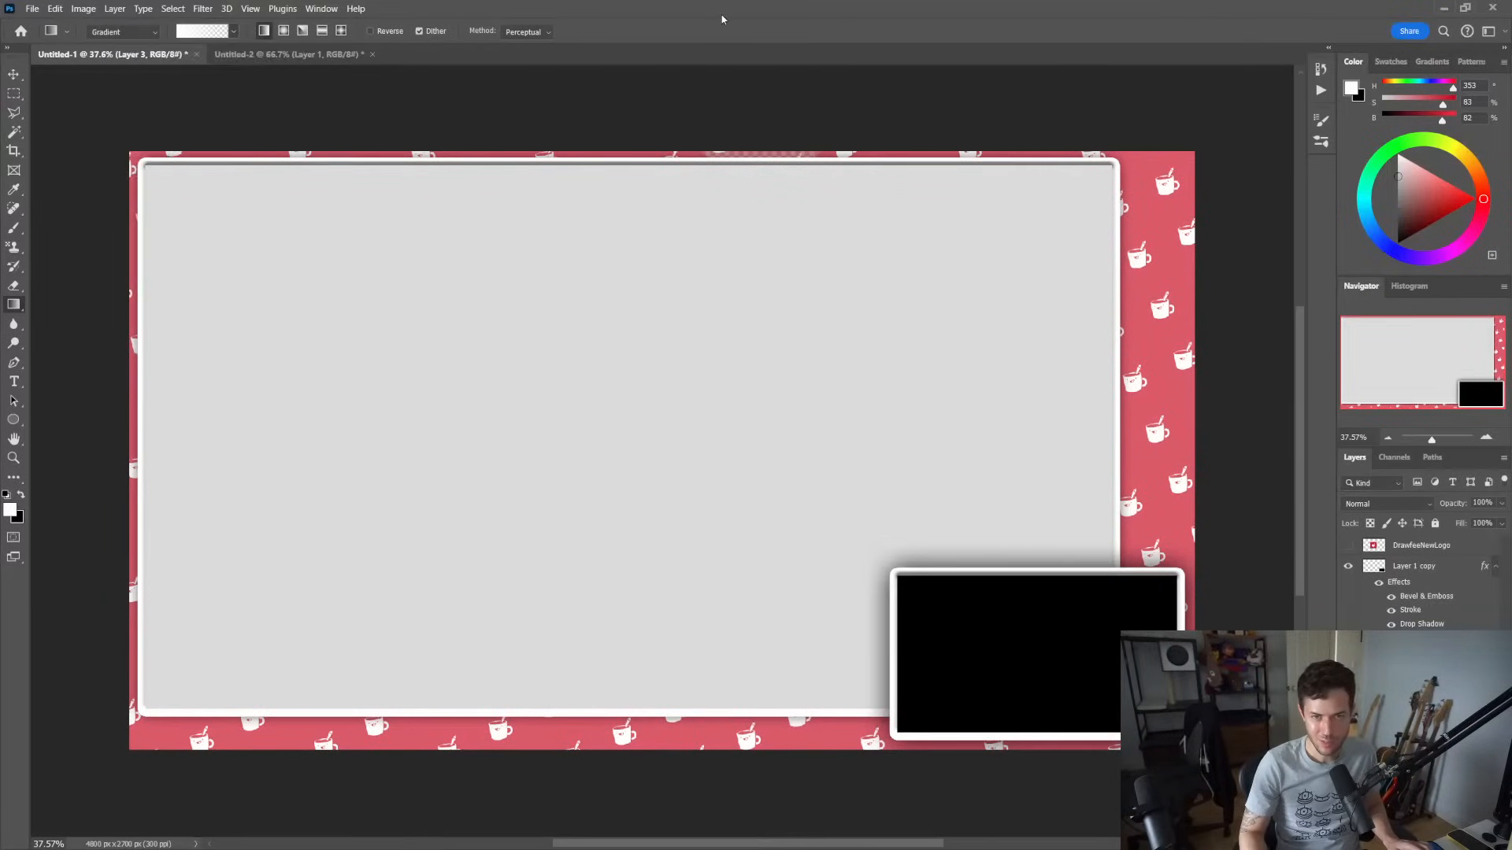
Hide the large grey panel to expose the semi-transparent patch at the canvas's upper edge
key("z")
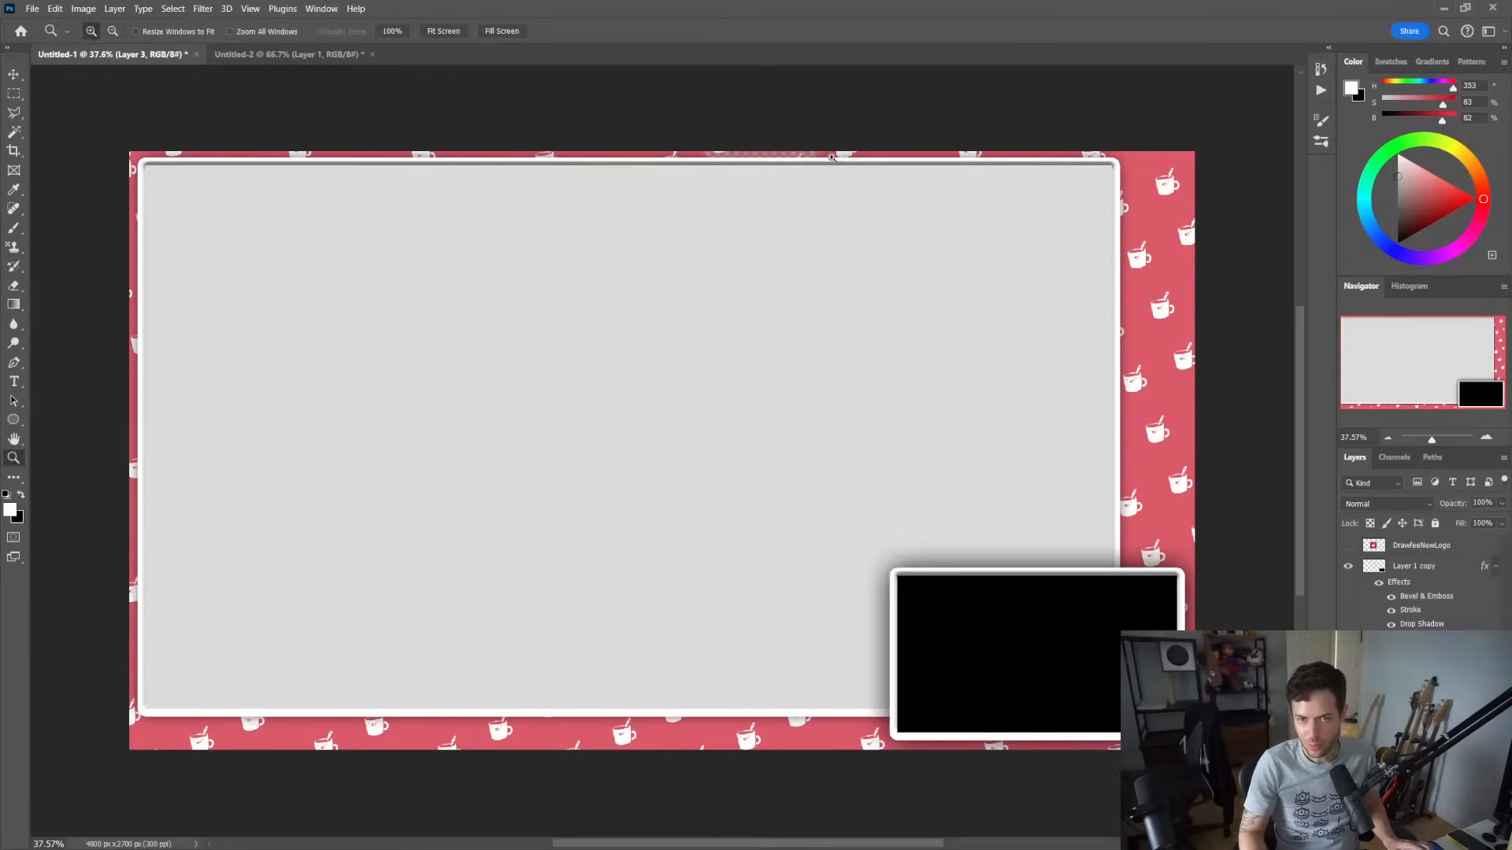
left_click(803, 147)
left_click(802, 147)
left_click(802, 147)
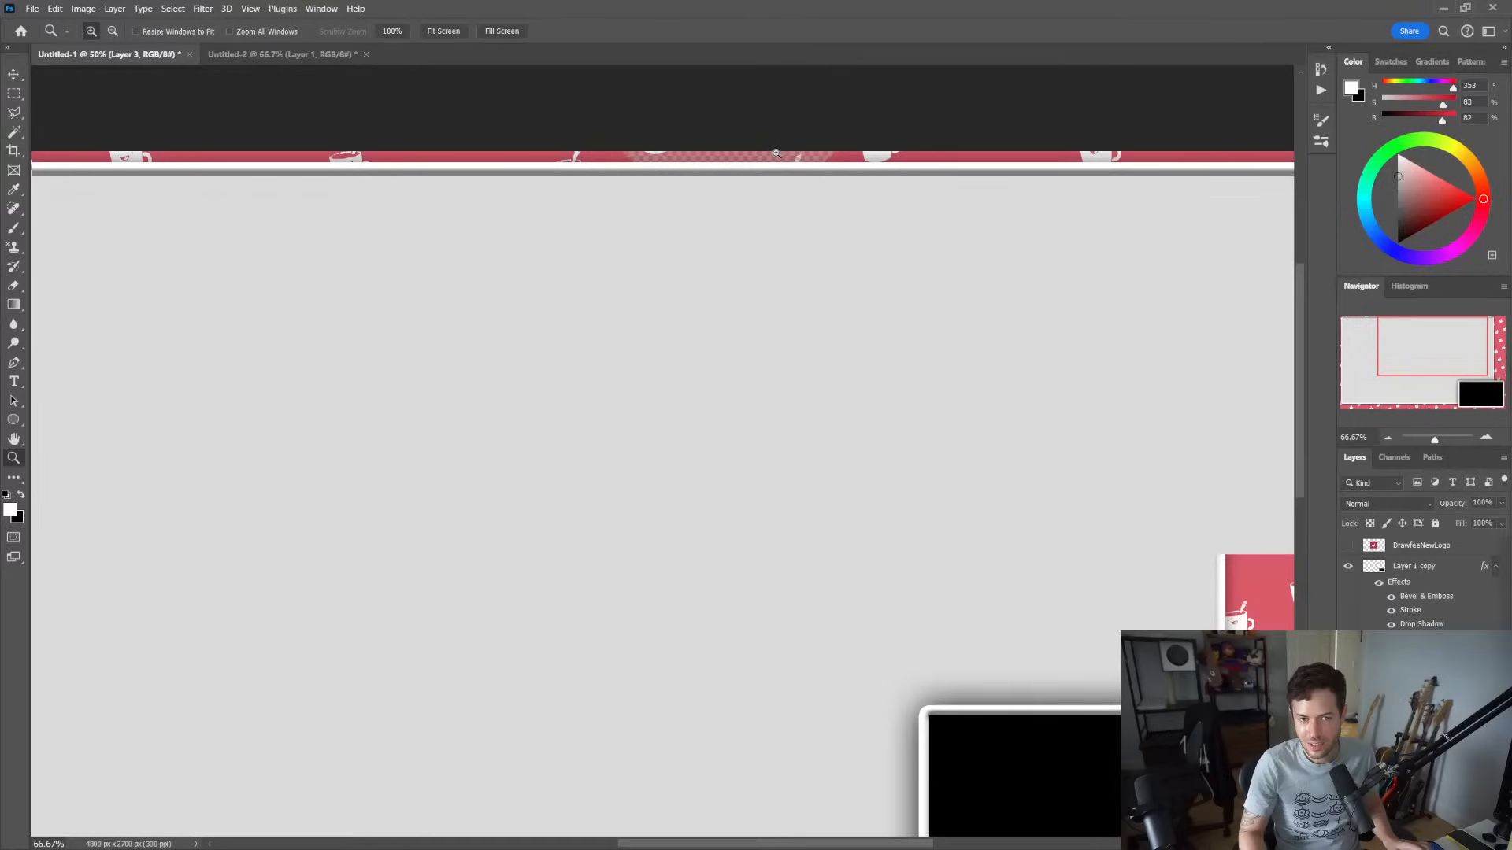
left_click(776, 153)
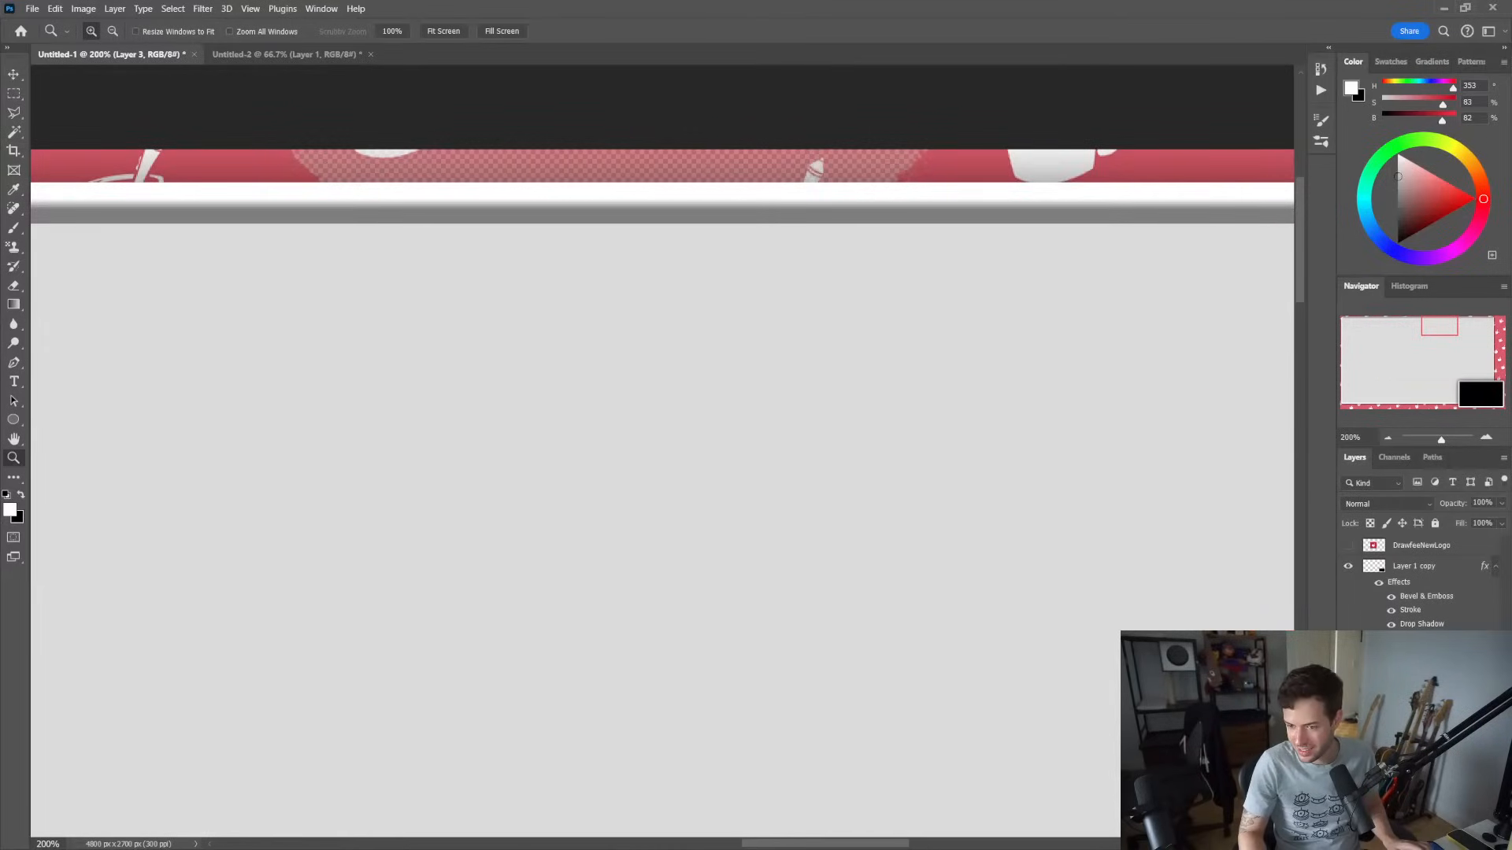
left_click(1349, 641)
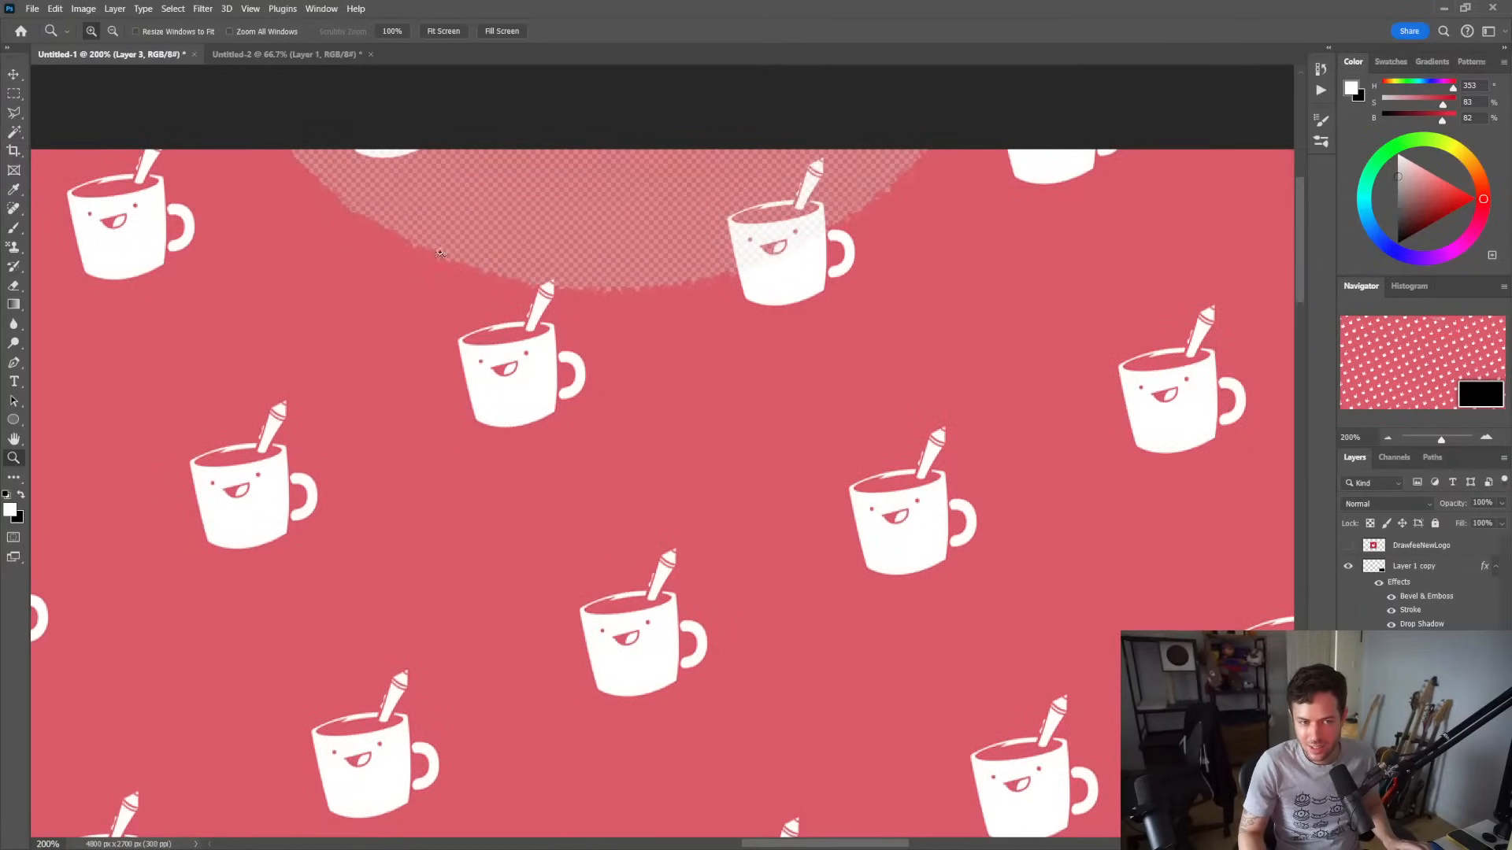
Examine the semi-transparent patch in the mug background up close and check the mug tile in the Untitled-2 document
left_click(412, 298)
left_click(261, 323)
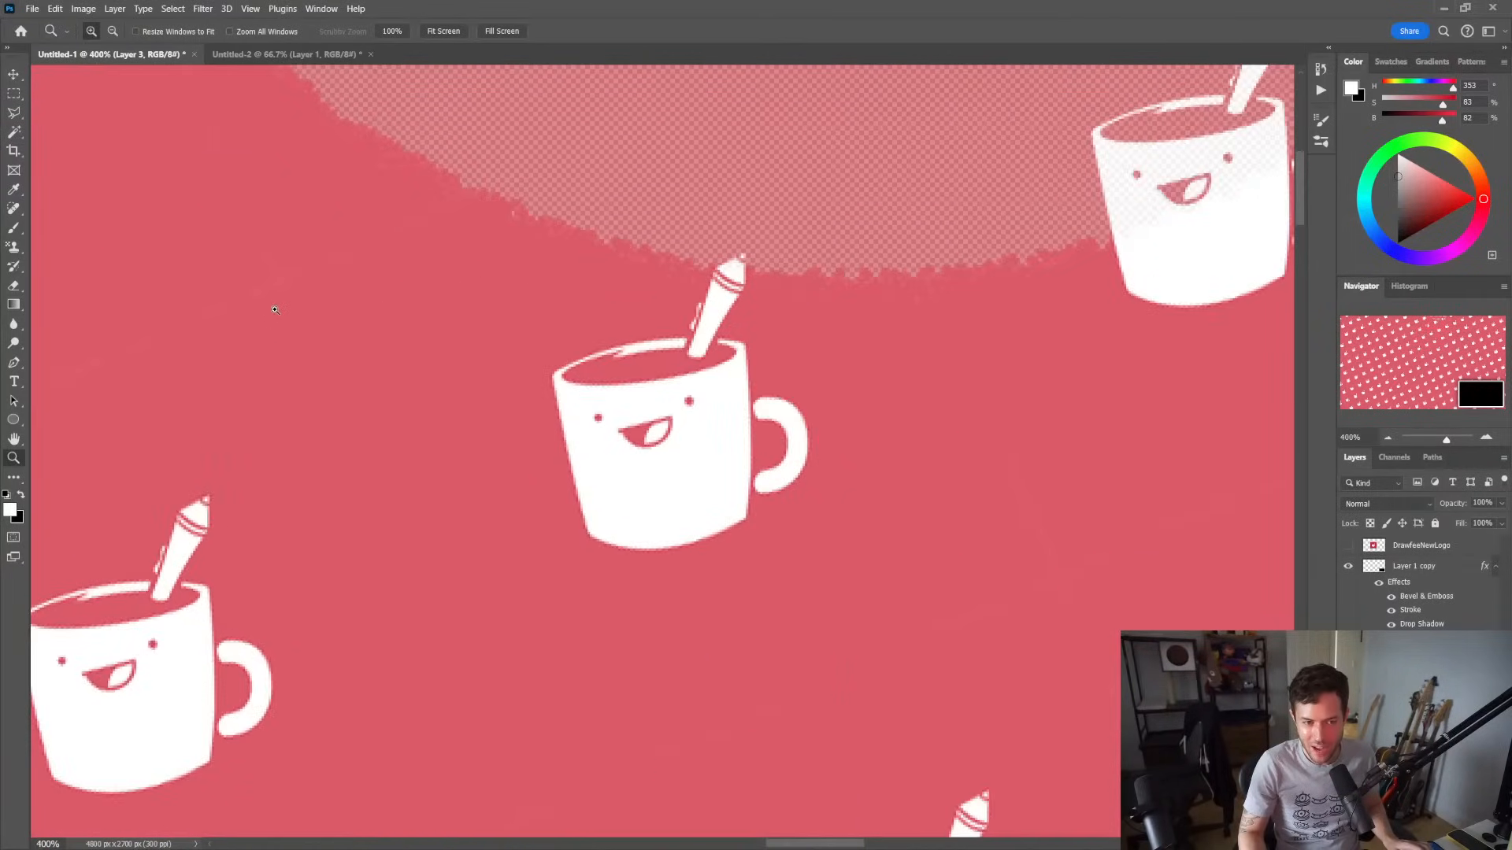
left_click(709, 189, "alt")
left_click_drag(776, 183, 631, 540)
left_click(634, 540, "alt")
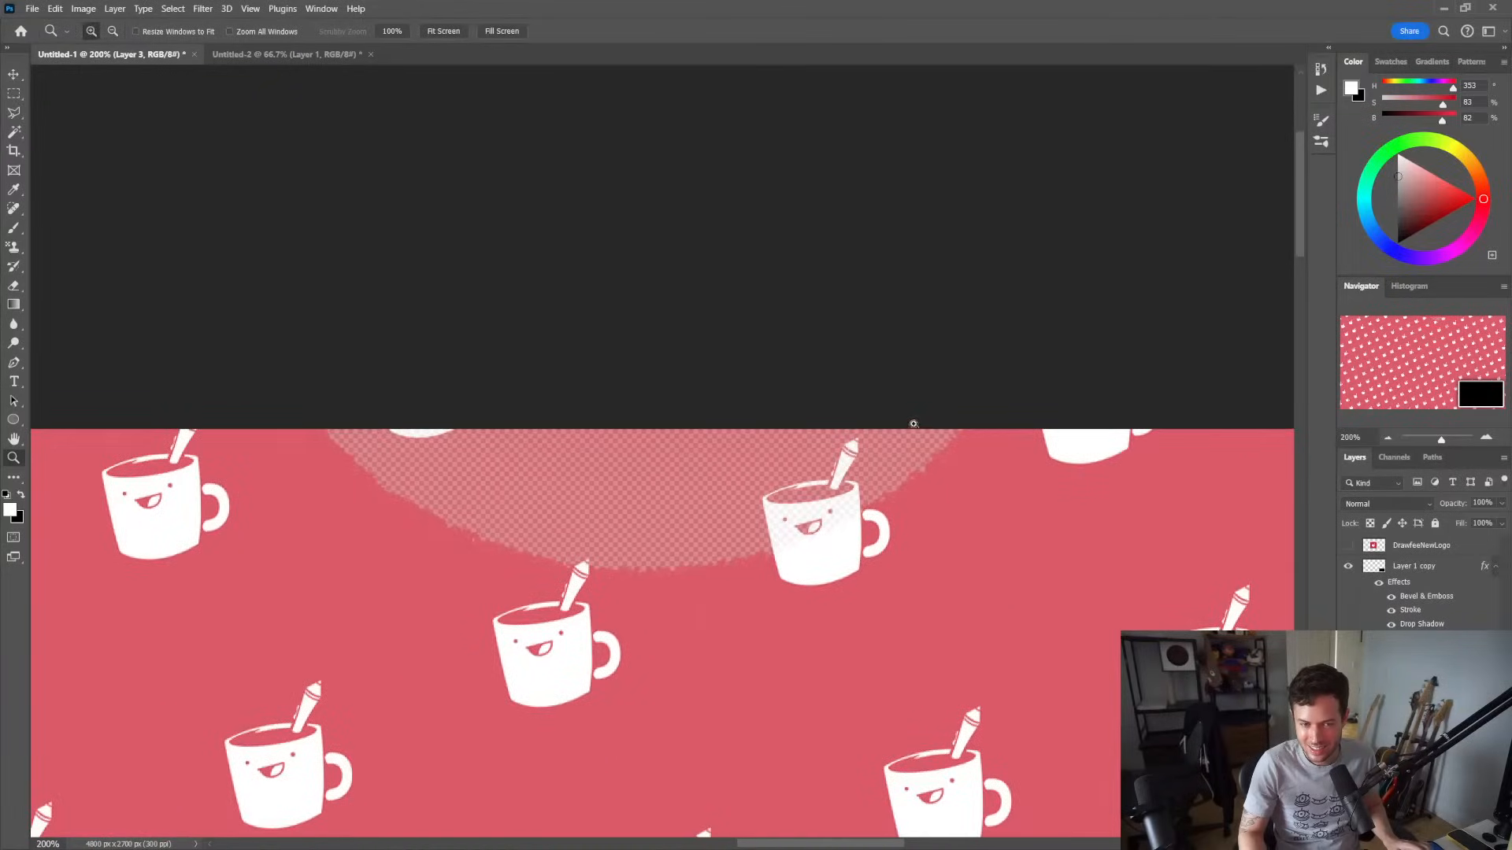
left_click(287, 55)
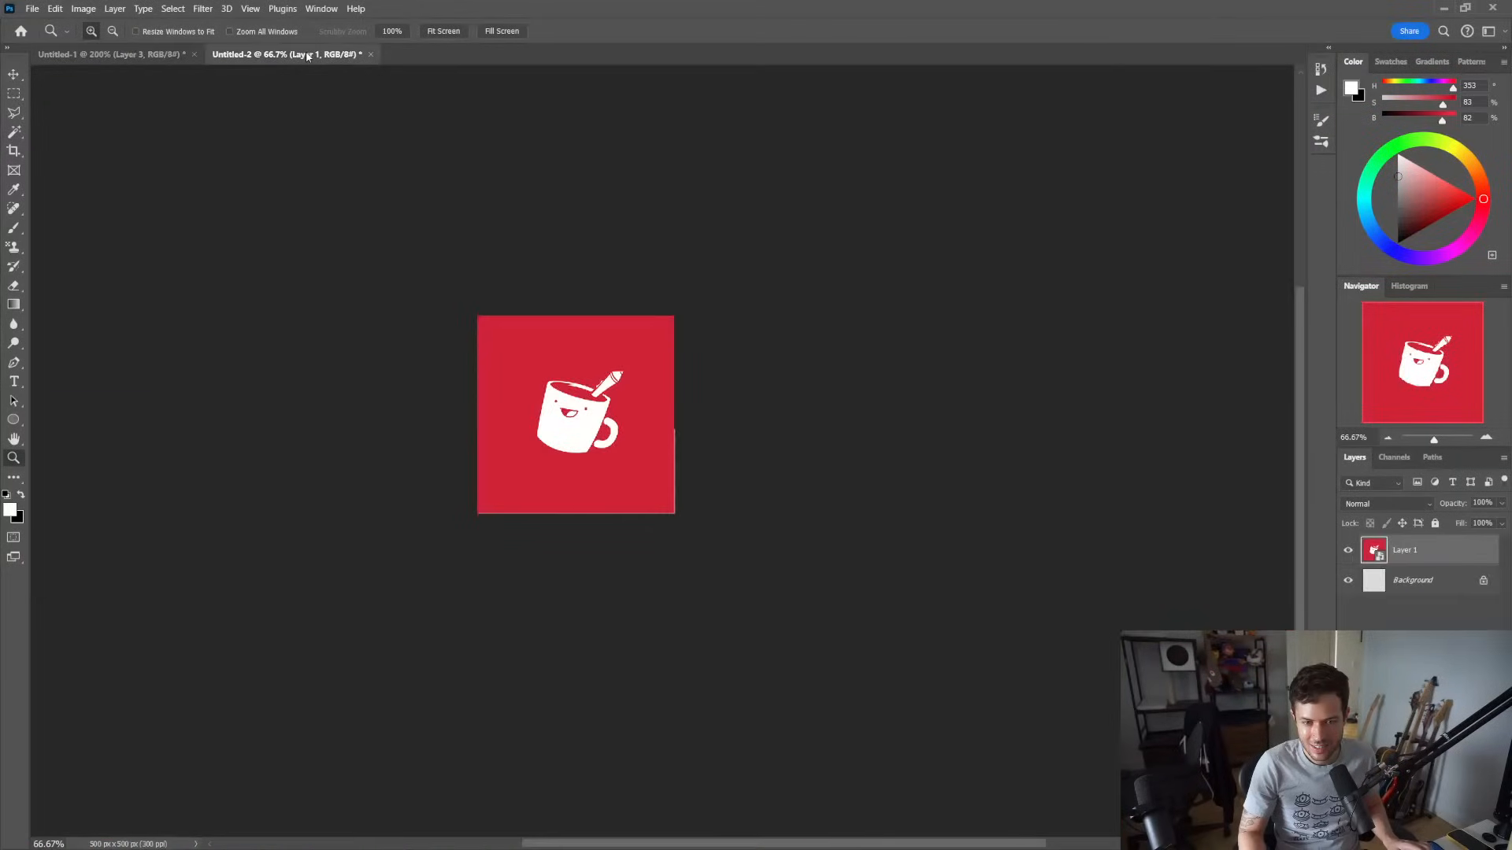
left_click(144, 54)
left_click_drag(769, 247, 773, 486)
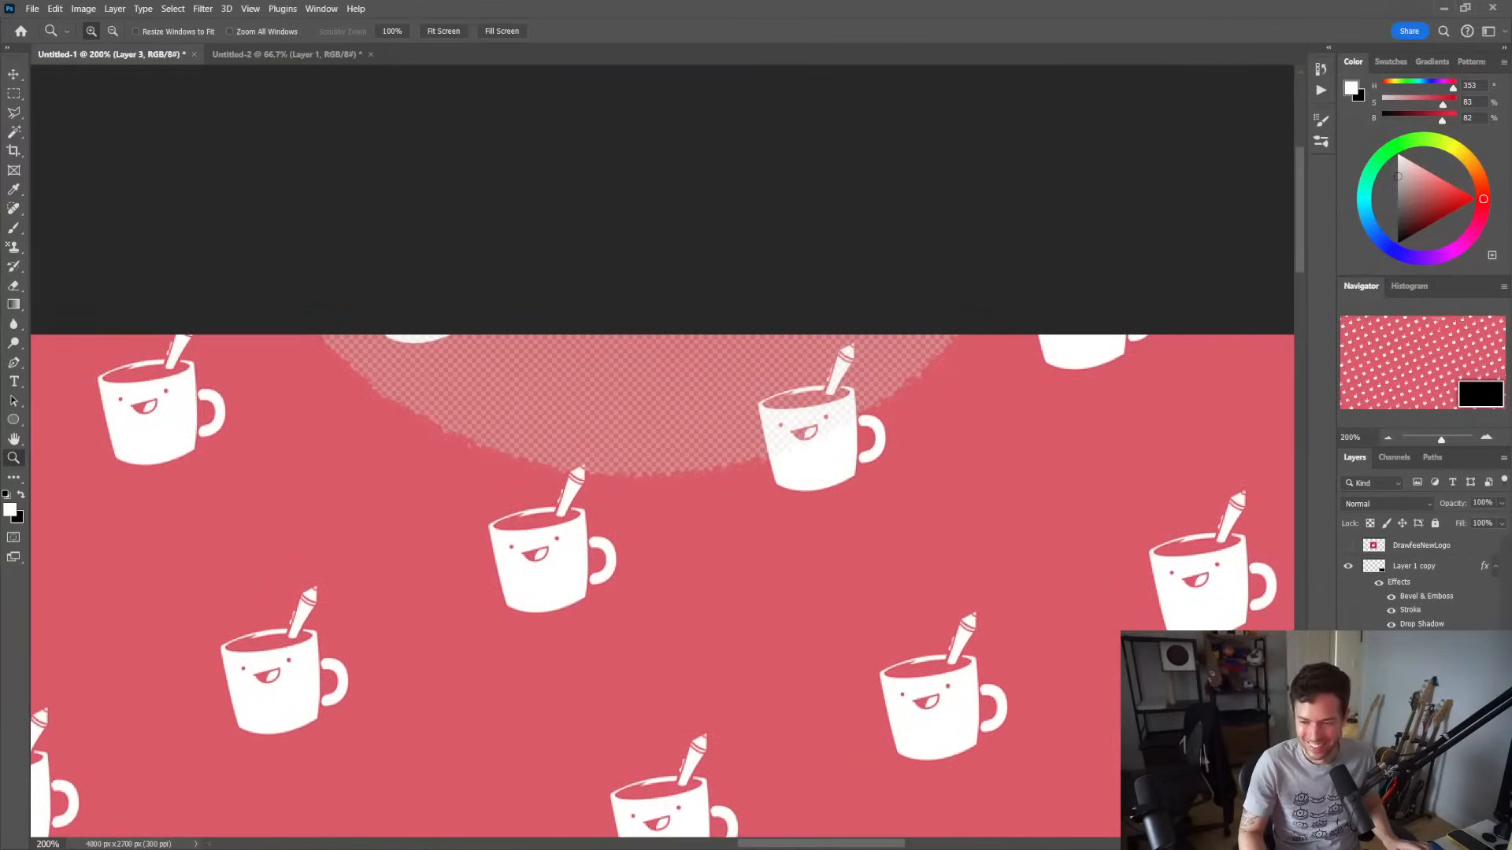
Hide the mug pattern and fill the transparent patch at the upper edge of Layer 2 with white
key("ctrl+comma")
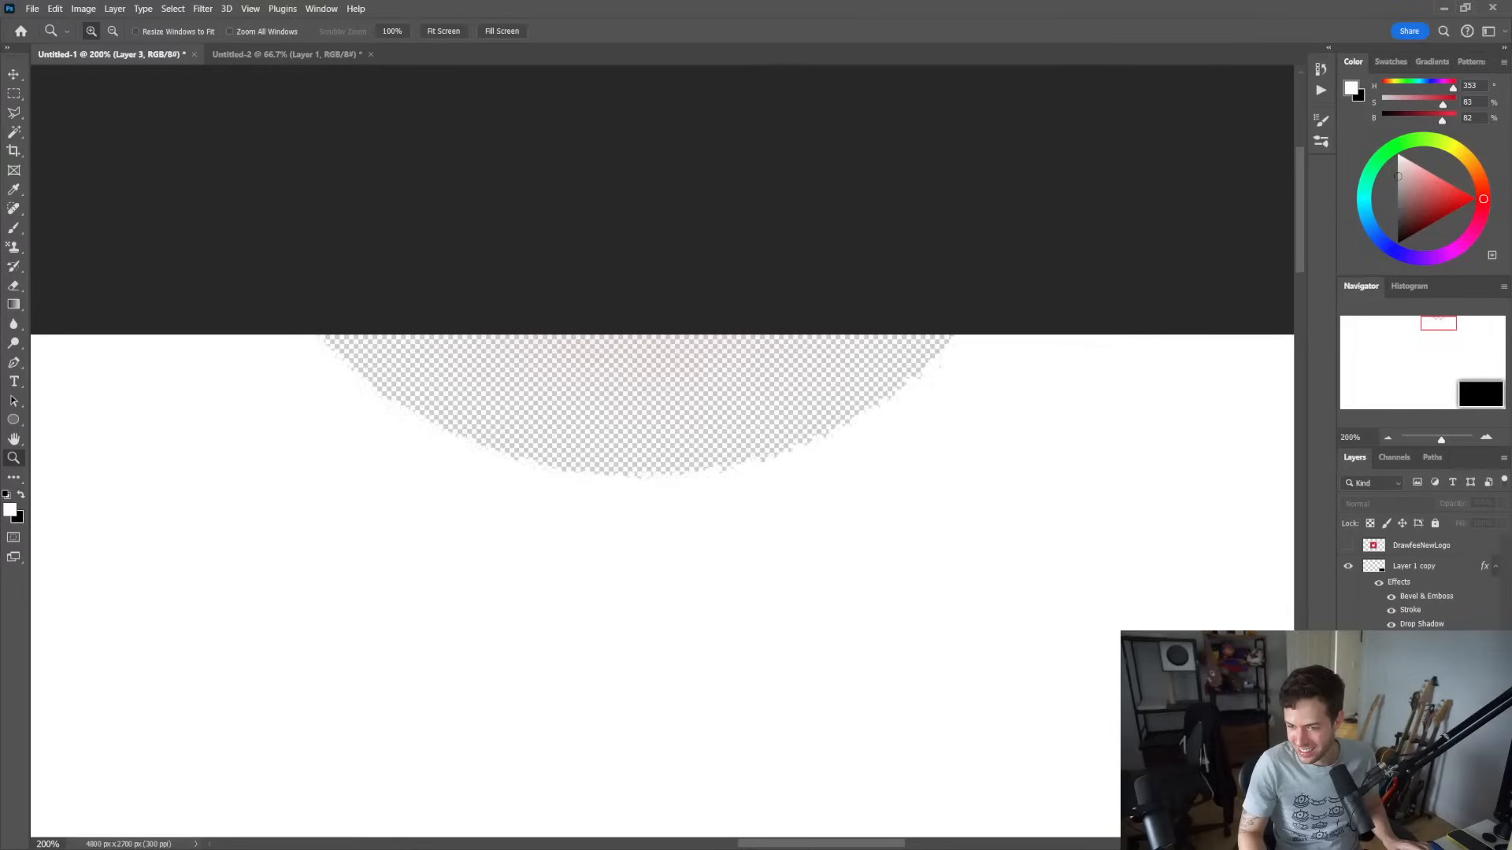
left_click(1408, 686)
left_click(1348, 687)
left_click(1348, 687)
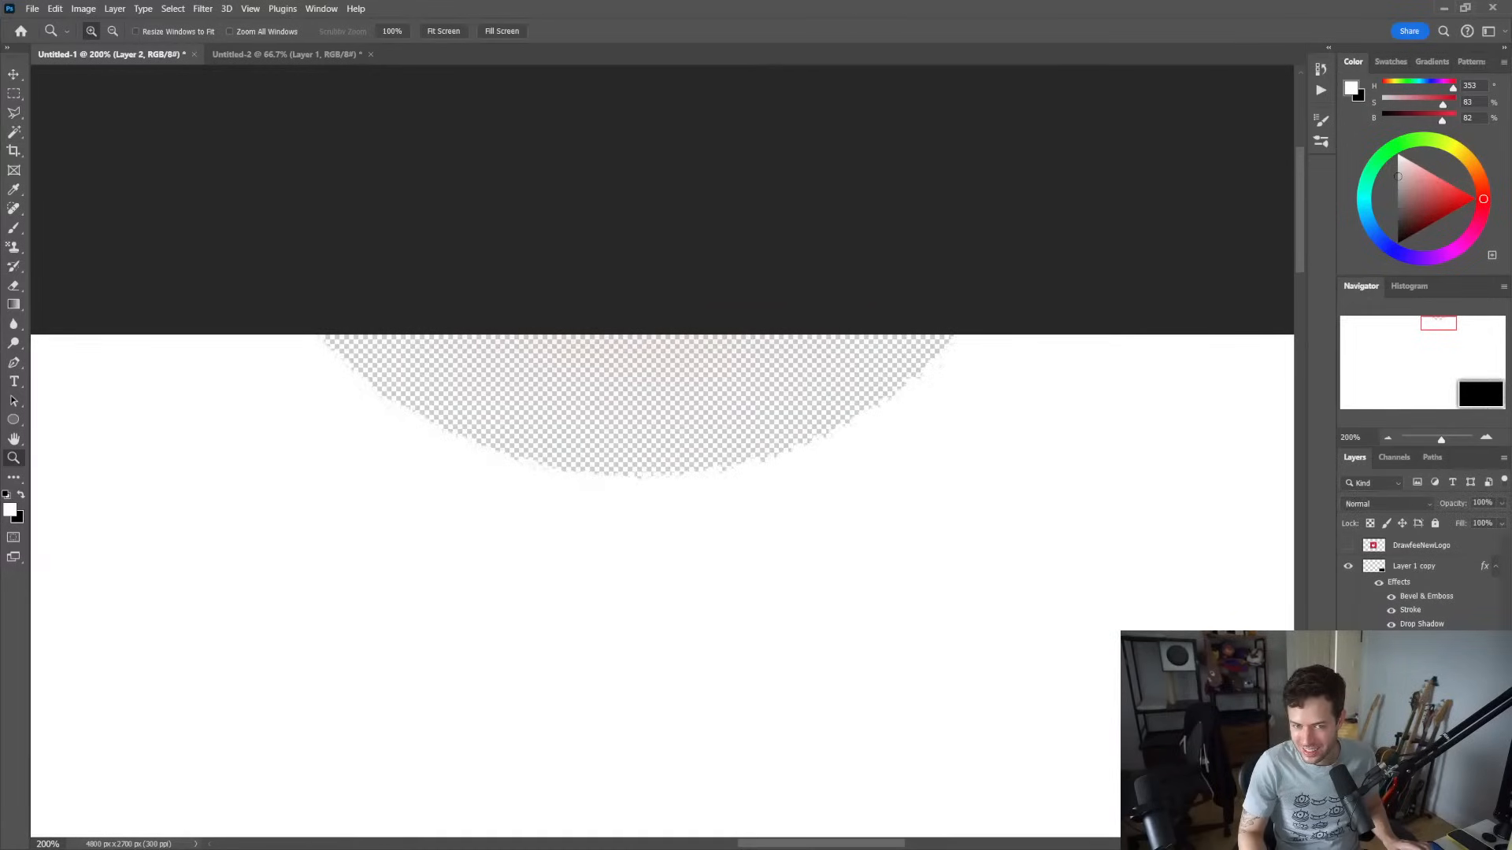
left_click(800, 599, "alt")
left_click(800, 598, "alt")
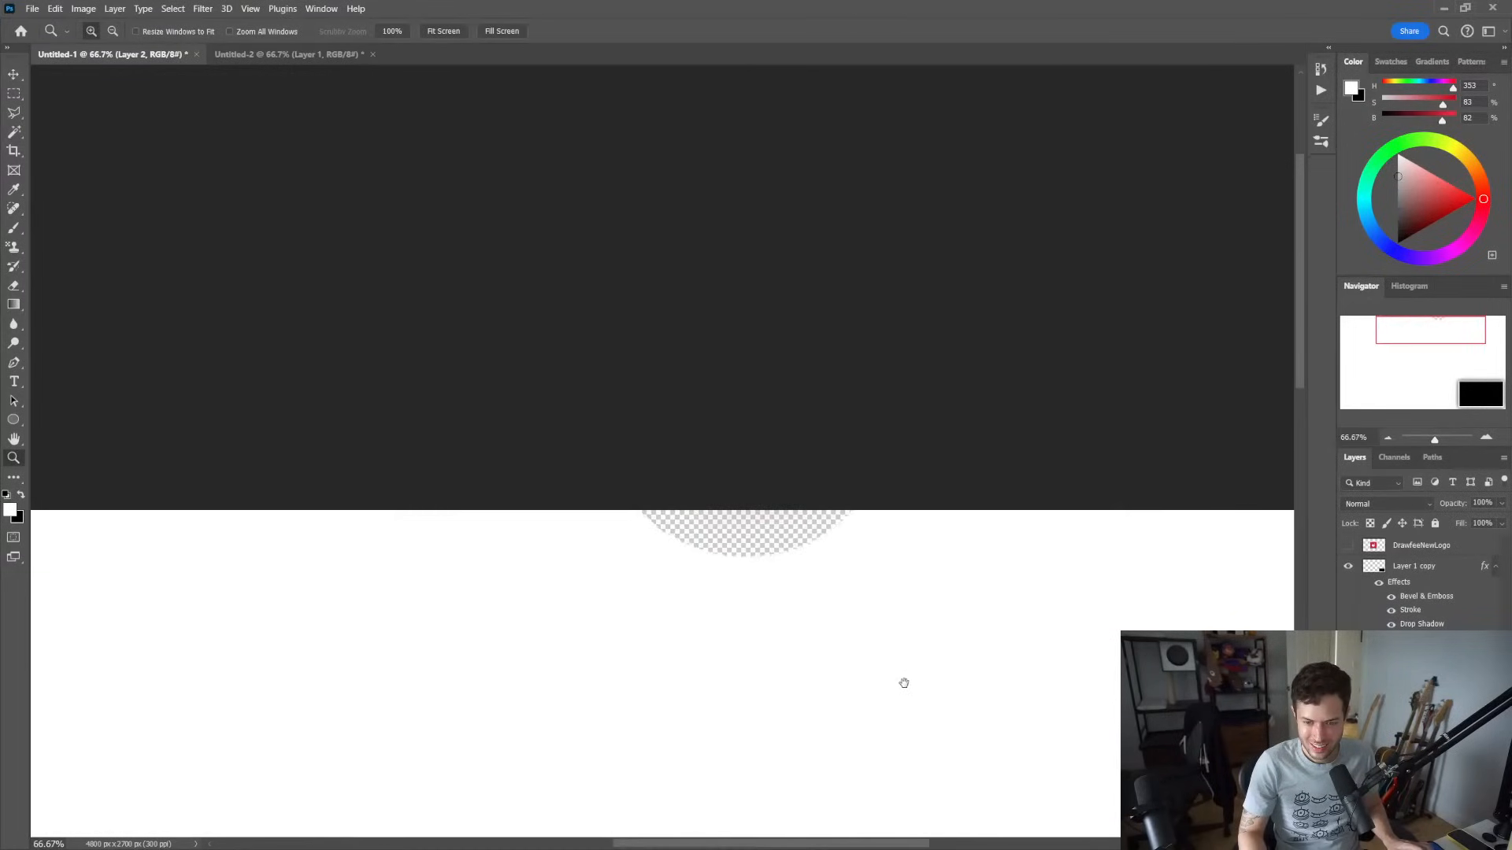
left_click_drag(900, 682, 670, 371)
key("i")
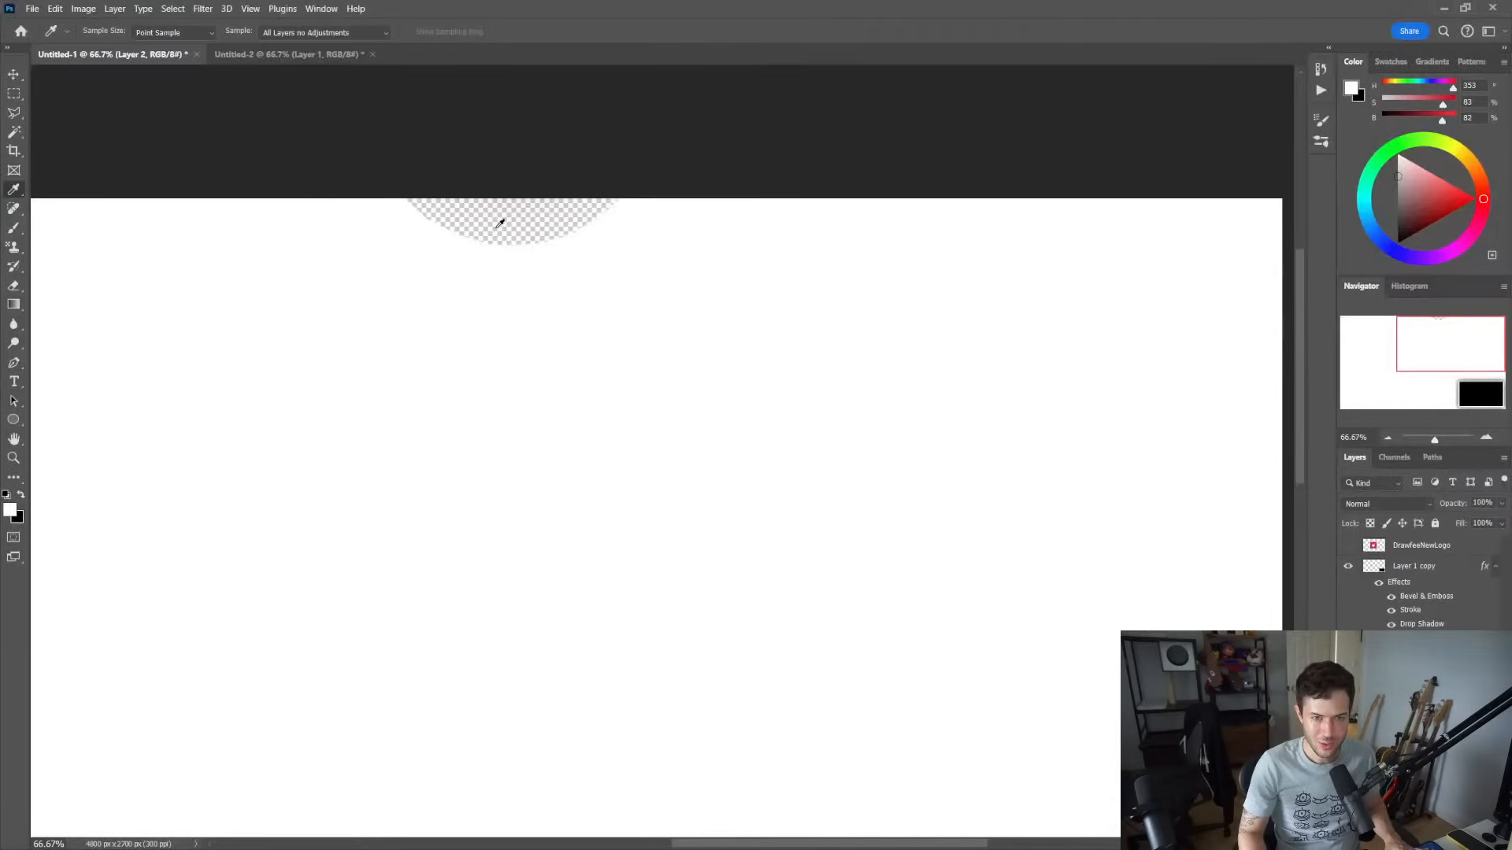
key("g")
left_click(515, 230)
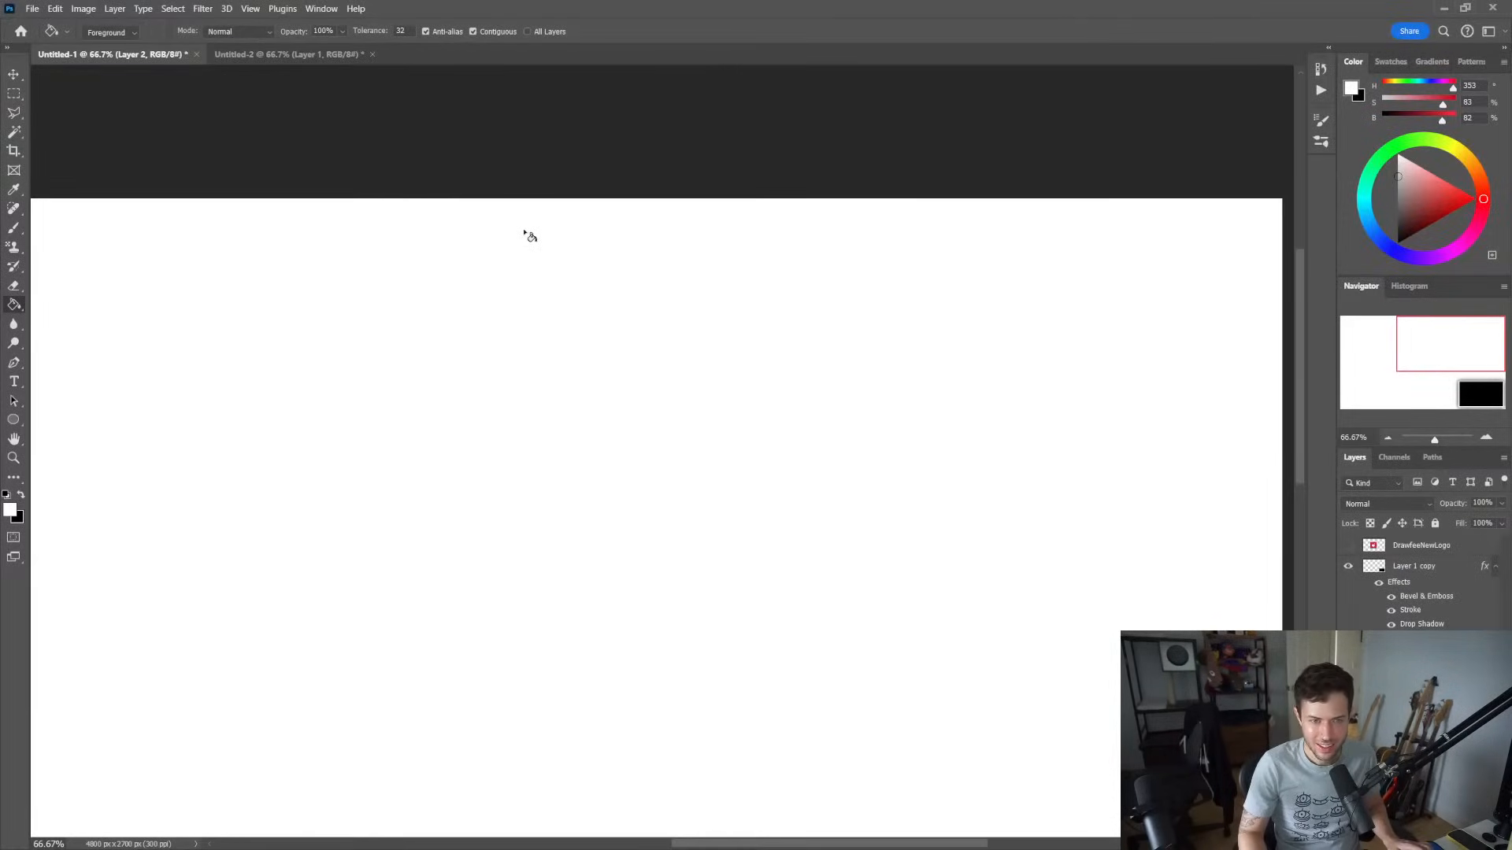
Show the mug pattern again over the white background and inspect the mugs up close
key("z")
scroll(567, 385, "down", 1)
left_click(692, 344, "alt")
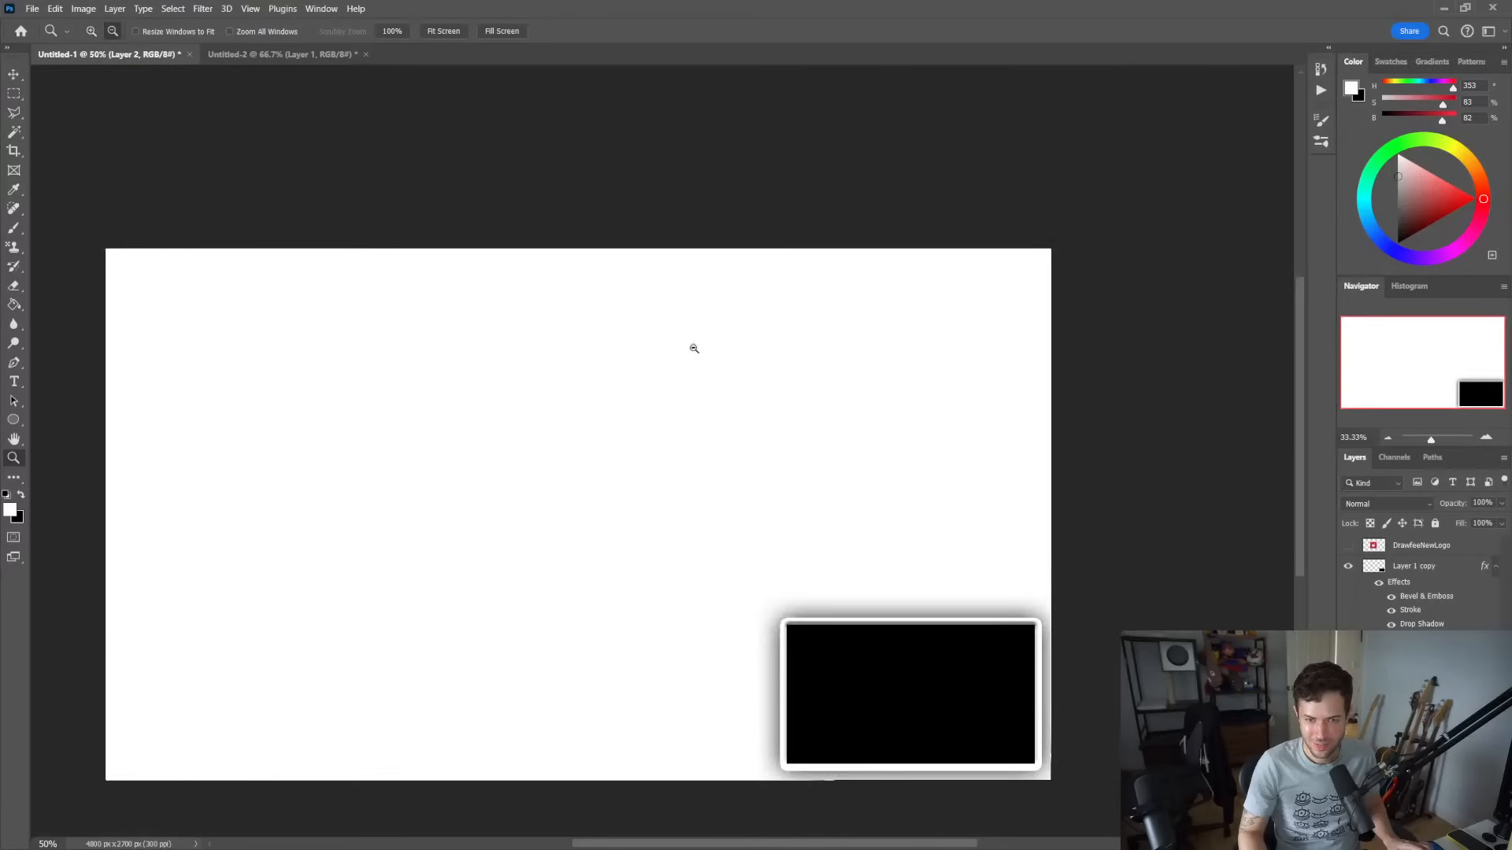
left_click(694, 348, "alt")
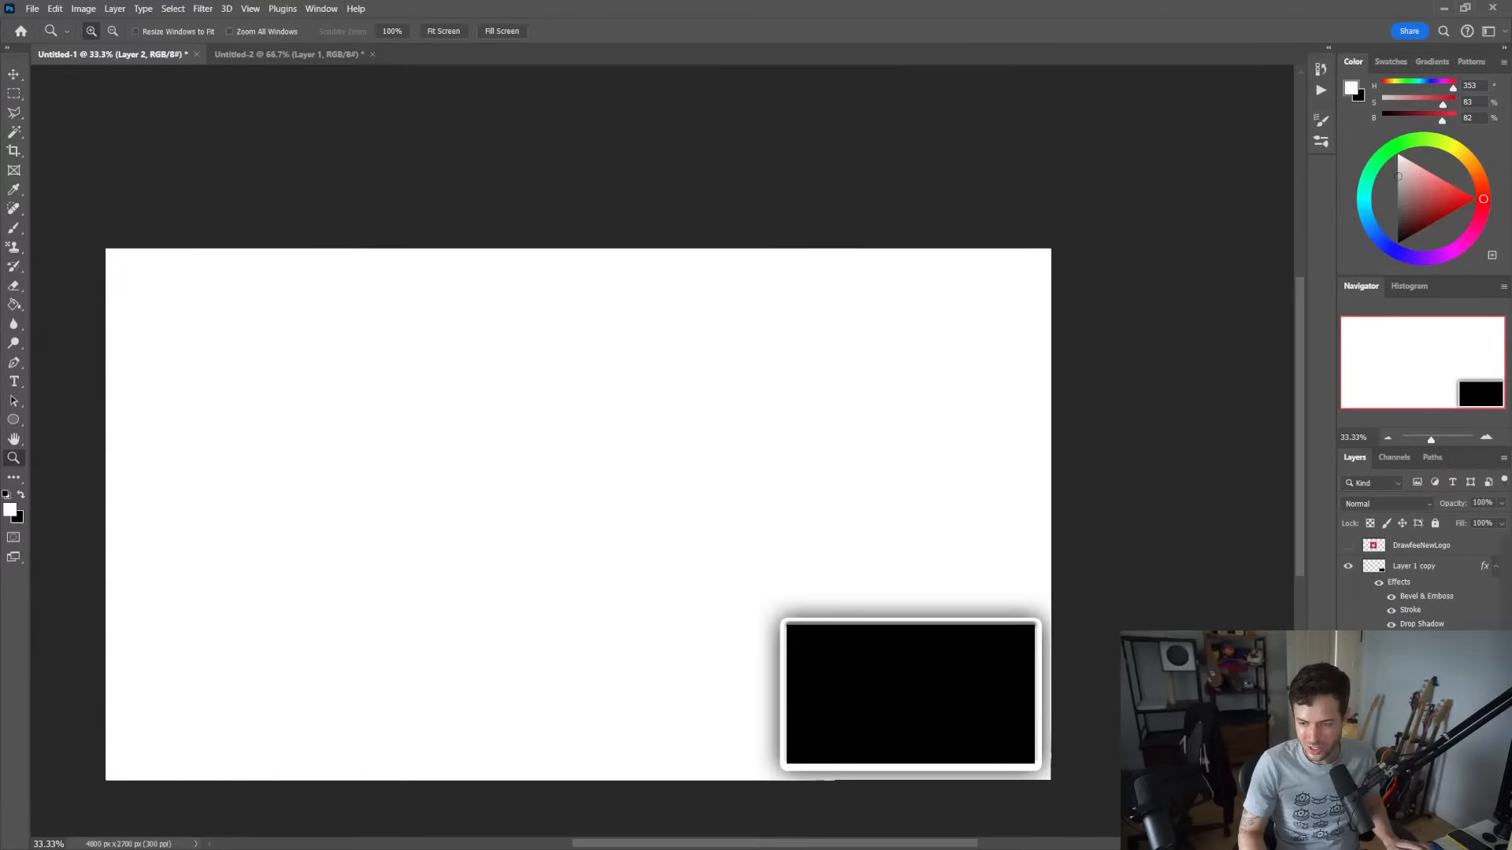
key("ctrl+z")
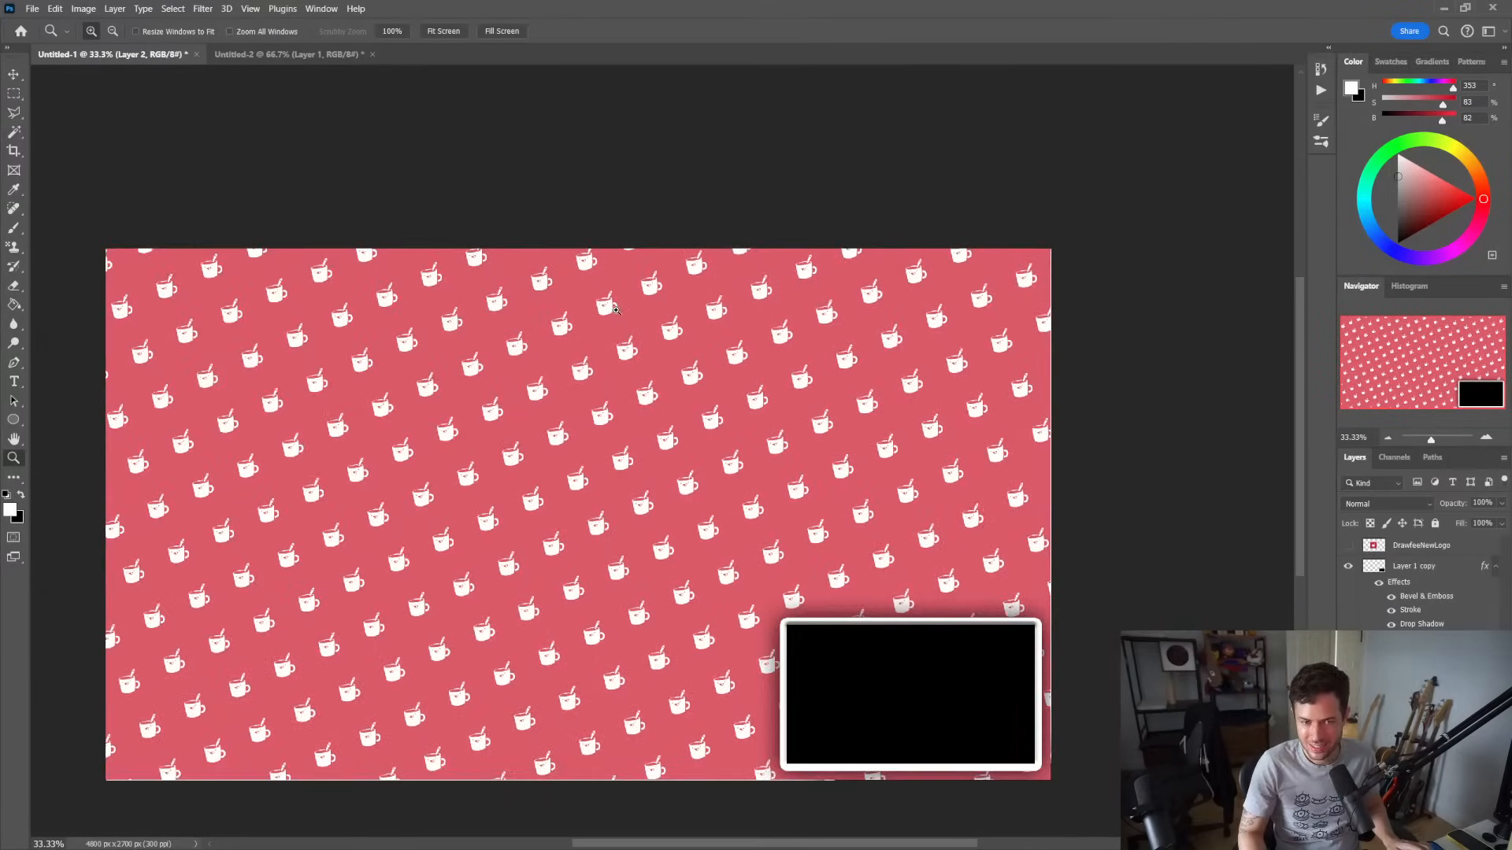
left_click(665, 354)
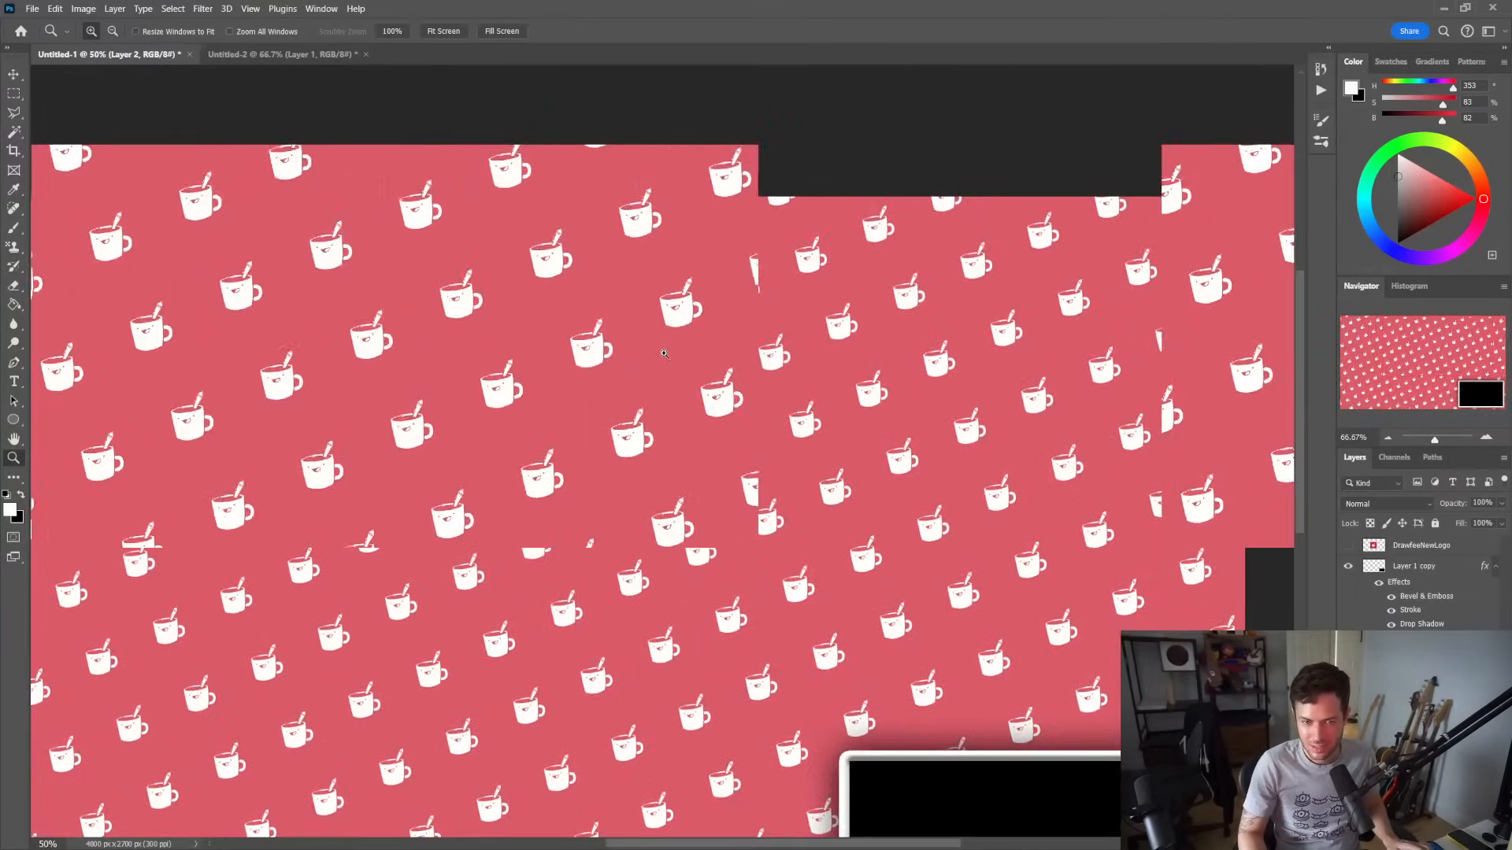
left_click(508, 406)
left_click(508, 407)
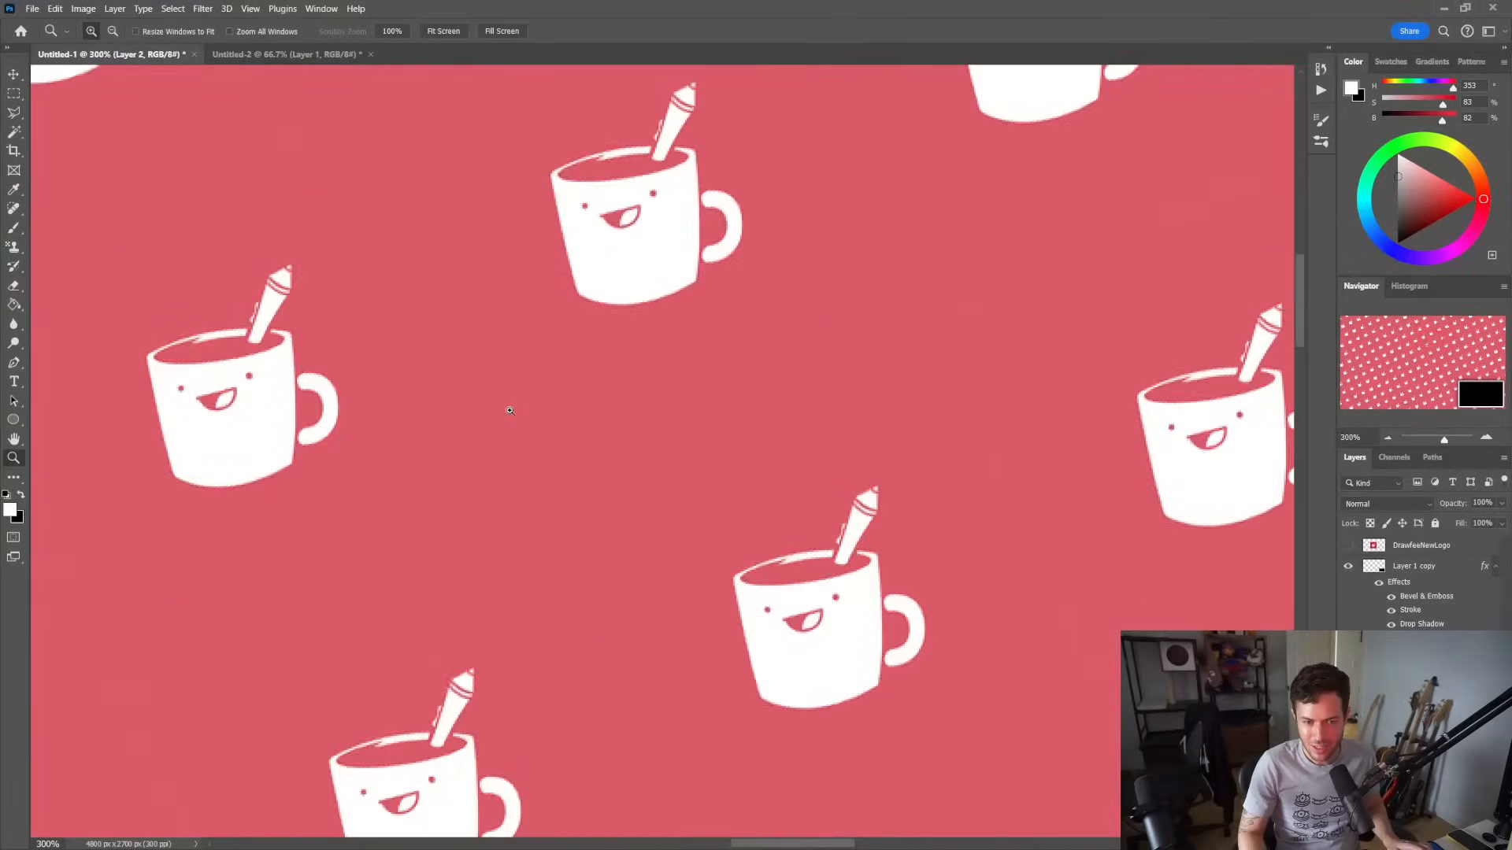
Examine the red areas between the mugs up close, and check the full mug pattern across the canvas
left_click(509, 409)
left_click(510, 411)
left_click(510, 410)
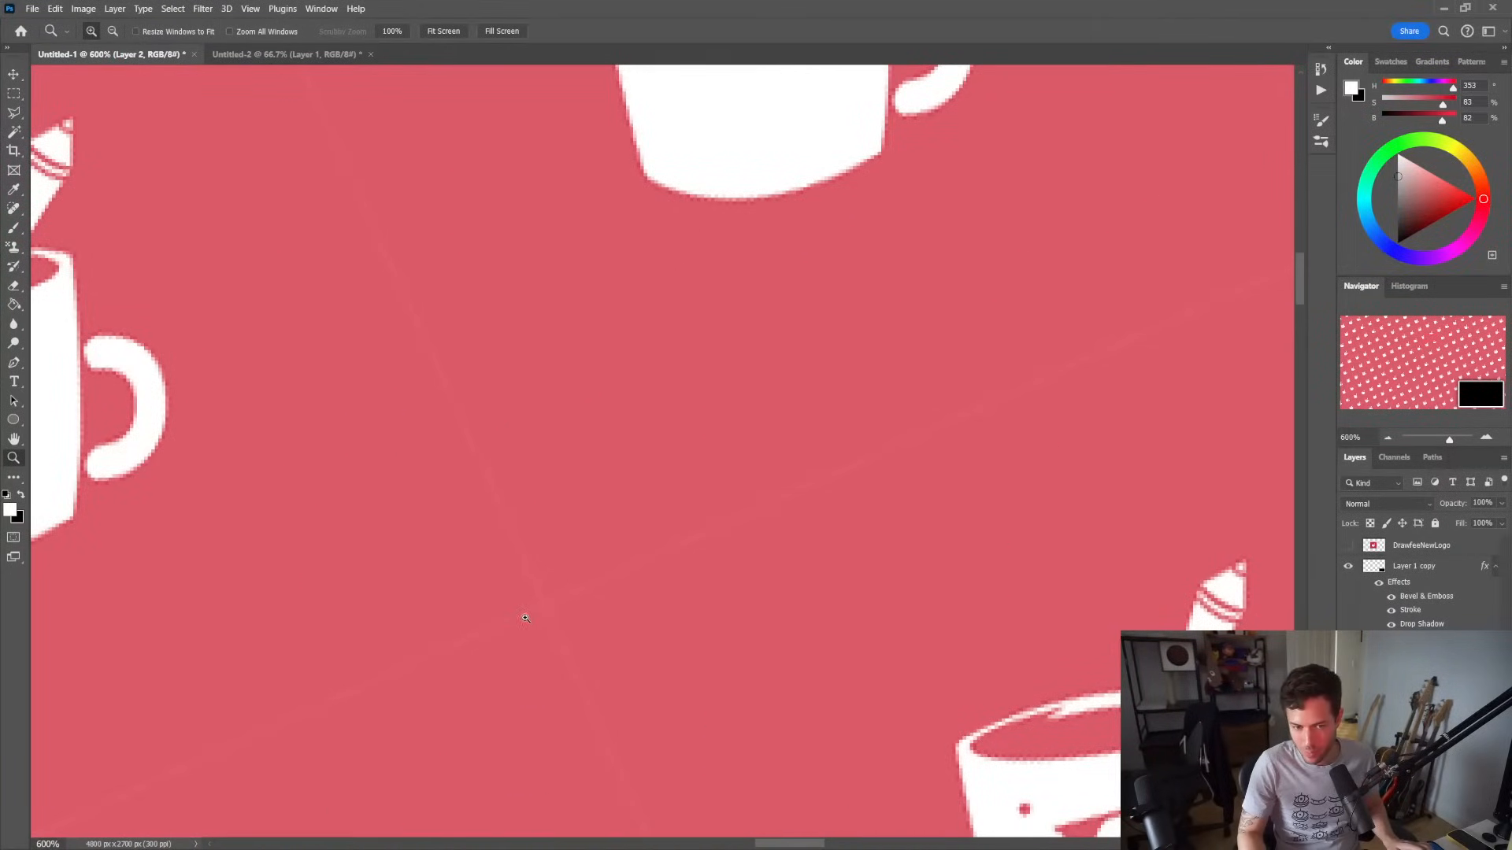
left_click(551, 618, "alt")
left_click(574, 617, "alt")
left_click(576, 620, "alt")
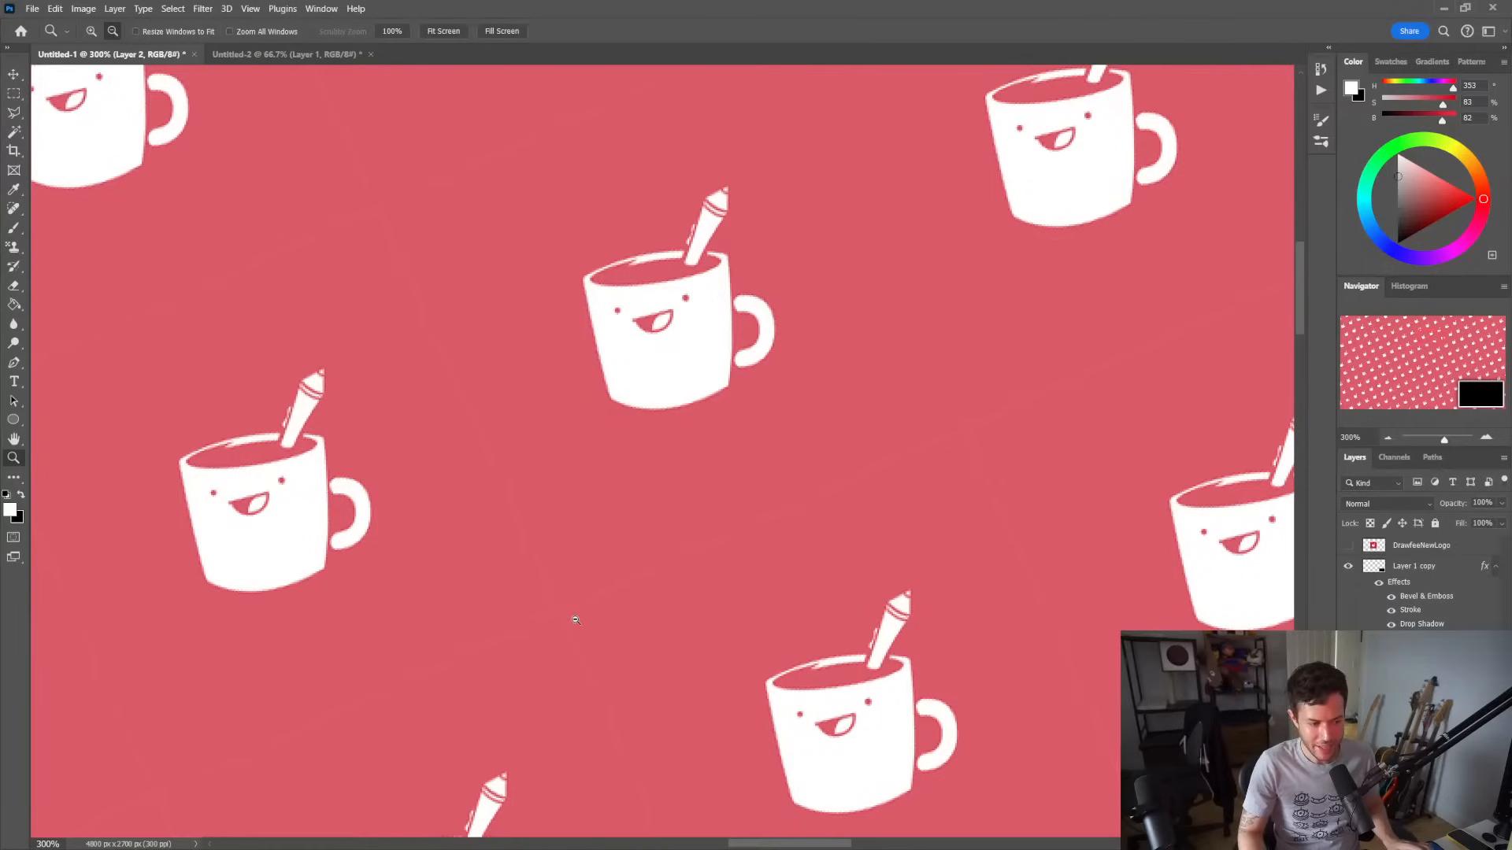
left_click(576, 621, "alt")
left_click(575, 621, "alt")
left_click(576, 621, "alt")
left_click(576, 621, "alt")
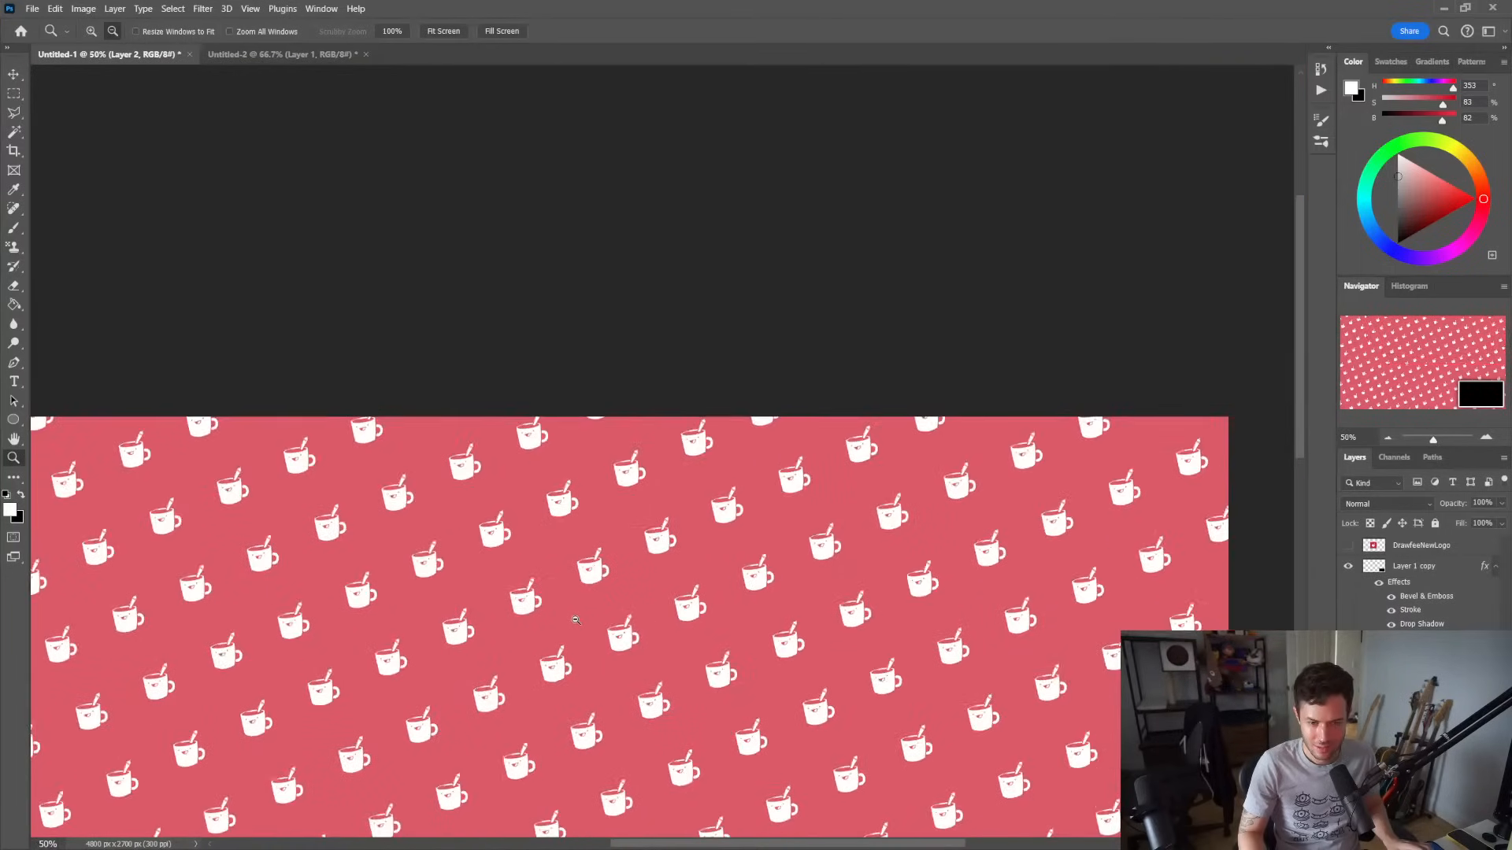
left_click(575, 620, "alt")
scroll(669, 484, "down", 3)
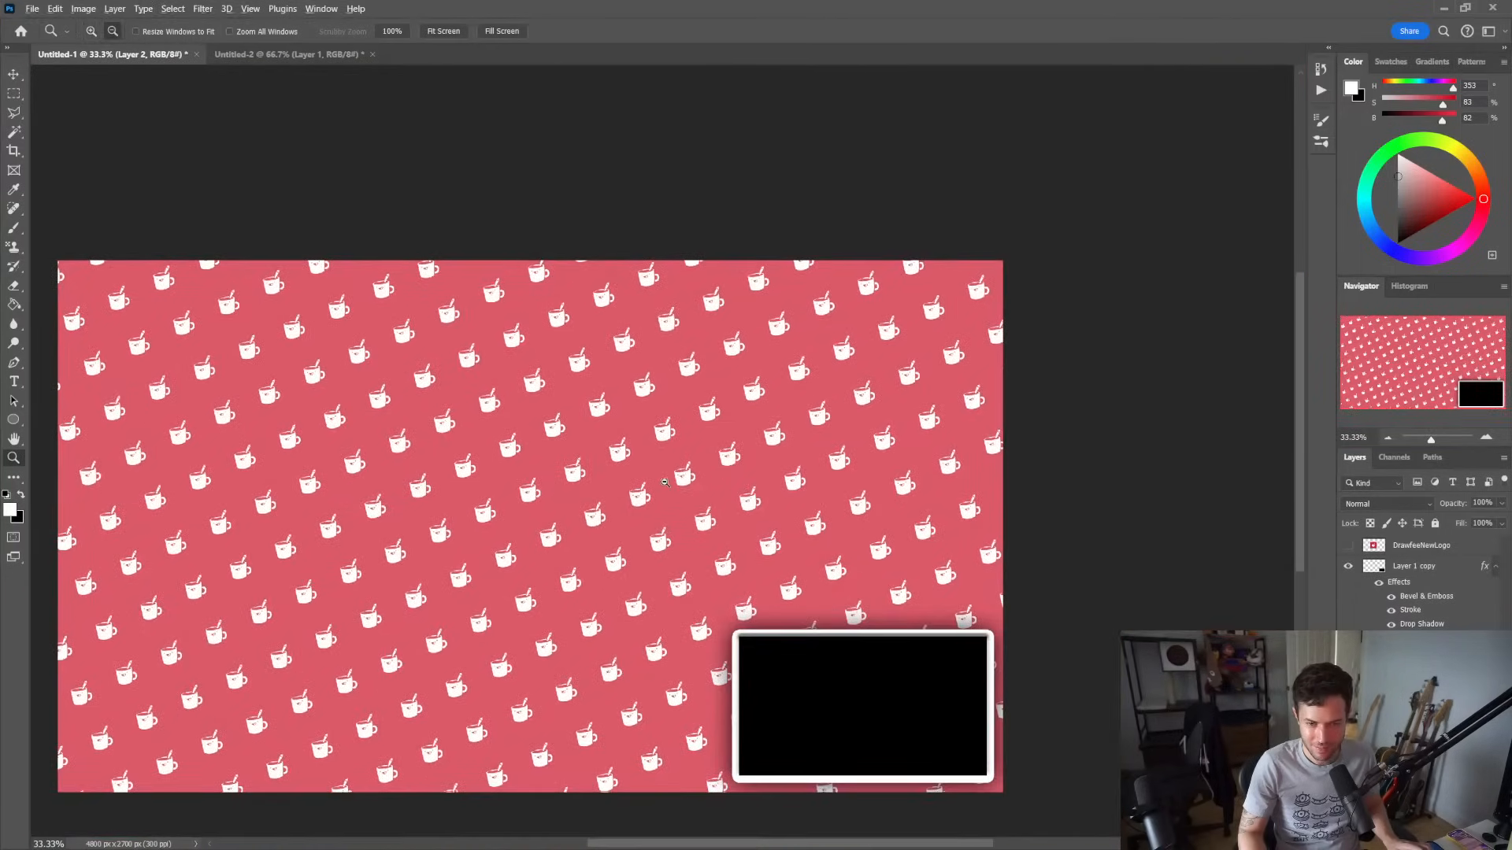
left_click(666, 482, "alt")
left_click(581, 508)
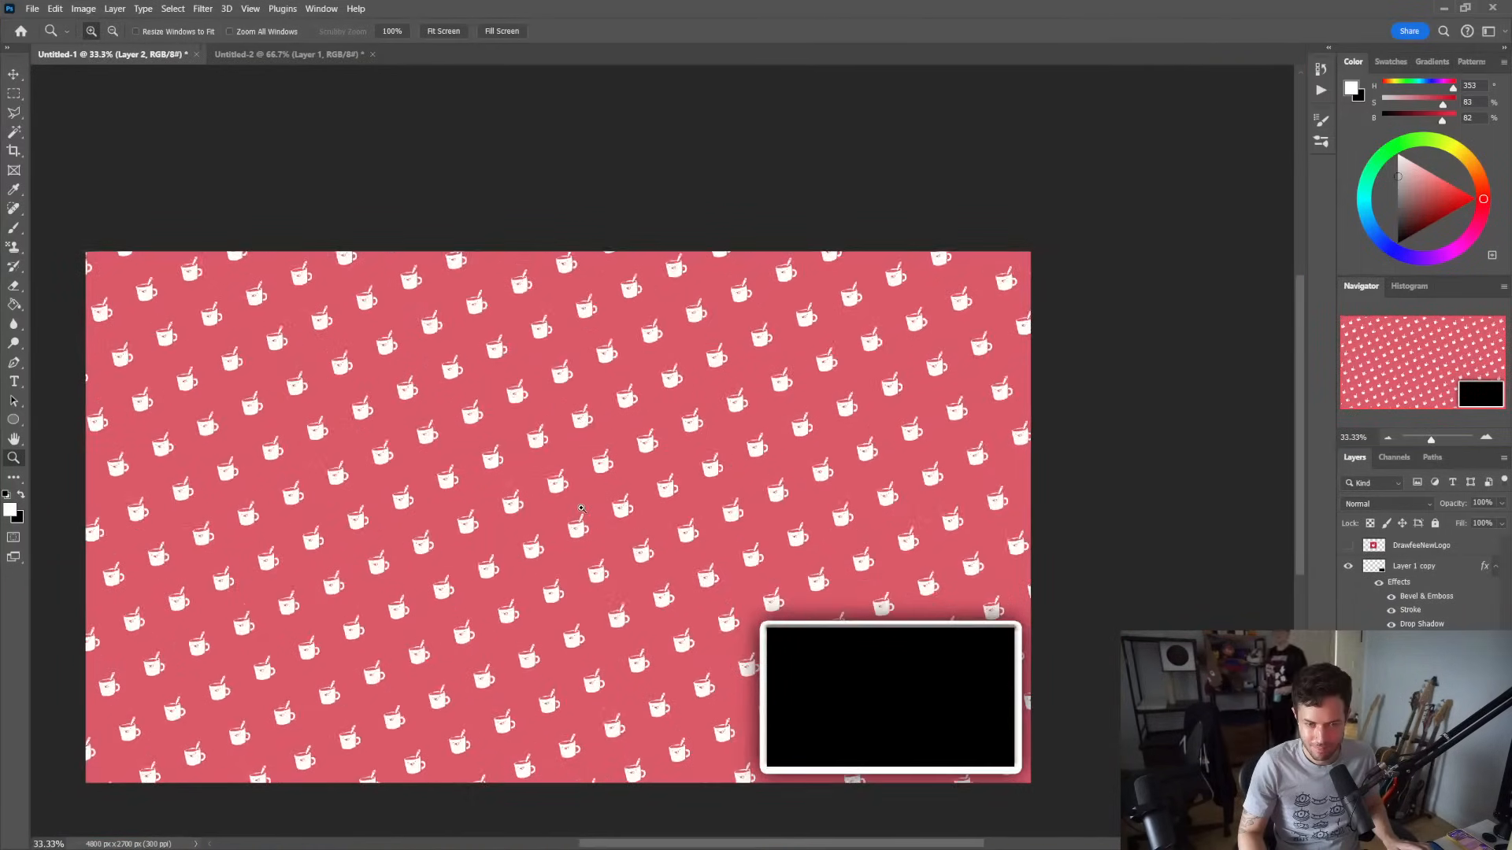
left_click(569, 516)
left_click_drag(618, 483, 717, 434)
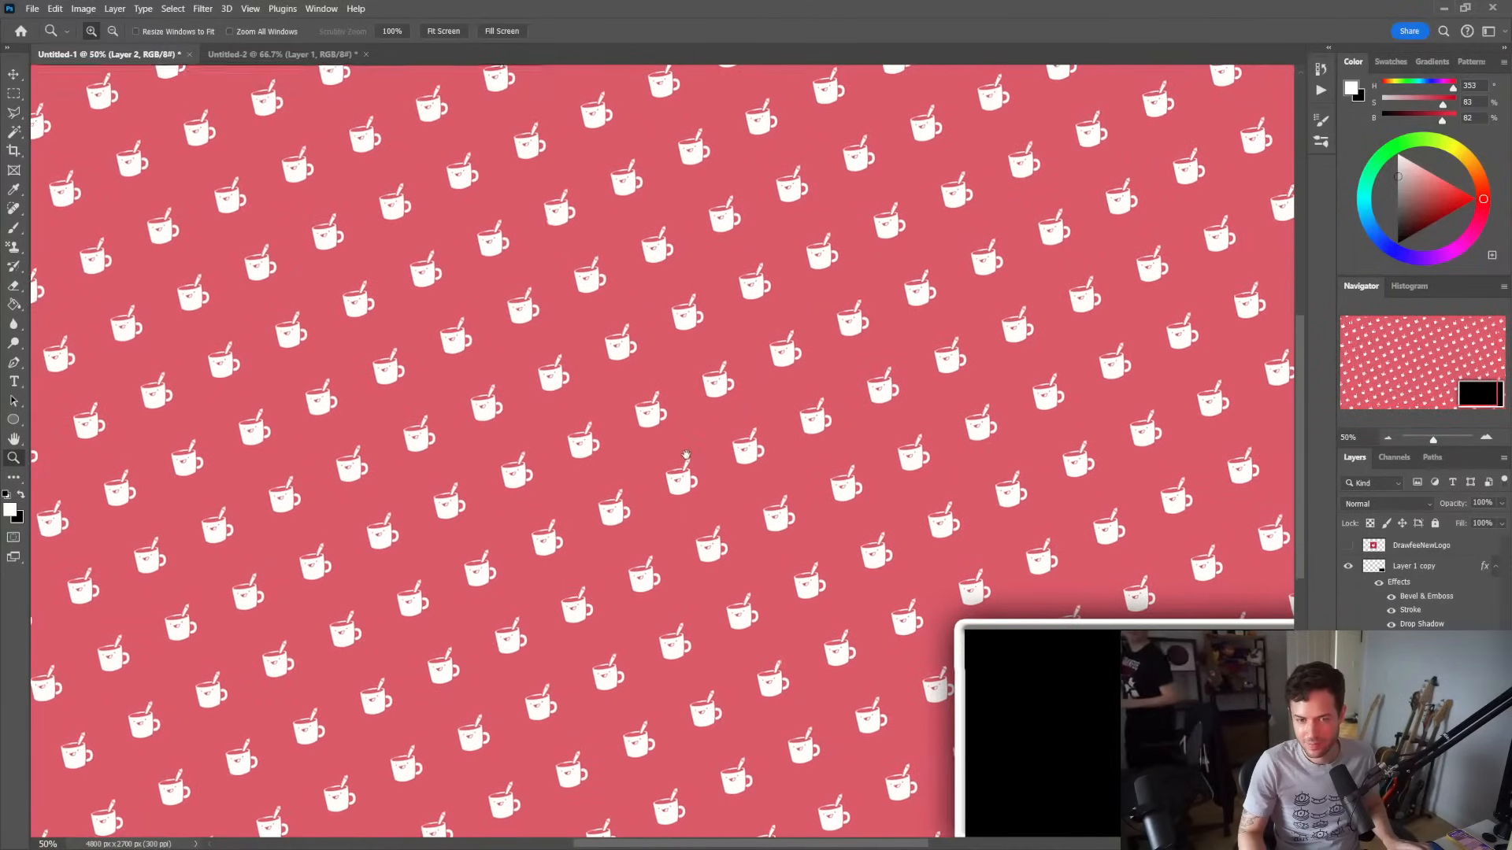
left_click(717, 434, "alt")
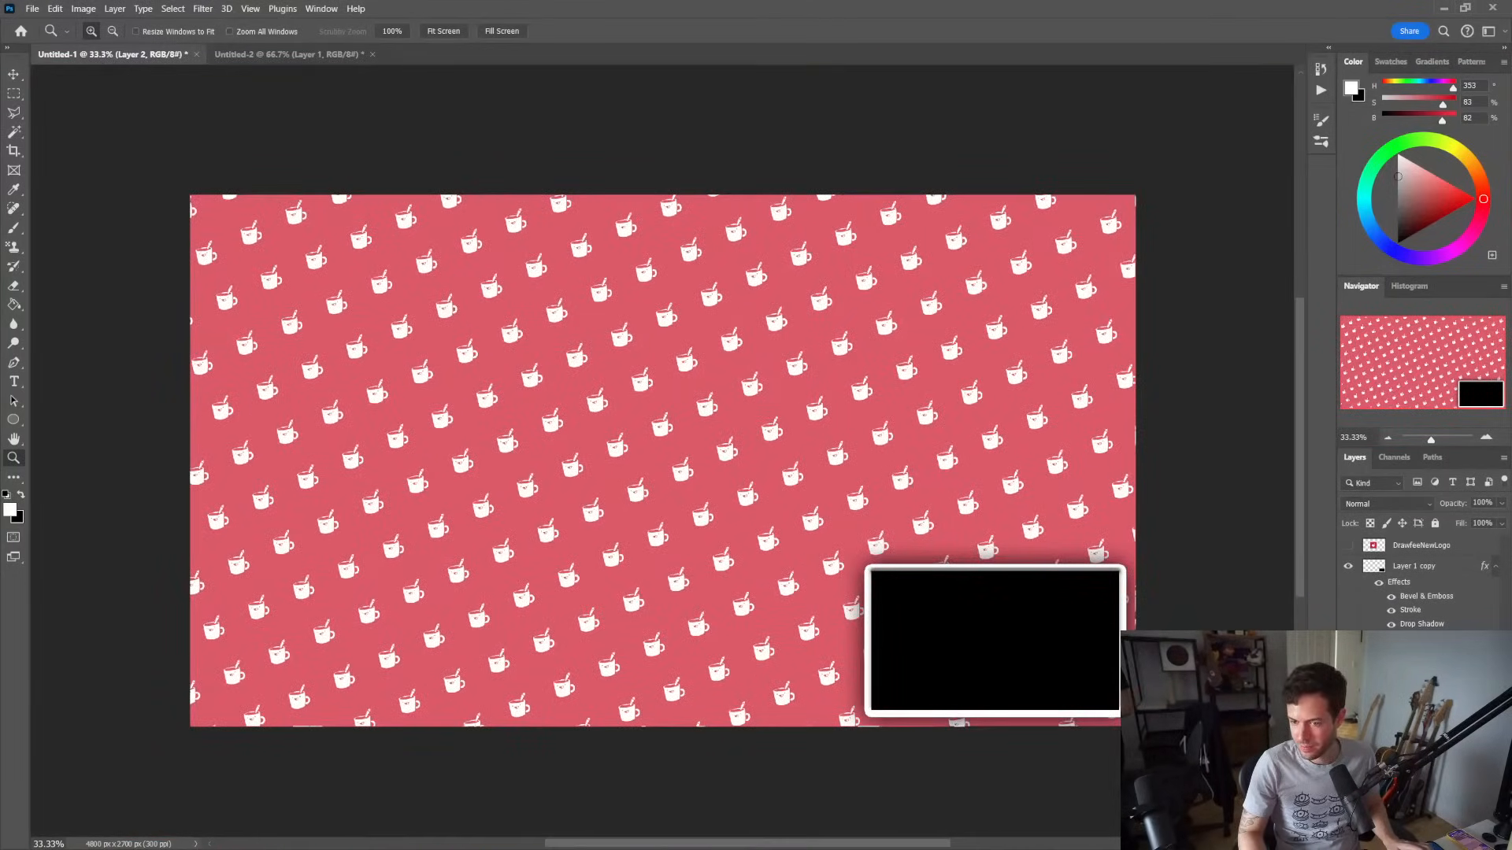
Show the large grey panel again over the mug pattern
left_click(1348, 543)
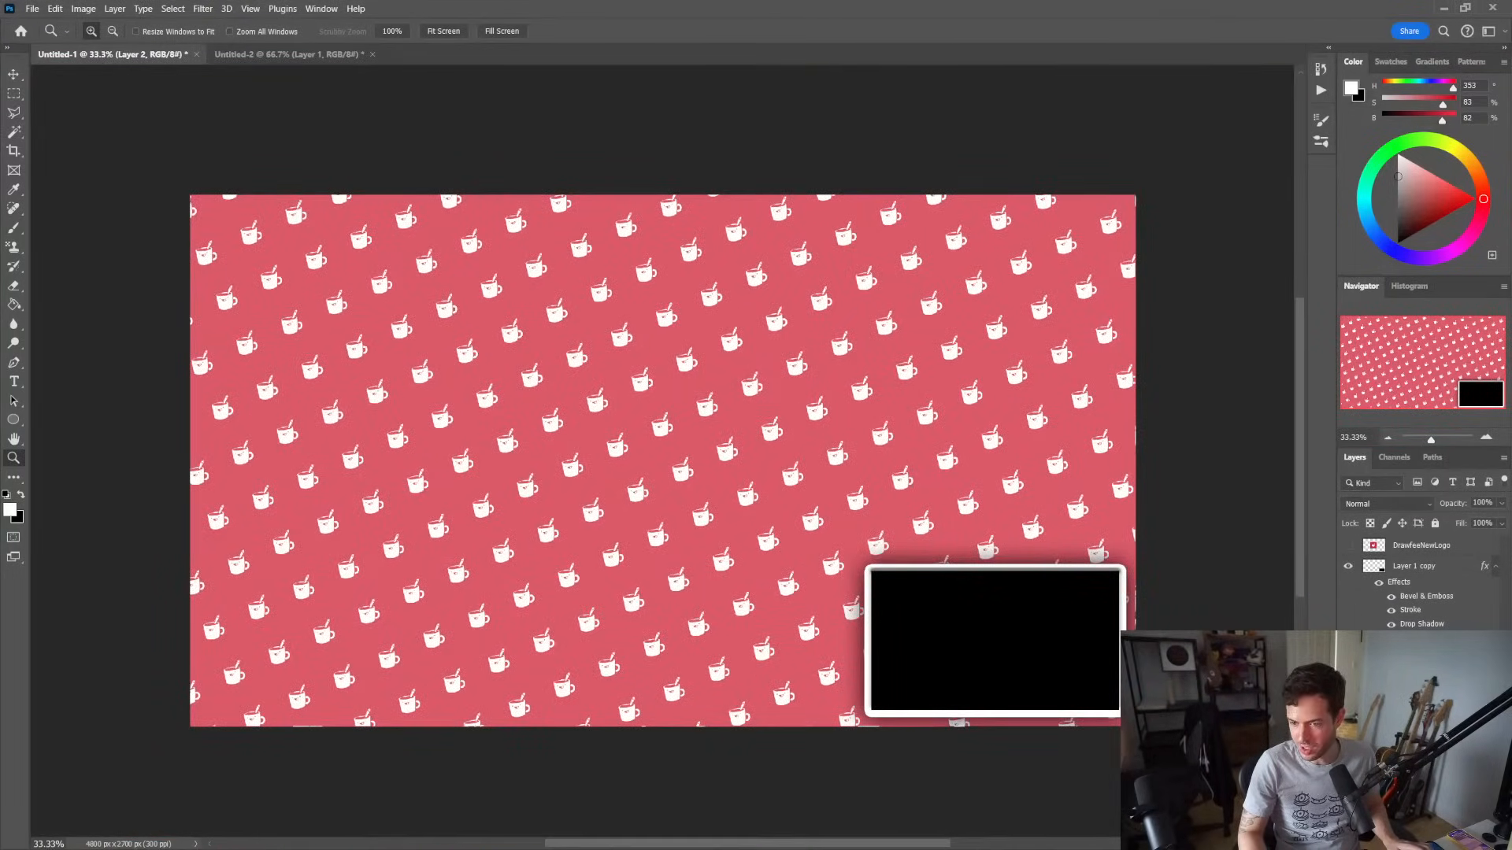
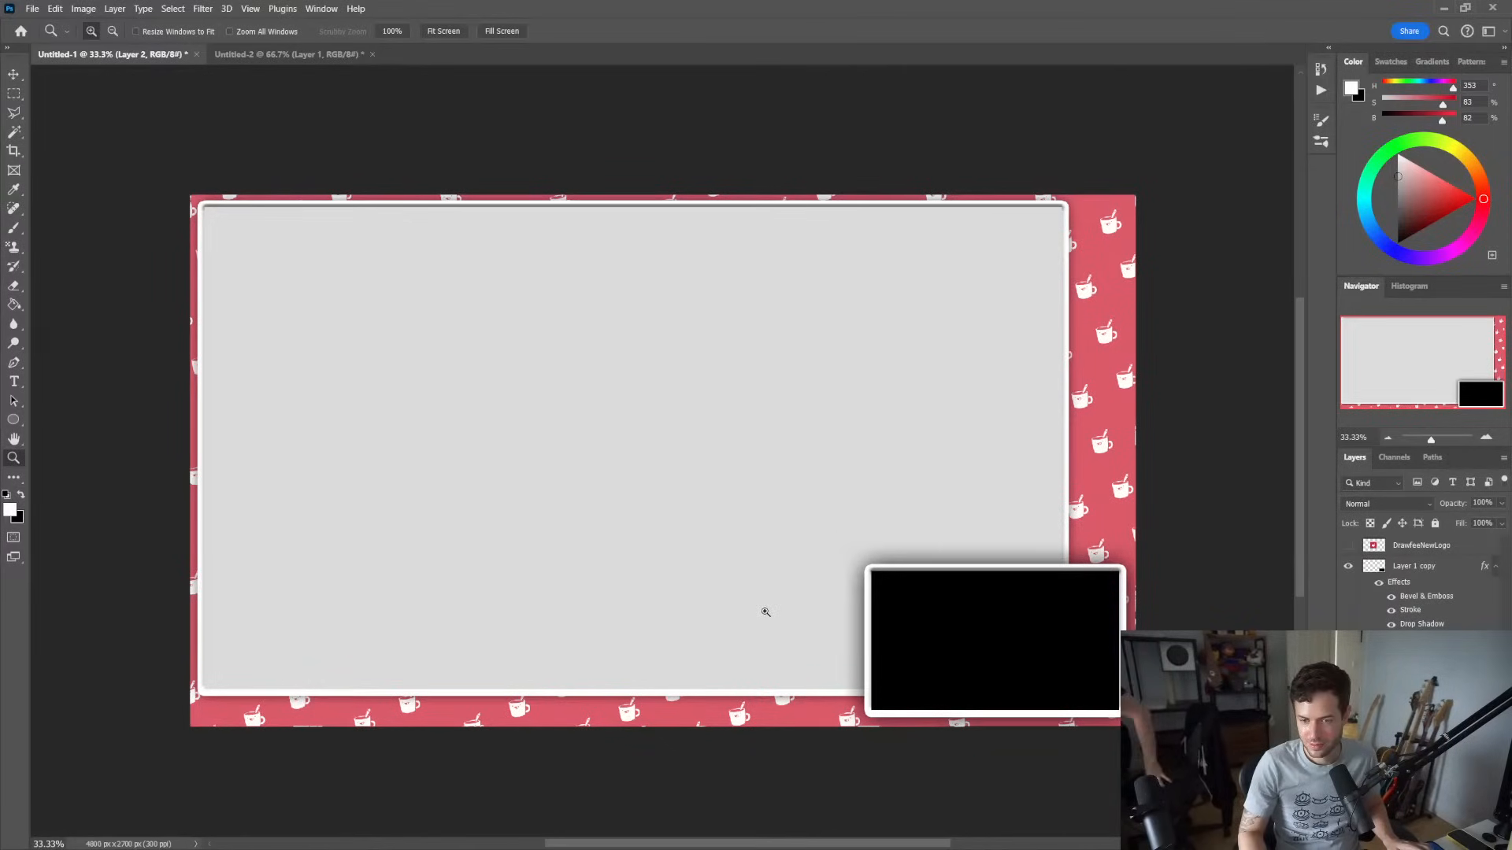
left_click(1417, 718)
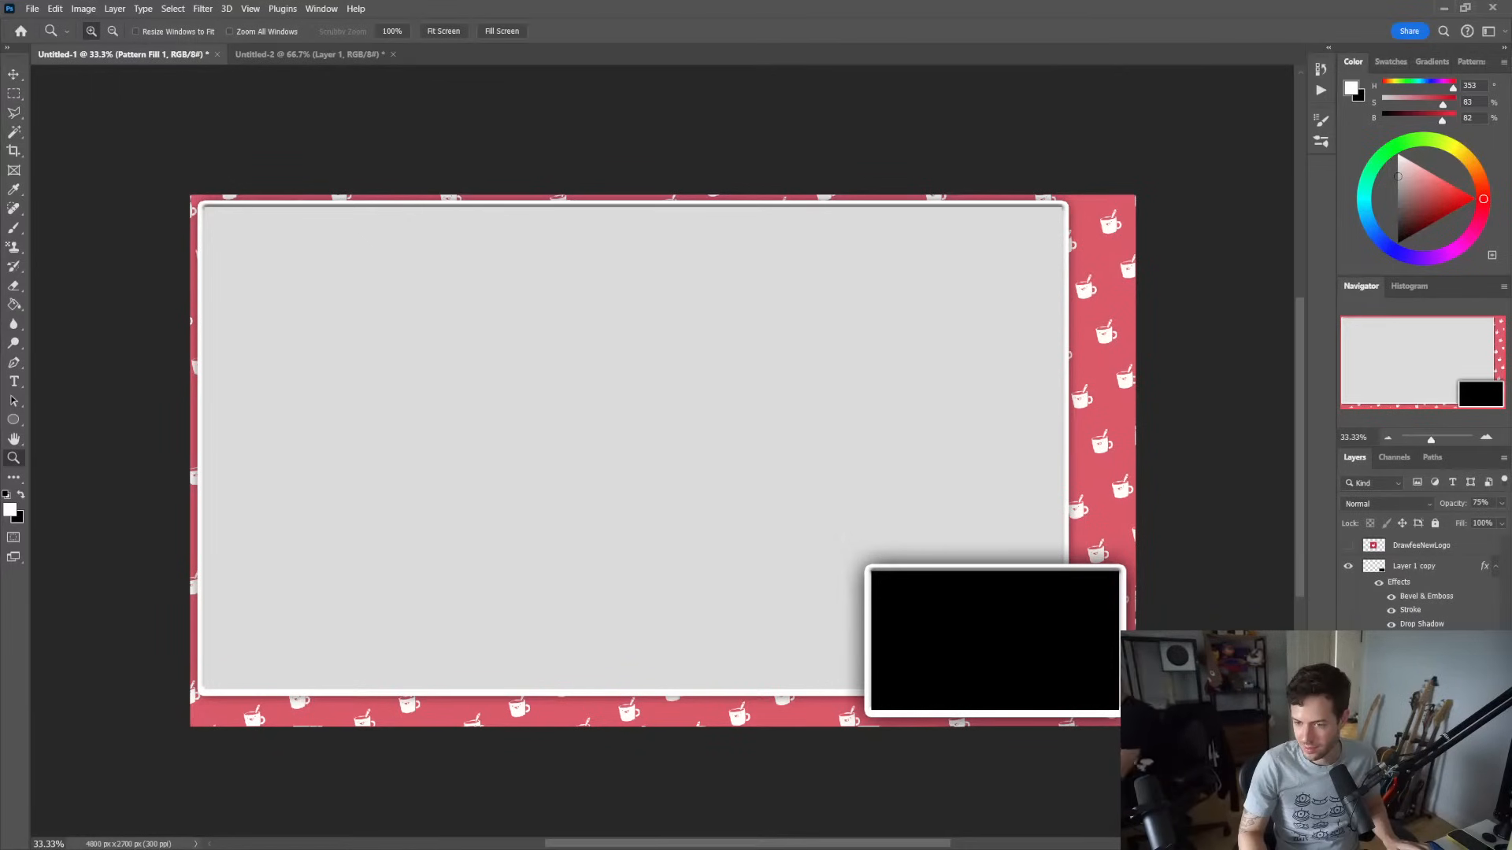
double_click(1457, 641)
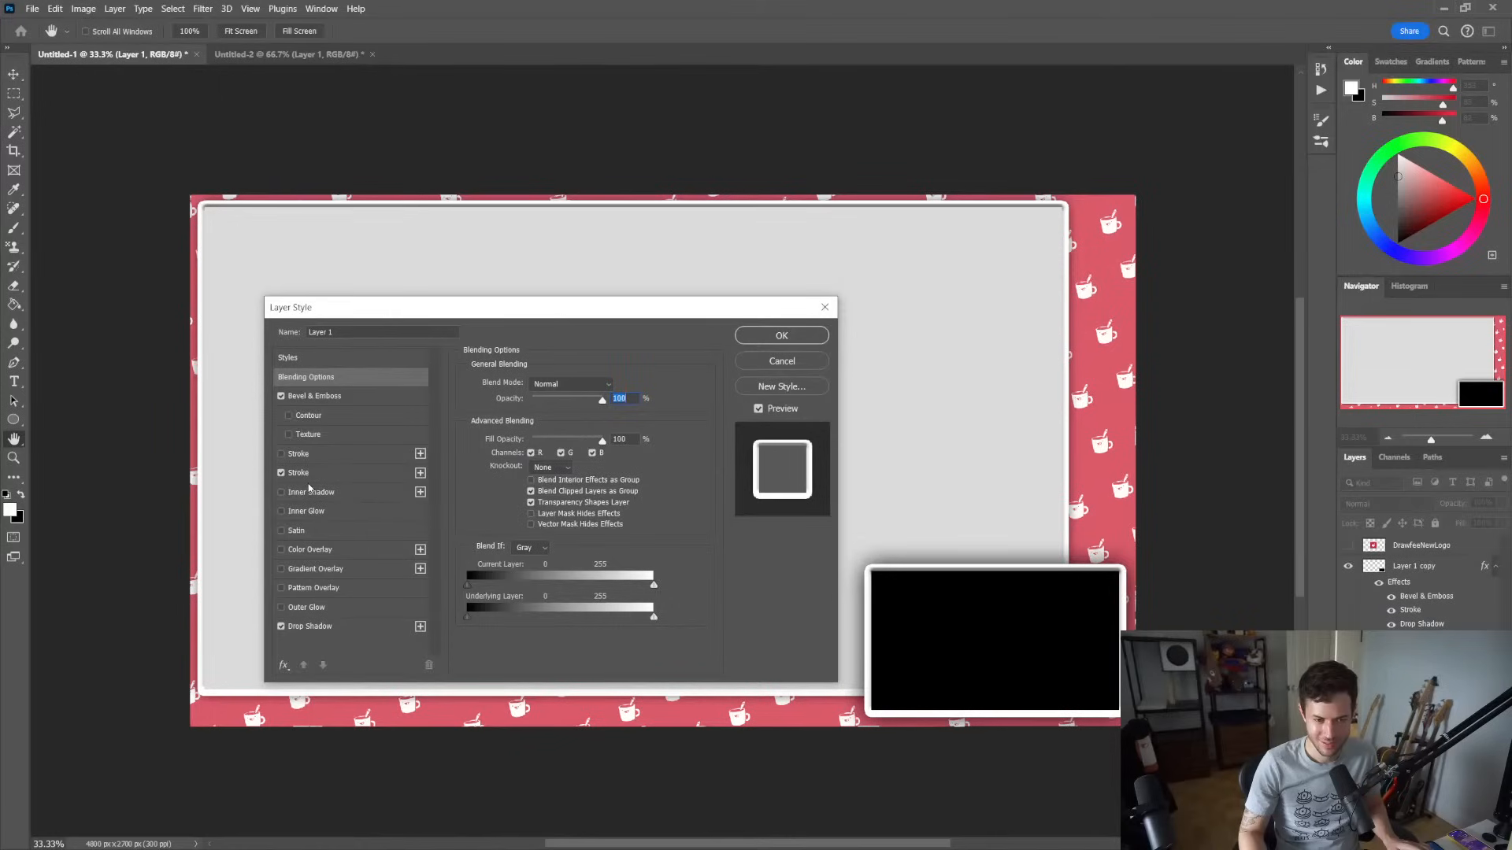
left_click(338, 628)
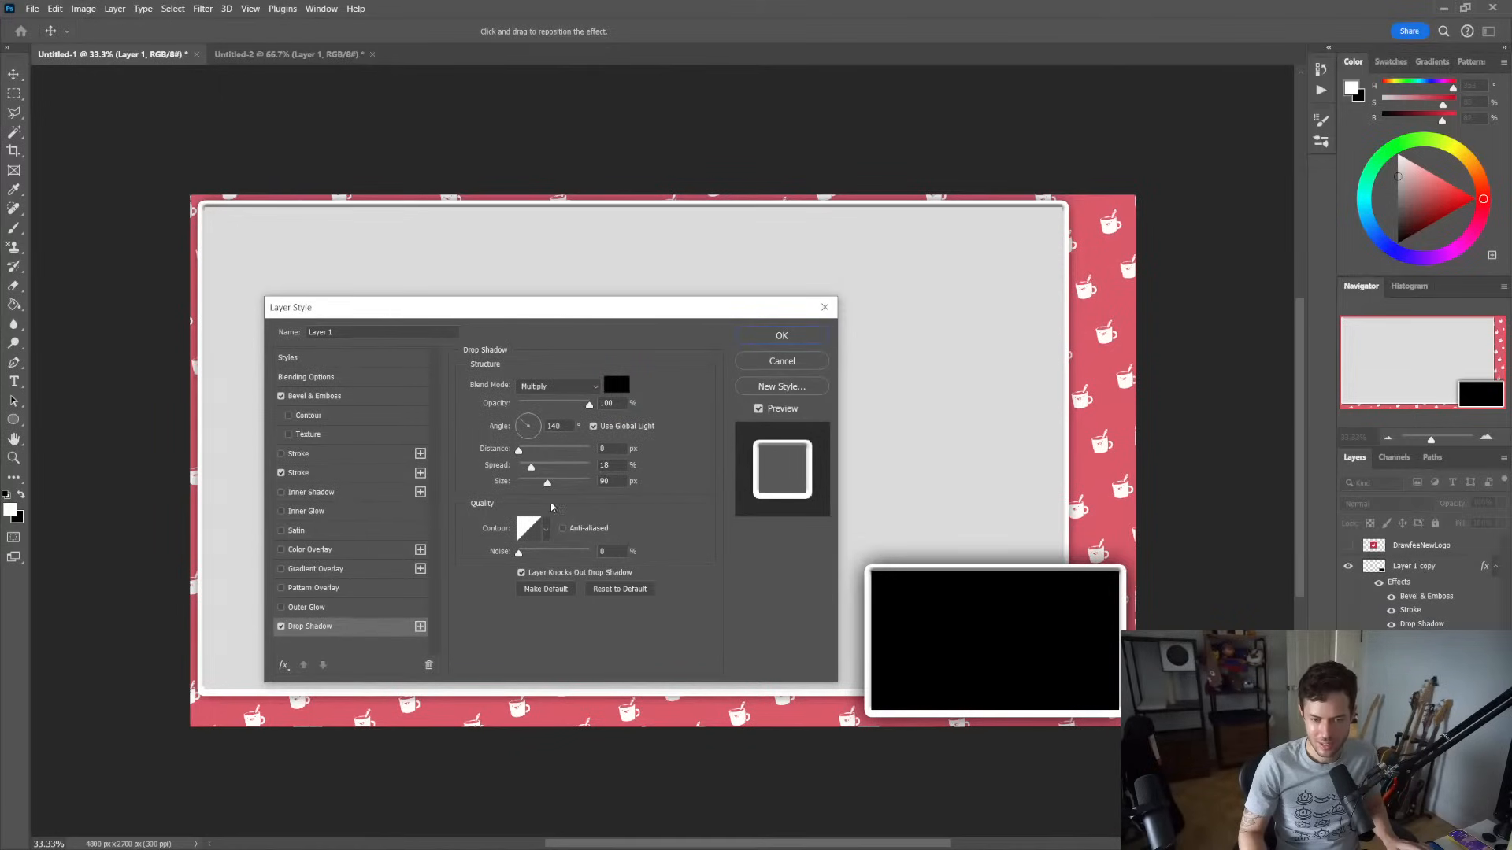
mouse_move(547, 482)
left_mouse_down()
mouse_move(524, 482)
mouse_move(538, 484)
left_mouse_up()
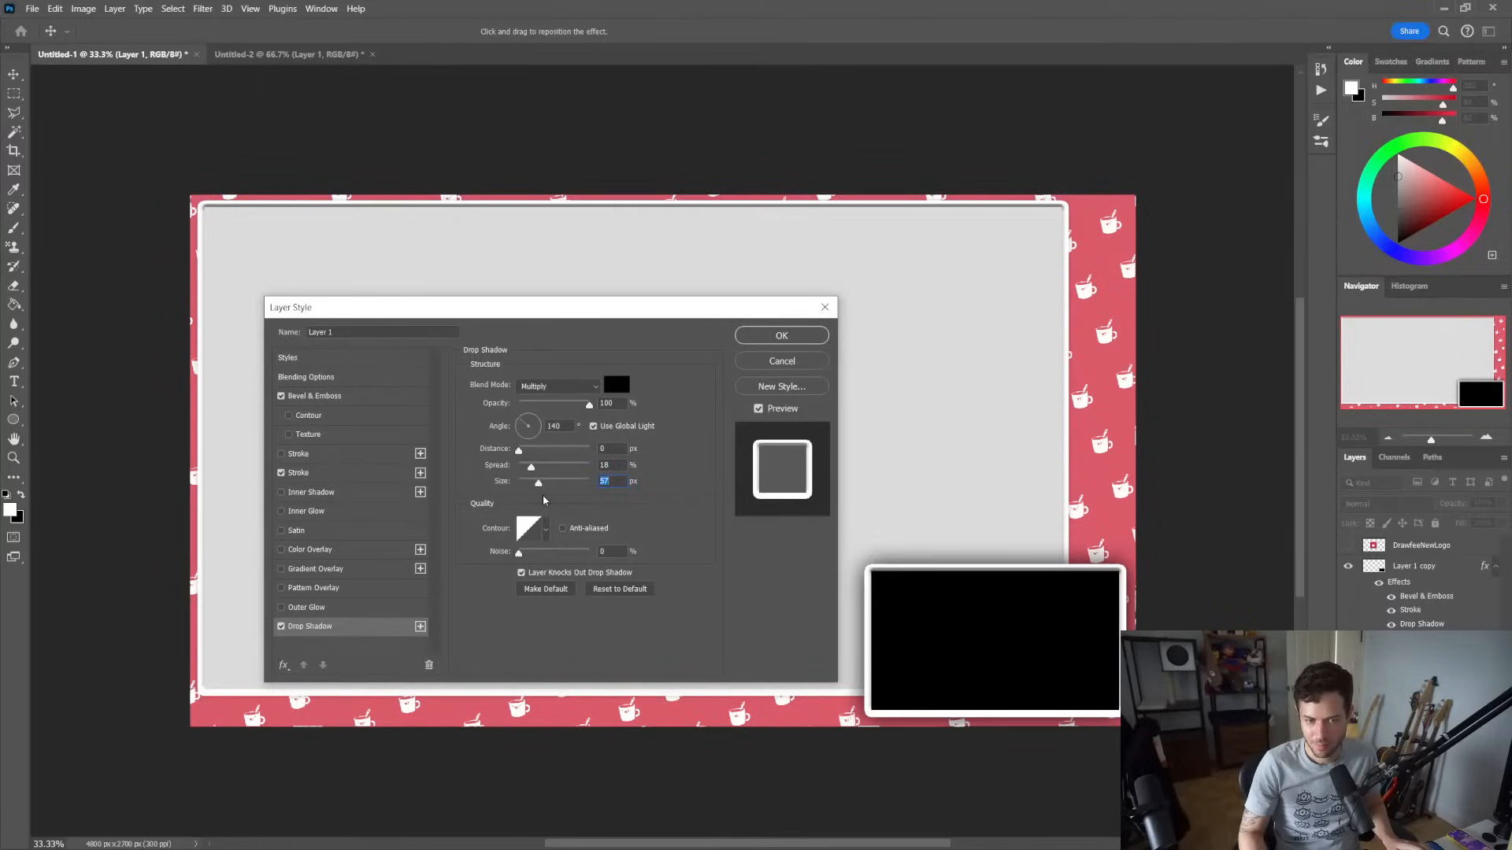
left_click(798, 362, "alt")
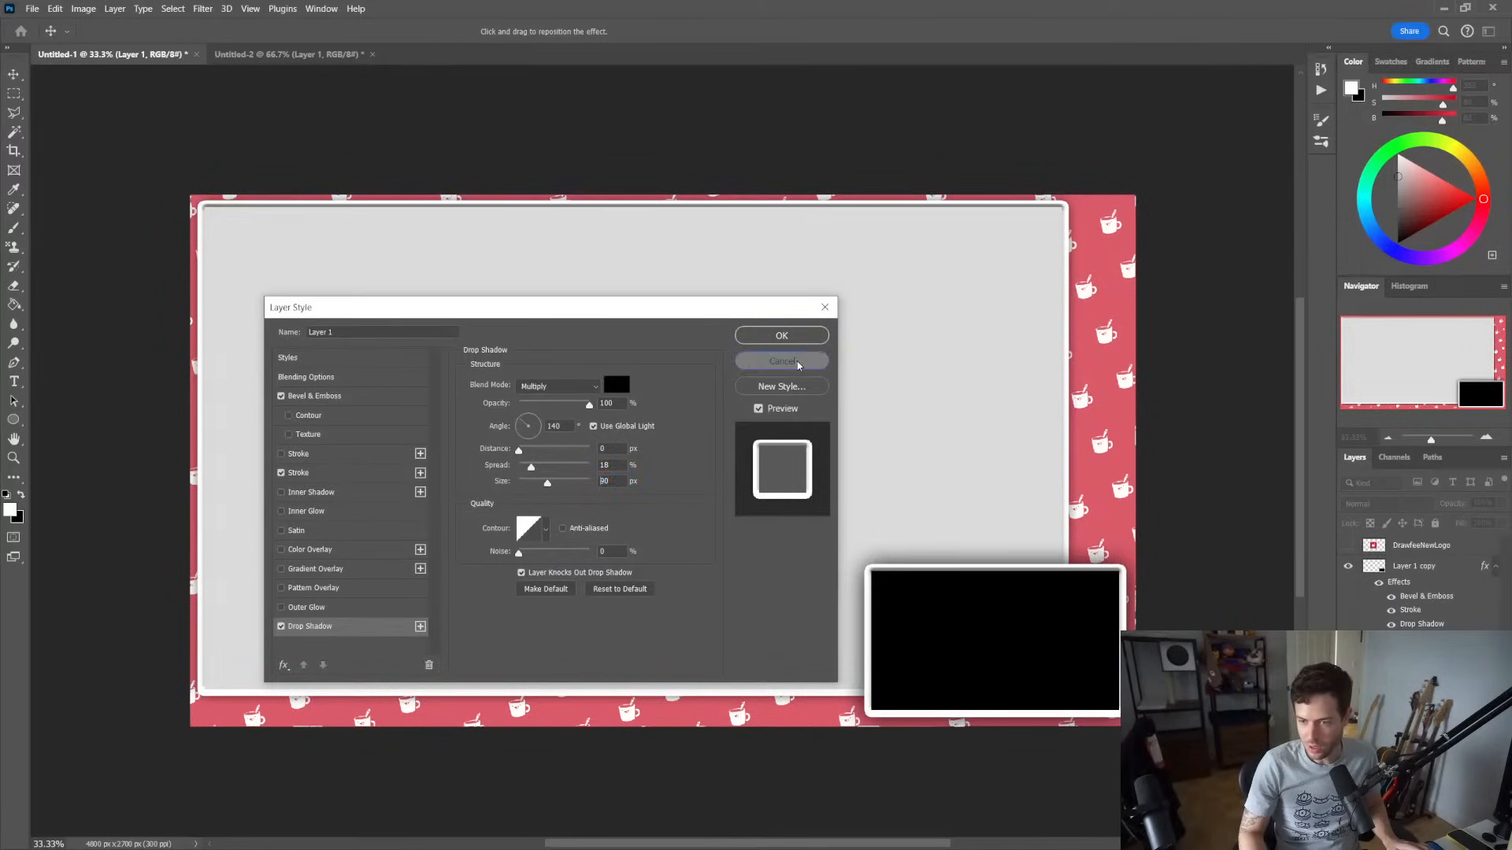
left_click(798, 363)
Set the drop shadow size of Layer 1 copy, the small black panel, to 73 px
left_click(1417, 567)
double_click(1428, 581)
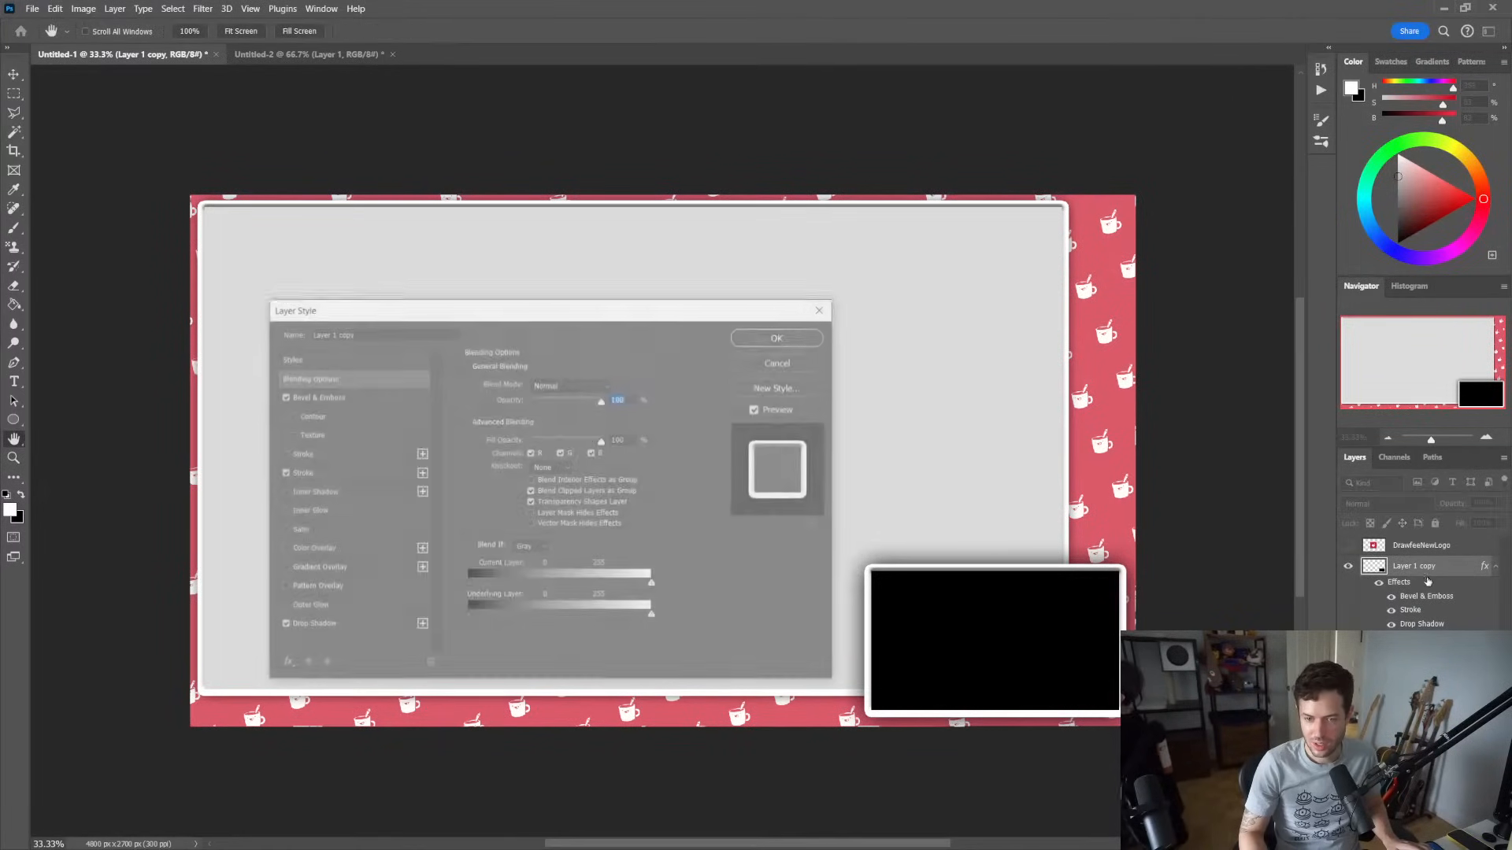
left_click(375, 627)
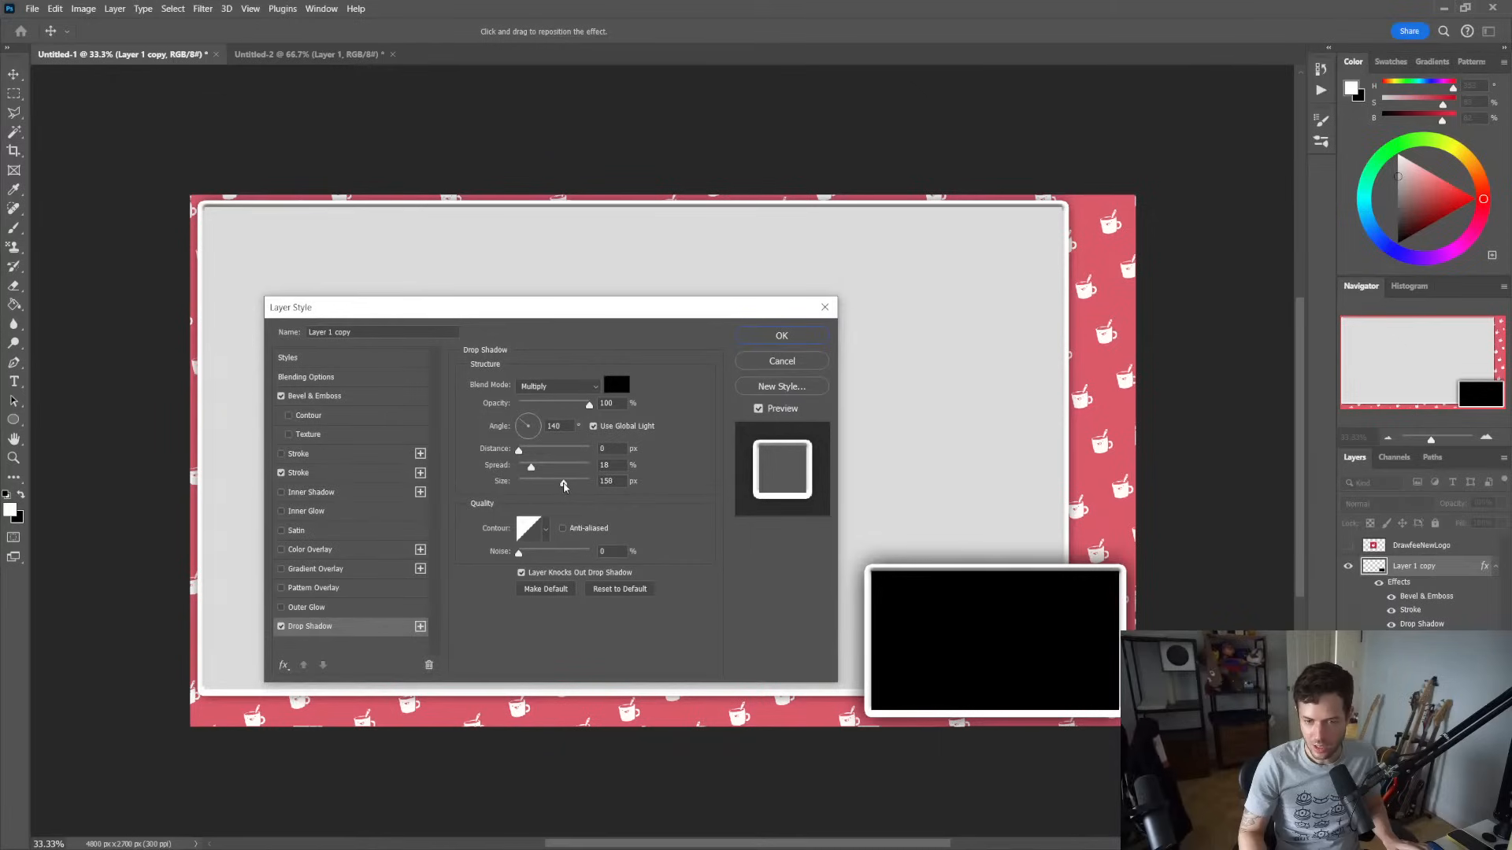
left_click_drag(564, 486, 543, 488)
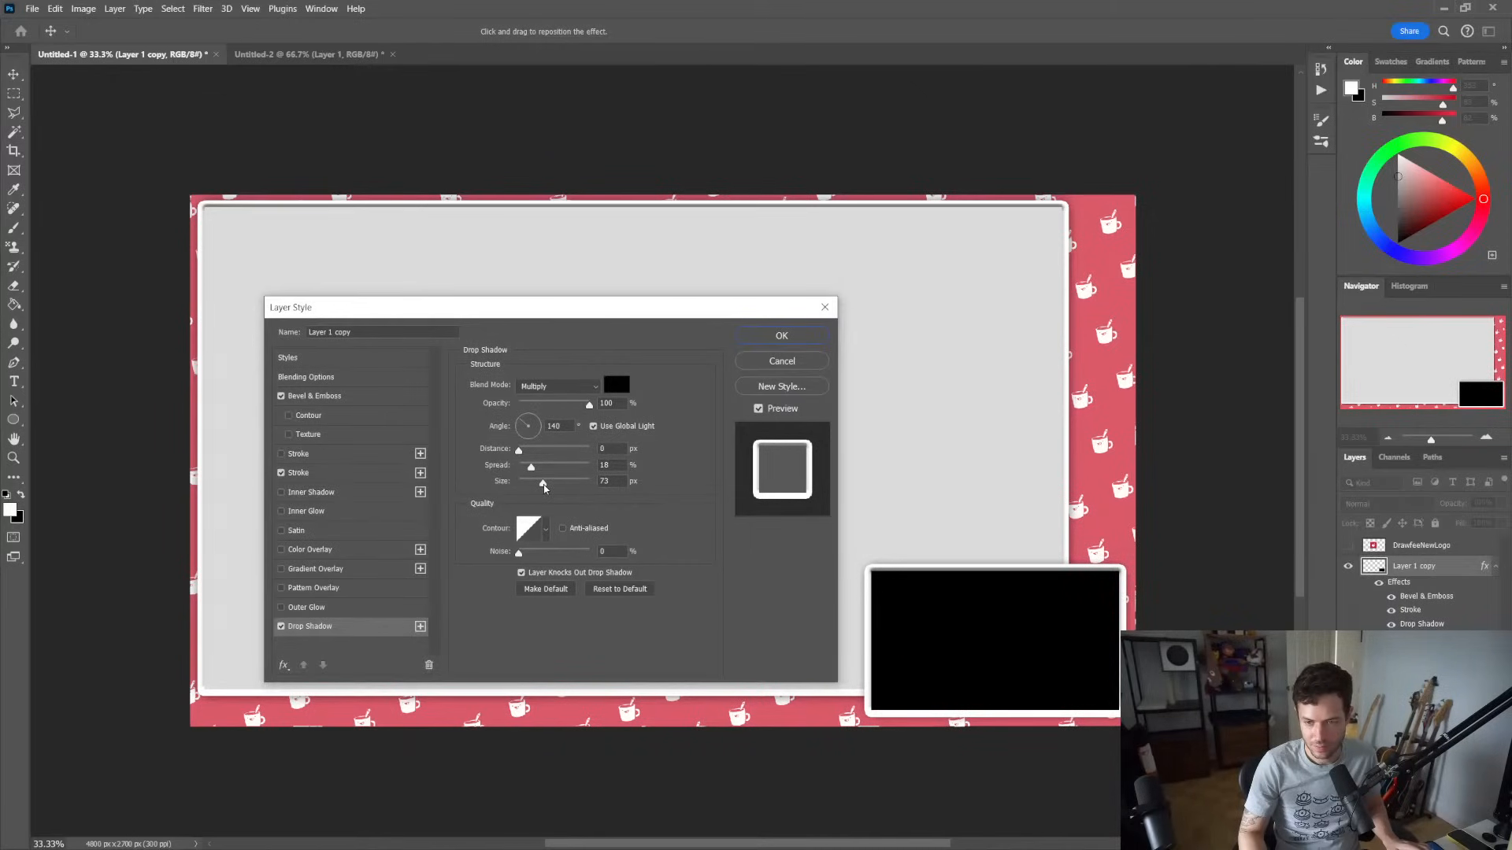
left_click(780, 336)
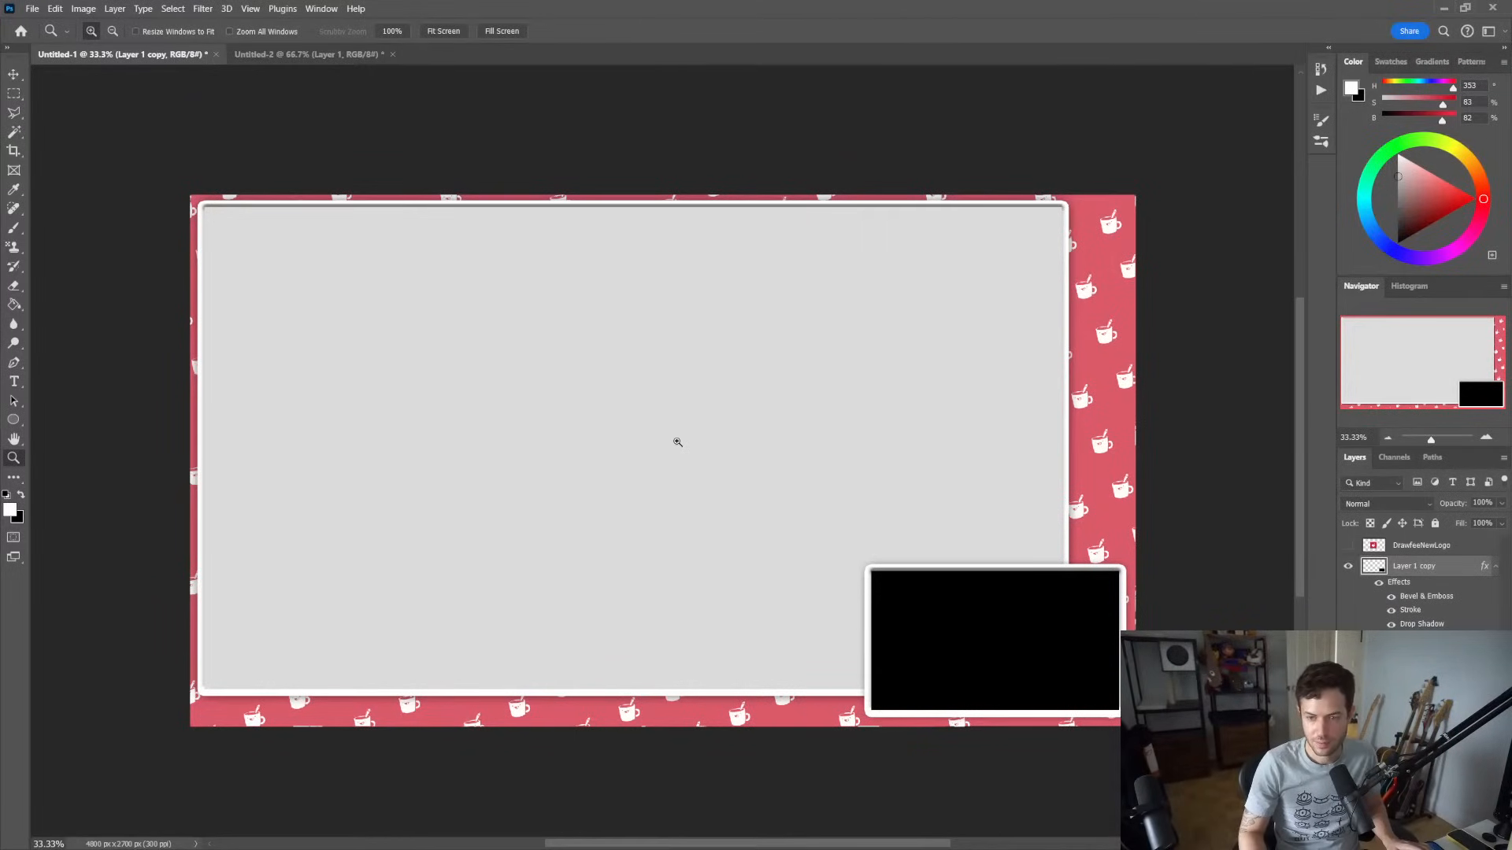
Add a new layer above the mug pattern and draw a vertical white-to-transparent gradient from the canvas's upper edge to its lower edge
left_click(1415, 724)
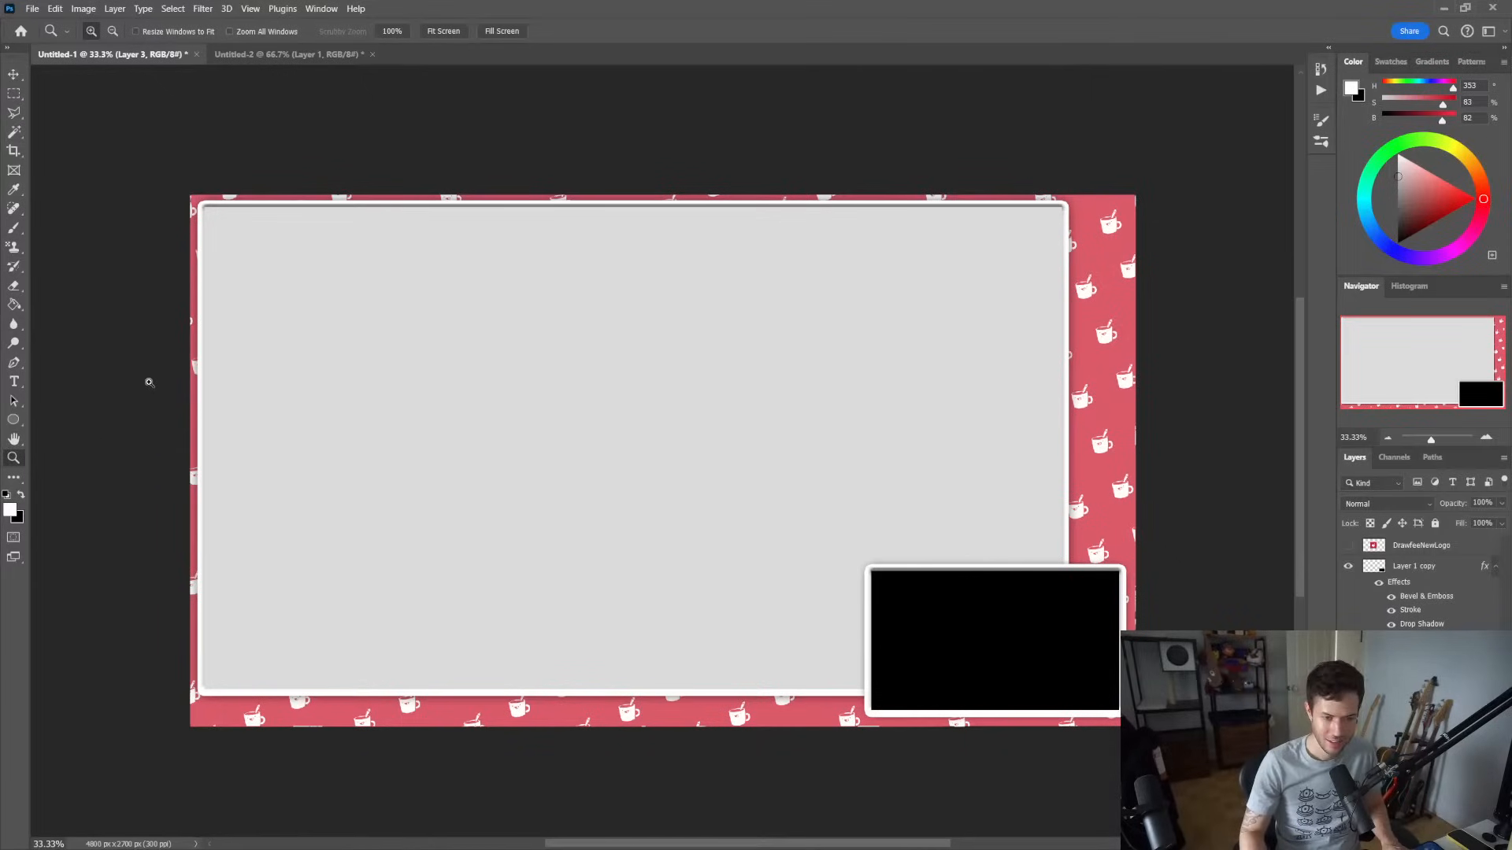
key("g")
key("shift+g")
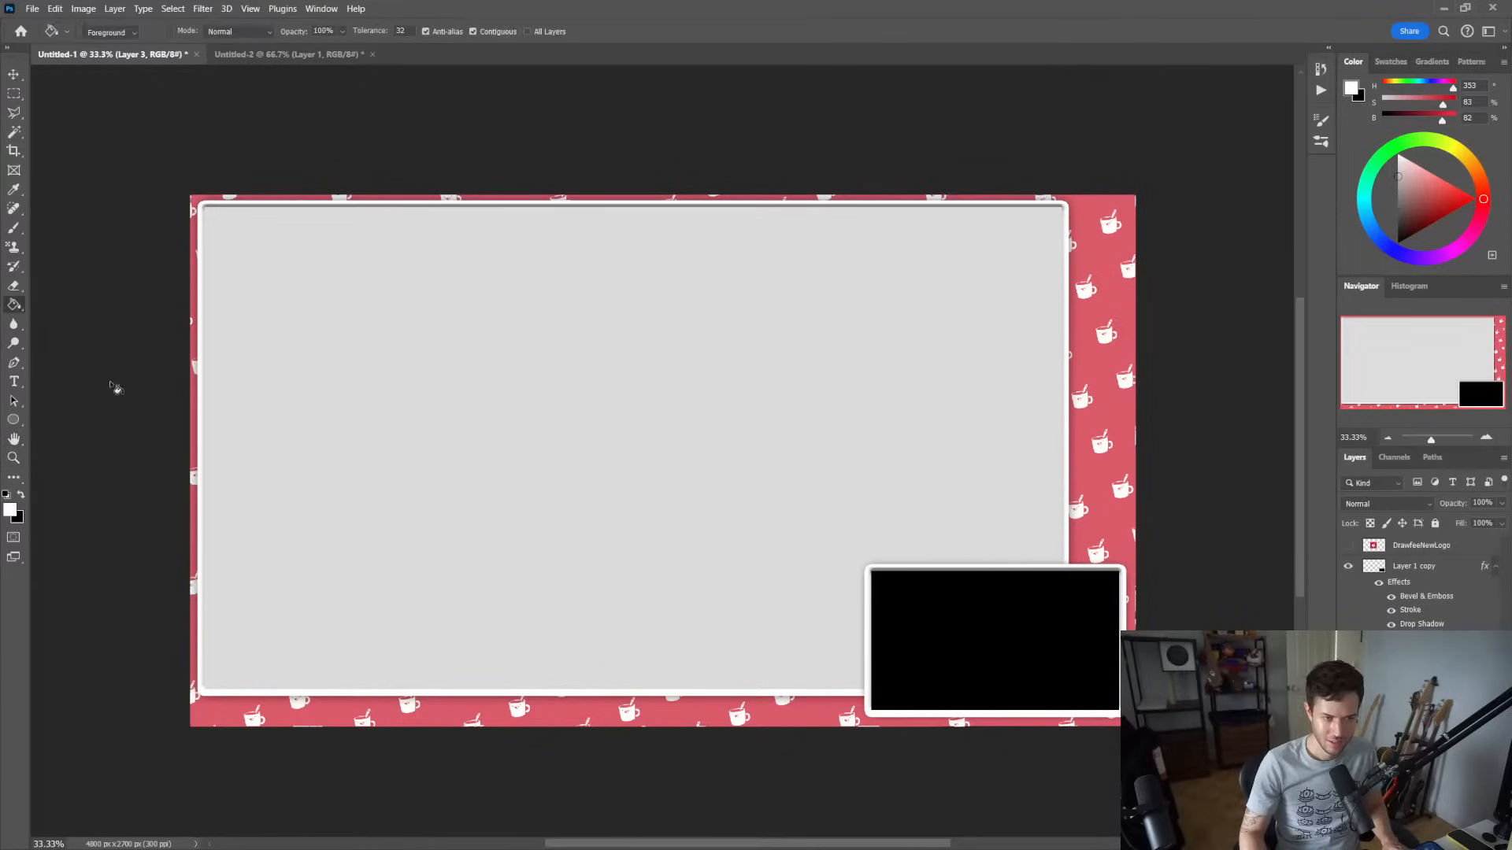
right_click(14, 304)
left_click(65, 310)
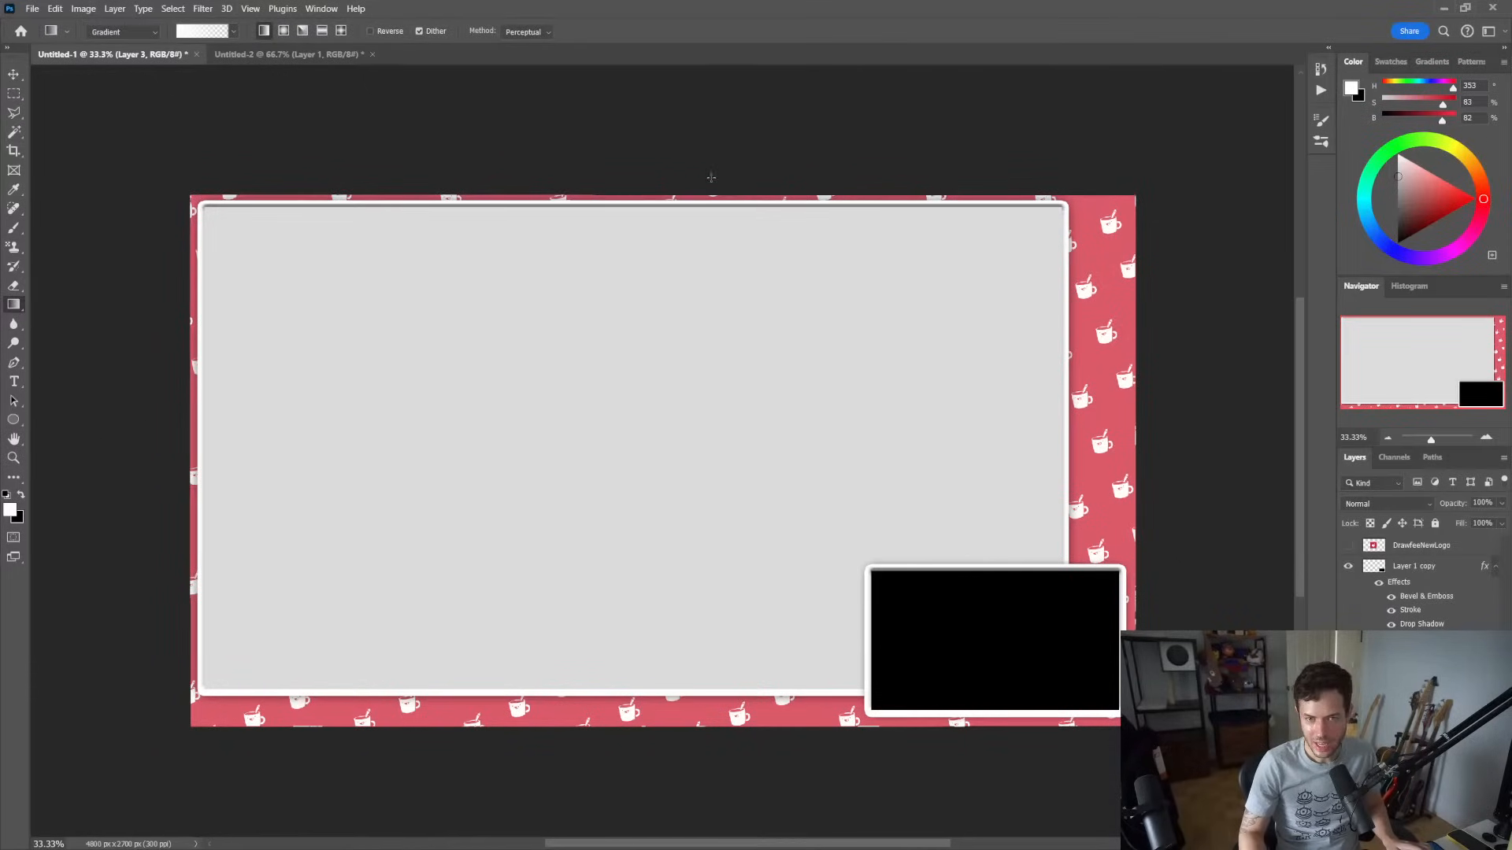
left_click_drag(694, 183, 688, 752)
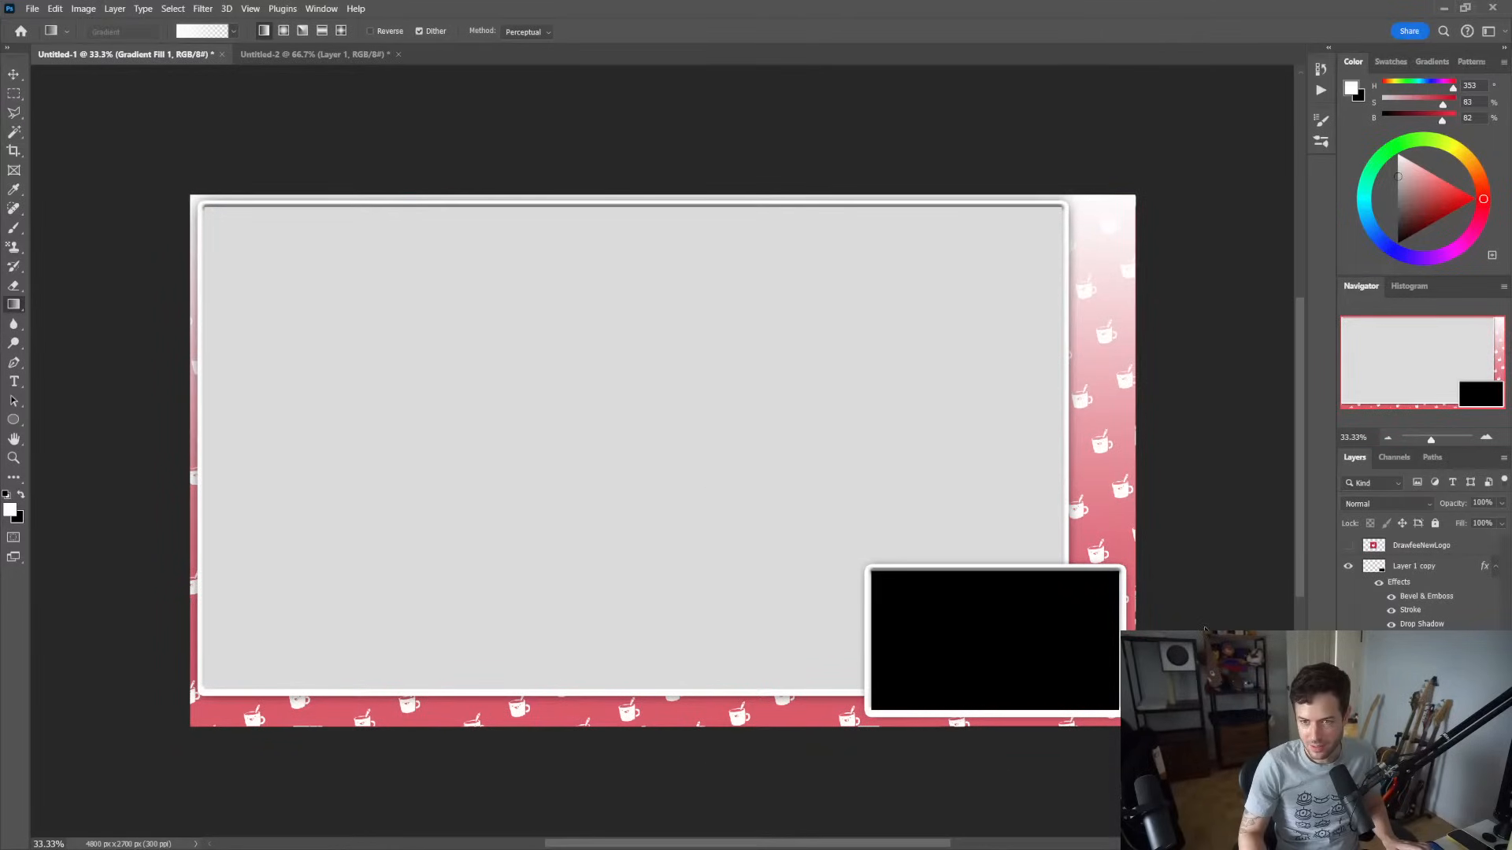
key("ctrl+z")
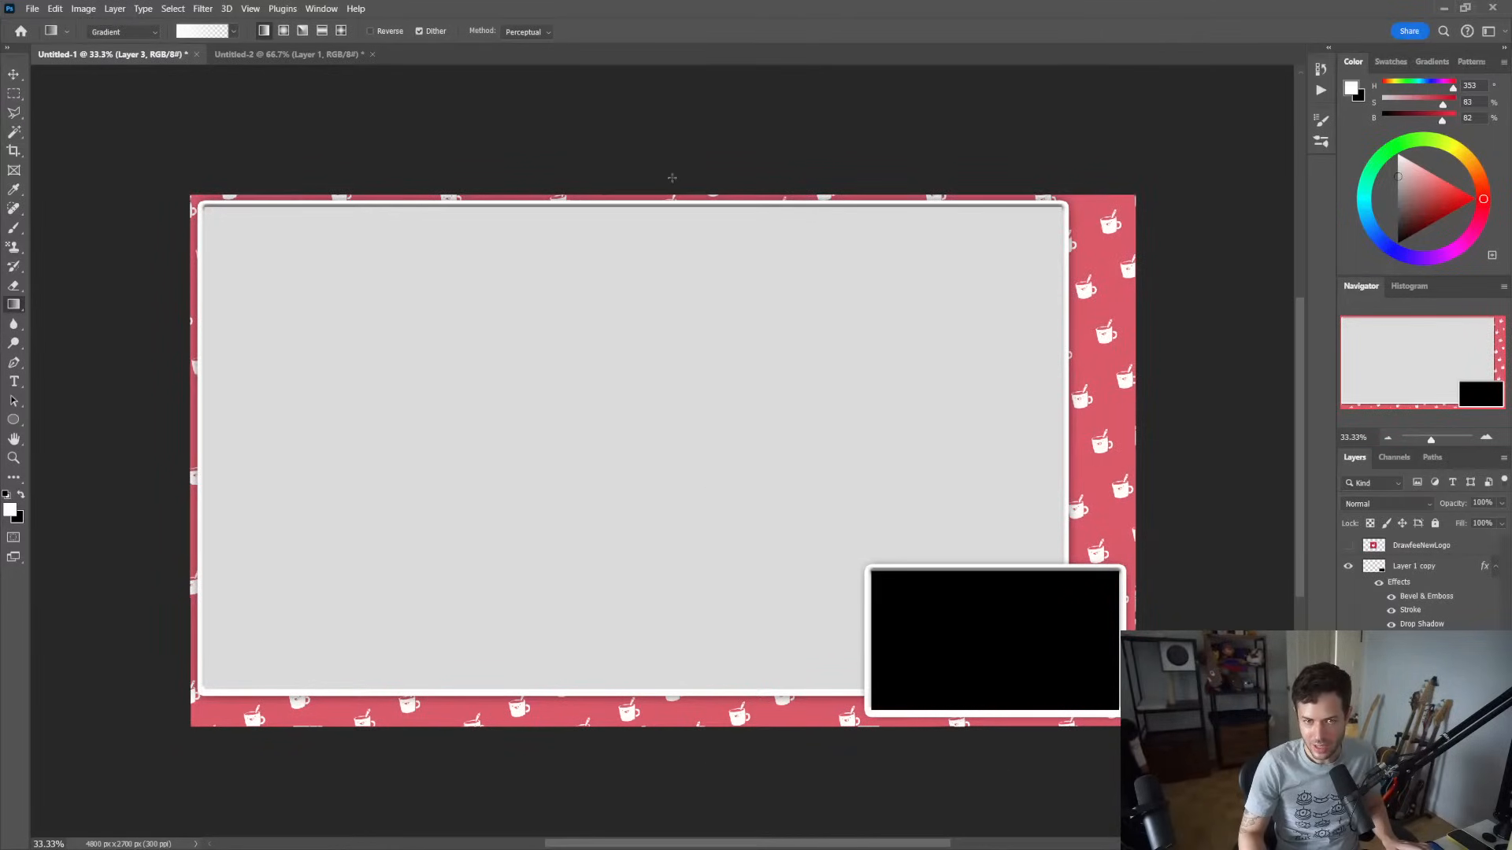
left_click_drag(671, 186, 667, 756)
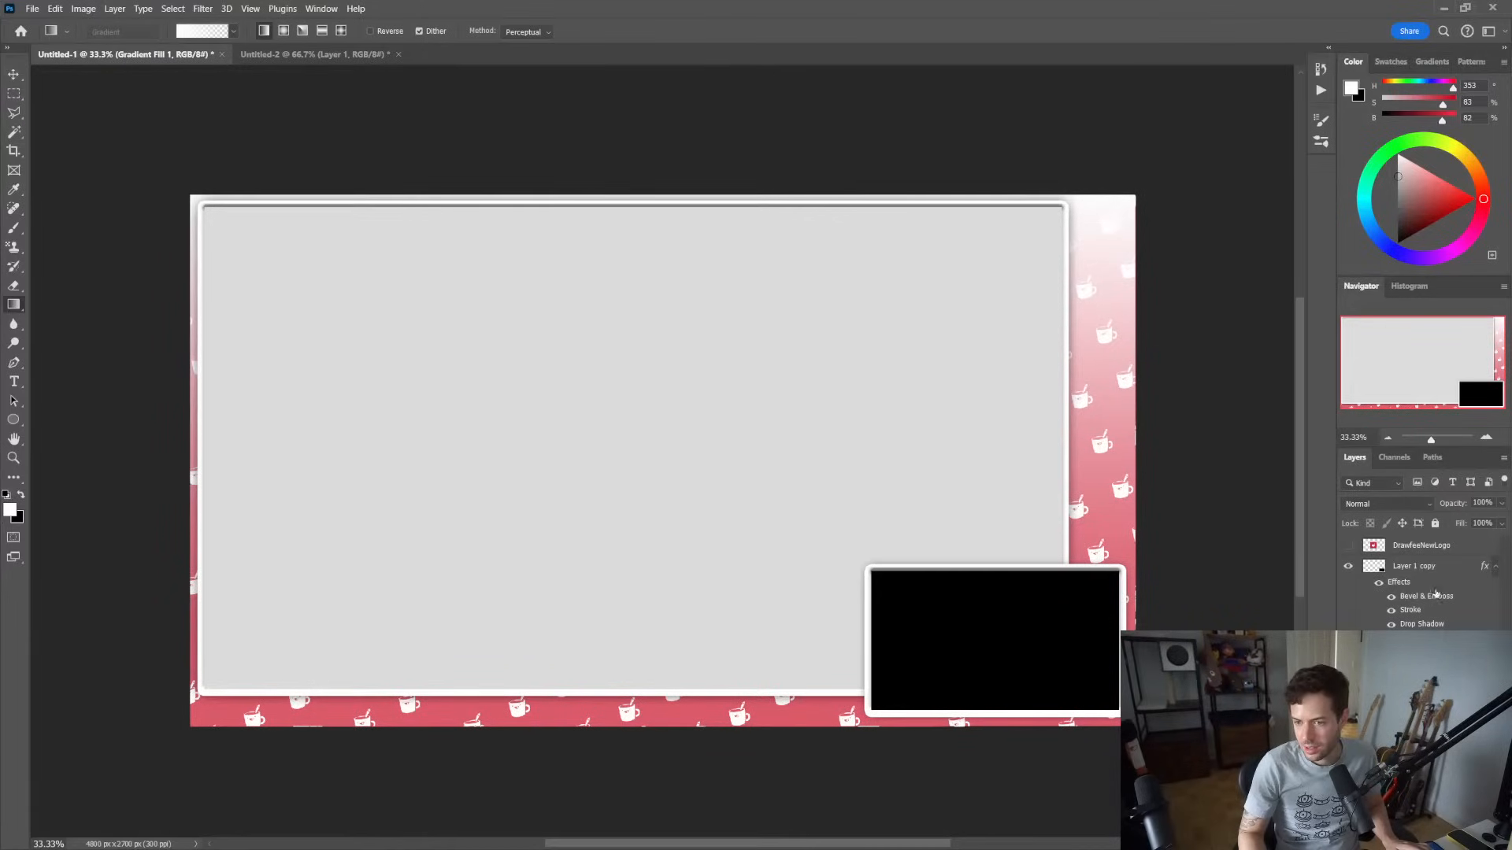
Set the white gradient layer's blend mode to Soft Light and rasterize the layer
left_click(1430, 504)
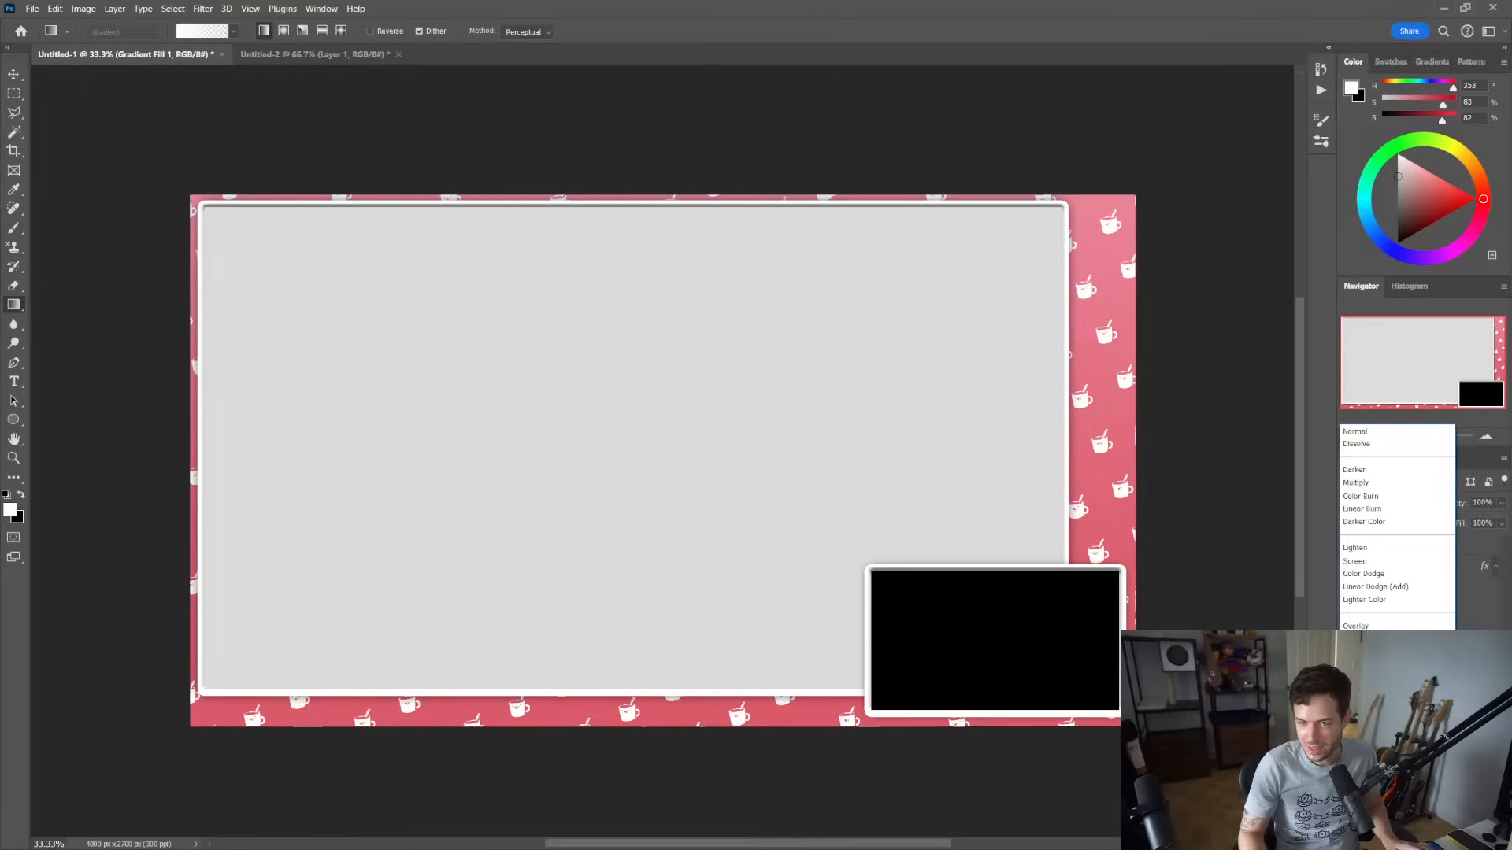
left_click(1356, 639)
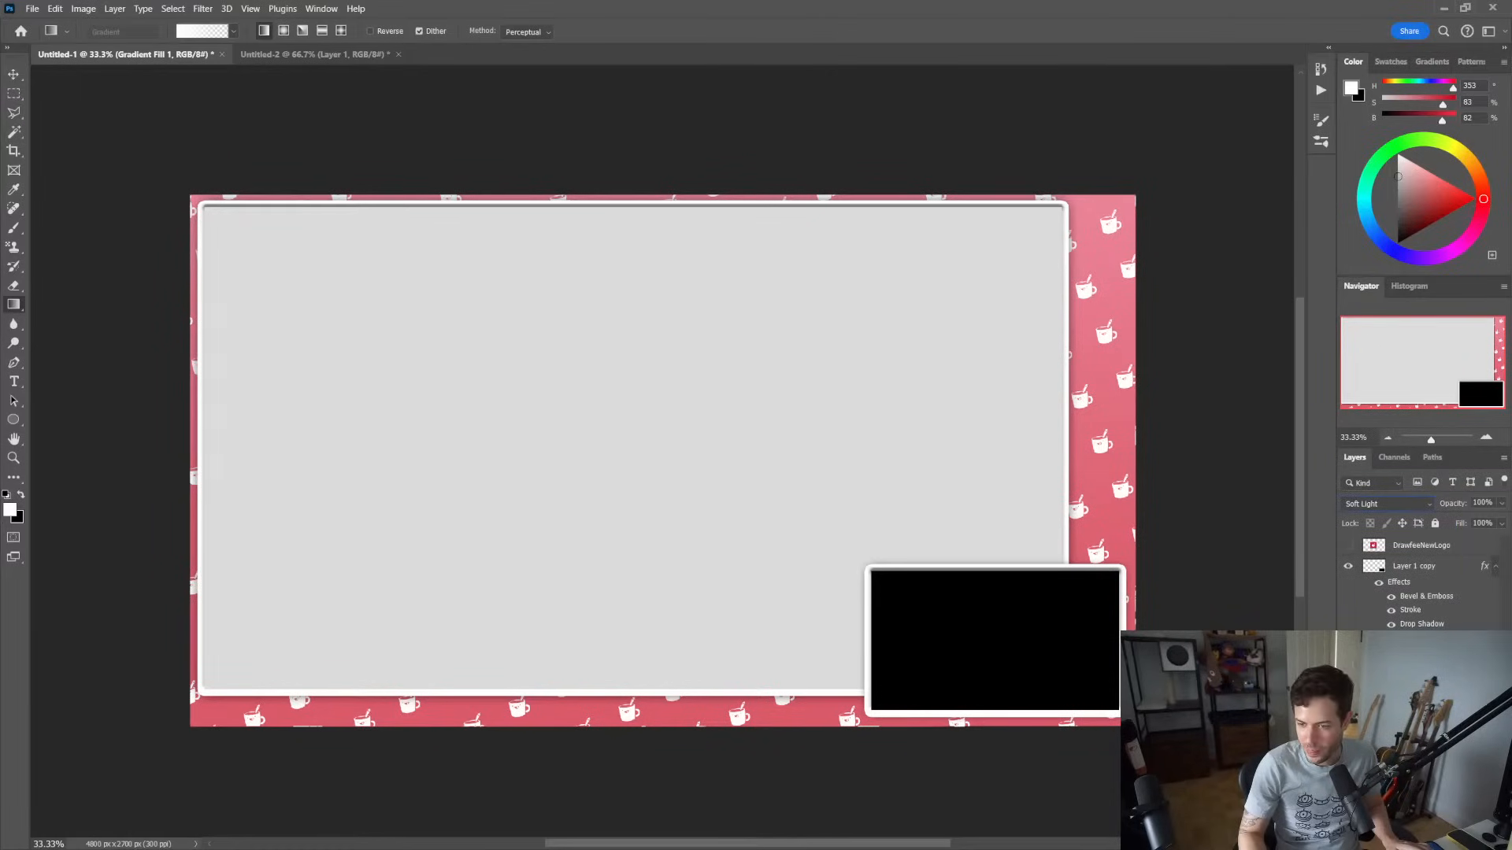
right_click(1448, 719)
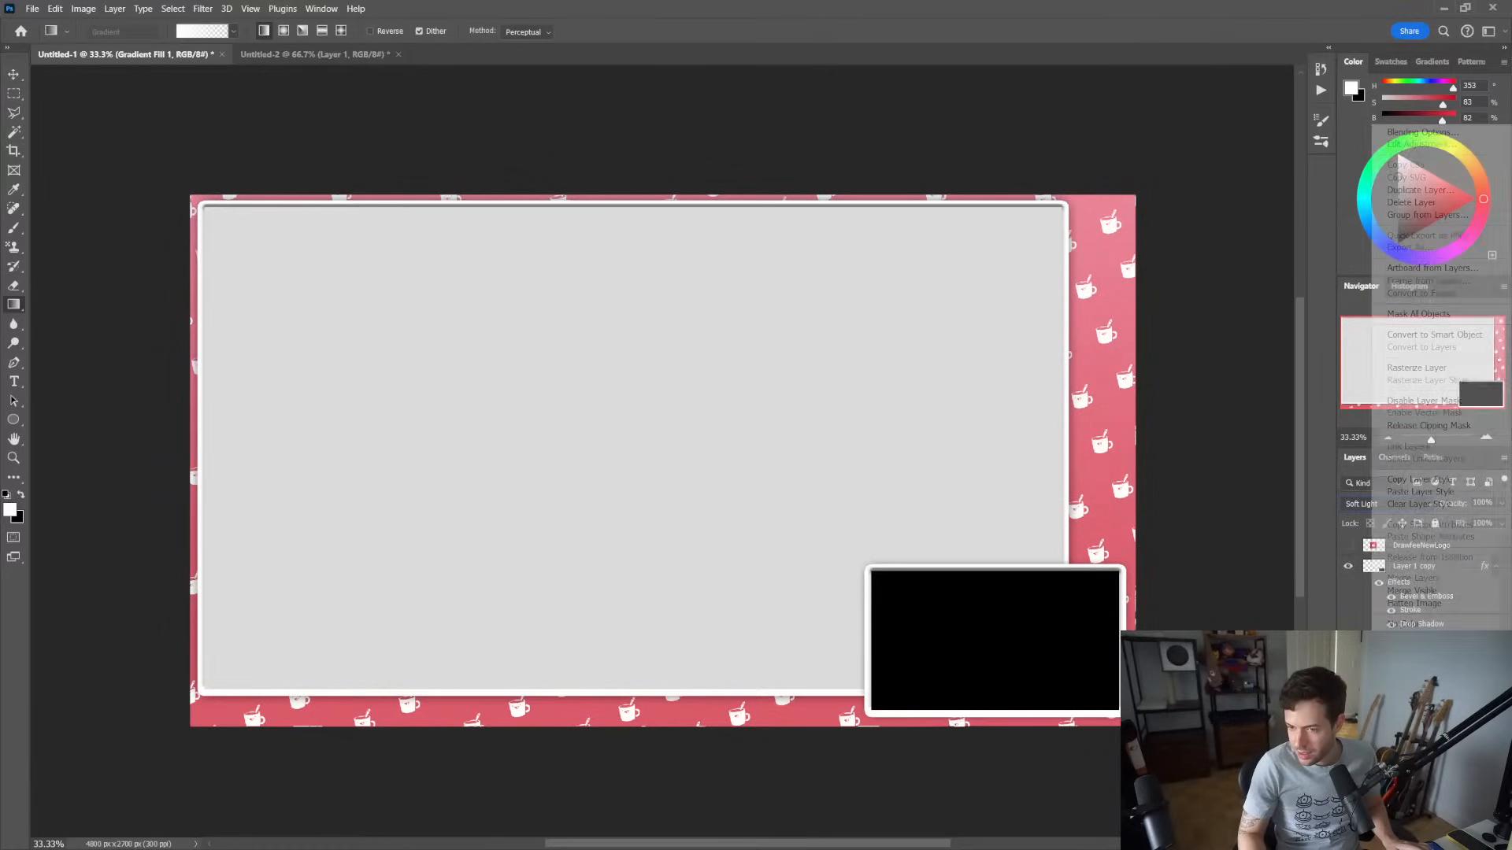
left_click(1417, 368)
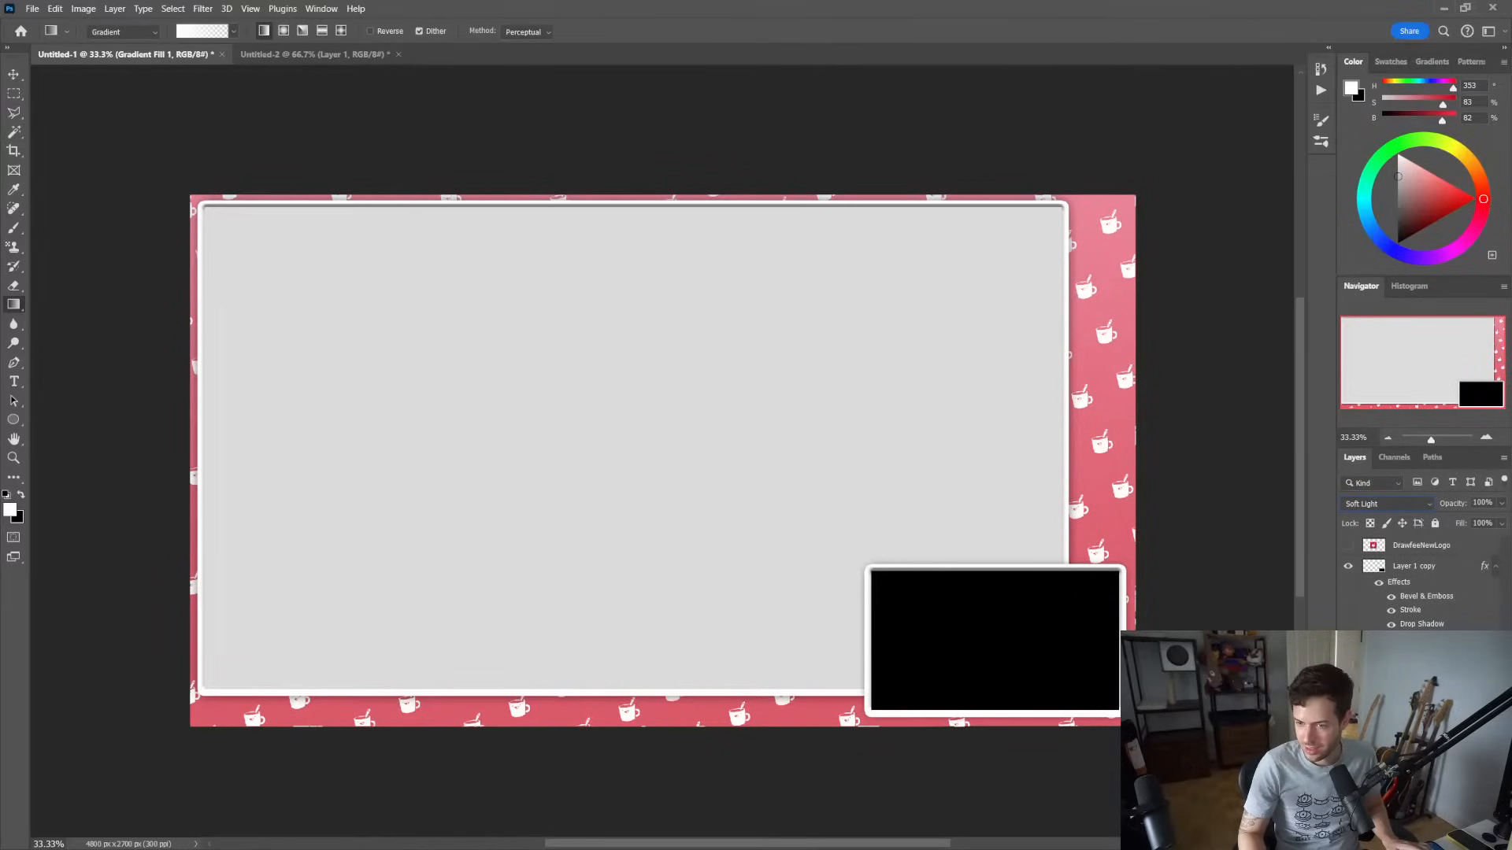
Add another layer above the mug pattern and draw a short black-to-transparent gradient upward from the canvas's lower edge
left_click(1417, 739)
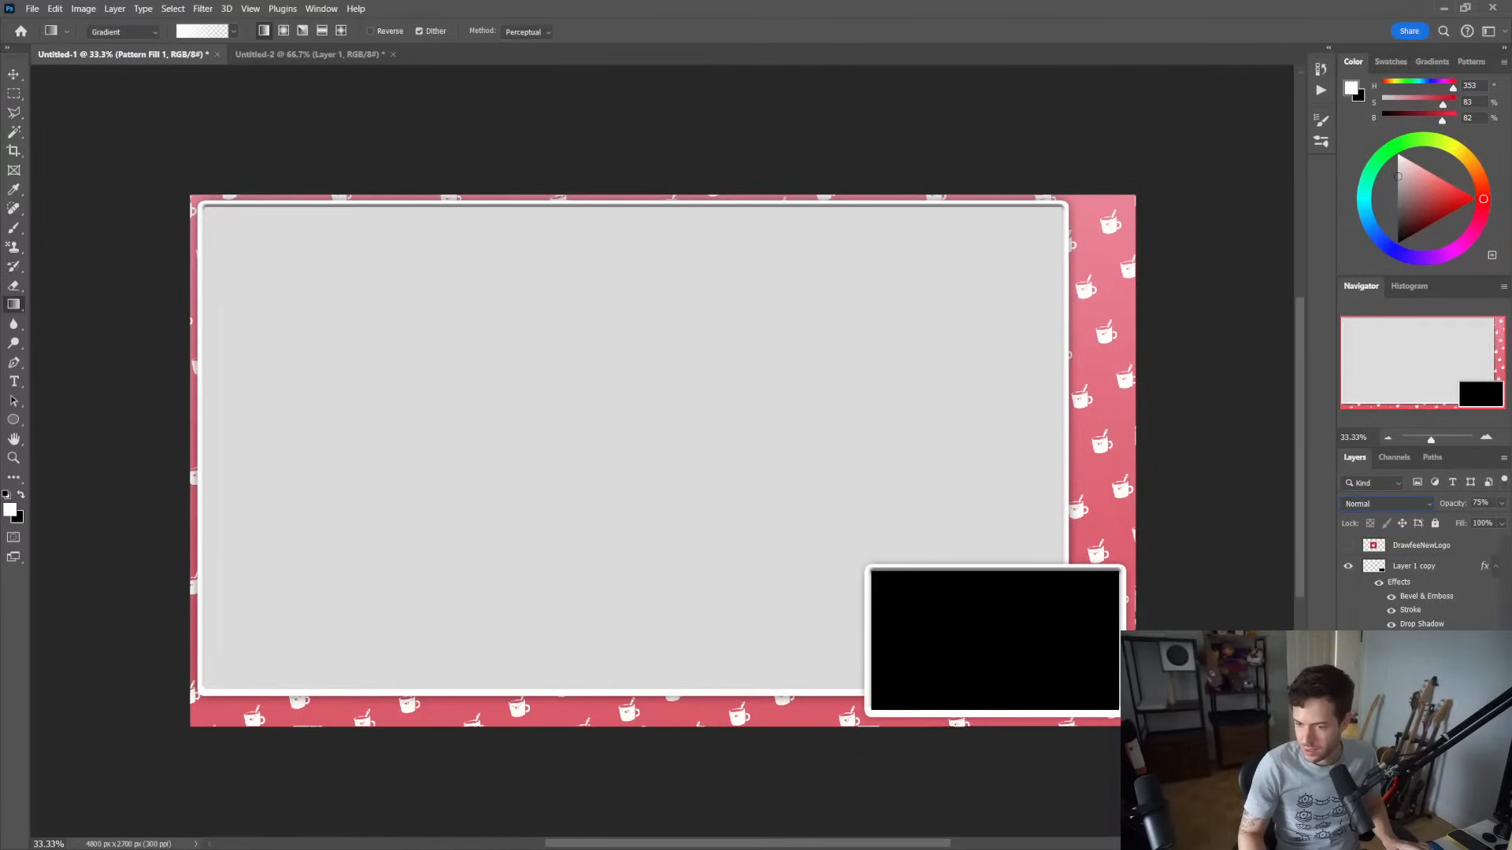
left_click(1464, 842)
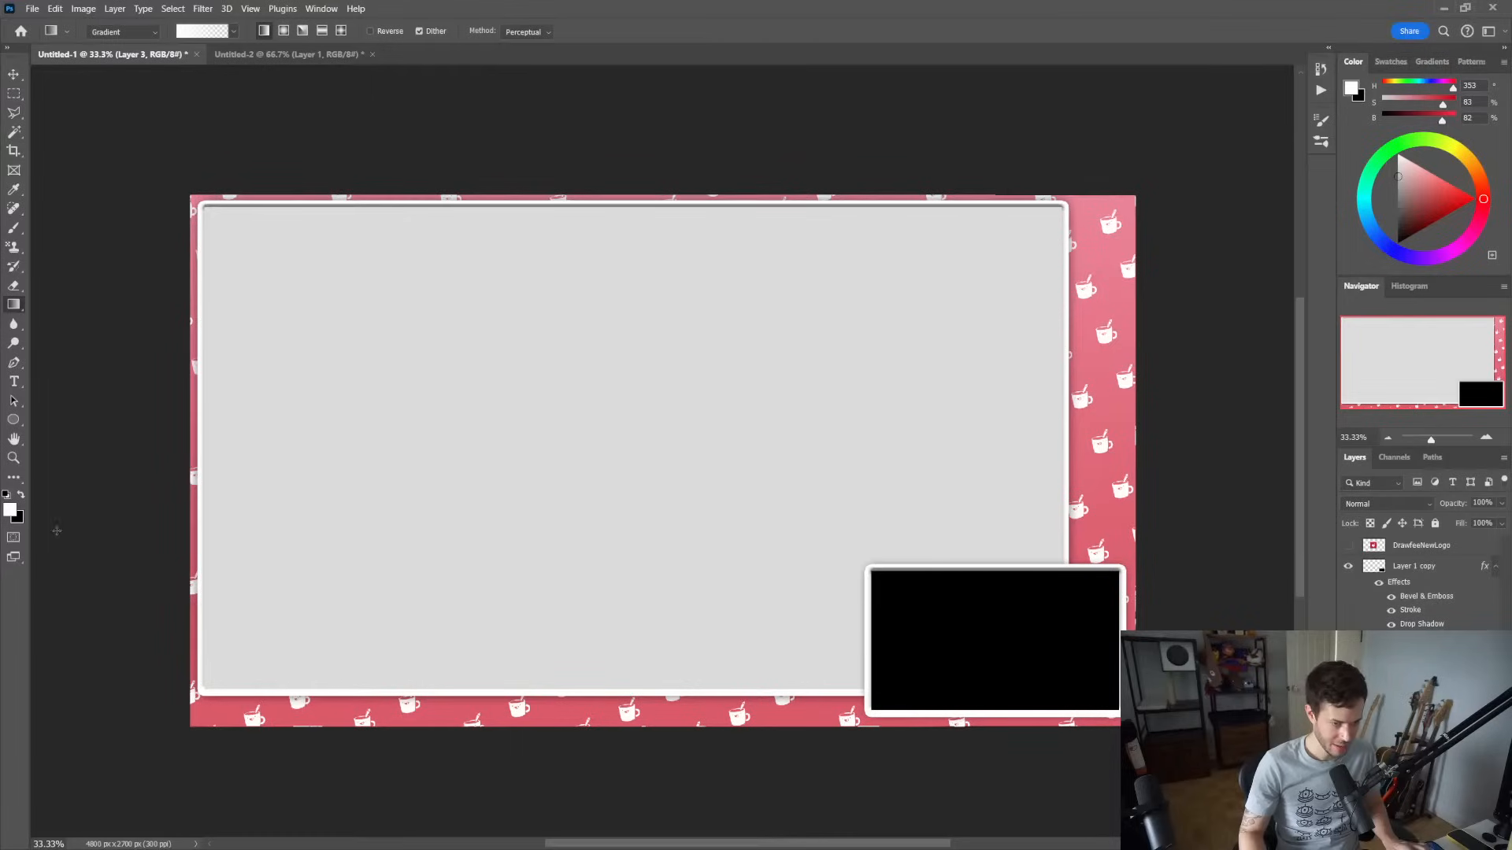
key("x")
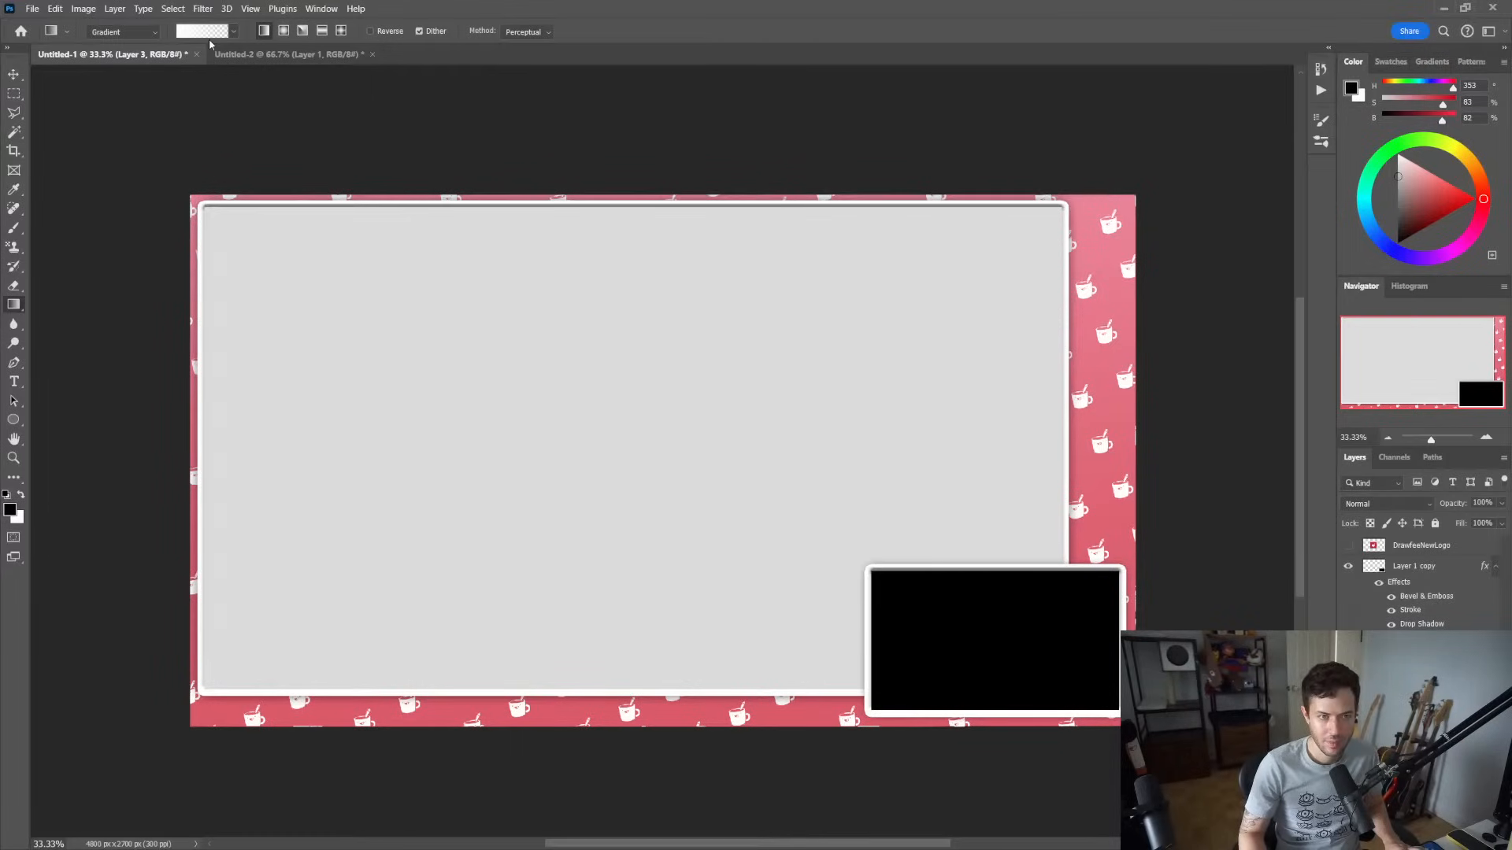
left_click(232, 31)
left_click(174, 92)
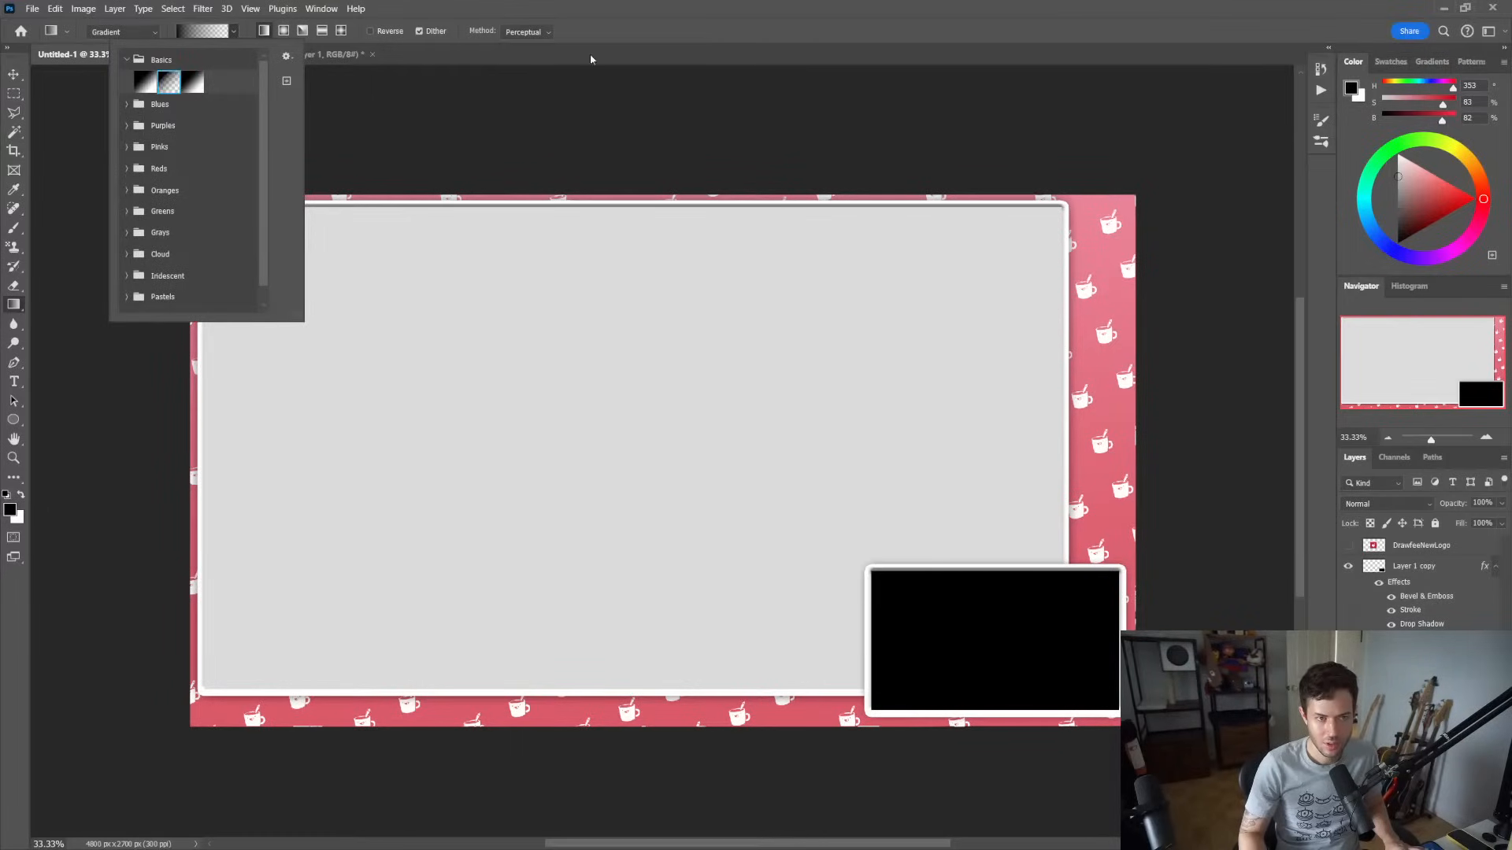
left_click(626, 736)
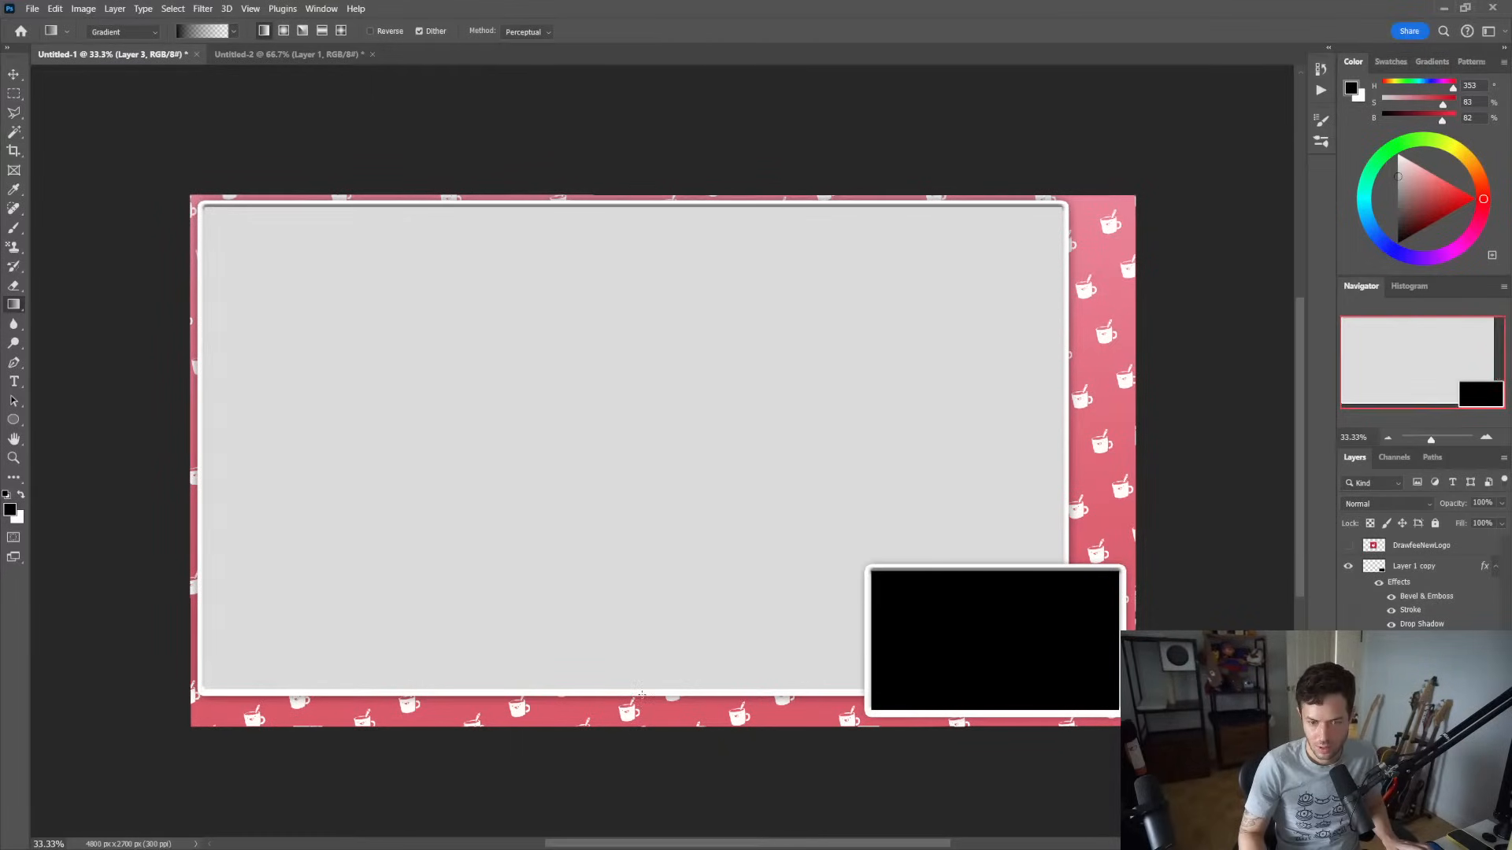
left_click_drag(637, 736, 641, 658)
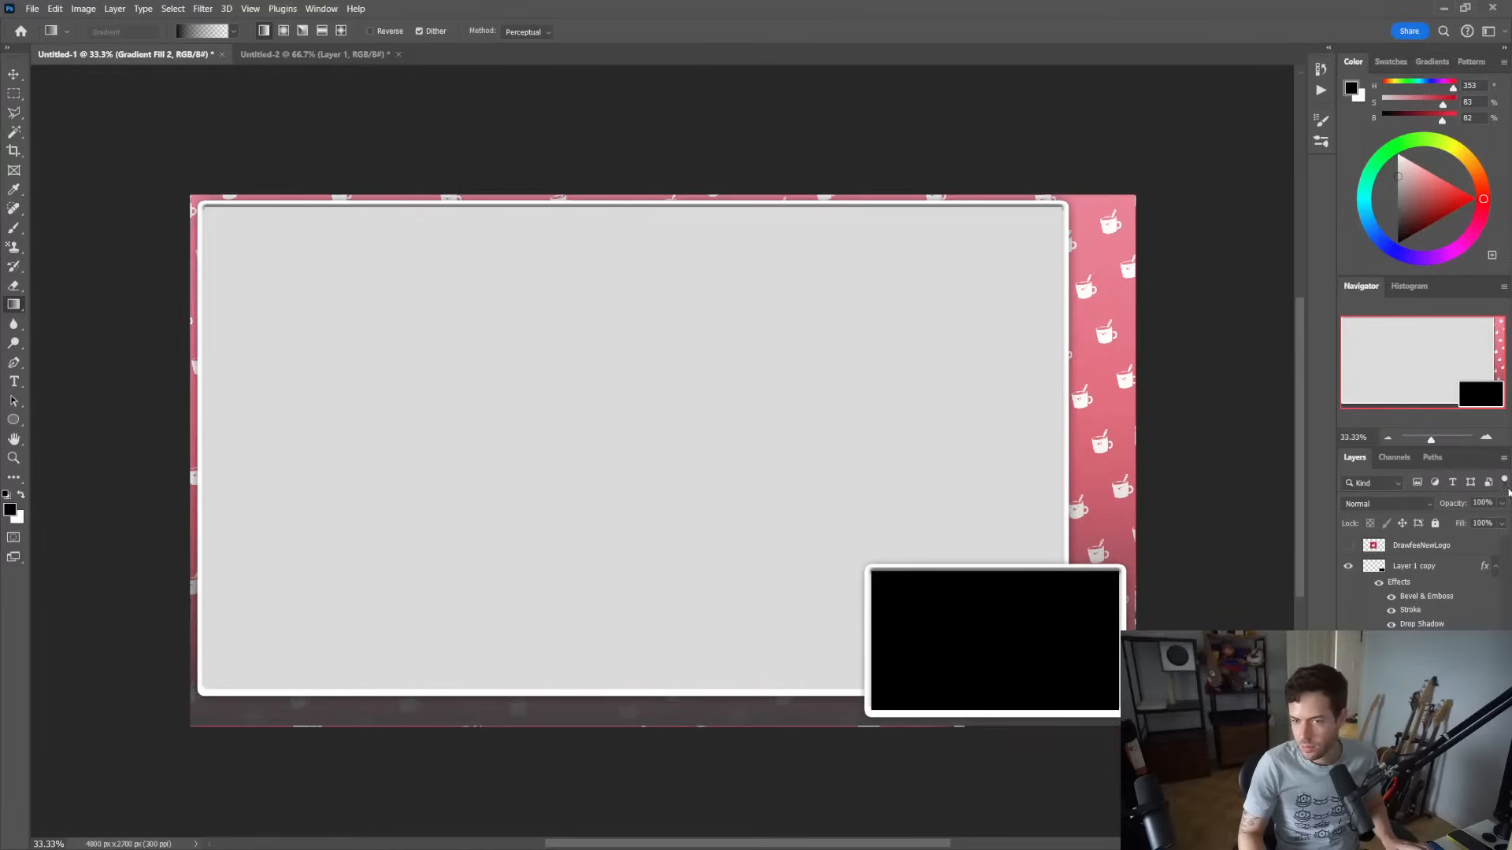
Set the black gradient layer's blend mode to Multiply and lower its opacity to 21%
left_click(1402, 504)
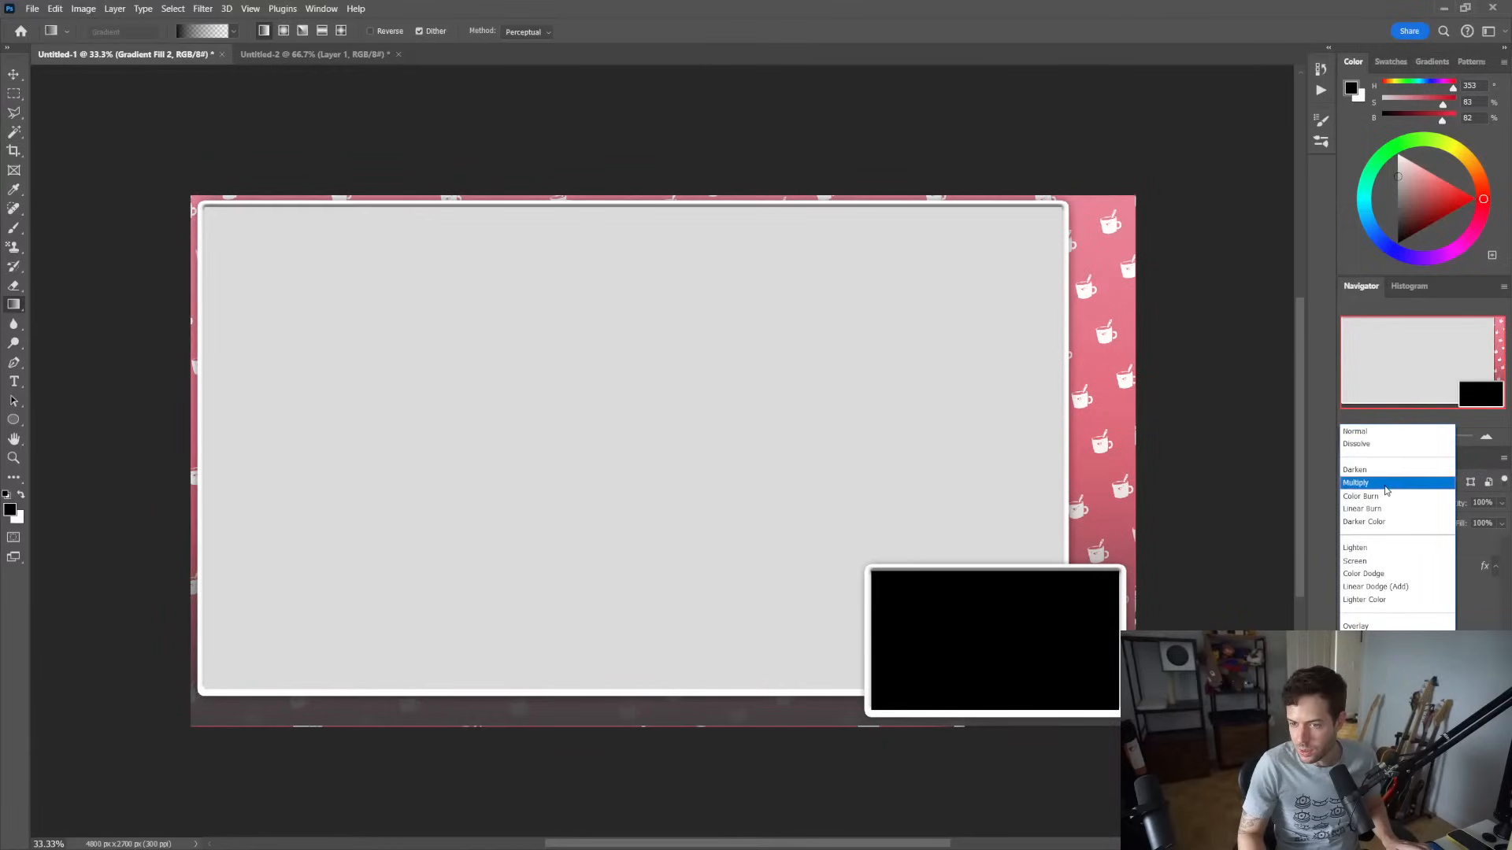
left_click(1408, 483)
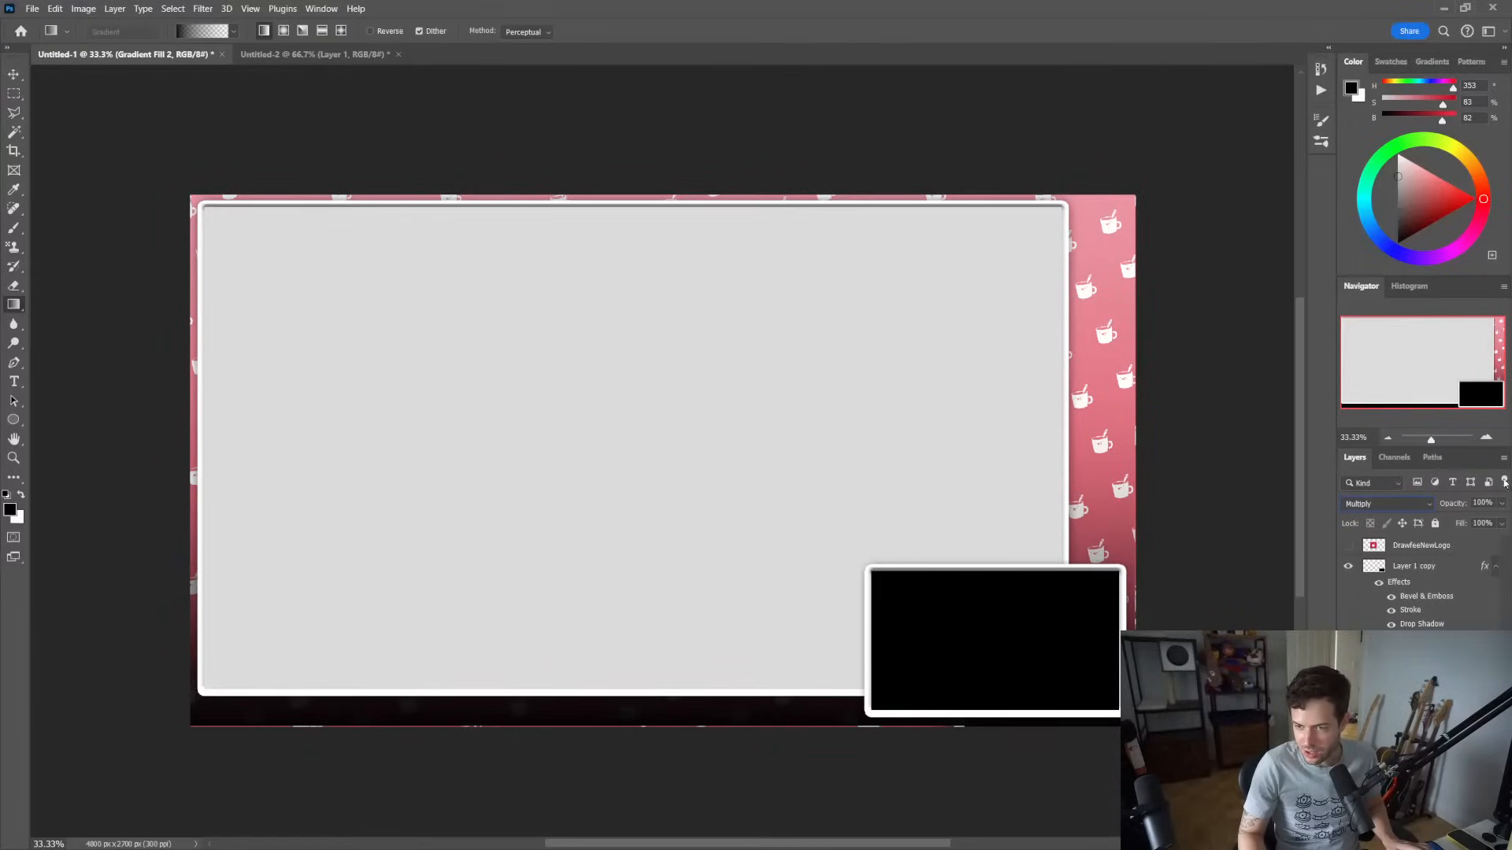
left_click_drag(1449, 504, 1402, 510)
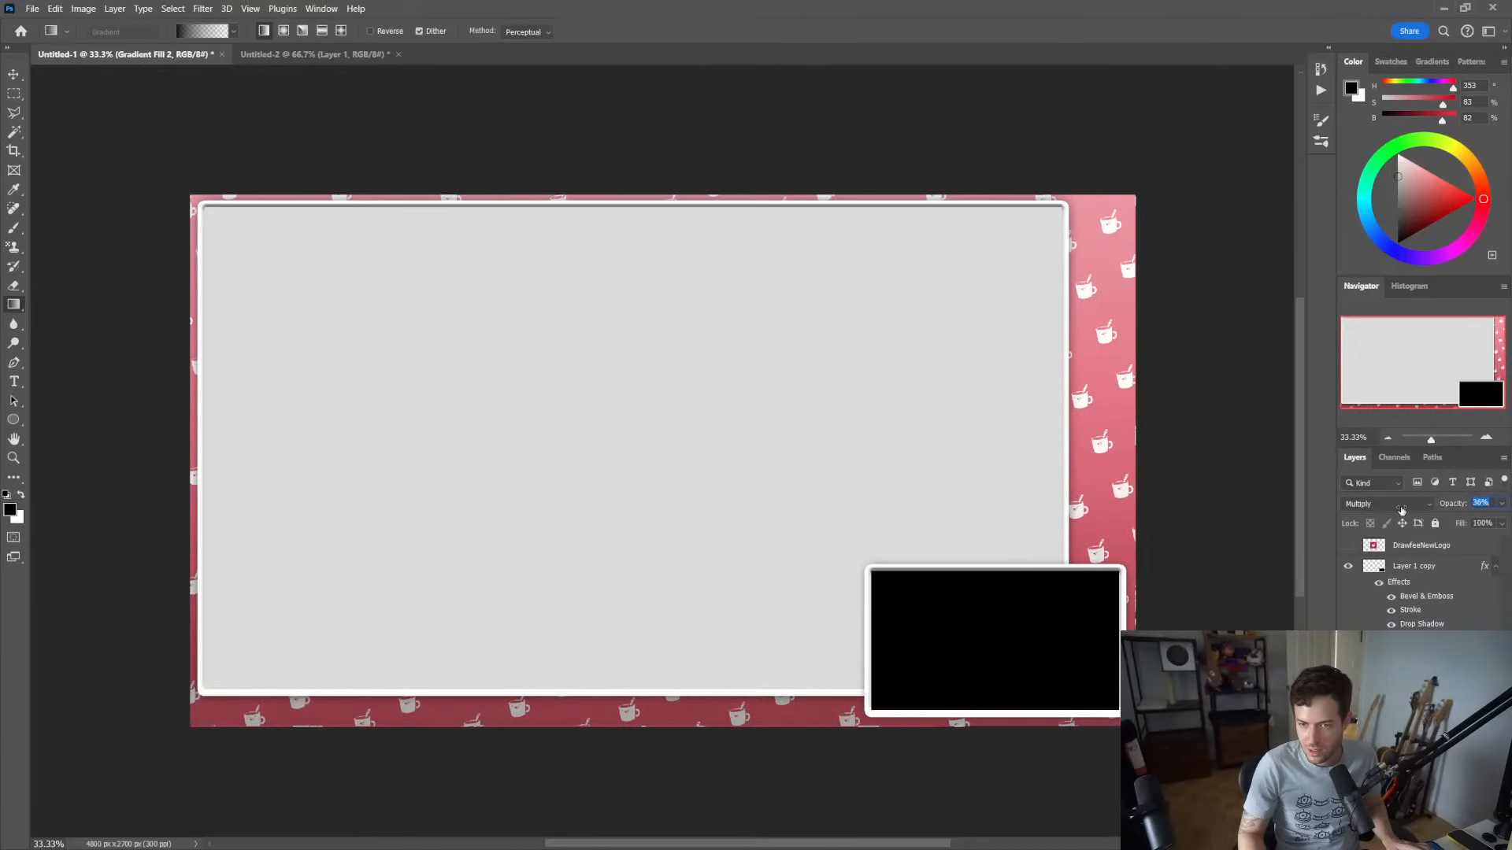
left_click_drag(1401, 510, 1387, 515)
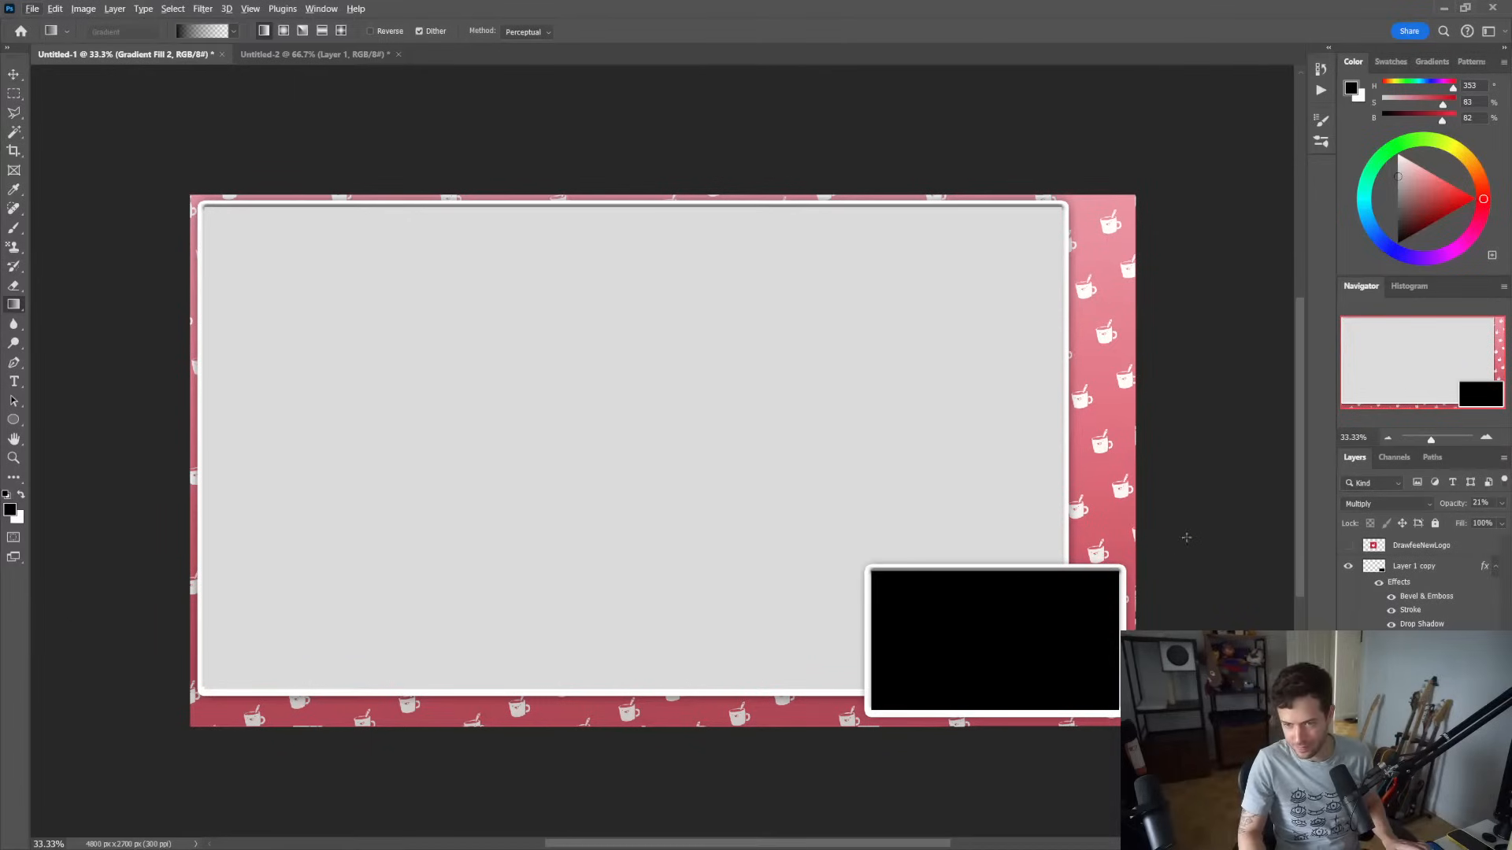
Examine the shaded overlay as a whole and up close along the mug pattern's edges and the panel borders
key("z")
left_click(545, 481)
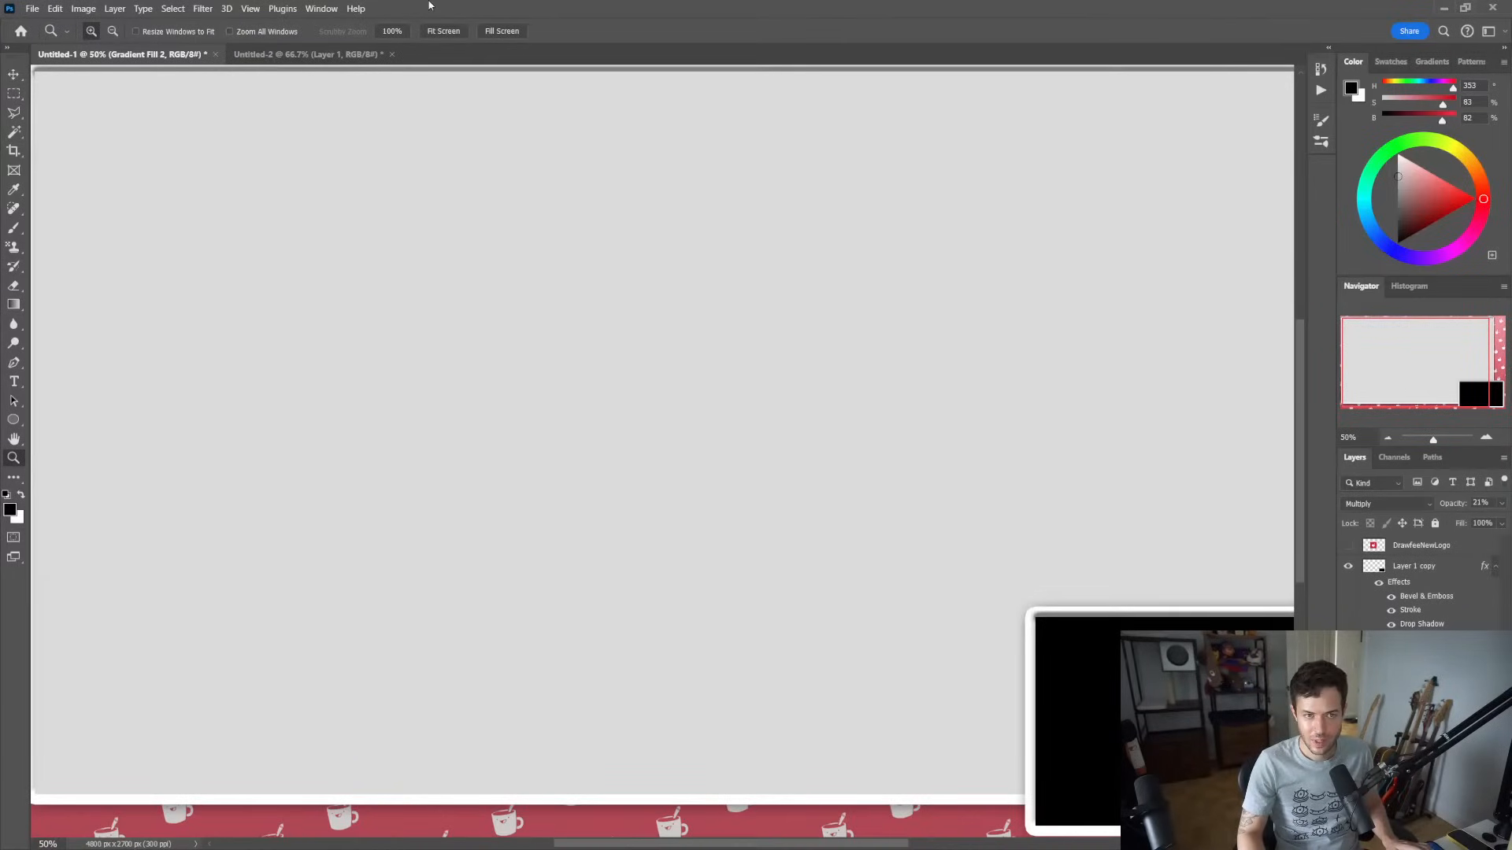
left_click(441, 31)
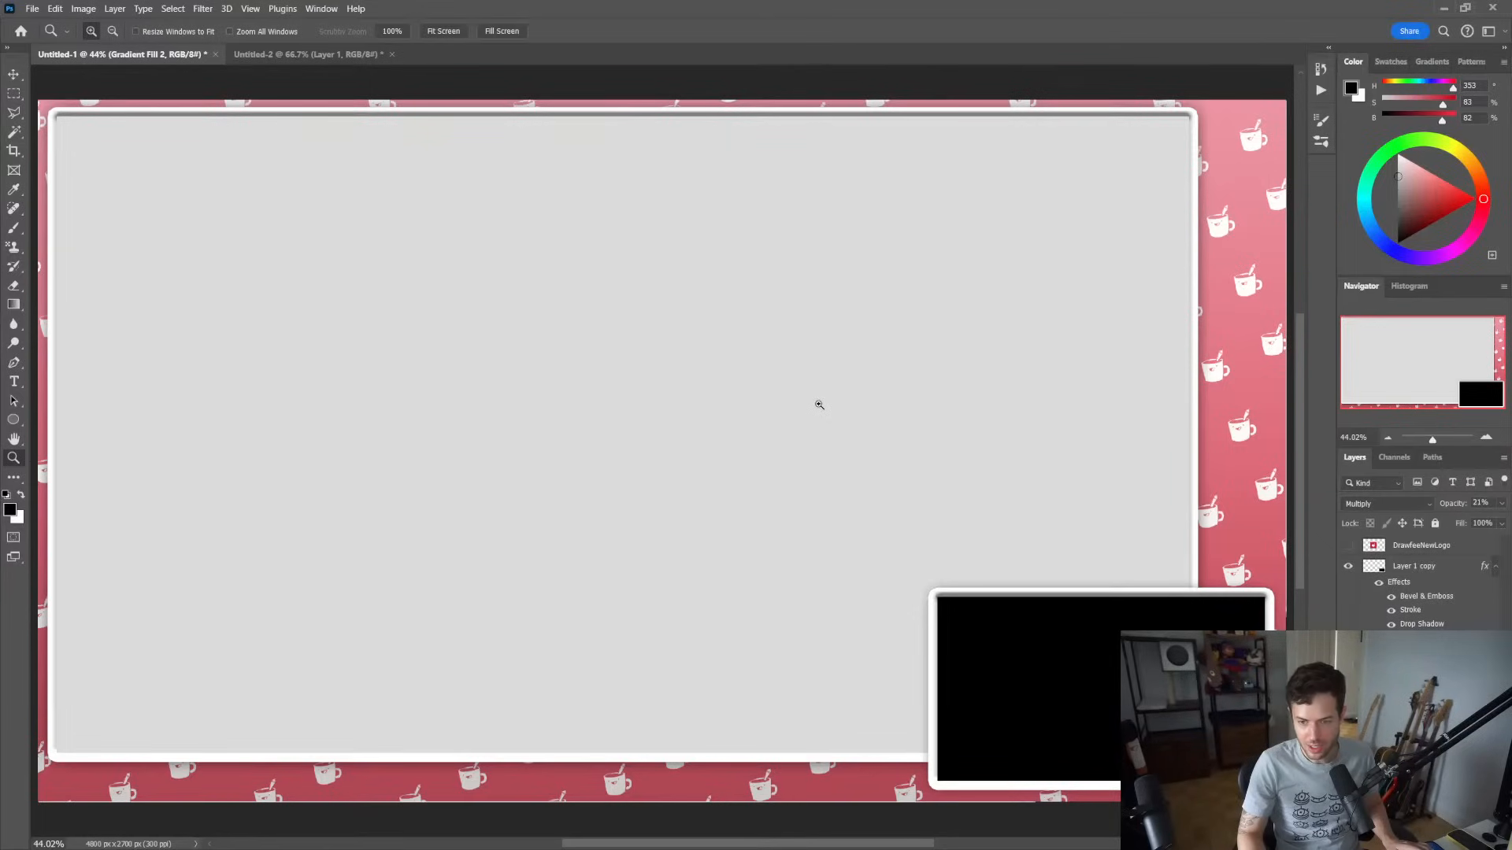
left_click(821, 481, "alt")
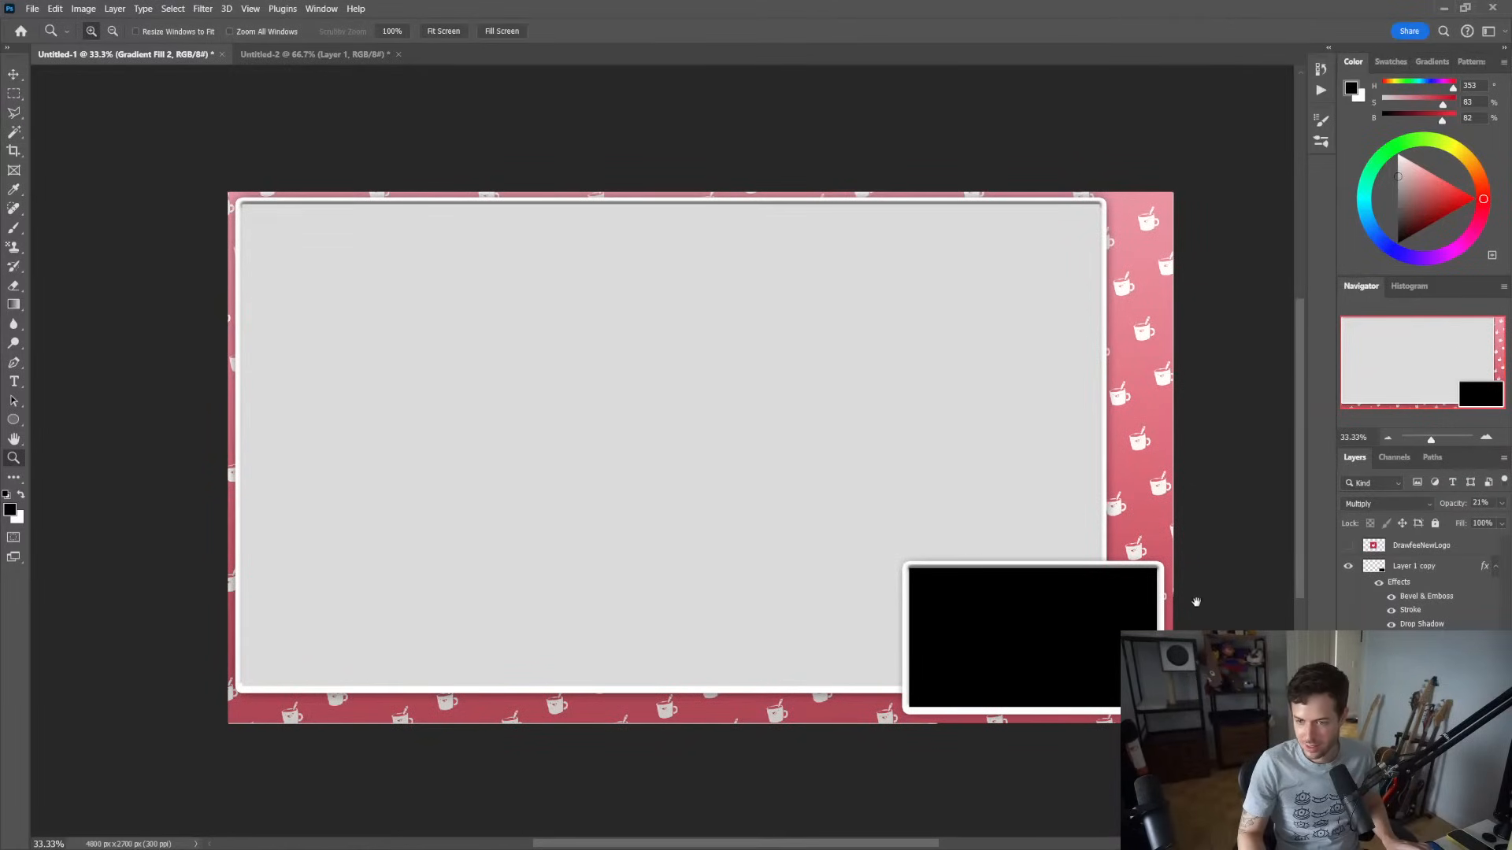
left_click_drag(1217, 600, 1167, 575)
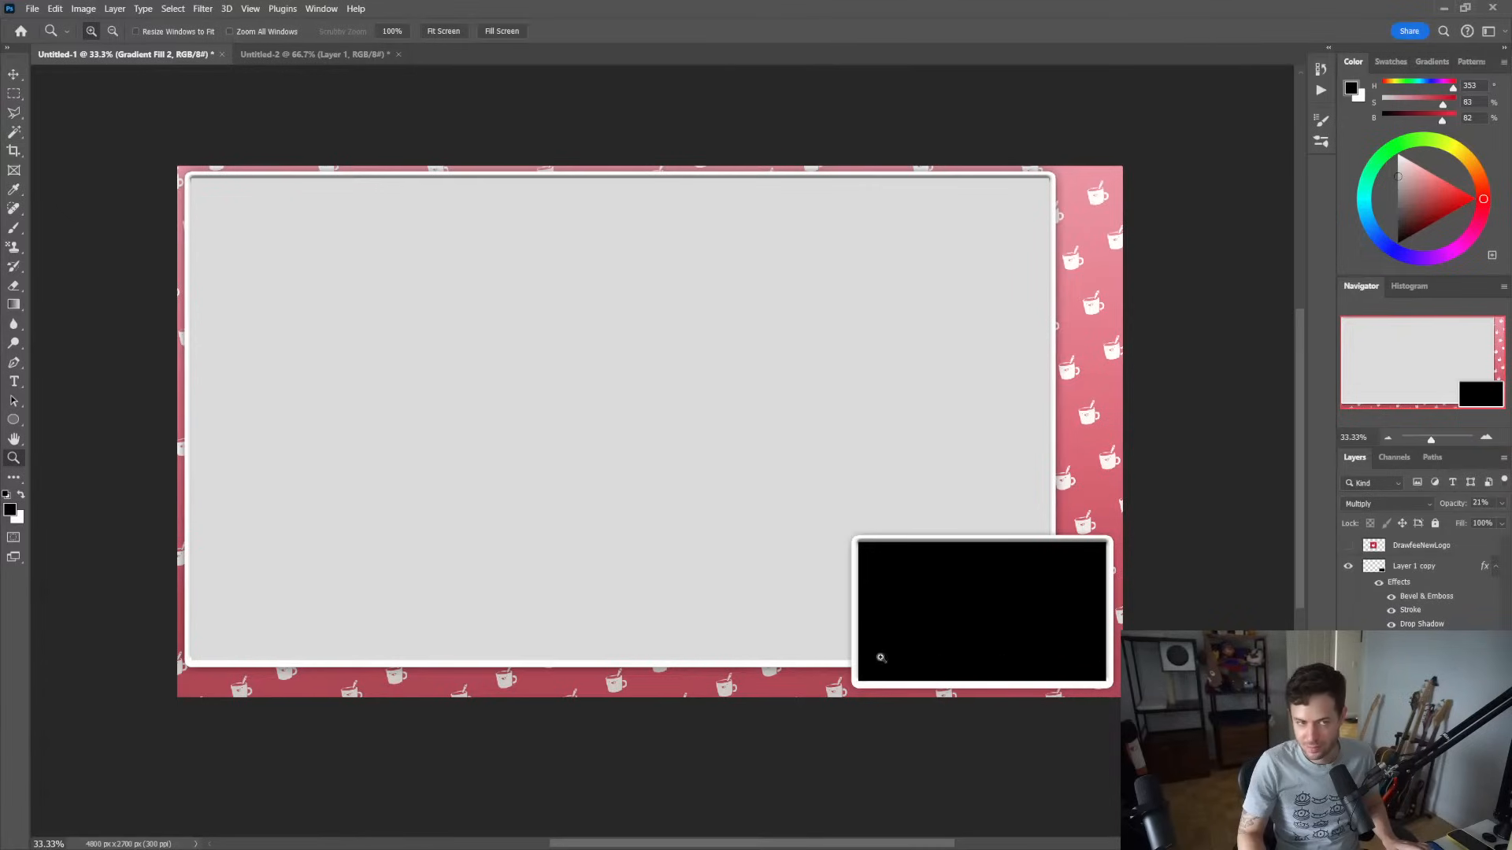
left_click(390, 526)
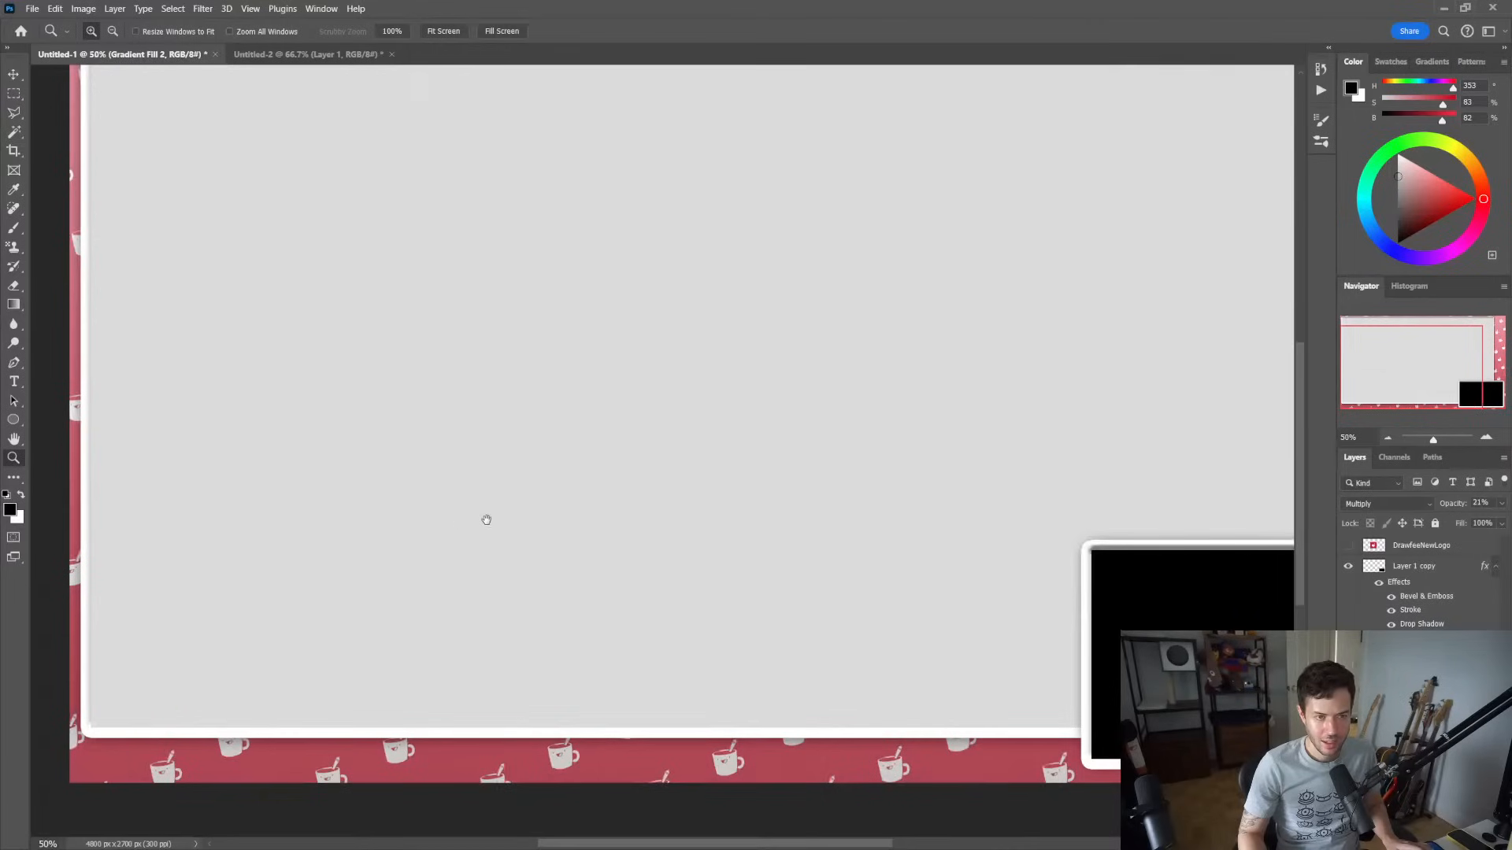
left_click_drag(486, 520, 465, 557)
left_click(466, 557, "alt")
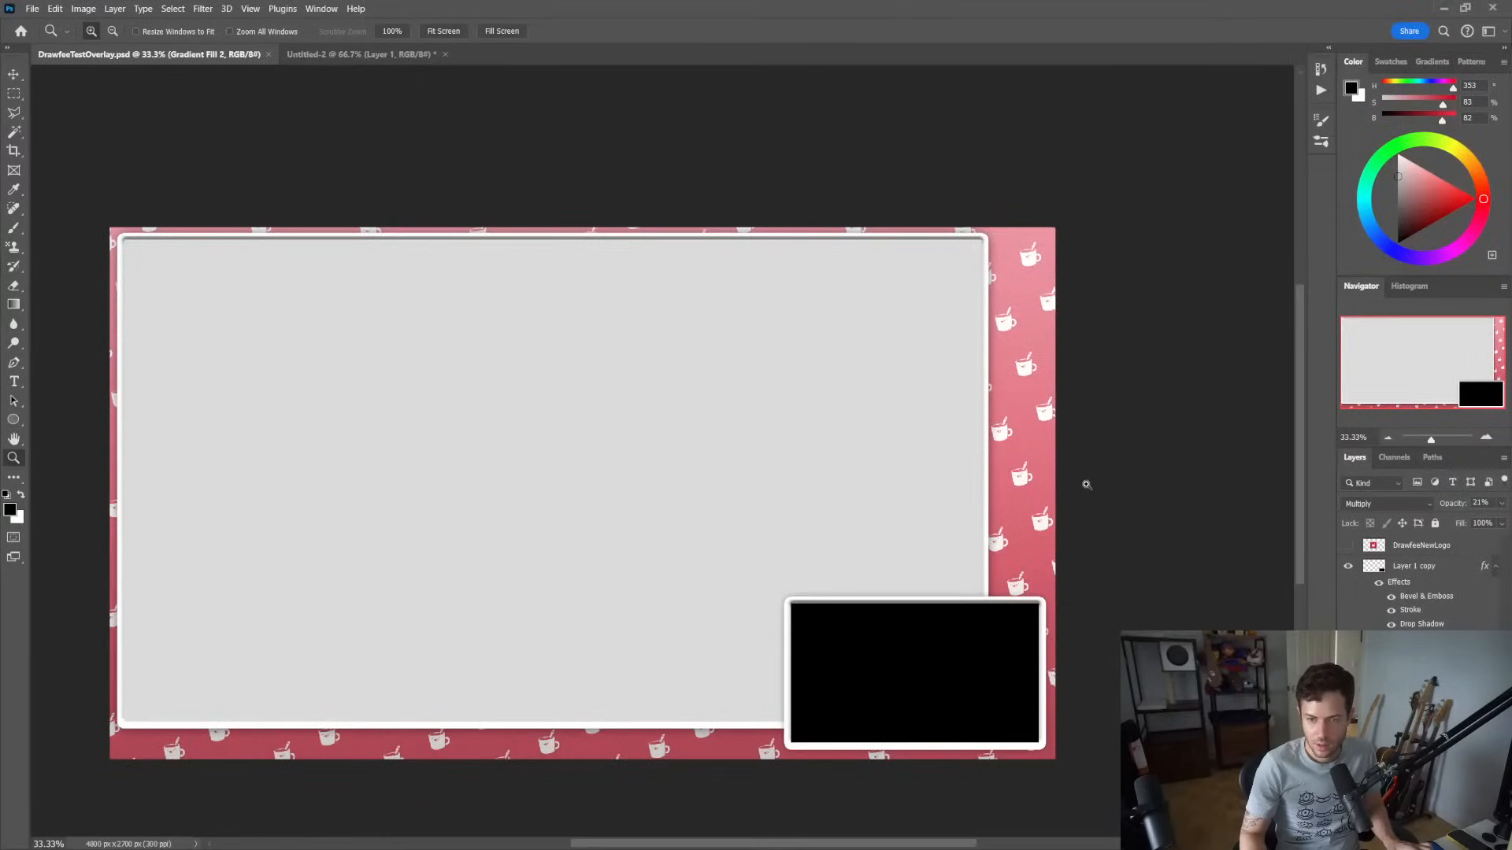
Hide the small black panel and the large grey panel so only the mug pattern background shows
left_click_drag(1087, 483, 1131, 446)
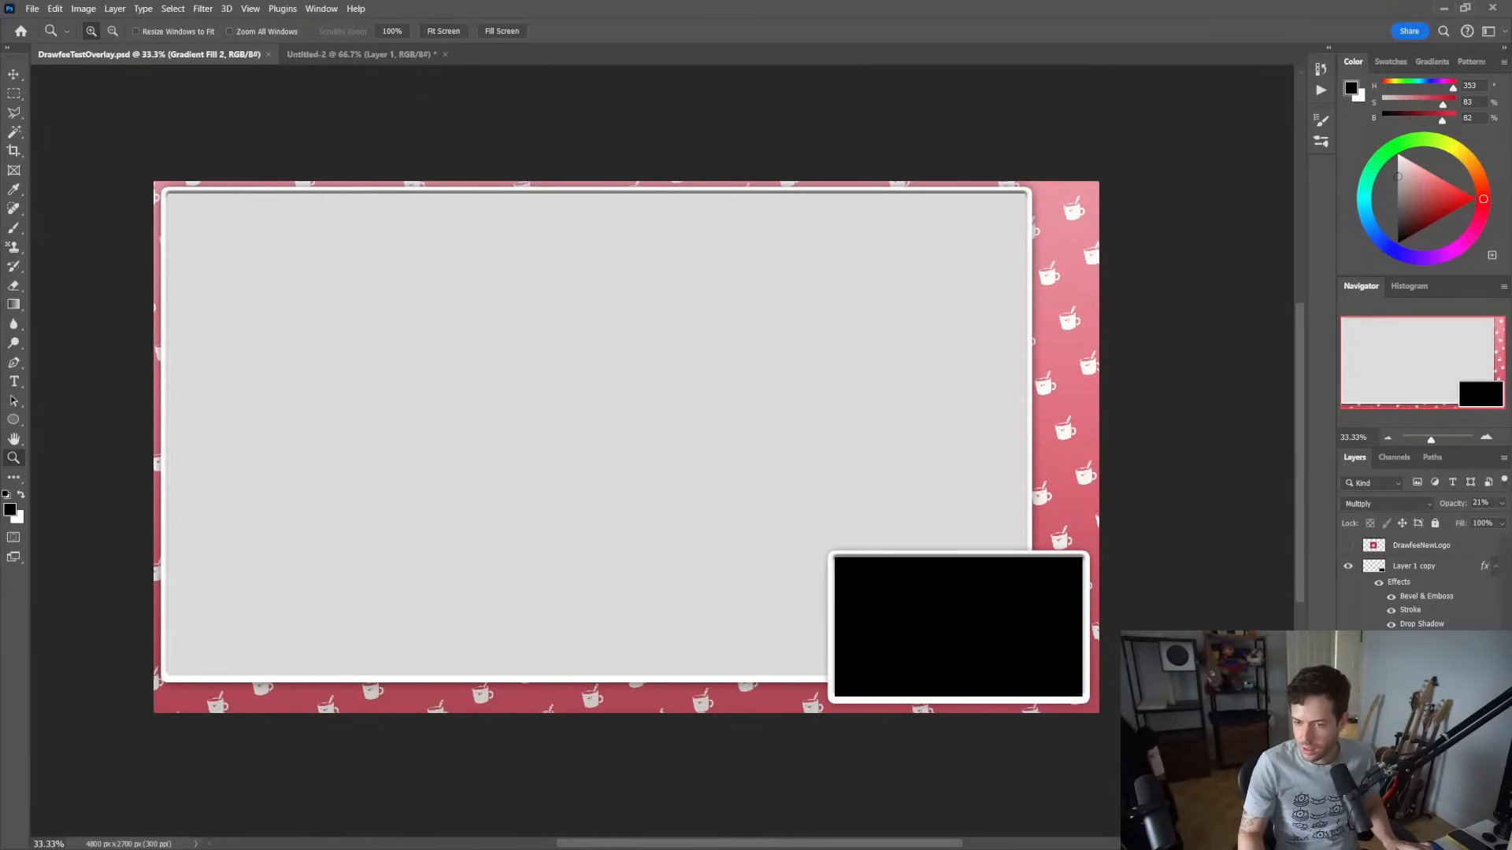
left_click(1349, 566)
left_click(1348, 567)
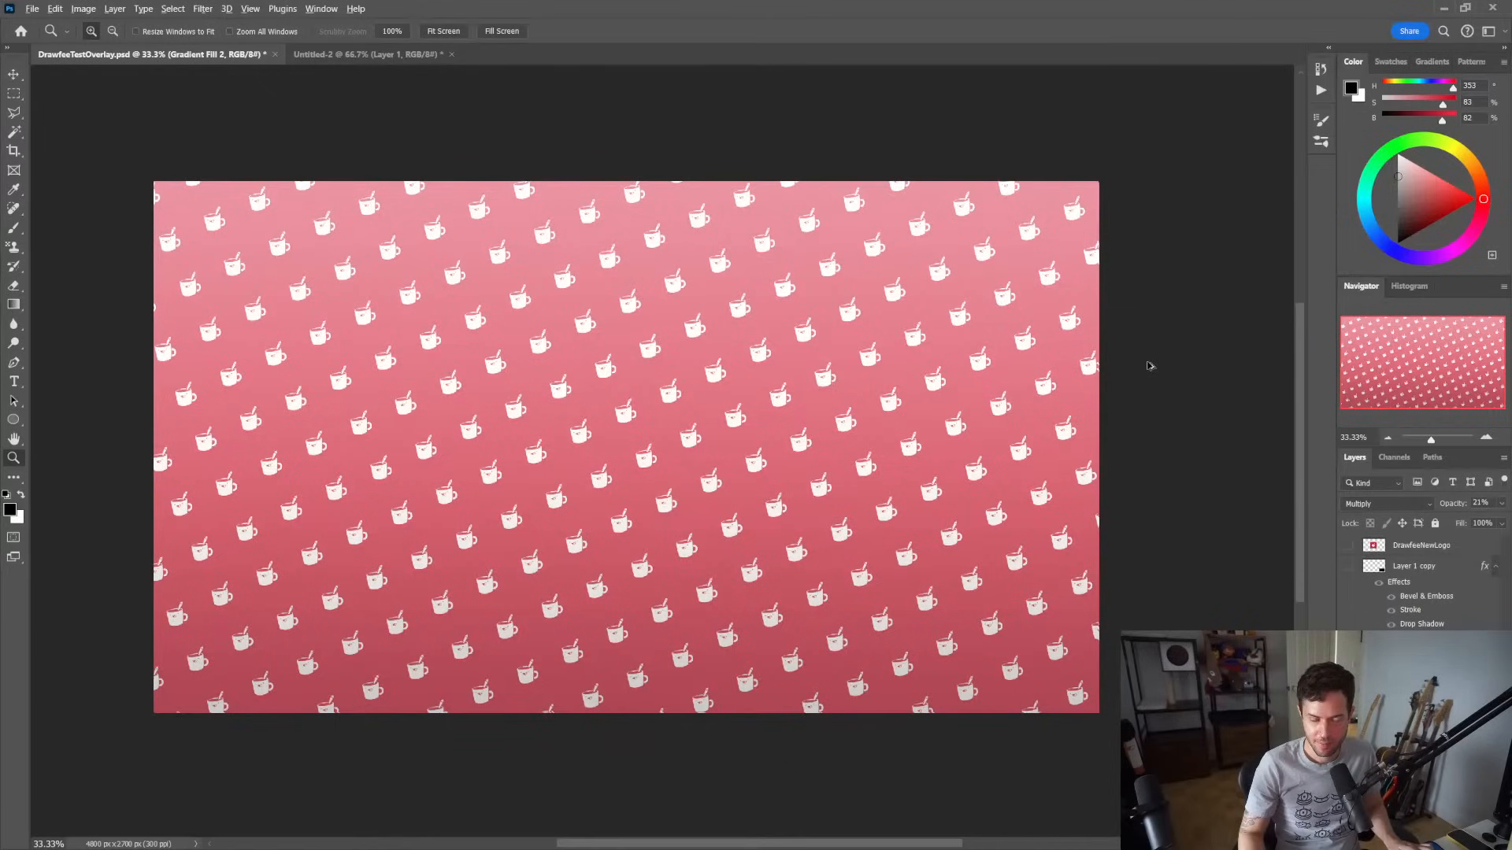
key("ctrl+alt+shift+w")
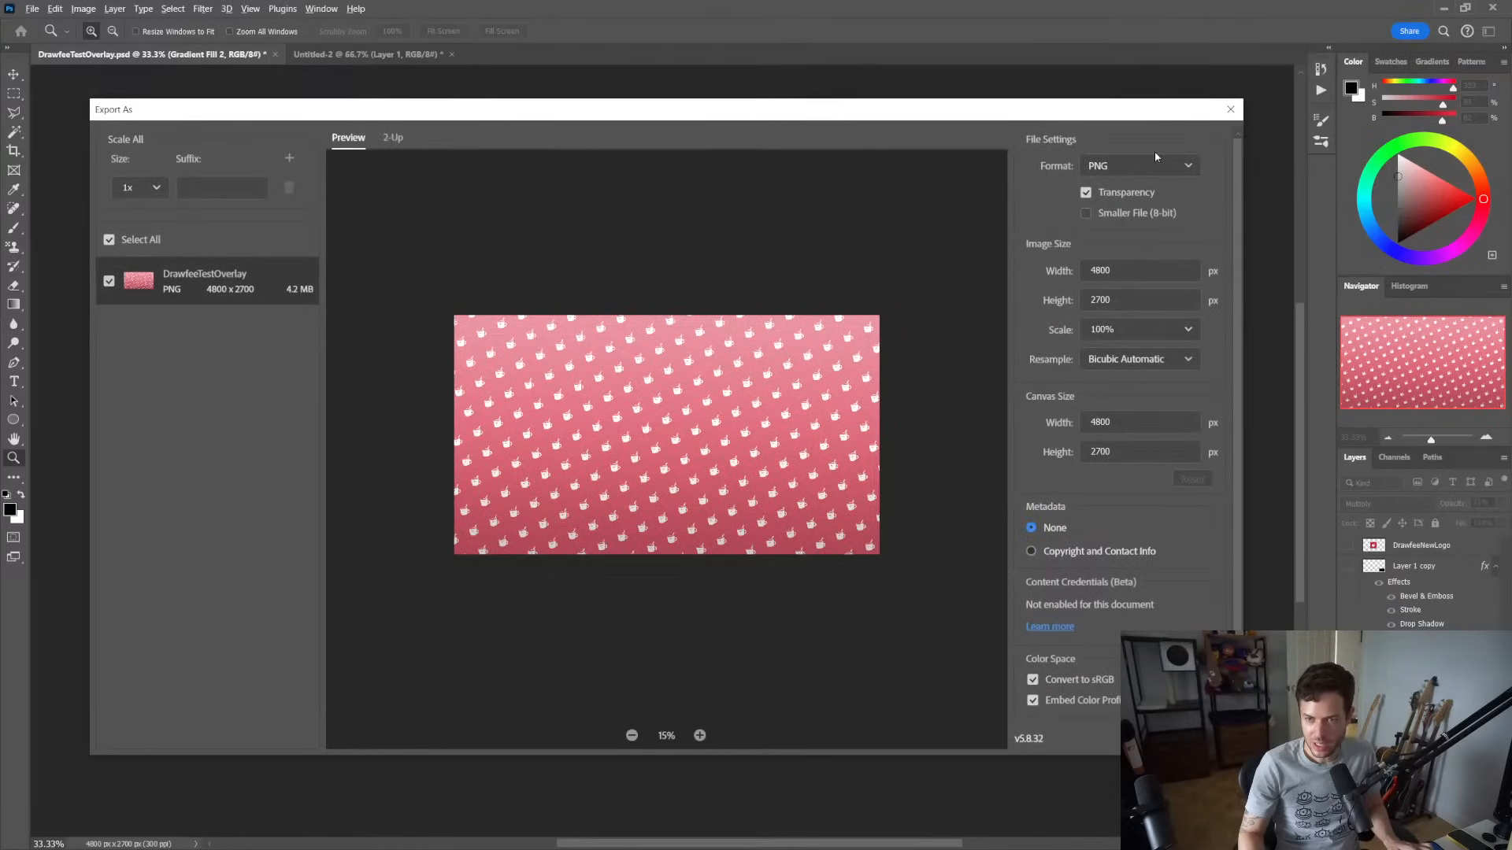
left_click(1123, 269)
double_click(1123, 269)
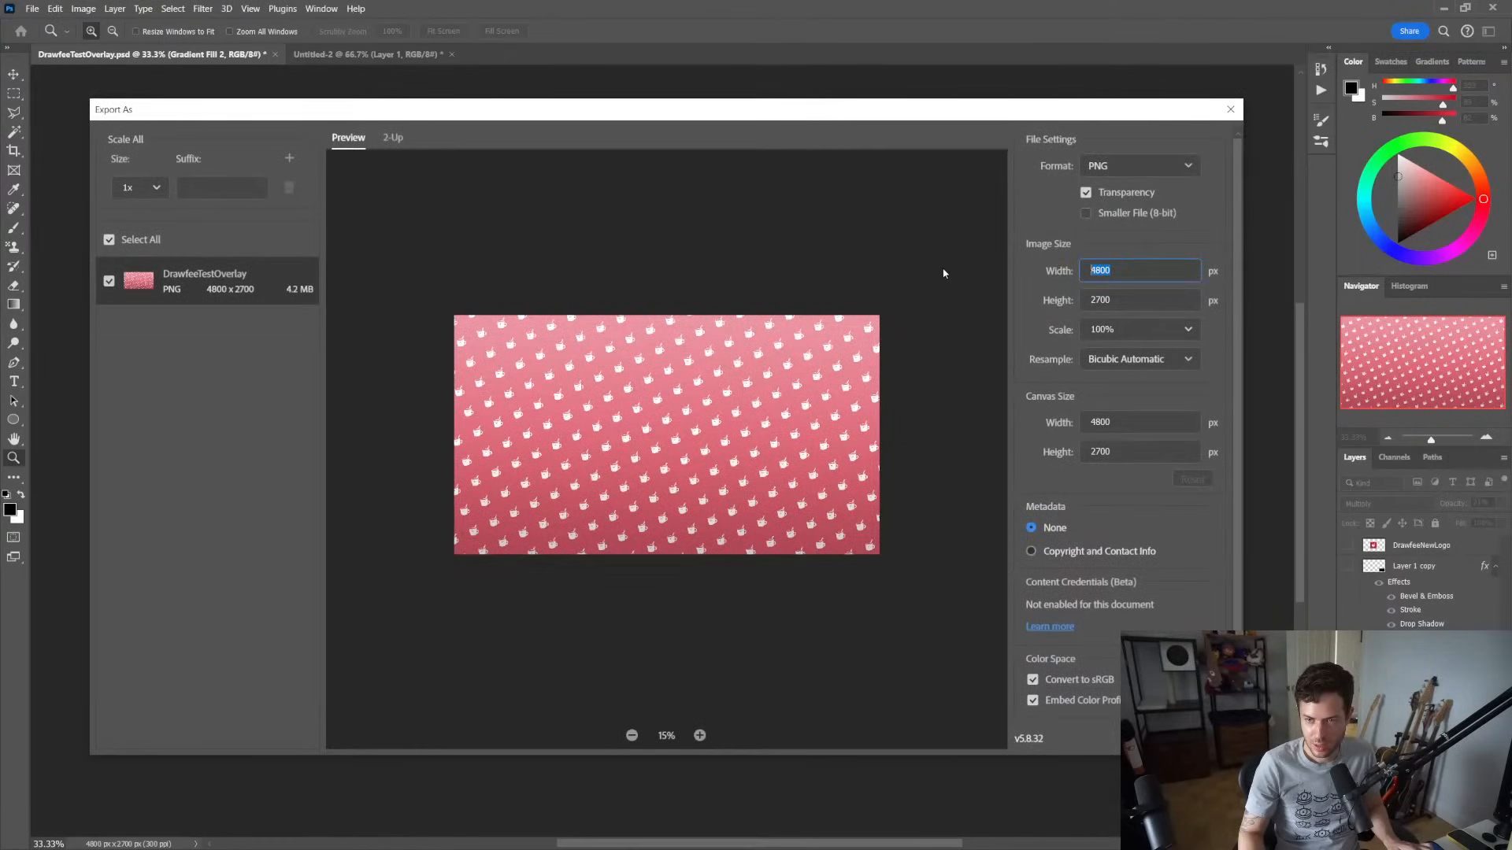
double_click(1134, 300)
type("1440")
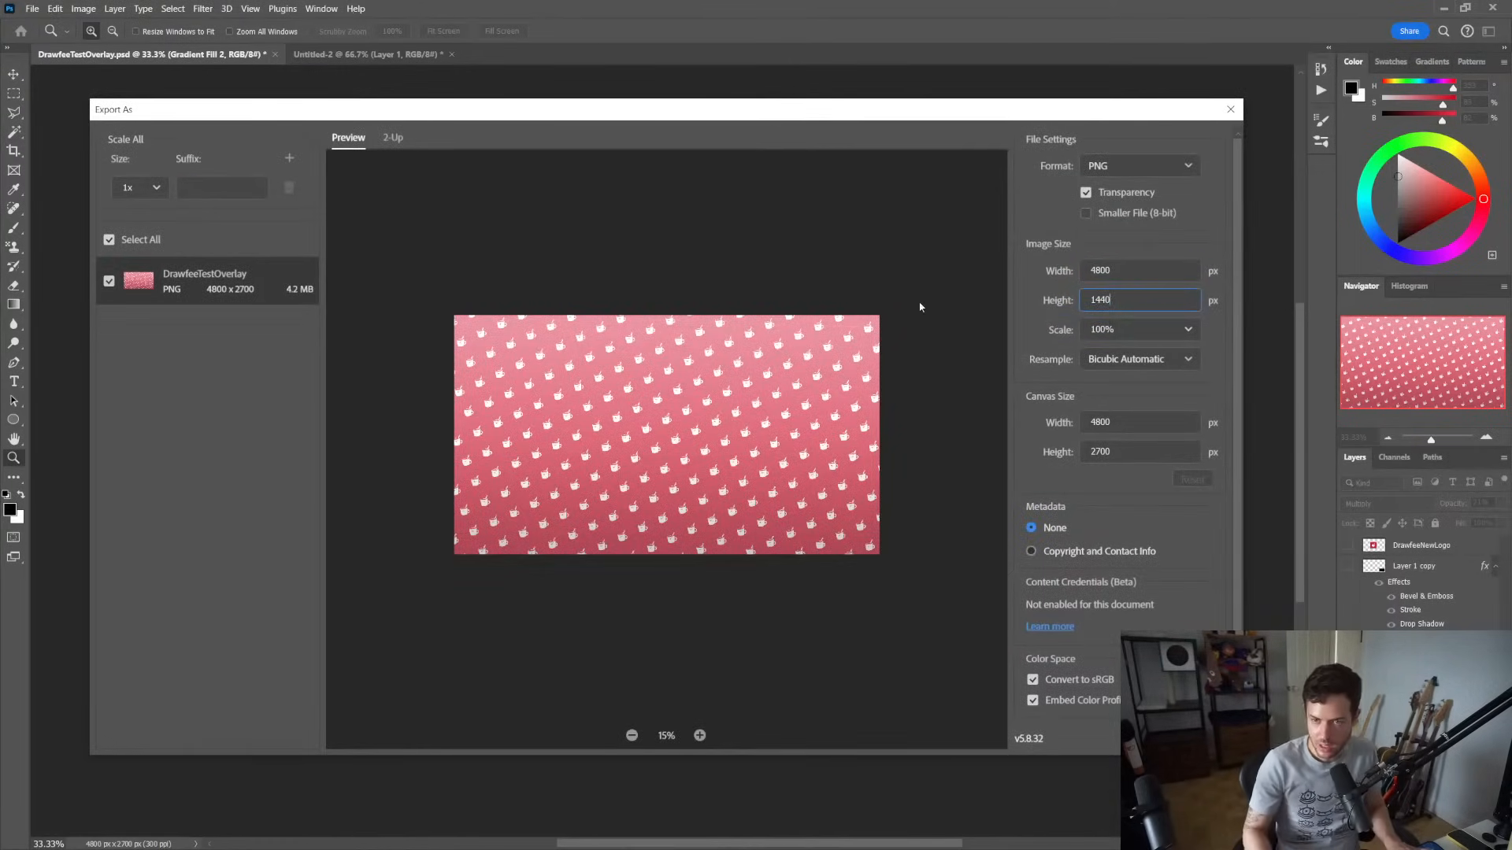
left_click(1027, 286)
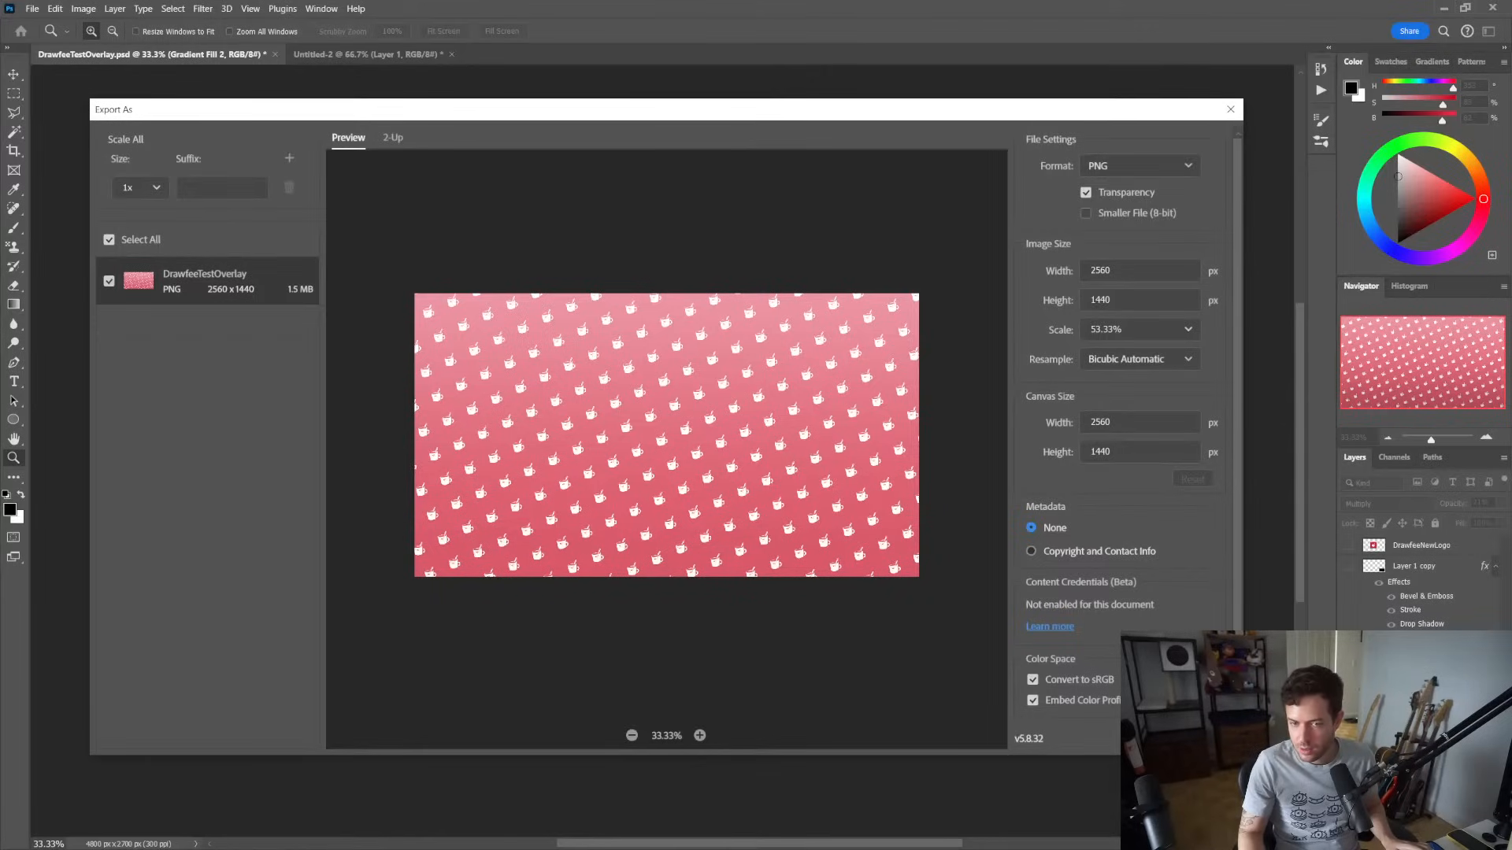
left_click(1187, 330)
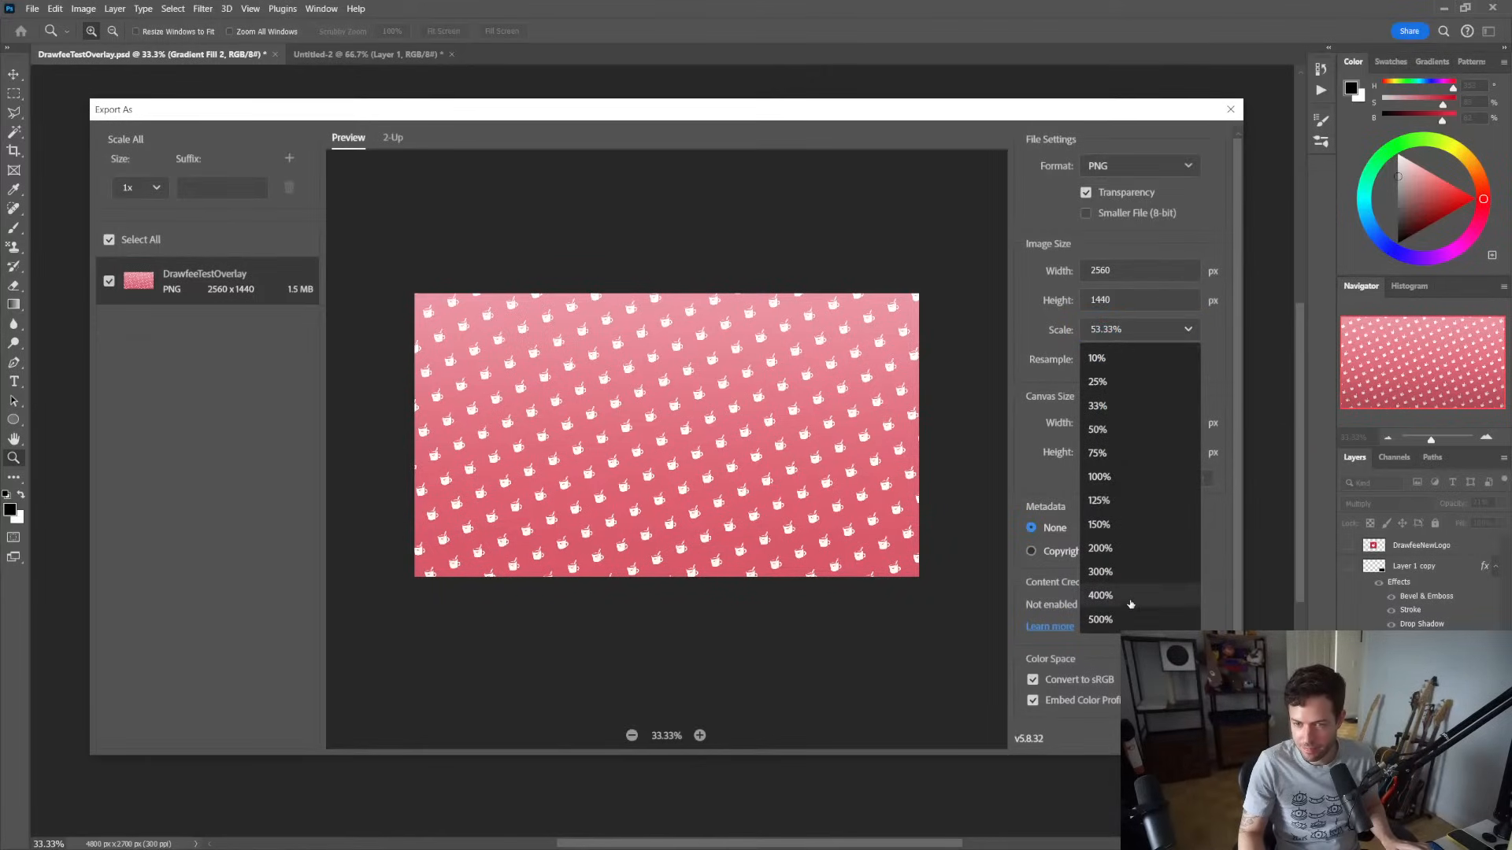
left_click(1149, 478)
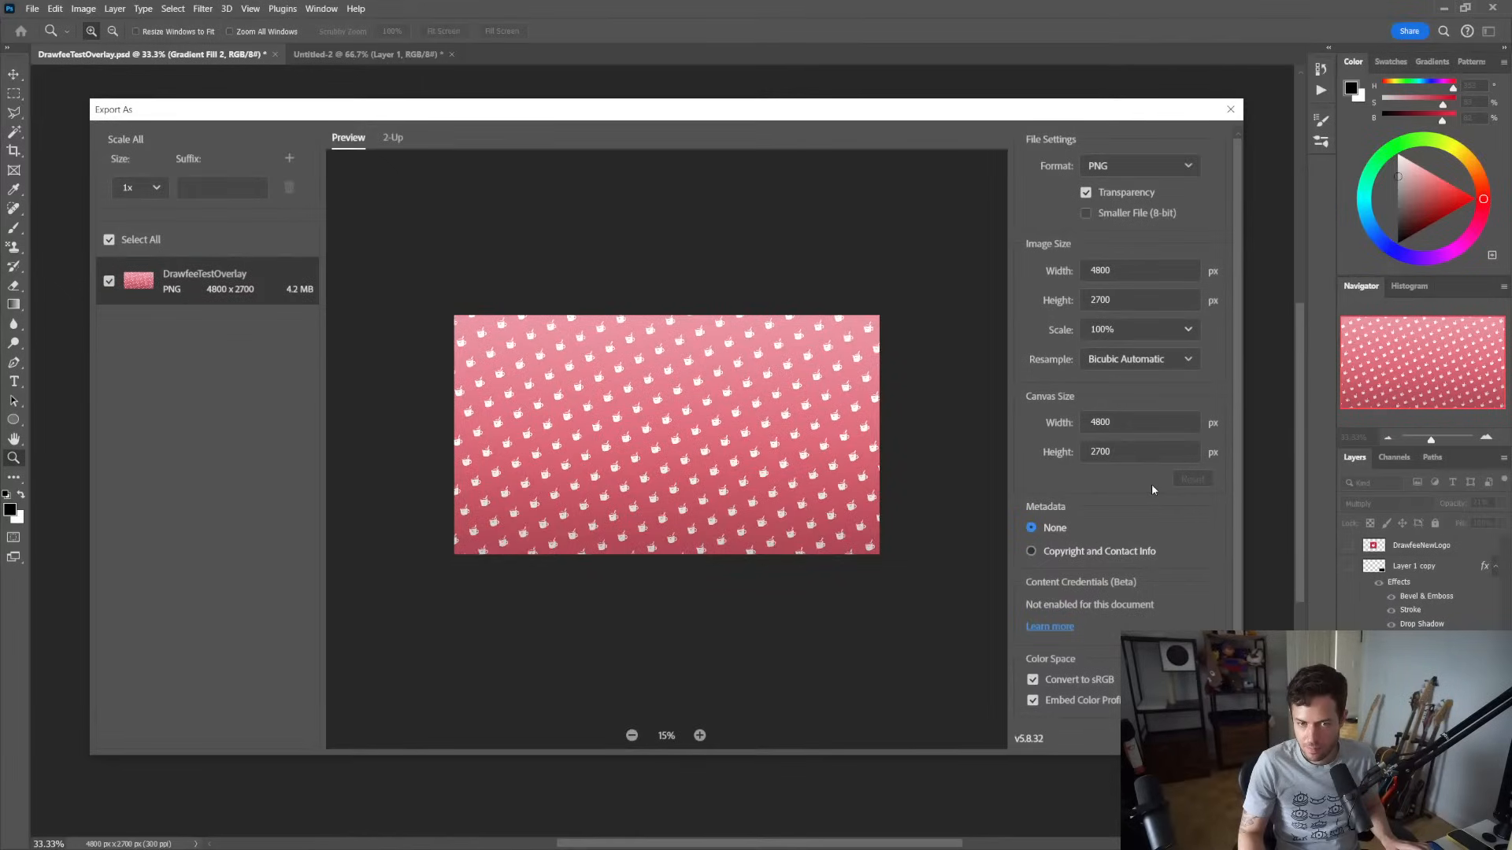
left_click(1186, 329)
left_click(1207, 331)
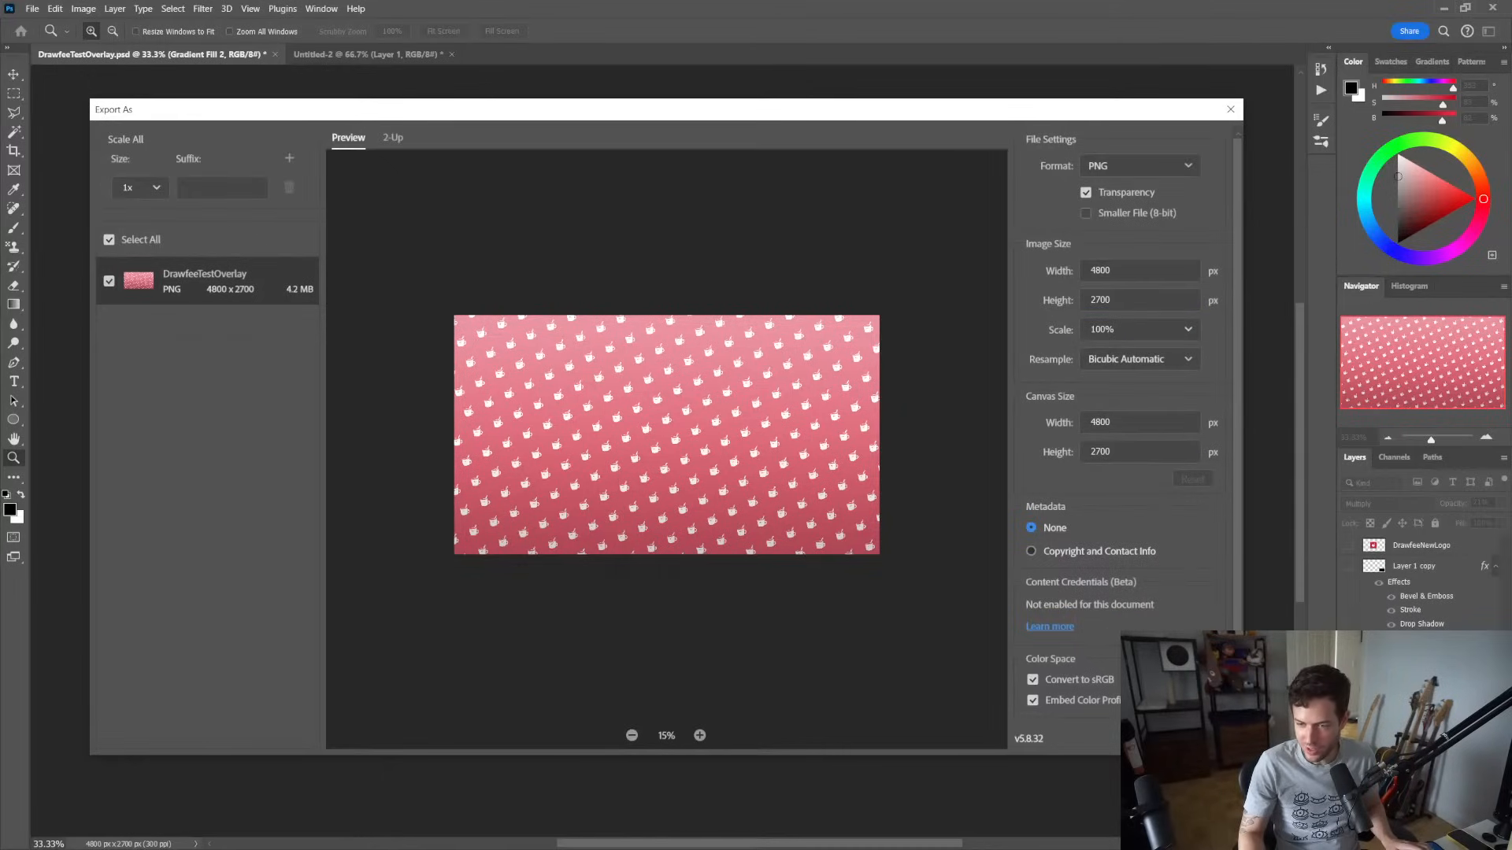
key("Escape")
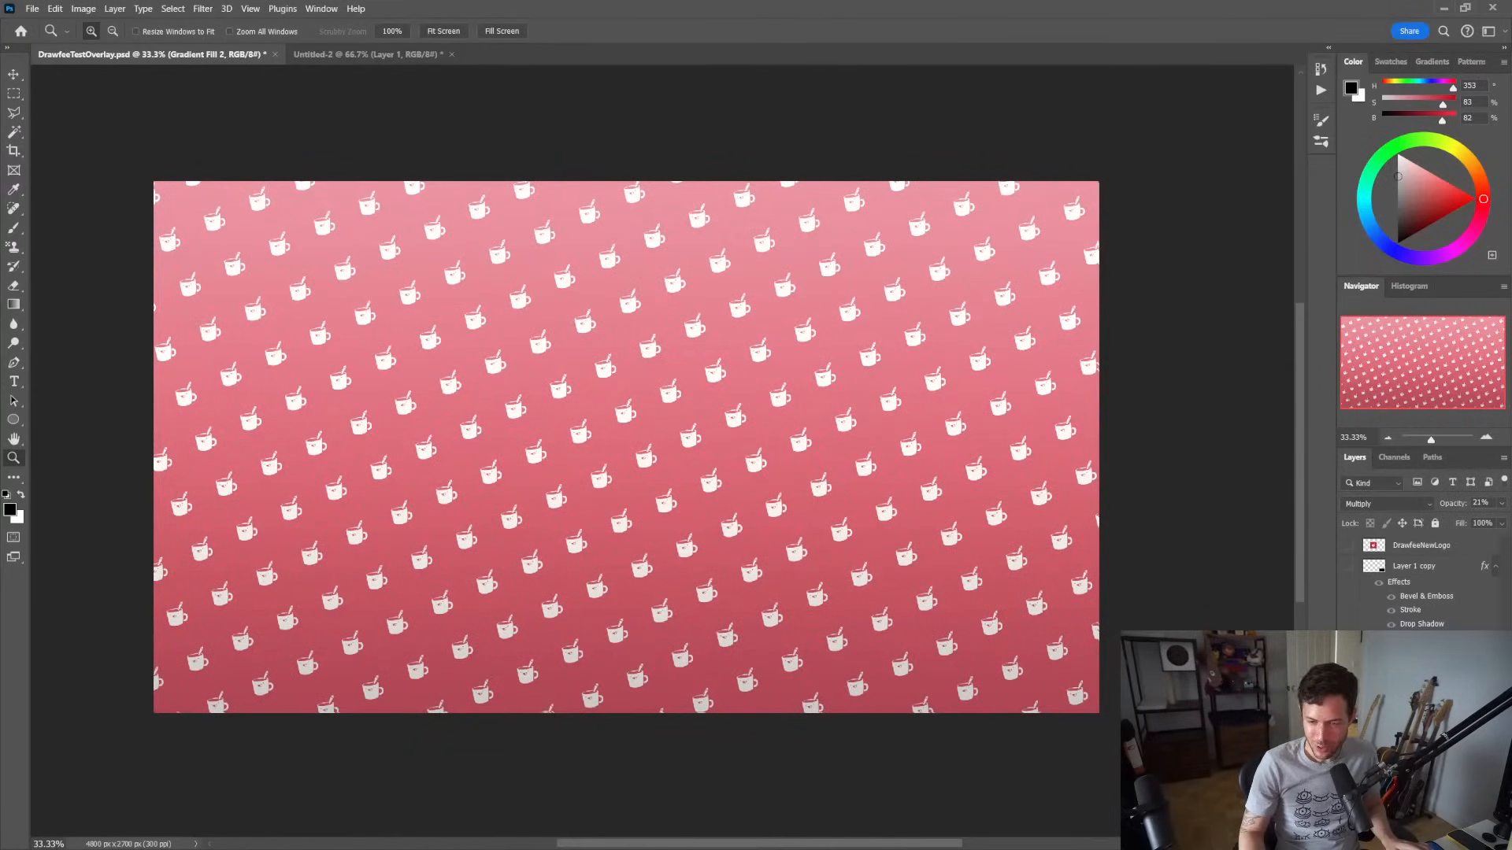
Rasterize the black gradient layer and the mug pattern fill layer
right_click(1443, 760)
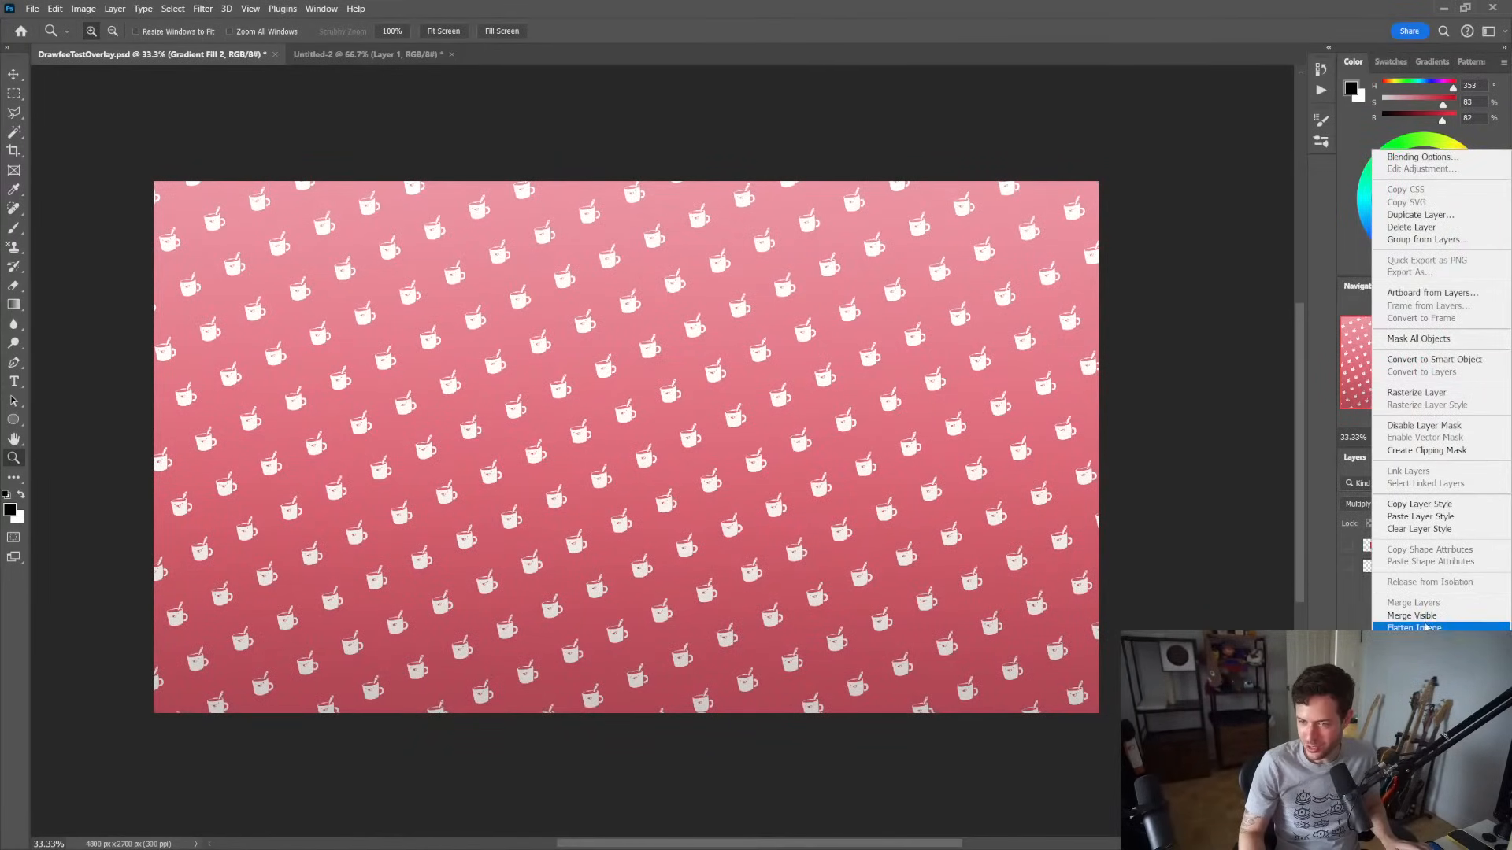
left_click(1427, 393)
left_click(1429, 760)
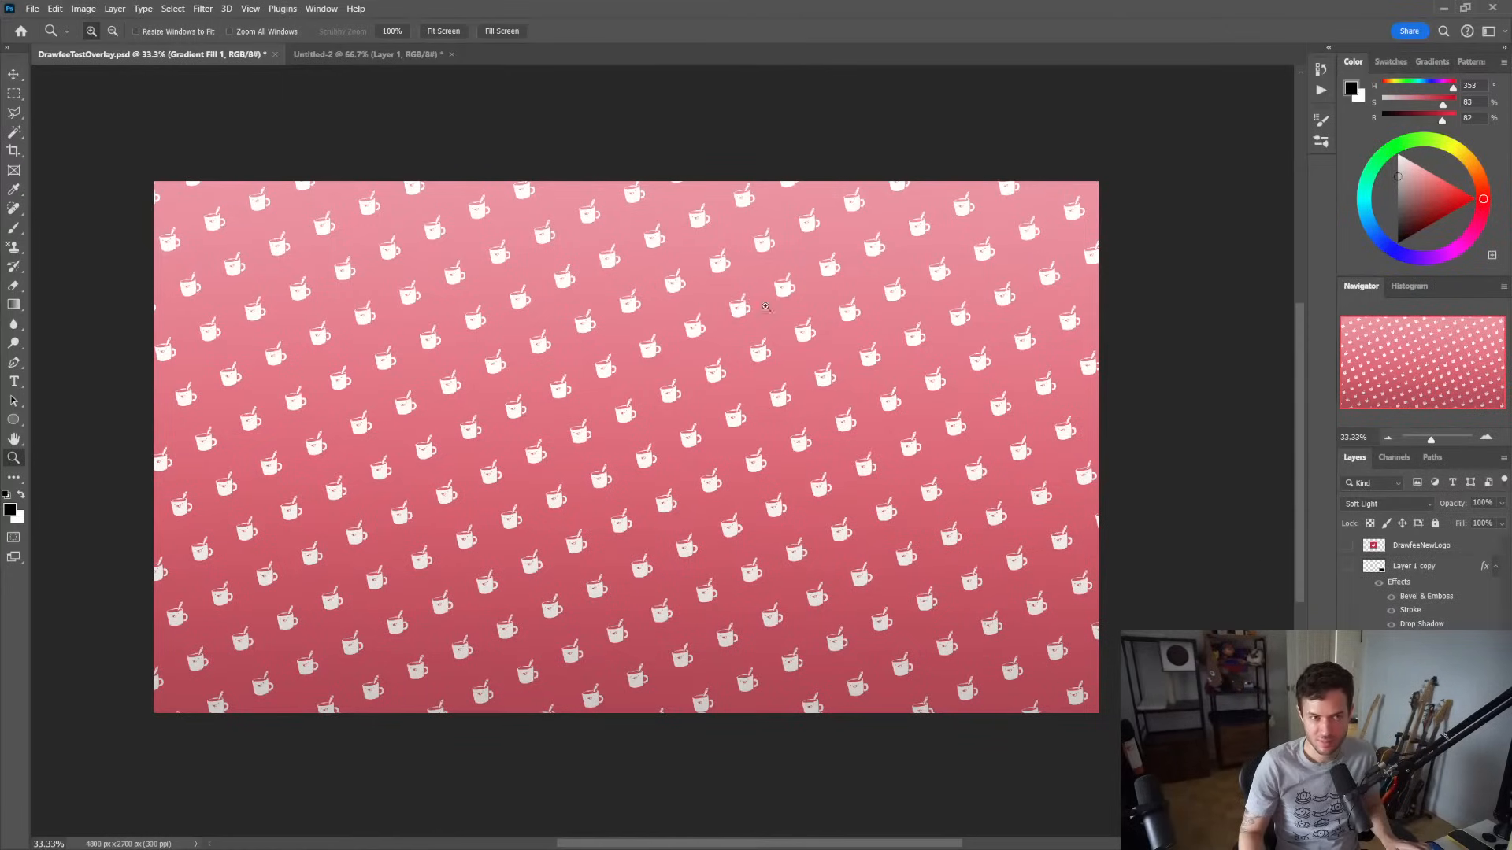
left_click(1441, 779)
right_click(1442, 779)
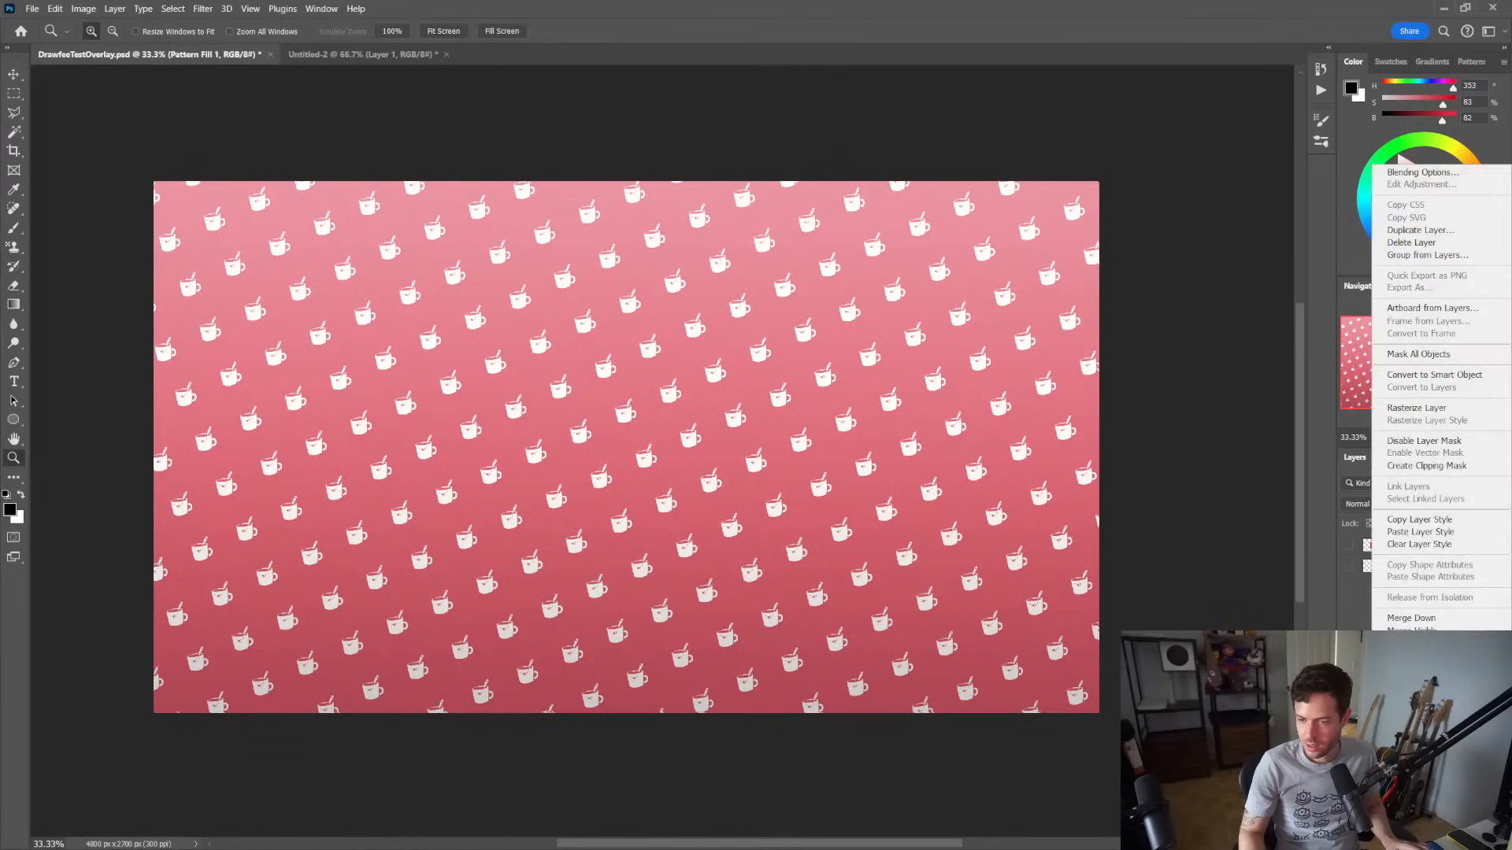
left_click(1432, 412)
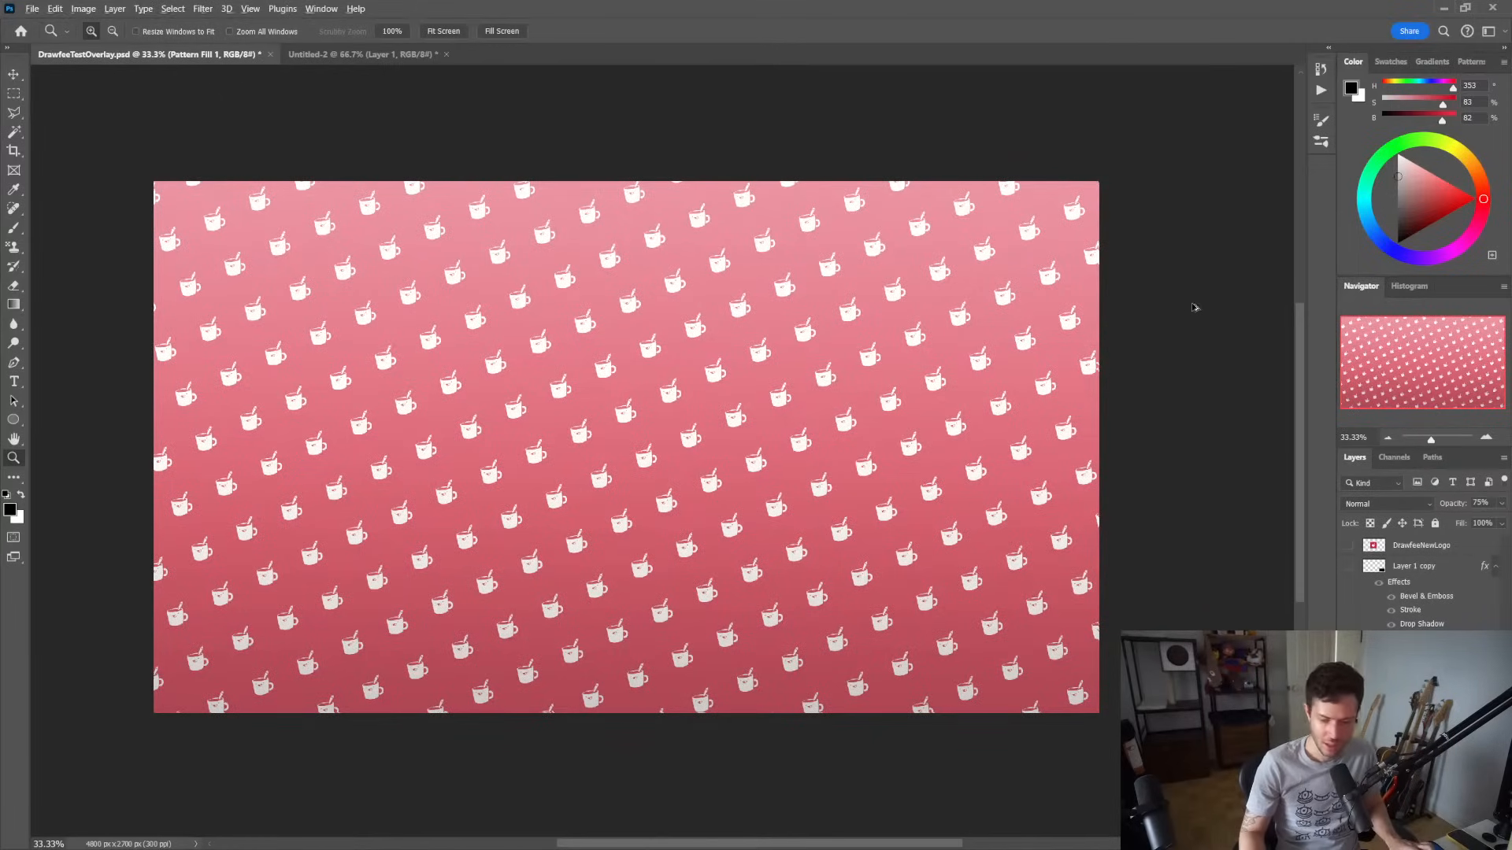
Export the mug pattern background as a PNG with its height set to 1440 px, for a 2560 × 1440 px image
key("ctrl+alt+shift+w")
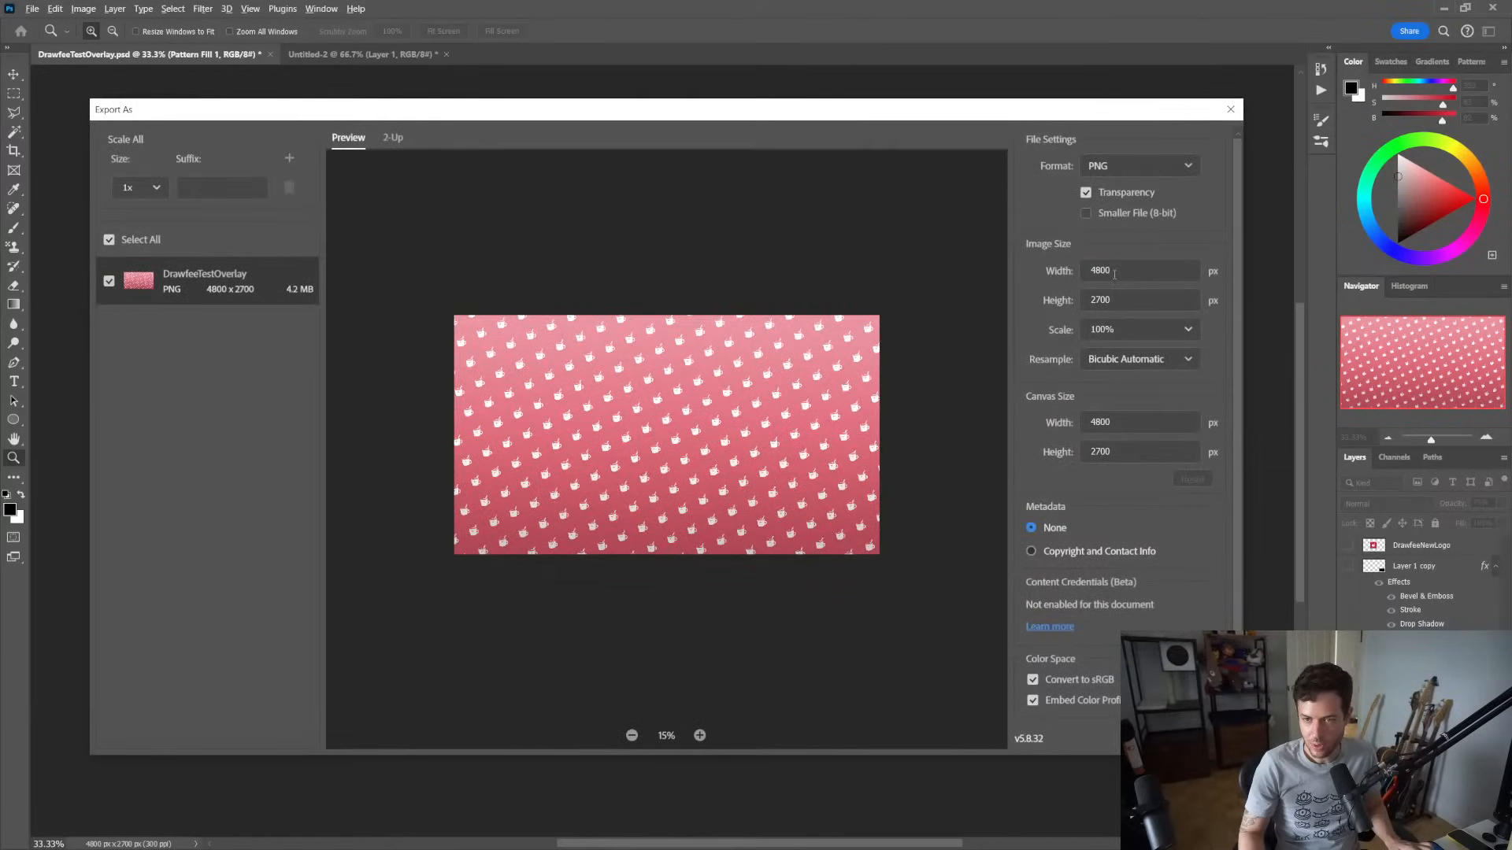
left_click(1115, 271)
left_click(1131, 300)
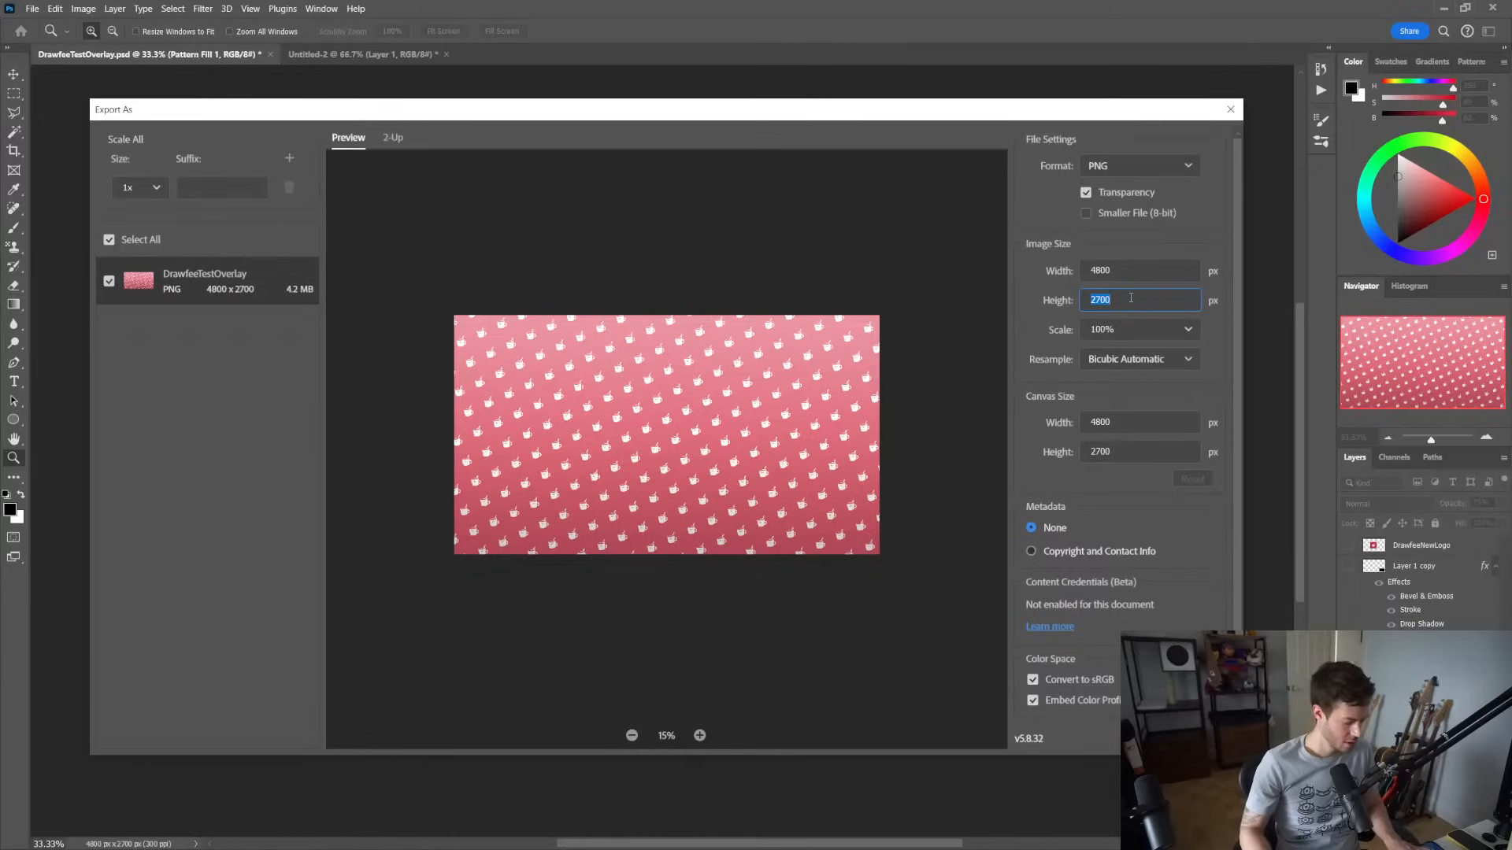
type("1440")
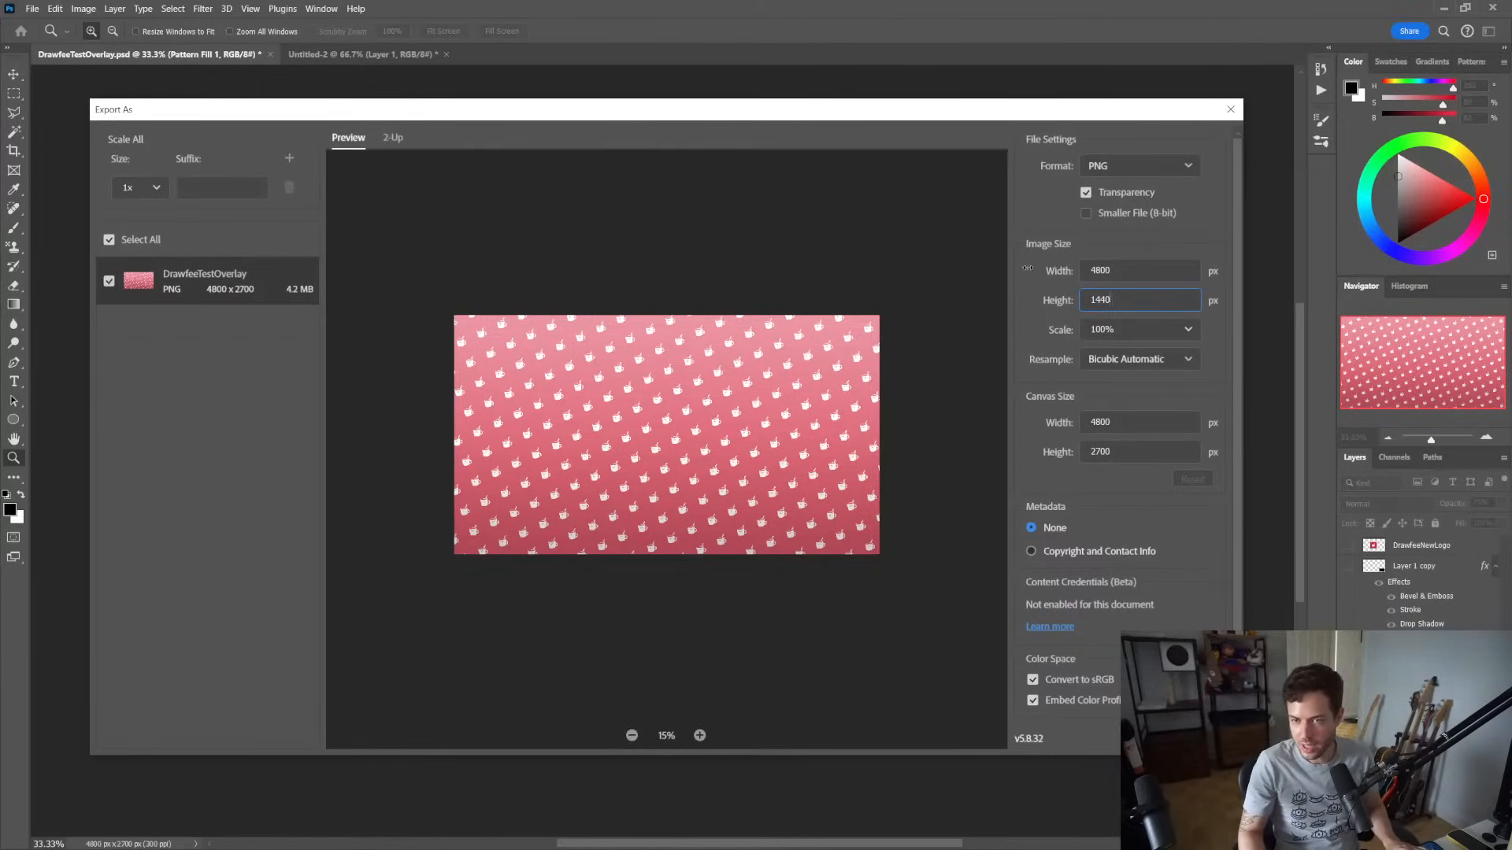
key("Return")
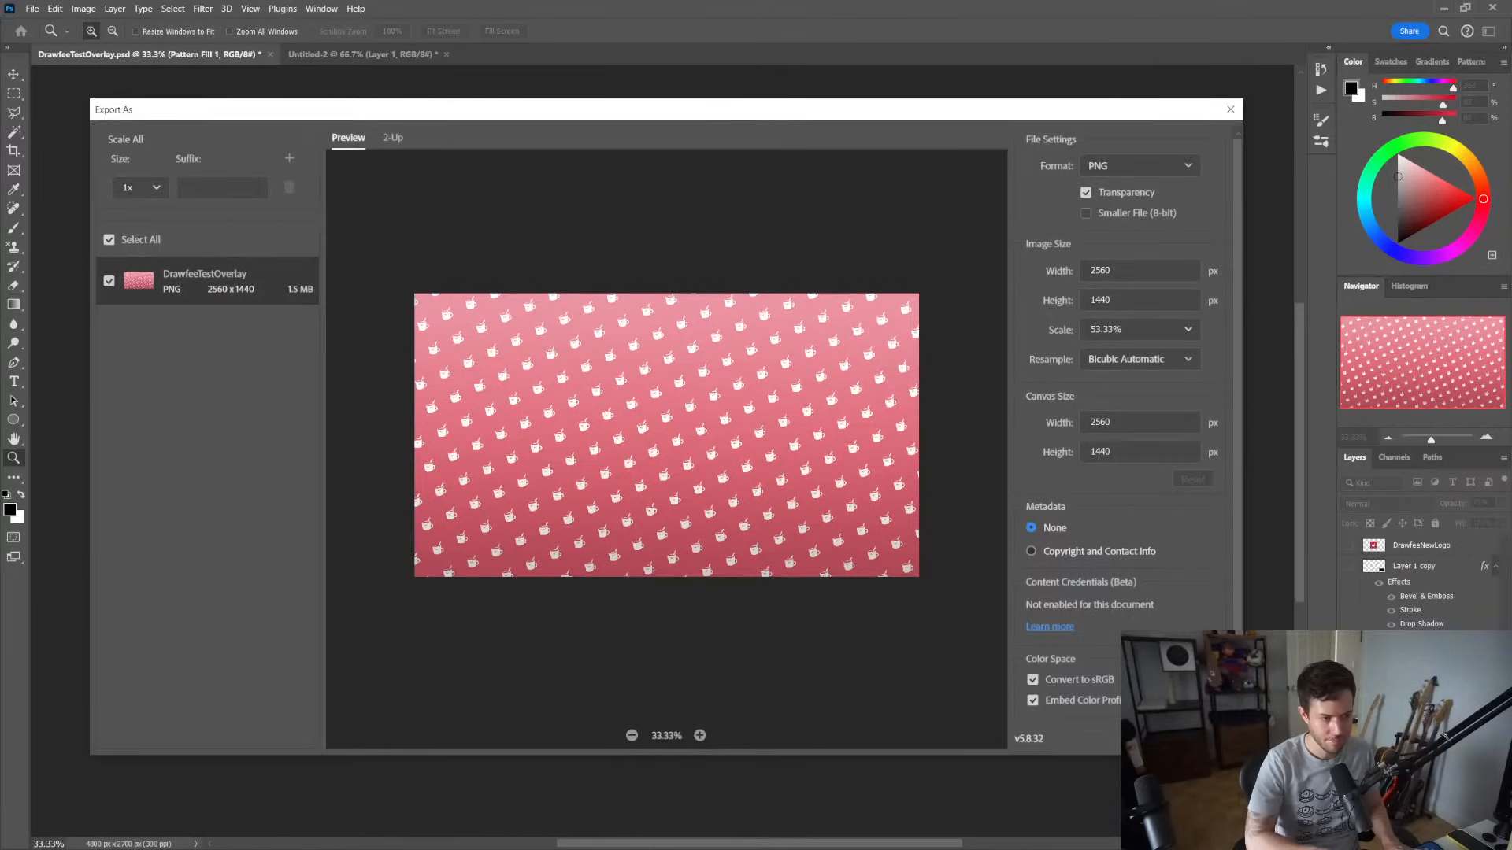
key("Escape")
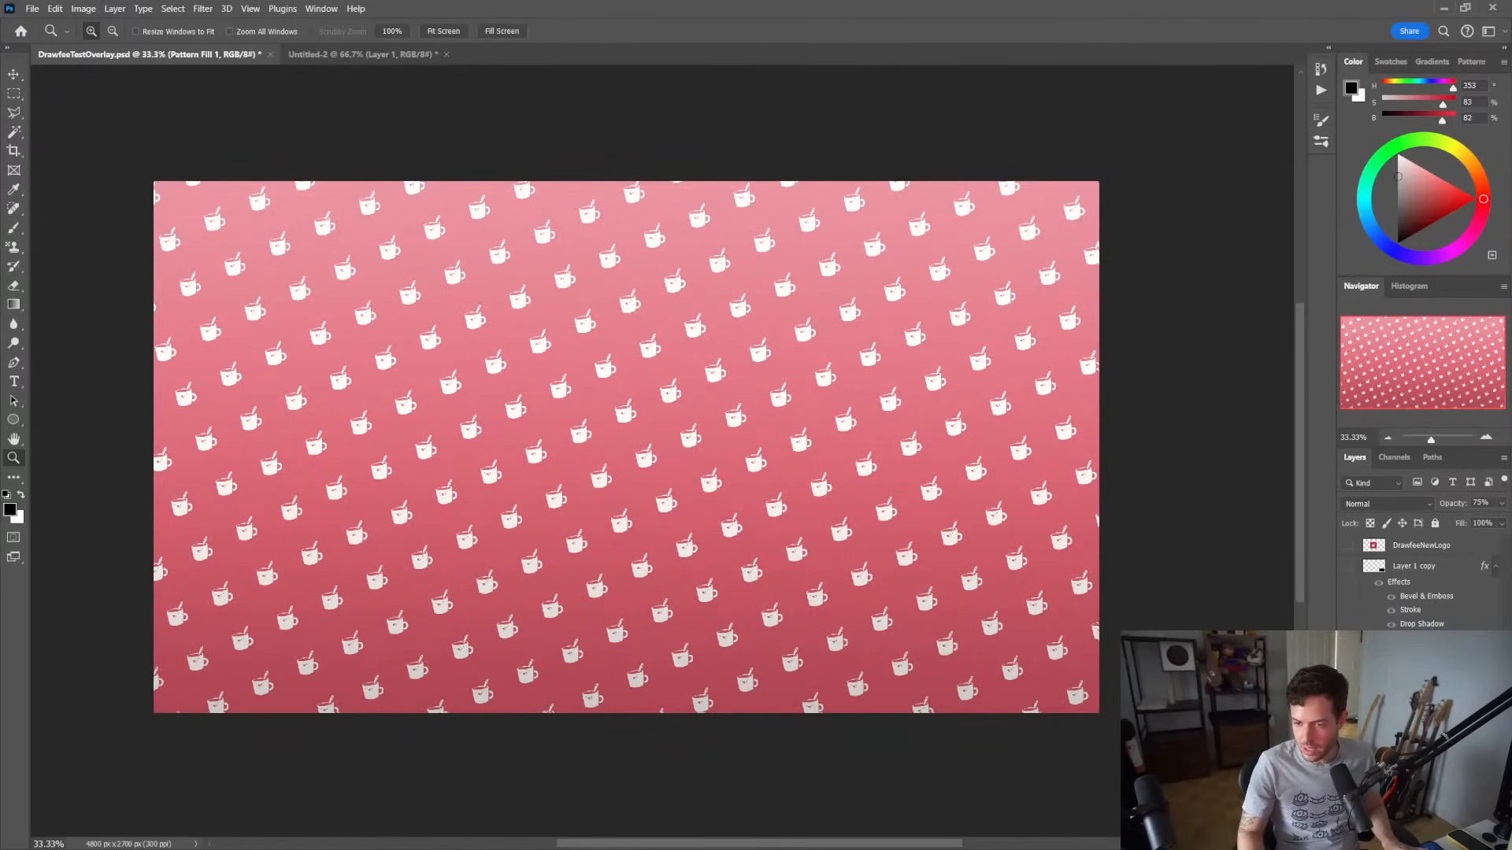
Hide the gradient, mug pattern and background color layers to leave the canvas transparent
left_click(1347, 677)
left_click(1348, 701)
left_click(1347, 725)
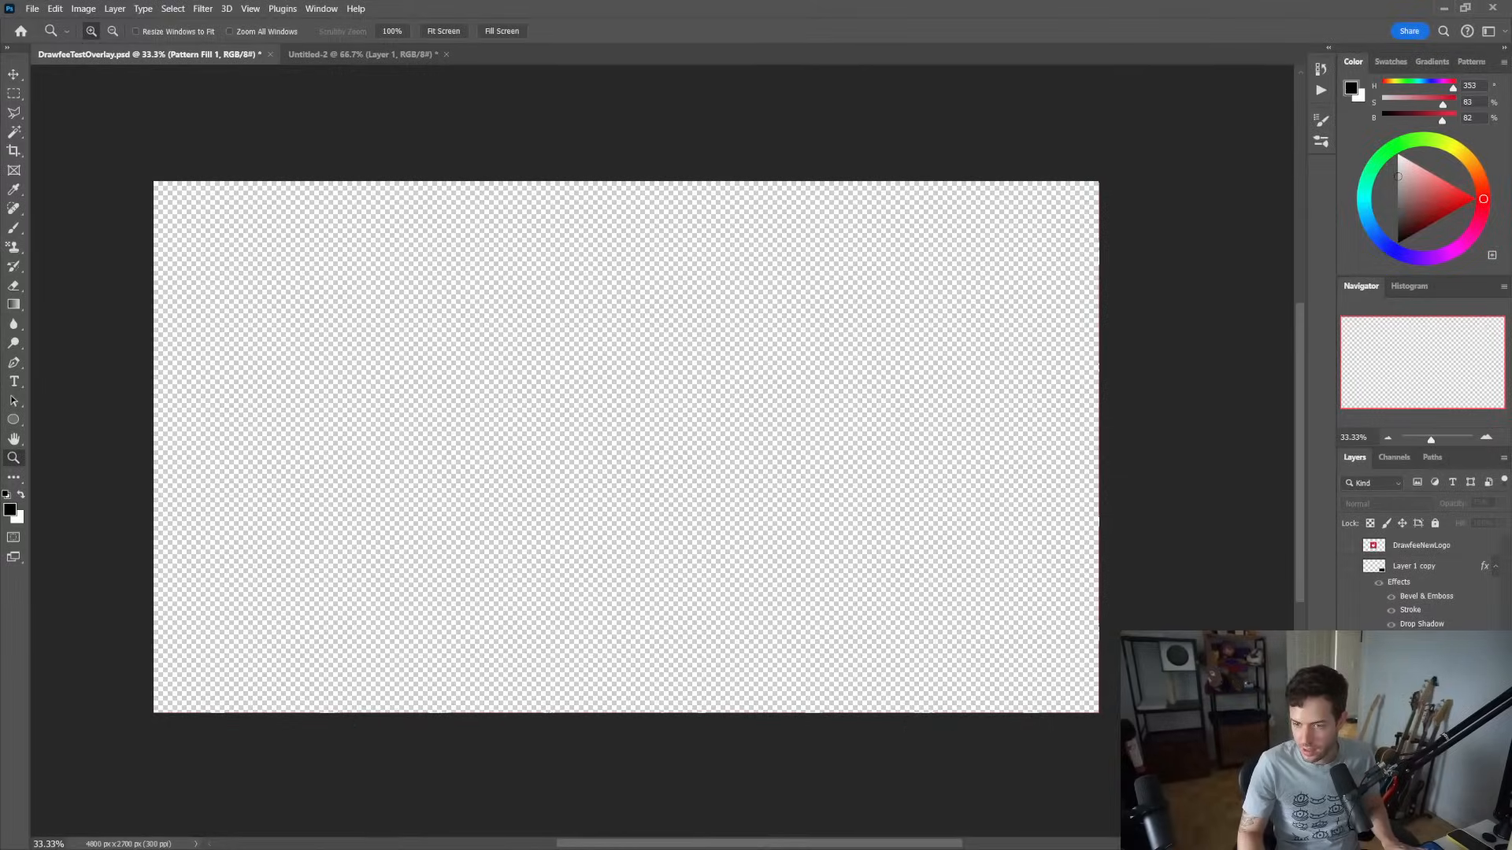
Show only Layer 1, the large grey panel, and export it as a transparent PNG at 2560 × 1440 px
left_click(1347, 641)
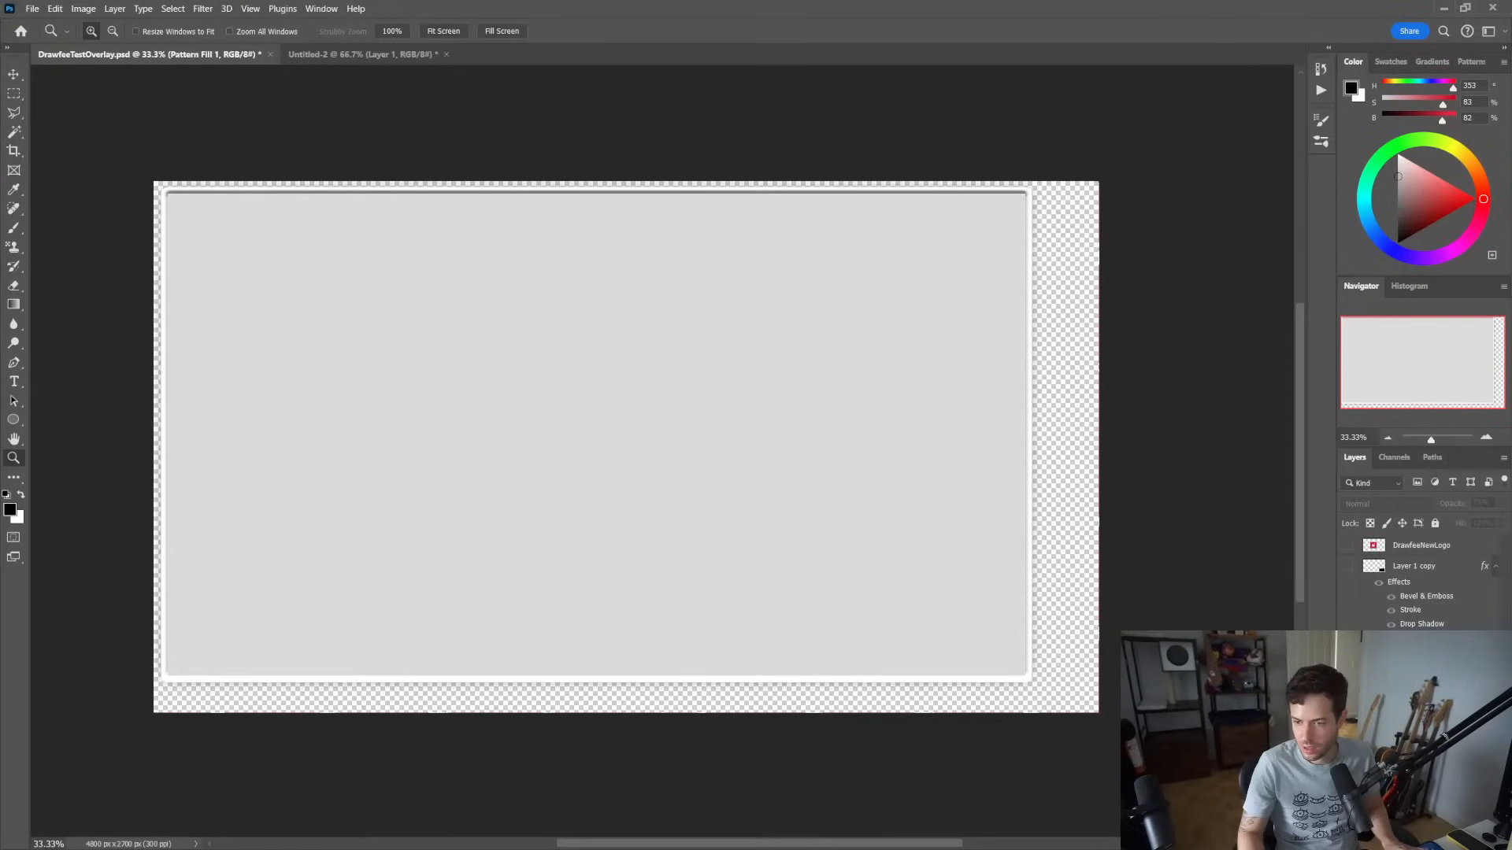
left_click(1410, 642)
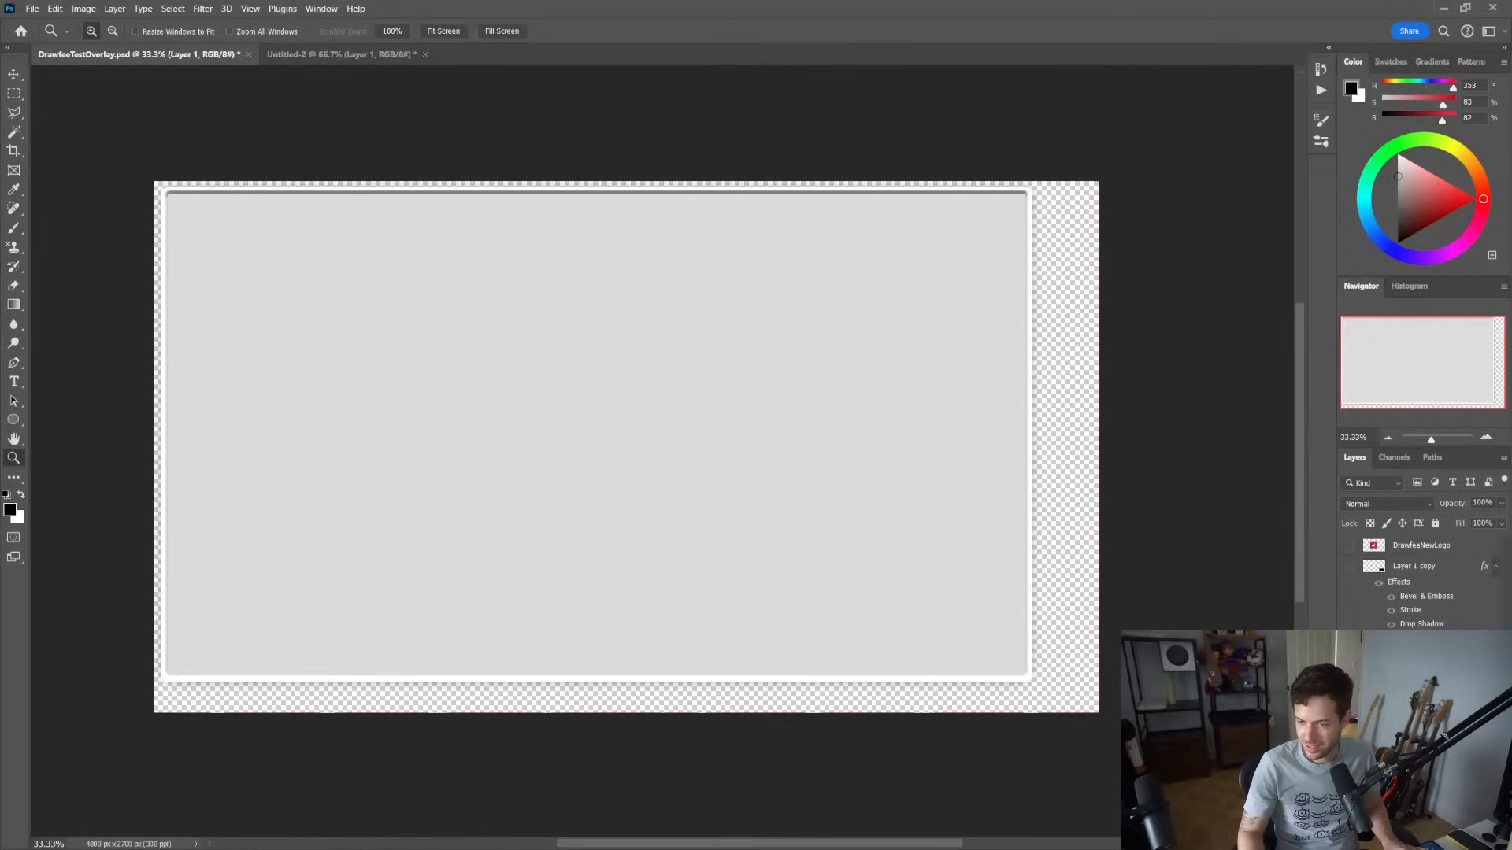
key("alt+shift+ctrl+w")
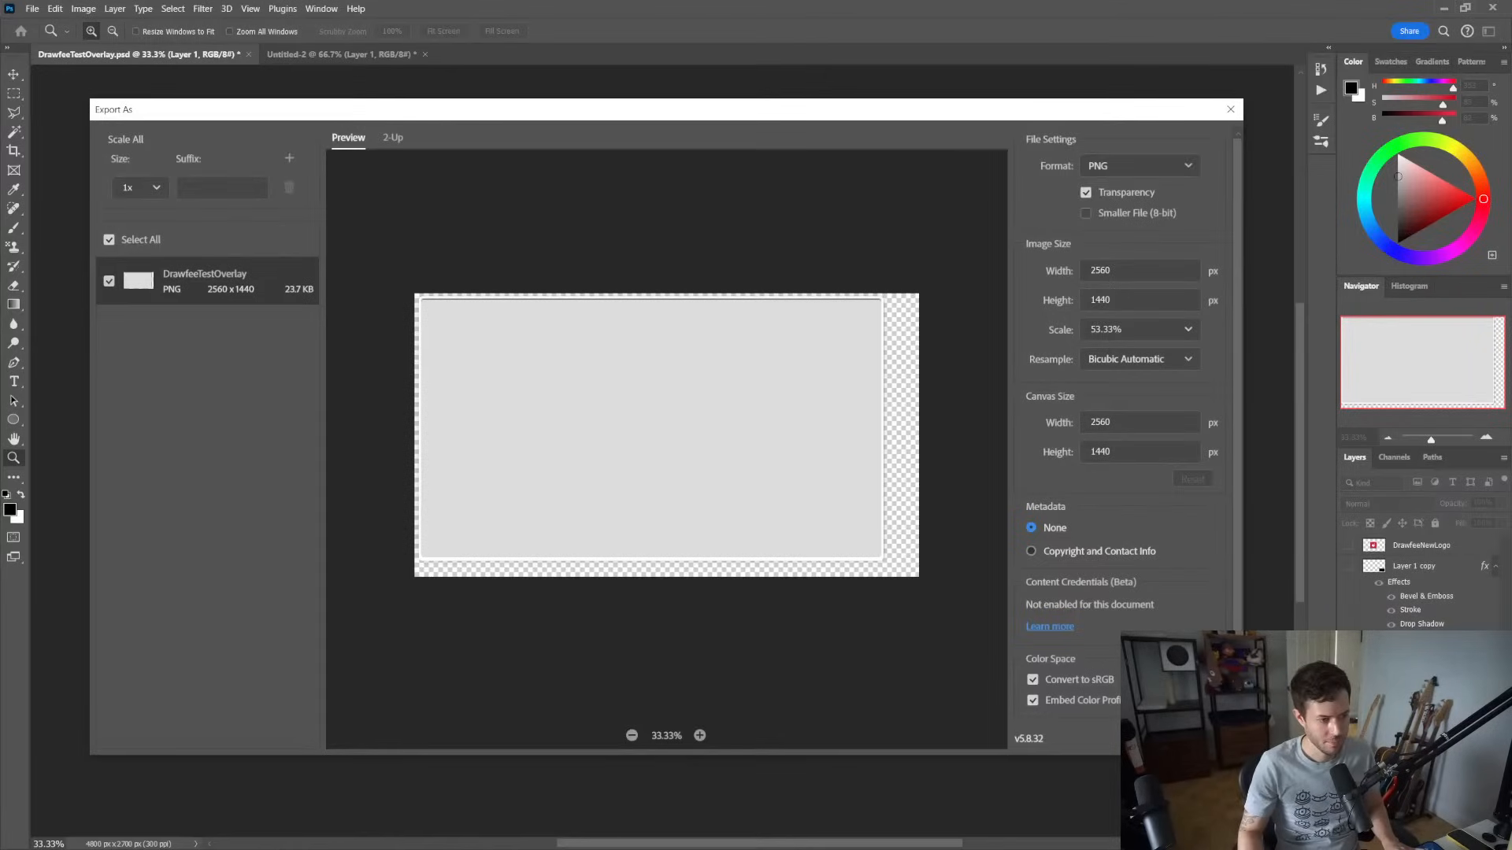
key("Return")
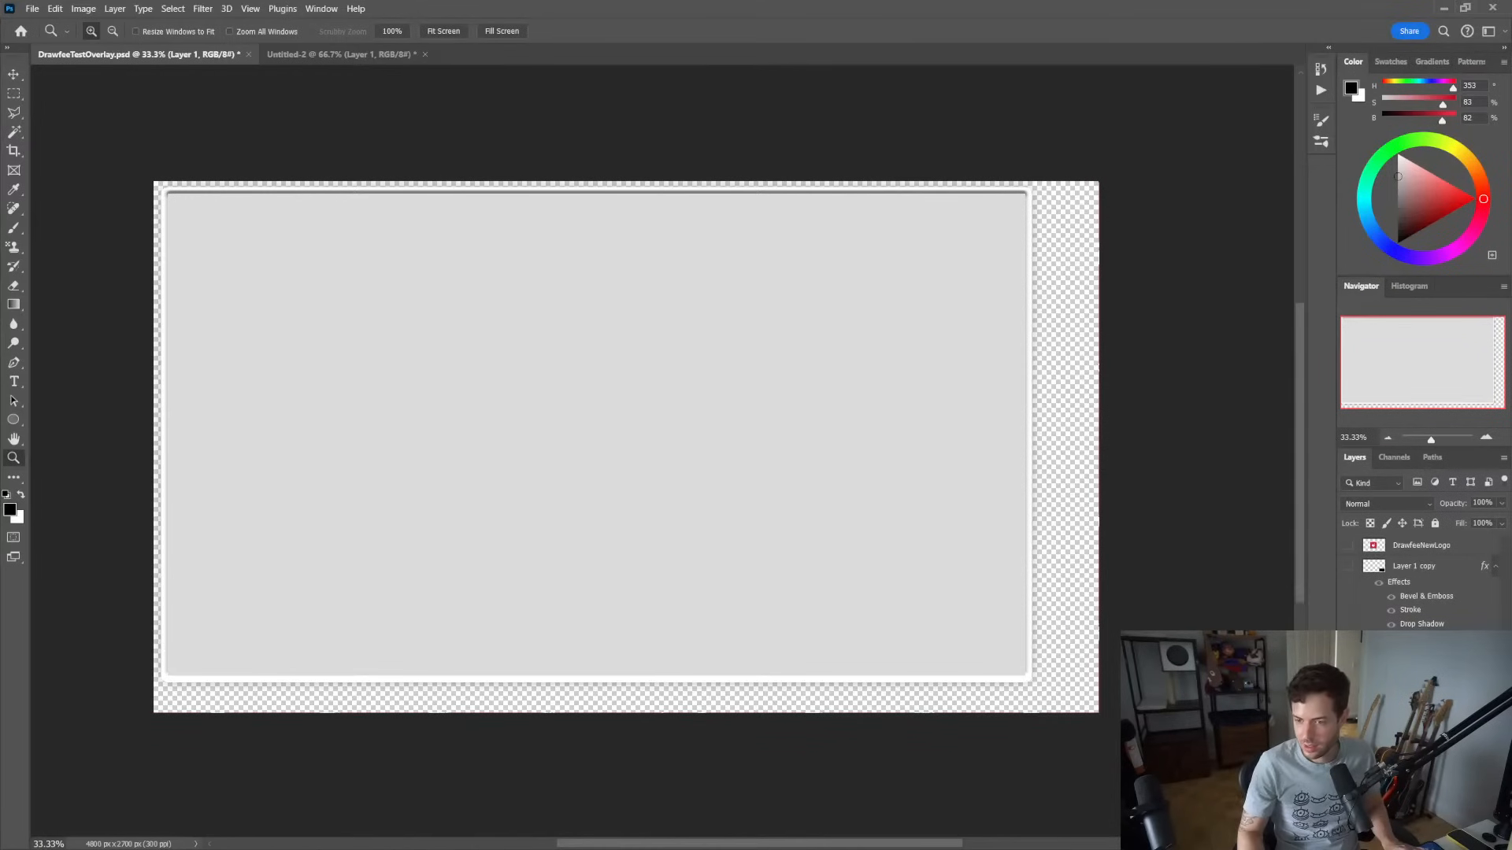
Show only Layer 1 copy, the black webcam panel, export it as a transparent 2560 × 1440 px PNG, and save the document
key("ctrl+comma")
left_click(1349, 567)
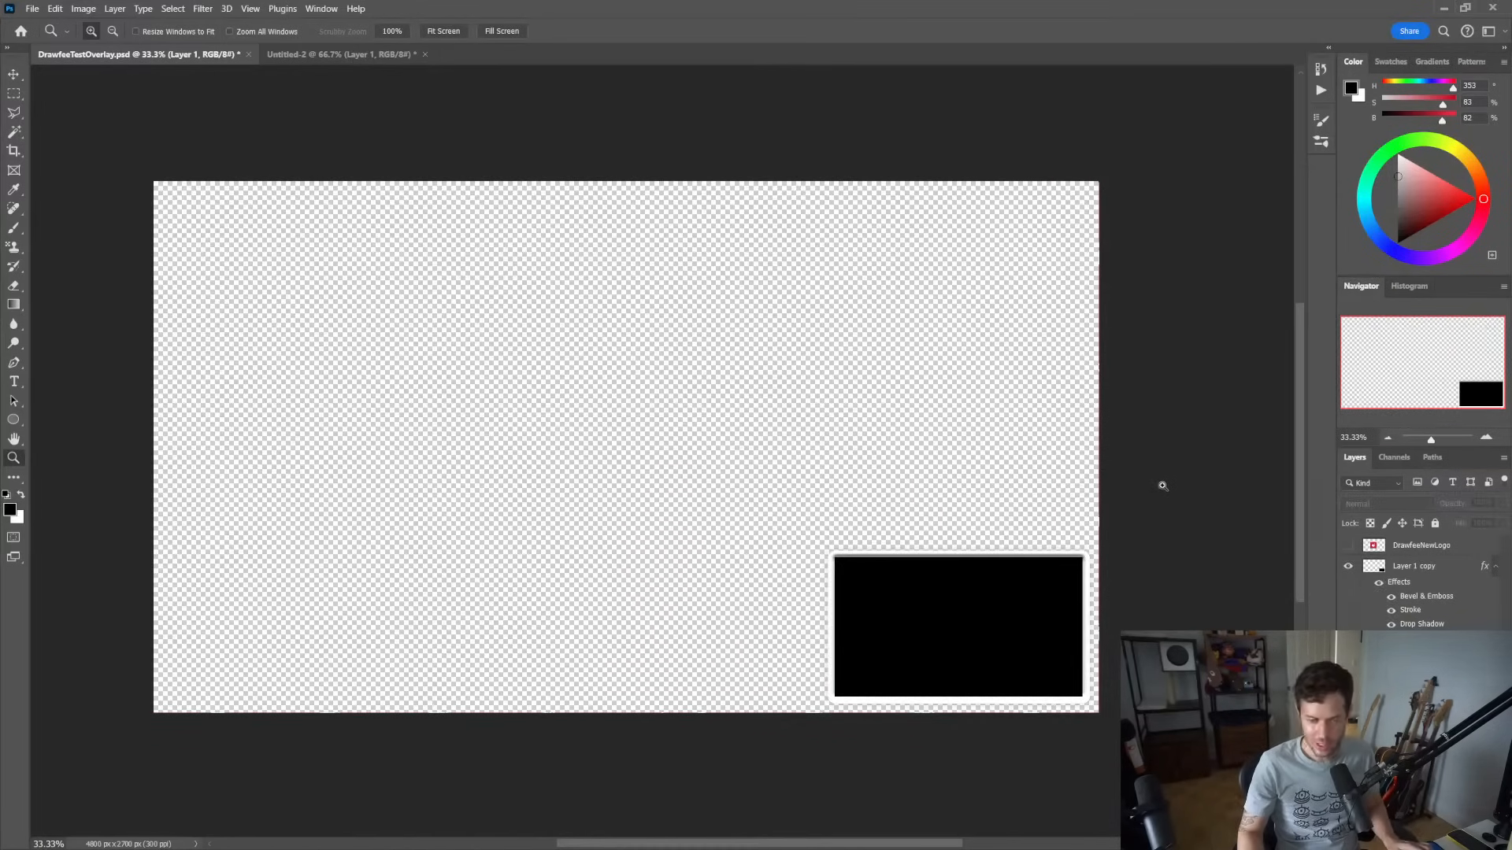
key("ctrl+alt+shift+w")
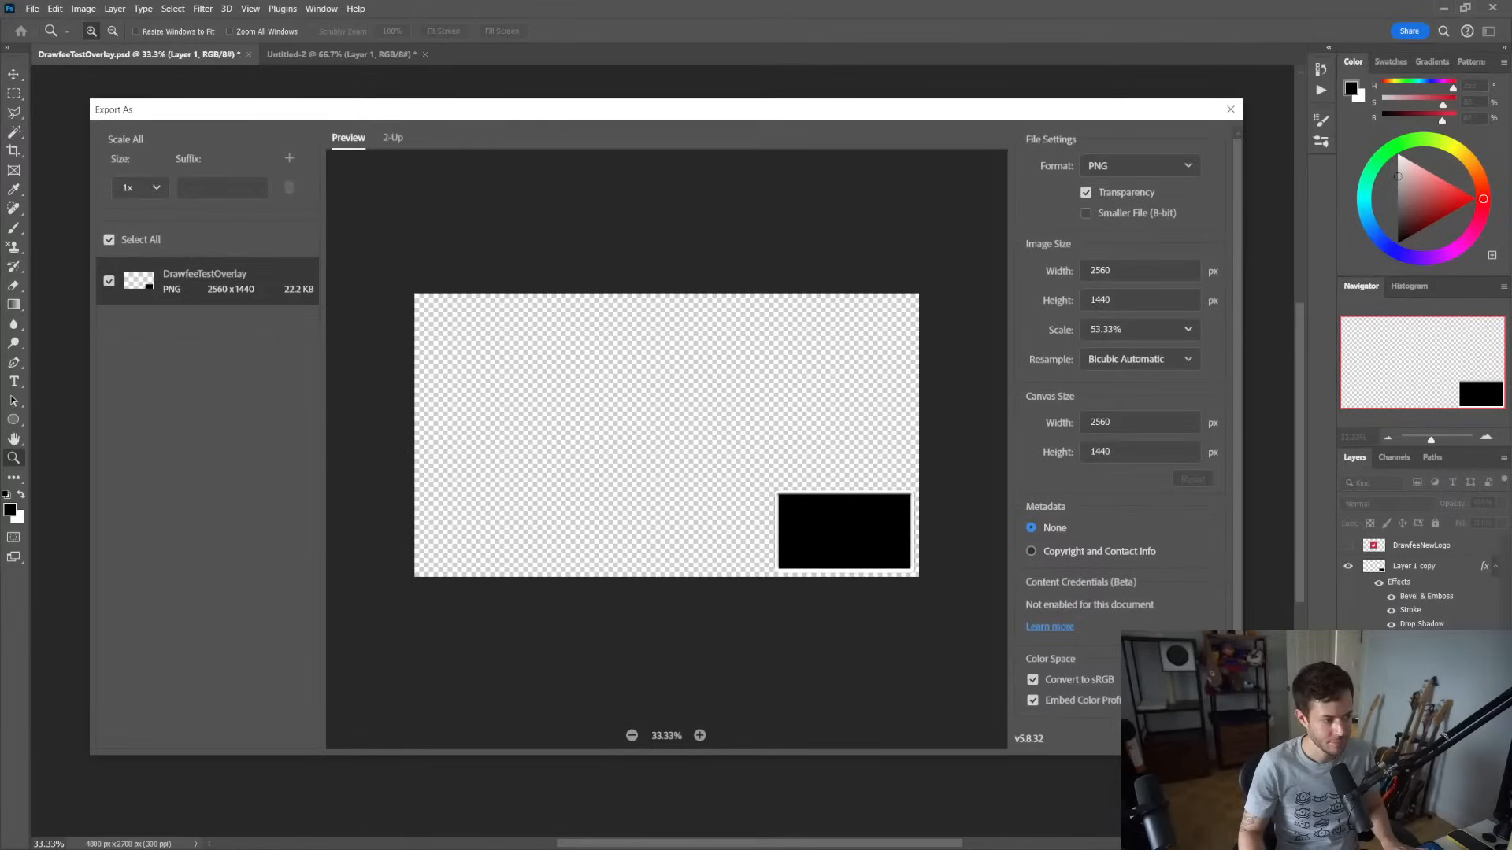
key("Escape")
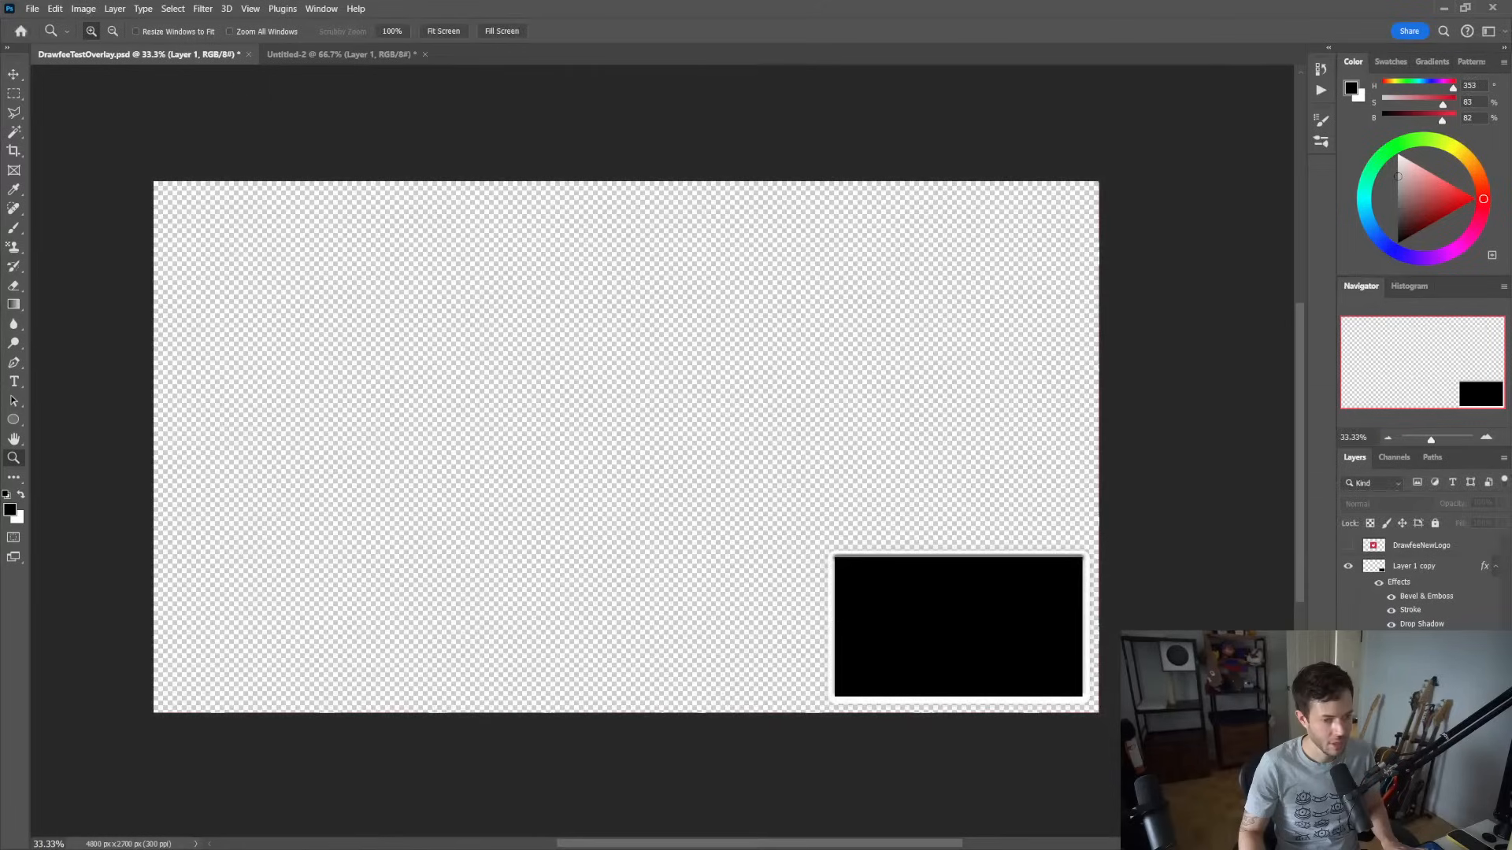
key("ctrl+s")
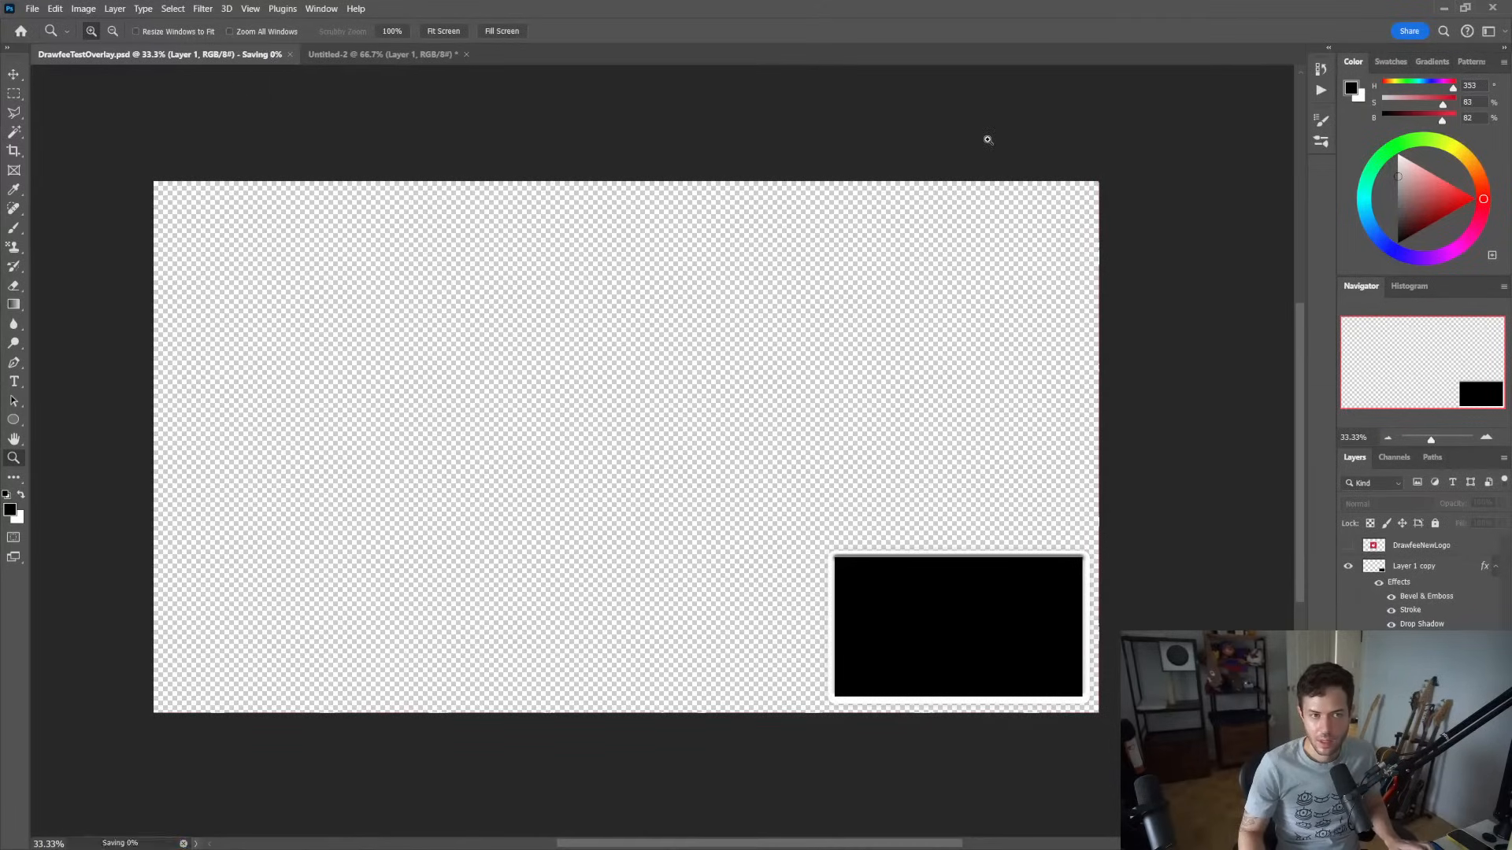
Switch to OBS and add a new scene named Drawfee New
key("alt+Tab")
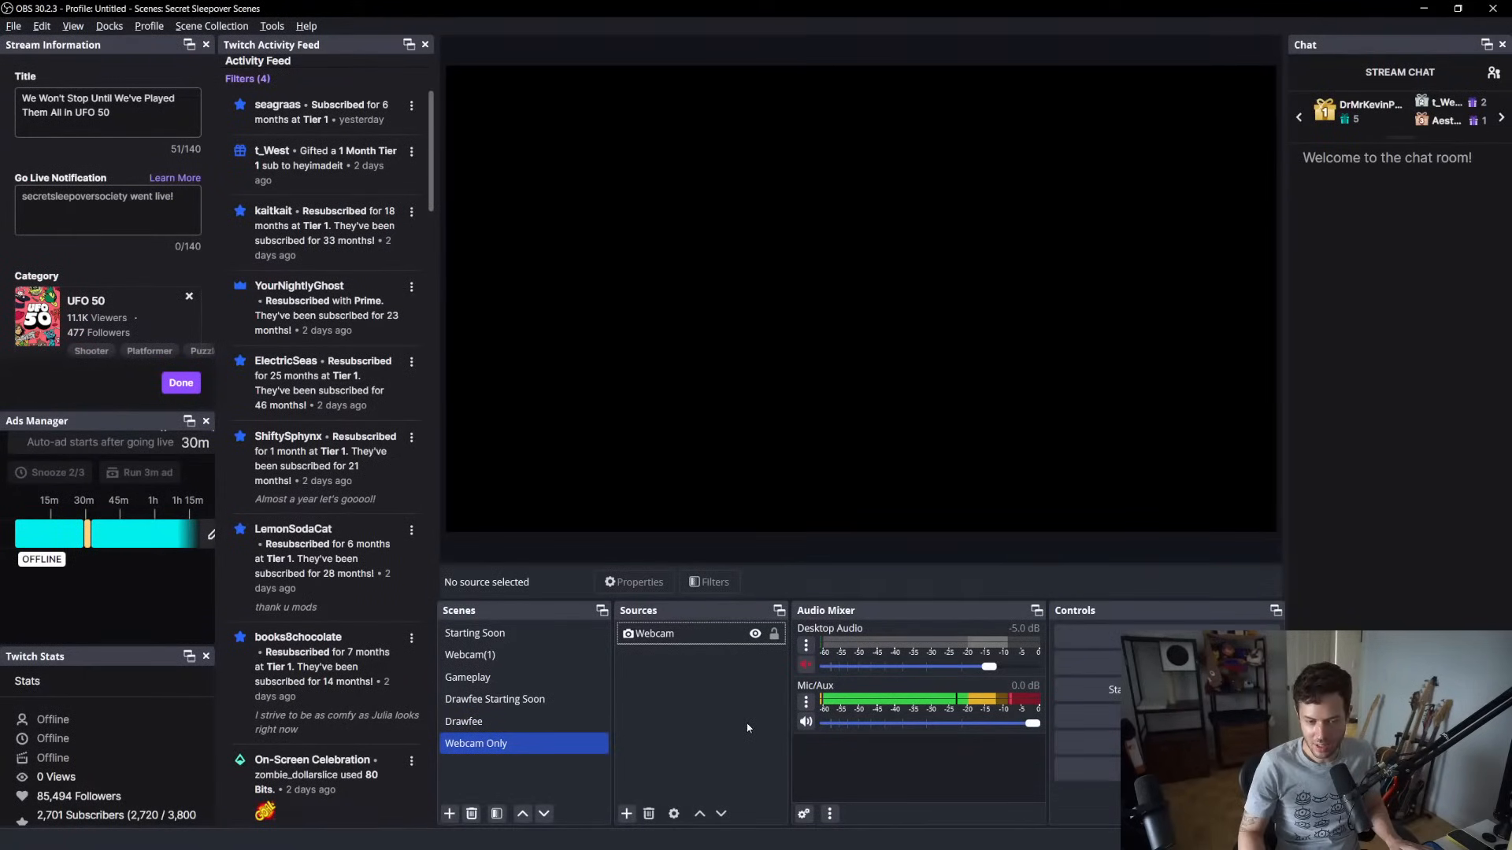
left_click(521, 724)
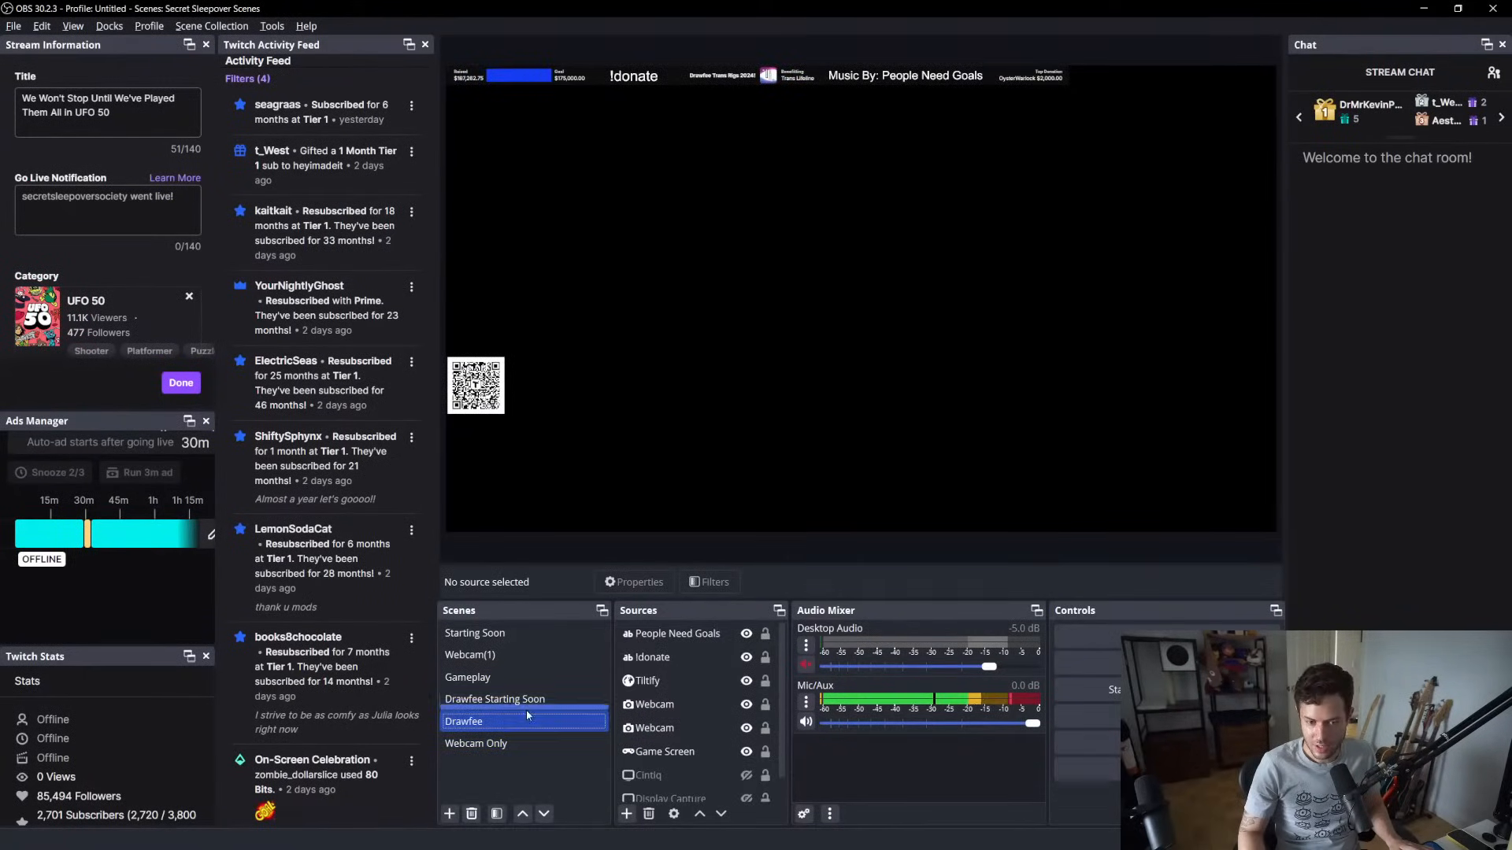
left_click(529, 742)
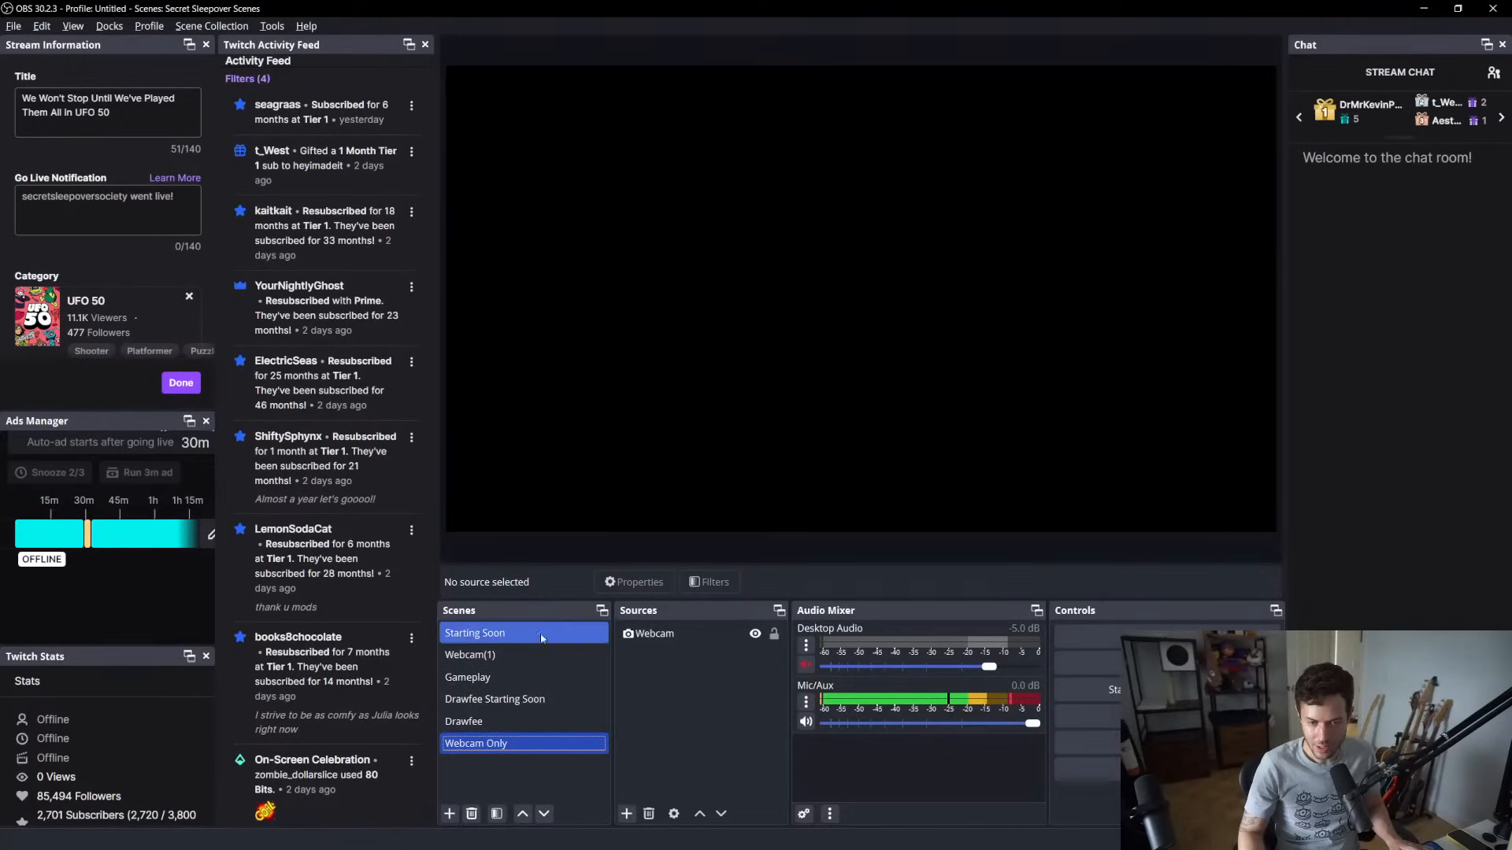
left_click(450, 814)
left_click(626, 421)
key("ctrl+a")
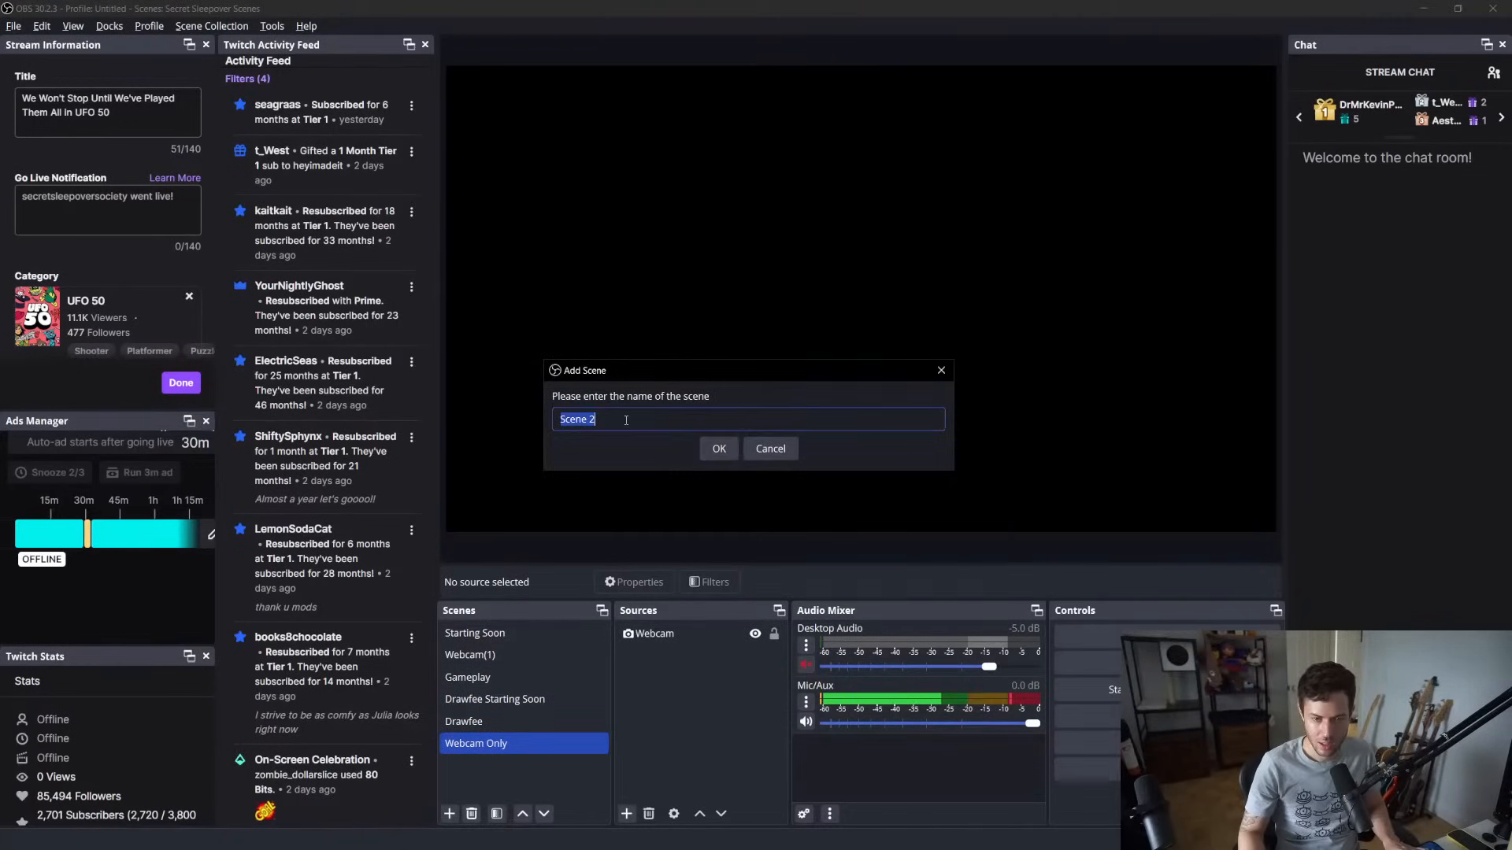
type("Drawfee New")
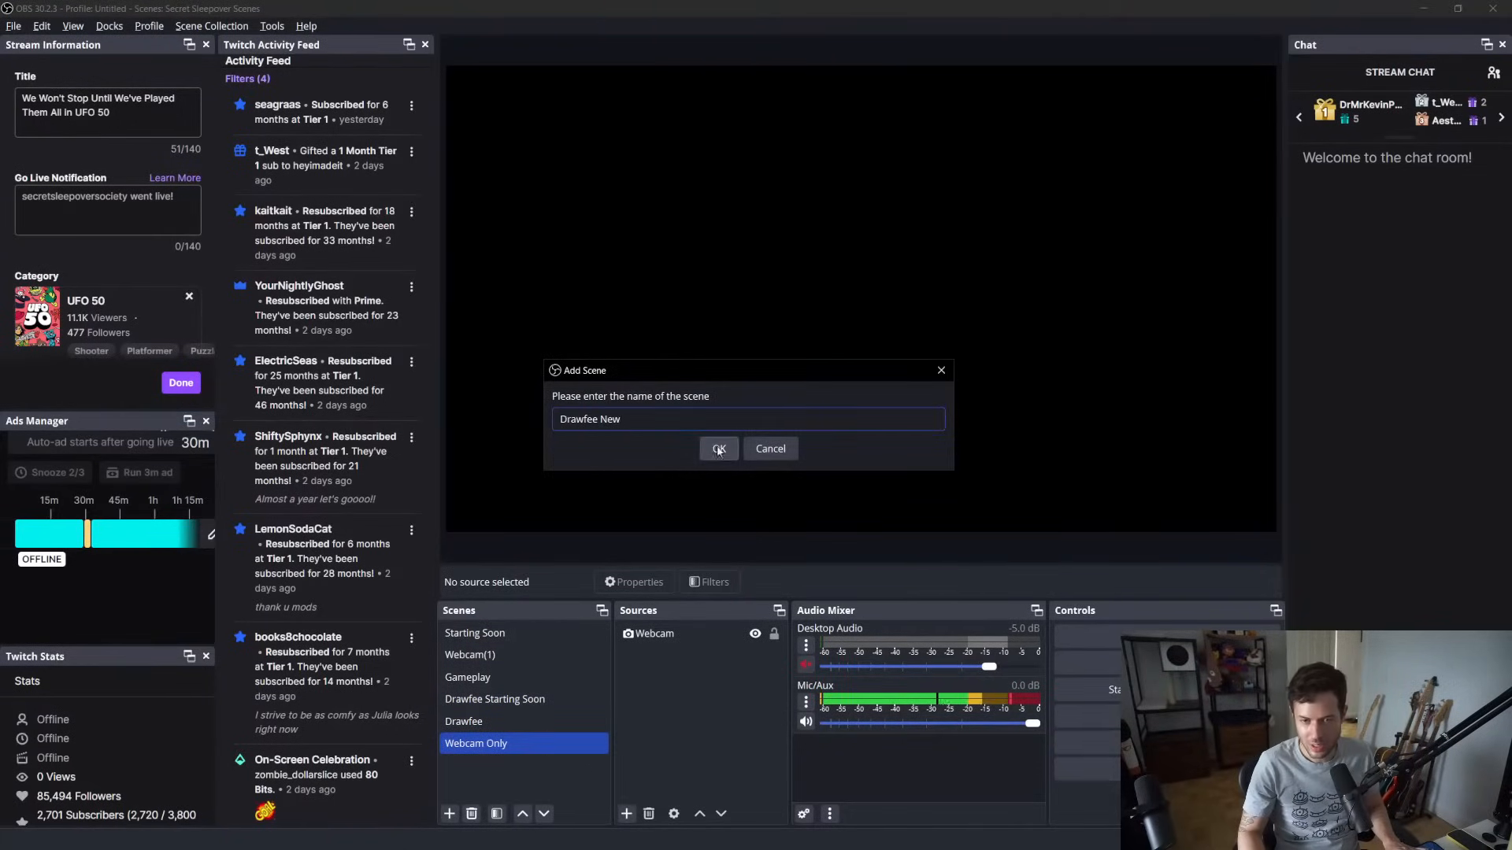
left_click(719, 449)
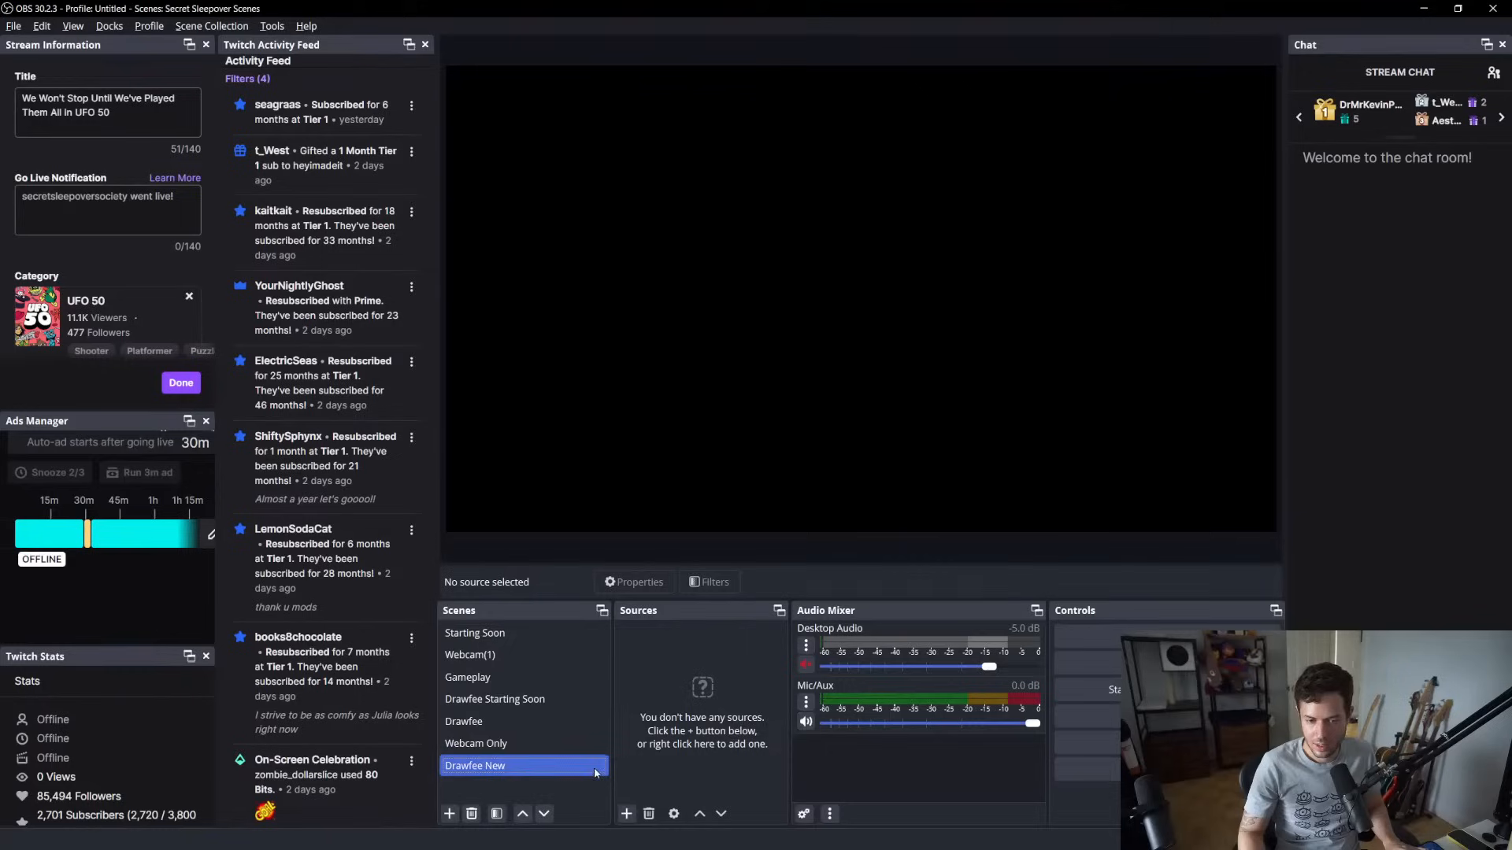
Add a new image source named DrawfeeTestOverlay_BG to the Drawfee New scene and load the exported mug pattern background into it
left_click(626, 815)
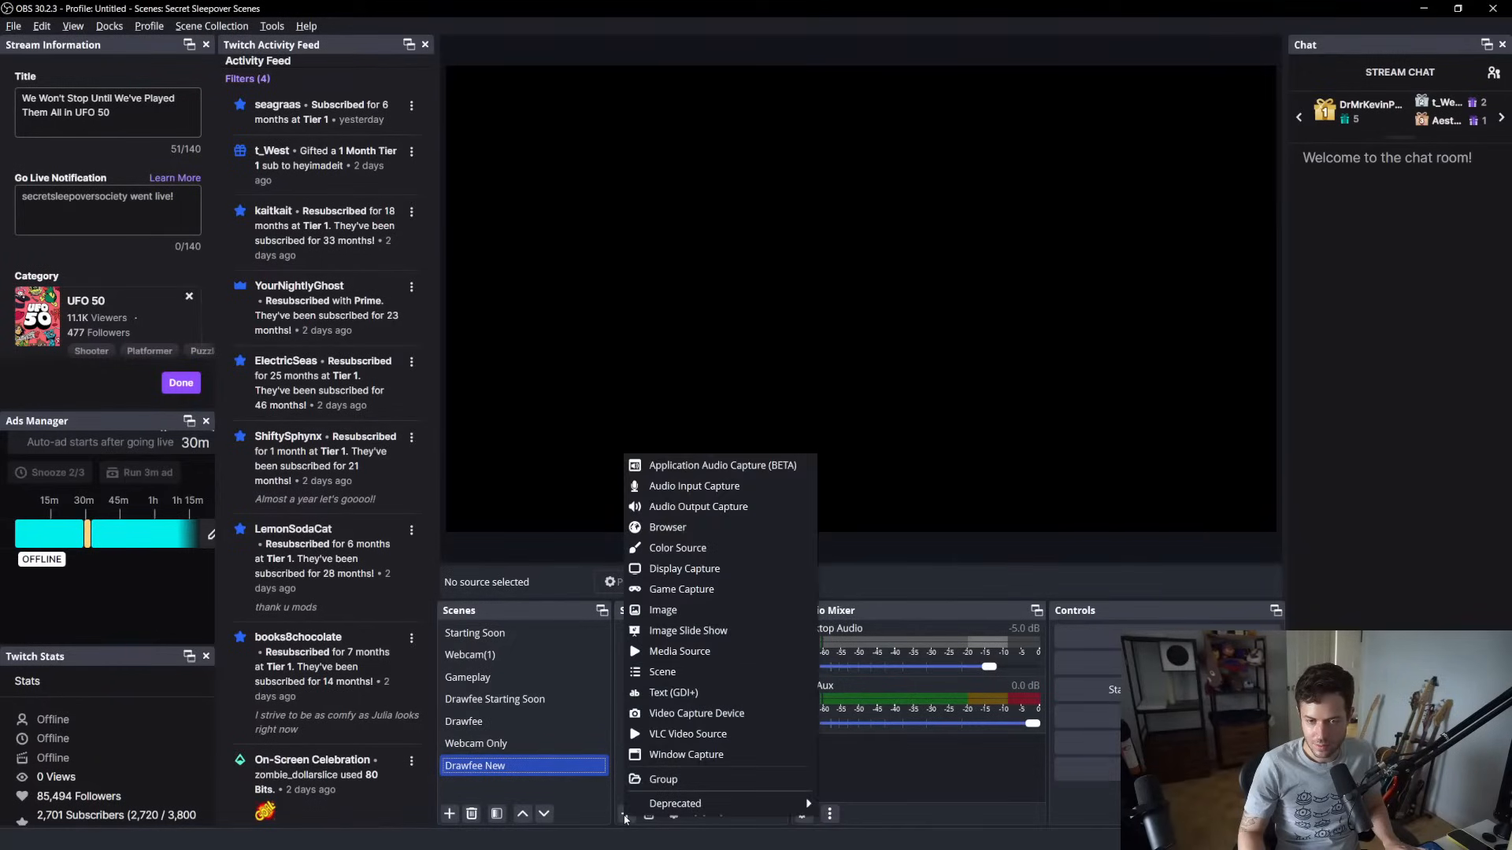
mouse_move(788, 803)
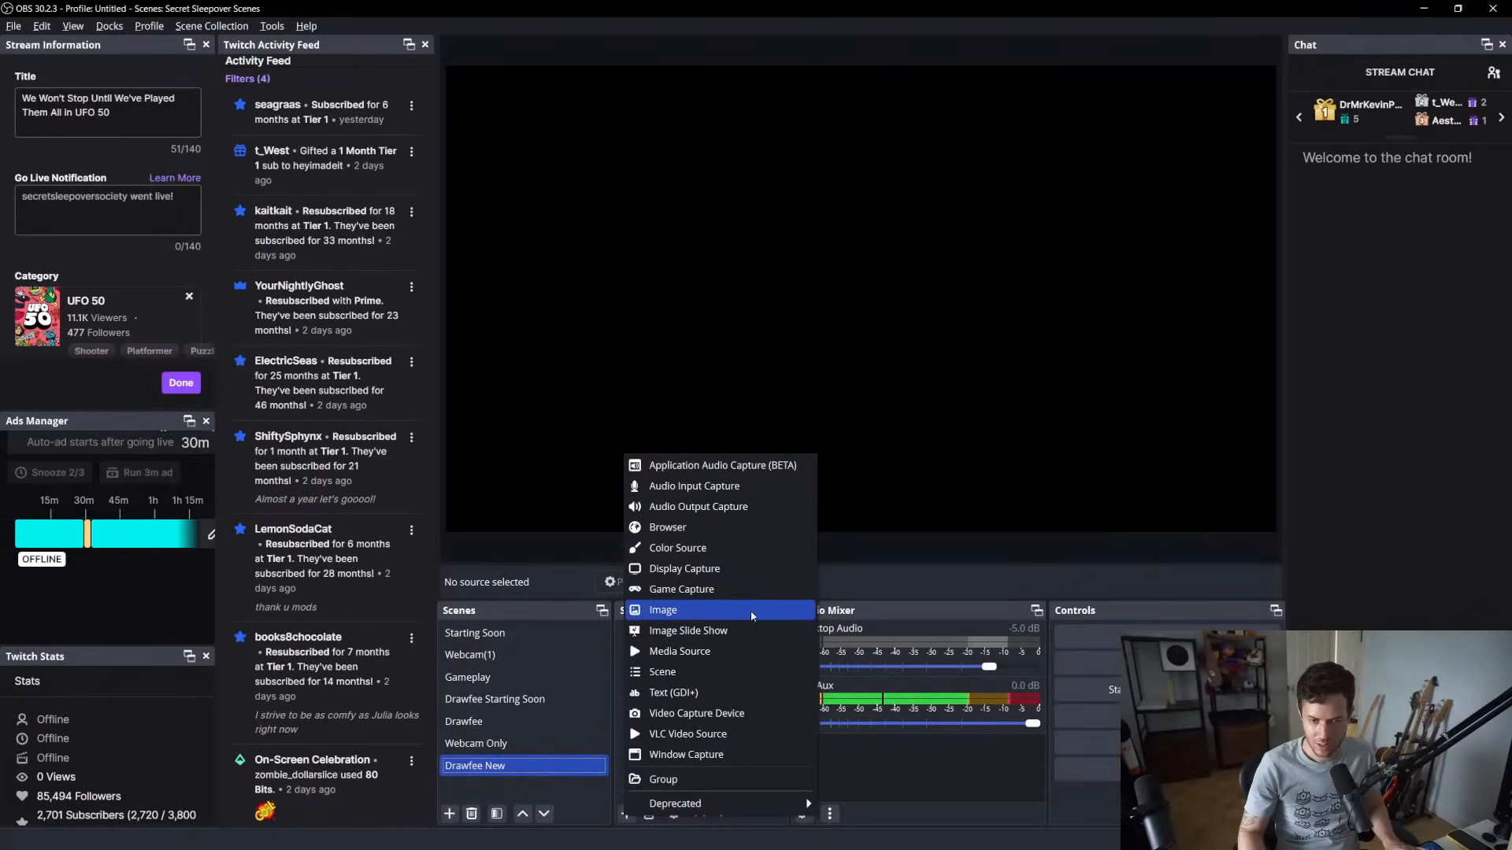
left_click(752, 609)
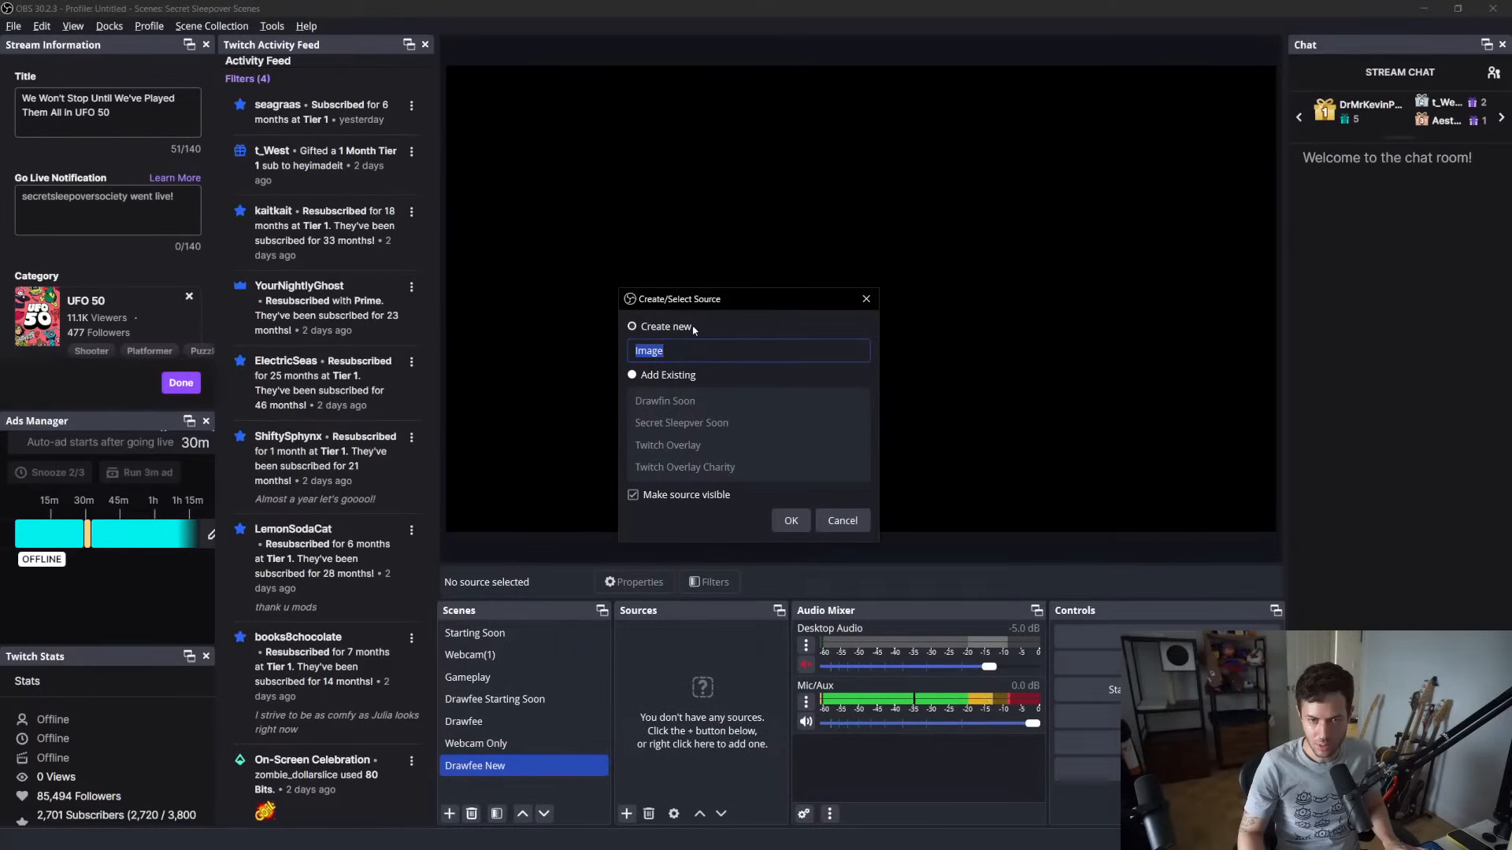
type("DrawfeeTes")
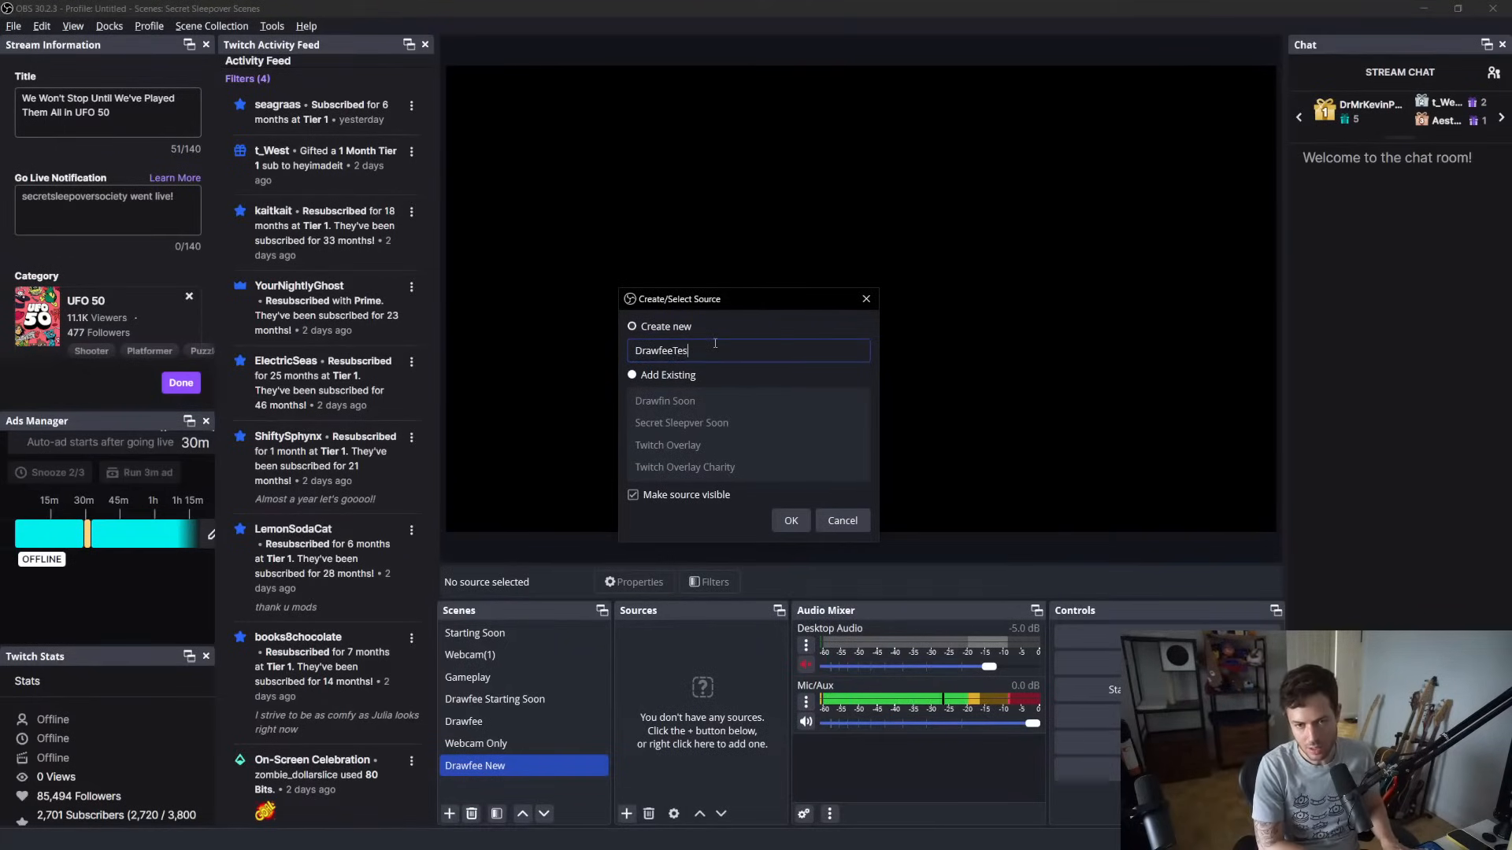
type("tOverlay_BG")
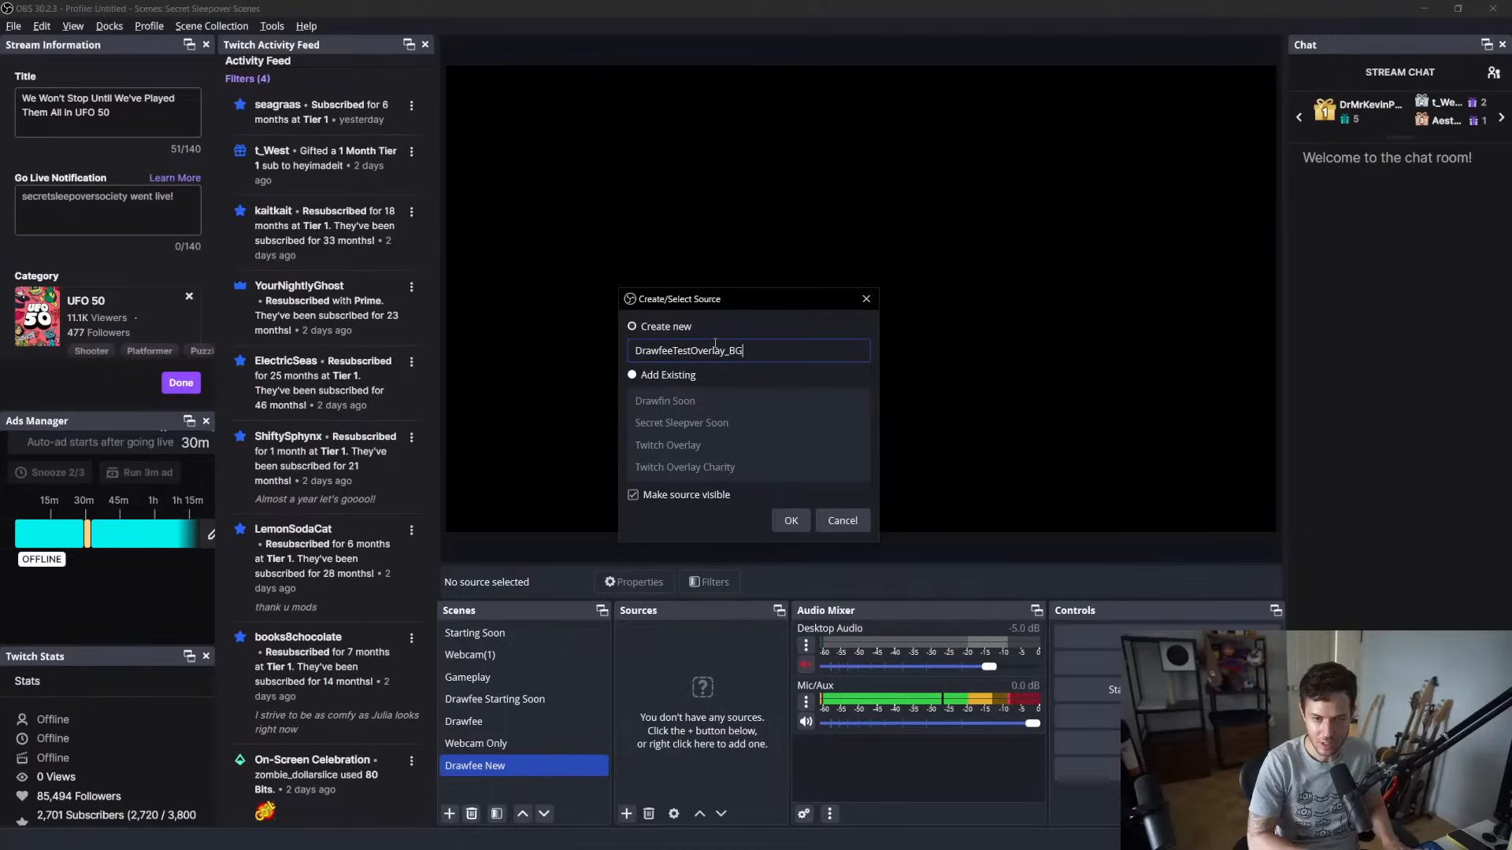
left_click(782, 522)
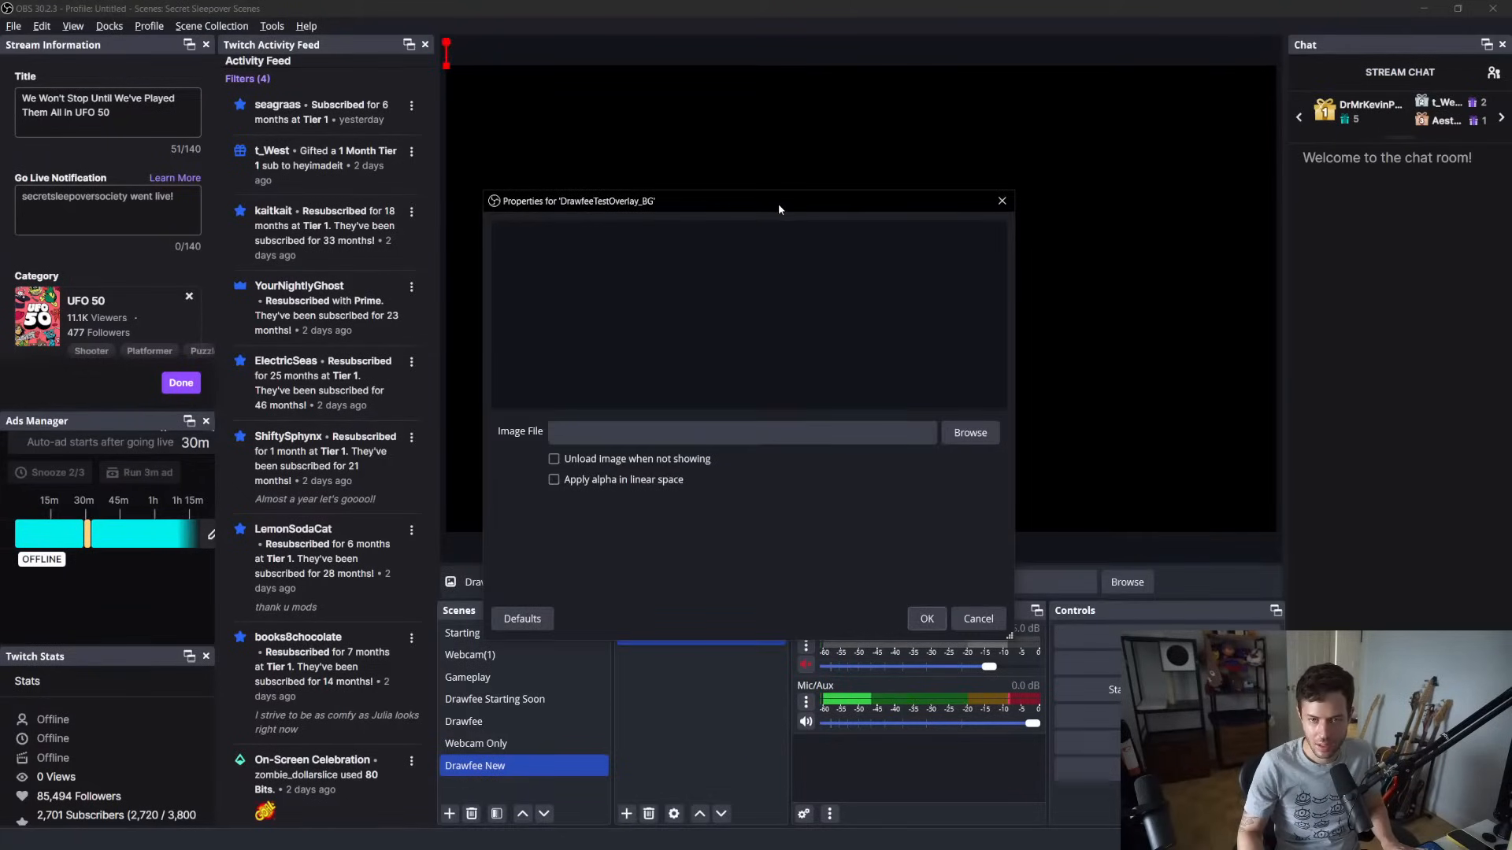
left_click_drag(778, 204, 0, 236)
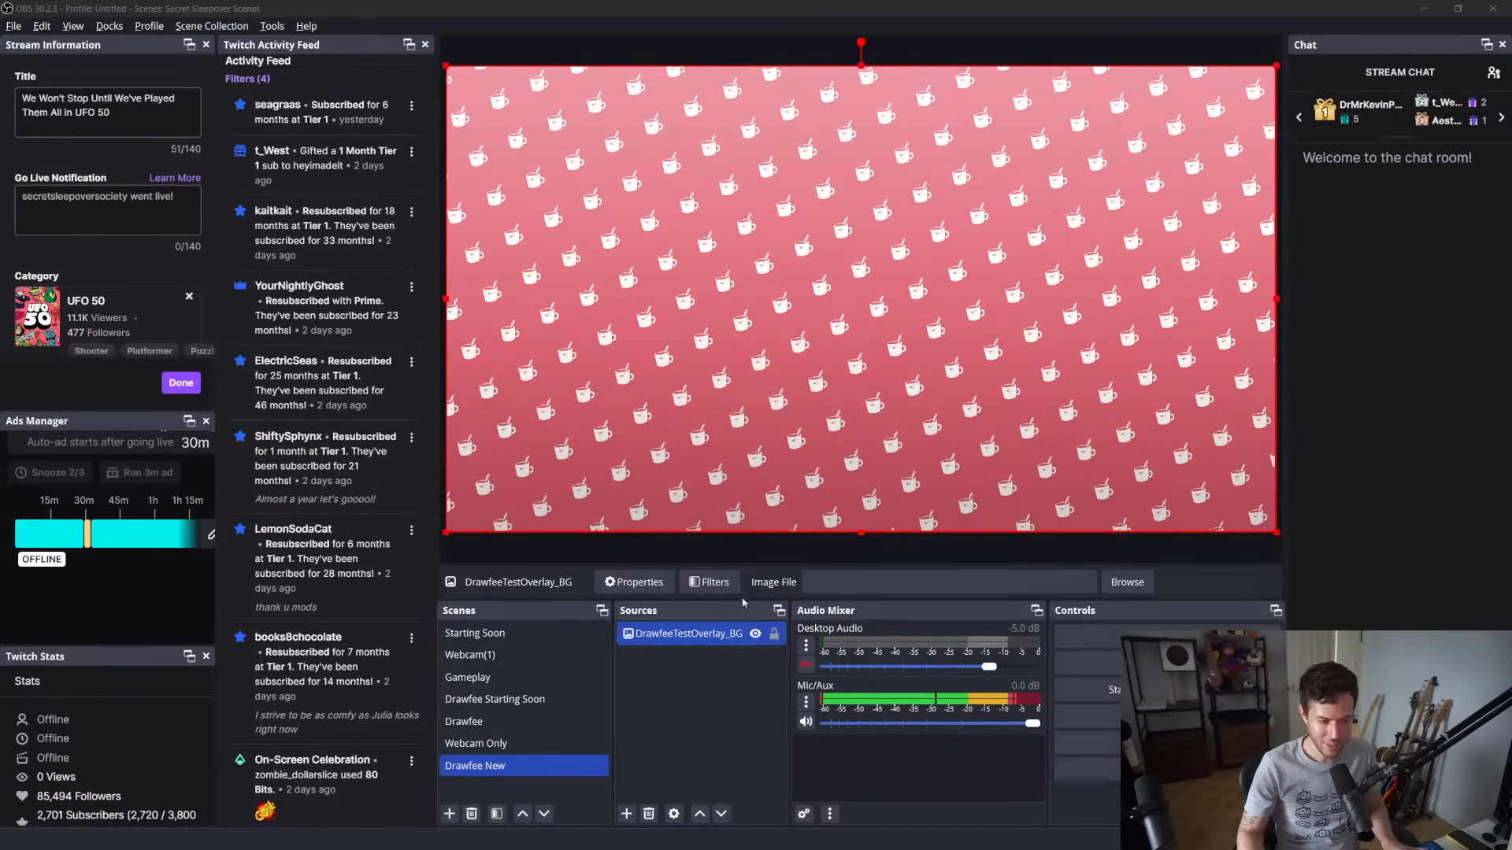
left_click(713, 552)
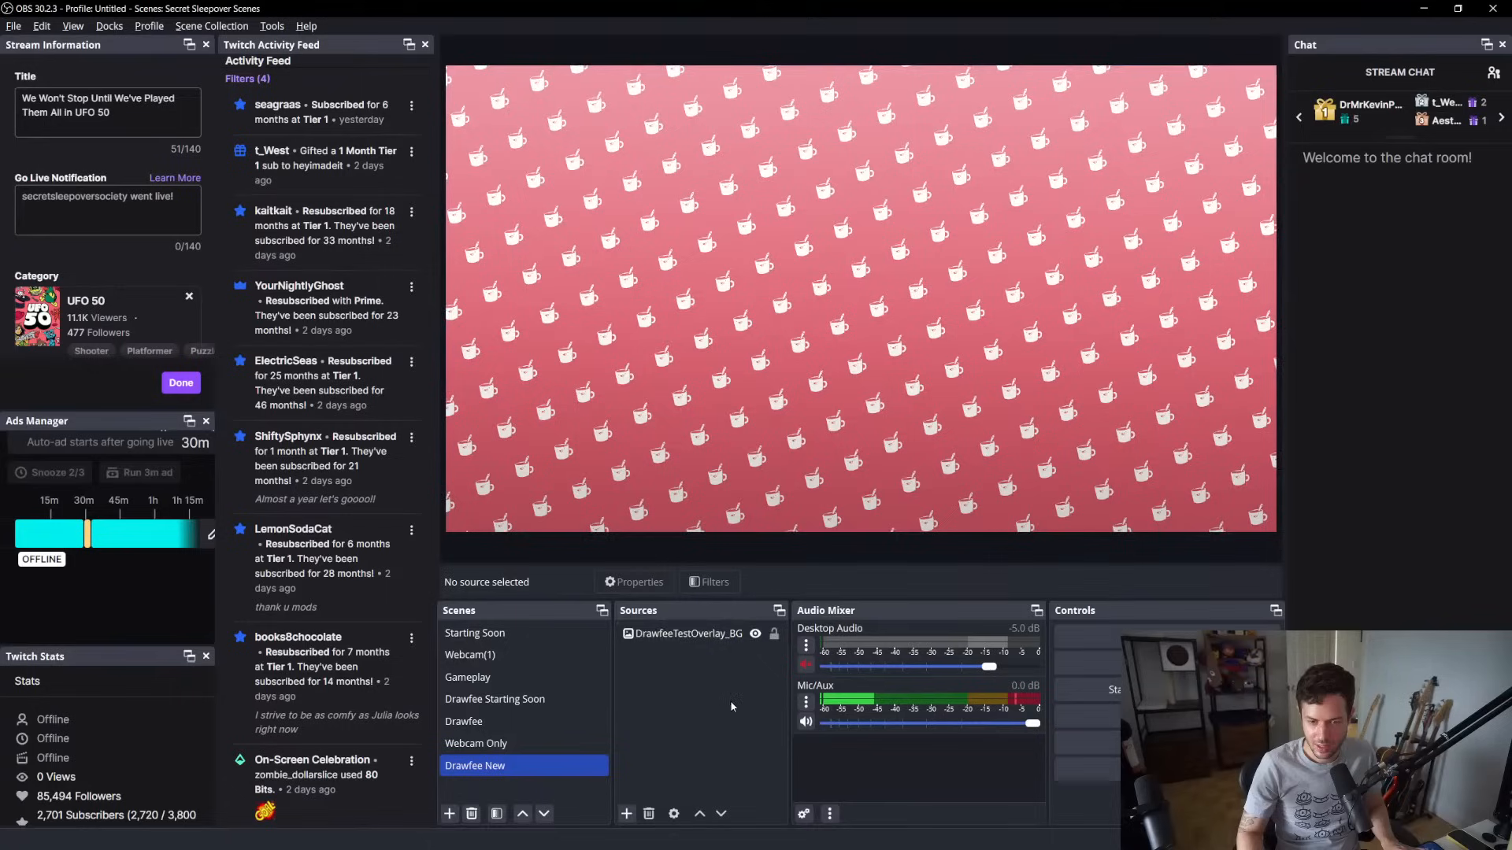
Add a new image source named DrawfeeTestOverlay_Screen above the background and load DrawfeeTestOverlay_Screen.png from the desktop
left_click(627, 815)
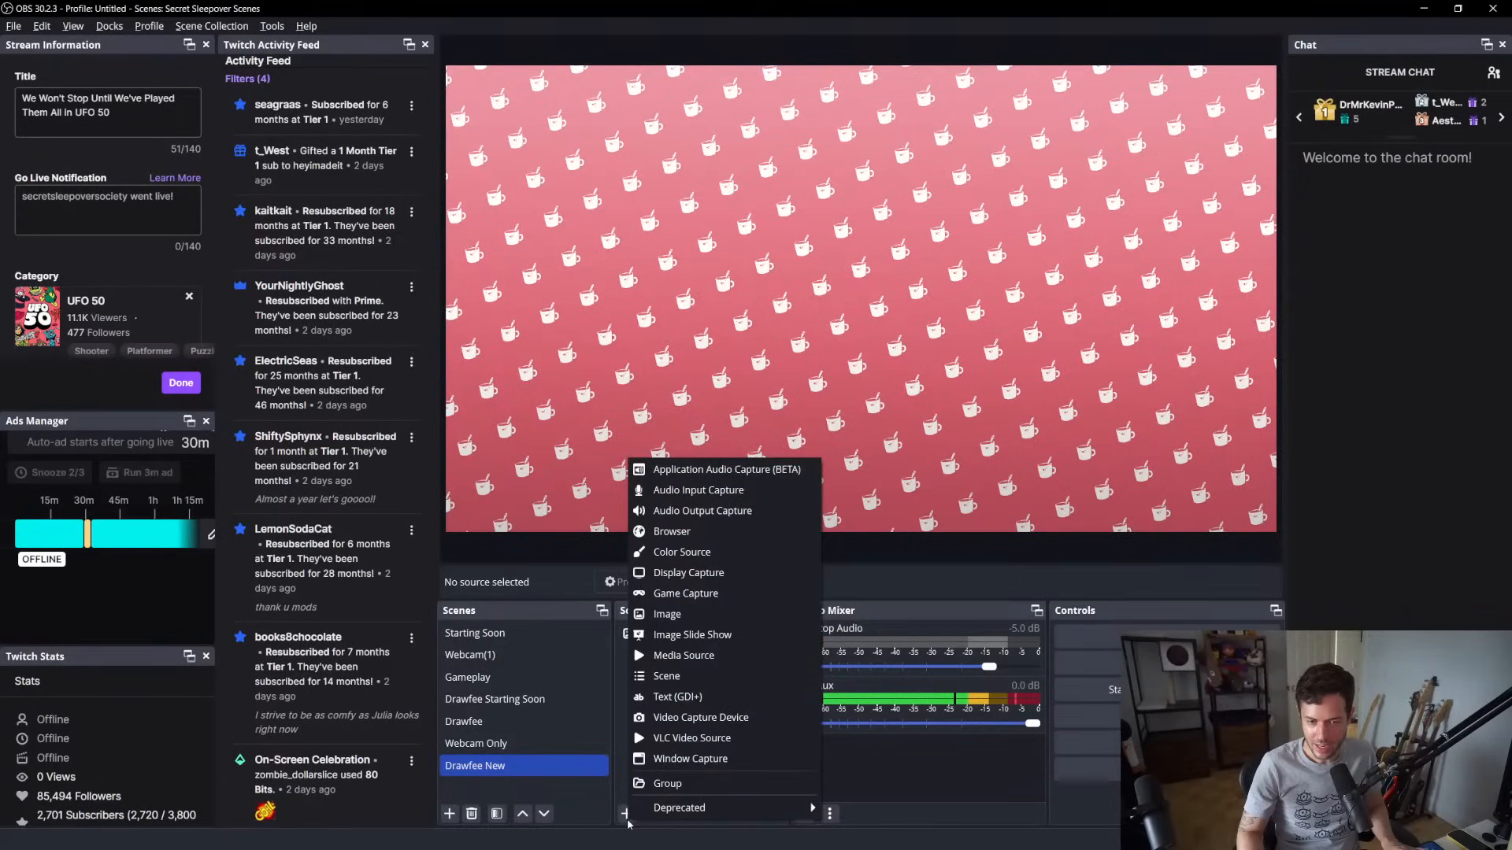
left_click(693, 614)
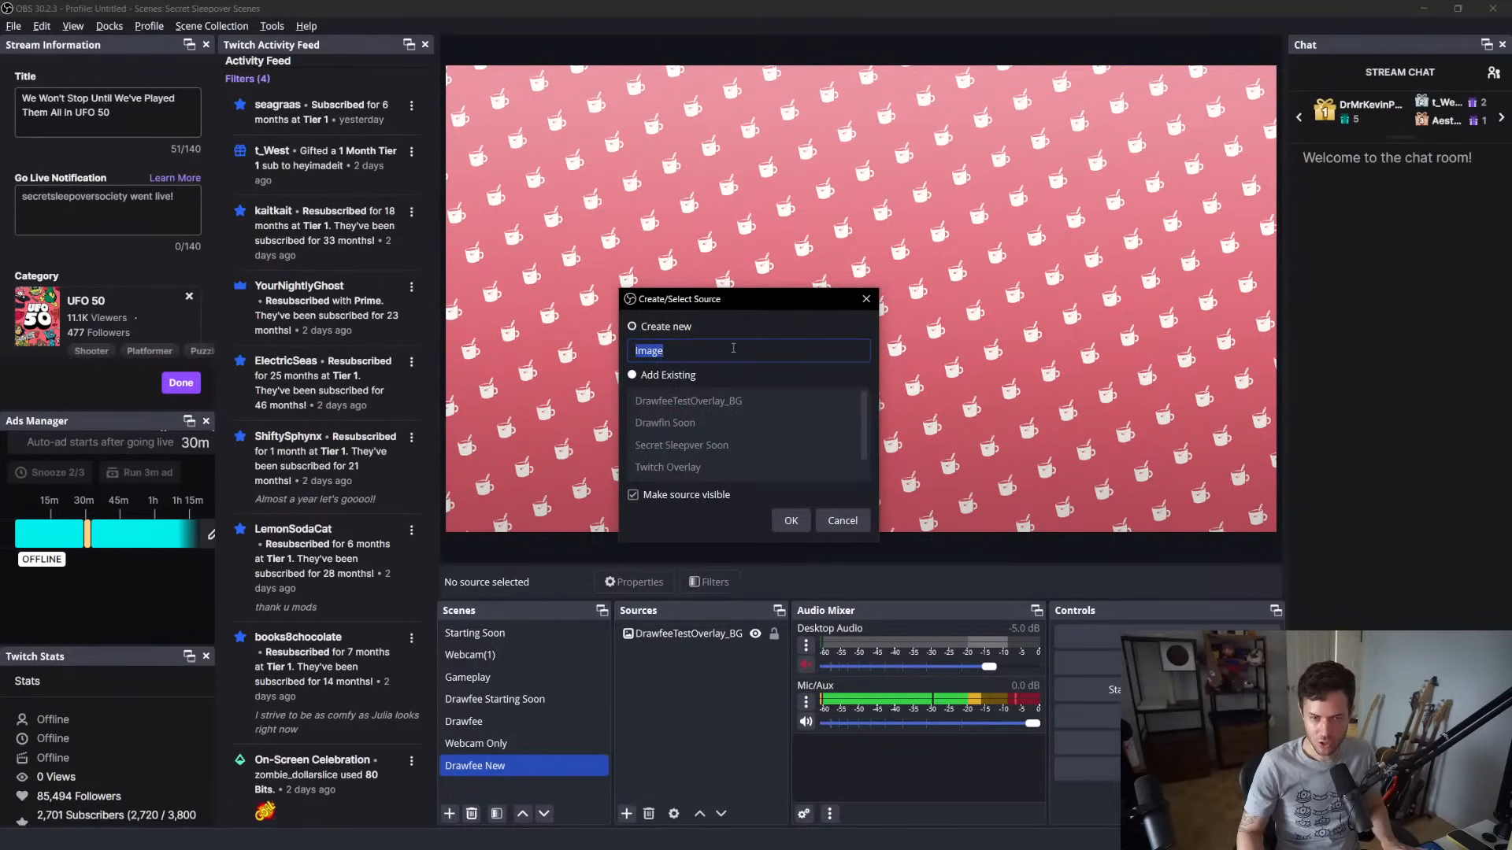
type("DrawfeeTest")
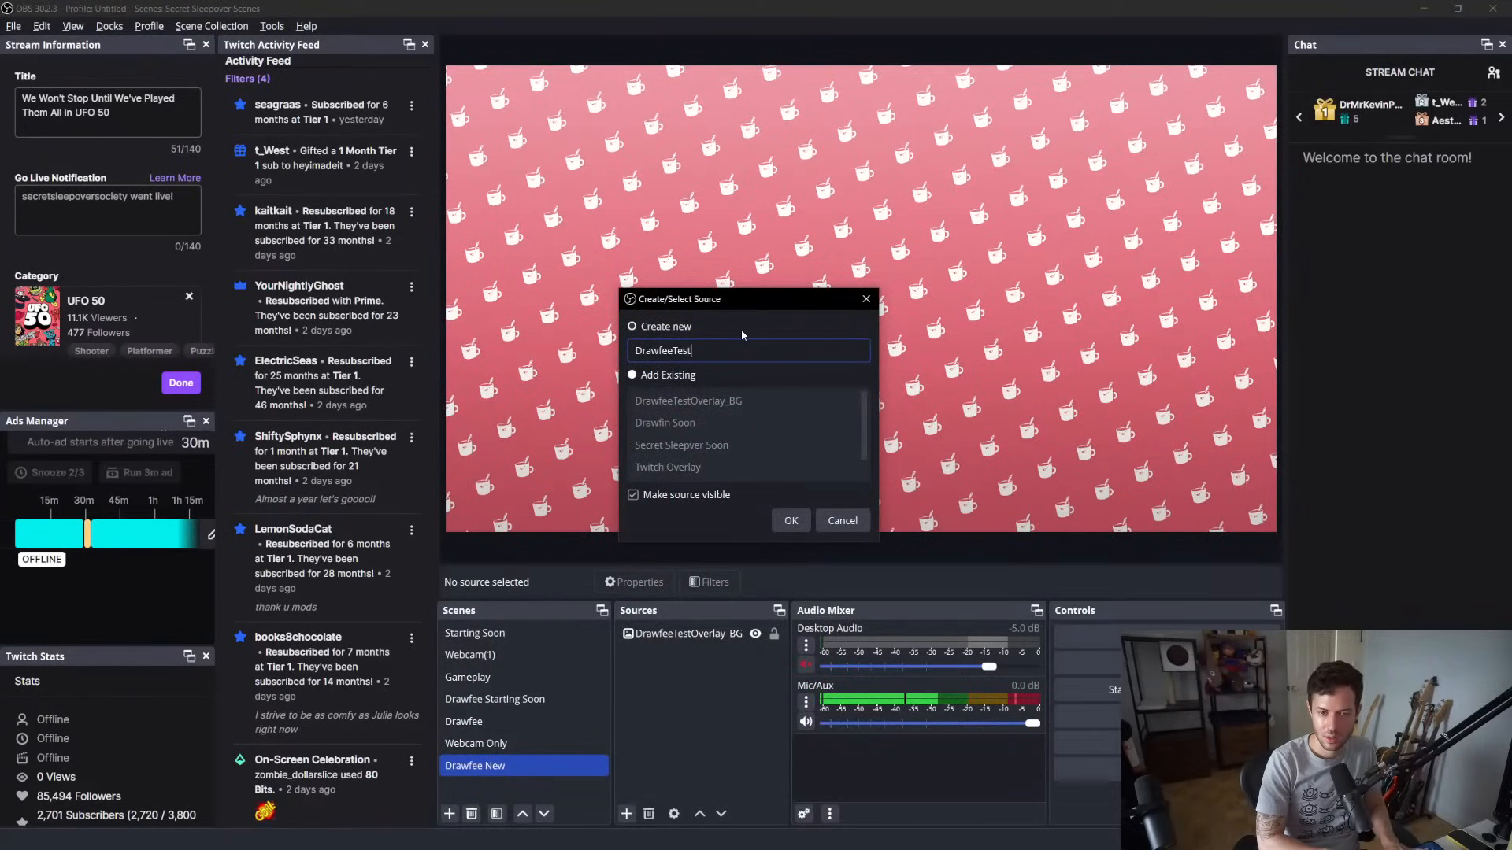
type("Overlay")
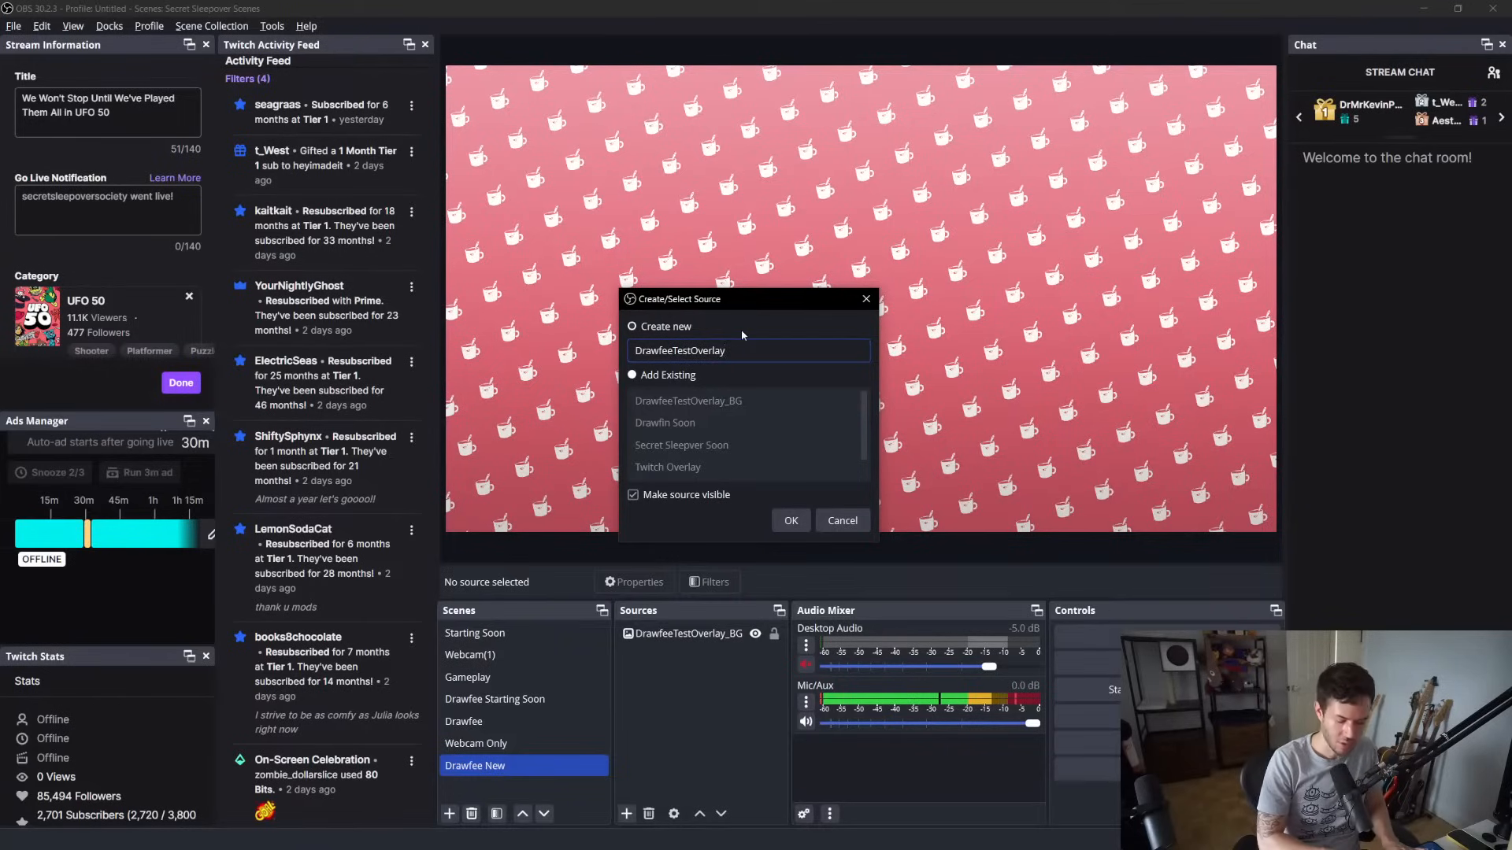
type("_")
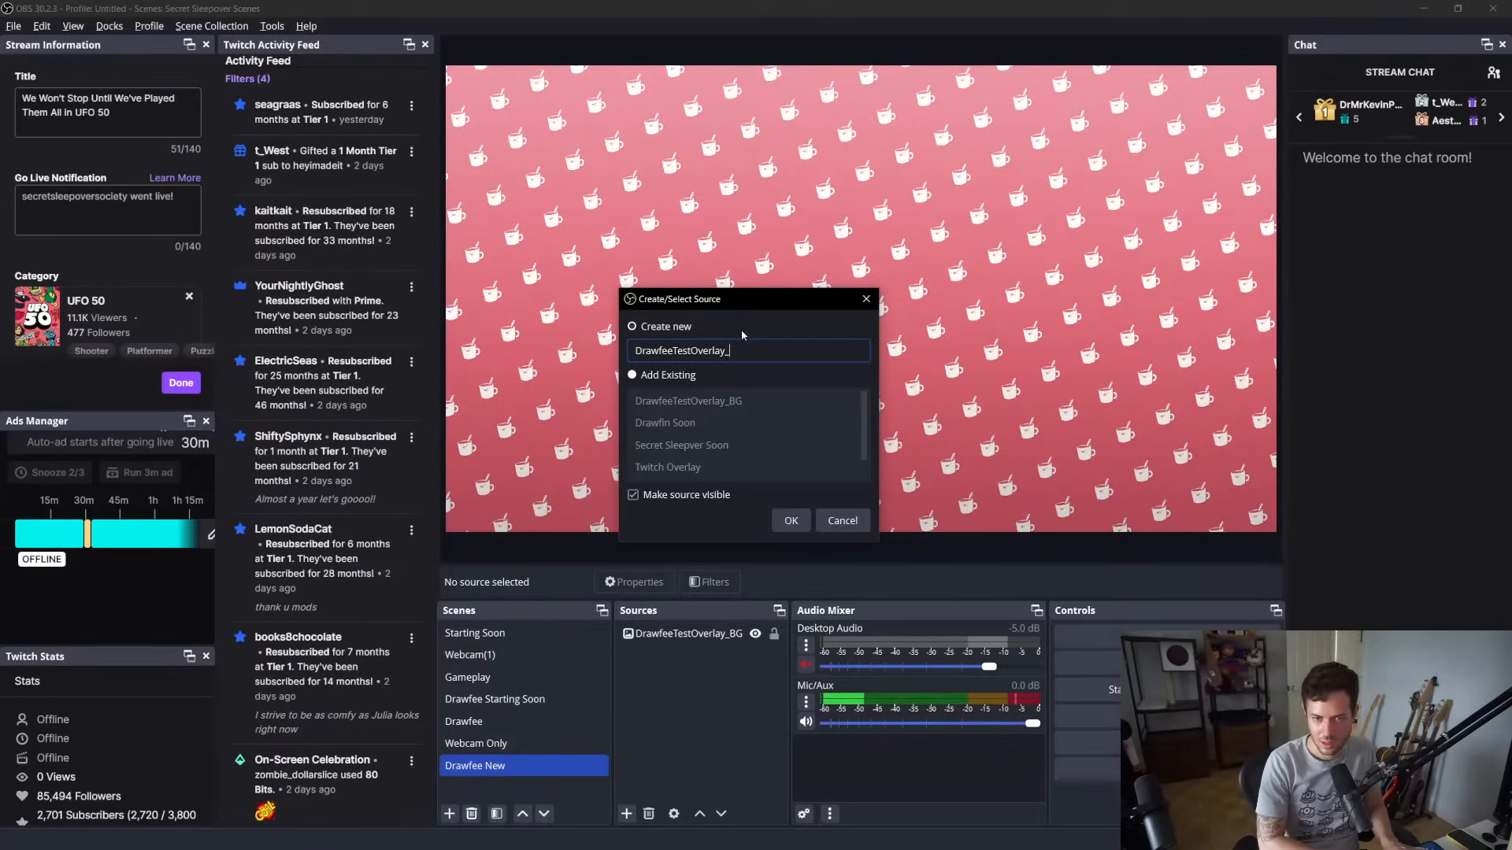
type("Screen")
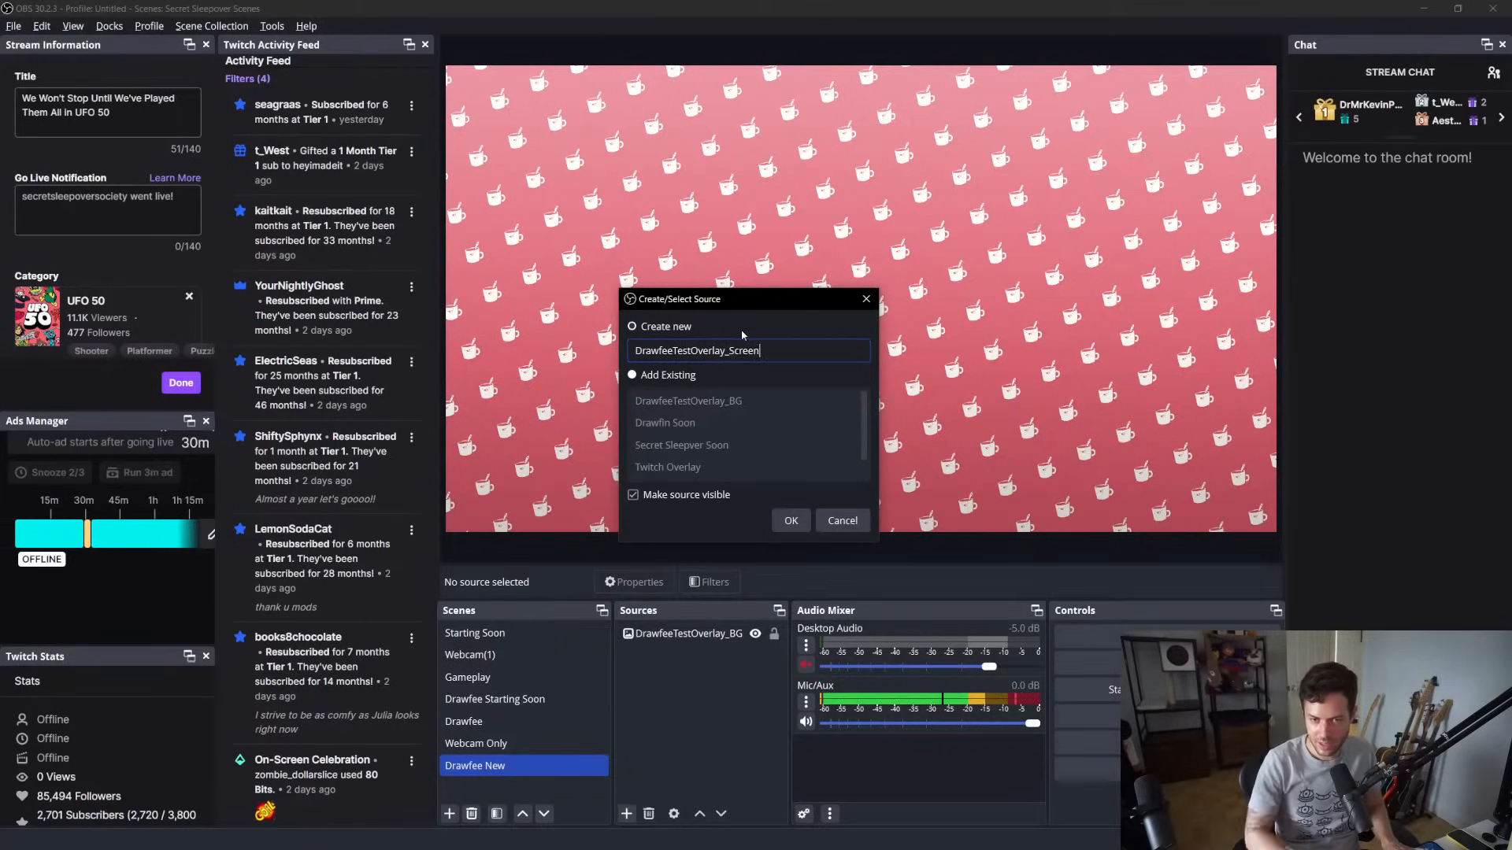
left_click(791, 521)
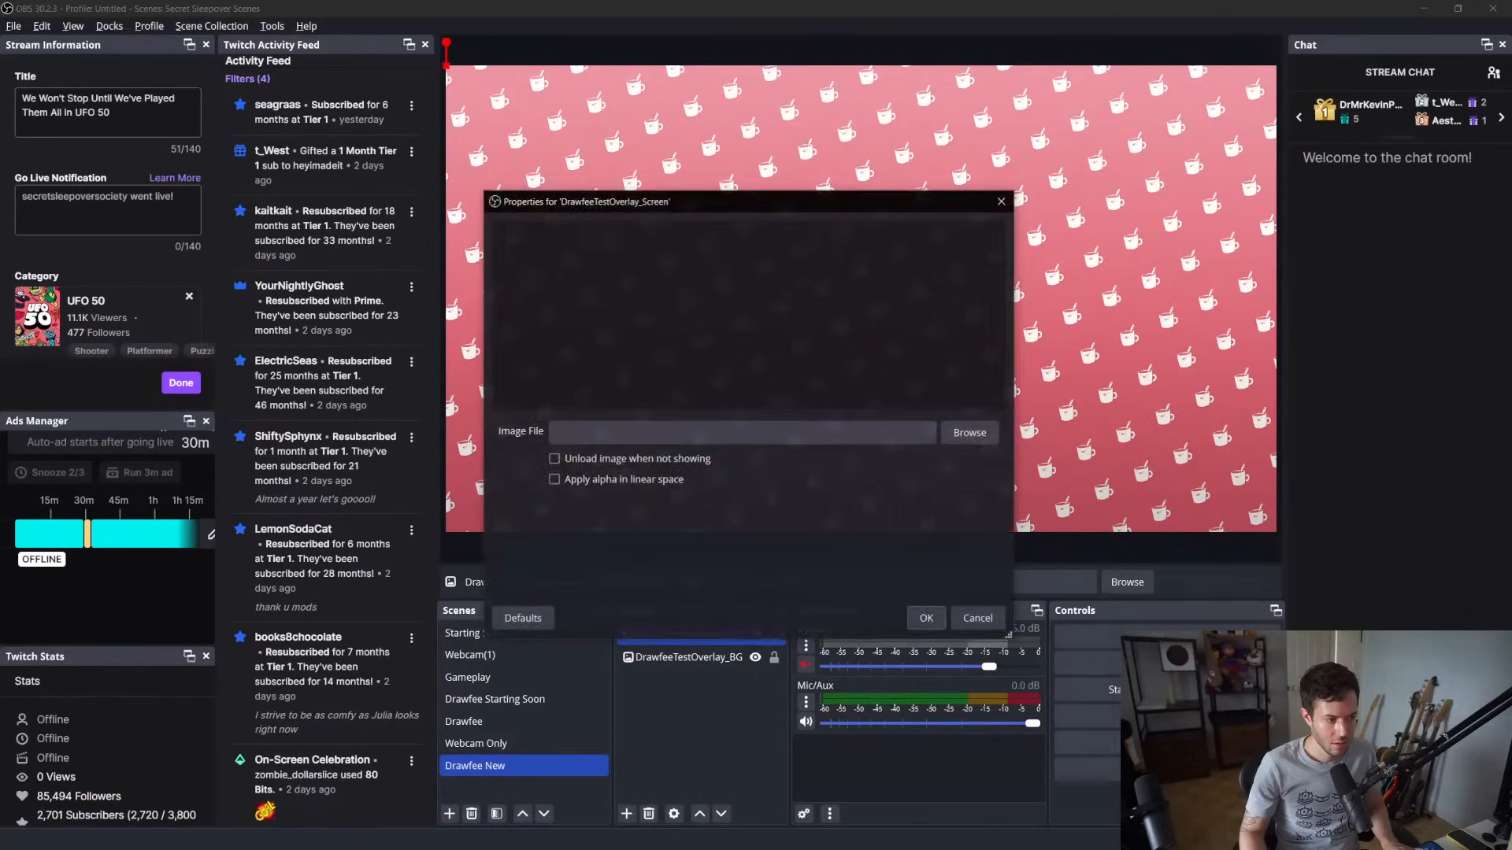
key("Escape")
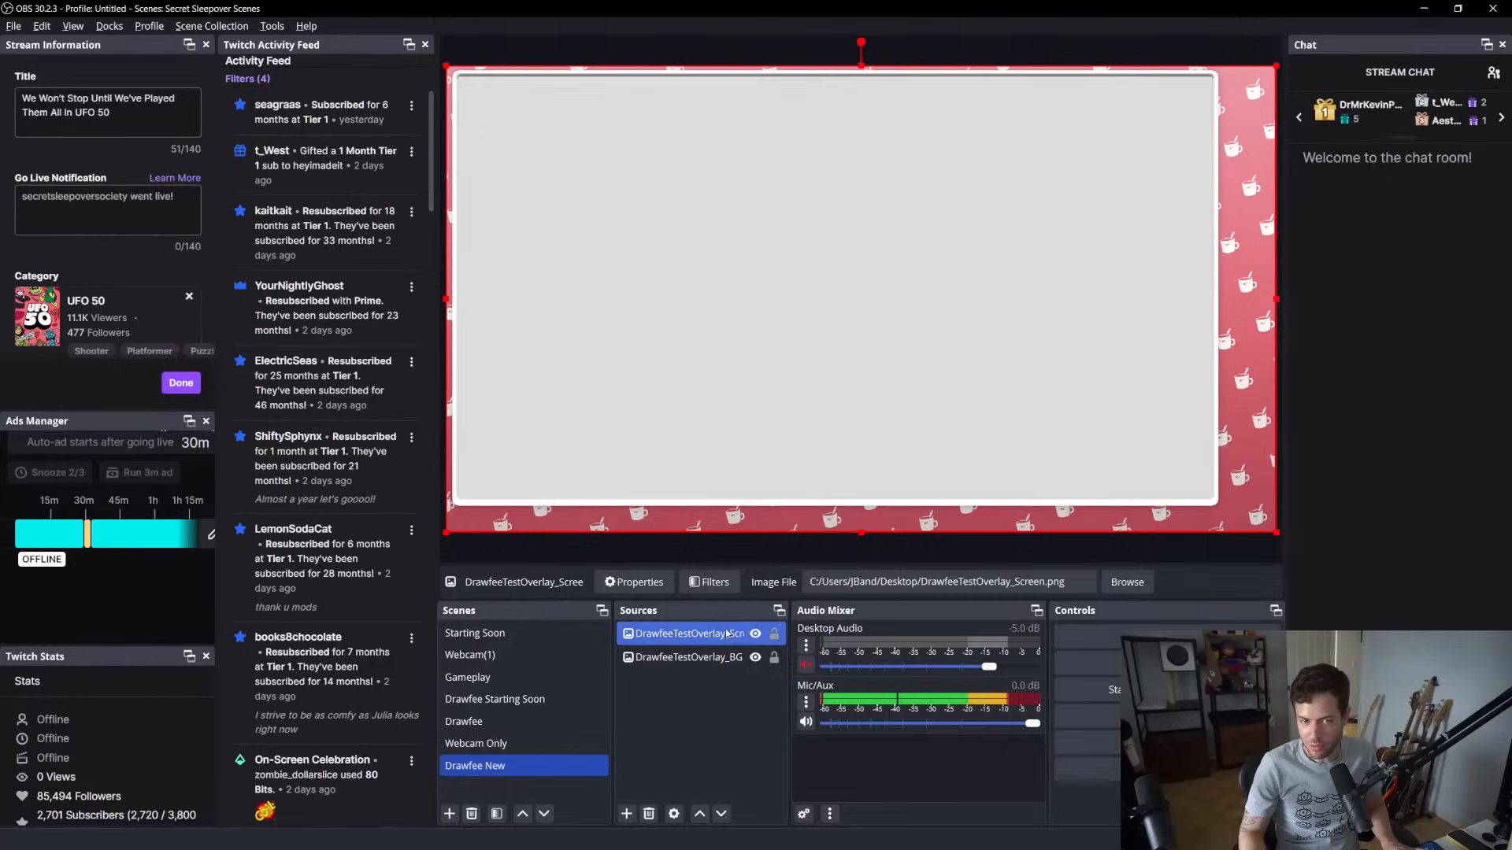
left_click(707, 704)
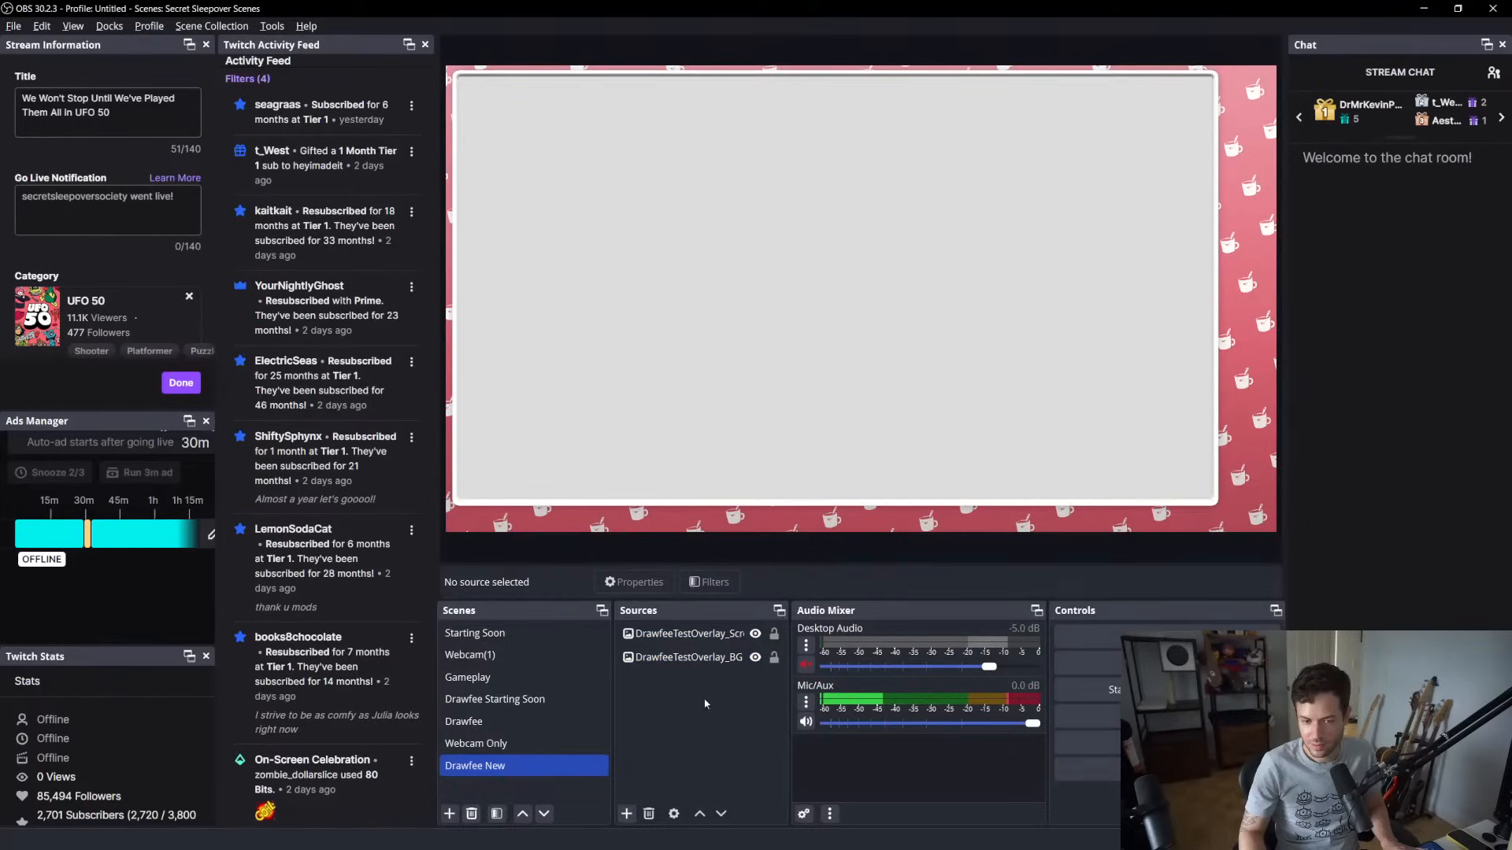
Add a new image source named DrawfeeTestOverlay_Webcam above the screen panel and load DrawfeeTestOverlay_Webcam.png from the desktop
left_click(628, 814)
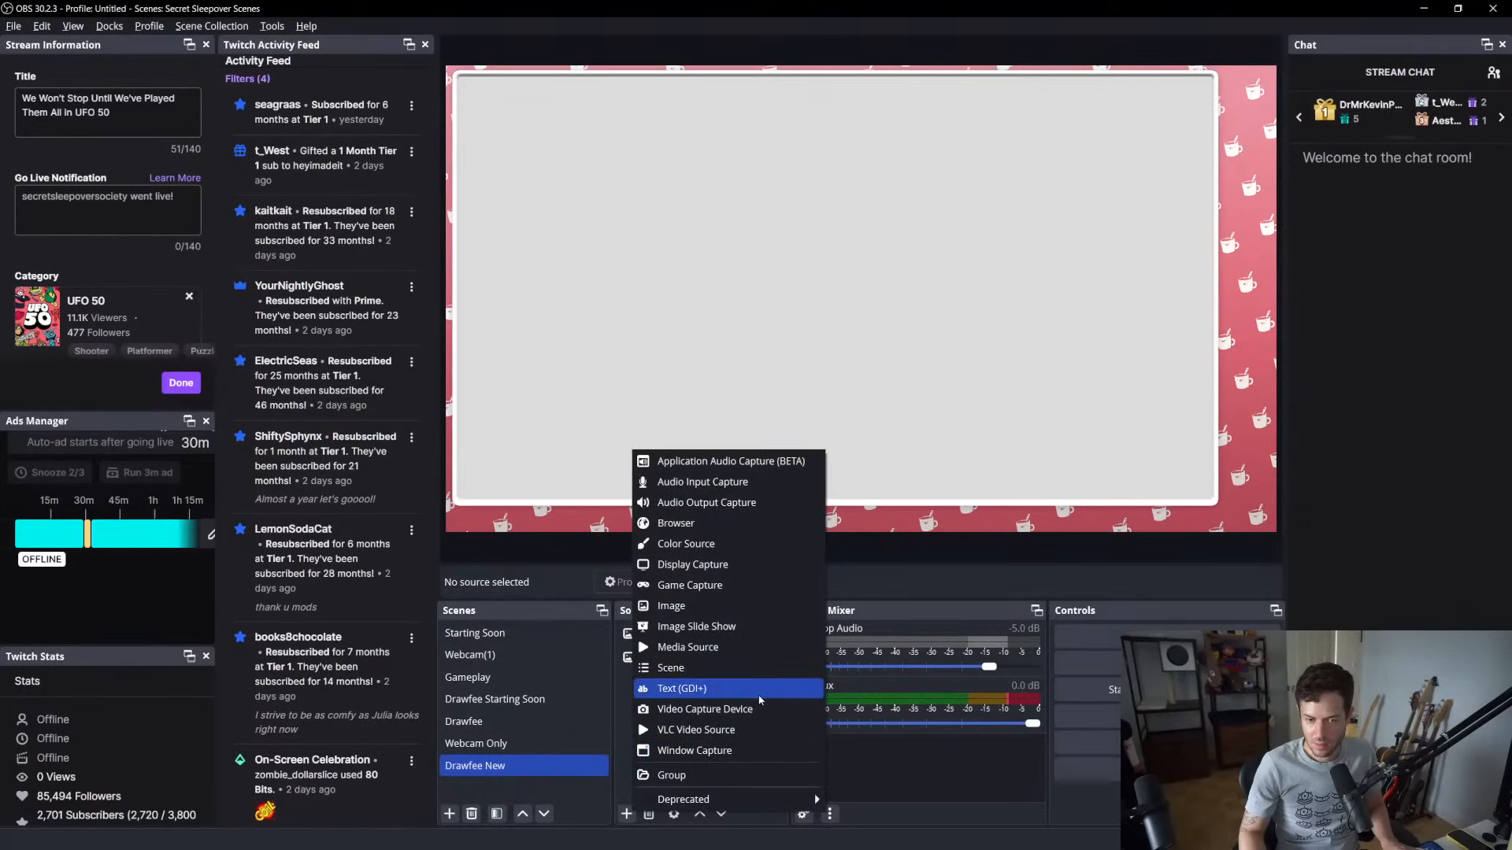
left_click(756, 606)
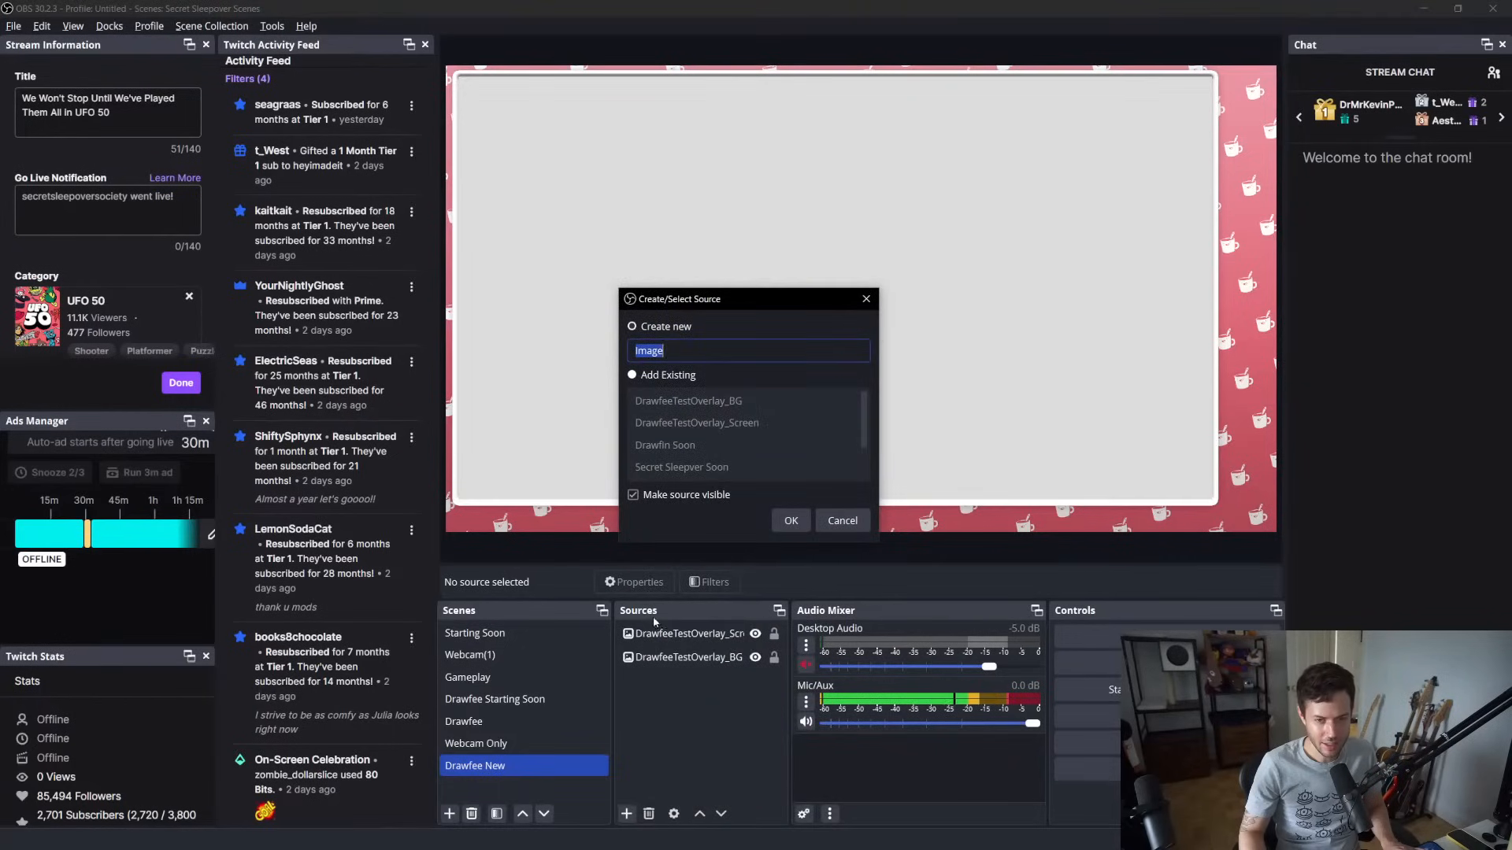
type("DrawfeeTe")
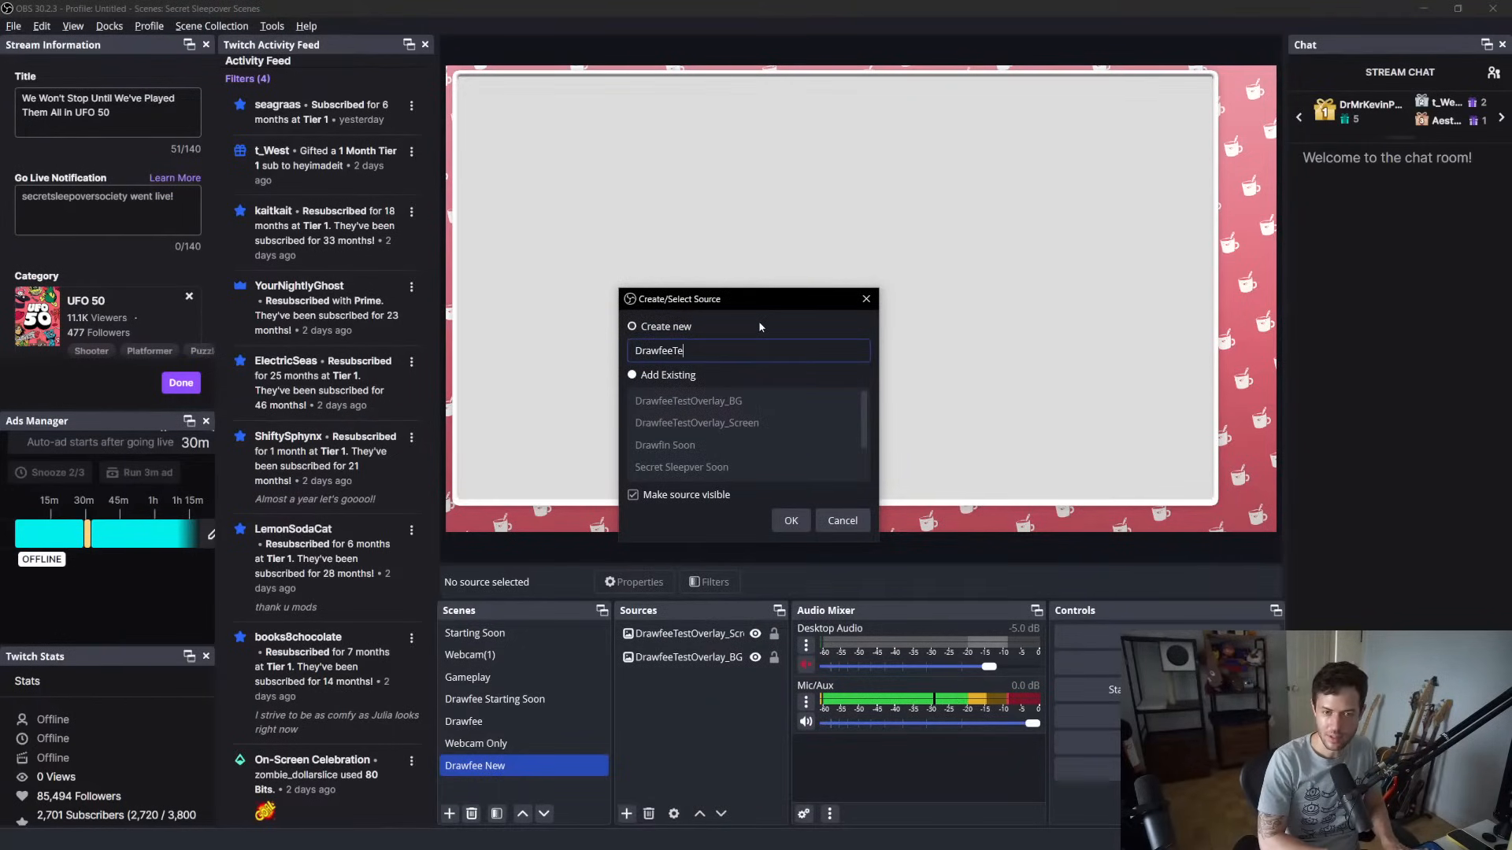
type("stOverlay_")
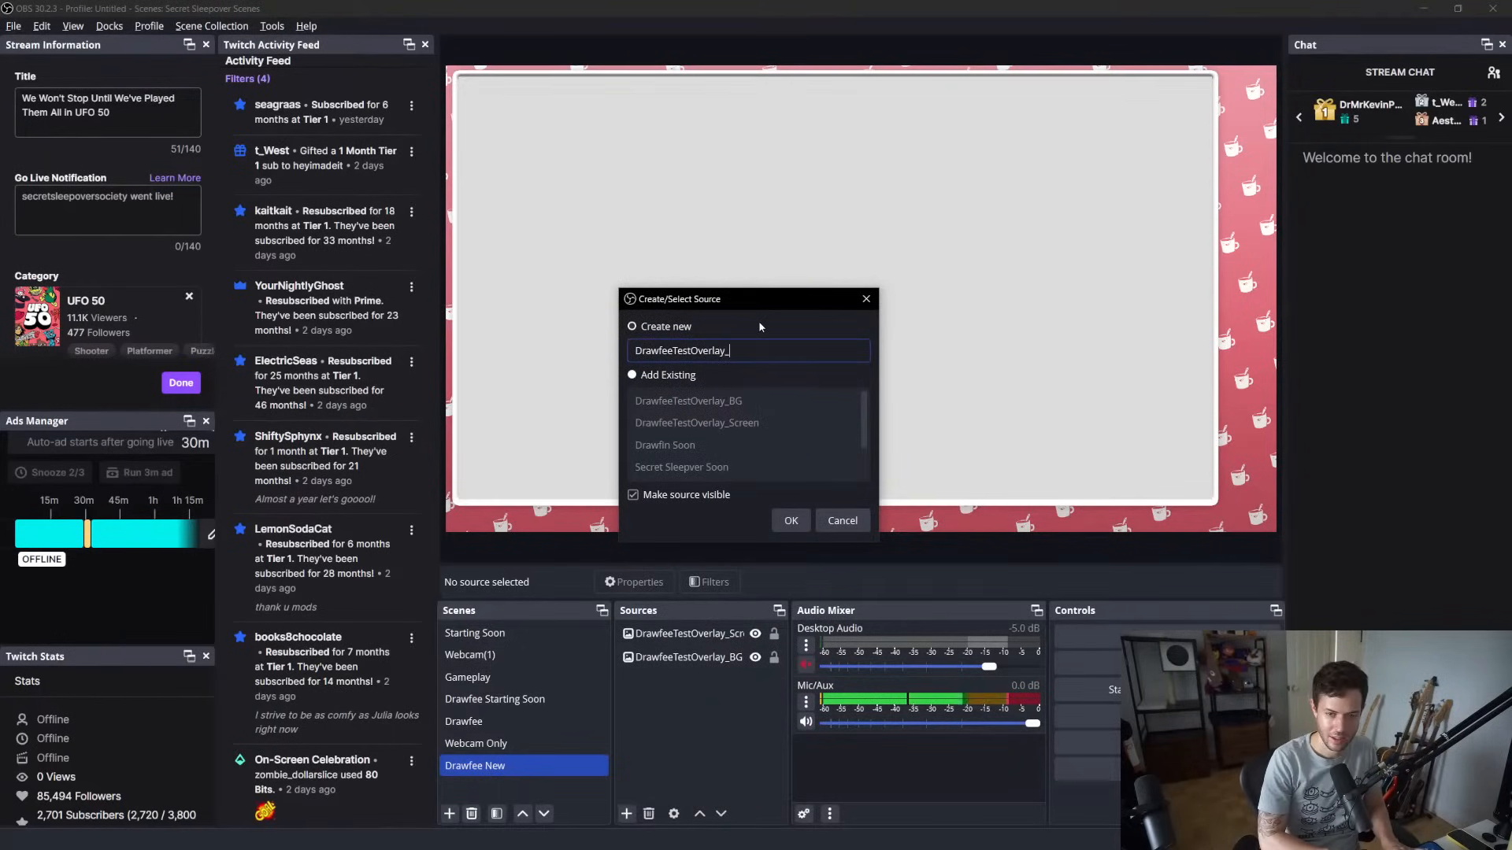
type("Webcam")
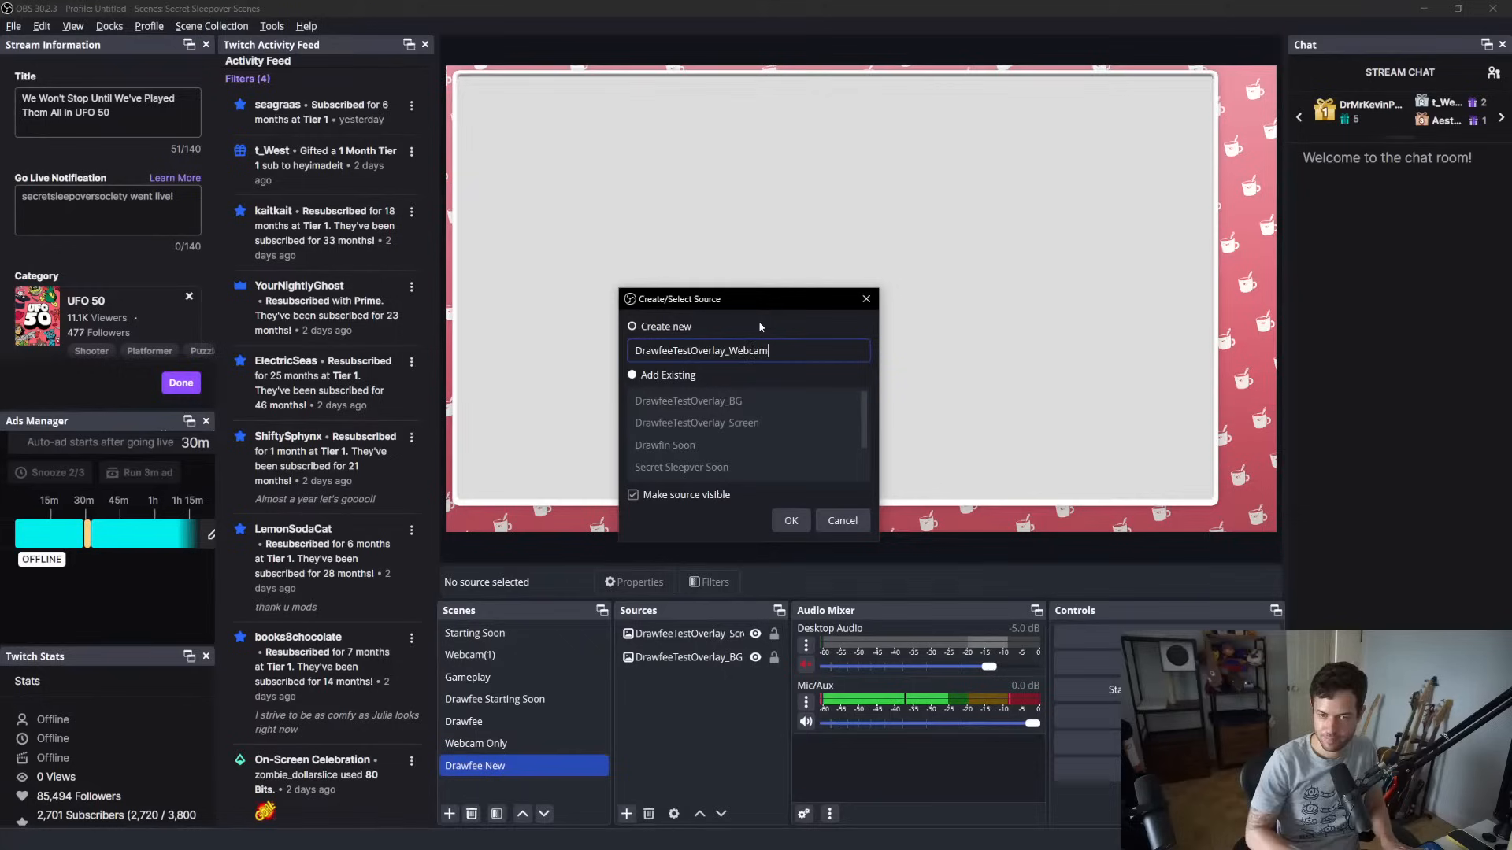
left_click(791, 520)
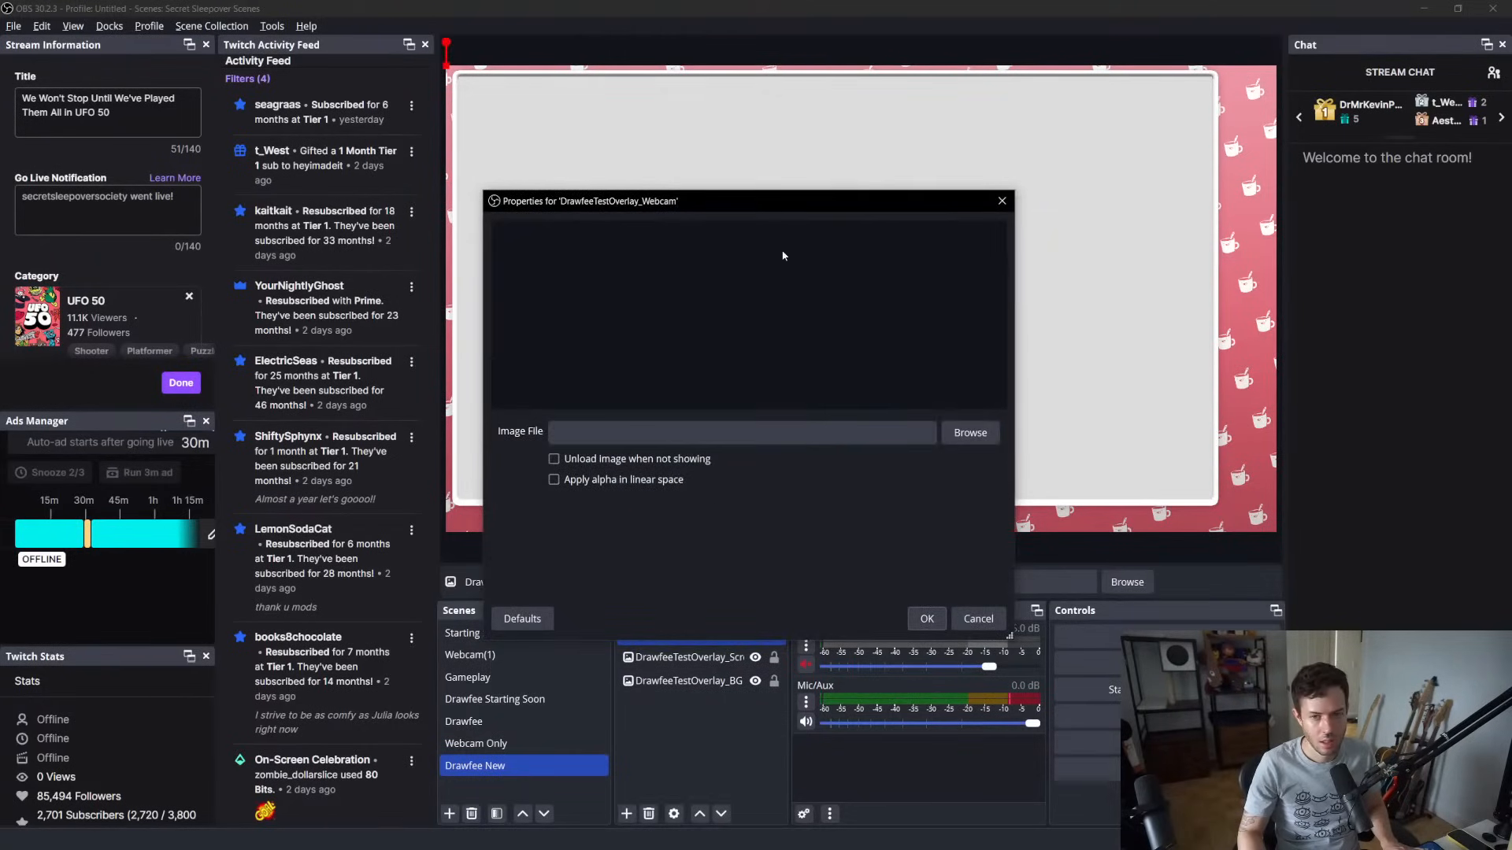
left_click_drag(788, 199, 0, 246)
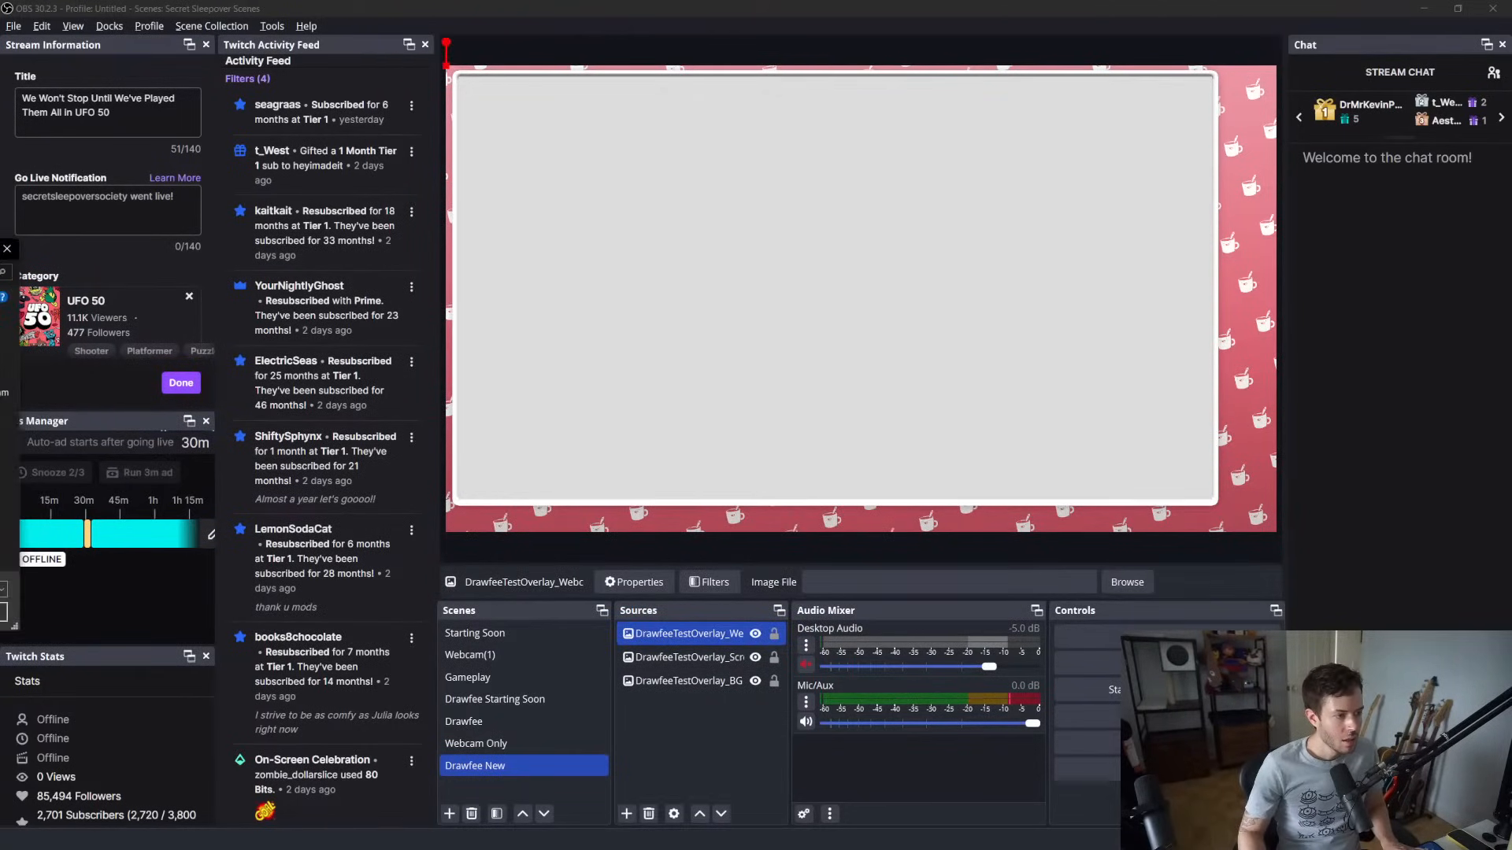
key("Return")
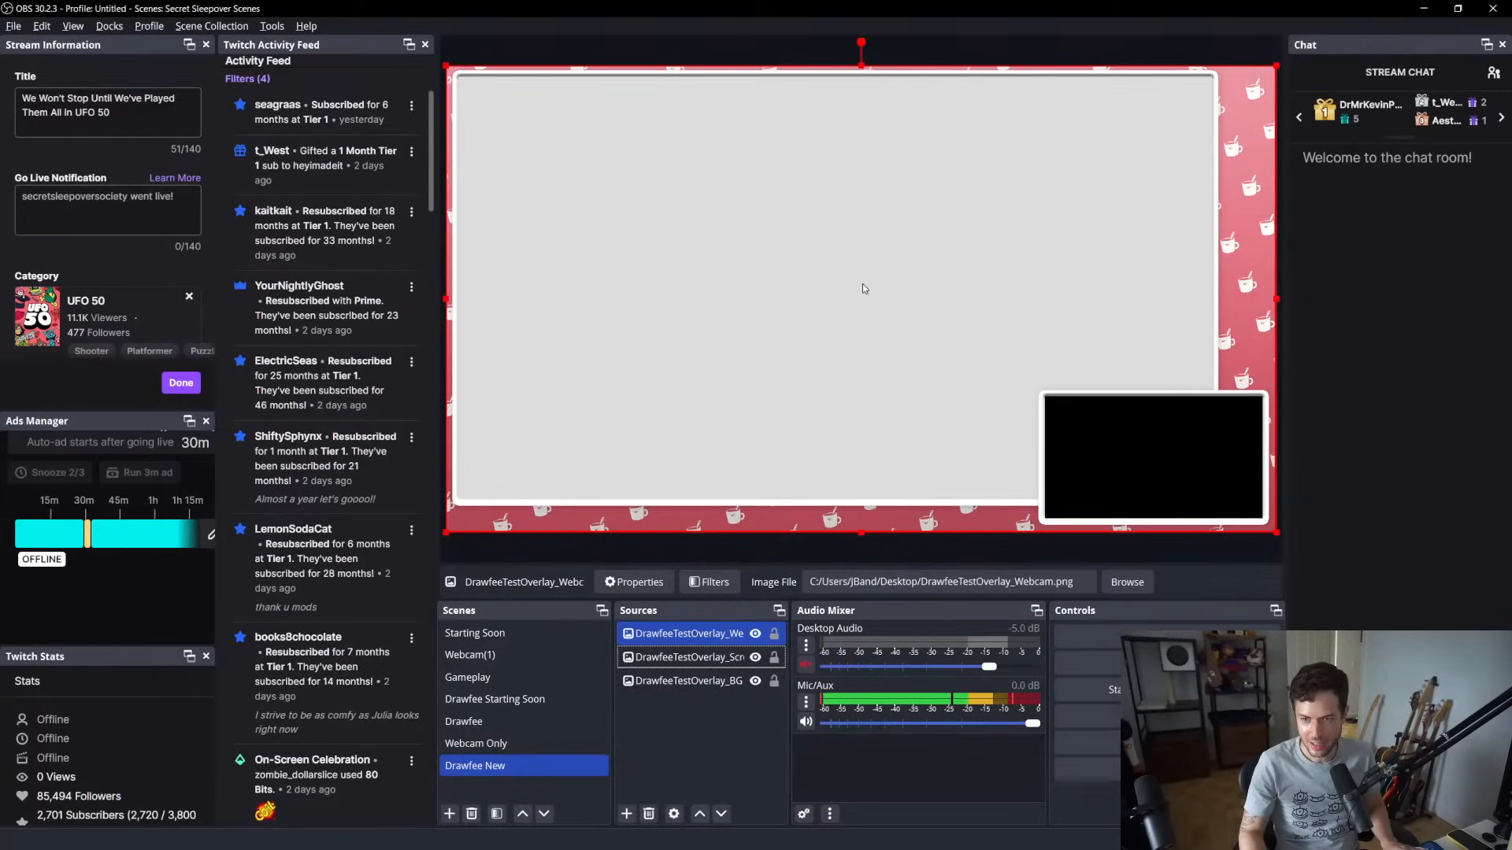
Add a new window capture source named Photoshop to the Drawfee New scene, capturing the DrawfeeTestOverlay.psd window
left_click(723, 732)
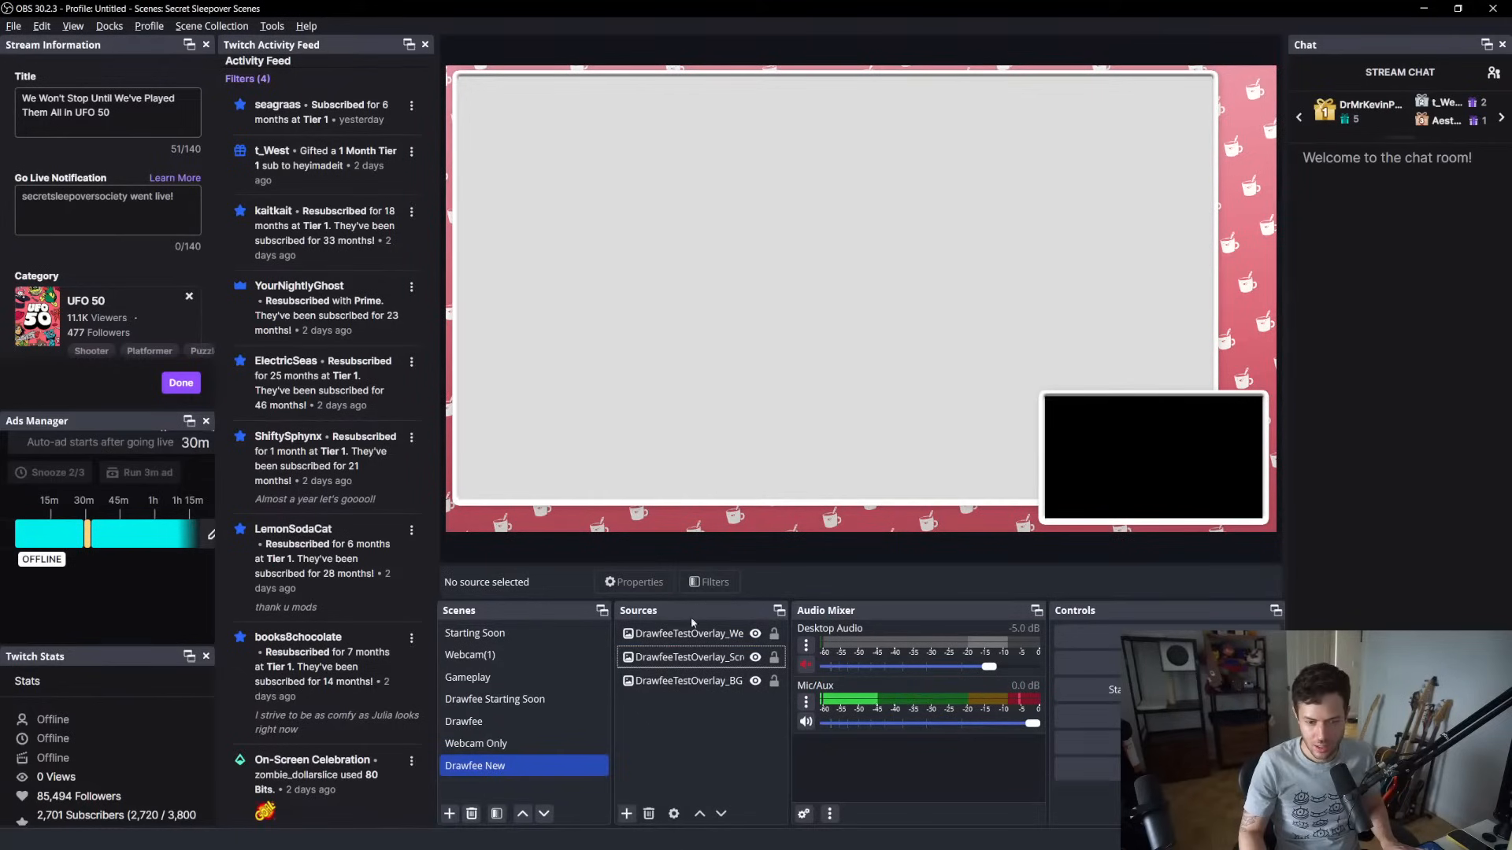
left_click(627, 814)
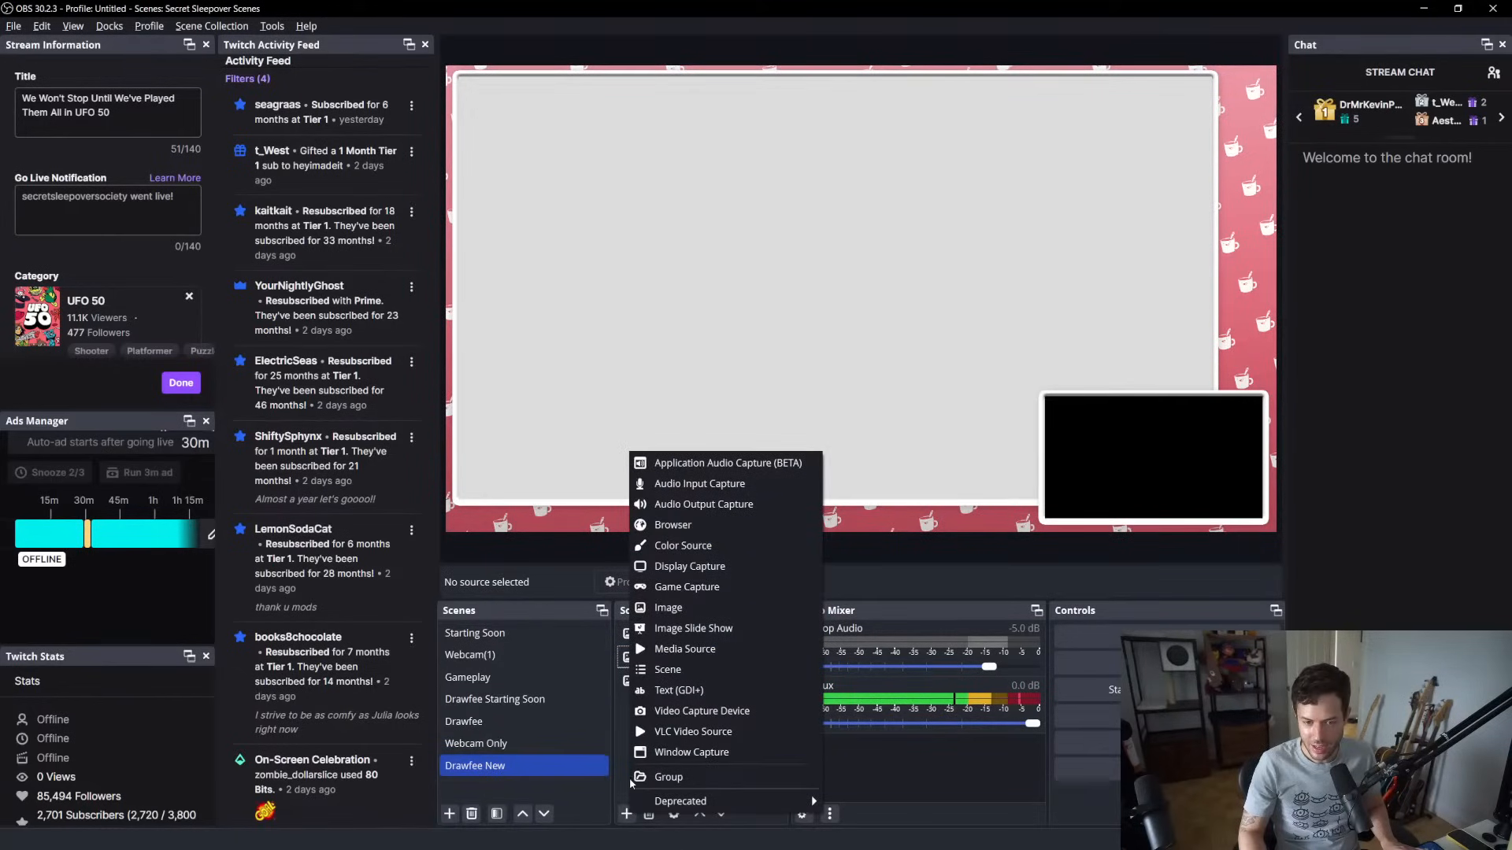
left_click(782, 754)
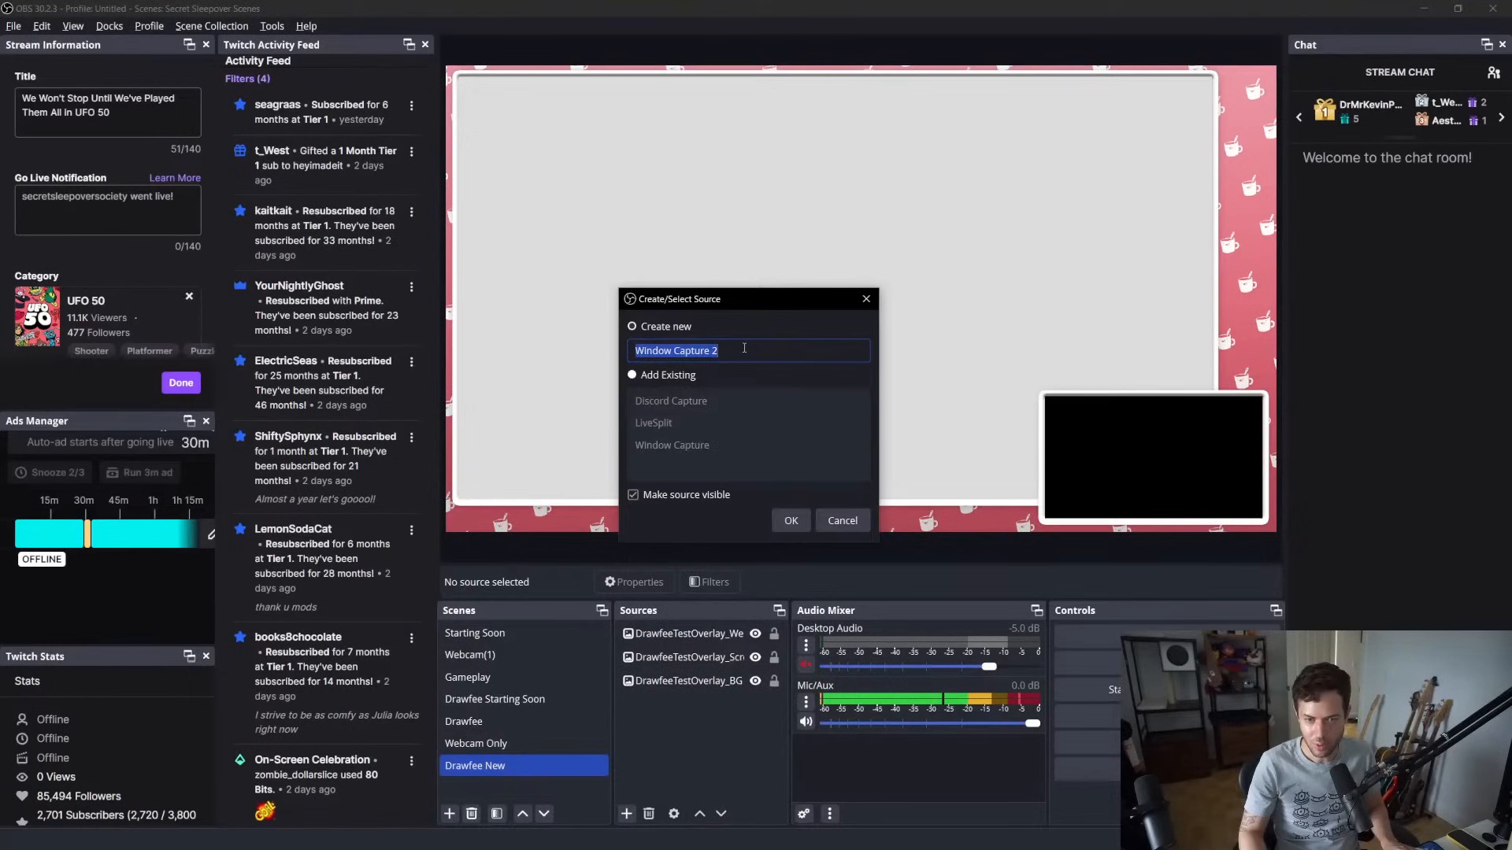
type("Photo")
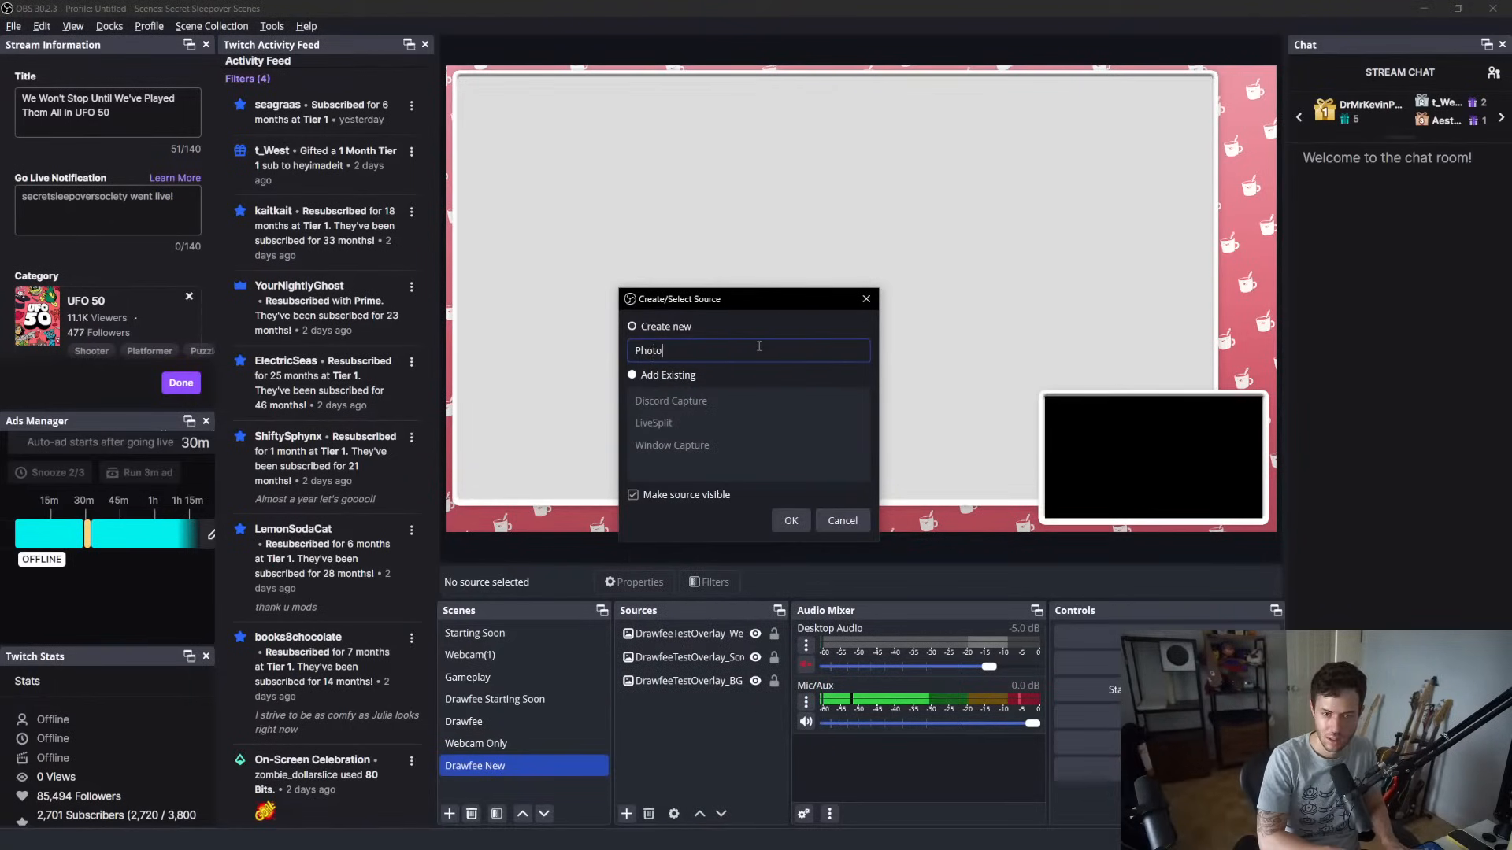
type("shop")
left_click(791, 520)
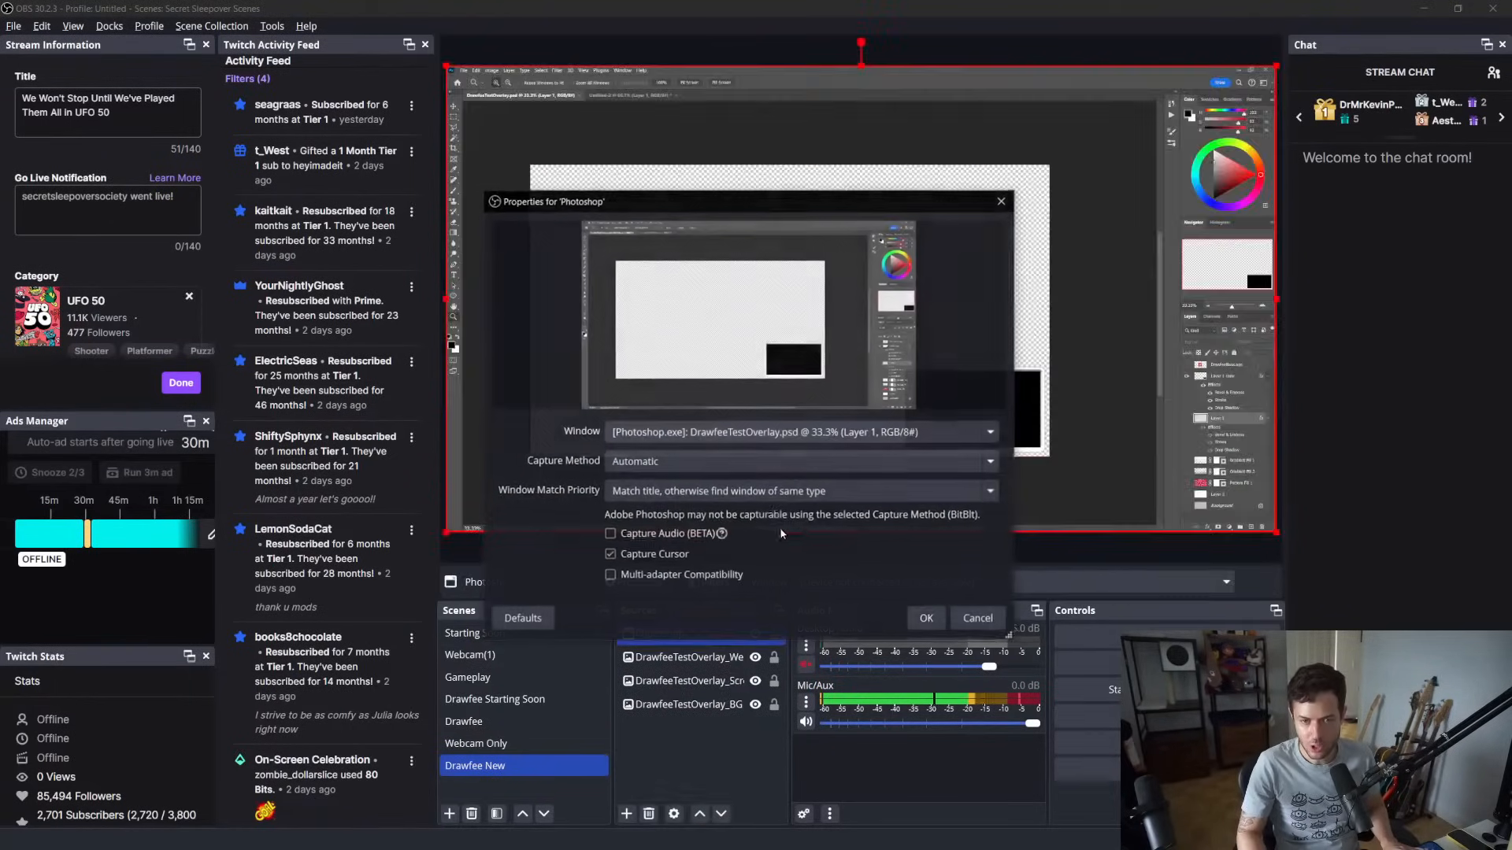
key("Return")
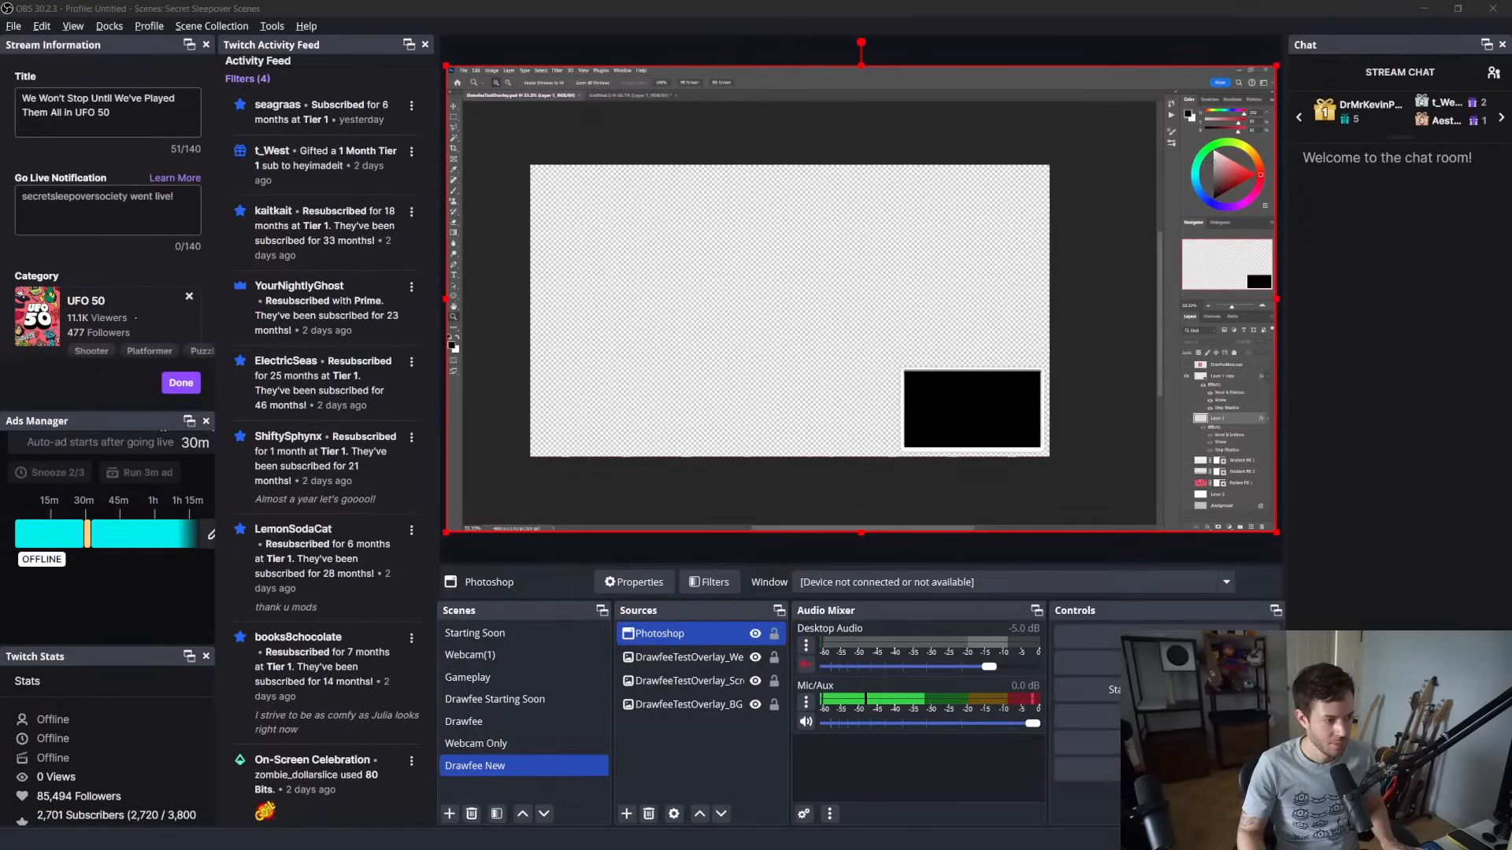
left_click_drag(0, 244, 476, 246)
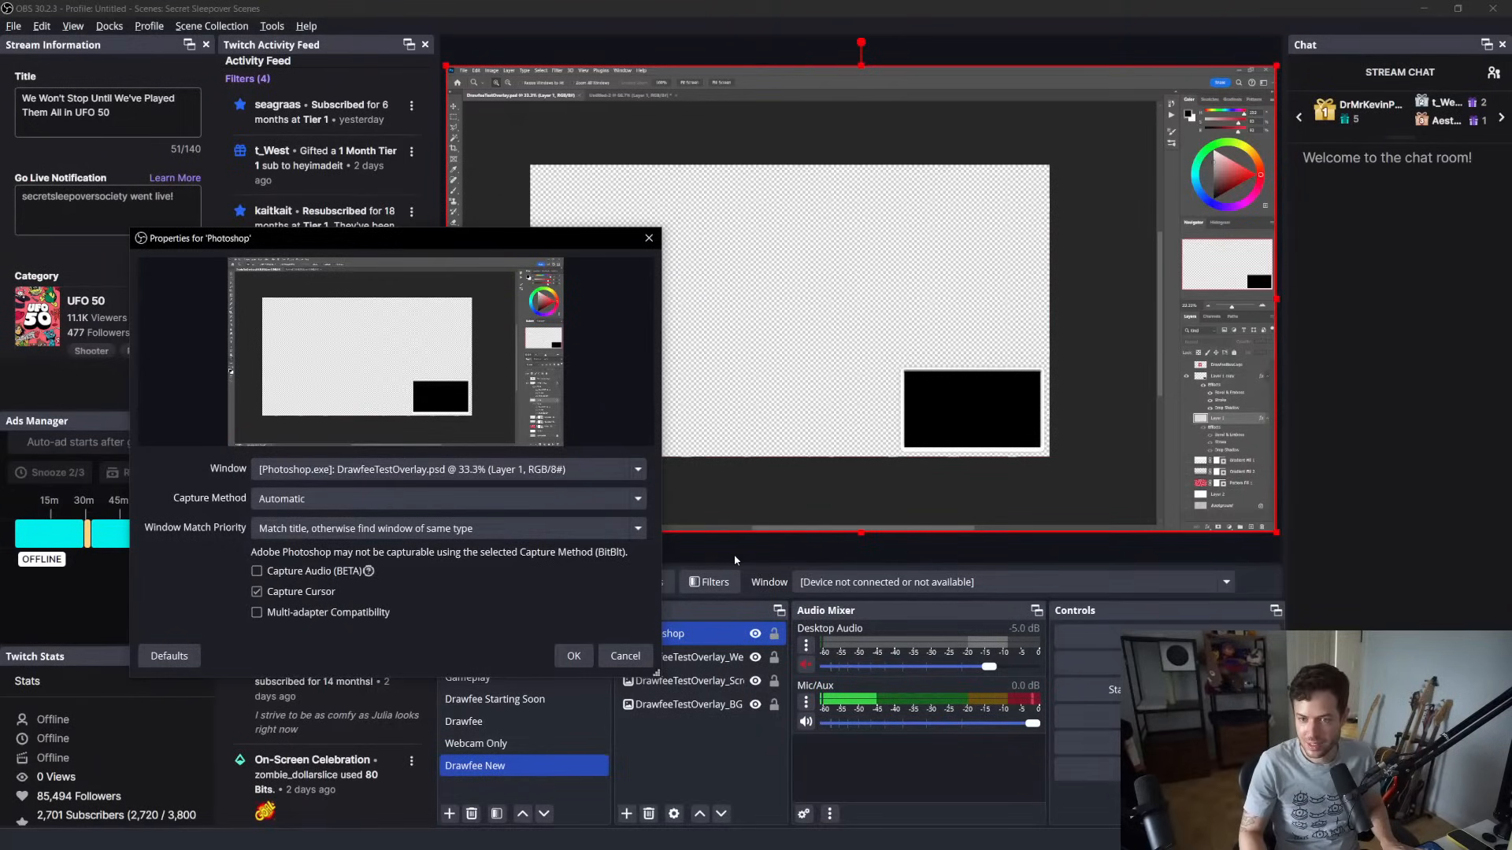
left_click(574, 656)
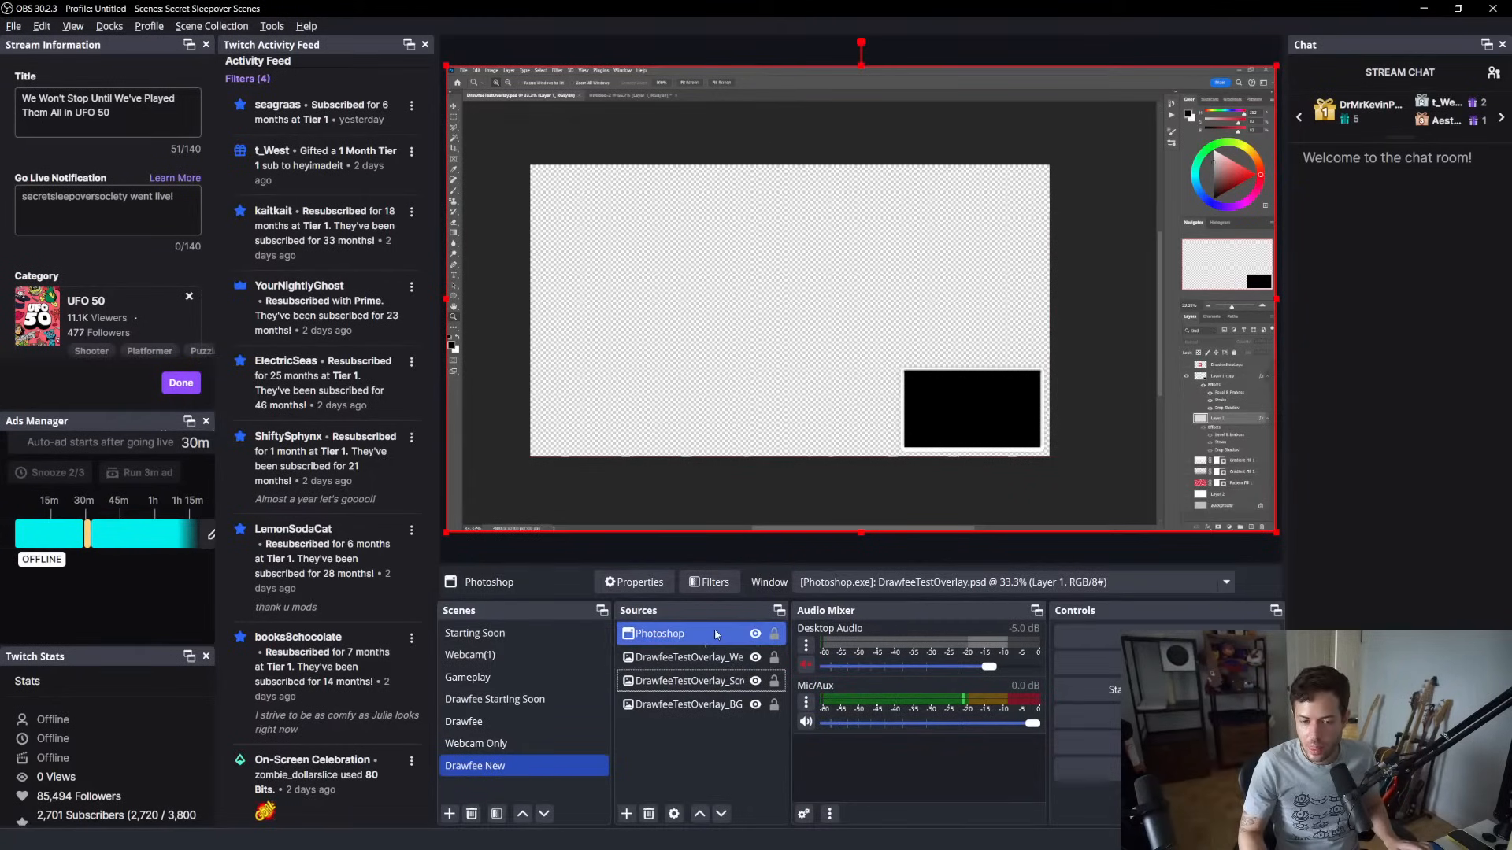
Scale down and reposition the Photoshop capture so it fits inside the large screen panel's border
left_click_drag(1276, 533, 977, 387)
left_click_drag(880, 292, 969, 347)
left_click_drag(1034, 398, 1165, 501)
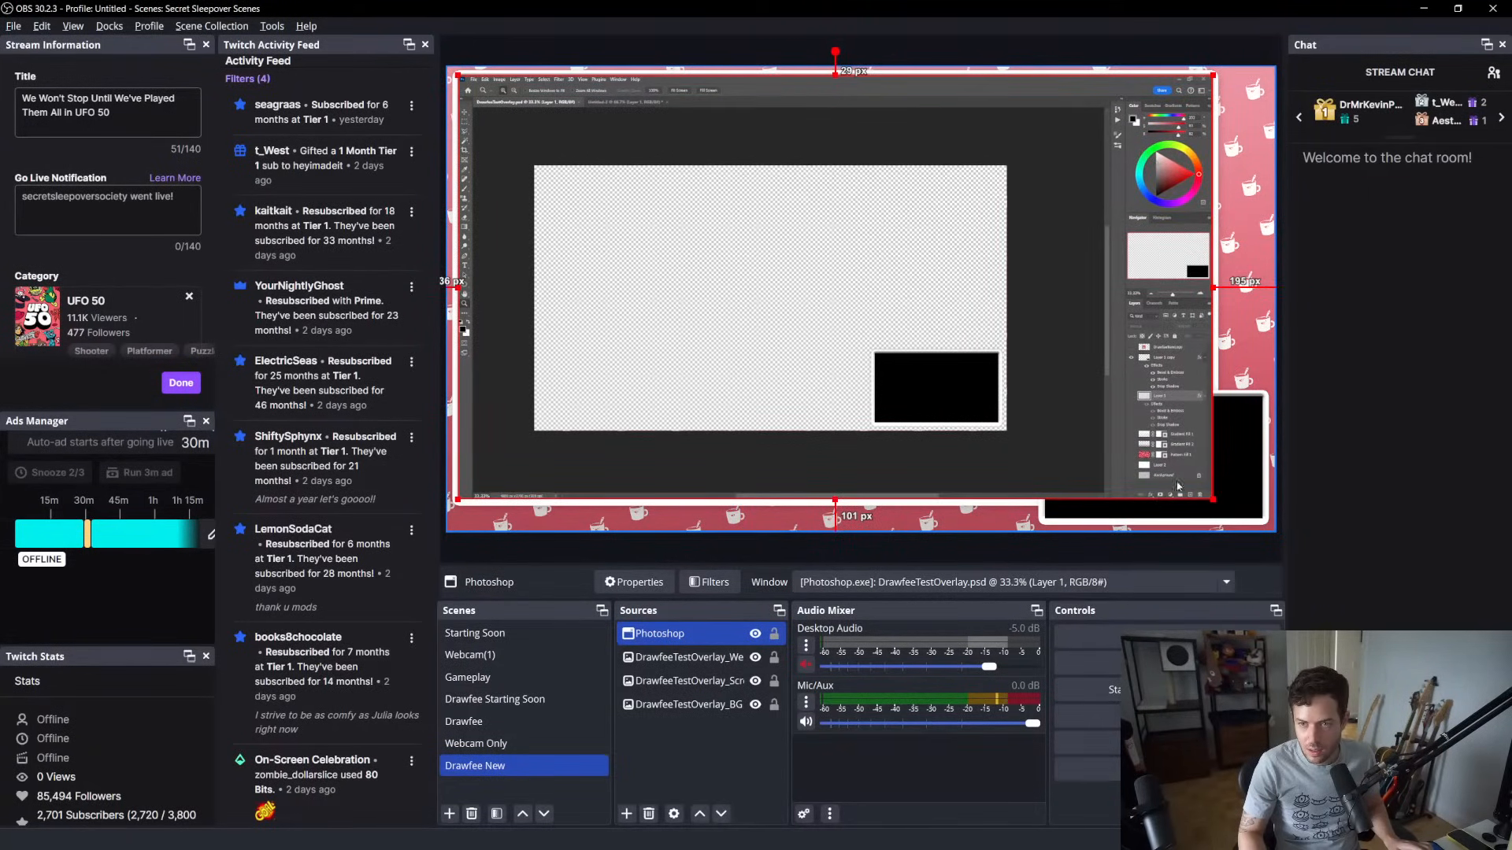
left_click(1163, 543)
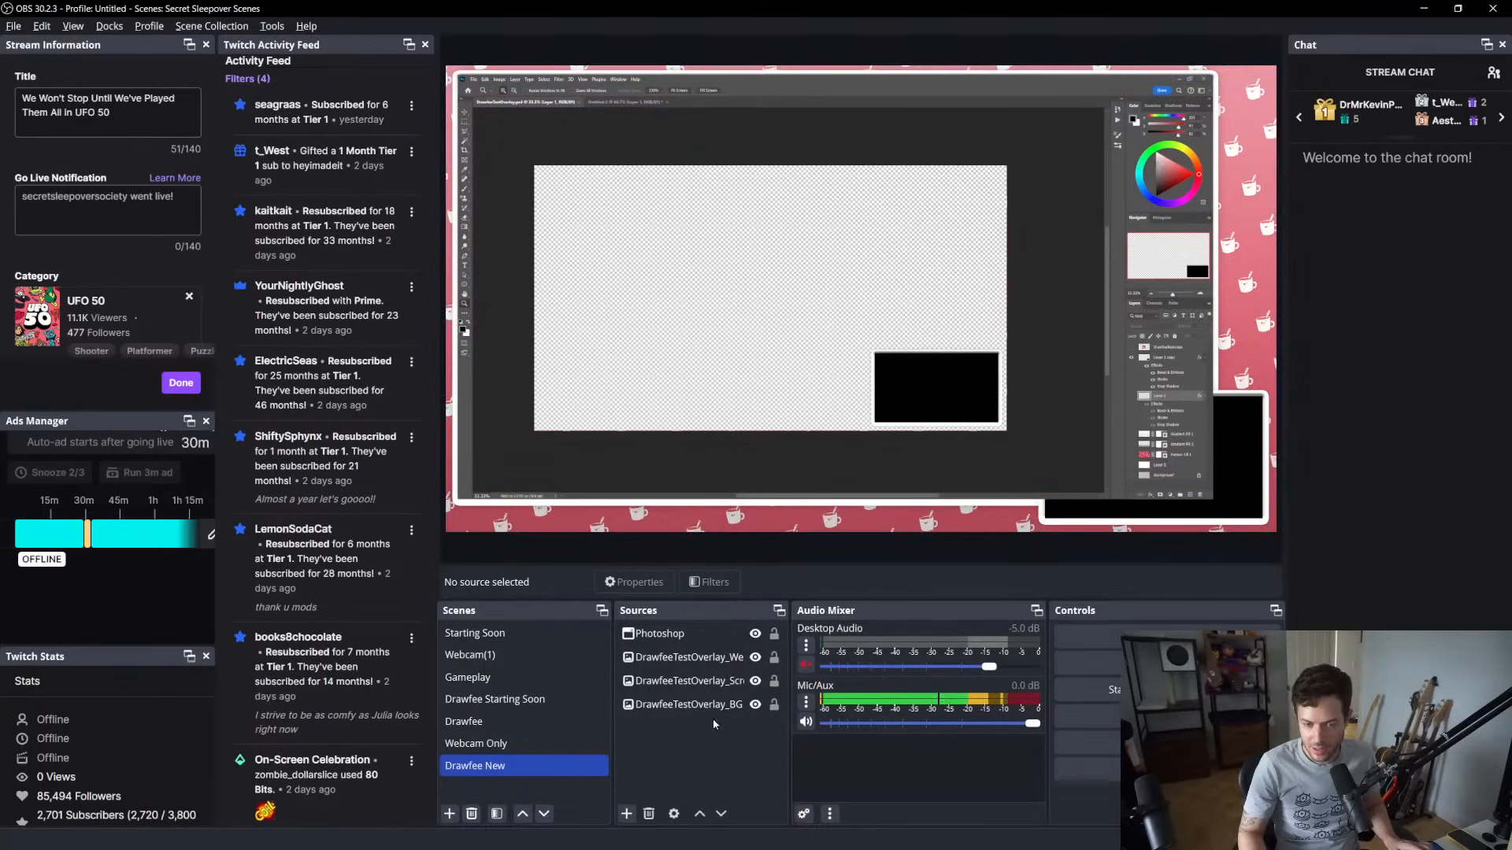
Add the existing Webcam video capture device as a source at the top of the Drawfee New scene
left_click(633, 819)
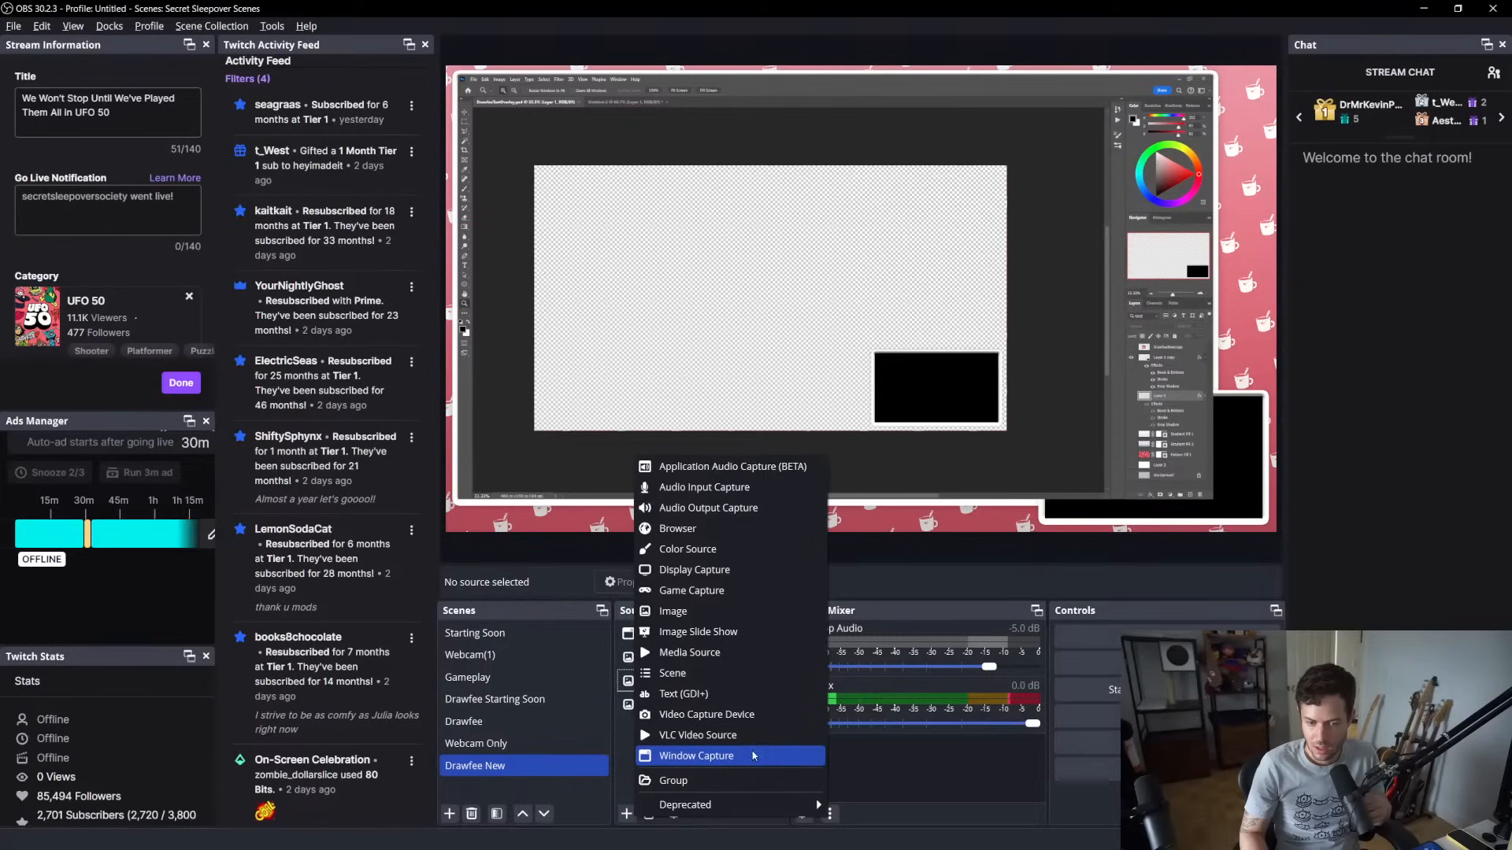
left_click(740, 715)
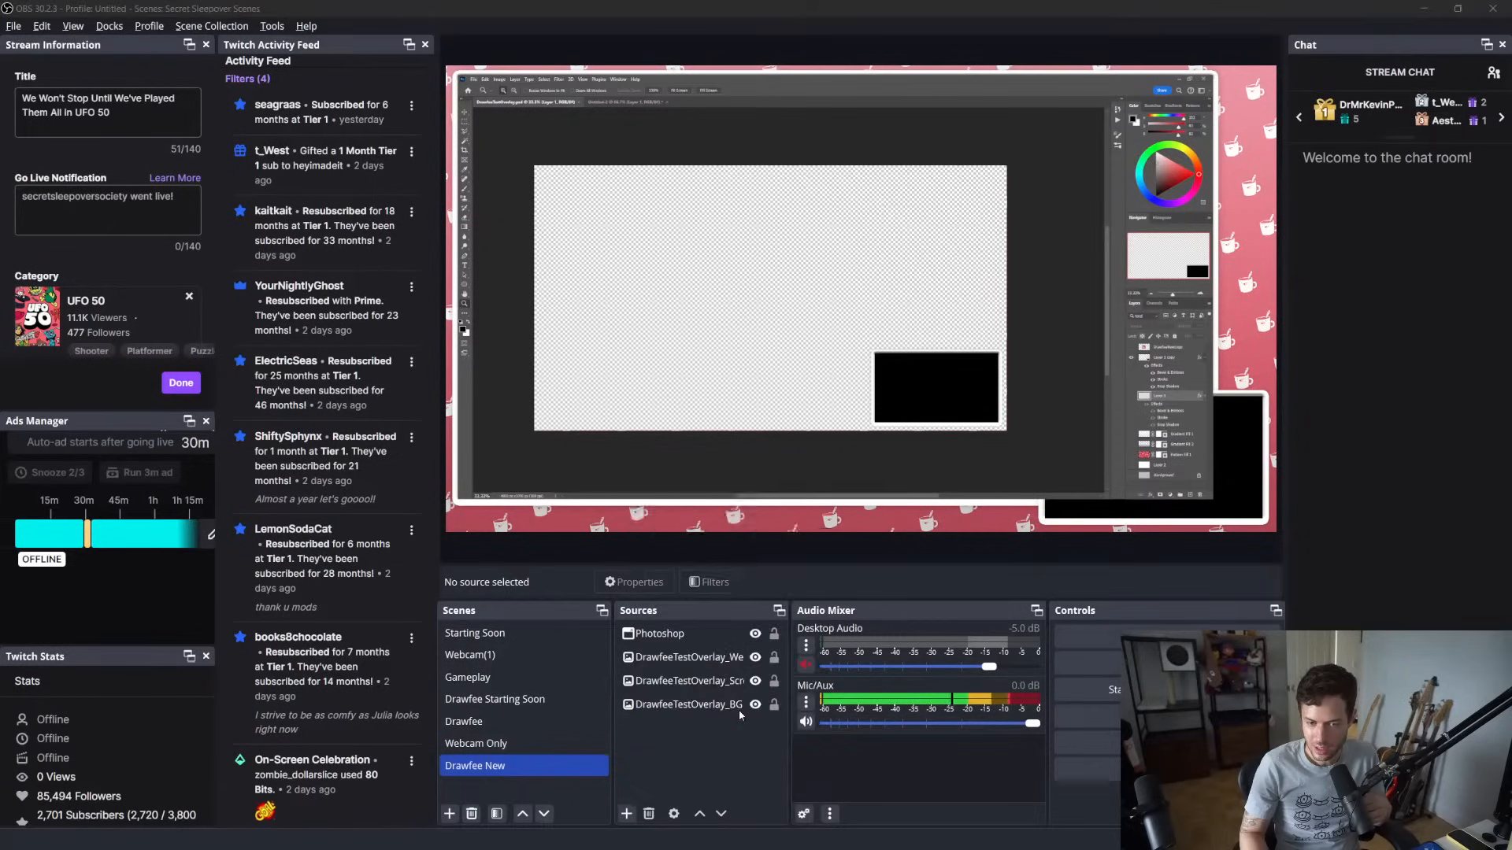
left_click(633, 375)
left_click(654, 422)
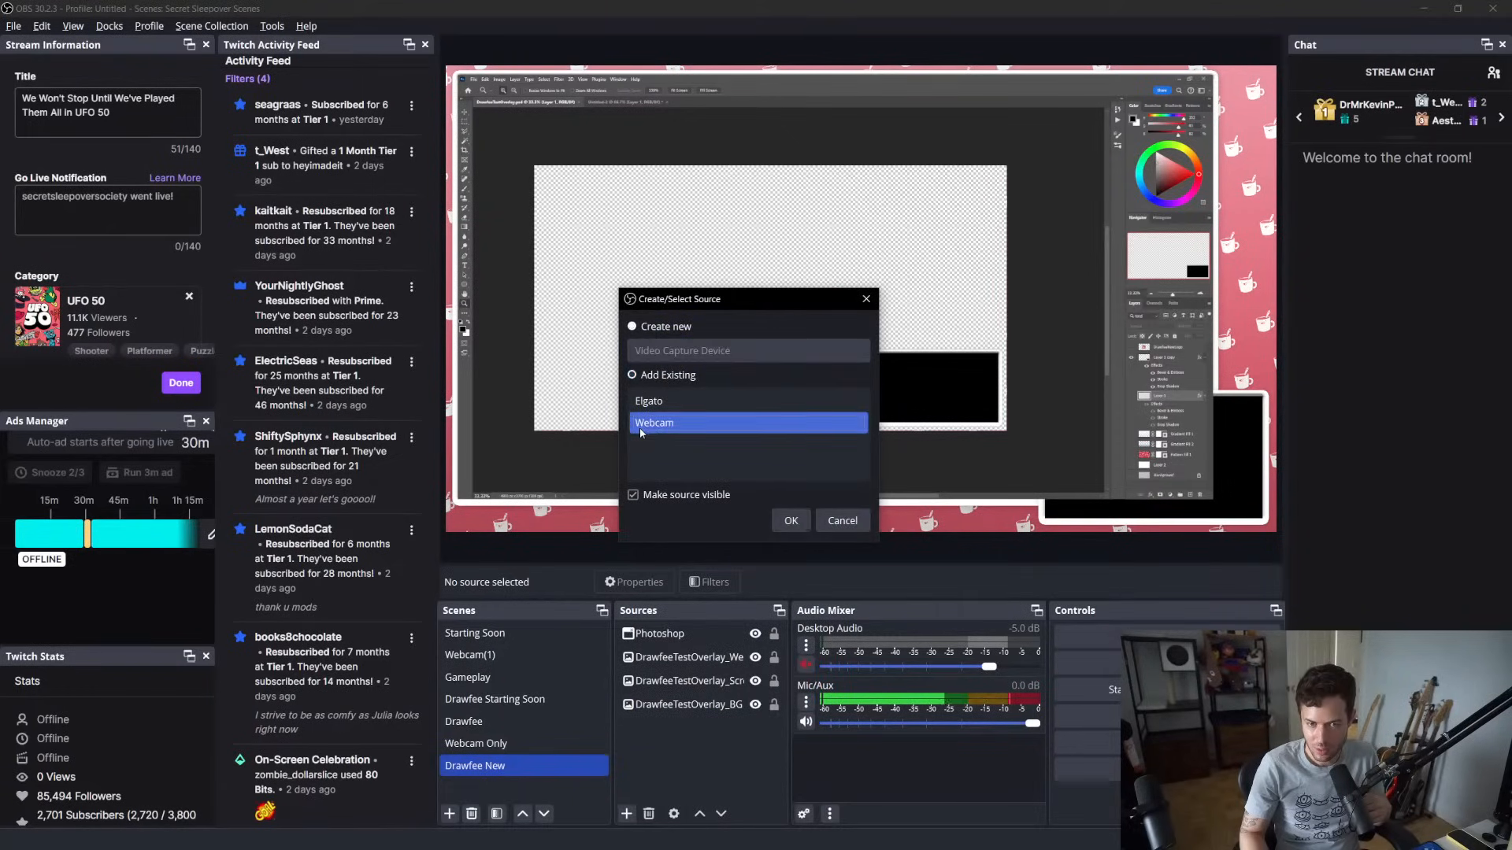
left_click(791, 520)
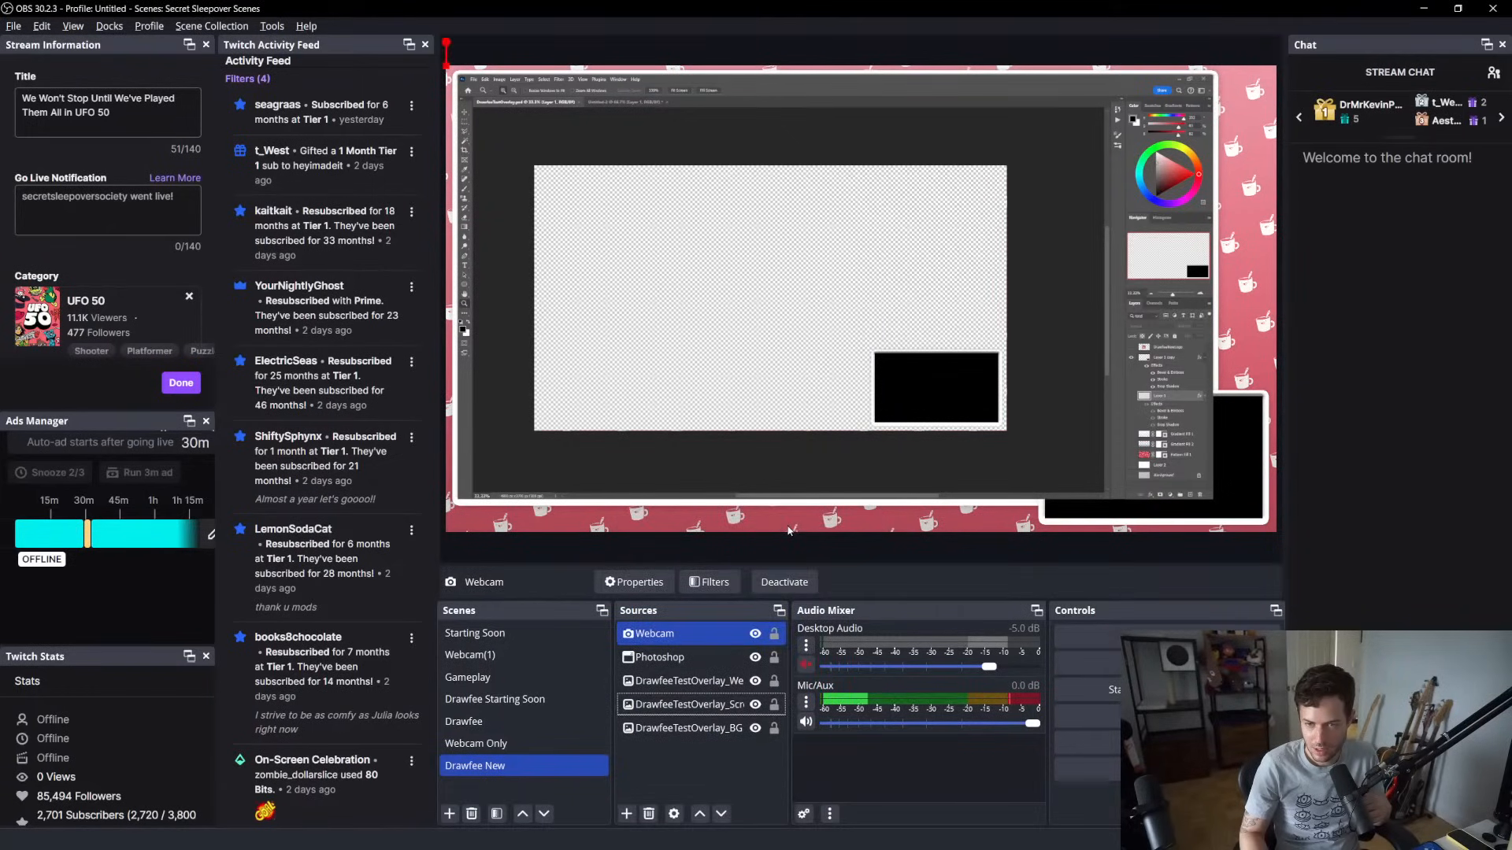
Try Elgato Virtual Camera as the Webcam source's device, and set it back to Cam Link 4K
left_click(703, 659, "ctrl")
left_click(703, 635)
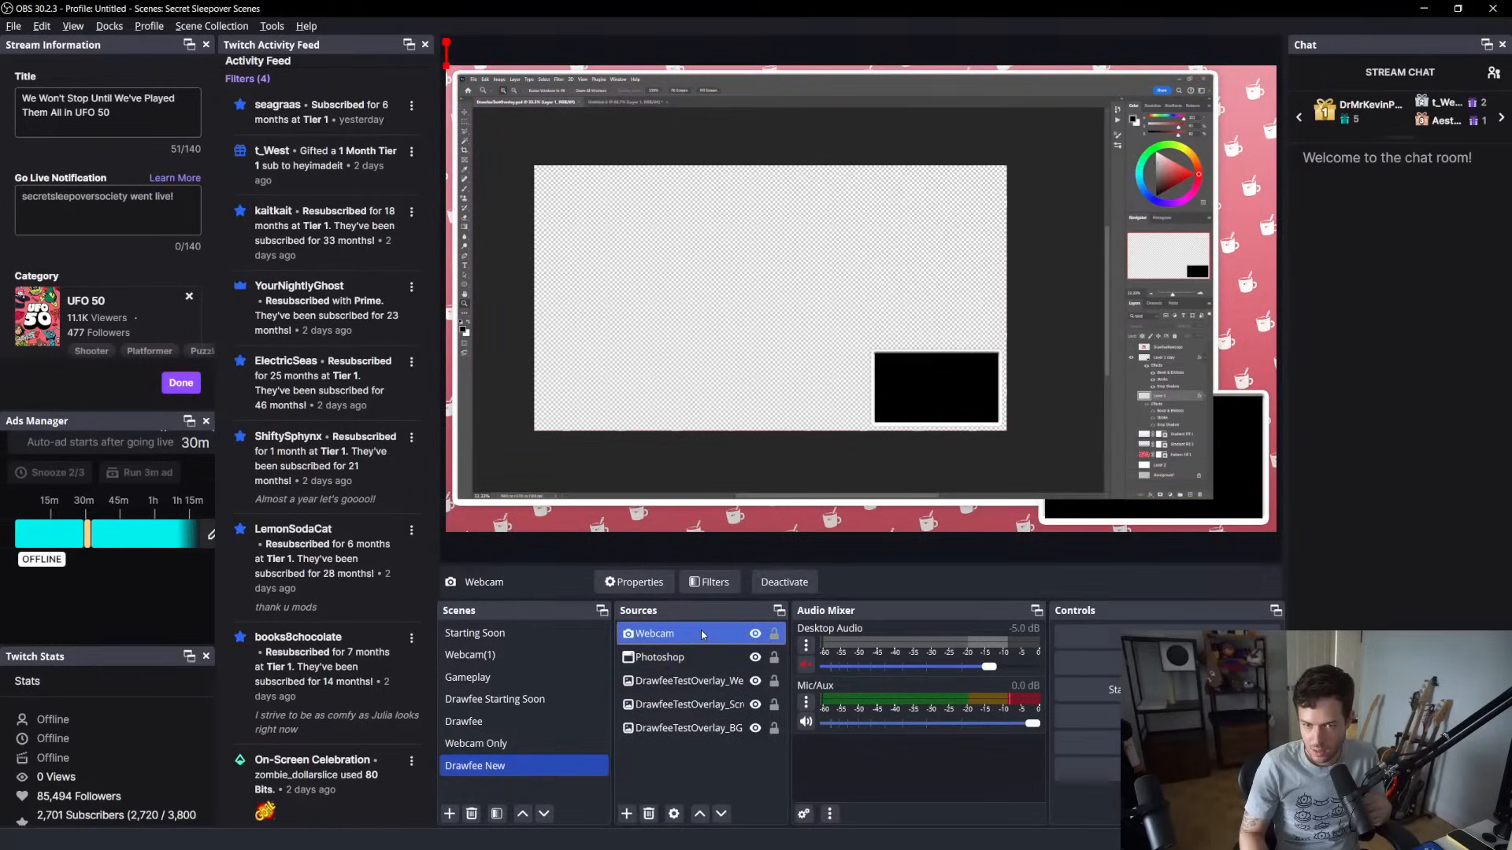
double_click(703, 635)
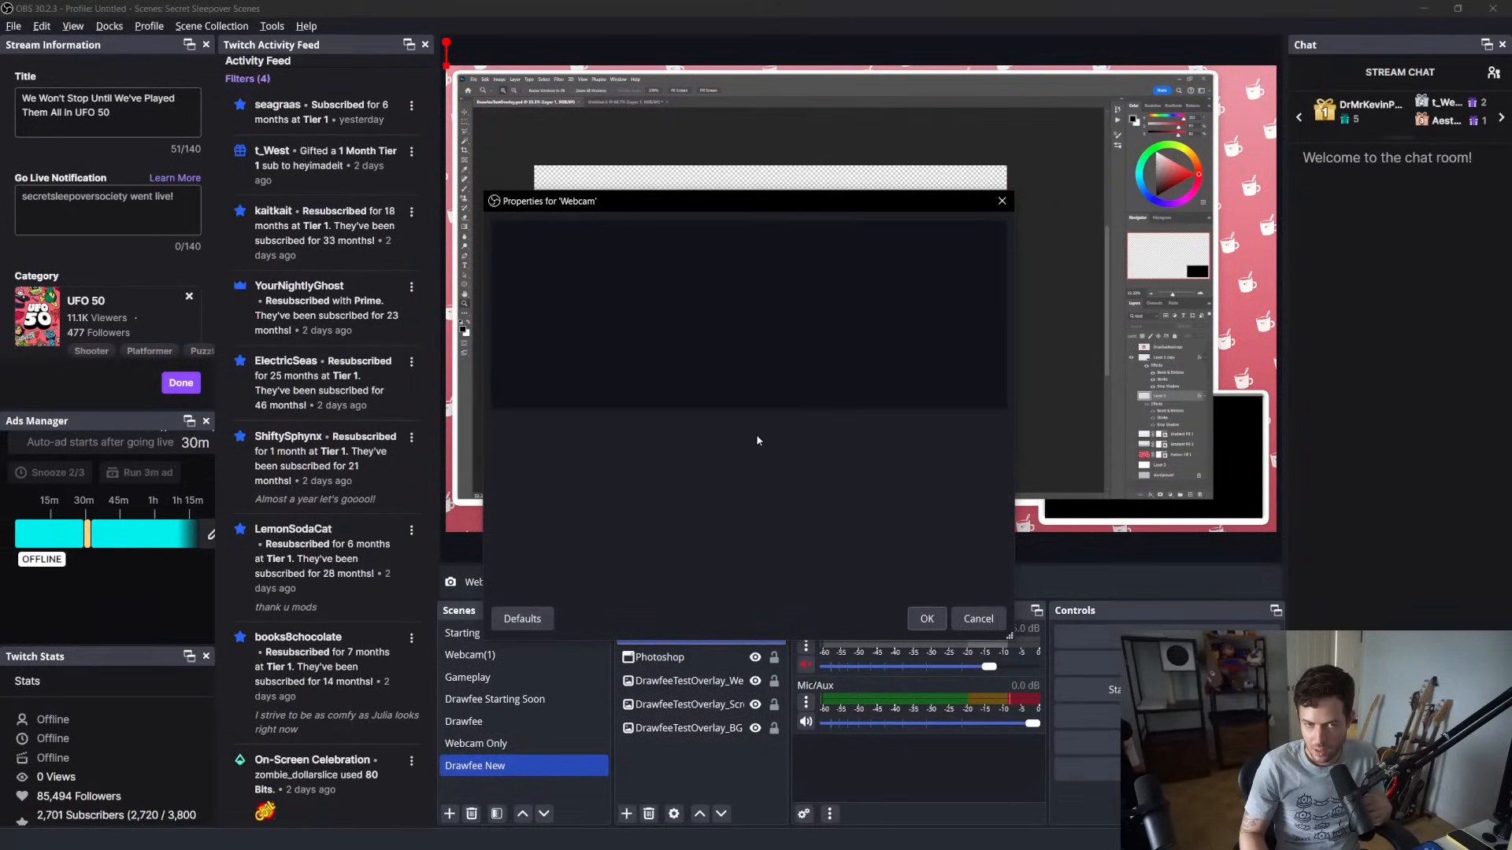
left_click(944, 622)
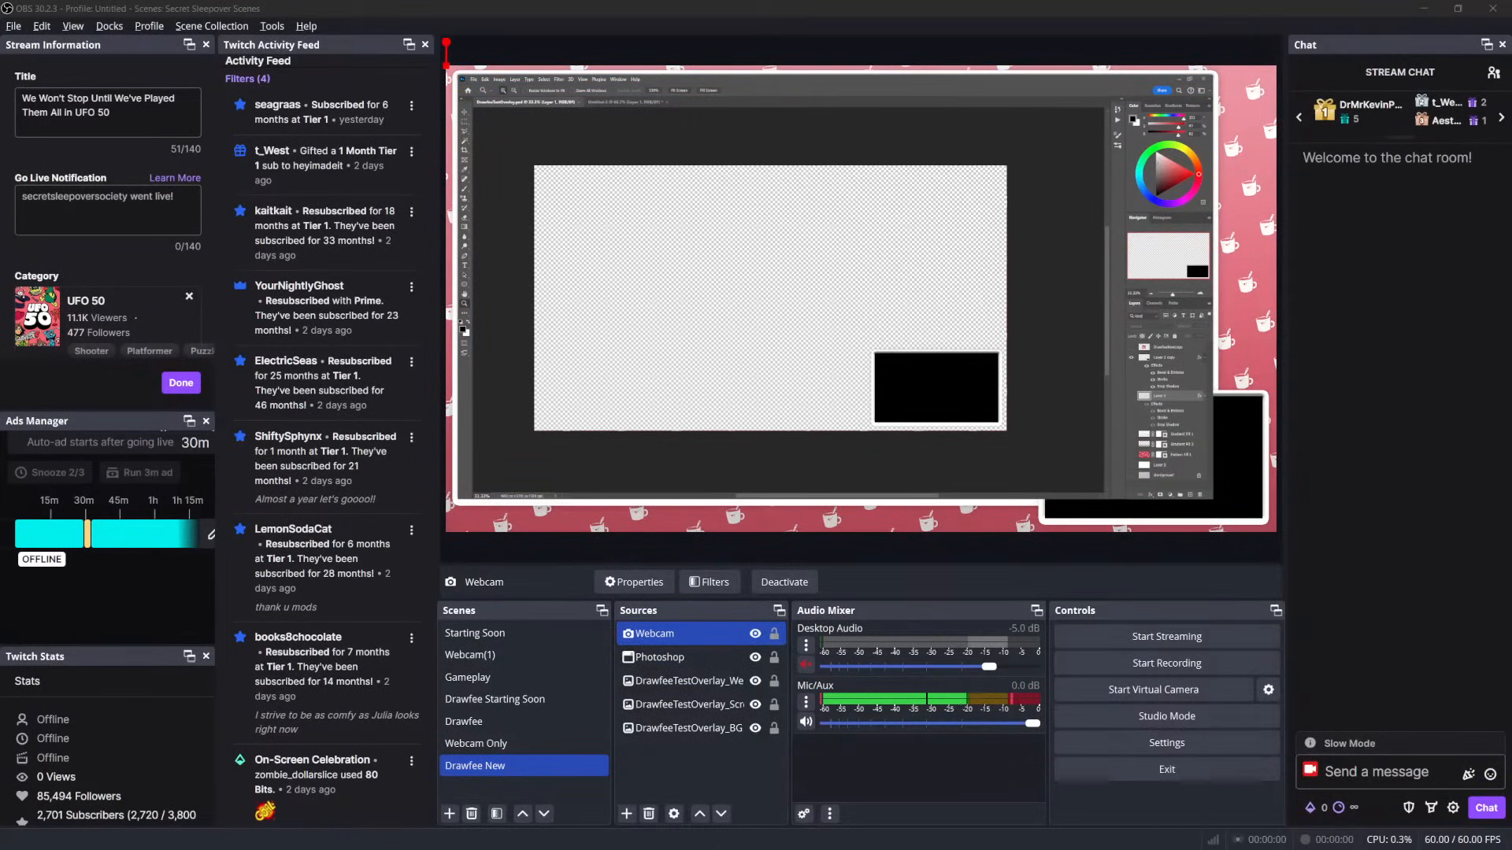
double_click(715, 635)
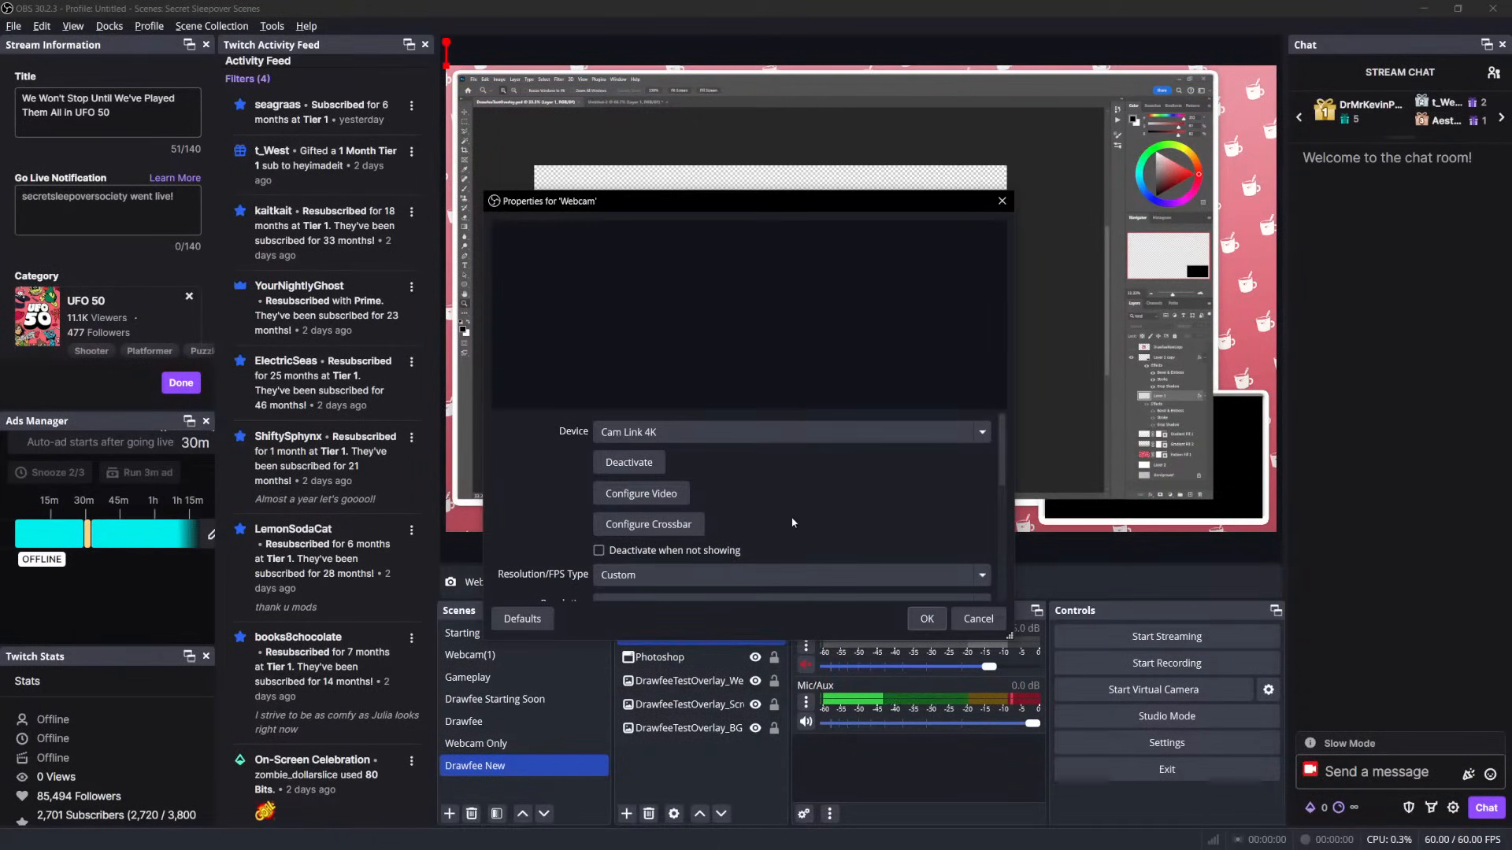
left_click(796, 431)
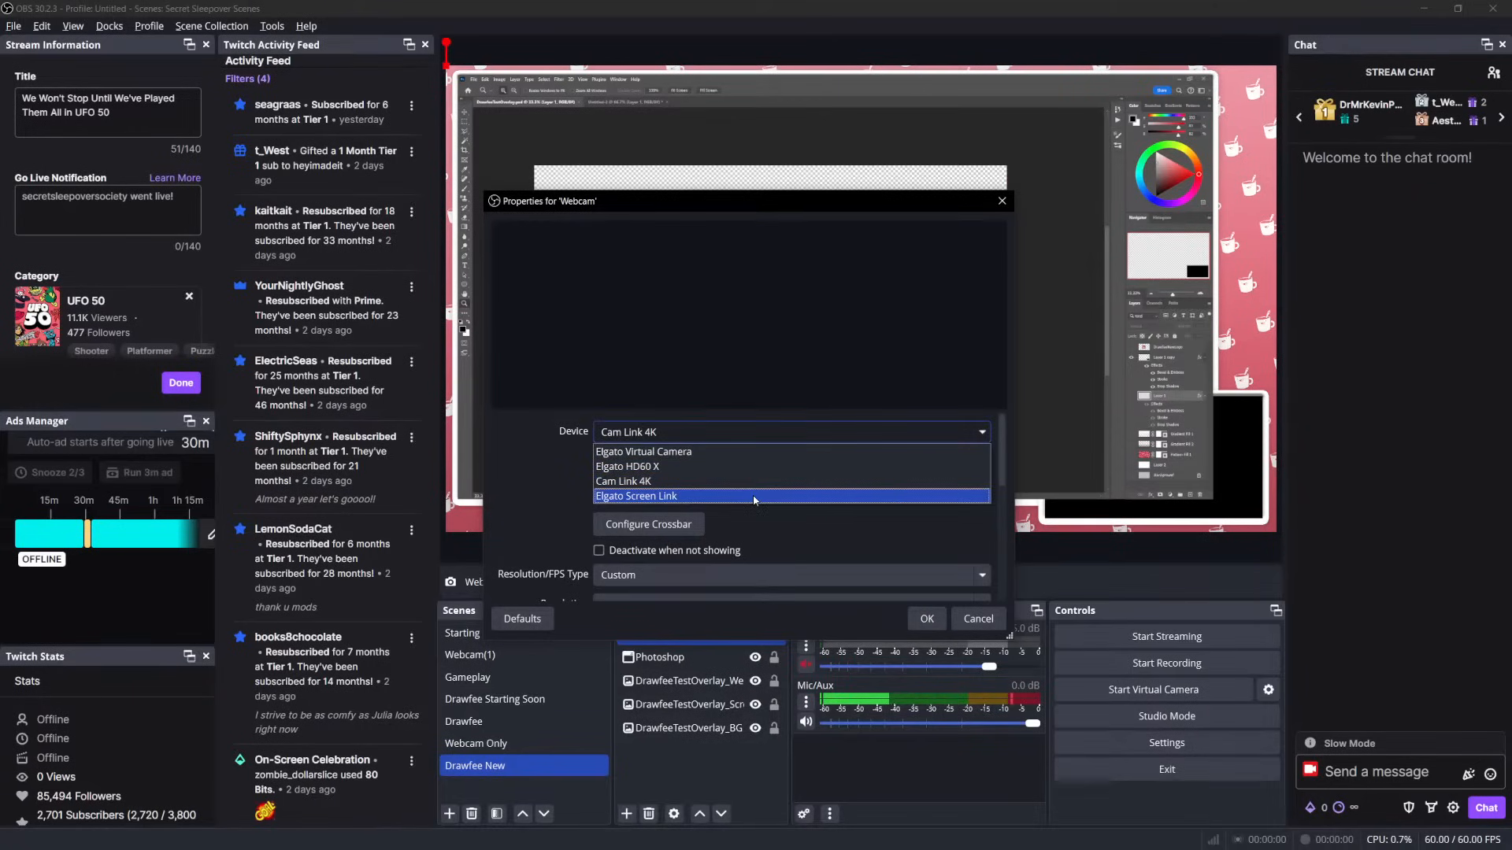
left_click(765, 481)
left_click(780, 432)
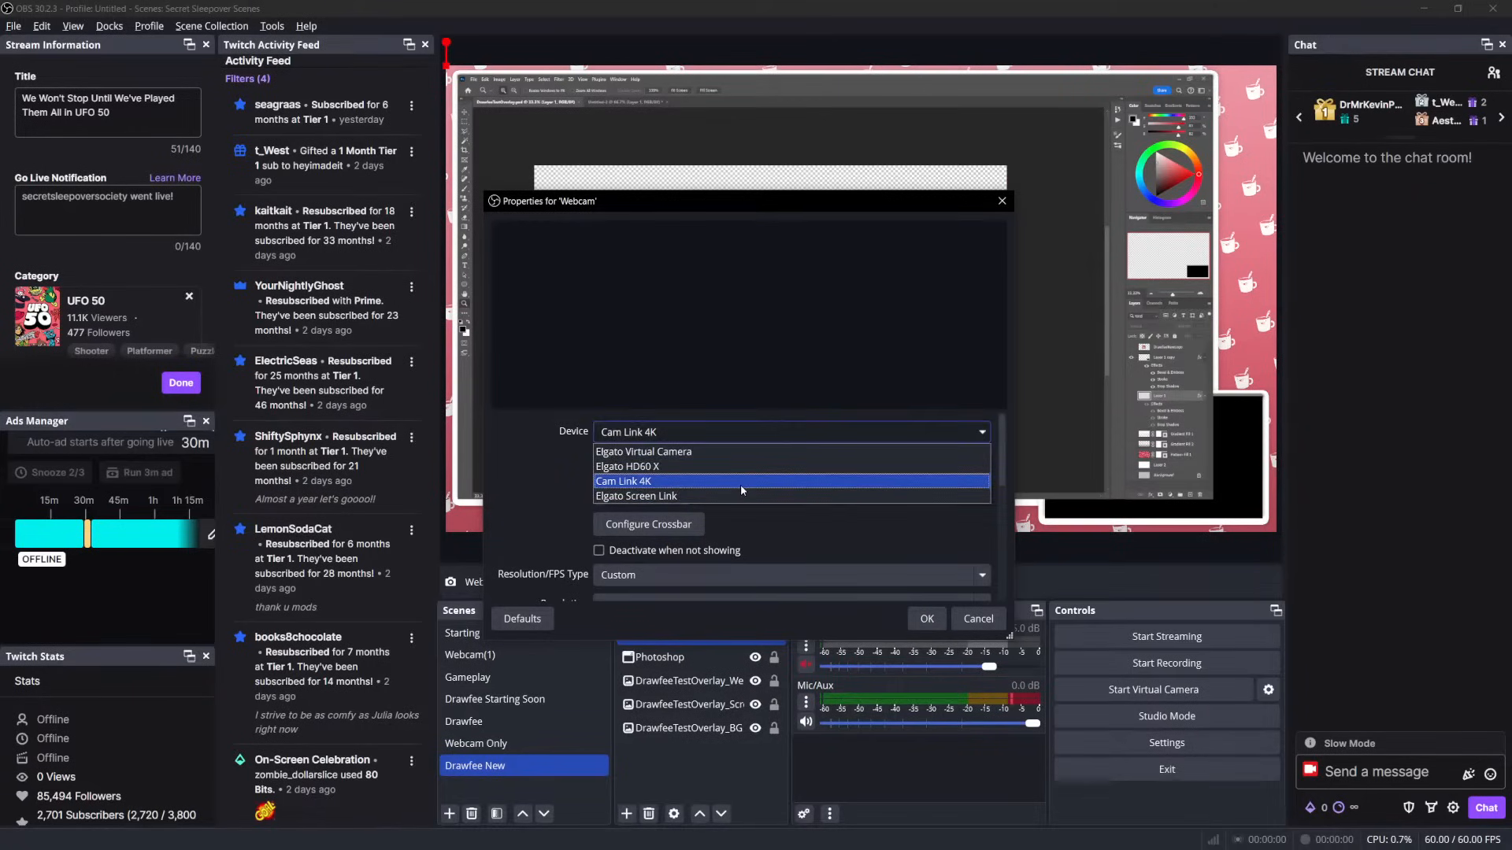
left_click(732, 452)
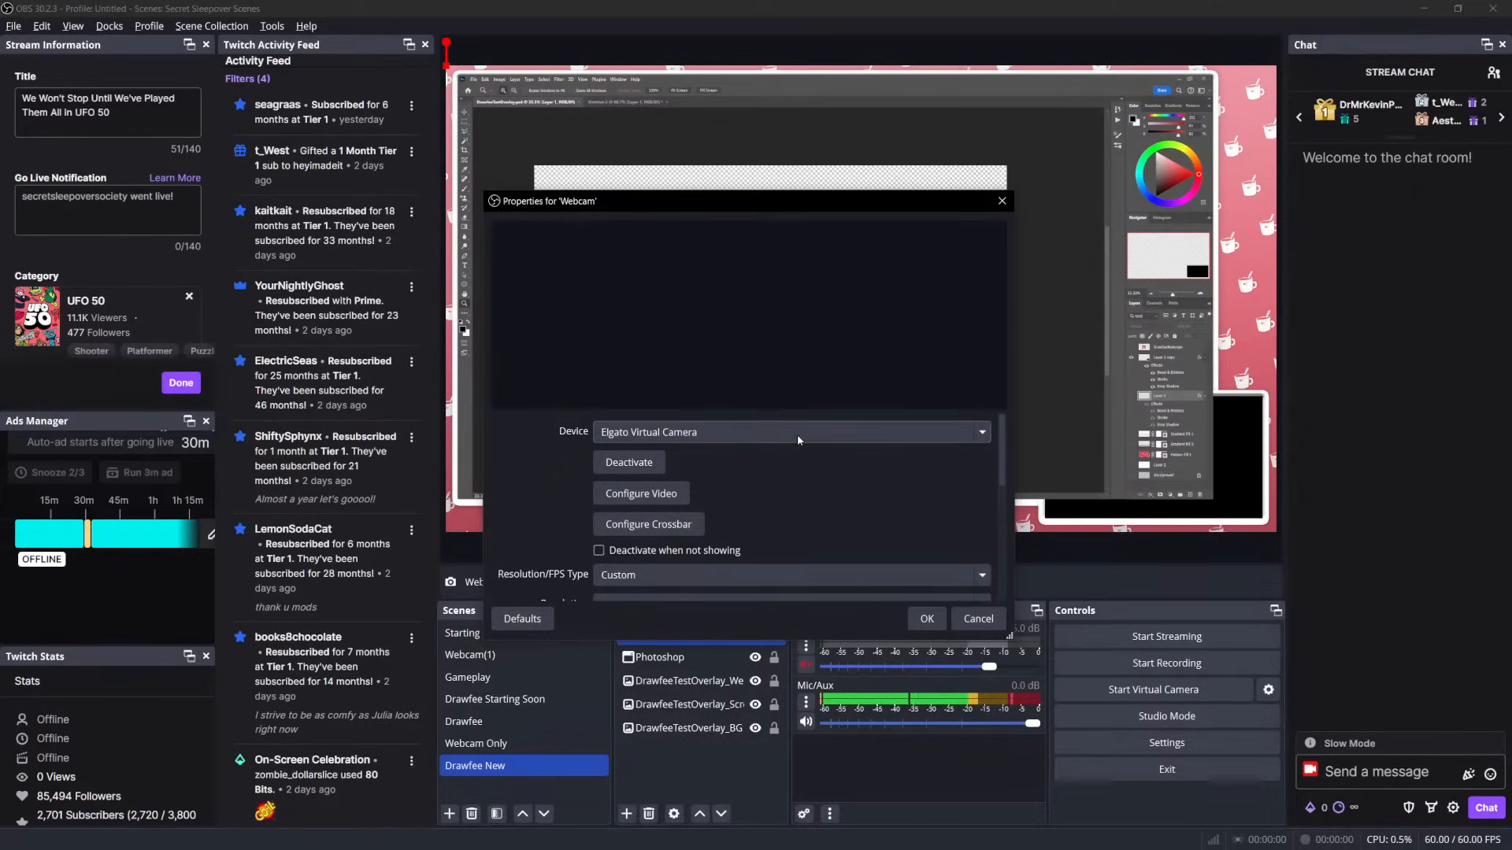
left_click(797, 433)
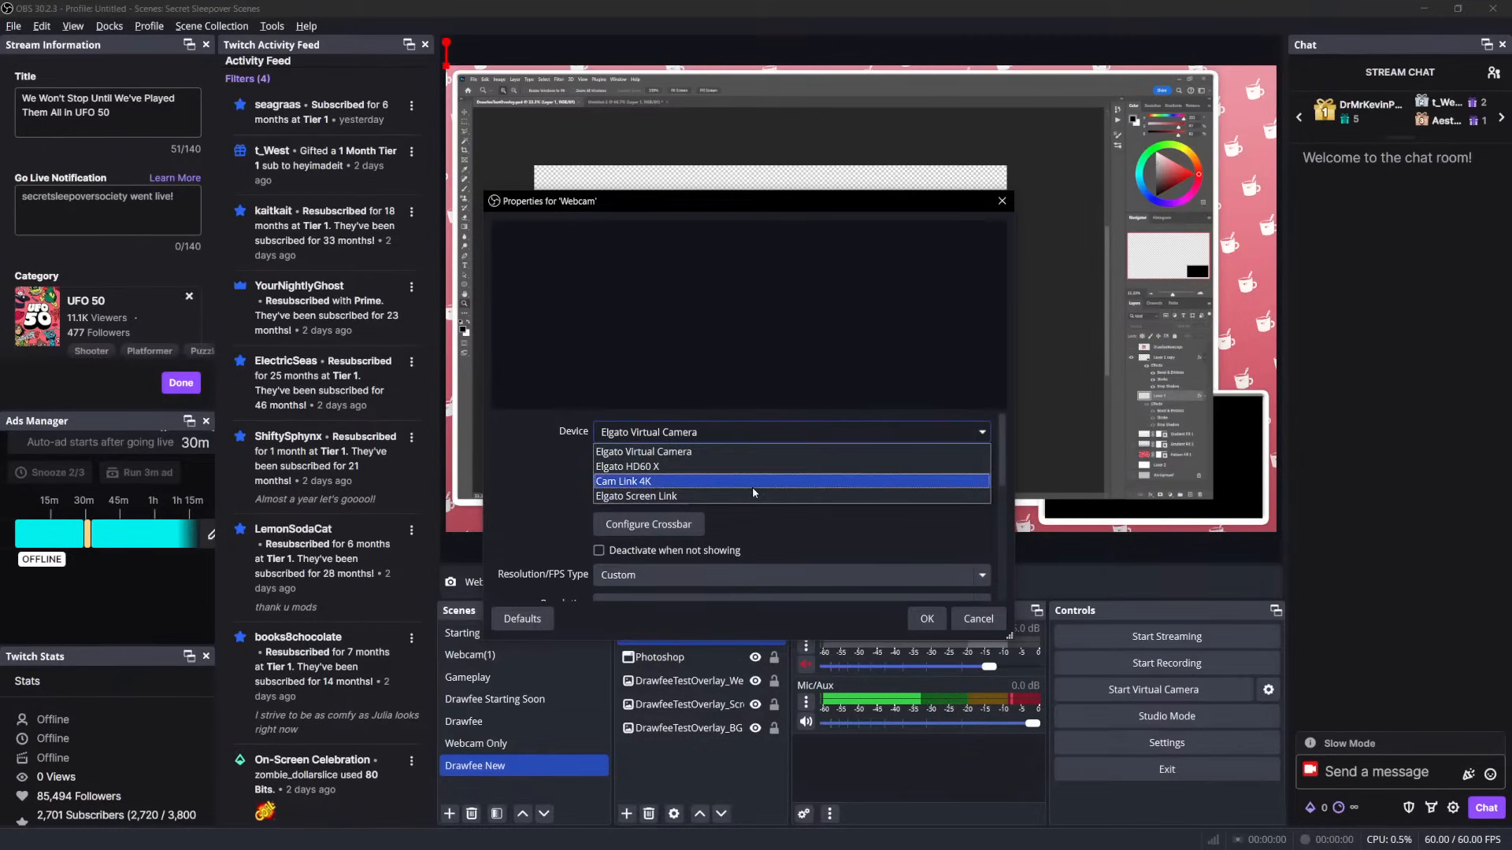
left_click(753, 485)
left_click(925, 619)
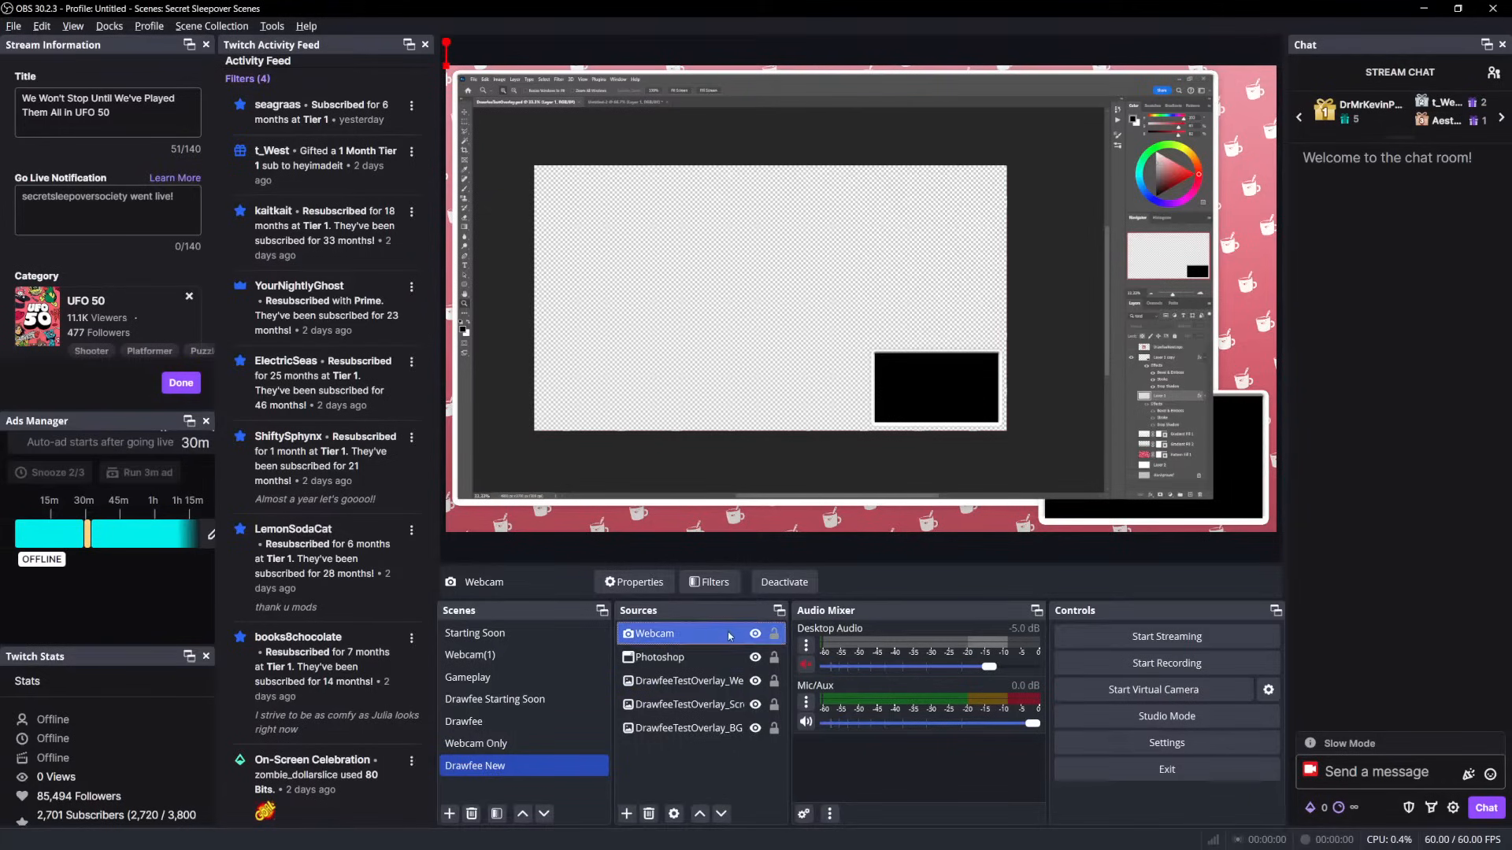
Move the DrawfeeTestOverlay_Webcam source above the Photoshop capture and below the Webcam source
left_click(690, 728, "ctrl")
left_click(696, 682)
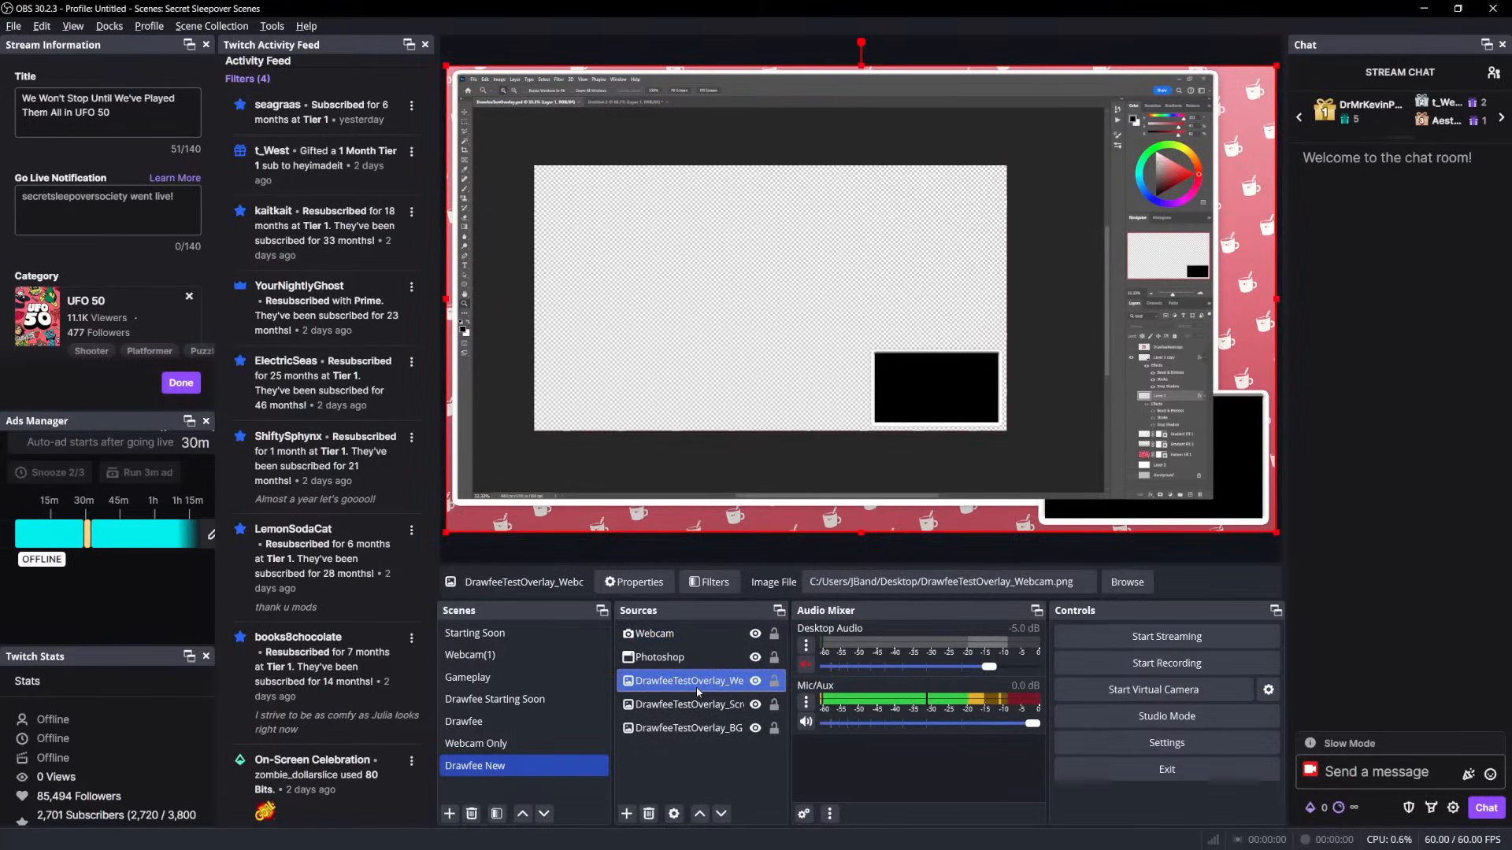
mouse_move(696, 691)
left_mouse_down()
mouse_move(696, 622)
mouse_move(696, 640)
left_mouse_up()
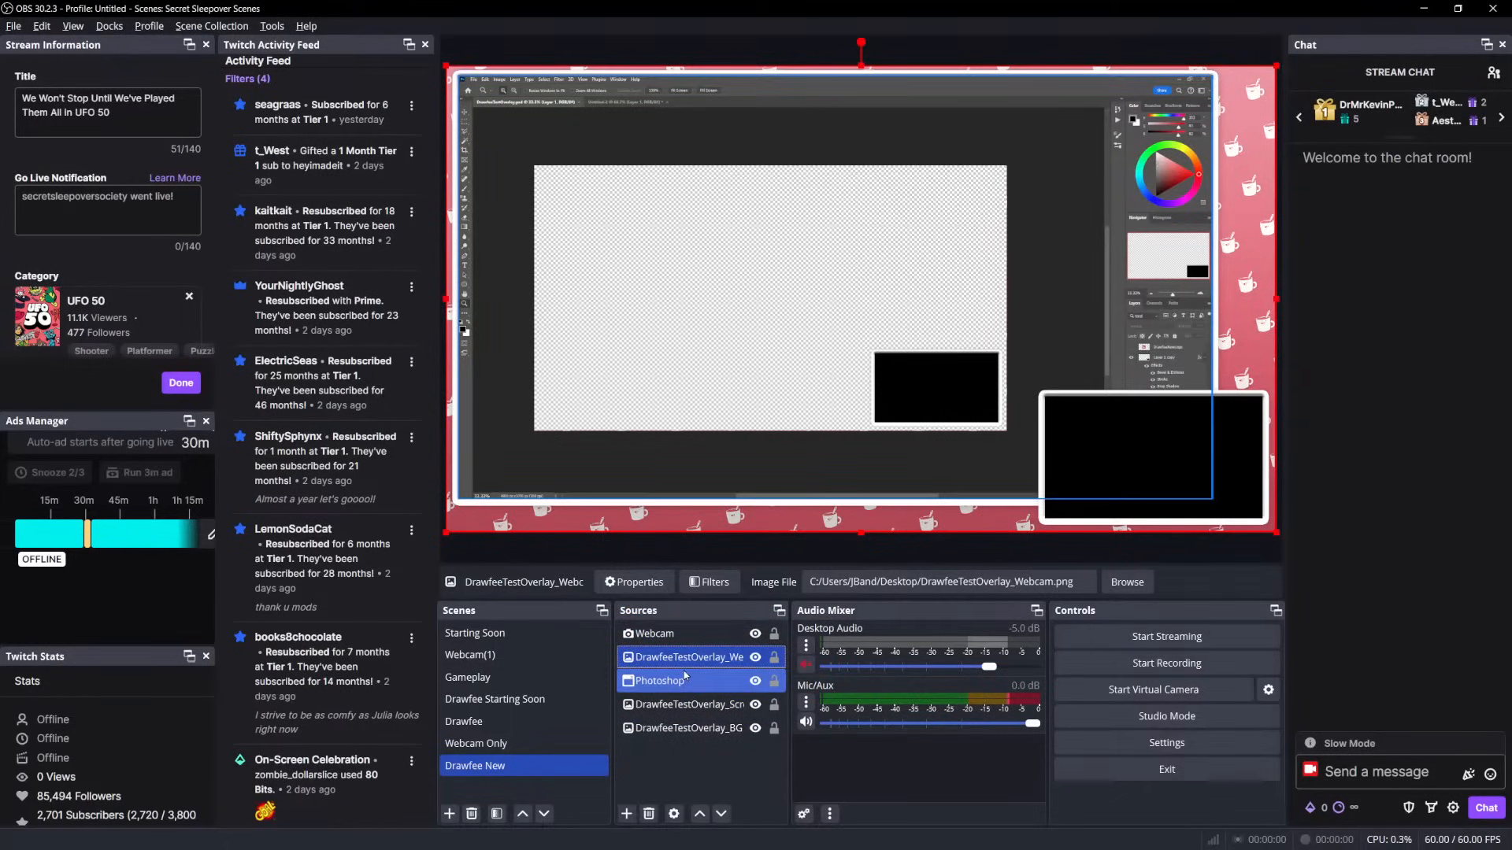
Switch to Photoshop, fit the overlay document to the screen, show the white Layer 2 and hide the Layer 1 copy panel
double_click(661, 634)
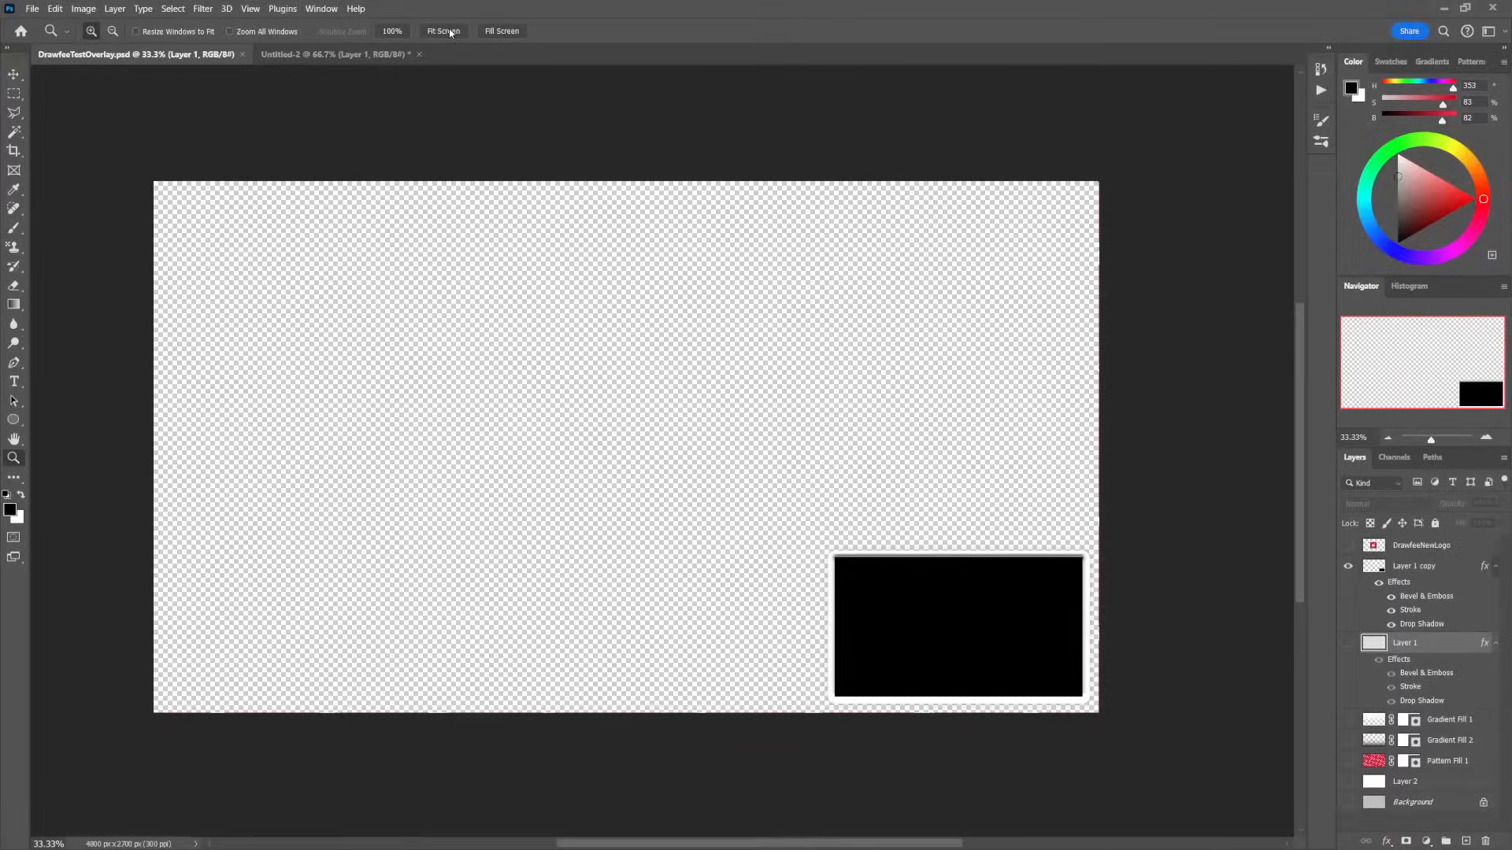
left_click(451, 31)
left_click(1349, 783)
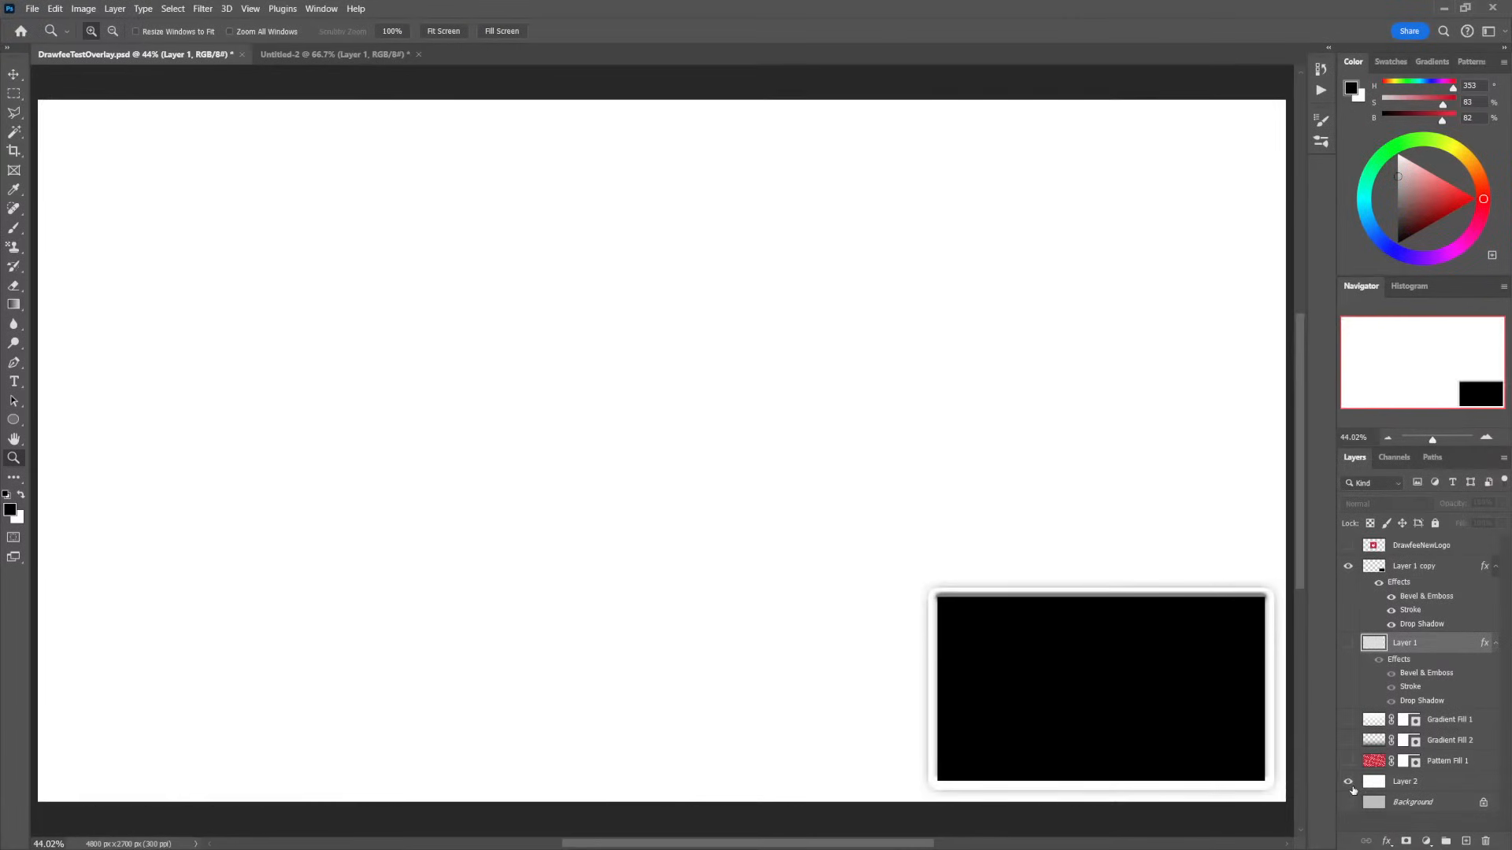
left_click(1348, 567)
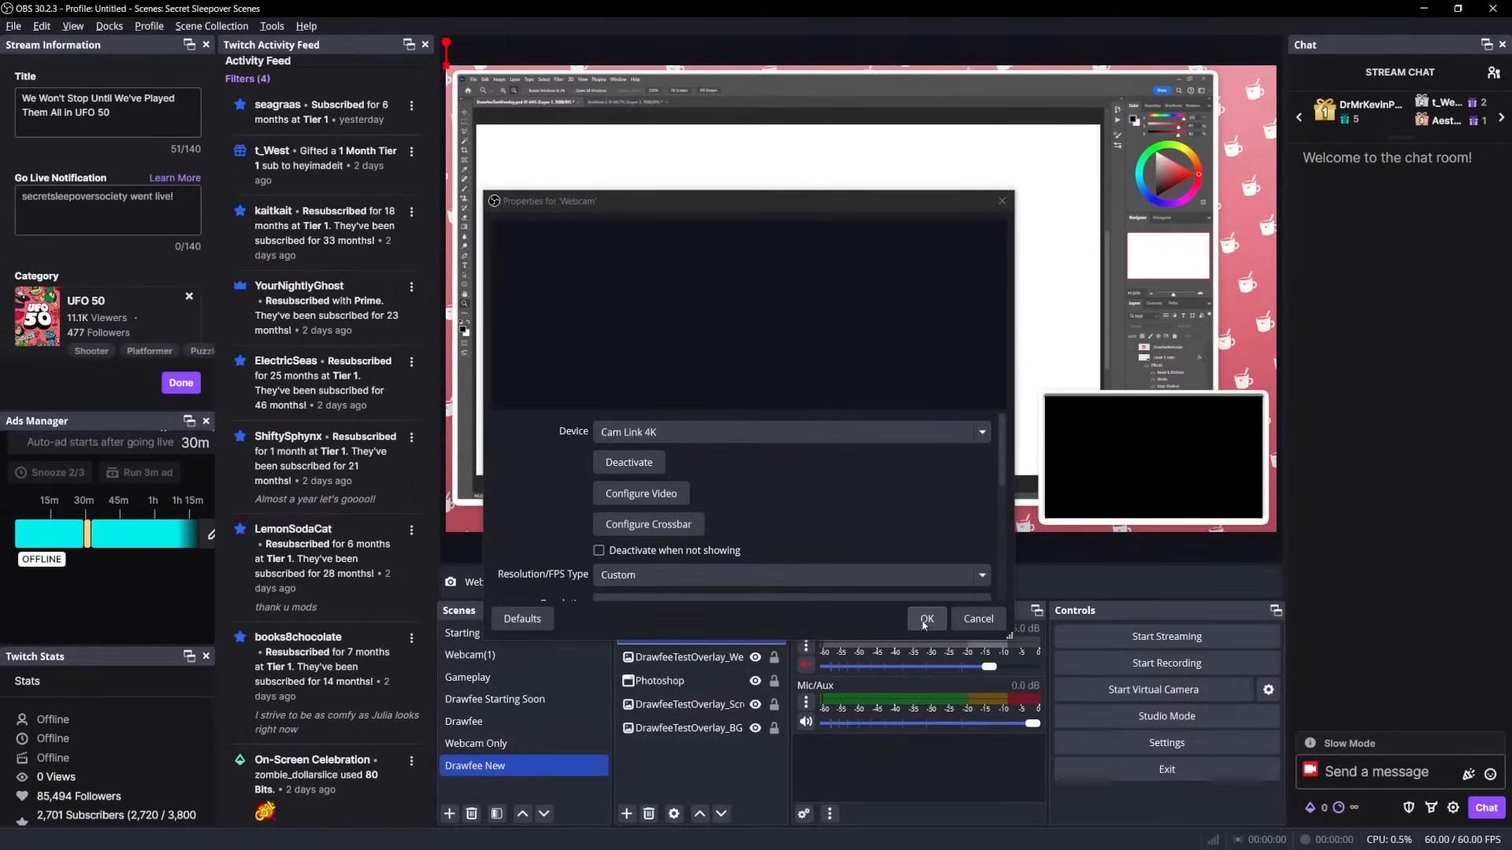
Return to OBS, review the Webcam source's resolution and FPS settings, and close its properties without changes
scroll(937, 530, "down", 1)
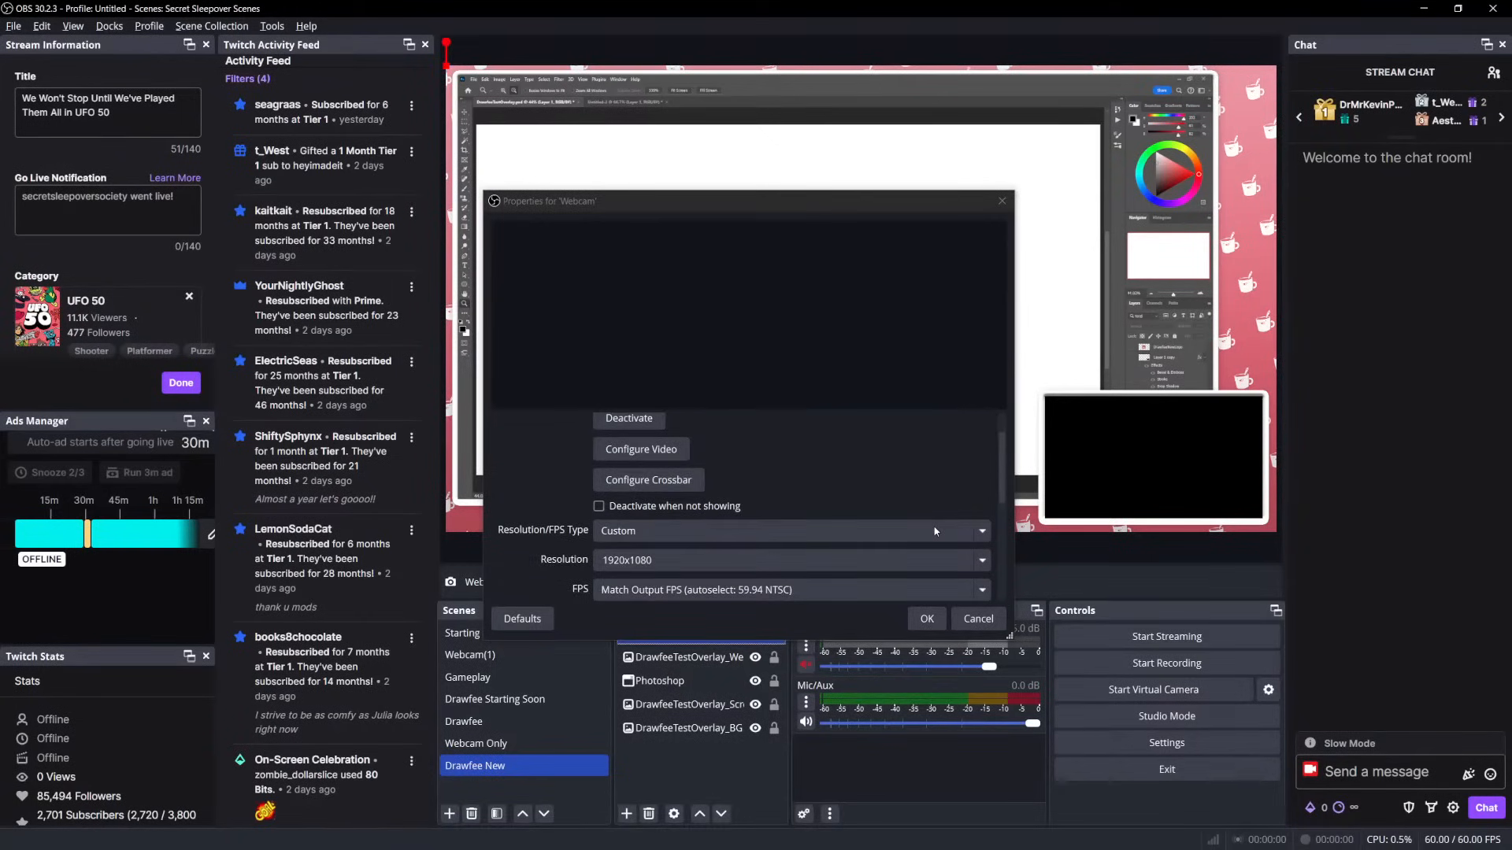
left_click(974, 621)
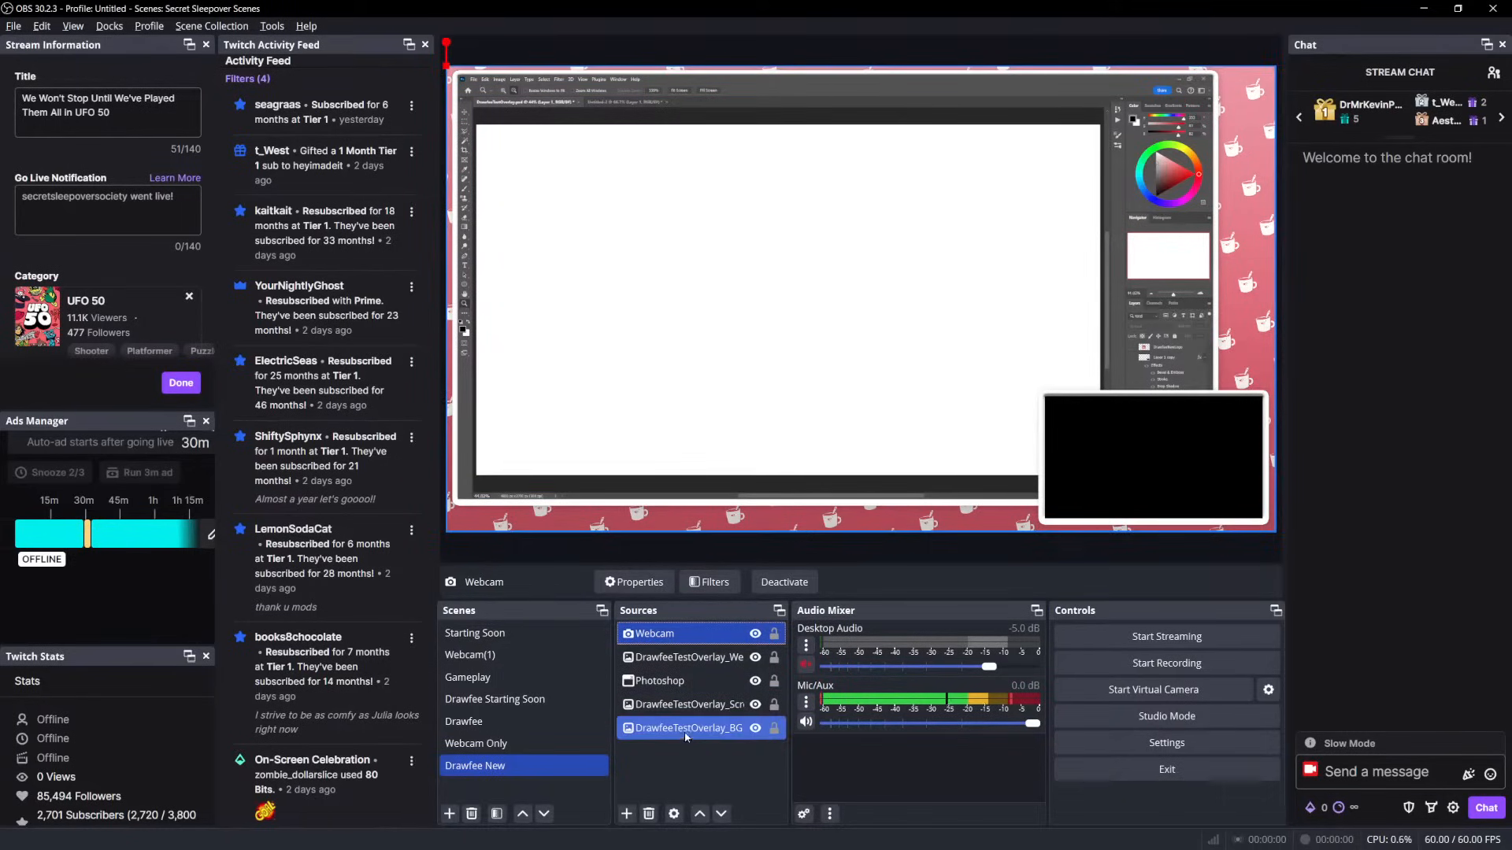
Hide and reshow the background, screen panel and Photoshop sources one at a time to check how they are layered
left_click(756, 729)
double_click(756, 729)
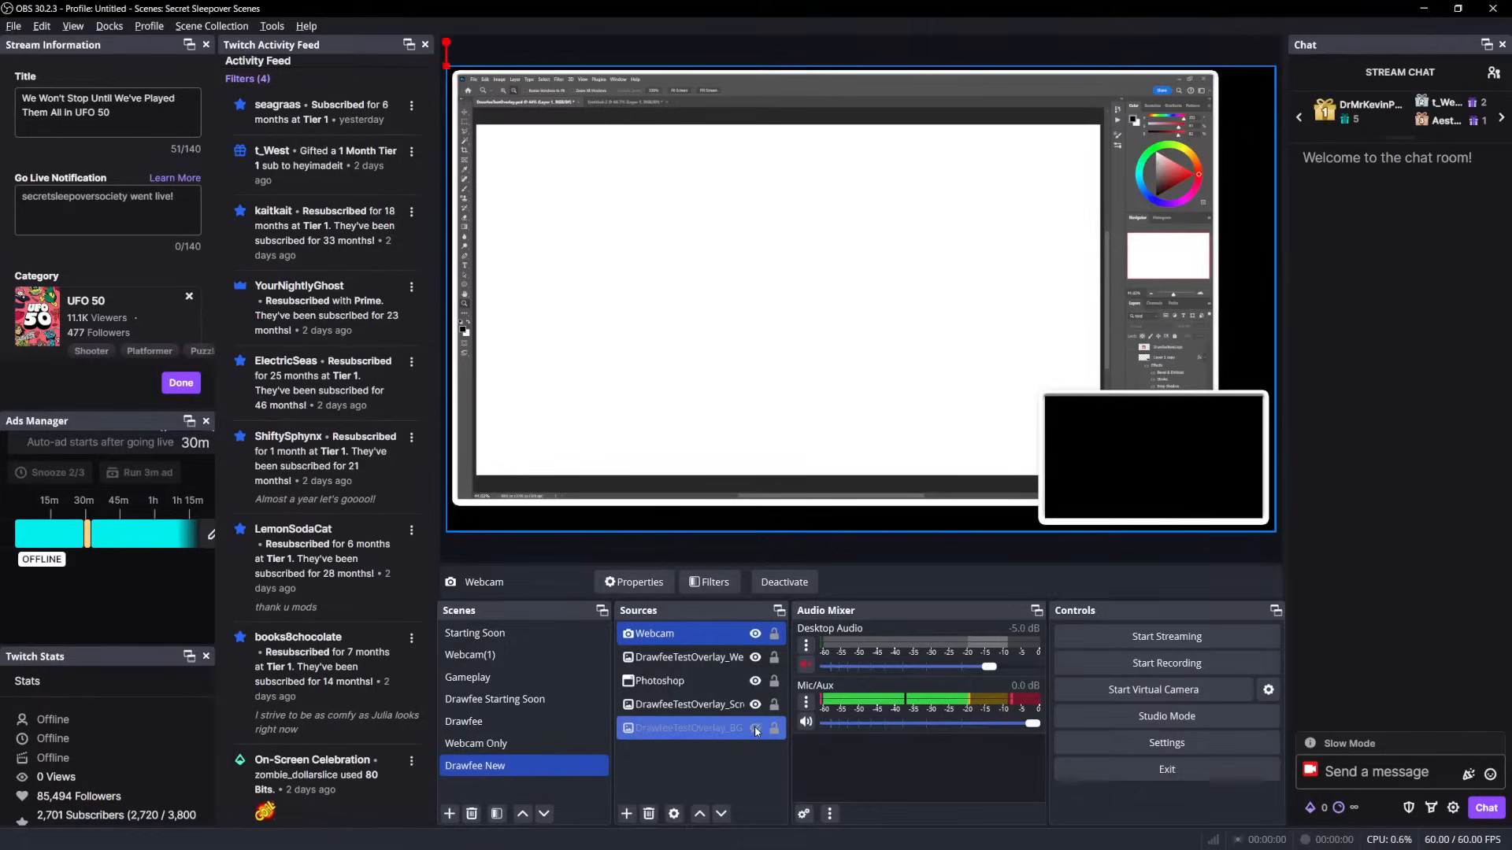
left_click(756, 729)
left_click(756, 706)
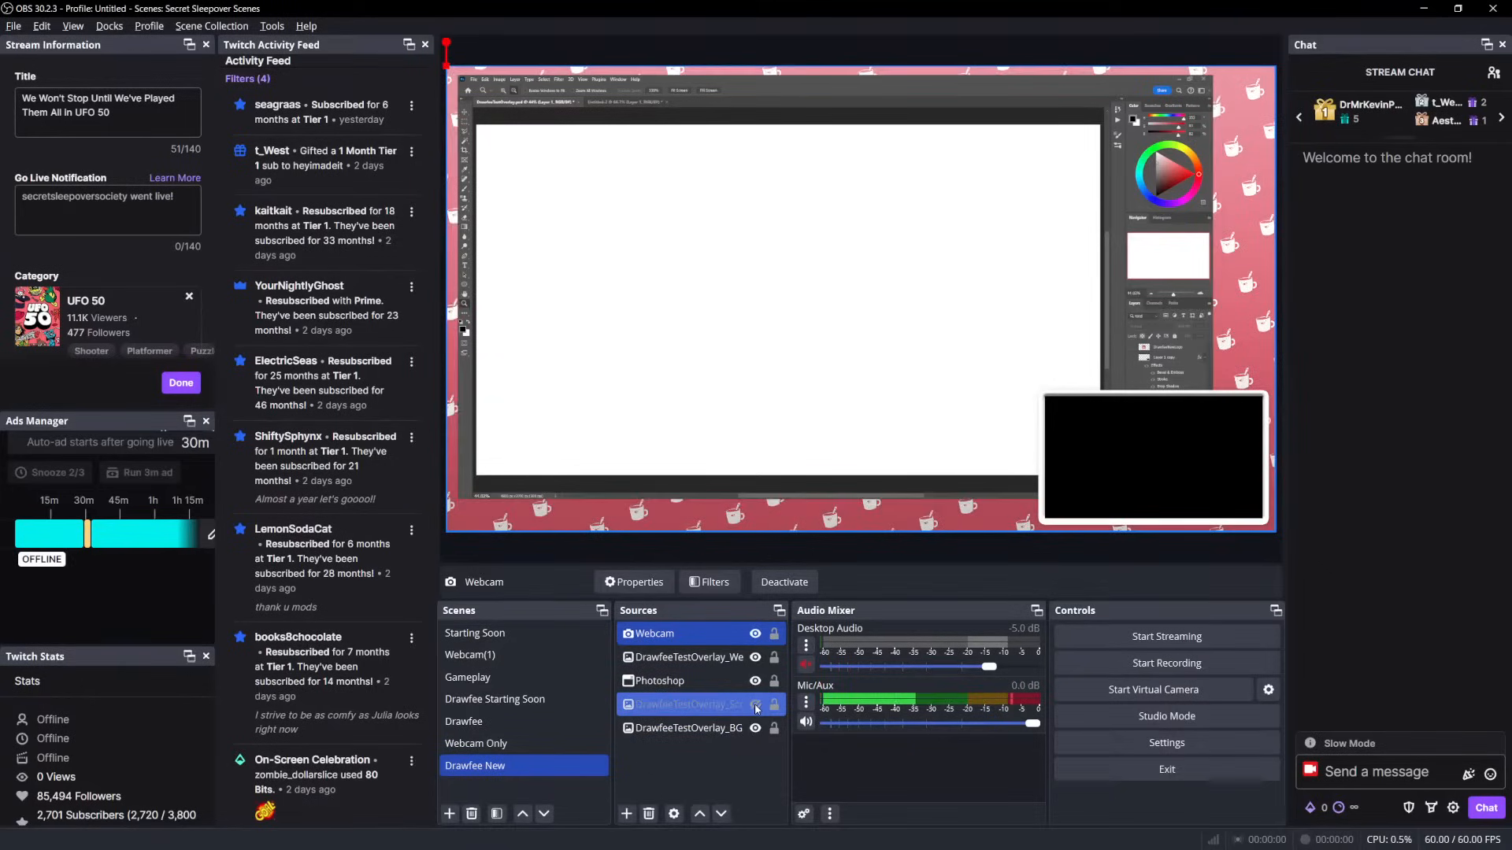
left_click(756, 707)
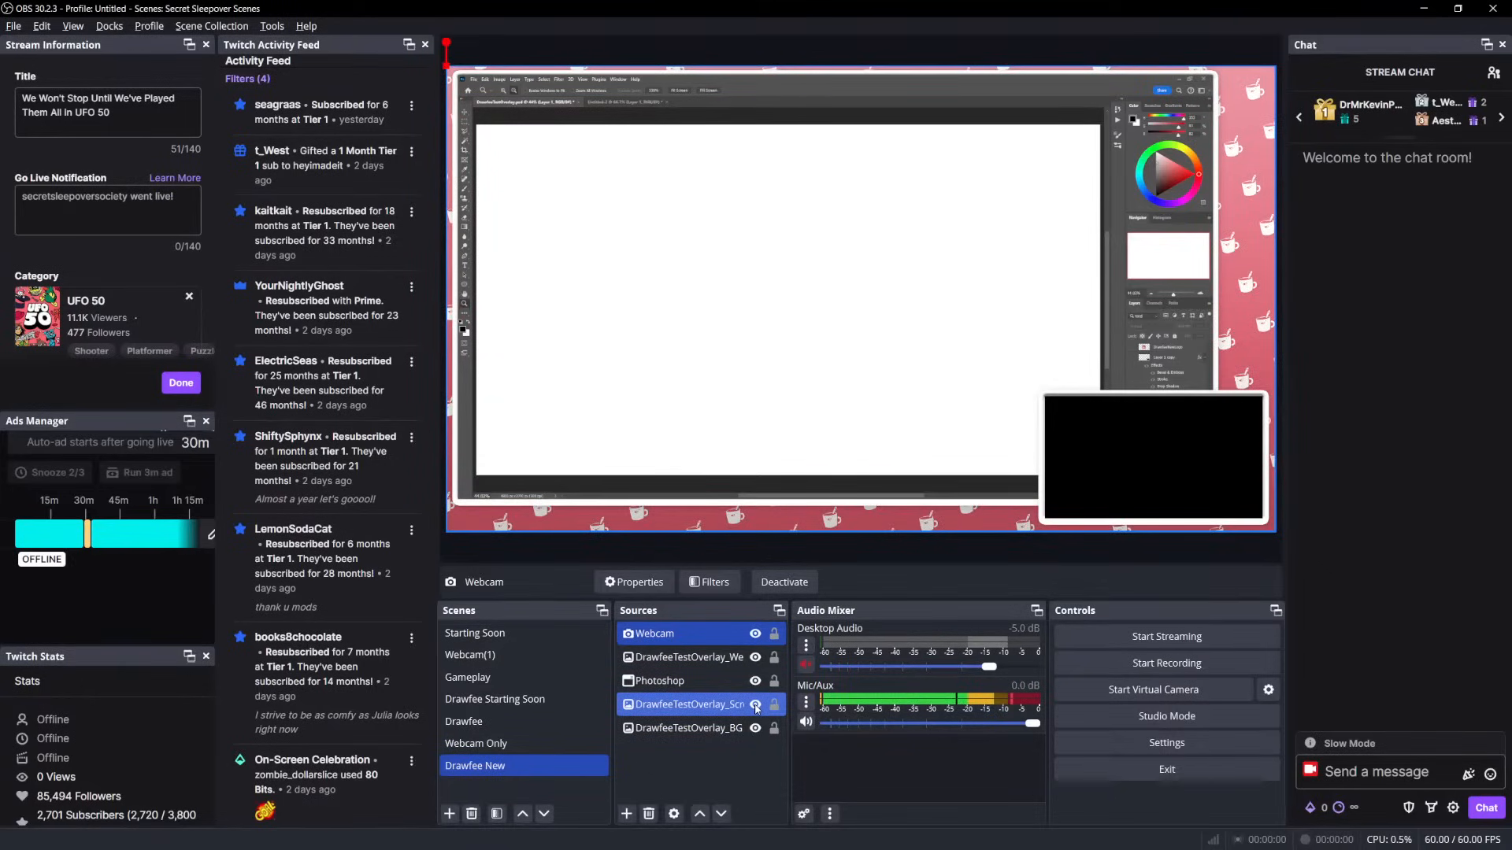
left_click(756, 706)
left_click(756, 707)
left_click(756, 682)
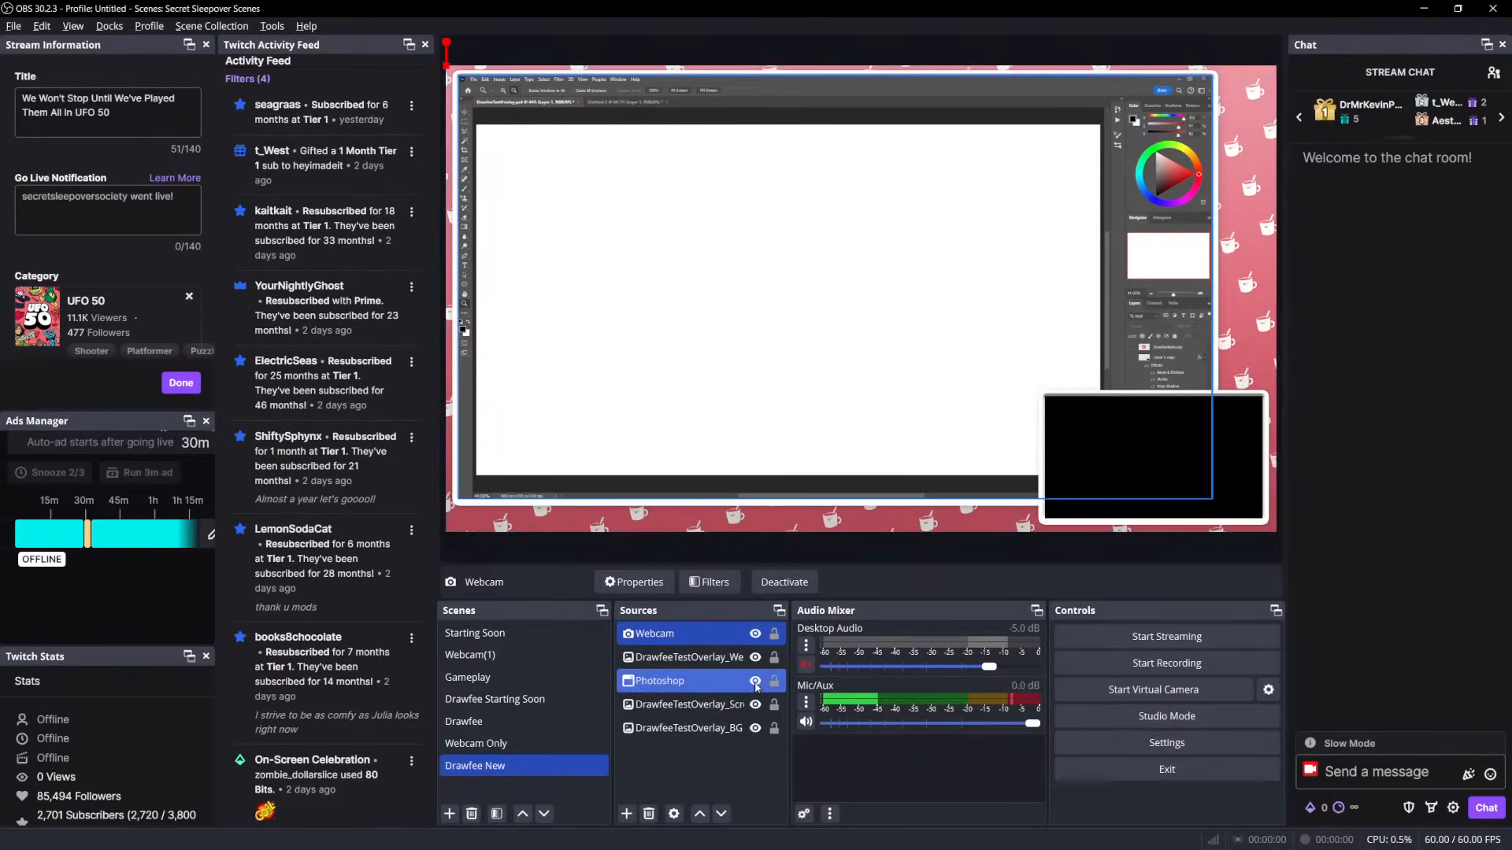
left_click(756, 682)
left_click(756, 682)
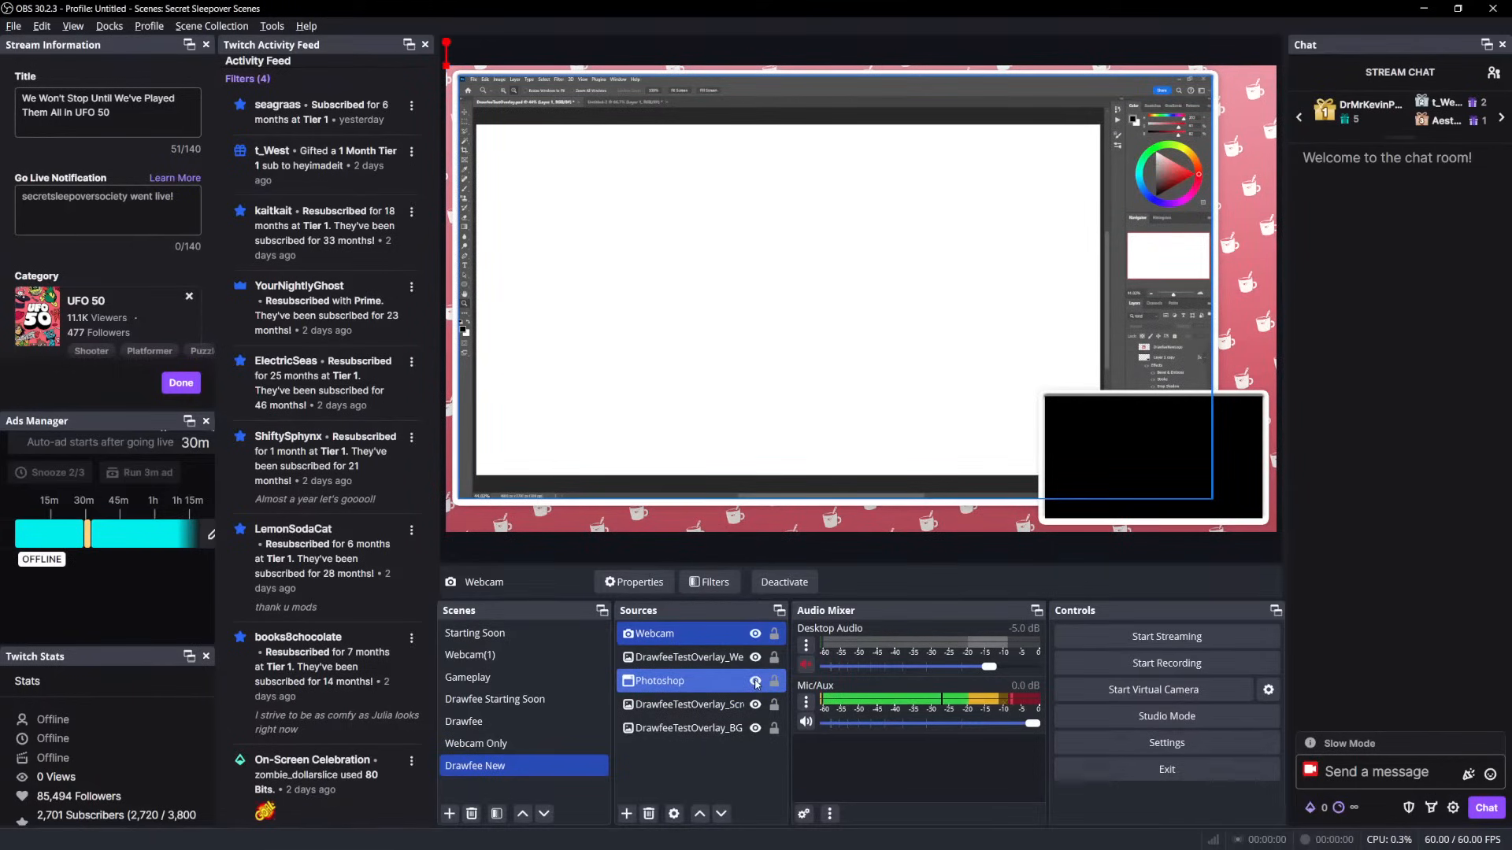
Hide and reshow the Photoshop capture and the DrawfeeTestOverlay_Webcam source to check their place in the layering
left_click(756, 682)
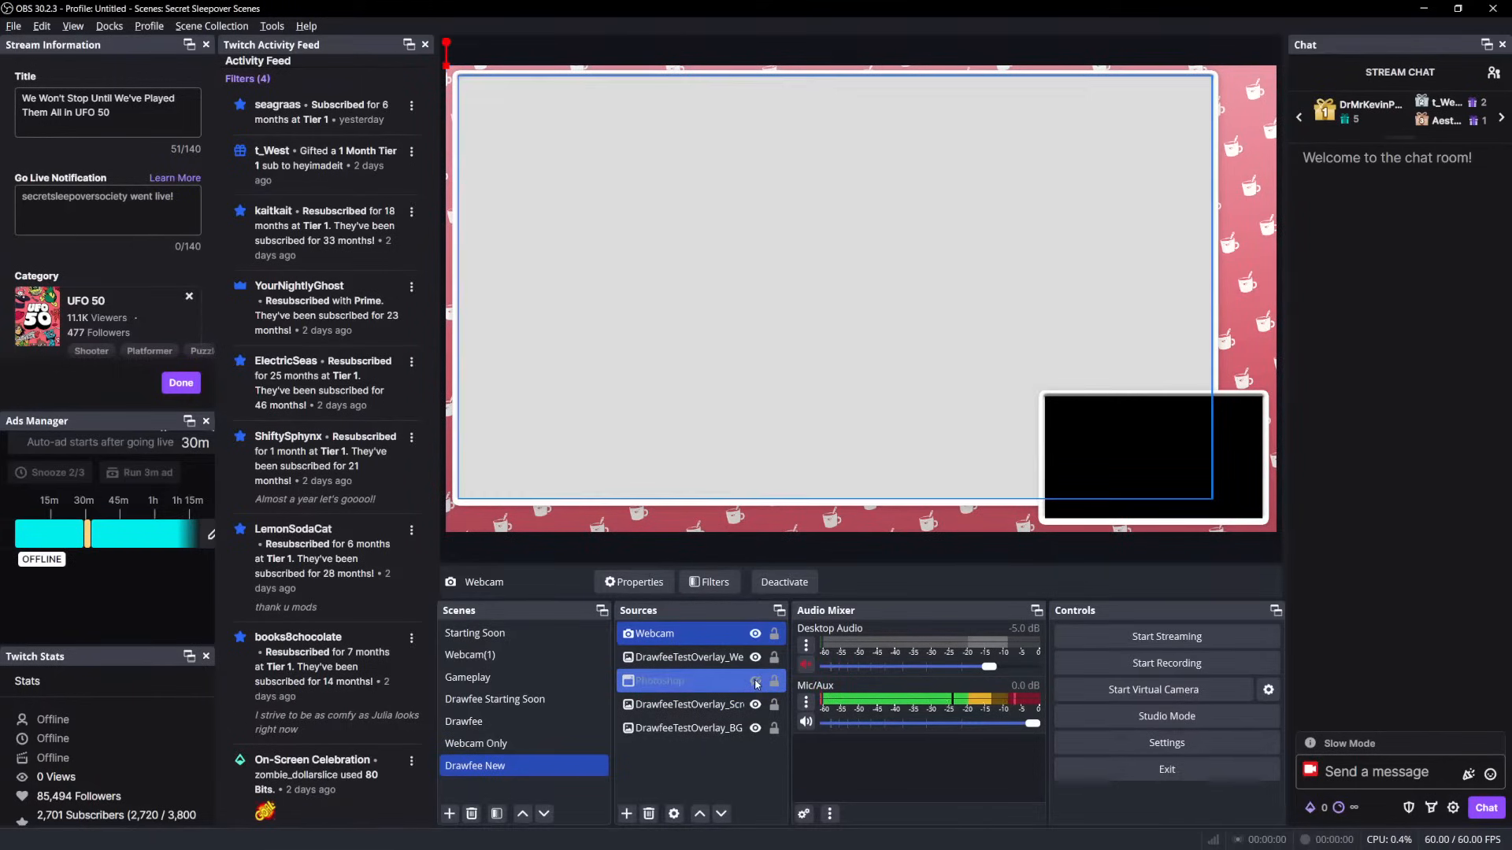
left_click(756, 682)
left_click(757, 659)
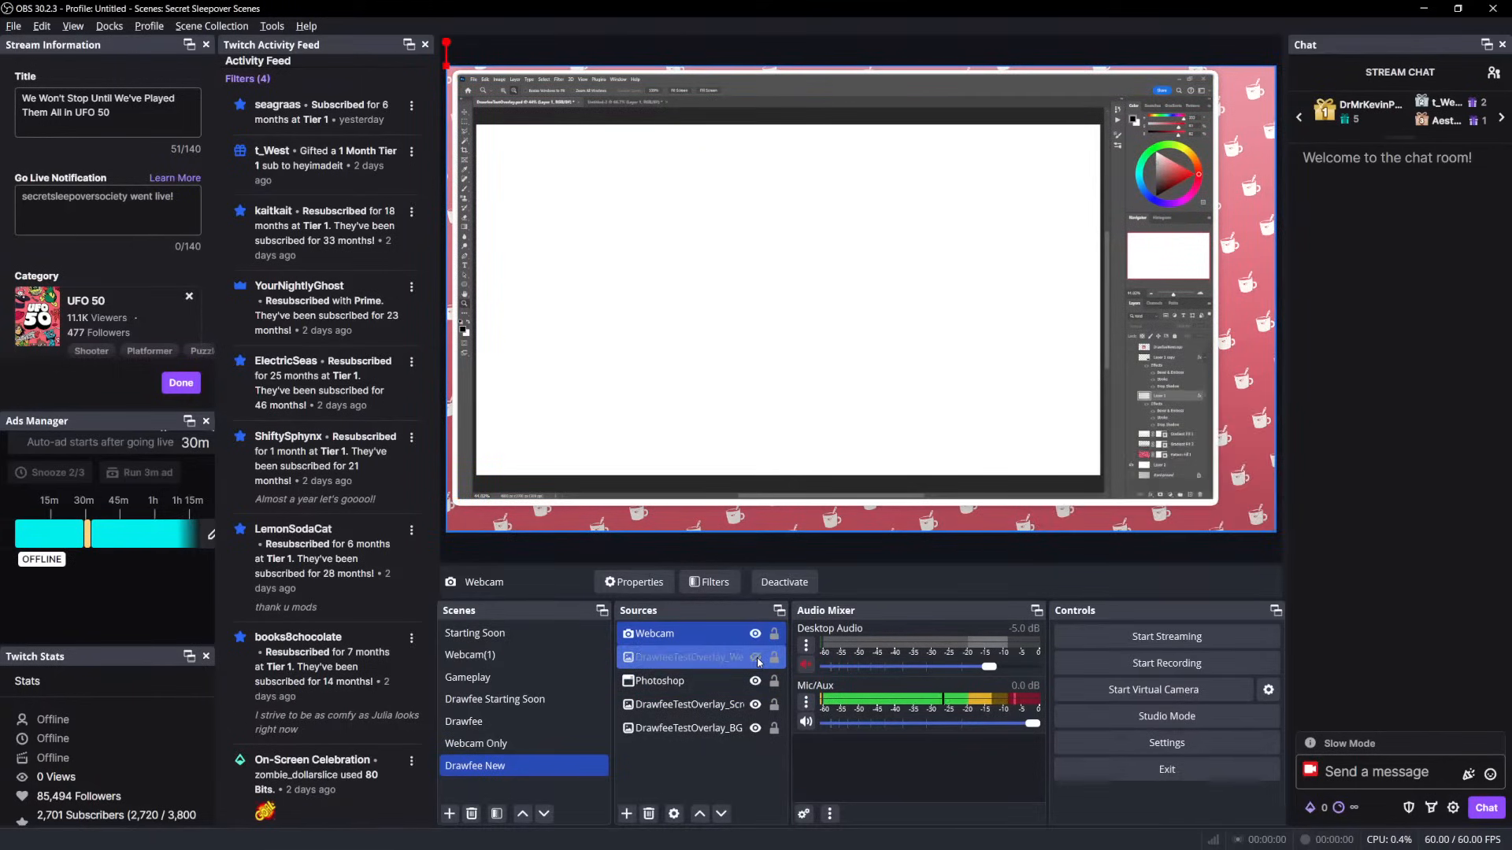
left_click(756, 658)
left_click(757, 659)
left_click(757, 659)
left_click(756, 659)
left_click(756, 659)
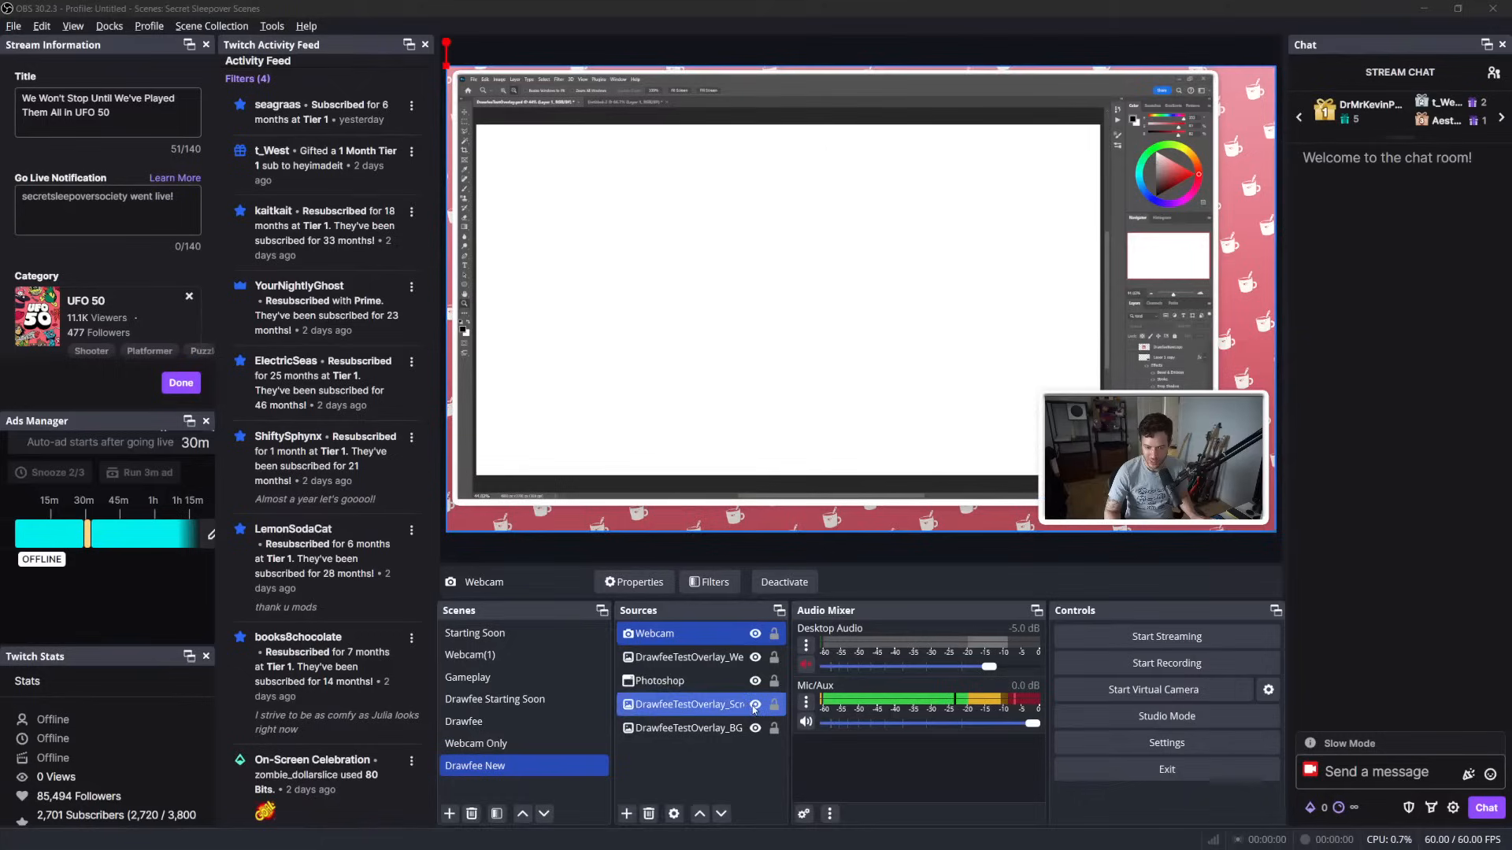
Combine the Photoshop and DrawfeeTestOverlay_Screen sources into a collapsed group named Drawing
left_click_drag(790, 693, 817, 693)
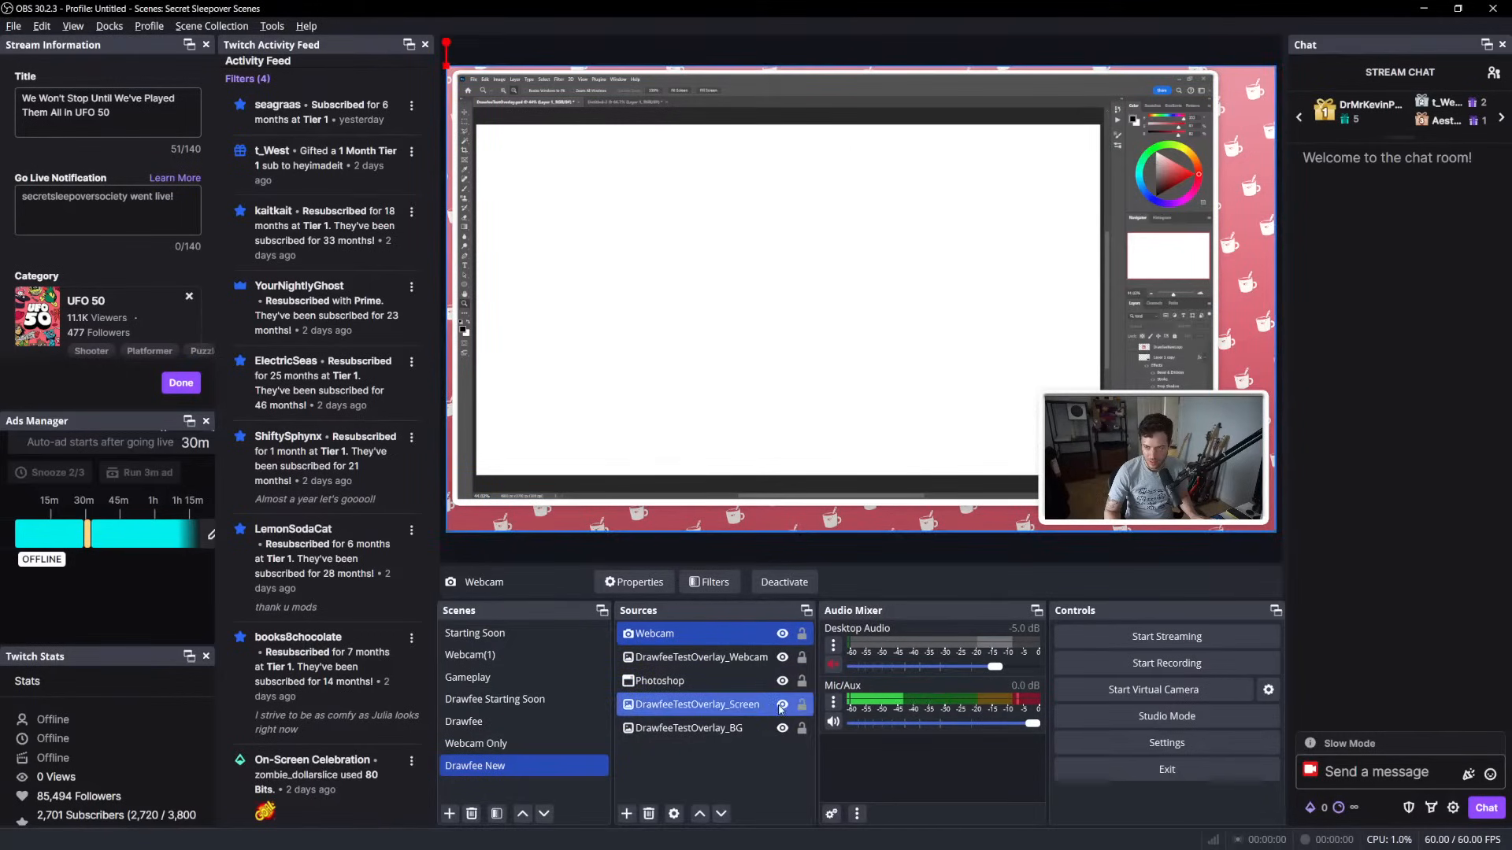
left_click(782, 706)
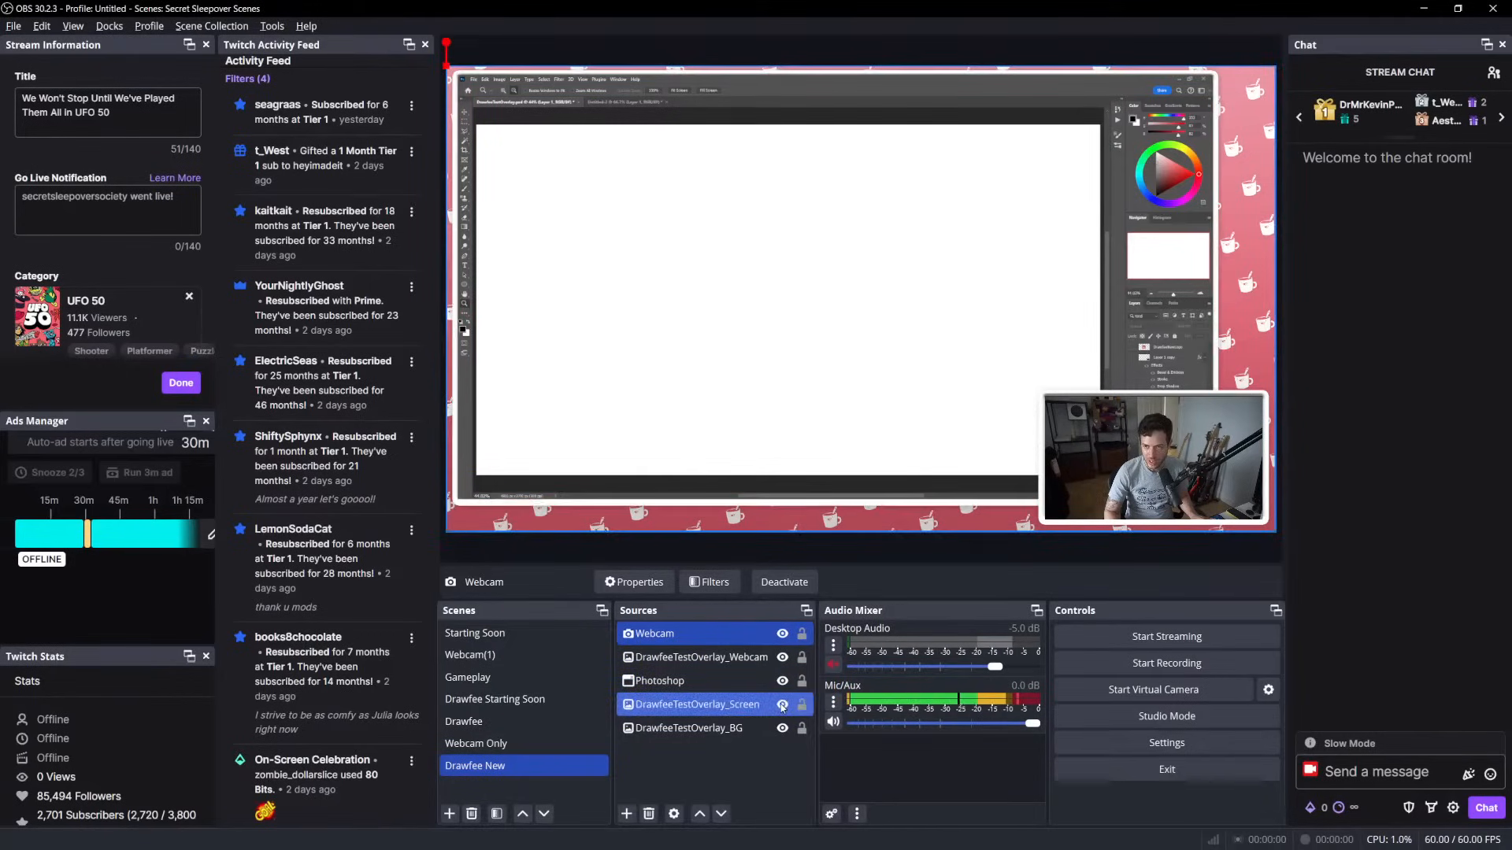
left_click(705, 706)
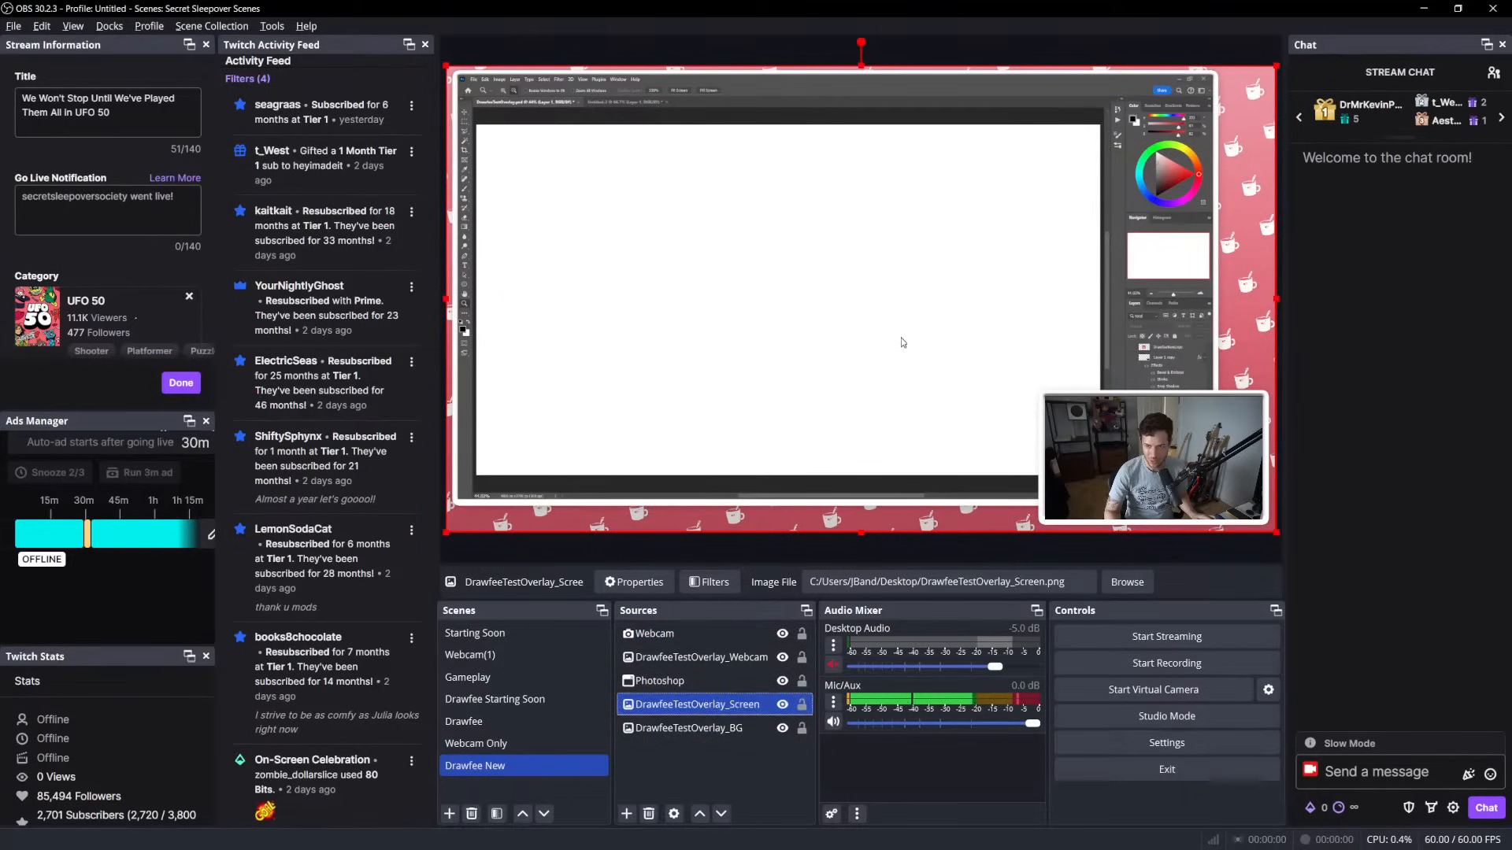
left_click(726, 688, "ctrl")
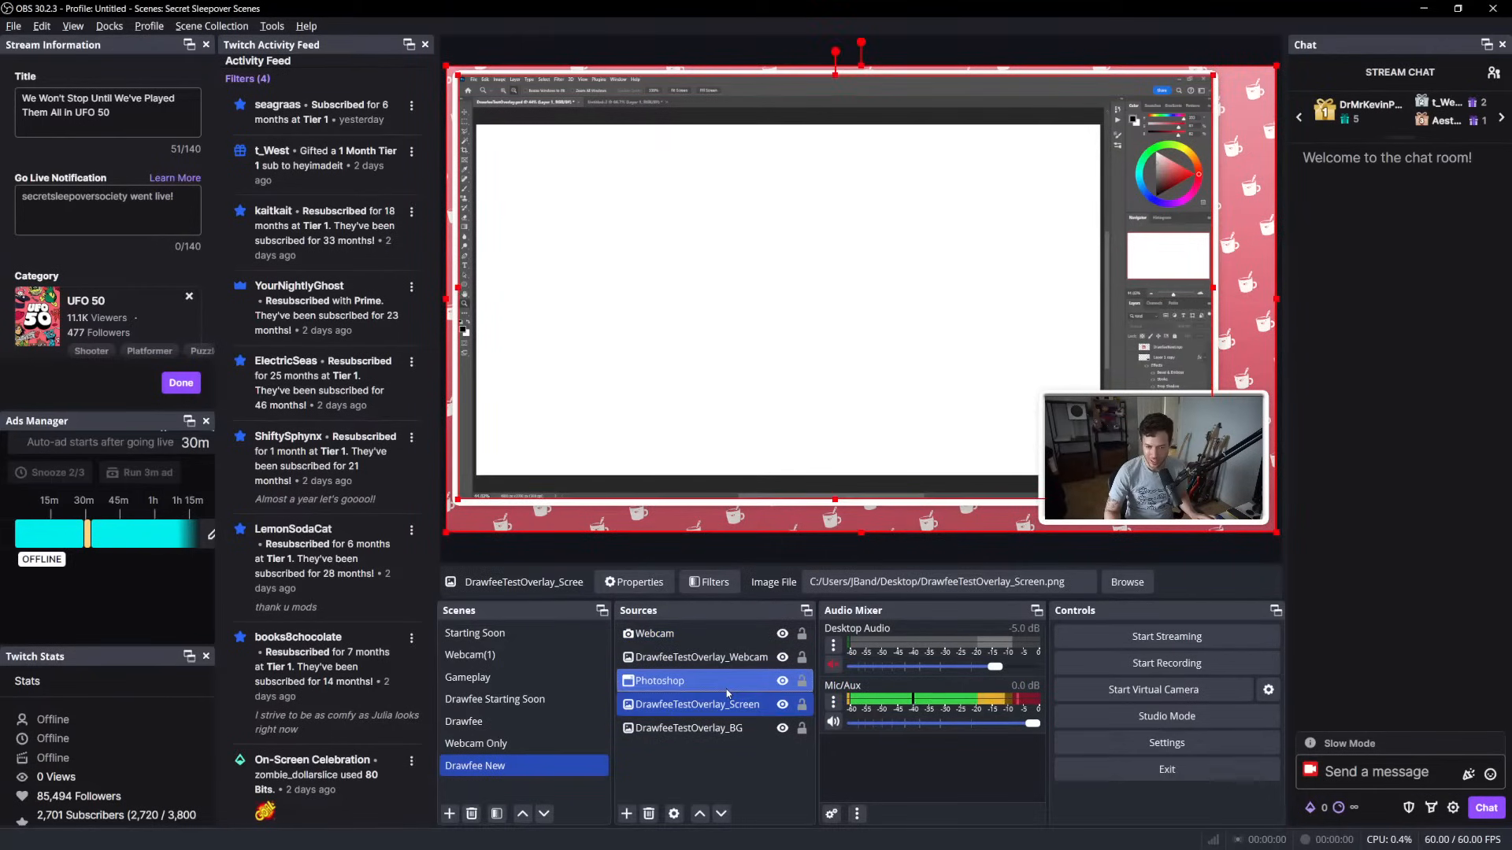
right_click(767, 683)
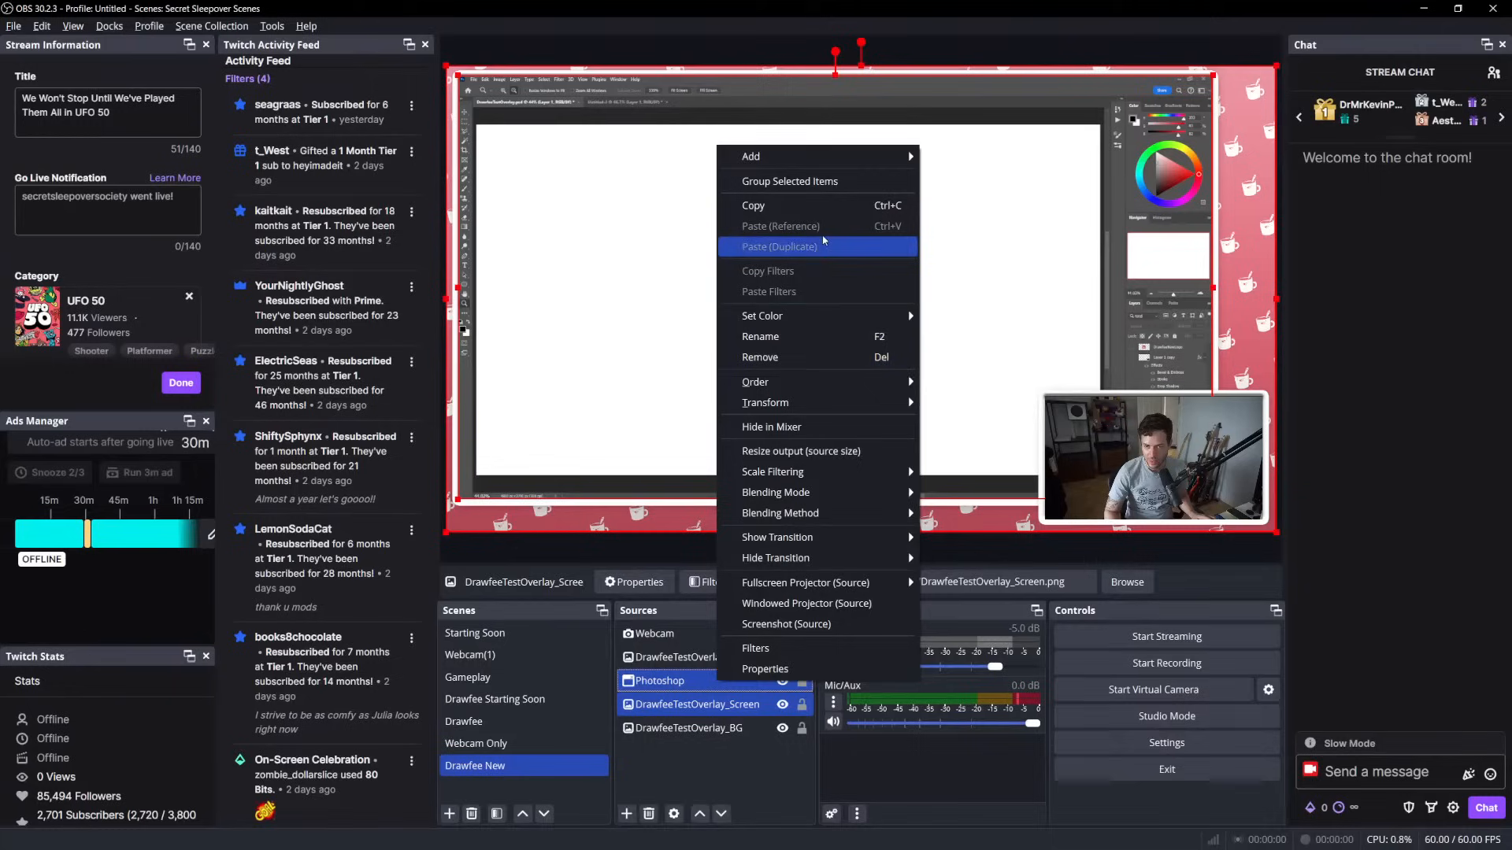
left_click(790, 181)
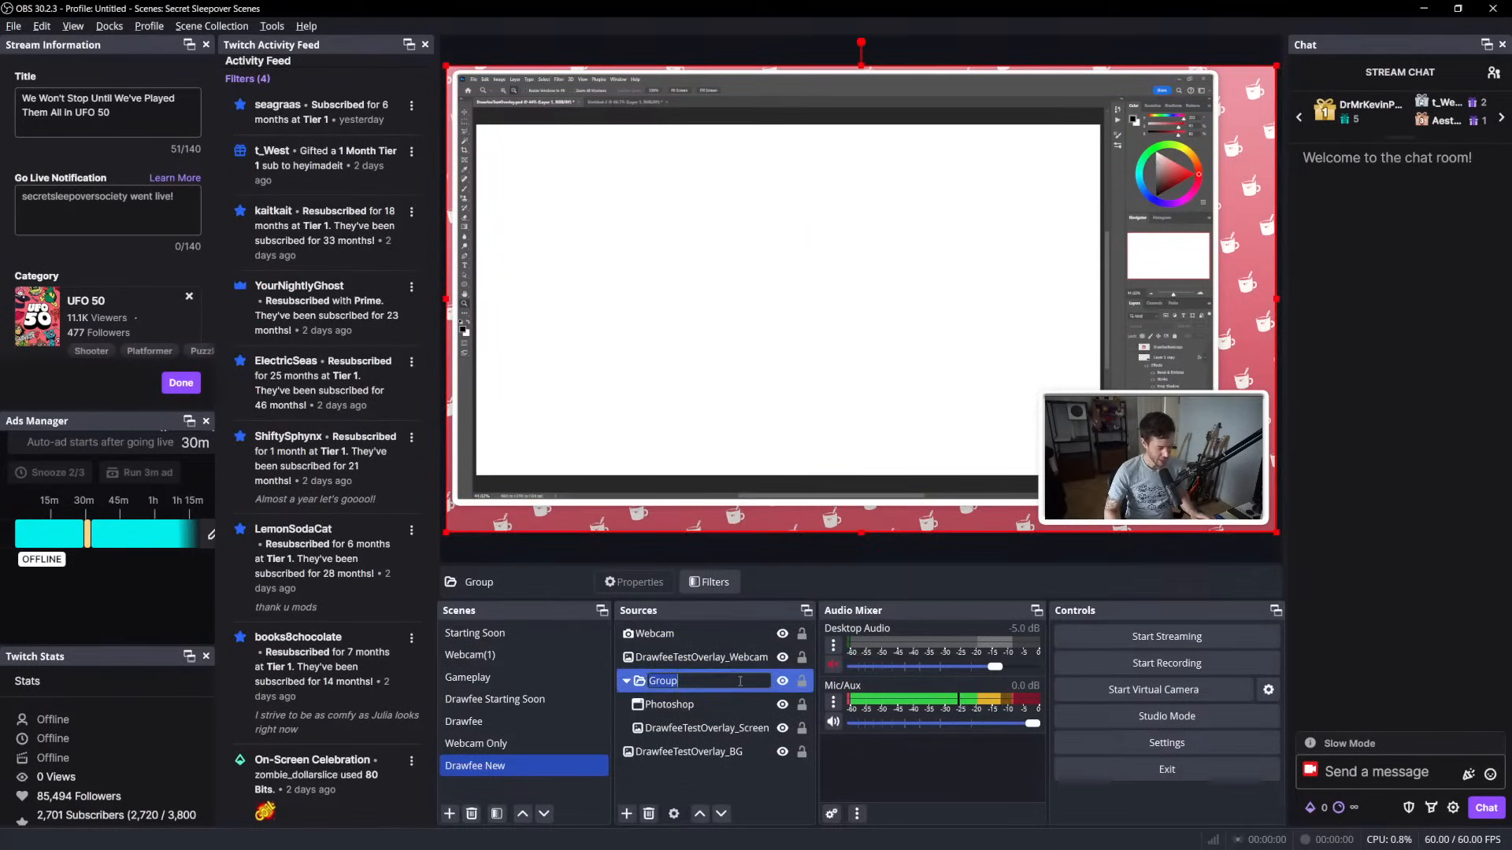
type("Drawing")
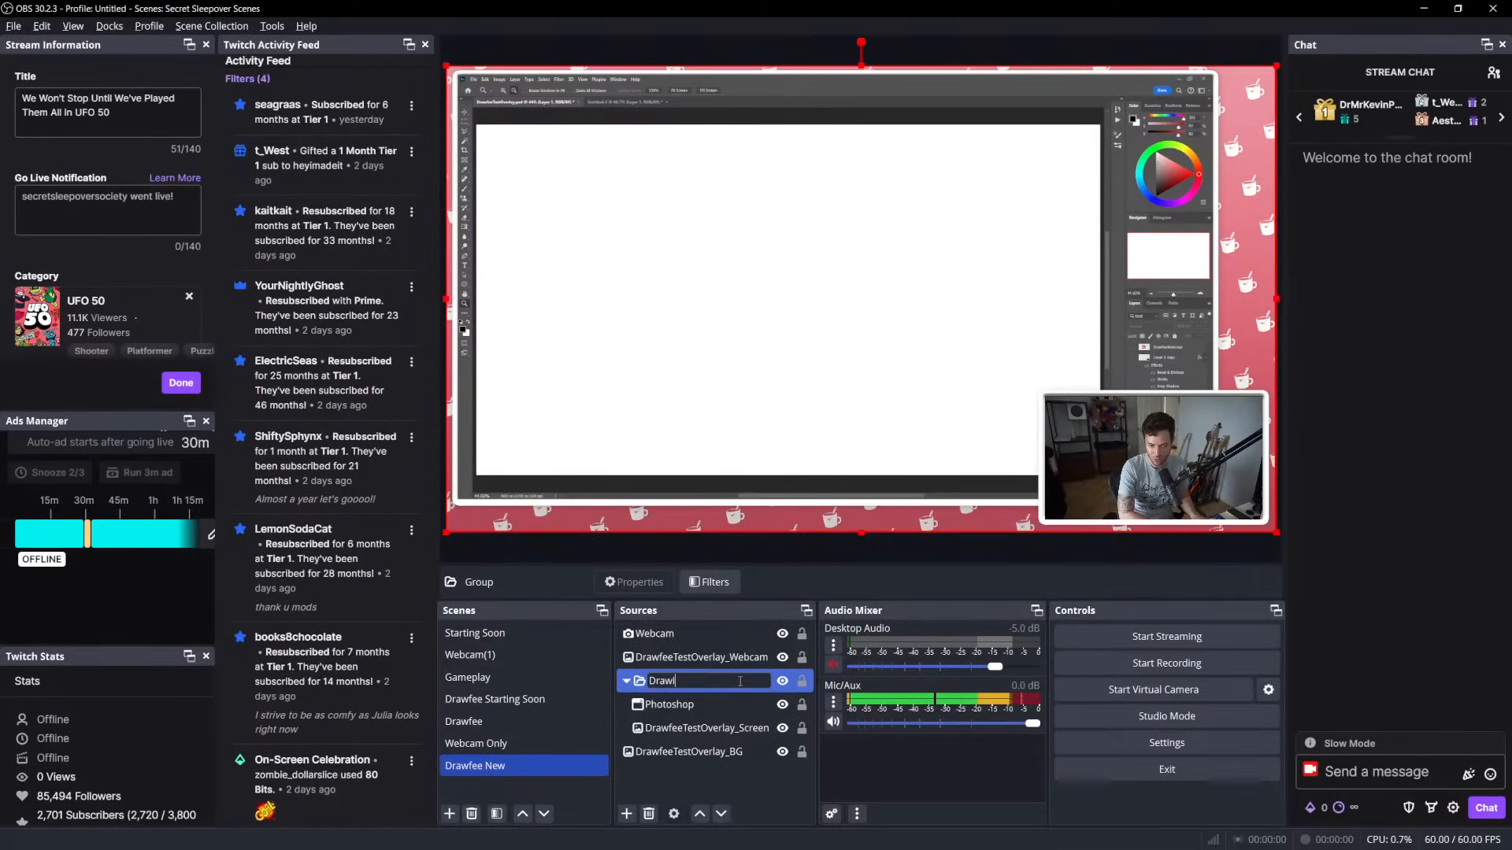
key("Return")
left_click(627, 682)
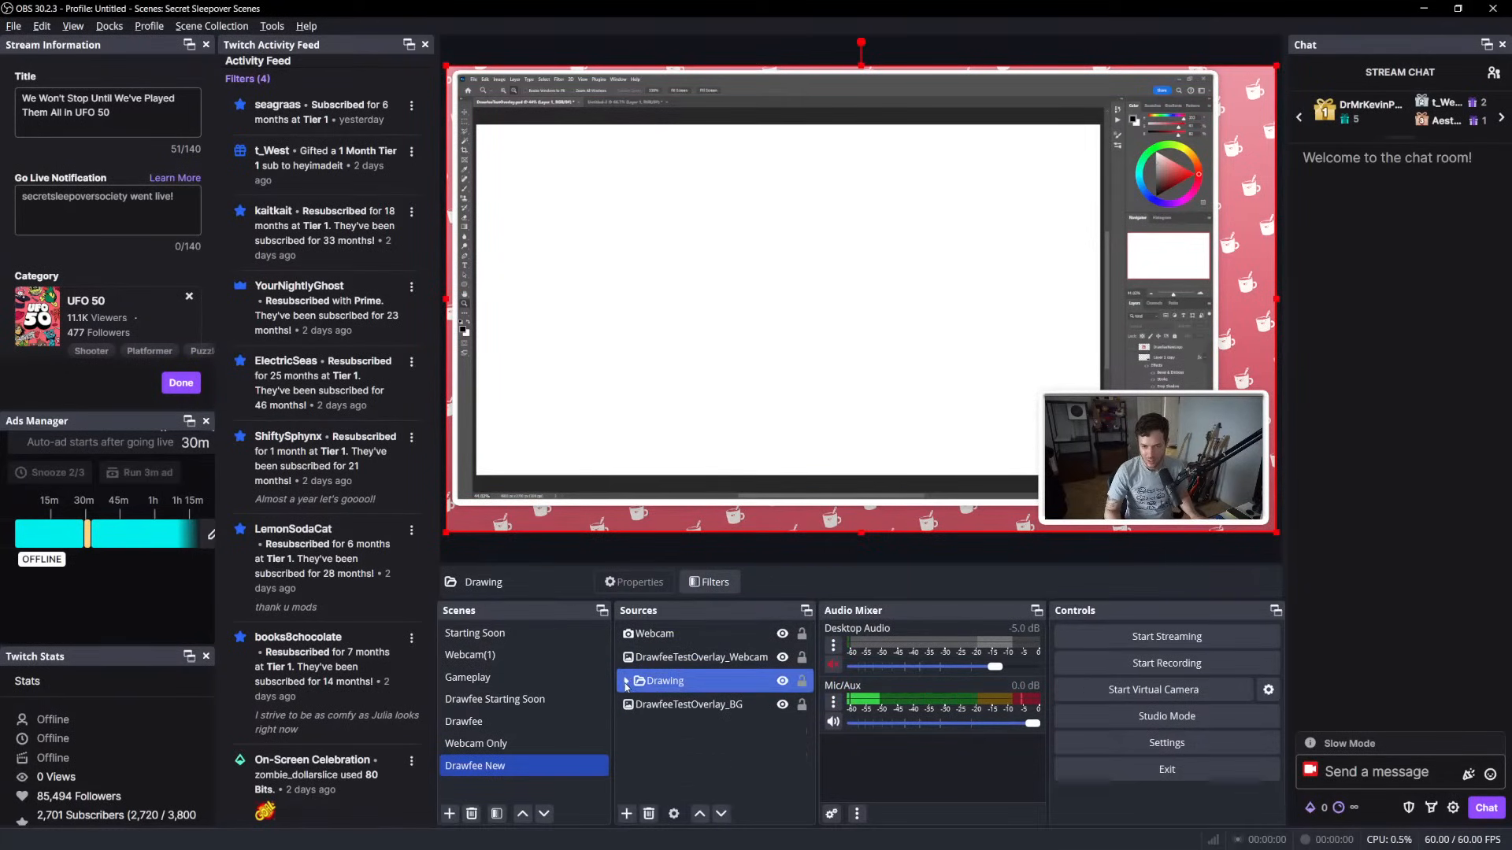
Hide and reshow the Drawing group, try moving it in the preview, and deselect all sources
left_click(785, 682)
left_click(785, 683)
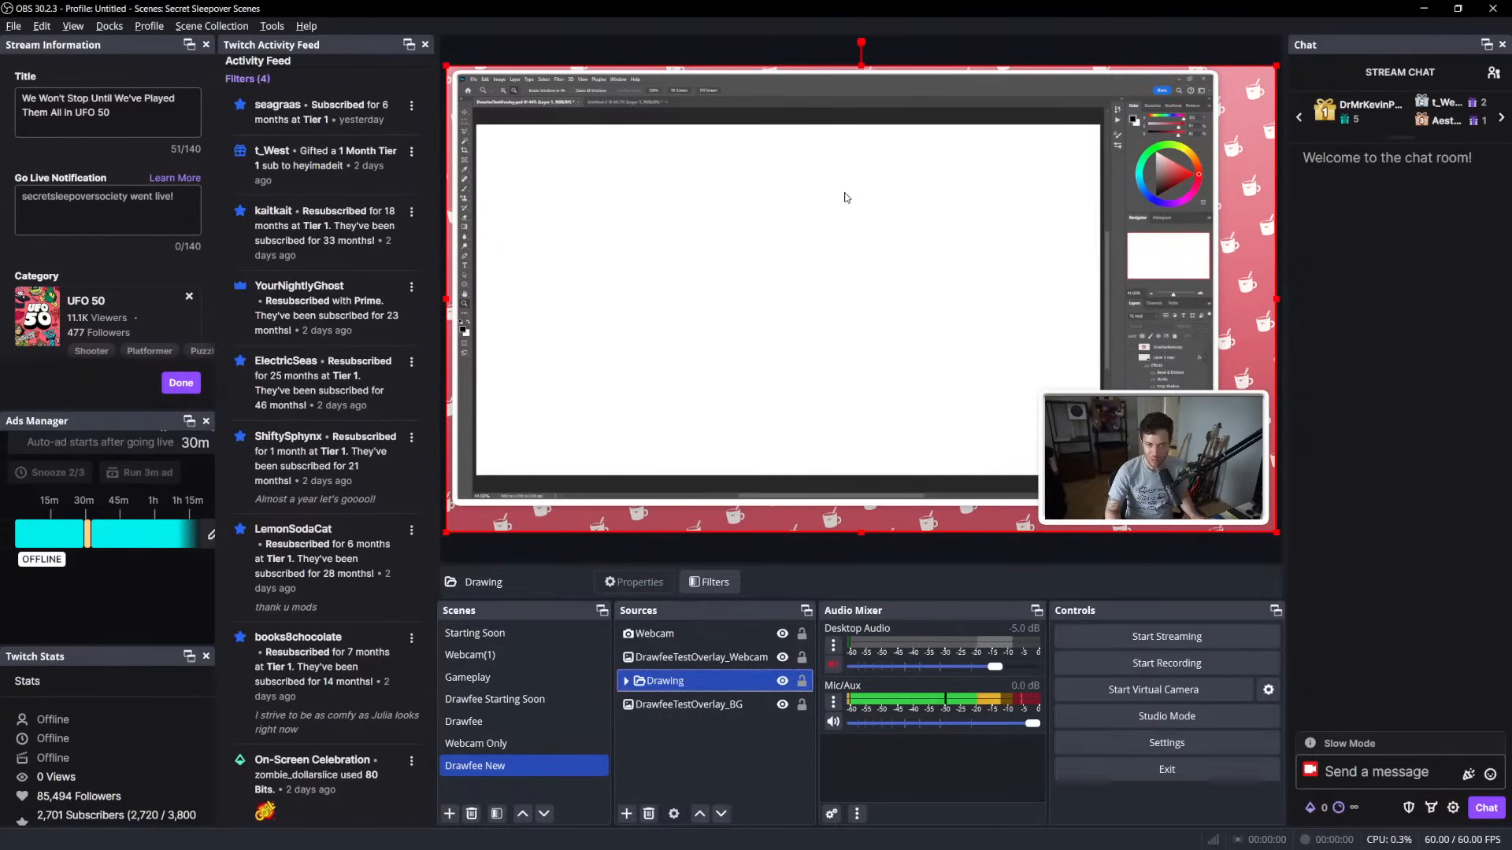
mouse_move(845, 195)
left_mouse_down()
mouse_move(892, 213)
mouse_move(834, 189)
mouse_move(885, 203)
mouse_move(941, 267)
mouse_move(897, 260)
left_mouse_up()
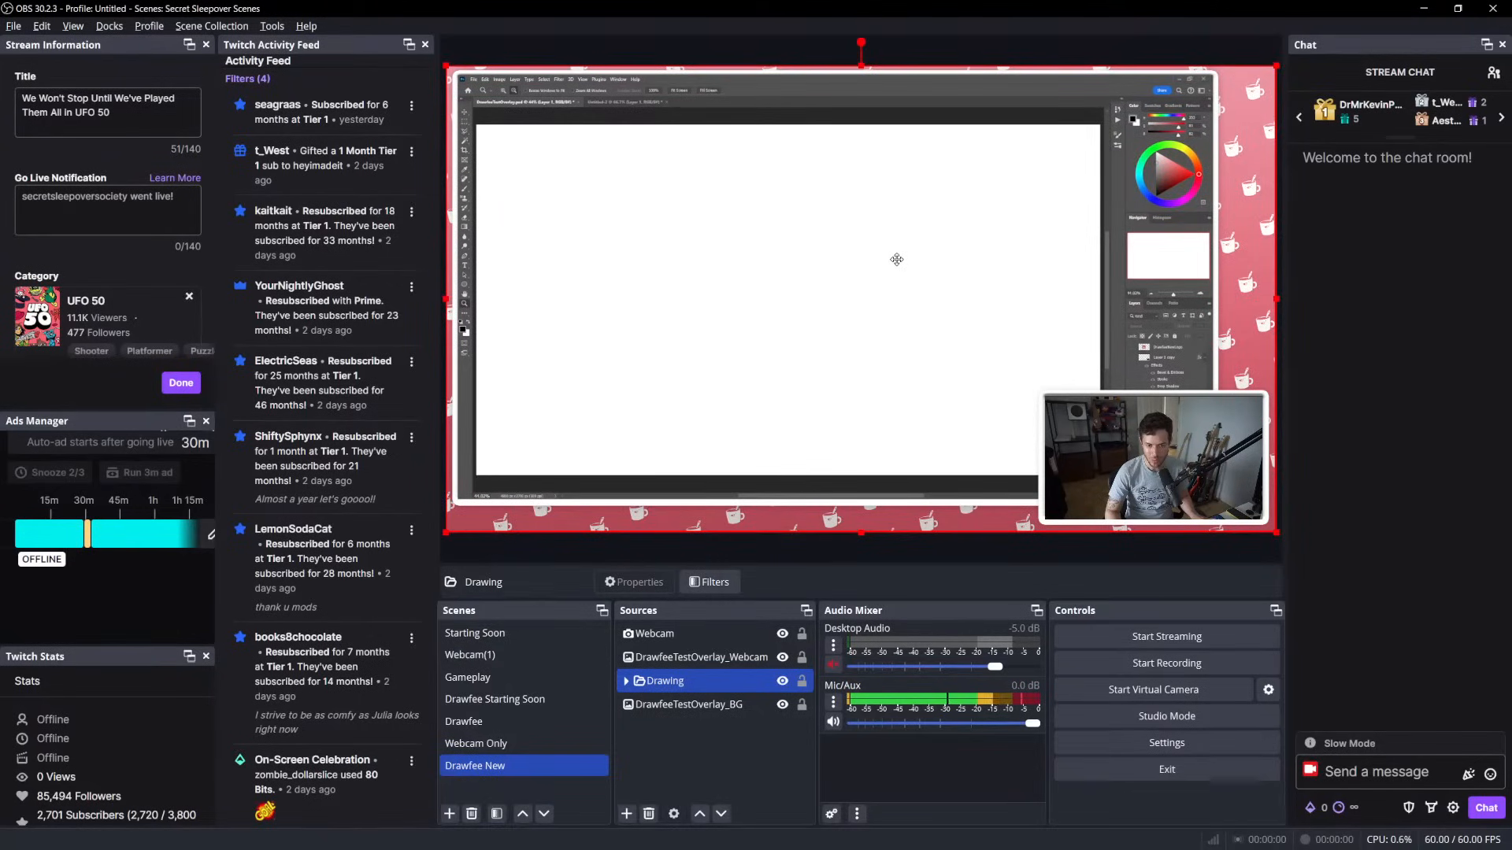
left_click(568, 556)
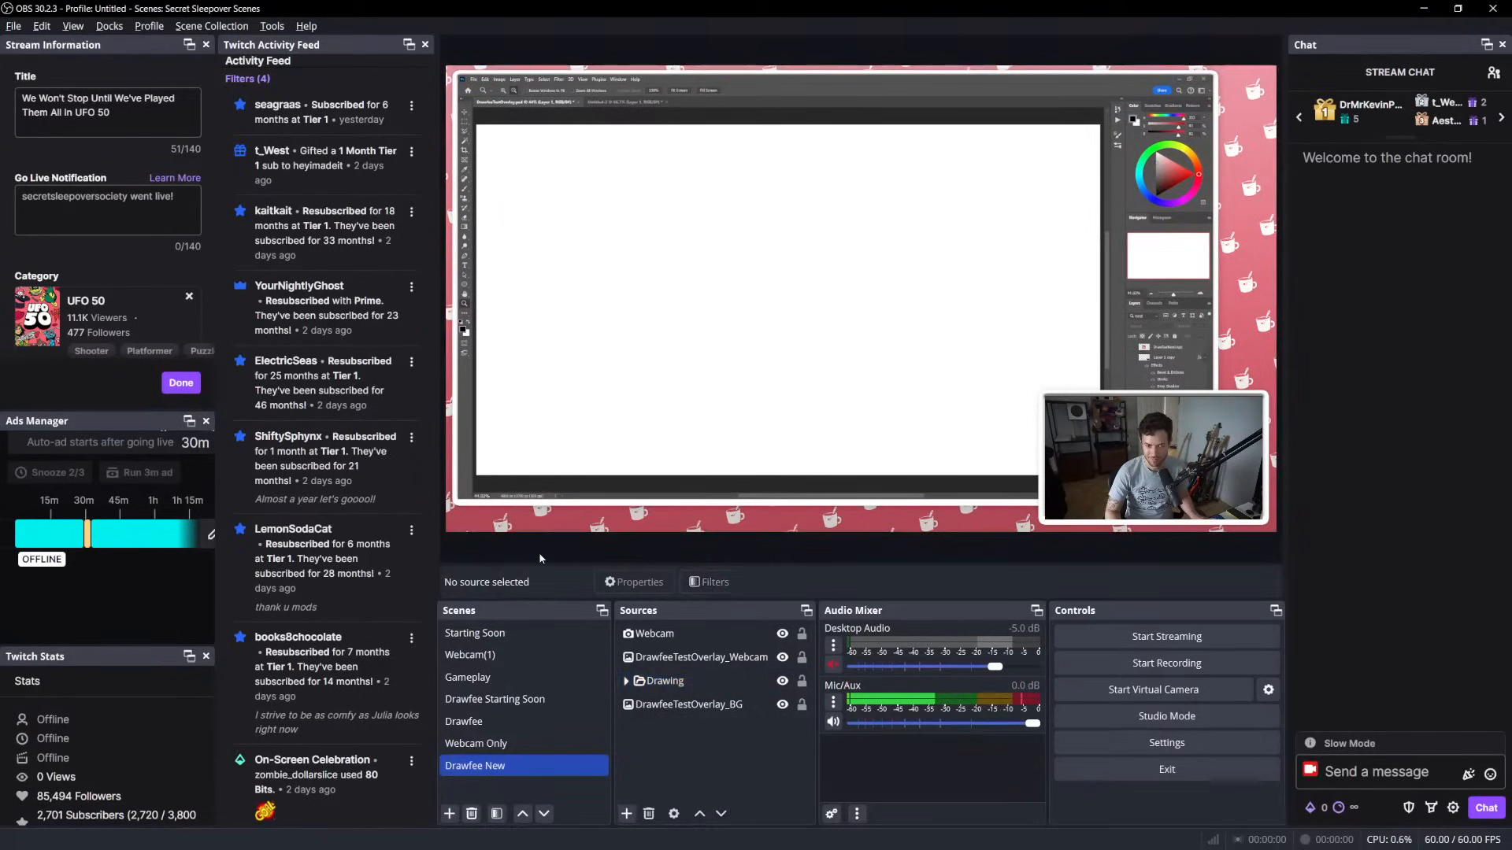
left_click(800, 652)
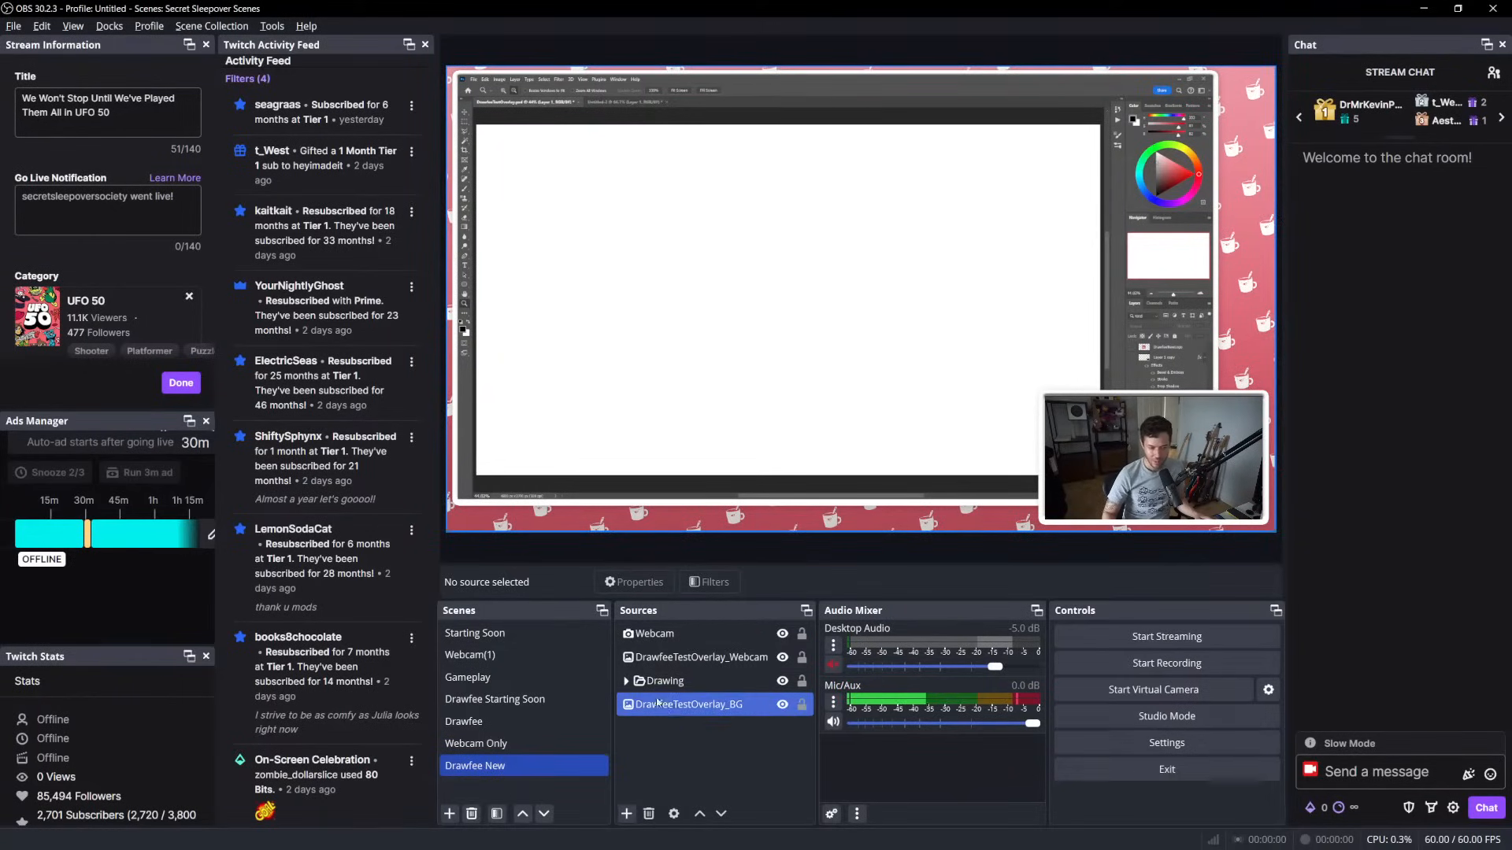
Switch to Photoshop, then show and select the Pattern Fill 1 layer in the overlay document
key("alt+Tab")
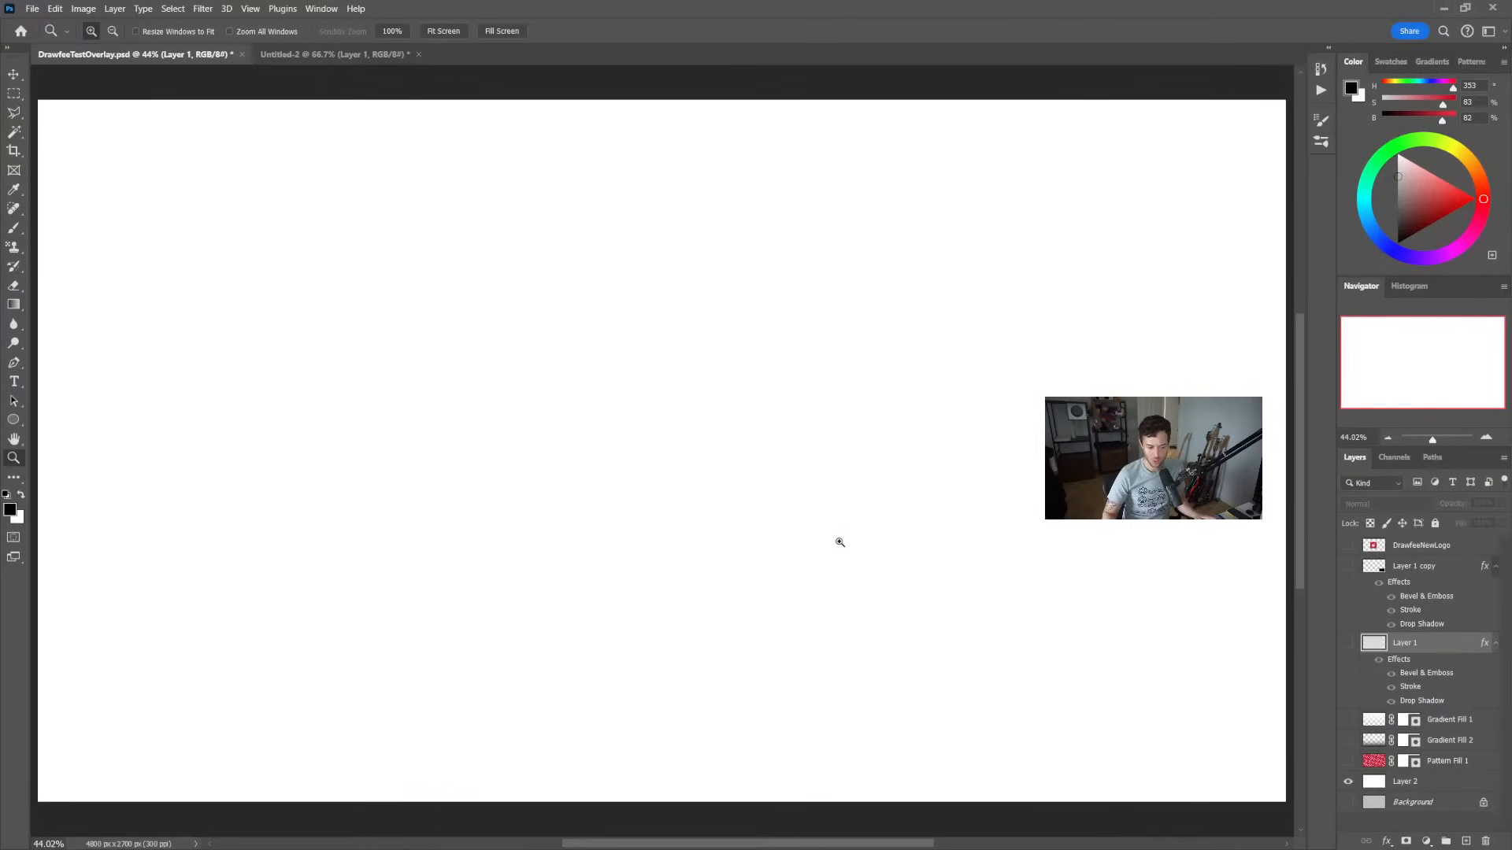
left_click(1350, 764)
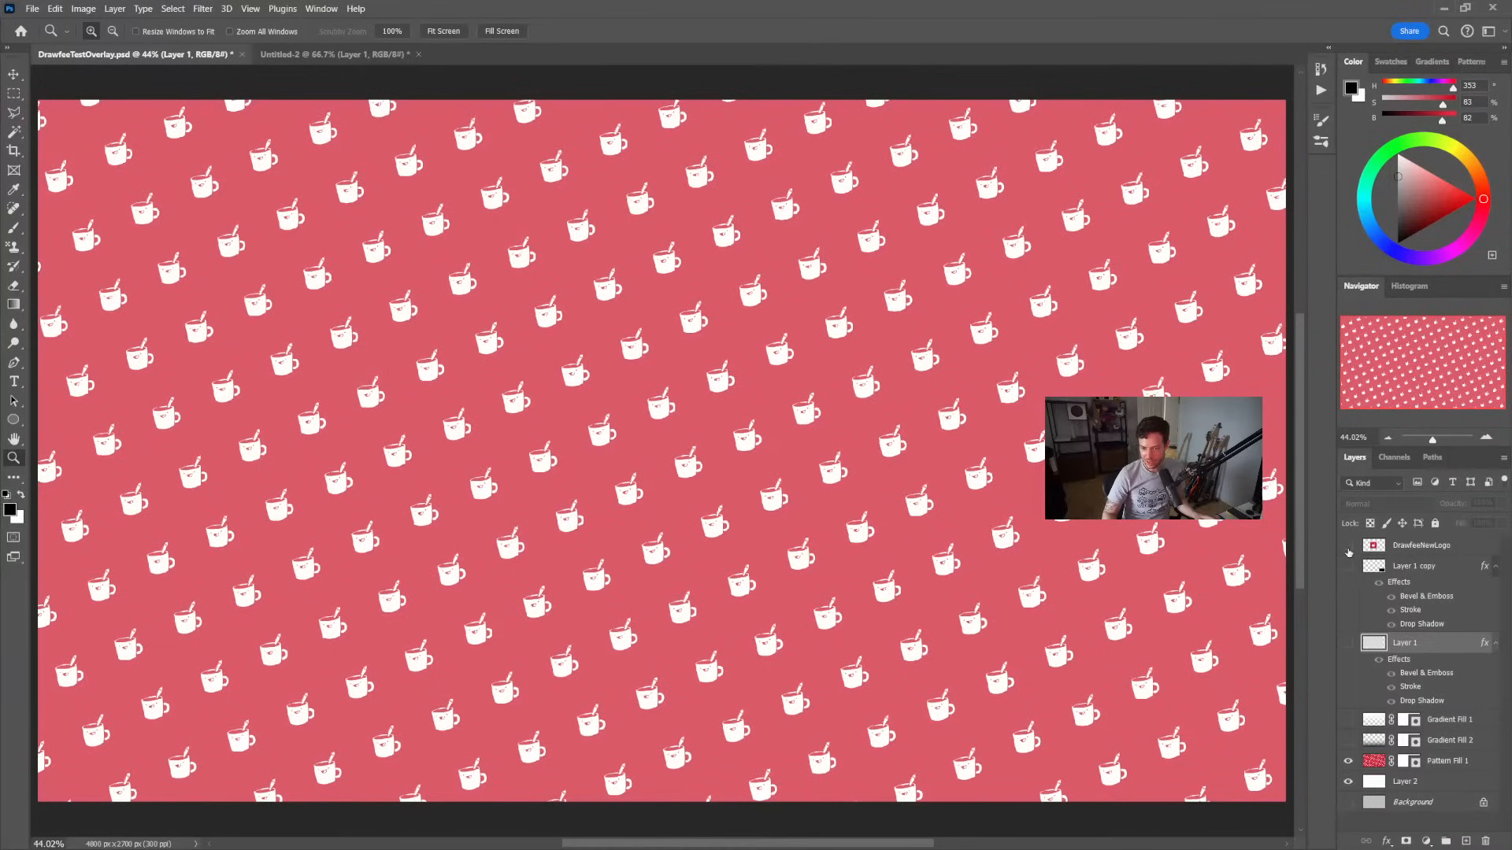
left_click(1449, 762)
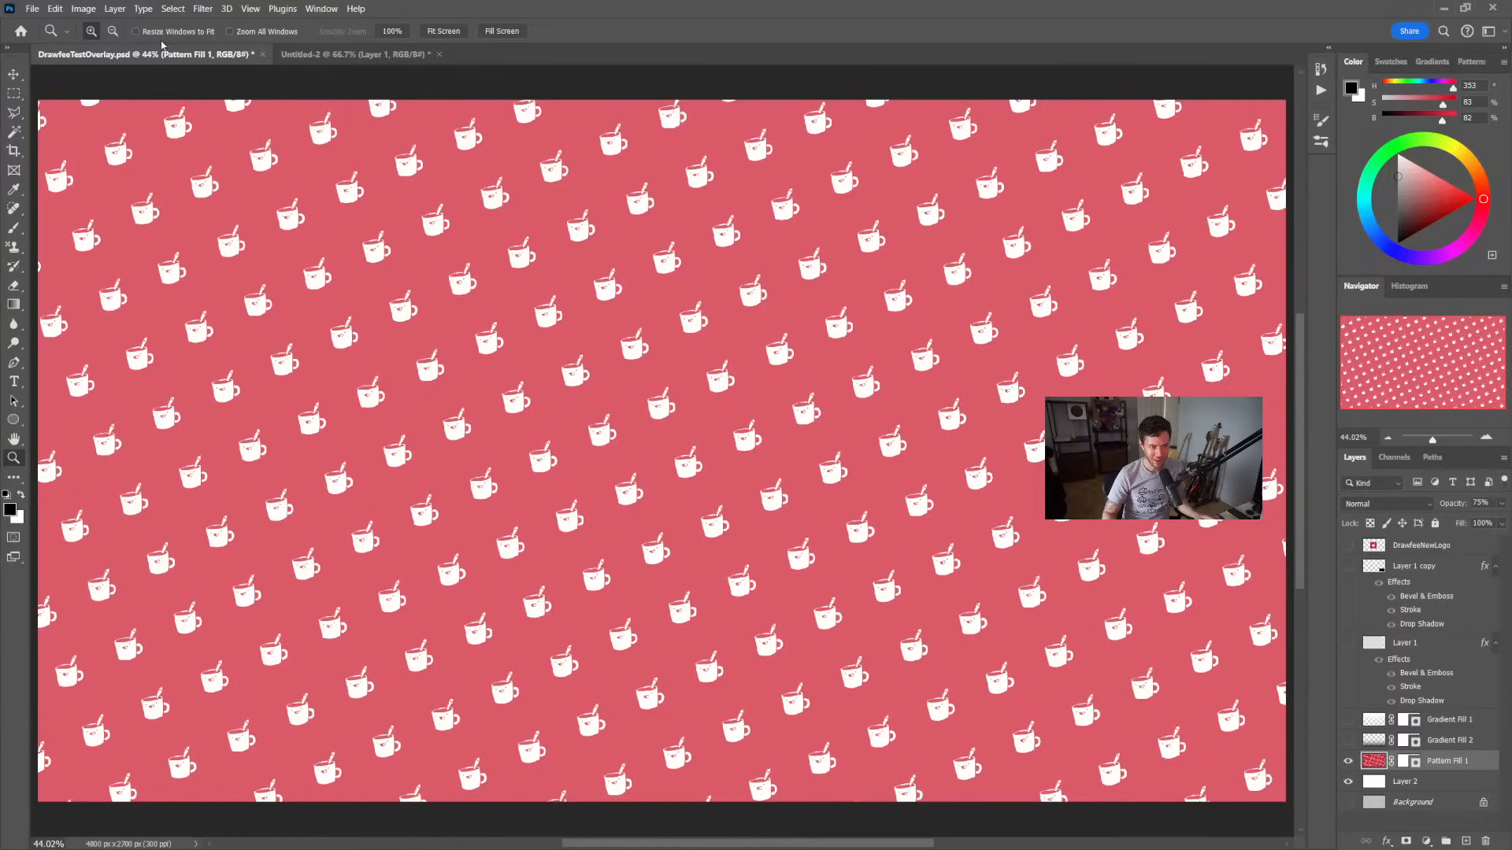
Locate the Define Pattern command in the Untitled-2 mug document without running it, and return to DrawfeeTestOverlay.psd
left_click(110, 8)
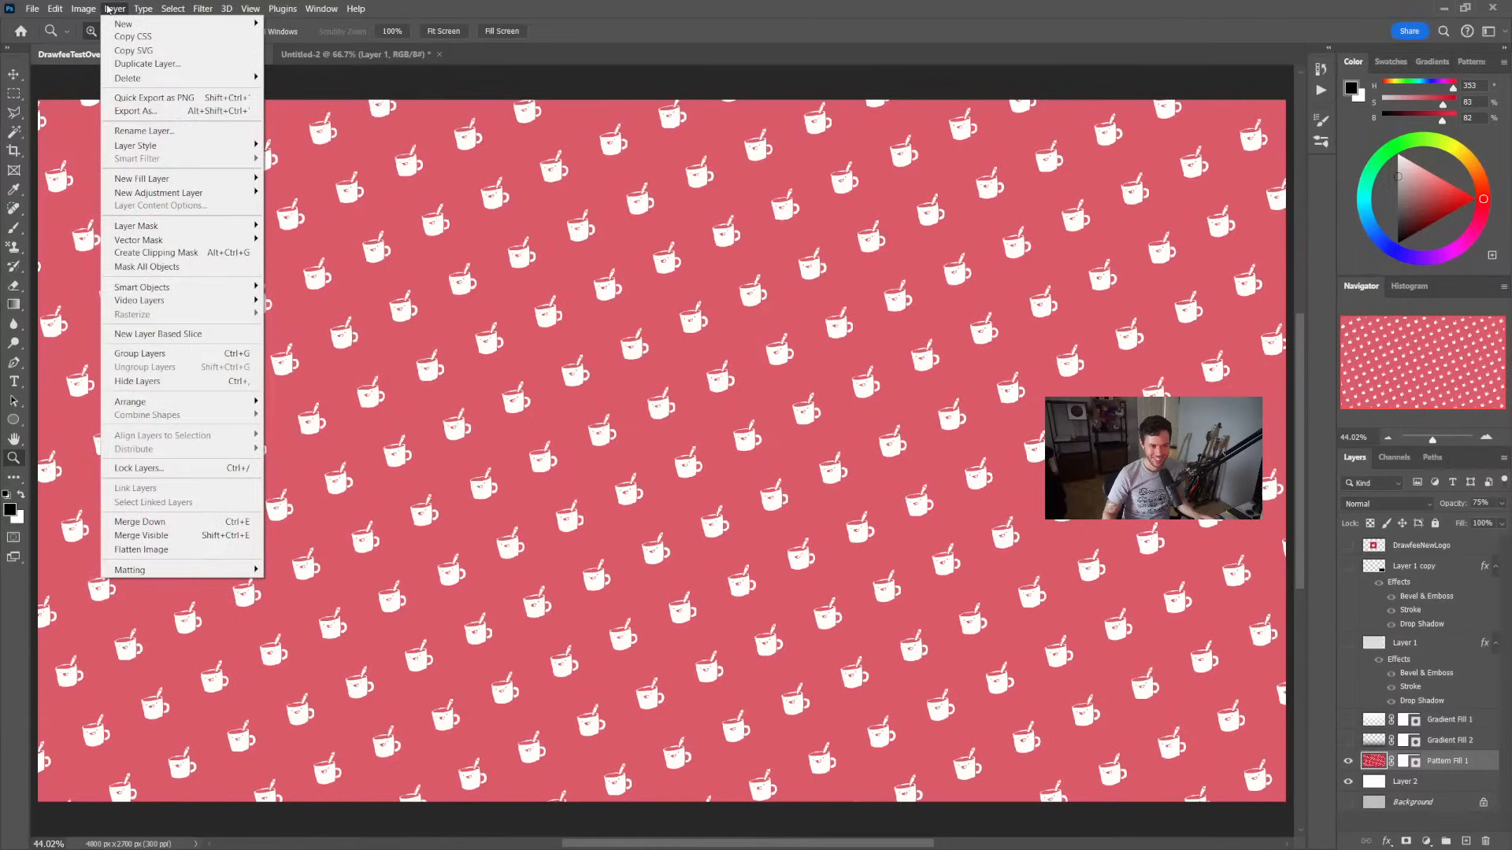
left_click(108, 8)
left_click(354, 53)
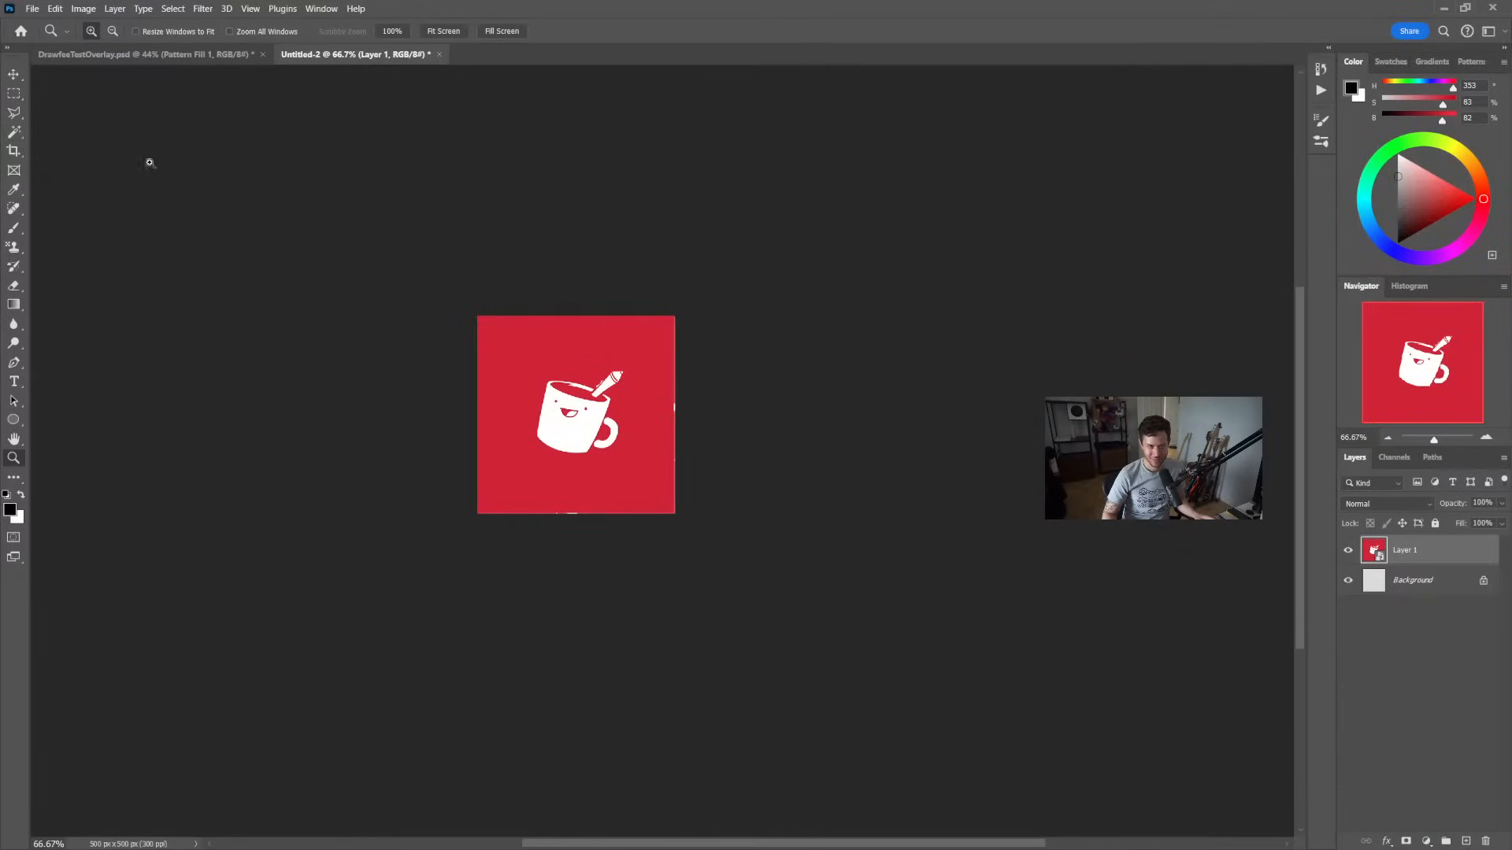
left_click(56, 10)
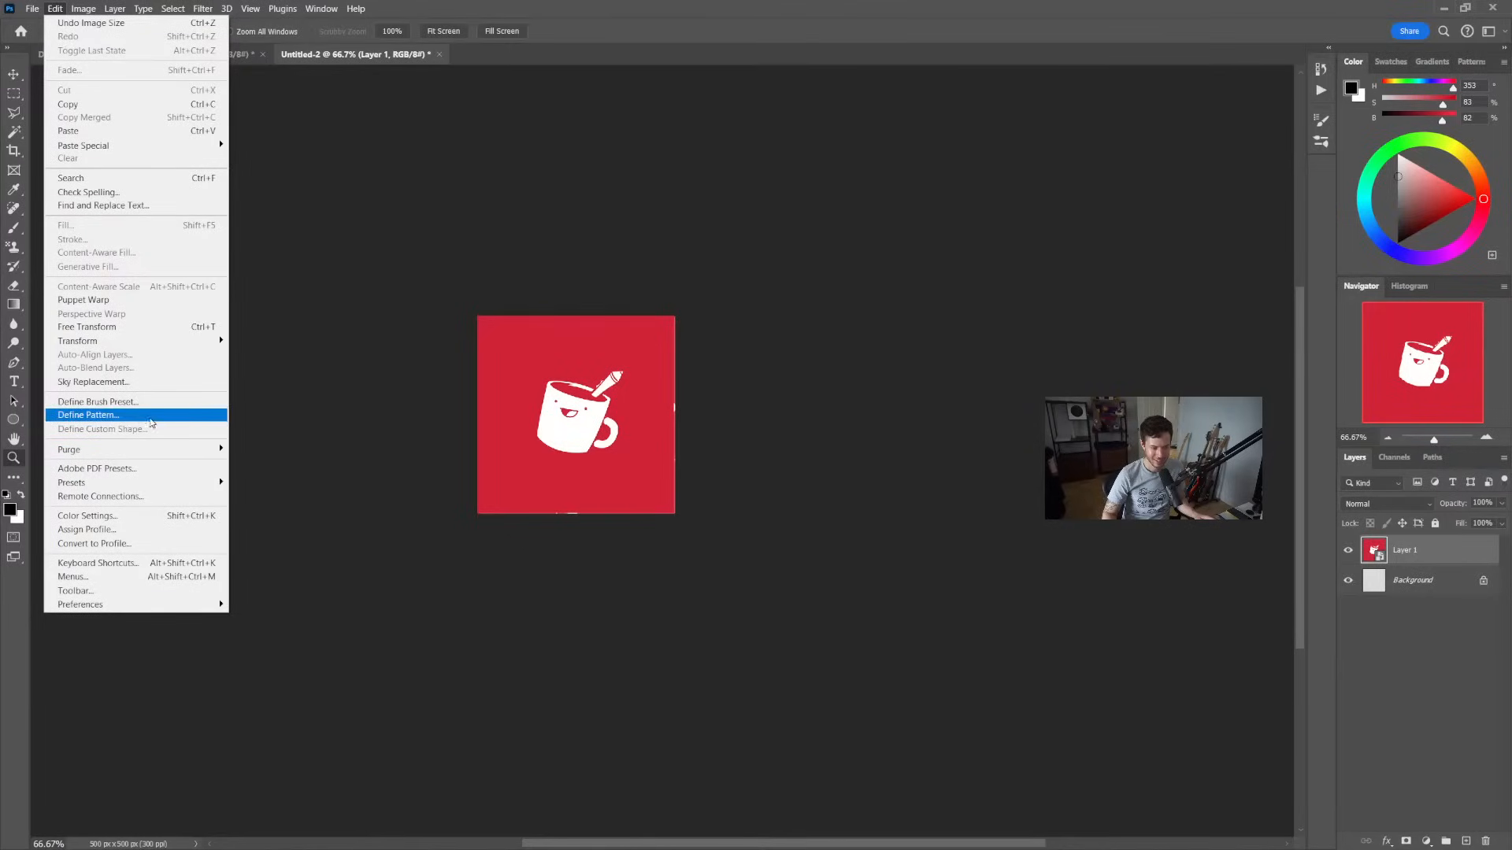
left_click(565, 215)
left_click(194, 58)
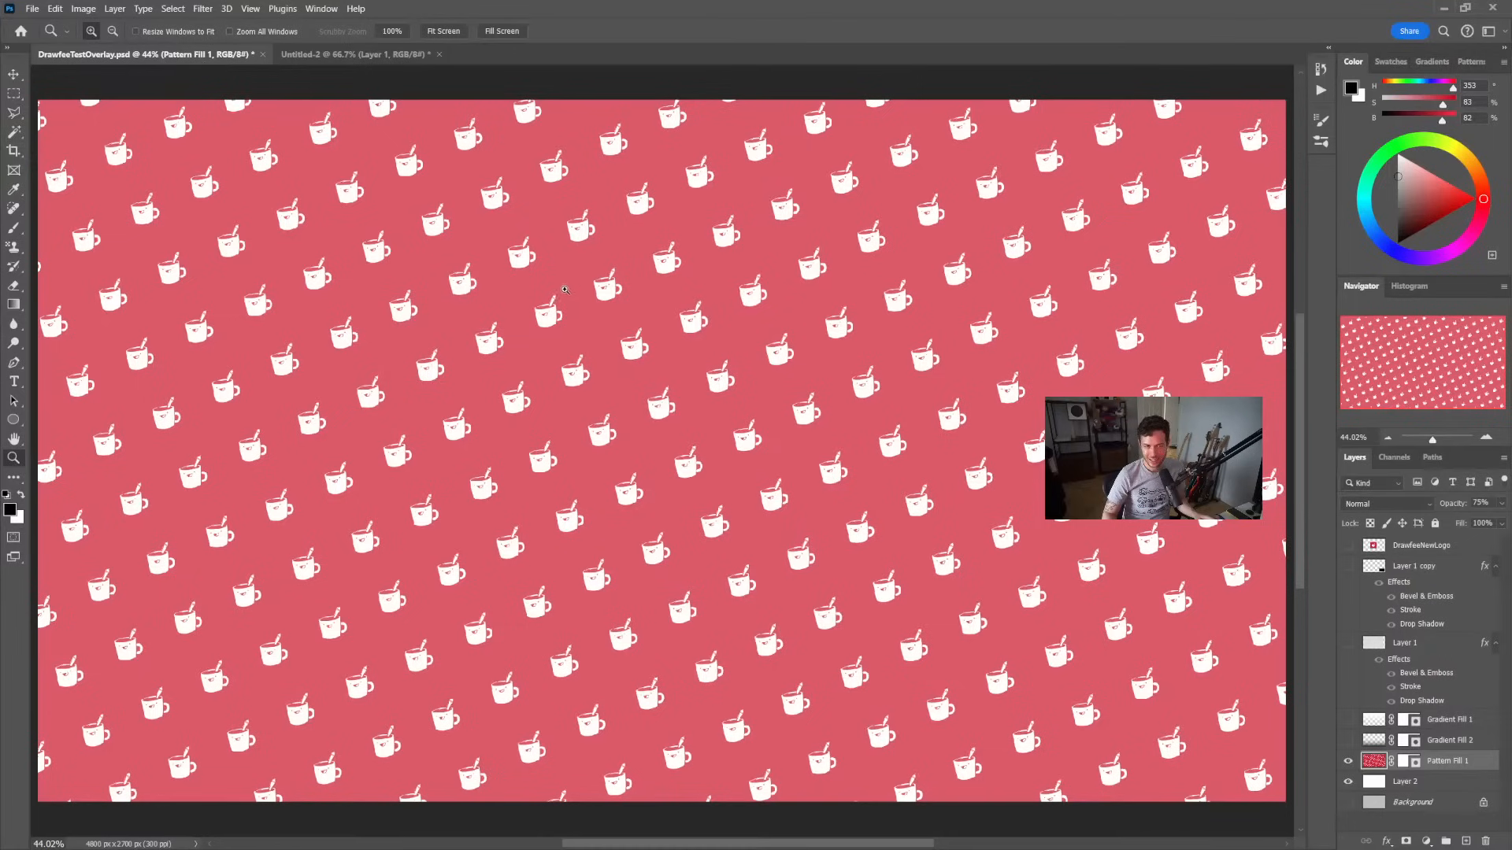
Look over the new fill layer types available for the overlay document without creating one
left_click(55, 9)
left_click(56, 10)
left_click(115, 8)
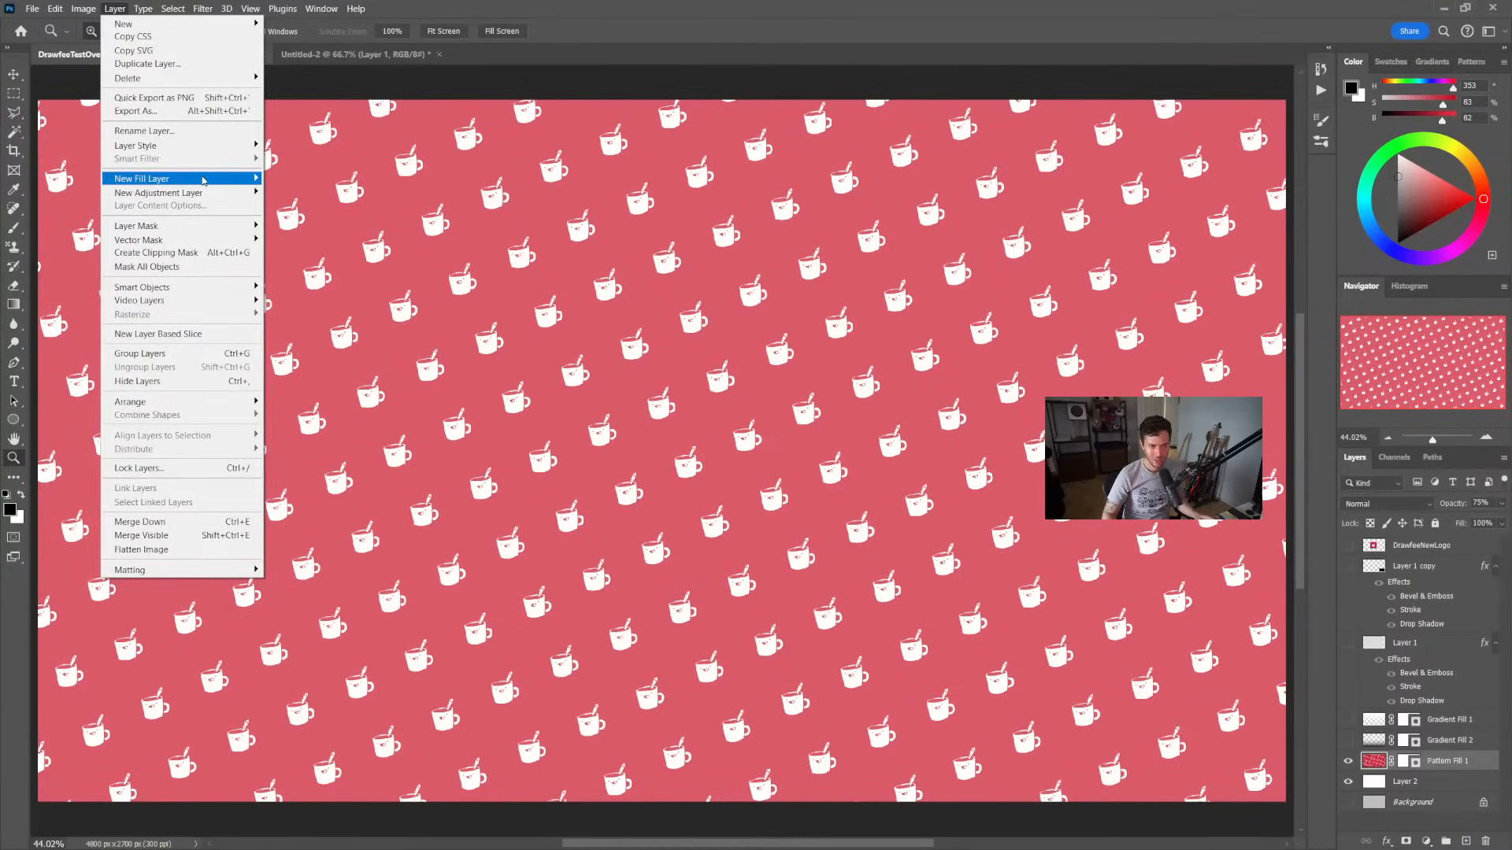
mouse_move(196, 179)
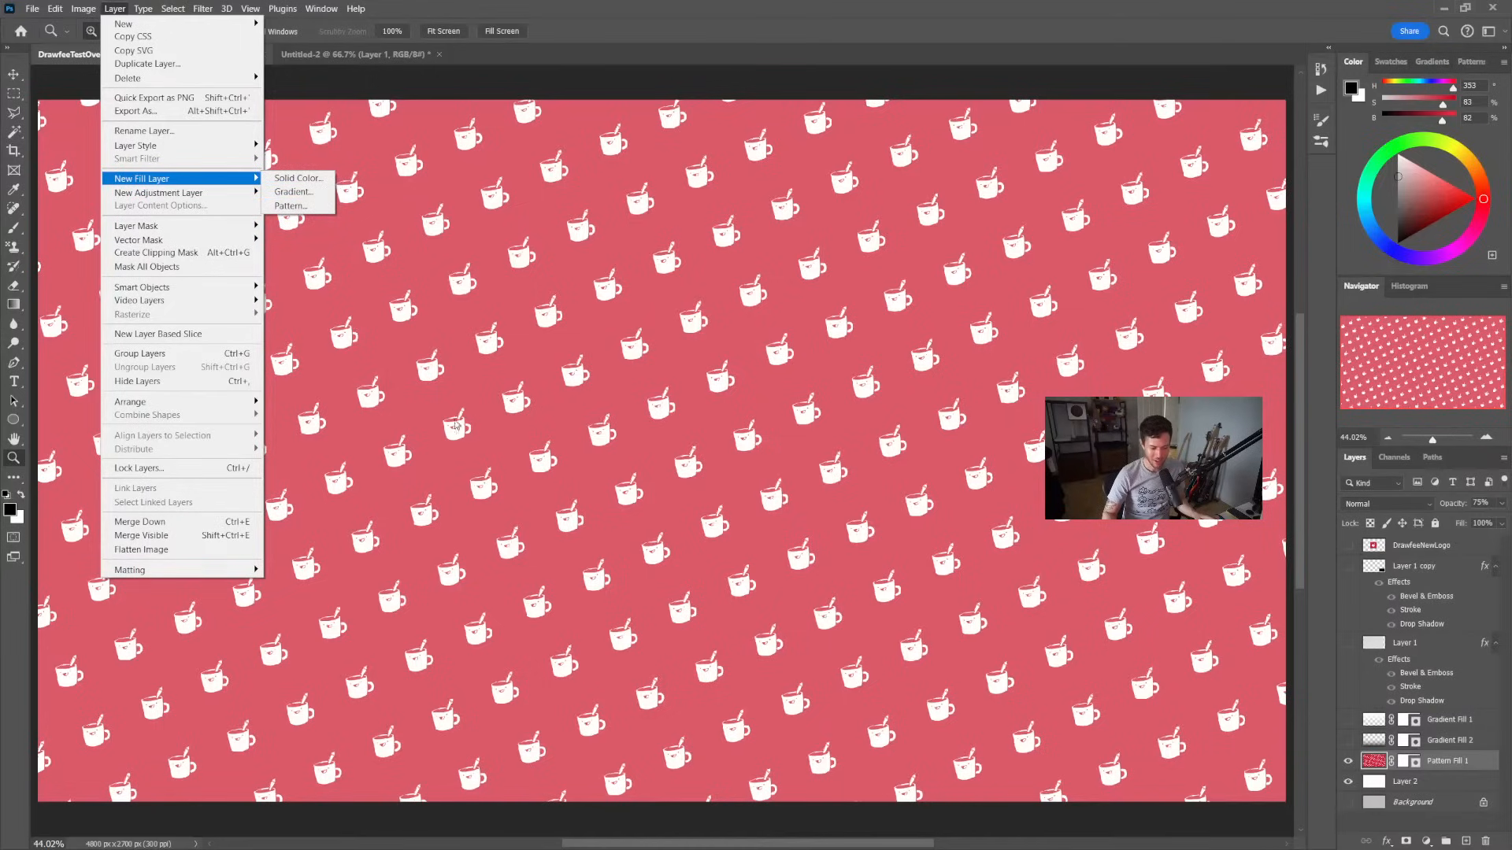
left_click(635, 84)
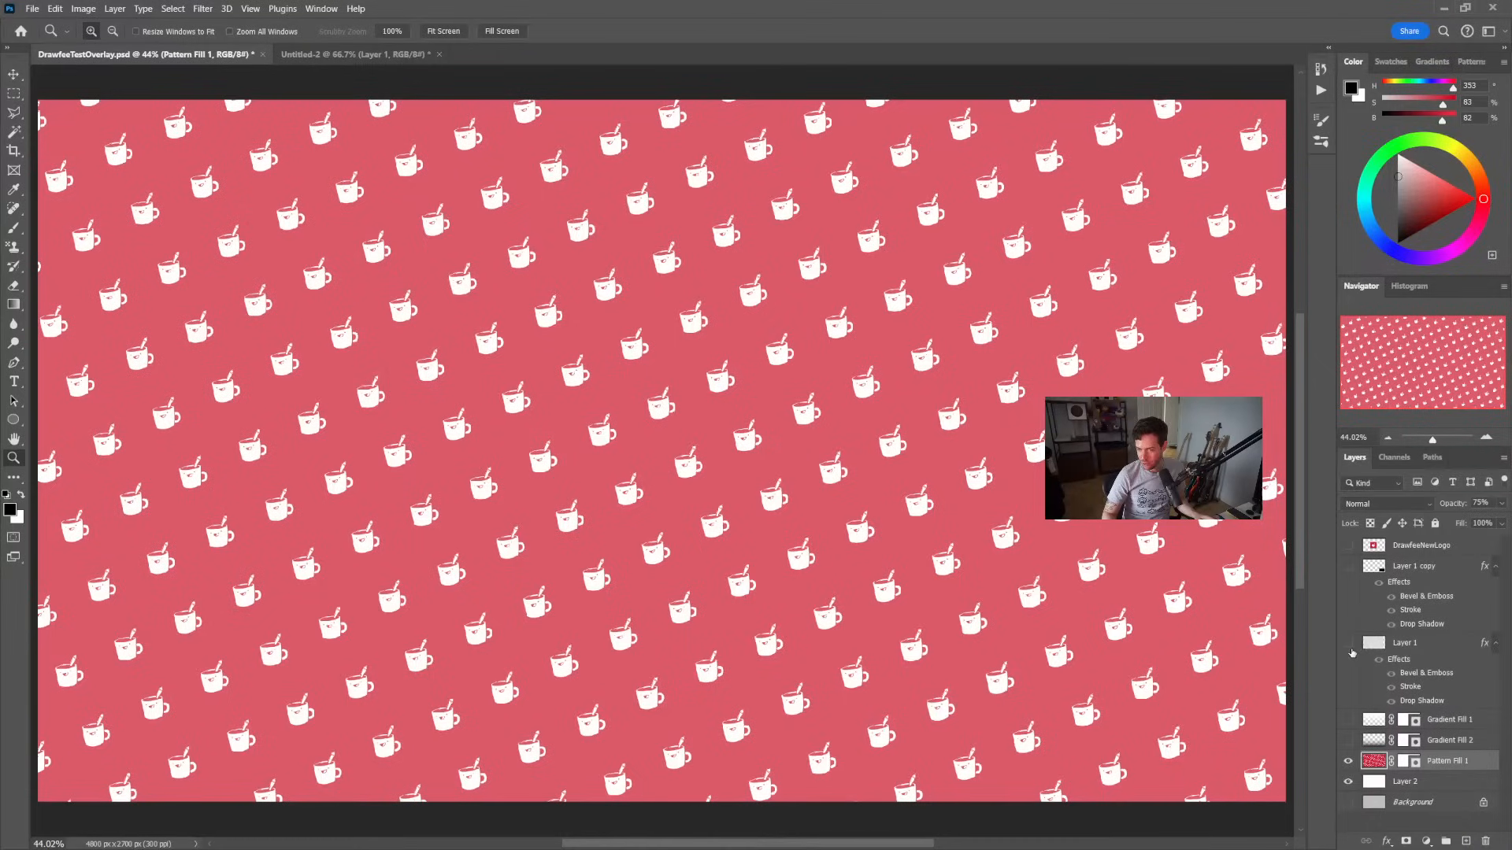
Show Layer 1 copy and review its Stroke, Drop Shadow and Bevel & Emboss settings, leaving the layer styles as they are
left_click(1349, 566)
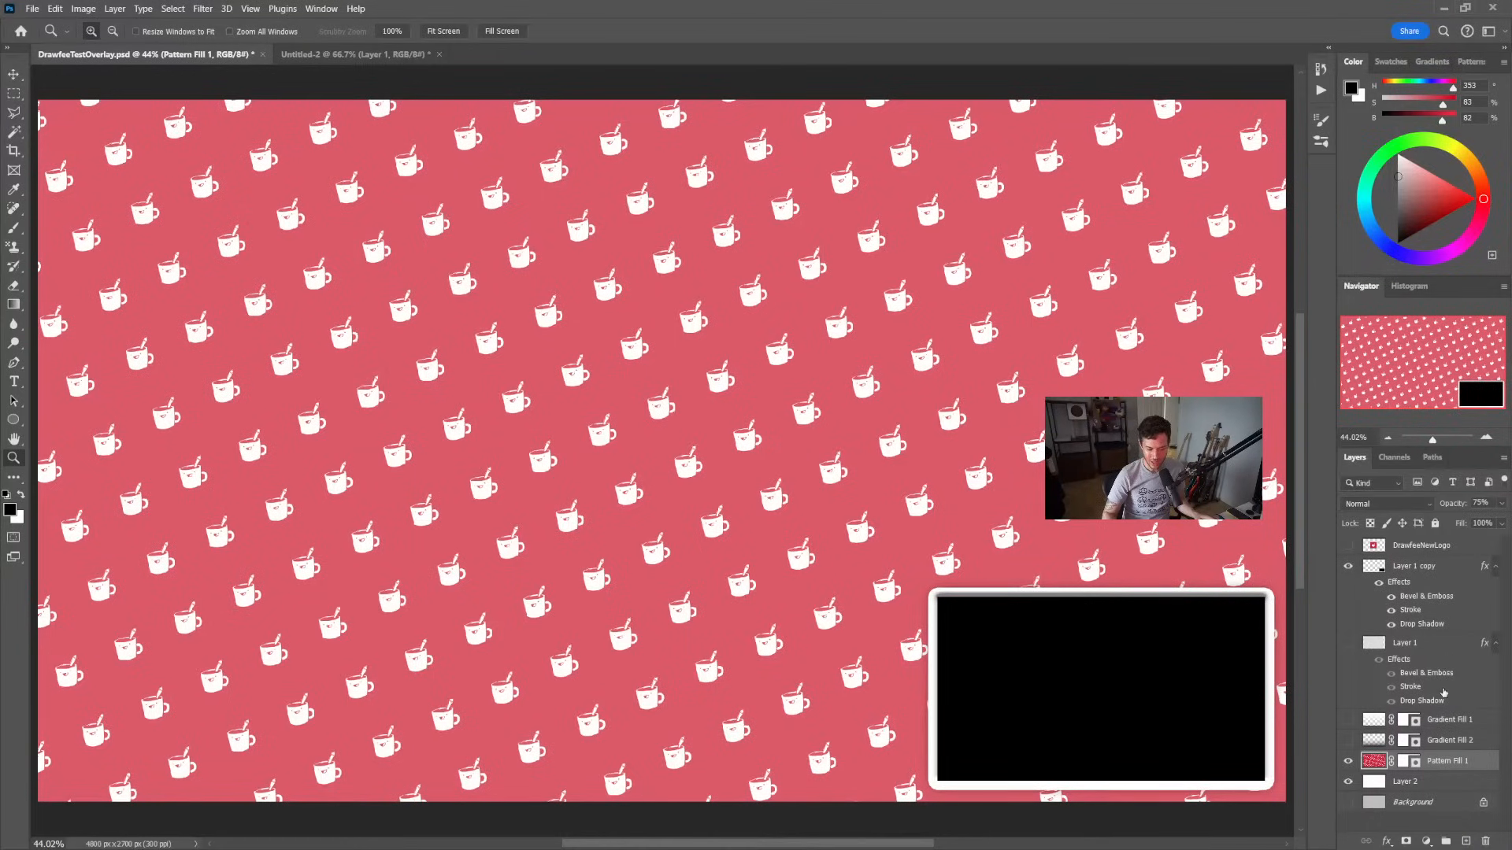
double_click(1448, 647)
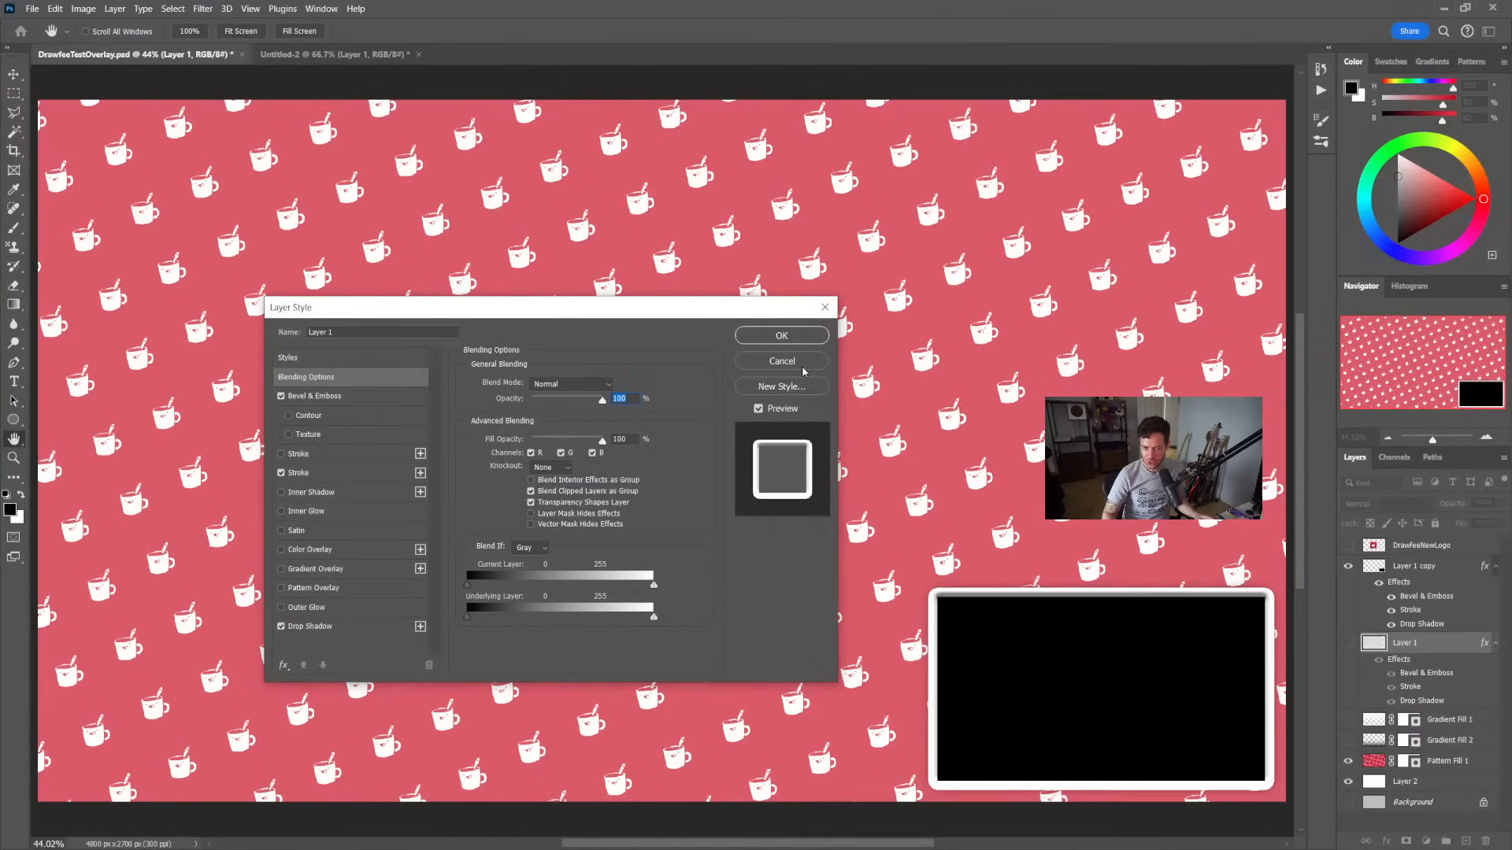
left_click(782, 361)
double_click(1448, 567)
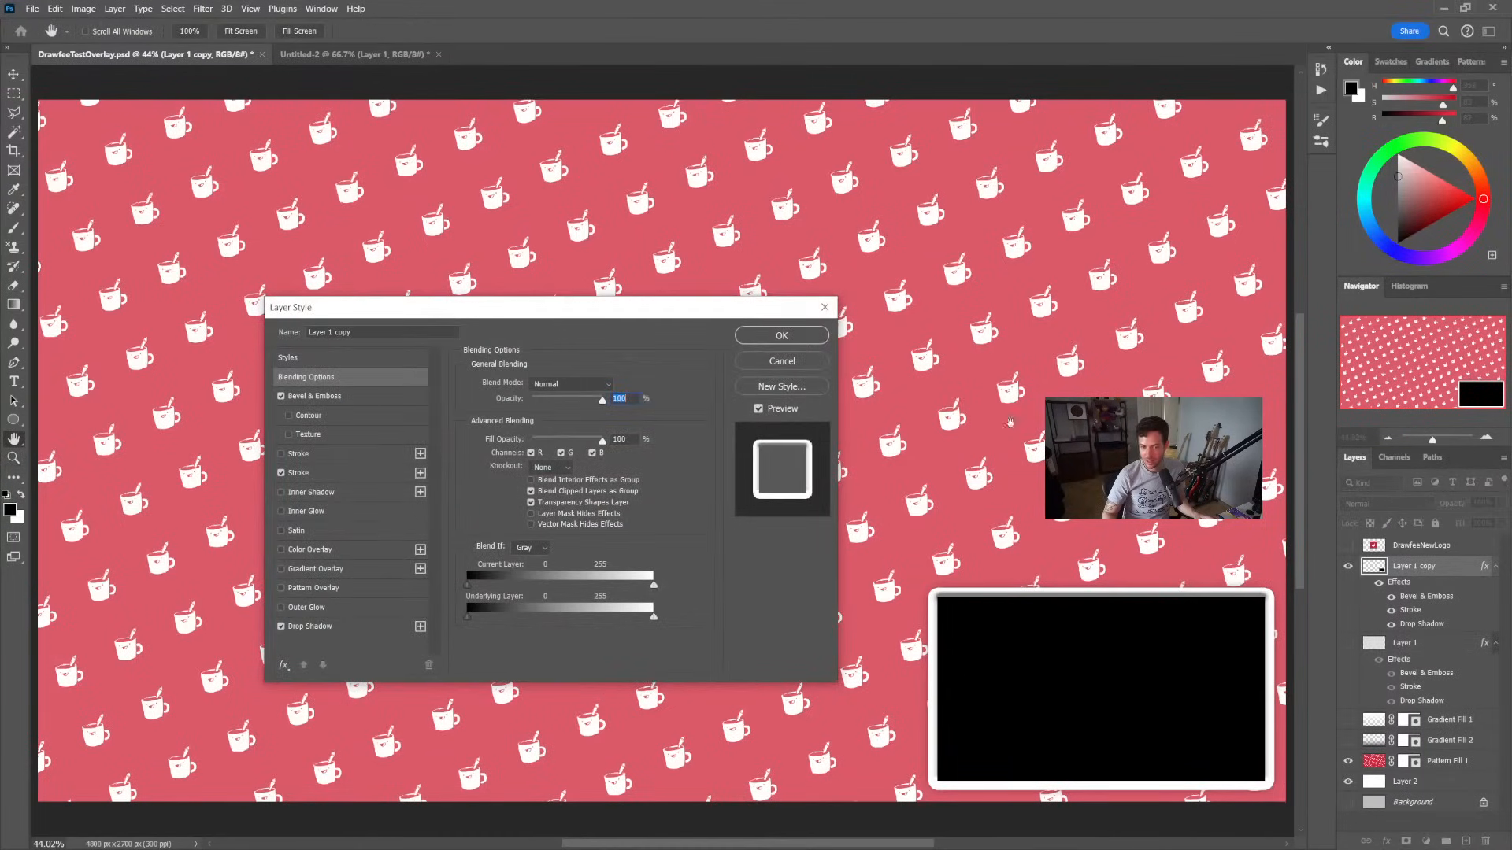
left_click_drag(673, 307, 541, 249)
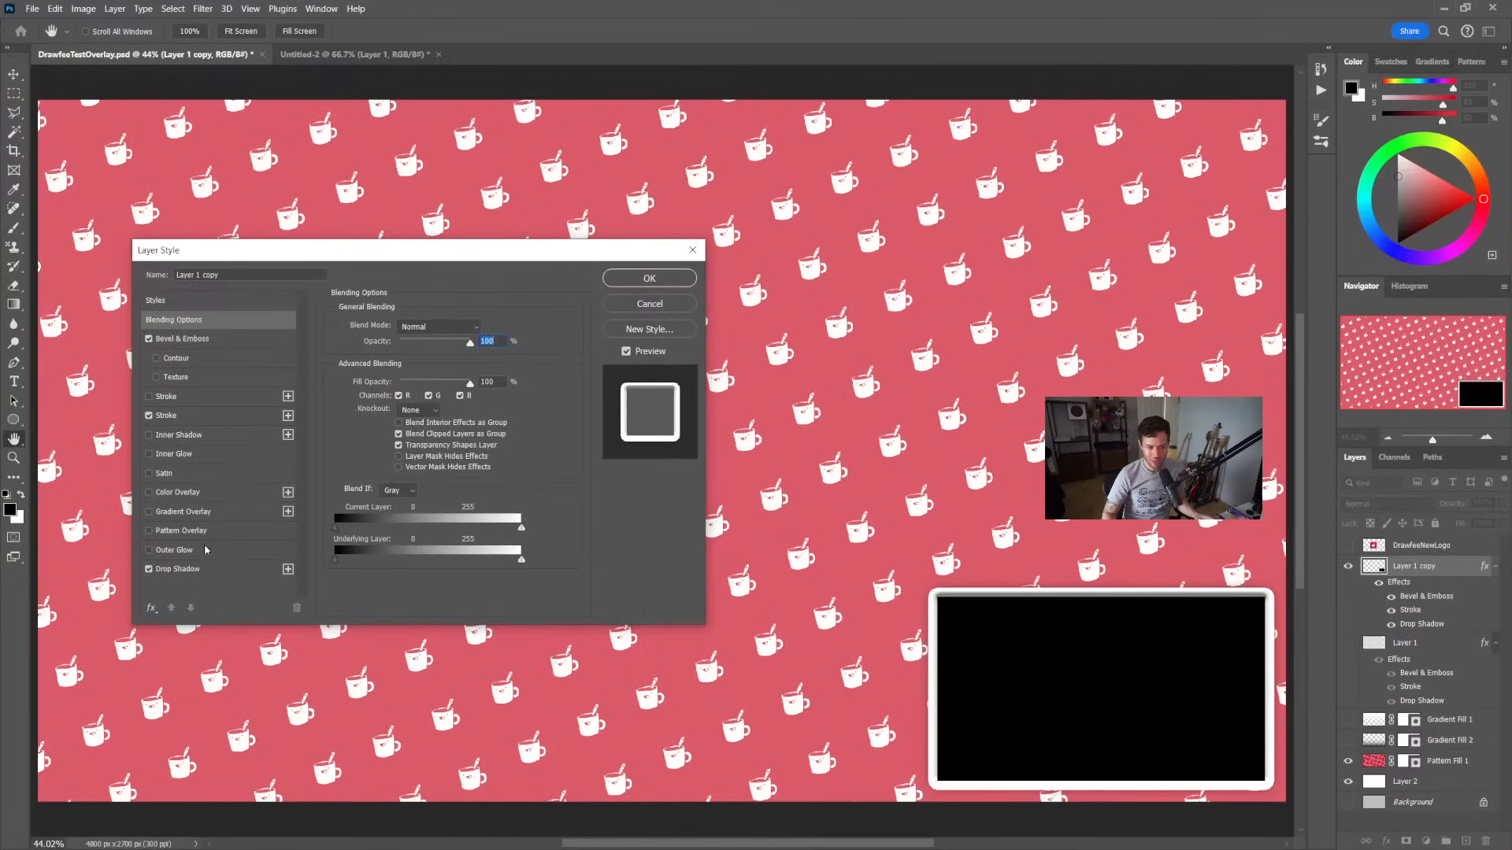
left_click(183, 416)
left_click(197, 569)
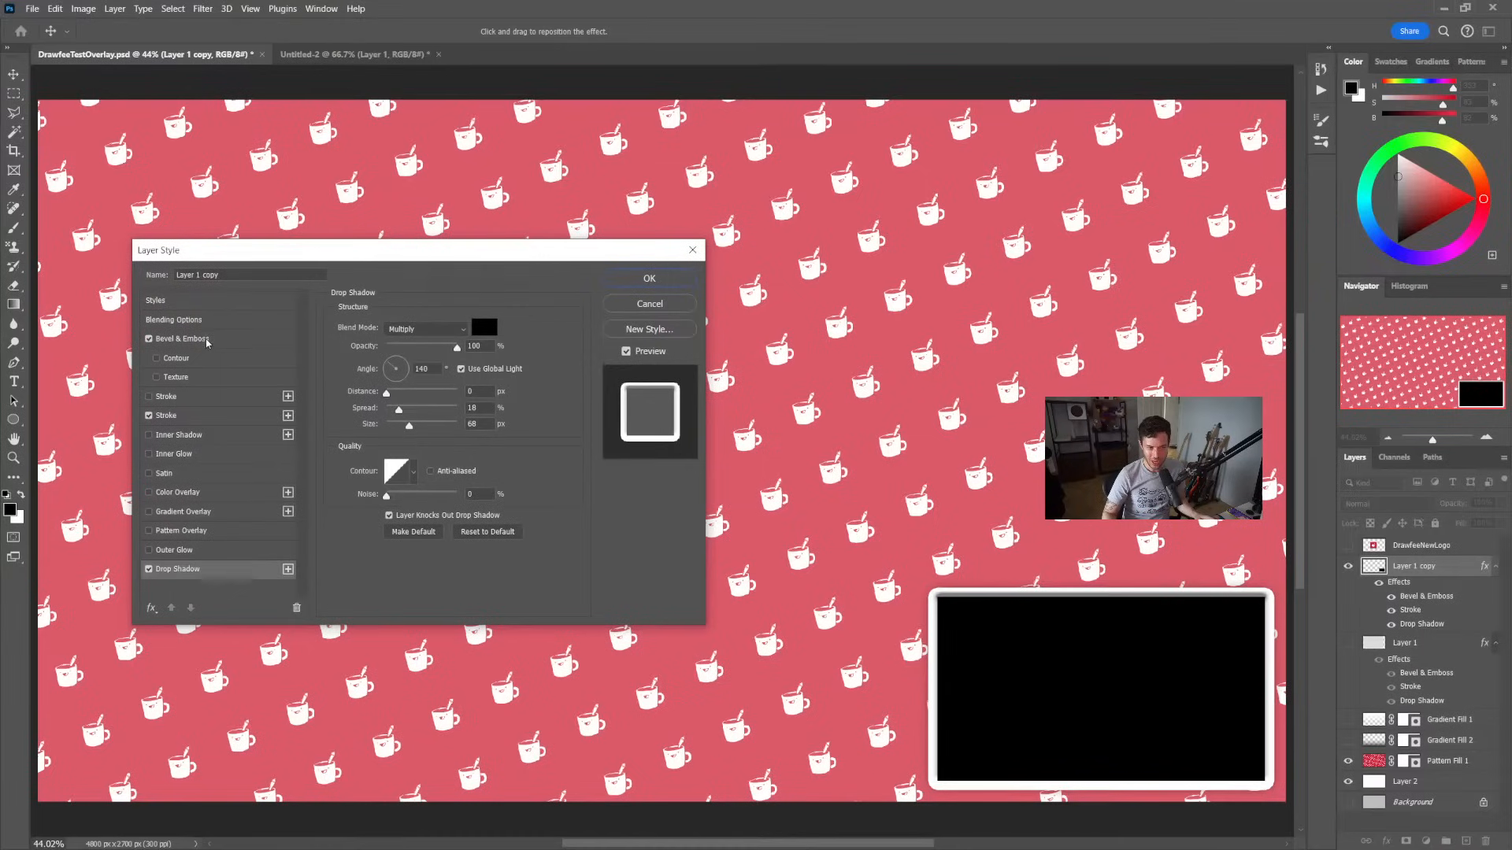
left_click(180, 338)
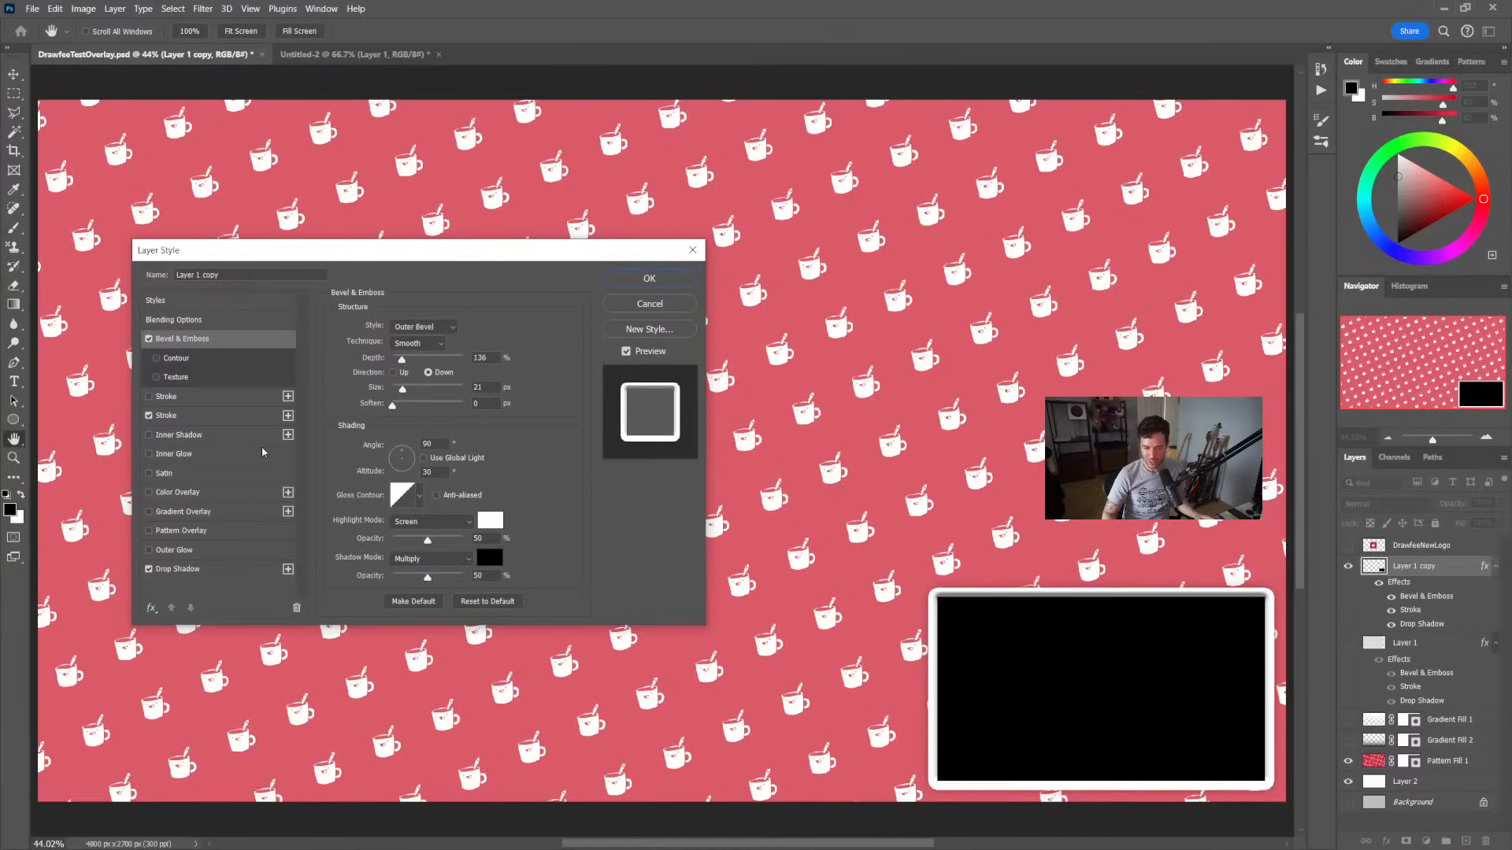
left_click(193, 417)
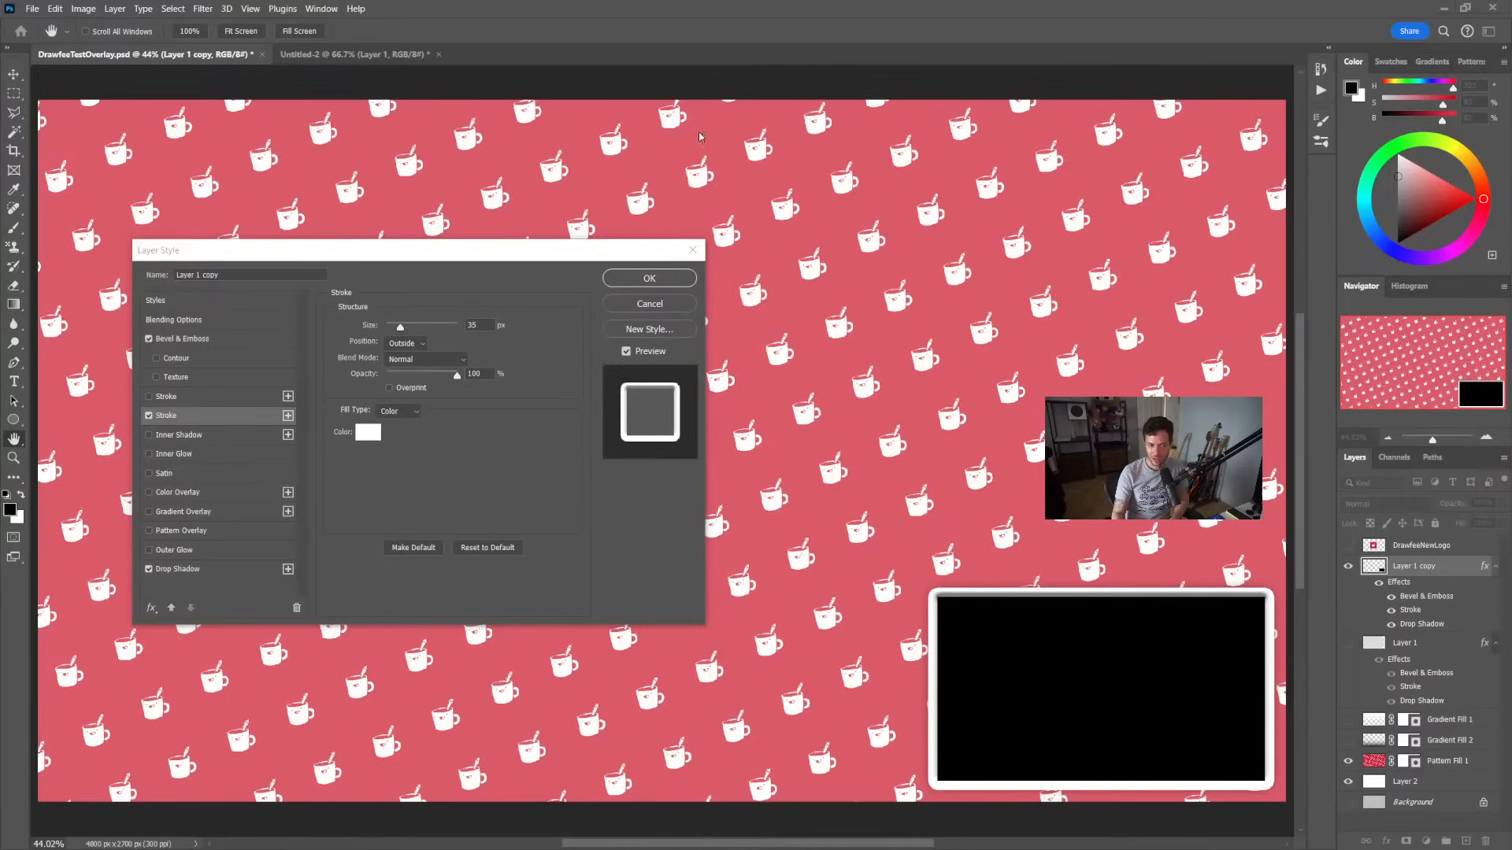
left_click(661, 287)
left_click(668, 281)
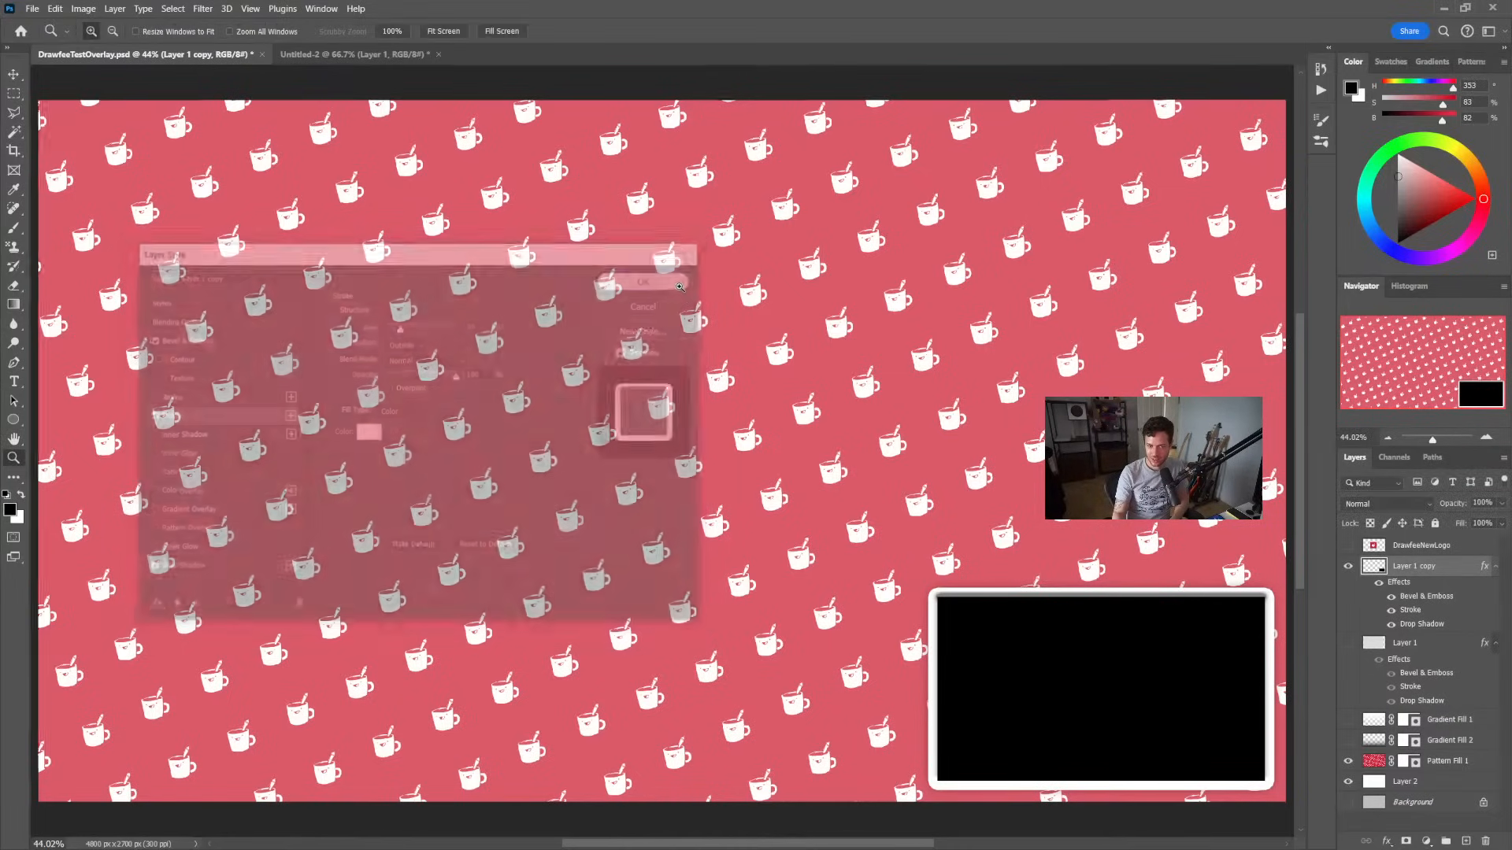
Show Gradient Fill 1 and Gradient Fill 2, hide Layer 1 copy, and return to OBS to check the captured artwork
left_click(1348, 740)
left_click(1347, 720)
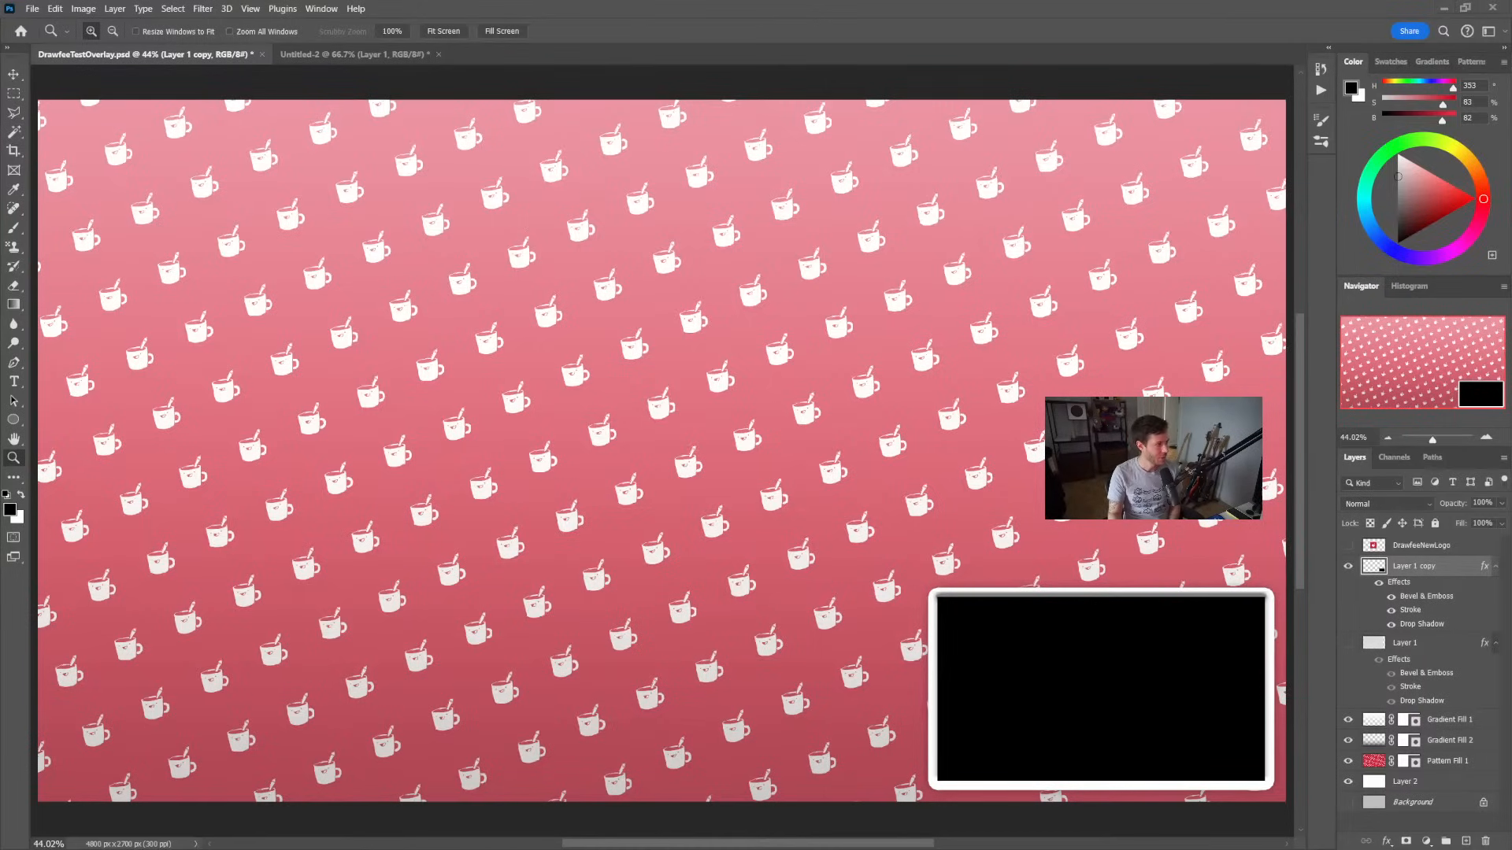
key("alt+Tab")
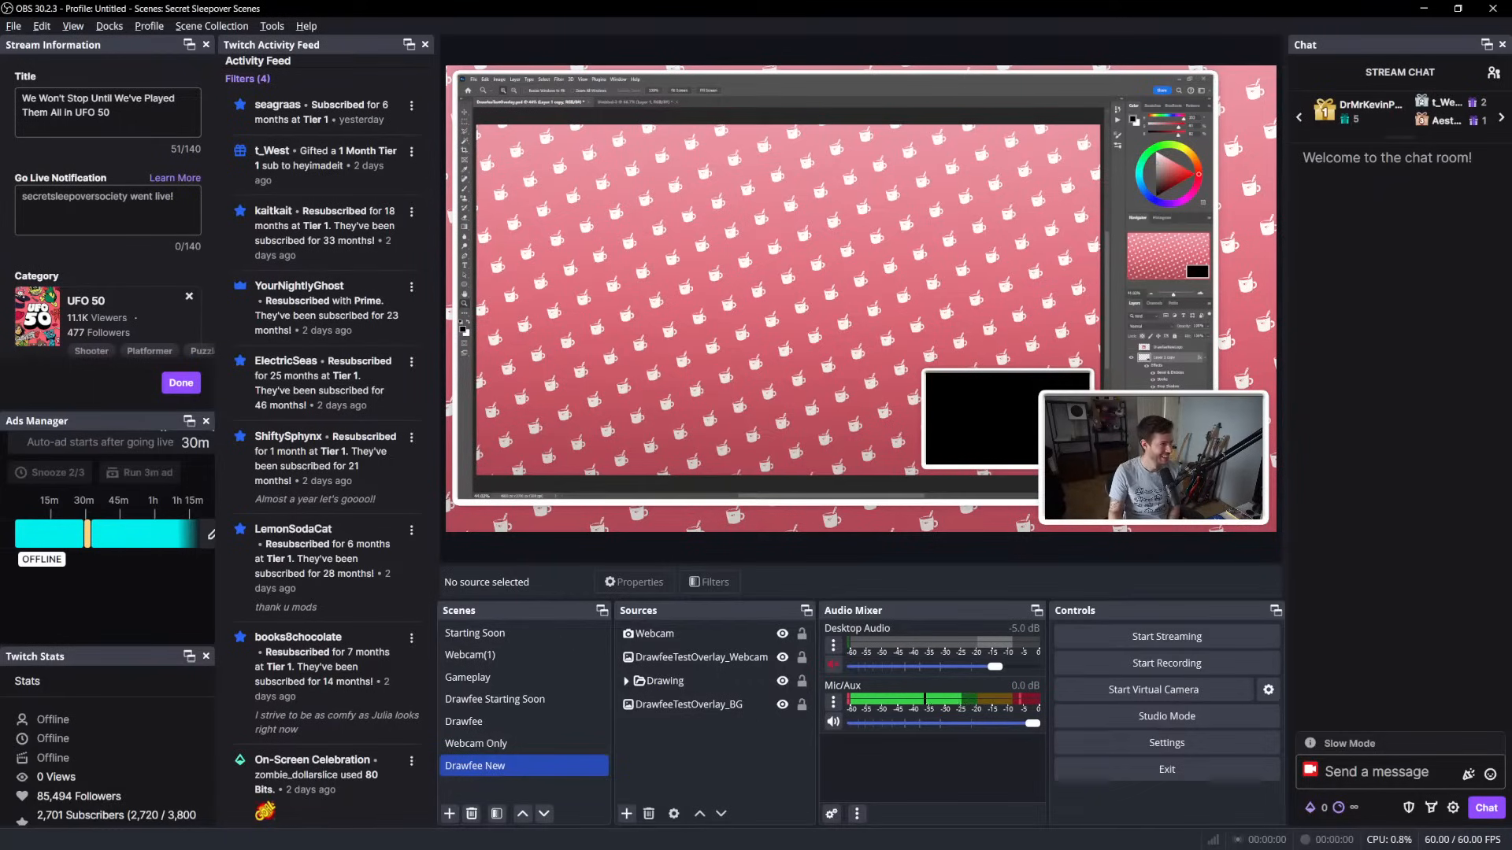
key("alt+Tab")
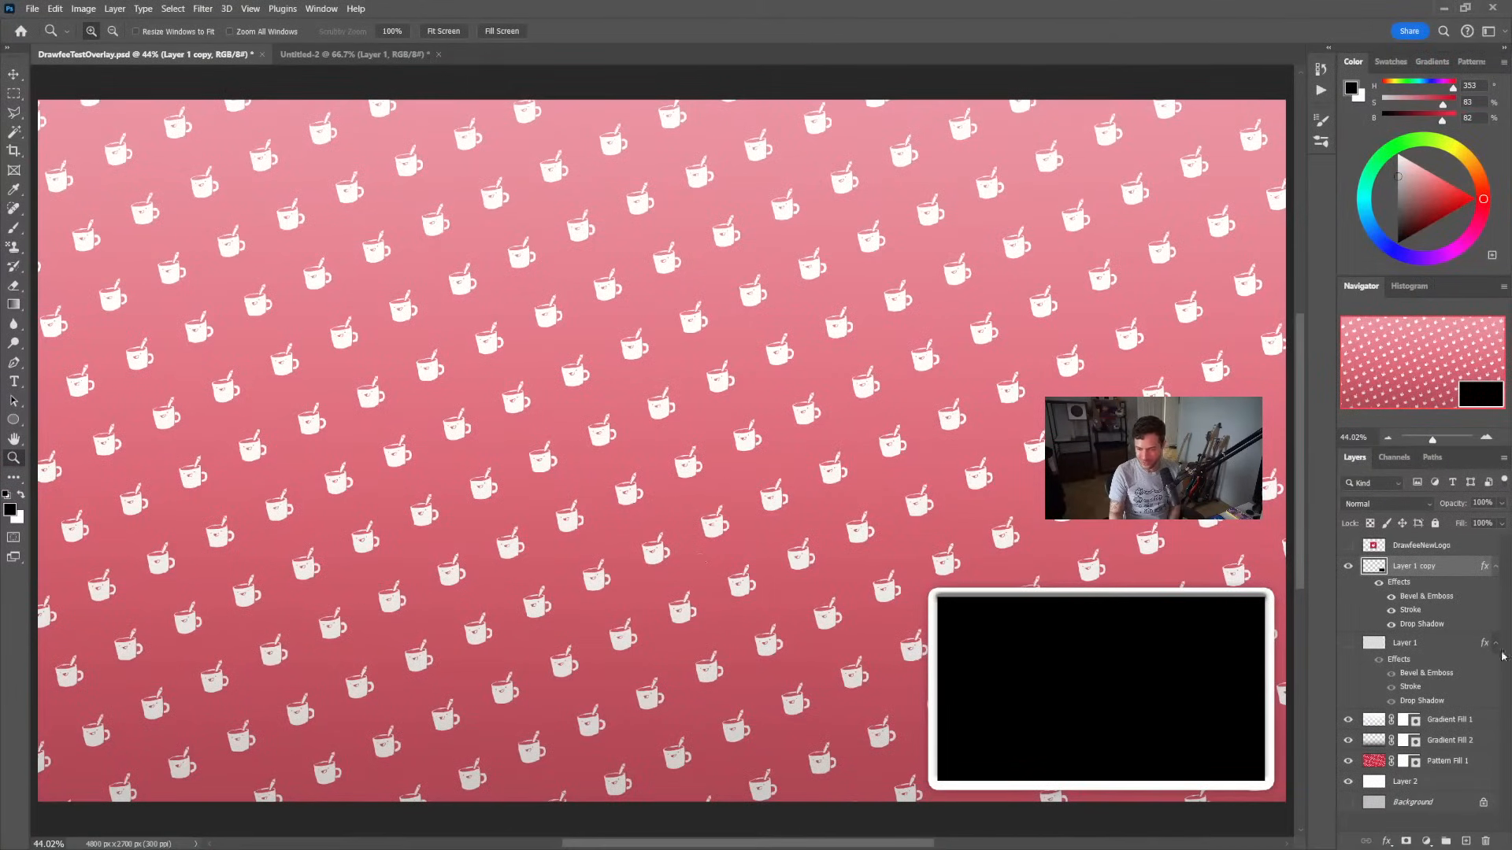
left_click(1348, 568)
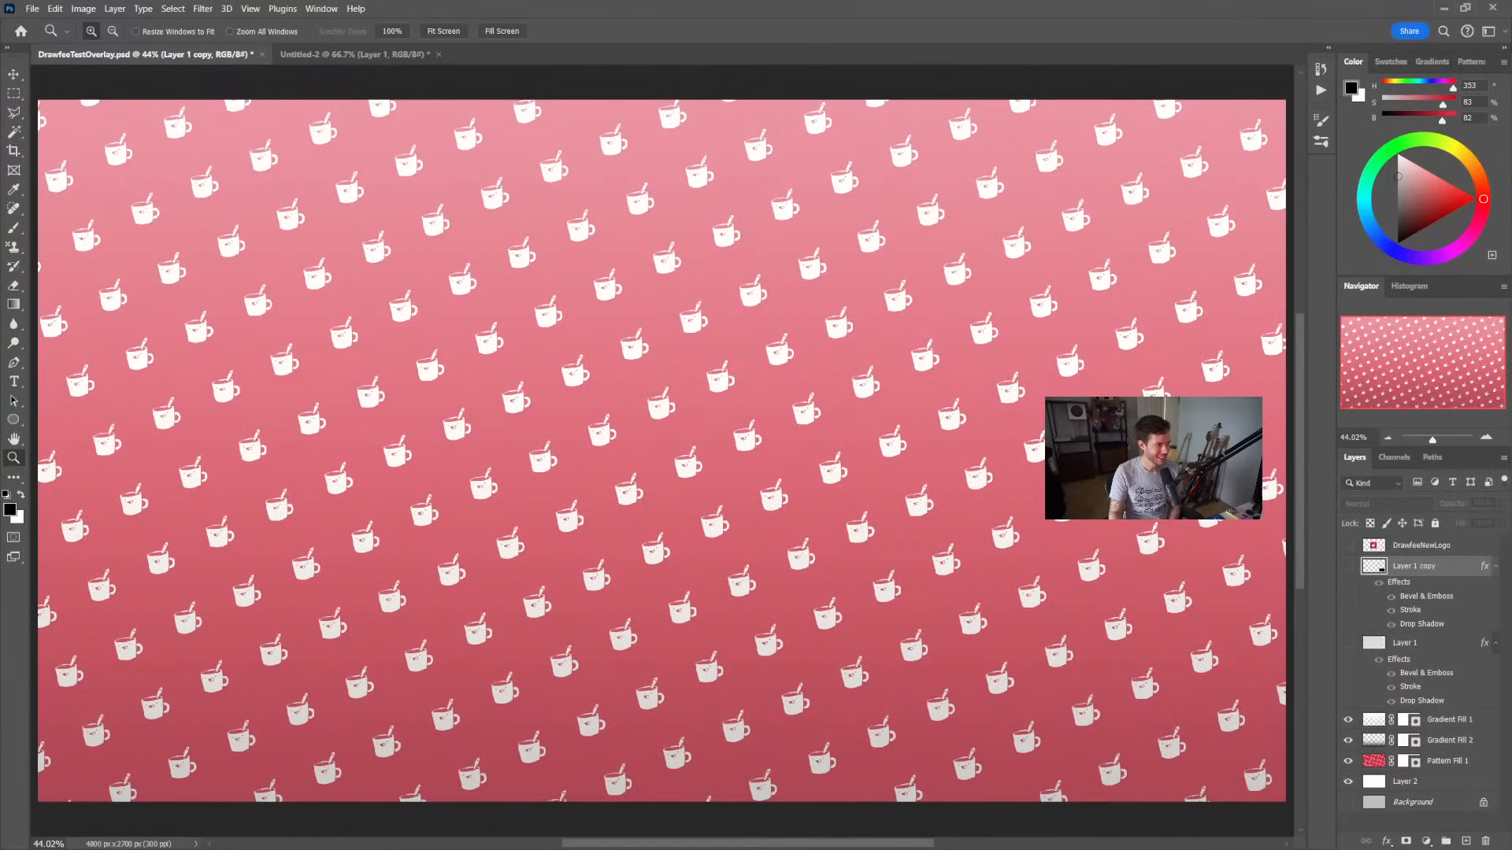
key("alt+Tab")
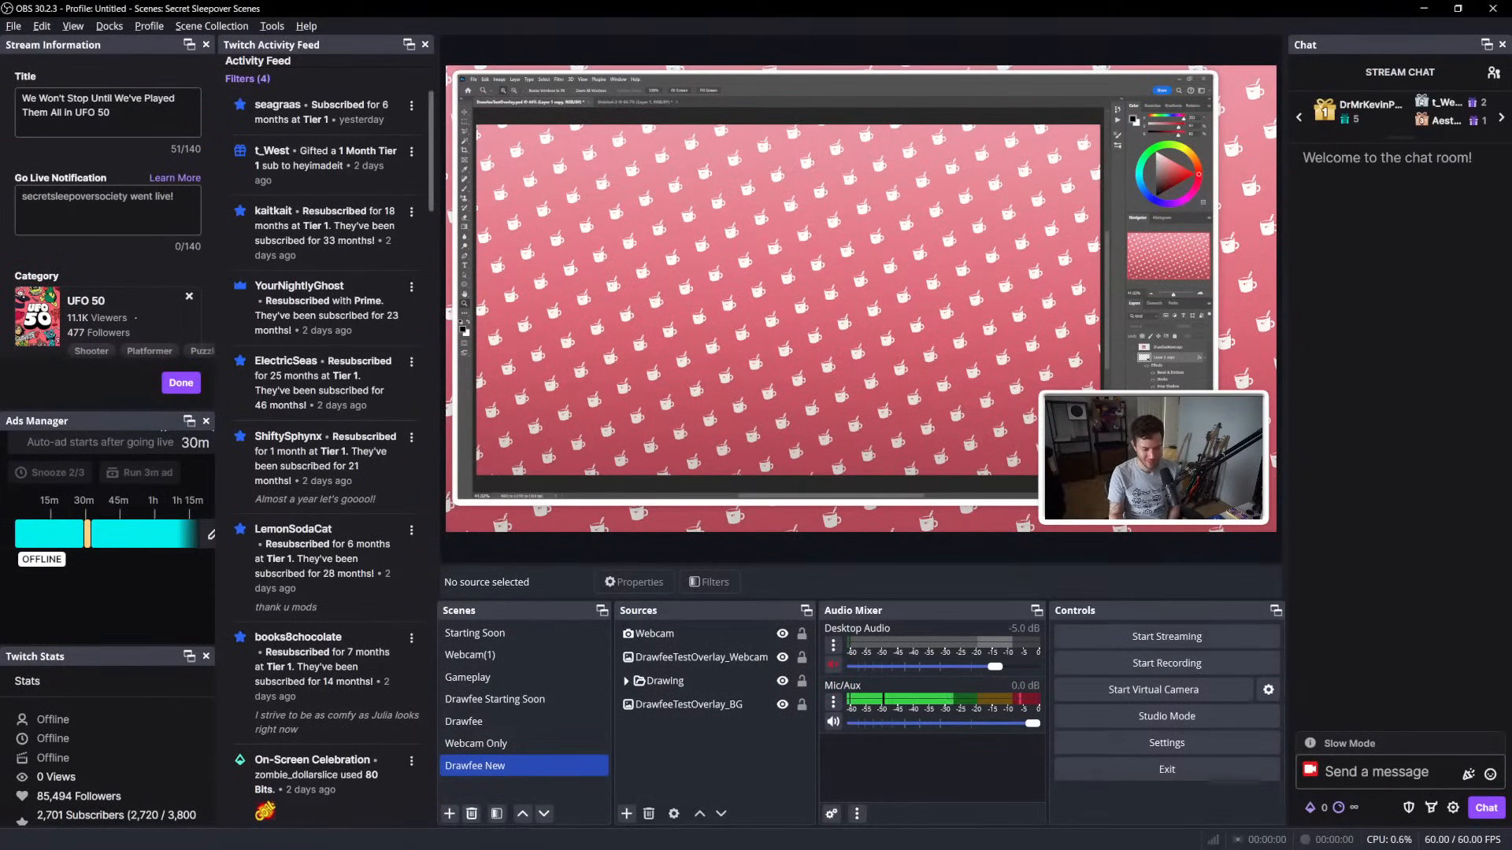